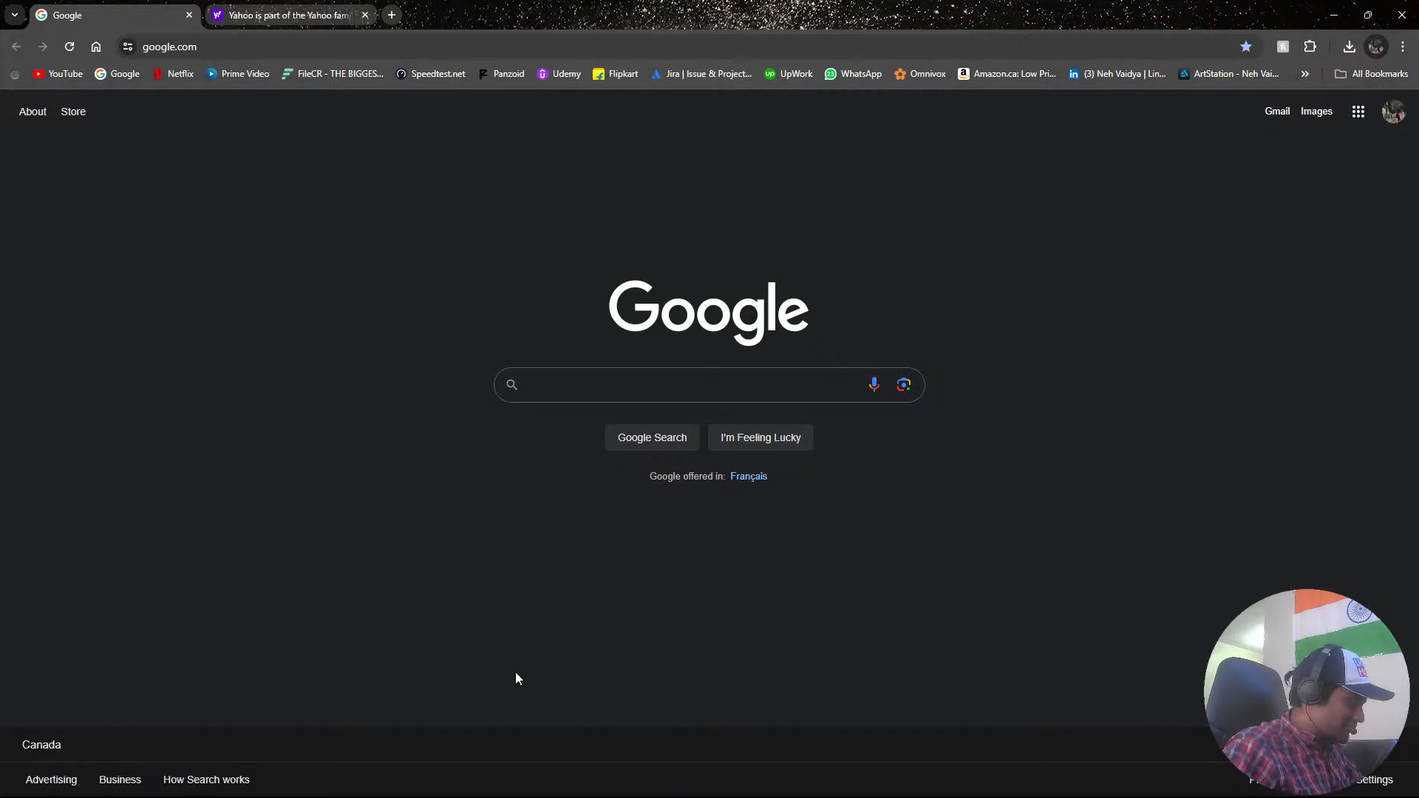
Close the browser window and switch to the Epic Games Launcher.
key("super")
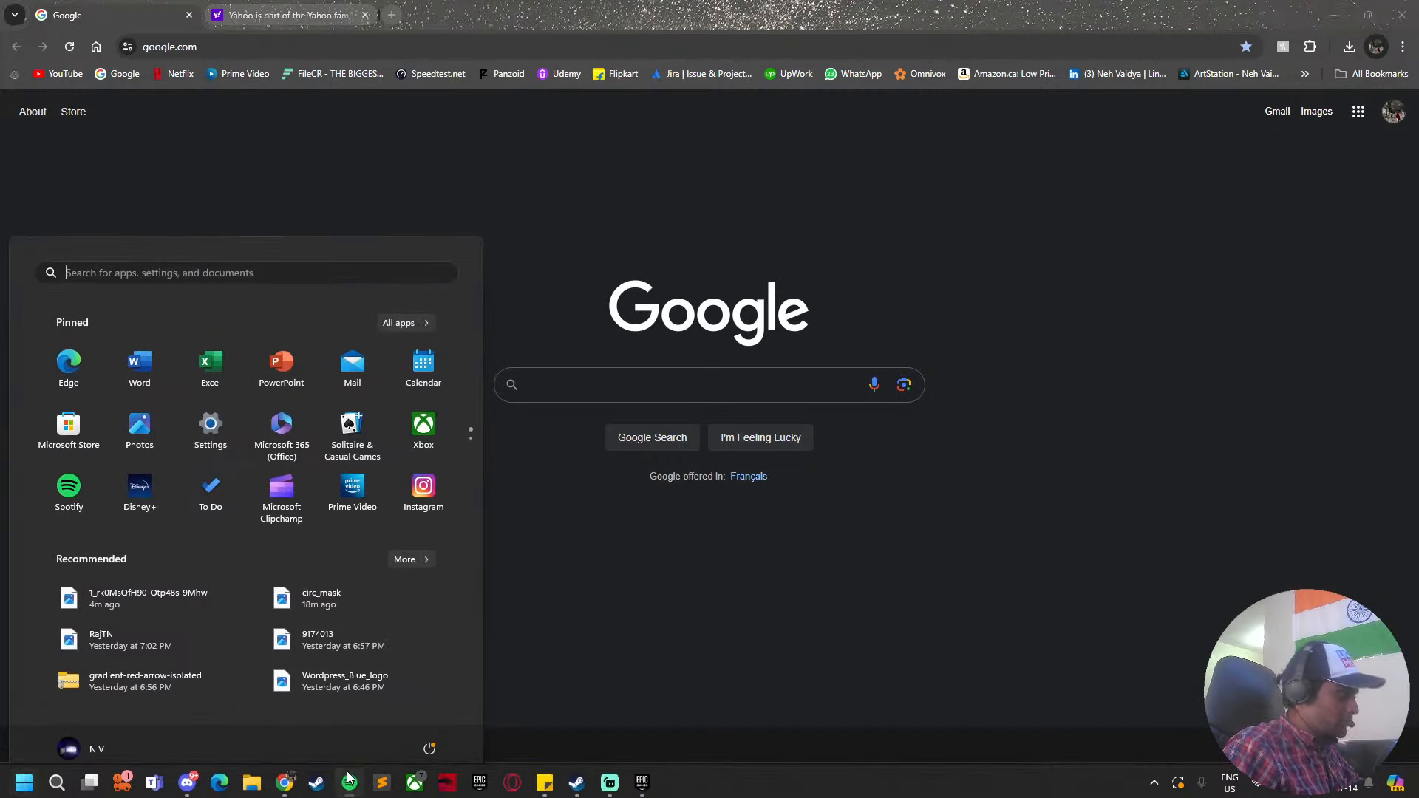
left_click(349, 780)
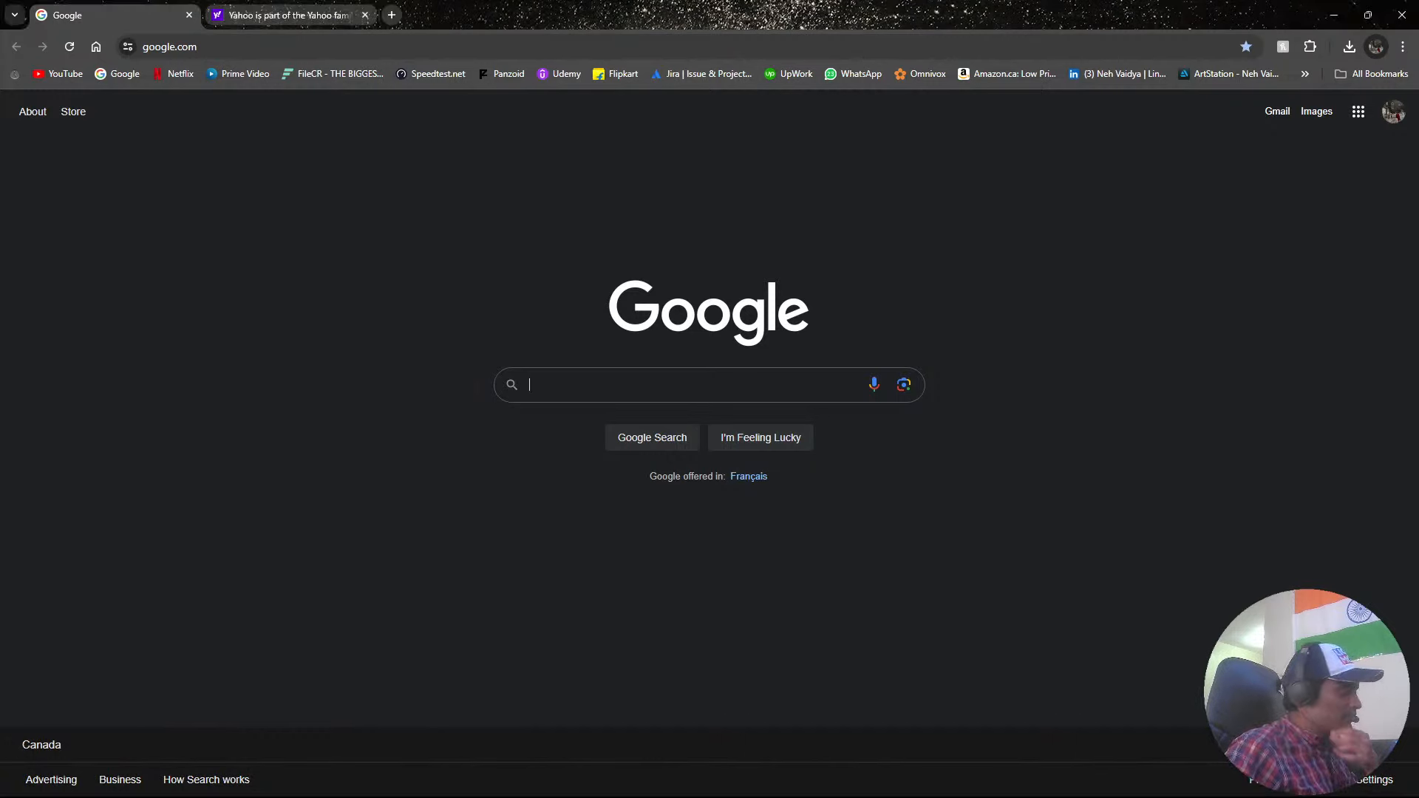
left_click(1413, 21)
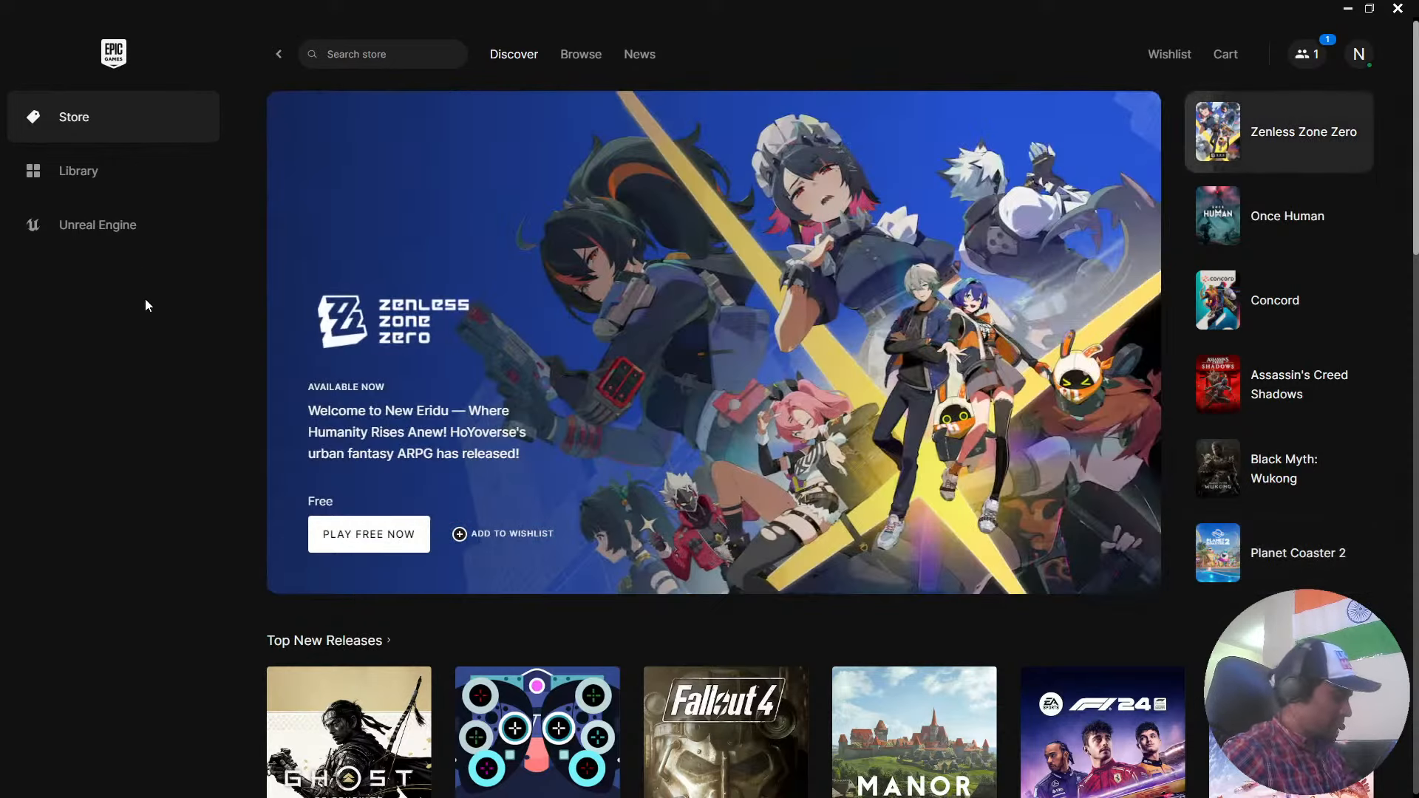
key("super")
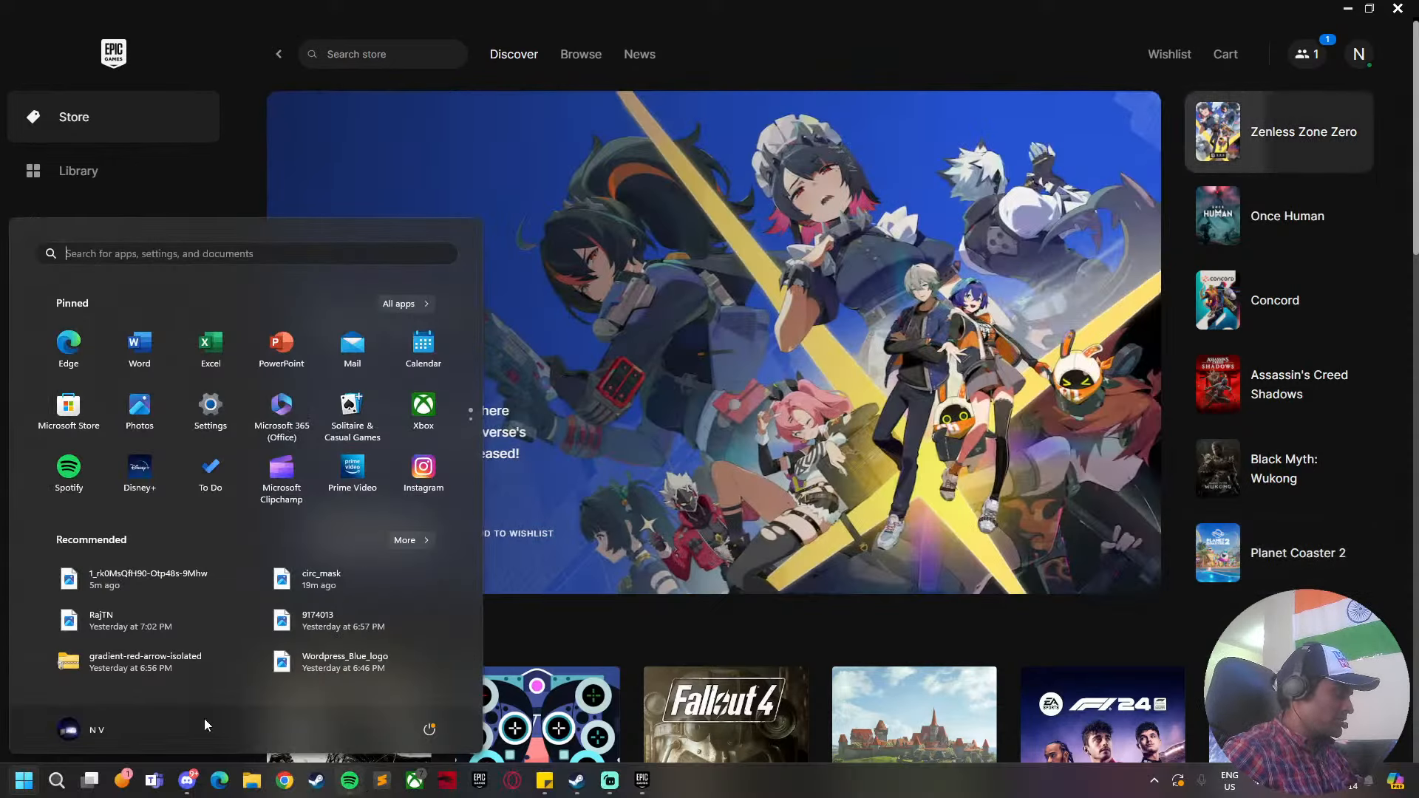
key("super")
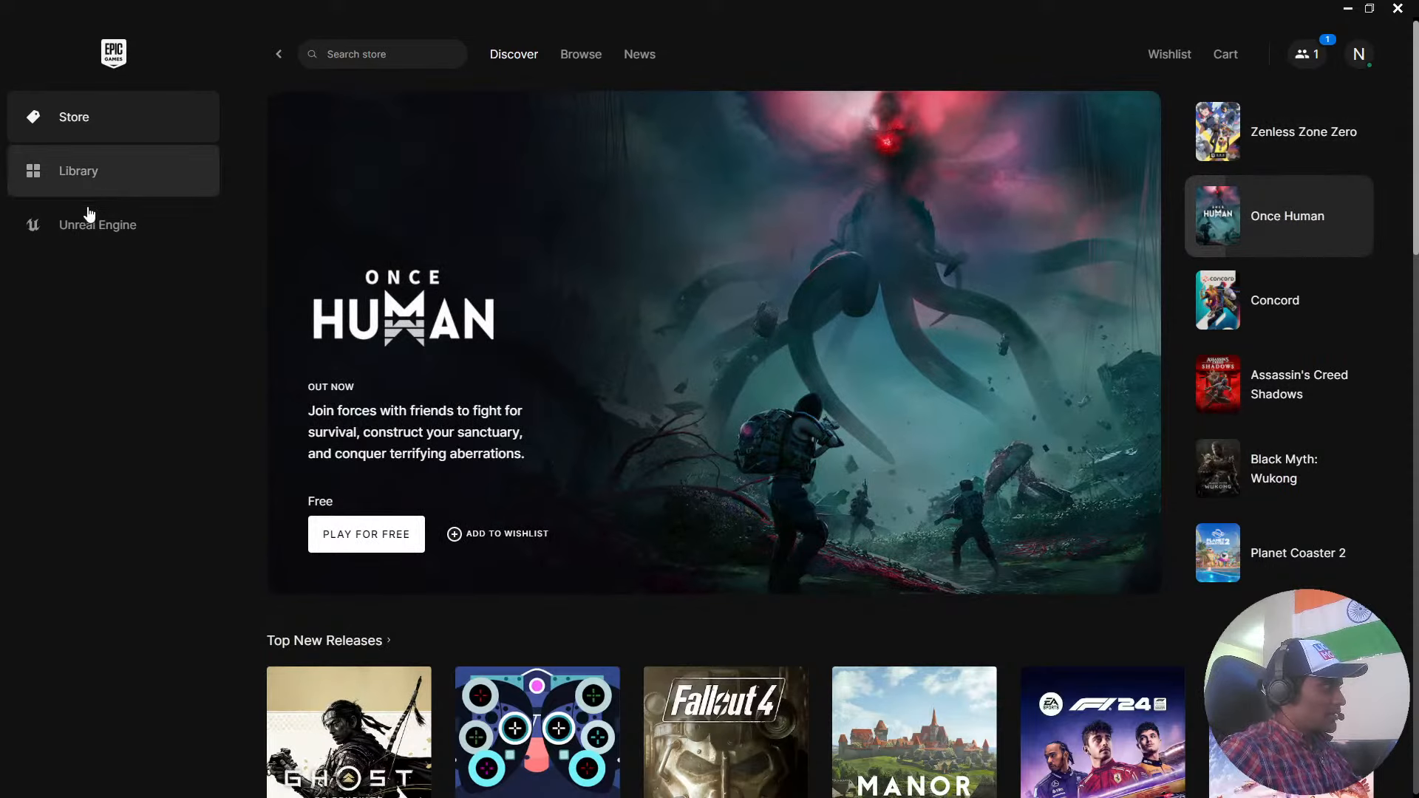
Examine the launcher's Store page, including the featured games, new releases, discounts and free games.
left_click(99, 226)
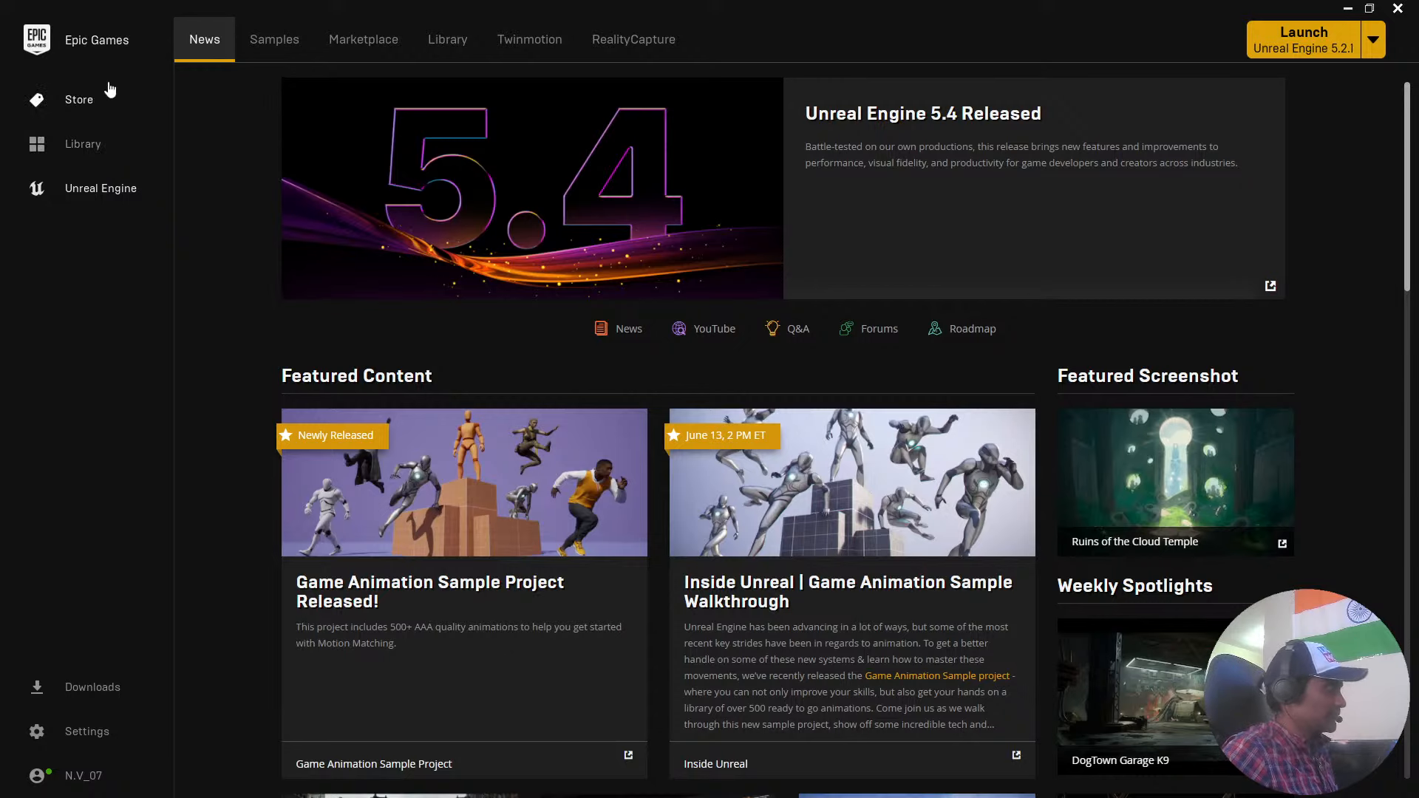
left_click(109, 108)
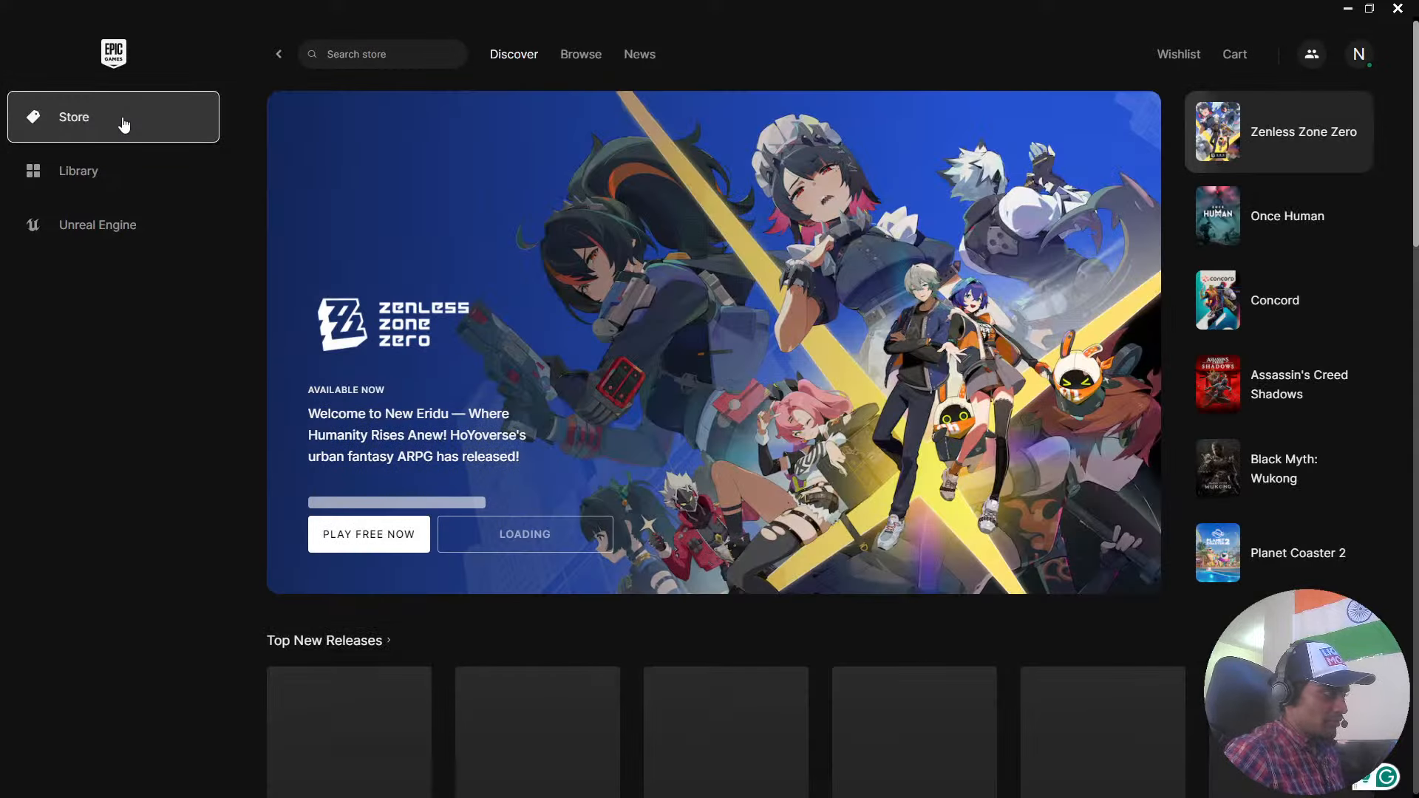
scroll(762, 393, "down", 10)
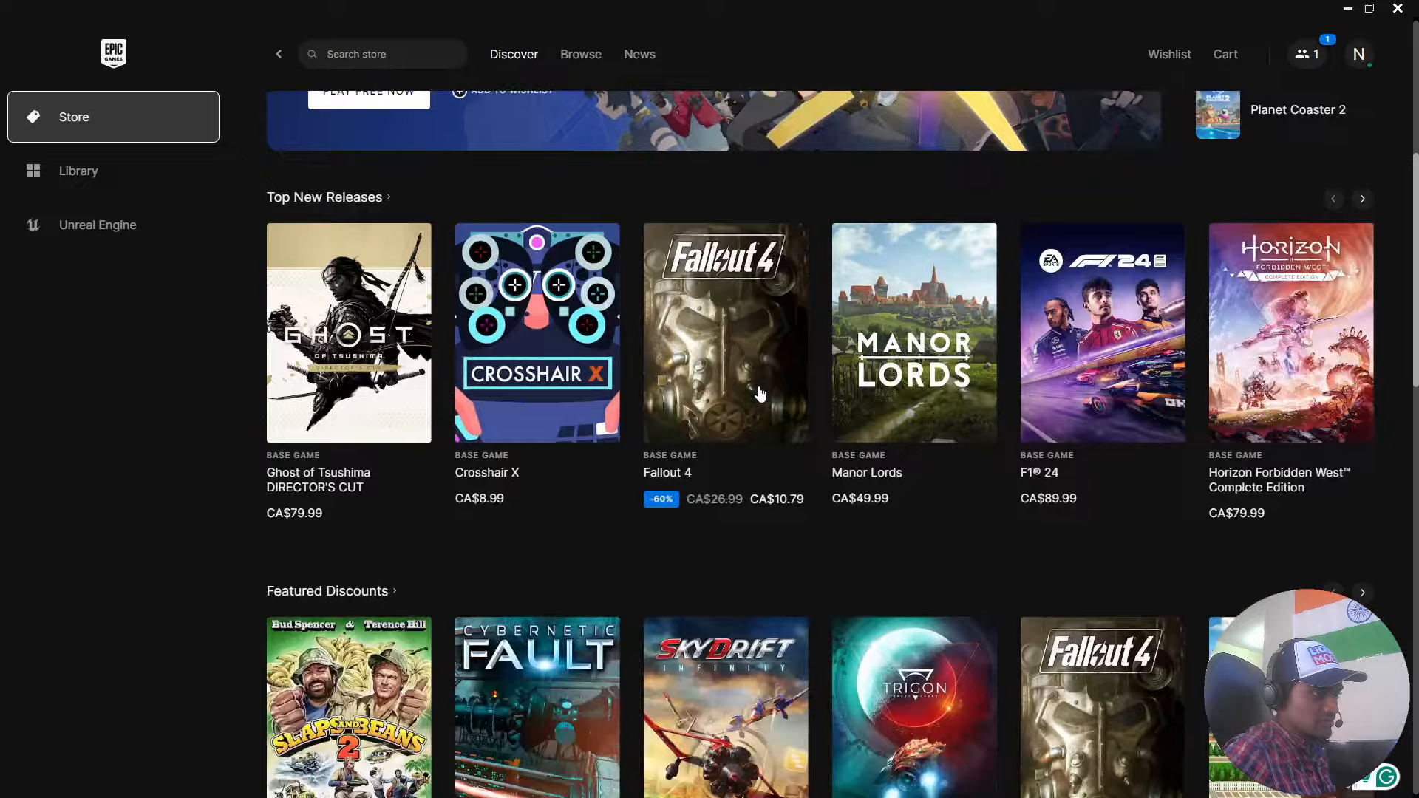
scroll(753, 392, "down", 12)
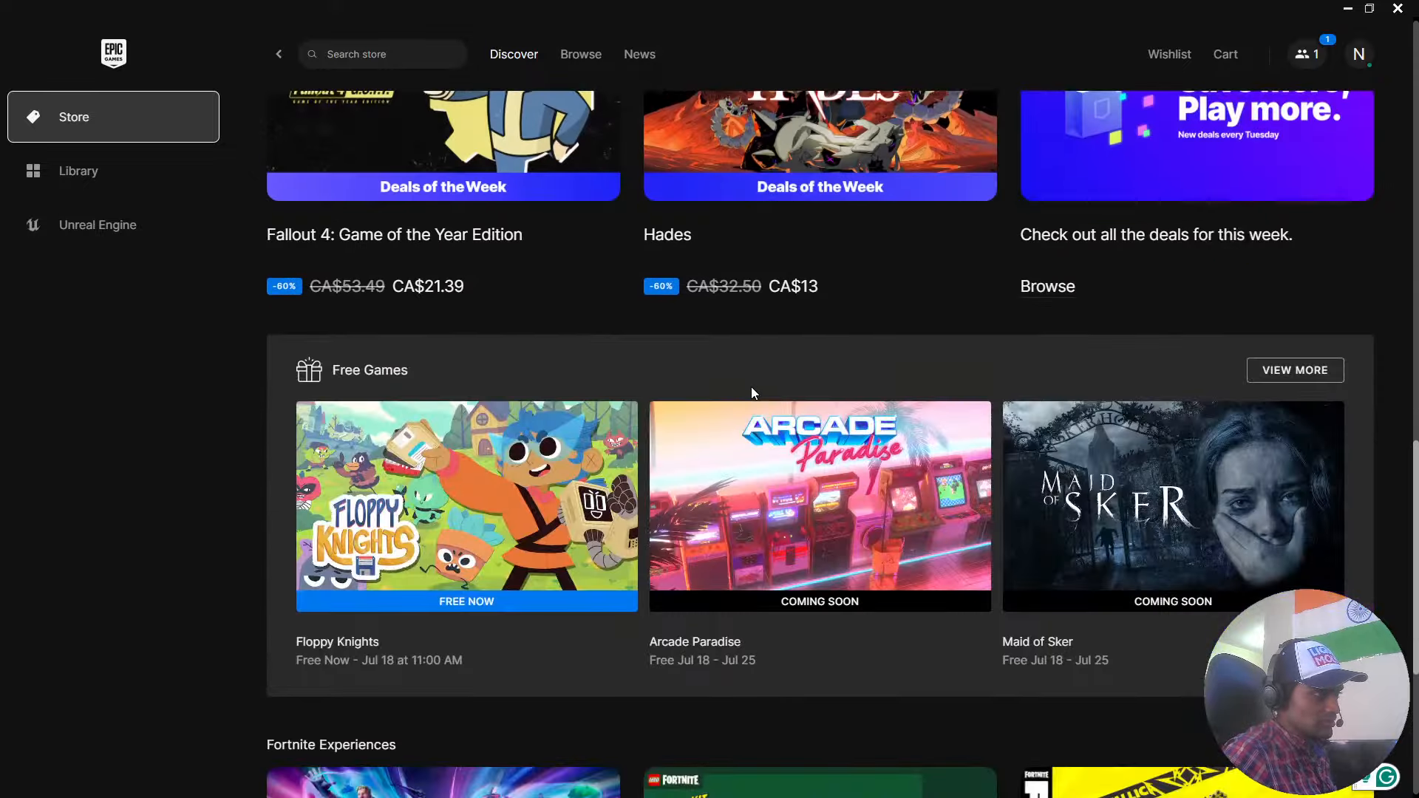
scroll(753, 393, "up", 20)
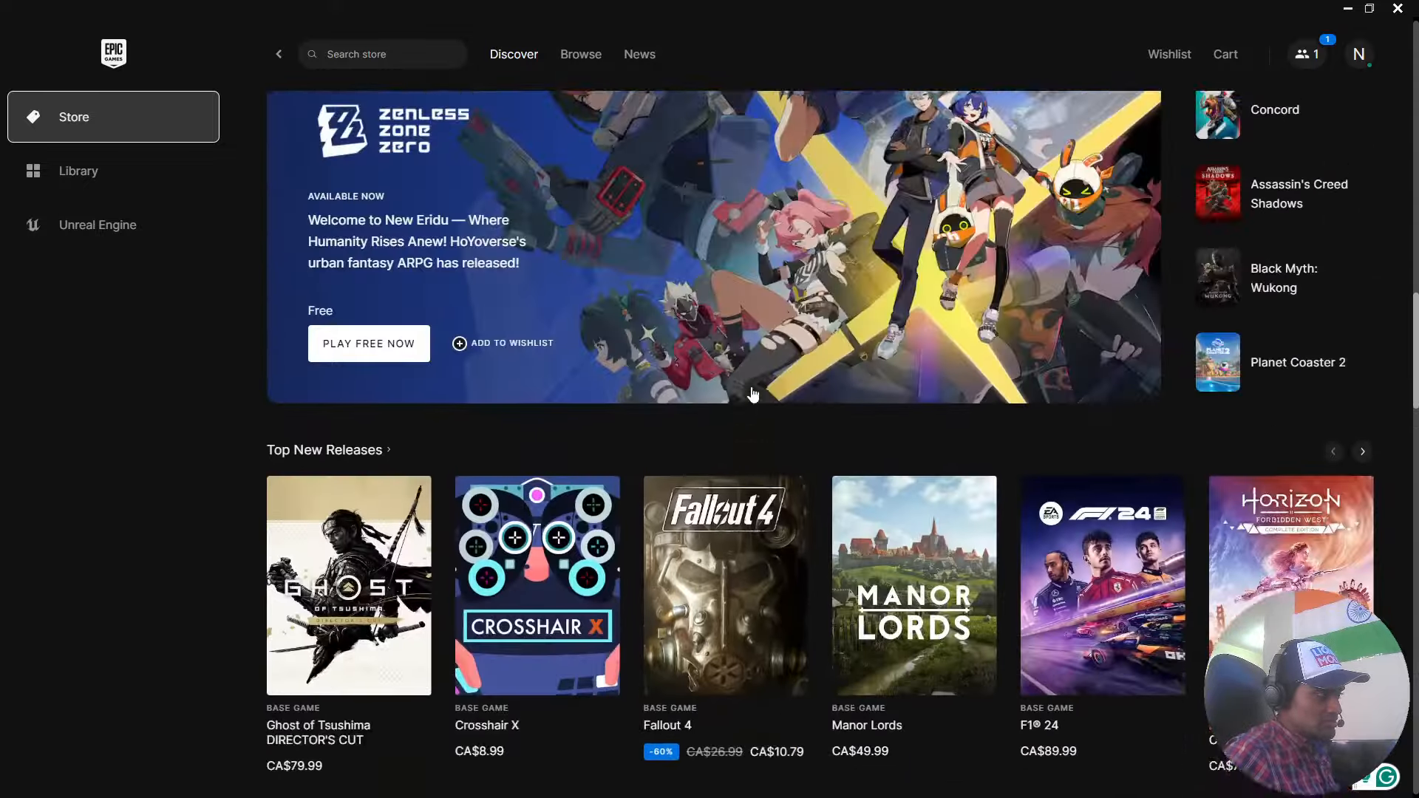
scroll(751, 388, "down", 3)
scroll(751, 387, "up", 3)
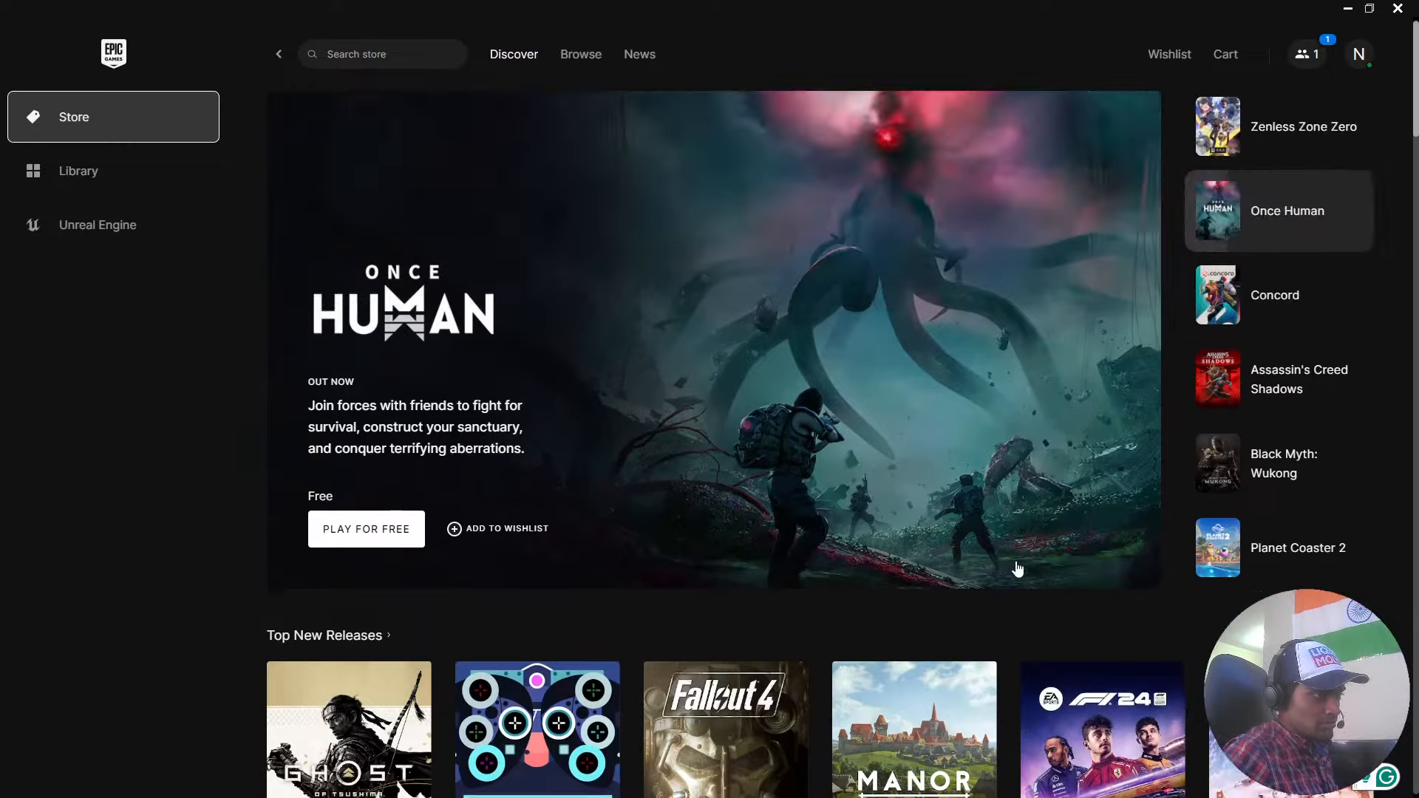
scroll(1000, 486, "down", 5)
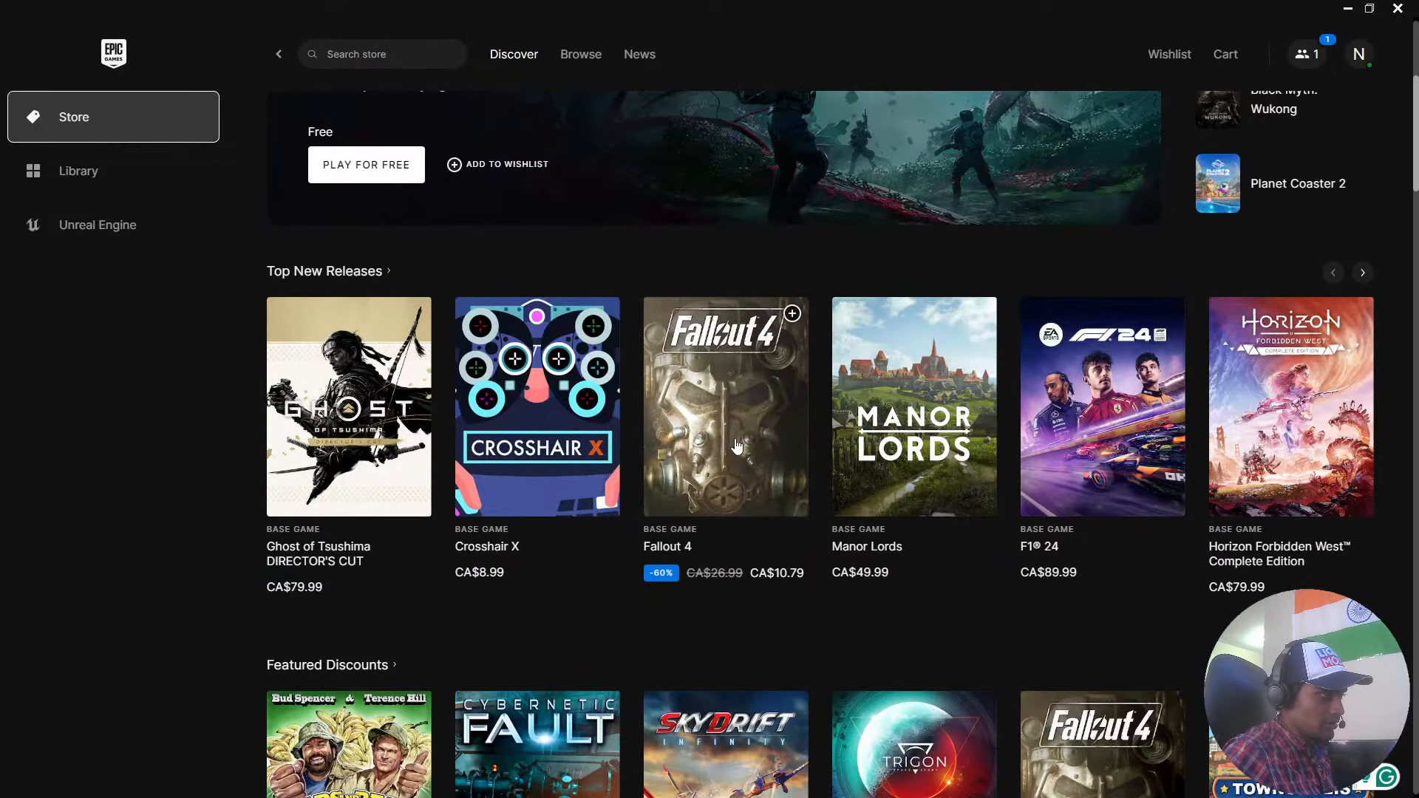
scroll(751, 459, "up", 5)
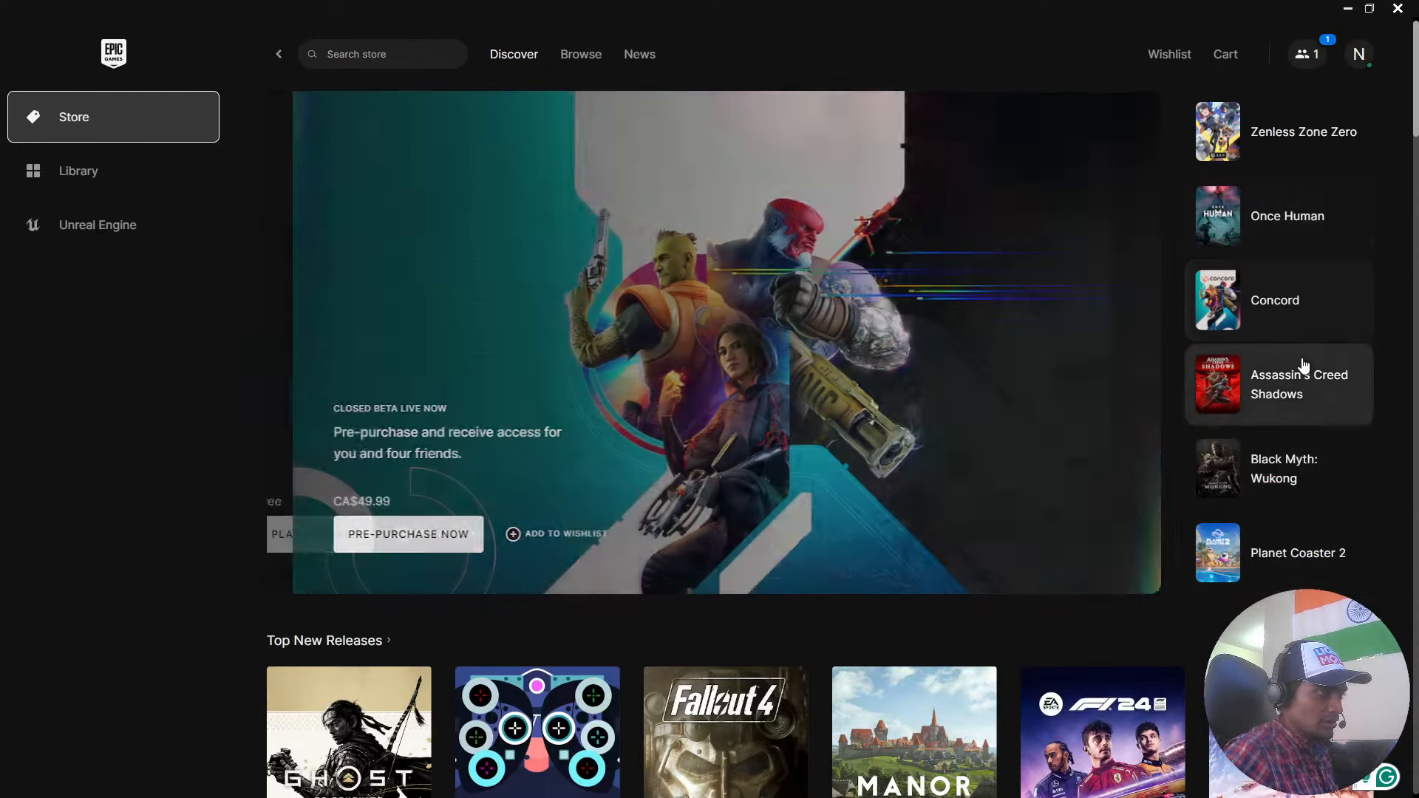
Look through the owned games in the launcher's main Library.
left_click(112, 178)
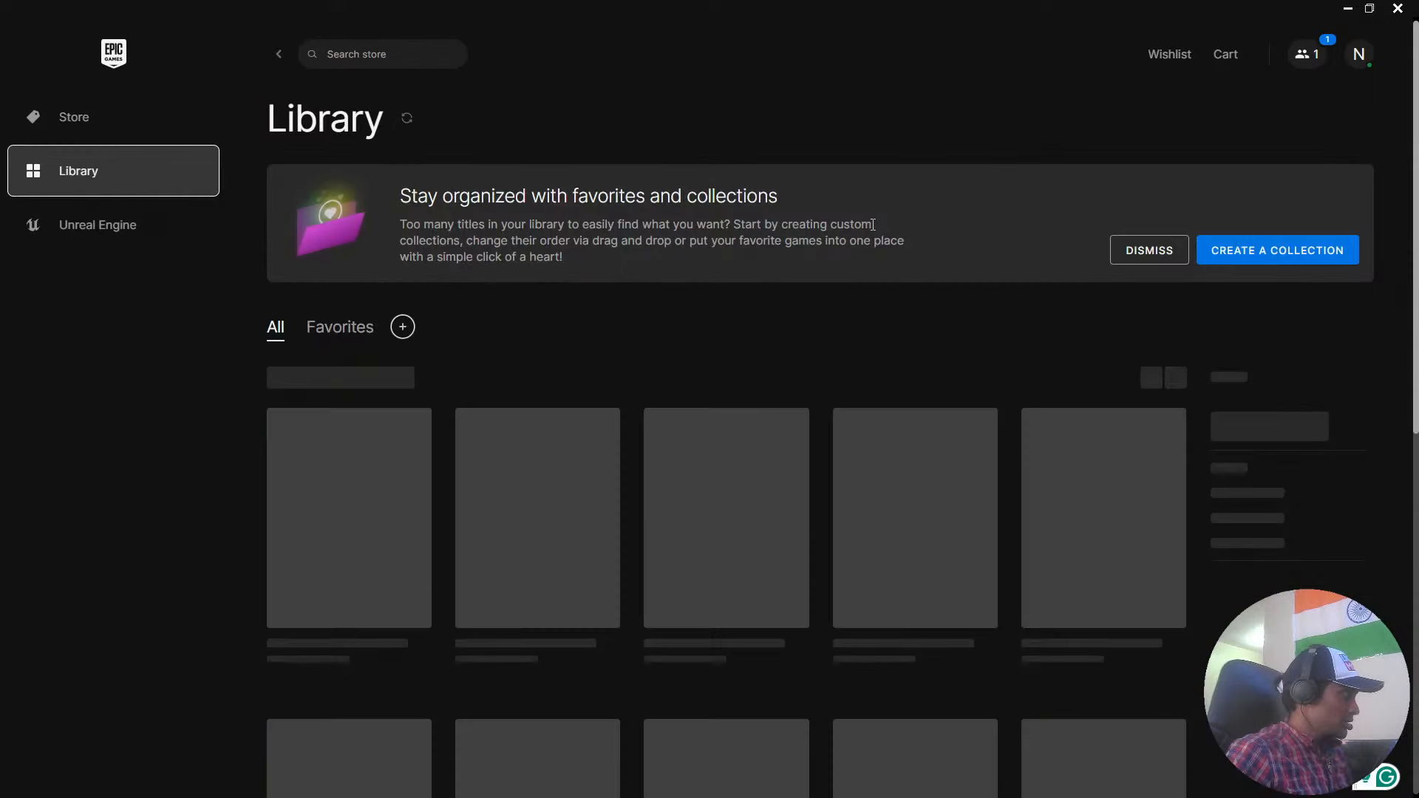
scroll(727, 170, "down", 3)
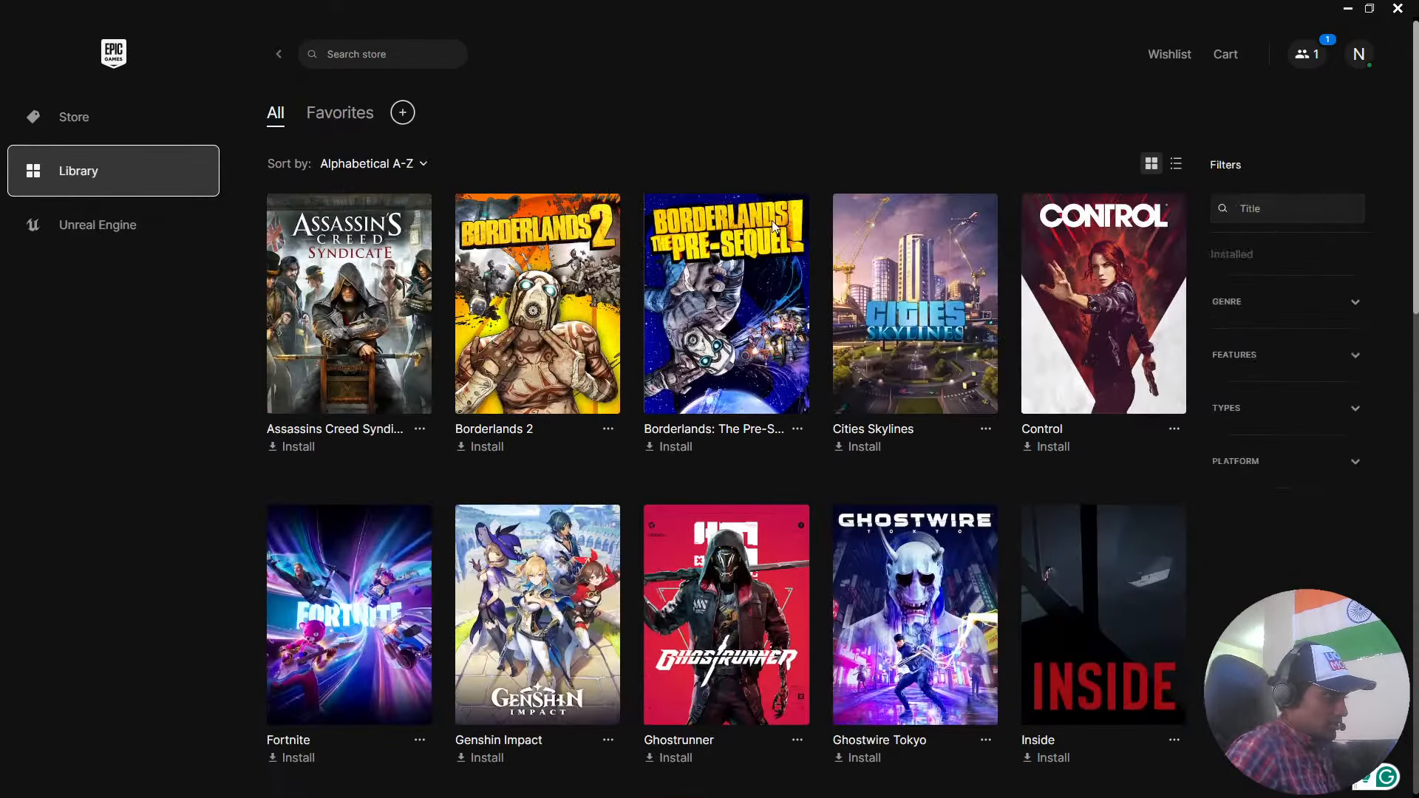
scroll(783, 240, "down", 10)
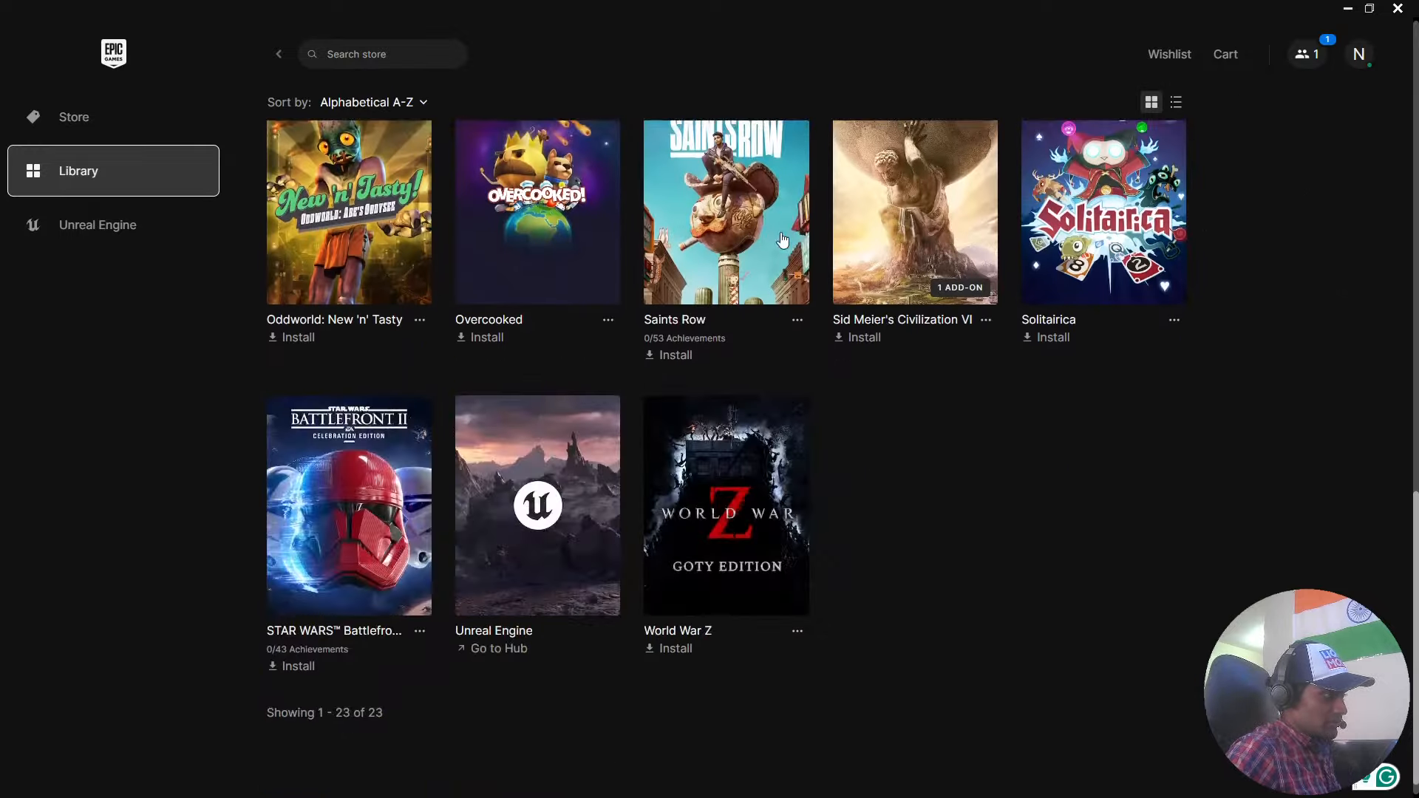
scroll(1001, 499, "up", 13)
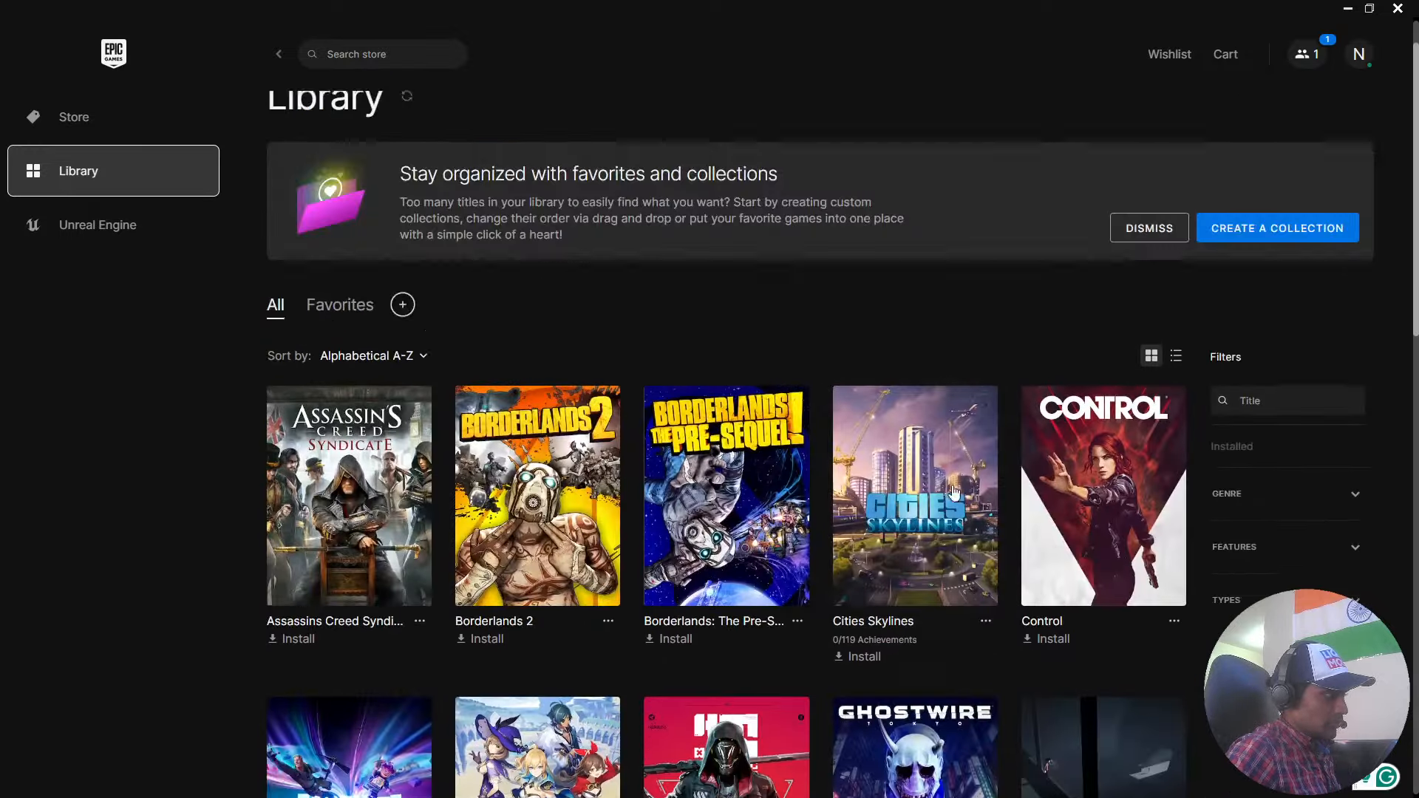
scroll(444, 357, "down", 10)
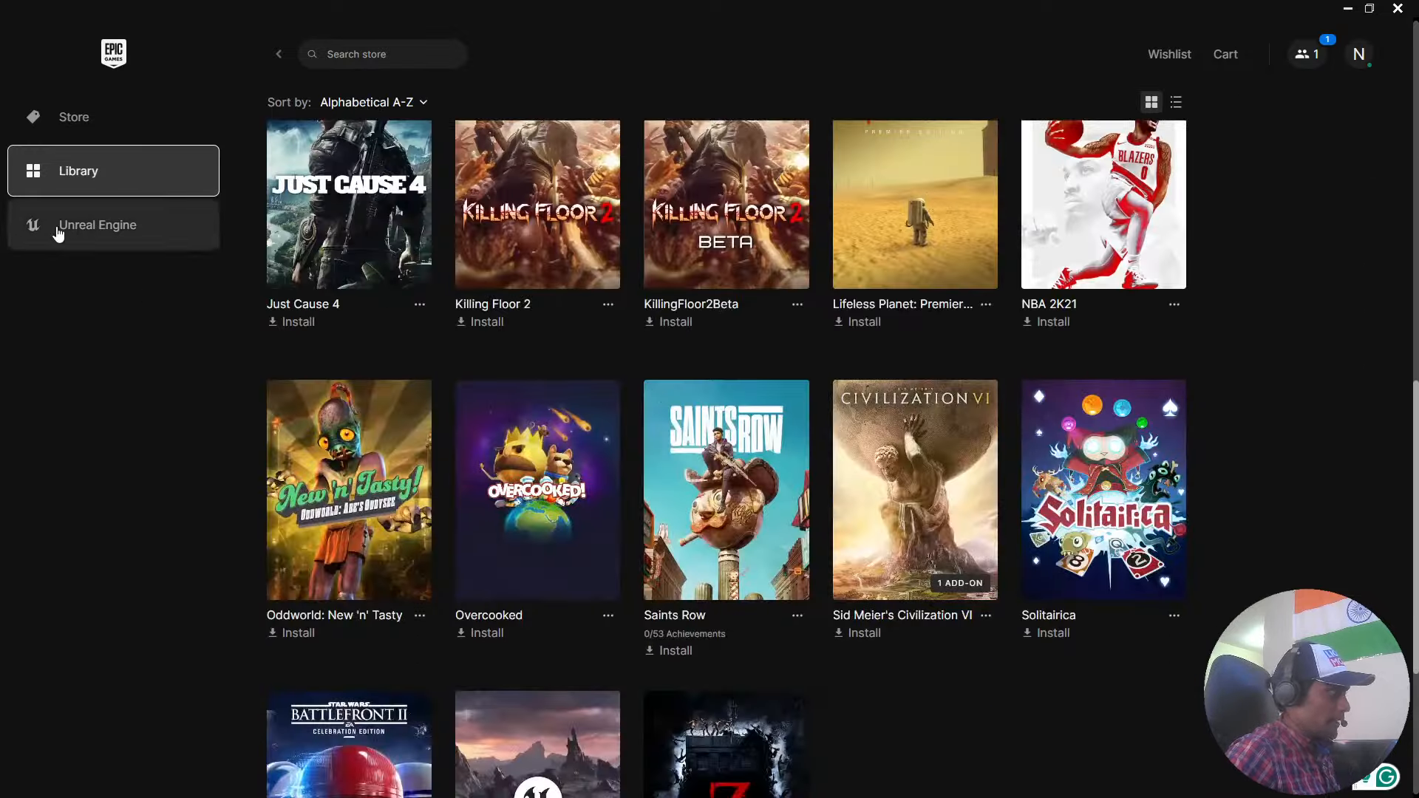
Open the library of the Unreal Engine section and launch engine version 5.2.1.
left_click(59, 231)
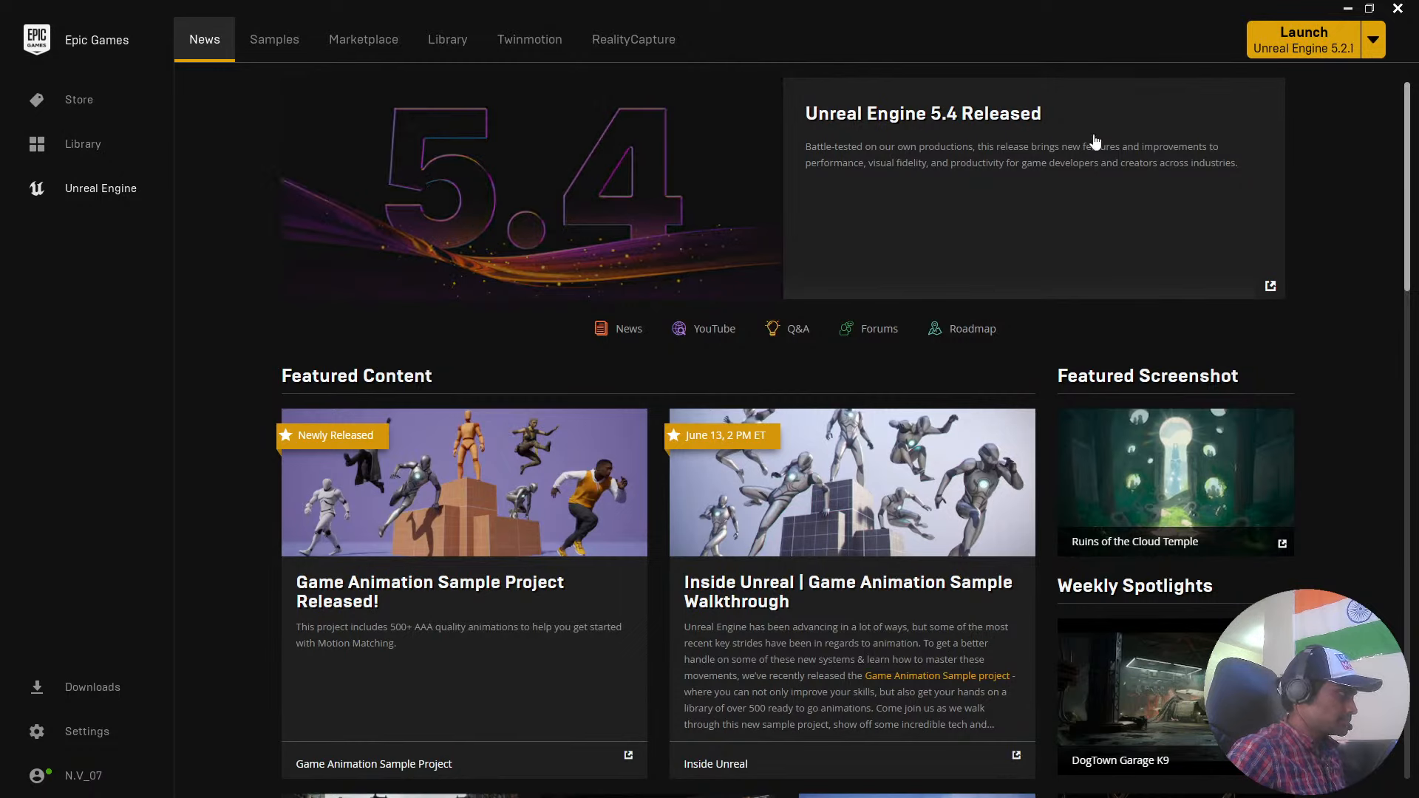
scroll(1221, 322, "down", 1)
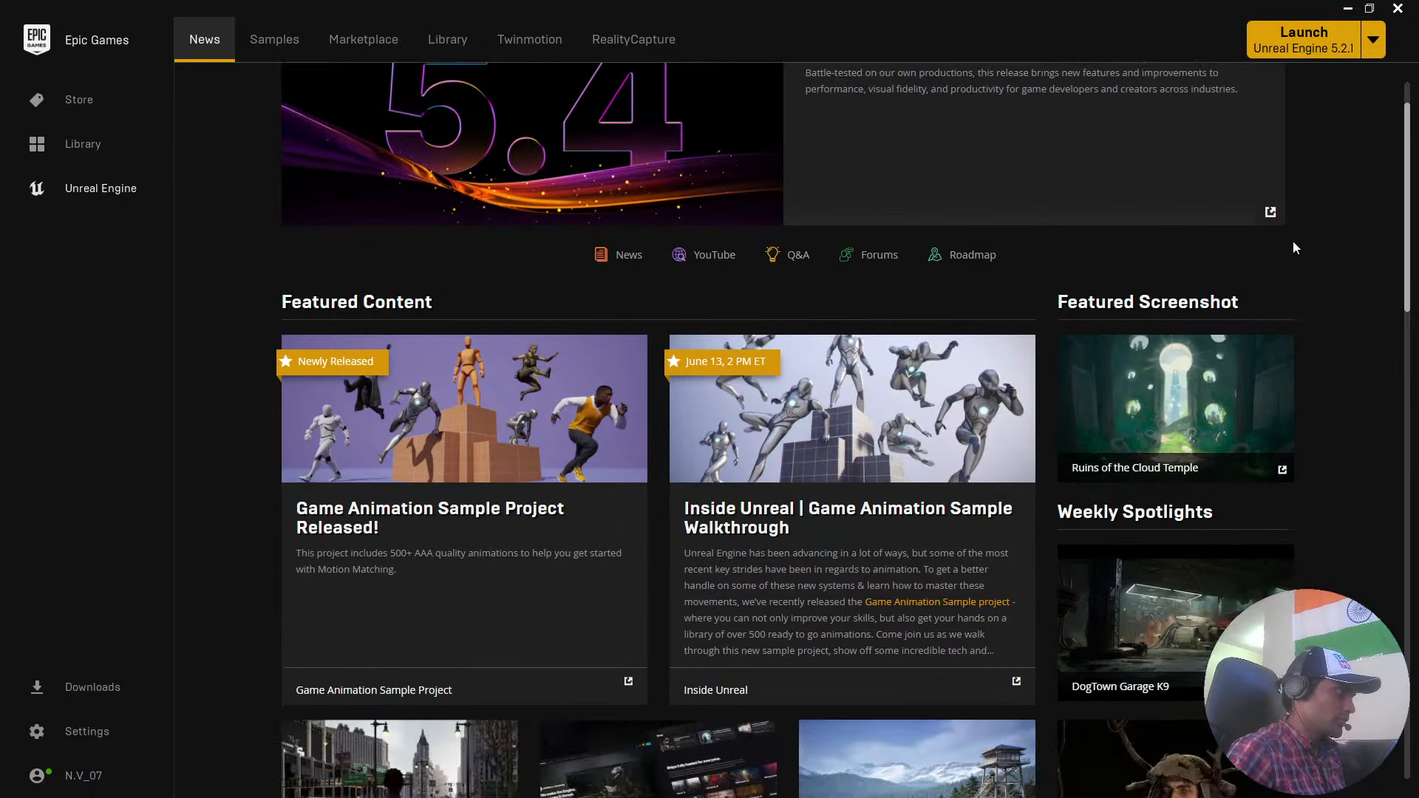
scroll(1293, 241, "up", 1)
left_click(447, 41)
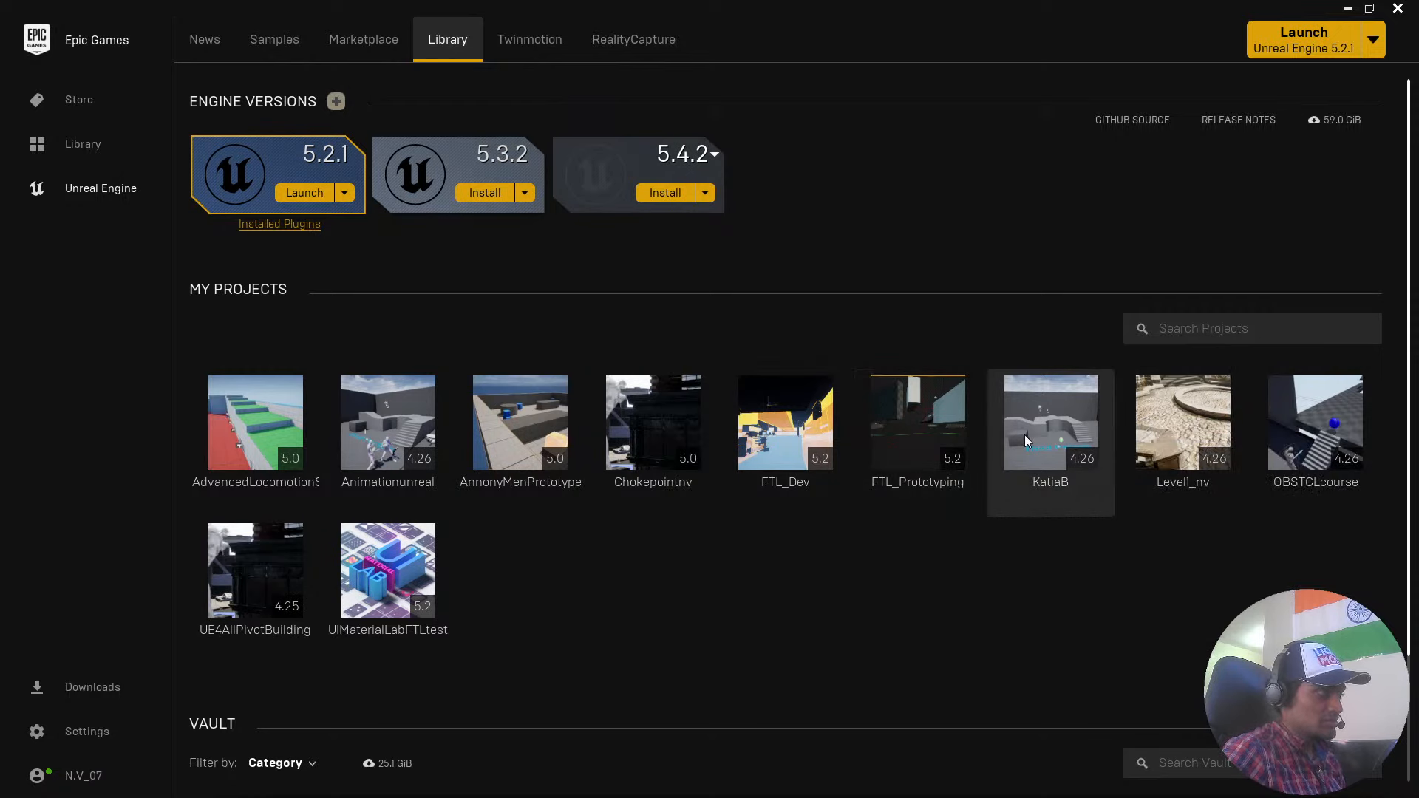
mouse_move(1031, 420)
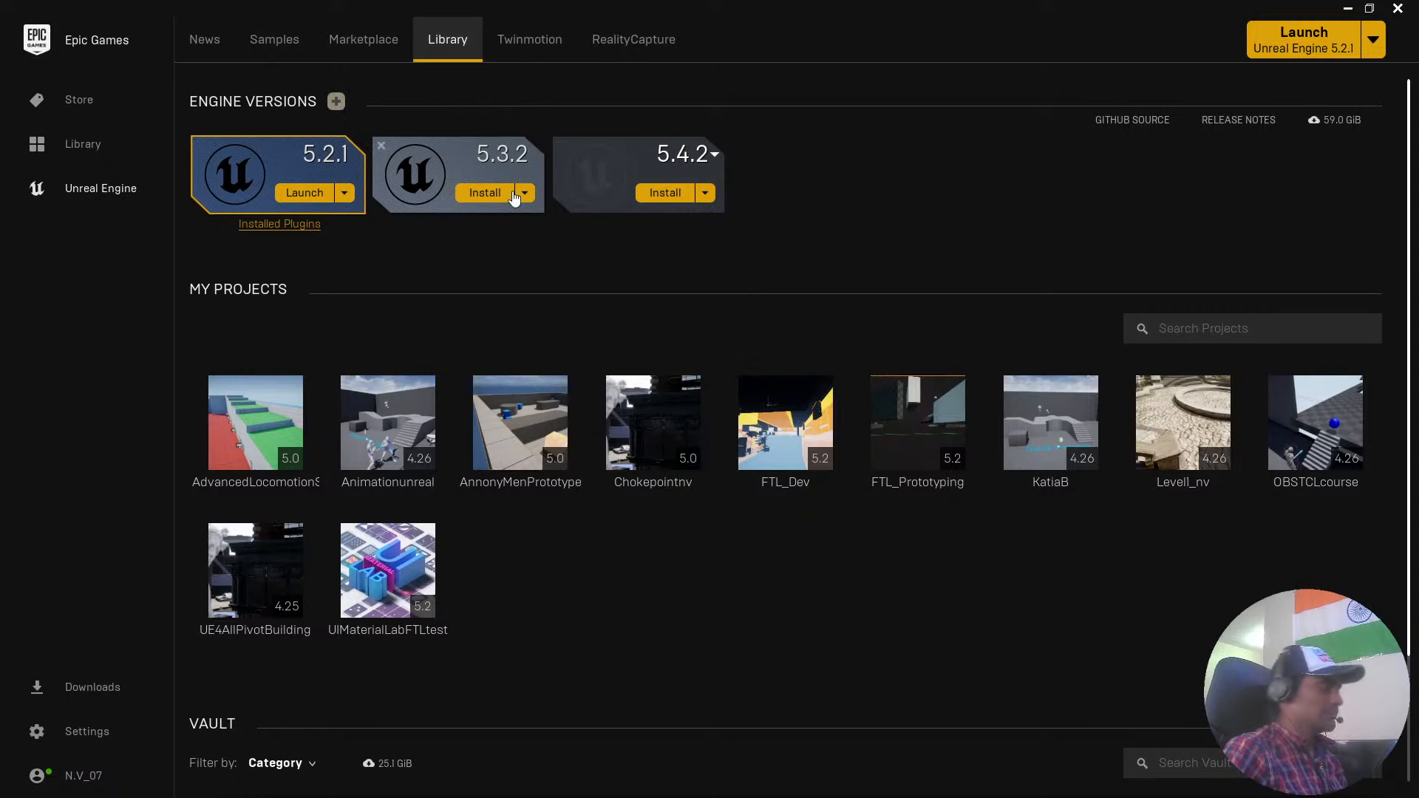
left_click(306, 197)
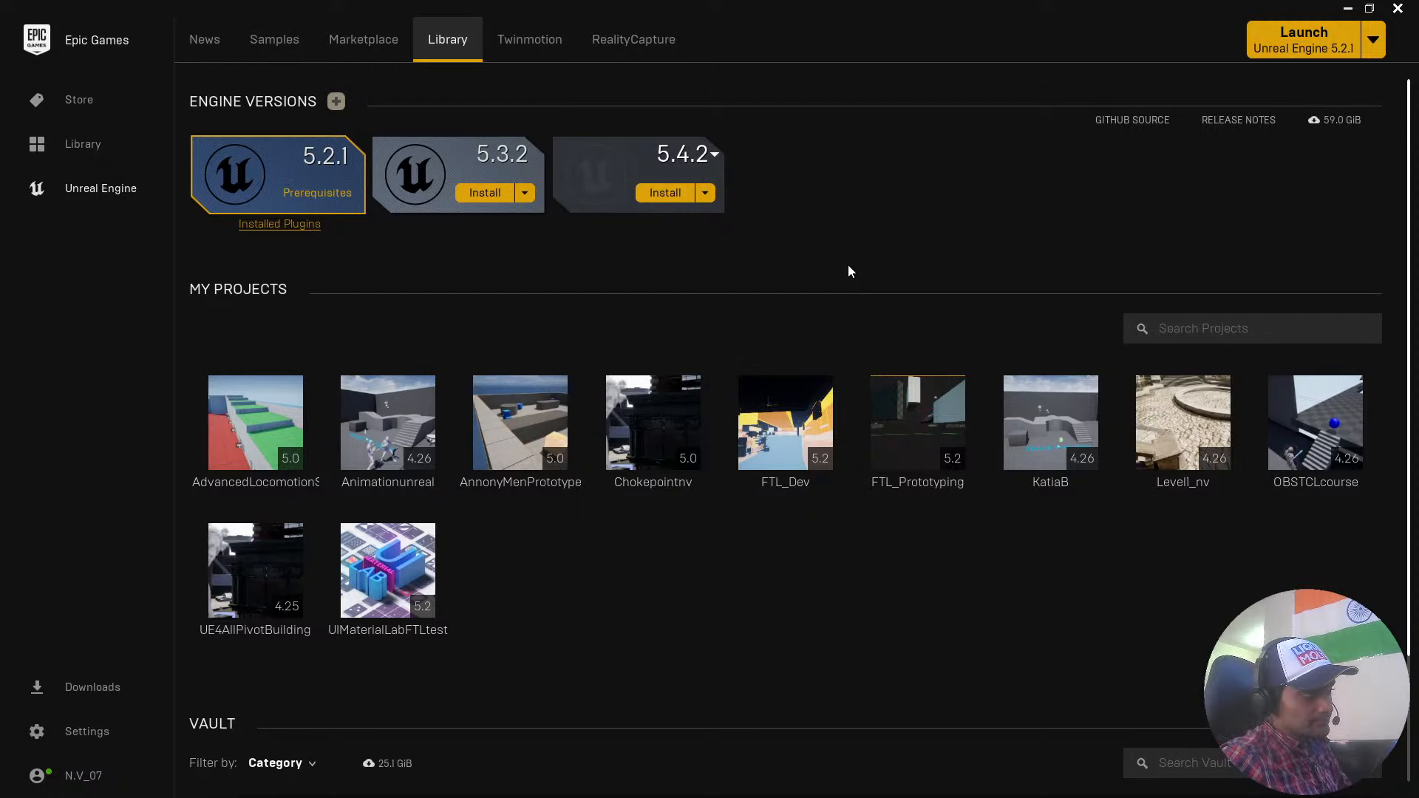
Review the existing projects and the Vault assets in the Unreal Engine library.
scroll(849, 272, "down", 3)
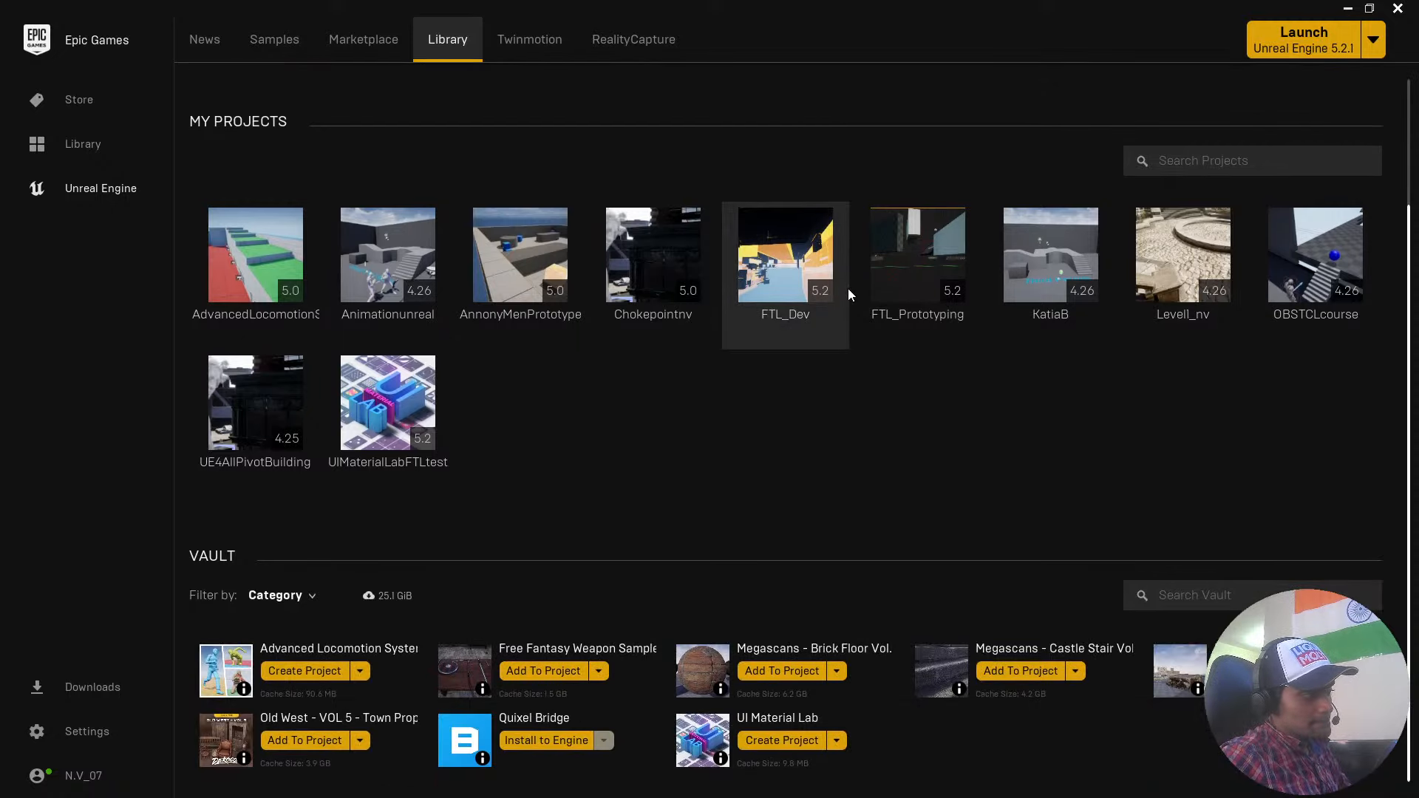
scroll(849, 288, "up", 3)
scroll(854, 371, "down", 3)
scroll(691, 554, "down", 1)
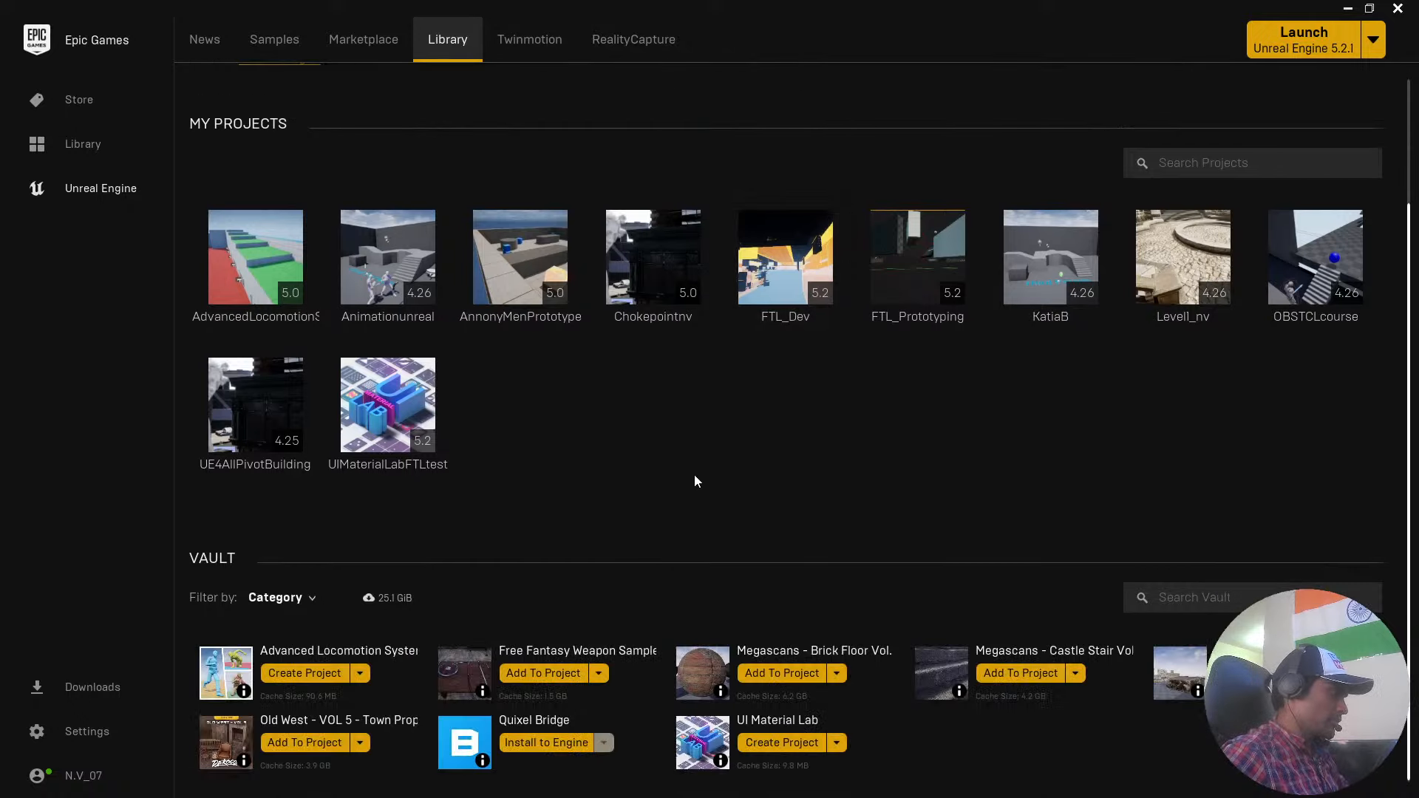
scroll(695, 480, "up", 2)
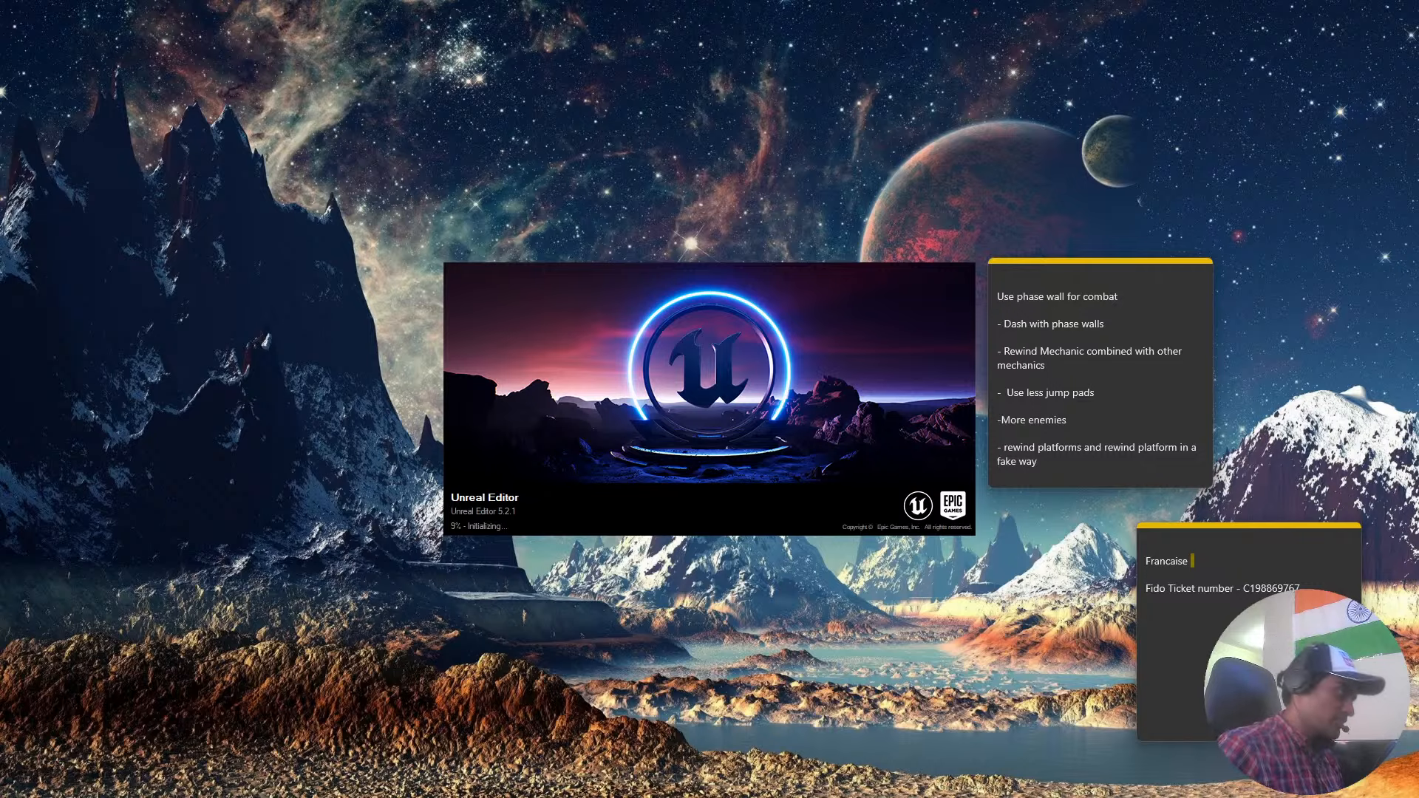
Move both sticky notes off the visible desktop while the Unreal Editor loads.
left_click(1118, 278)
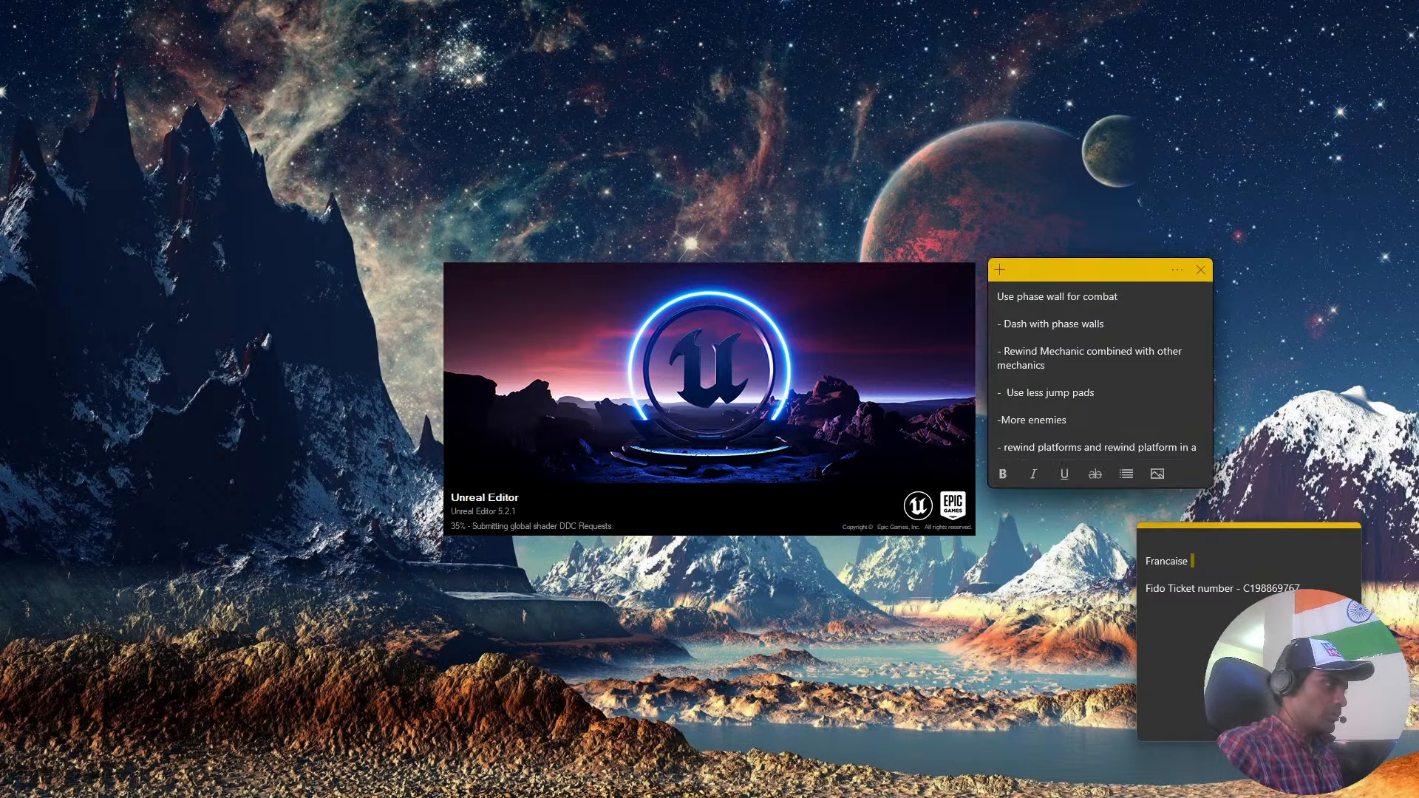
left_click_drag(1098, 278, 0, 361)
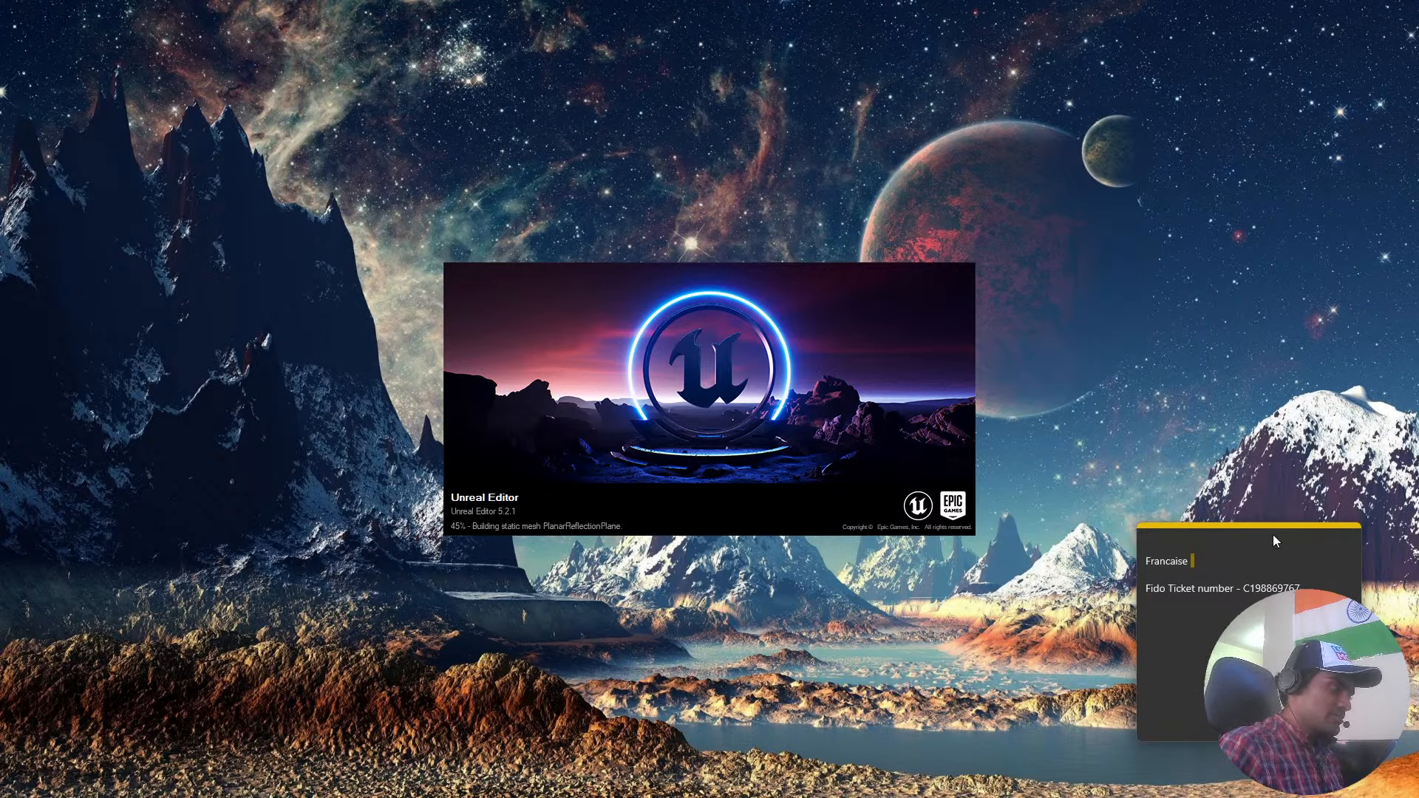
left_click_drag(1257, 536, 0, 554)
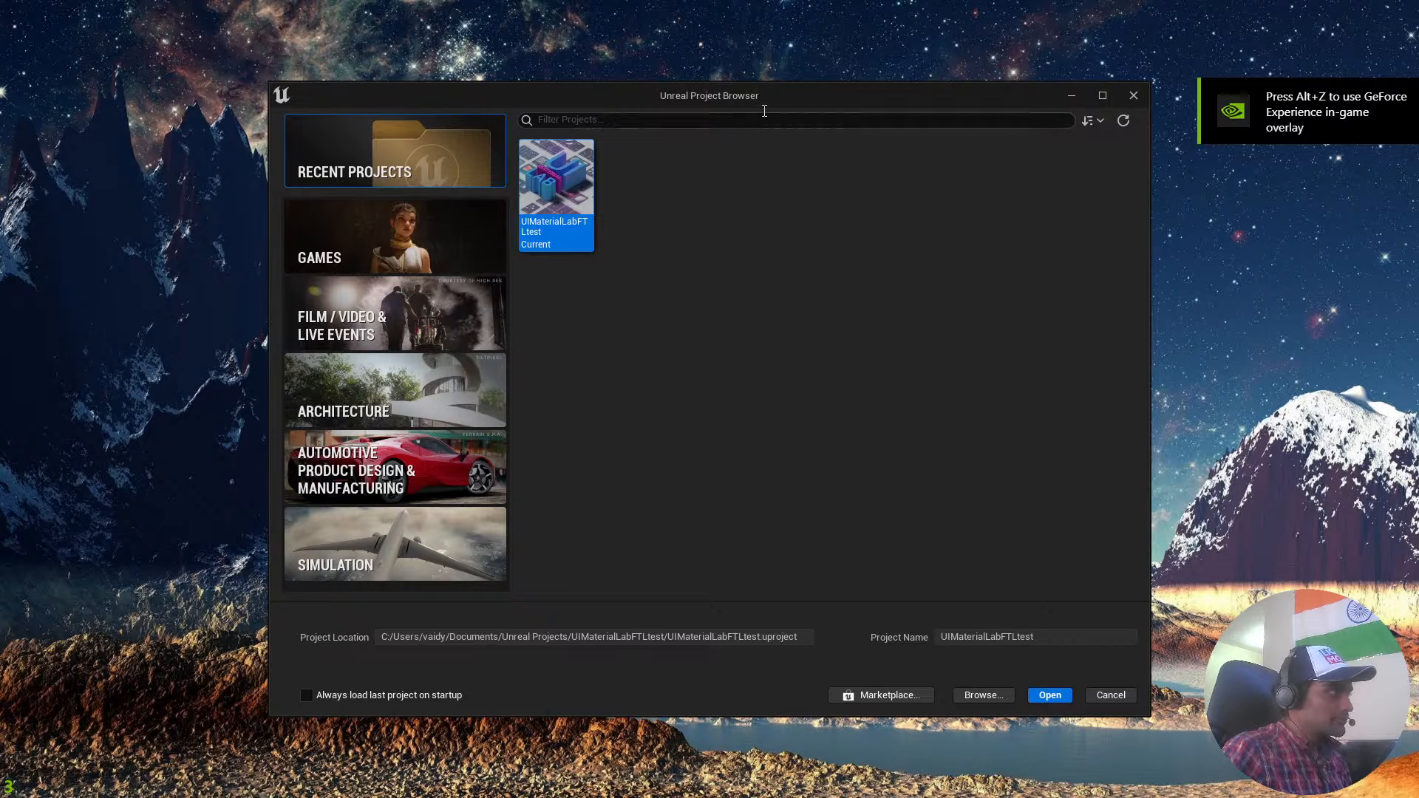
Review the Third Person, Top Down, Virtual Reality, Handheld AR and Vehicle templates in the Games category.
left_click_drag(742, 105, 702, 58)
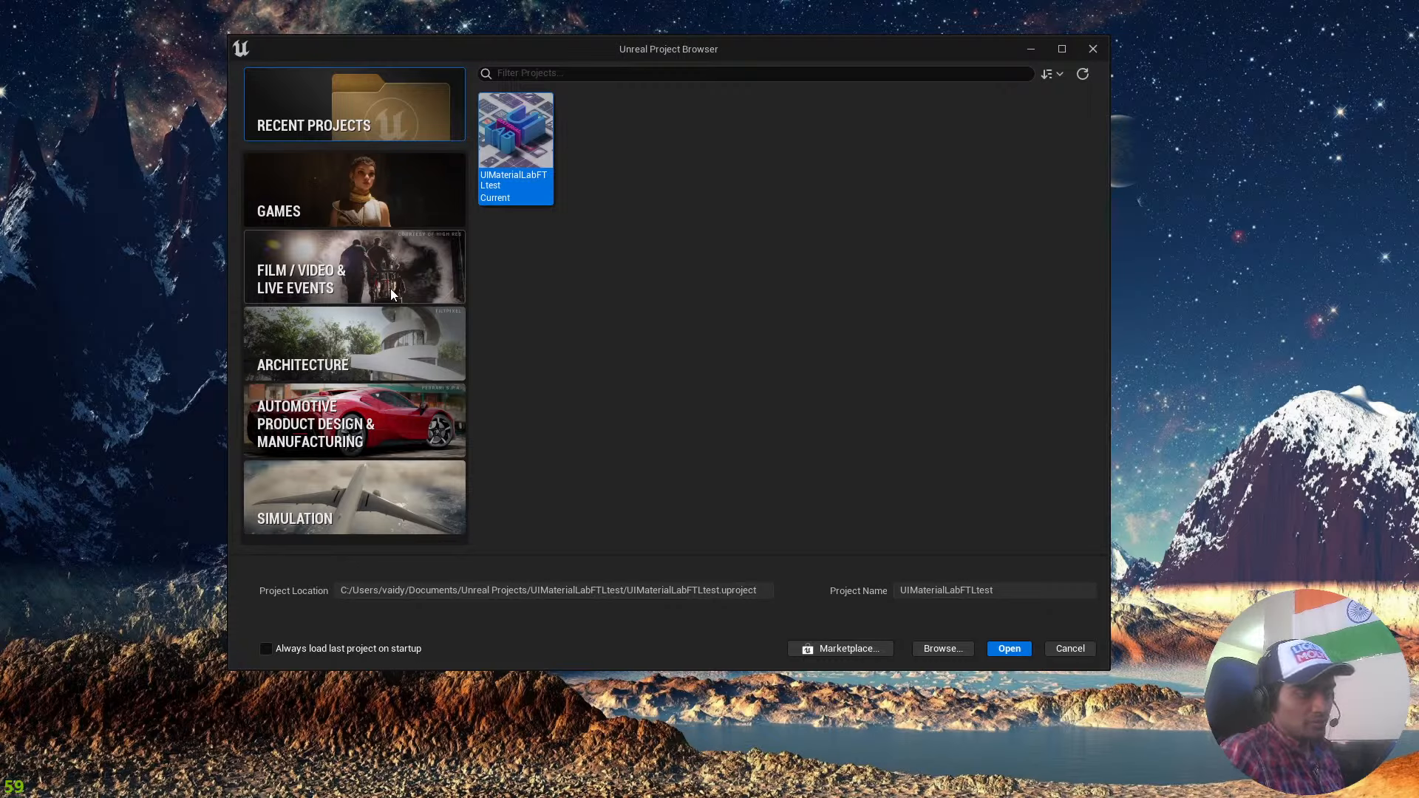
left_click(418, 211)
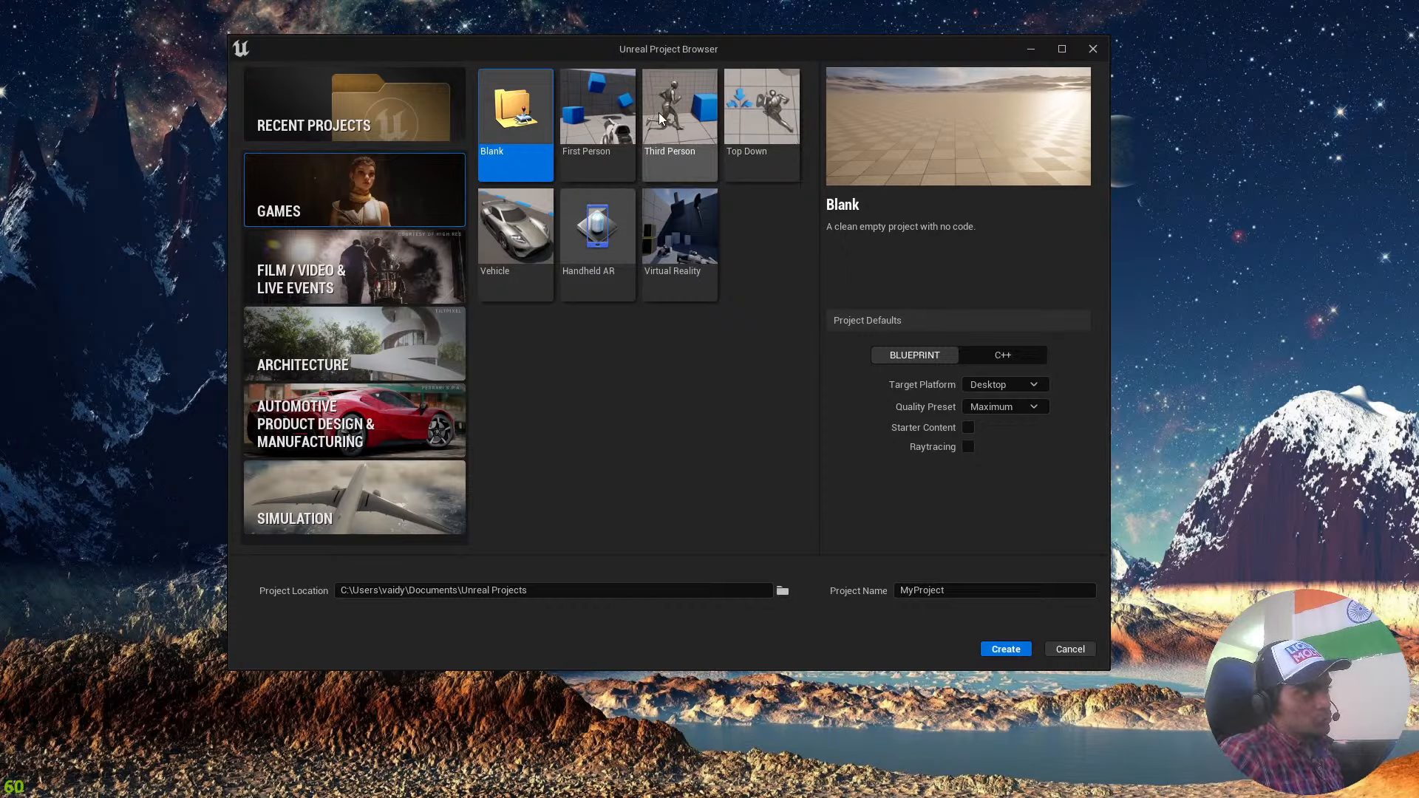
left_click(674, 124)
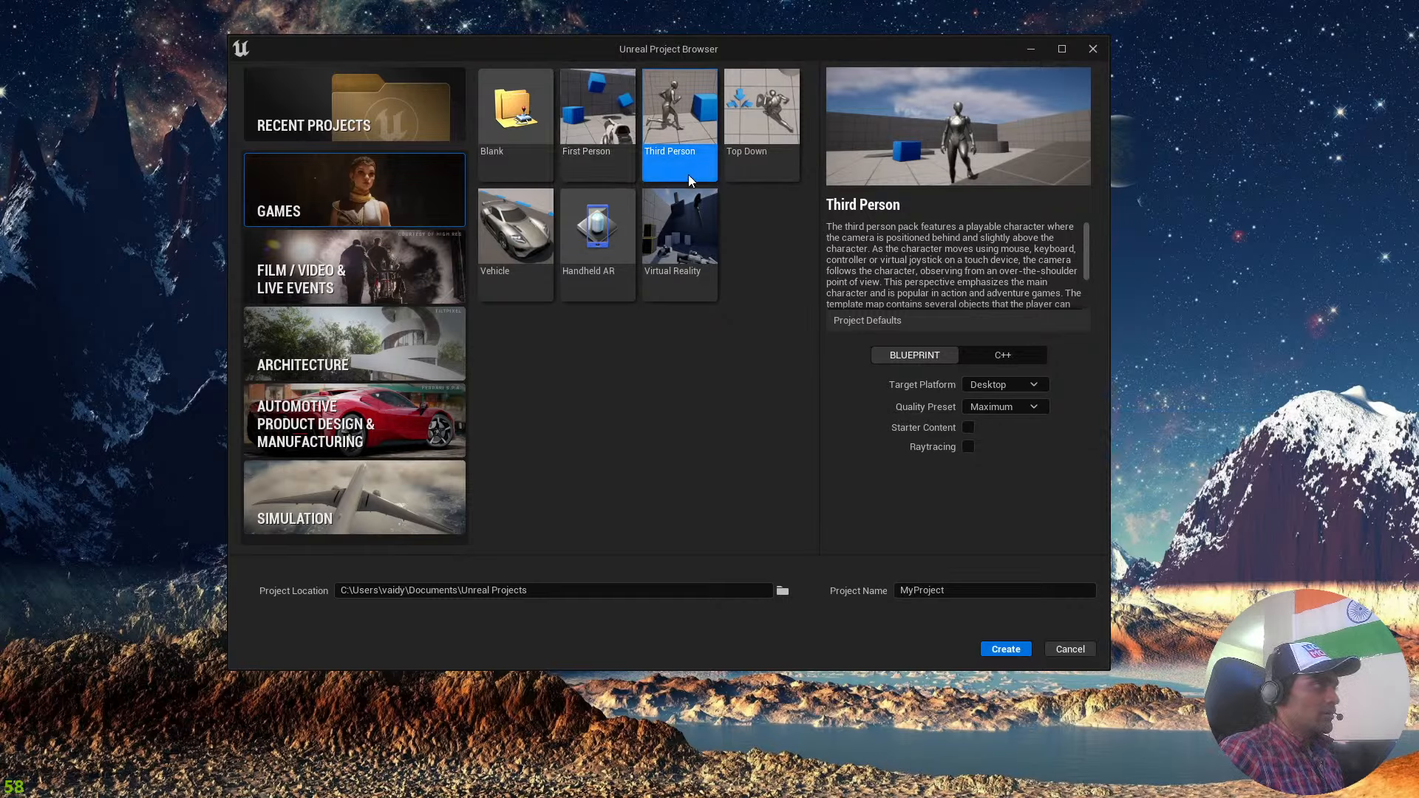
left_click(769, 148)
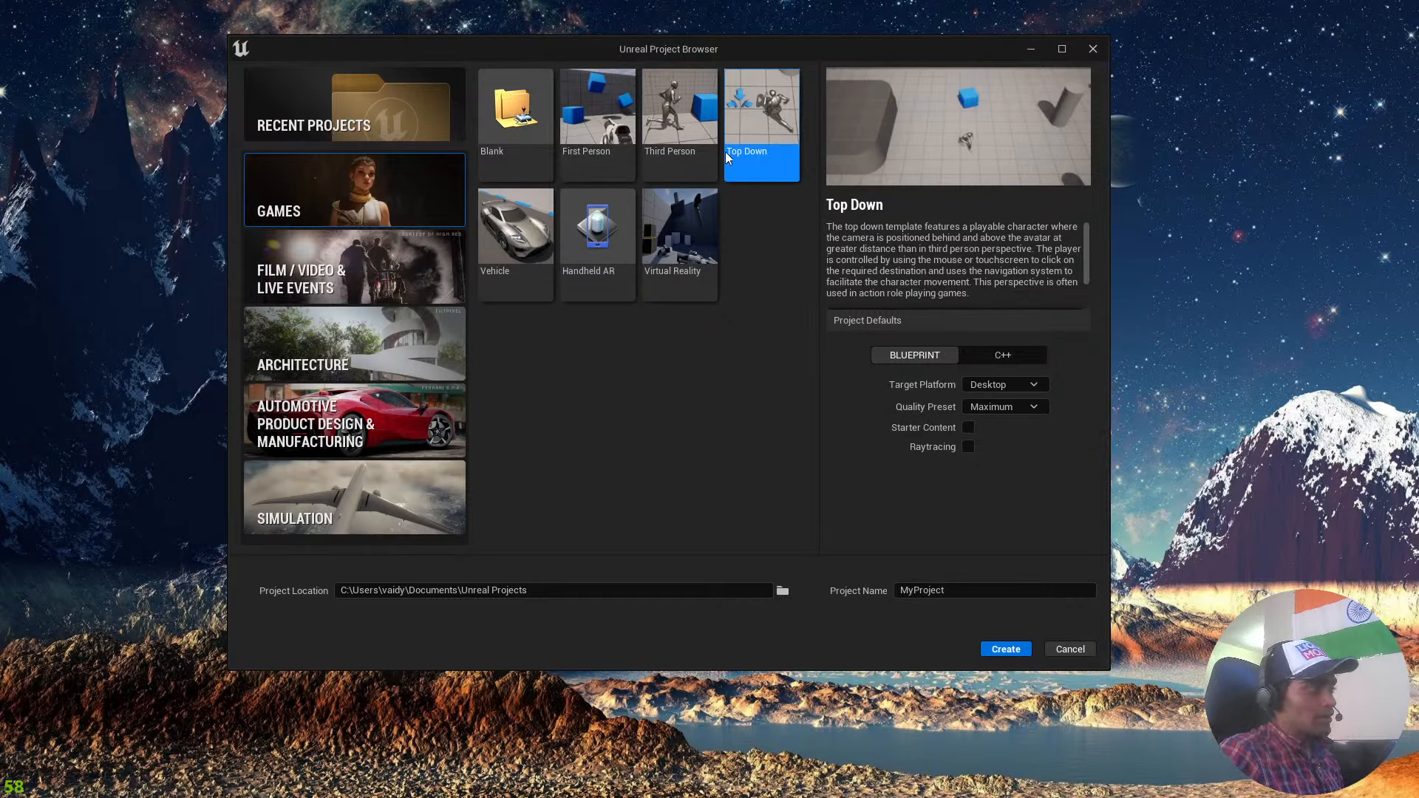
left_click(697, 269)
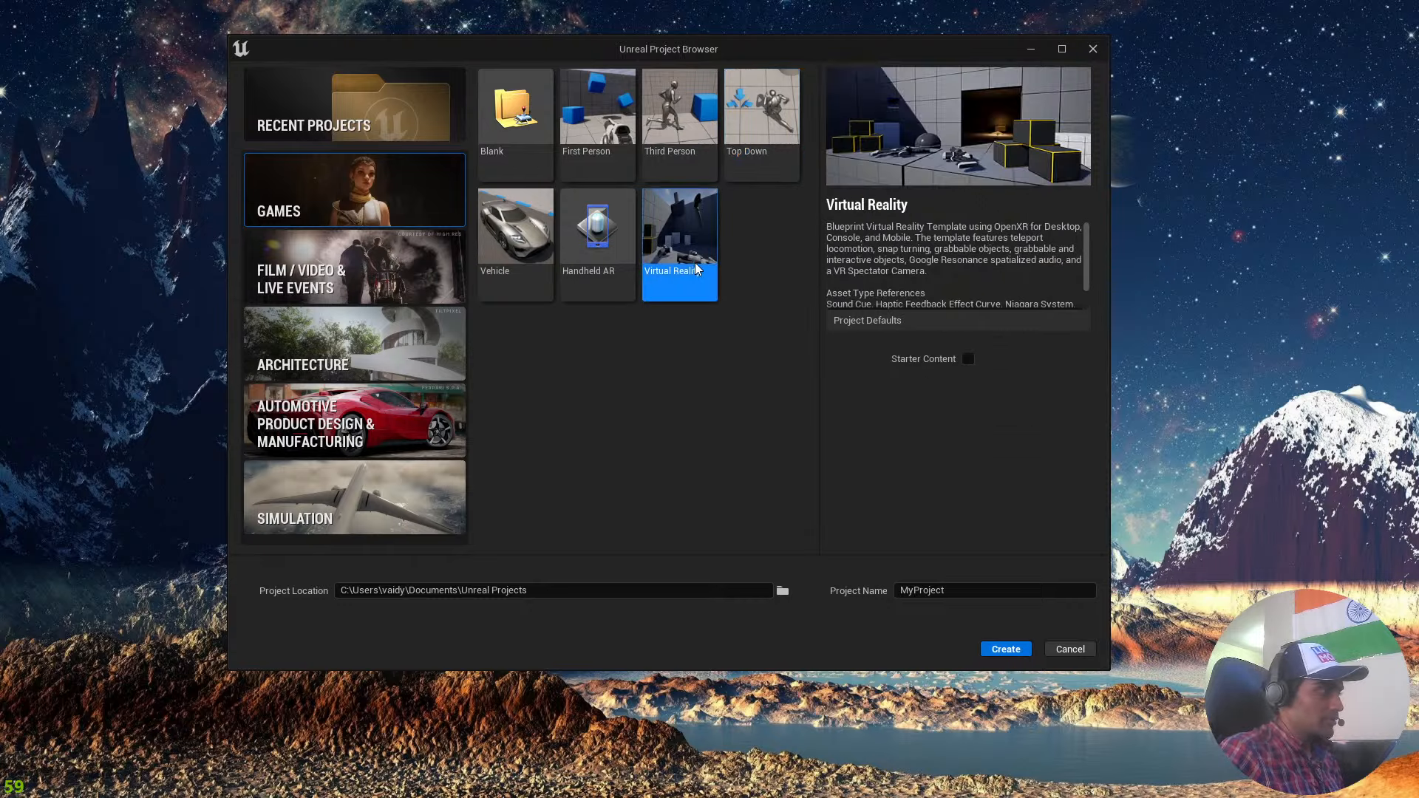
left_click(592, 250)
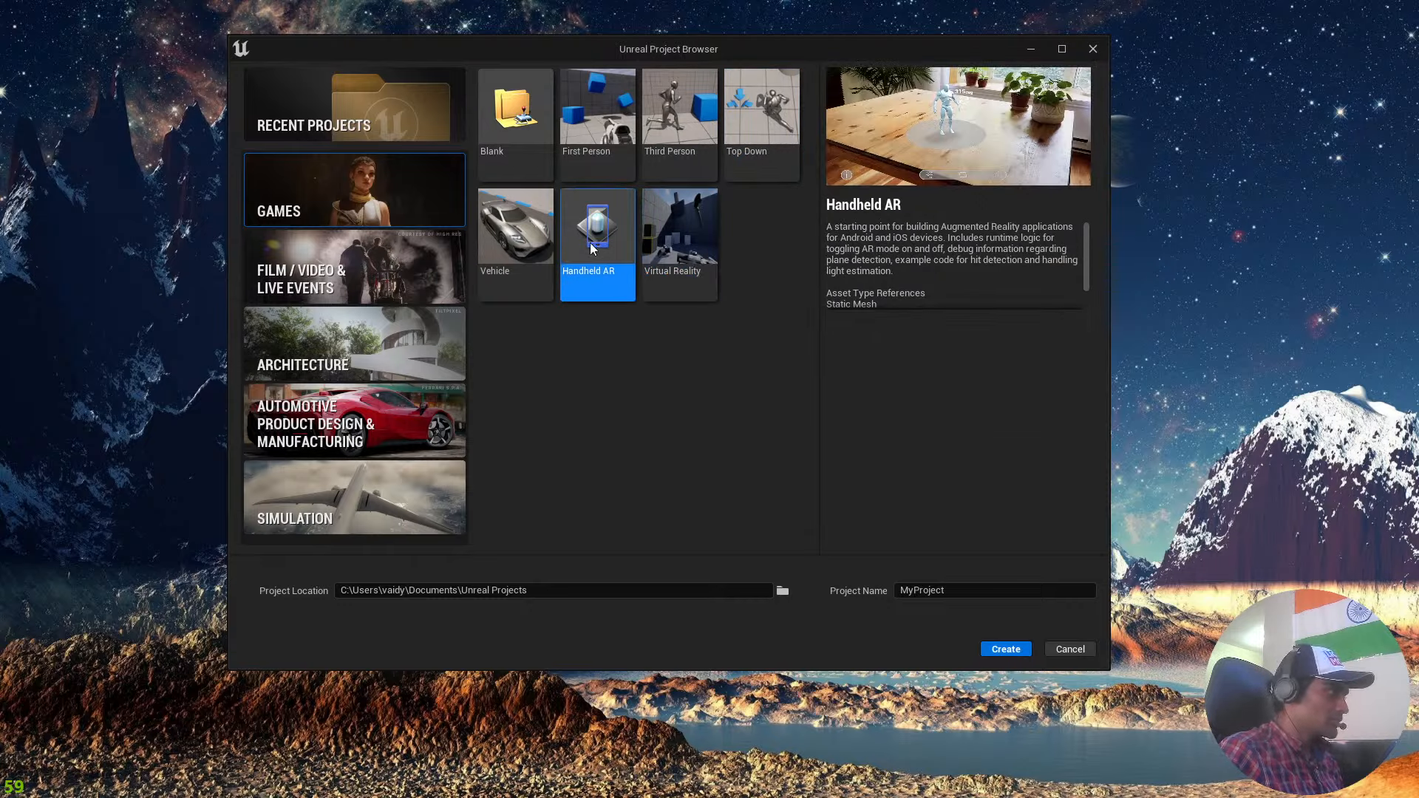
left_click(528, 257)
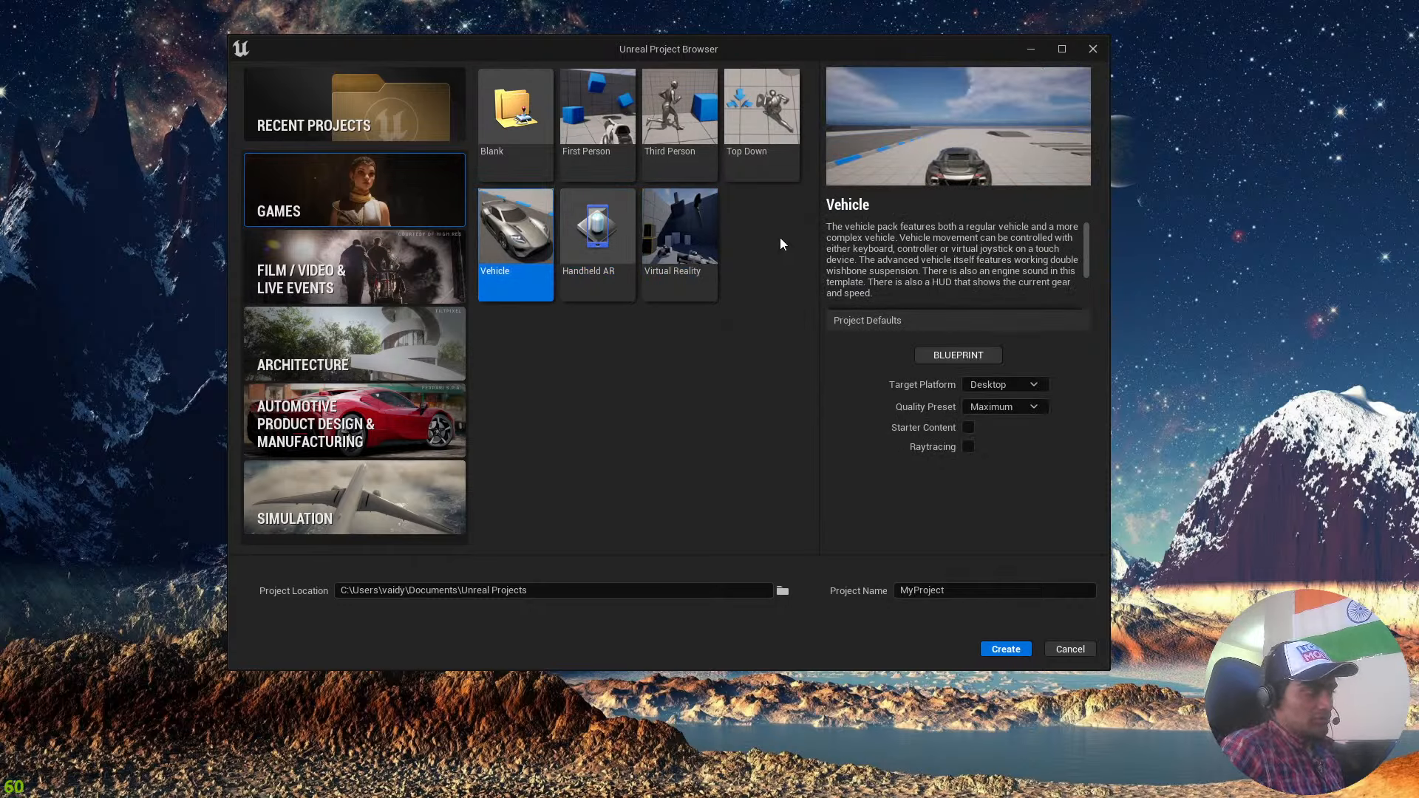
Create a project named YTLIve from the Third Person games template and bring up its editor.
left_click(670, 148)
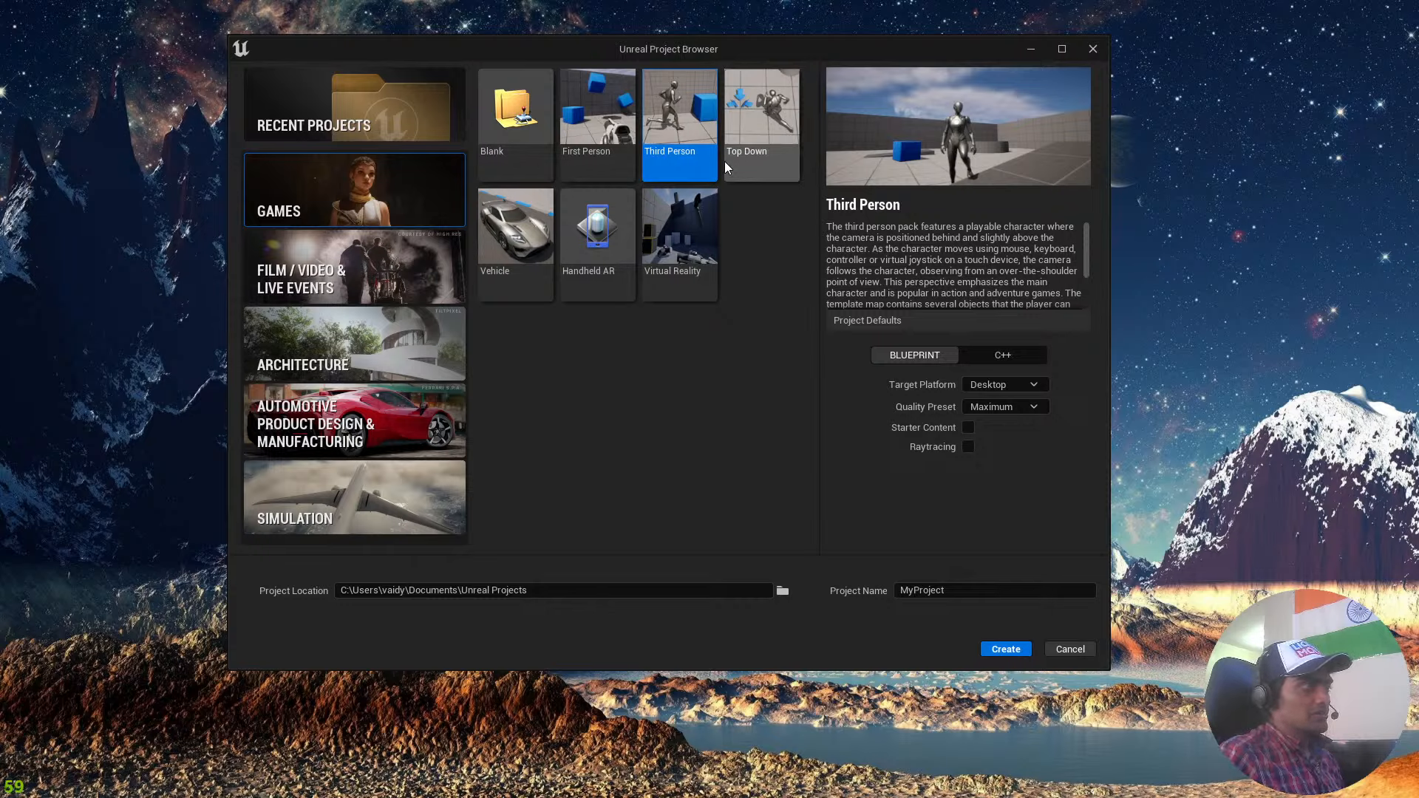
left_click(585, 131)
left_click(712, 135)
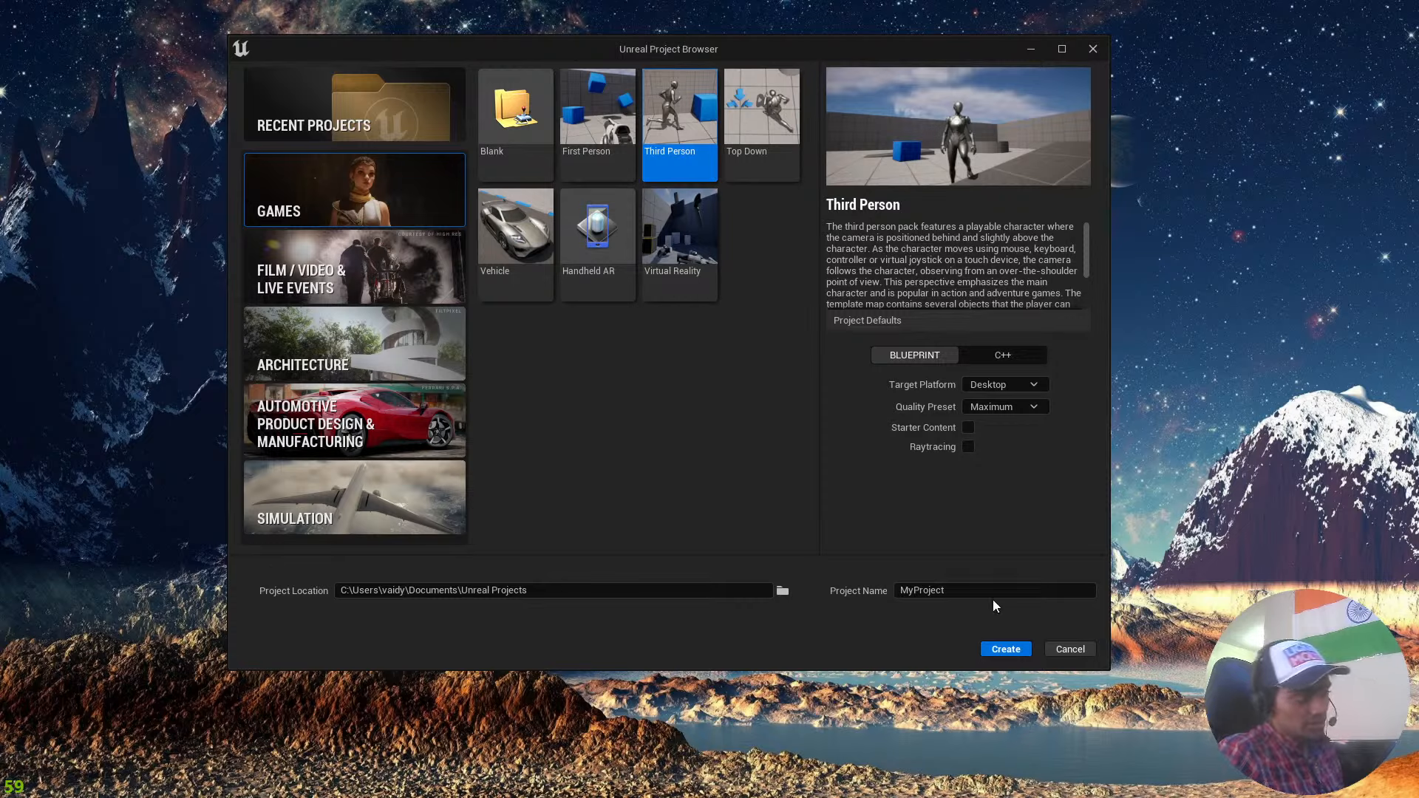
left_click_drag(991, 596, 911, 594)
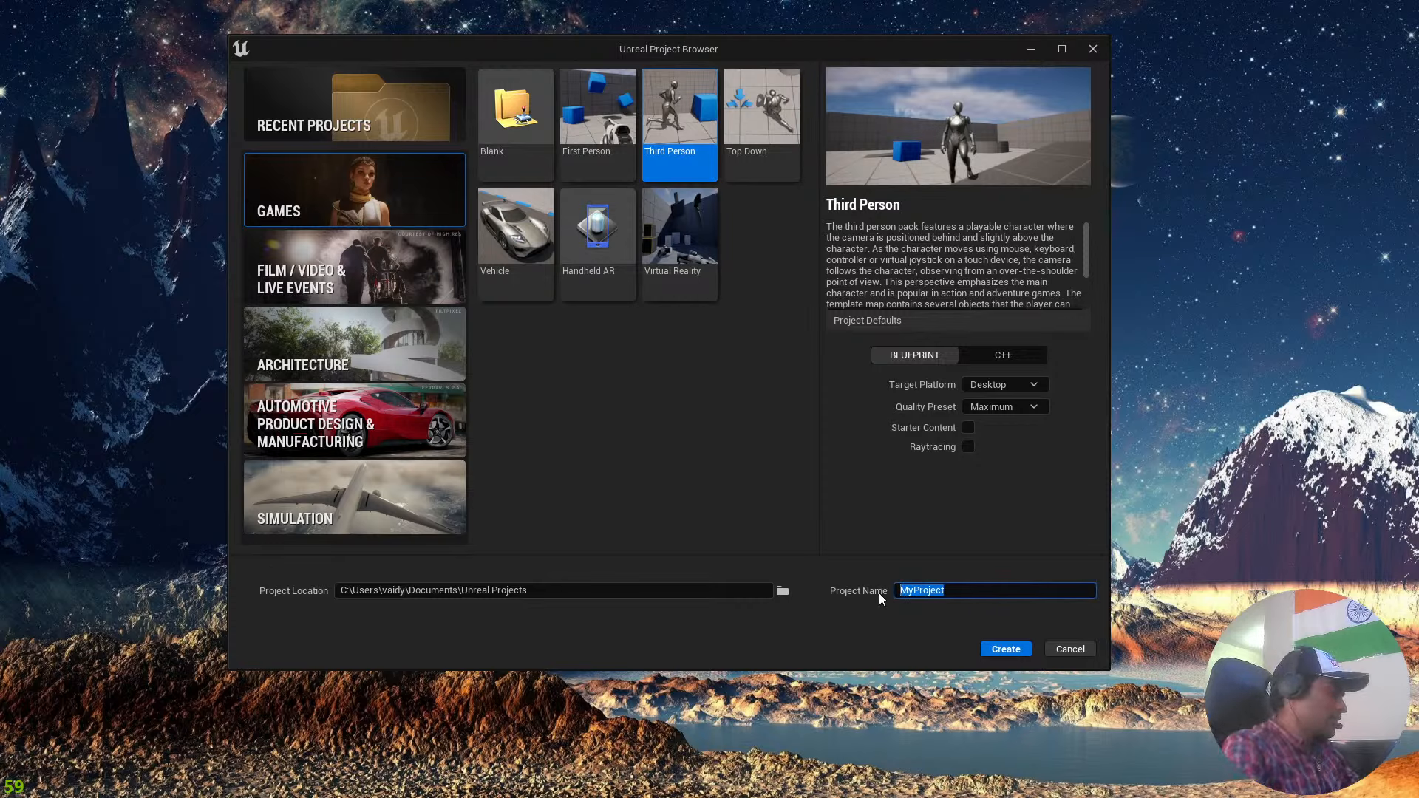
type("YT")
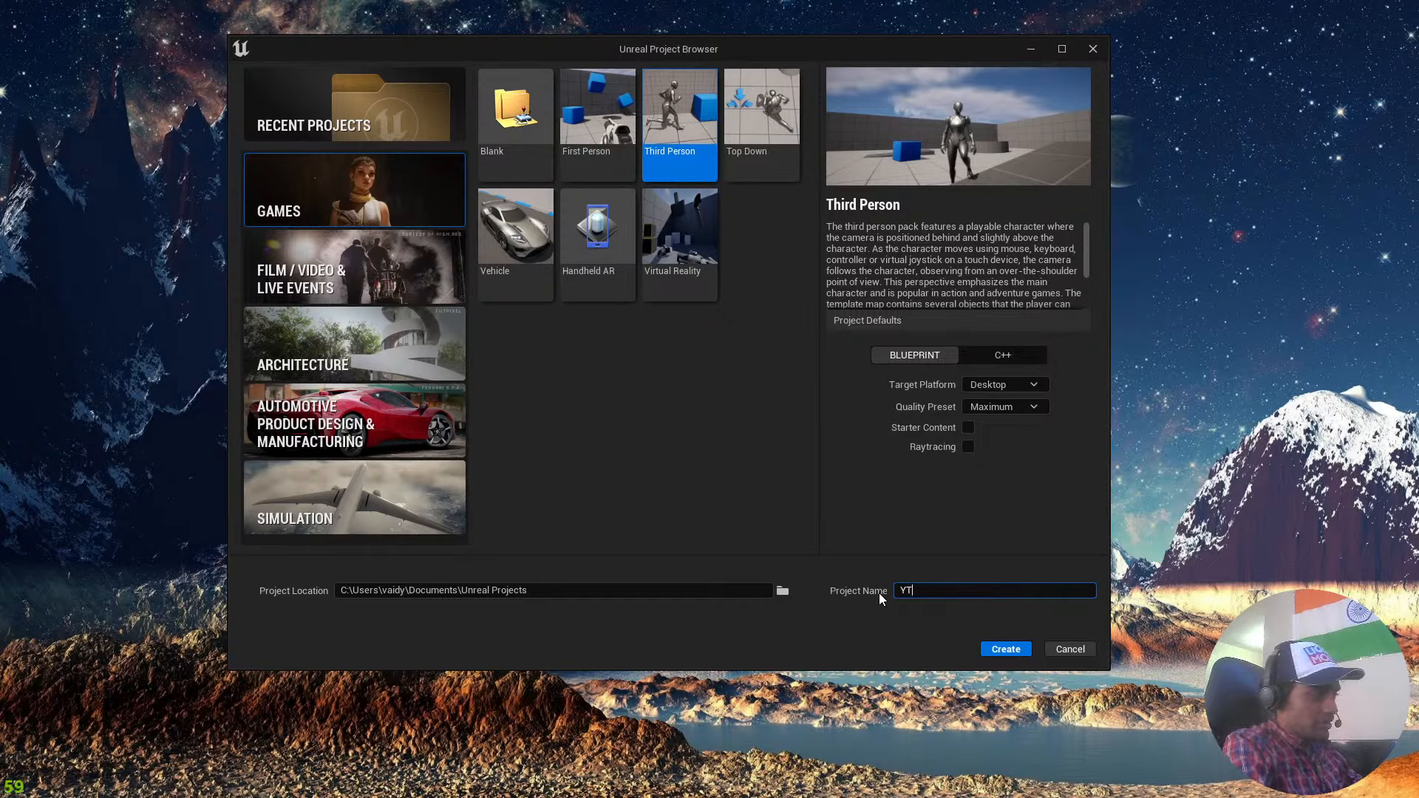
type("Live")
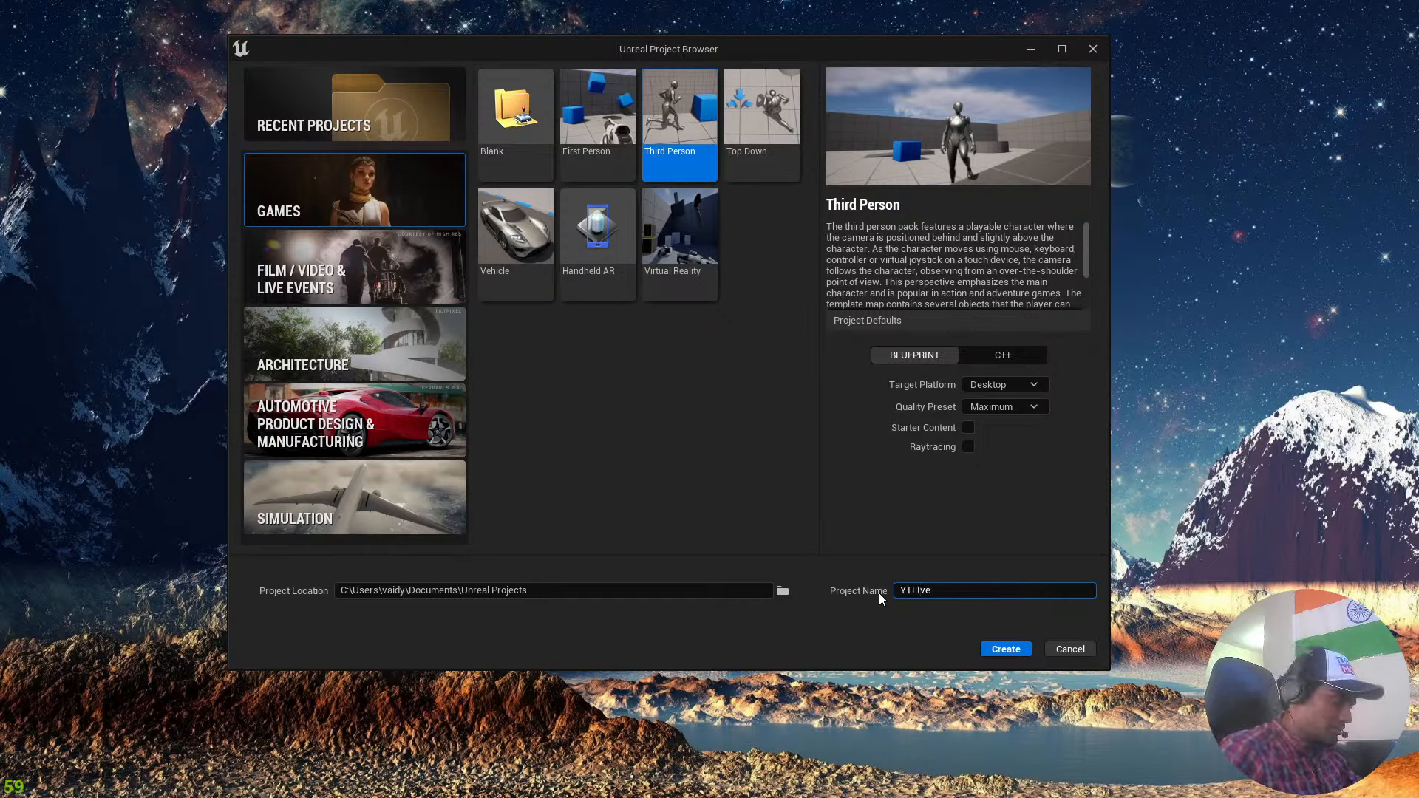
left_click(1041, 410)
left_click(1041, 409)
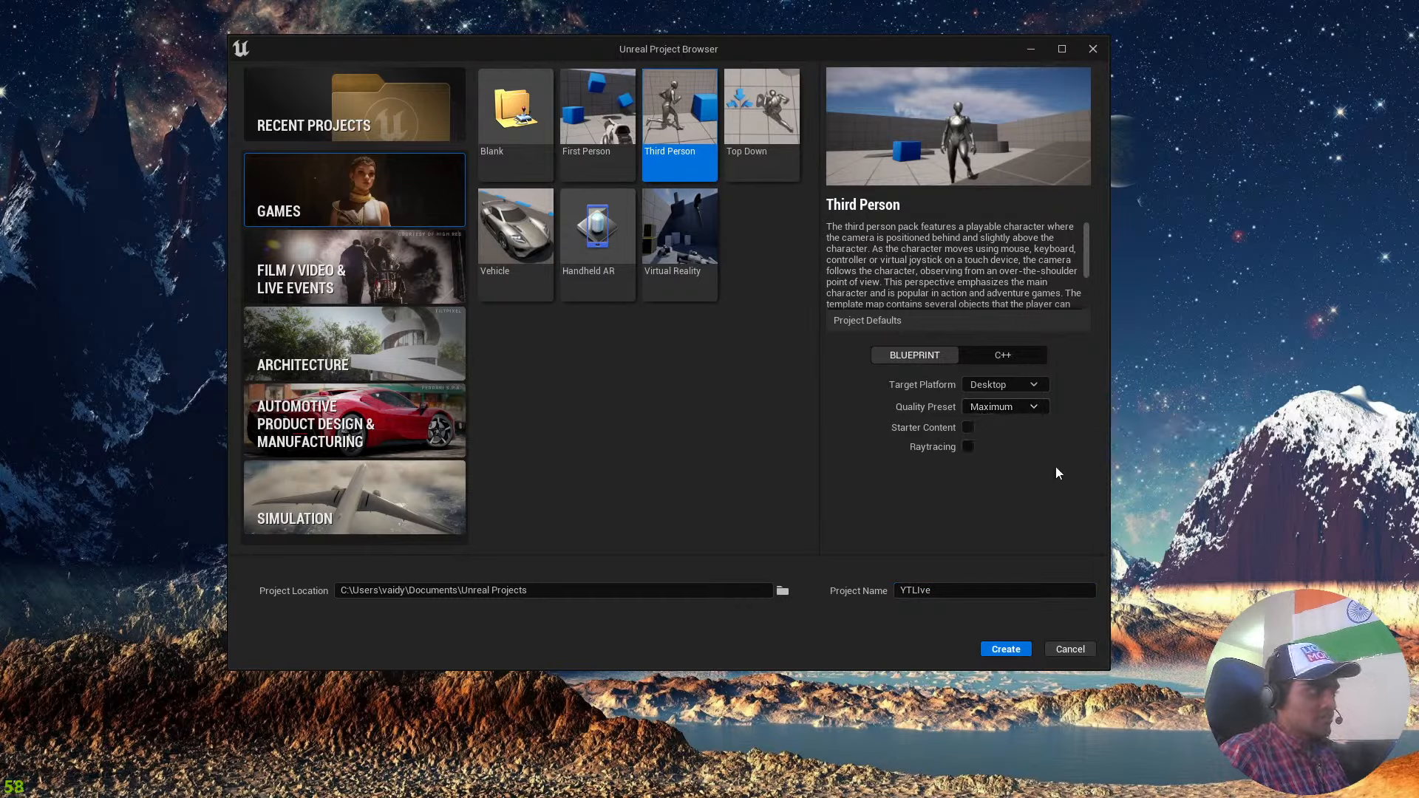
left_click(1014, 650)
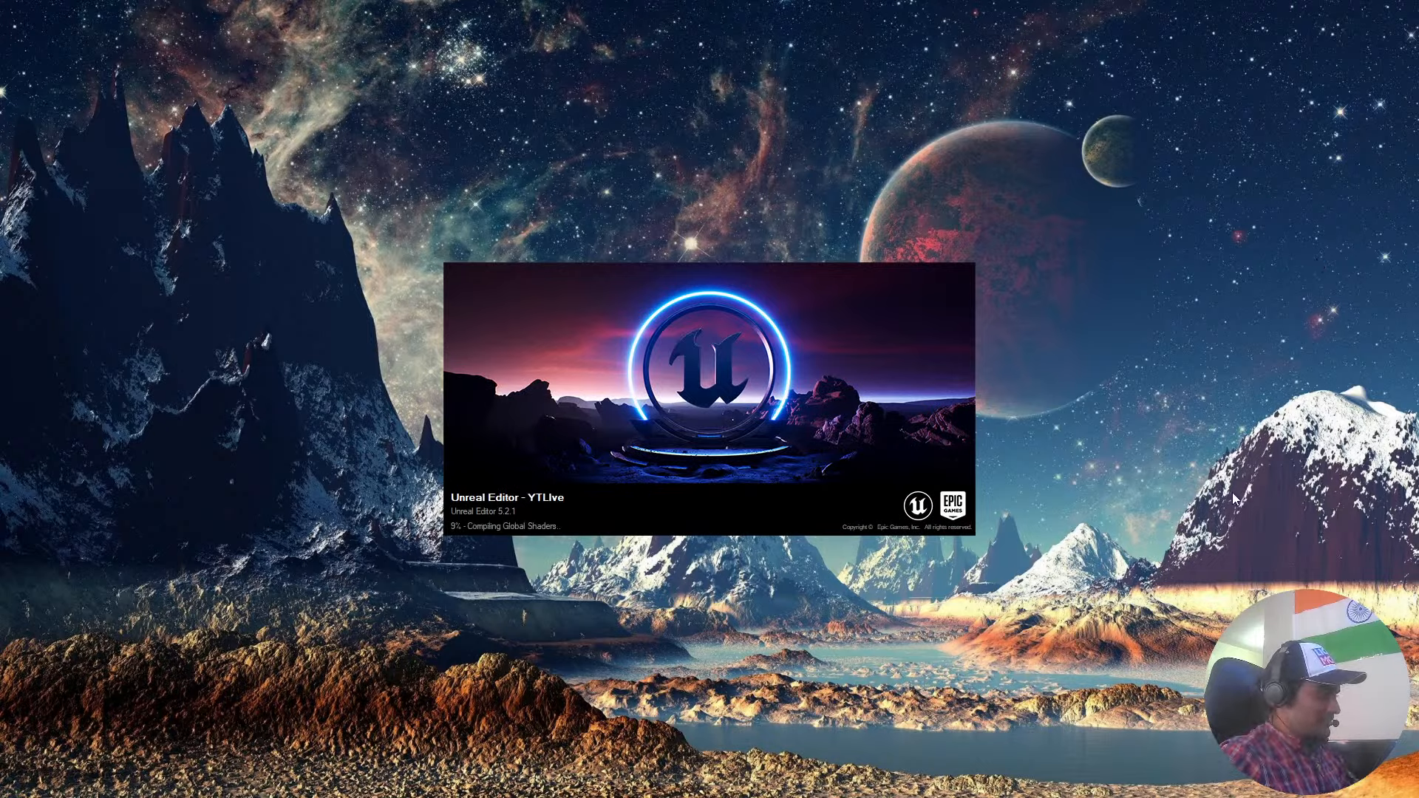
key("super")
left_click(345, 793)
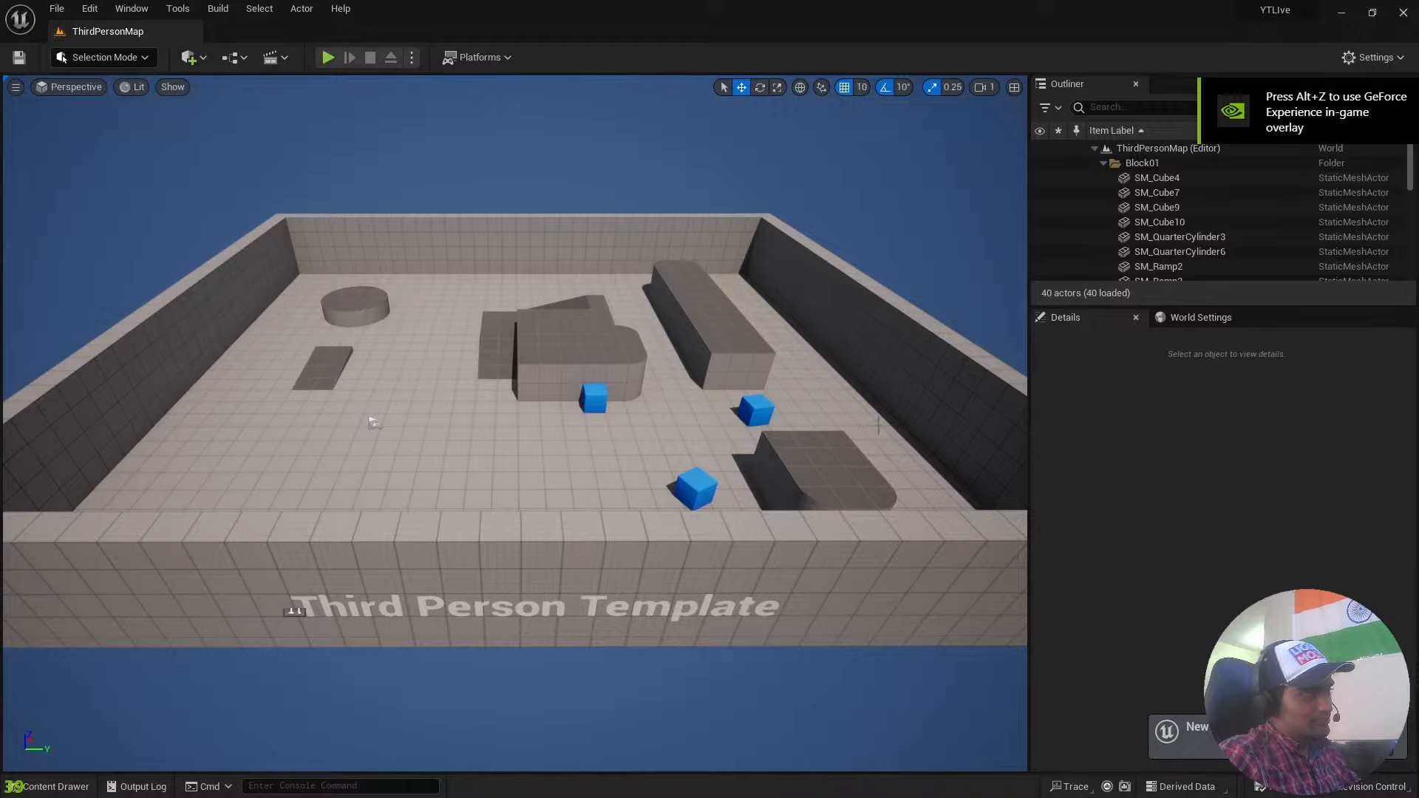
Examine the overall layout of the Third Person level from outside and above its walls.
right_click_drag(877, 426, 868, 391)
key("w")
key("d")
key("s")
key("a")
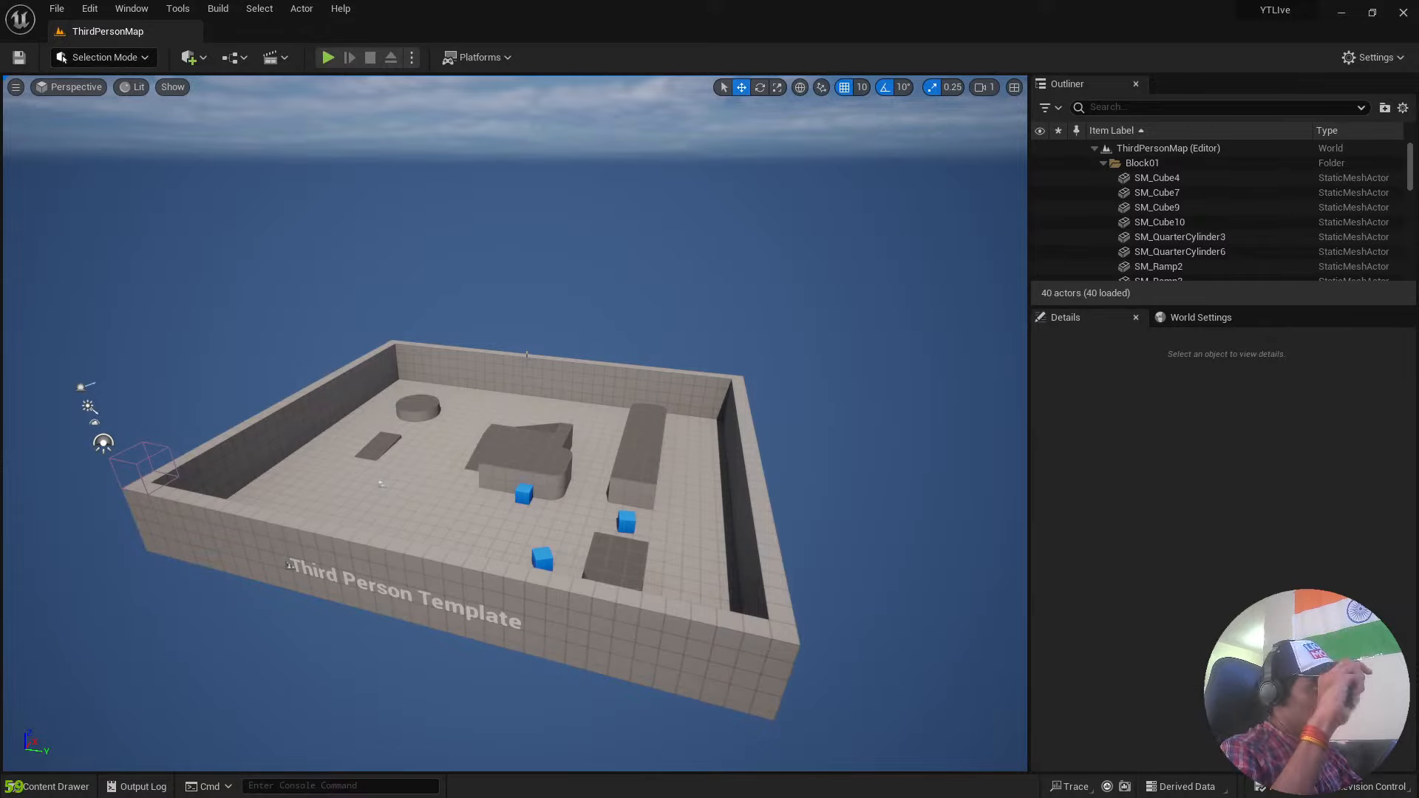
right_click_drag(517, 370, 739, 377)
key("s")
key("a")
key("s")
key("w")
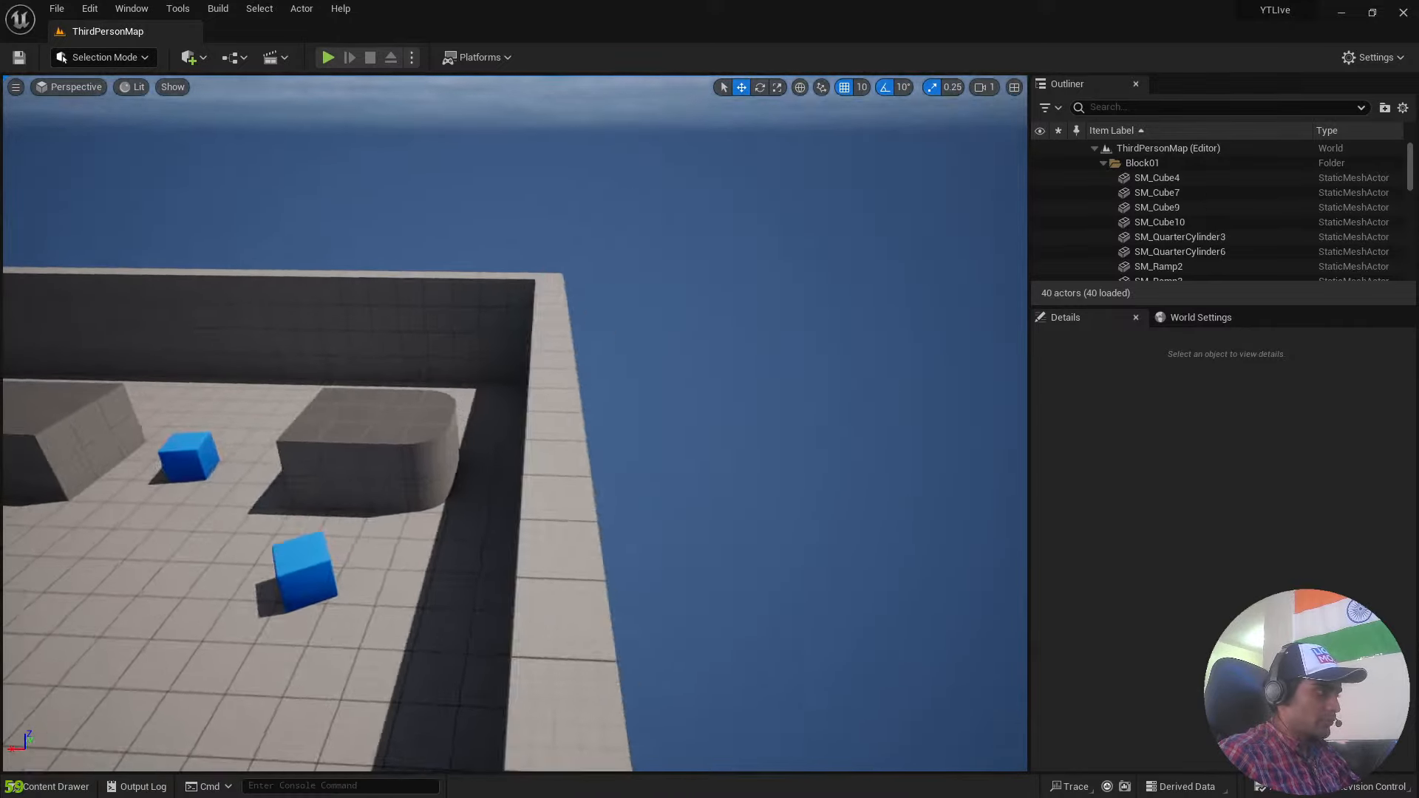
Examine the ramps, blocks, blue cubes and player start inside the walled area at close range.
key("s")
right_click_drag(515, 399, 259, 352)
key("d")
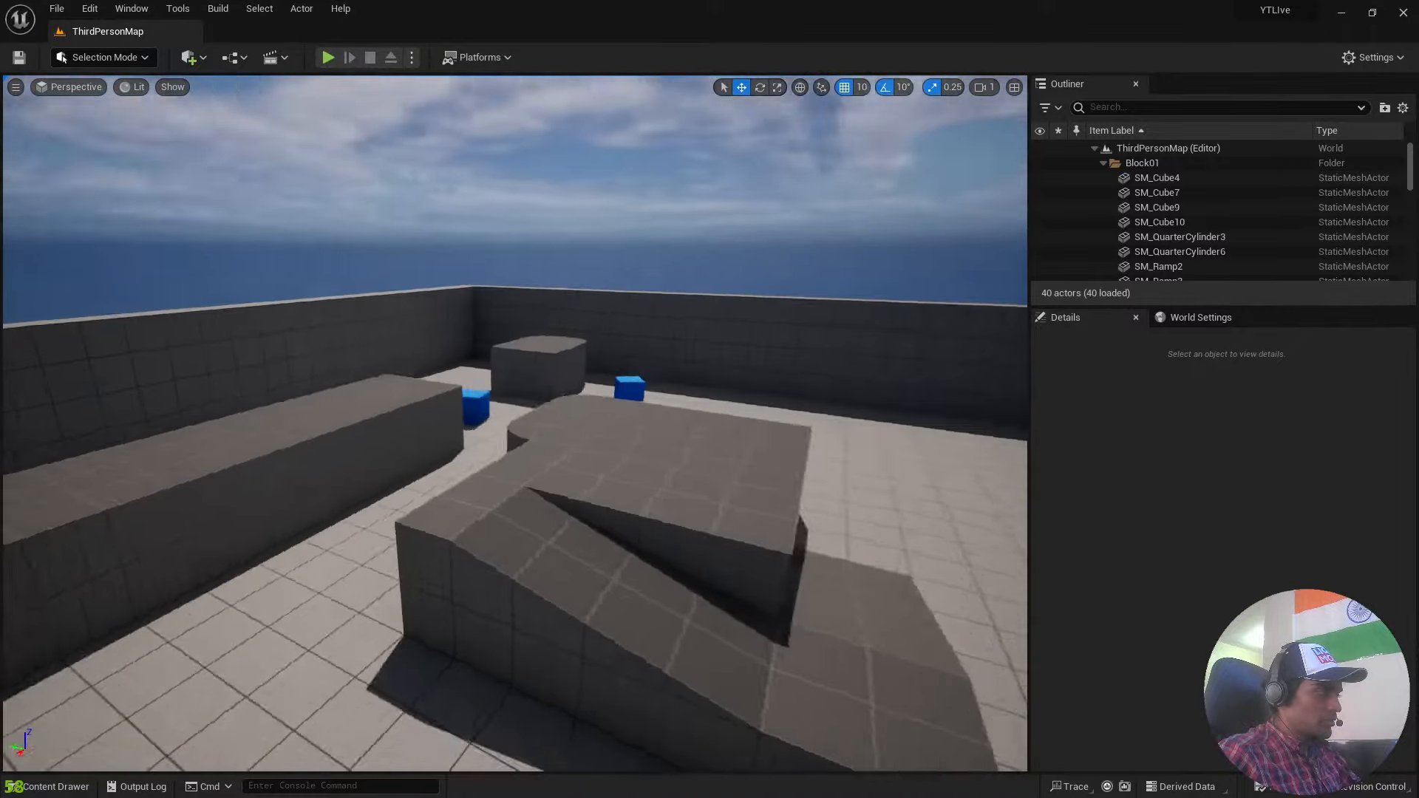
right_click_drag(660, 488, 303, 496)
key("w")
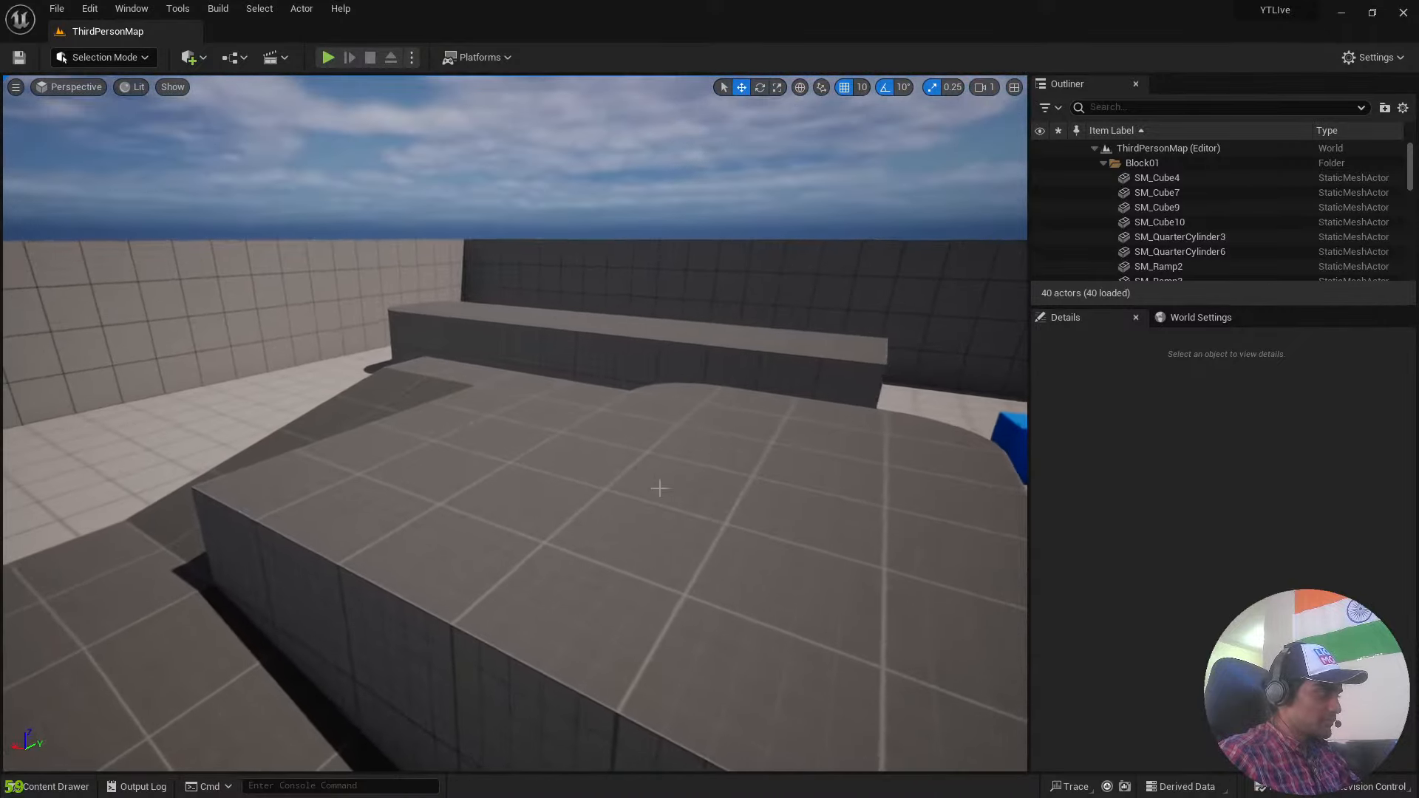
scroll(660, 488, "down", 10)
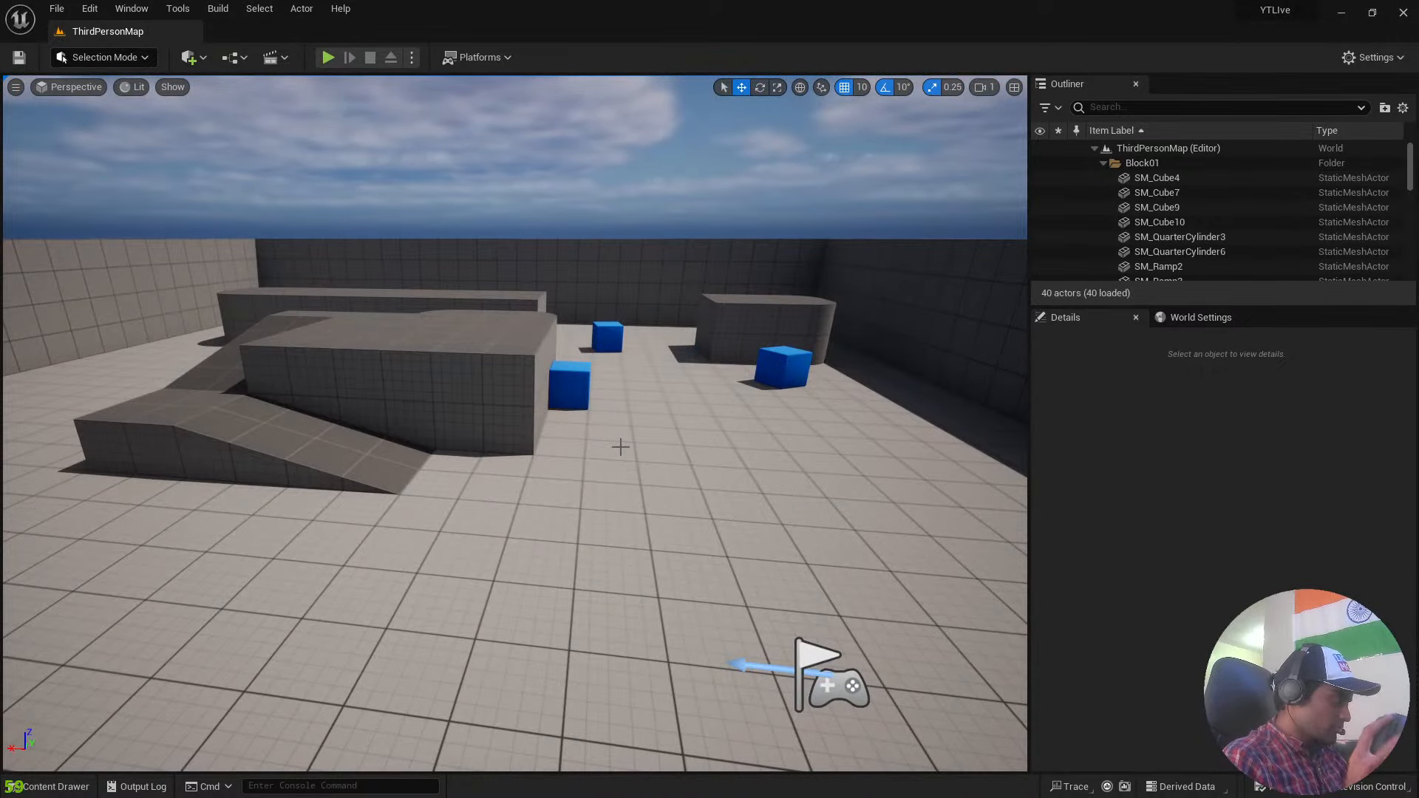
mouse_move(660, 488)
left_mouse_down()
mouse_move(642, 333)
mouse_move(676, 414)
mouse_move(688, 554)
mouse_move(654, 474)
mouse_move(684, 392)
mouse_move(669, 266)
mouse_move(647, 503)
mouse_move(643, 466)
left_mouse_up()
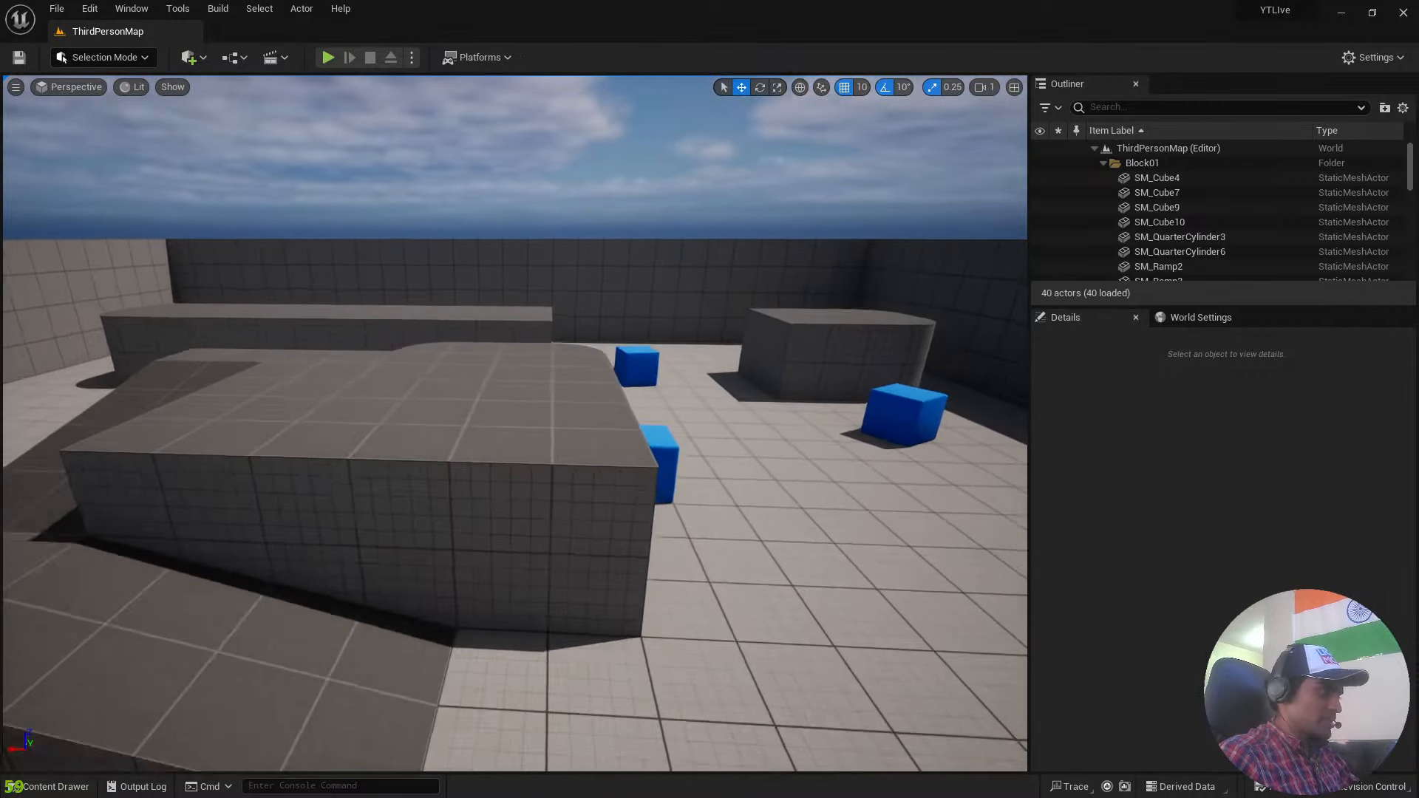
left_click_drag(643, 332, 604, 441)
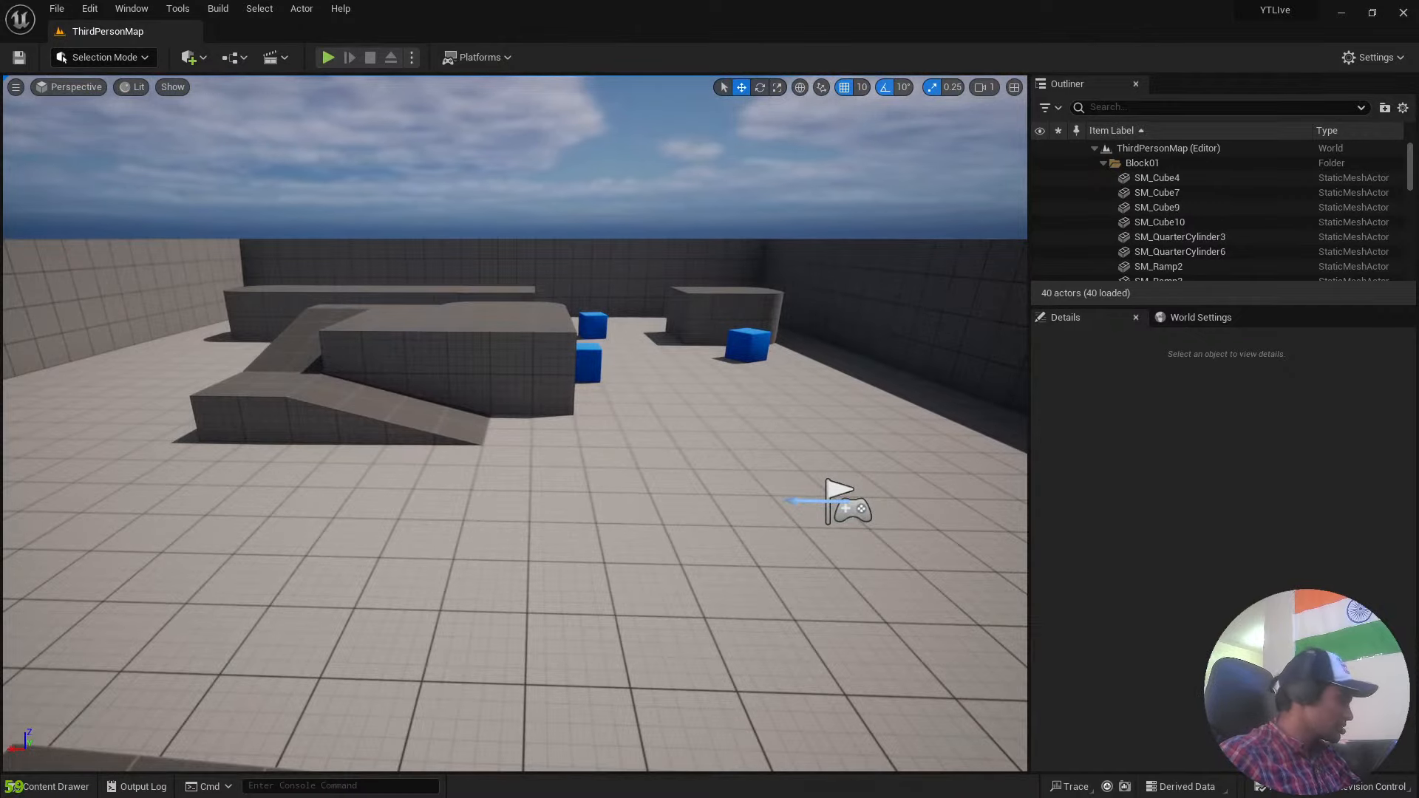
mouse_move(517, 444)
left_mouse_down()
mouse_move(522, 517)
mouse_move(562, 480)
mouse_move(533, 437)
left_mouse_up()
mouse_move(855, 409)
left_mouse_down()
mouse_move(954, 414)
mouse_move(855, 409)
left_mouse_up()
right_click_drag(855, 409, 872, 469)
right_click_drag(342, 482, 354, 483)
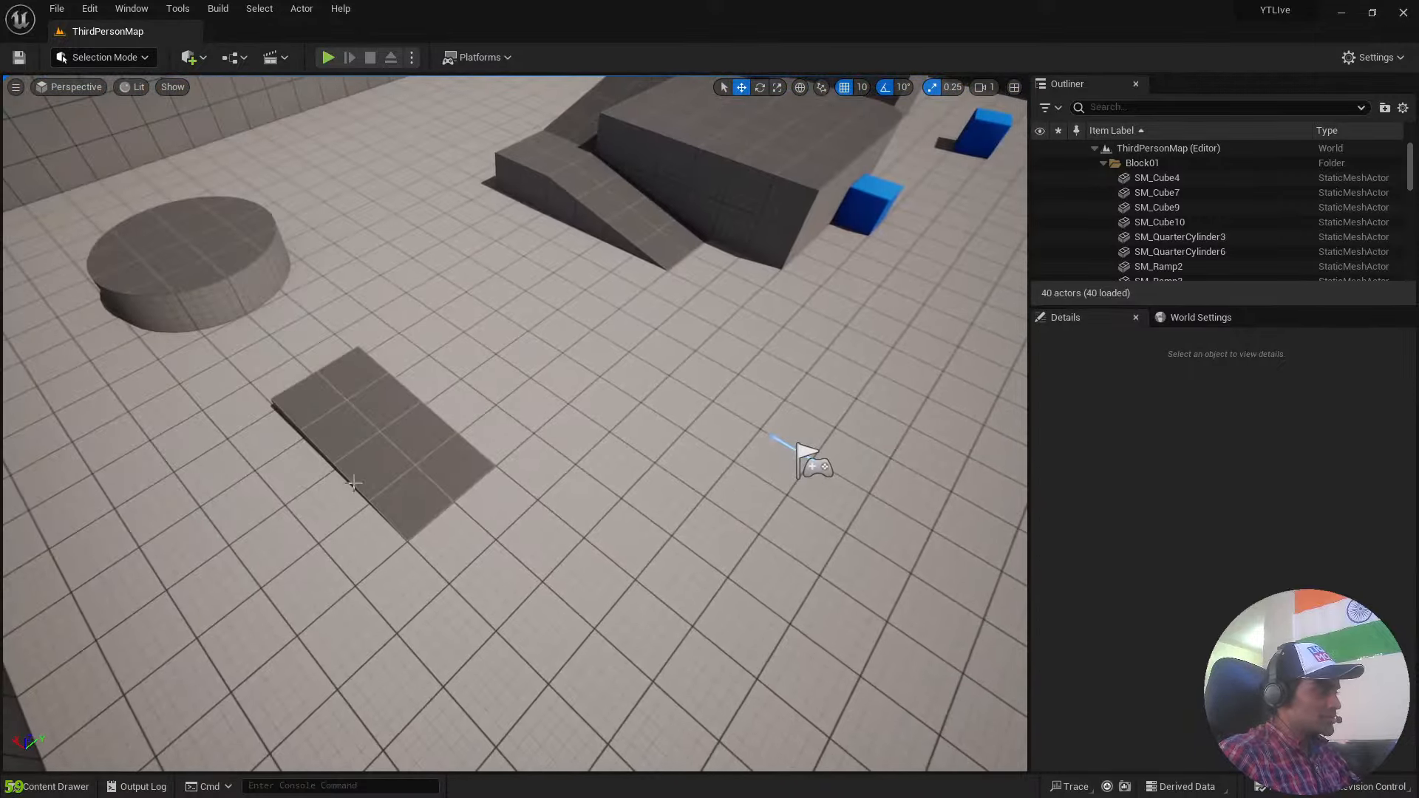
Move one quarter-cylinder piece away from the round platform along the Y axis to Y 1500.
left_click(363, 365)
left_click(173, 257)
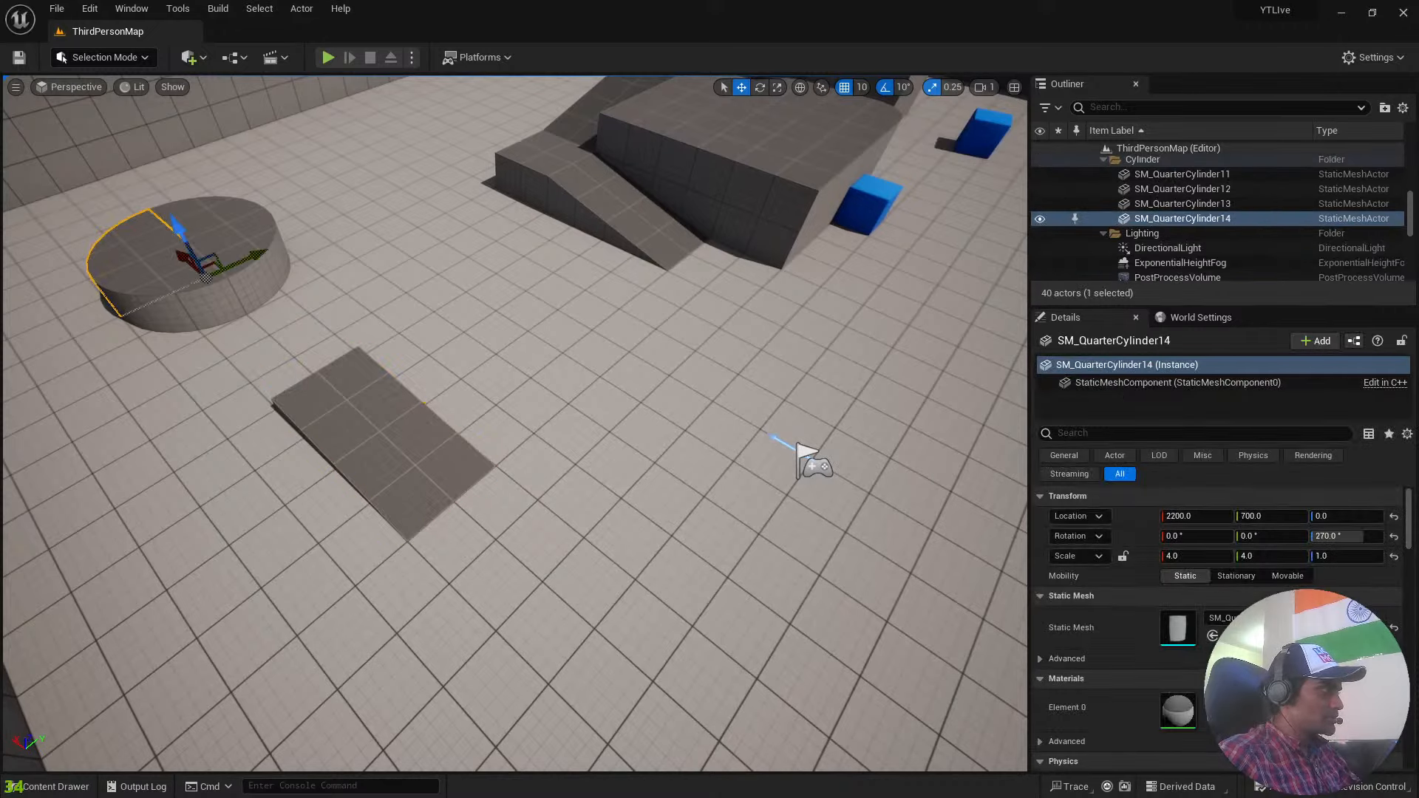
left_click_drag(251, 259, 508, 168)
left_click(264, 225)
right_click_drag(493, 275, 473, 178)
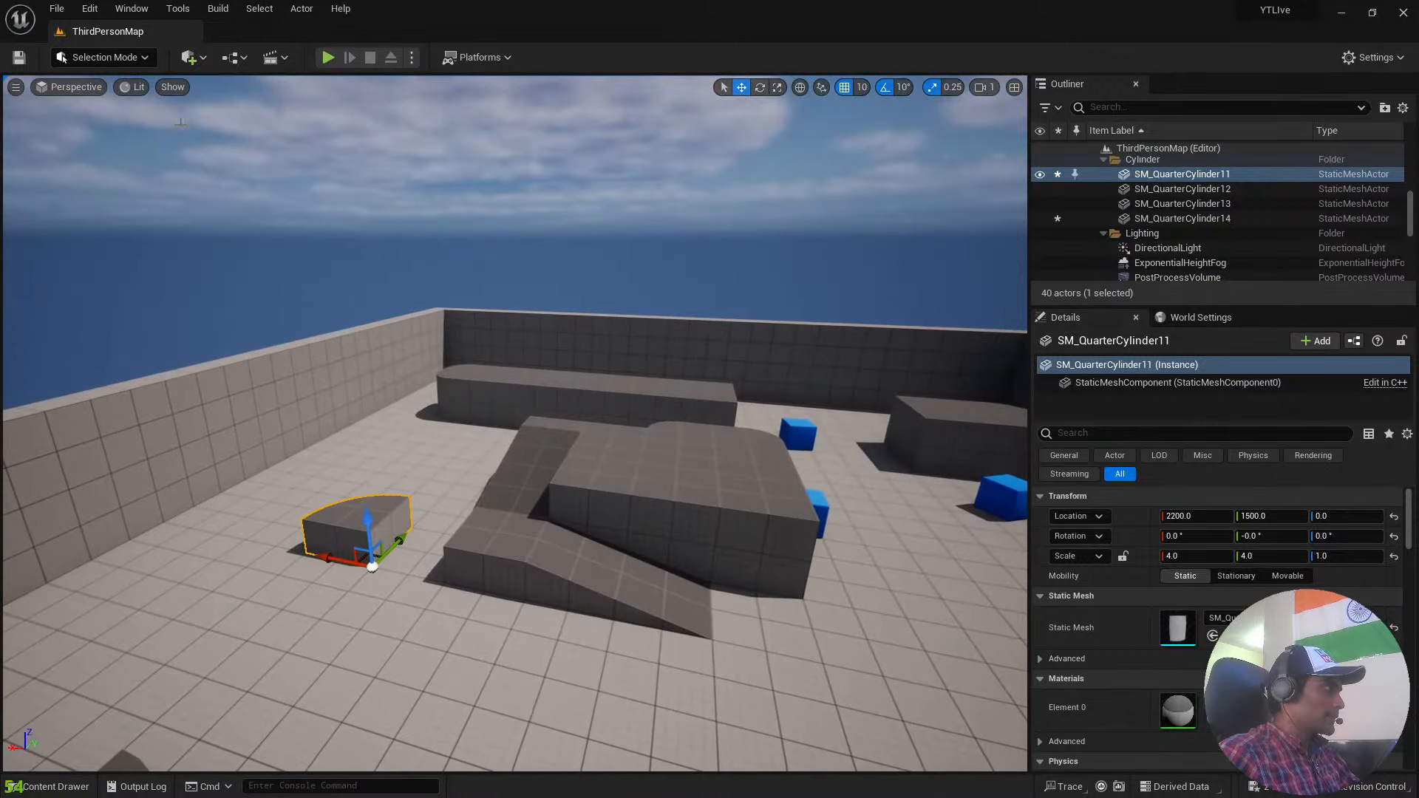
Check the options for adding actors and survey the whole level from a distant elevated view.
left_click(205, 58)
left_click(207, 59)
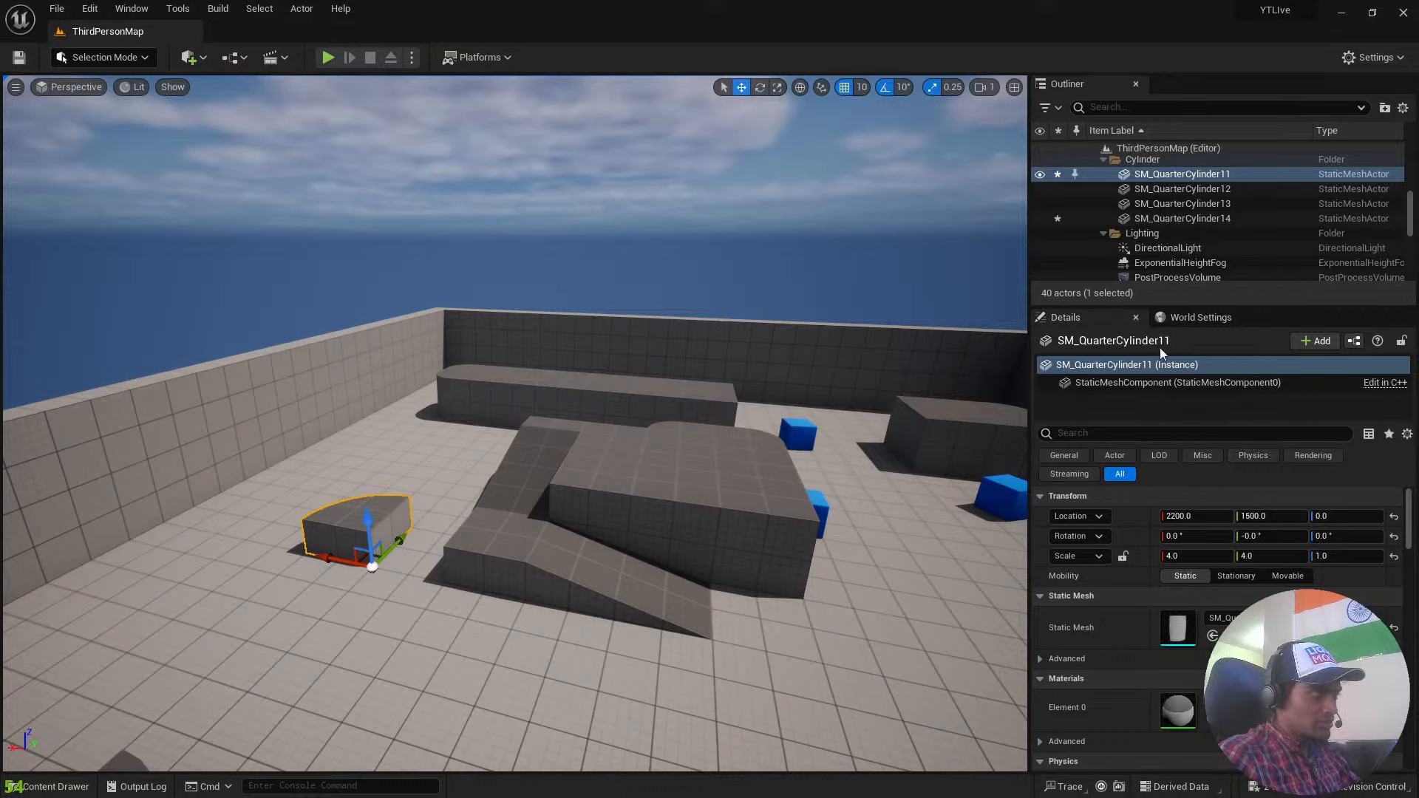
right_click_drag(686, 379, 817, 425)
key("s")
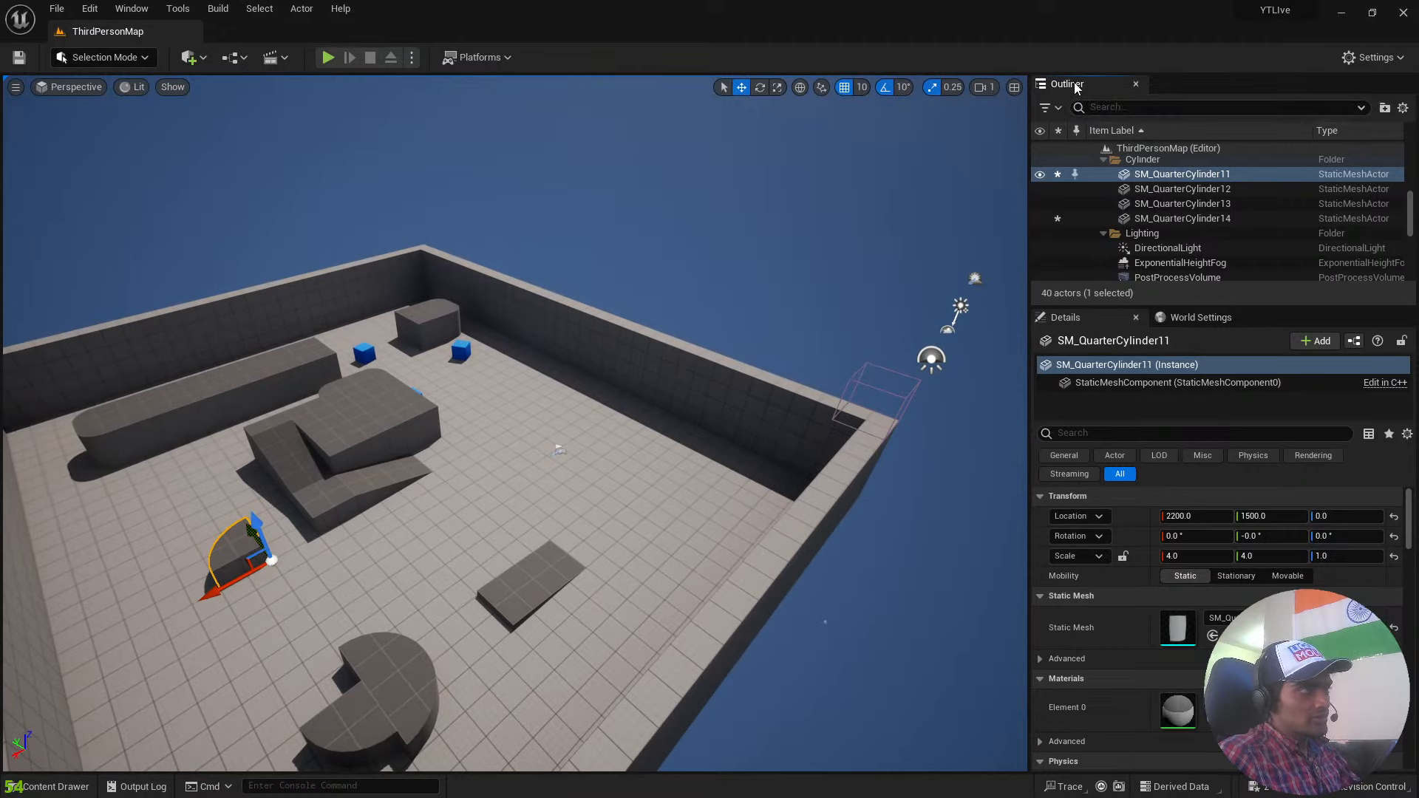
key("s")
right_click_drag(775, 308, 679, 281)
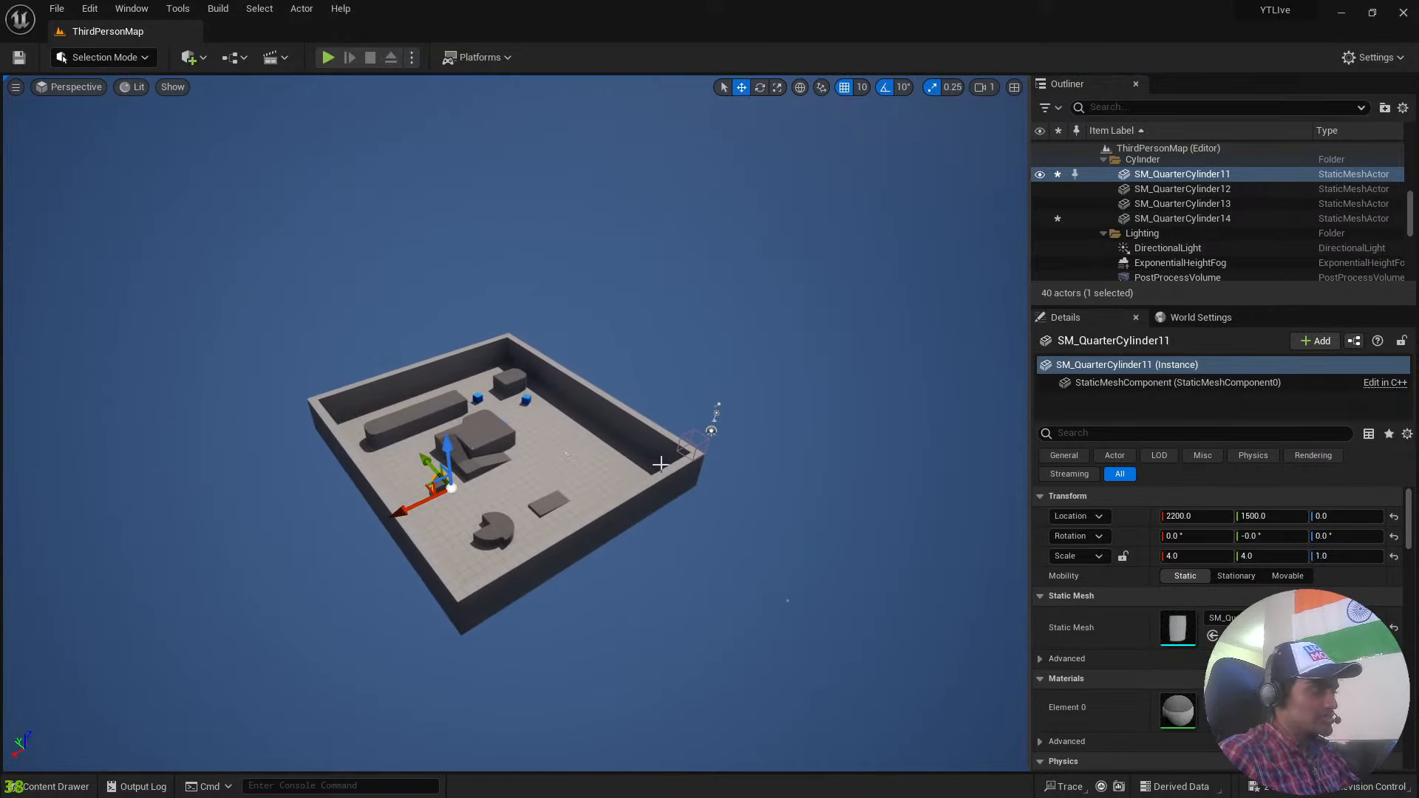
Identify the level's cubes, quarter cylinders and SM_ChamferCube by selecting them one after another in the actor list.
scroll(1227, 198, "down", 2)
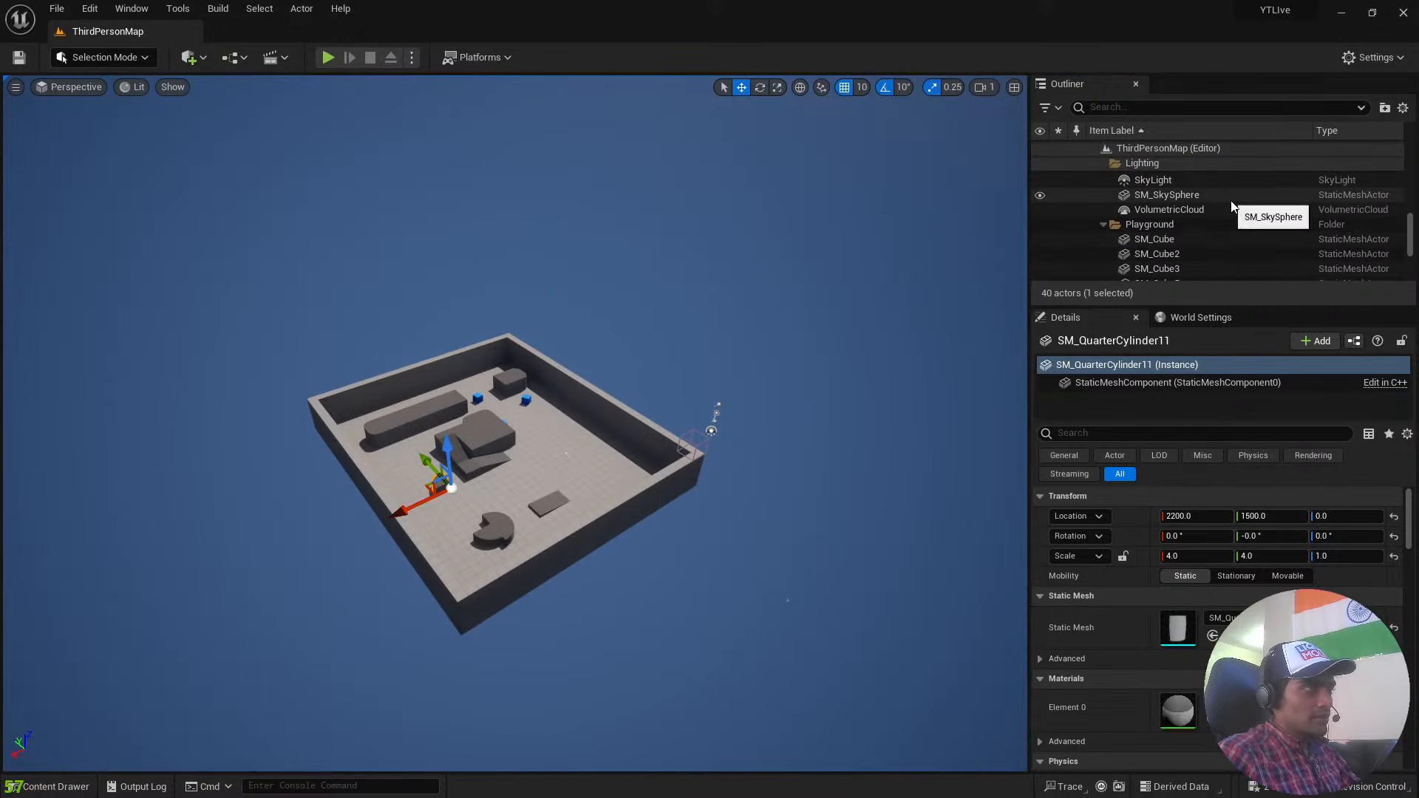
scroll(1231, 201, "up", 5)
scroll(1232, 207, "up", 2)
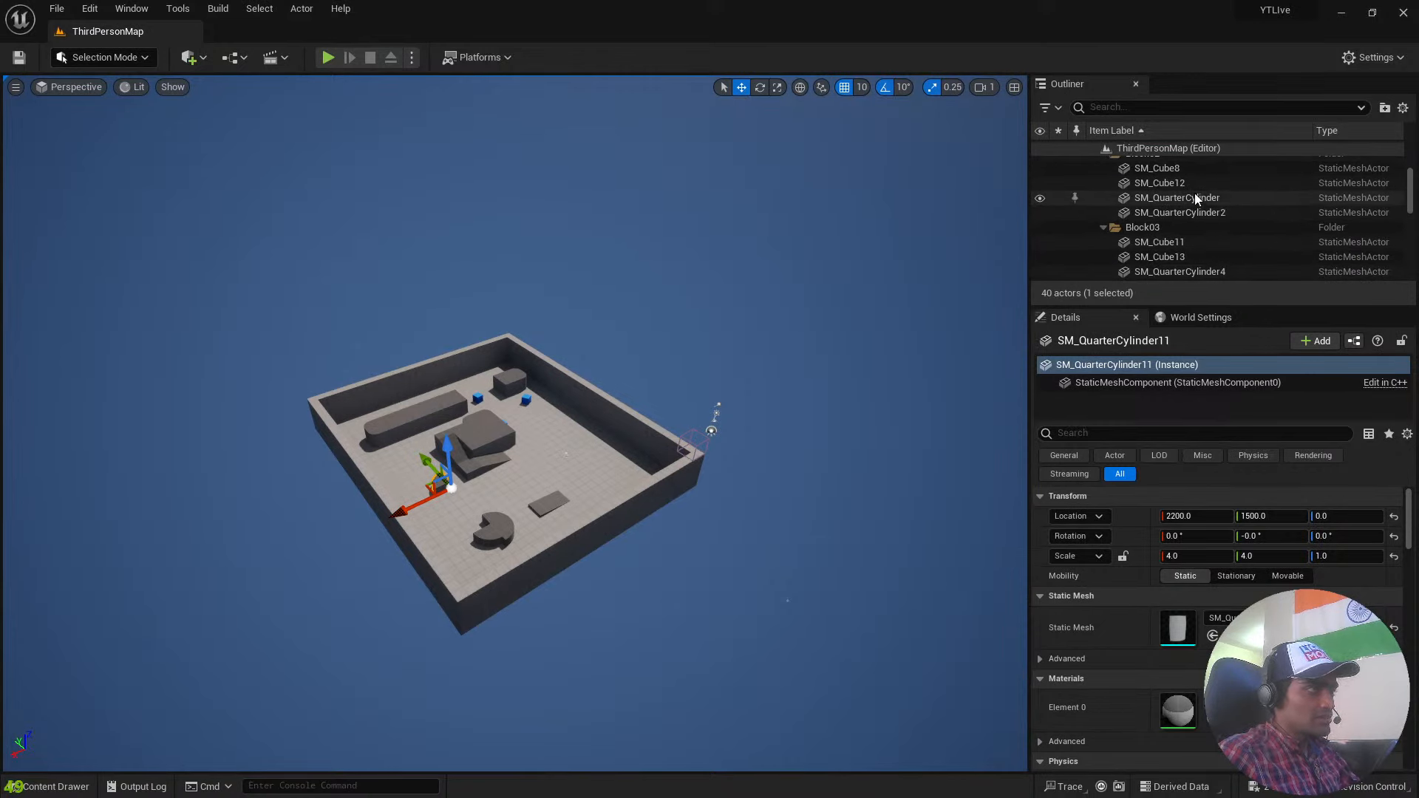
left_click(1196, 198)
left_click(1211, 179)
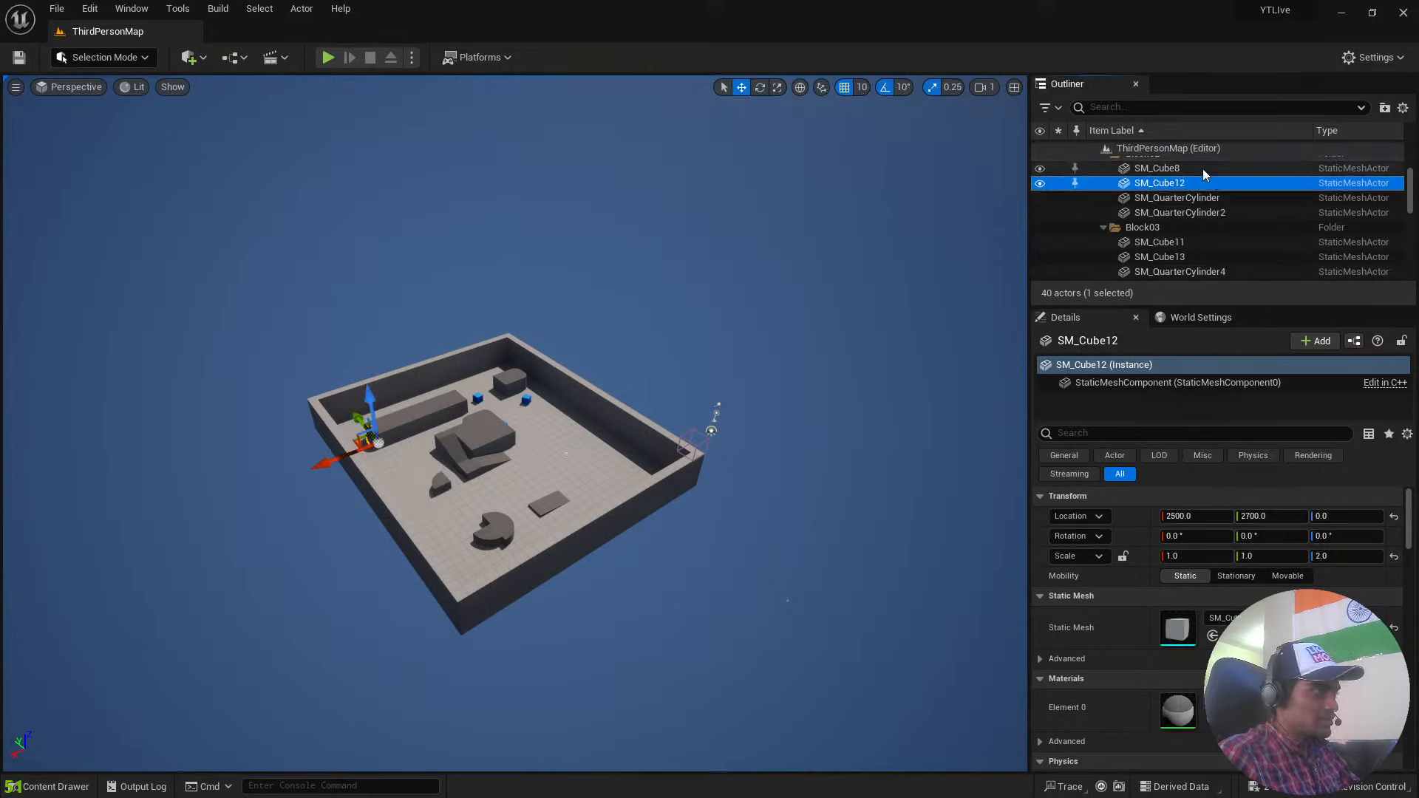
left_click(1204, 168)
left_click(1222, 213)
left_click(1215, 244)
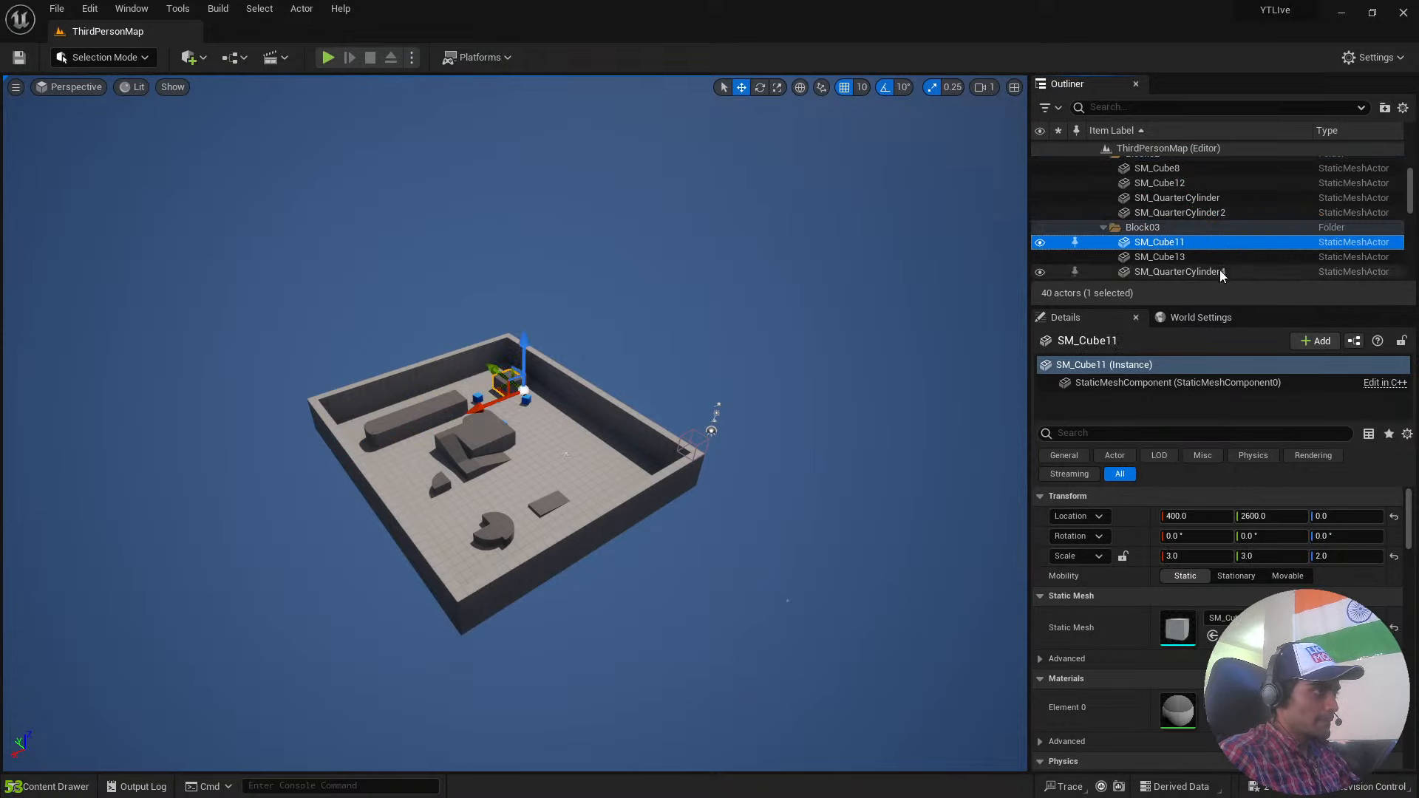
left_click(1220, 271)
scroll(1220, 271, "down", 5)
left_click(1205, 244)
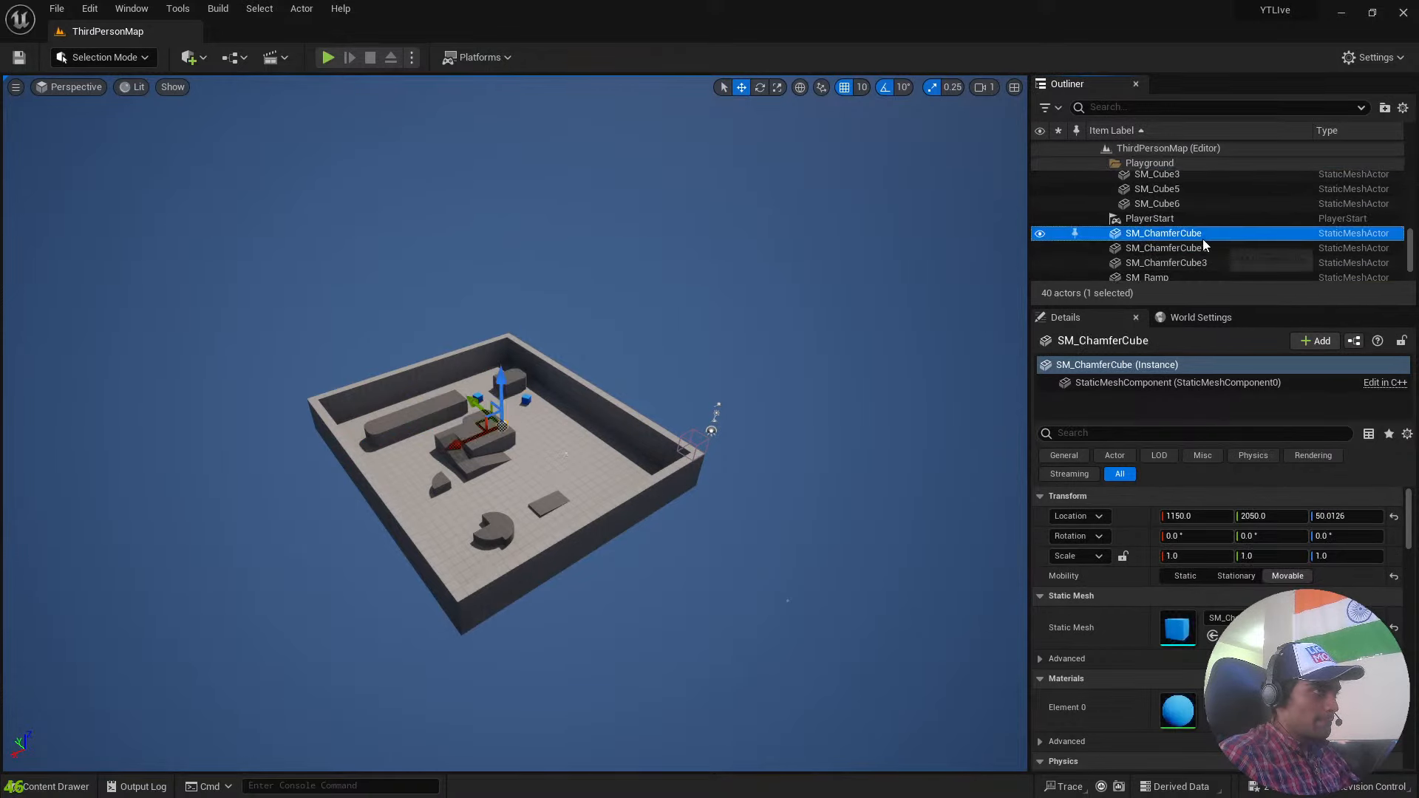
scroll(1204, 244, "up", 1)
Select the PlayerStart actor and focus on it to inspect it up close.
left_click(1204, 243)
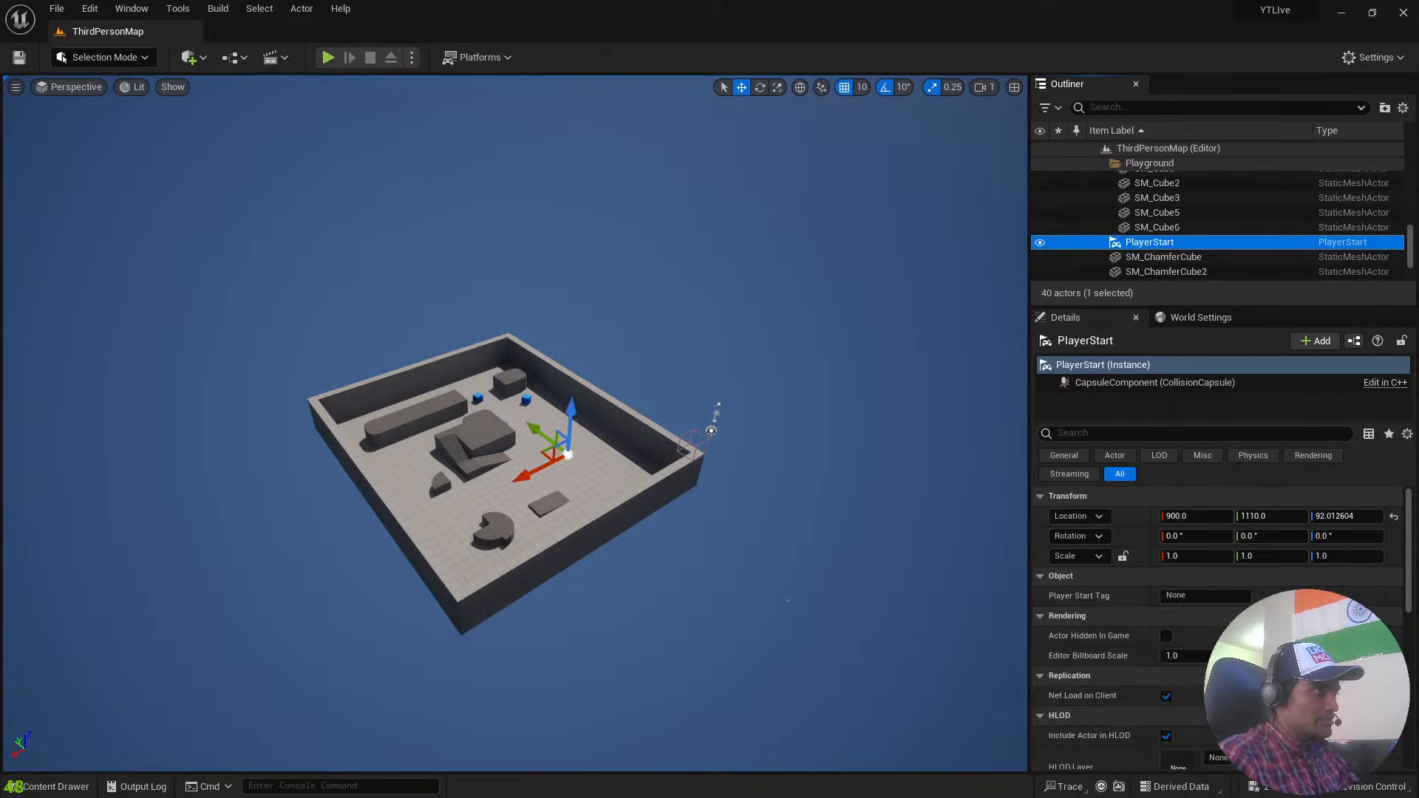
key("f")
key("w")
right_click_drag(516, 422, 584, 407)
scroll(515, 423, "up", 5)
key("s")
right_click_drag(402, 150, 409, 110)
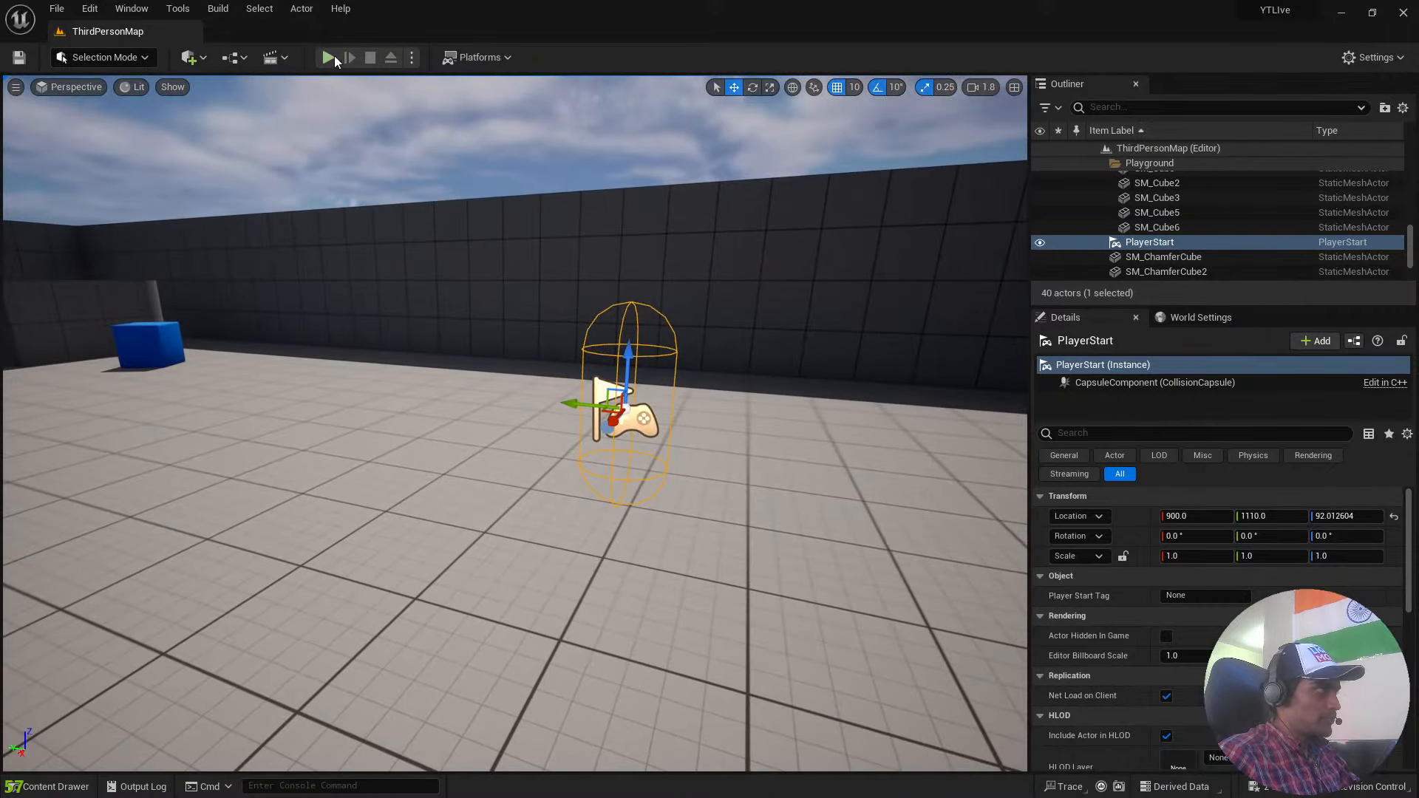
Select the SkyLight actor, focus on it and rotate it to about -110° in X and -20° in Y.
key("s")
right_click_drag(802, 377, 814, 405)
left_click(940, 287)
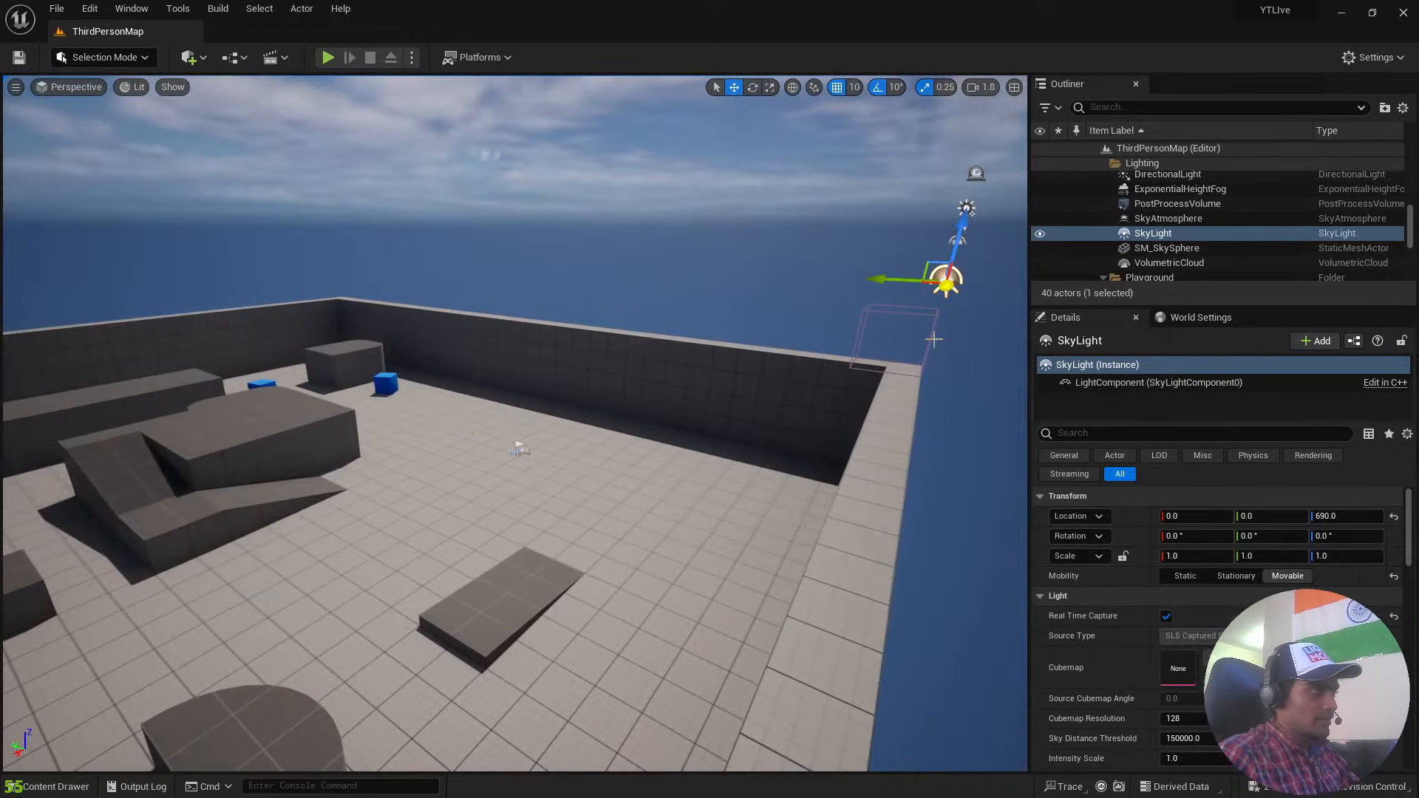
key("f")
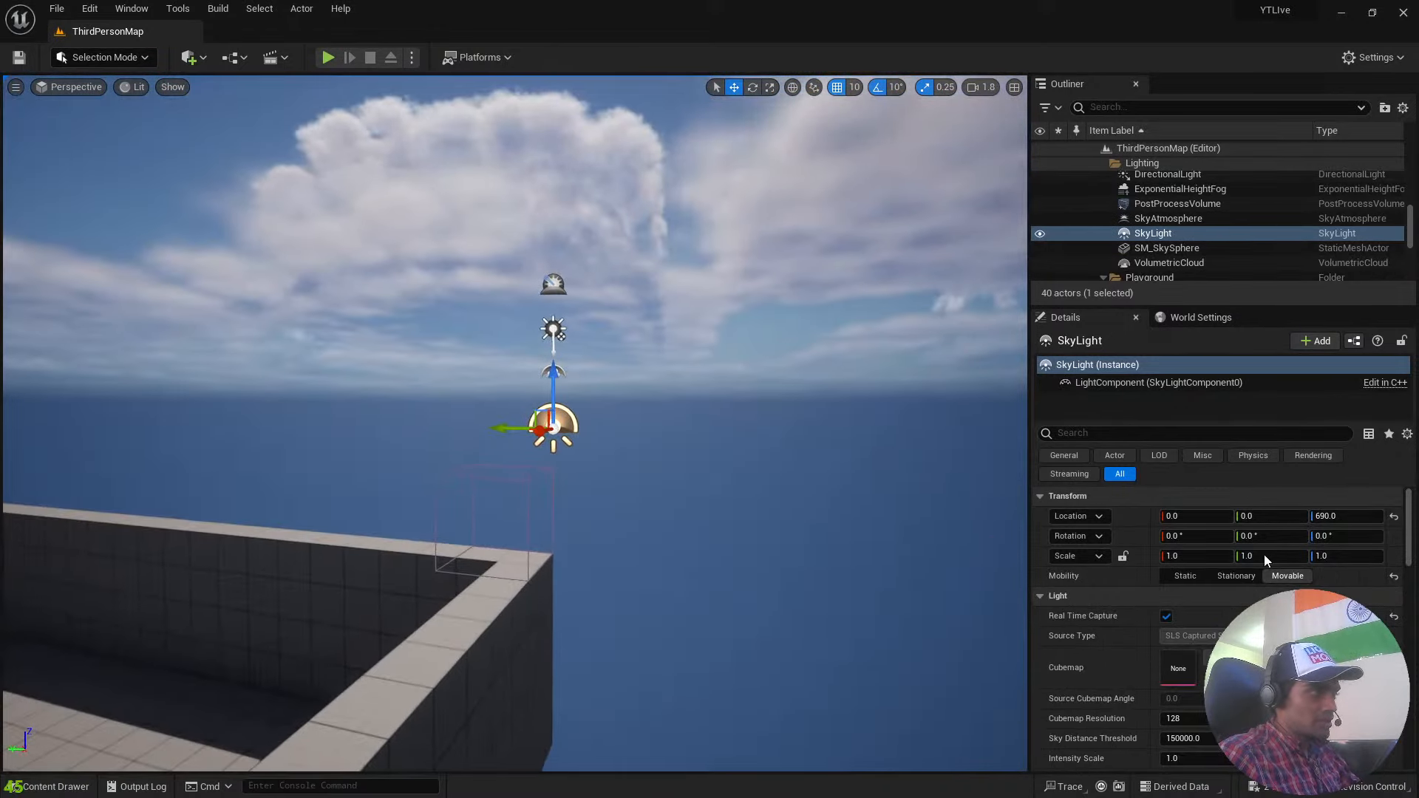
key("e")
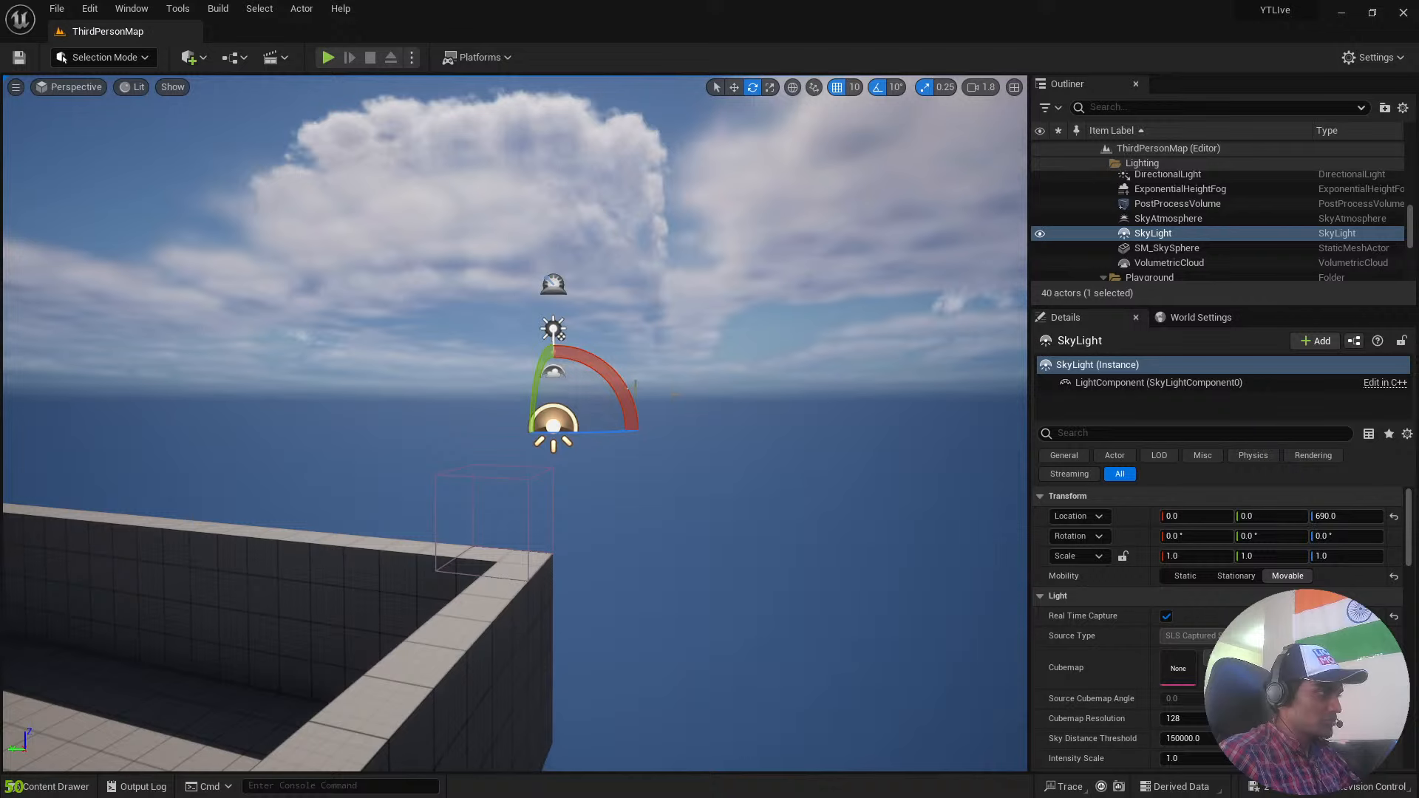
left_click_drag(634, 384, 629, 459)
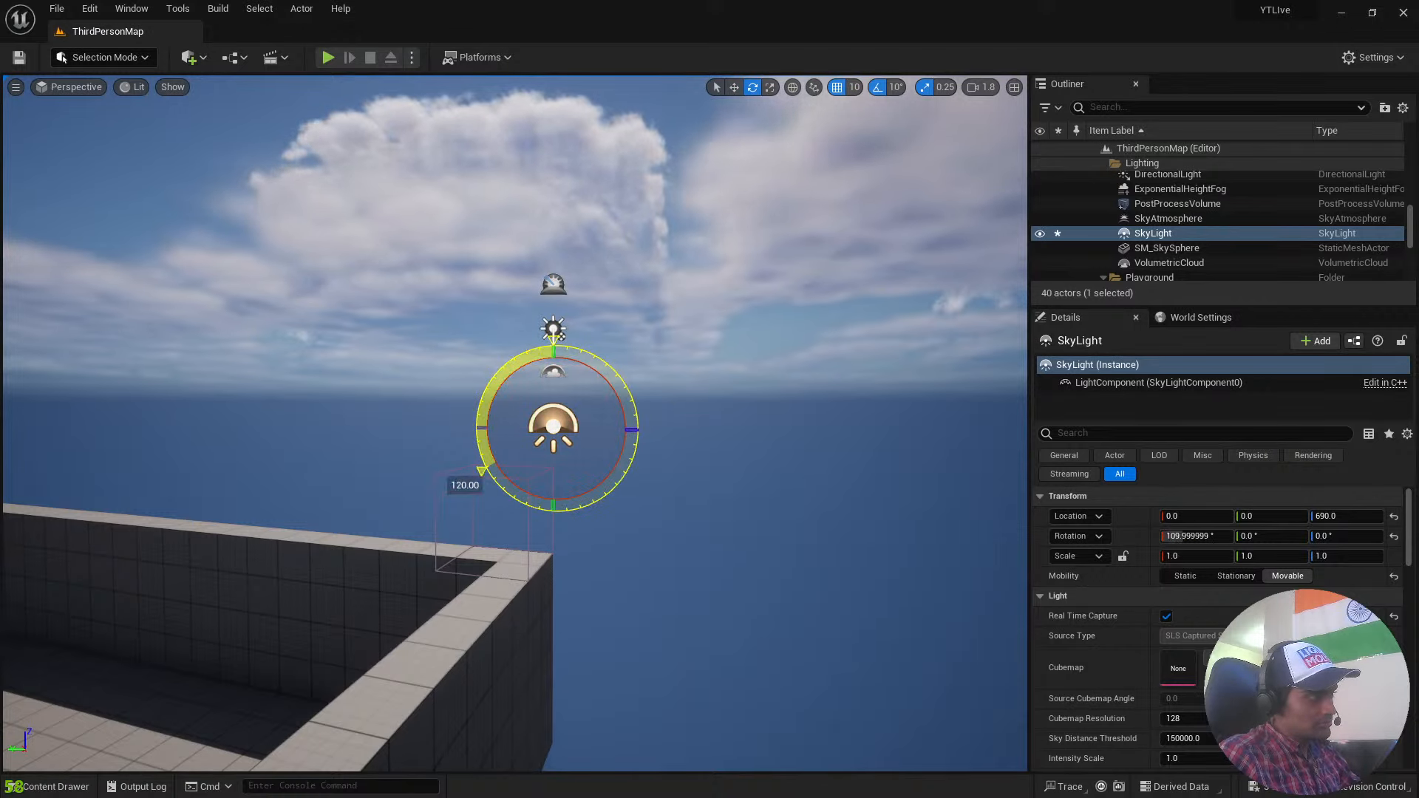
left_click_drag(481, 470, 521, 488)
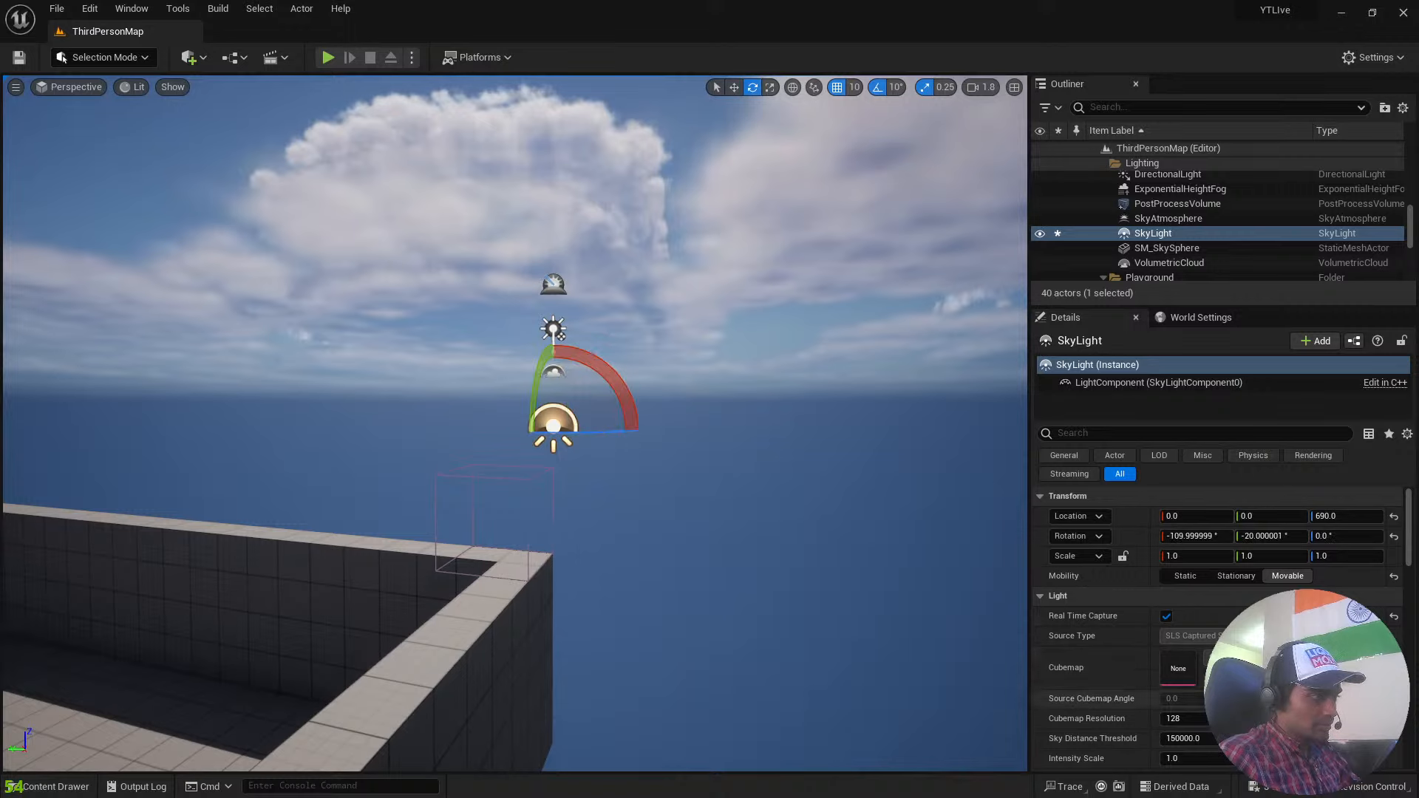
Rotate the SkyLight to about -190.6°, -3.4°, 19.7° with Real Time Capture switched off, and switch the capture back on.
left_click(1168, 617)
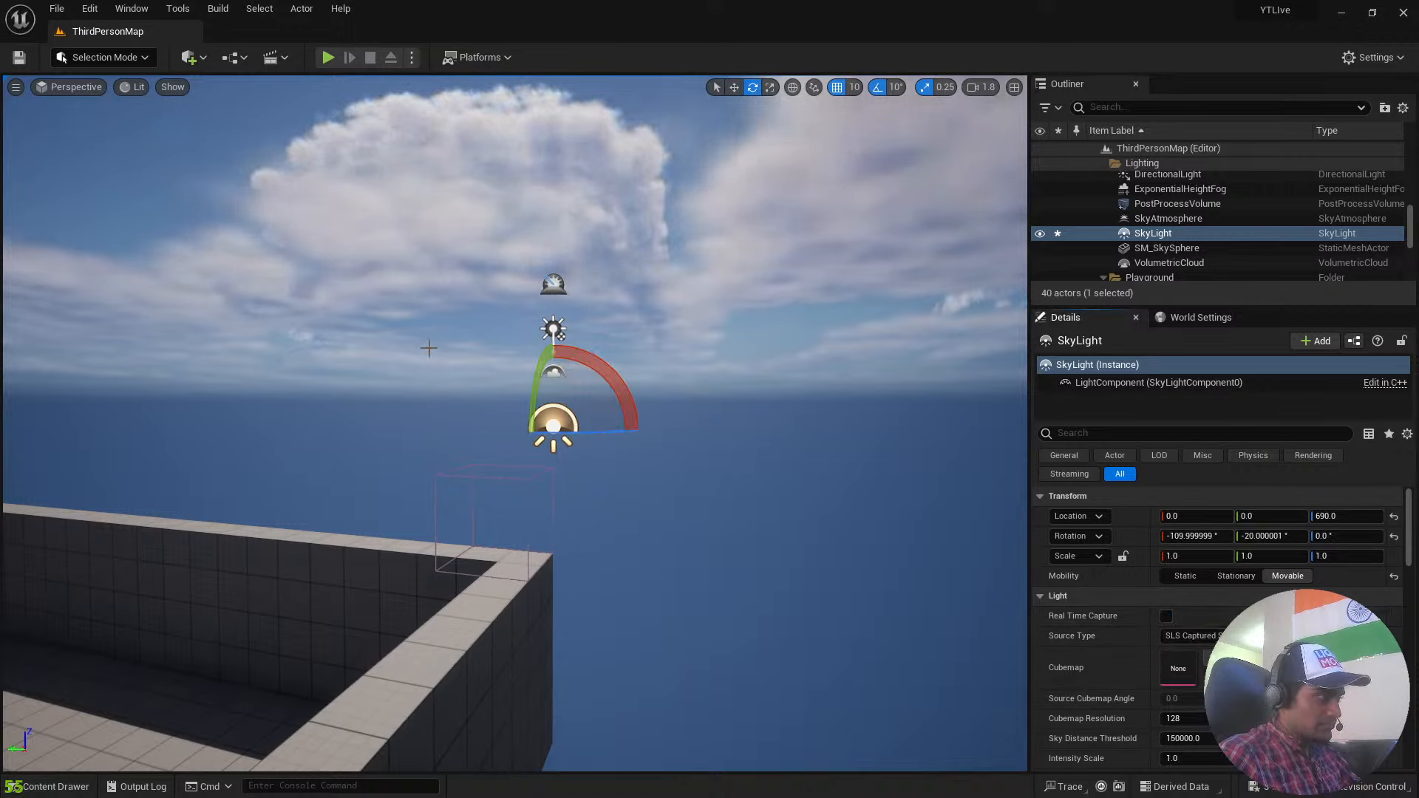
mouse_move(603, 369)
left_mouse_down()
mouse_move(638, 434)
mouse_move(612, 389)
left_mouse_up()
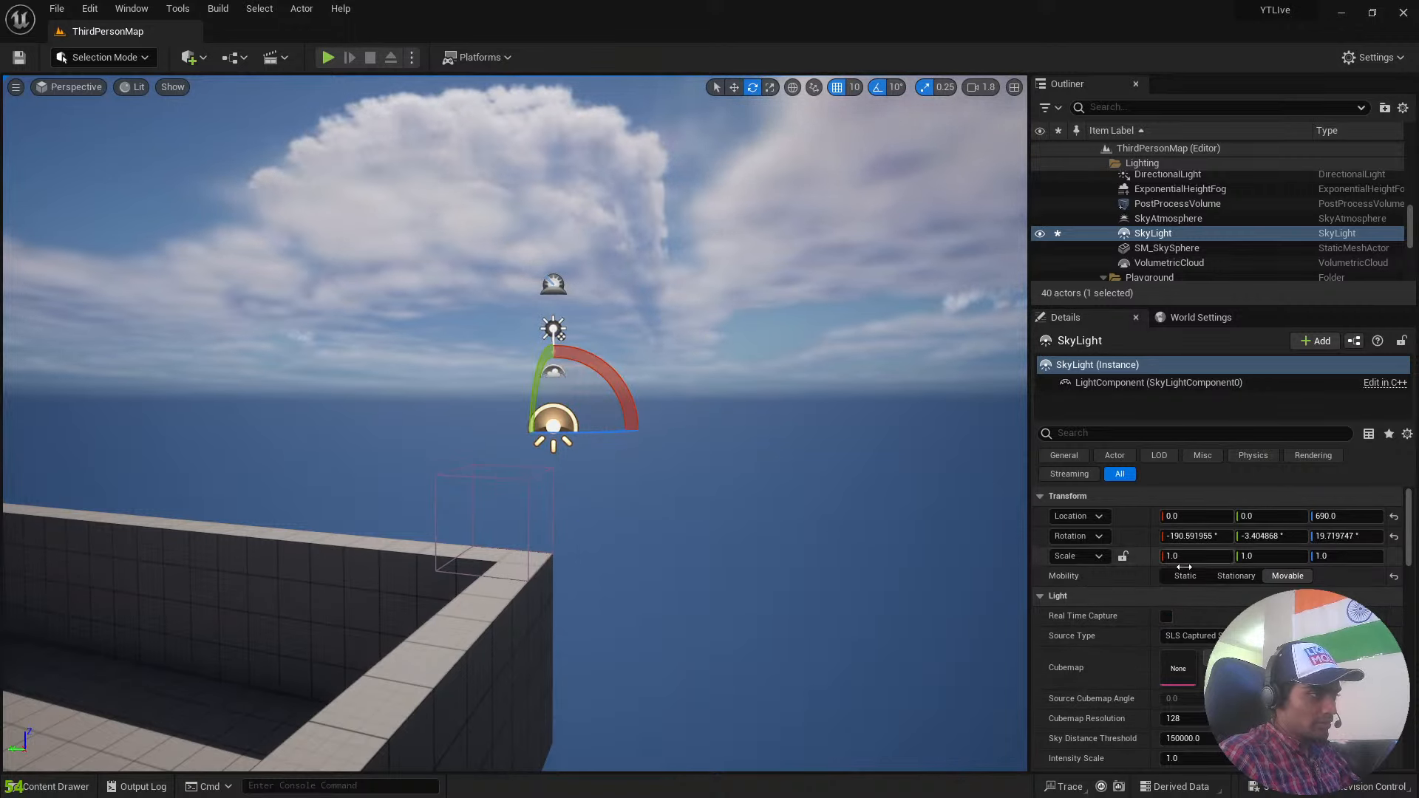
left_click(1167, 616)
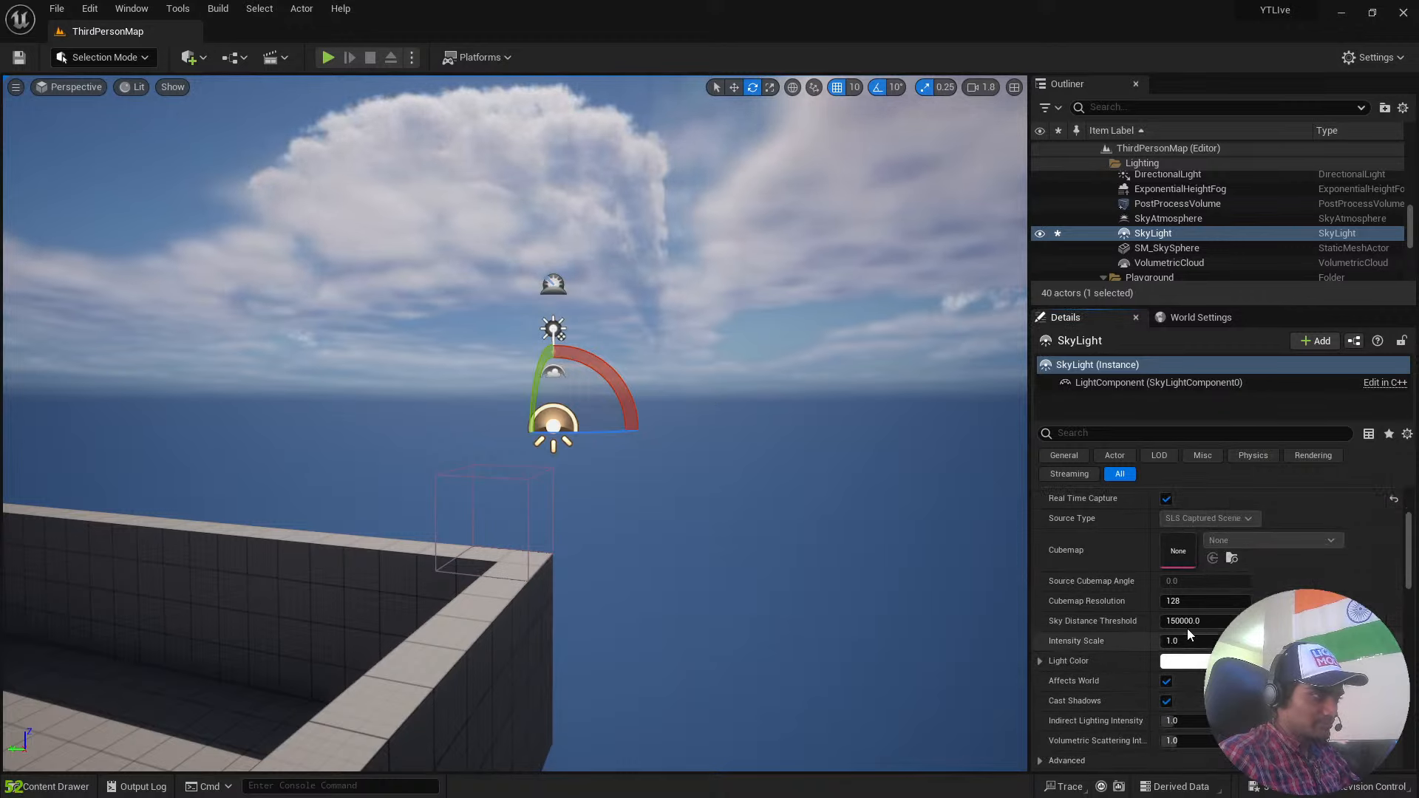
Set the SkyLight's Light Color to a bright yellow, hex sRGB FFFC2AFF.
scroll(1182, 630, "down", 2)
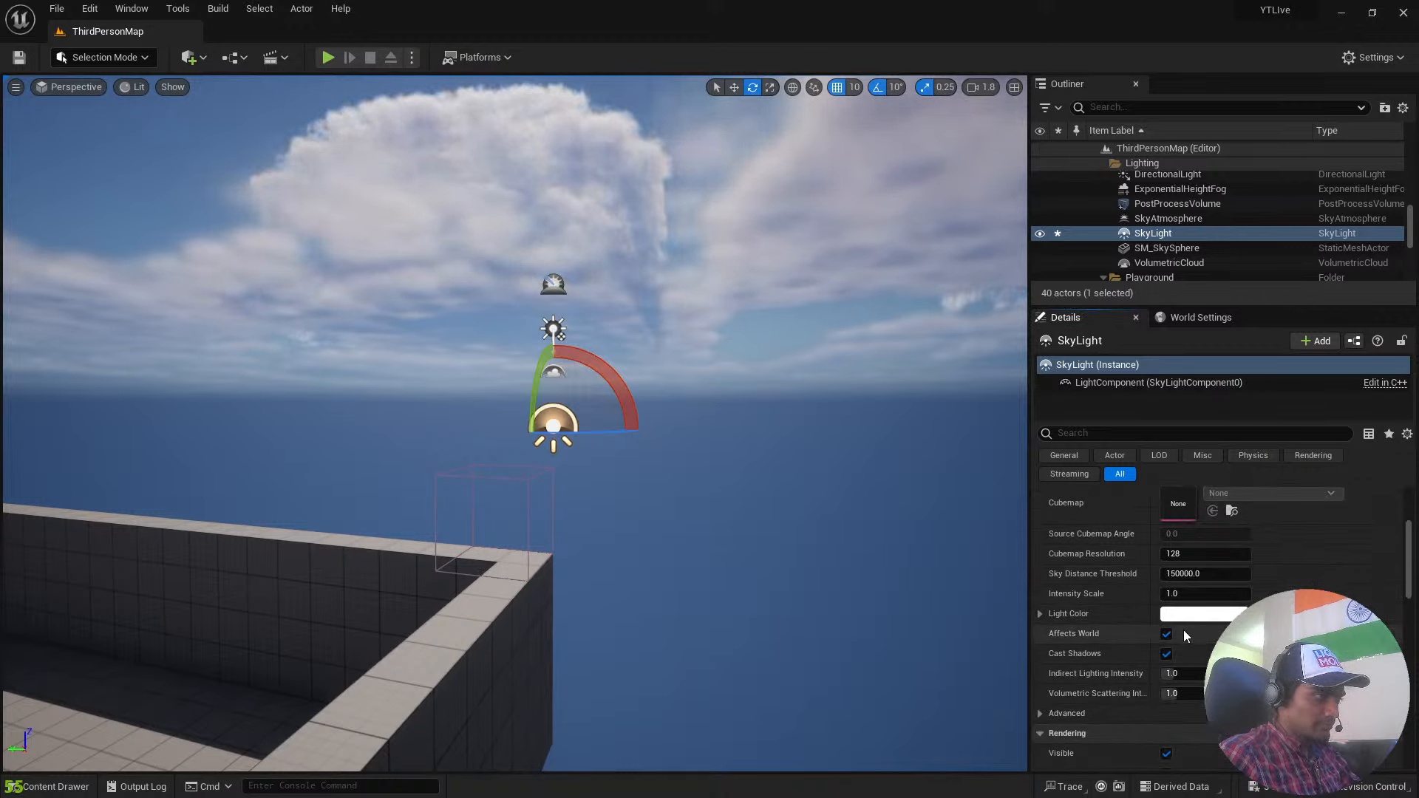
left_click(1184, 617)
left_click(994, 591)
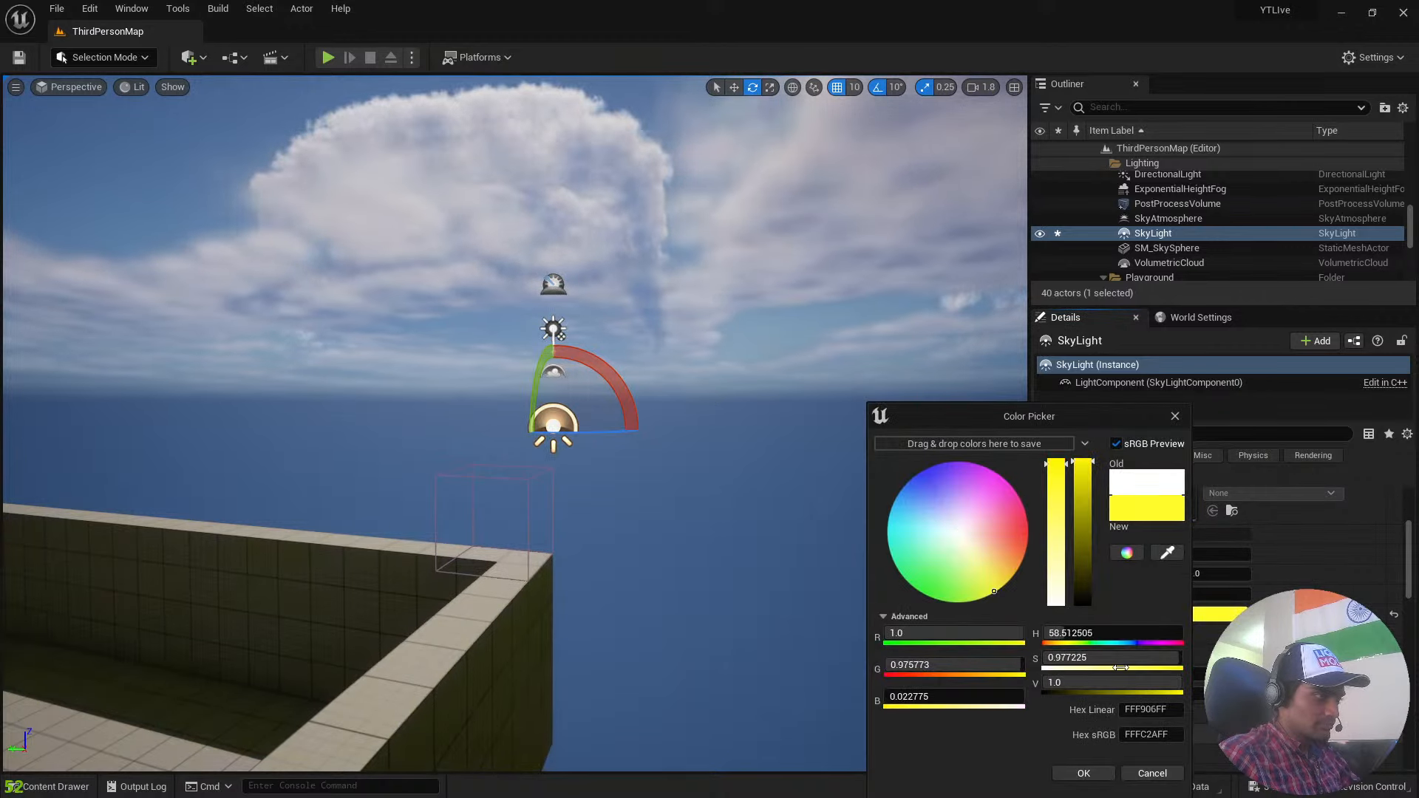
left_click(1086, 773)
Turn the SkyLight's Real Time Capture off, view the whole level from outside, and turn the capture on again.
scroll(1183, 540, "up", 2)
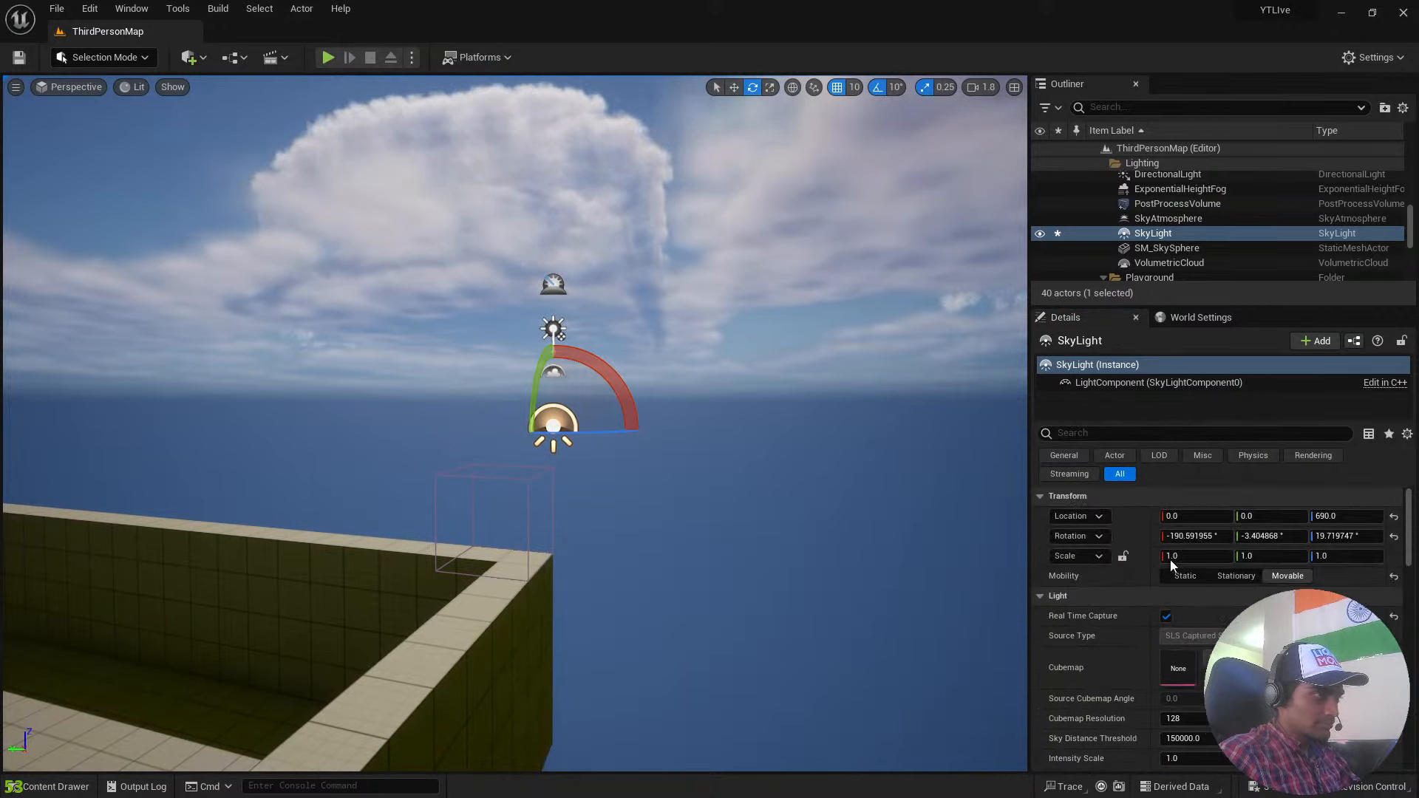
left_click(1172, 614)
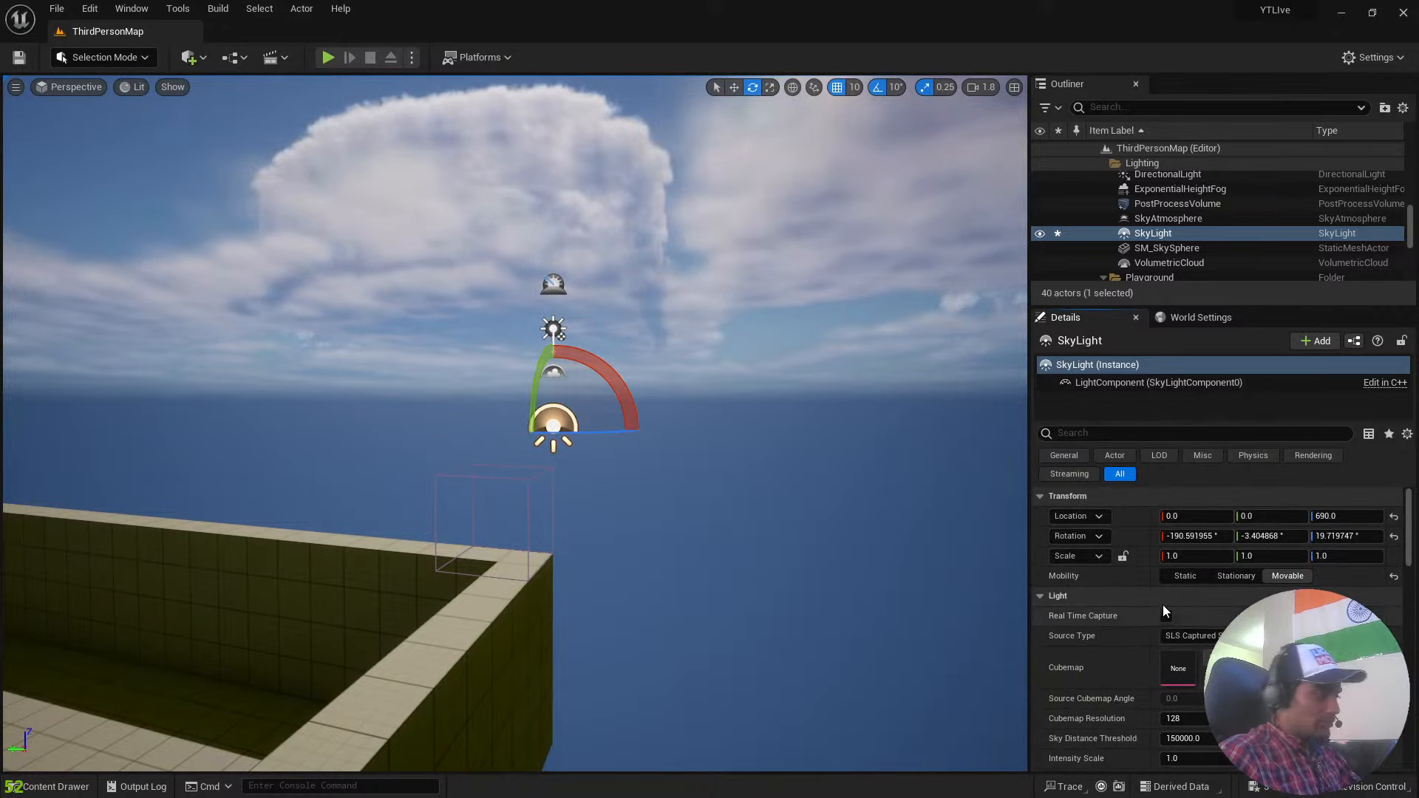
right_click_drag(665, 422, 452, 423)
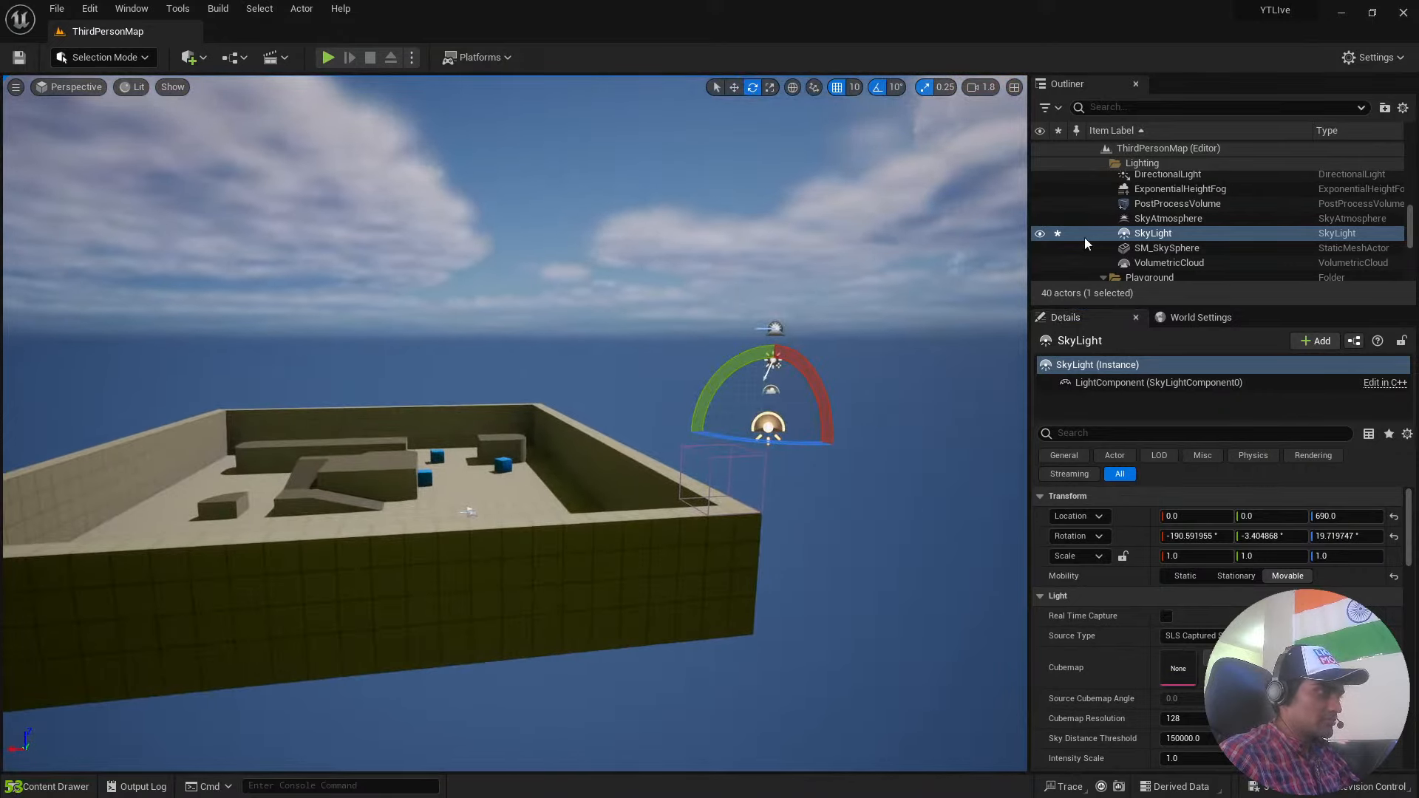
left_click(1166, 616)
Reset the SkyLight's Light Color and Real Time Capture to their defaults, and re-enable Real Time Capture.
scroll(1166, 621, "down", 3)
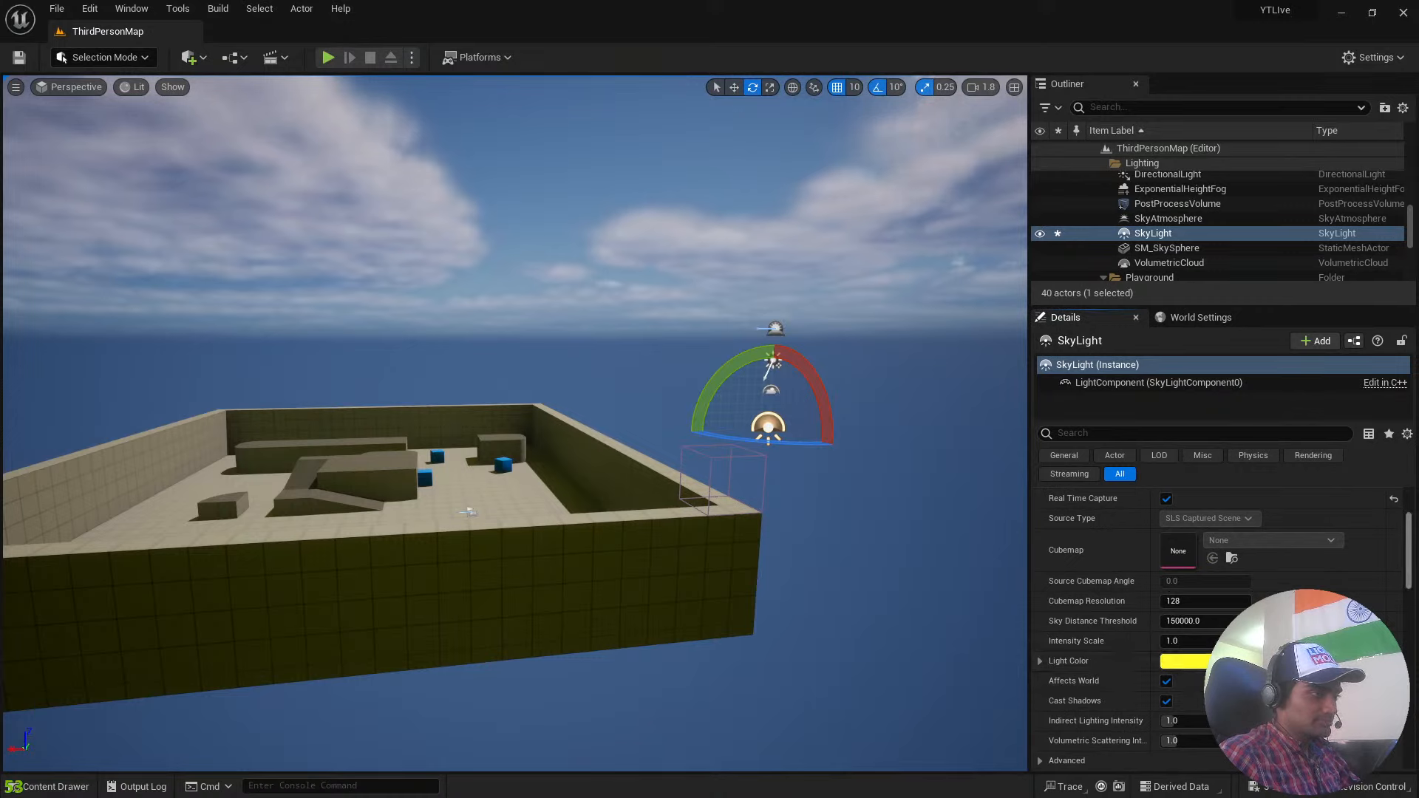
left_click(1394, 661)
left_click(1394, 499)
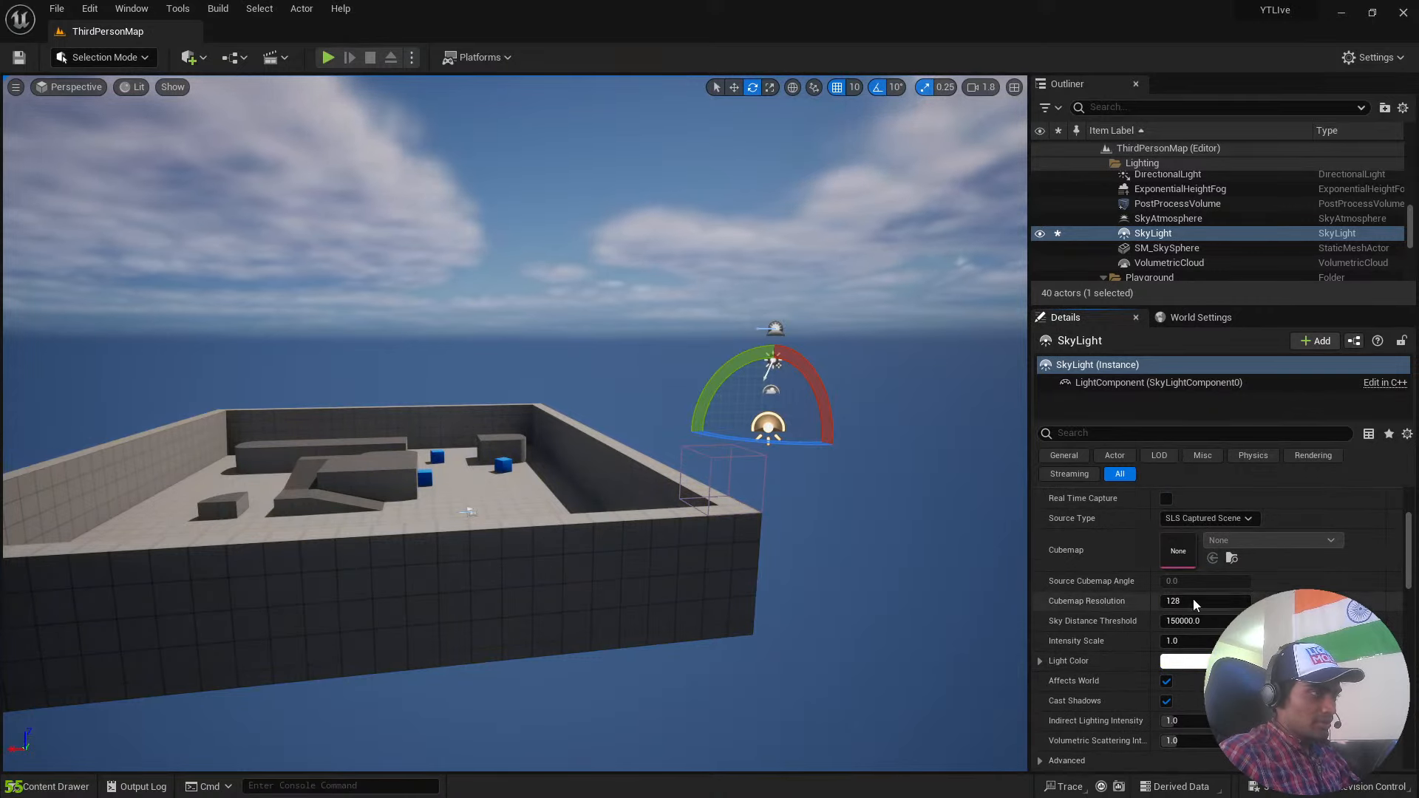
key("w")
right_click_drag(904, 496, 980, 473)
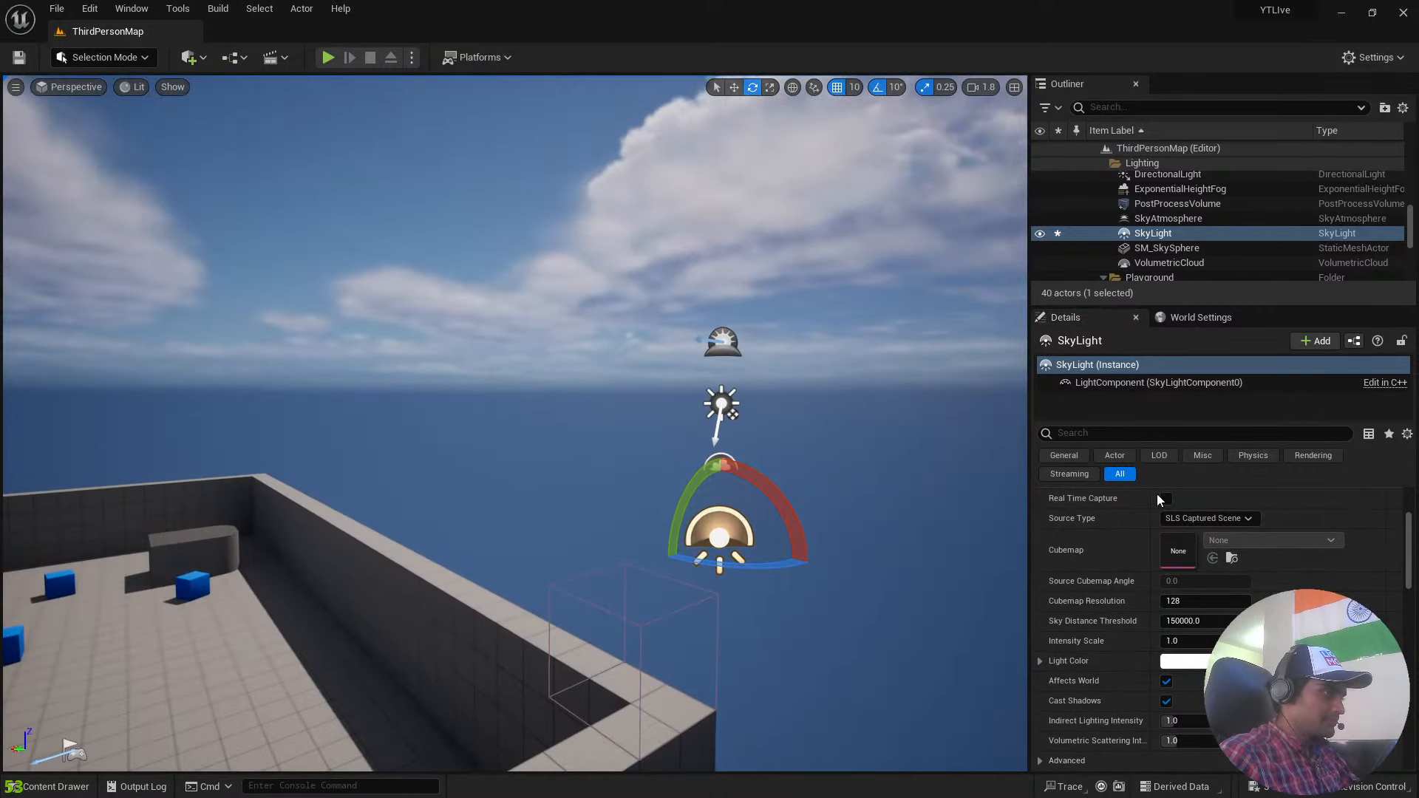
left_click(1169, 502)
Select the SkyAtmosphere actor and rotate it by about -70° around its X axis.
right_click_drag(872, 473, 802, 458)
scroll(784, 585, "up", 3)
key("s")
key("w")
scroll(803, 451, "down", 3)
key("w")
right_click_drag(571, 491, 617, 462)
key("s")
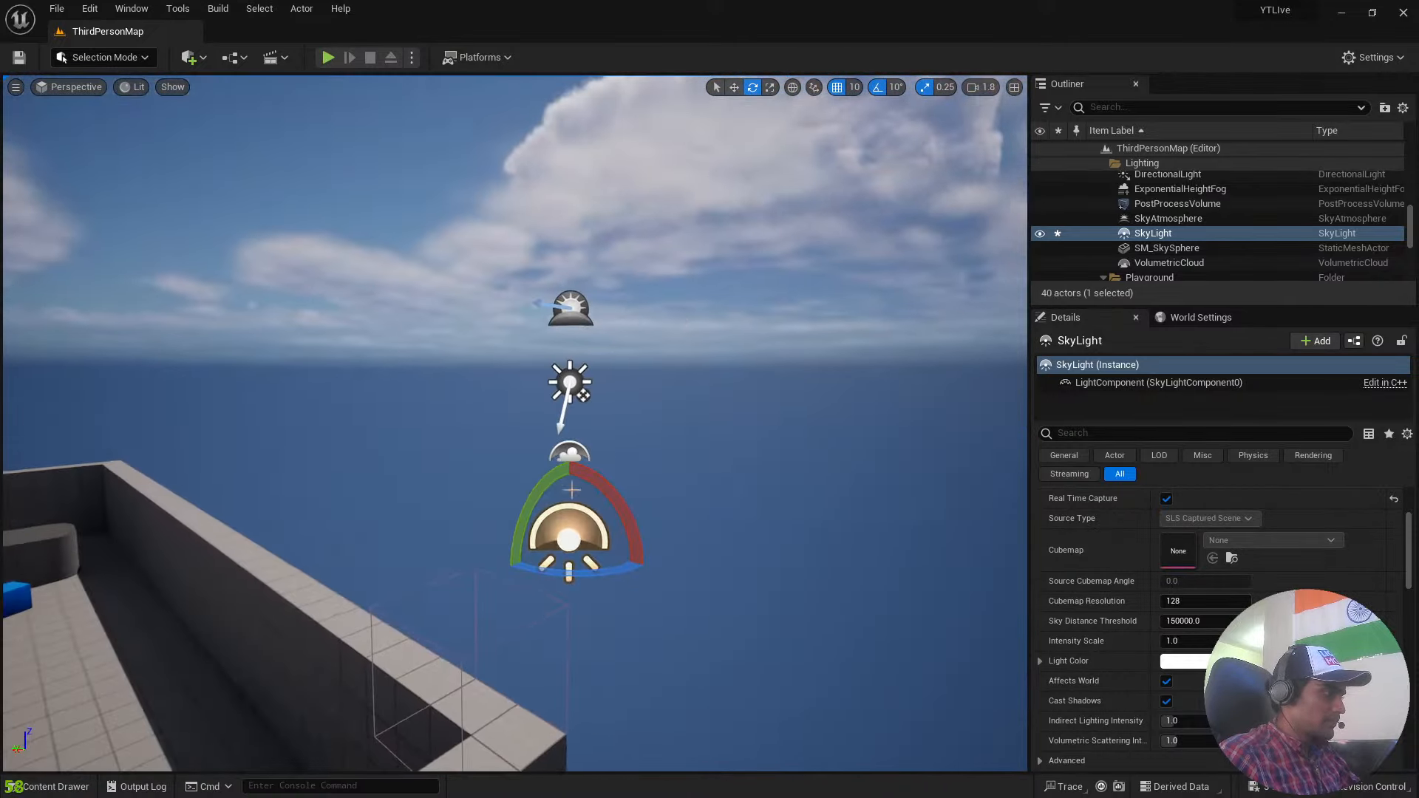
left_click(1168, 219)
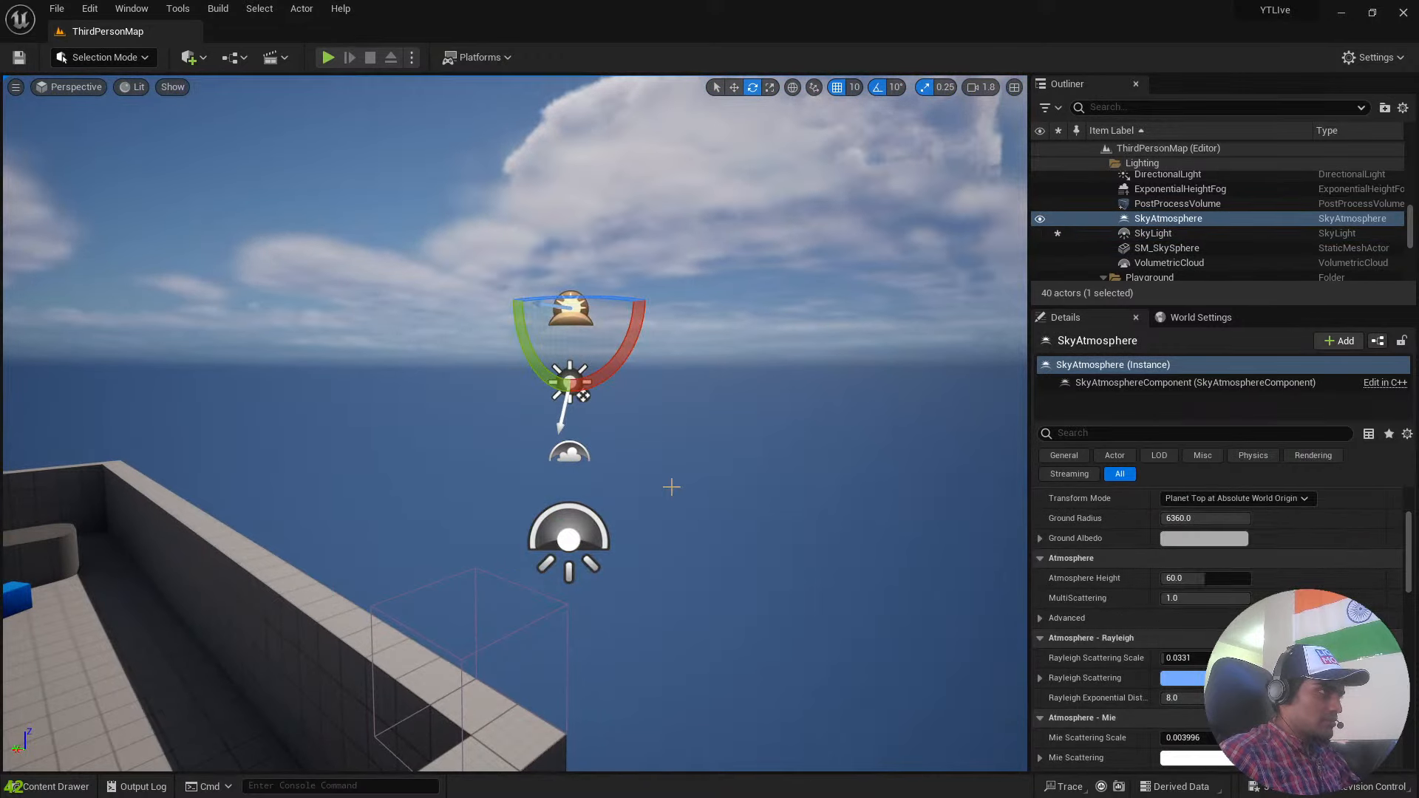
left_click_drag(605, 360, 647, 263)
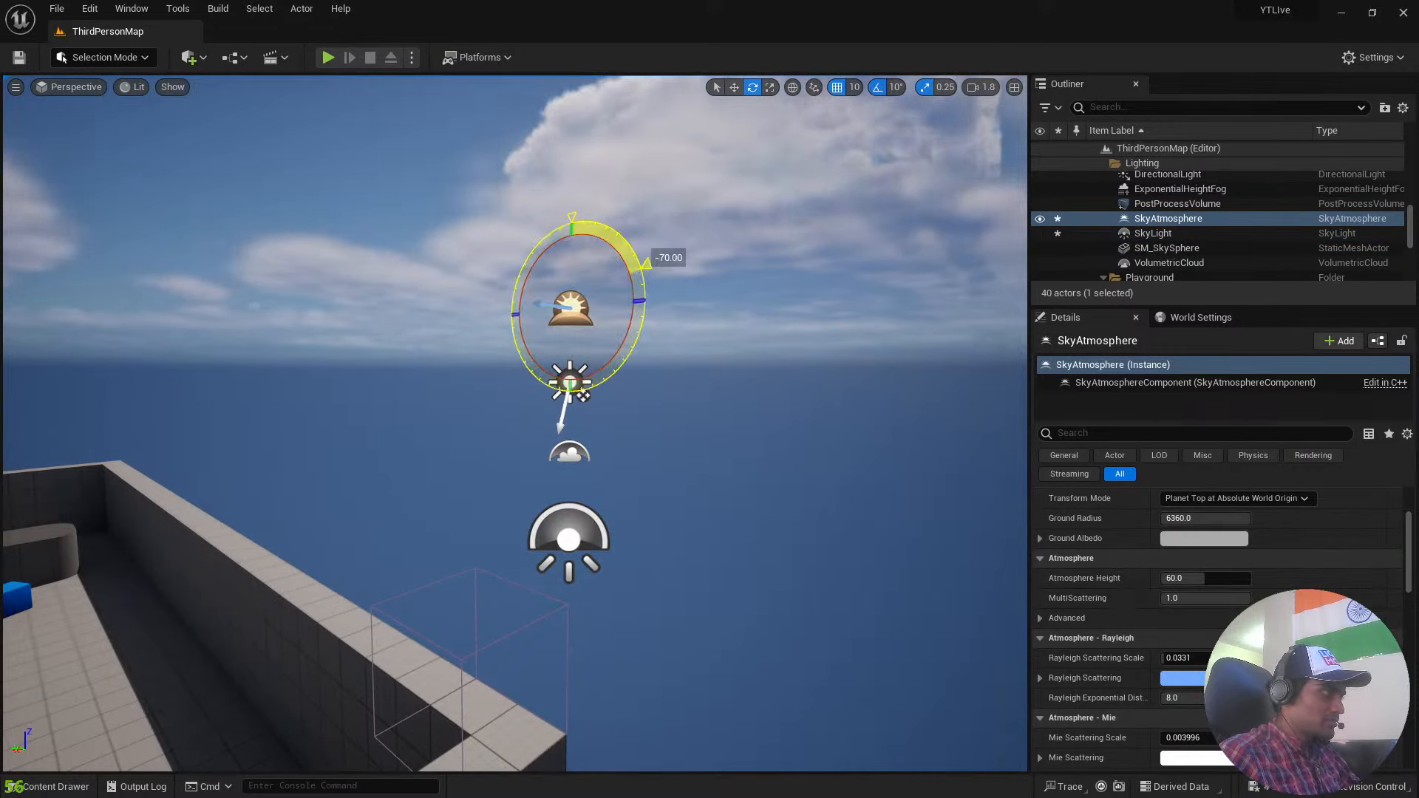
Rotate the DirectionalLight about -90° around its X axis to try a dusk sky, and rotate it 90° back.
left_click(583, 396)
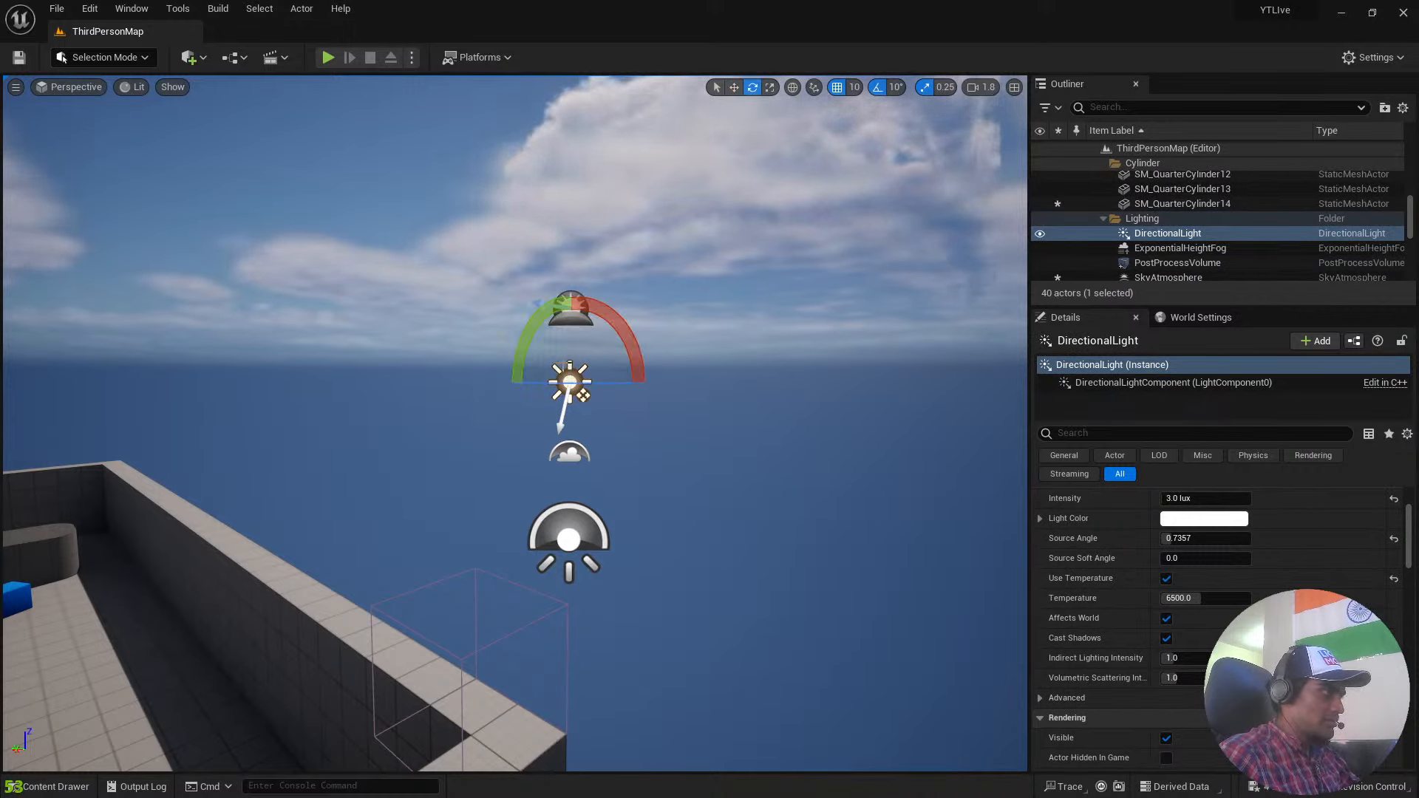
left_click_drag(608, 326, 649, 383)
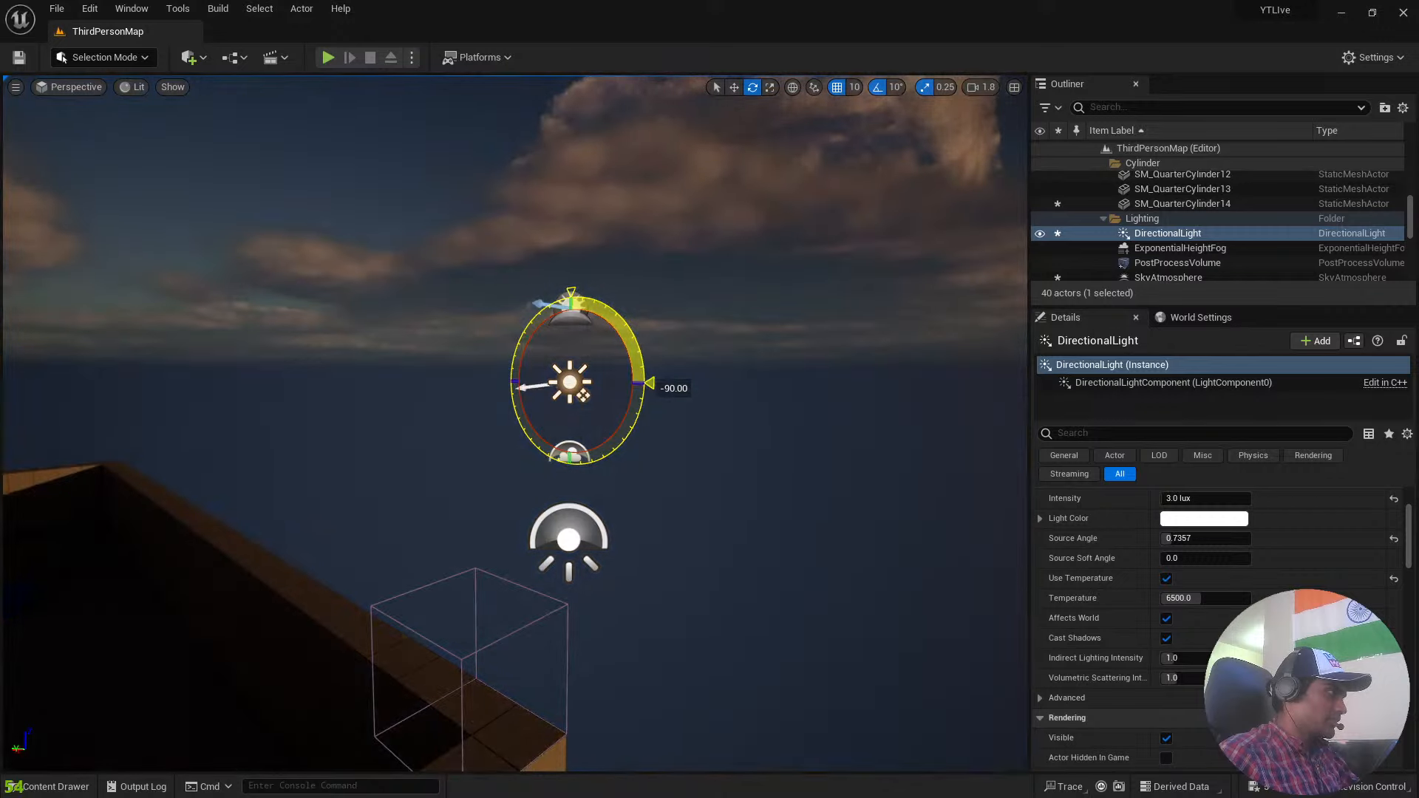
mouse_move(649, 383)
right_mouse_down()
mouse_move(784, 381)
mouse_move(813, 366)
mouse_move(947, 380)
mouse_move(865, 362)
mouse_move(495, 380)
mouse_move(640, 376)
right_mouse_up()
key("s")
key("w")
key("a")
key("w")
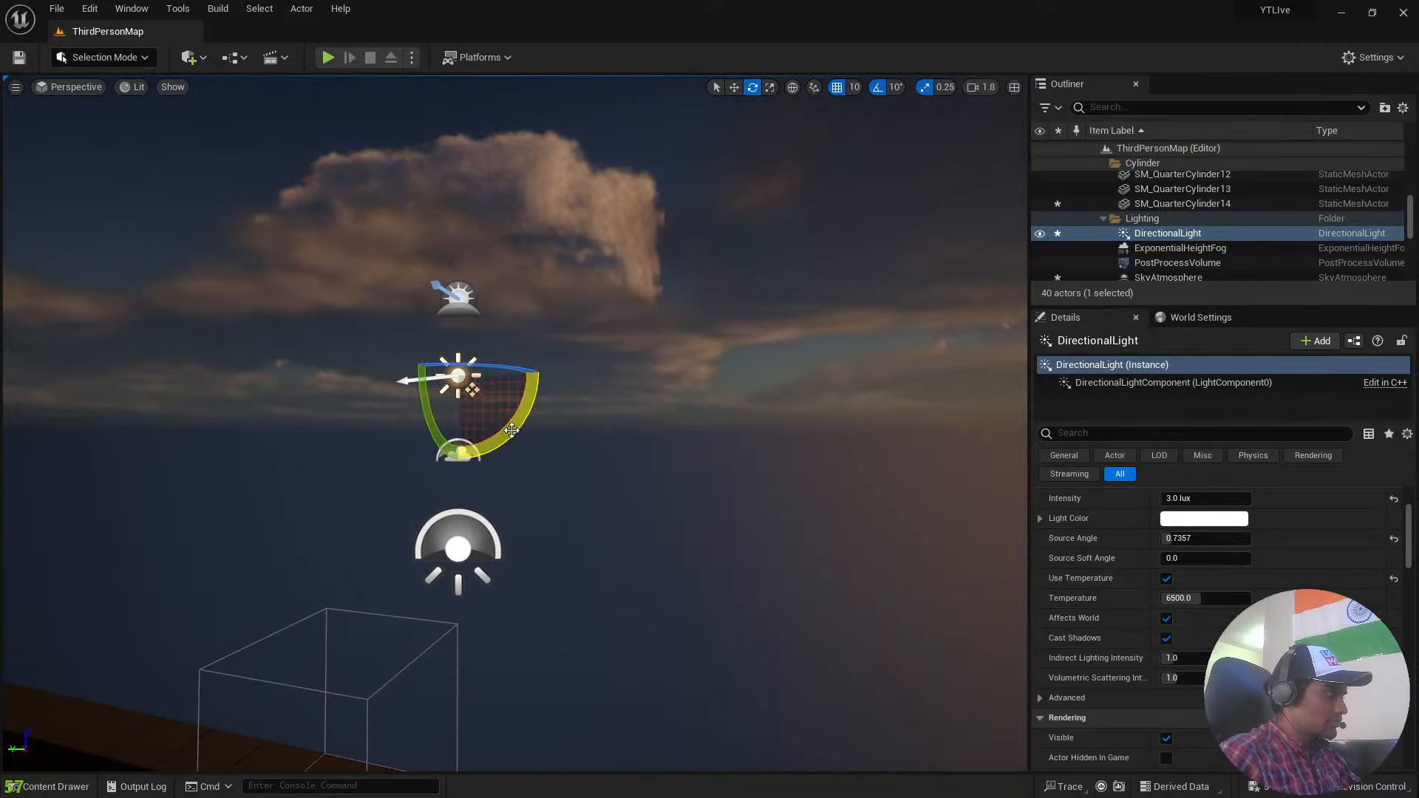
left_click_drag(512, 430, 381, 392)
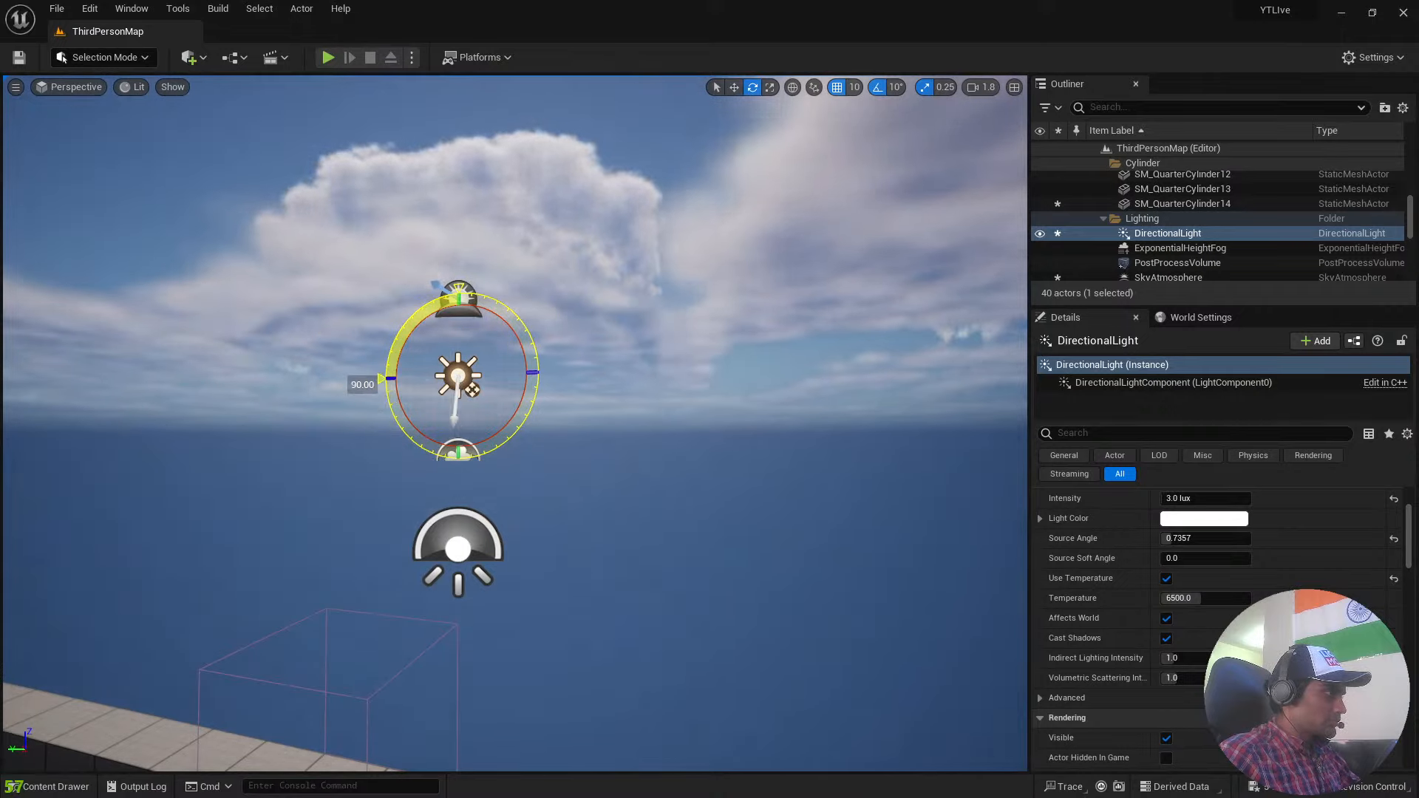
Fly through the walled level to examine its blocks and ramps, and look through the full list of actors.
right_click_drag(747, 363, 295, 399)
key("w")
scroll(746, 362, "down", 3)
key("w")
key("a")
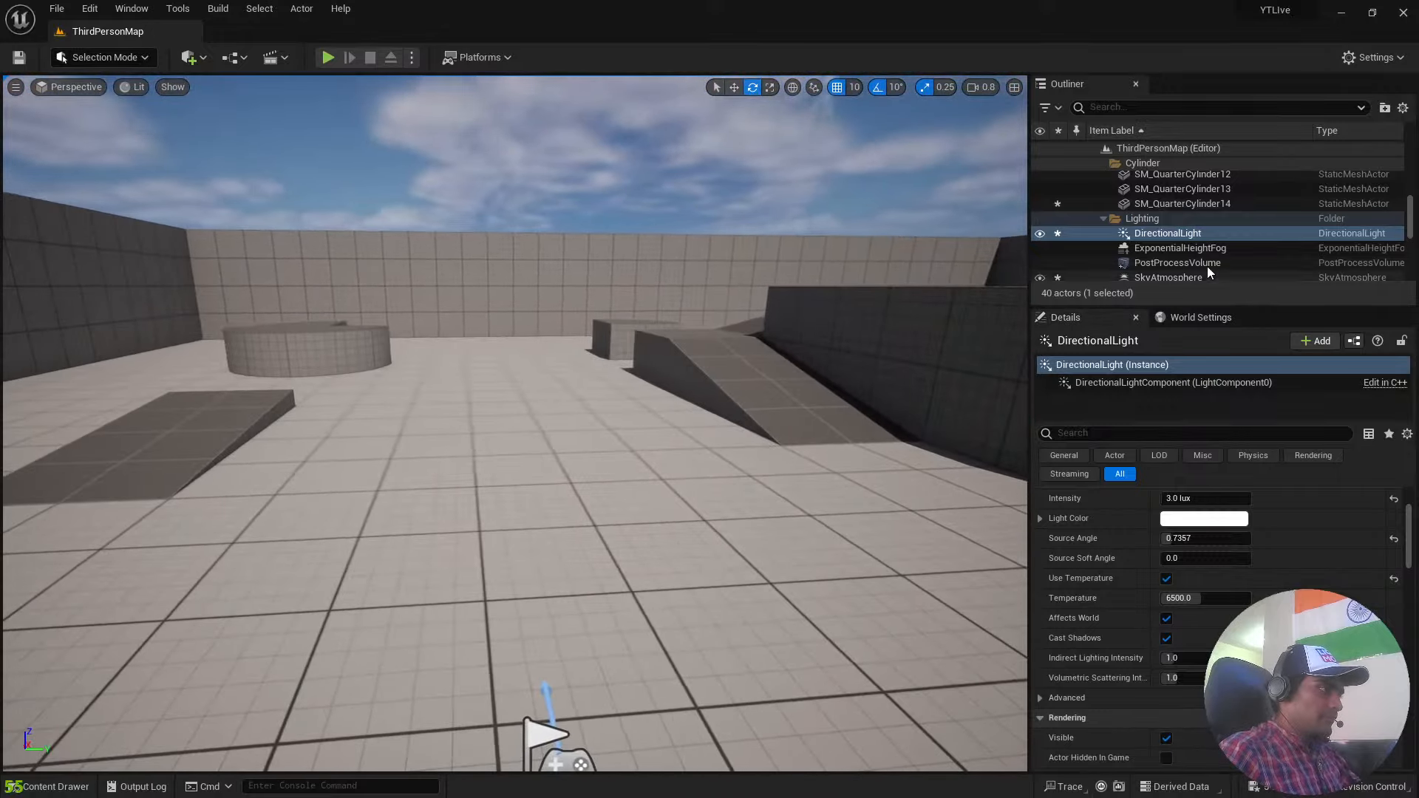
scroll(1209, 272, "down", 5)
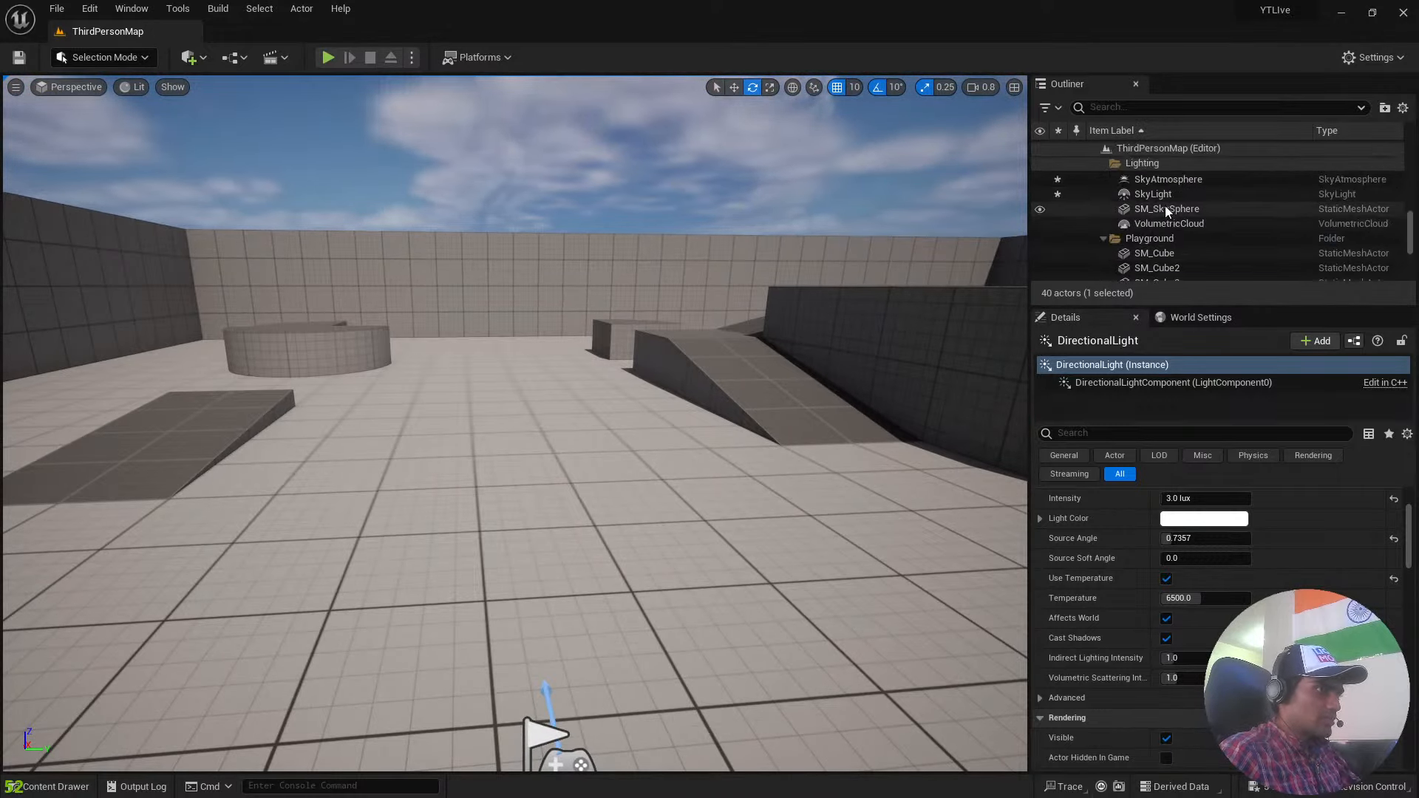
scroll(1161, 215, "up", 6)
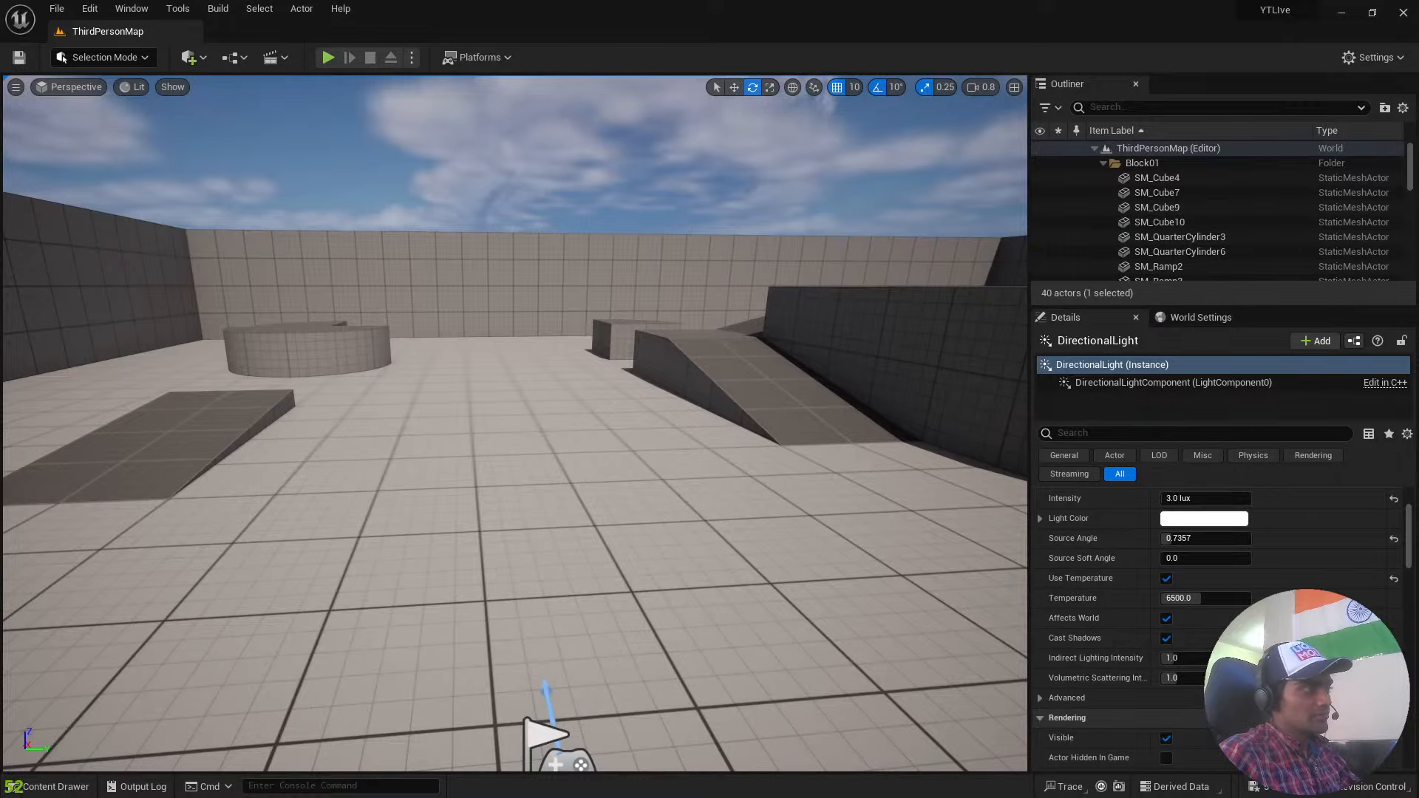
key("w")
right_click_drag(516, 423, 946, 411)
key("w")
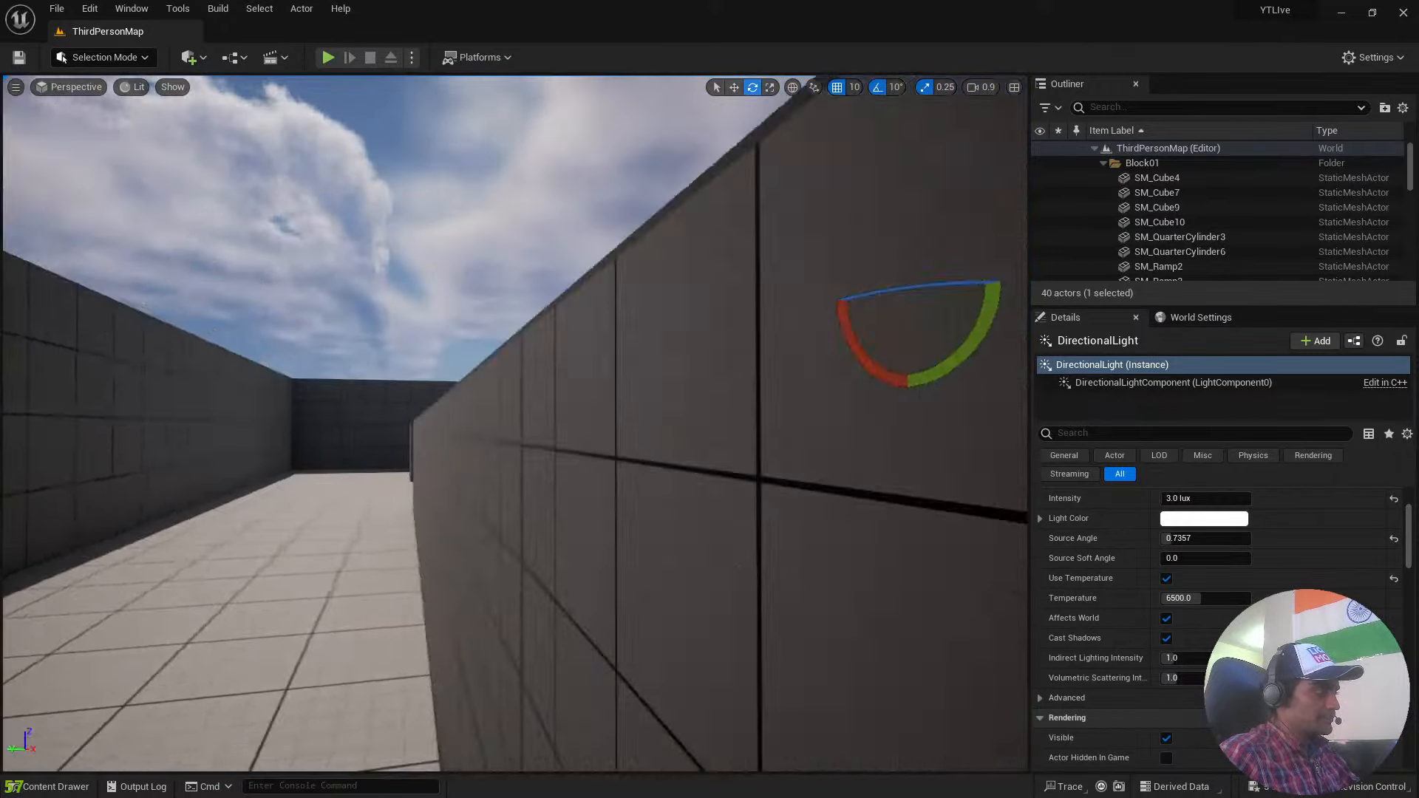
key("d")
scroll(1243, 254, "down", 5)
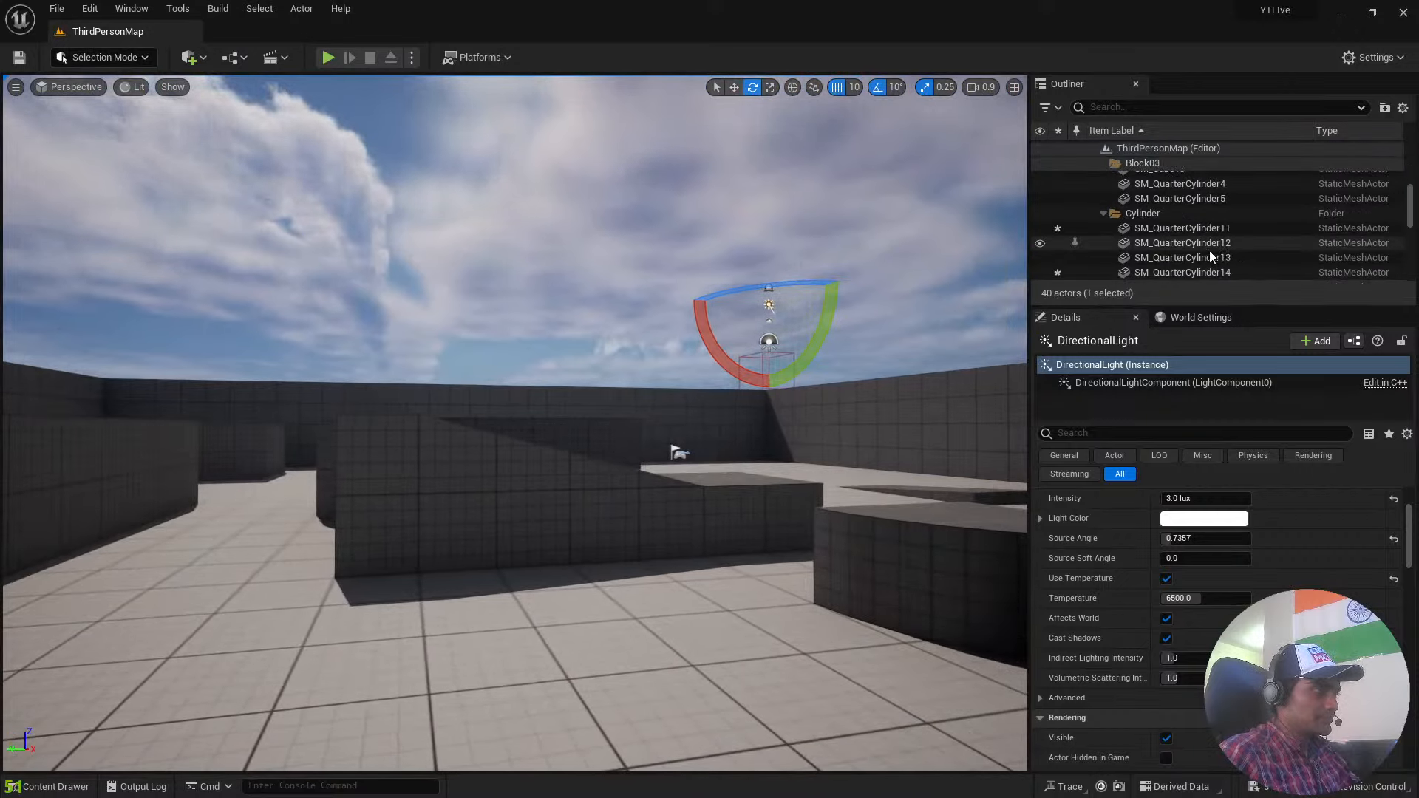
scroll(1184, 254, "down", 10)
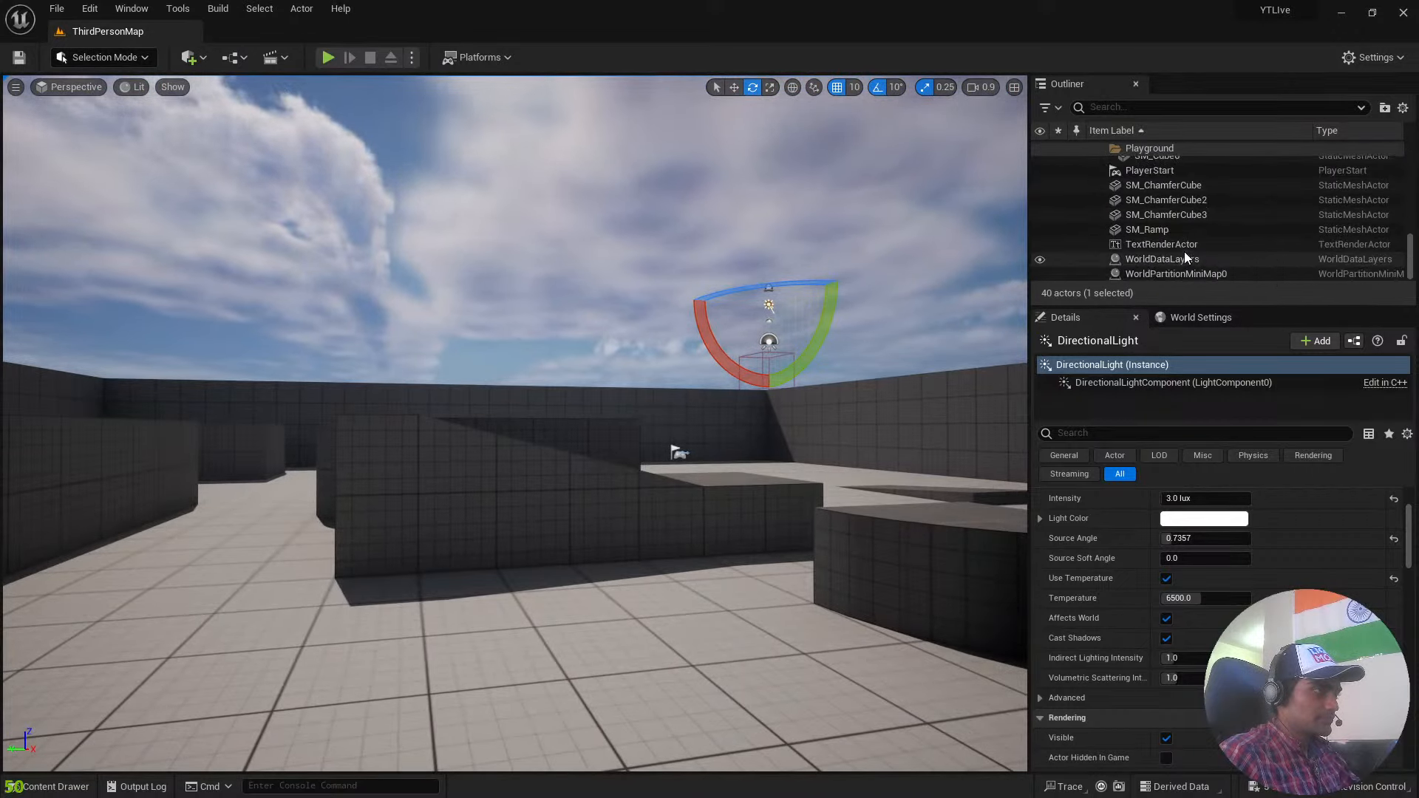
Select the TextRenderActor, focus on its Third Person Template text, and view the surrounding playground from above.
left_click(1186, 245)
double_click(1186, 244)
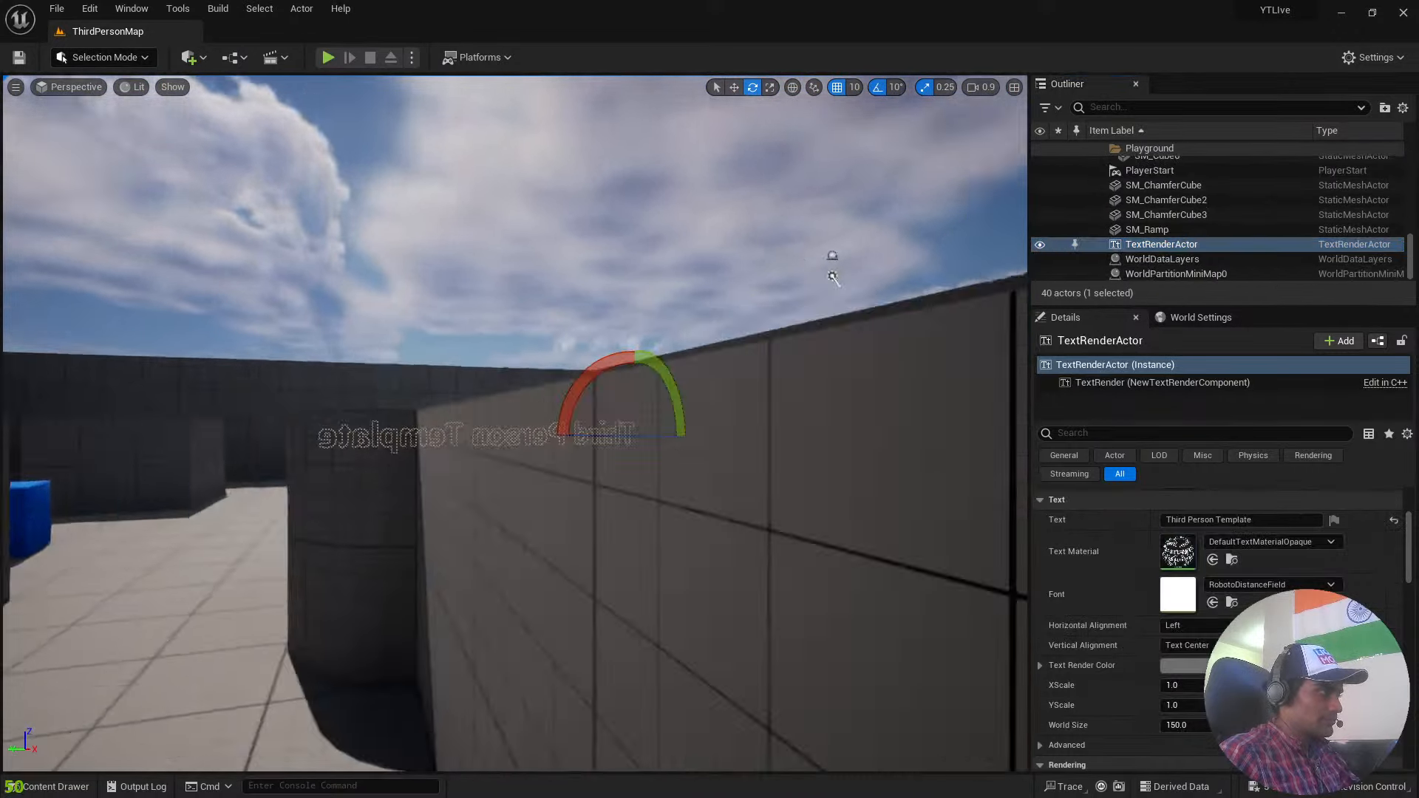
right_click_drag(516, 423, 407, 484)
key("a")
key("s")
key("w")
key("w")
key("s")
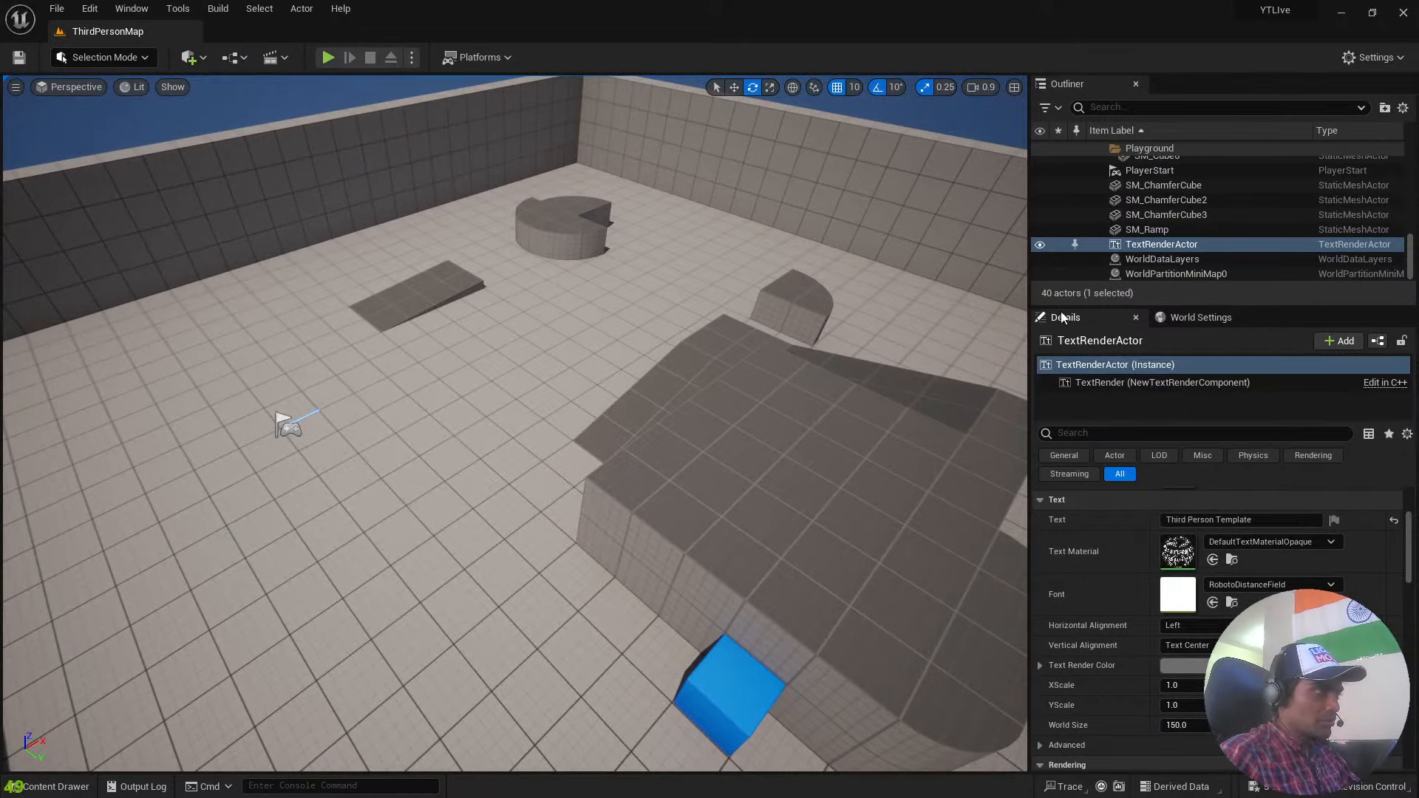
Select SM_Ramp2 beside the large block, and the blue SM_ChamferCube next to it, and focus on the cube.
right_click_drag(643, 509, 777, 517)
key("a")
key("s")
right_click_drag(529, 415, 528, 415)
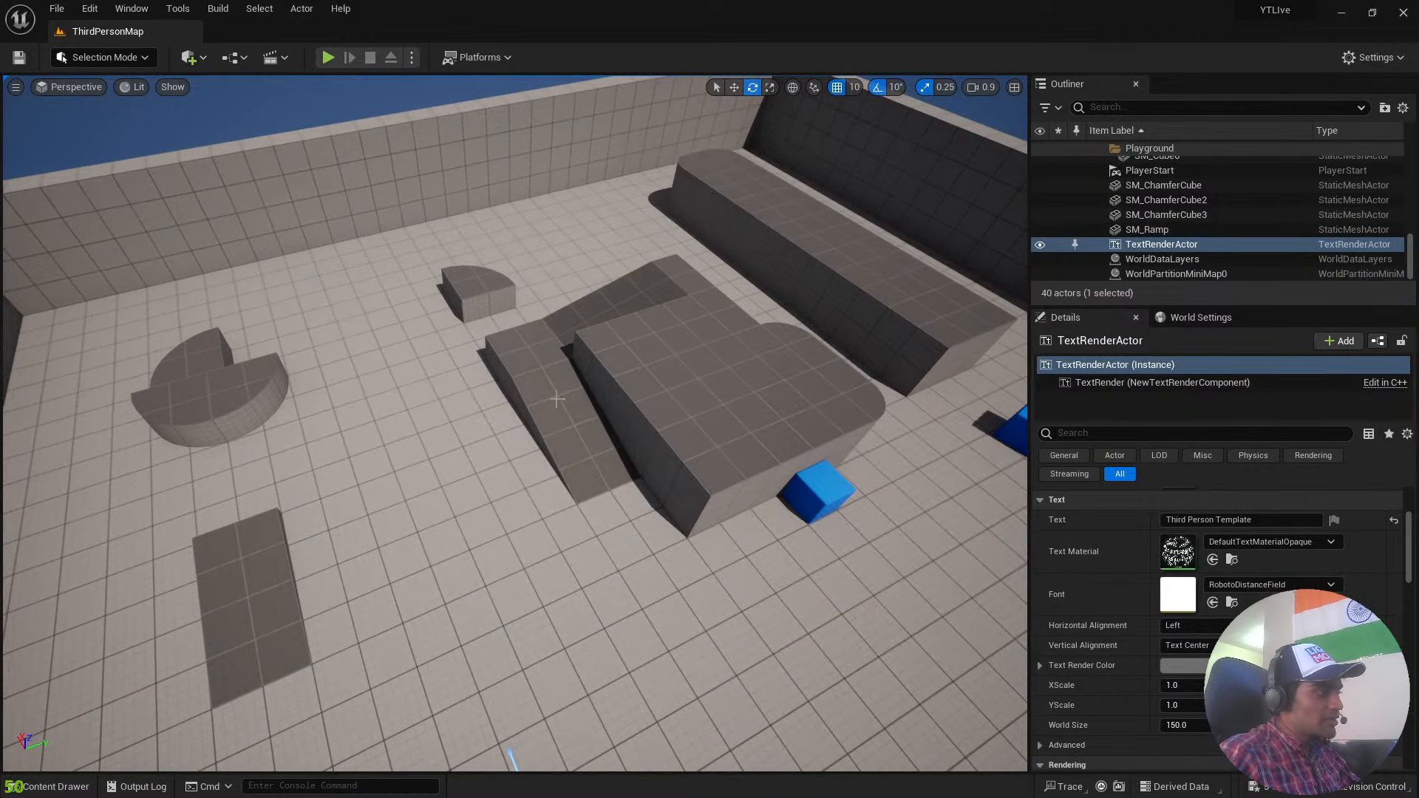
left_click(557, 399)
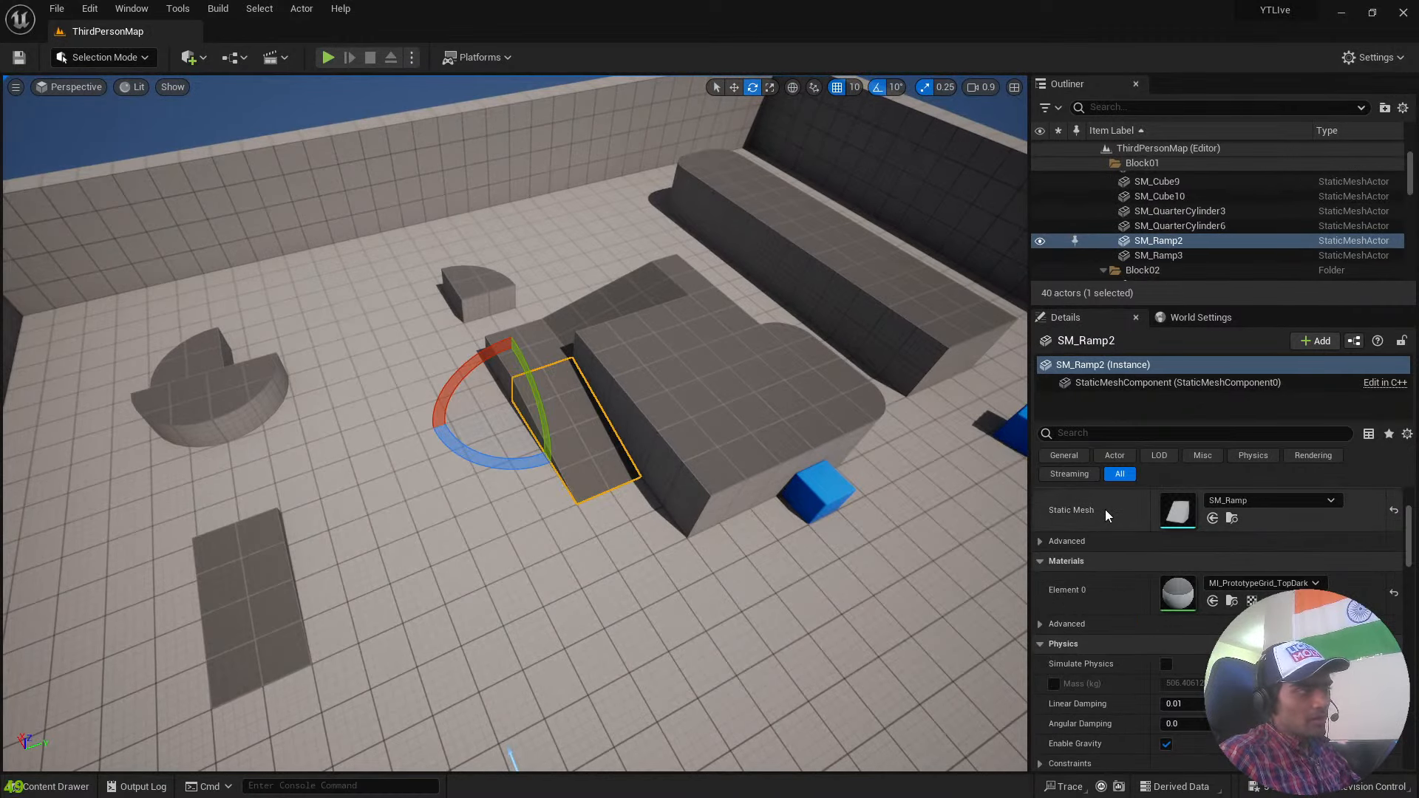
left_click(813, 512)
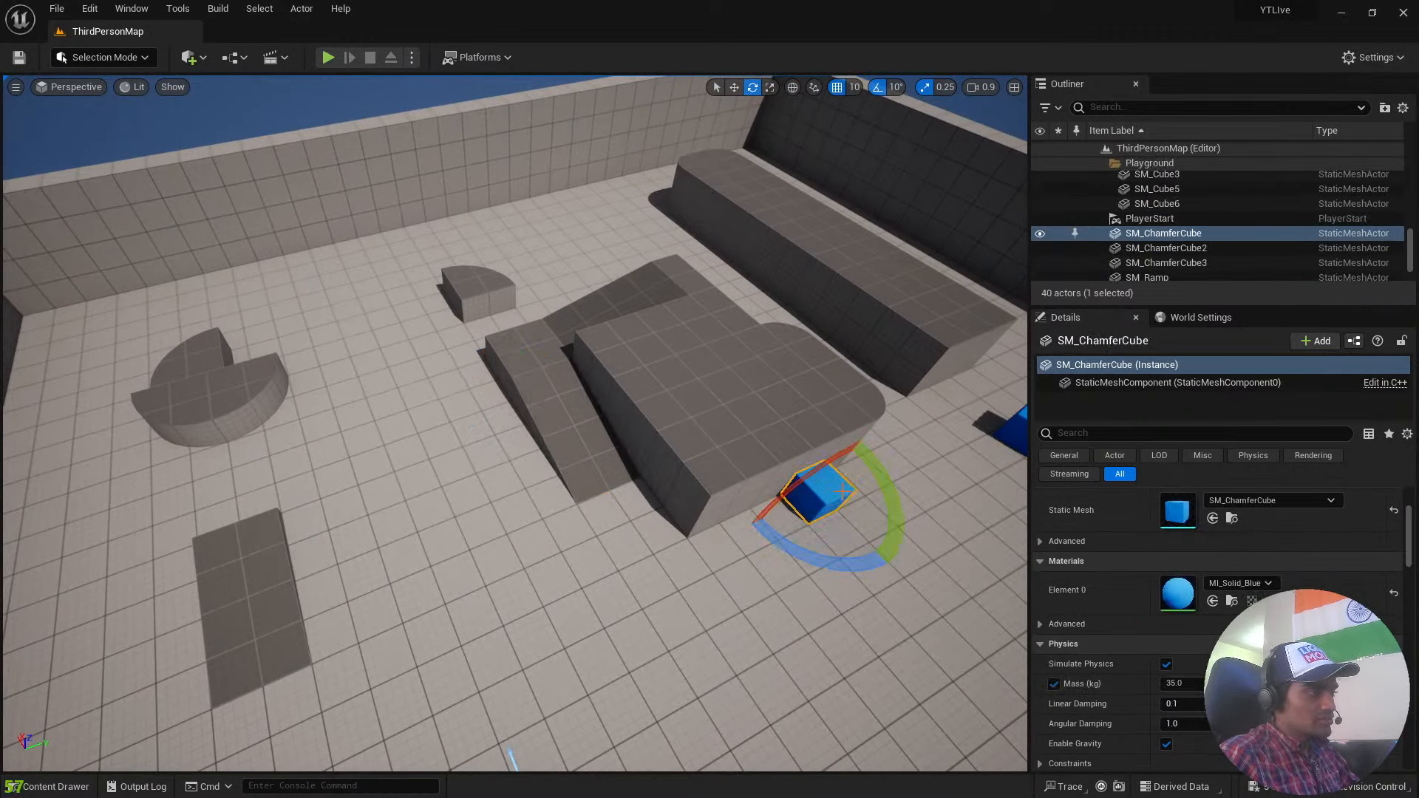
key("f")
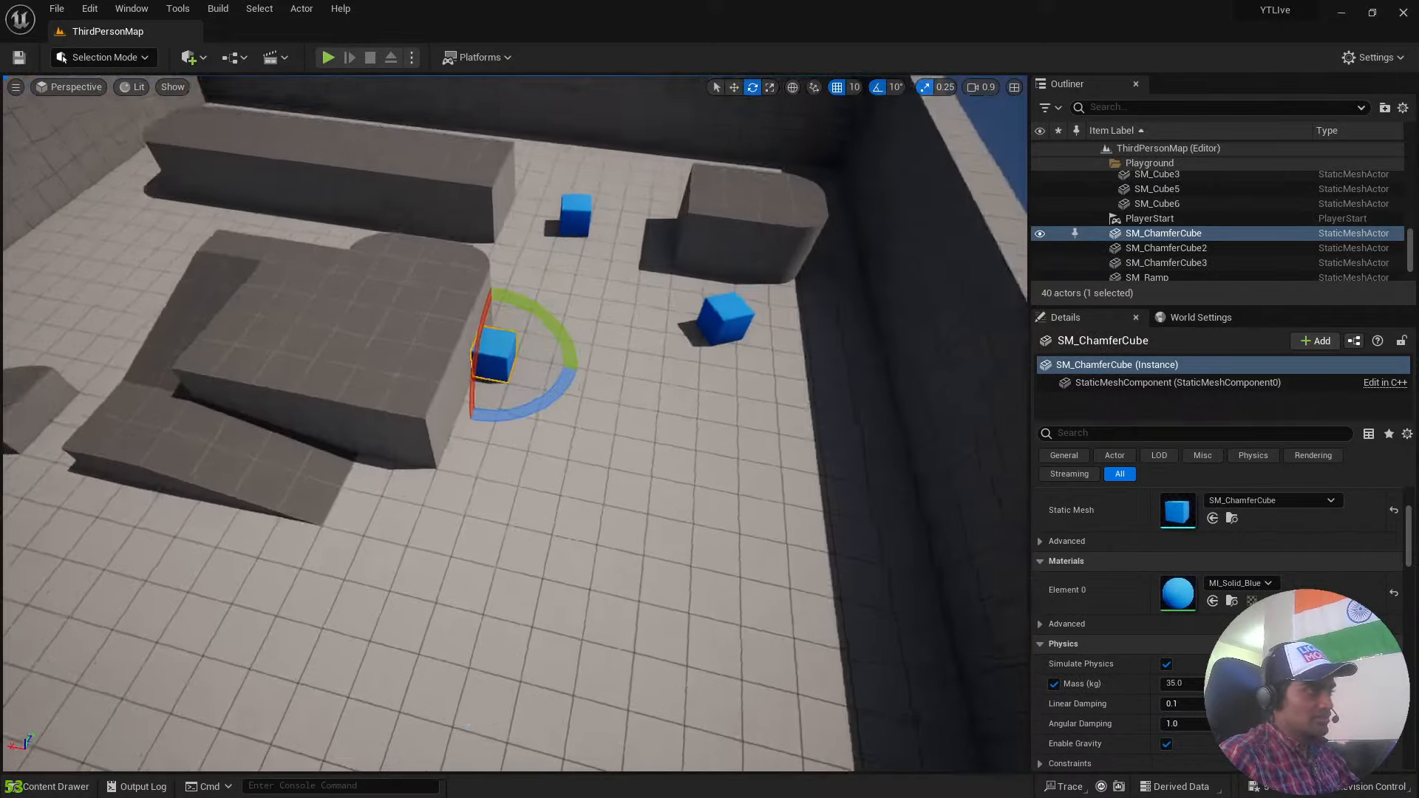
Try SM_Ball_01 as the static mesh of SM_ChamferCube, and undo the swap.
right_click_drag(562, 443, 259, 476)
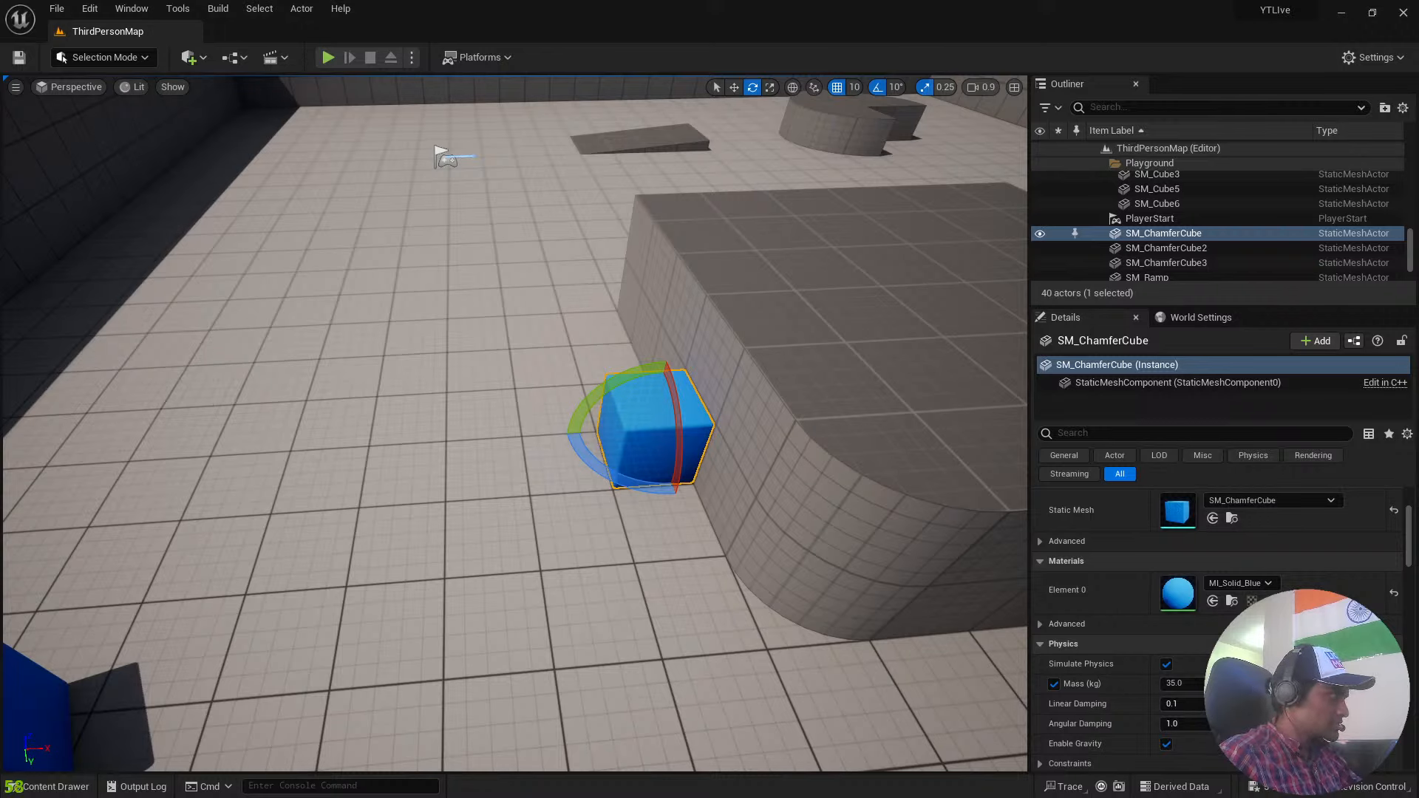
left_click(570, 656)
left_click(656, 429)
right_click_drag(656, 429, 976, 377)
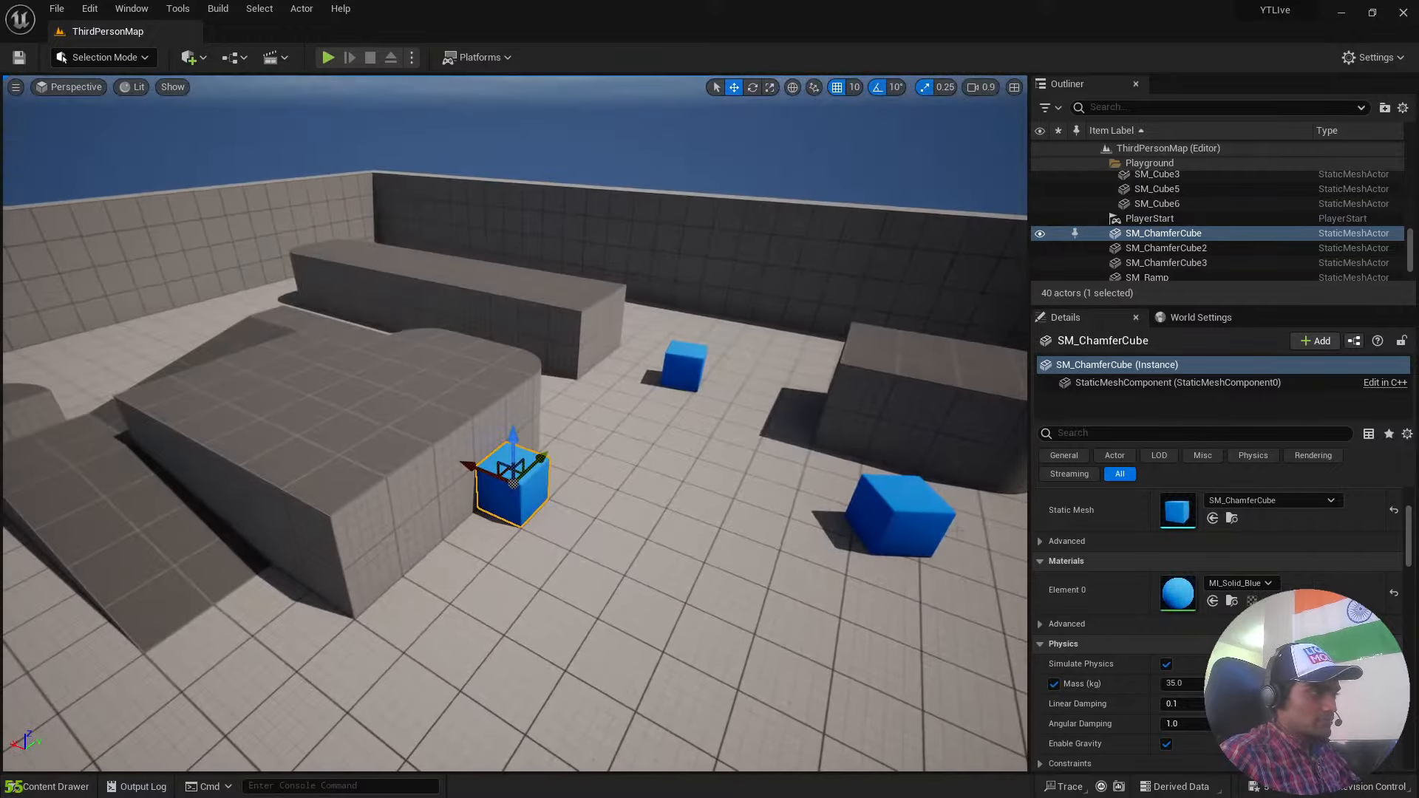
scroll(1125, 505, "down", 2)
scroll(1183, 532, "up", 2)
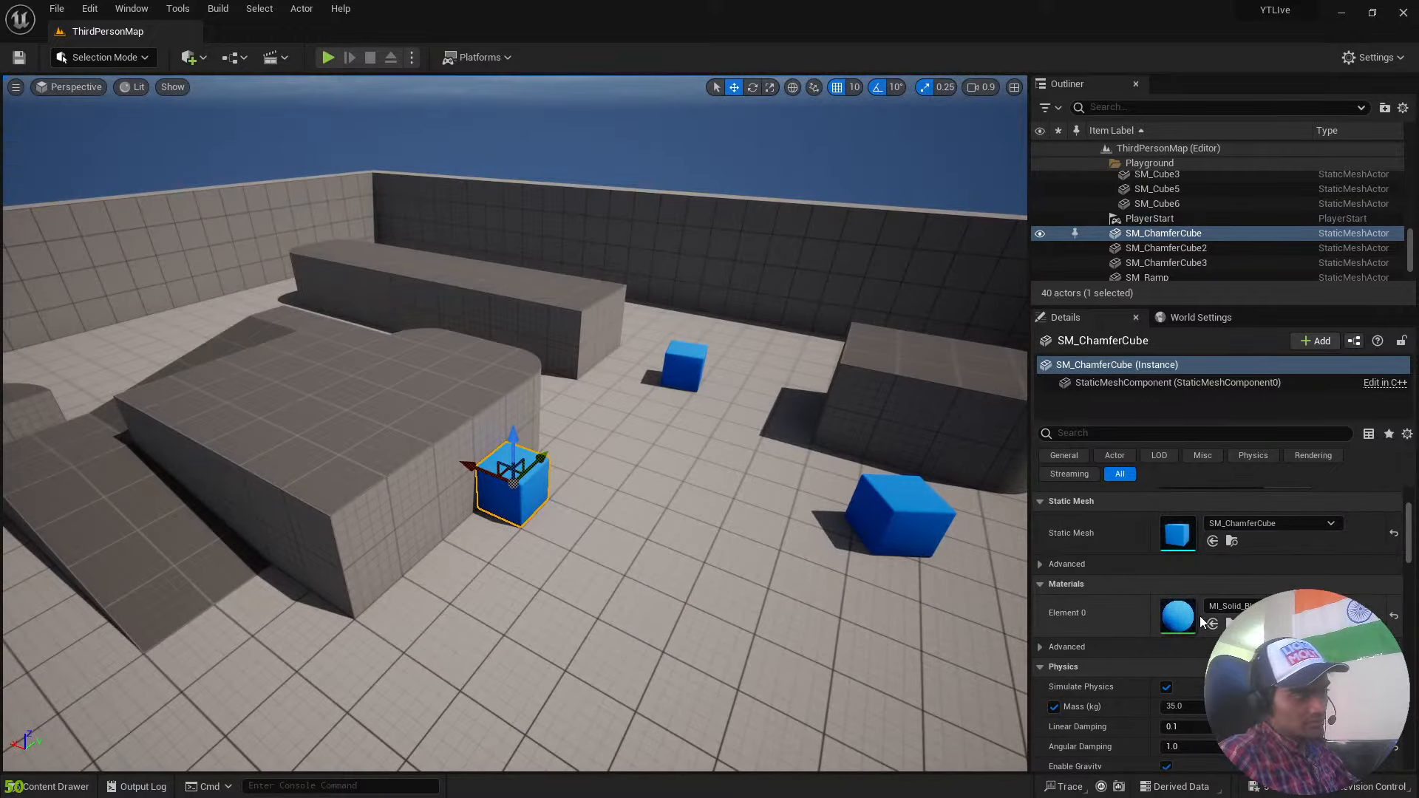
left_click(1271, 524)
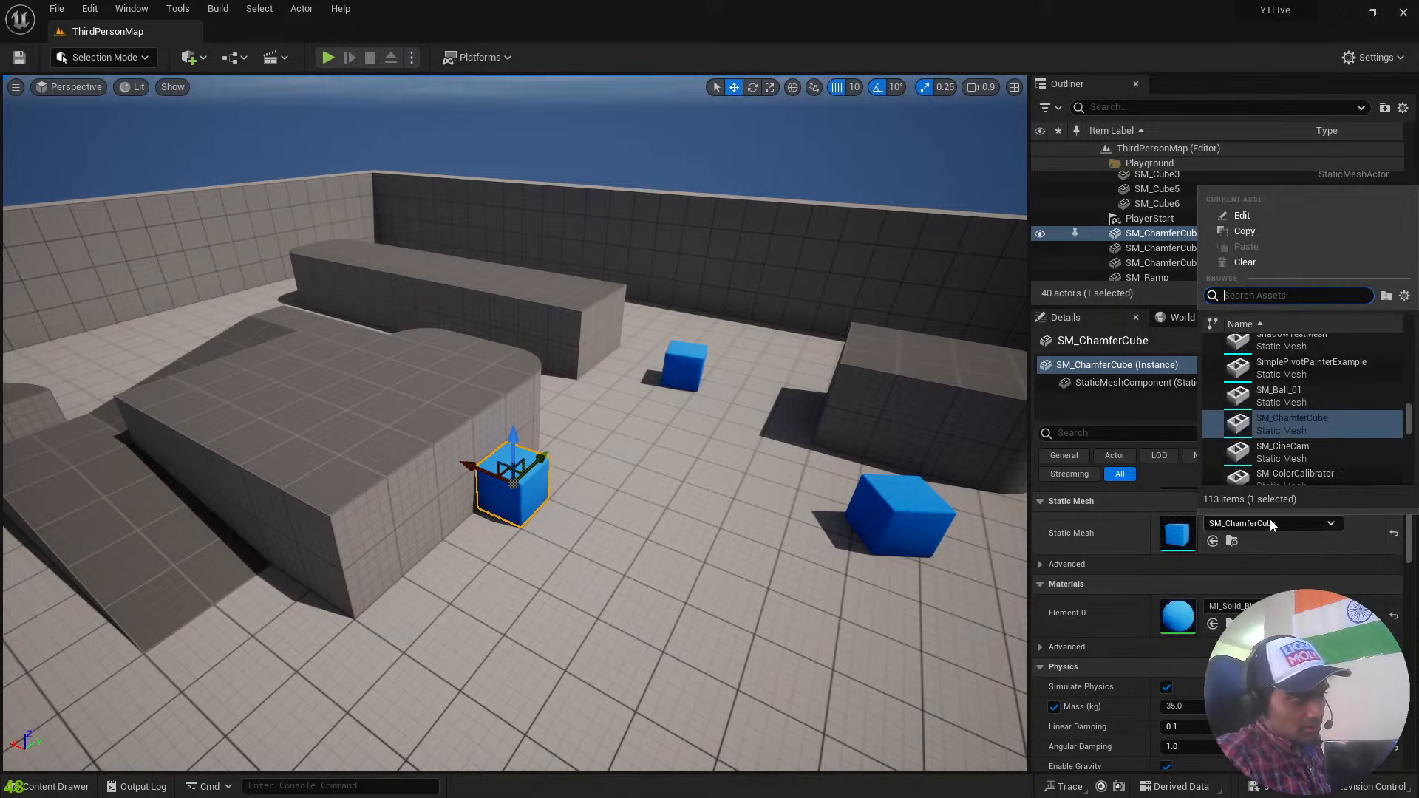
left_click(1289, 396)
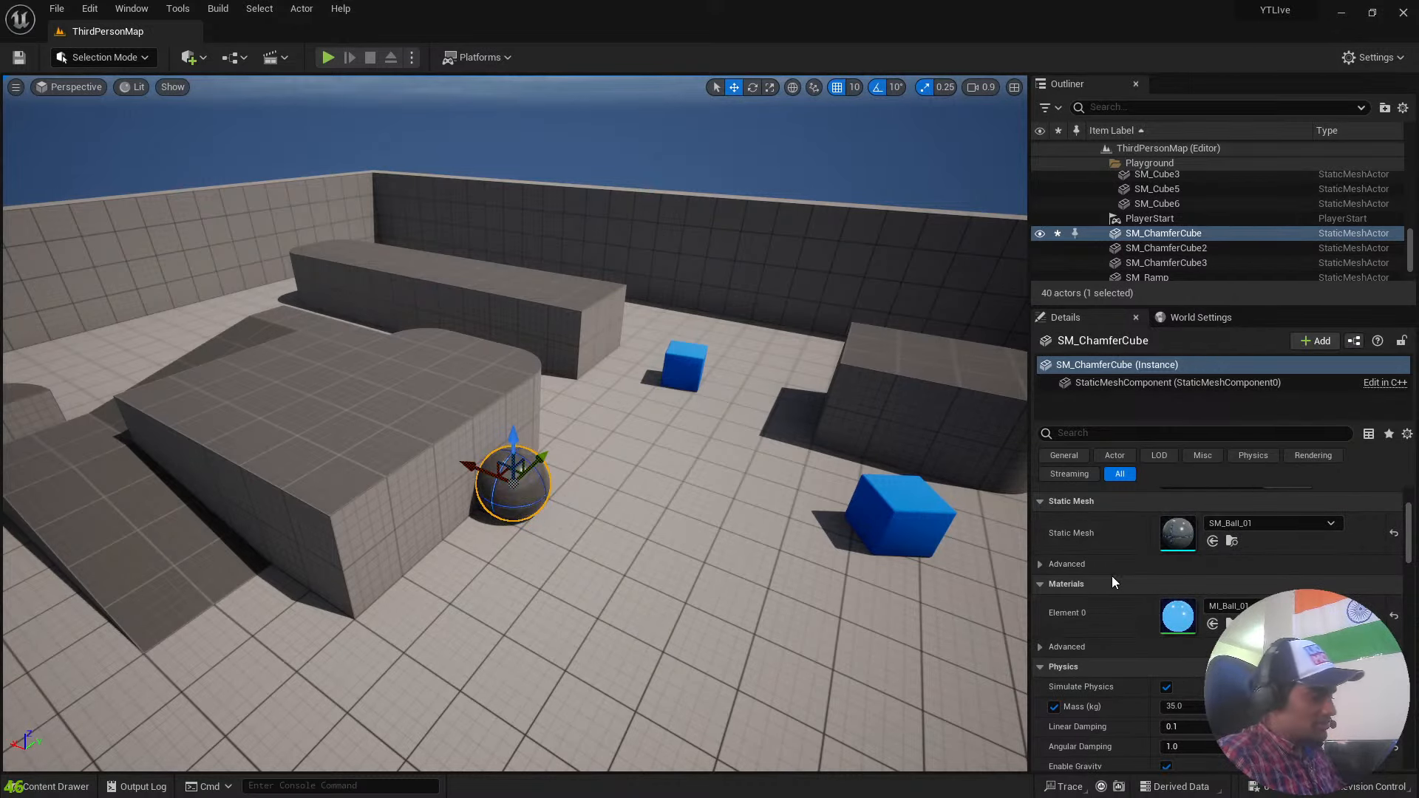
key("ctrl+z")
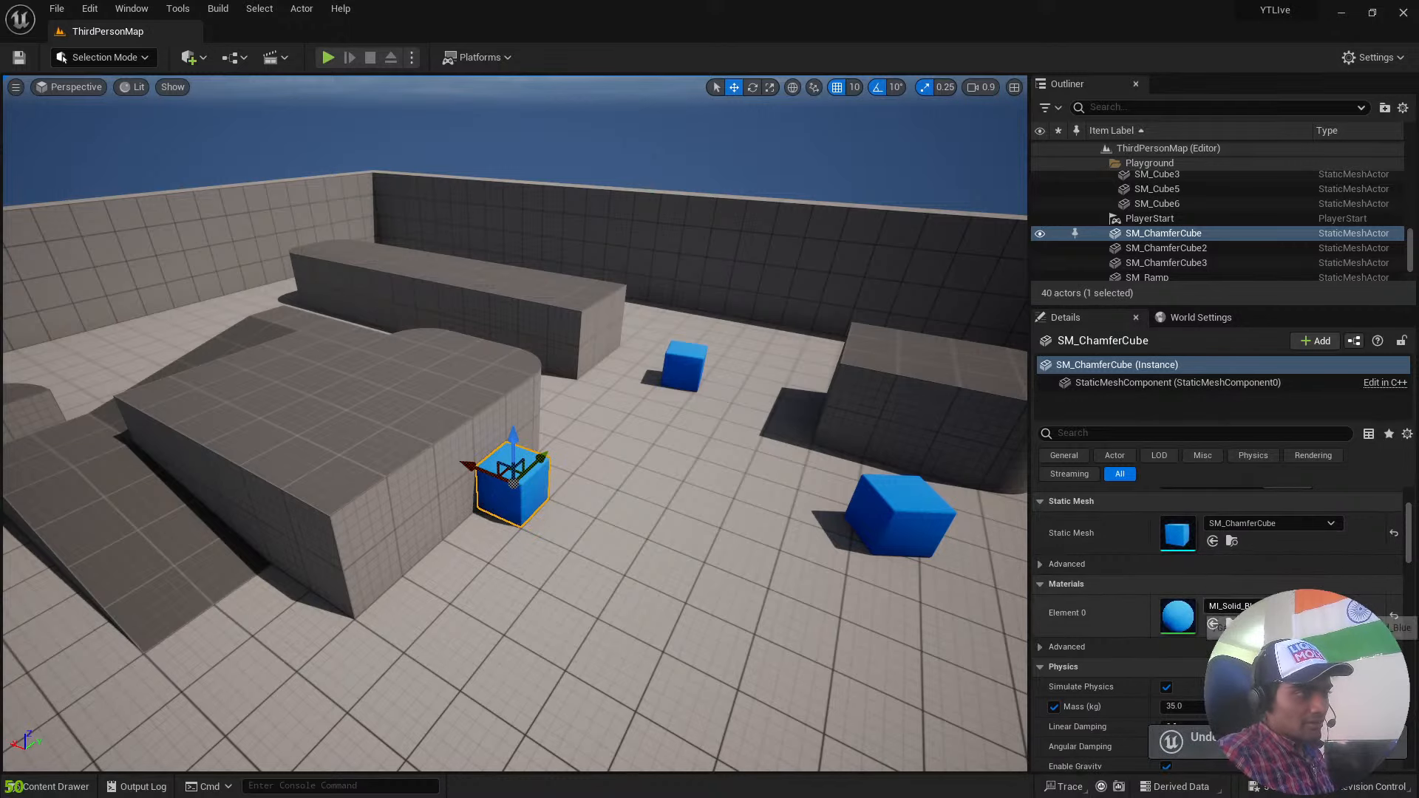
Try the MI_Template_BaseBlue_Metal material on SM_ChamferCube, and undo the material change.
left_click(1257, 606)
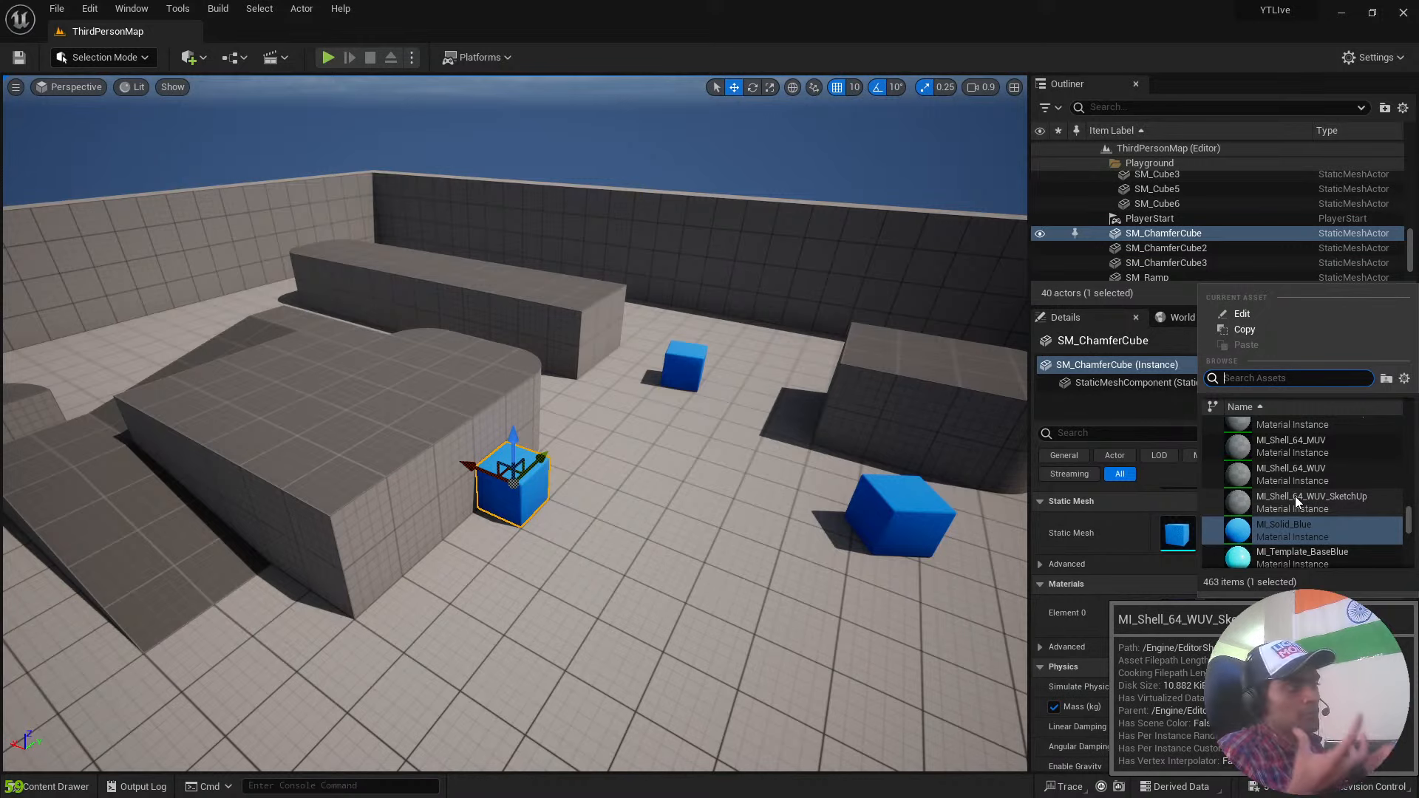
scroll(1295, 495, "down", 2)
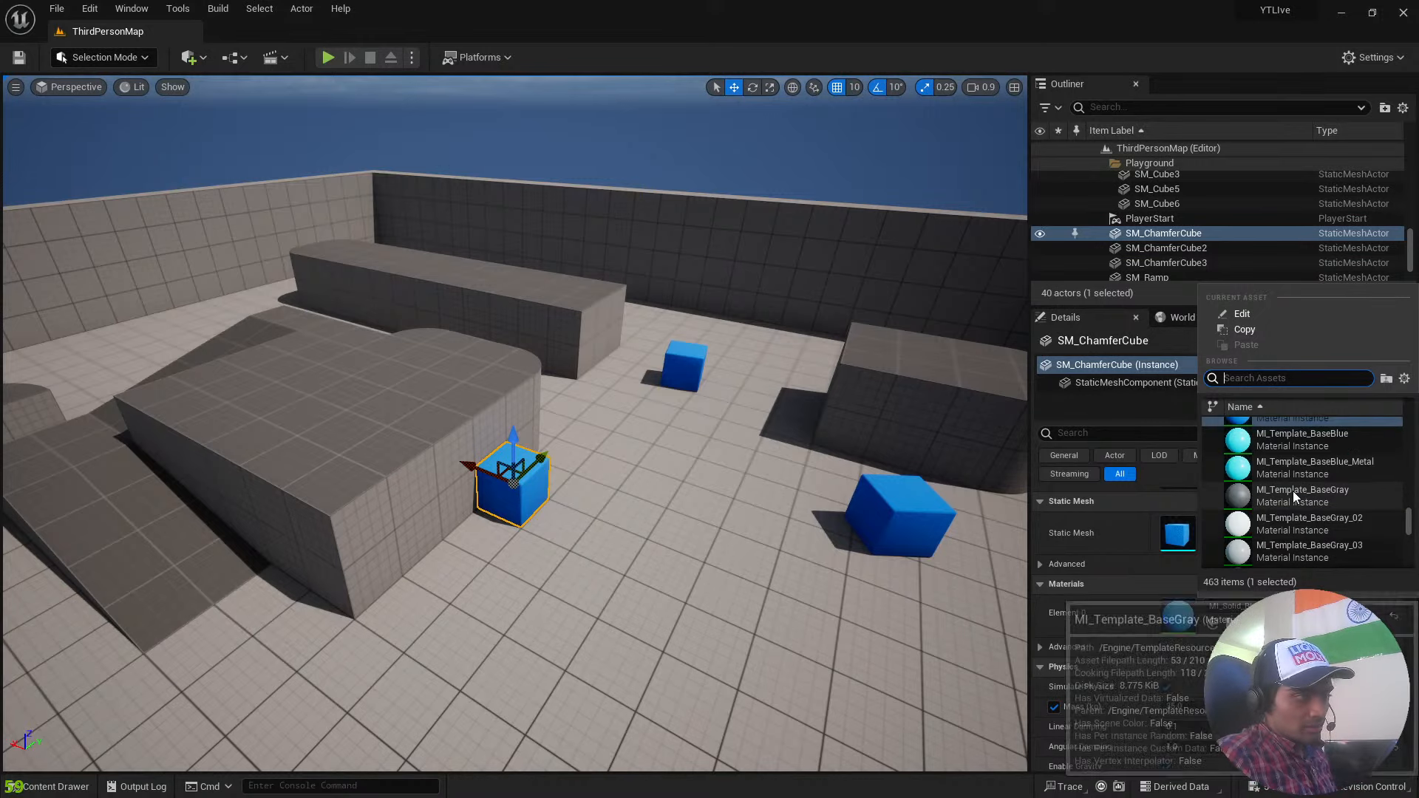
left_click(1266, 464)
key("ctrl+z")
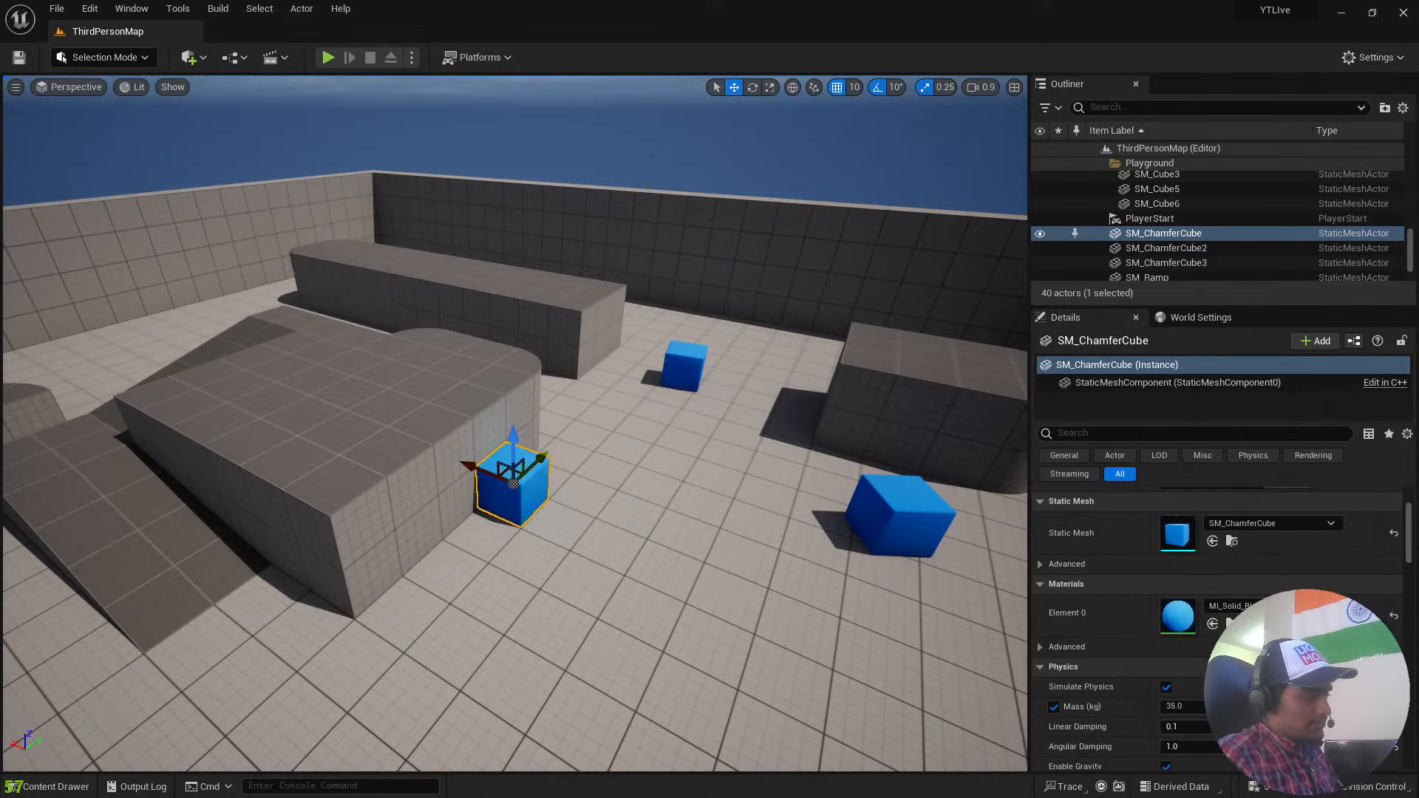
Look through the Materials and Physics settings of SM_ChamferCube, including Simulate Physics, mass, damping and gravity.
scroll(1220, 562, "down", 1)
scroll(1242, 629, "down", 1)
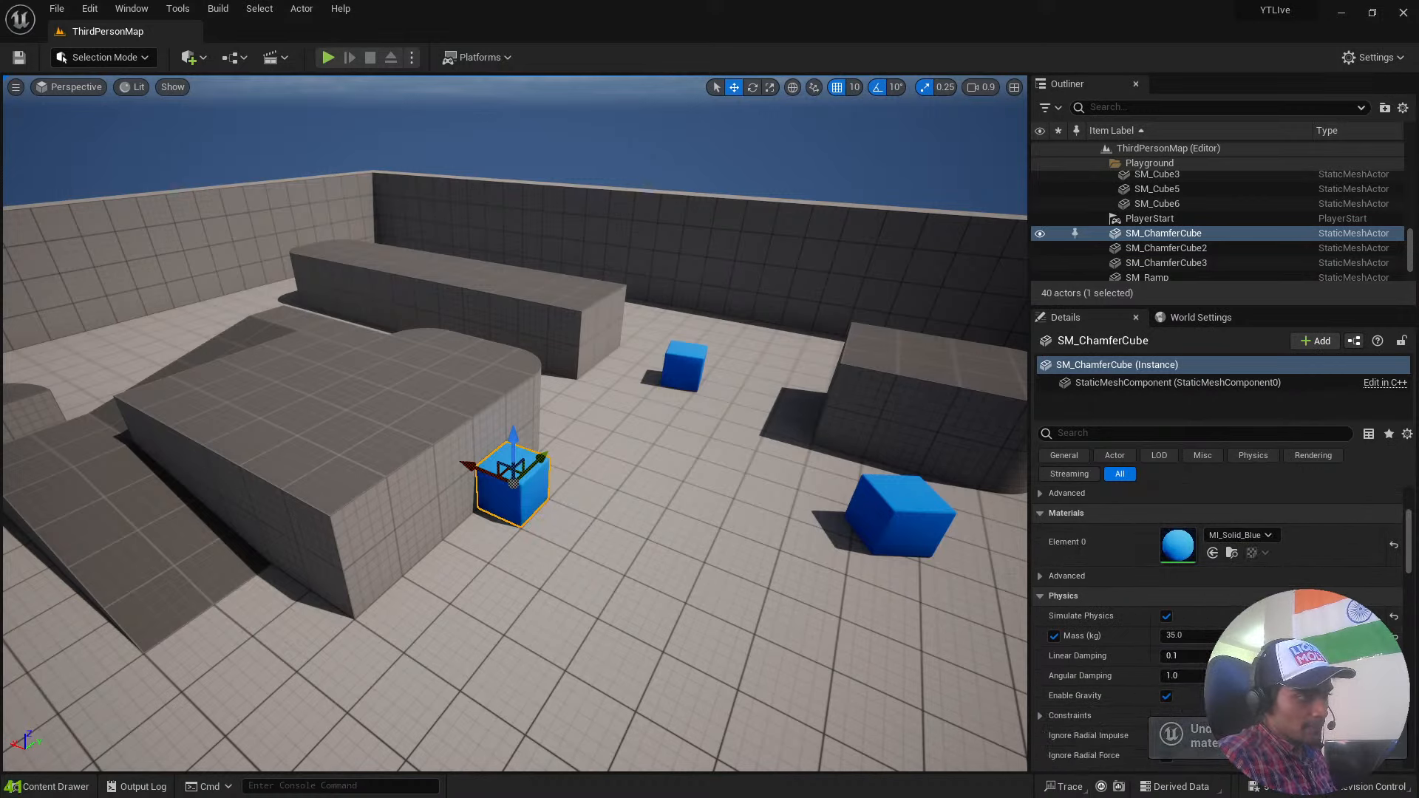
left_click(1038, 577)
left_click(1039, 577)
scroll(1235, 538, "down", 2)
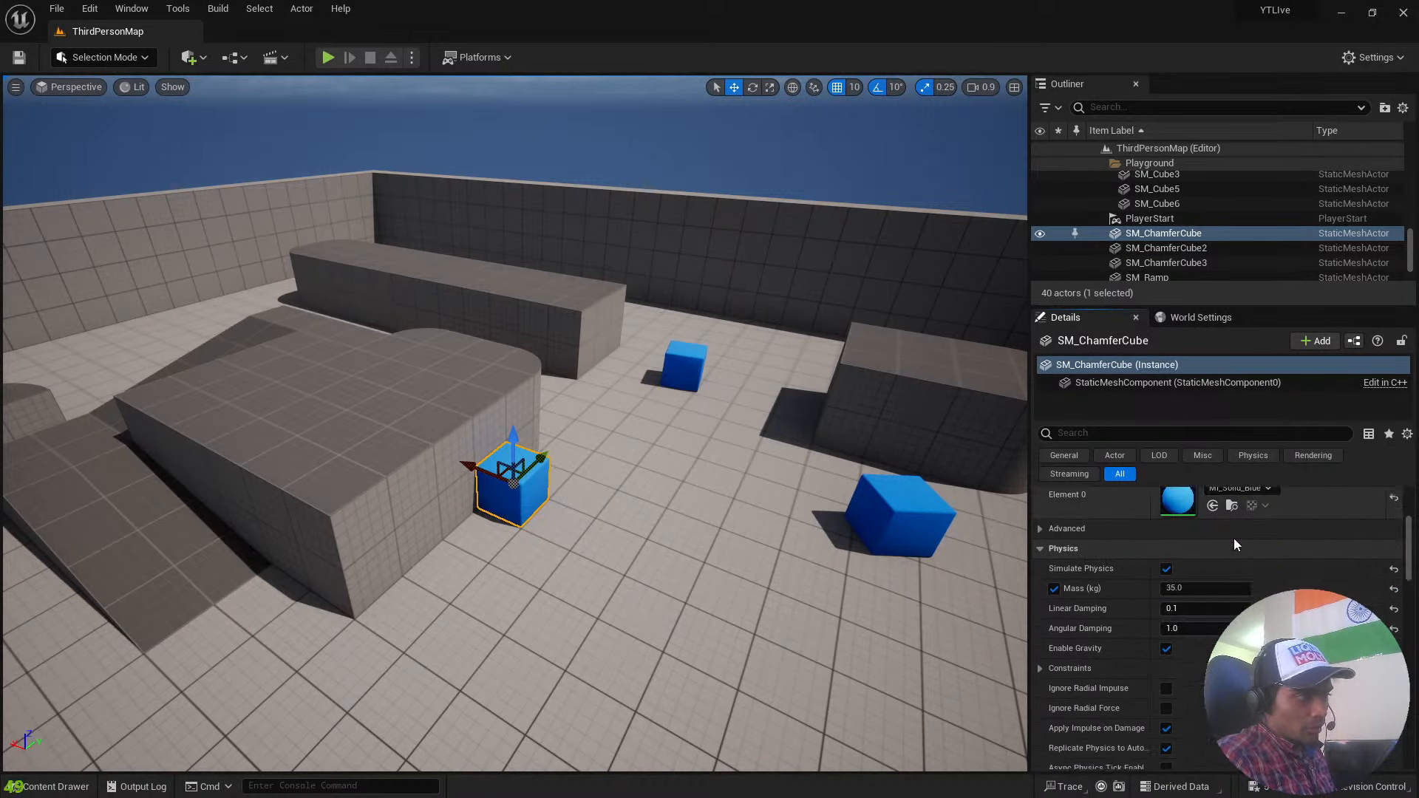
scroll(1242, 556, "up", 1)
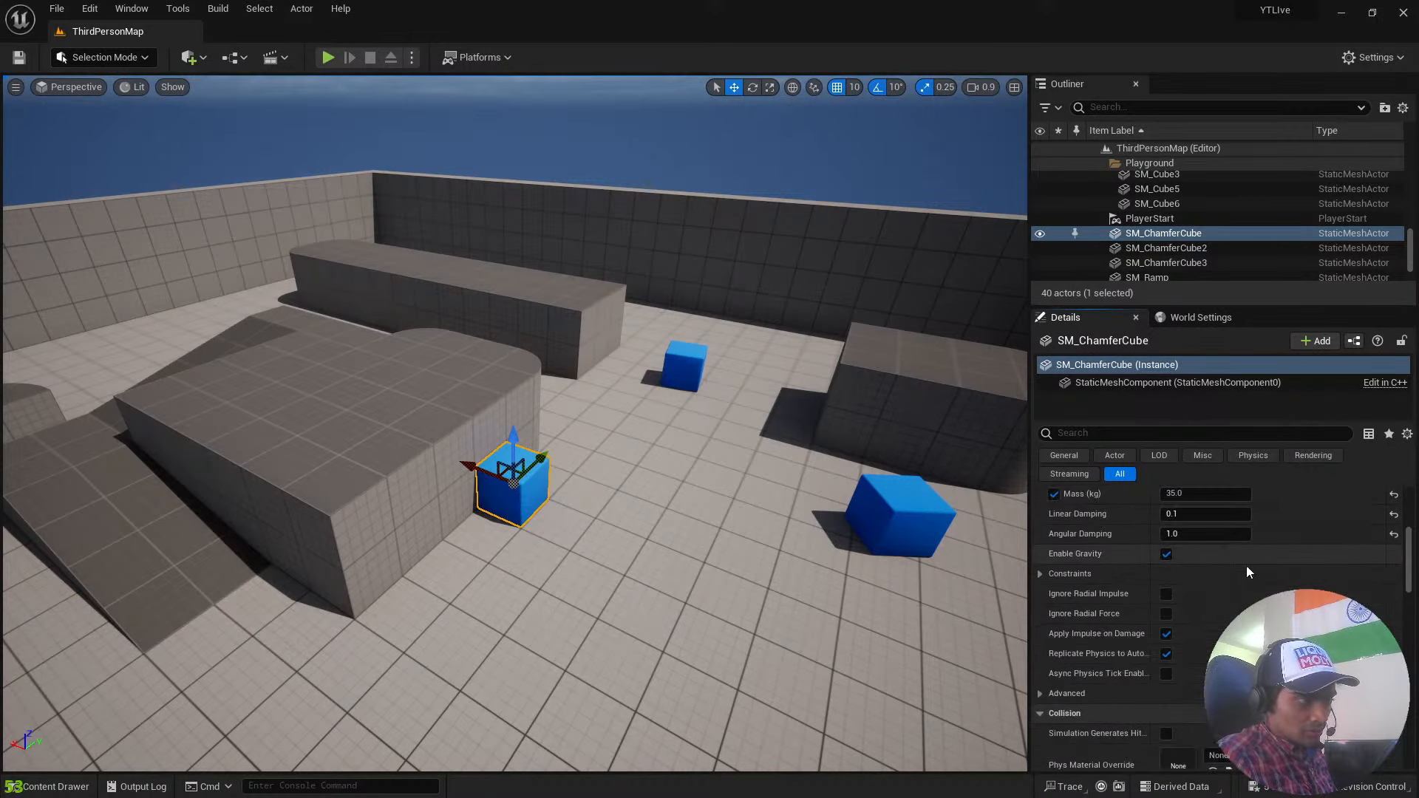
scroll(1261, 582, "up", 1)
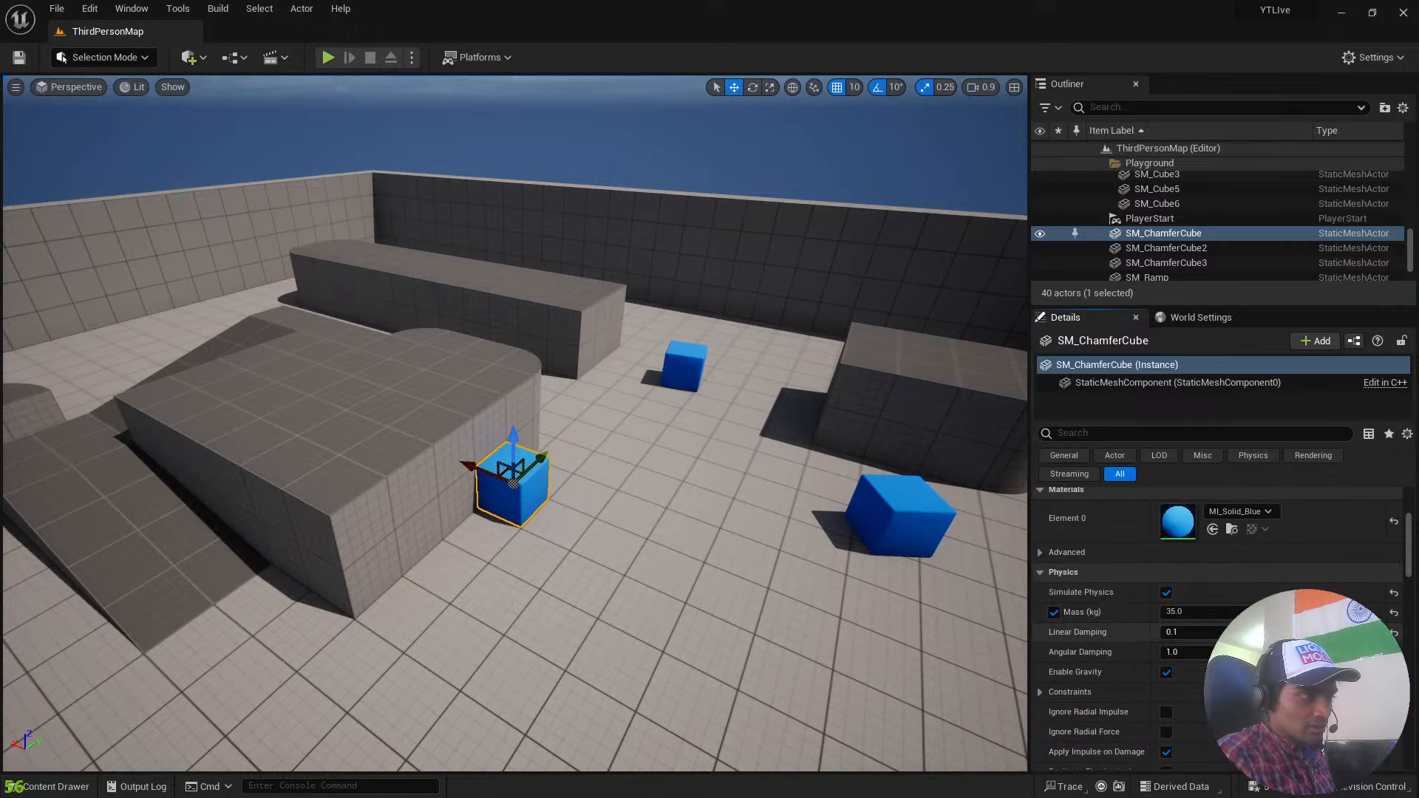
left_click(1167, 593)
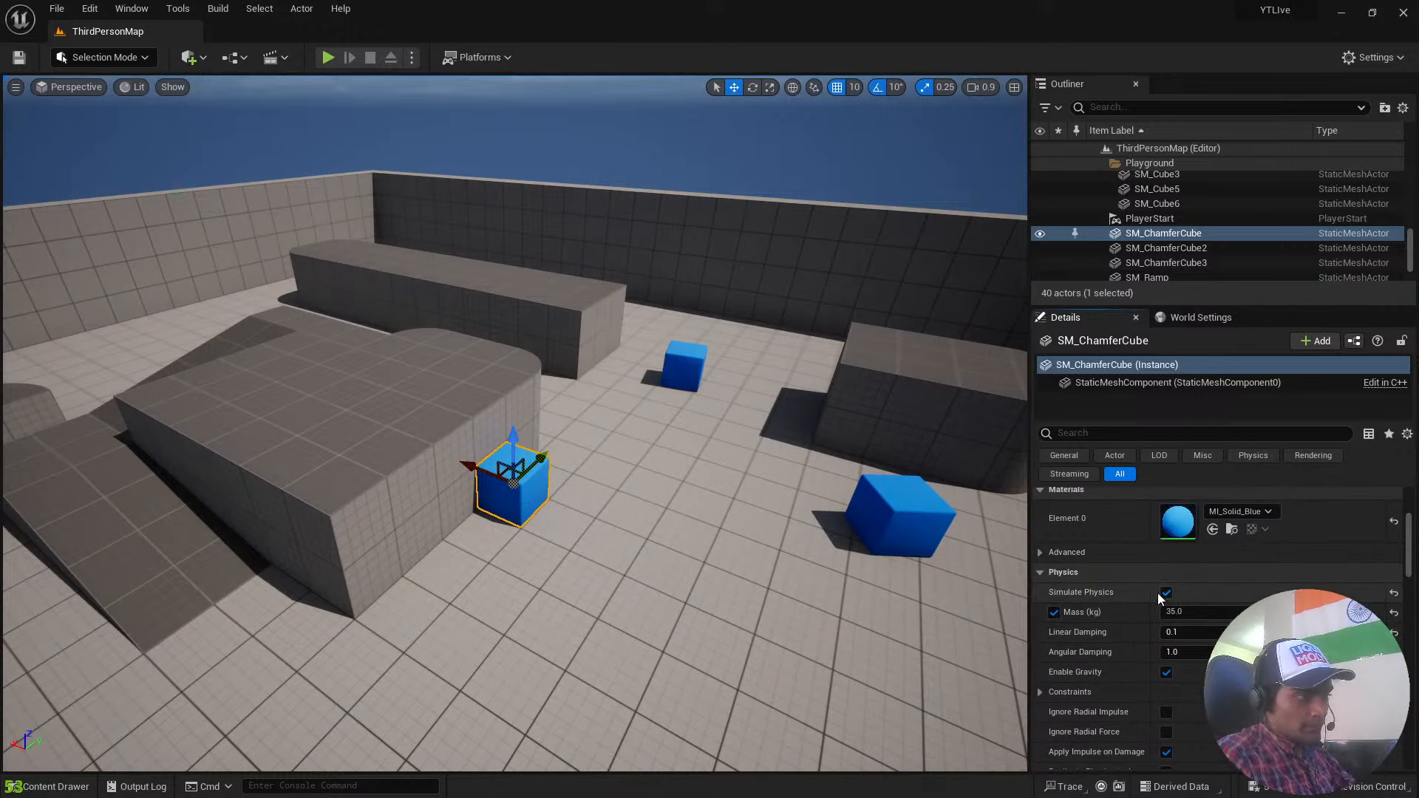
Play the level, run the character into the blue cubes to test their physics, and stop the session.
left_click(328, 57)
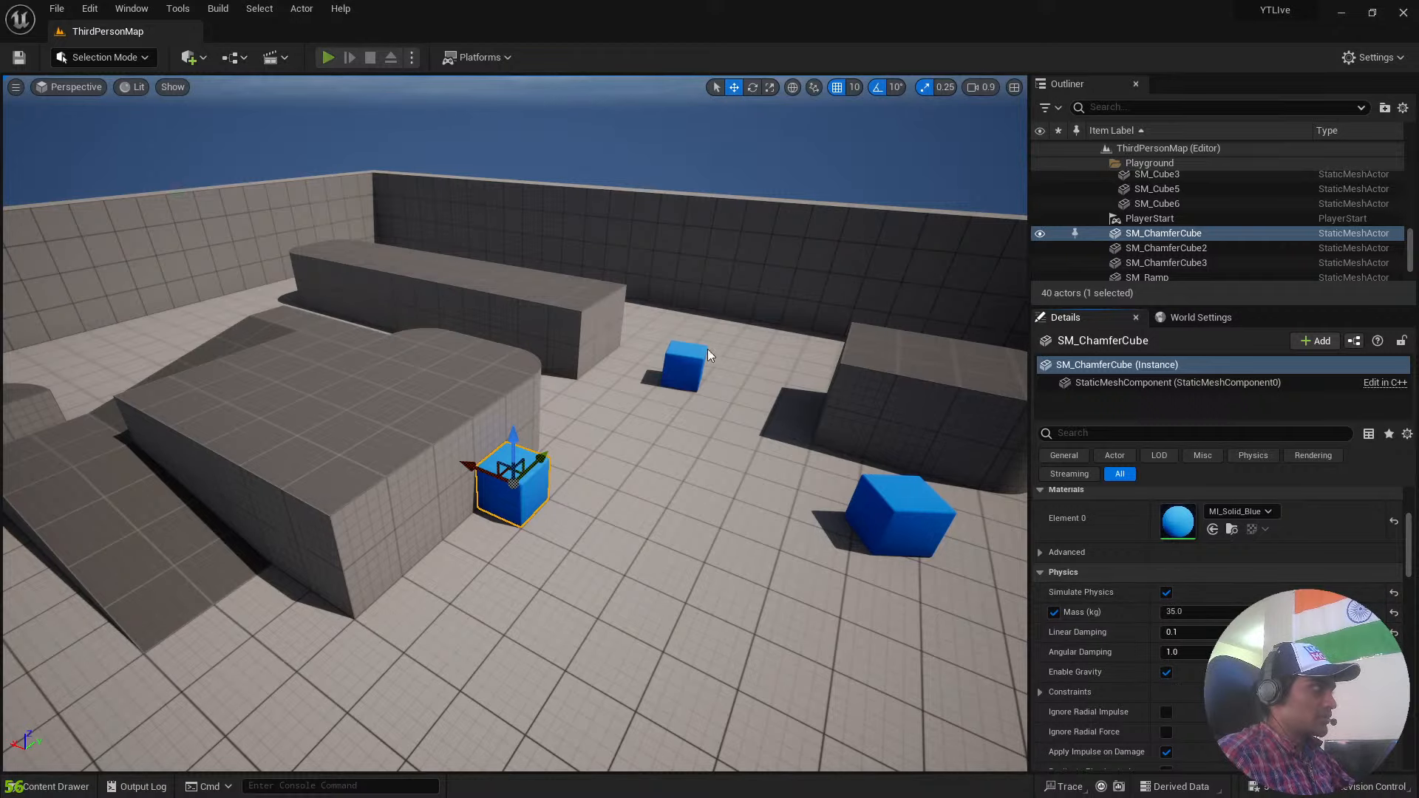
key("w")
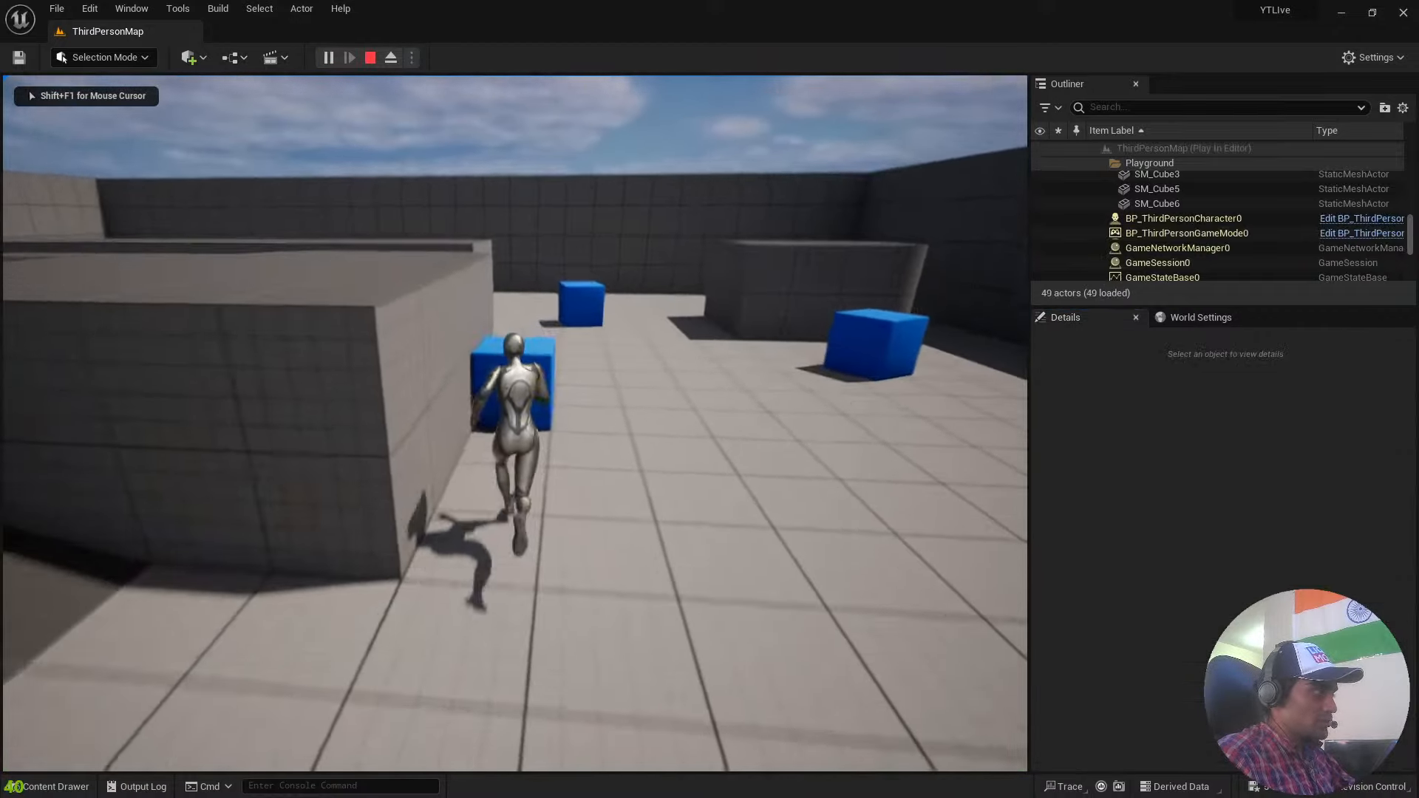
key("w")
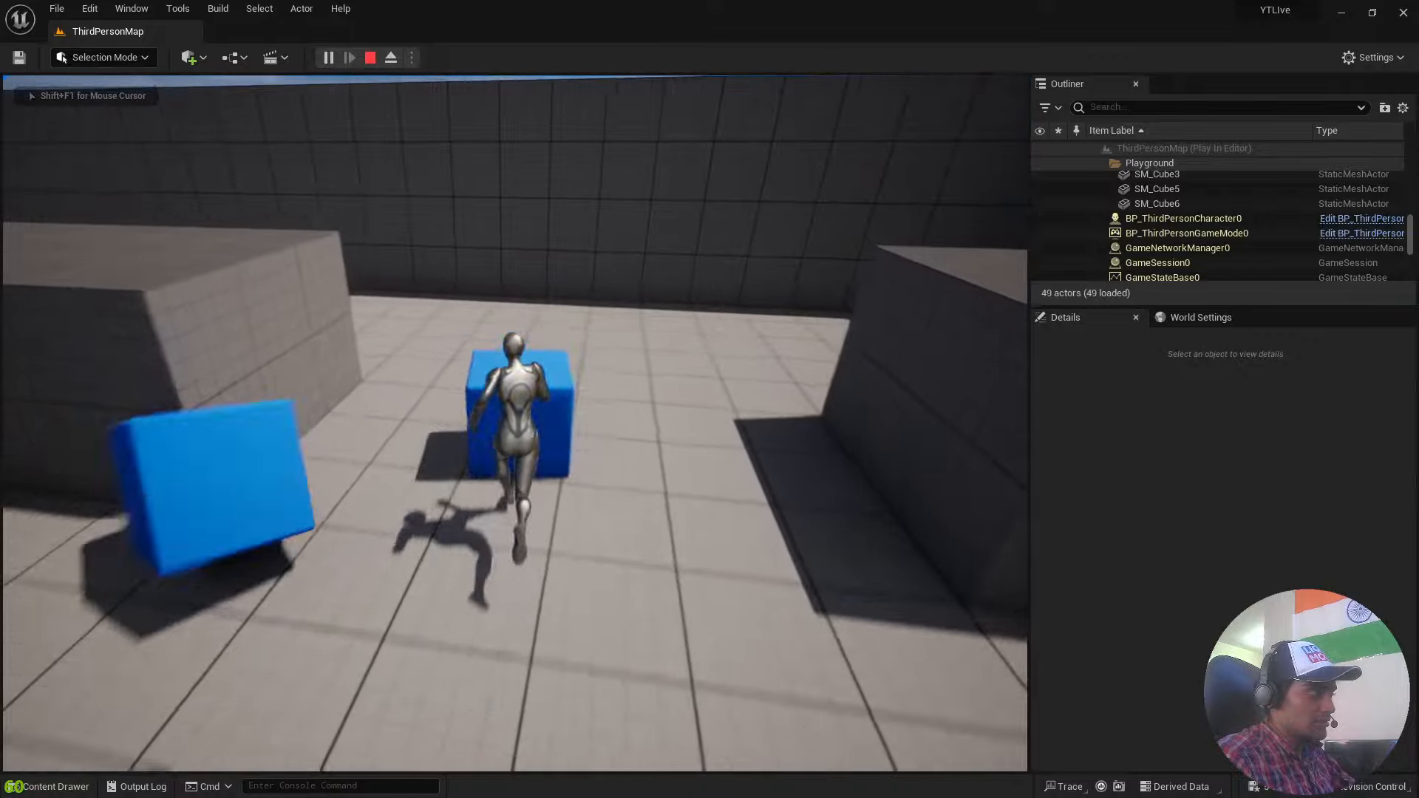
key("w")
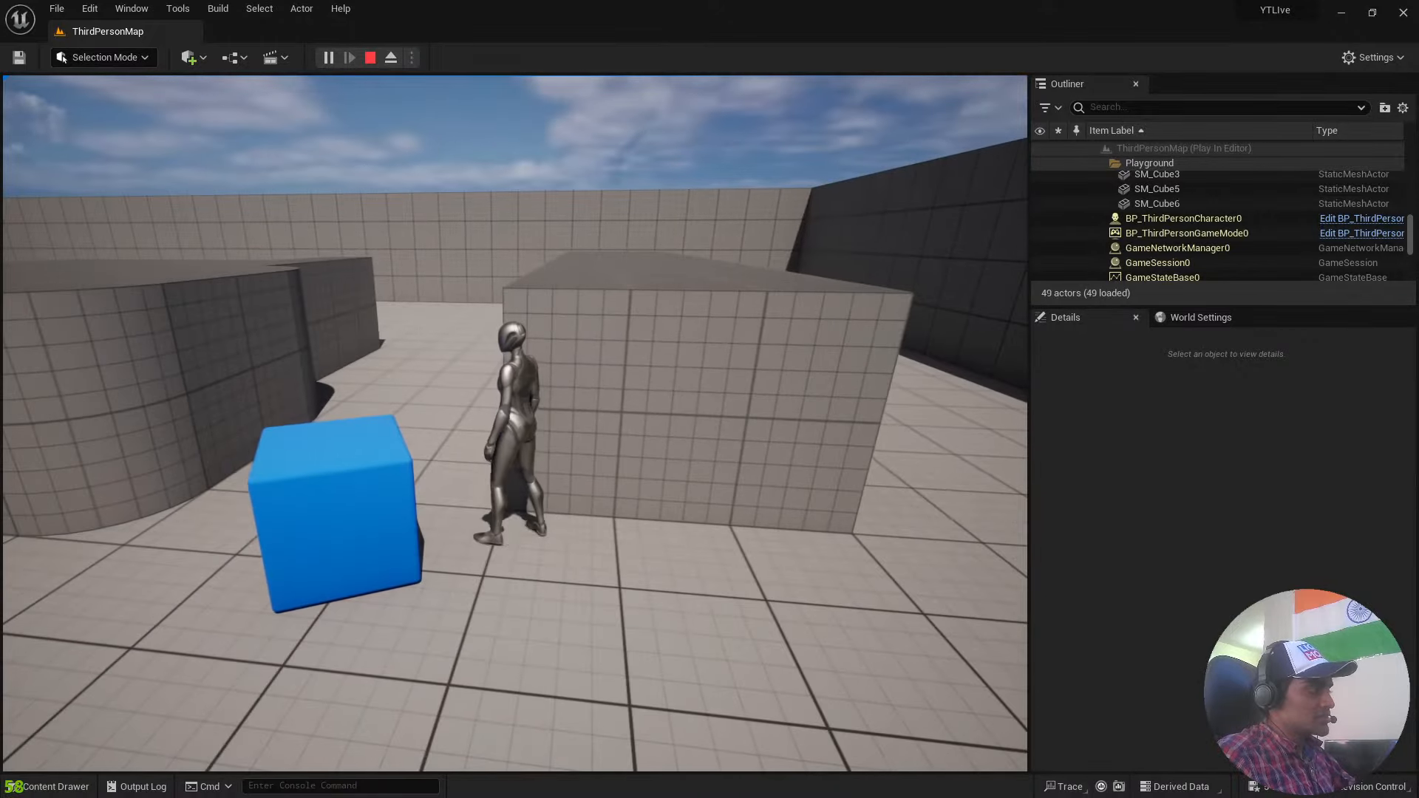
key("Escape")
Select the large block SM_Cube8 and check its Physics settings.
left_click(725, 451)
scroll(1147, 580, "down", 4)
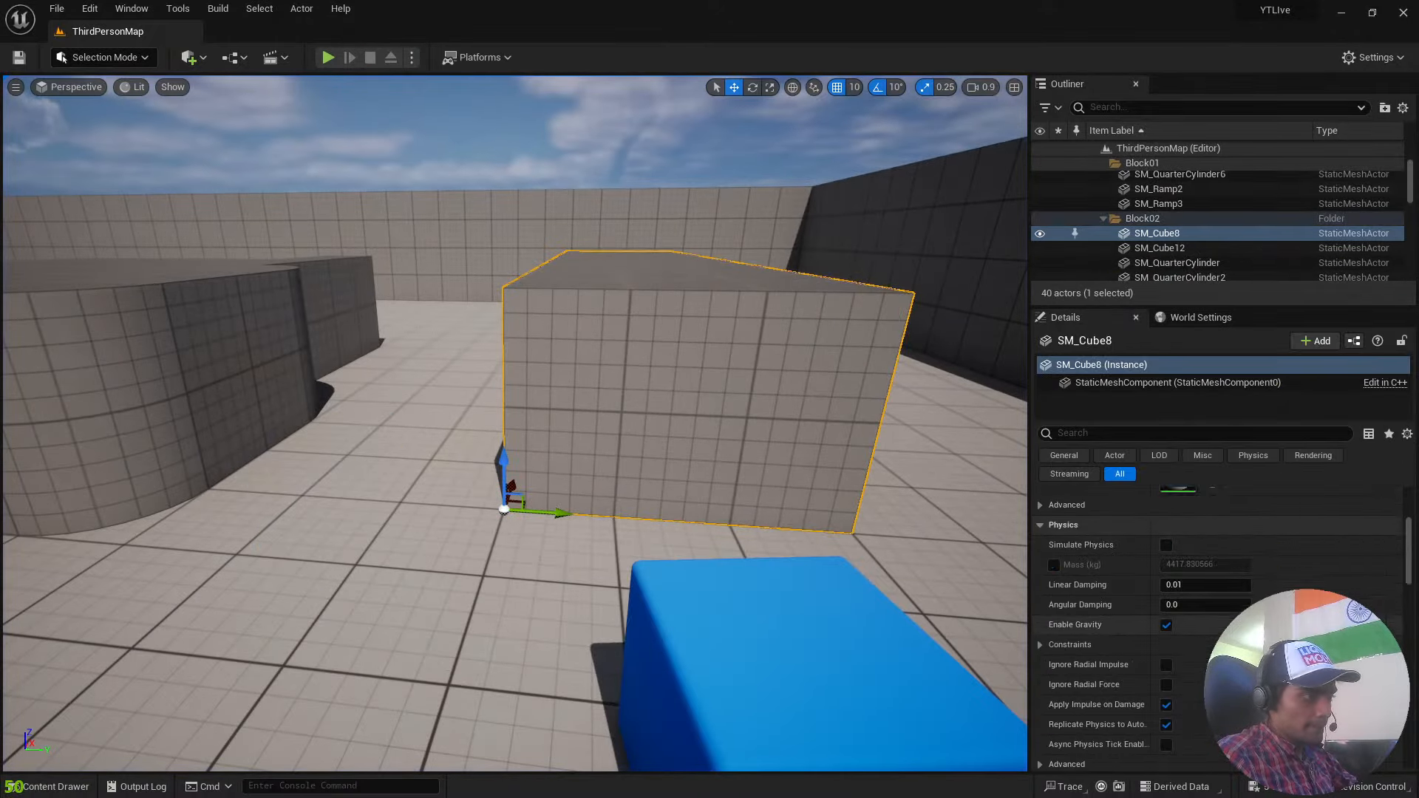
scroll(1168, 581, "up", 2)
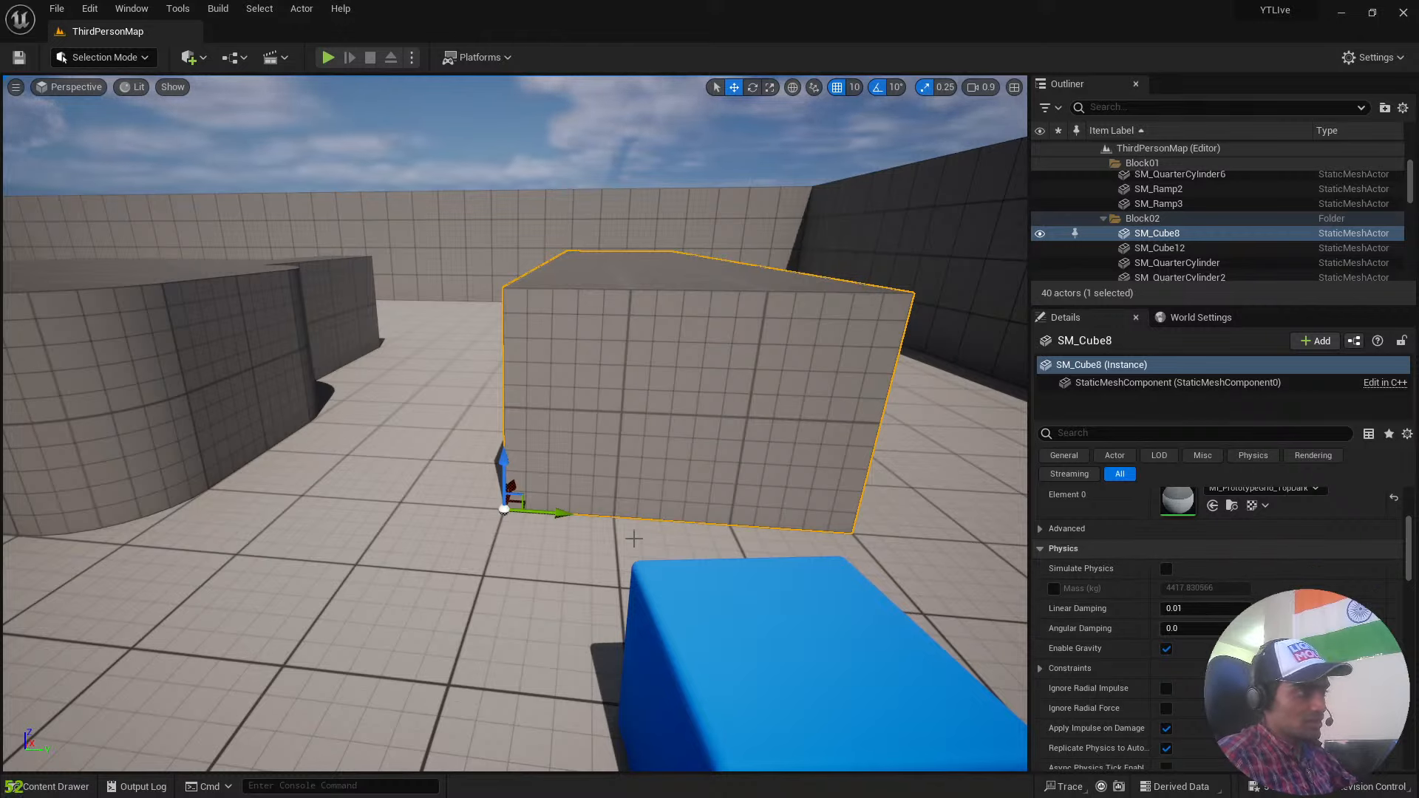
Move SM_QuarterCylinder14 and SM_QuarterCylinder11 against the other two quarter pieces so they form one complete round platform.
right_click_drag(640, 540, 525, 554)
key("s")
key("a")
right_click_drag(463, 414, 522, 481)
key("w")
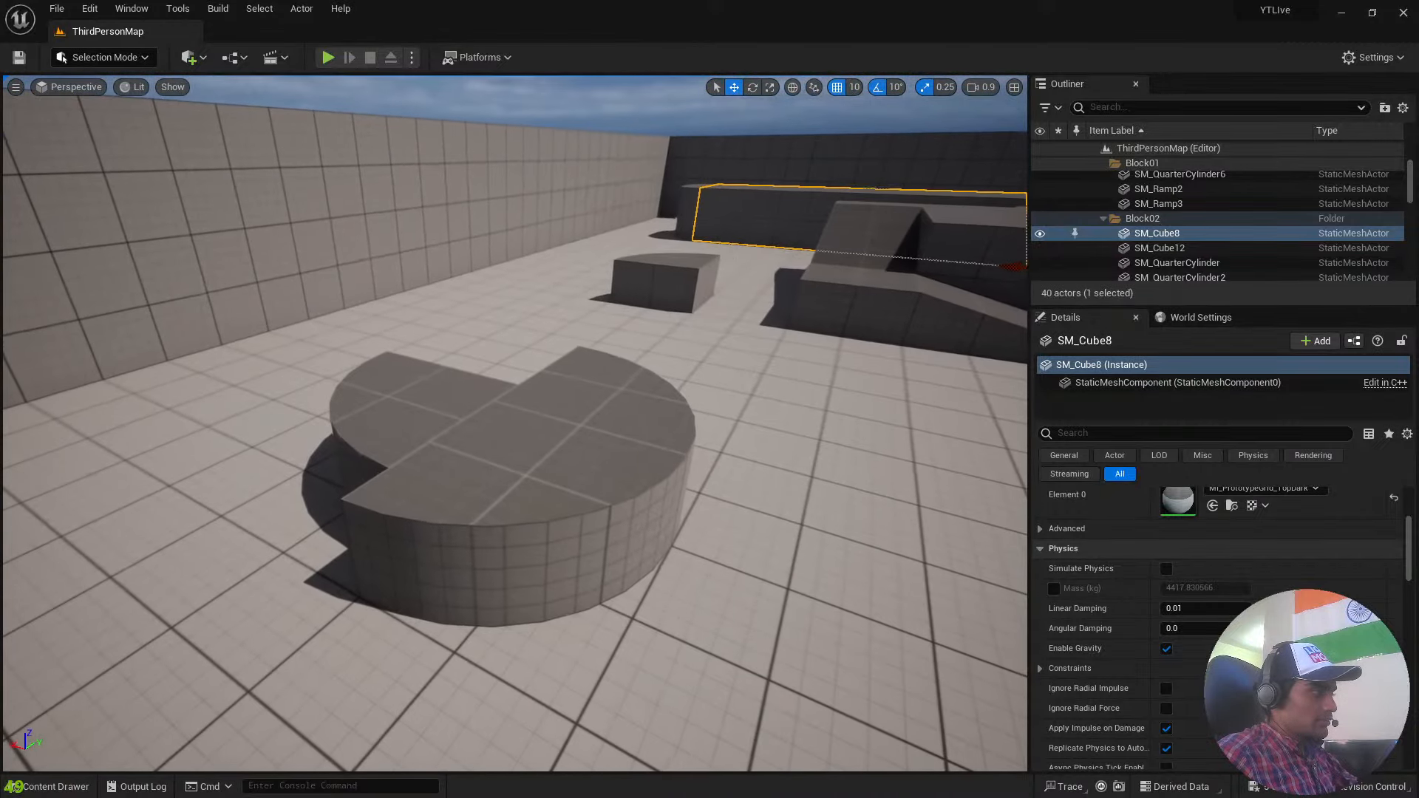
left_click(463, 414)
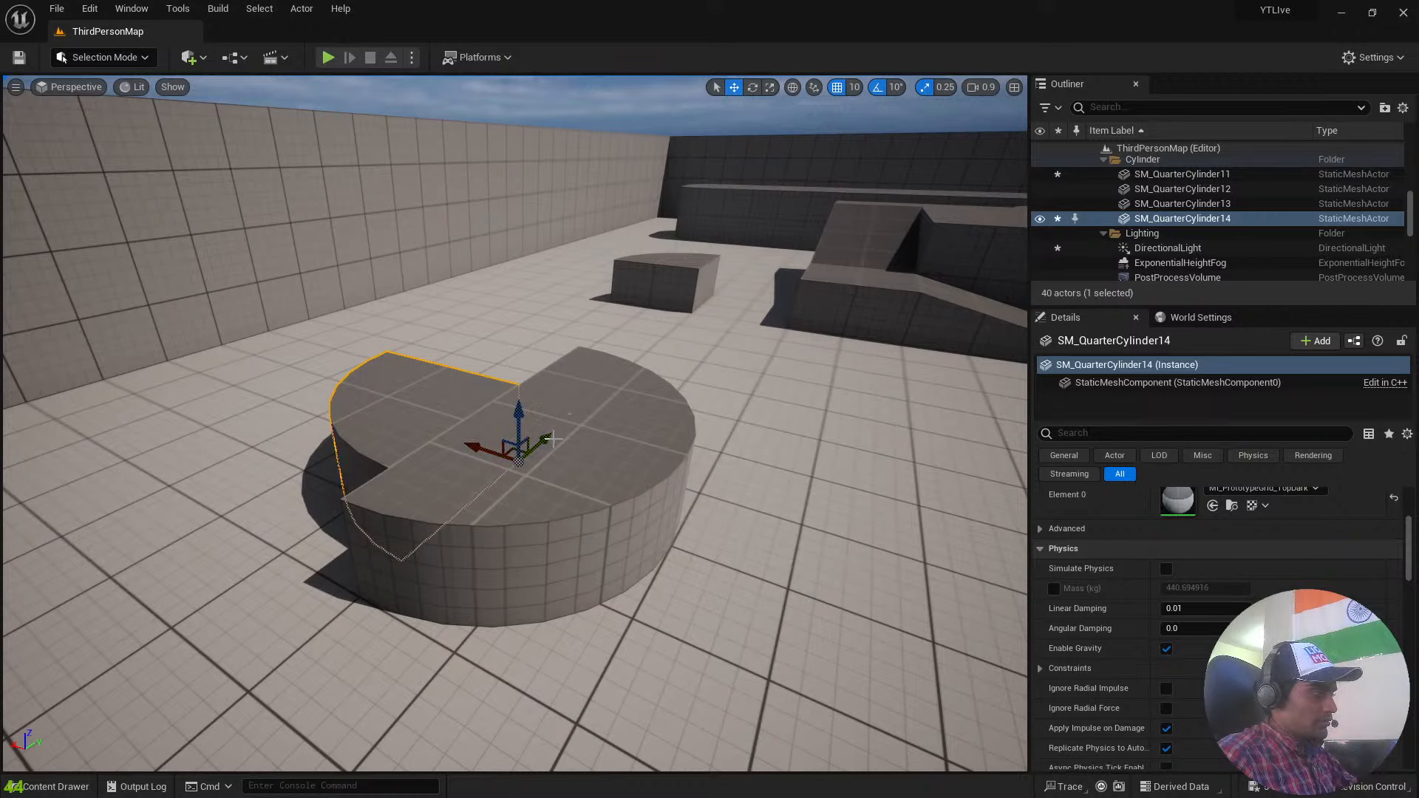
left_click_drag(553, 439, 520, 479)
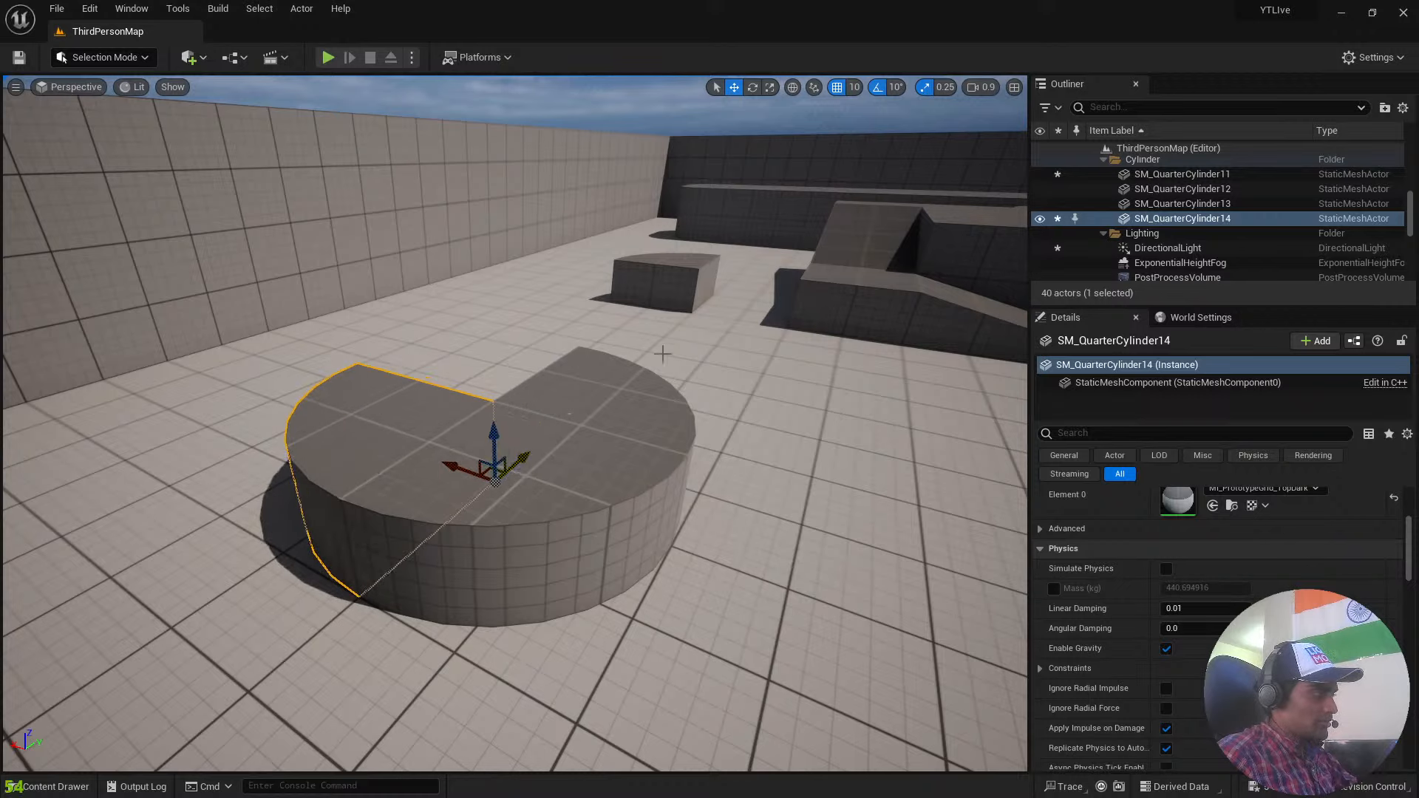
left_click(657, 263)
left_click_drag(700, 303, 530, 467)
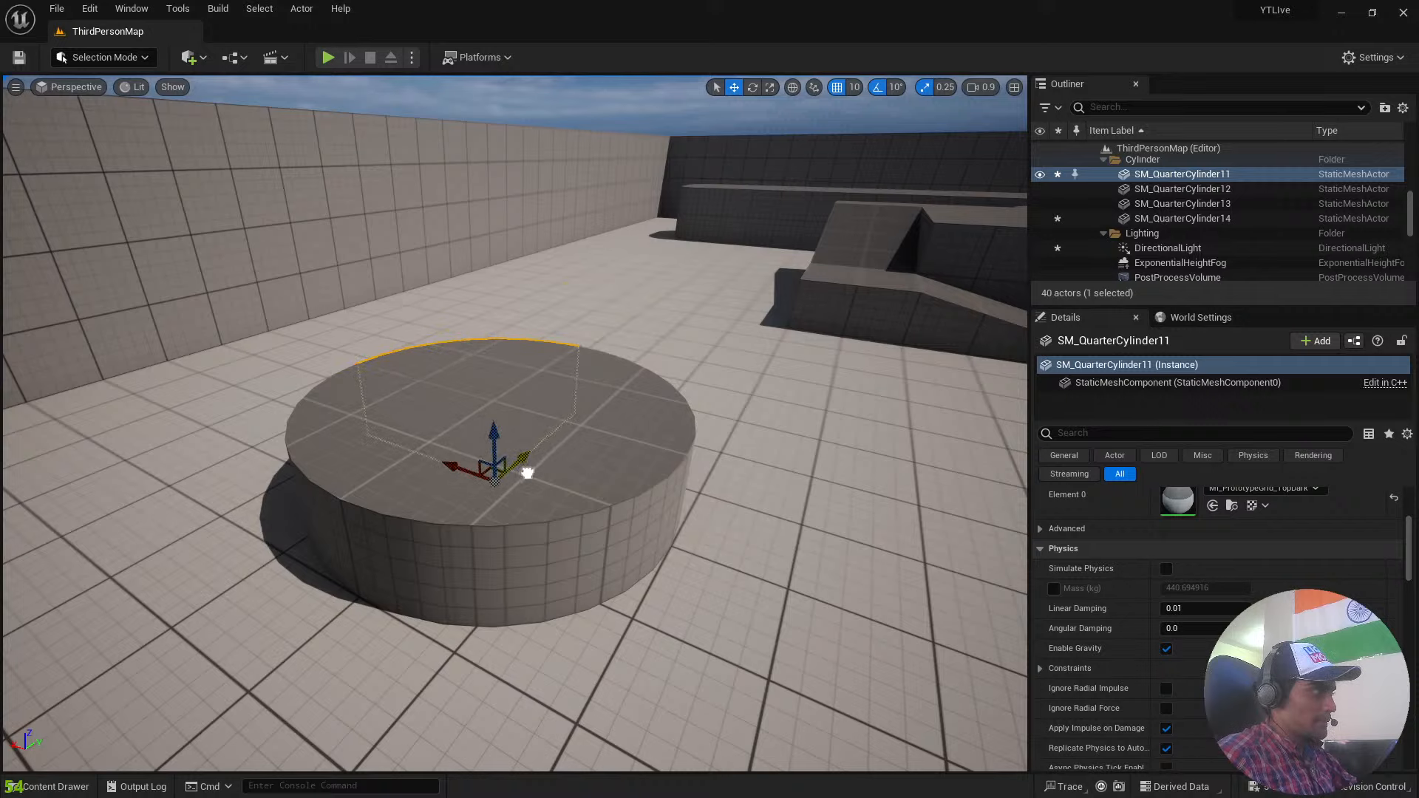
Set the Collision Presets of SM_QuarterCylinder11 to NoCollision.
key("w")
right_click_drag(521, 473, 636, 414)
scroll(1178, 579, "down", 3)
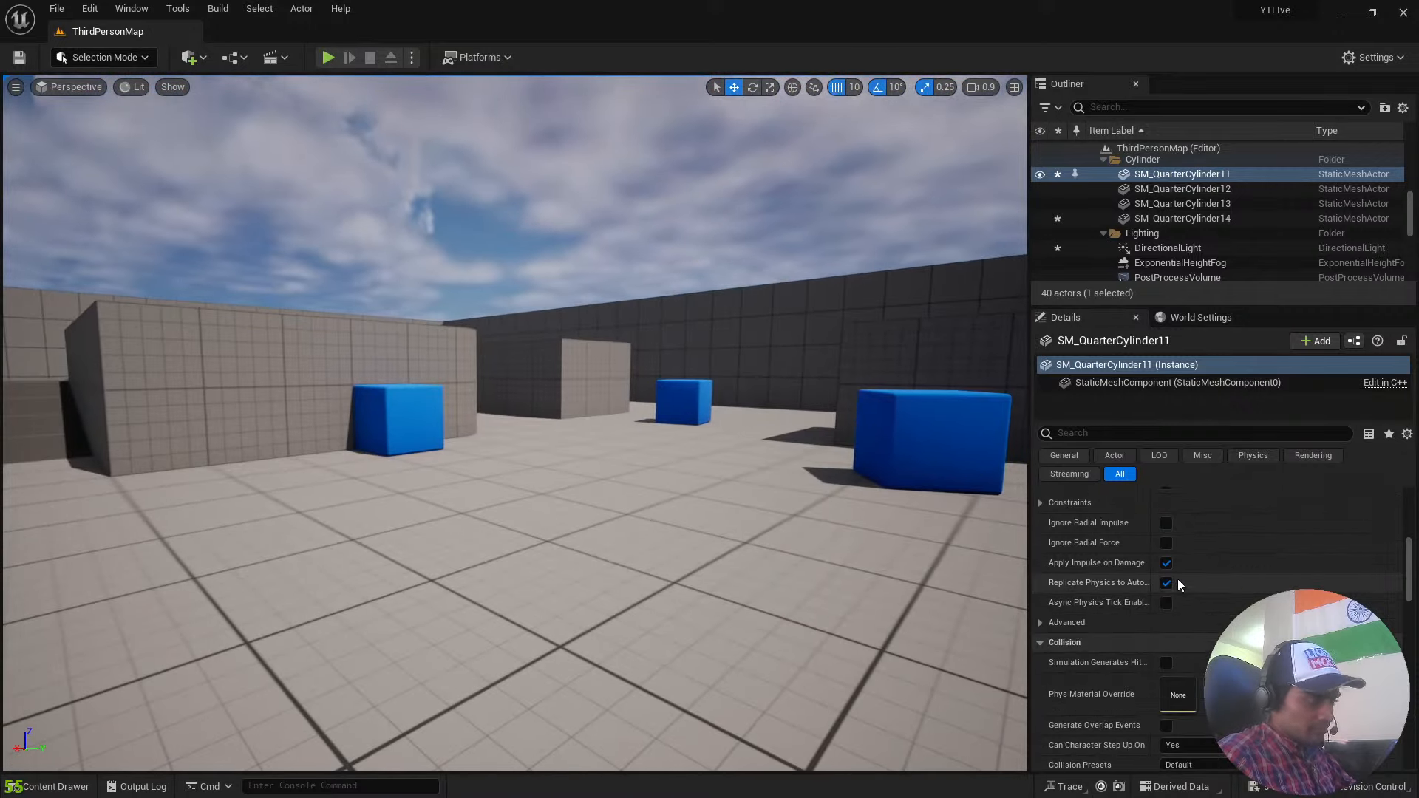
scroll(1199, 592, "down", 3)
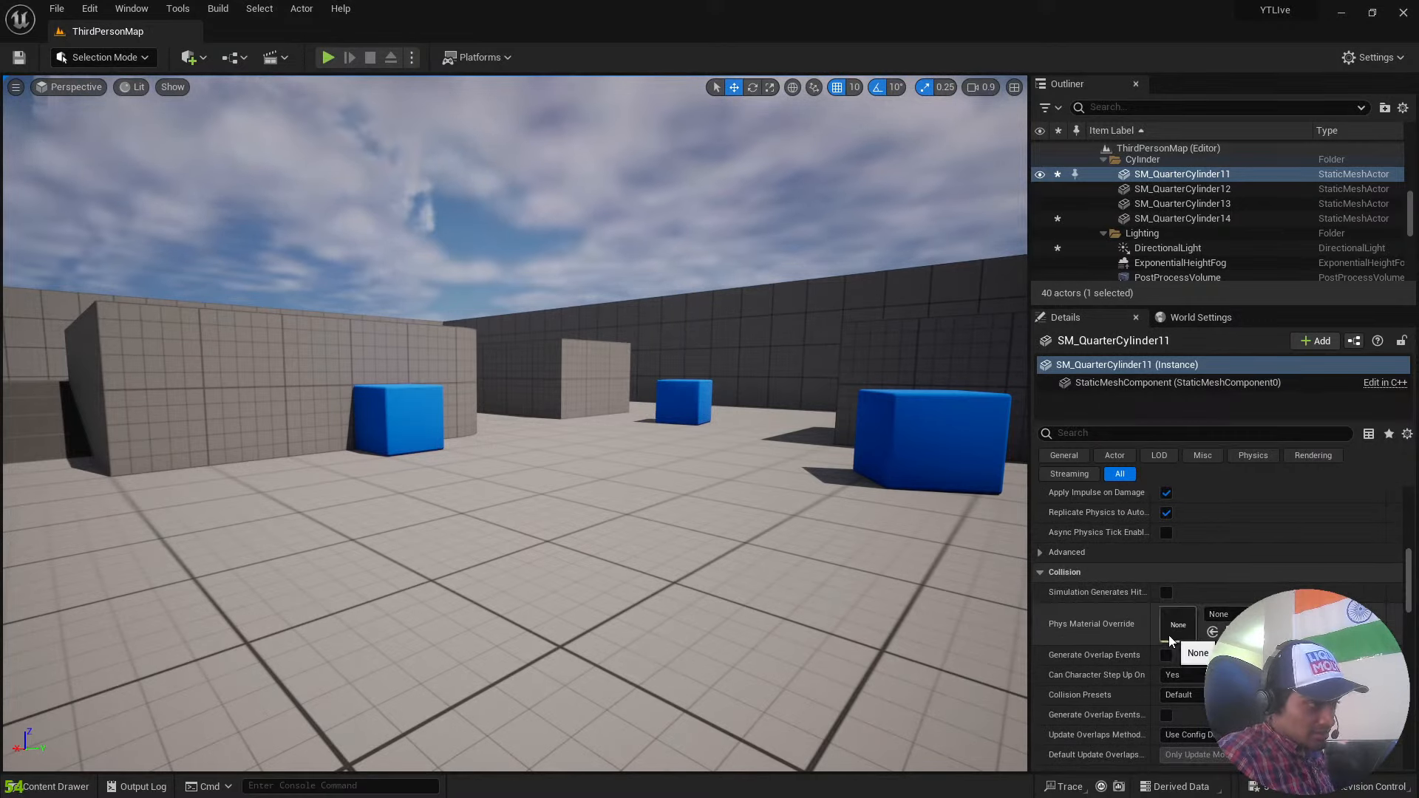
scroll(1168, 636, "up", 2)
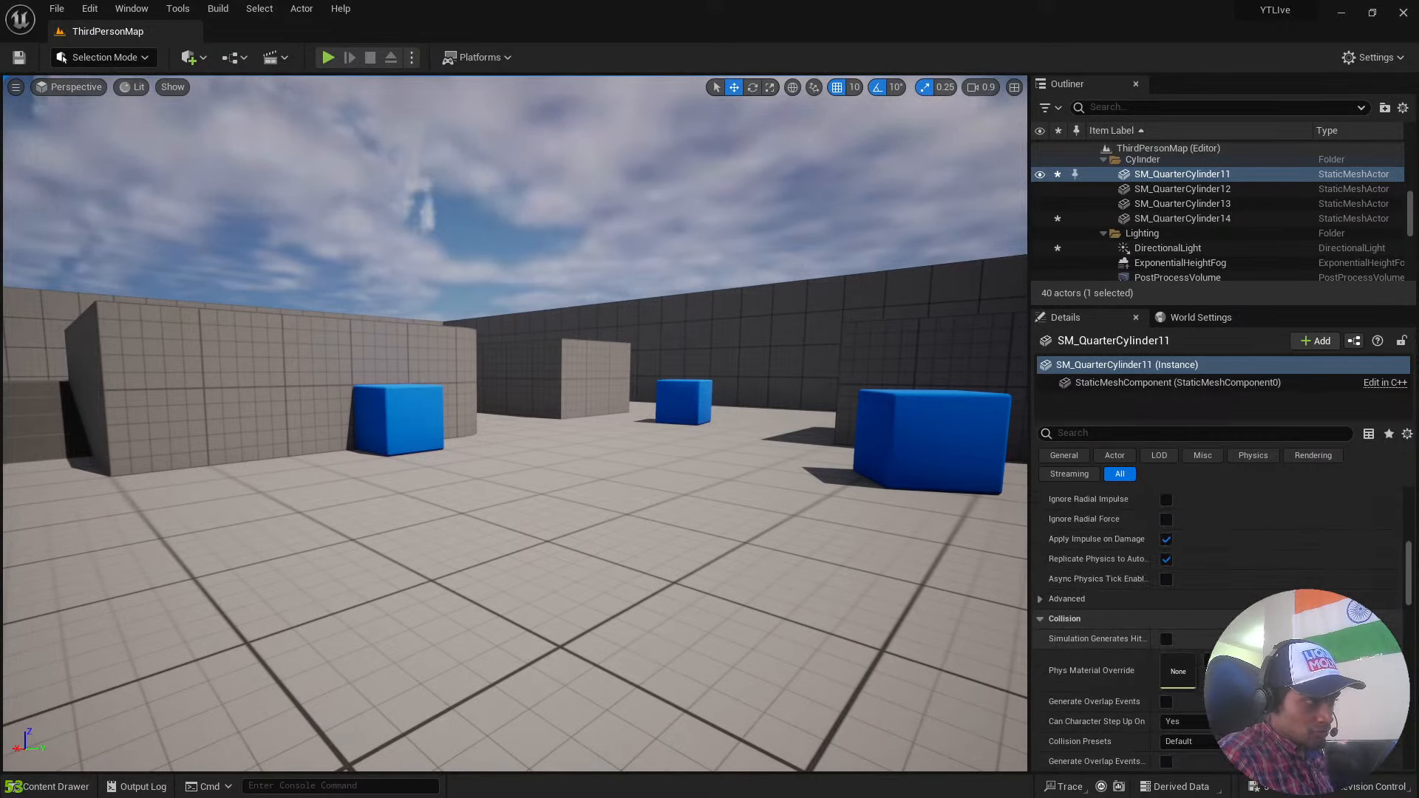
scroll(1168, 636, "up", 5)
scroll(1176, 543, "down", 10)
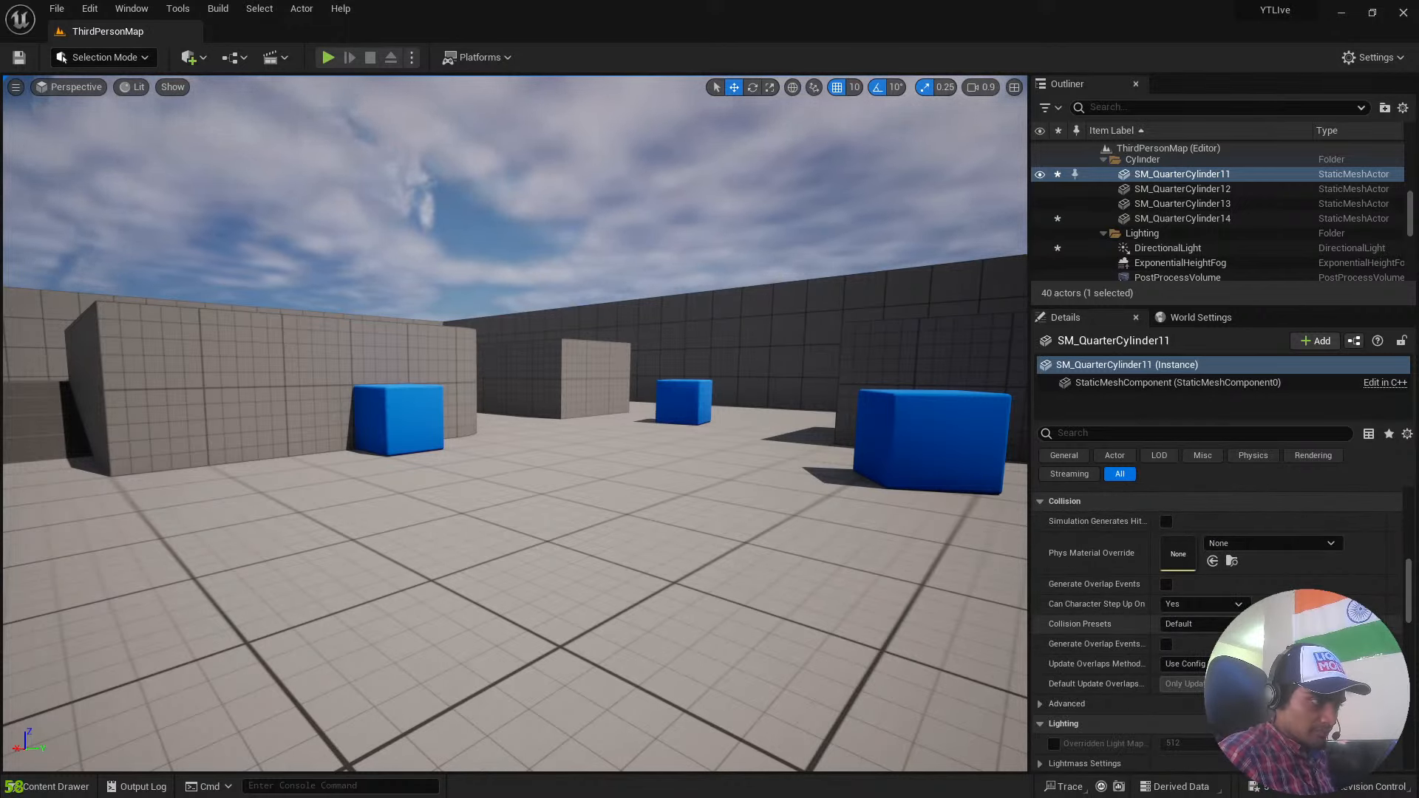
left_click(1192, 624)
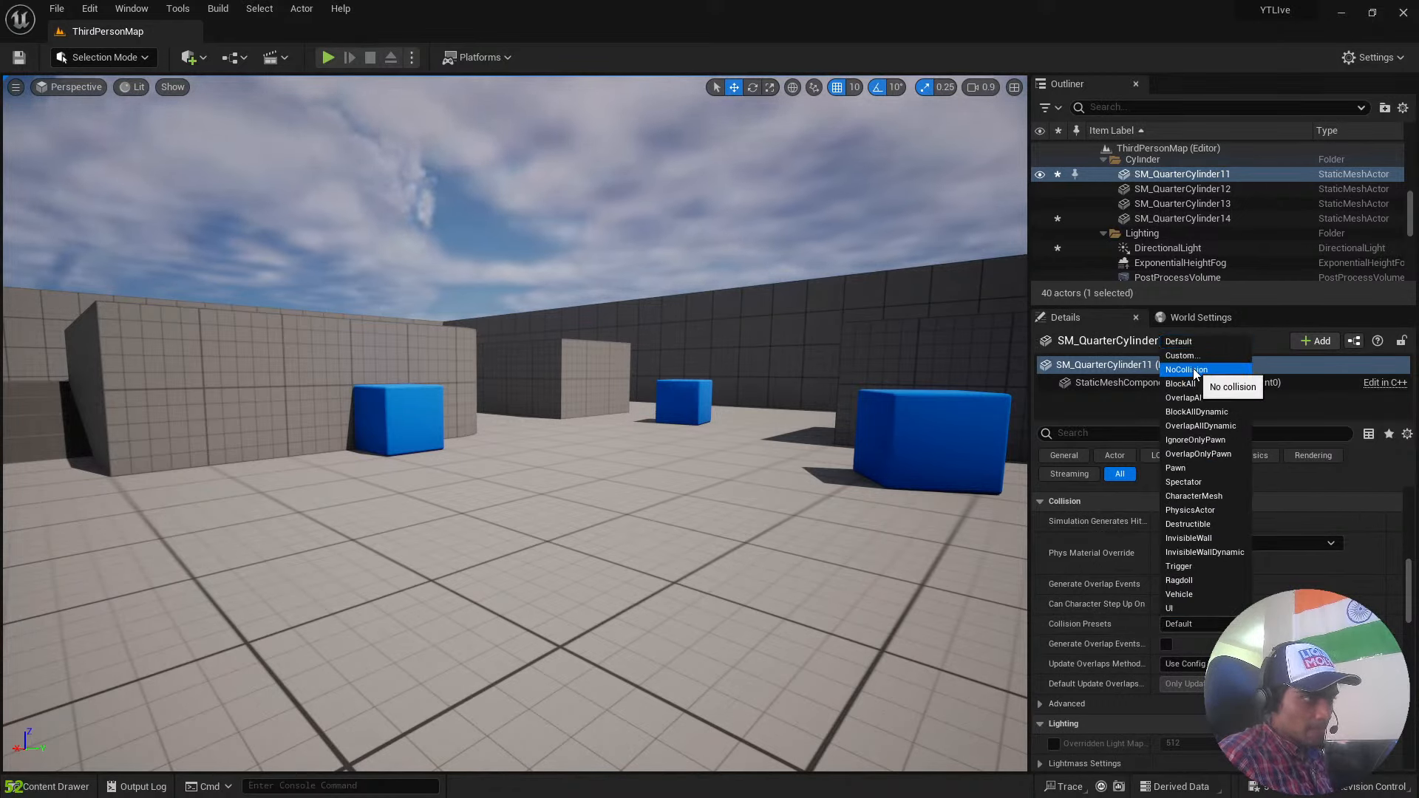
left_click(1194, 371)
Play the level, run the character into the round platform to test its collision, and stop the session.
left_click(323, 58)
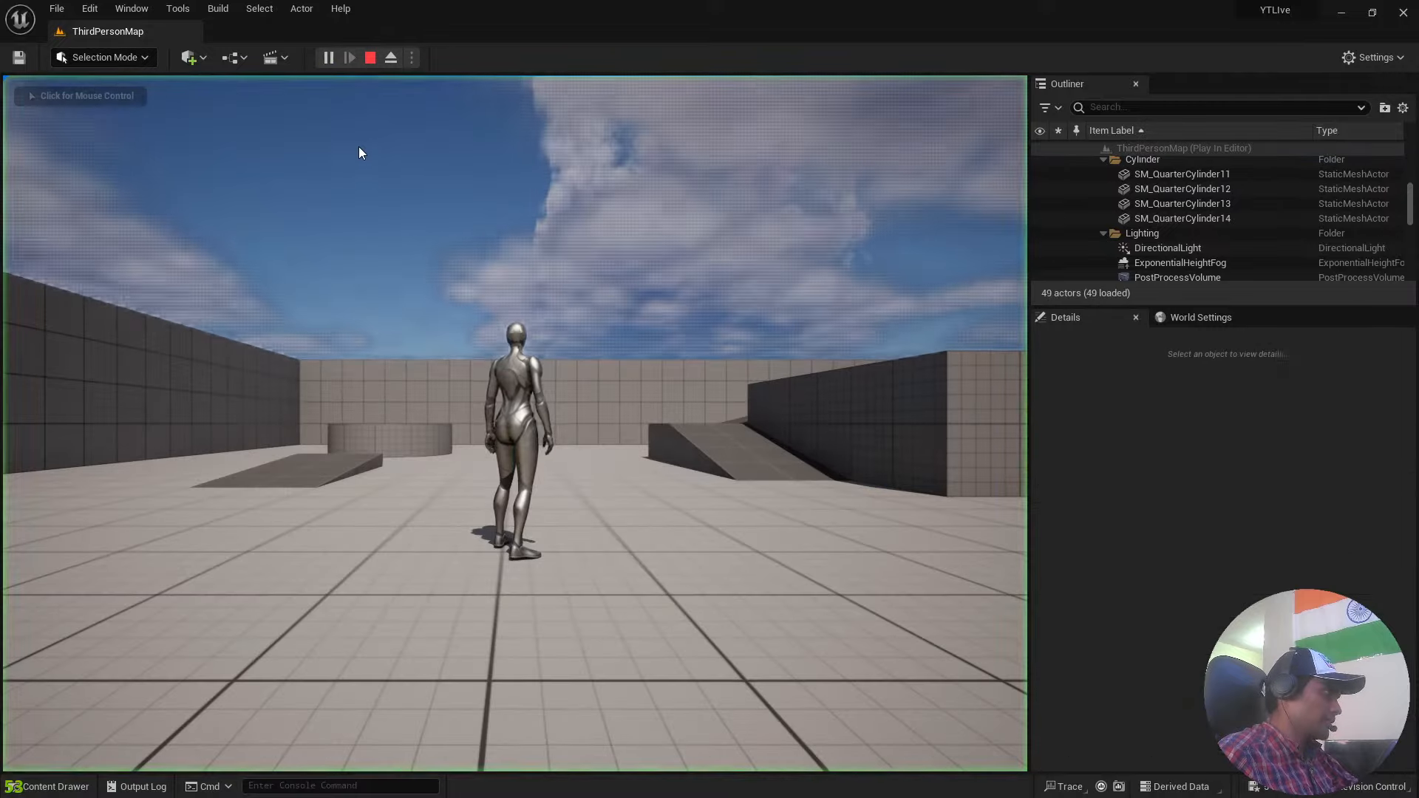
key("w")
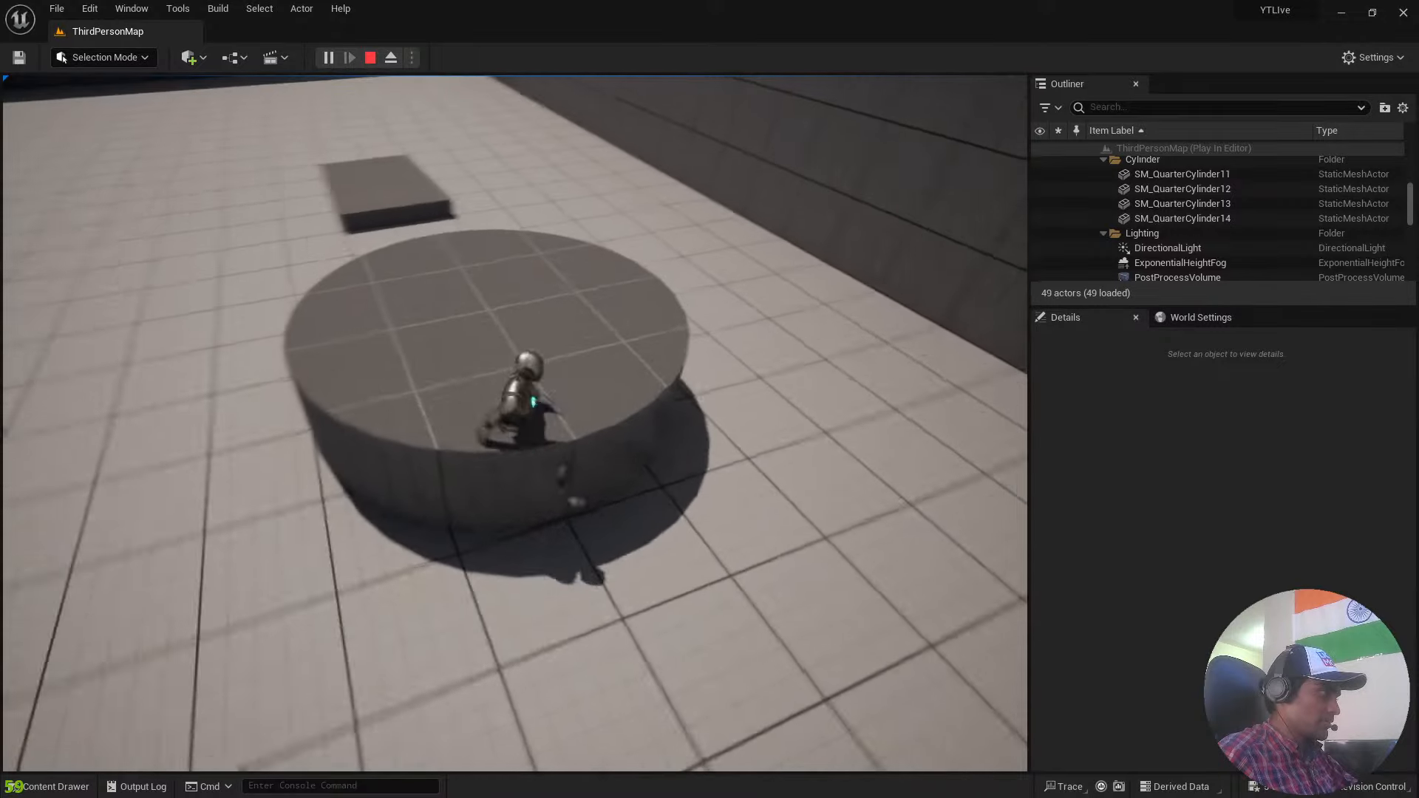
key("w")
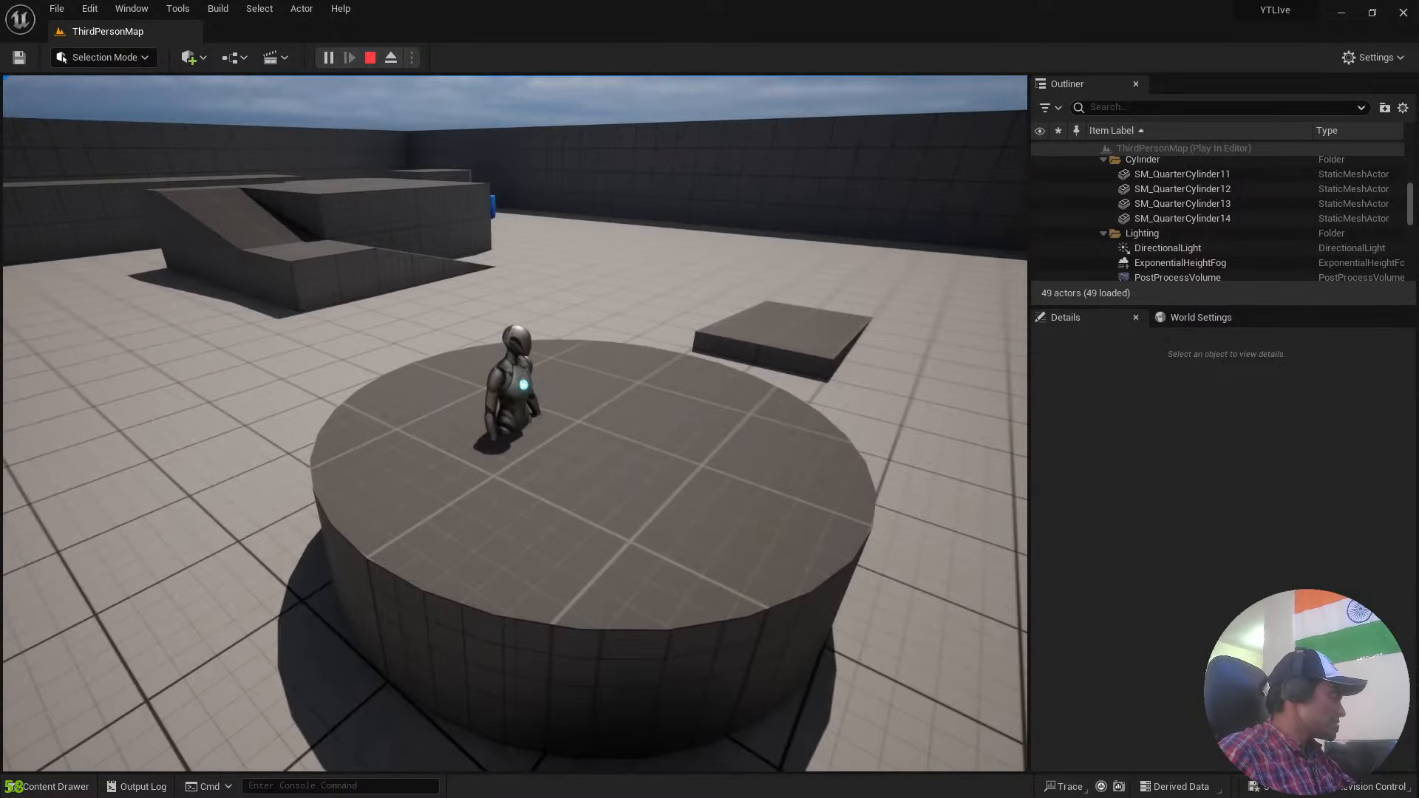
key("Escape")
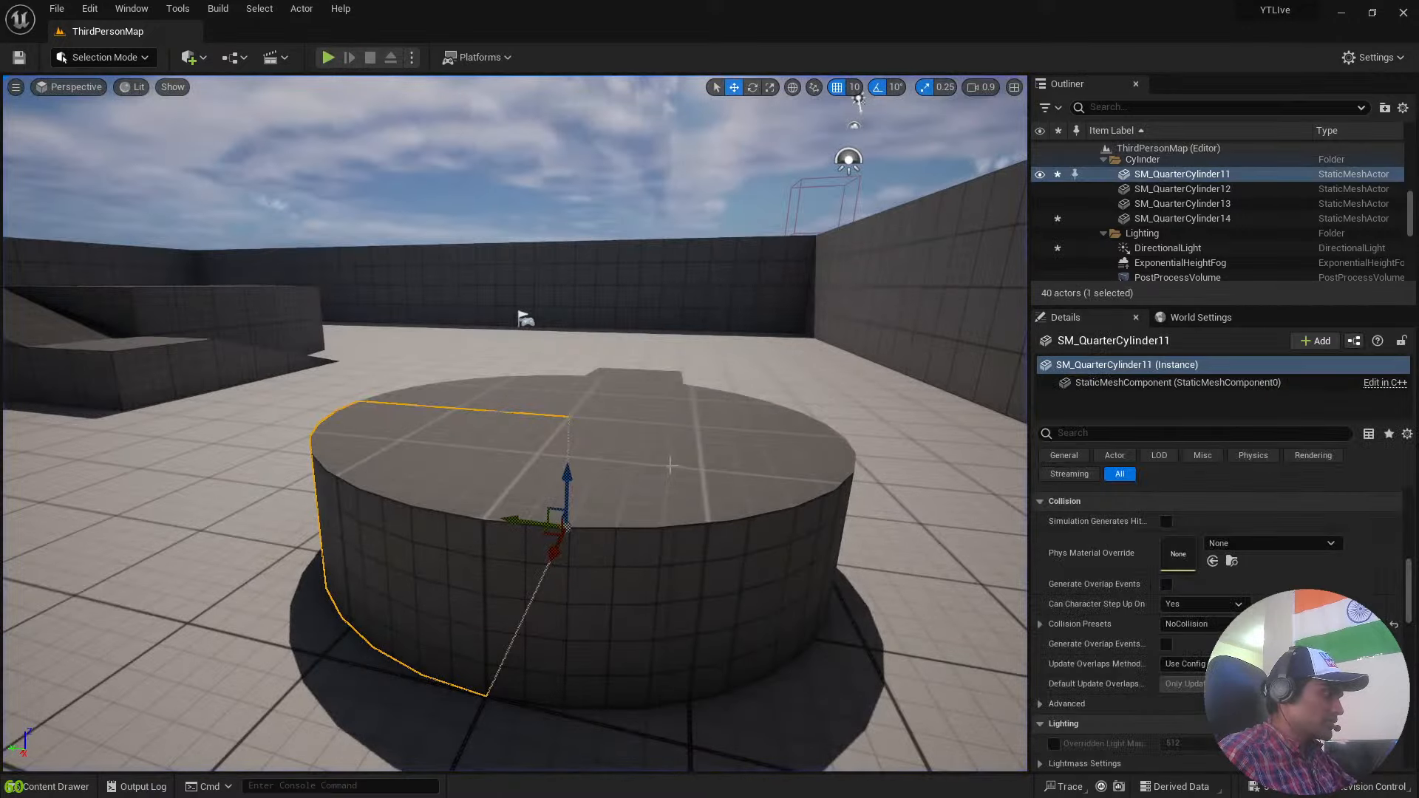
Select SM_QuarterCylinder12, SM_QuarterCylinder13 and SM_QuarterCylinder14 together and set their Collision Presets to NoCollision.
left_click(691, 472)
left_click(686, 401, "ctrl")
left_click(491, 392, "ctrl")
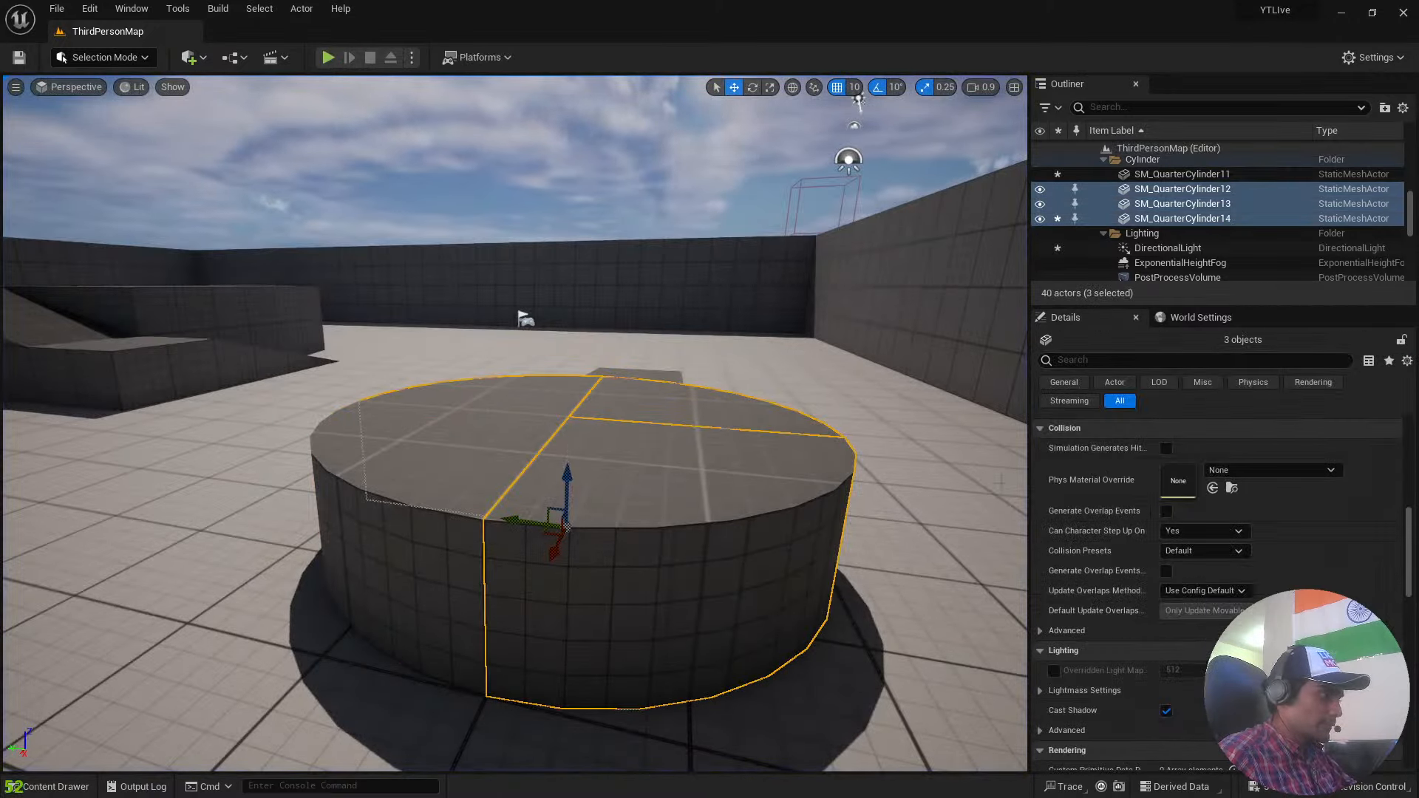
scroll(1285, 522, "down", 3)
scroll(1274, 543, "up", 3)
left_click(1201, 535)
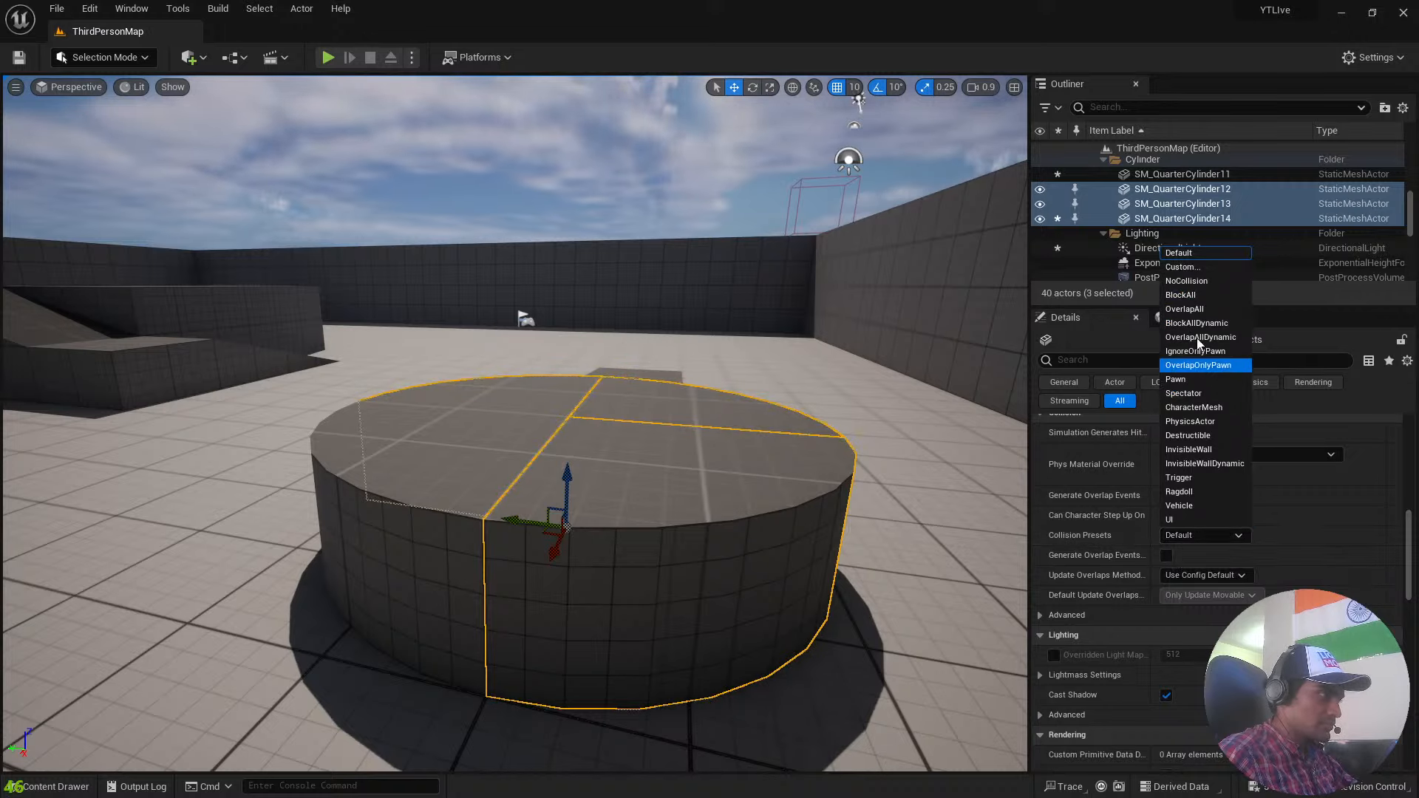
left_click(1186, 281)
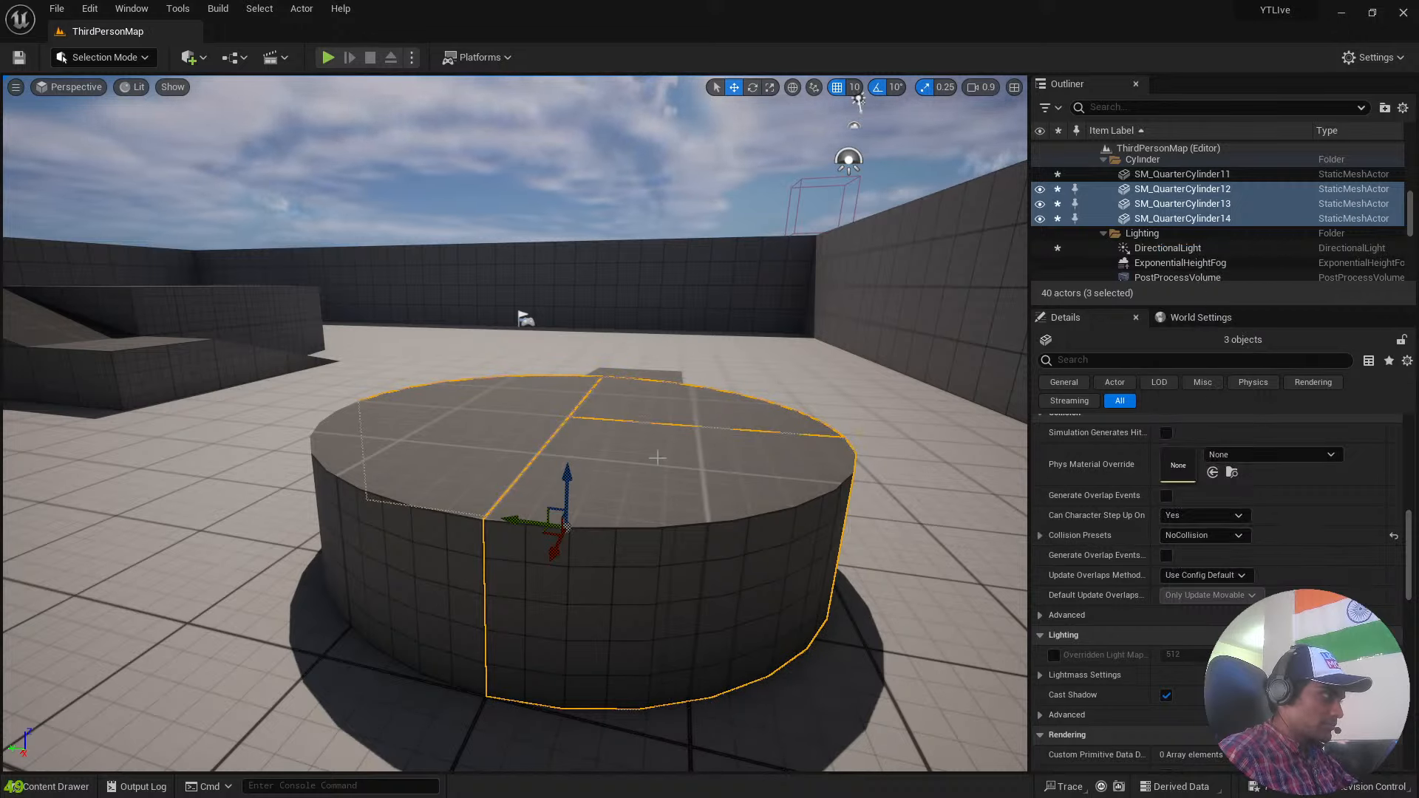
Play the level, run the character into the round platform to check its collision, and stop the session.
left_click(328, 57)
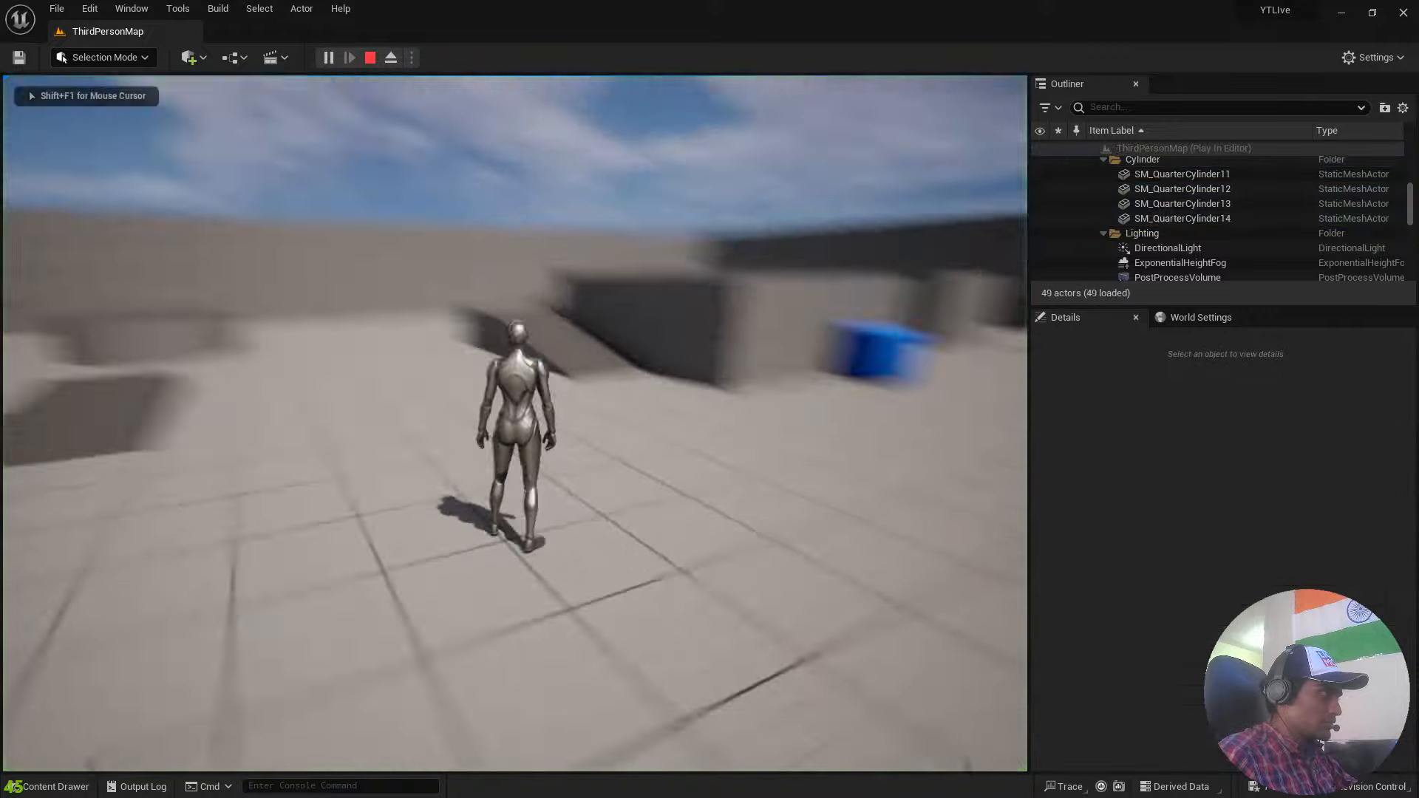
key("w")
key("w")
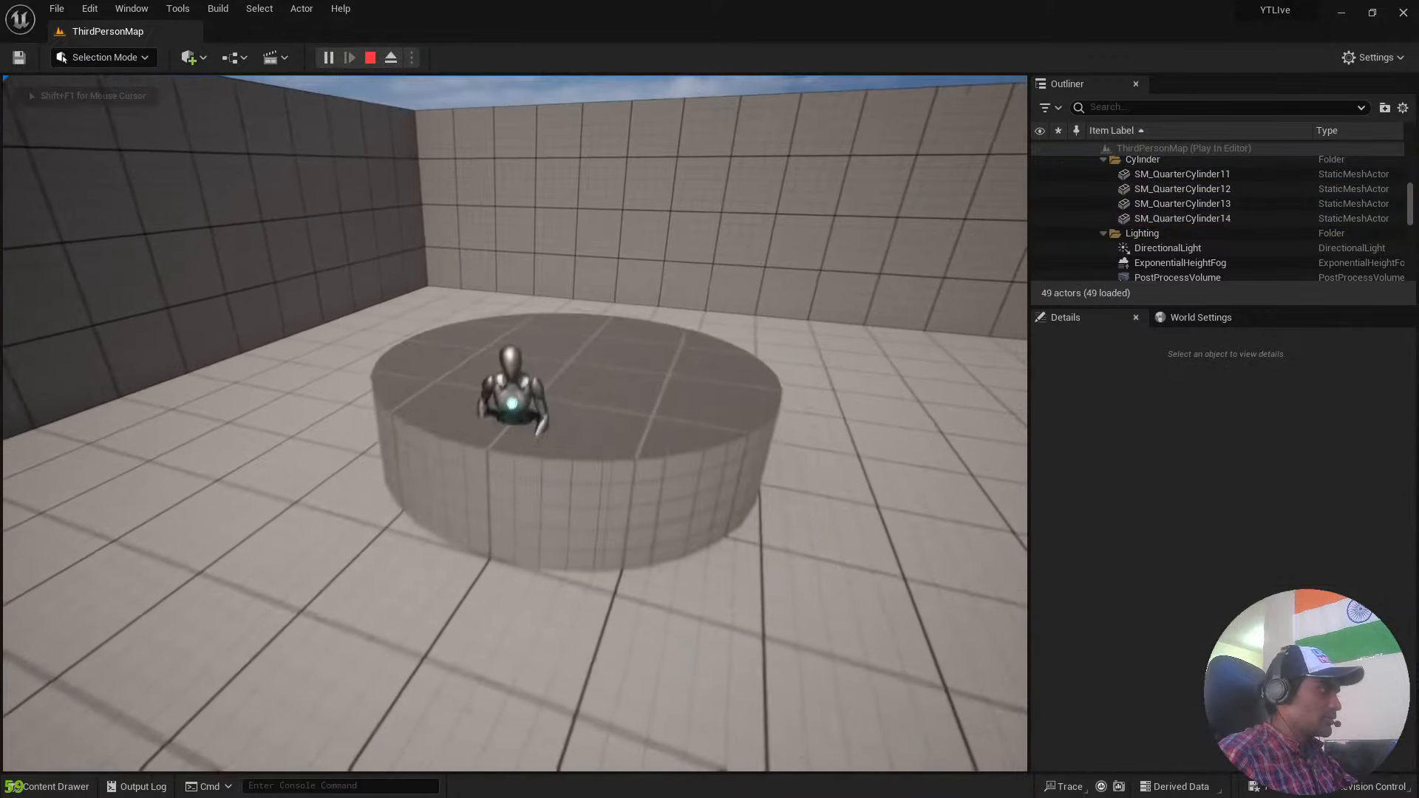
key("Escape")
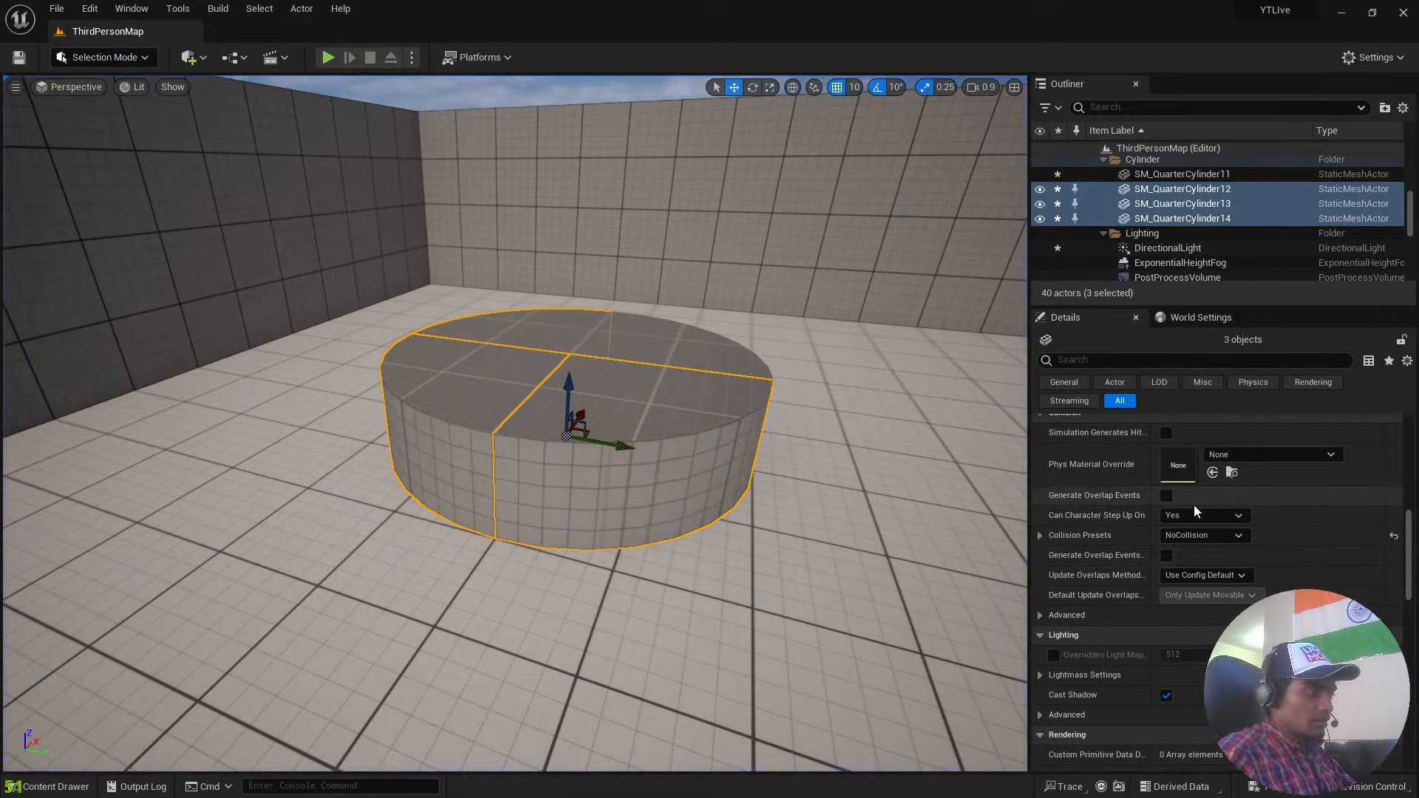
Add SM_QuarterCylinder11 to the selection and set the Collision Presets of all four quarter pieces to Custom.
left_click(667, 347, "ctrl")
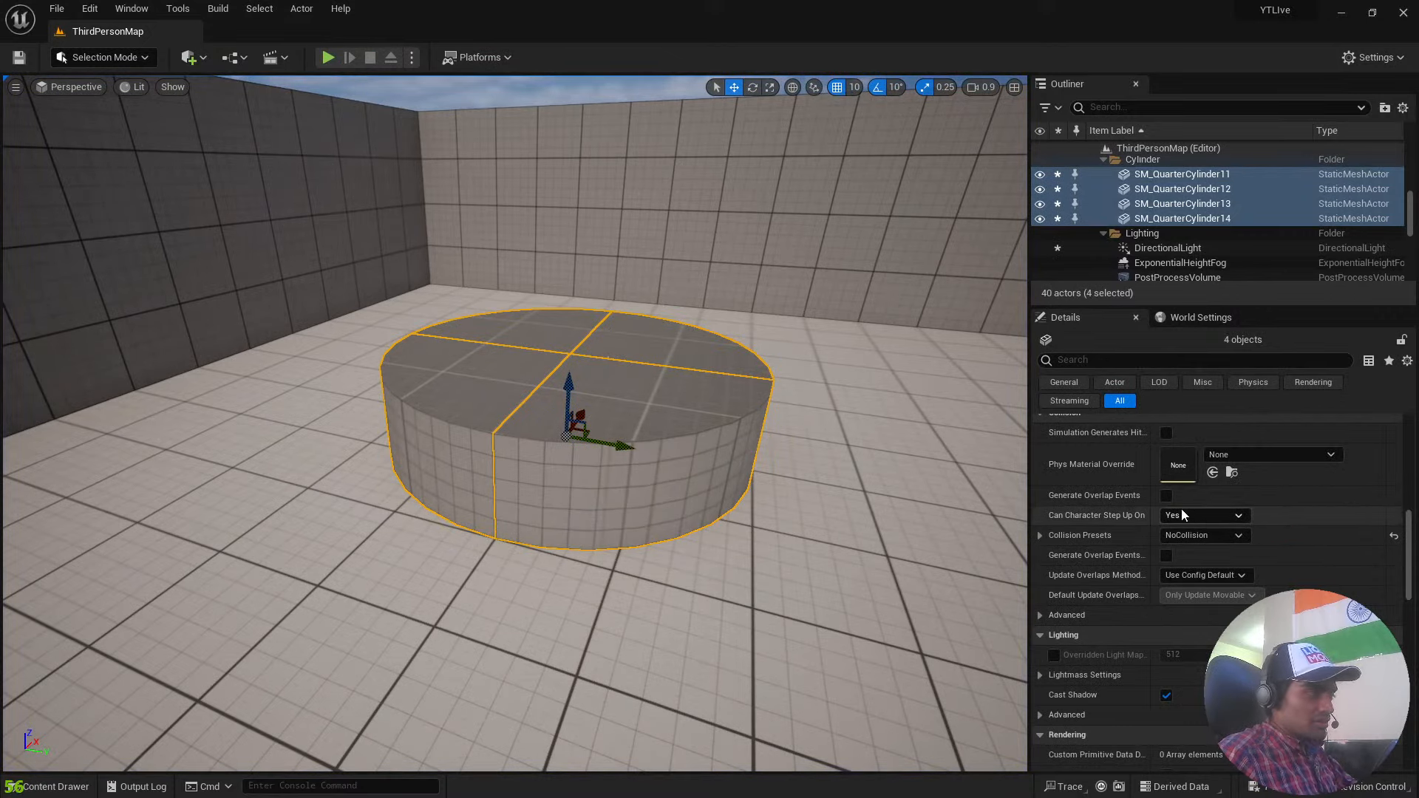
left_click(1201, 535)
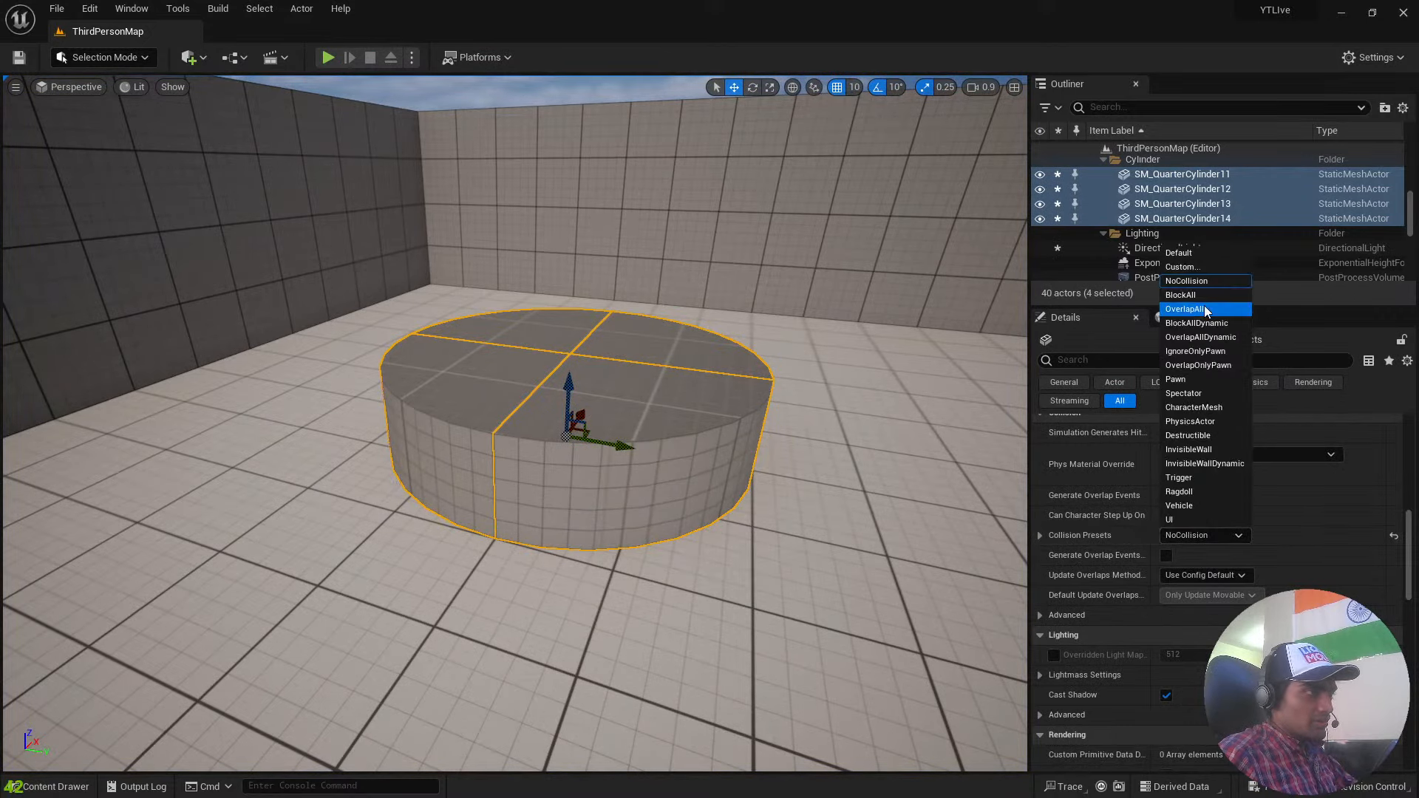
left_click(1205, 267)
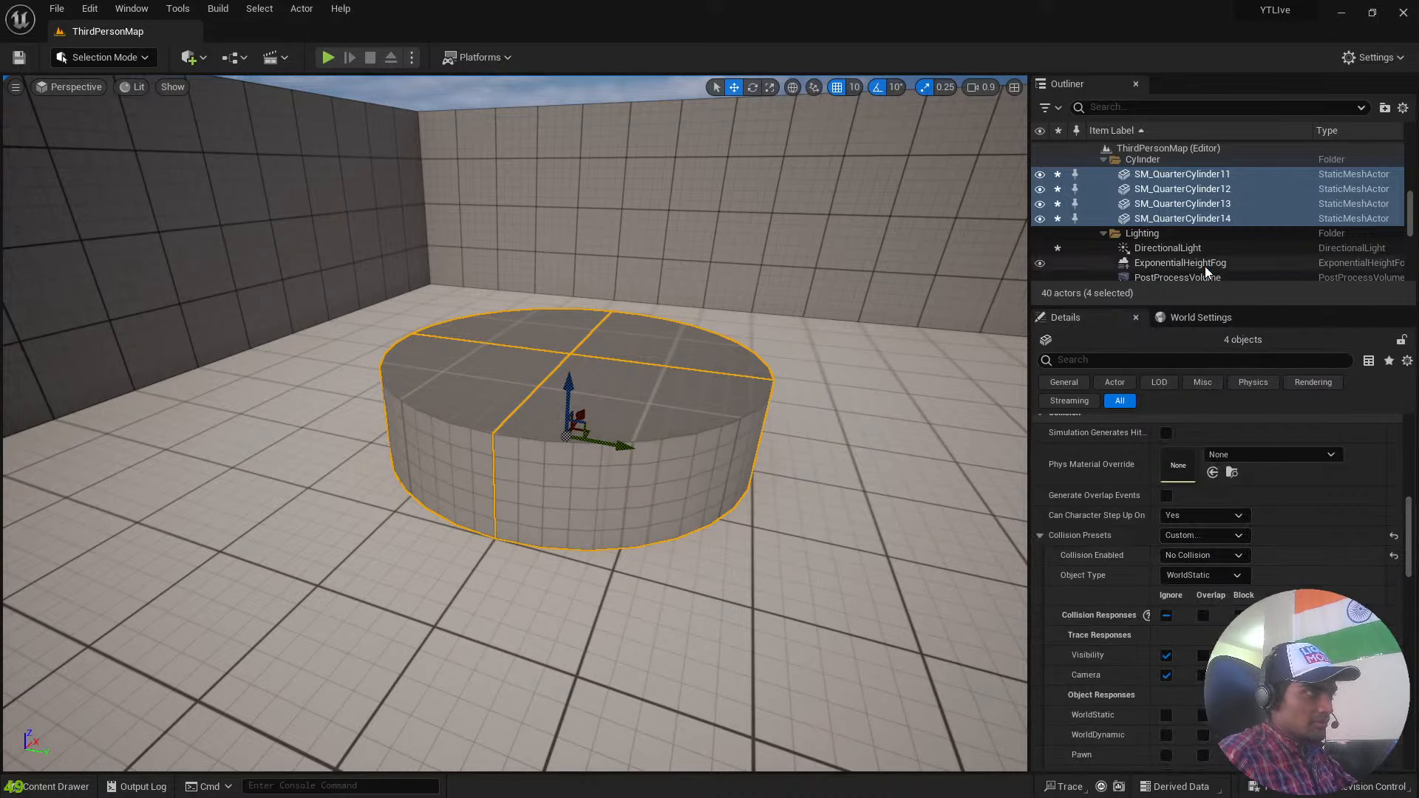
Play the level, run and jump the character at the round platform to test the Custom collision preset, and stop the session.
right_click_drag(723, 350, 684, 292)
left_click(329, 58)
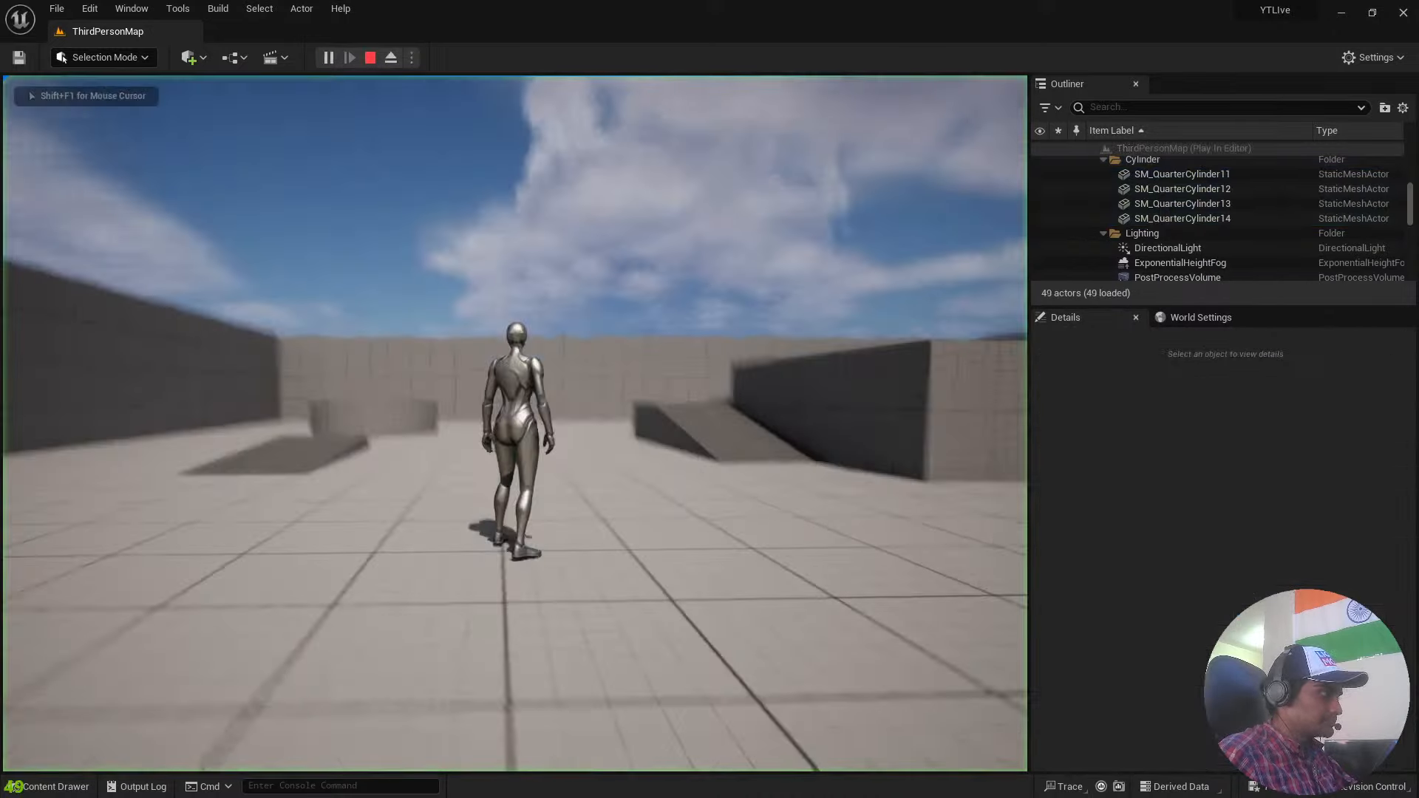
key("w")
key("space")
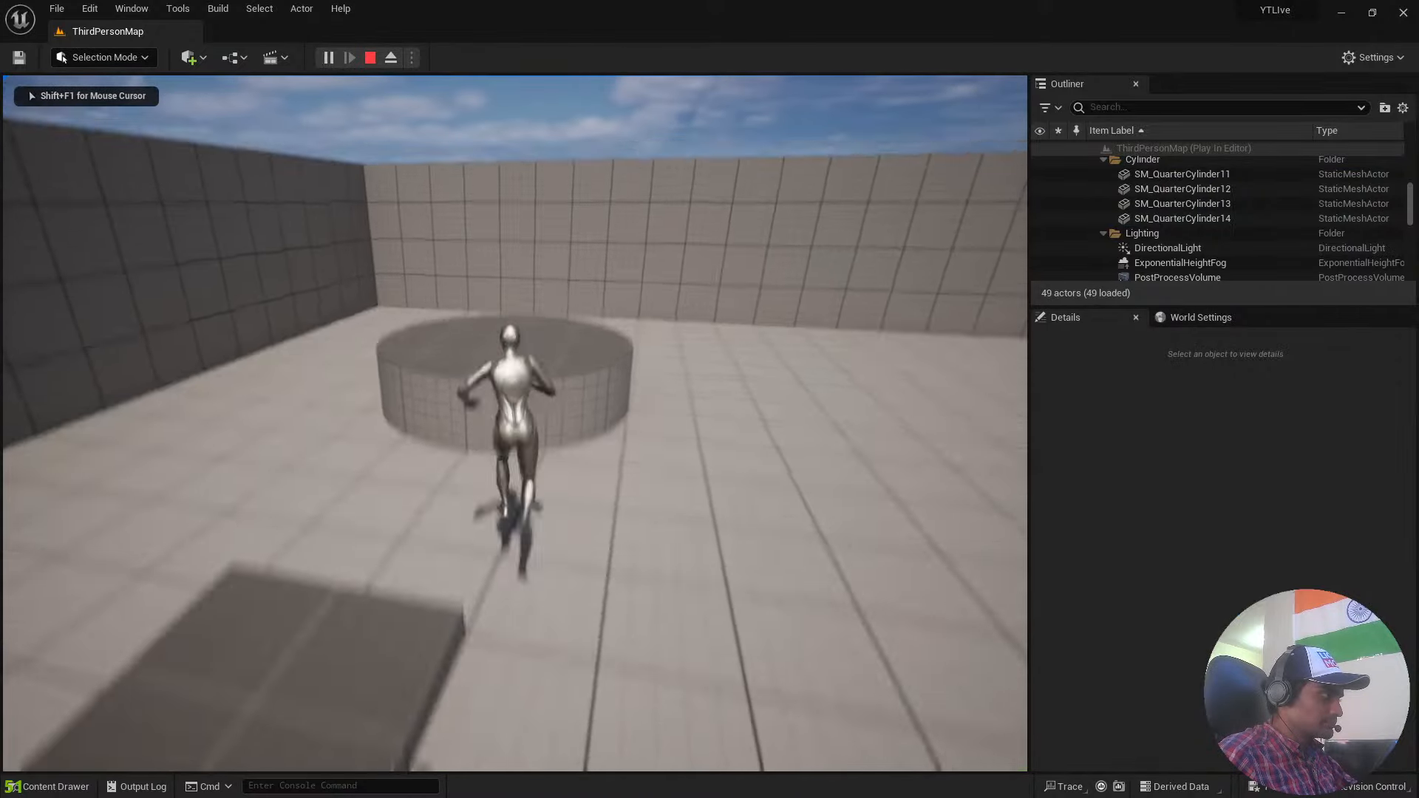
key("space")
key("s")
key("space")
key("Escape")
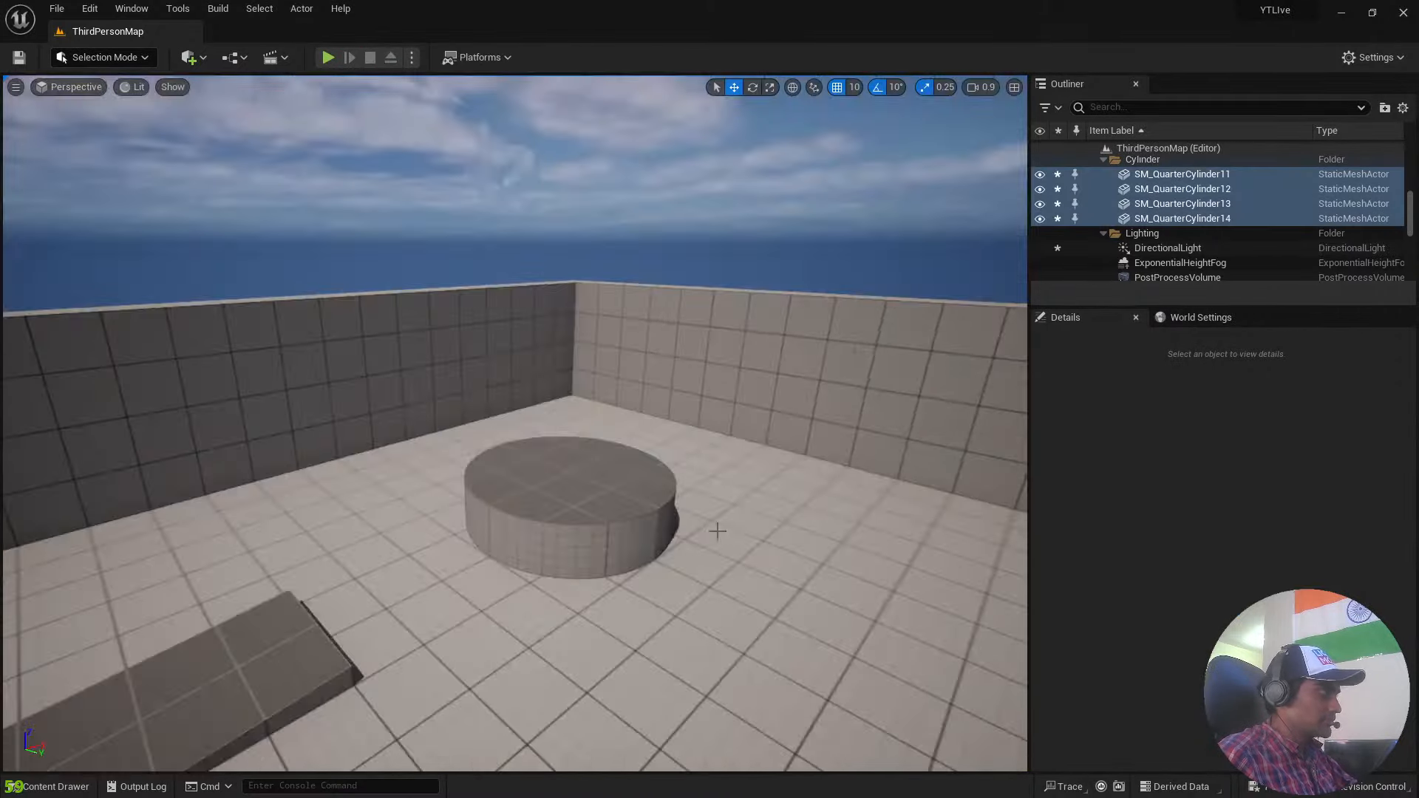
key("f")
left_click(1208, 518)
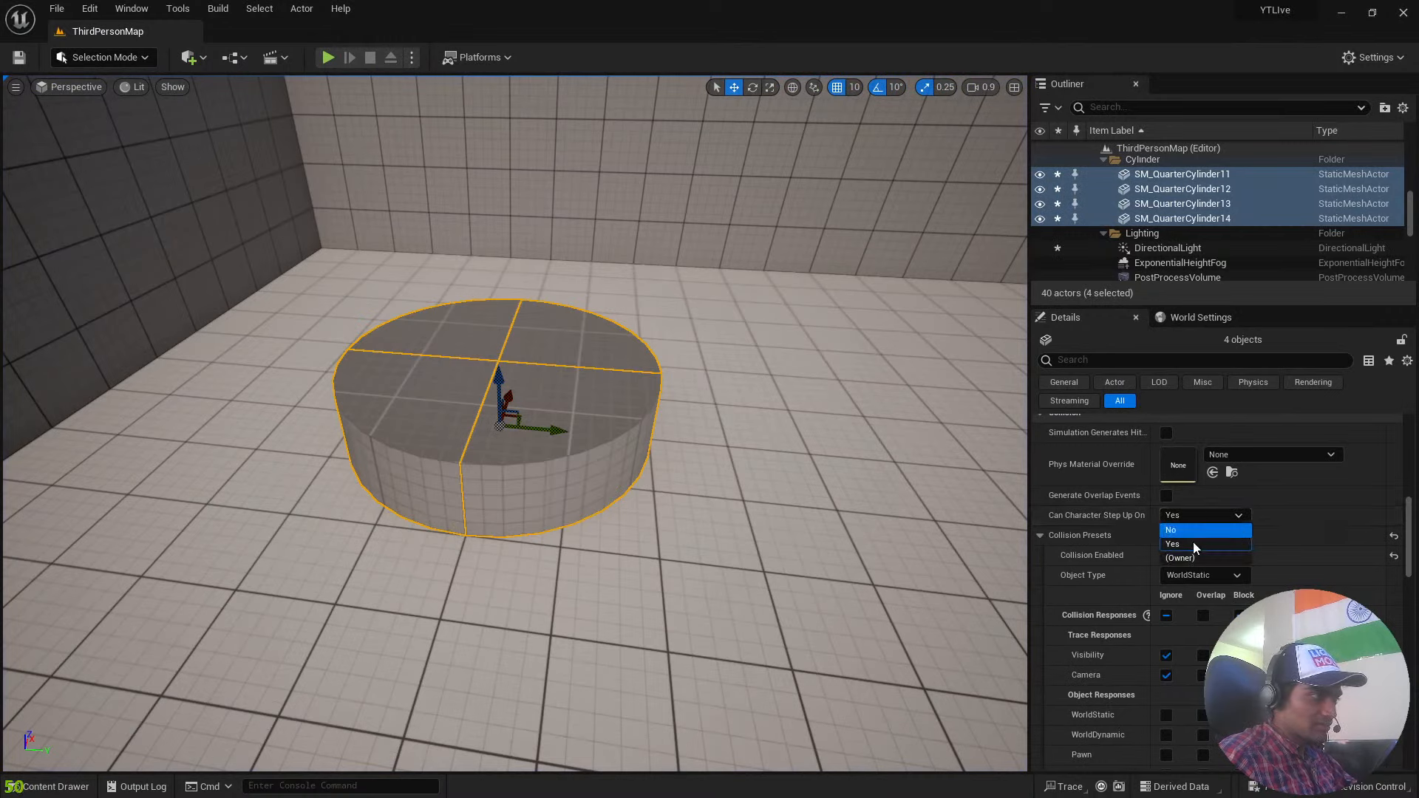
left_click(793, 505)
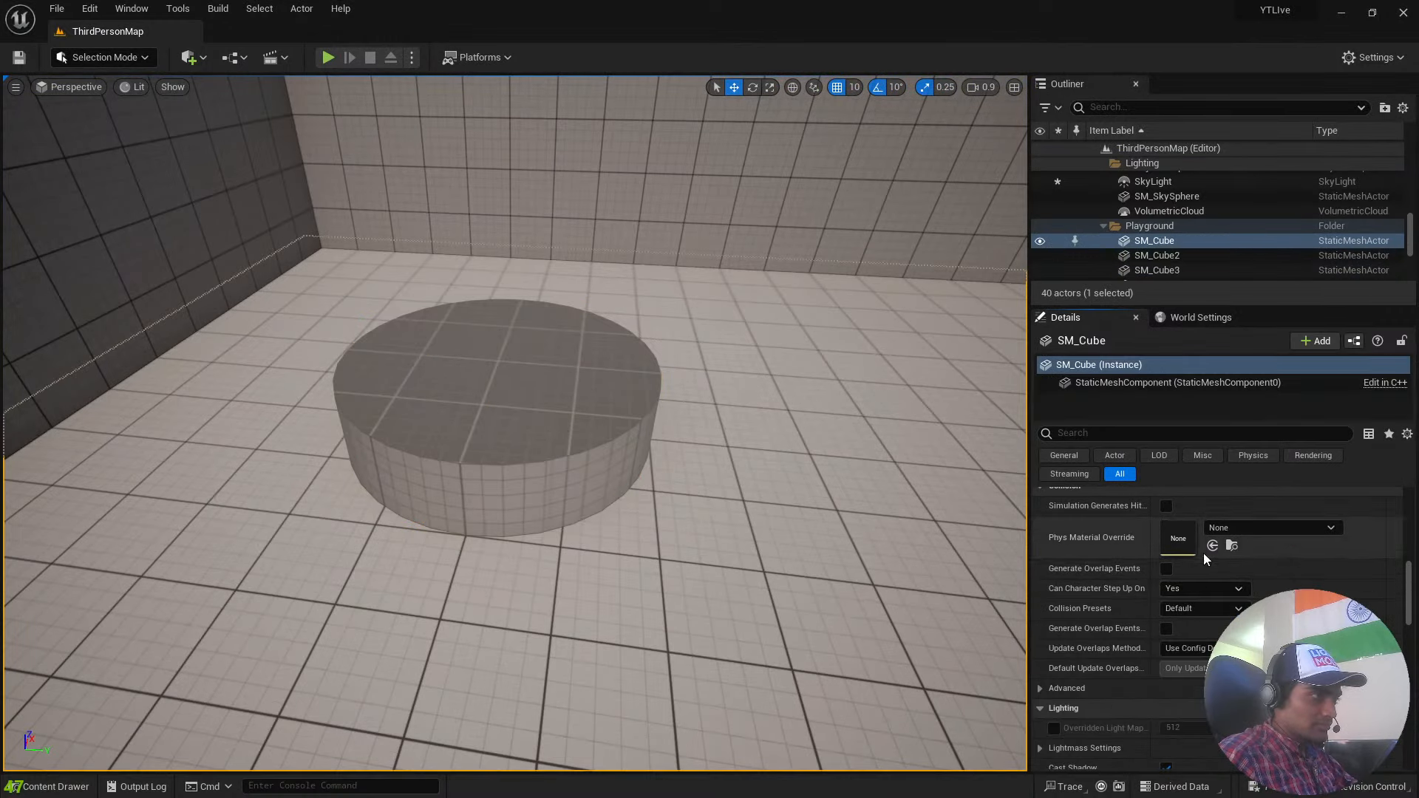
Select all four quarter pieces of the round platform, reset their Collision Presets to the default BlockAll, and collapse the preset details.
left_click(544, 442)
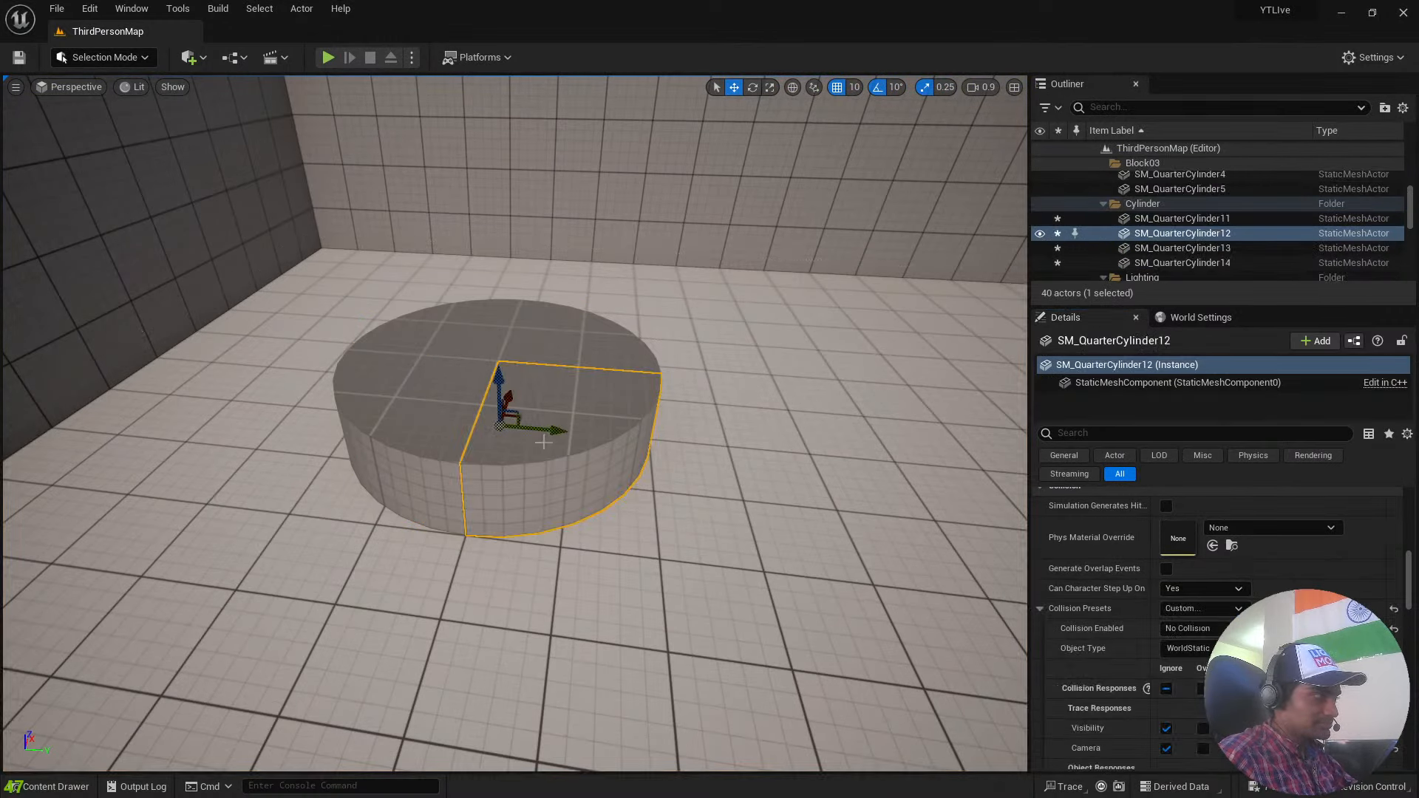
left_click(432, 418, "ctrl")
left_click(418, 332, "ctrl")
left_click(585, 341, "ctrl")
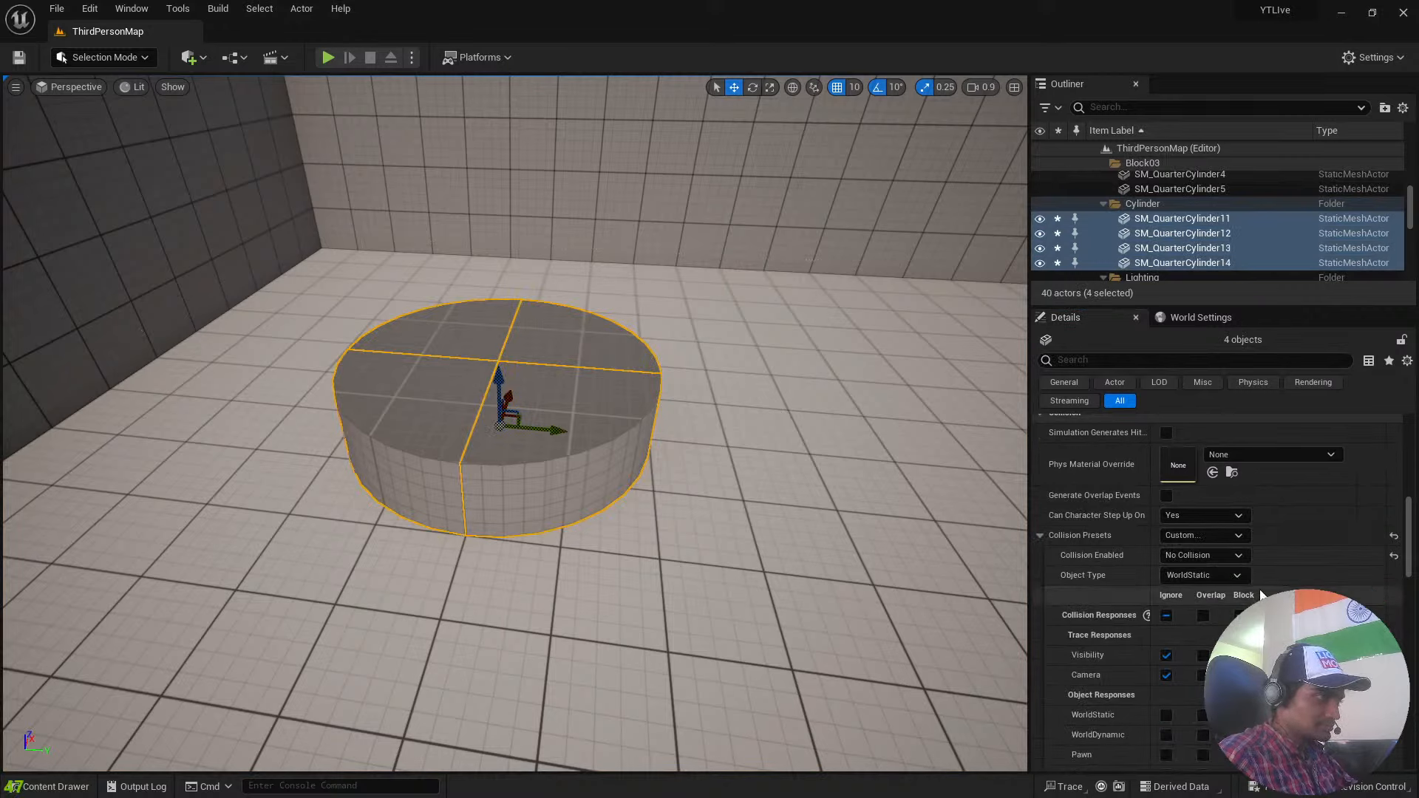
scroll(1335, 581, "down", 1)
left_click(1396, 490)
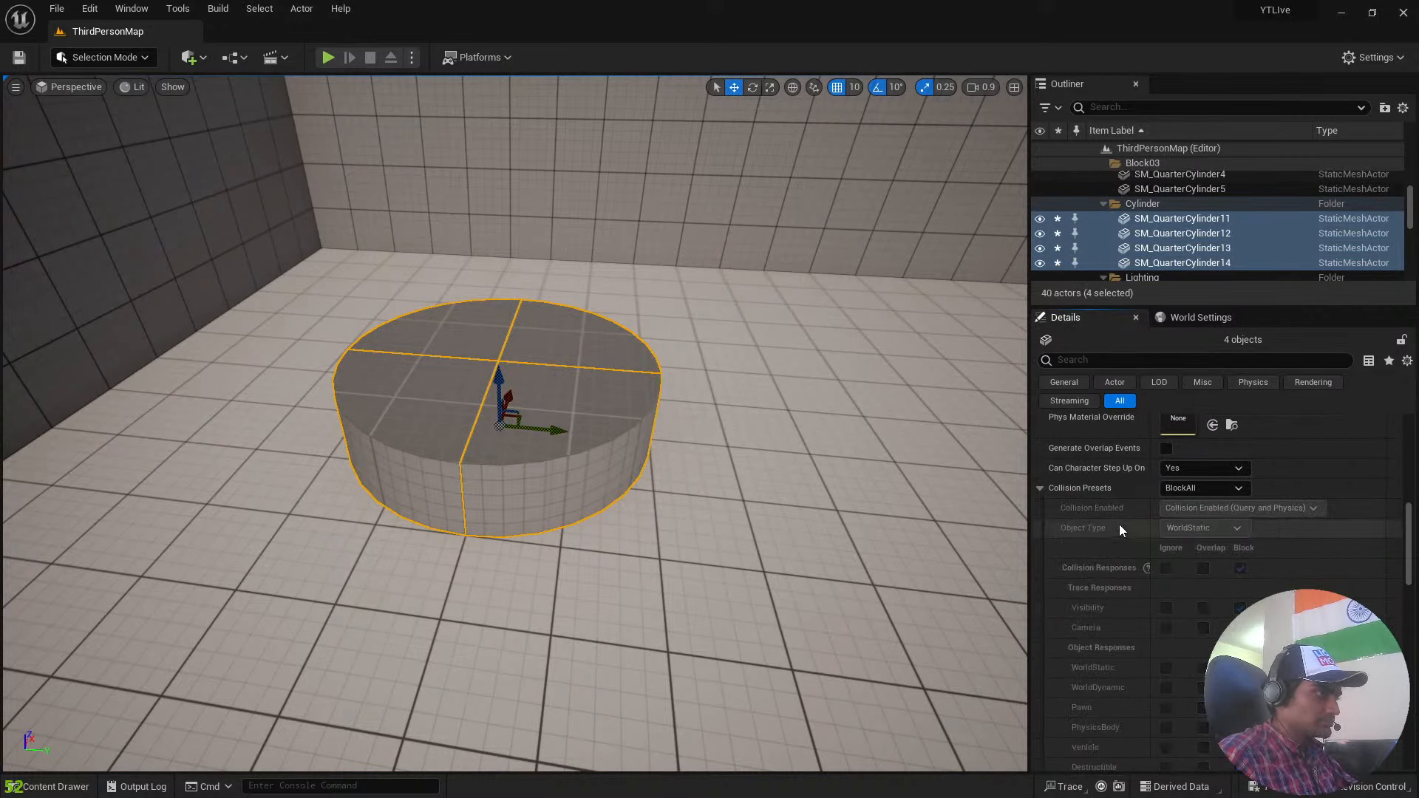
left_click(1040, 488)
Play the level and jump the character onto the round platform to test the restored collision.
right_click_drag(673, 517, 688, 418)
key("s")
left_click(326, 58)
key("w")
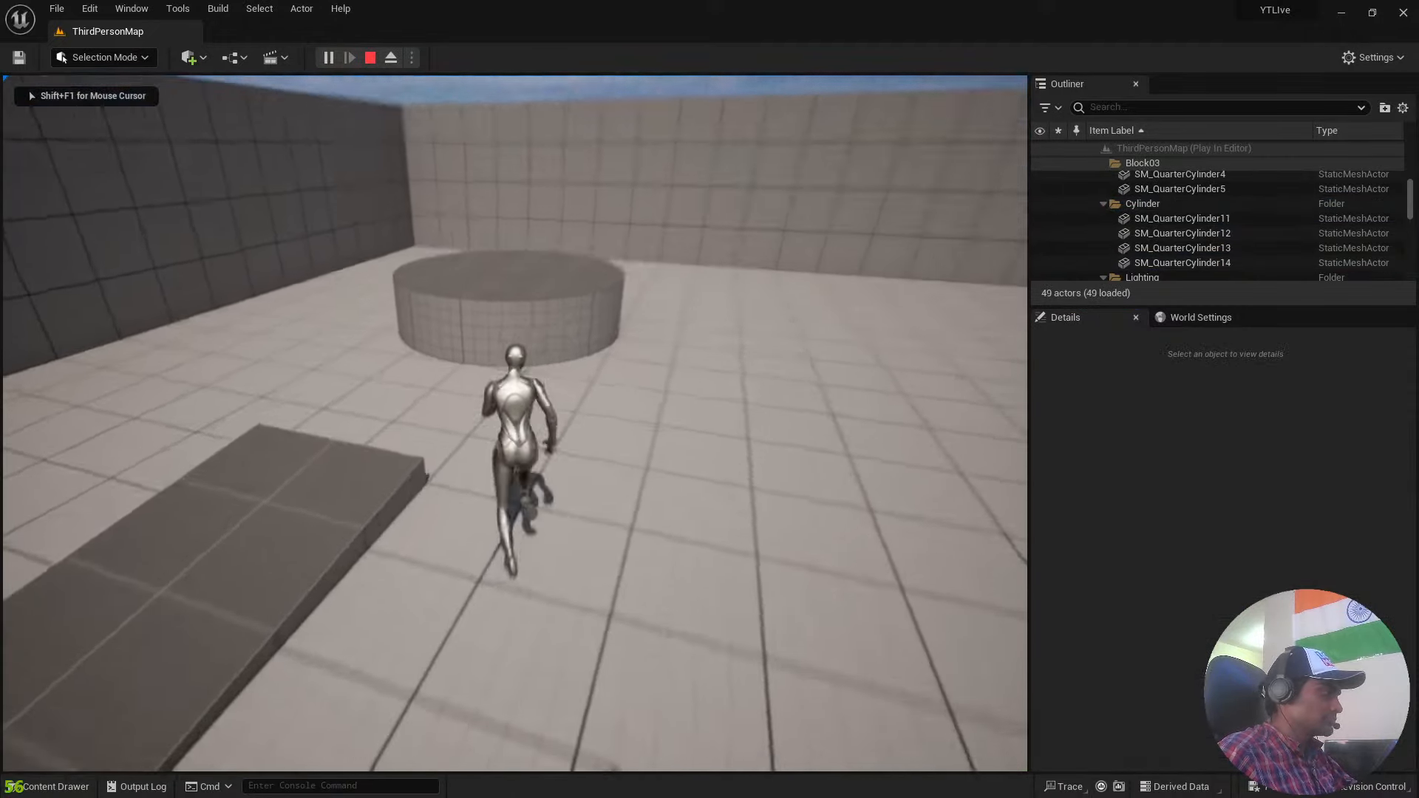
key("space")
Run and jump the character off the round platform and across the open floor to view the level.
key("space")
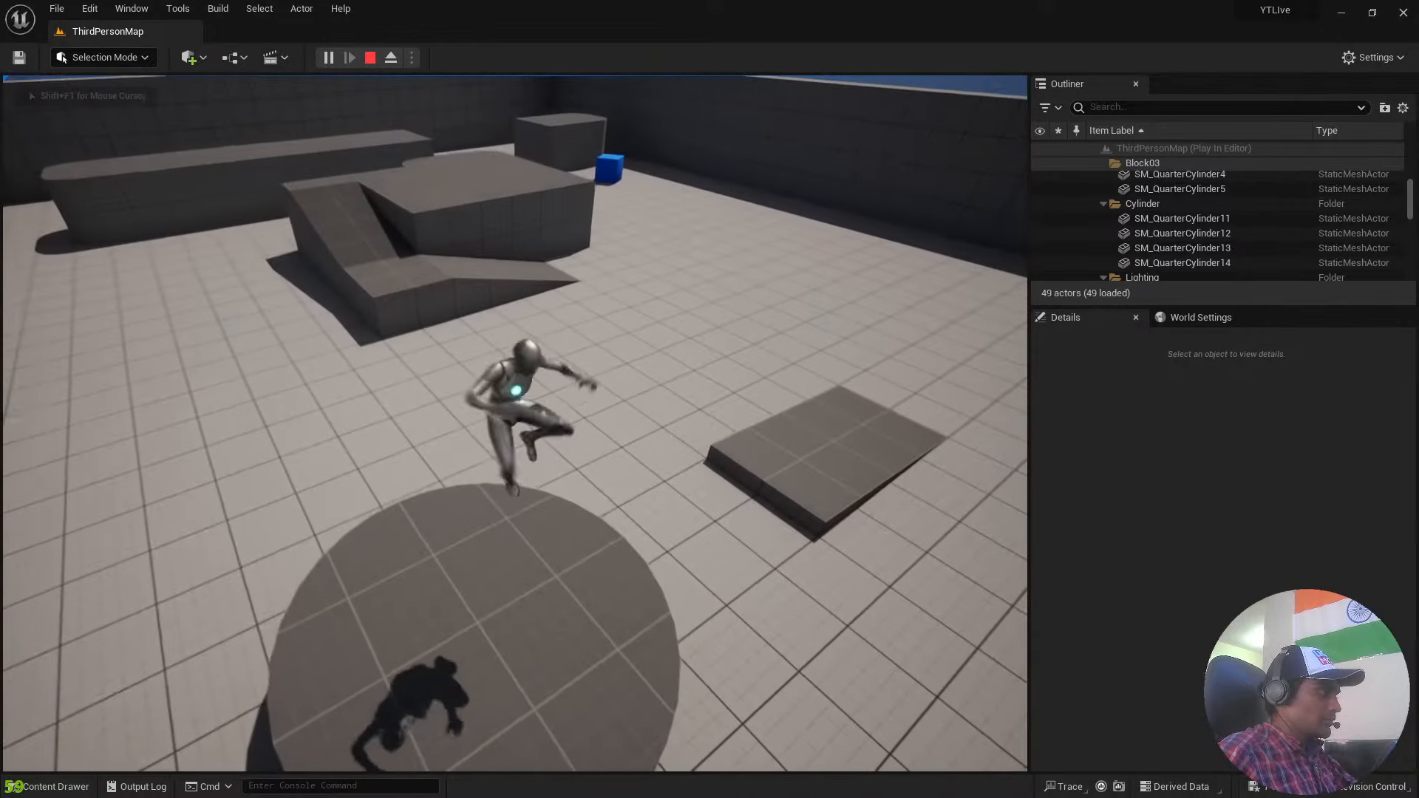
key("w")
key("space")
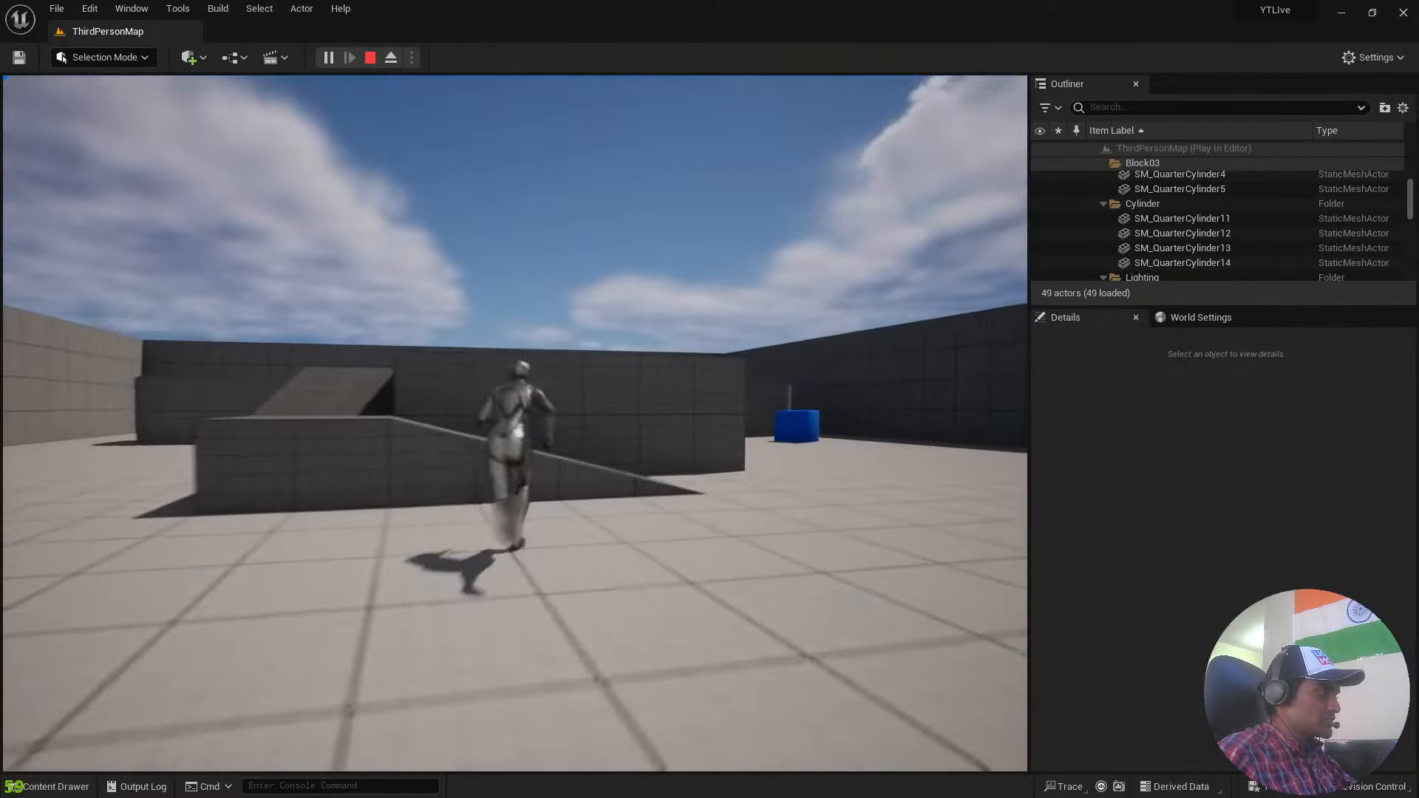
key("space")
key("s")
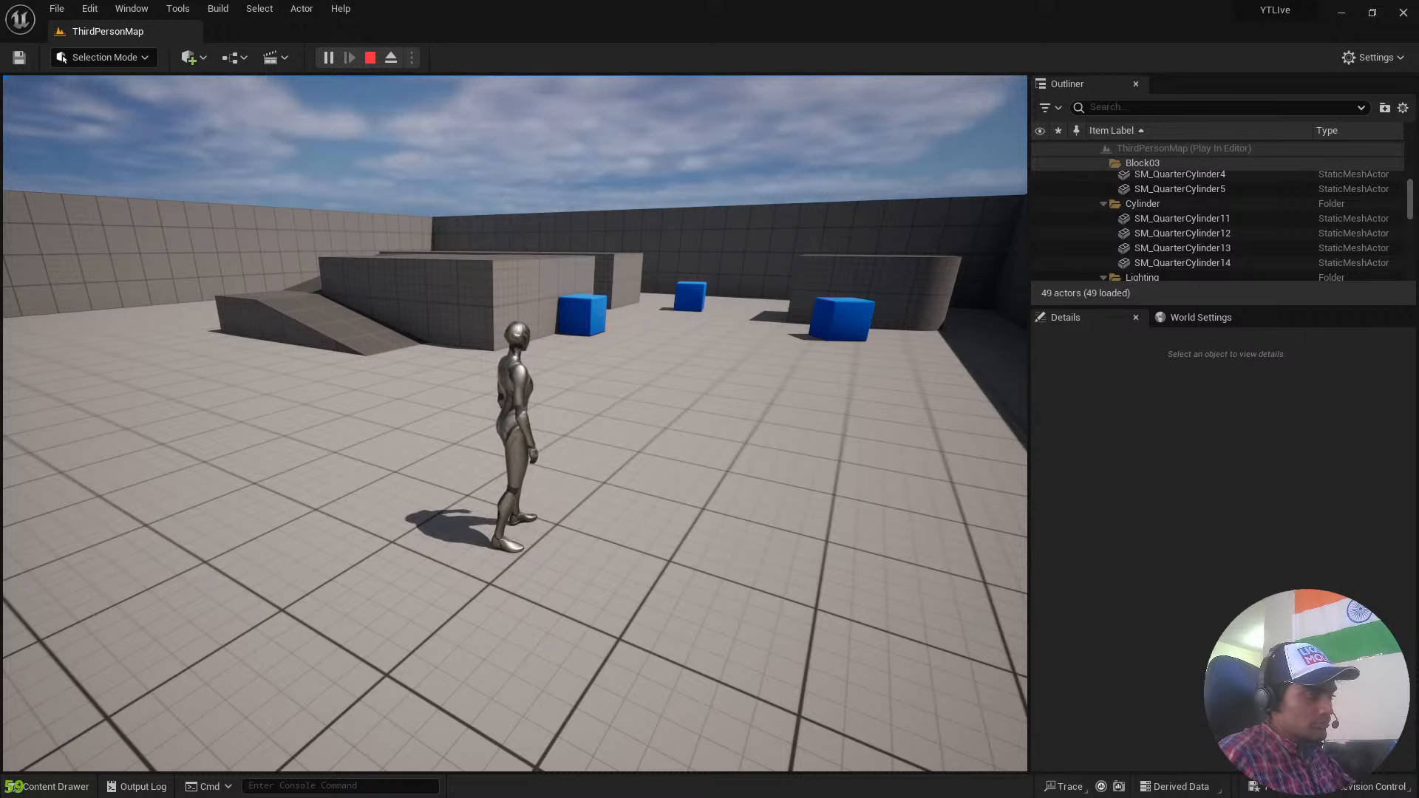
key("w")
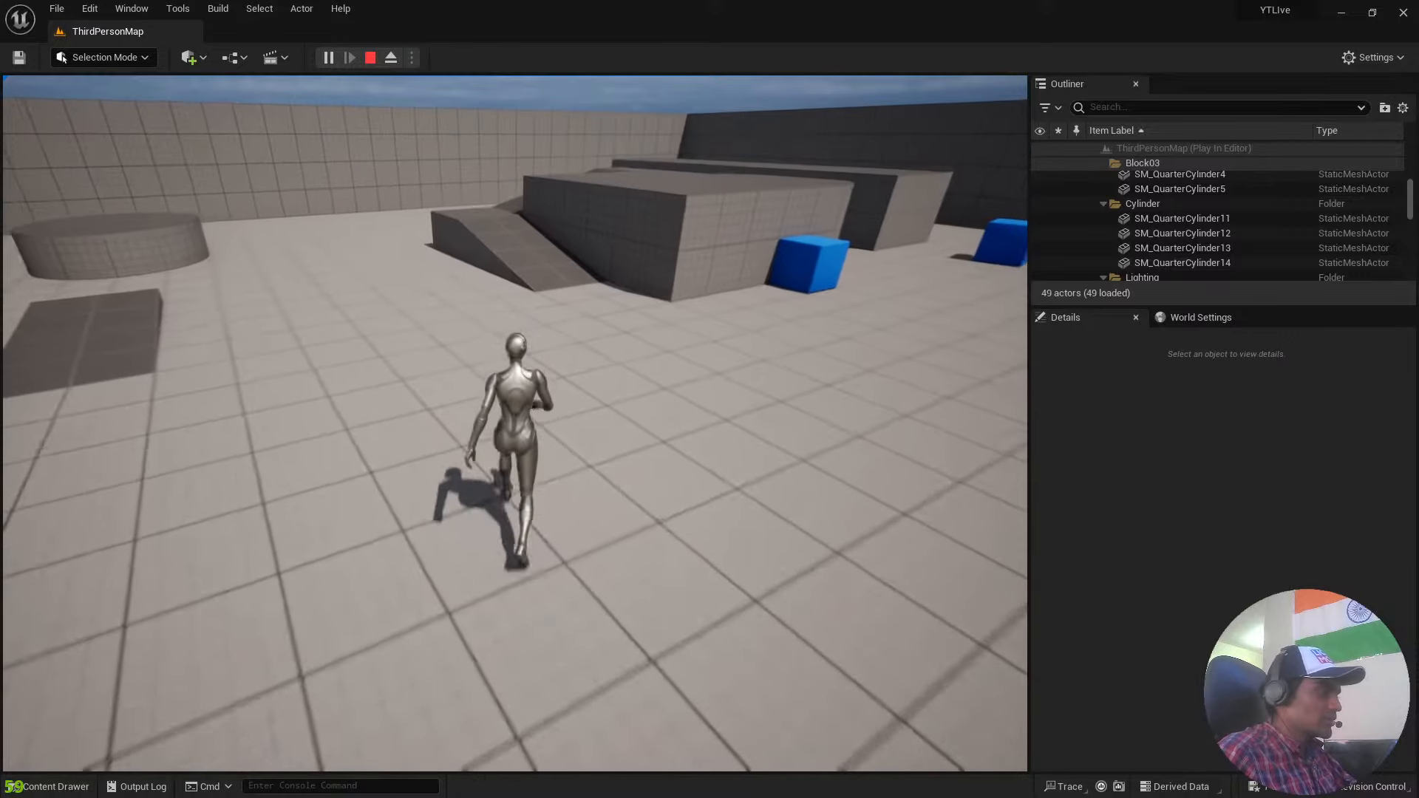
key("space")
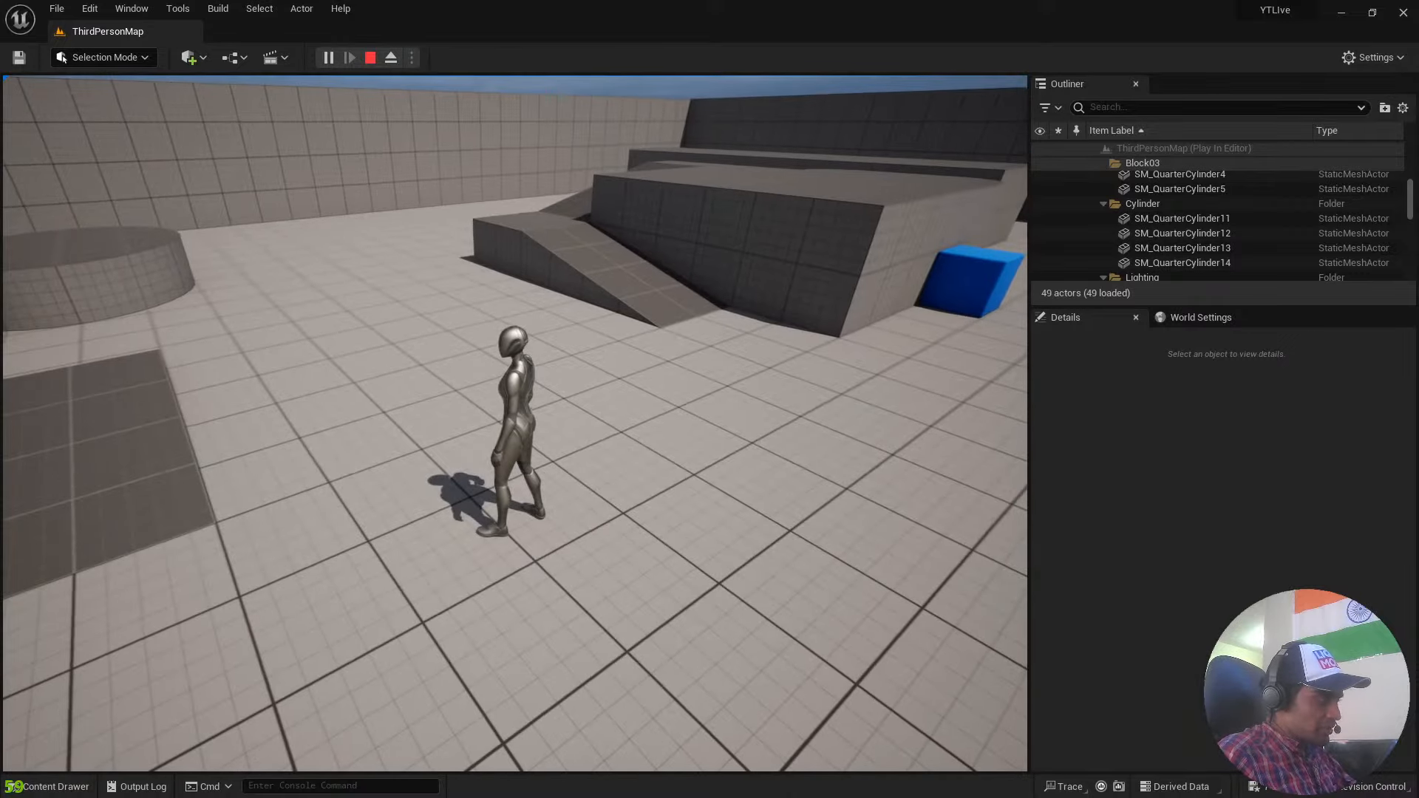
key("d")
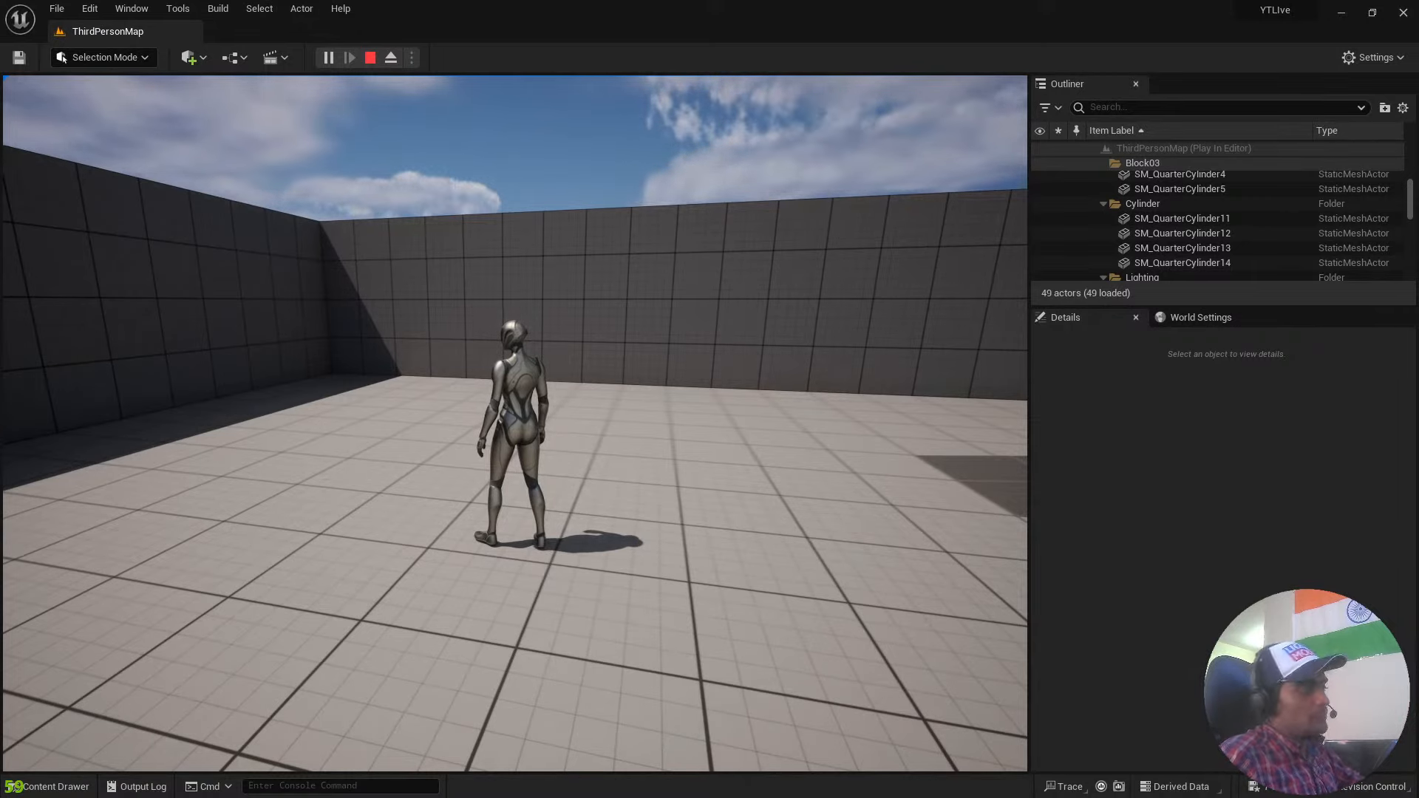
Run the character across the floor and up the ramp onto the raised block to try out the level's geometry.
key("w")
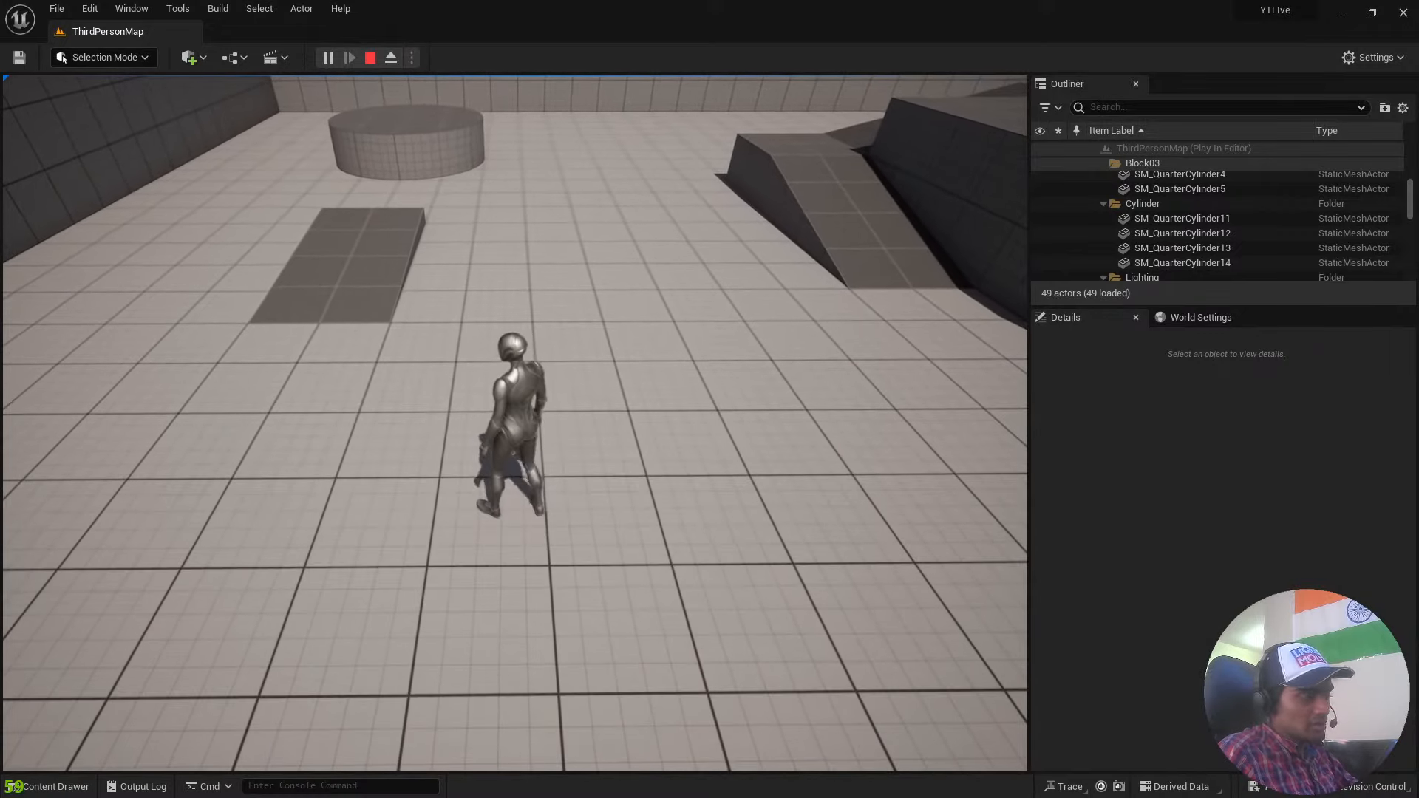
key("s")
key("d")
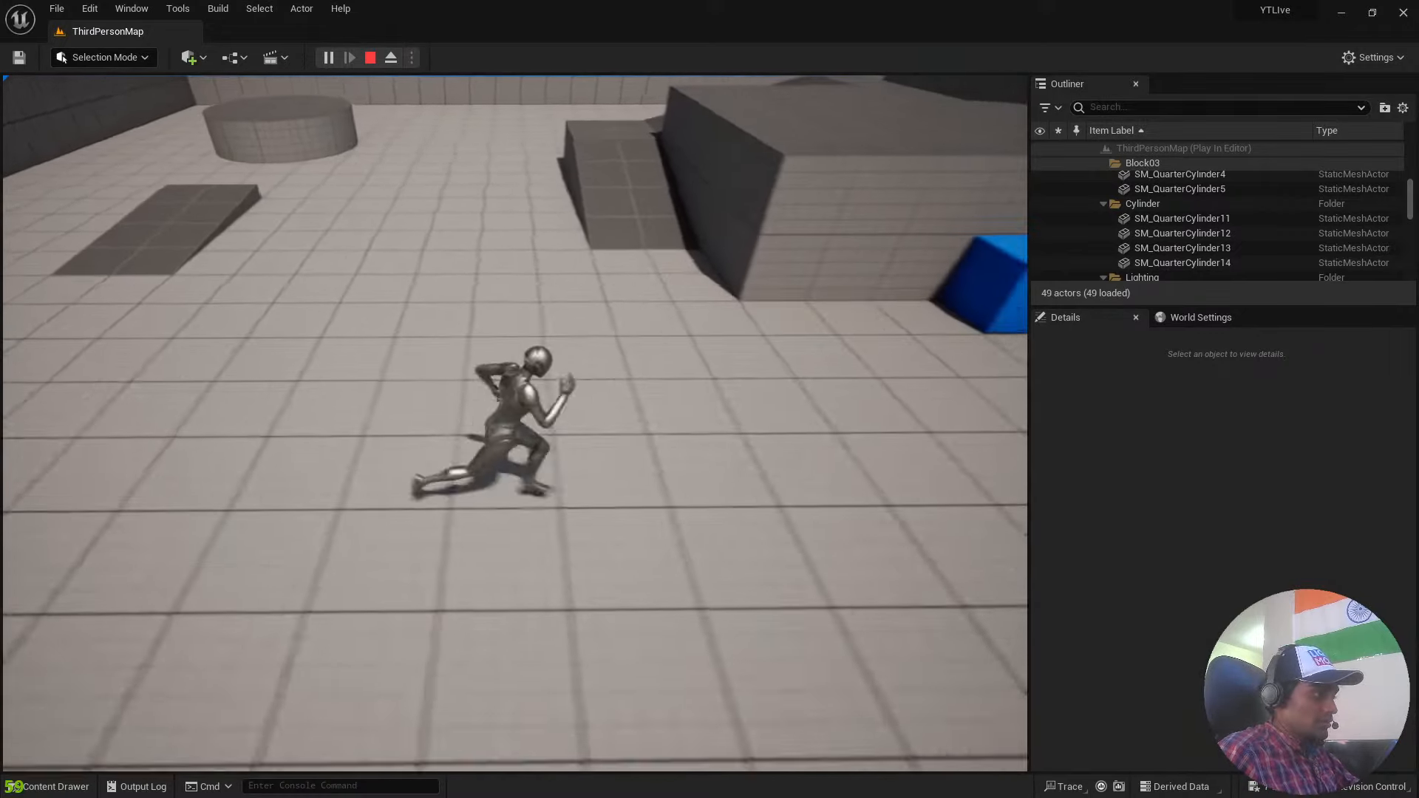
key("w")
key("a")
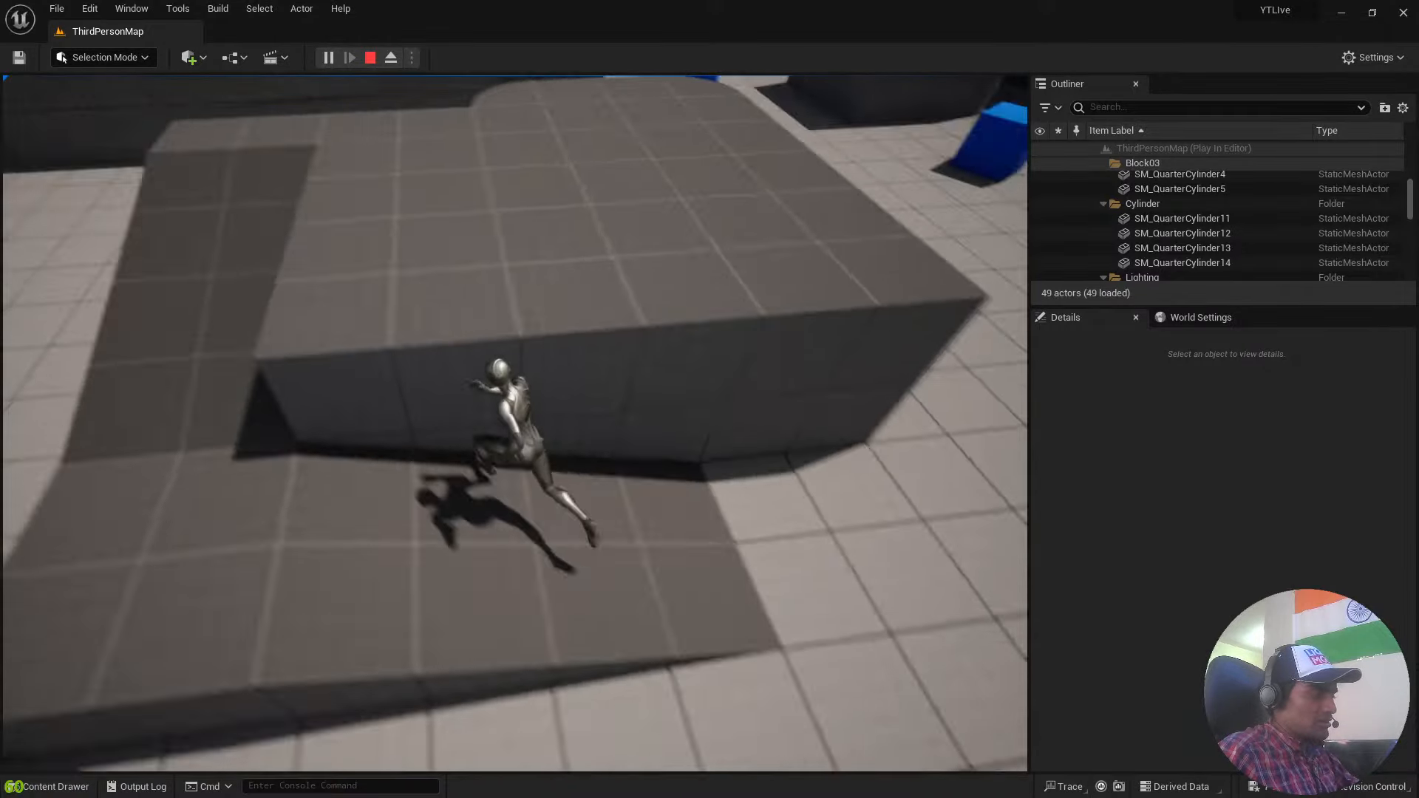
key("w")
key("a")
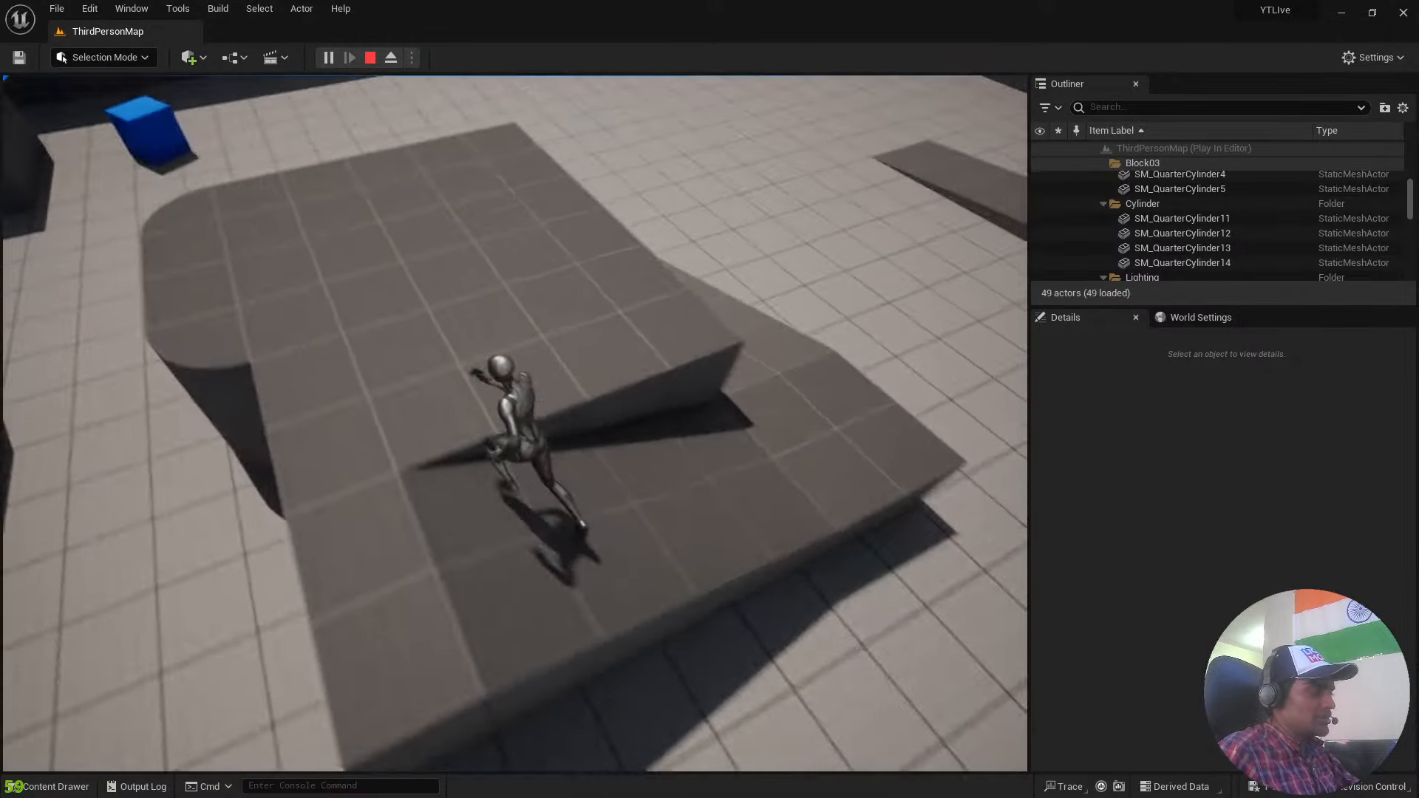
key("w")
key("s")
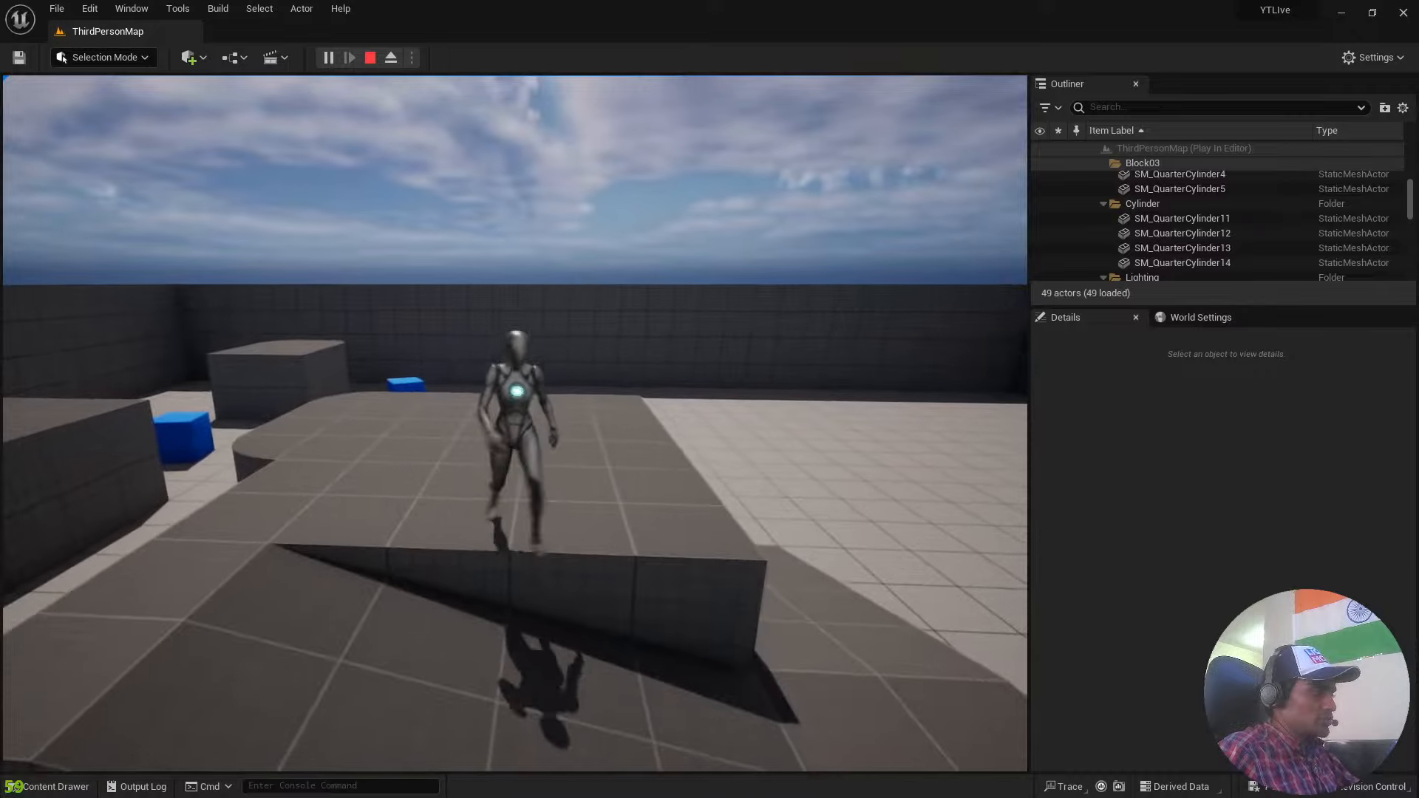
Run and jump the character over the raised blocks and along the long narrow block, returning to the open floor.
key("w")
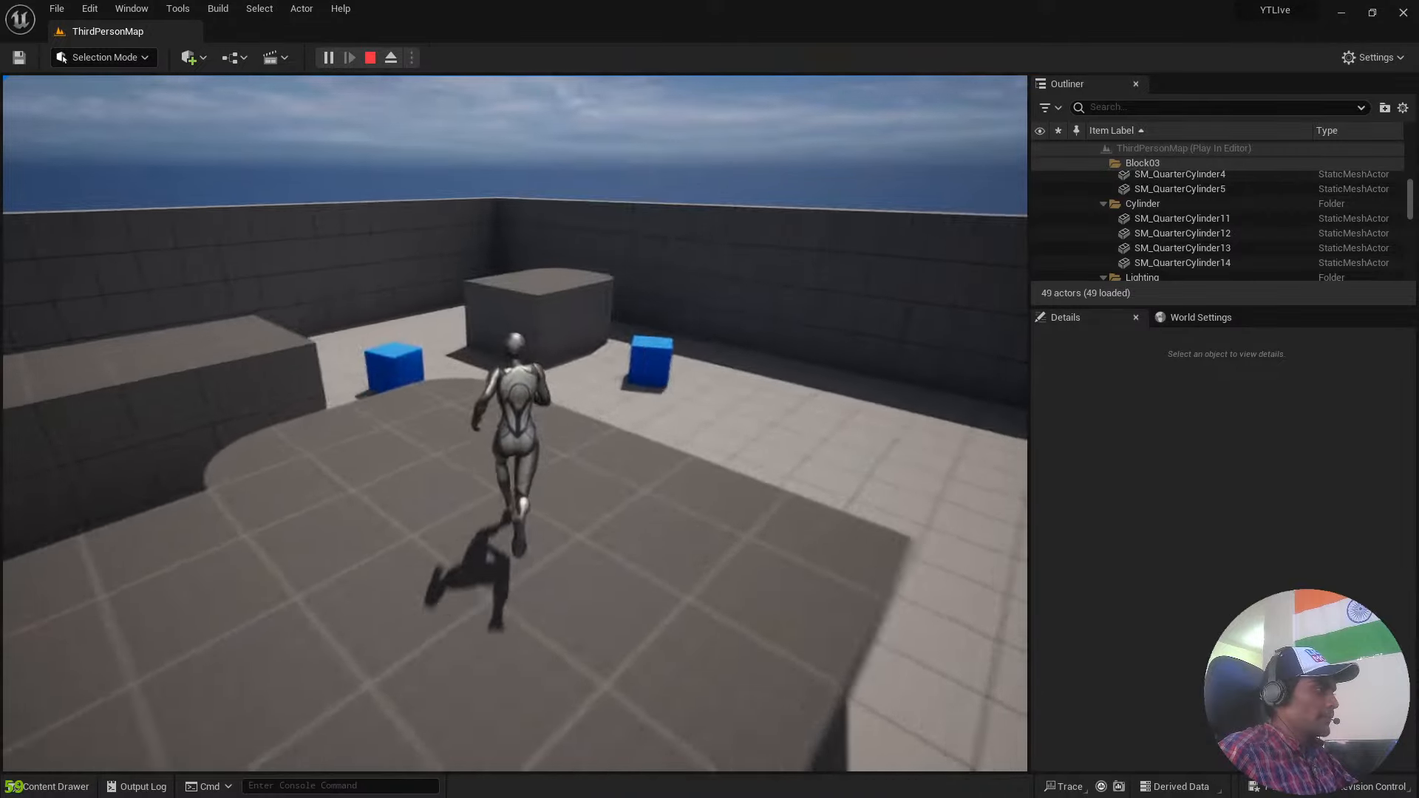
key("space")
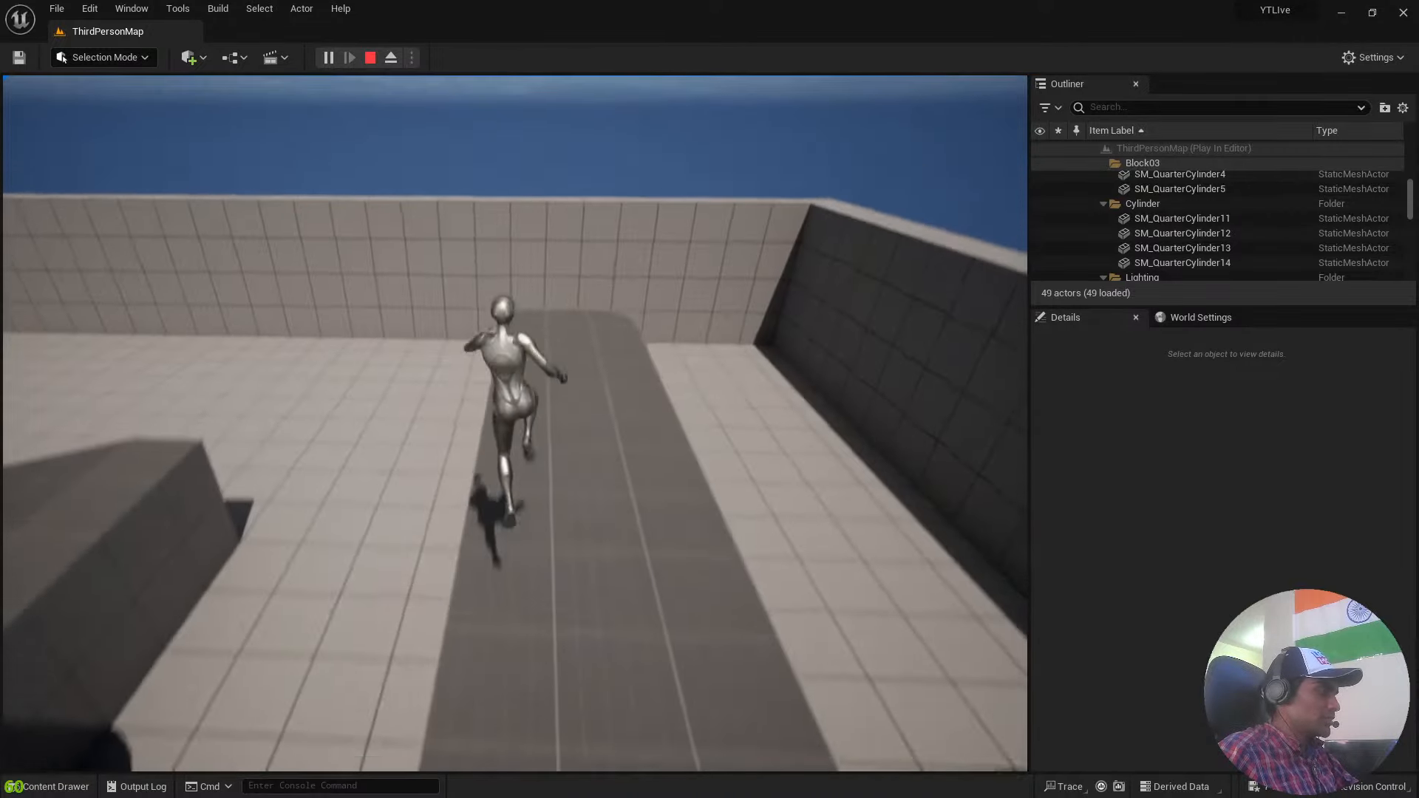
key("space")
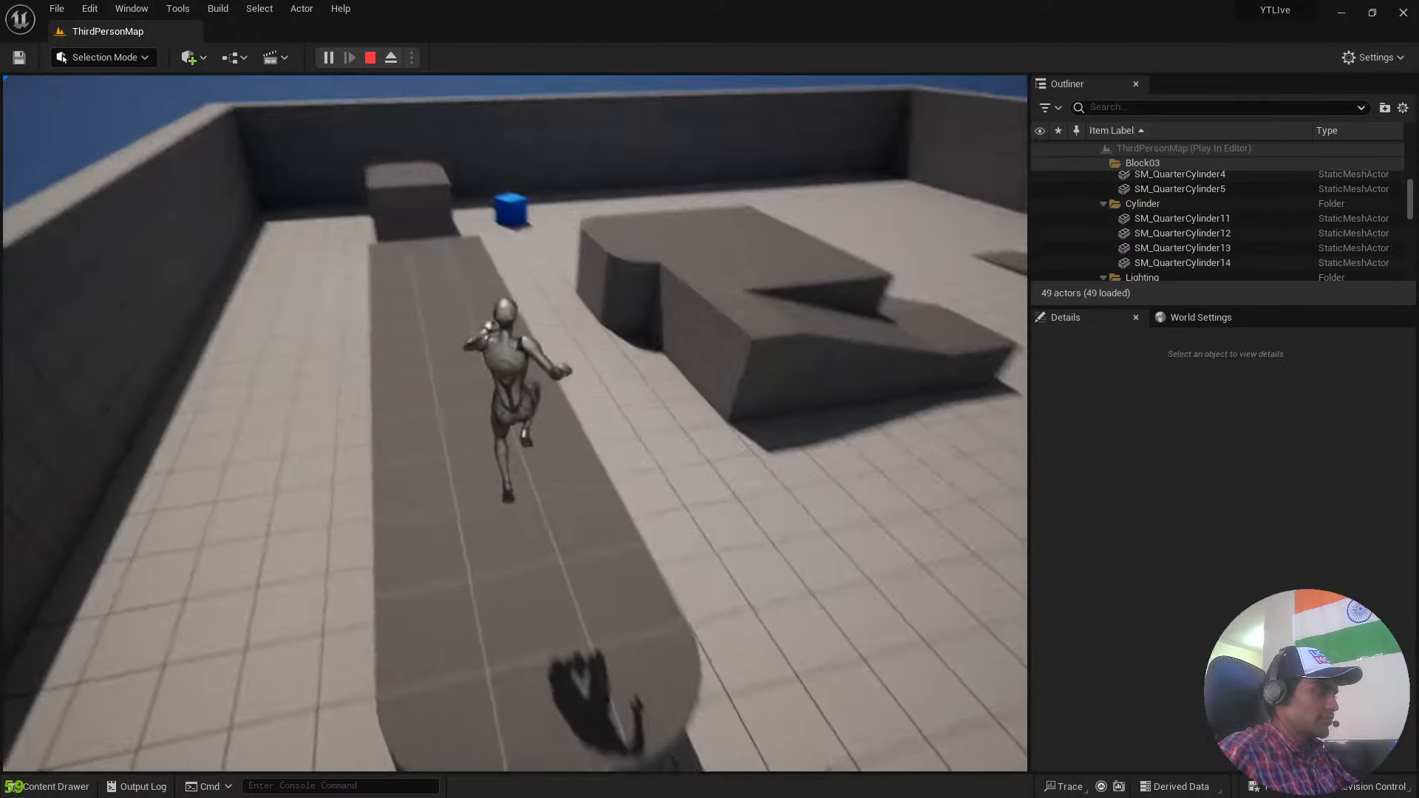
key("w")
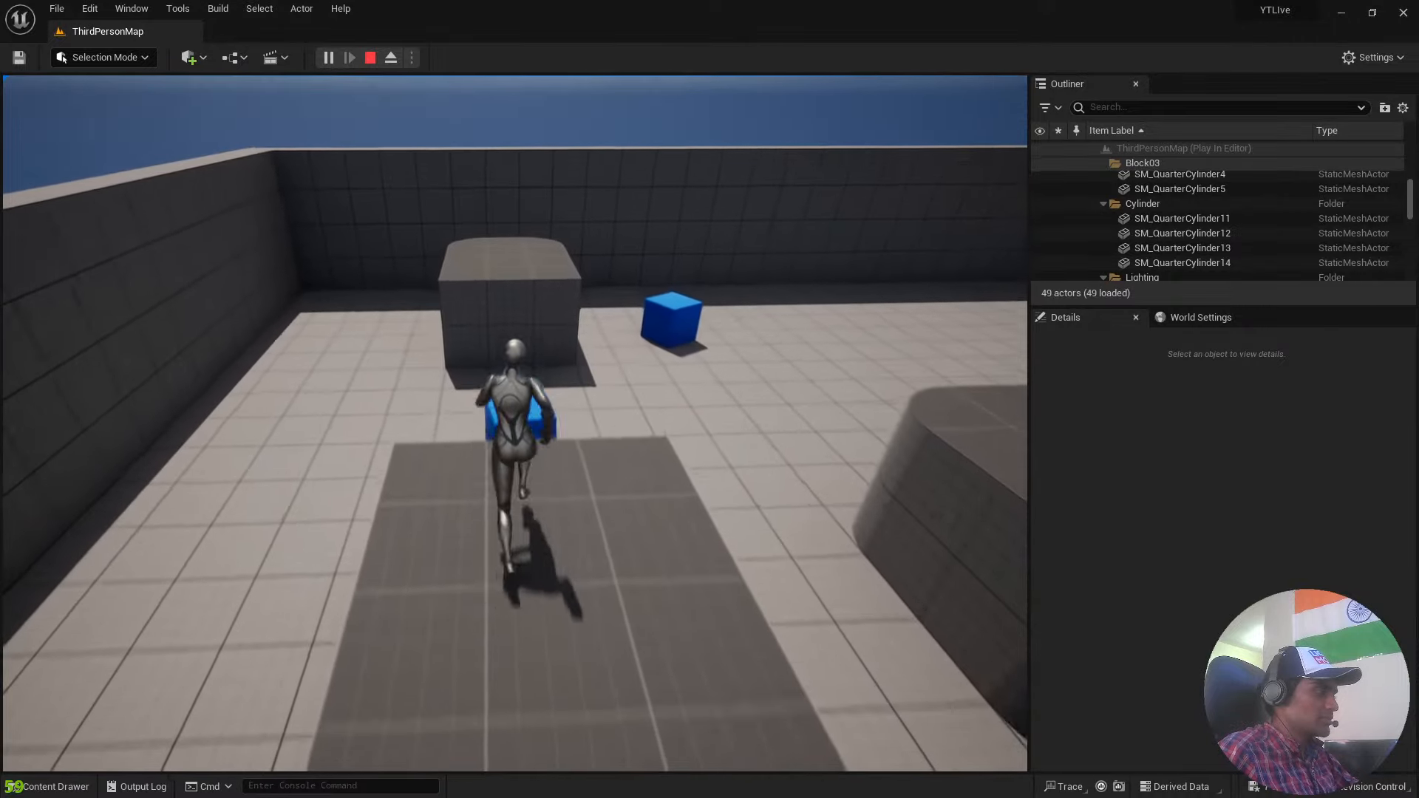
key("space")
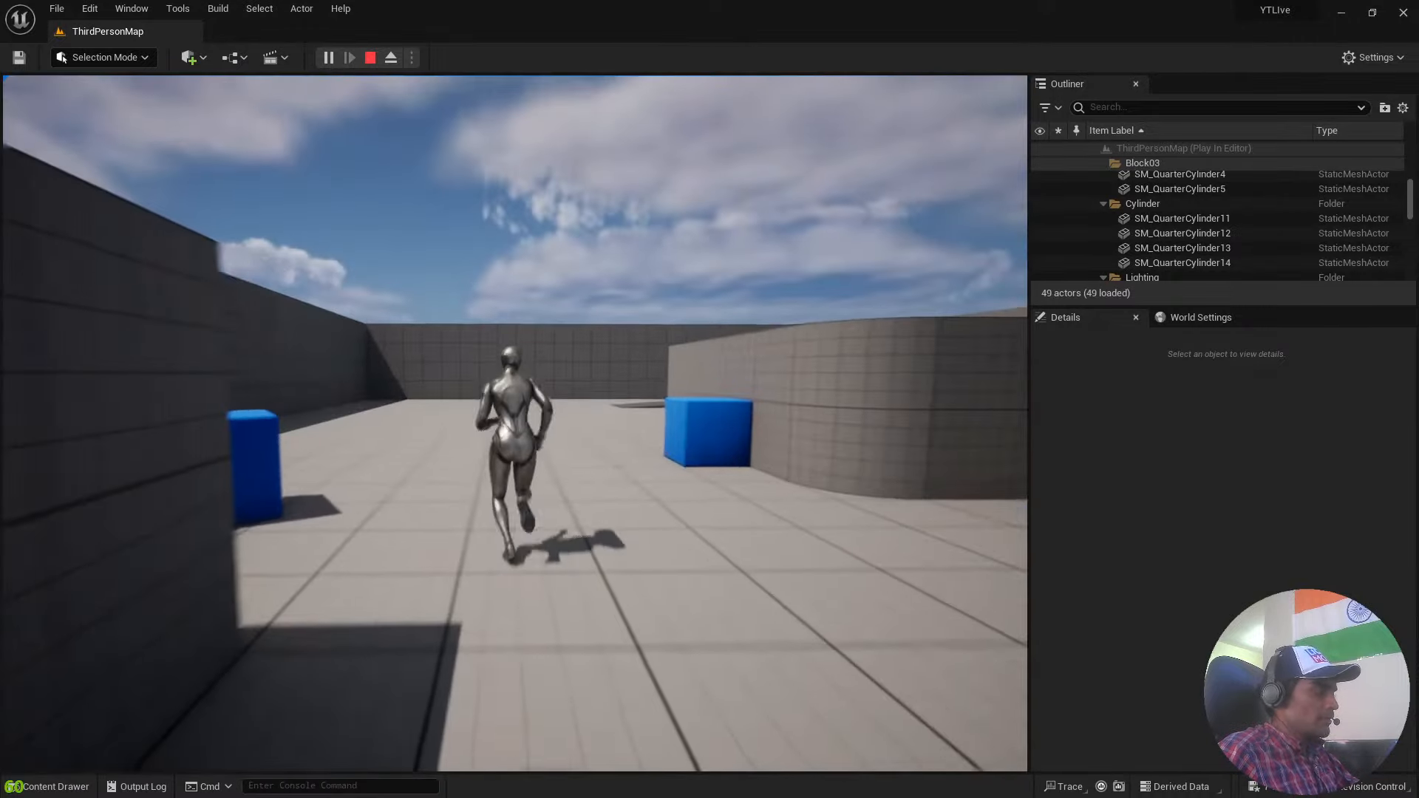
key("w")
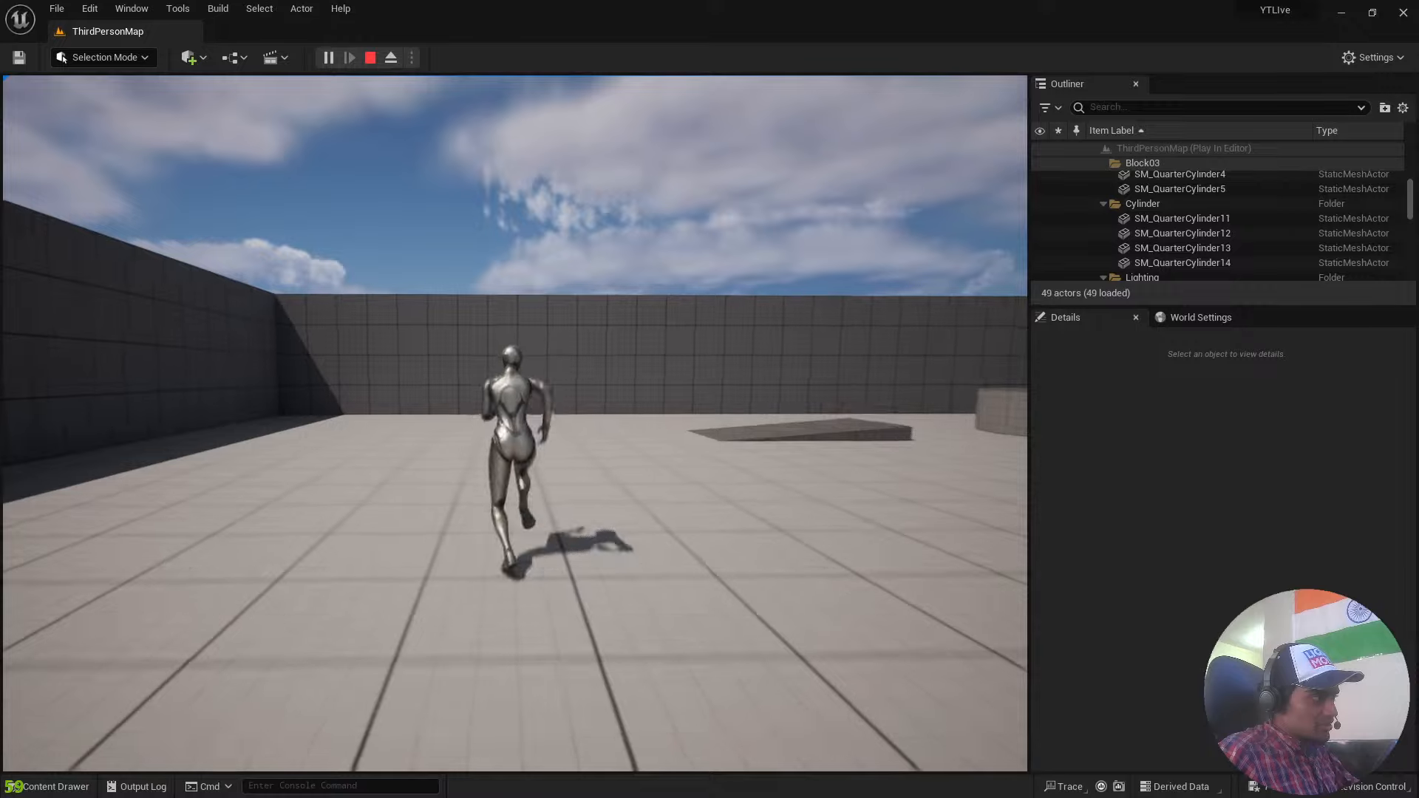
Run the character across the open floor toward the walls and back to view the level from several sides.
key("a")
key("s")
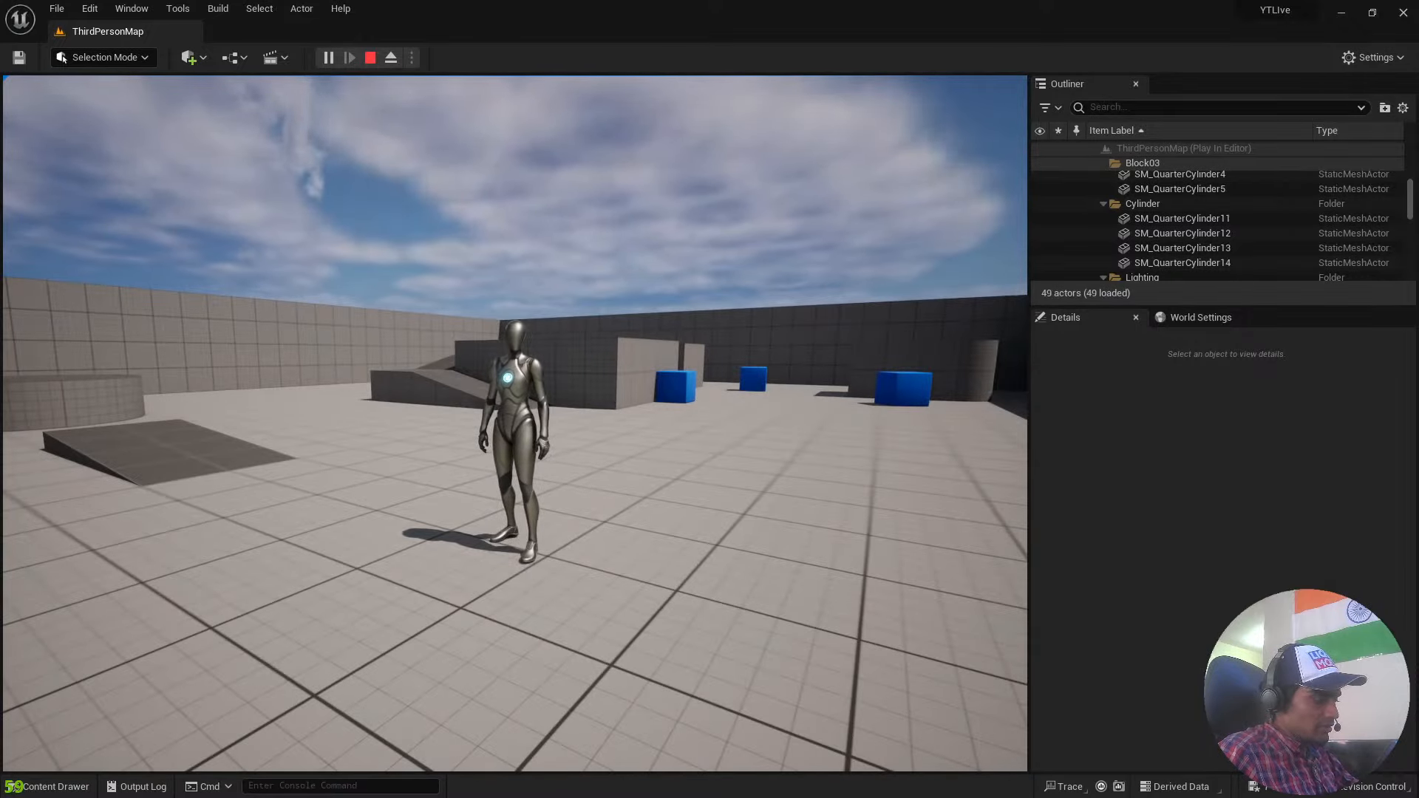
key("w")
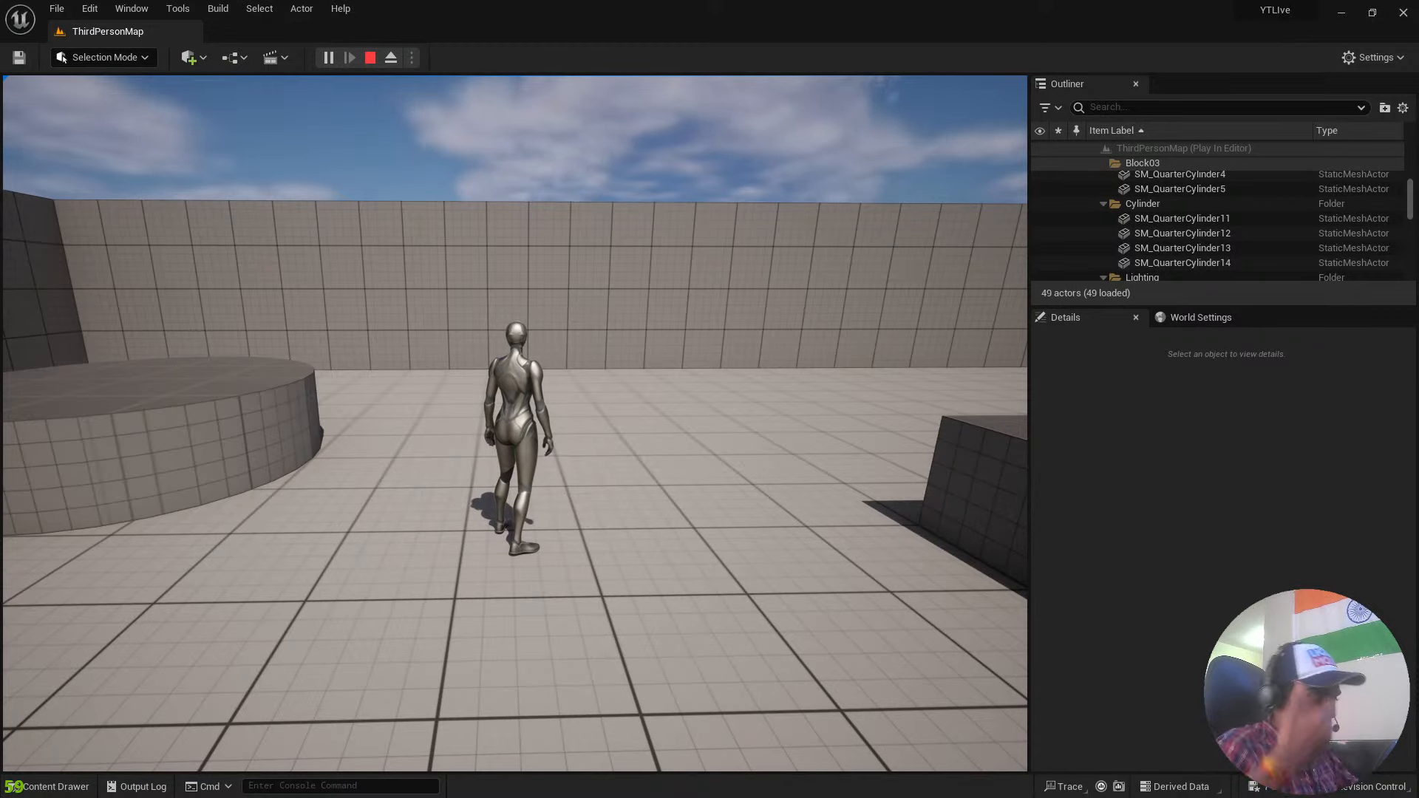
key("w")
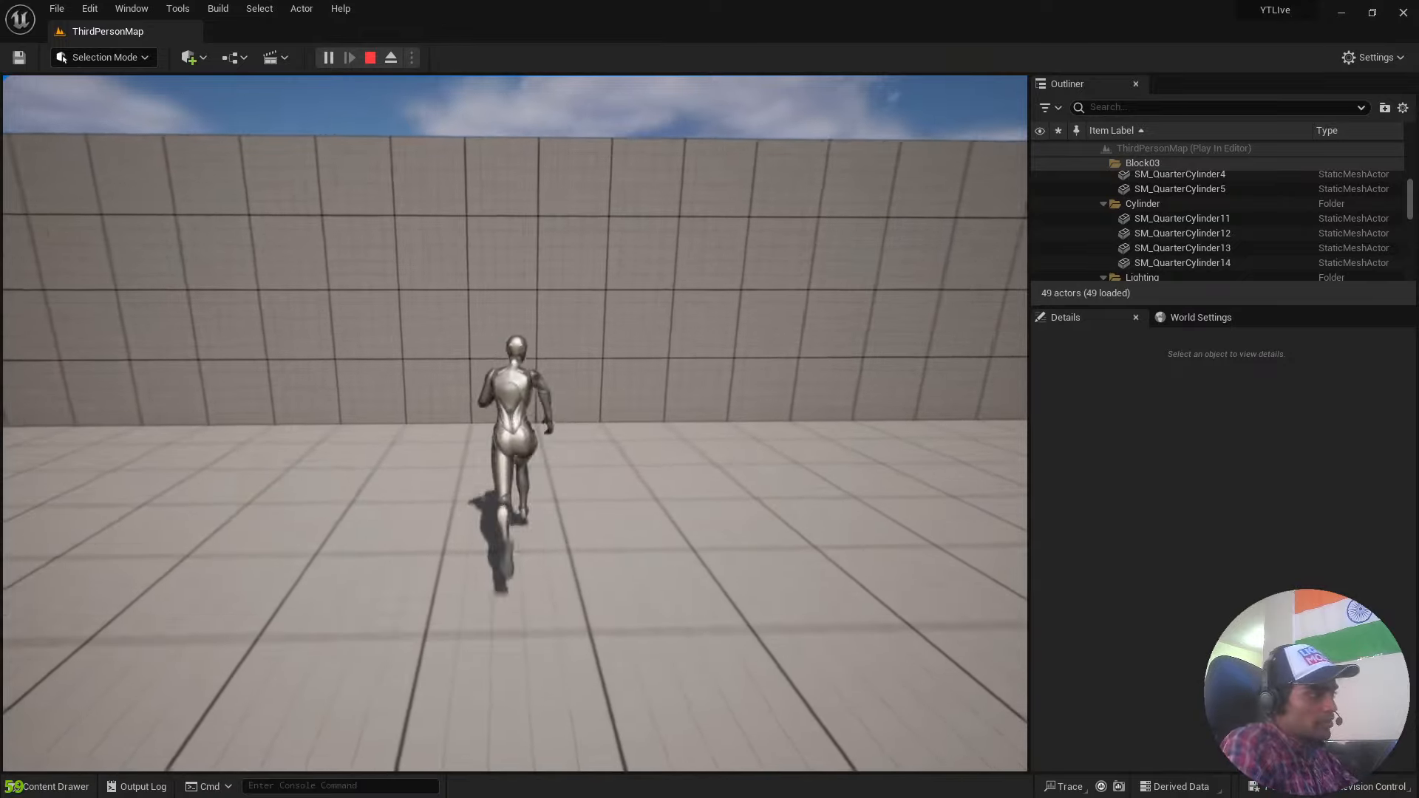
key("s")
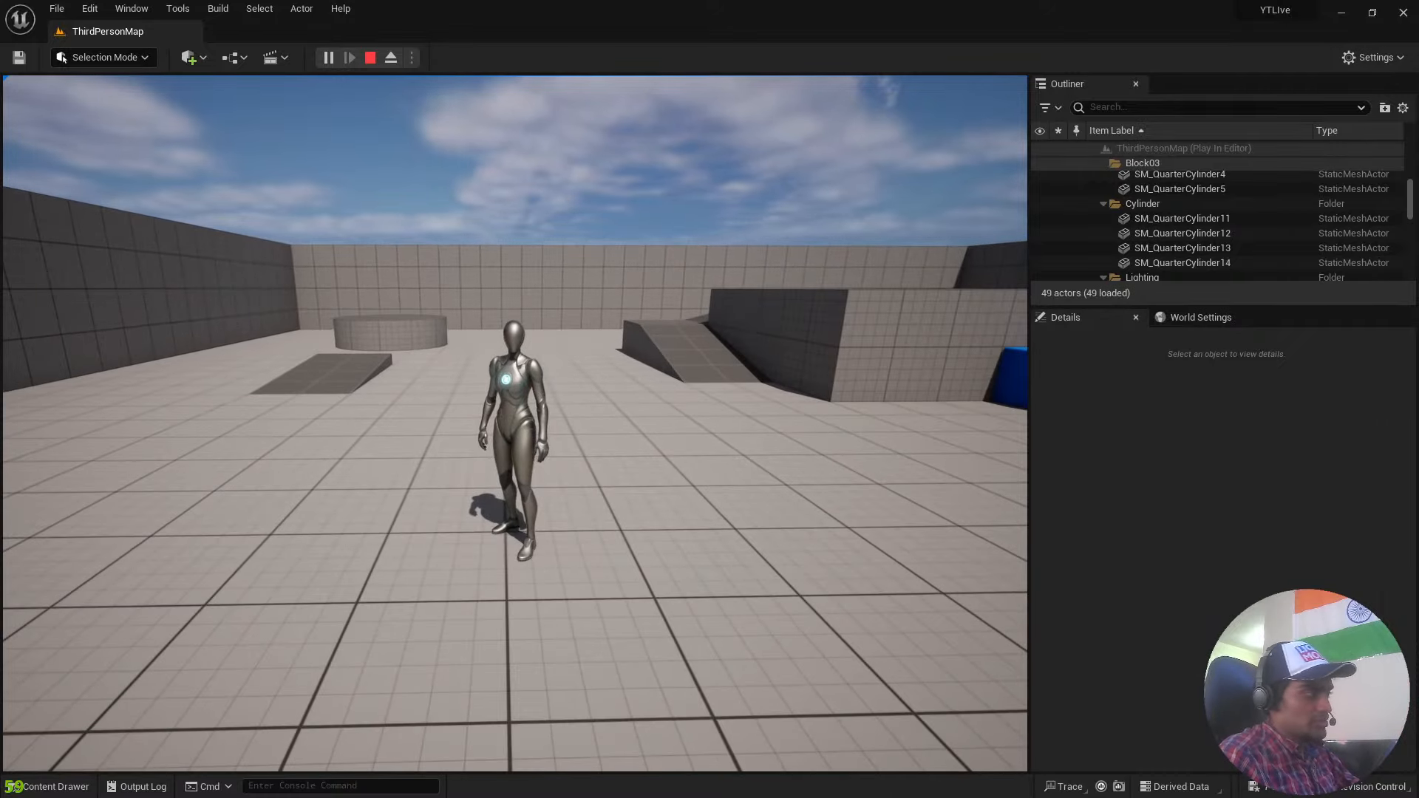
Run the character up the ramp and jump off the raised block toward the long block.
key("w")
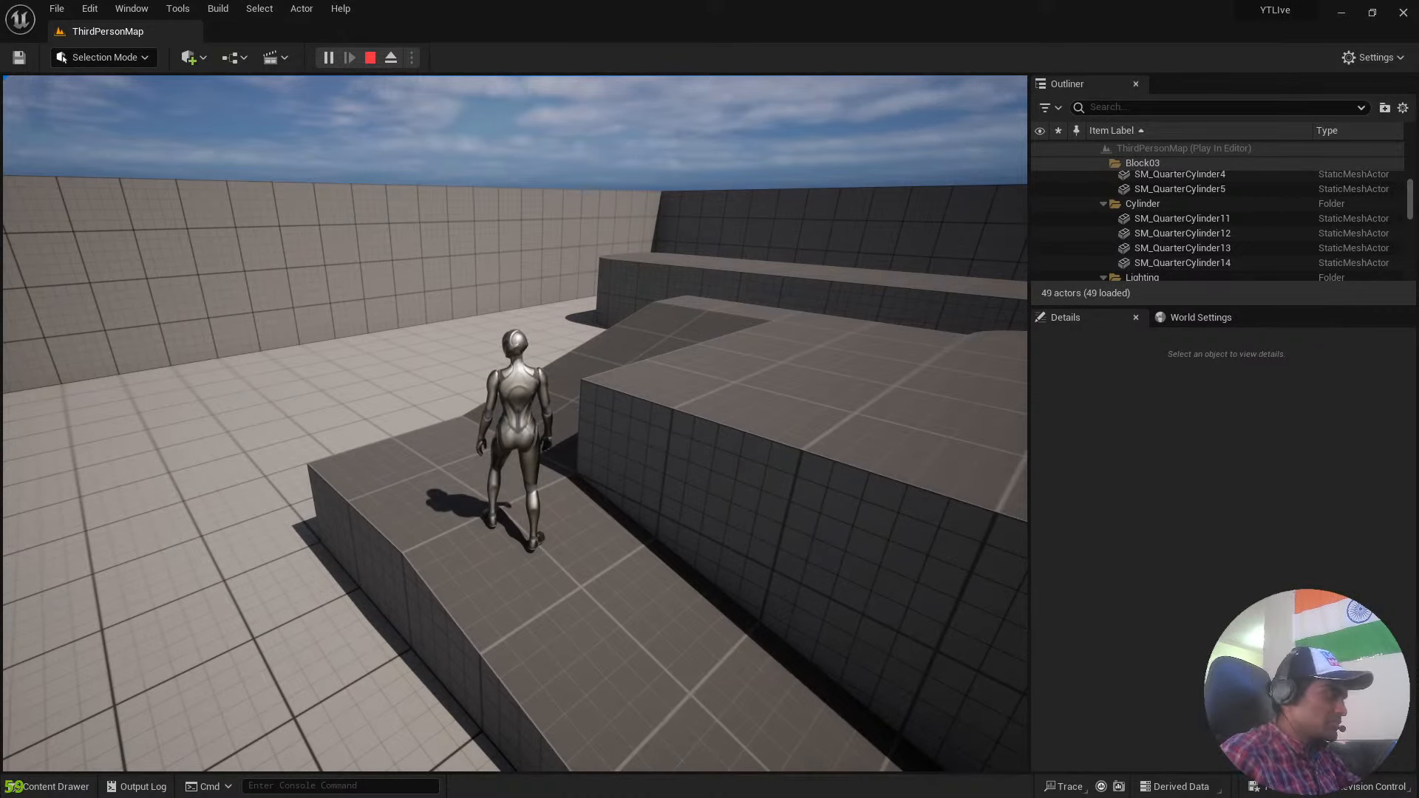
key("w")
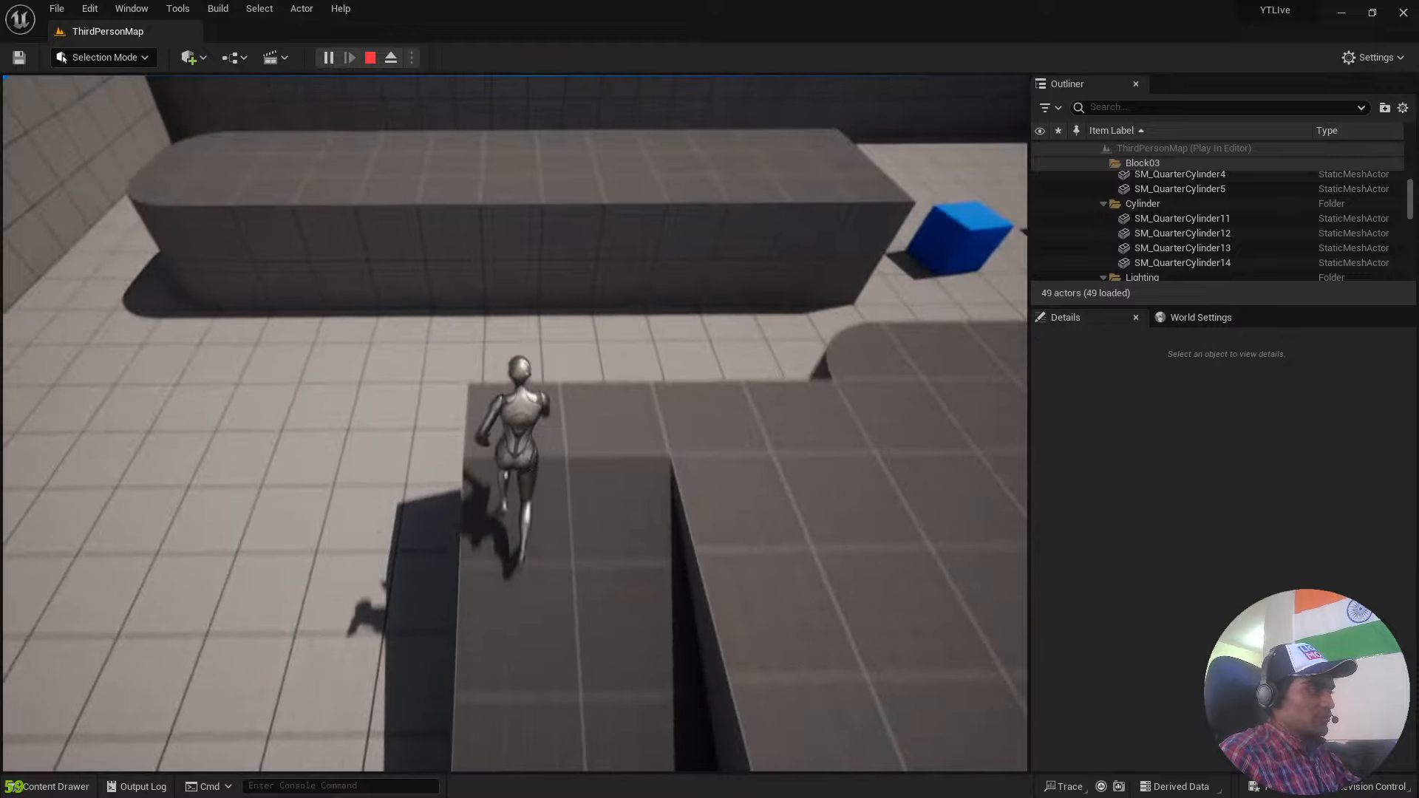
key("space")
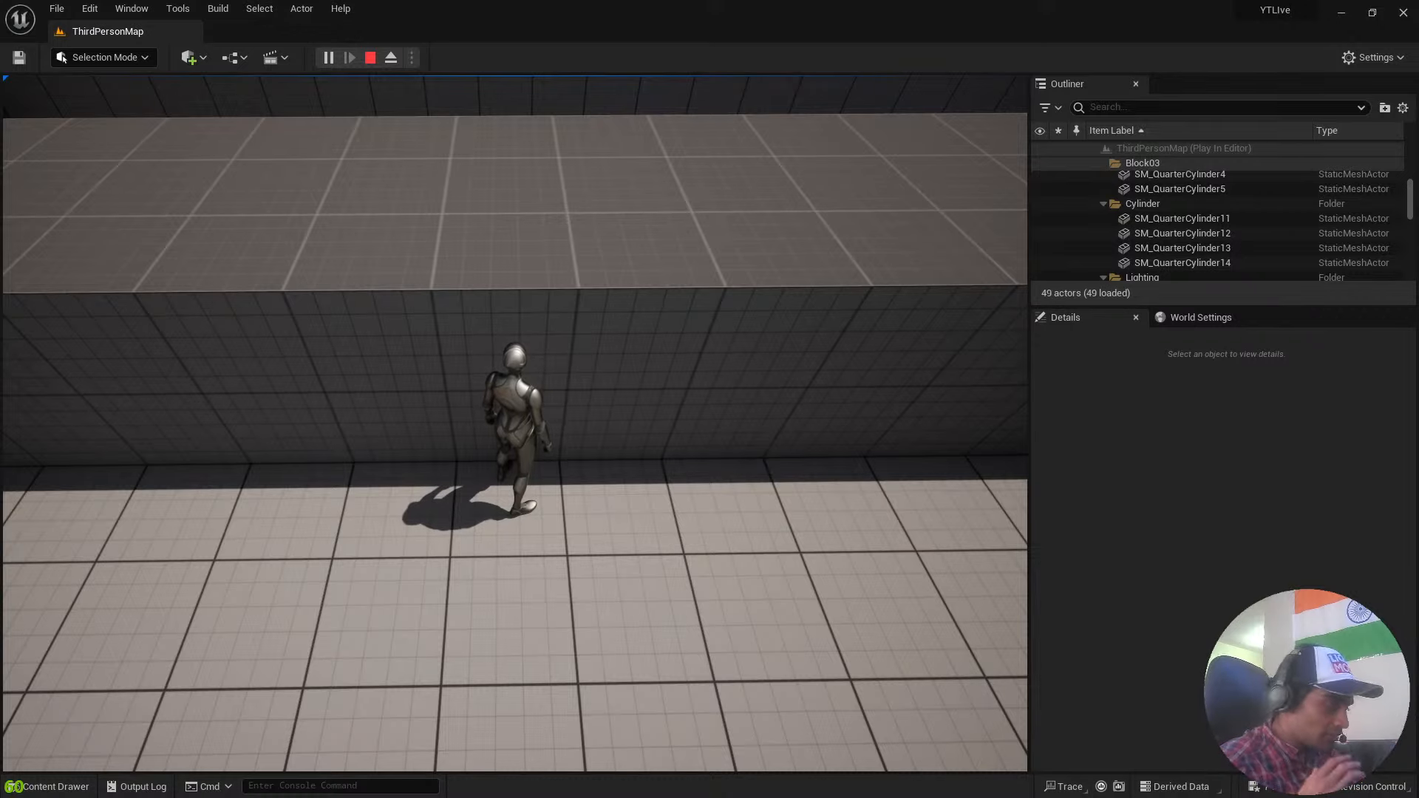
key("s")
key("d")
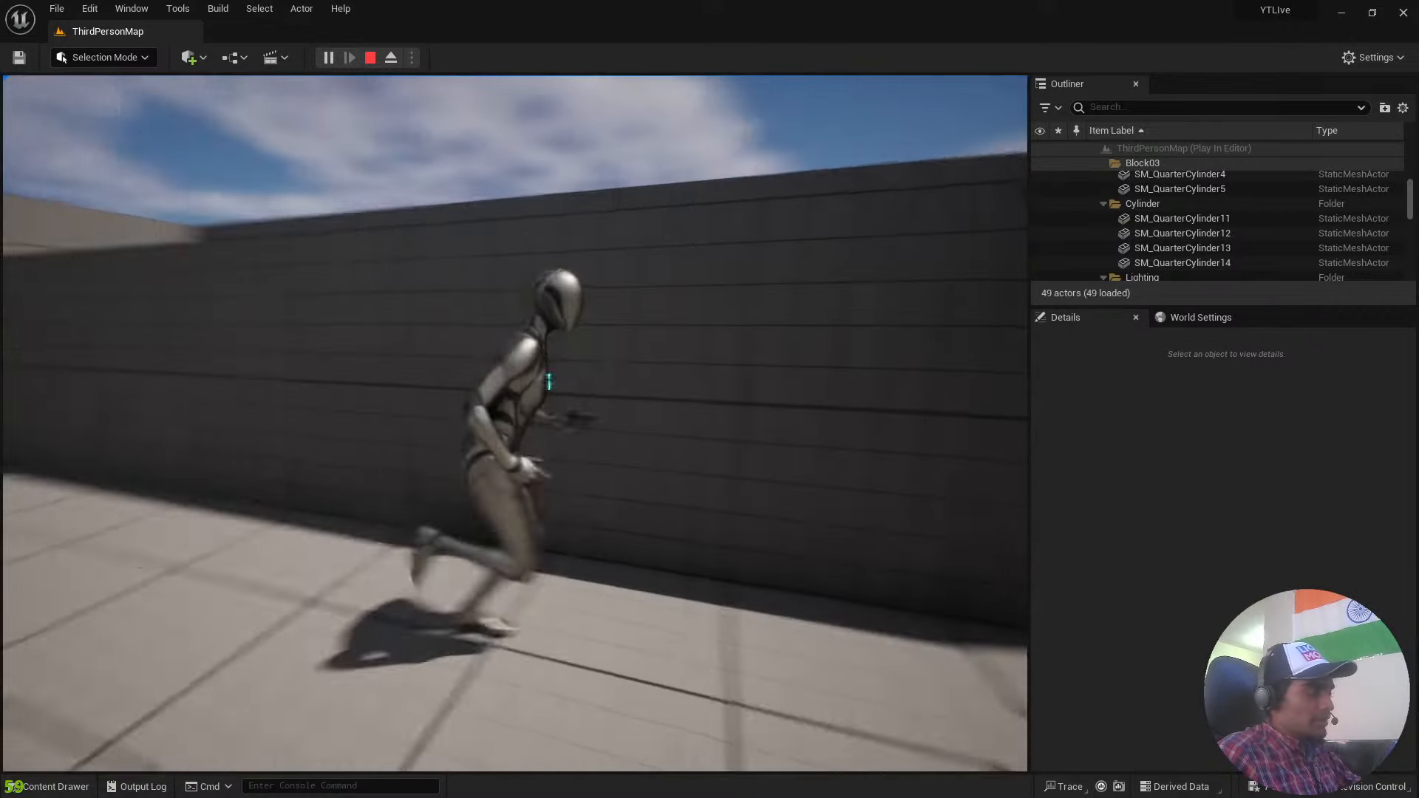
Run the character past the blue cubes and back onto the open floor, and end the play session.
key("w")
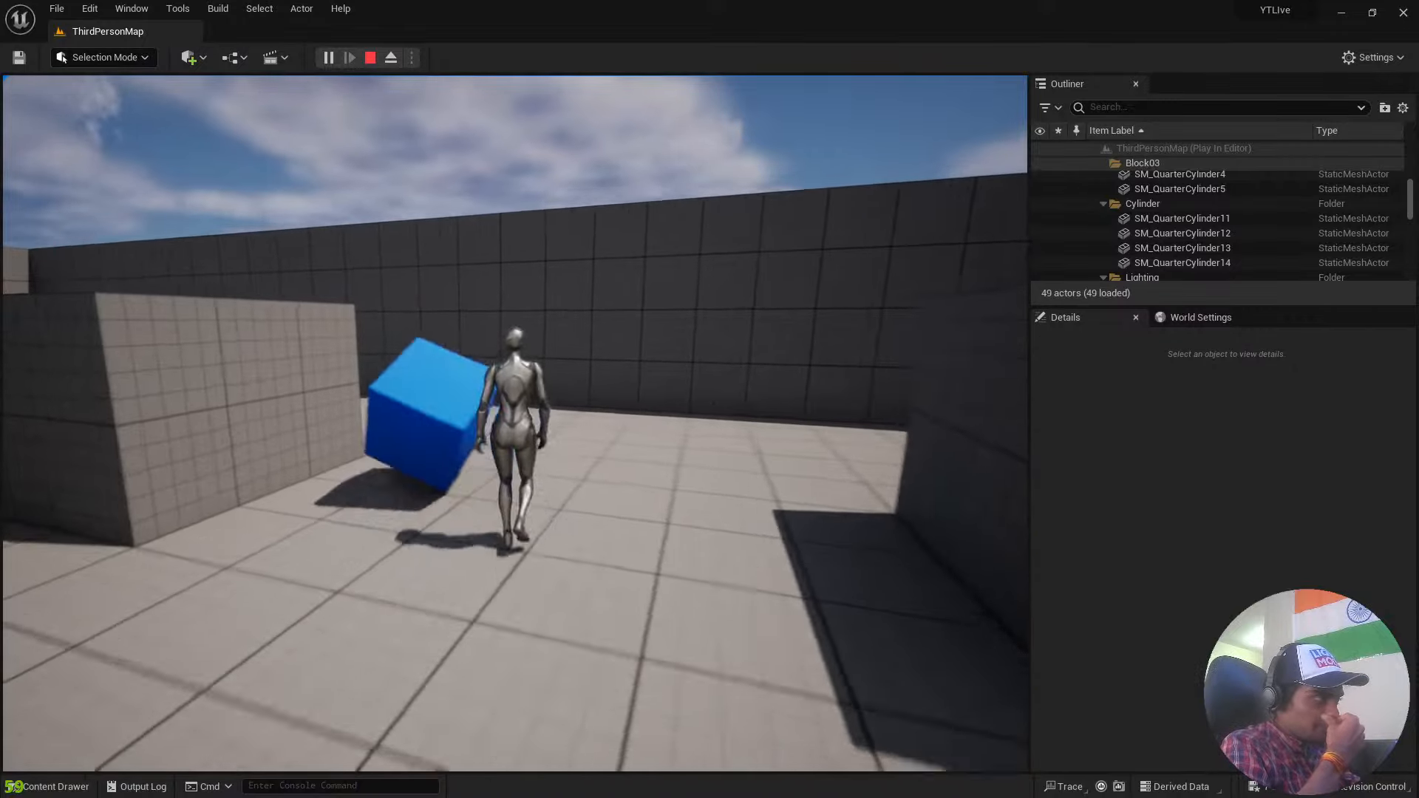
key("w")
key("w")
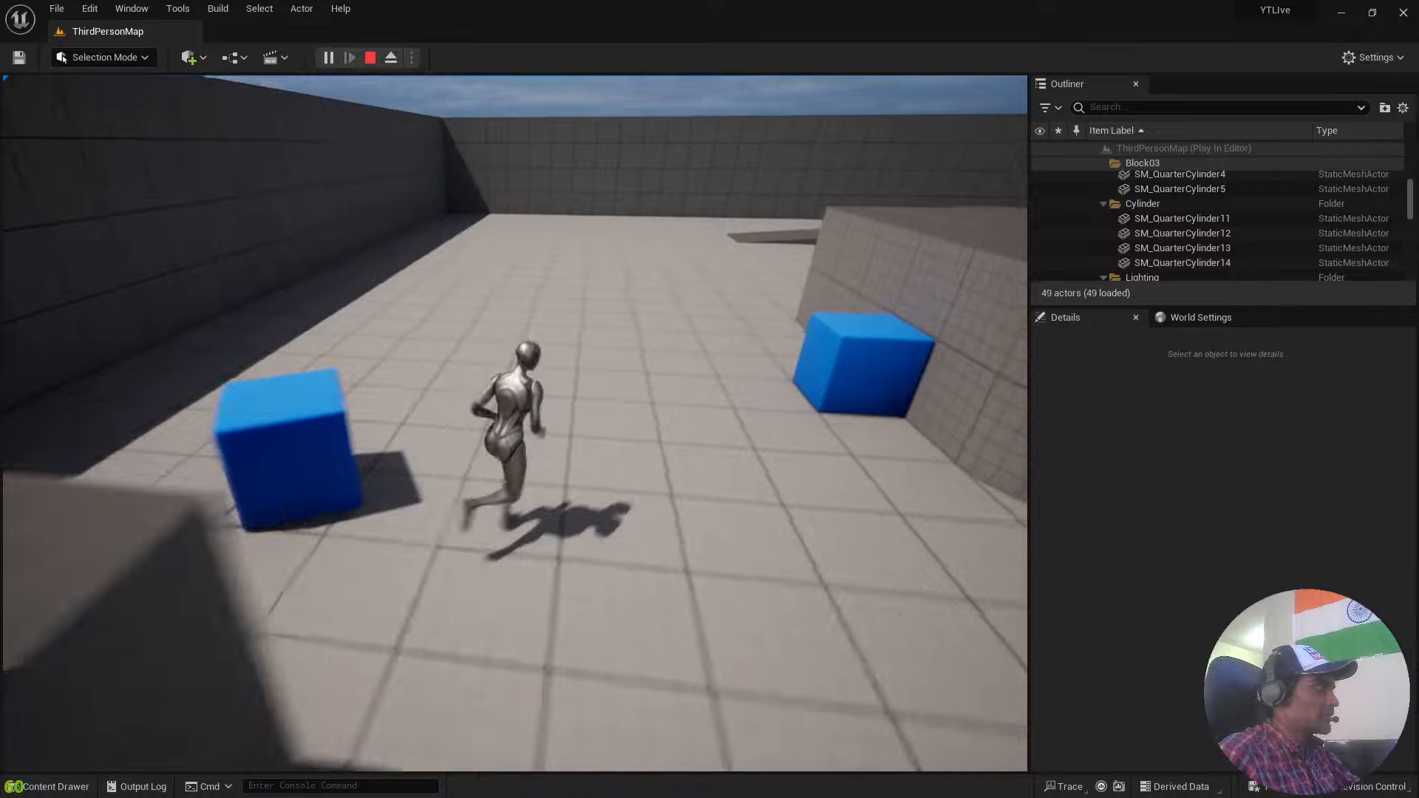
key("a")
key("w")
key("a")
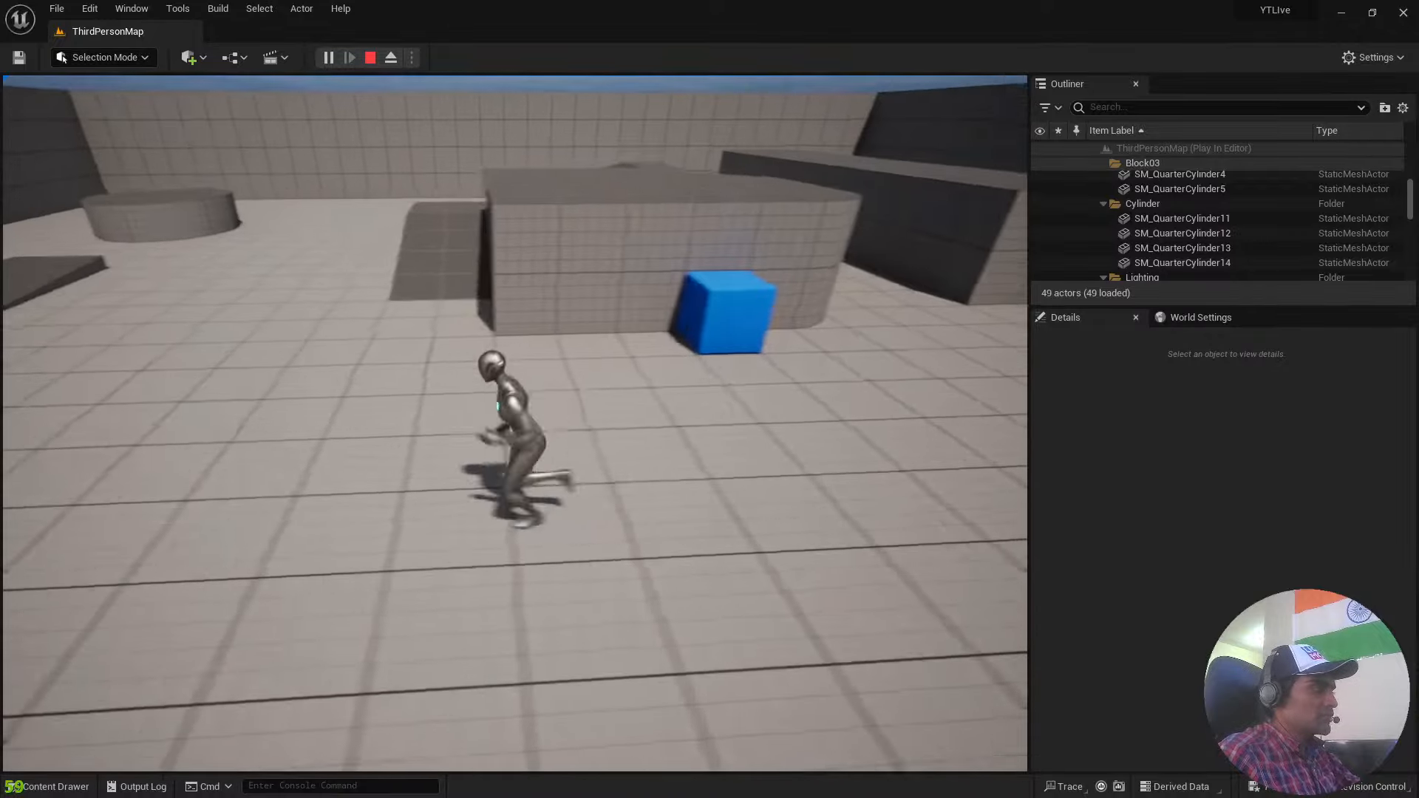
key("s")
key("Escape")
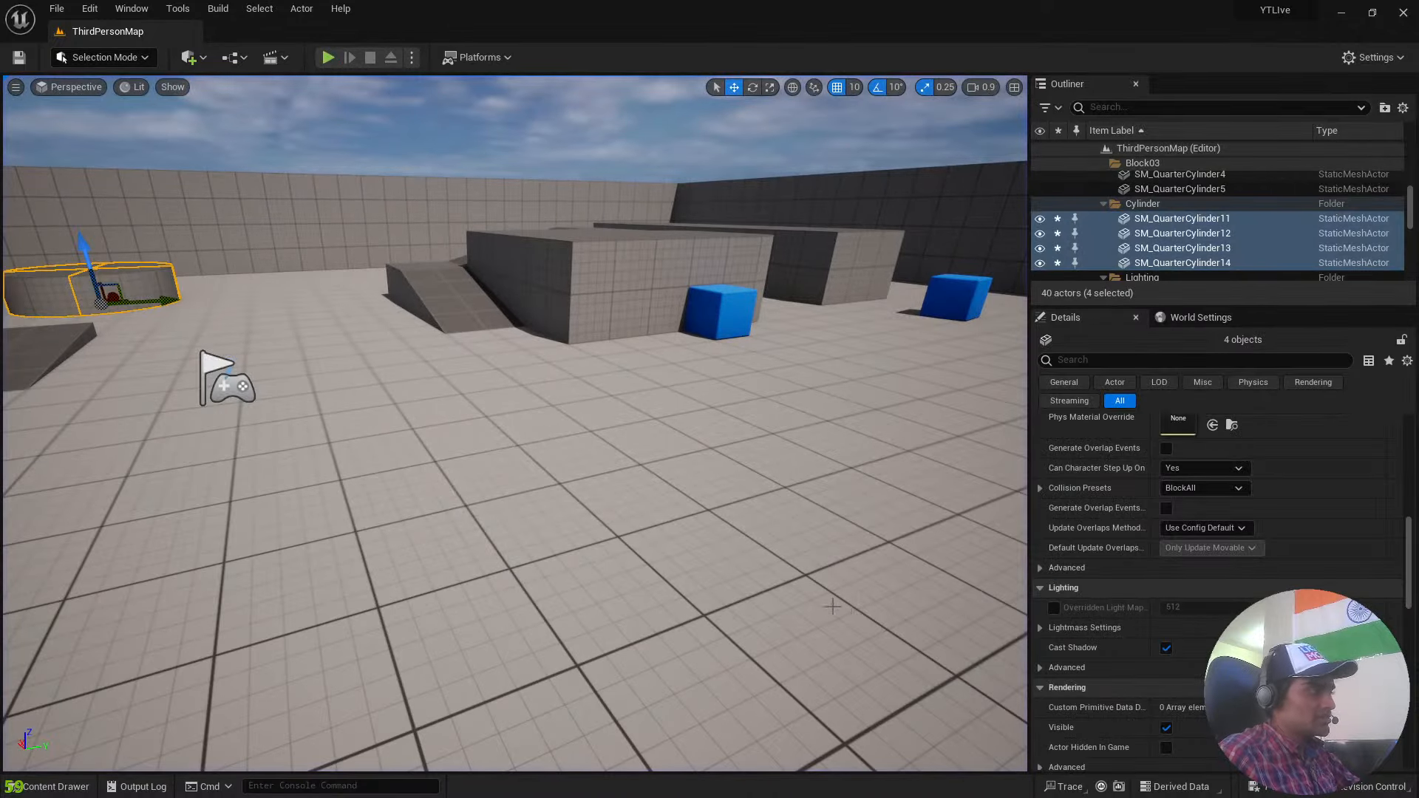
Select the side wall beside the round platform and move it outward along the Y axis, away from the floor.
key("s")
right_click_drag(803, 458, 935, 525)
right_click_drag(705, 444, 747, 445)
key("w")
key("a")
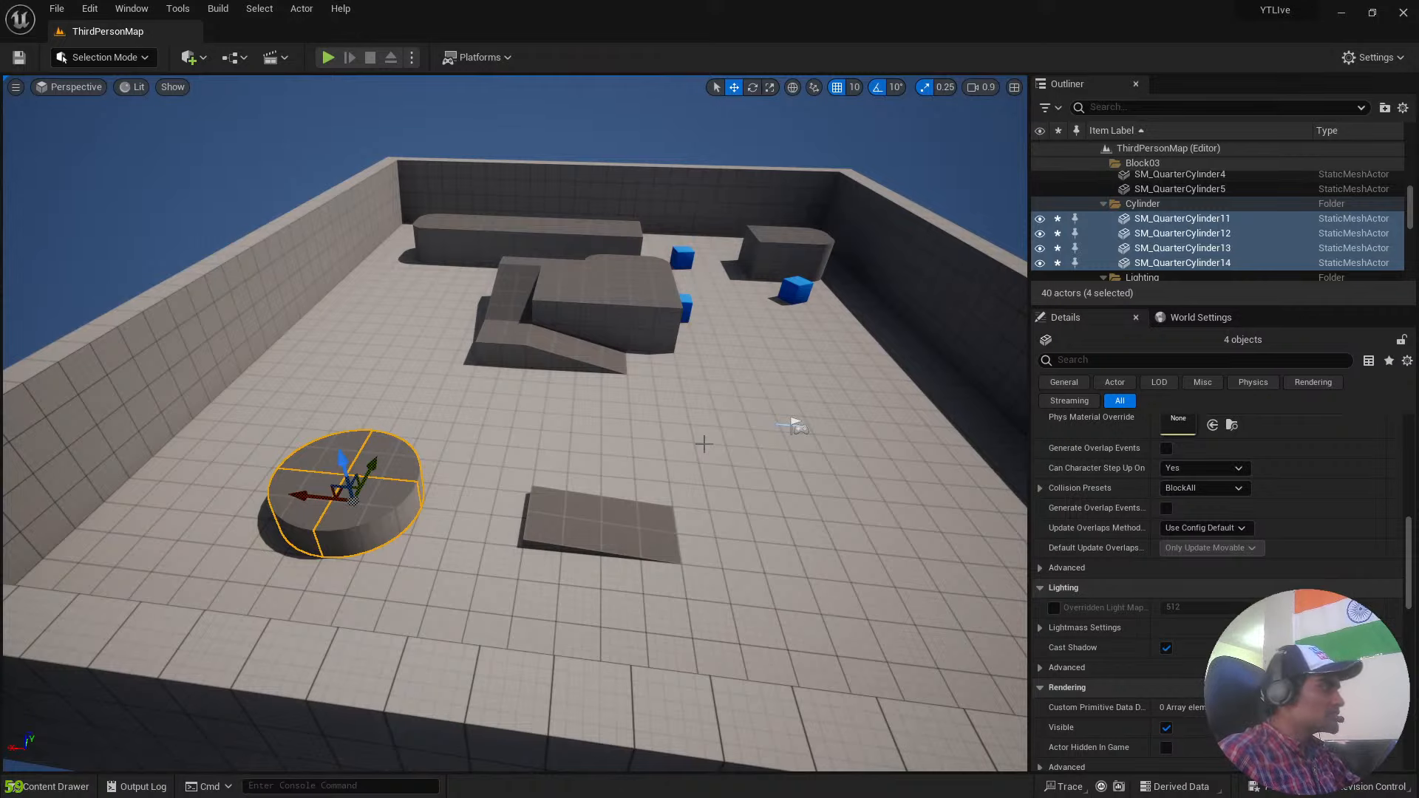
right_click_drag(705, 444, 747, 488)
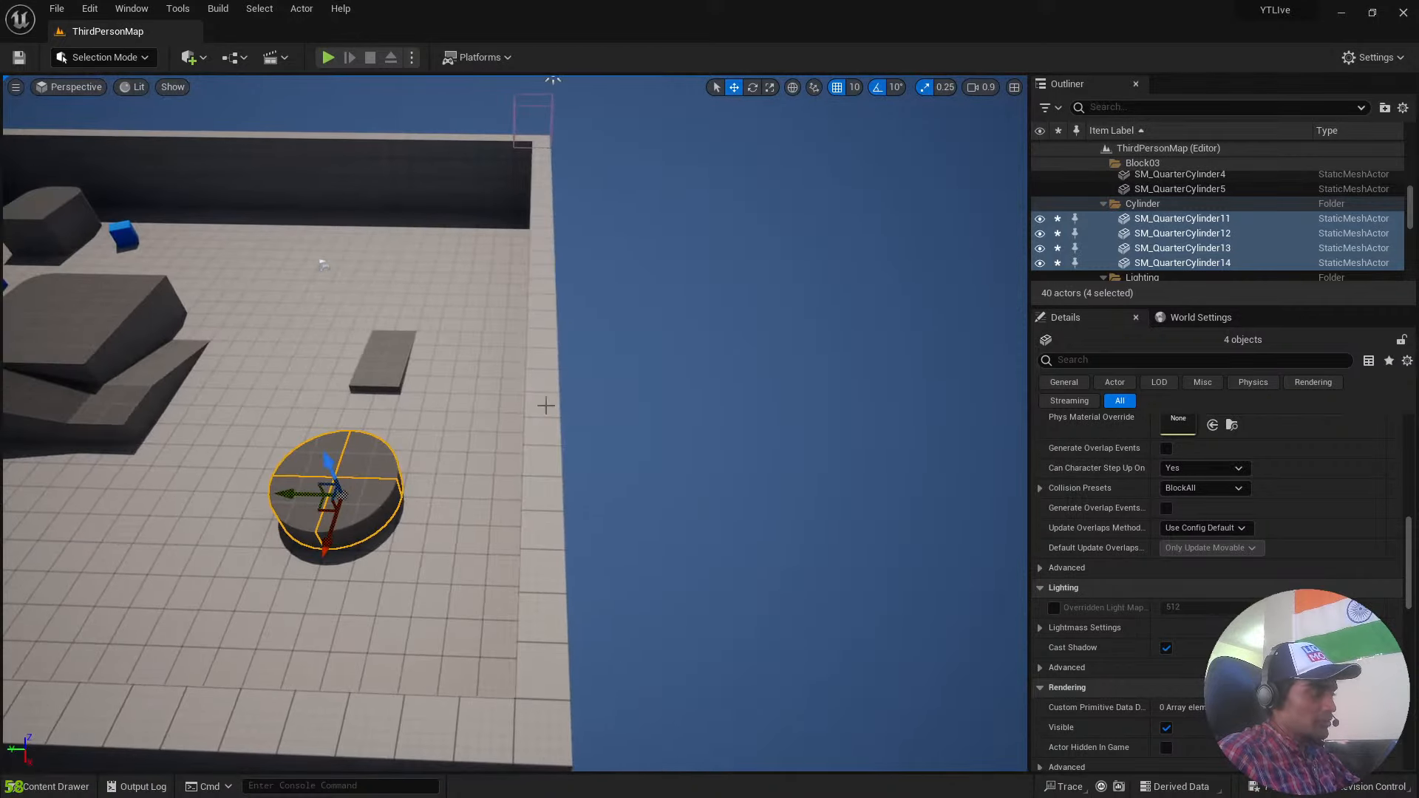
left_click(559, 424)
right_click_drag(549, 358, 506, 345)
key("s")
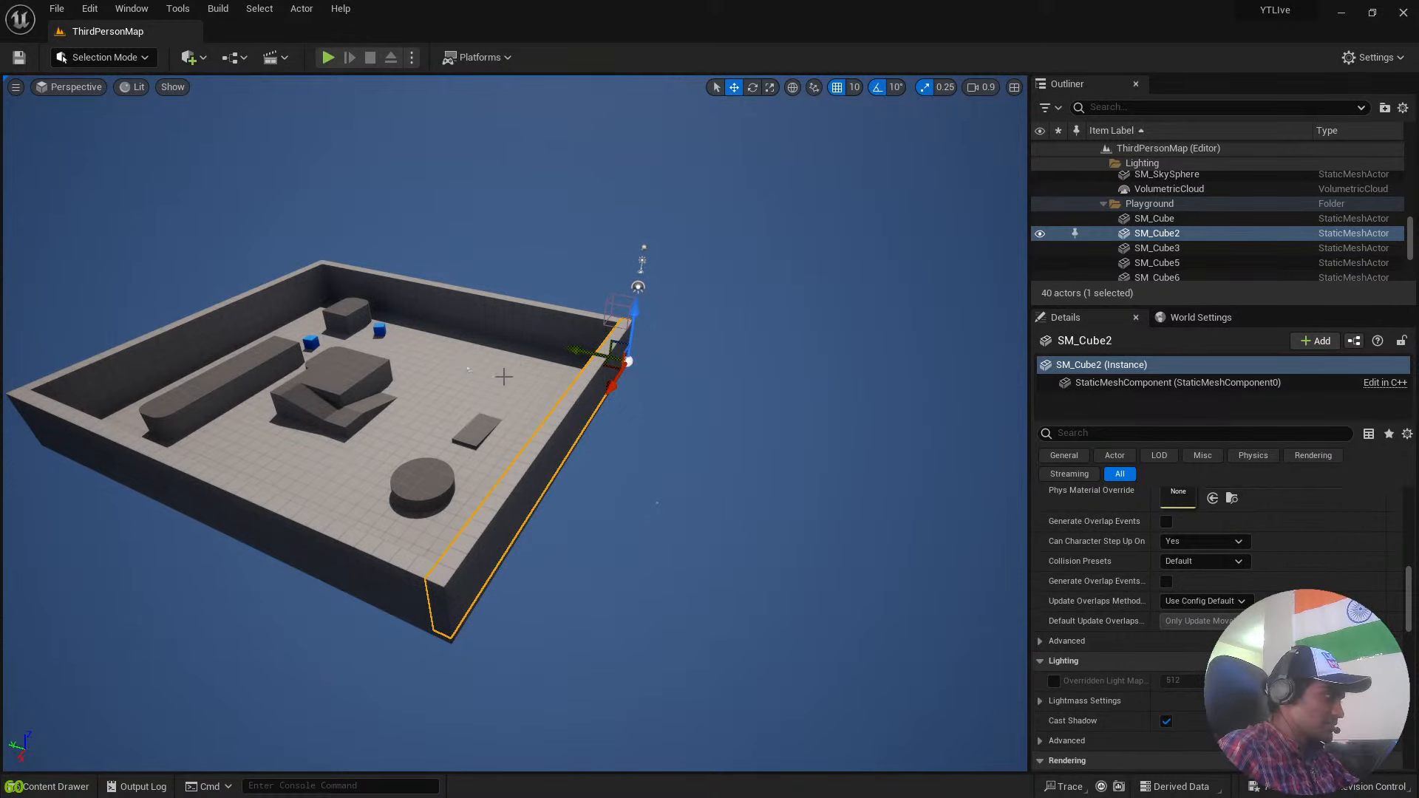
left_click_drag(573, 349, 1013, 449)
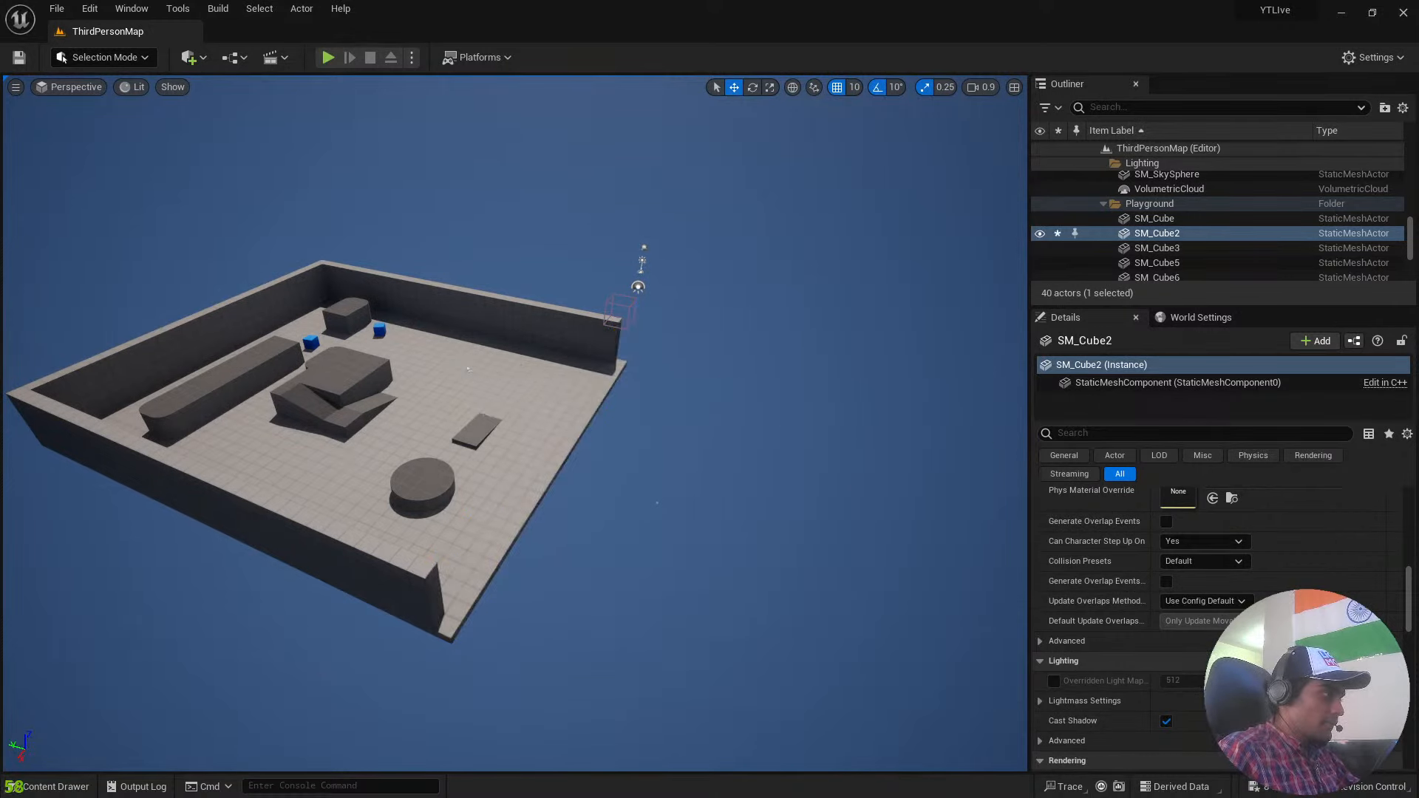
Select the remaining walls and the floor one after another to examine which separate meshes build the level.
right_click_drag(752, 461, 714, 458)
key("s")
left_click(573, 325)
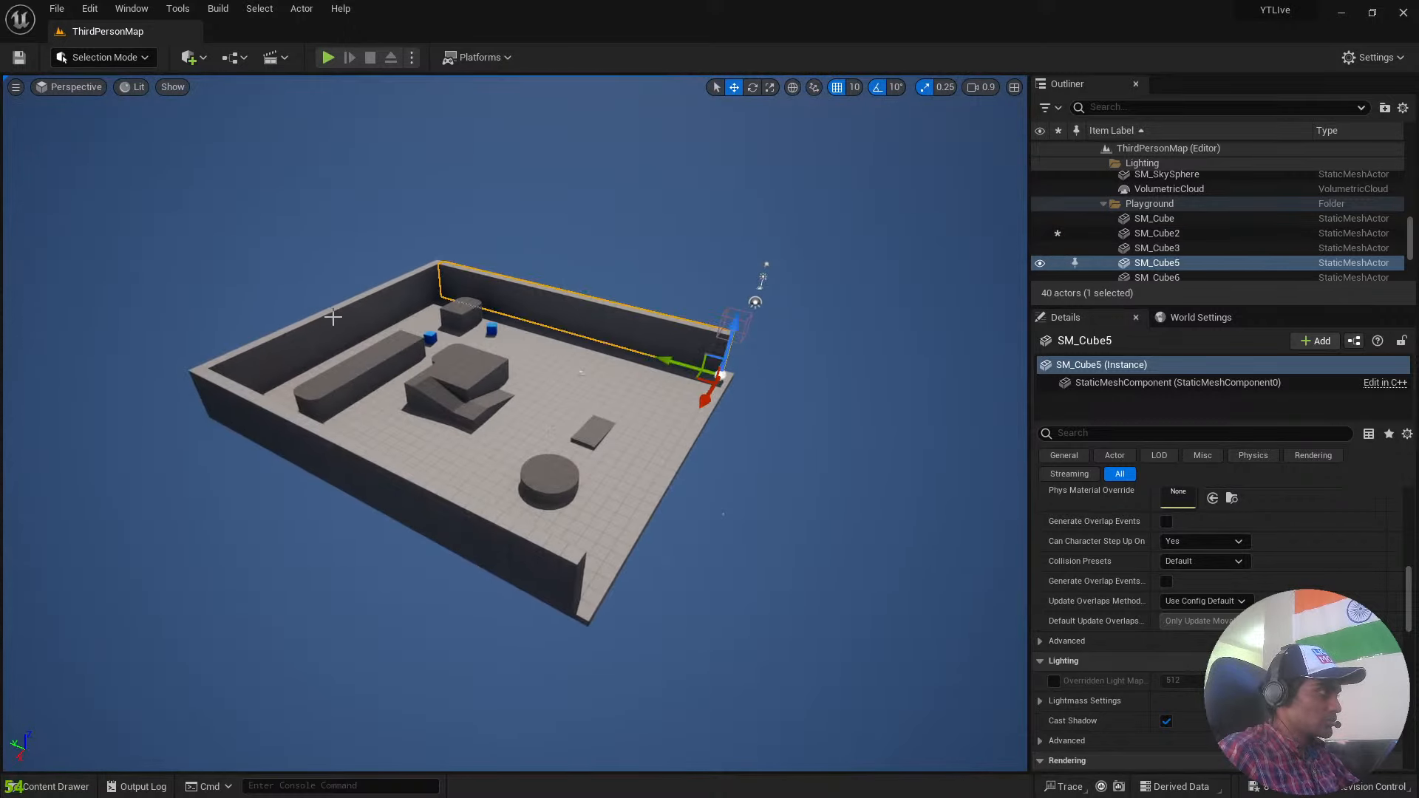
left_click(334, 317)
left_click(330, 460)
left_click(546, 358)
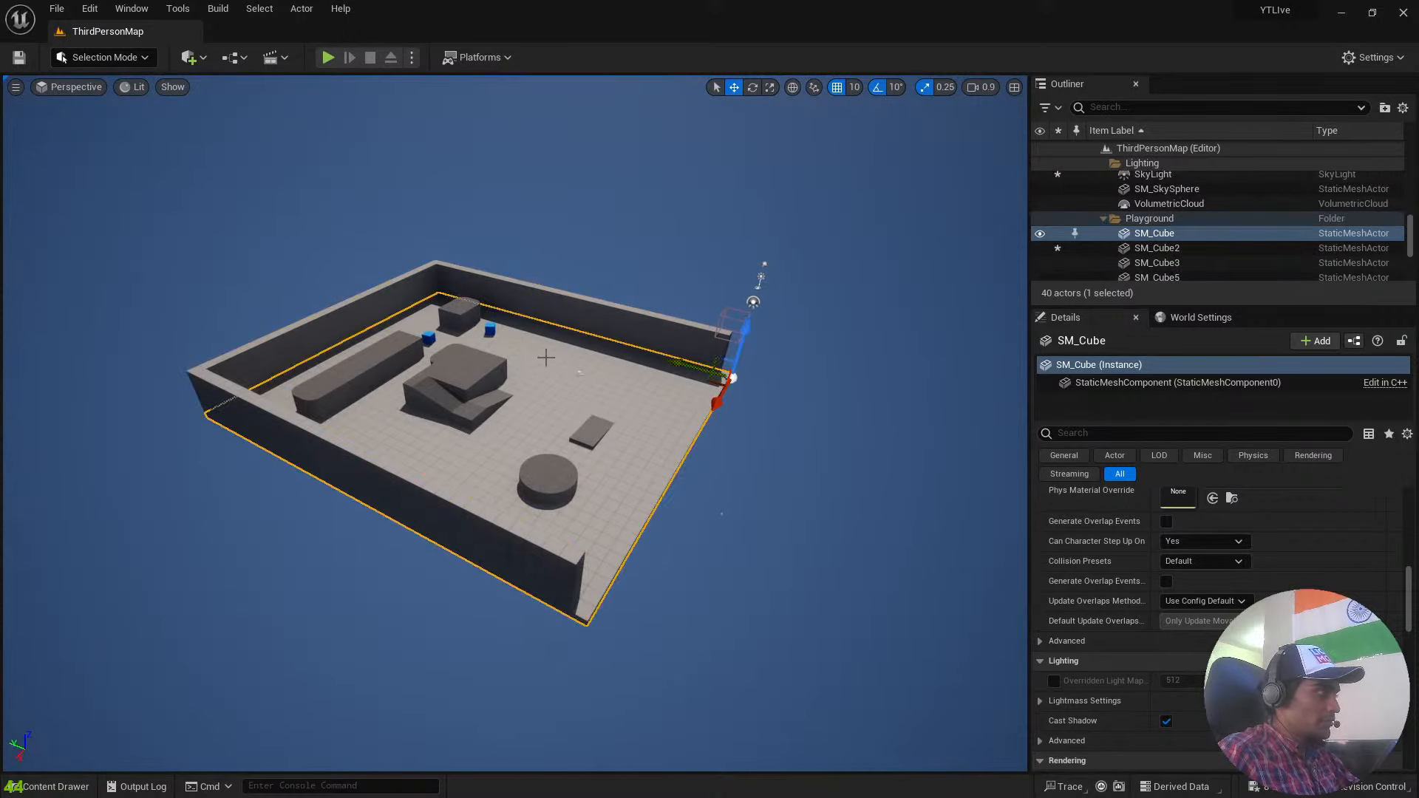
left_click(573, 313)
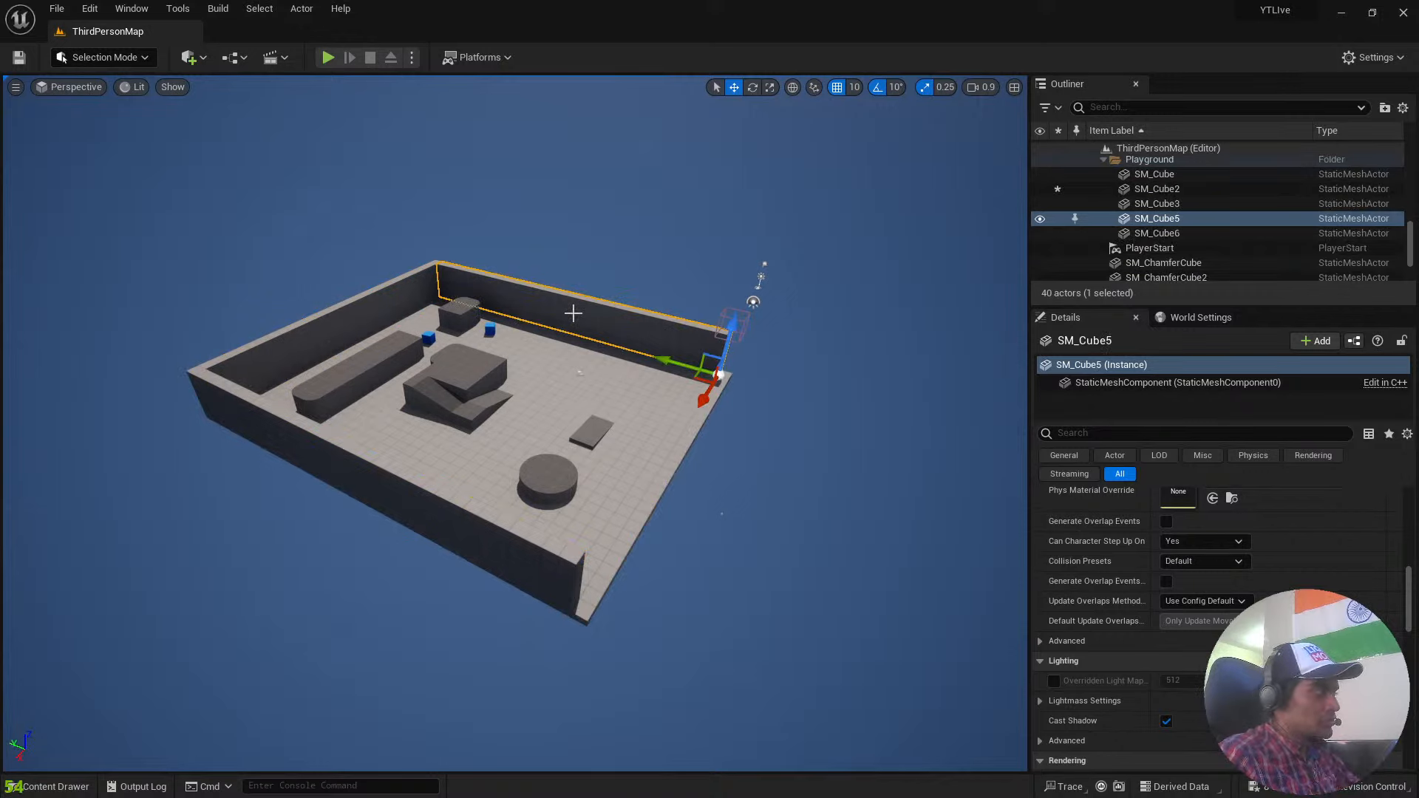
Try to slide the floor mesh along the Y axis out from under the walls, and undo the move.
left_click(553, 414)
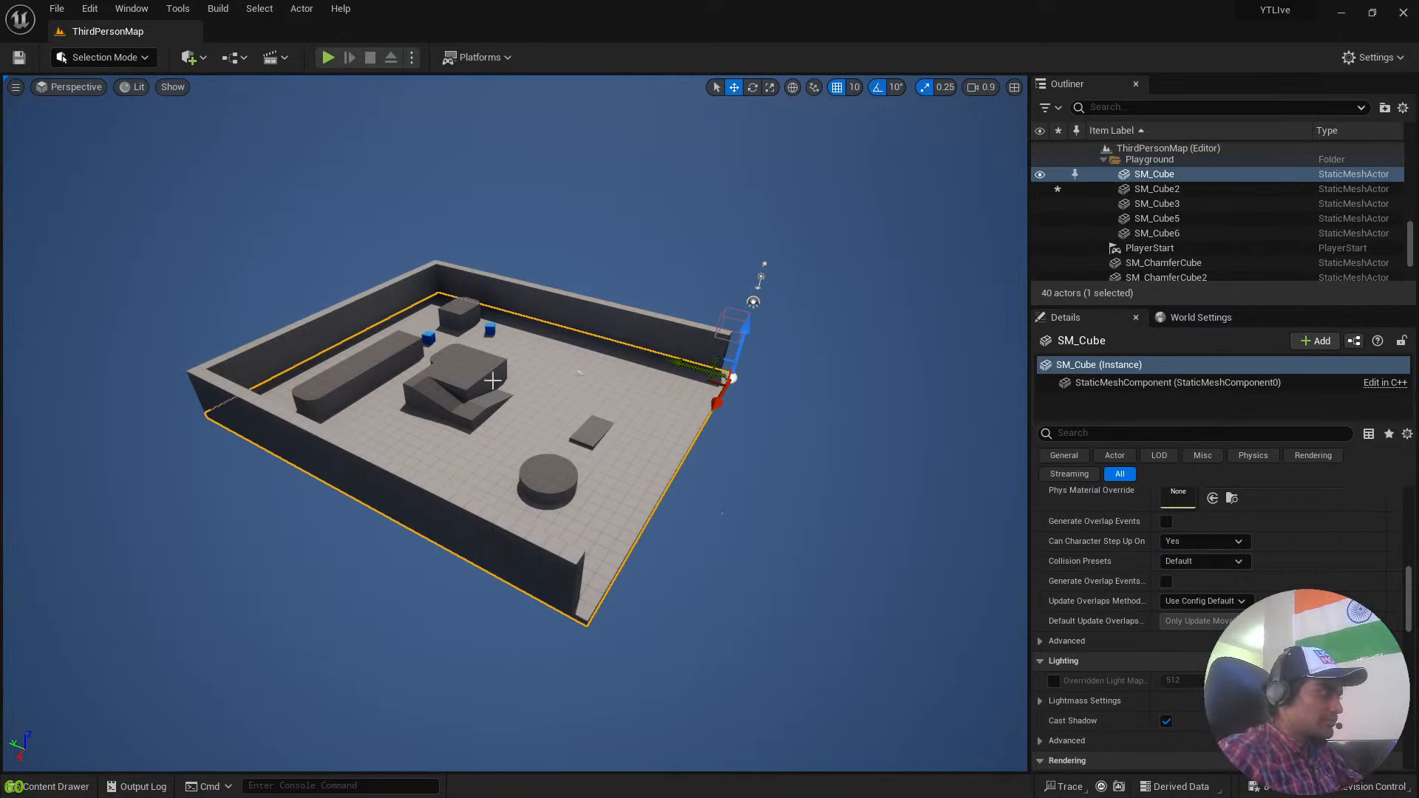
left_click_drag(684, 367, 871, 449)
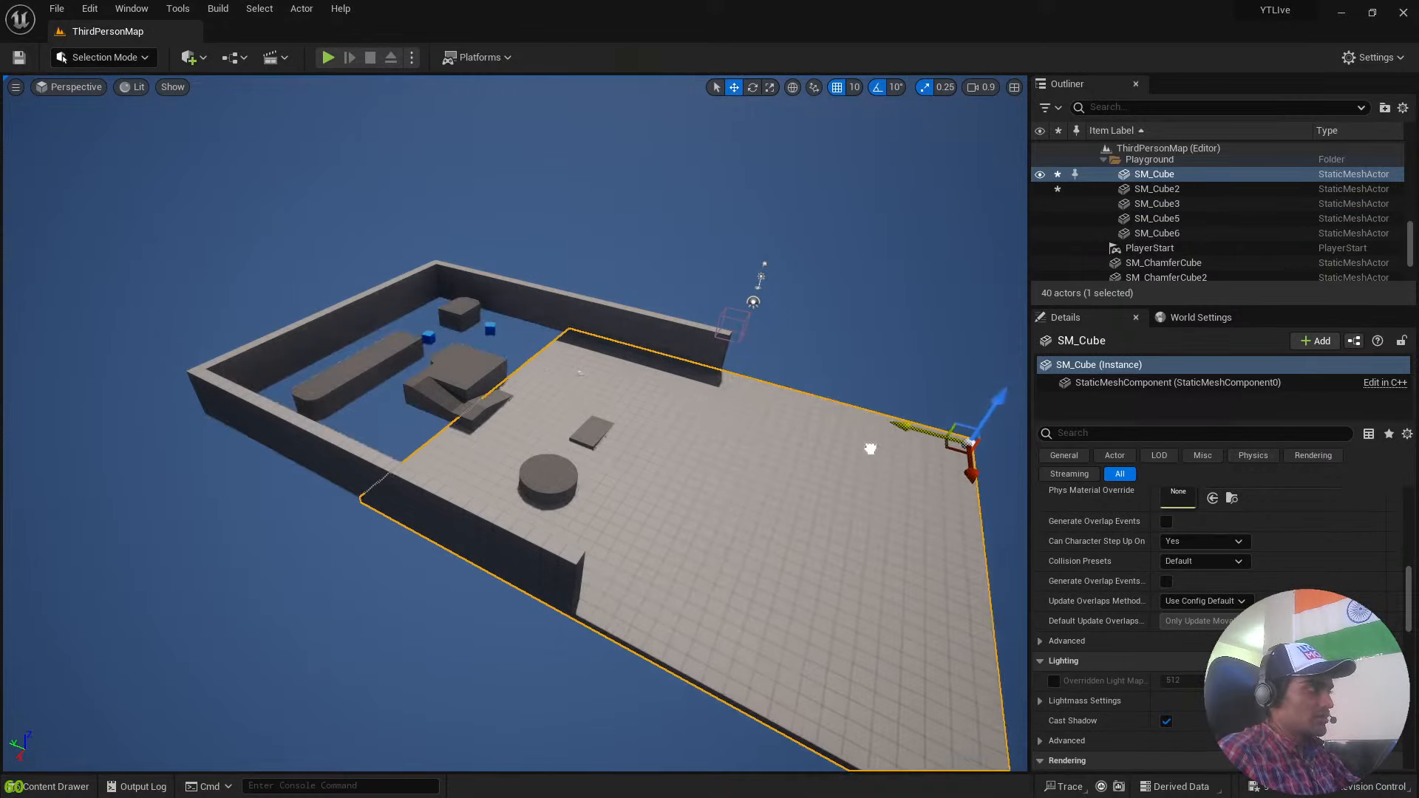
key("ctrl+z")
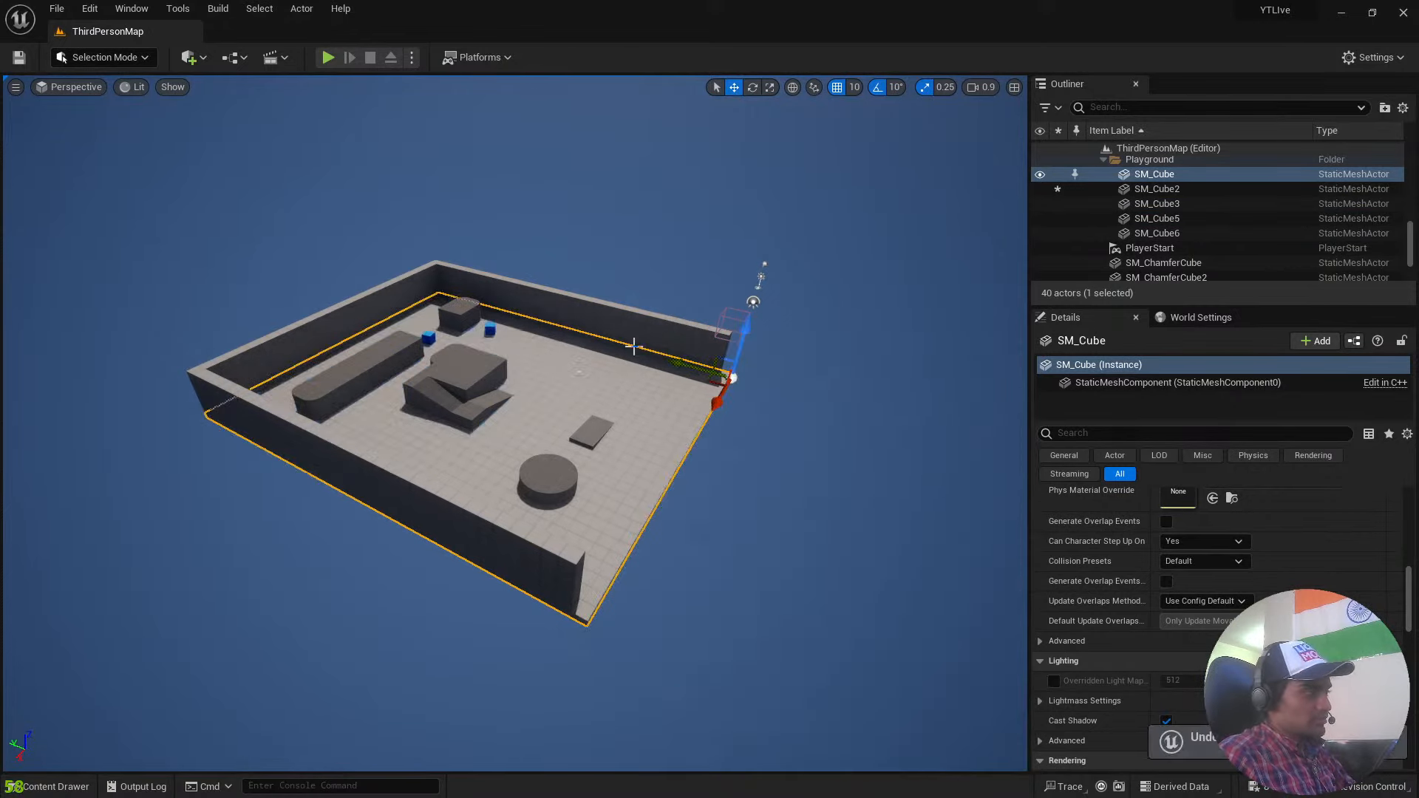
Select the detached side wall and move it even farther from the level along the Y axis.
right_click_drag(635, 346, 757, 337)
key("w")
key("a")
key("d")
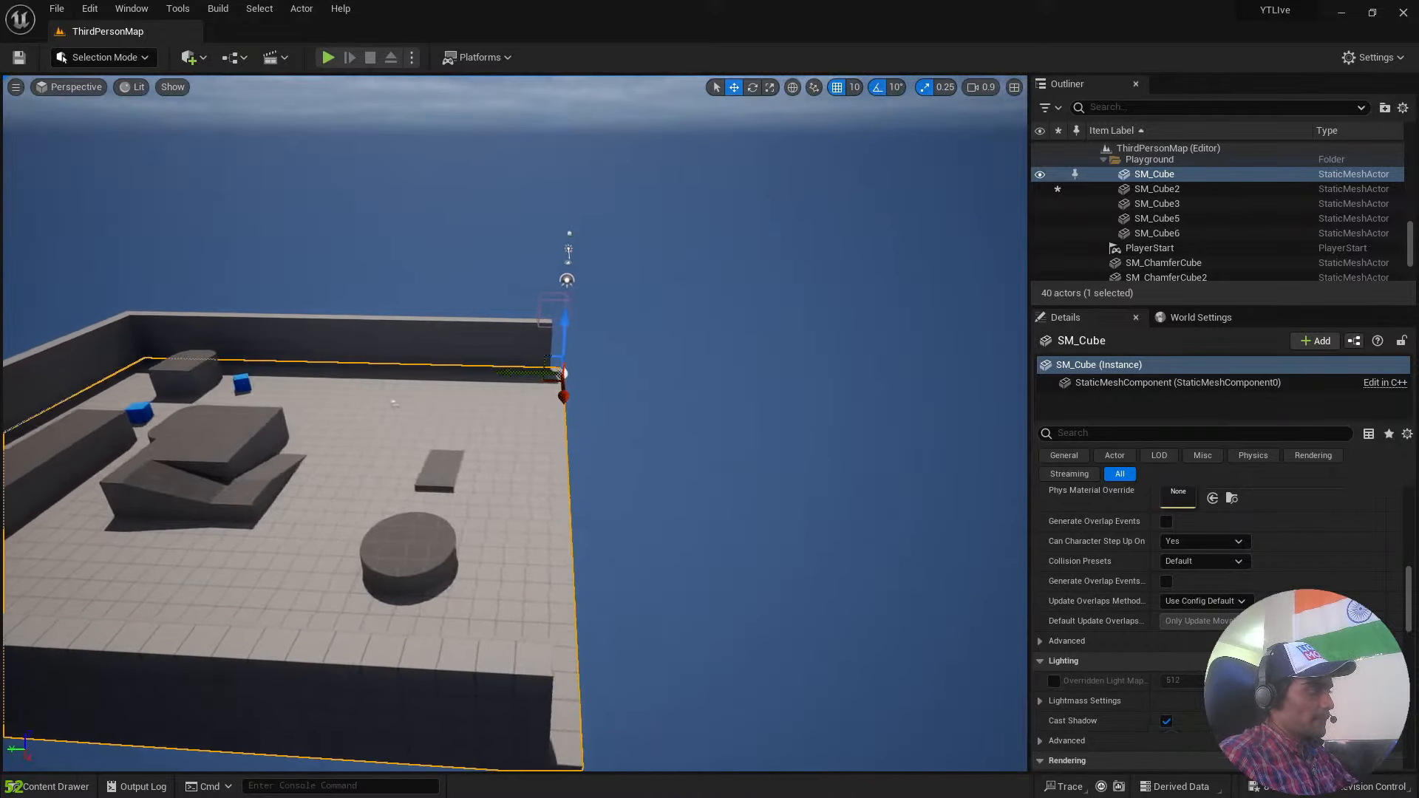
key("s")
scroll(606, 475, "up", 4)
right_click_drag(607, 476, 606, 476)
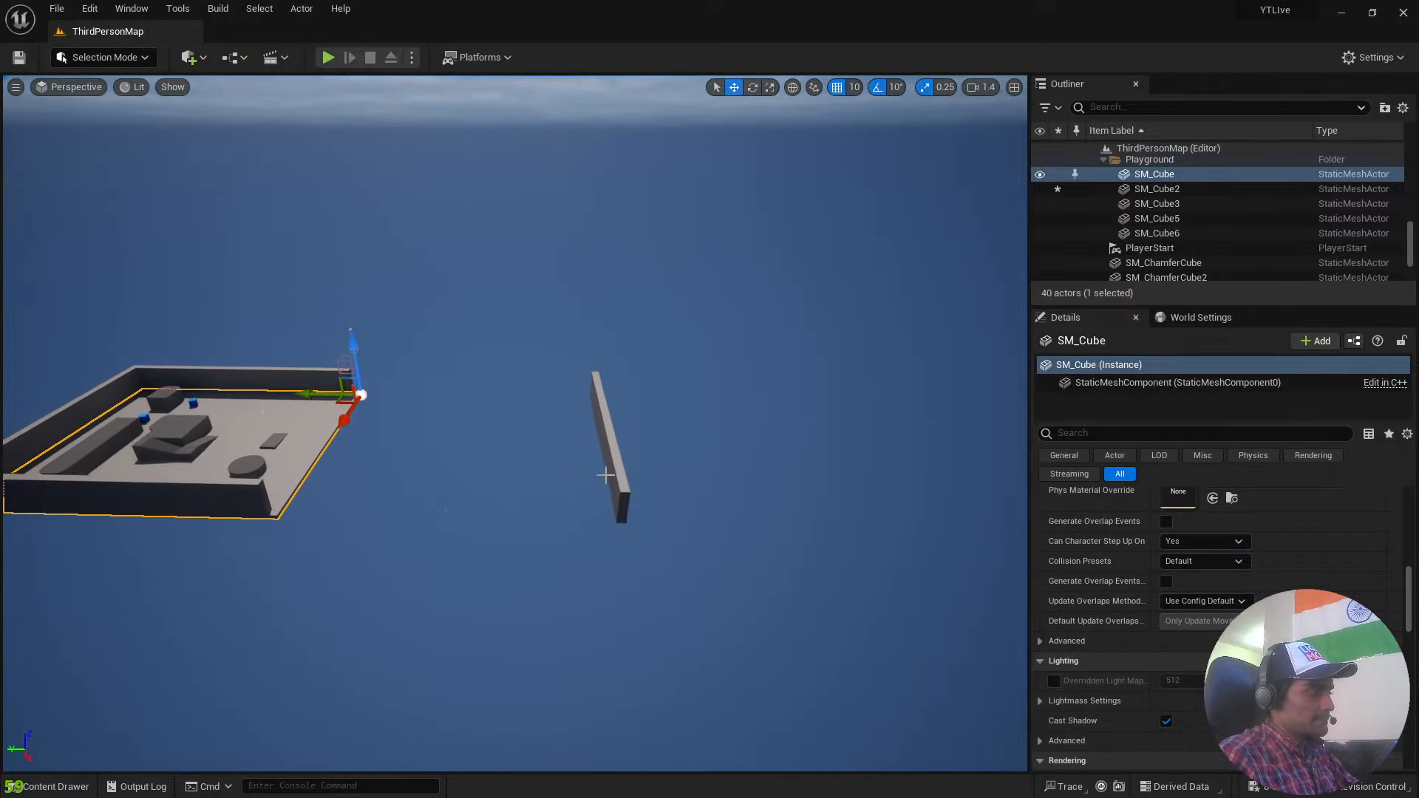
left_click(607, 488)
left_click_drag(542, 400, 802, 401)
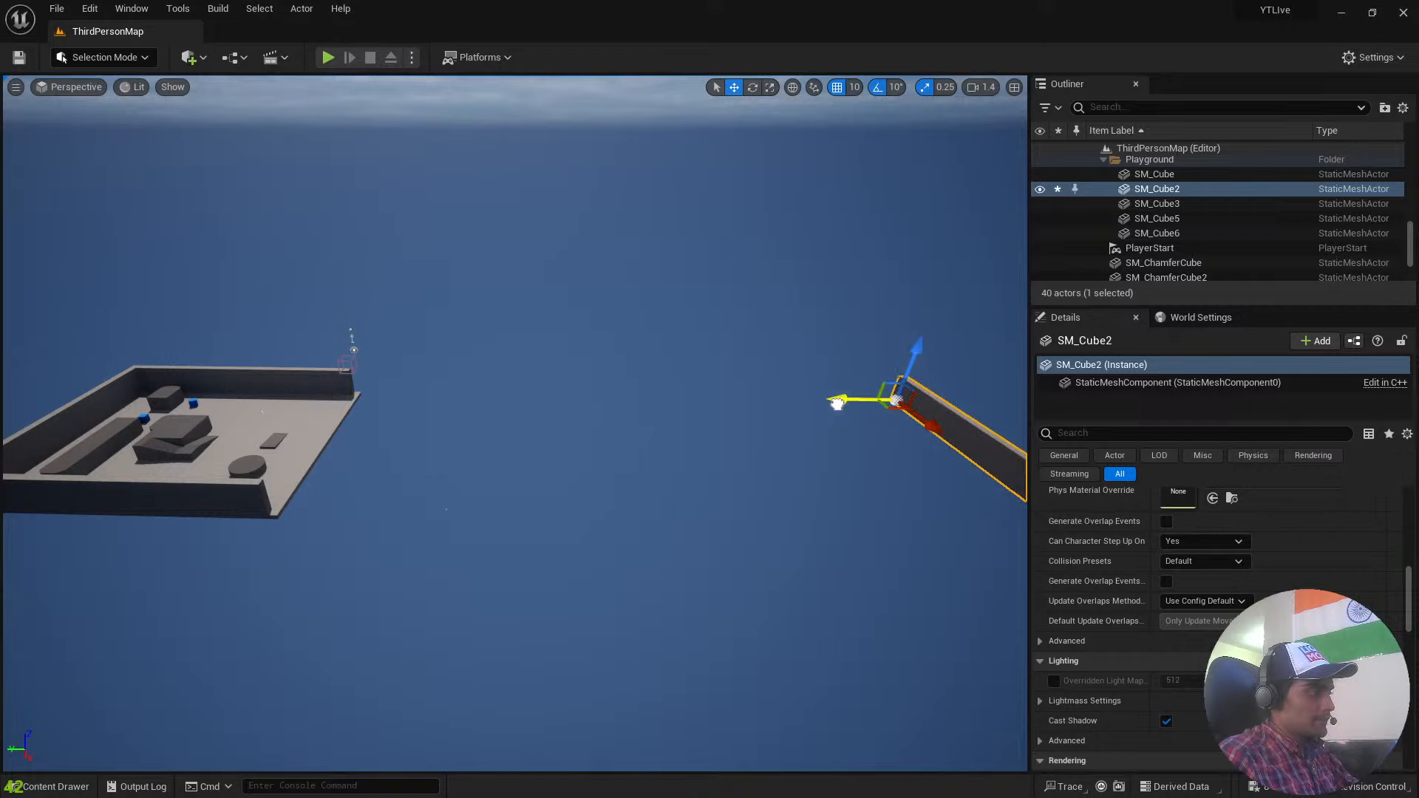
Fly back over the level and examine the floor, blocks and open side from above.
right_click_drag(673, 411, 307, 517)
key("w")
key("s")
key("s")
key("w")
key("w")
scroll(920, 385, "up", 4)
key("w")
key("s")
key("w")
key("a")
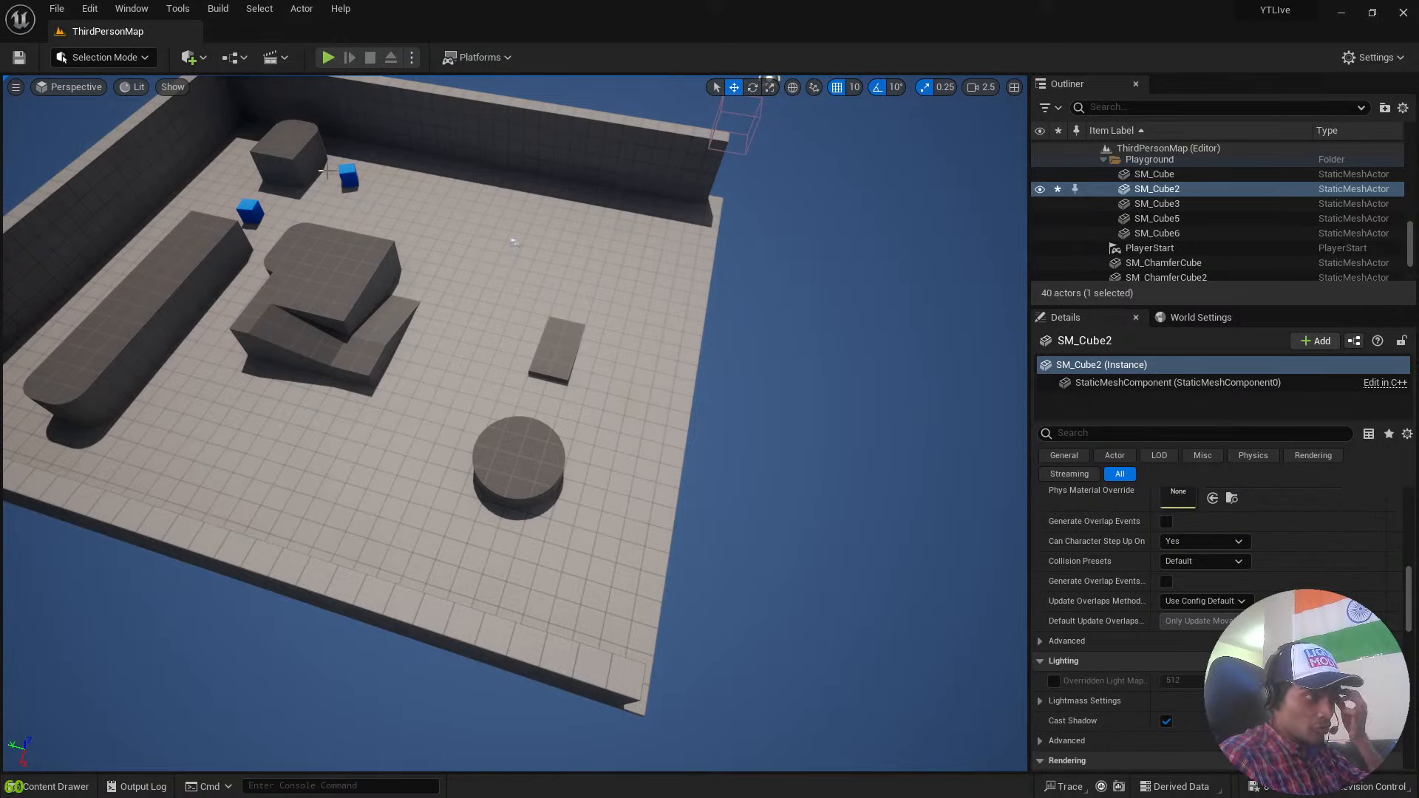
Add a Cube shape to the level.
left_click(190, 57)
mouse_move(269, 198)
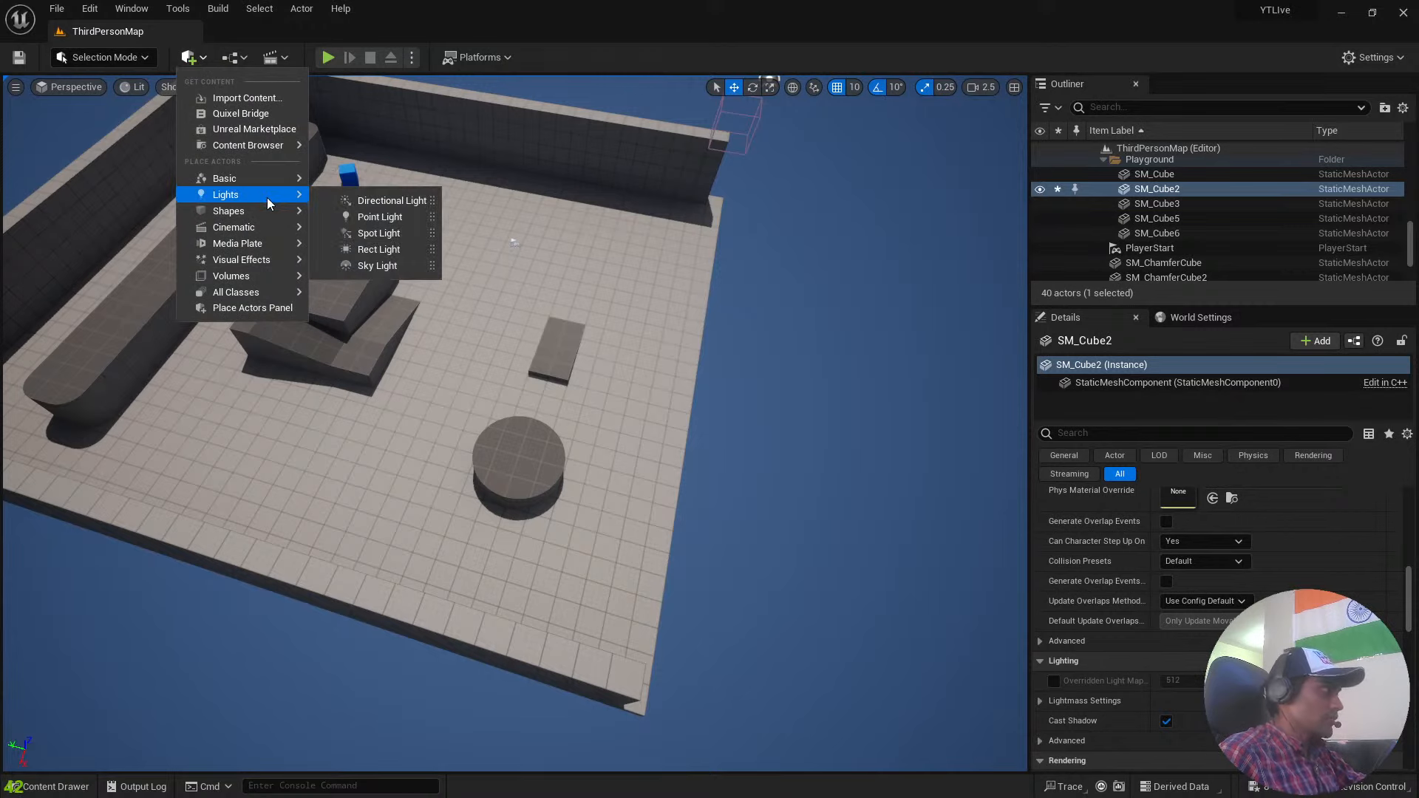
left_click(190, 58)
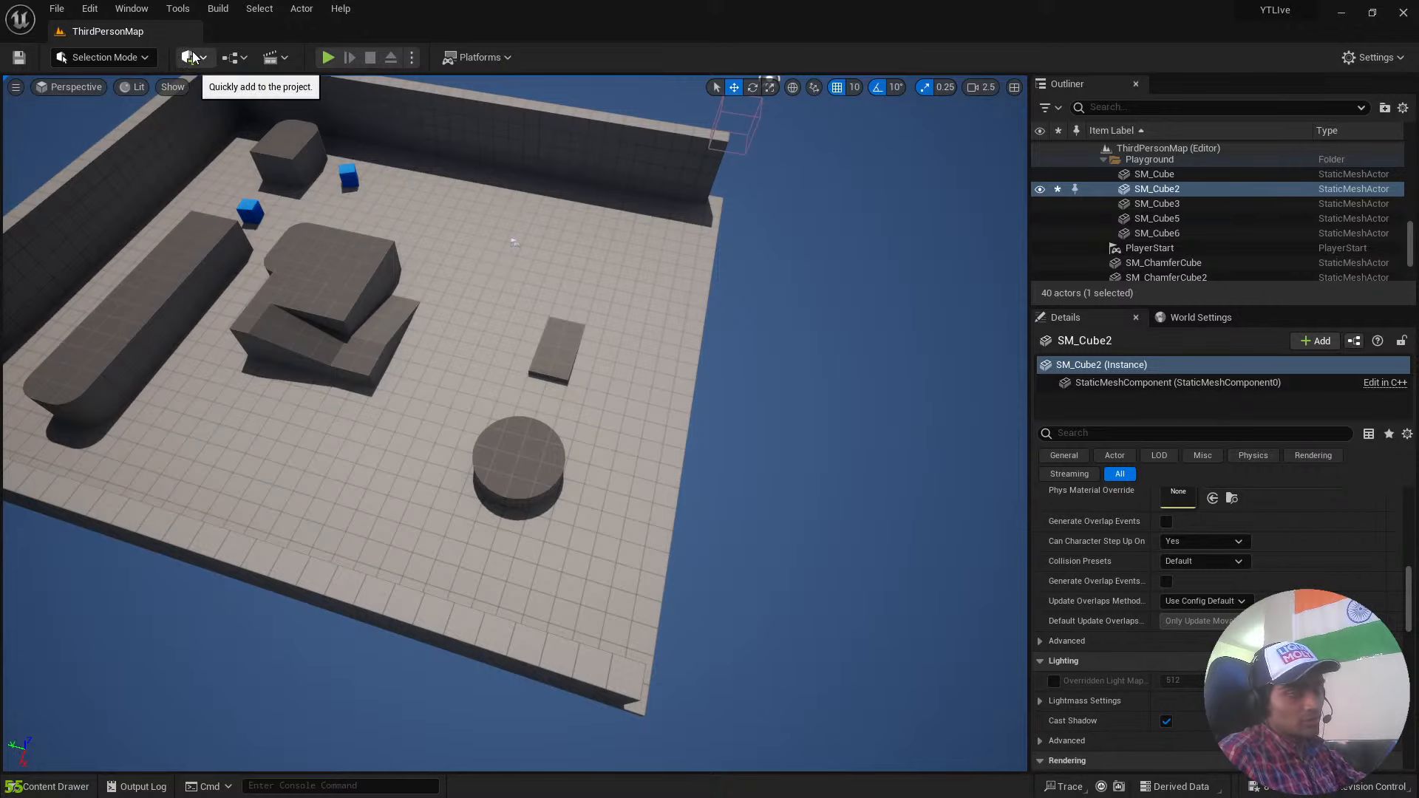
left_click(191, 57)
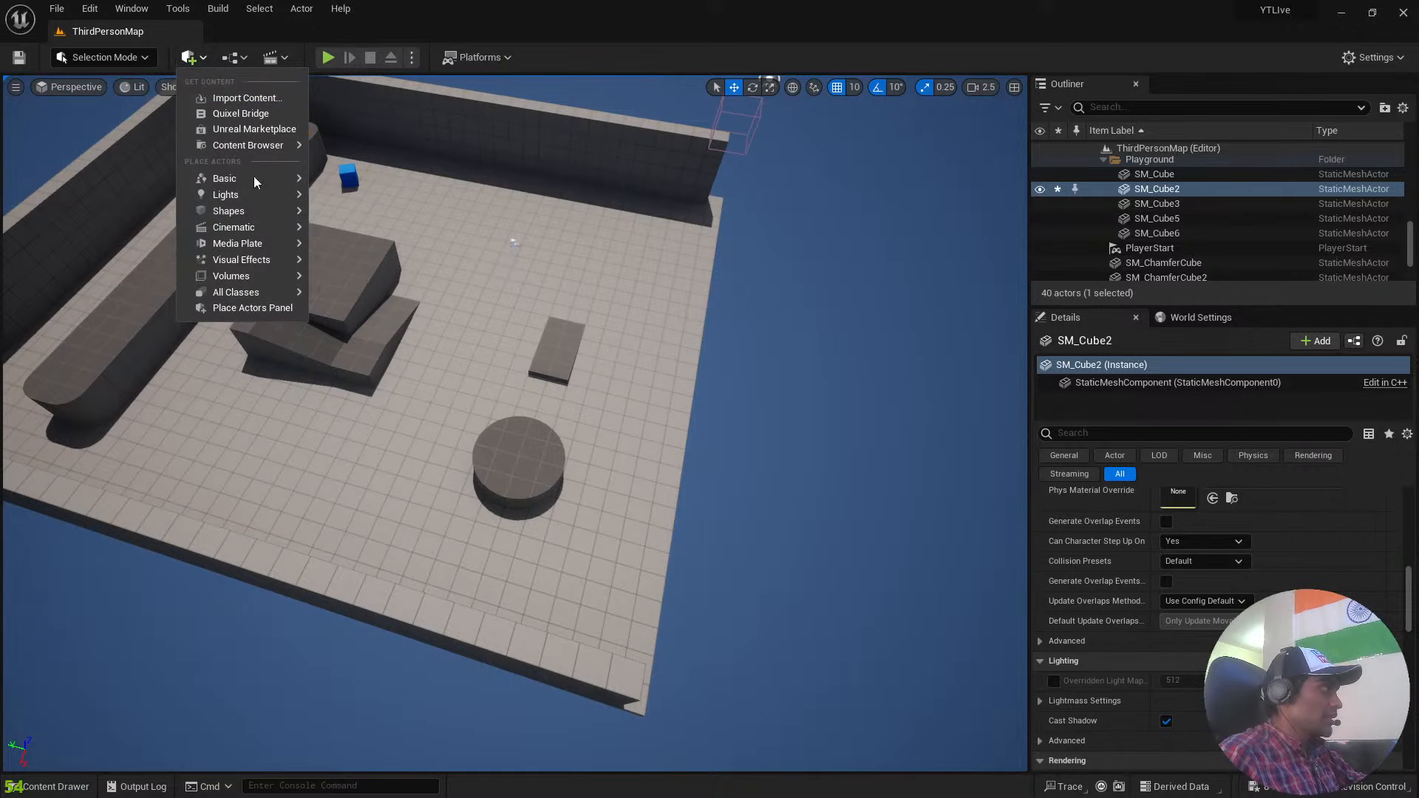
mouse_move(263, 209)
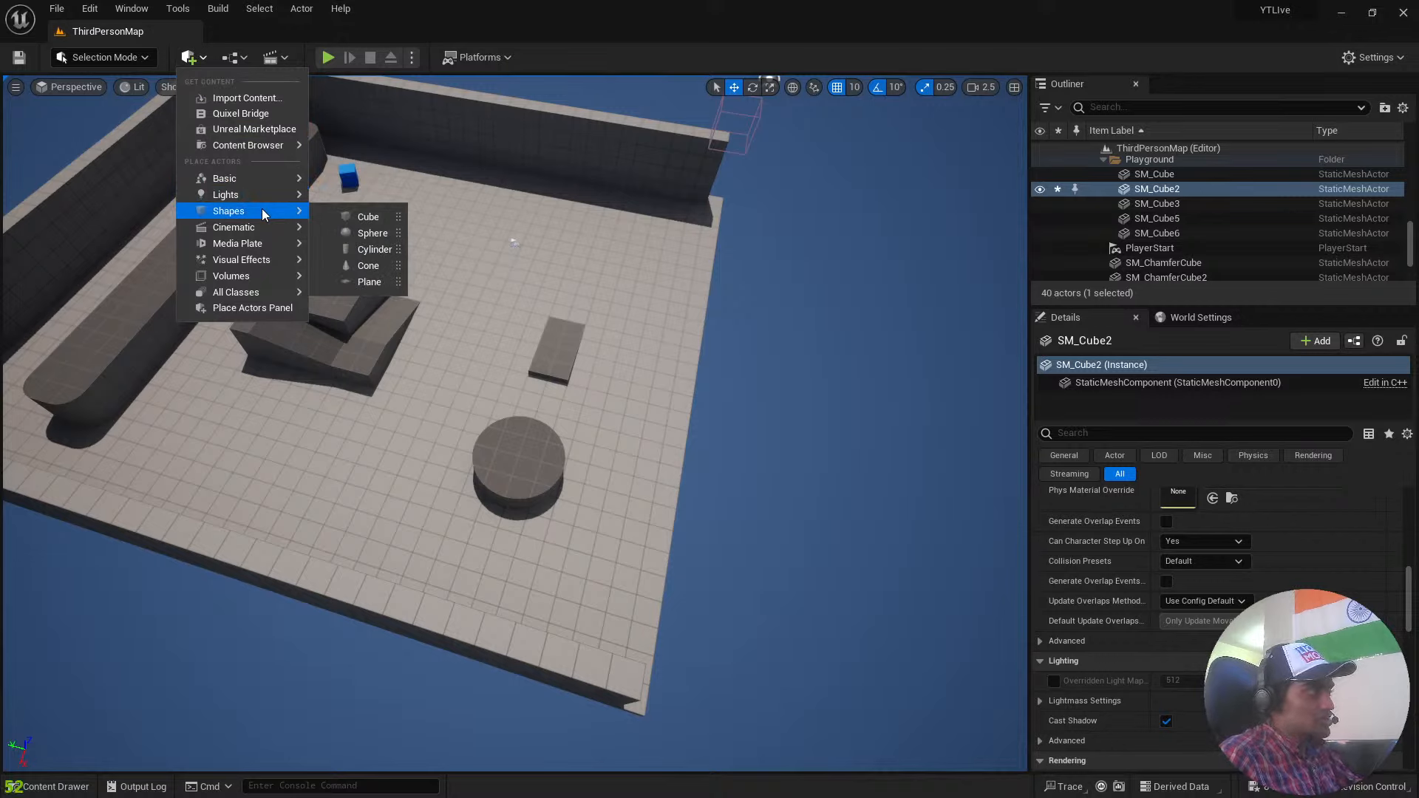
left_click(373, 219)
Try stretching the new cube along the X axis with the Scale tool, and undo the change.
mouse_move(596, 399)
right_mouse_down()
mouse_move(618, 347)
mouse_move(669, 384)
mouse_move(872, 310)
mouse_move(857, 273)
mouse_move(857, 315)
mouse_move(591, 385)
mouse_move(600, 419)
right_mouse_up()
key("a")
key("w")
scroll(857, 315, "down", 3)
key("d")
key("s")
key("r")
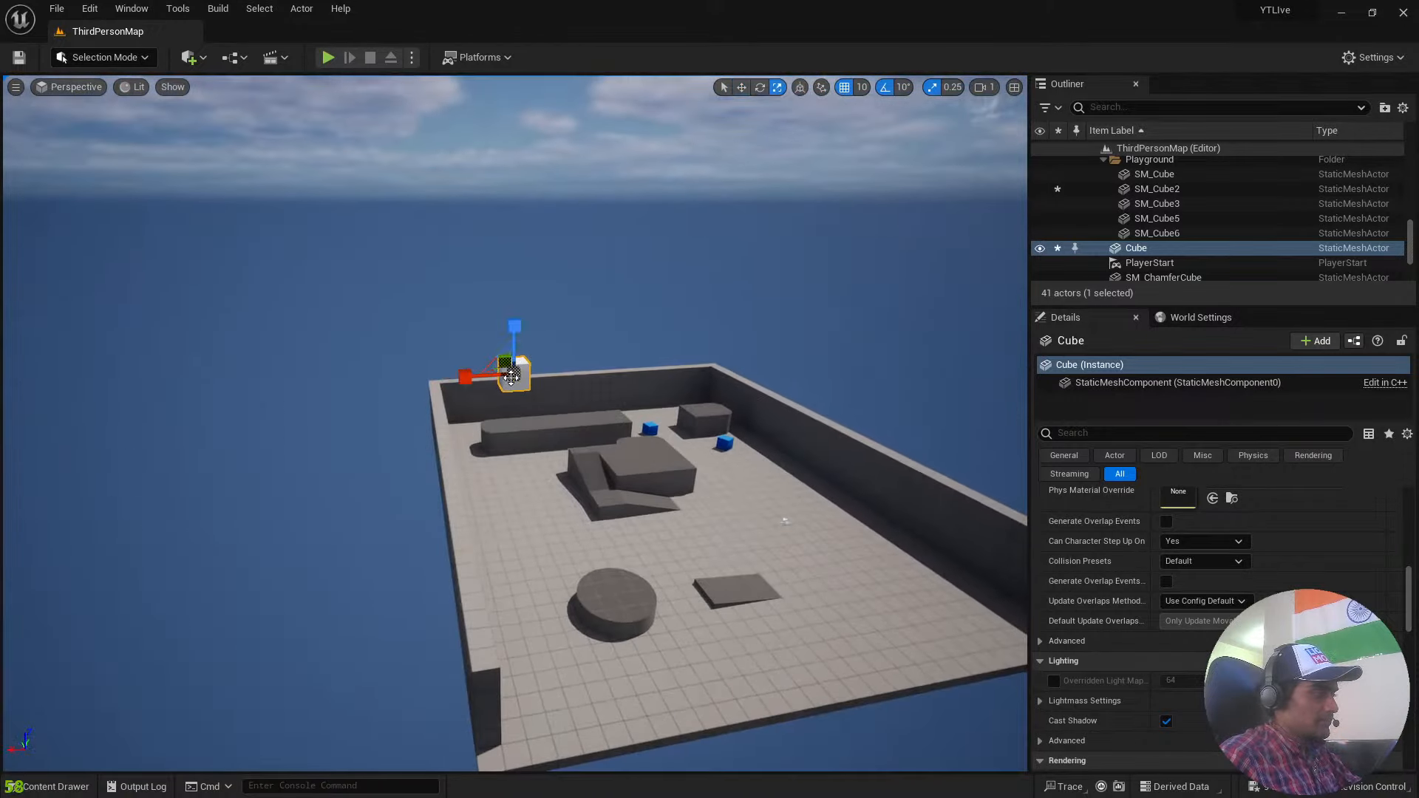
left_click_drag(466, 378, 432, 380)
key("w")
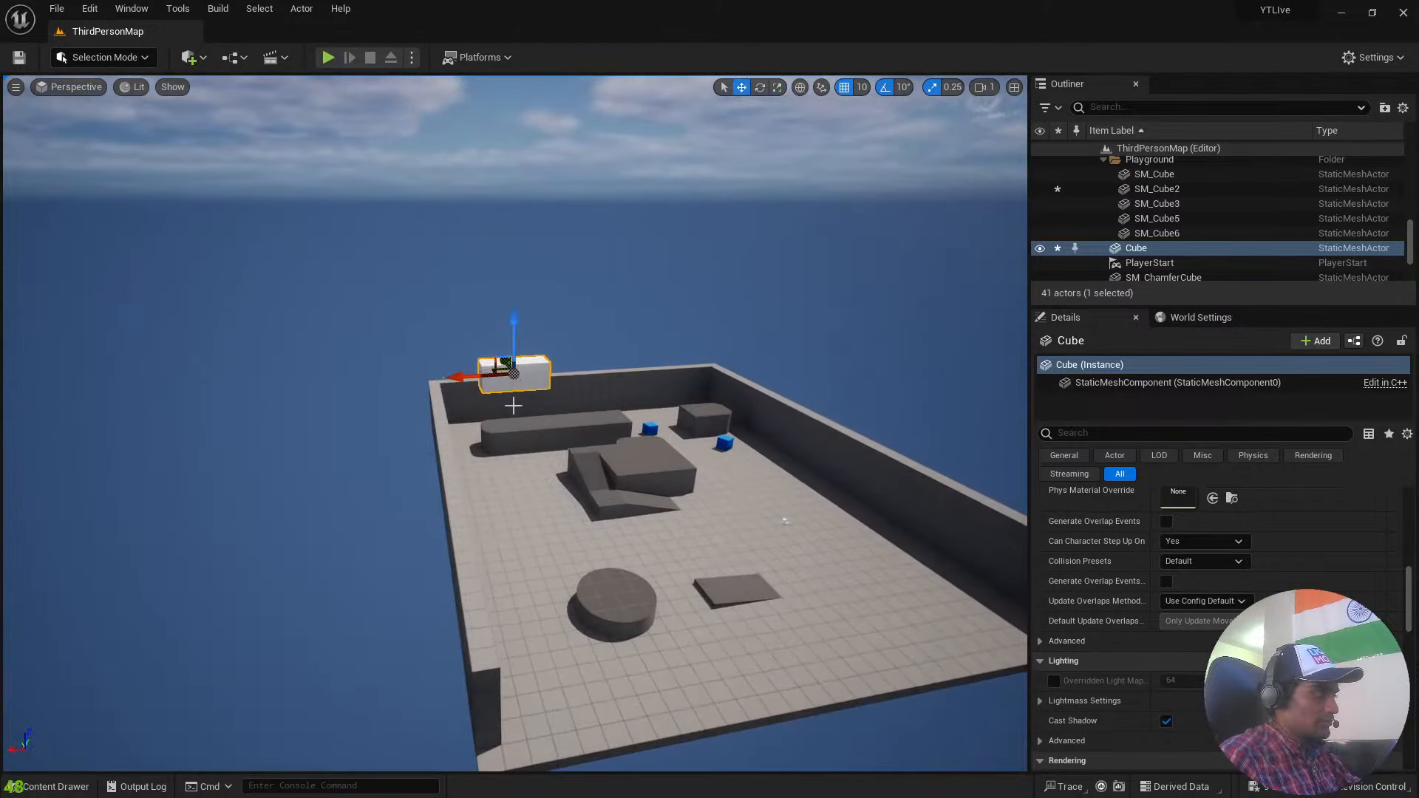
key("ctrl+z")
Move the new cube to a different spot in the air beyond the wall with the Move tool.
key("d")
right_click_drag(611, 434, 825, 473)
key("a")
key("w")
right_click_drag(565, 497, 680, 406)
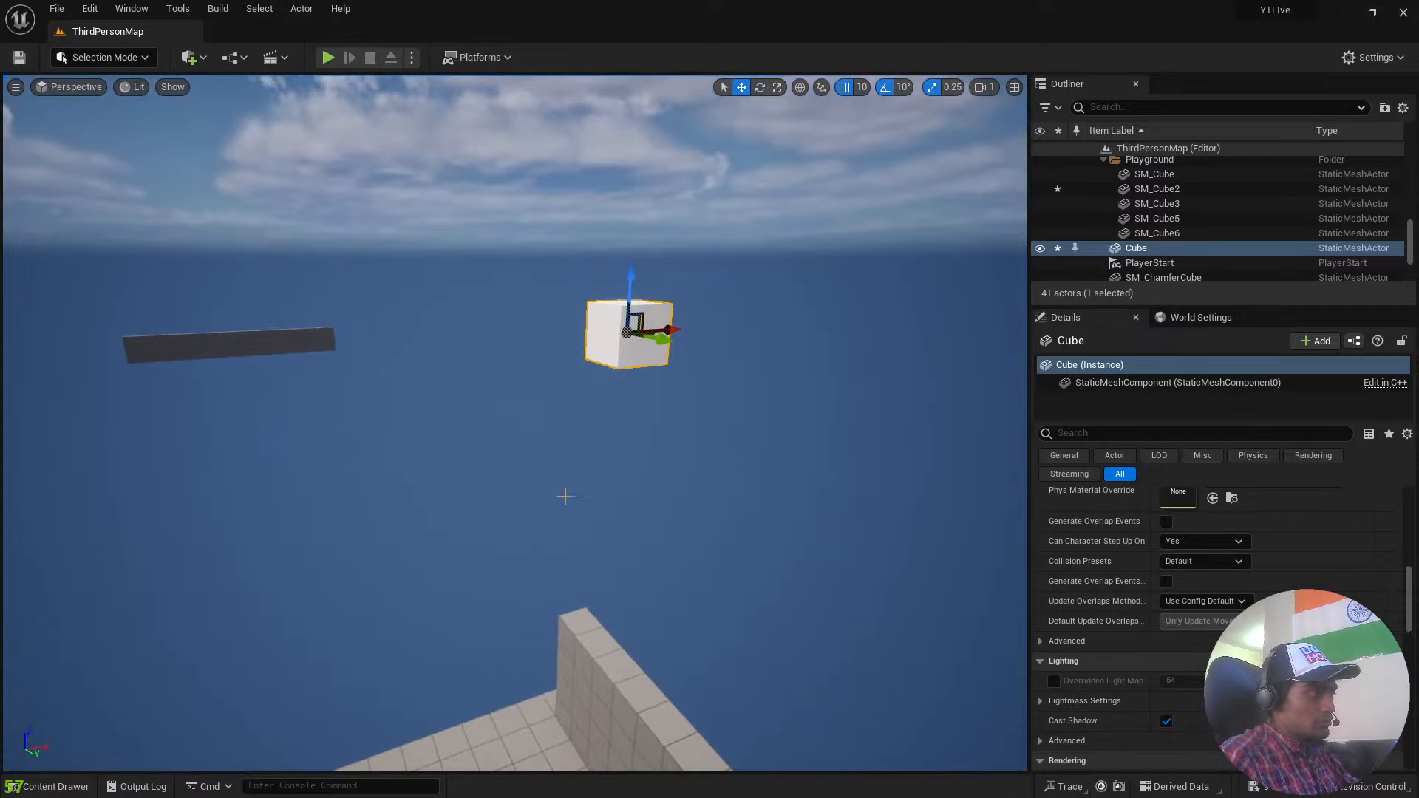
left_click_drag(669, 330, 555, 374)
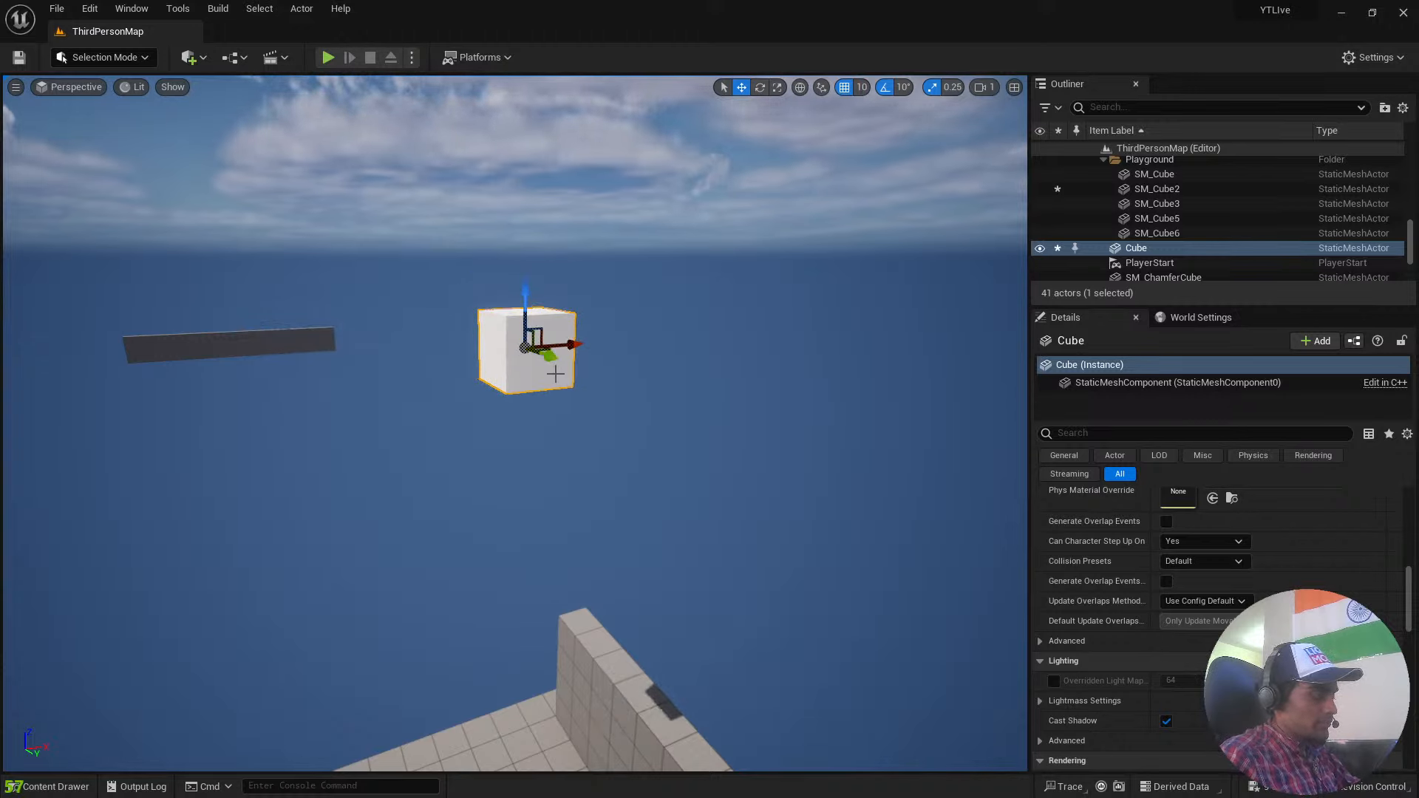
Try tilting the cube about its X axis with the Rotate tool, and undo the rotation.
key("e")
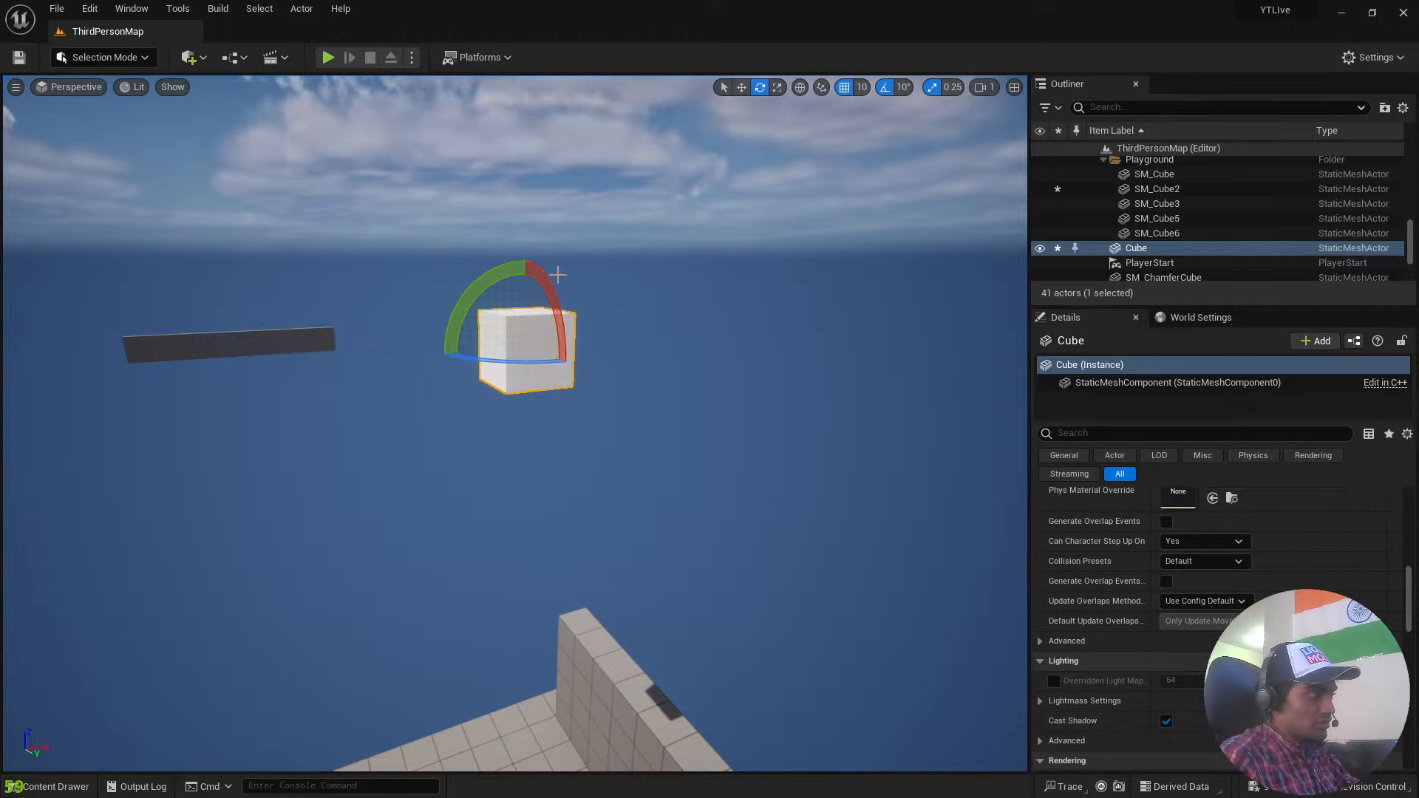
left_click_drag(551, 281, 510, 436)
key("ctrl+z")
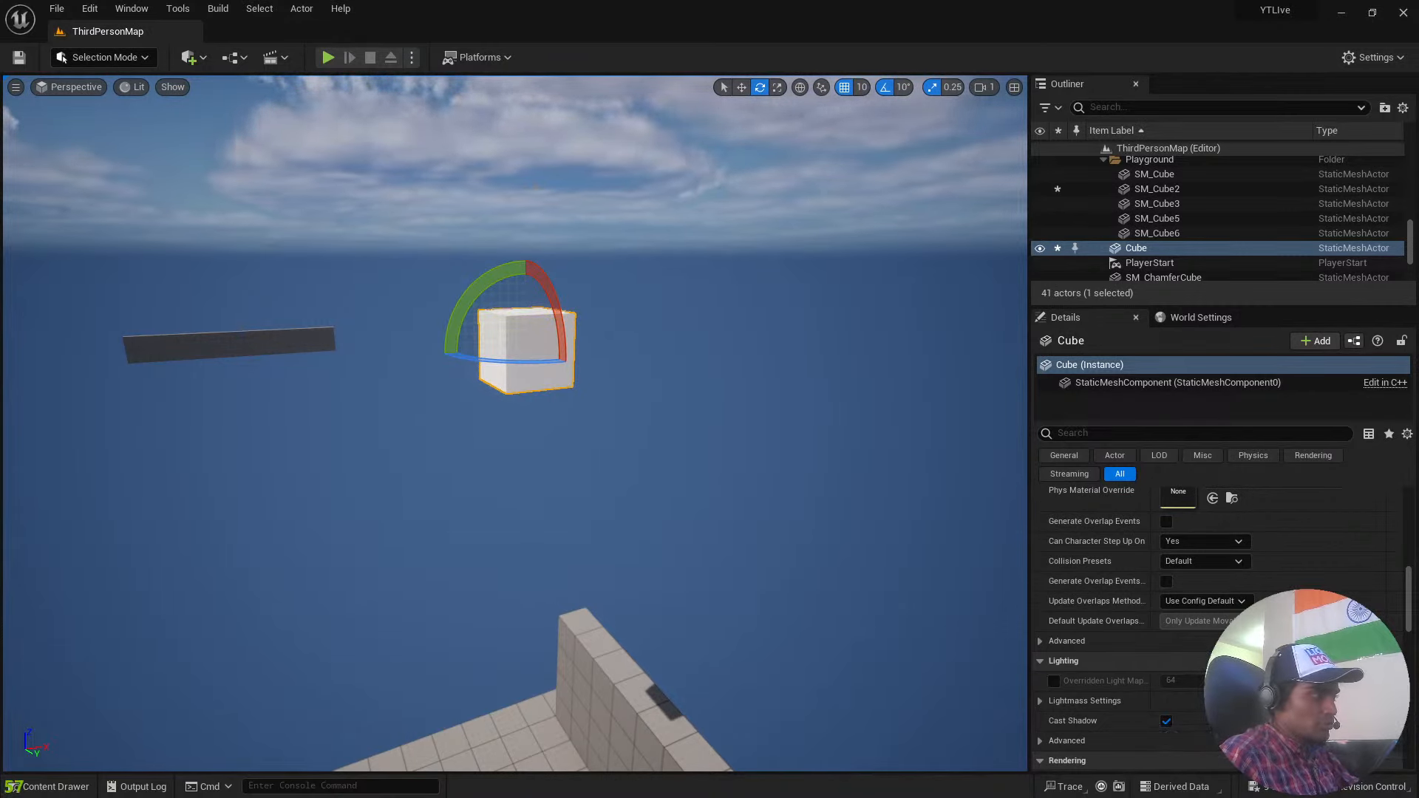
Stretch the cube in height, length and width with the Scale tool to turn it into a large box.
mouse_move(630, 298)
right_mouse_down()
mouse_move(630, 274)
mouse_move(631, 298)
right_mouse_up()
key("r")
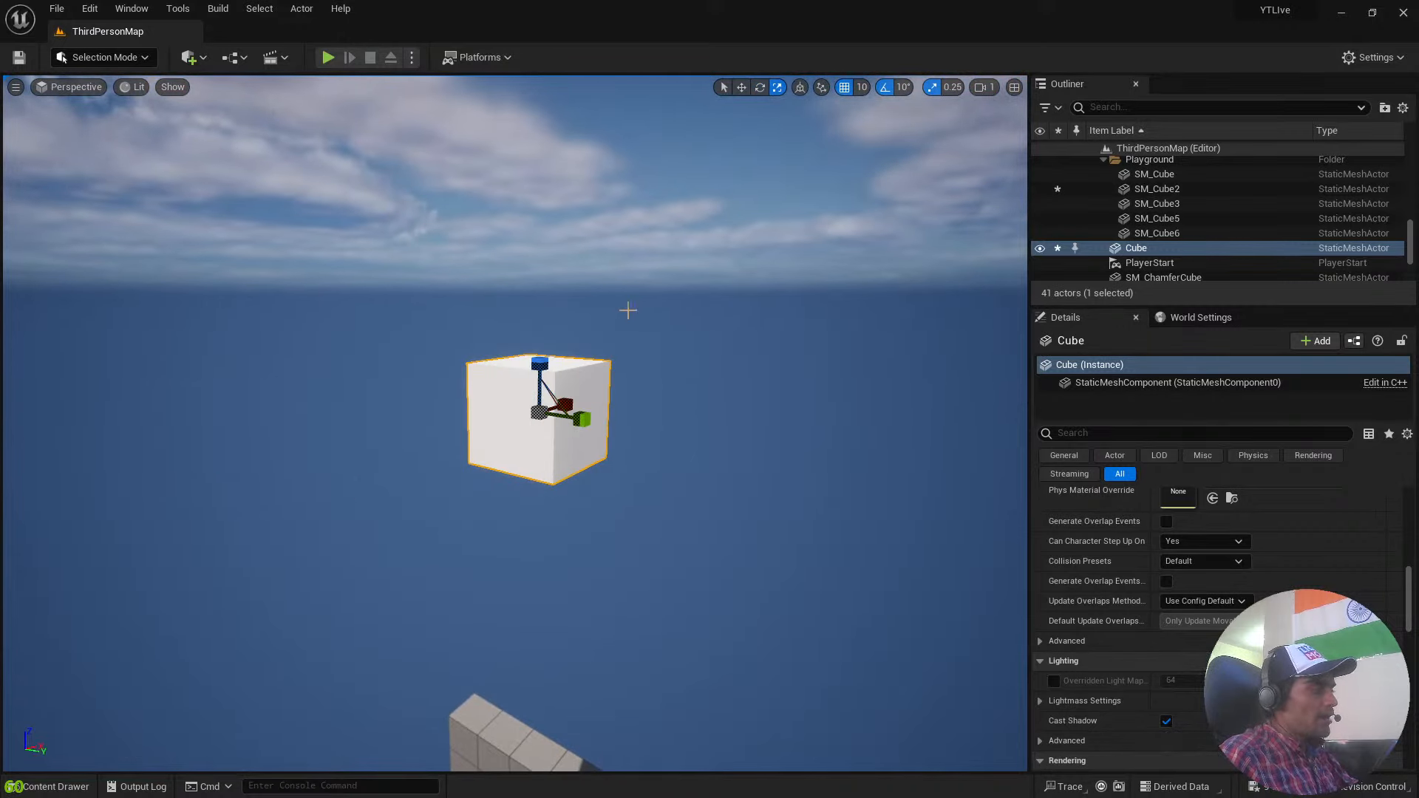
left_click_drag(545, 363, 641, 450)
right_click_drag(641, 450, 537, 542)
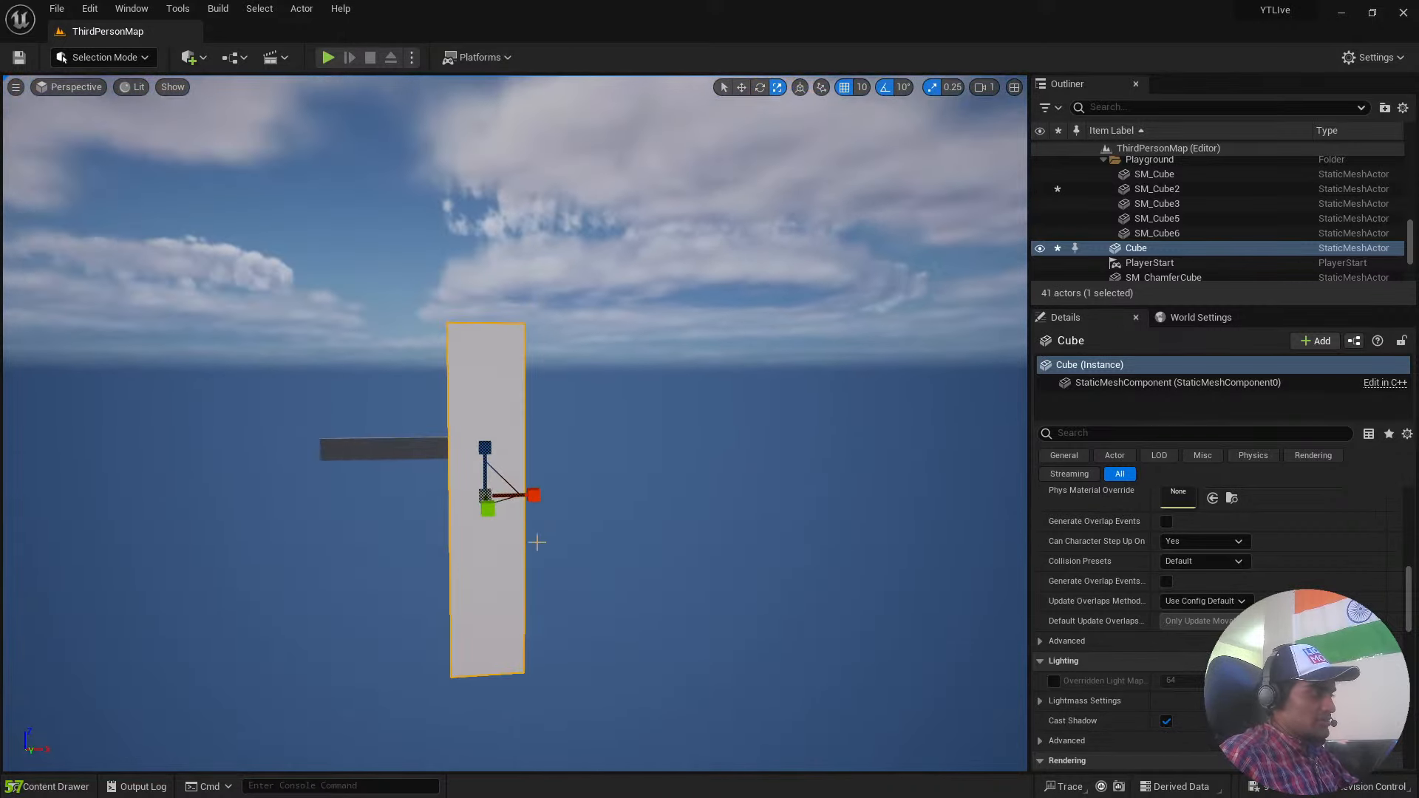
left_click_drag(531, 491, 482, 522)
right_click_drag(482, 522, 385, 356)
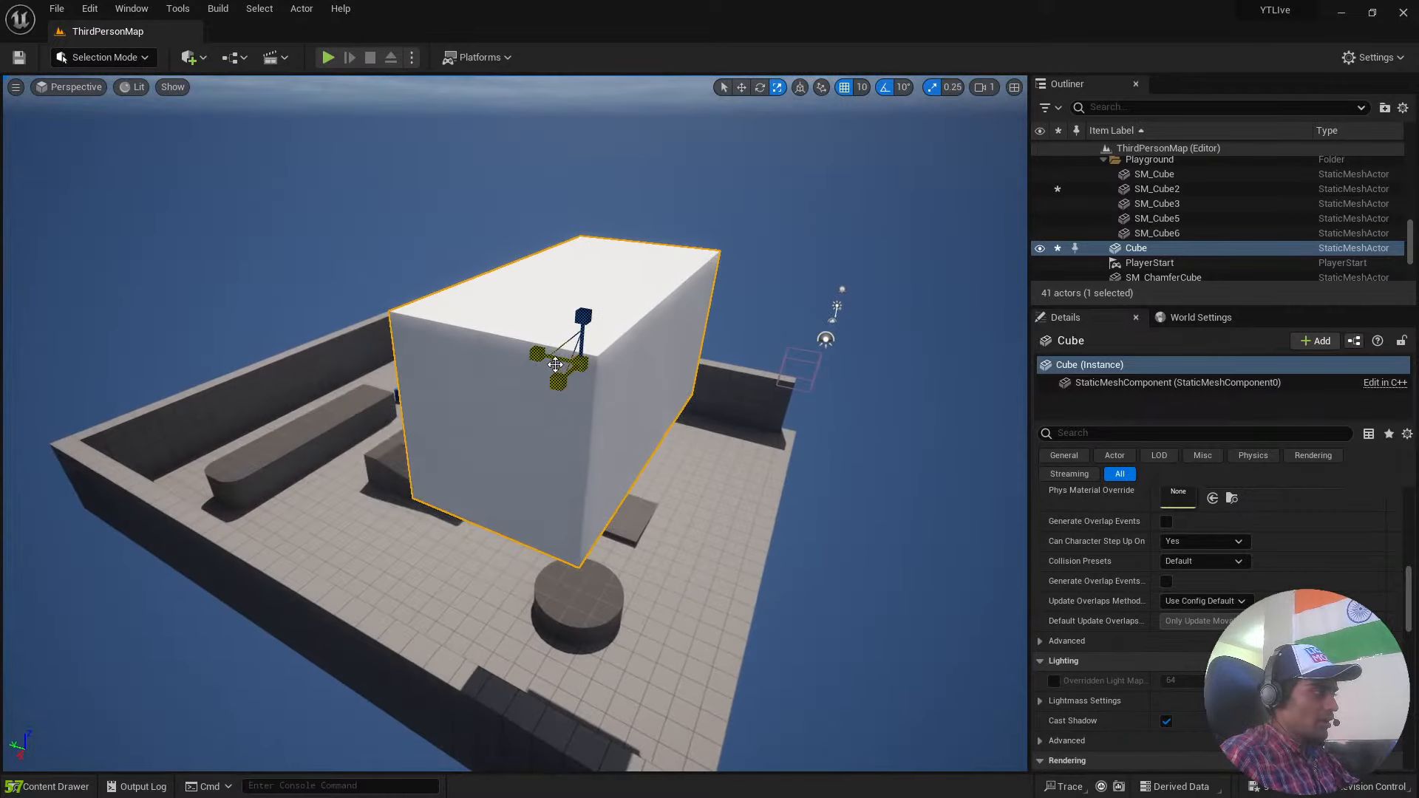
Try enlarging the box along X and Y together, and undo the change.
left_click_drag(555, 364, 669, 329)
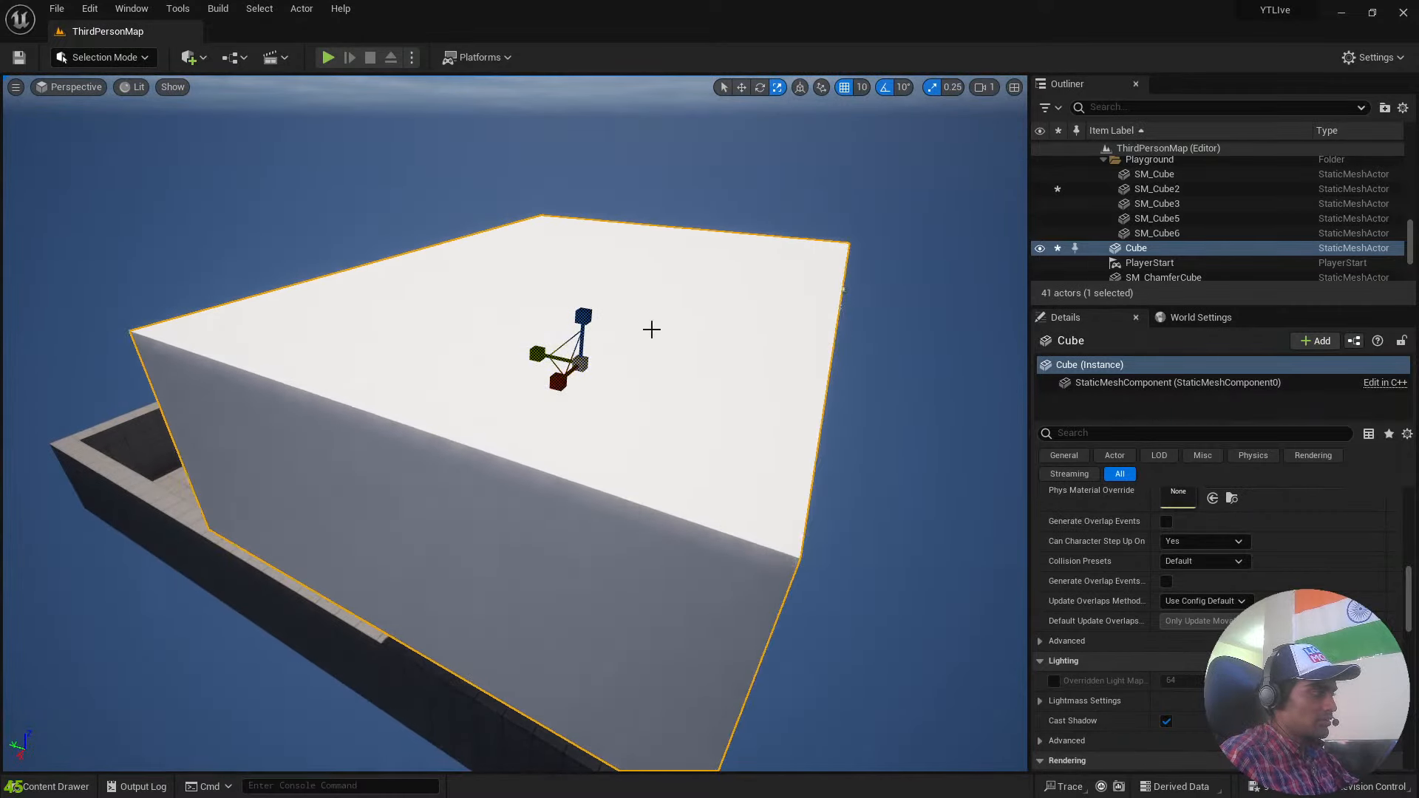
key("ctrl+z")
right_click_drag(668, 311, 774, 273)
key("s")
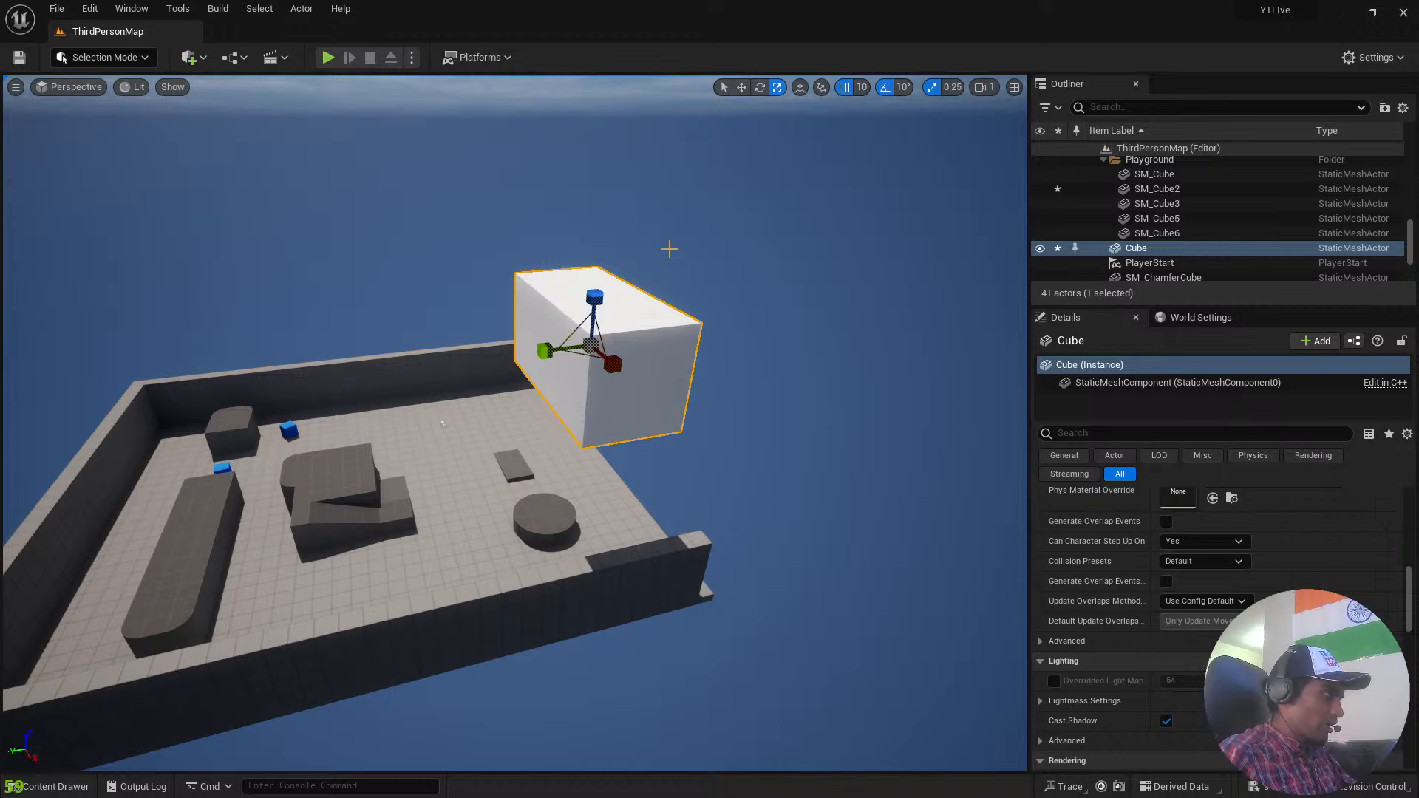
Select the floor mesh, and pick the large box again with the Select tool.
key("w")
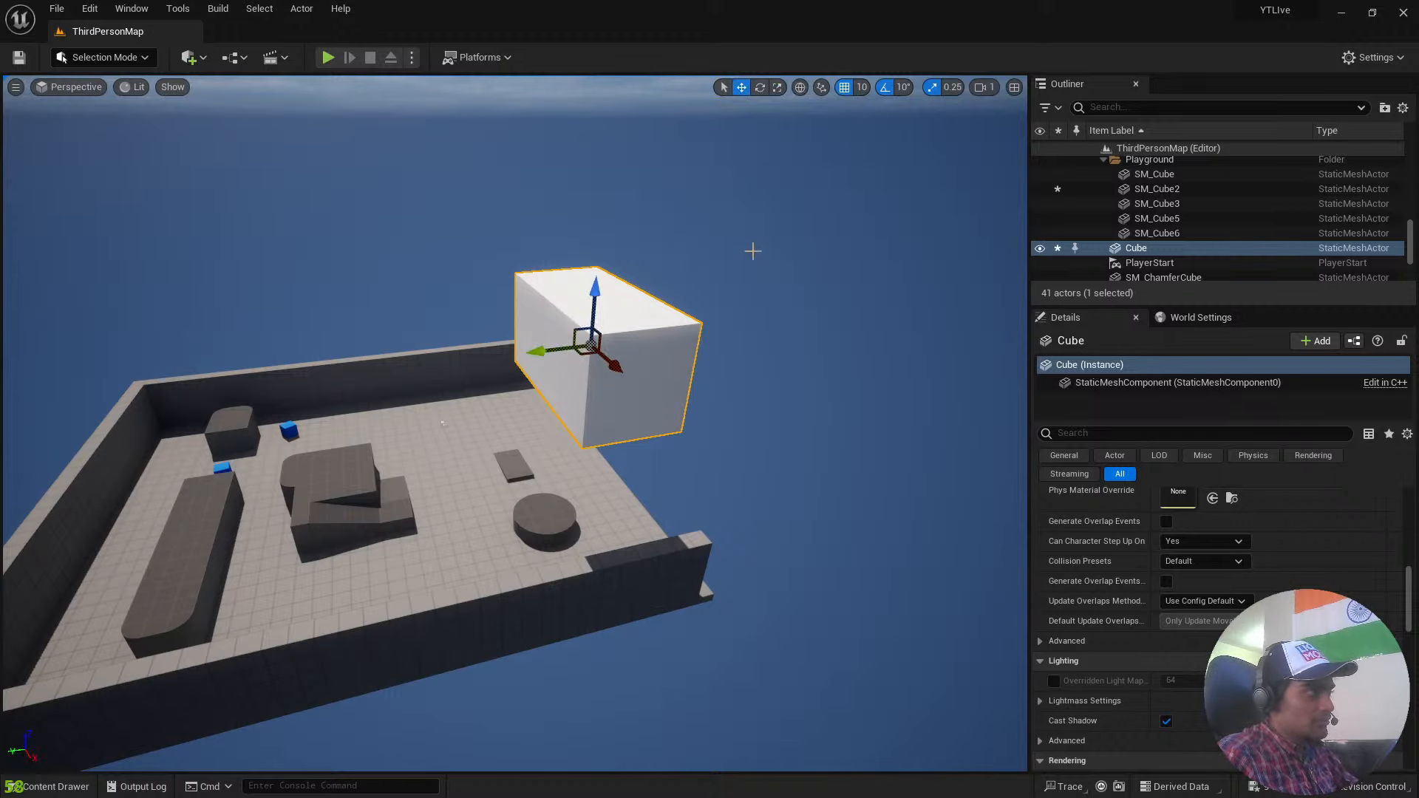
left_click(771, 465)
left_click(627, 311)
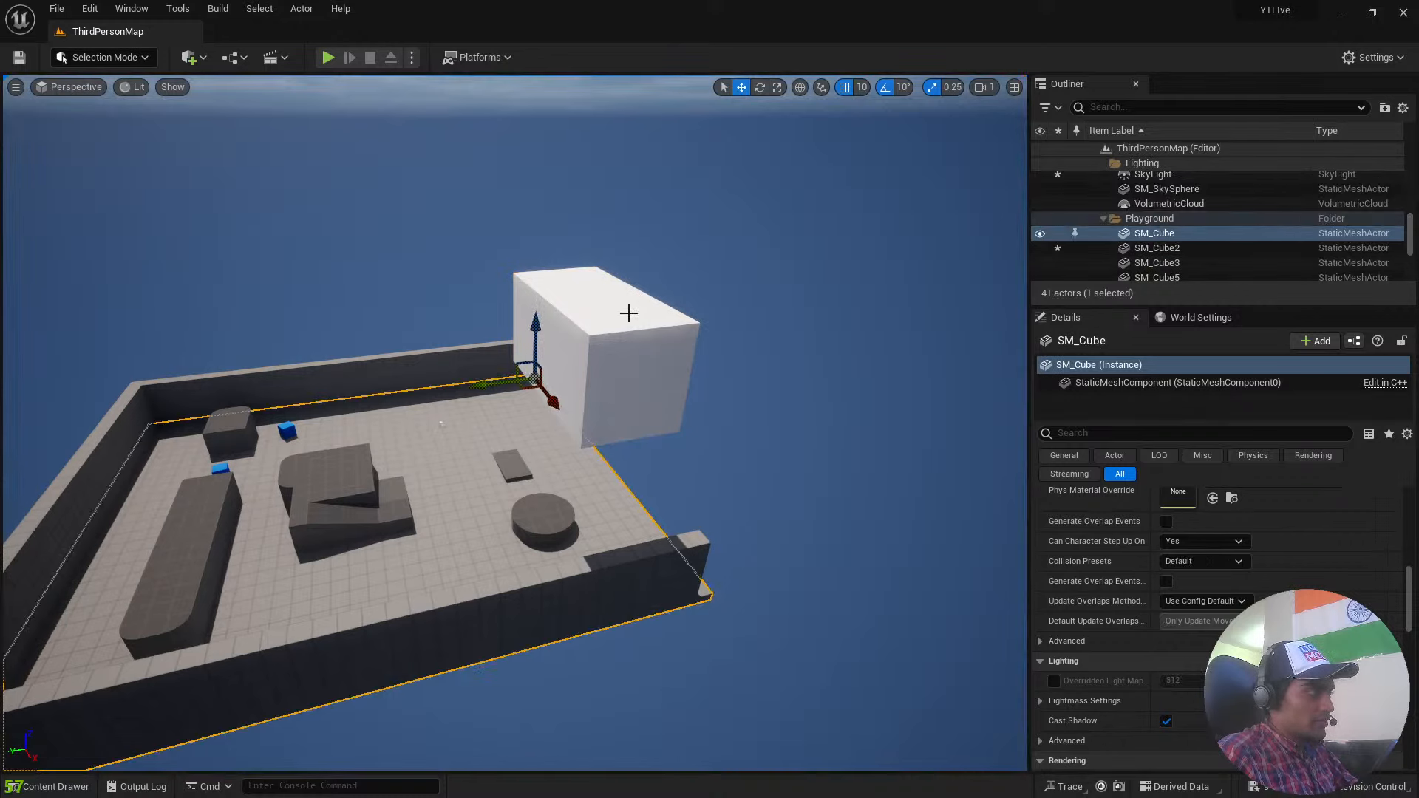
left_click(724, 88)
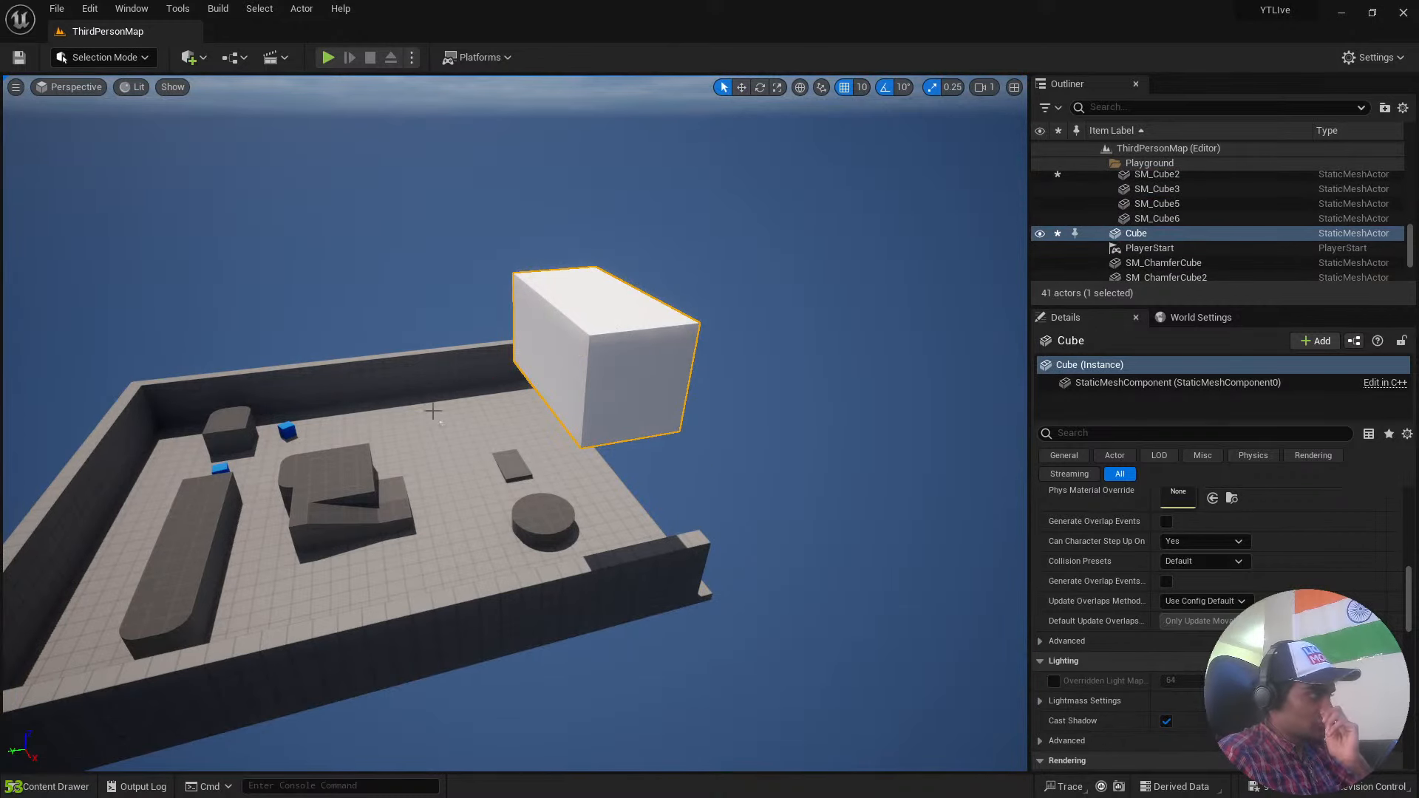
Try moving the box away from the floor and tilting it with the Rotate tool, and undo both changes.
left_click(742, 88)
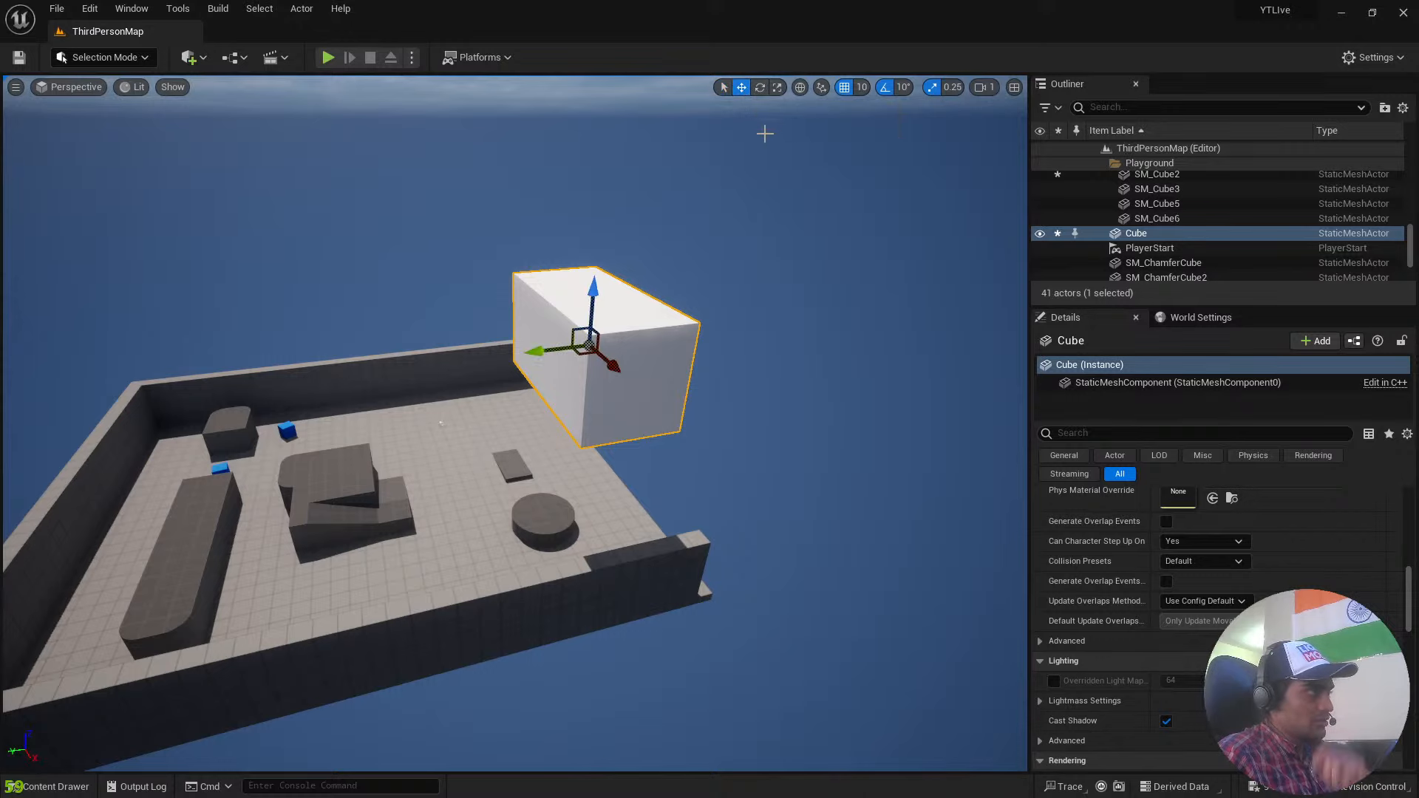
left_click_drag(586, 344, 759, 241)
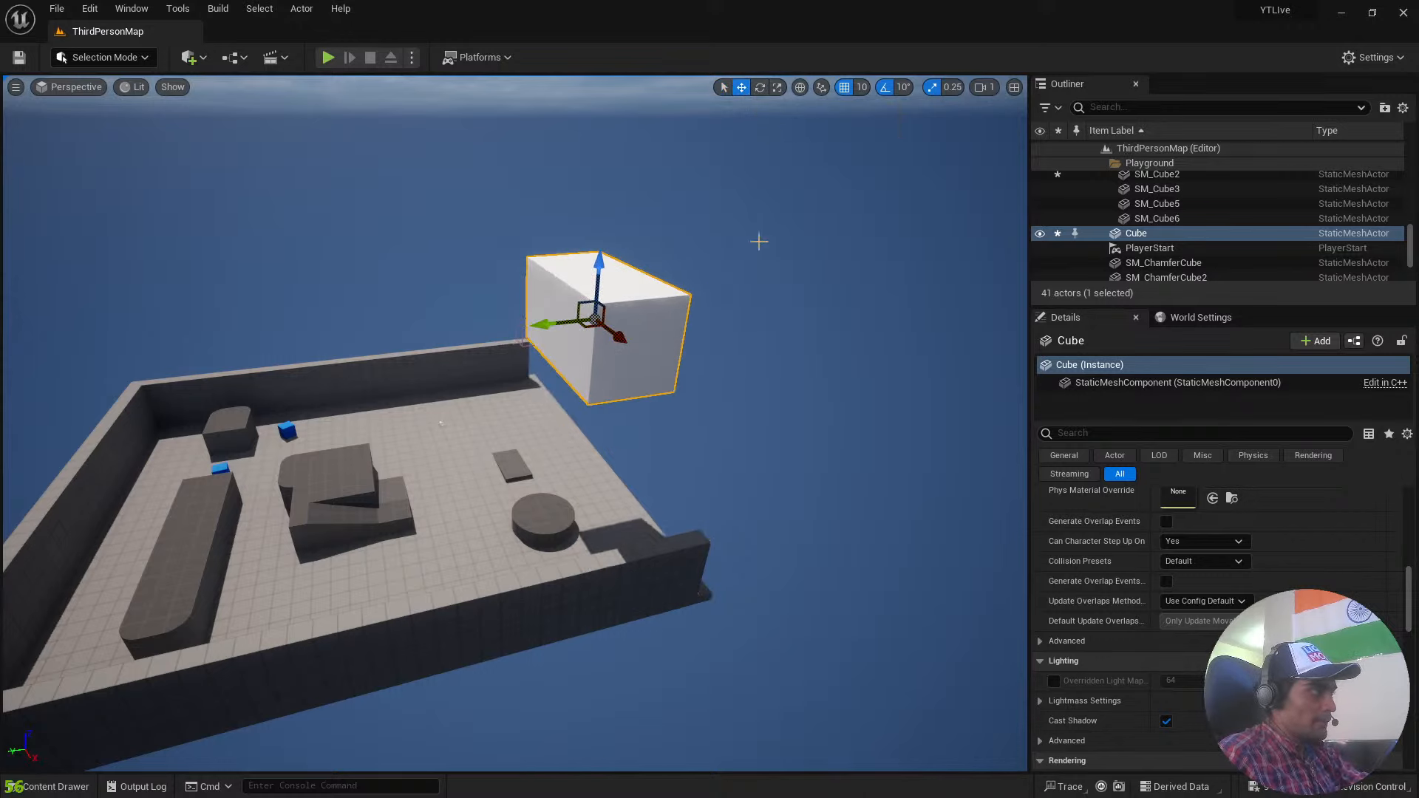
left_click(758, 88)
left_click_drag(554, 311, 574, 306)
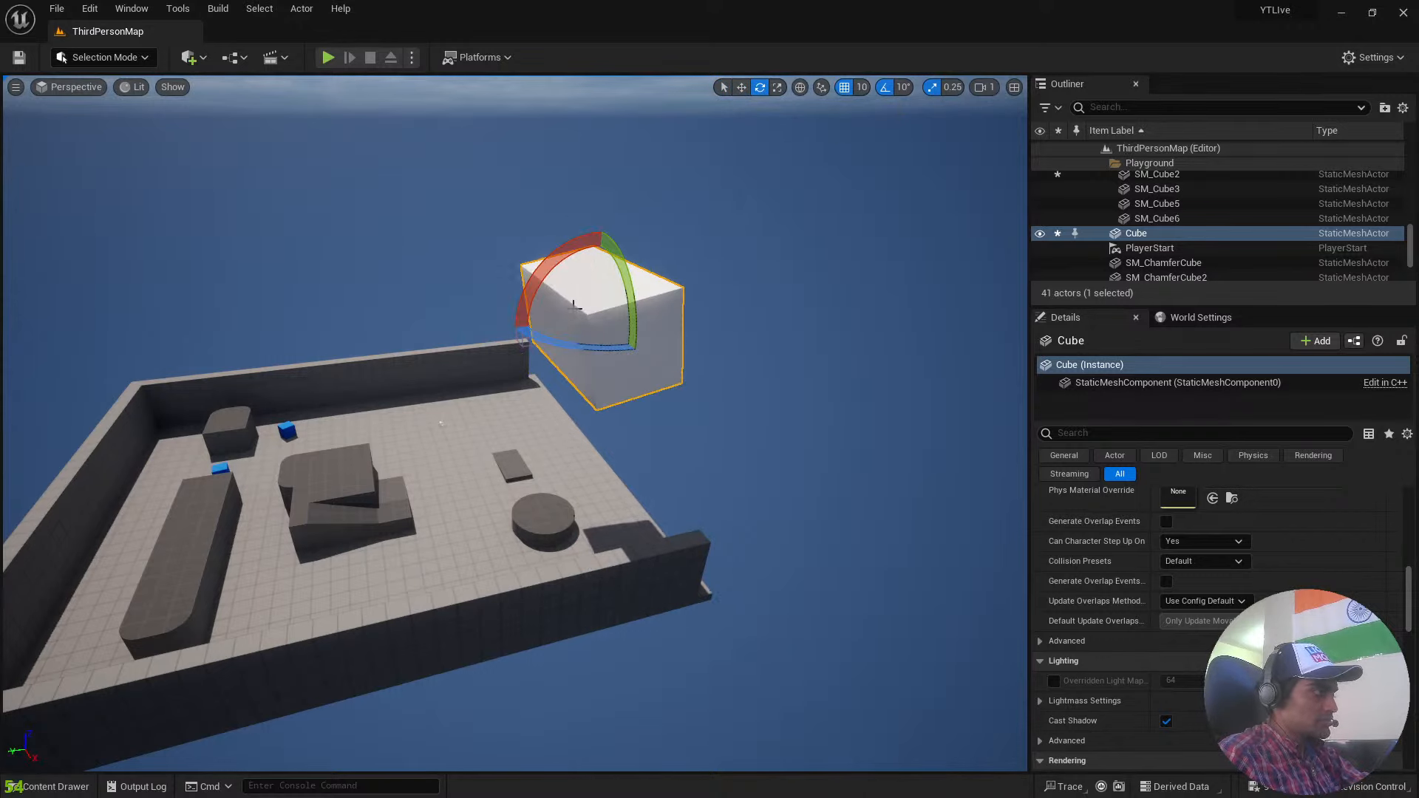
key("ctrl+z")
key("ctrl+z")
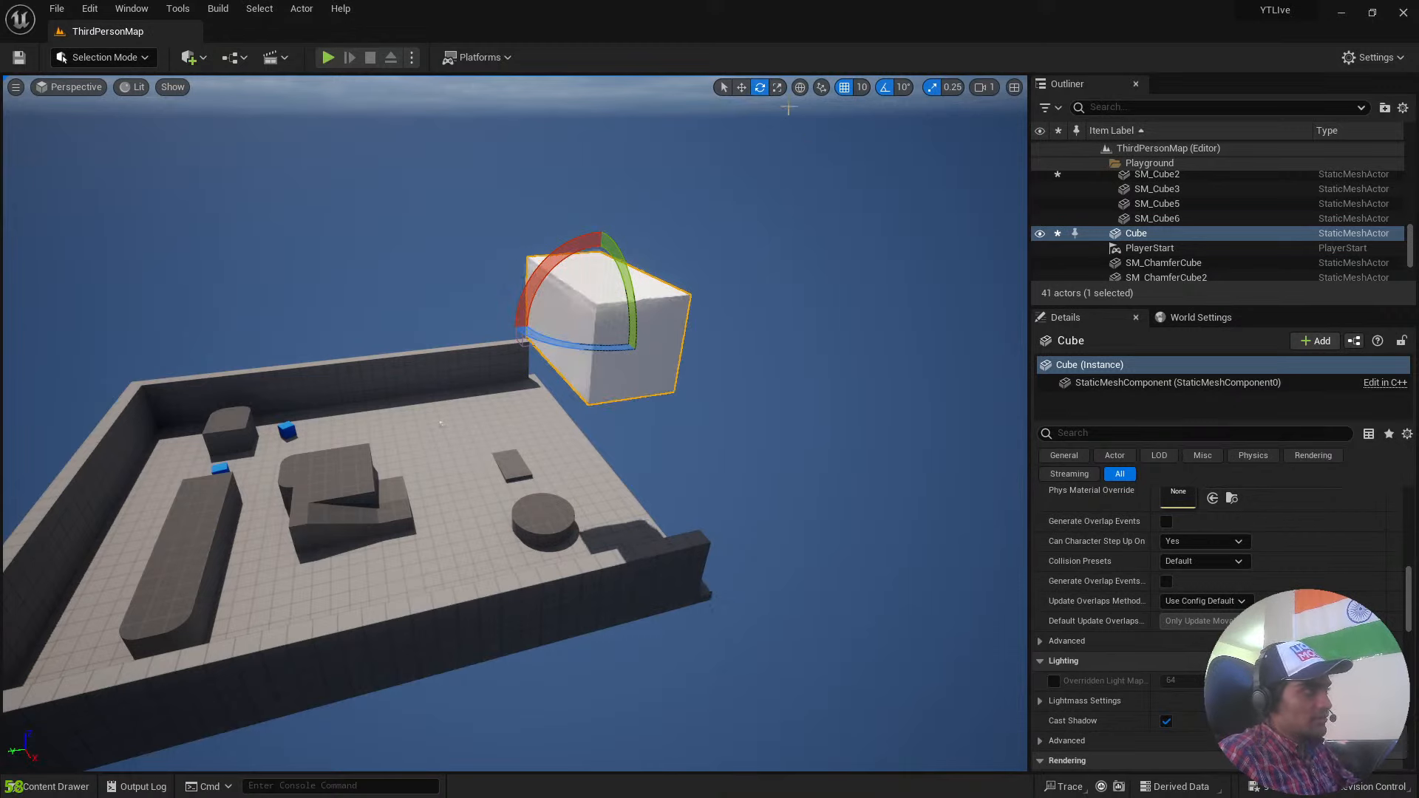
Stretch the box taller along Z with the Scale tool at a scale snap of 0.25.
left_click(777, 88)
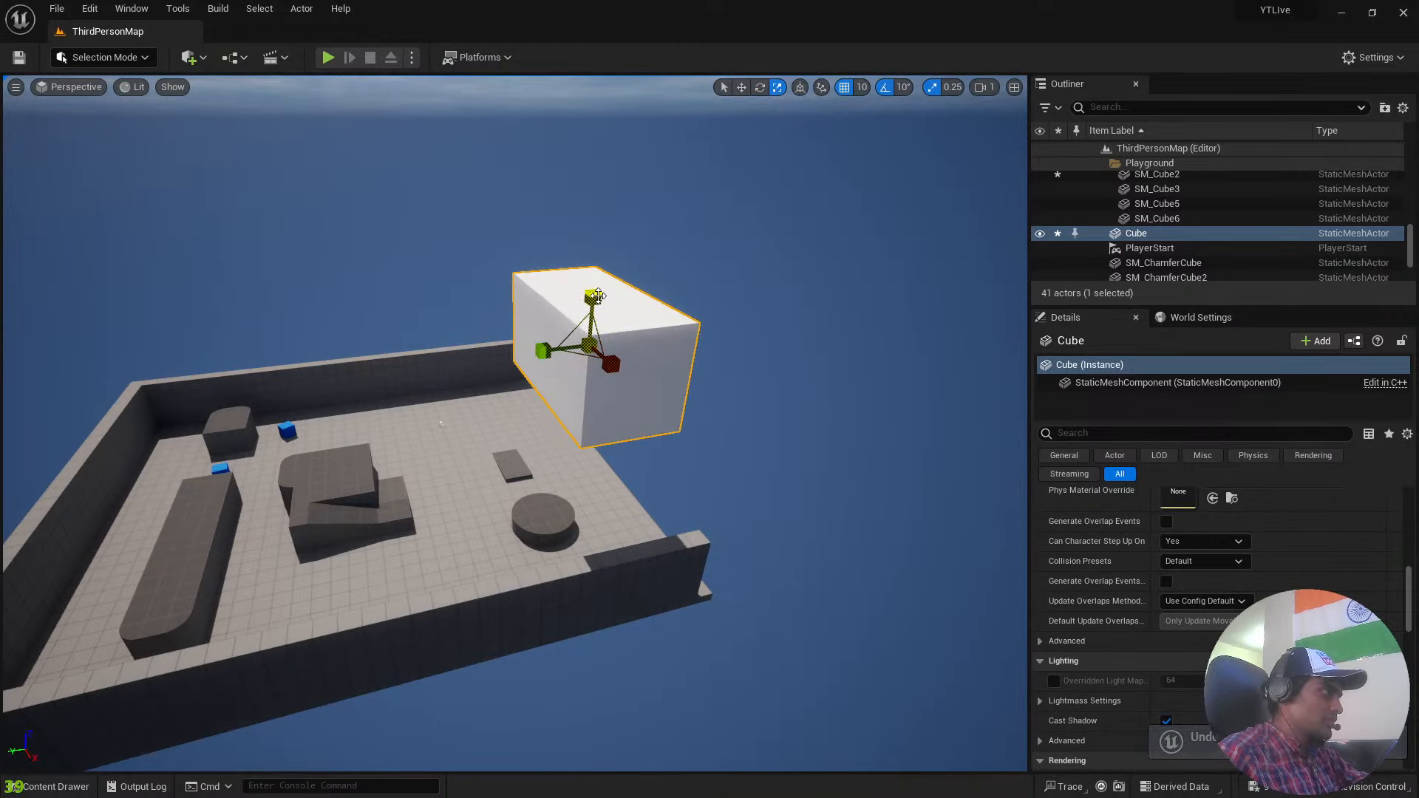
left_click_drag(593, 296, 598, 280)
key("ctrl+z")
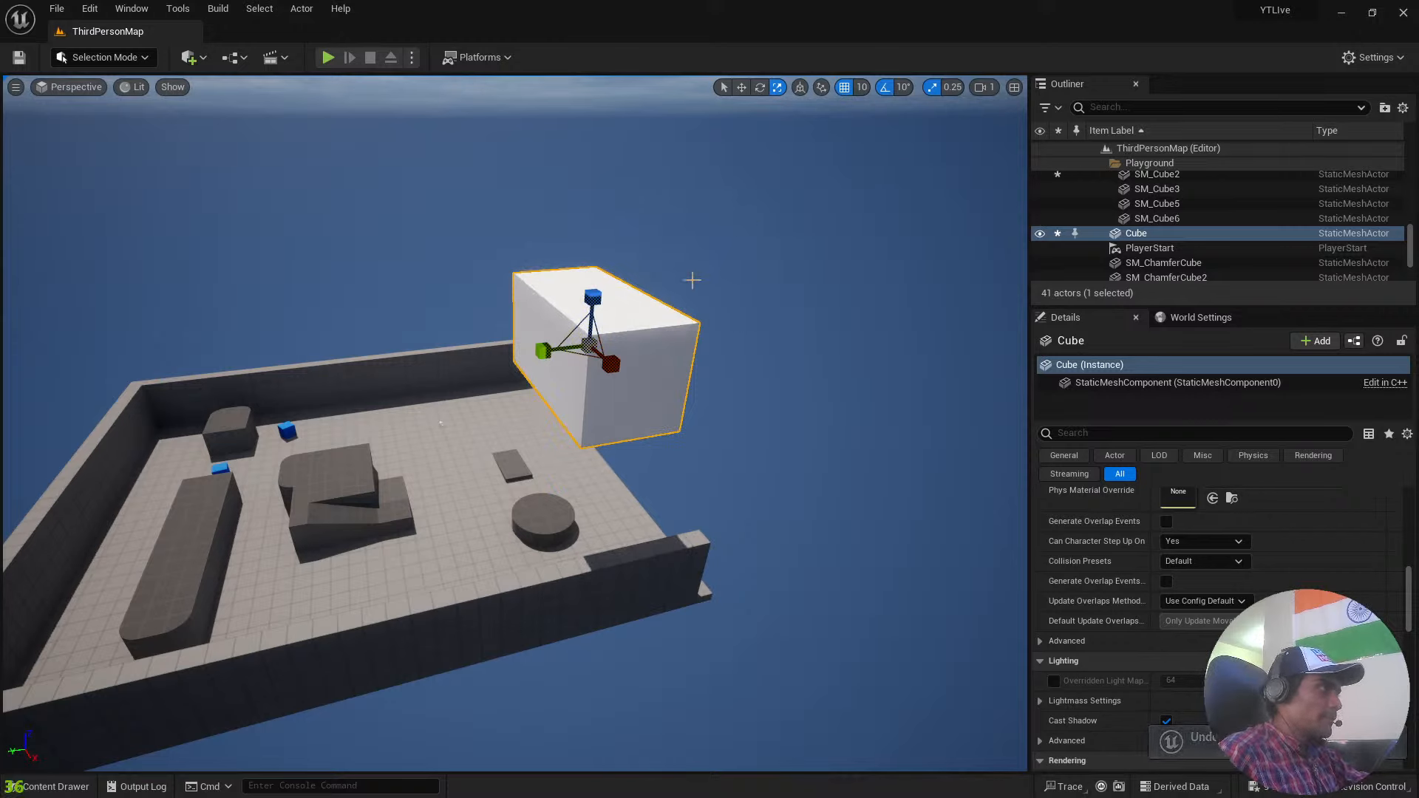
mouse_move(593, 296)
left_mouse_down()
mouse_move(595, 267)
mouse_move(608, 308)
mouse_move(608, 292)
left_mouse_up()
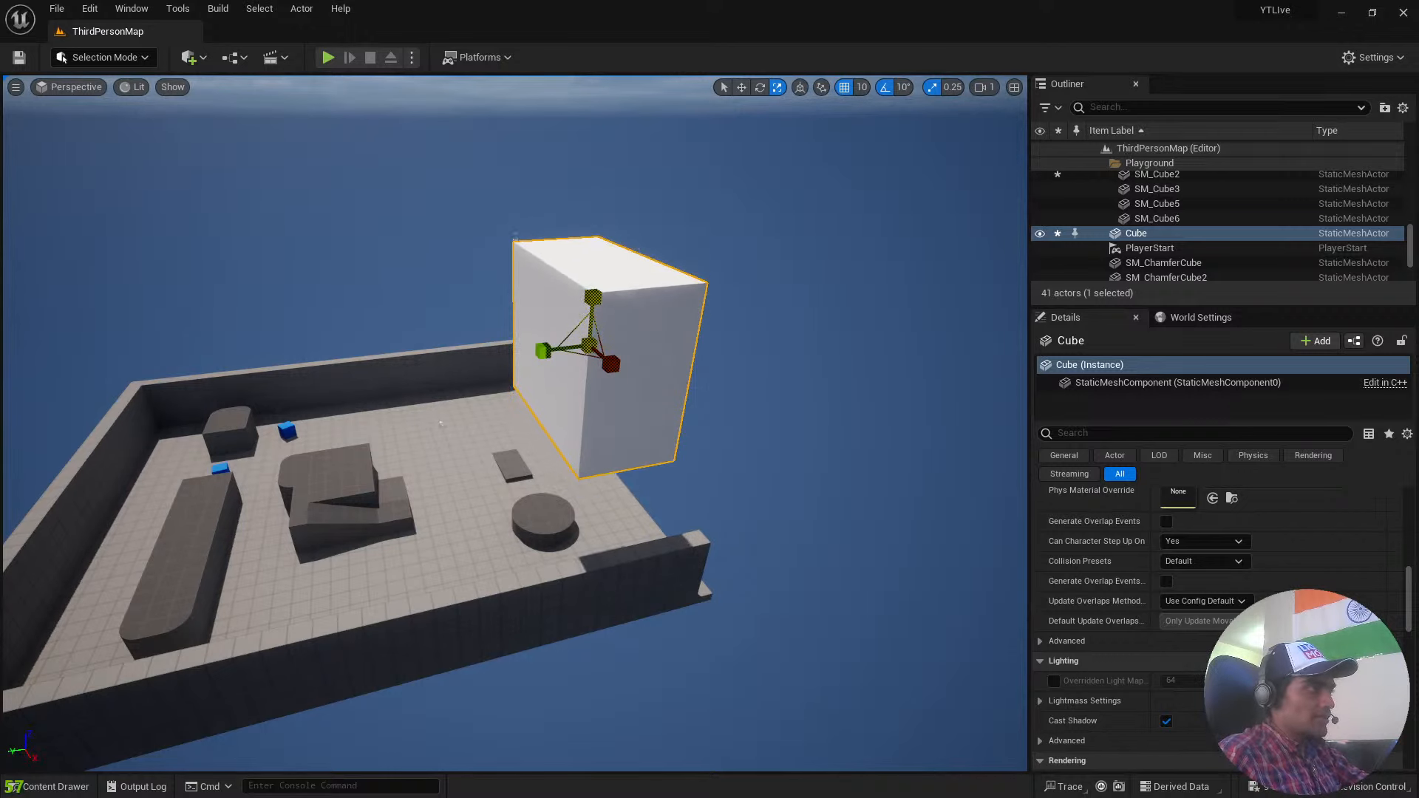
Set the scale snap to 10 and stretch the box vertically, turning scale snapping off.
left_click(952, 88)
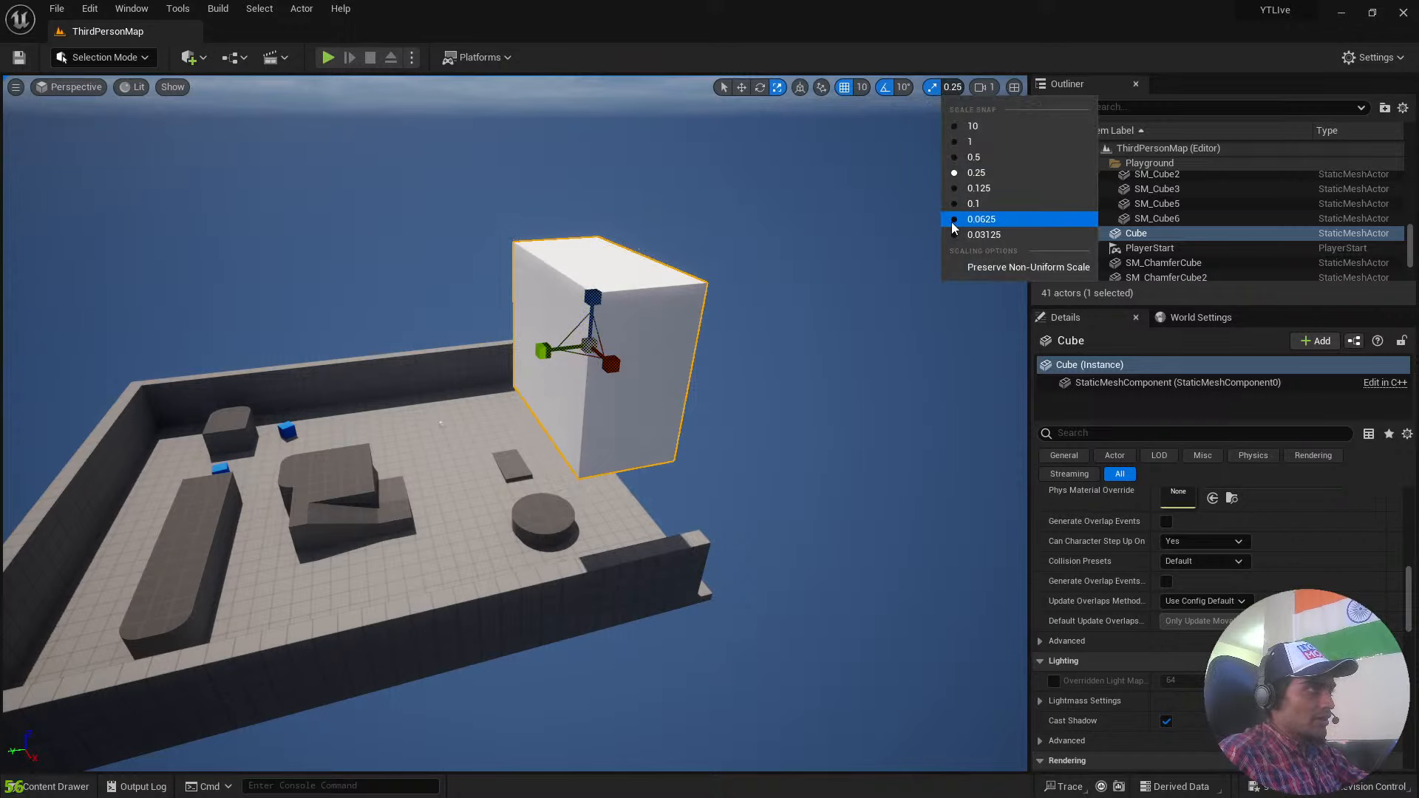
left_click(971, 126)
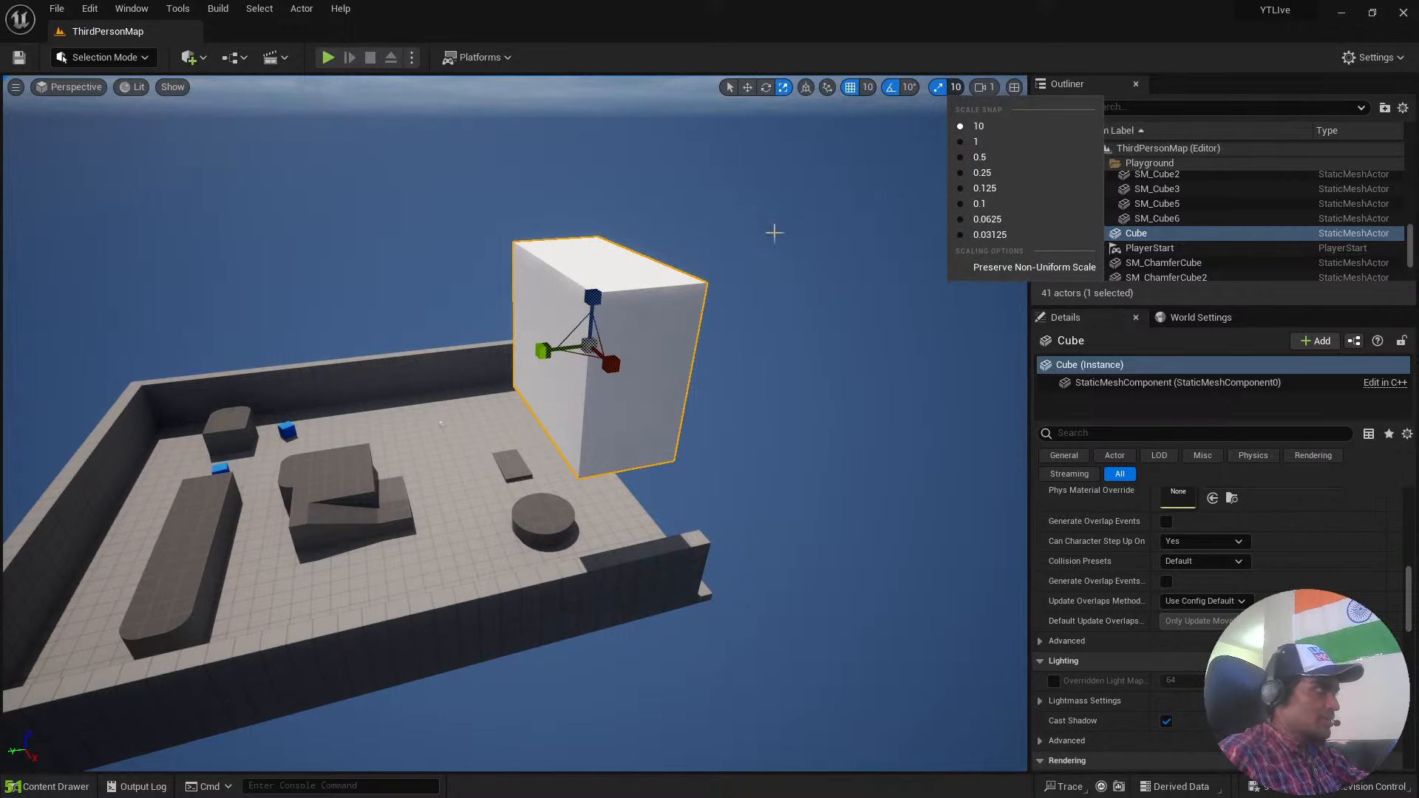
left_click(739, 253)
left_click(633, 313)
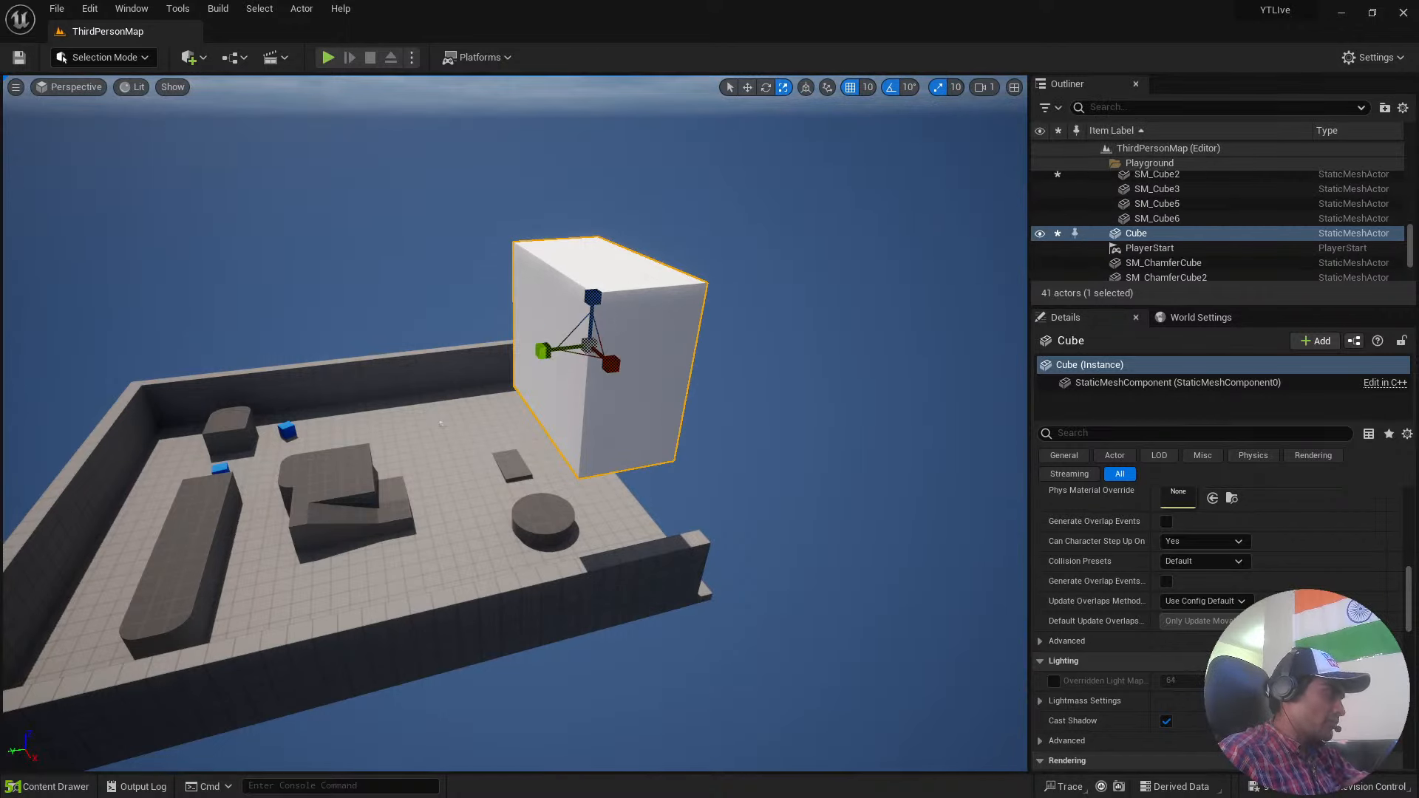
left_click_drag(593, 296, 593, 248)
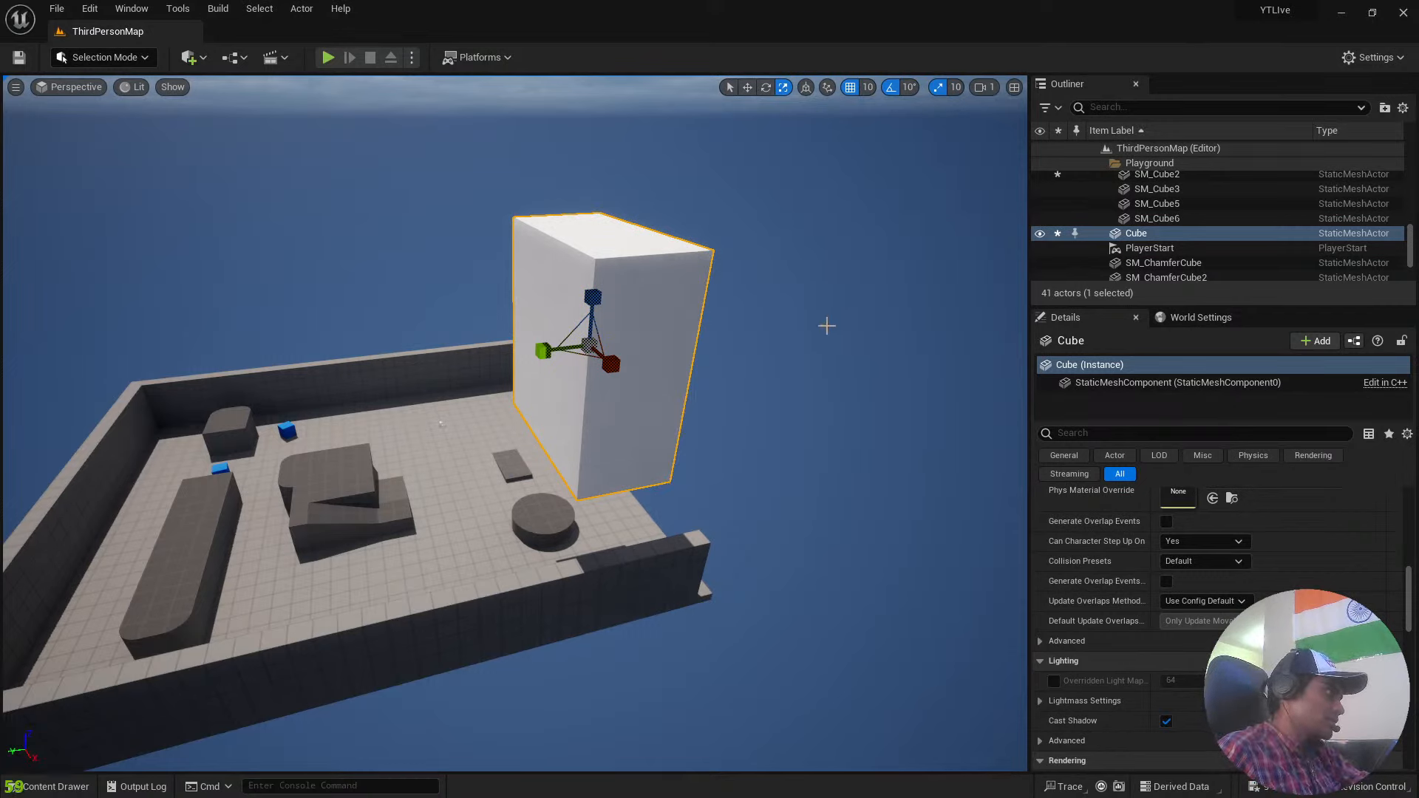
Set the scale snap to 0.5, test stretching the box's height up close, and undo the last change.
left_click(953, 87)
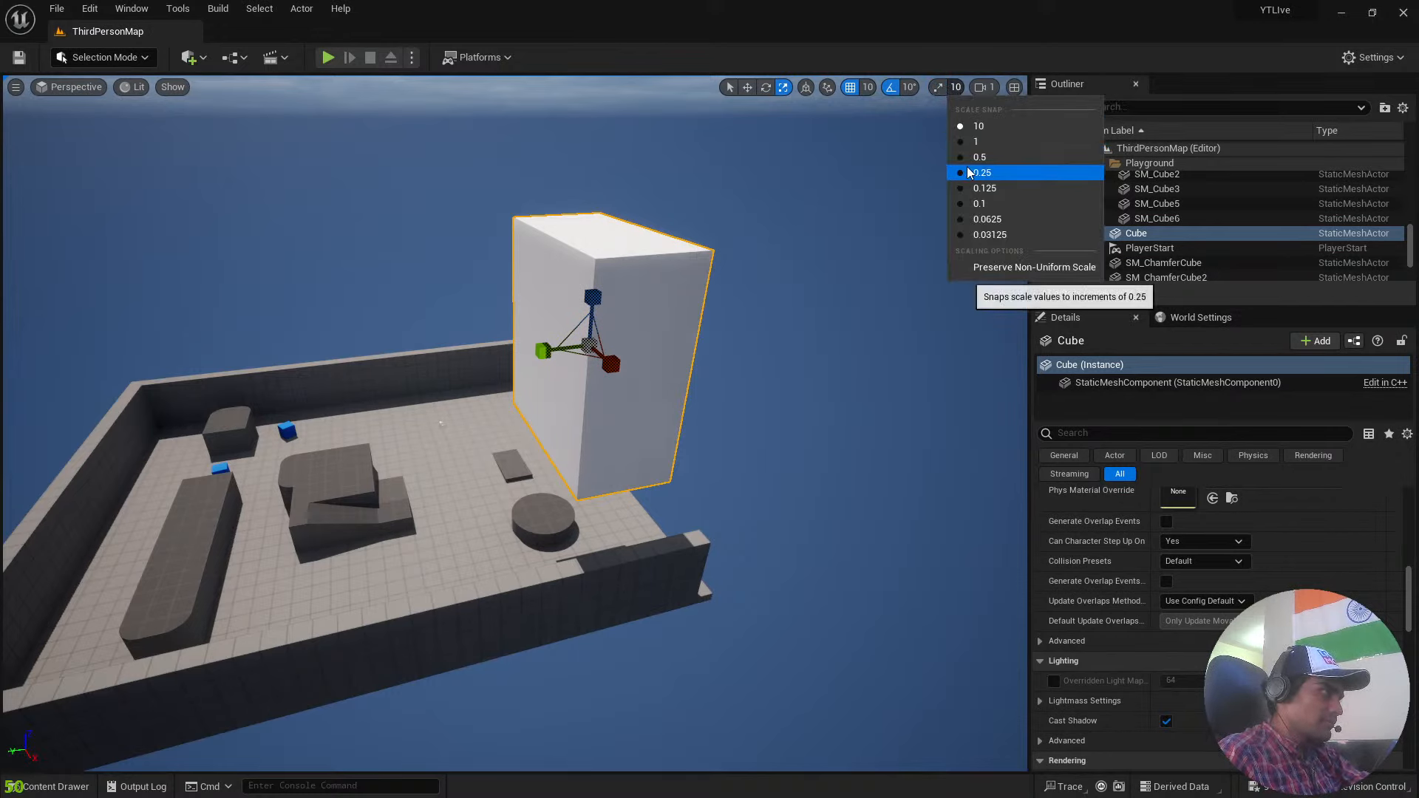
left_click(832, 157)
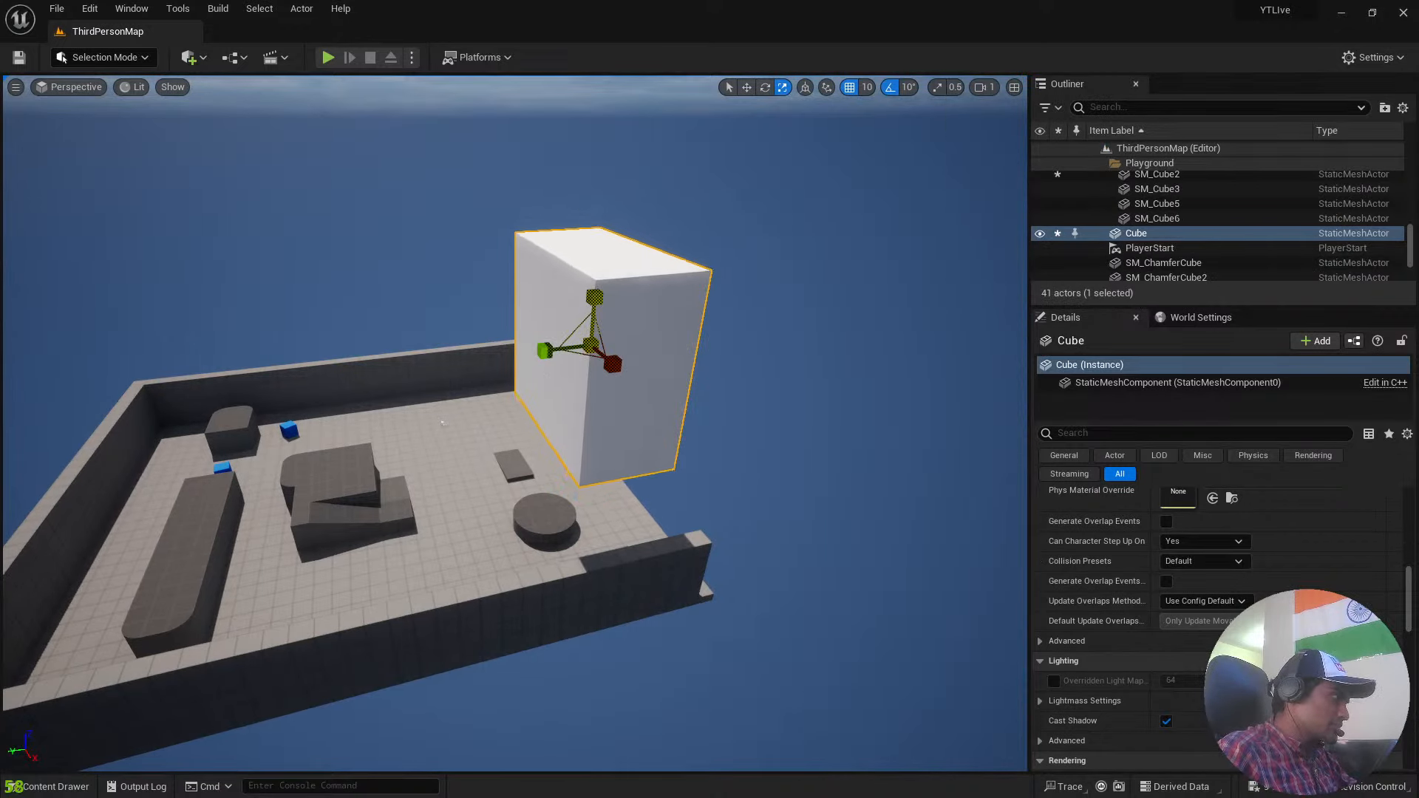
left_click_drag(595, 298, 594, 277)
right_click_drag(594, 276, 595, 360)
key("w")
left_click_drag(598, 446, 598, 517)
key("ctrl+z")
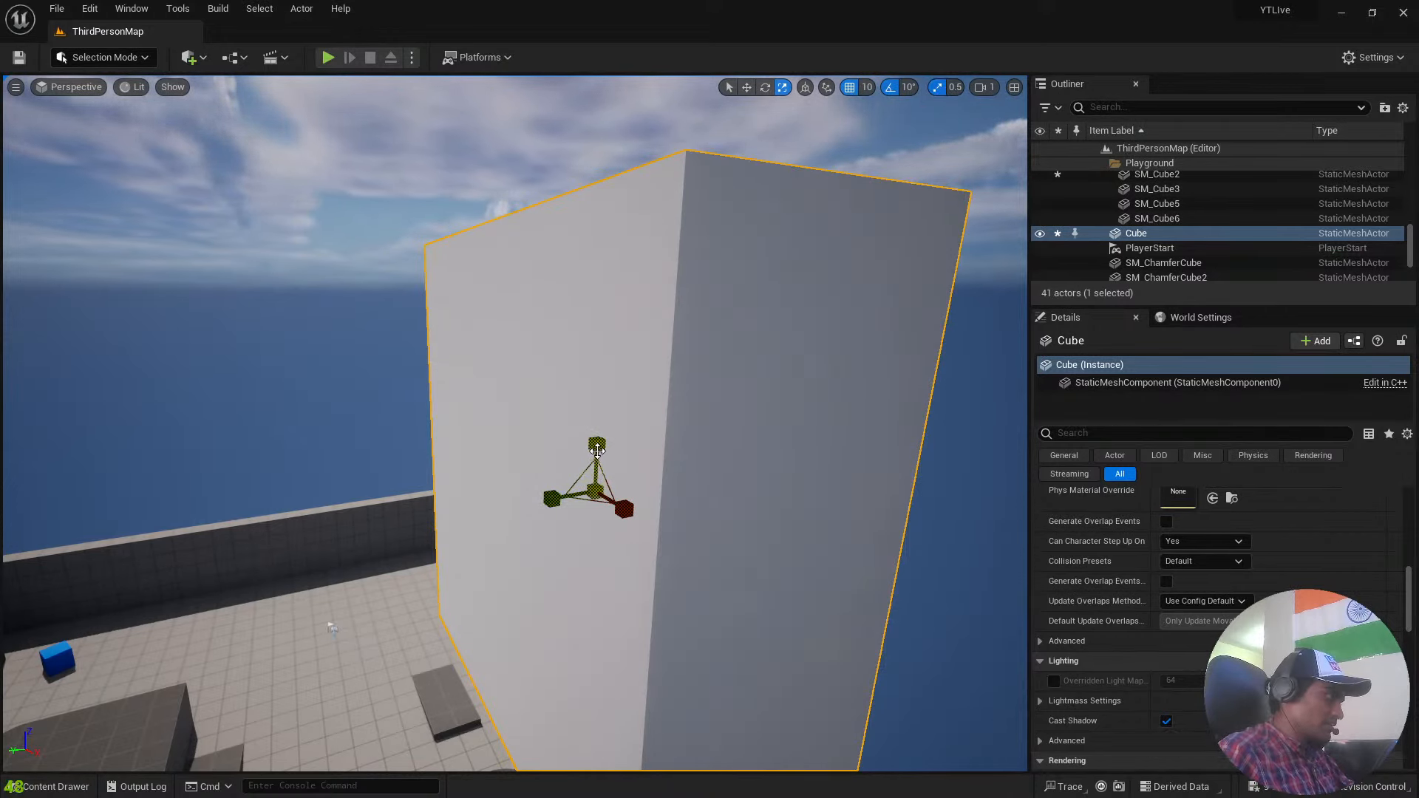
Compare scaling the box's height with scale snapping off and on, undoing each change and leaving snapping enabled.
mouse_move(597, 447)
left_mouse_down()
mouse_move(597, 503)
mouse_move(599, 421)
mouse_move(599, 502)
mouse_move(598, 444)
mouse_move(598, 466)
left_mouse_up()
left_click(937, 87)
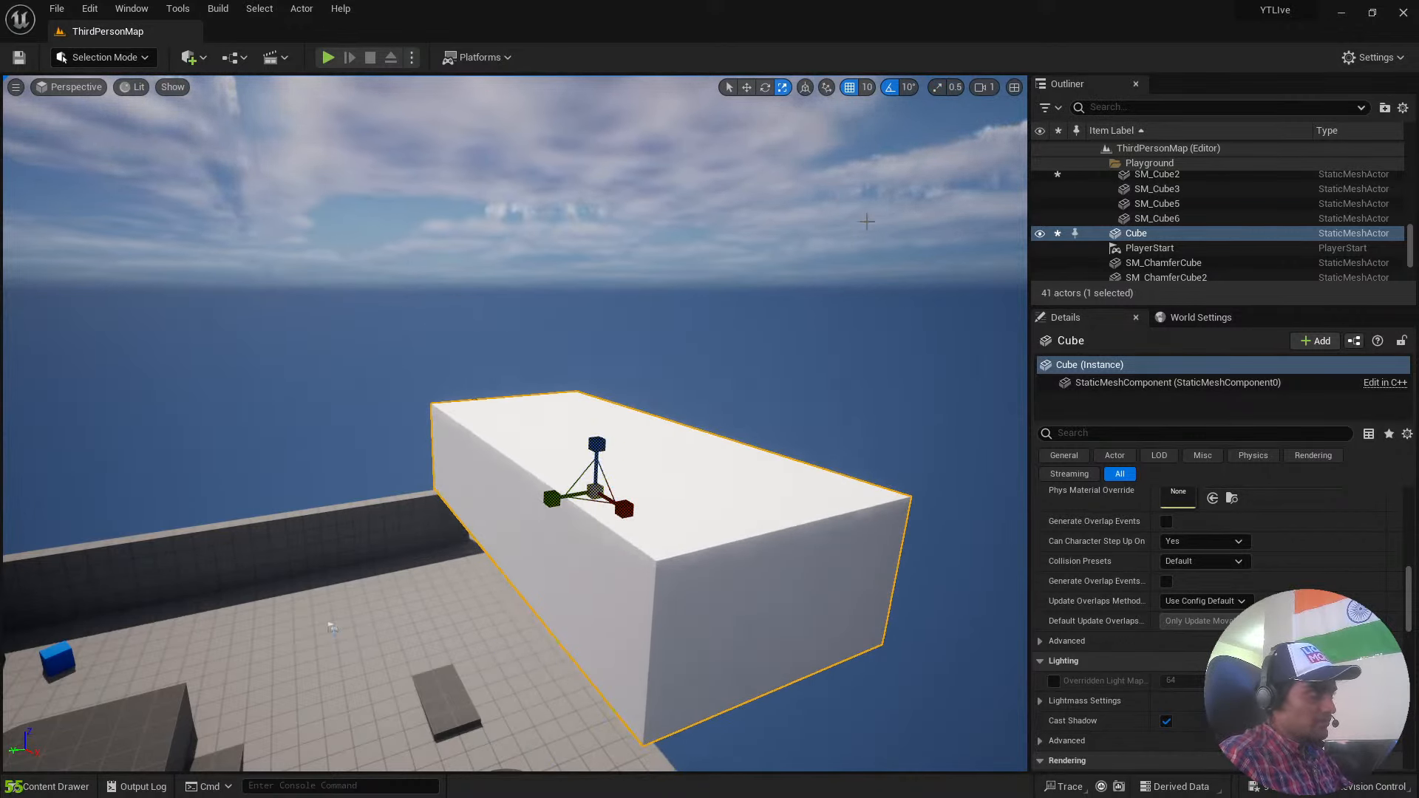
key("ctrl+z")
left_click(939, 88)
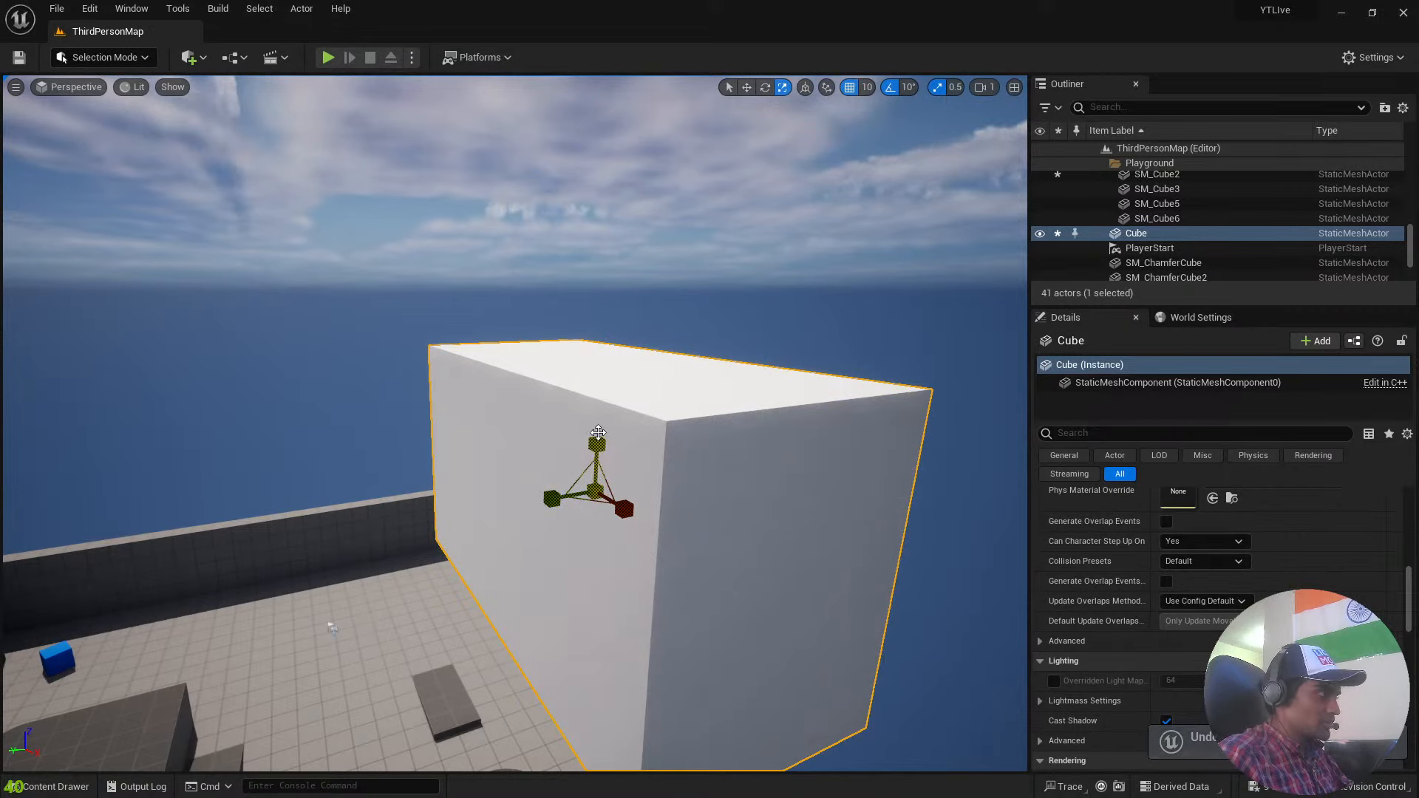
mouse_move(598, 445)
left_mouse_down()
mouse_move(598, 481)
mouse_move(598, 410)
mouse_move(598, 436)
left_mouse_up()
key("ctrl+z")
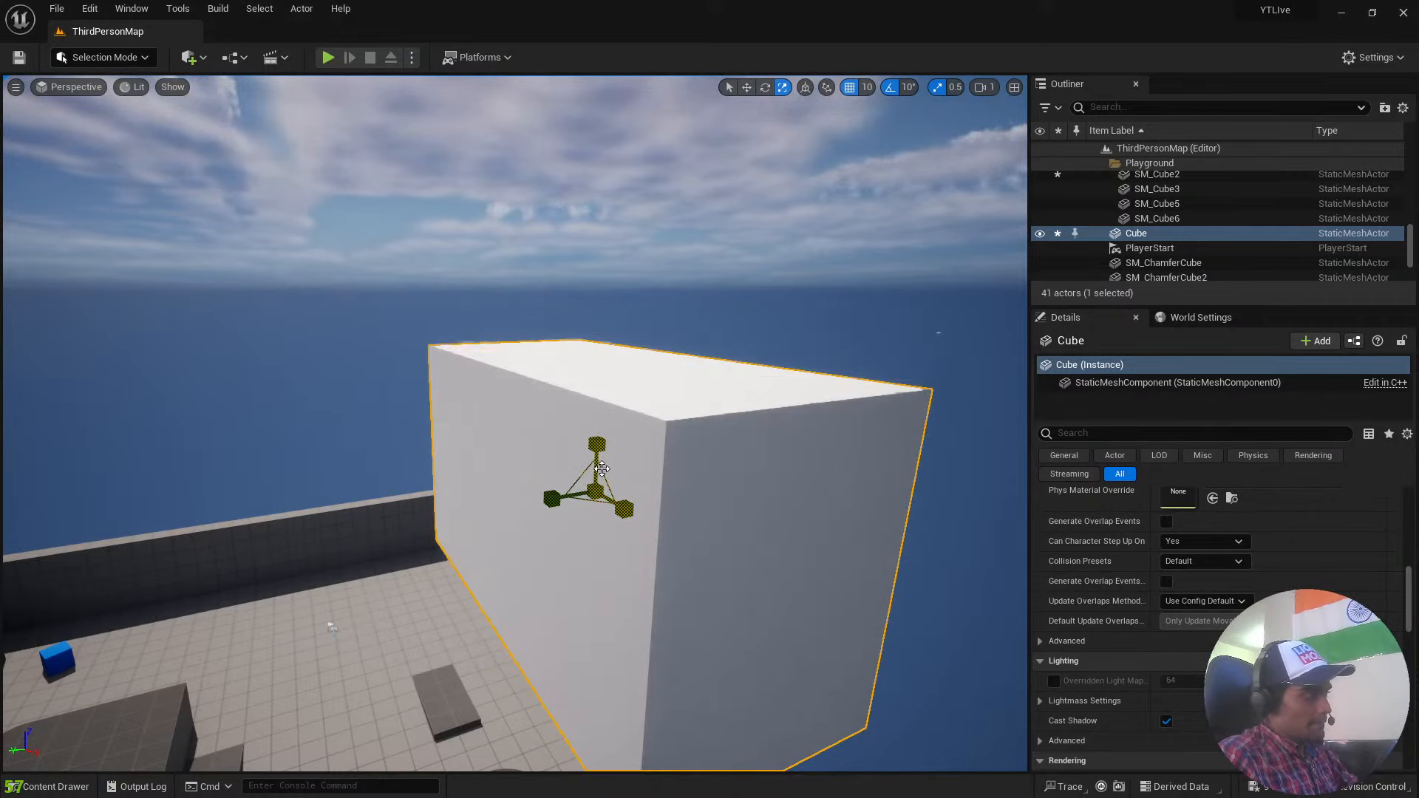
Flatten the box along Z into a thin slab, and move it outward and down beyond the floor's open side.
right_click_drag(660, 292, 658, 451)
left_click_drag(658, 451, 657, 333)
key("s")
right_click_drag(656, 332, 656, 323)
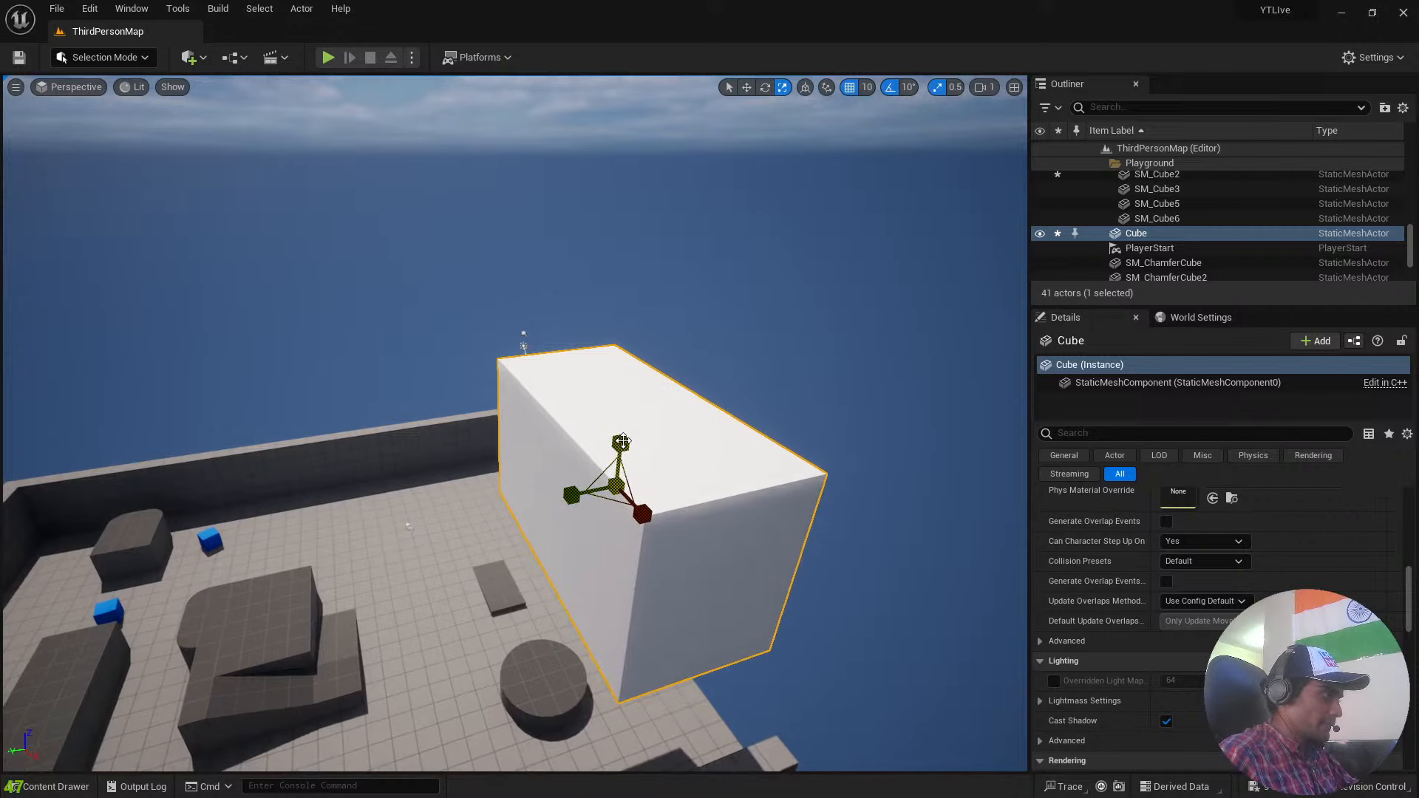
left_click_drag(622, 442, 859, 351)
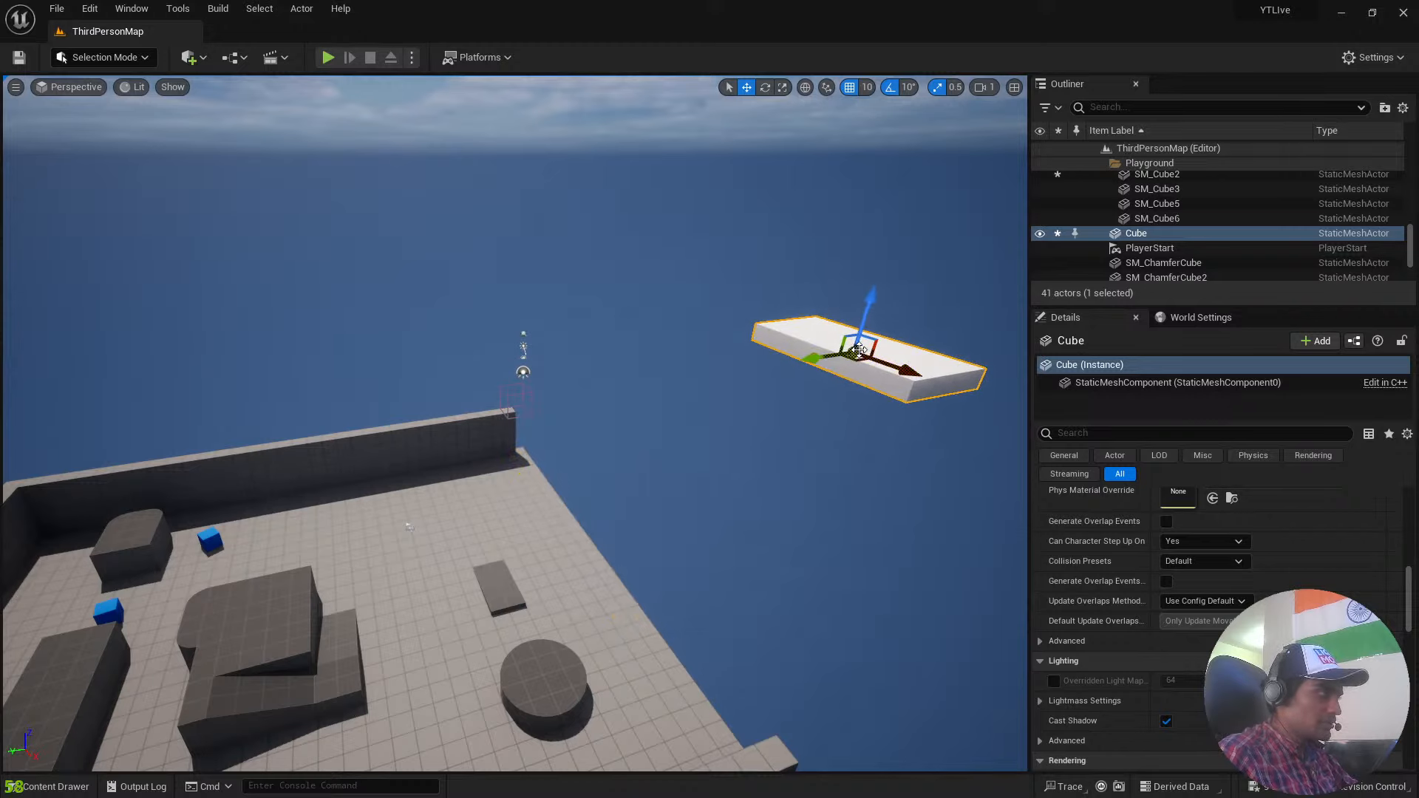
left_click_drag(874, 292, 878, 462)
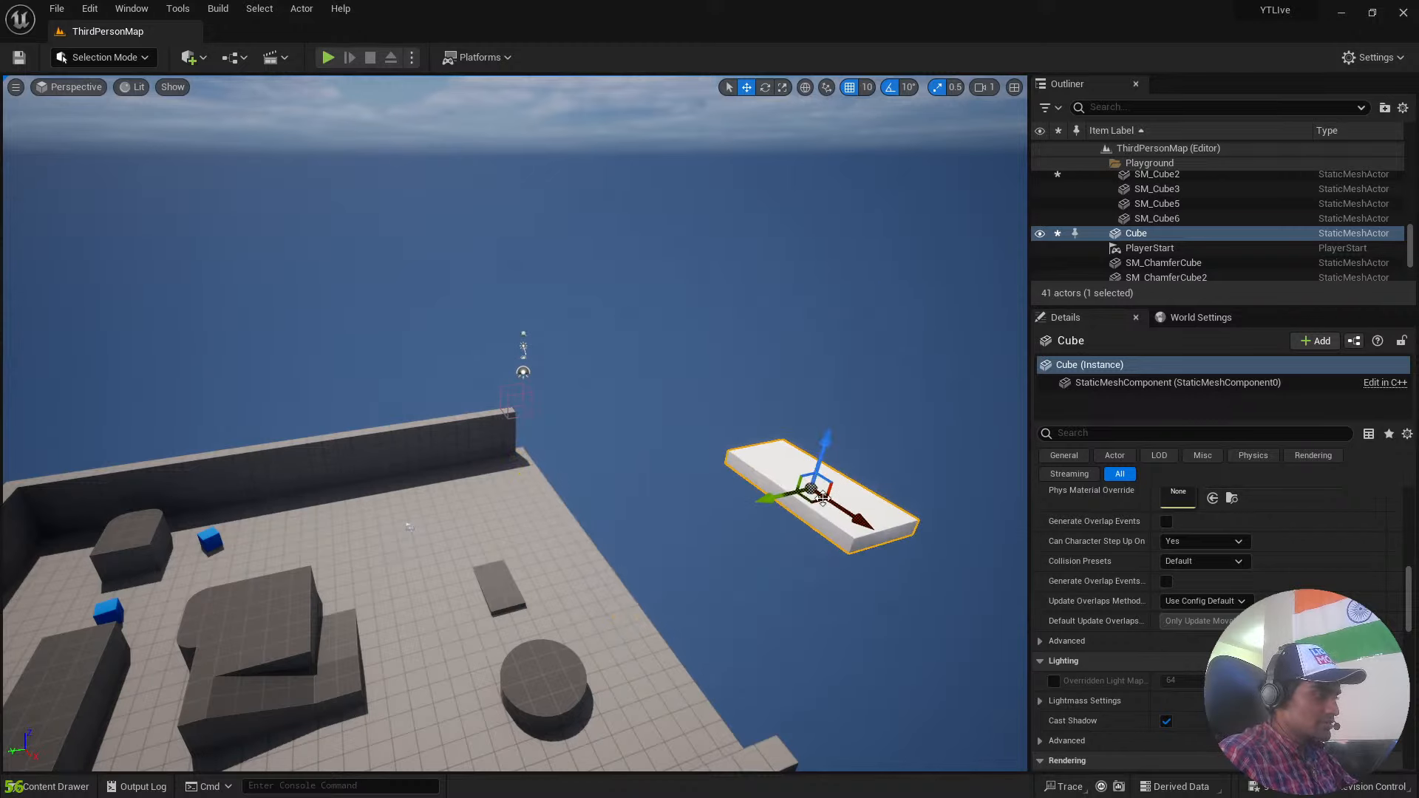
Rotate the slab 90° about its vertical axis and place it just beyond the floor's open edge.
left_click_drag(802, 505, 596, 526)
left_click_drag(602, 468, 600, 531)
key("e")
mouse_move(597, 624)
left_mouse_down()
mouse_move(533, 624)
mouse_move(594, 638)
left_mouse_up()
key("w")
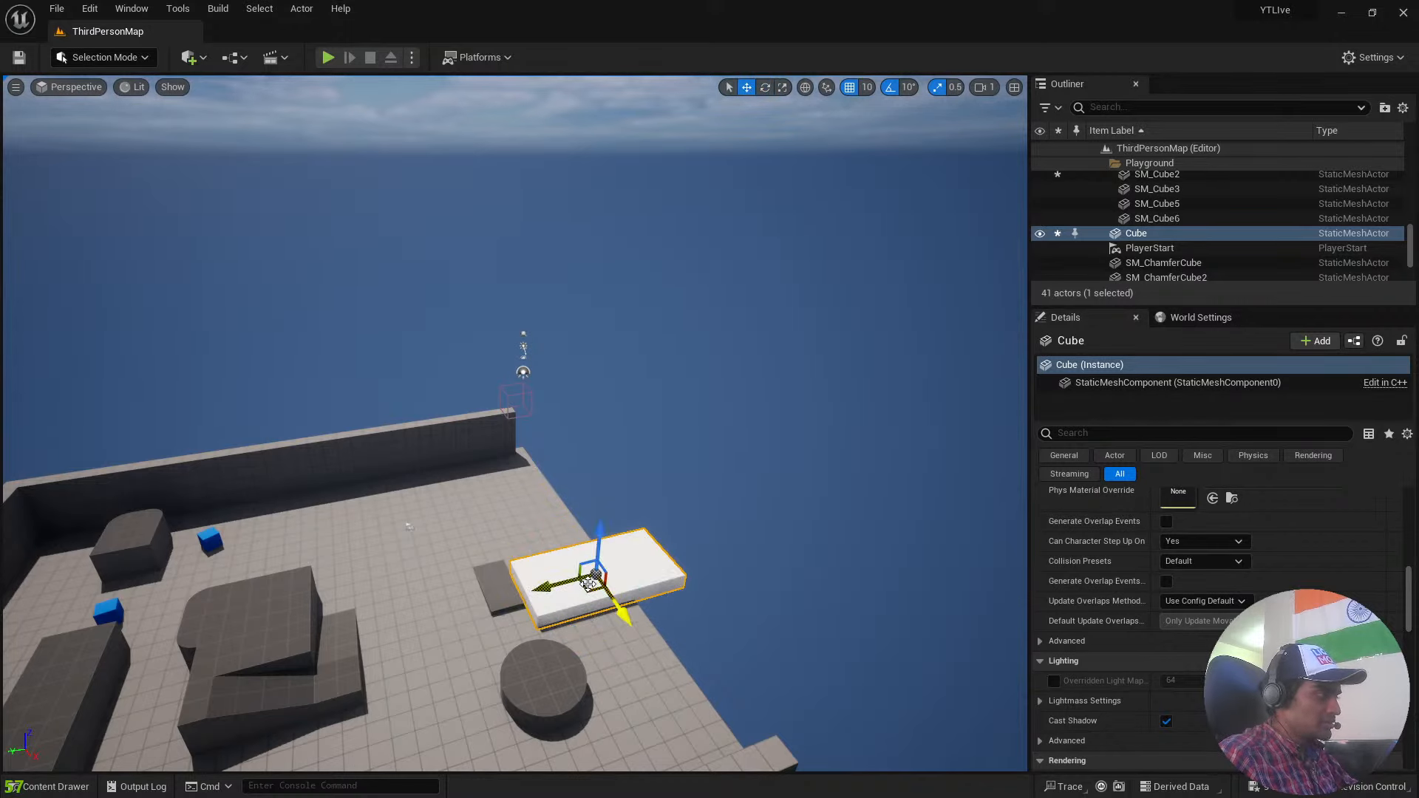
left_click_drag(589, 585, 731, 547)
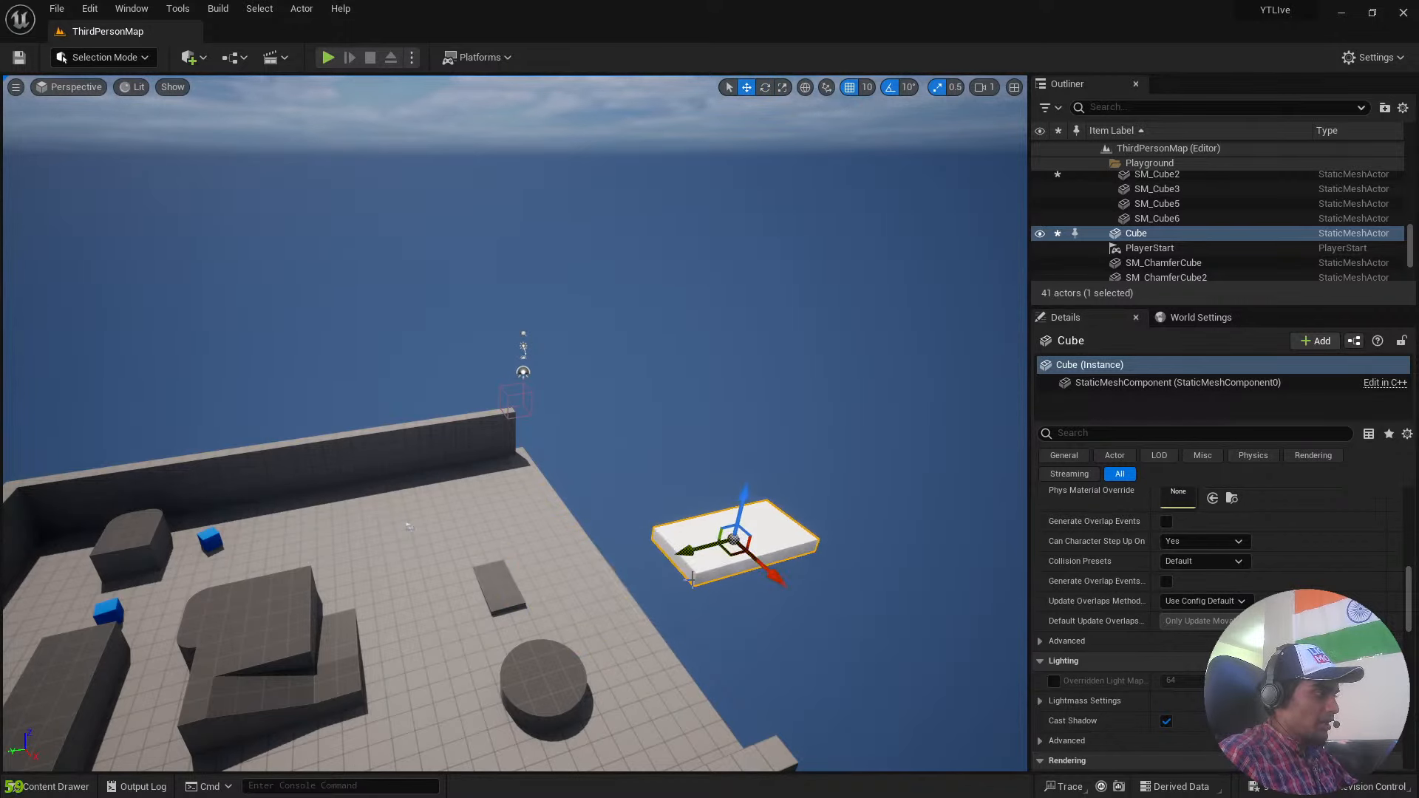
Fly close to the slab and examine its transform, collision and lighting settings.
mouse_move(692, 581)
right_mouse_down()
mouse_move(562, 580)
mouse_move(695, 595)
mouse_move(806, 584)
mouse_move(886, 510)
mouse_move(776, 414)
mouse_move(770, 517)
mouse_move(695, 586)
right_mouse_up()
key("w")
scroll(570, 592, "down", 1)
key("a")
key("w")
key("s")
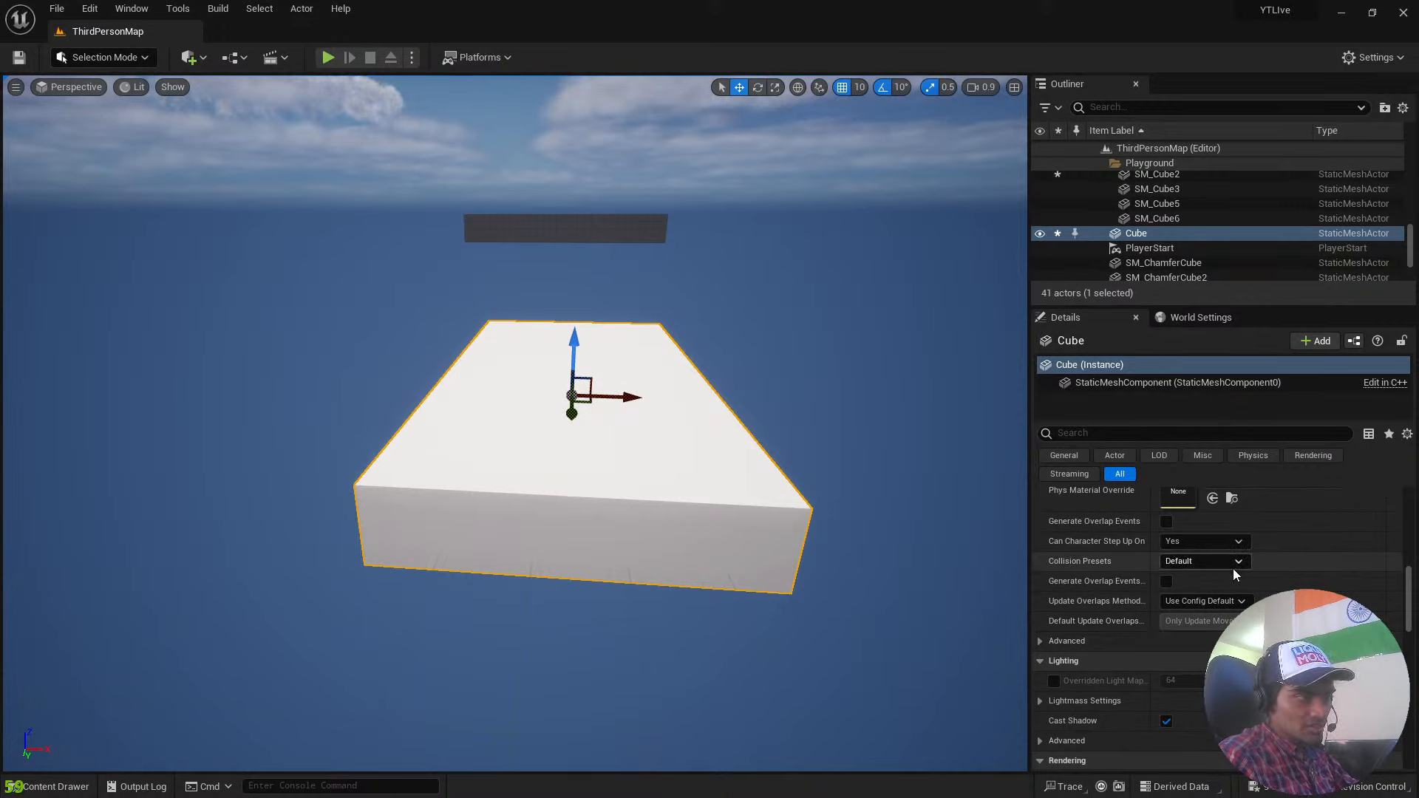
scroll(1234, 573, "up", 10)
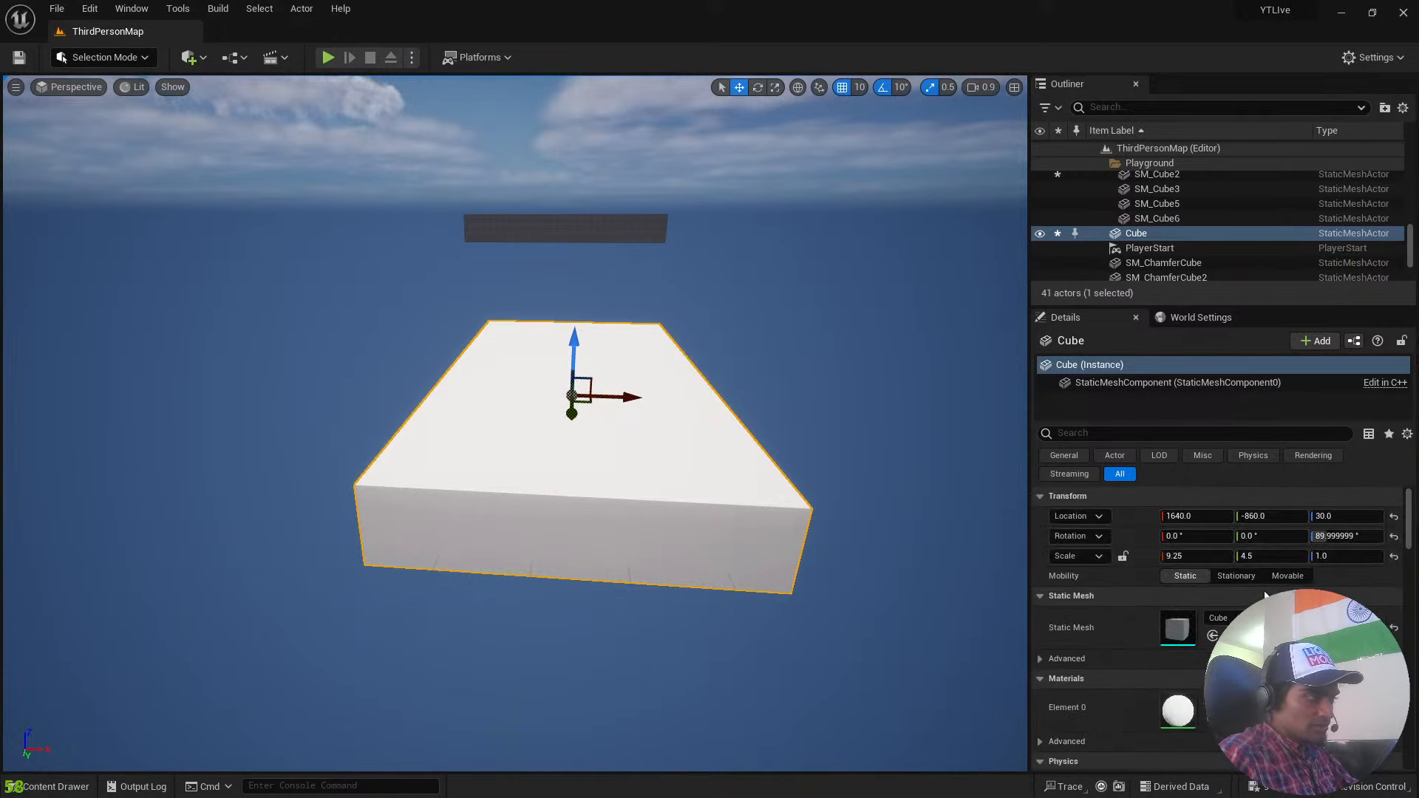
scroll(1265, 595, "down", 10)
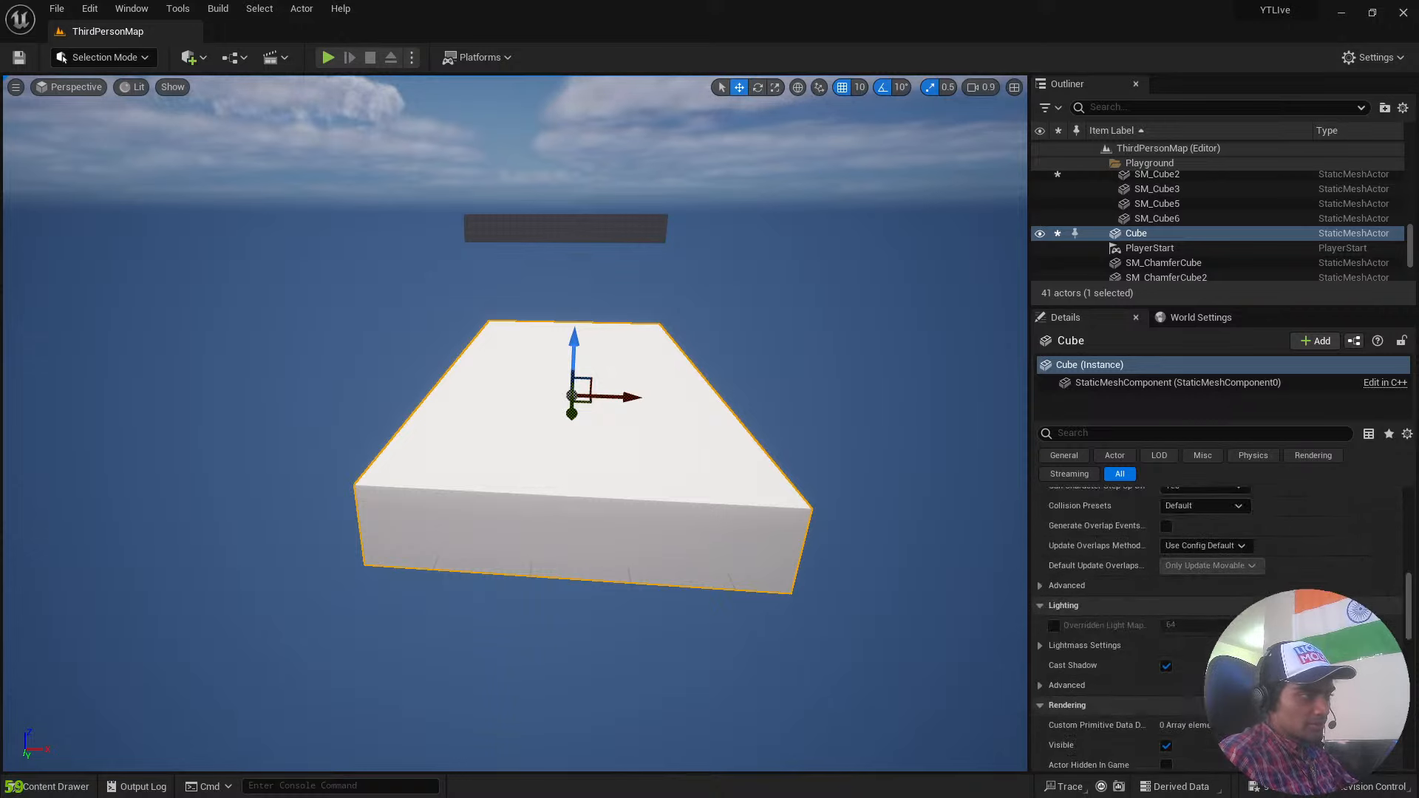
Review the collision presets available for the slab in its collision settings.
scroll(1220, 592, "up", 3)
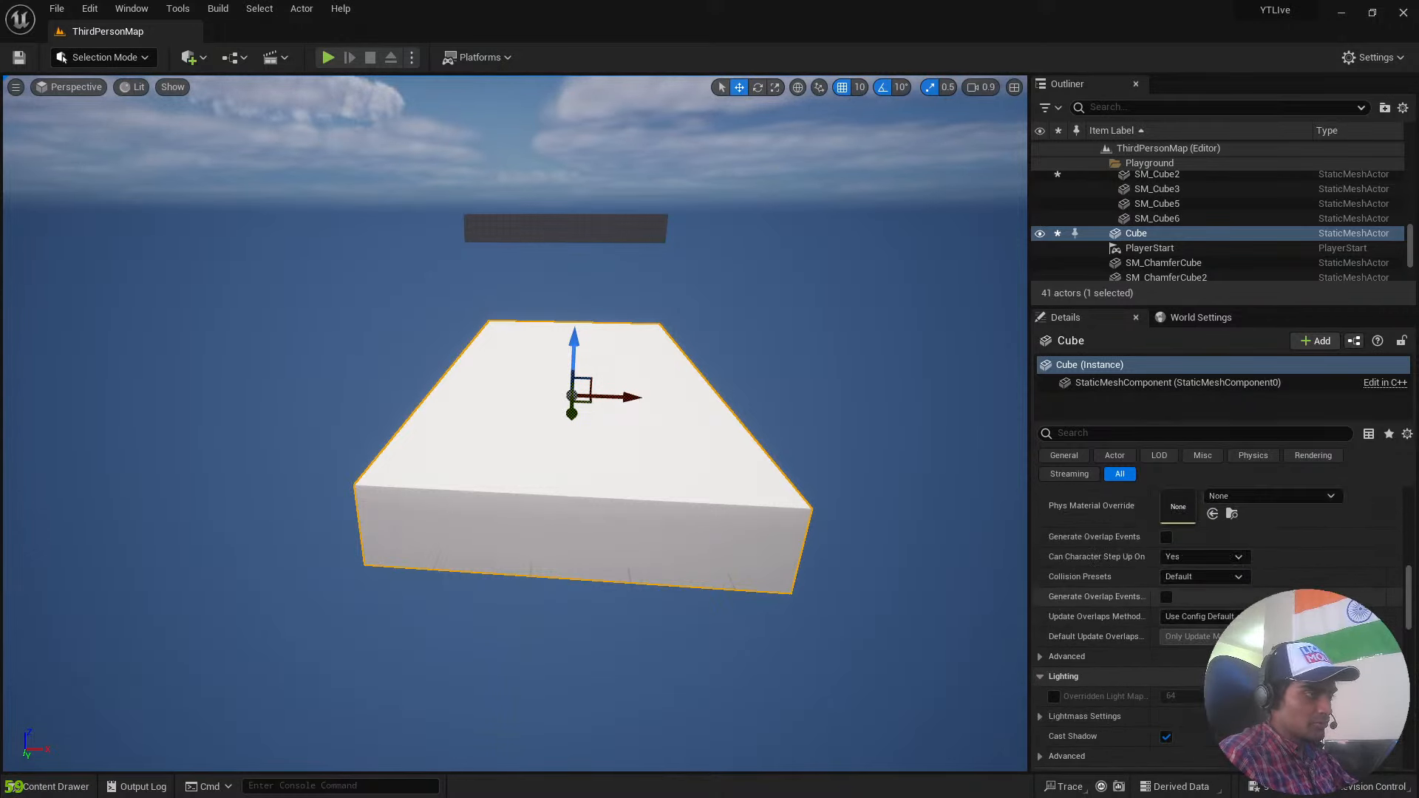
scroll(1220, 629, "up", 1)
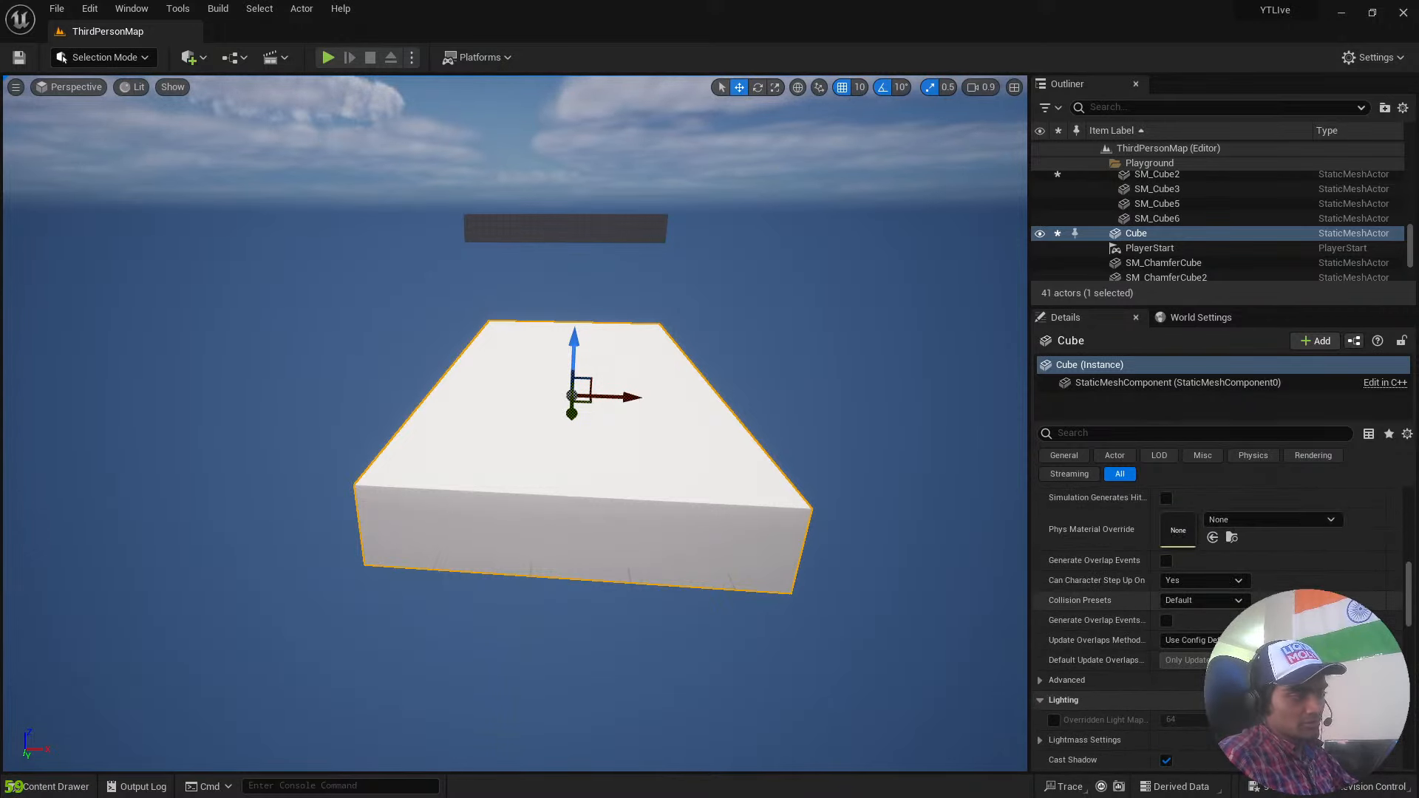
left_click(1238, 601)
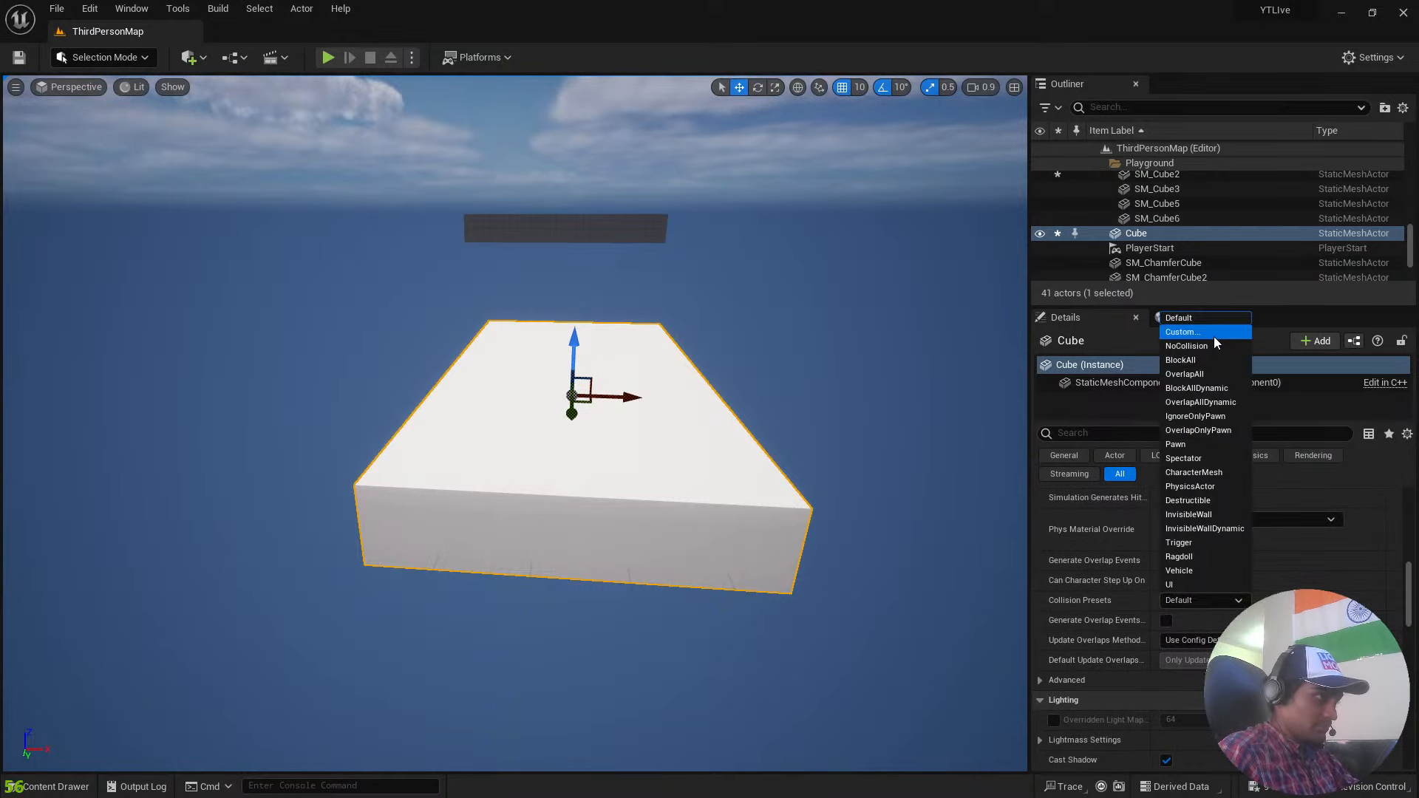
left_click(760, 457)
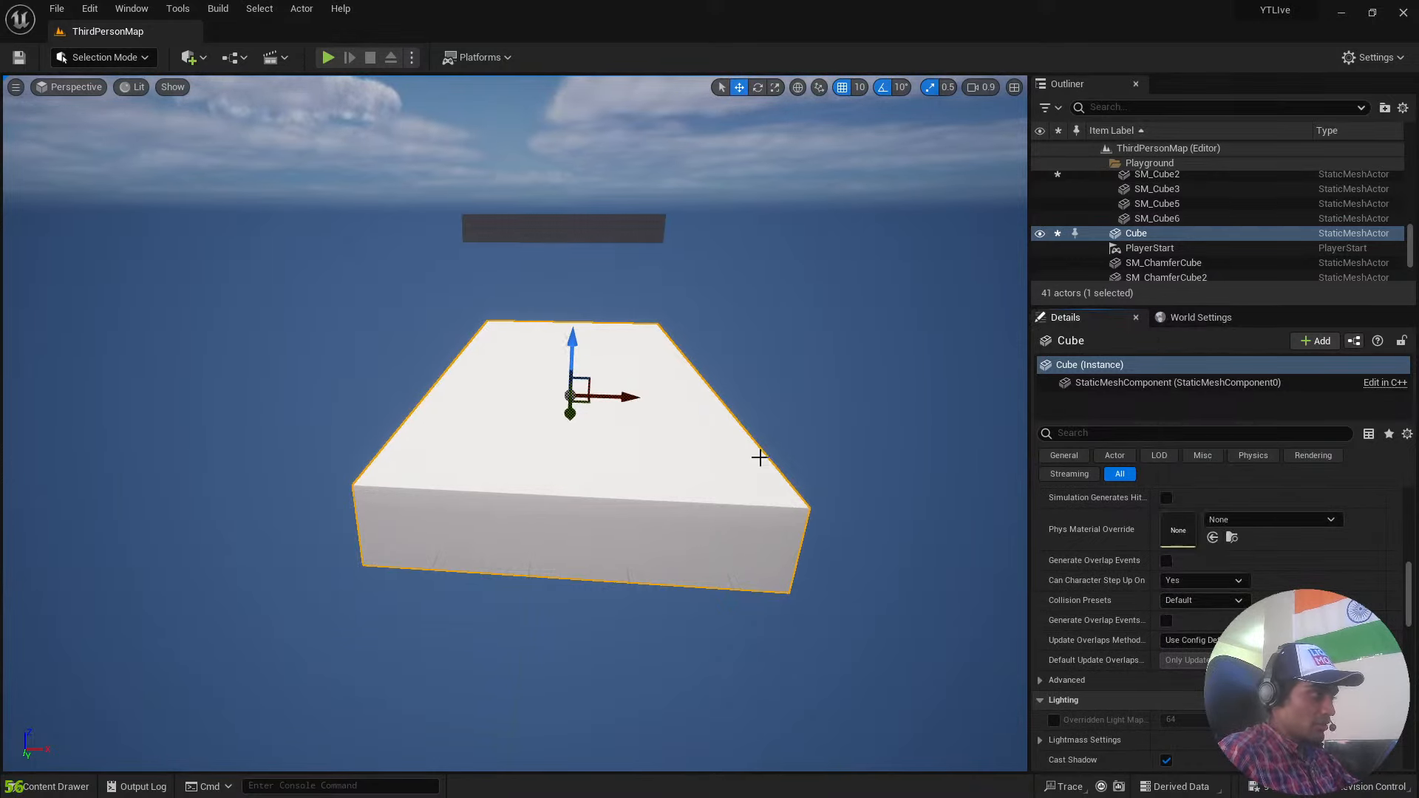
Play-test the level by running the character across the floor and jumping off the open edge near the slab, and end the session.
right_click_drag(760, 458, 488, 392)
key("w")
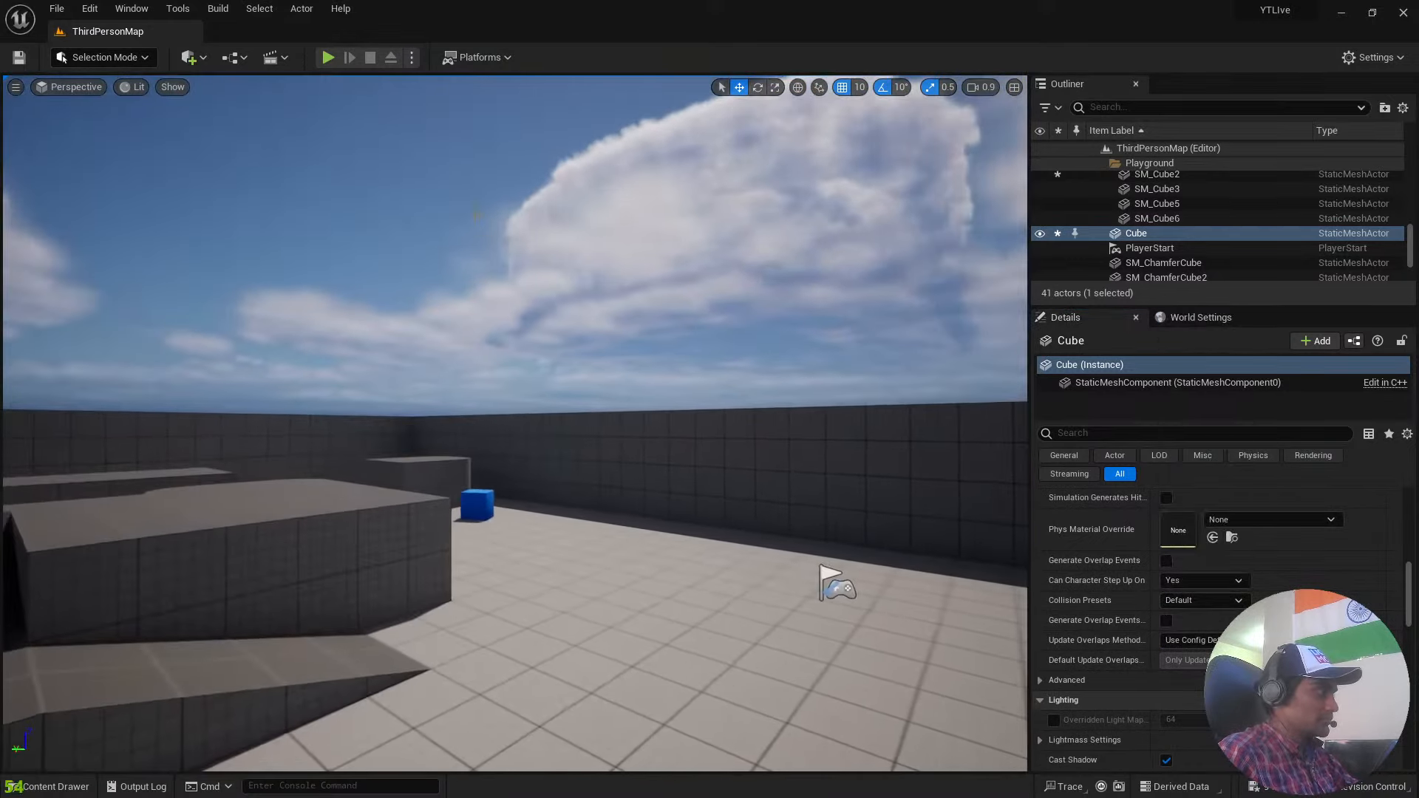
left_click(328, 58)
key("w")
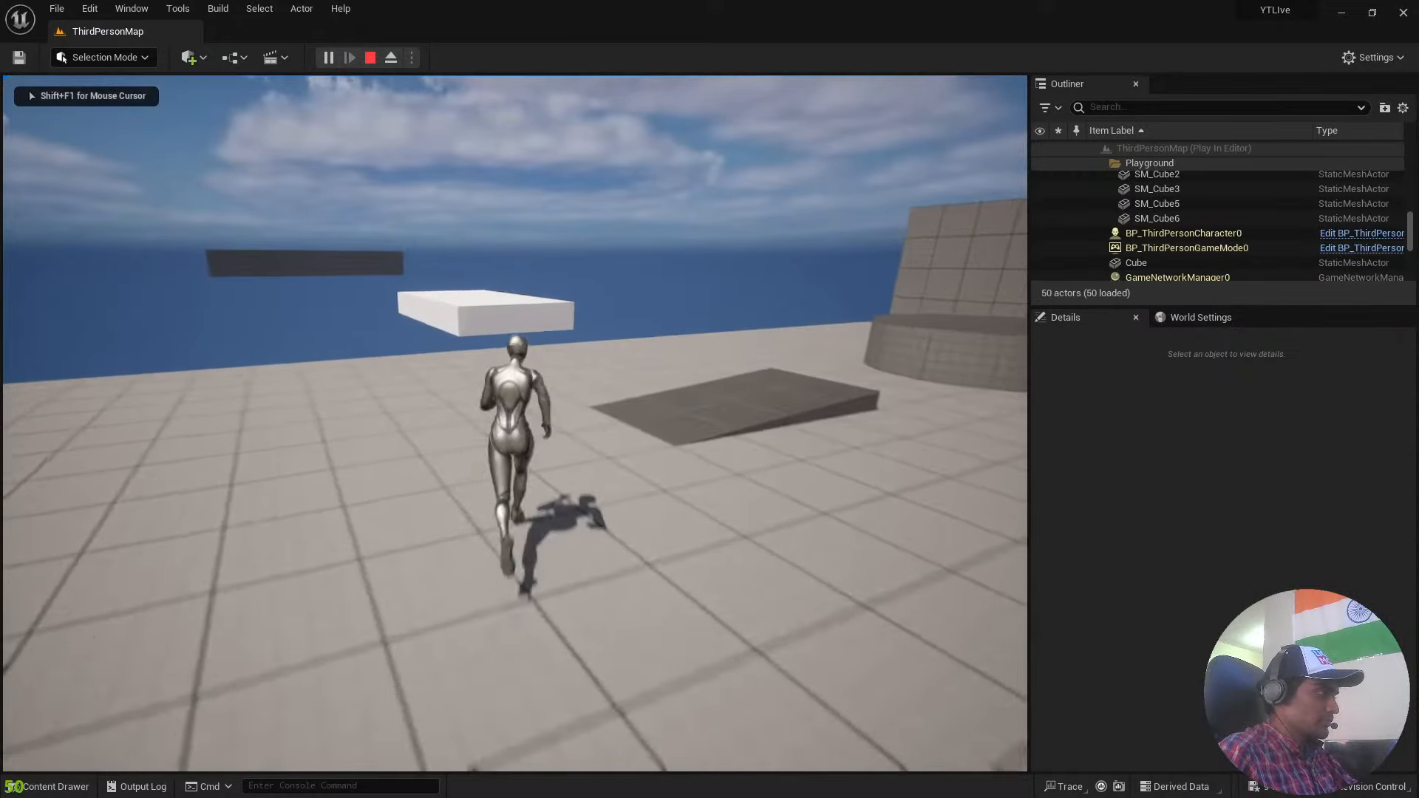
key("d")
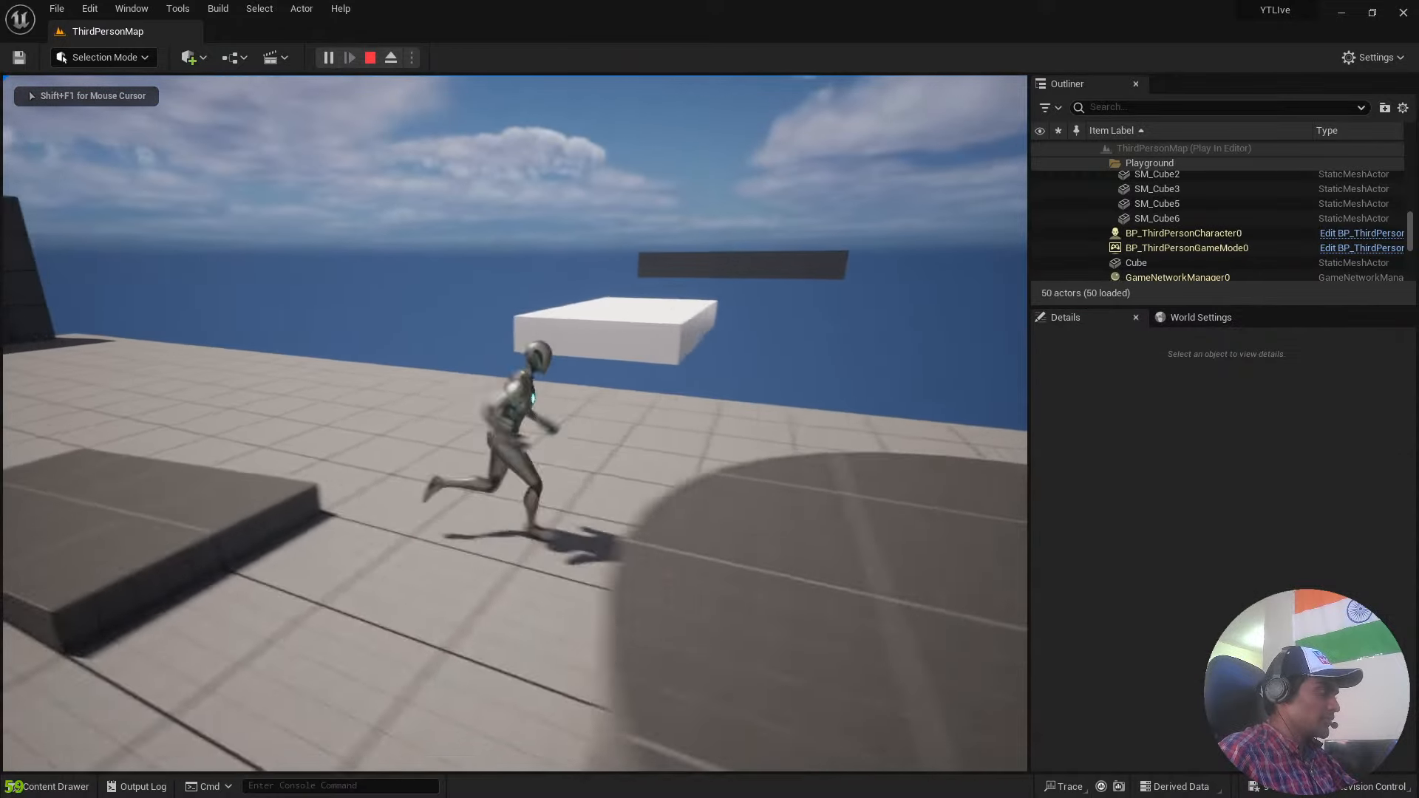
key("w")
key("a")
key("d")
key("w")
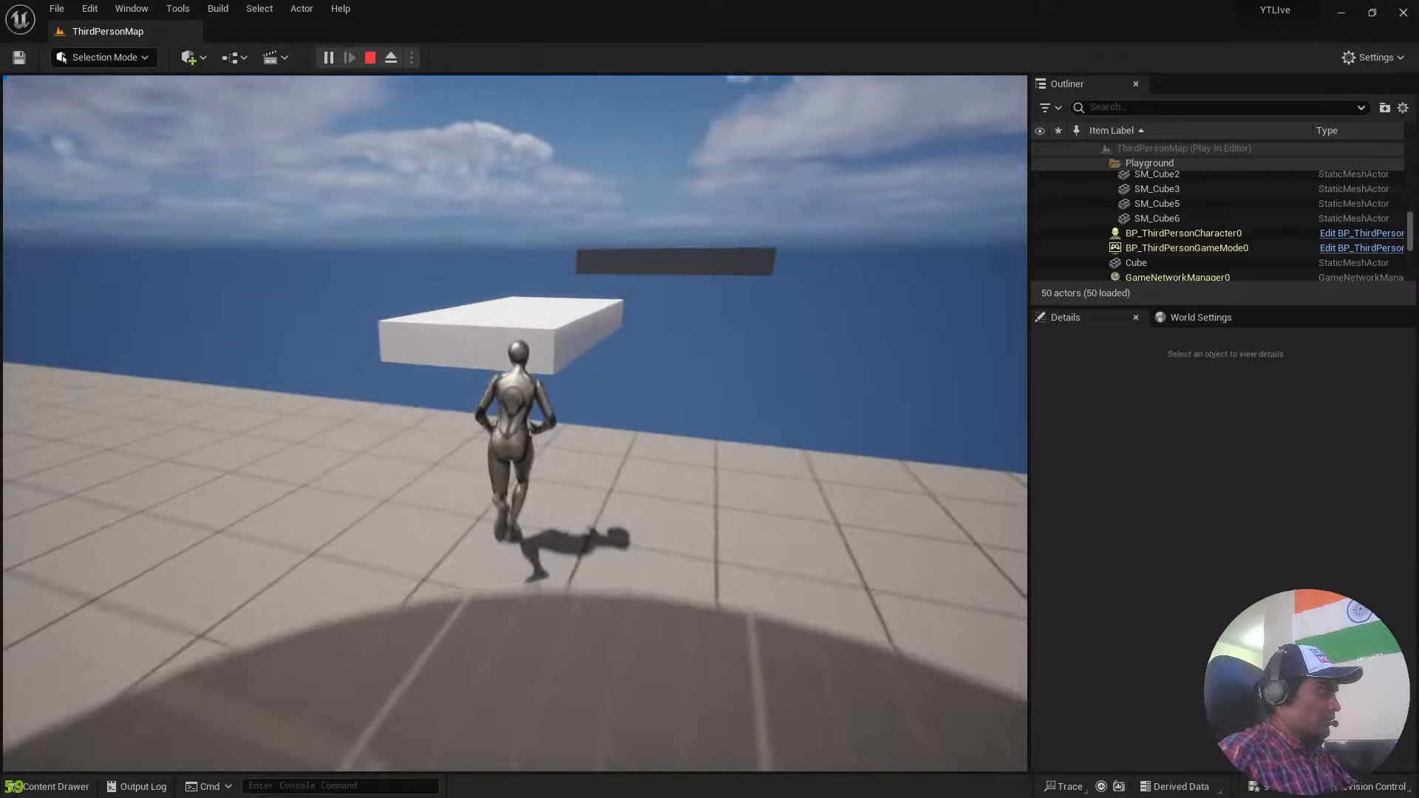
key("space")
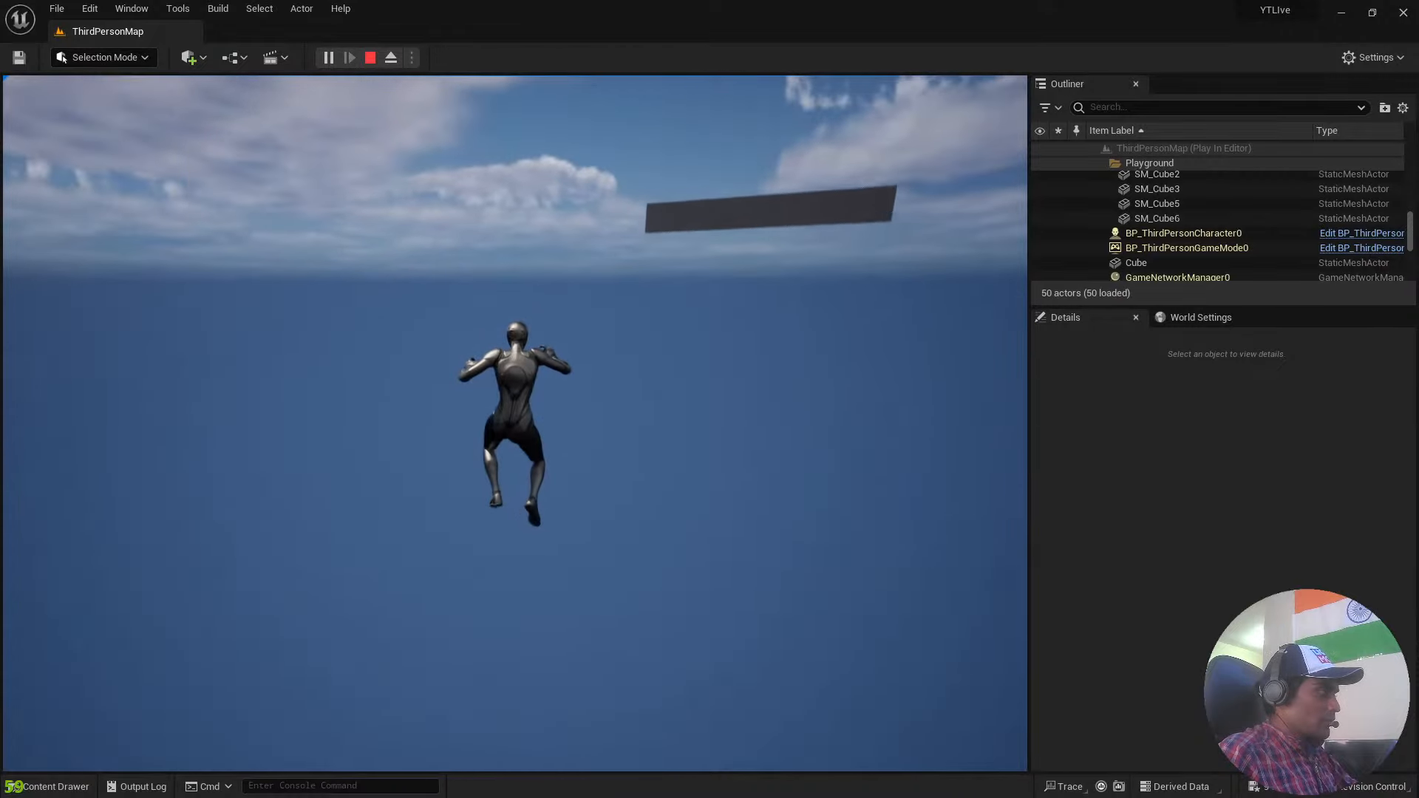
key("Escape")
Duplicate the slab three times and place the copies in a staggered layout beyond it, heading towards the distant dark wall.
right_click_drag(544, 301, 550, 403)
scroll(623, 460, "up", 2)
key("s")
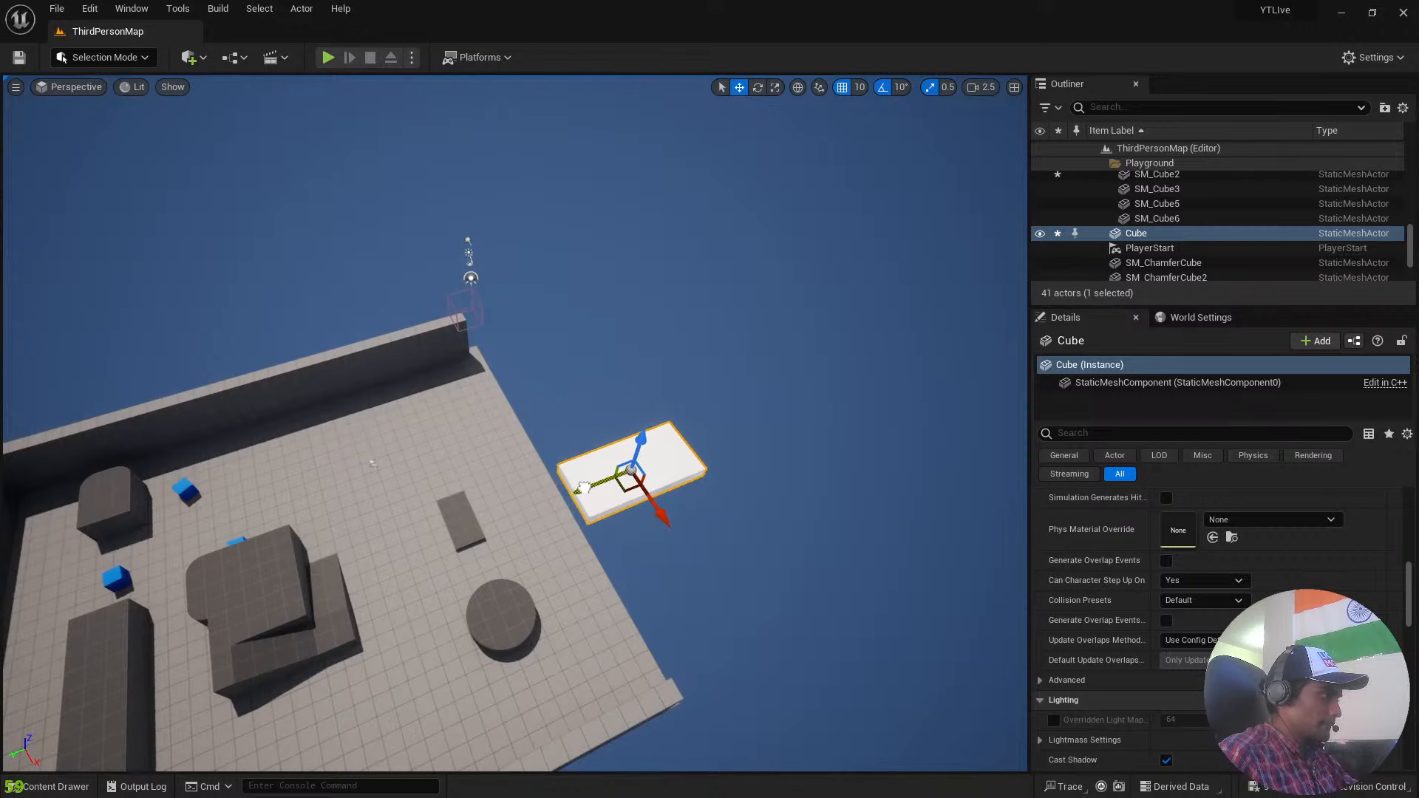
right_click_drag(752, 473, 879, 473)
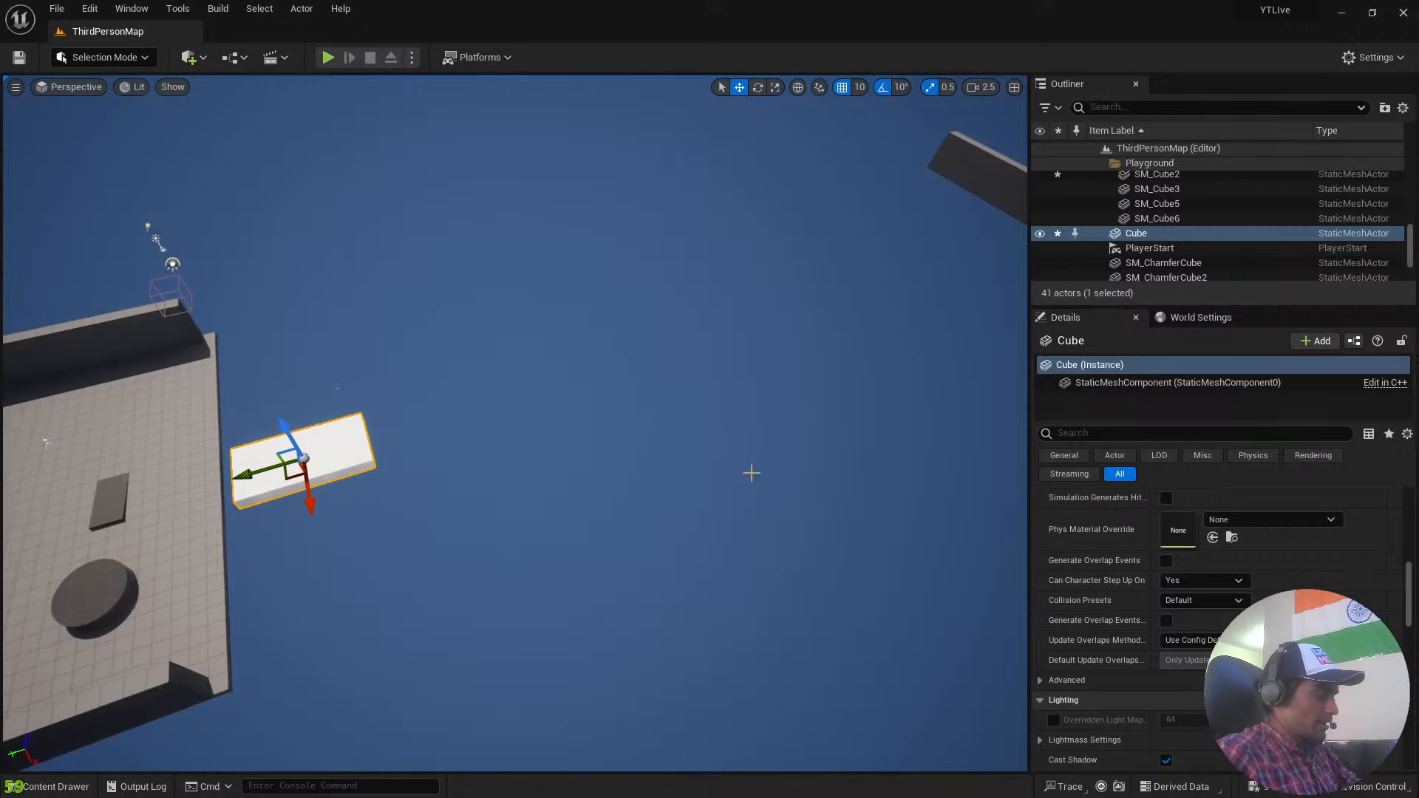
key("ctrl+d")
left_click_drag(298, 477, 531, 322)
key("ctrl+d")
key("ctrl+d")
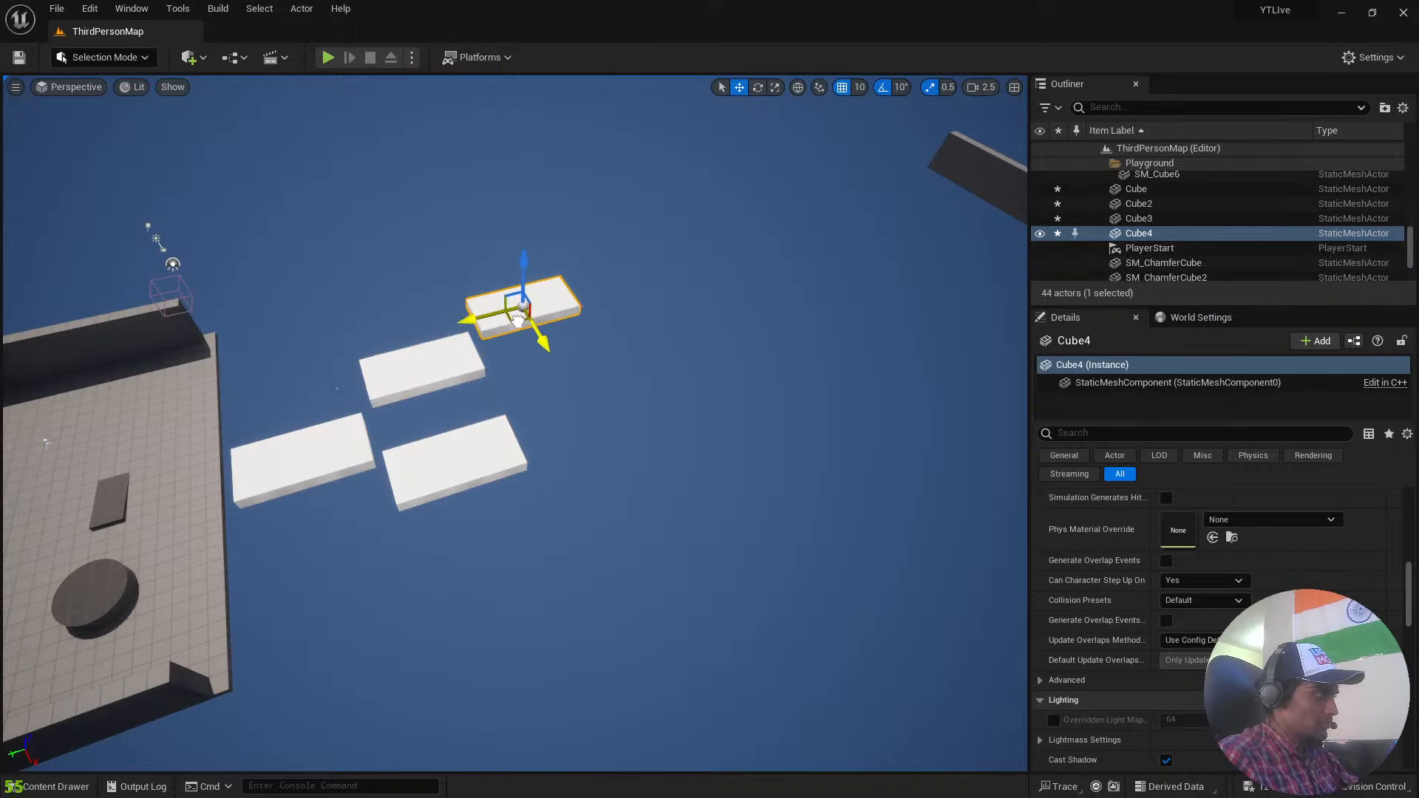
Add three more slab duplicates and arrange them to extend both staggered rows of platforms outward.
key("ctrl+d")
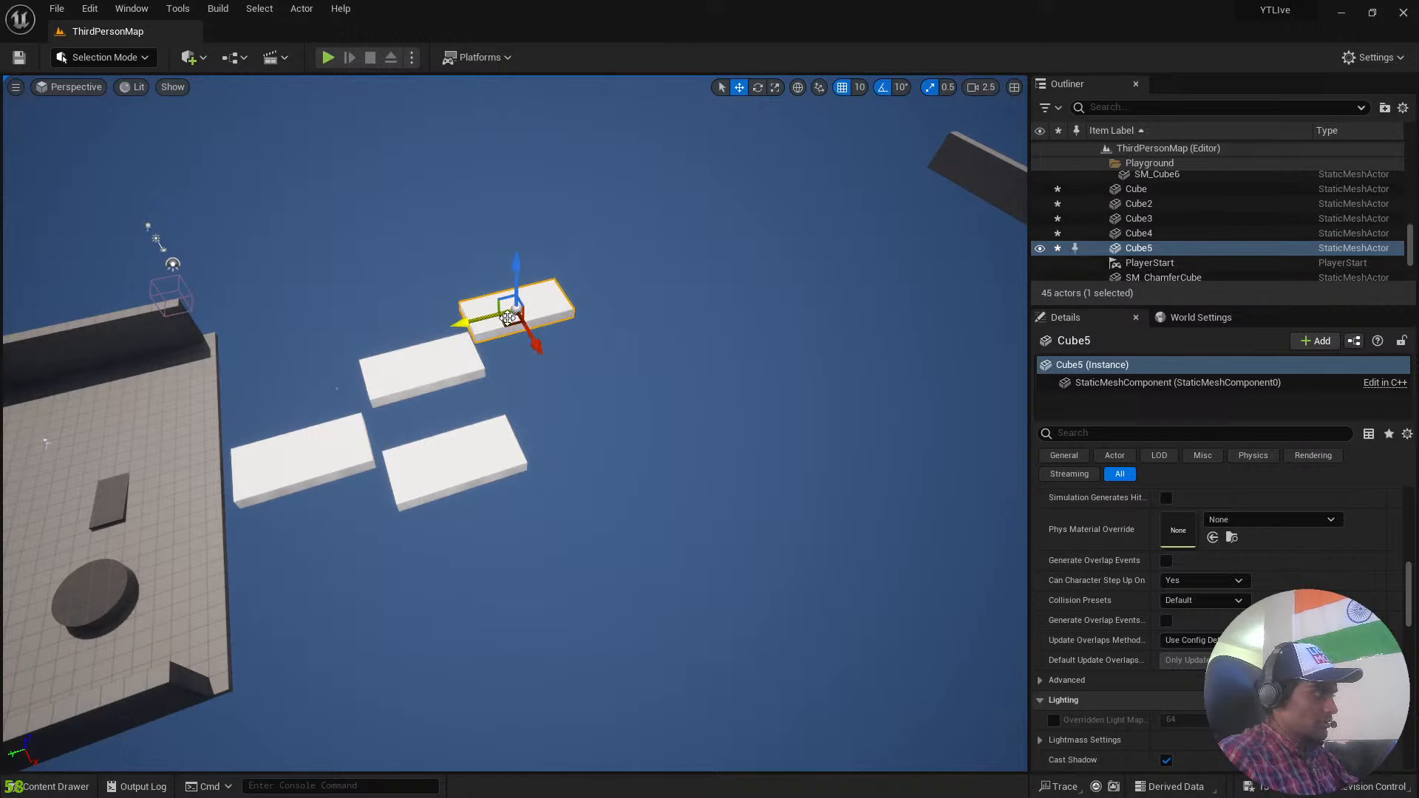
left_click_drag(524, 323, 595, 494)
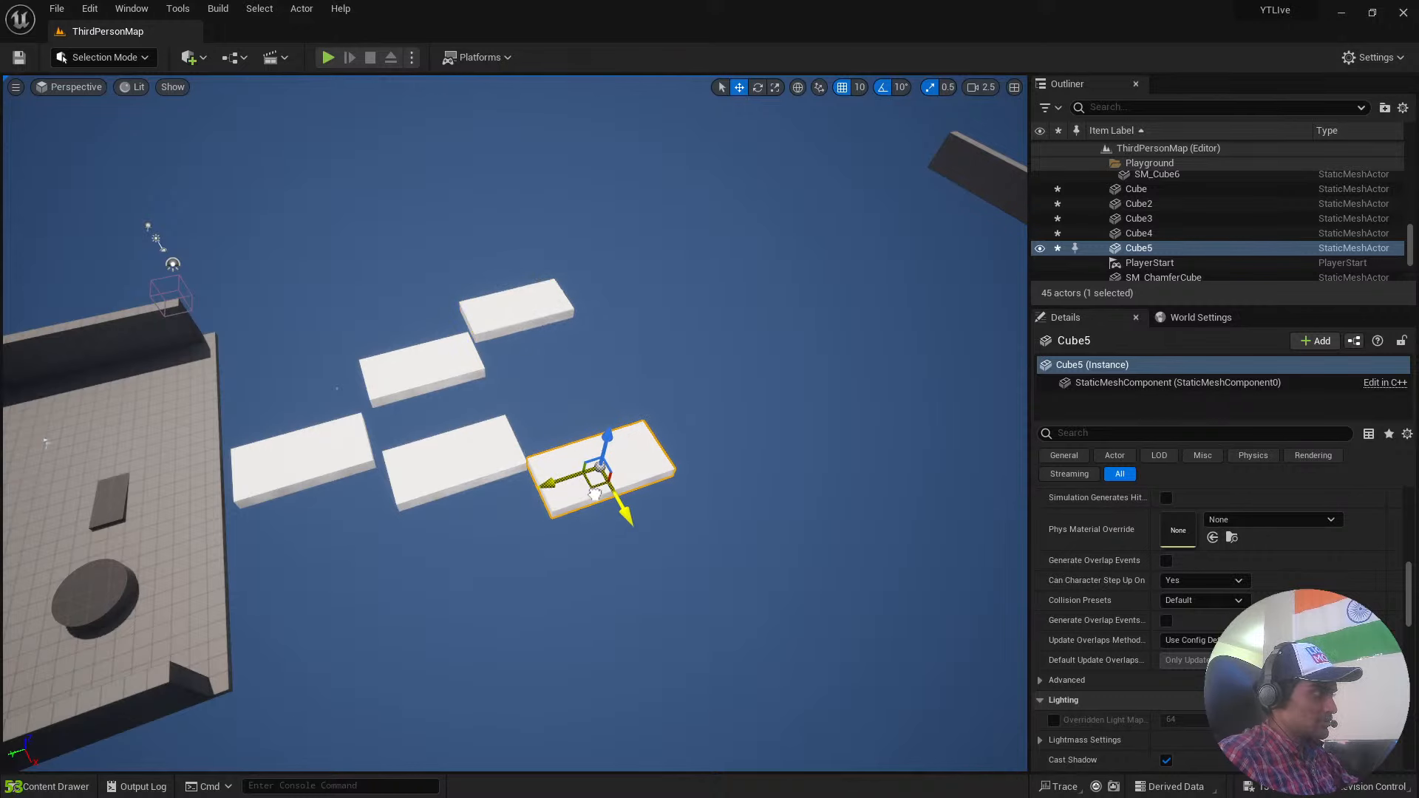
key("ctrl+d")
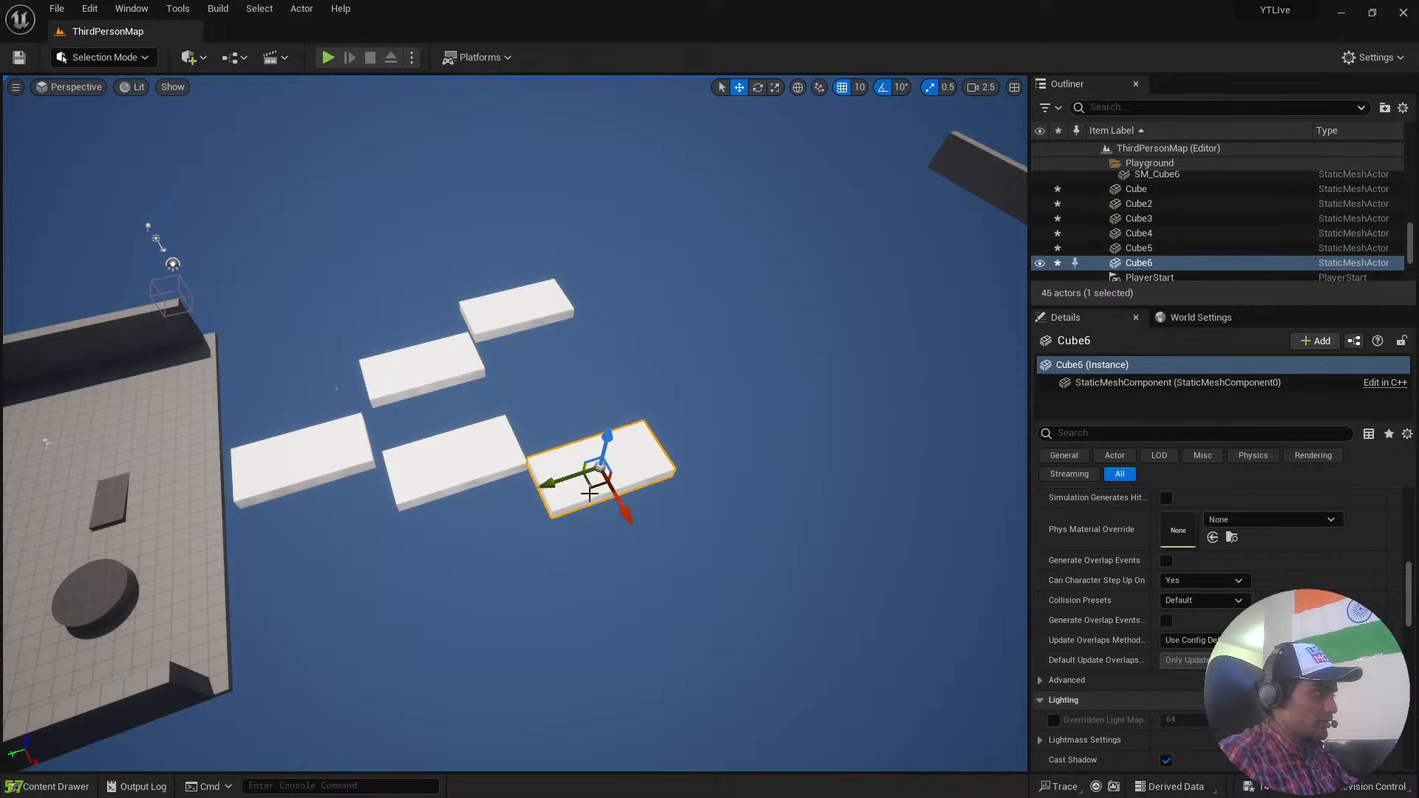
left_click_drag(606, 459, 562, 304)
key("ctrl+d")
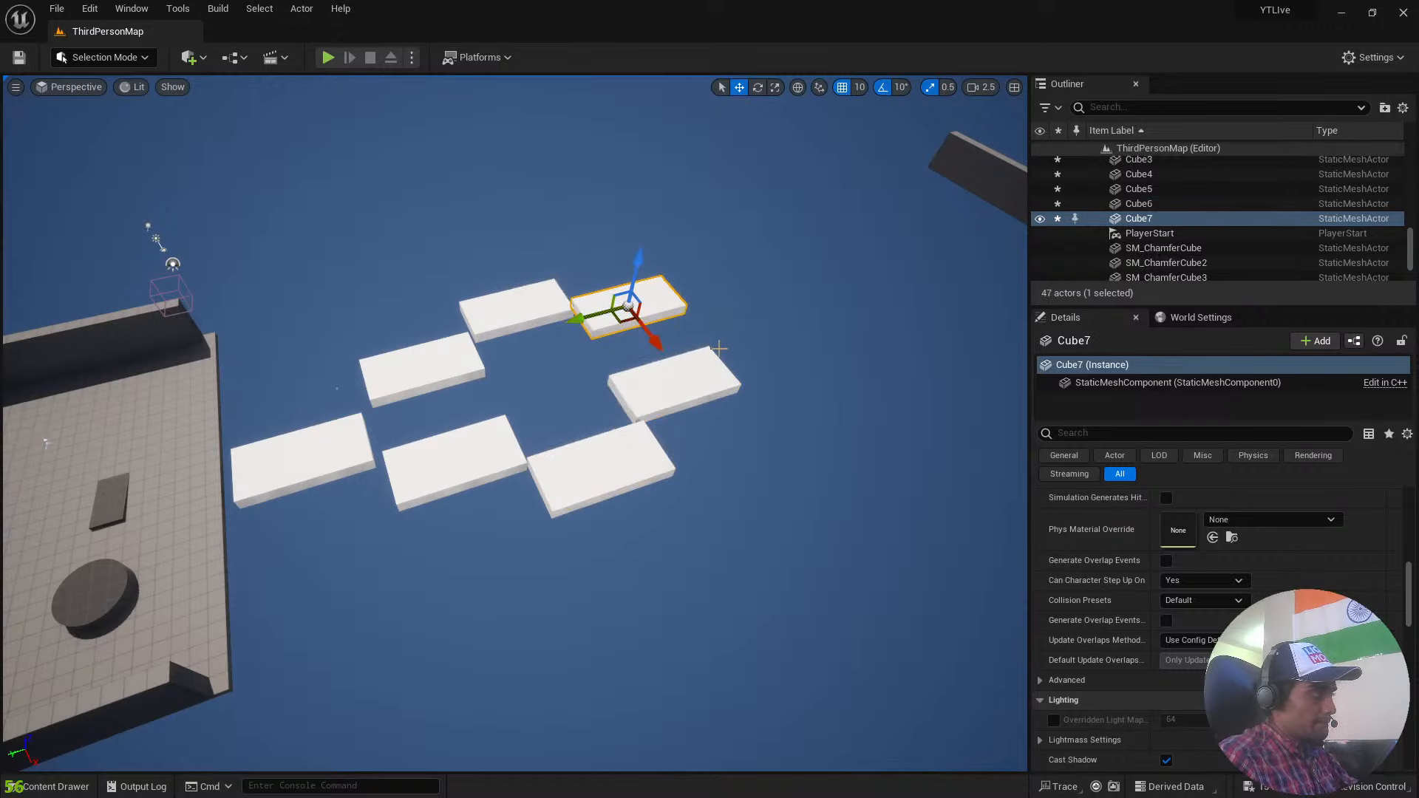
left_click_drag(643, 322, 670, 322)
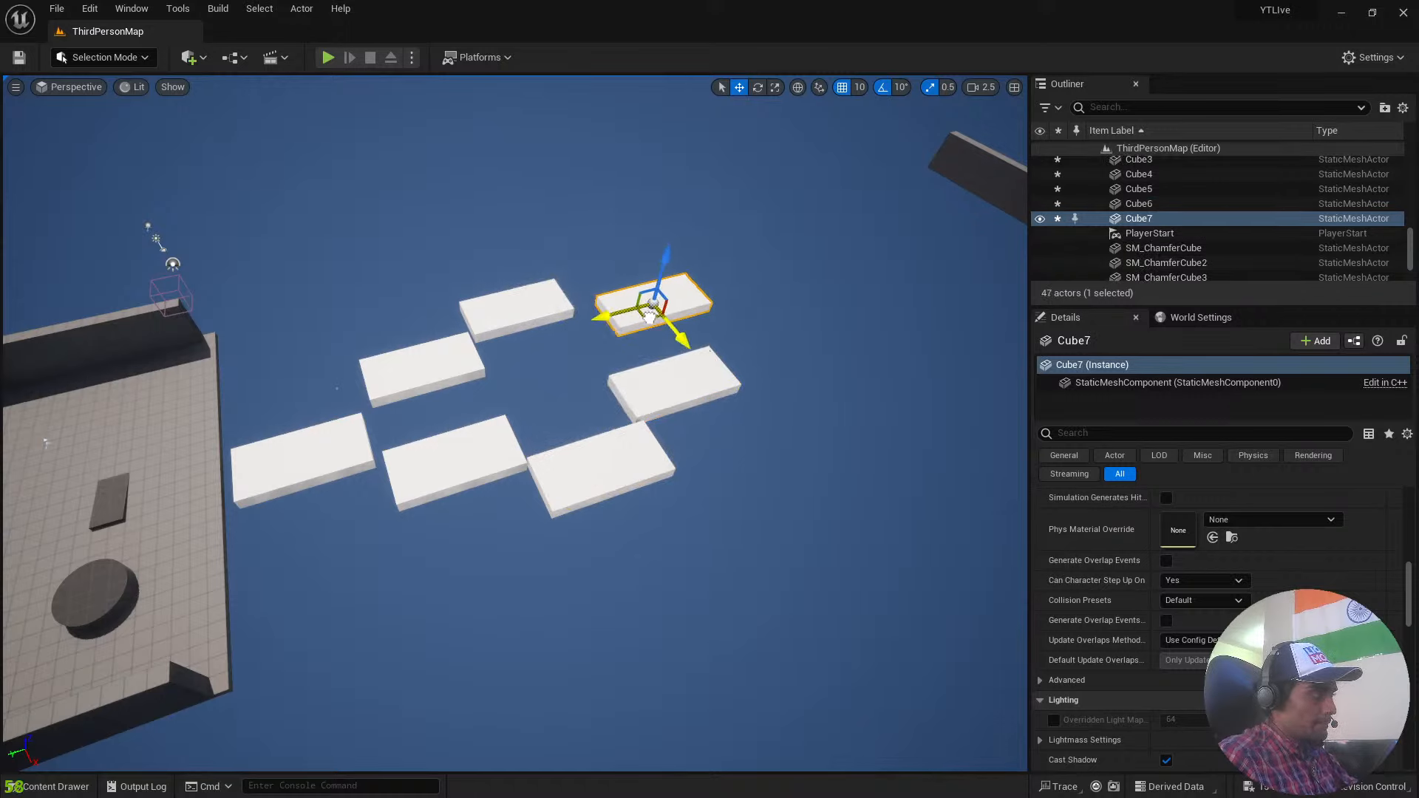
Duplicate the farthest slab and stretch the copy into a long platform reaching from the staggered slabs towards the distant wall.
key("ctrl+d")
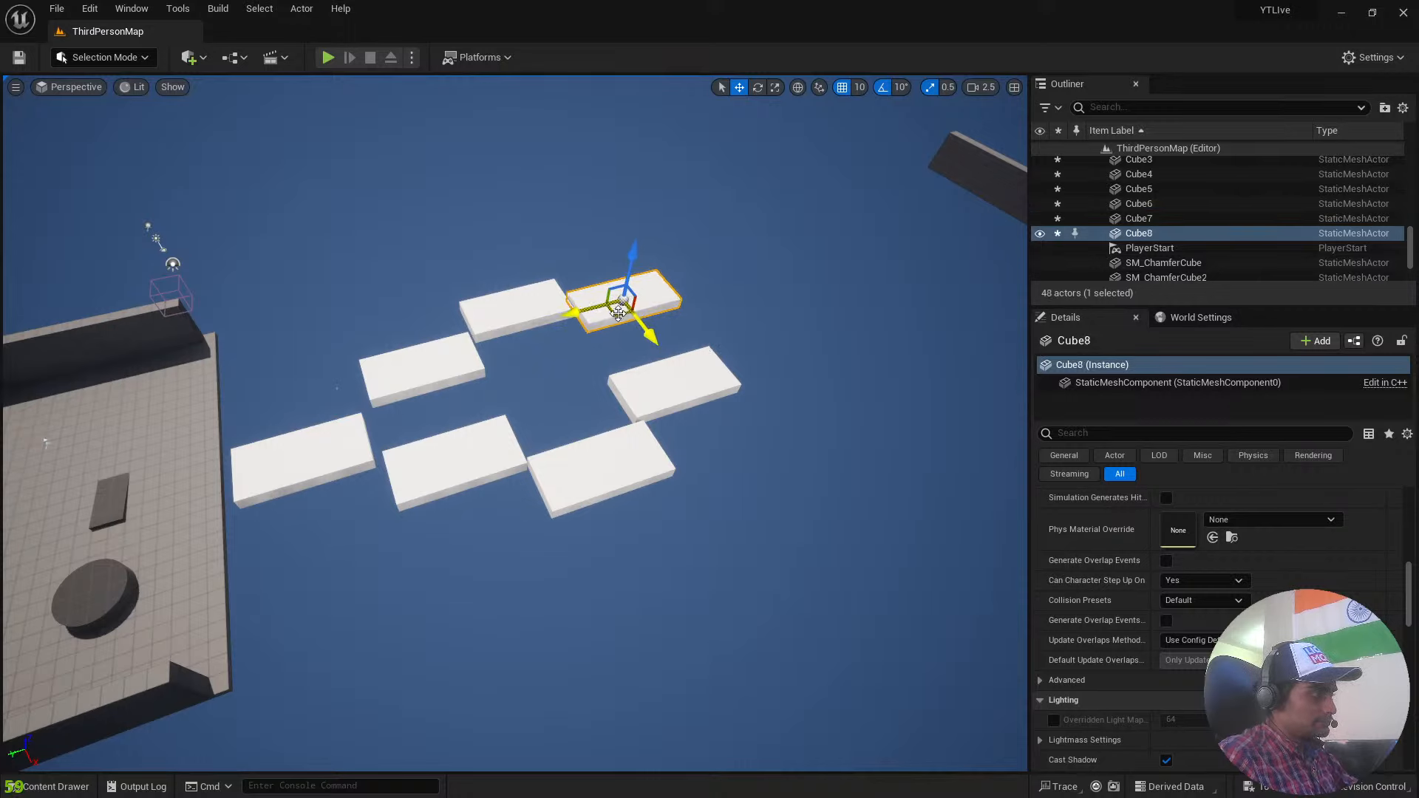
left_click_drag(659, 318, 769, 307)
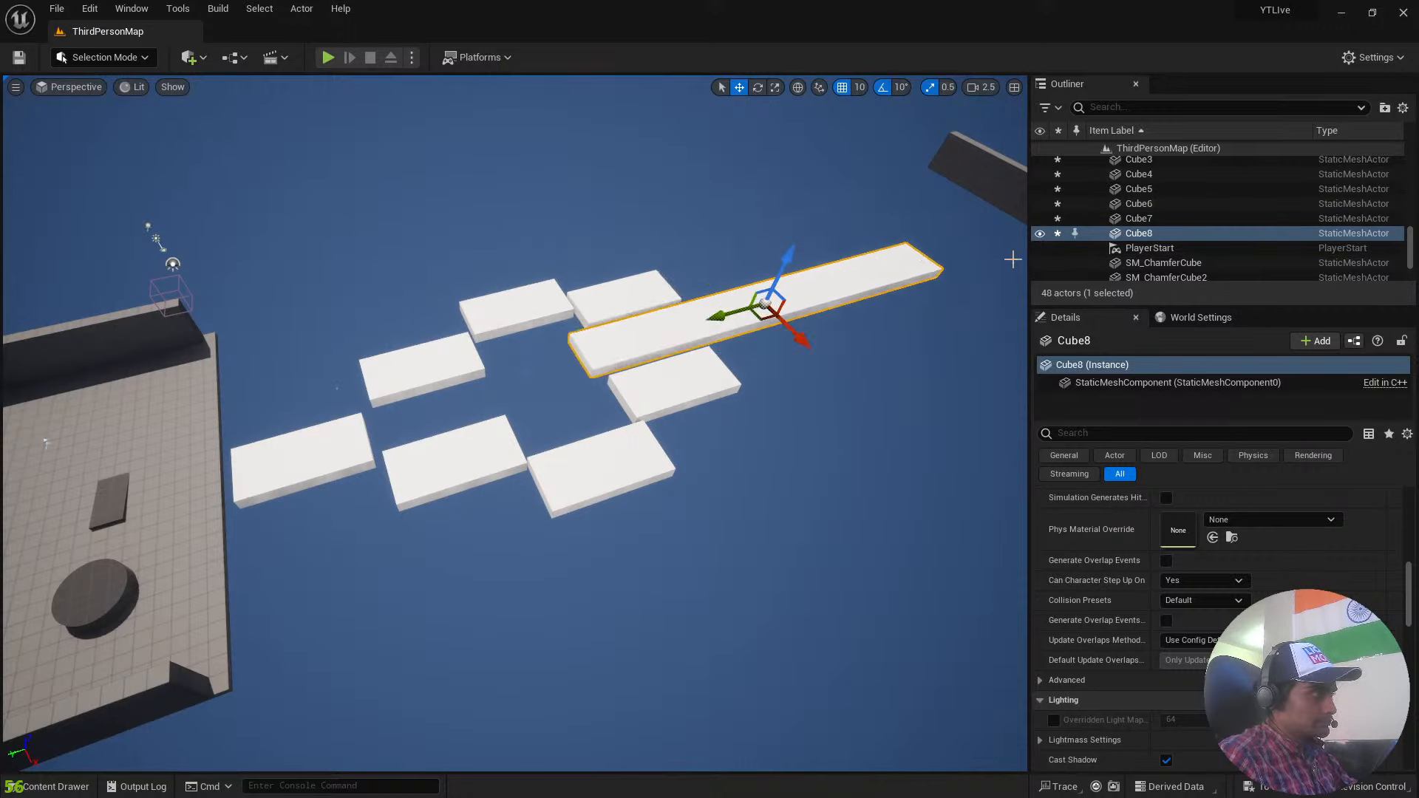
left_click_drag(759, 316, 859, 288)
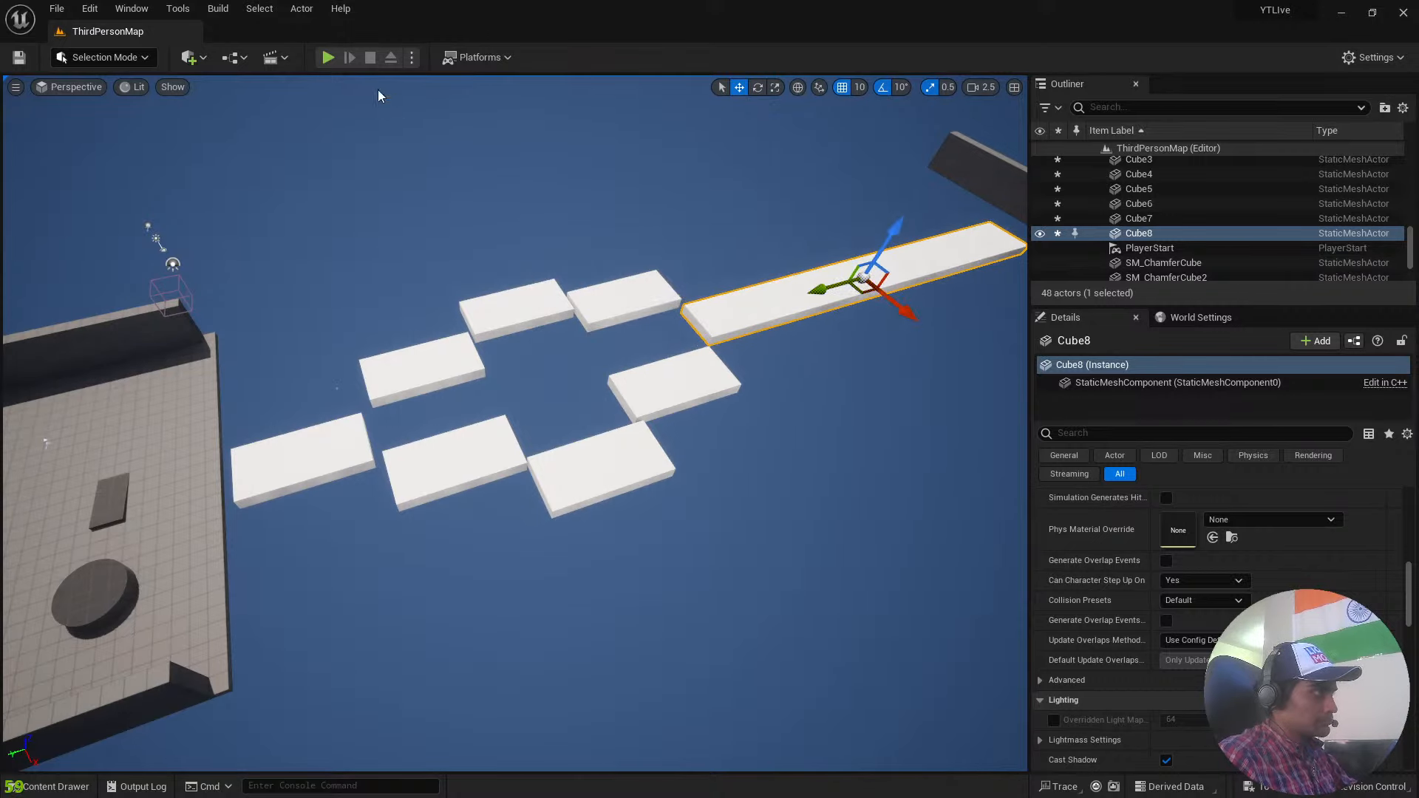
Play-test the course by jumping the character from slab to slab and running along the long platform towards the dark wall.
left_click(335, 59)
key("w")
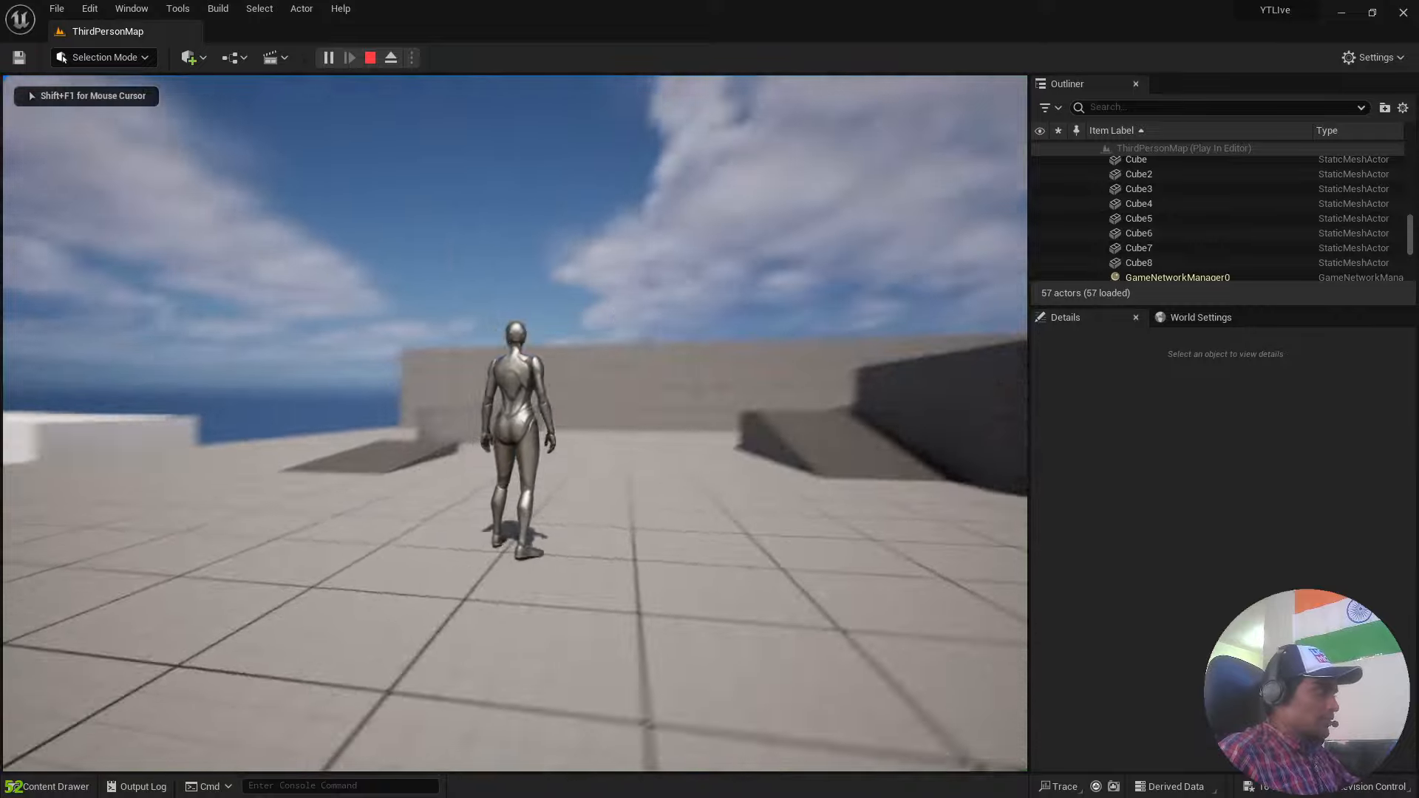
key("d")
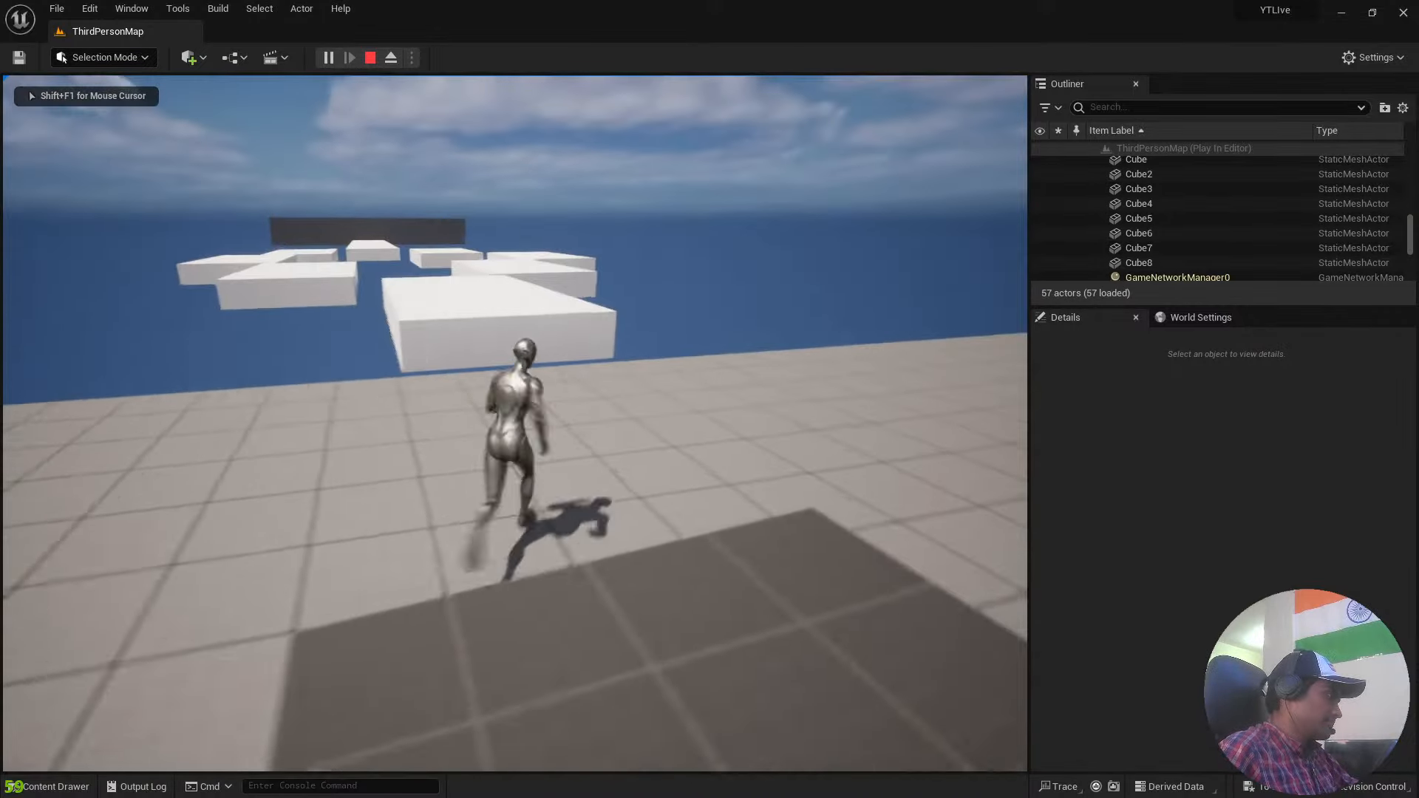
key("space")
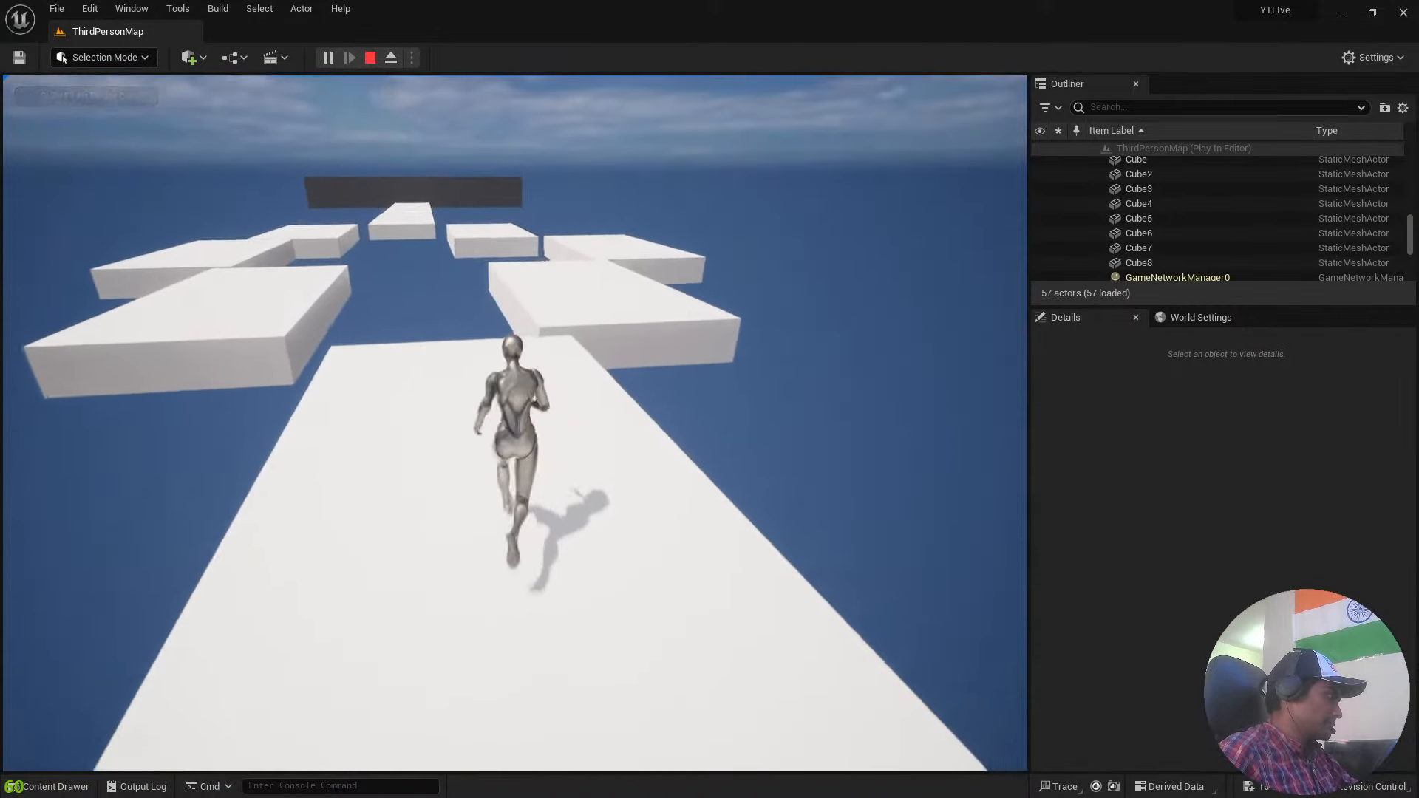
key("space")
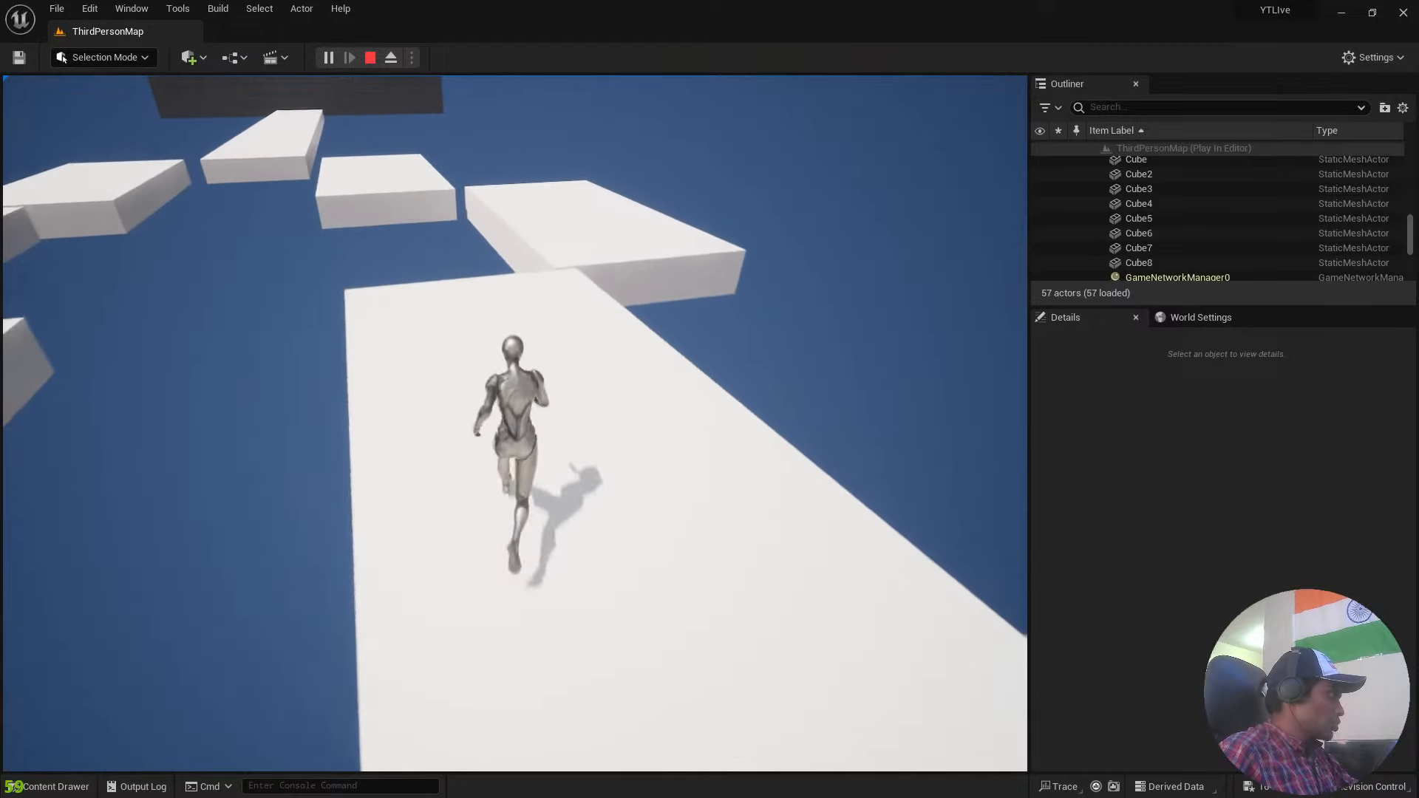
key("space")
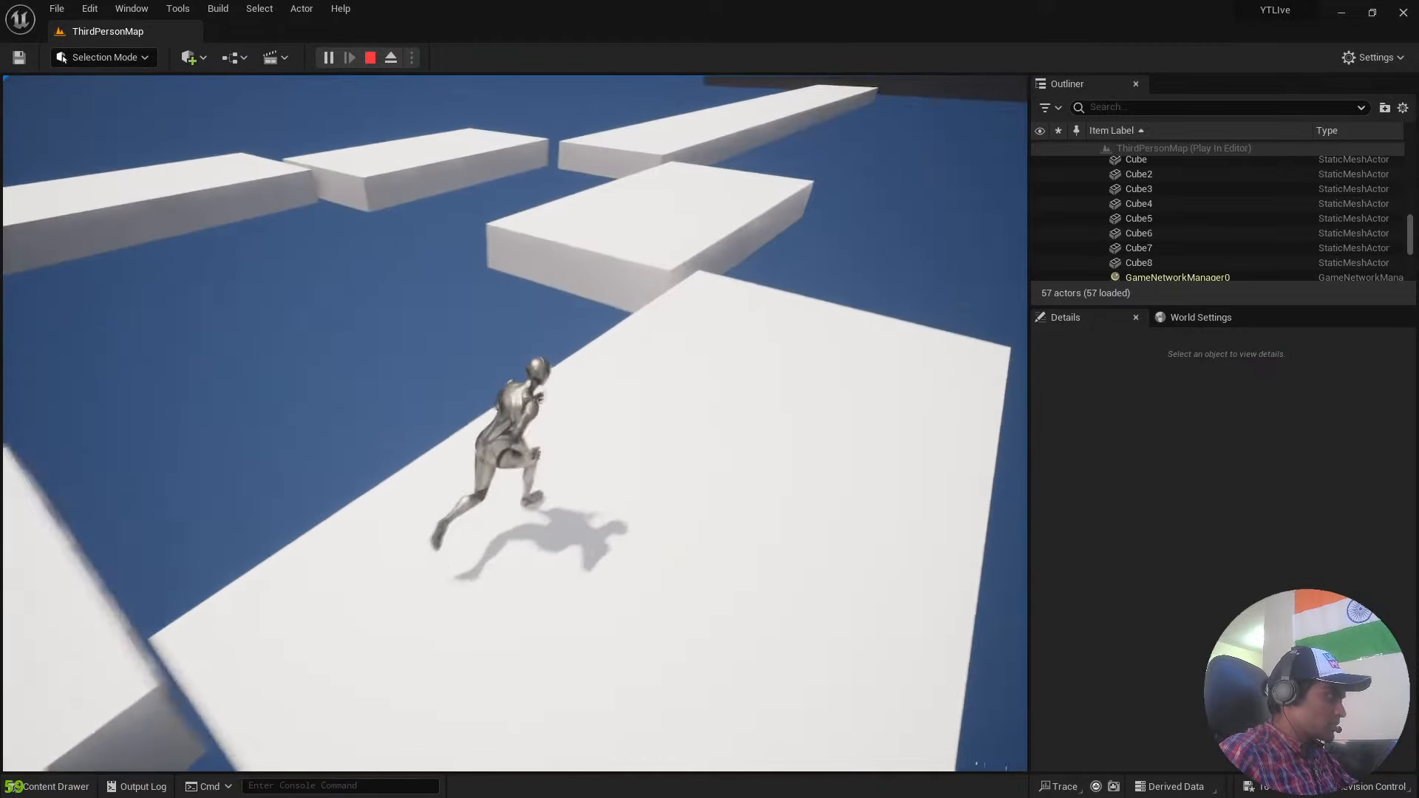
key("space")
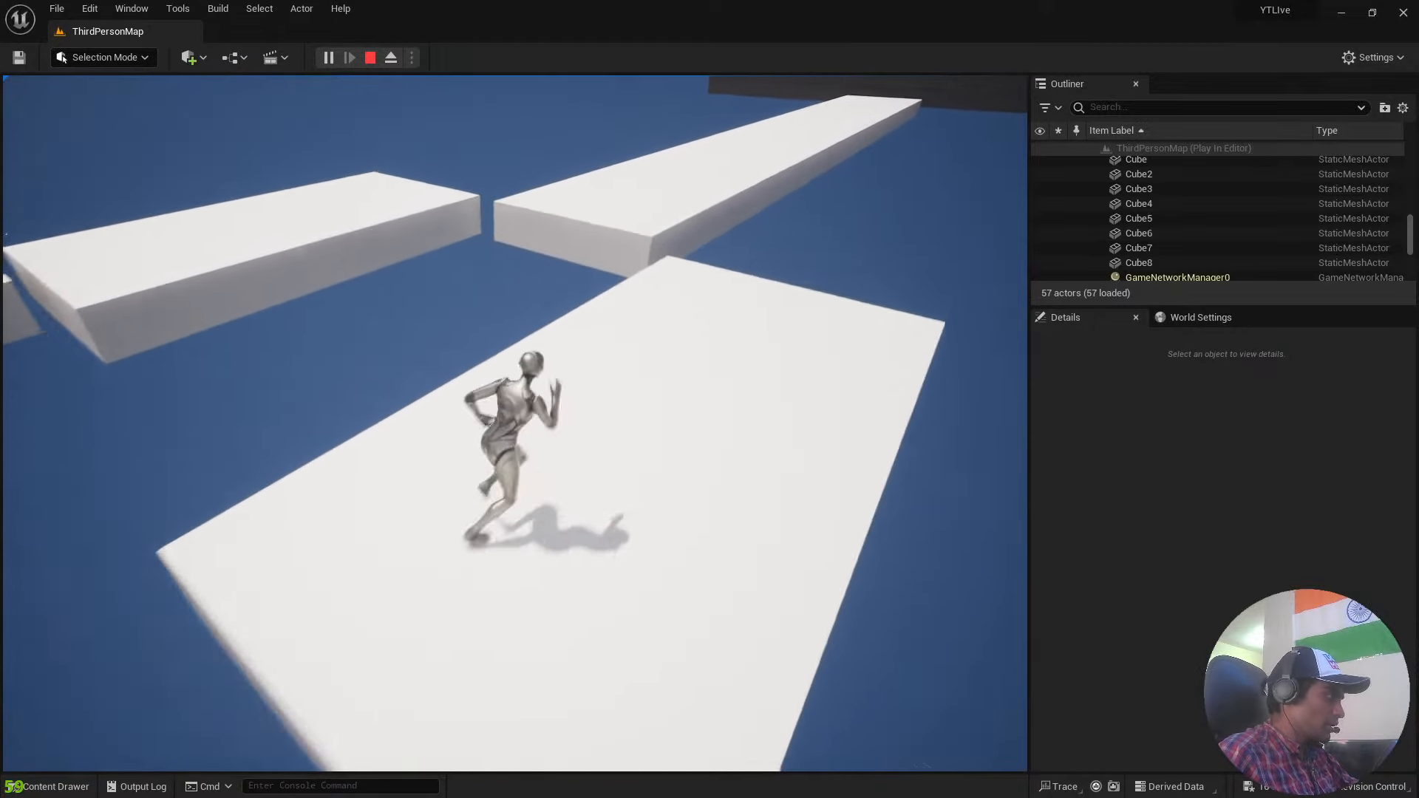
key("space")
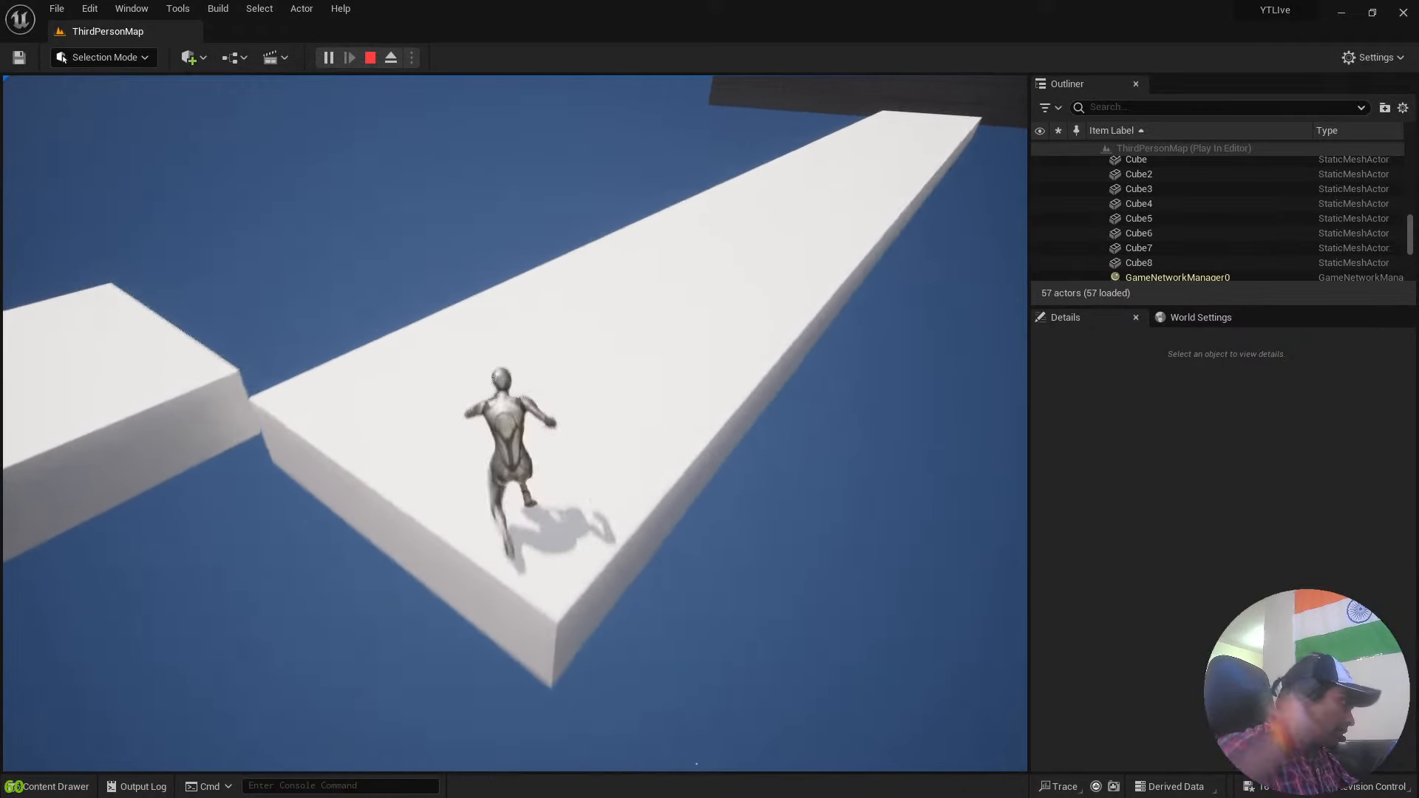
key("w")
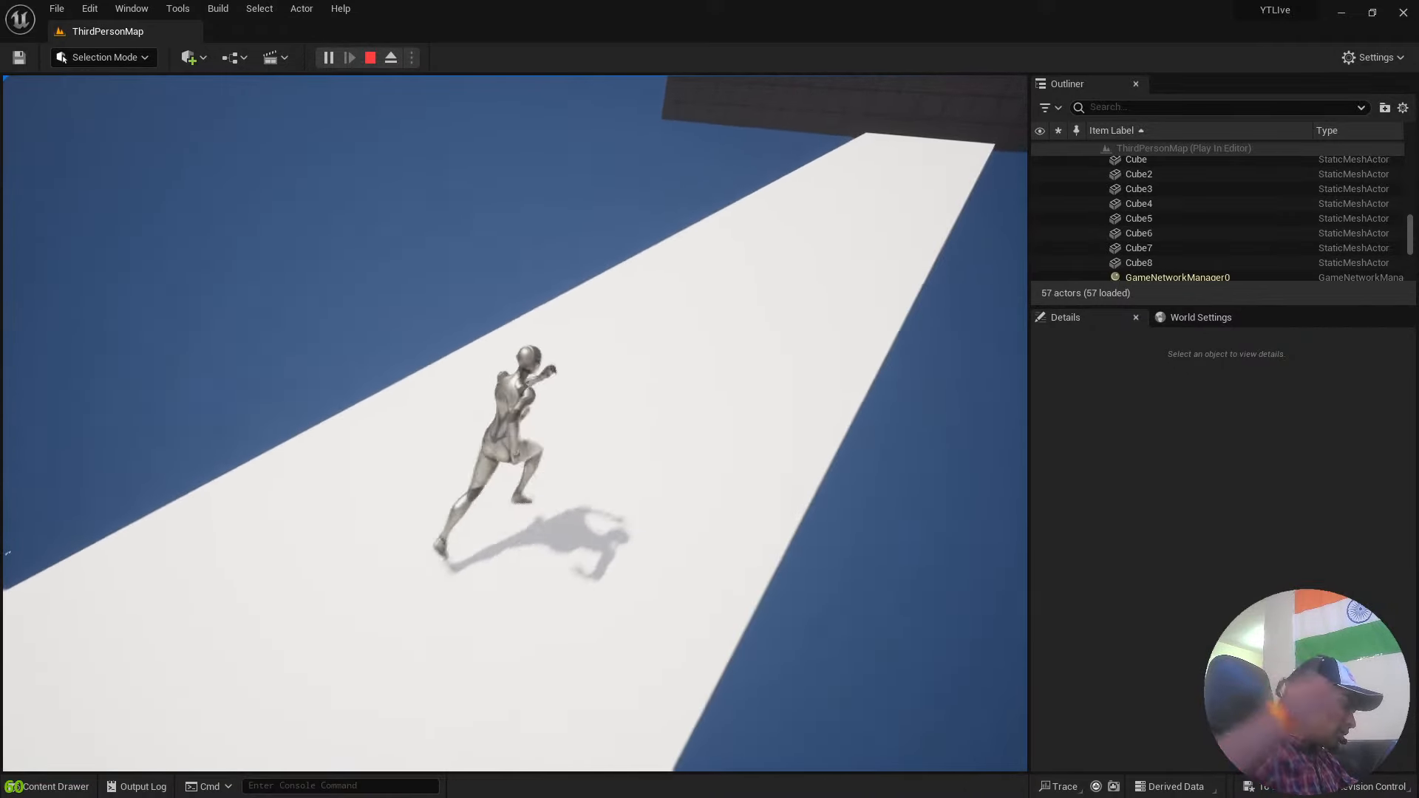
key("w")
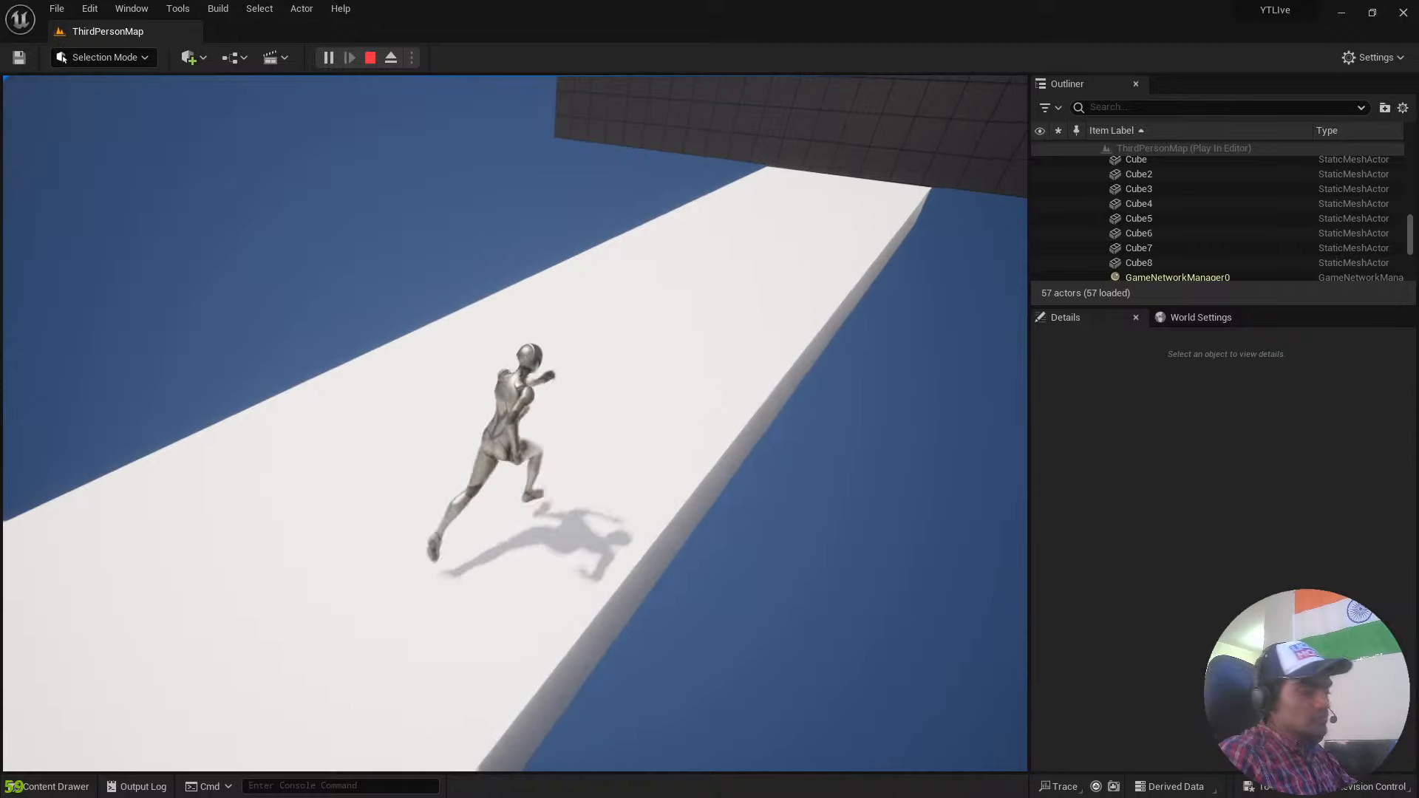
key("w")
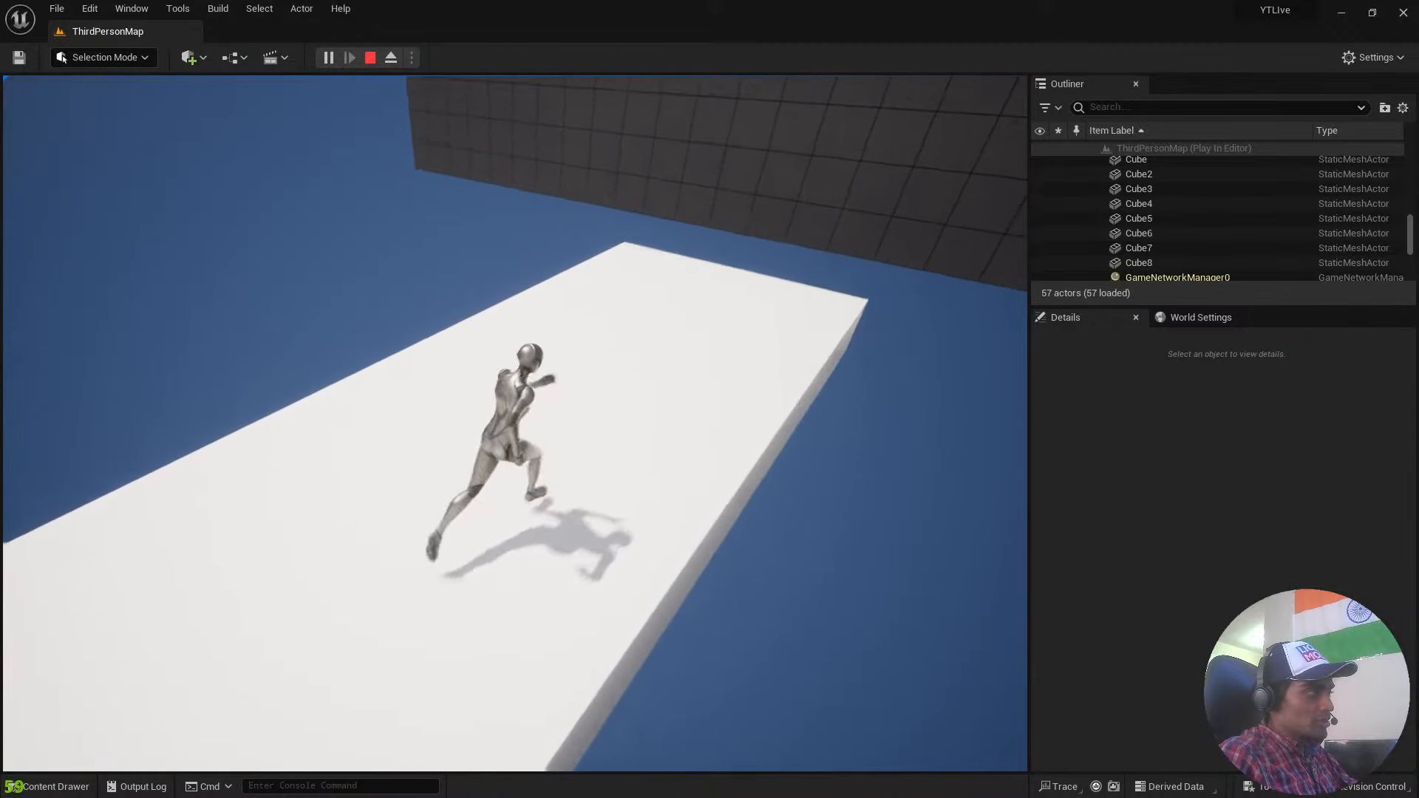
Run the character back along the long platform and jump onto the neighbouring slabs.
key("w")
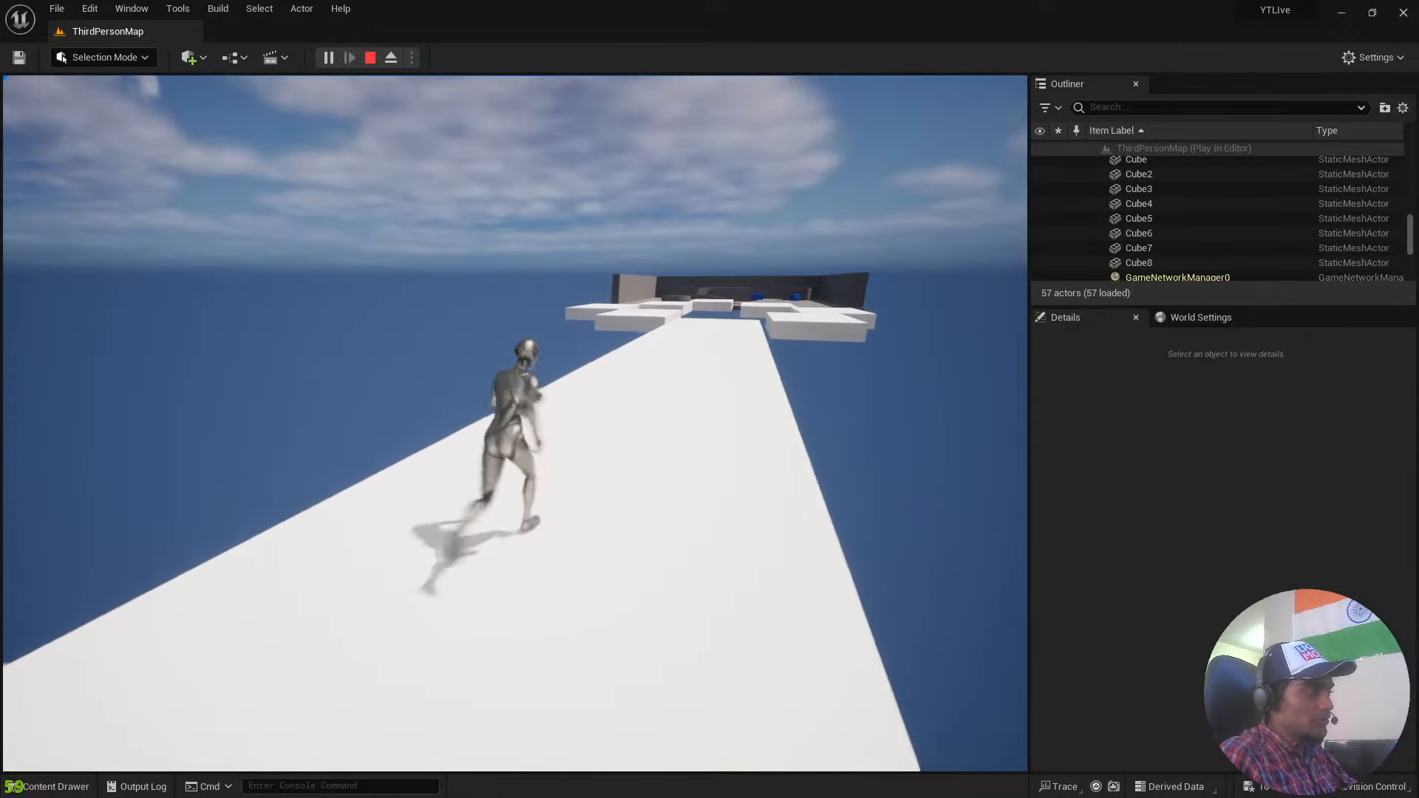
key("w")
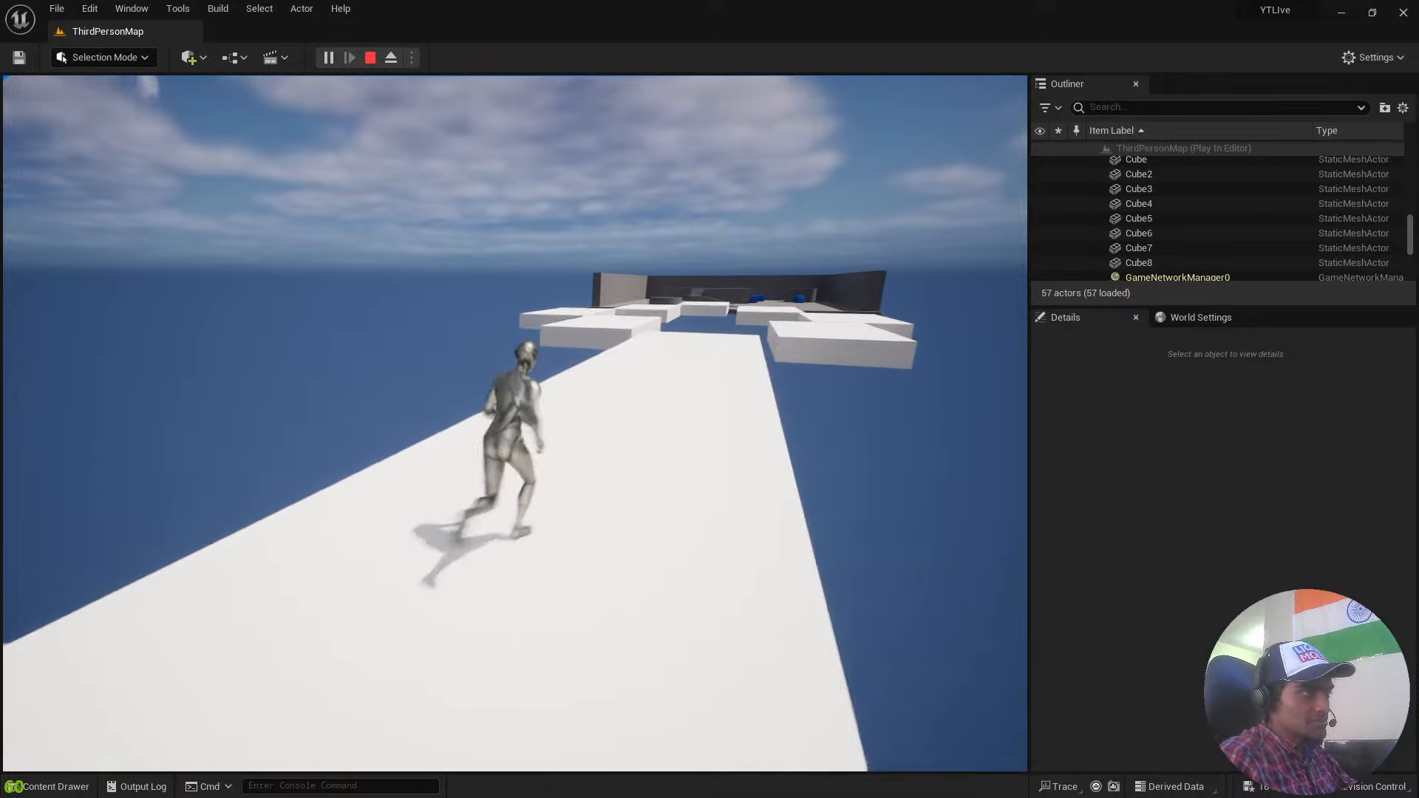
key("w")
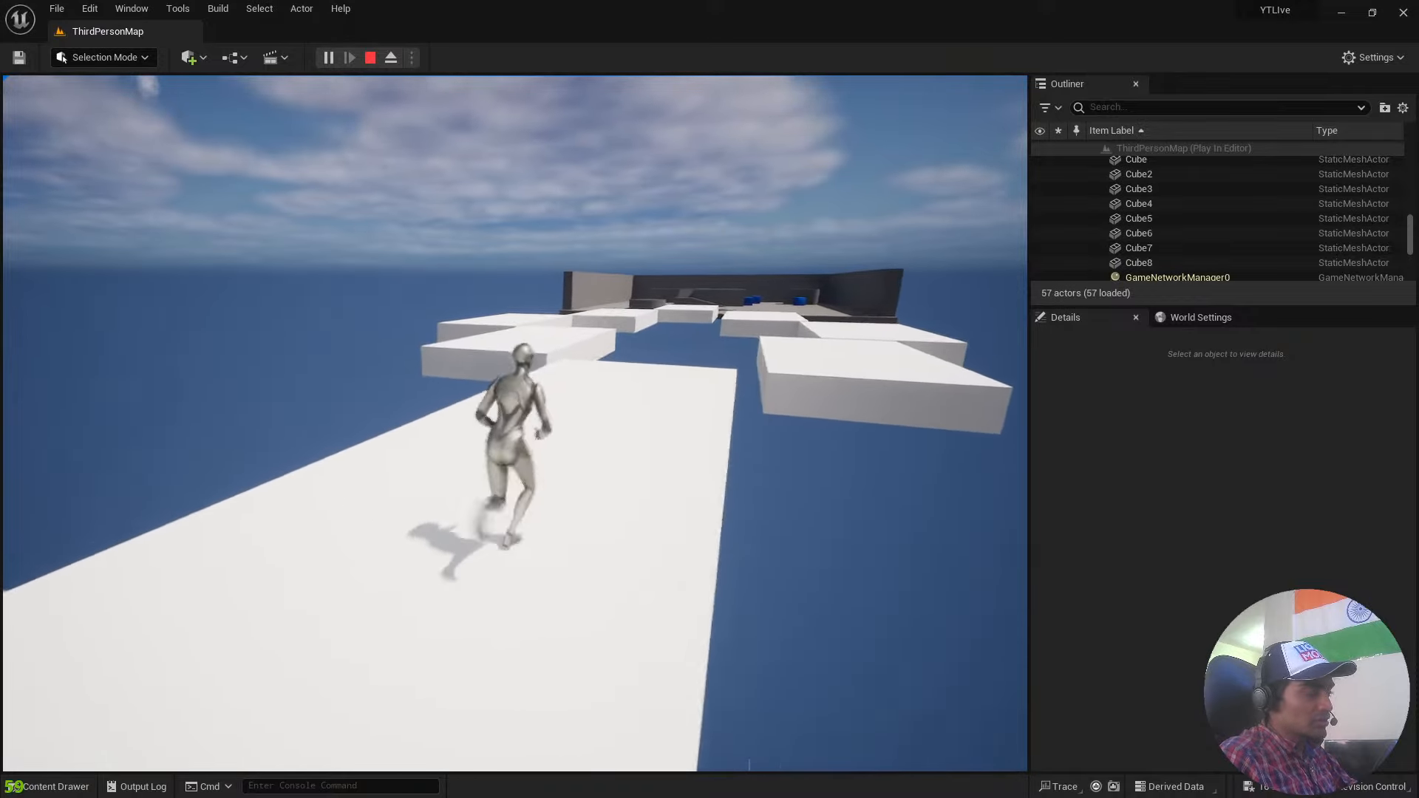
key("w")
key("space")
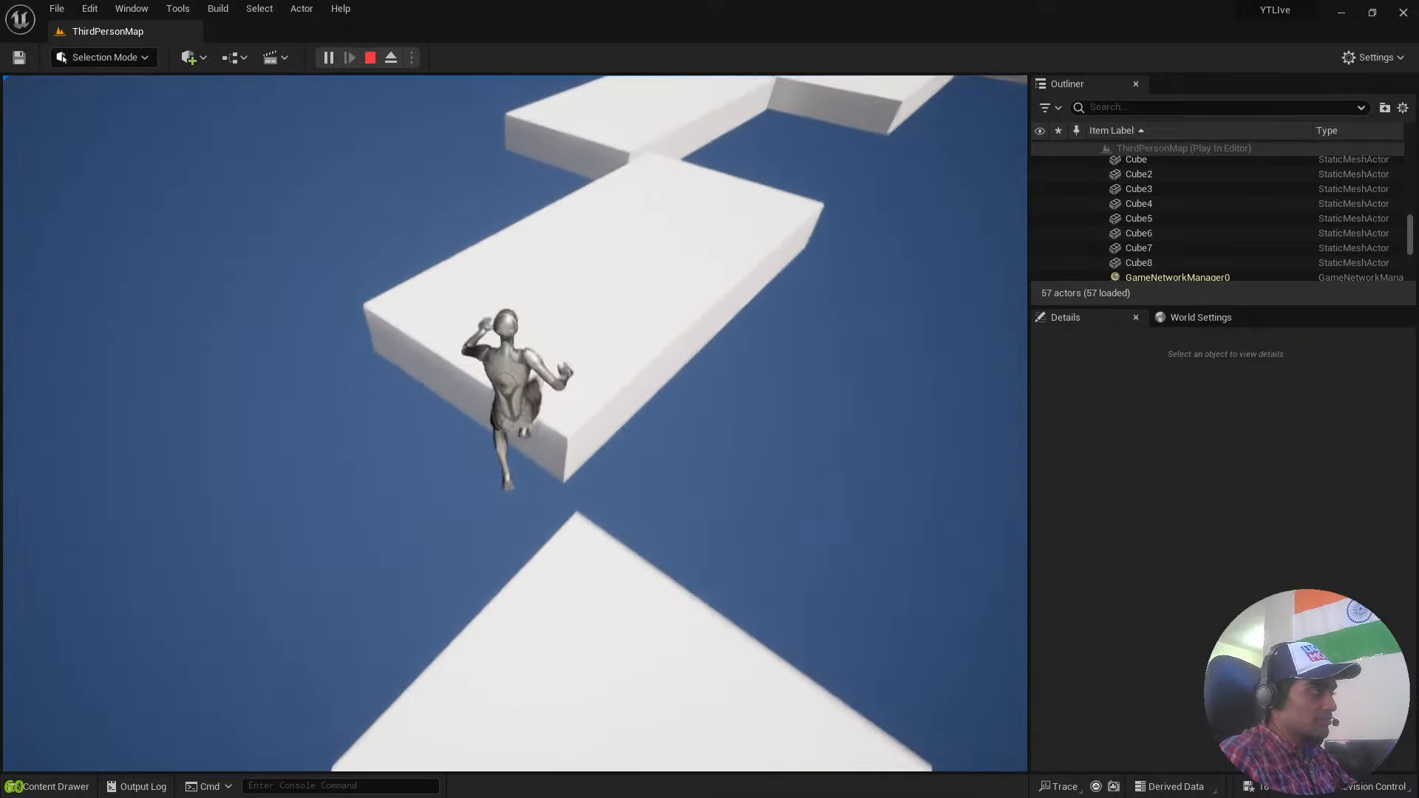
key("w")
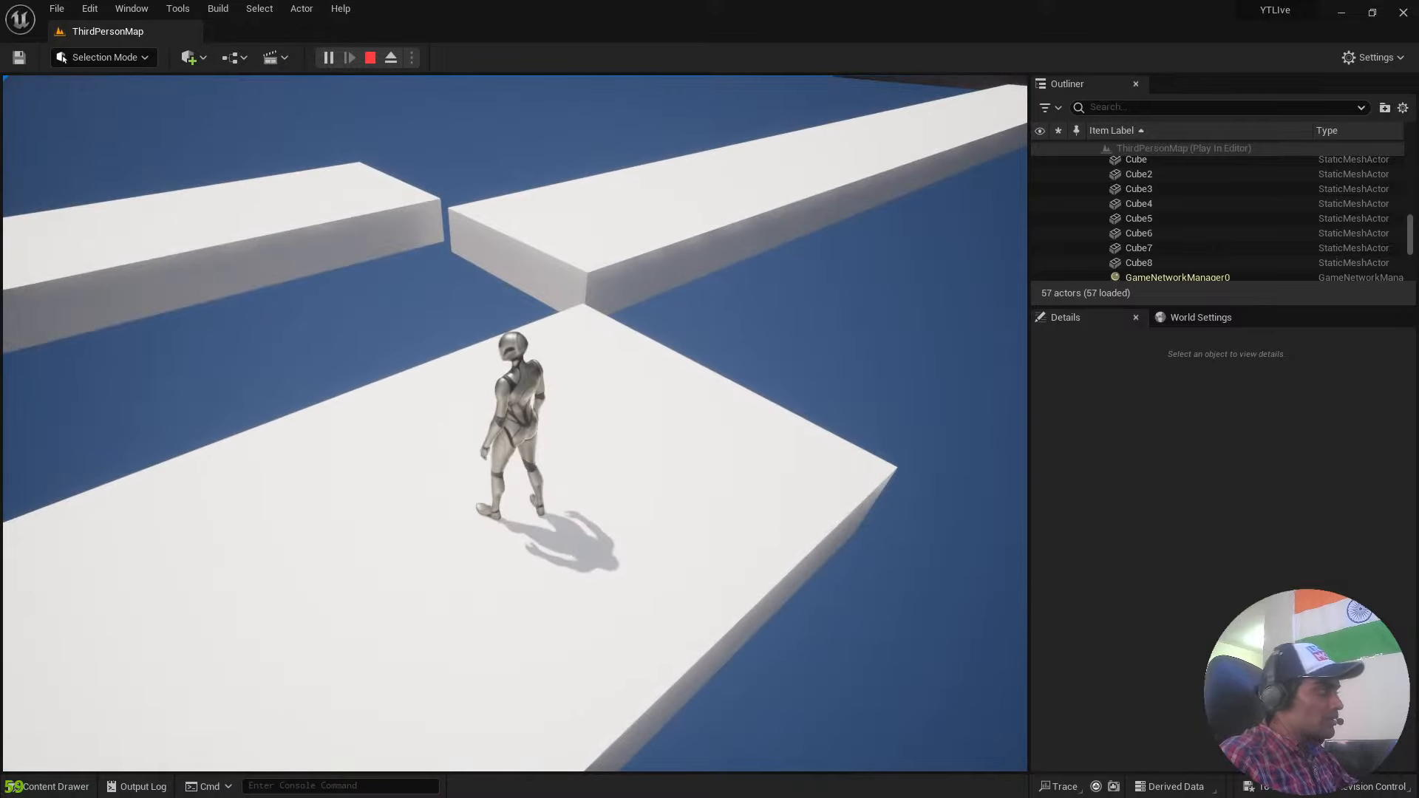
Continue the play-test by jumping the character across the staggered slabs back towards the playground, and end the play session.
key("w")
key("space")
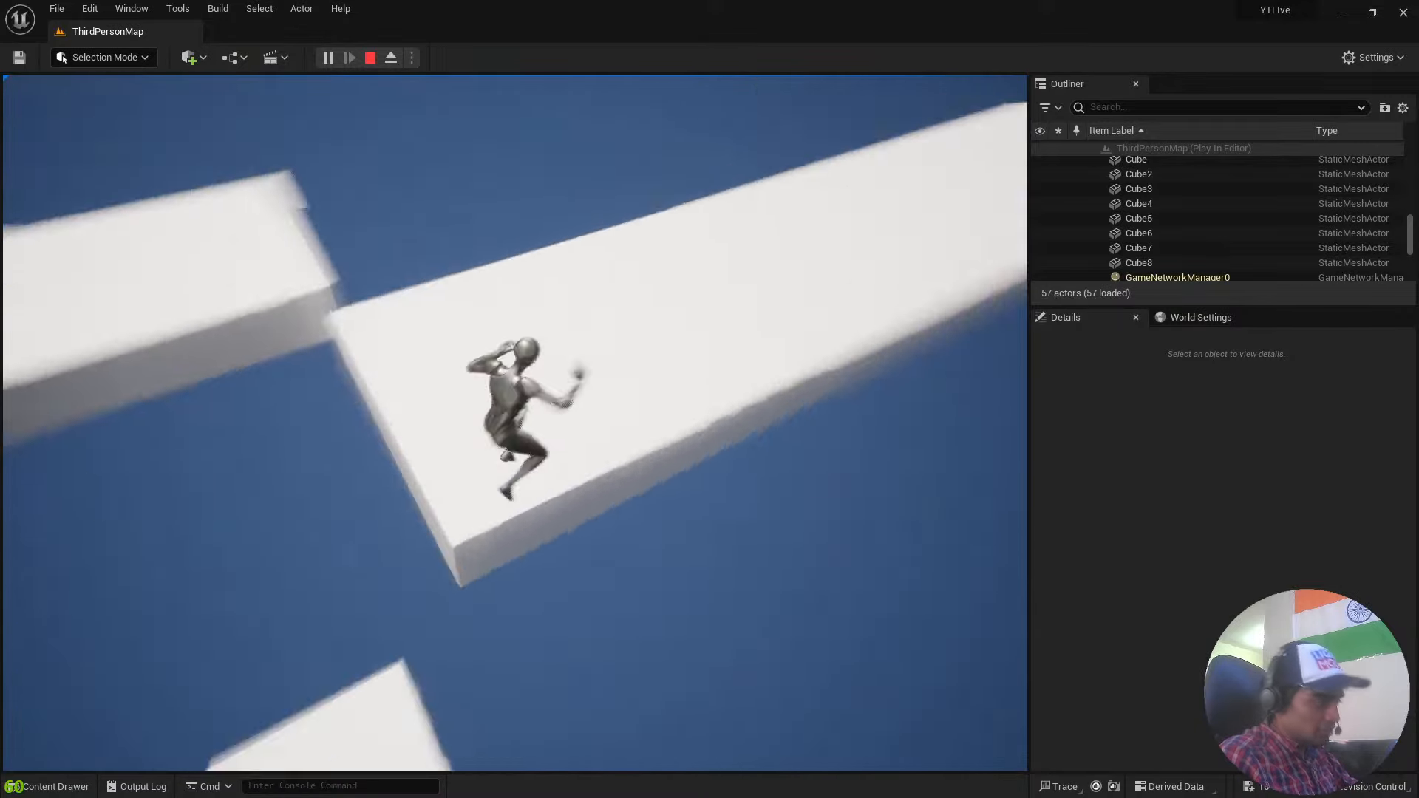
key("w")
key("space")
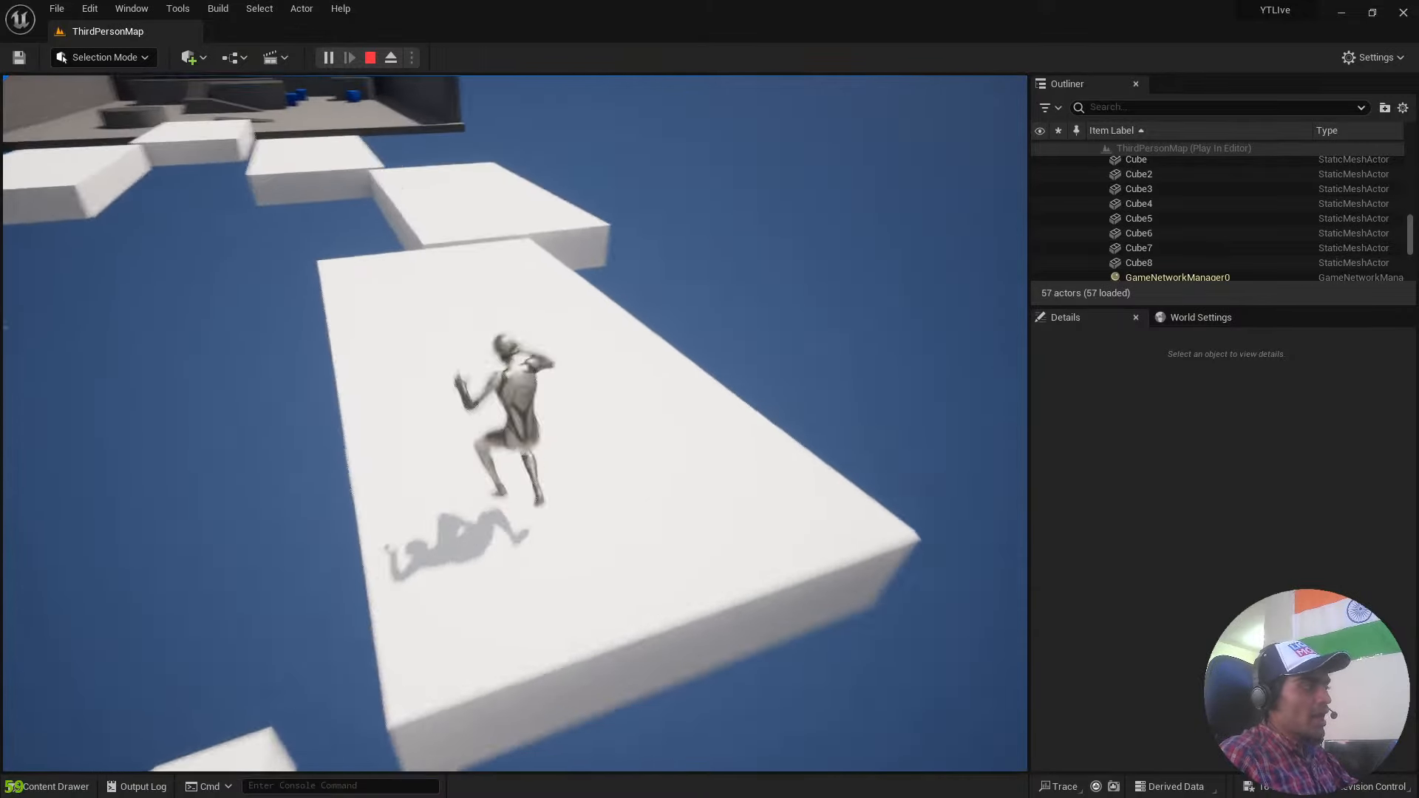
key("w")
key("space")
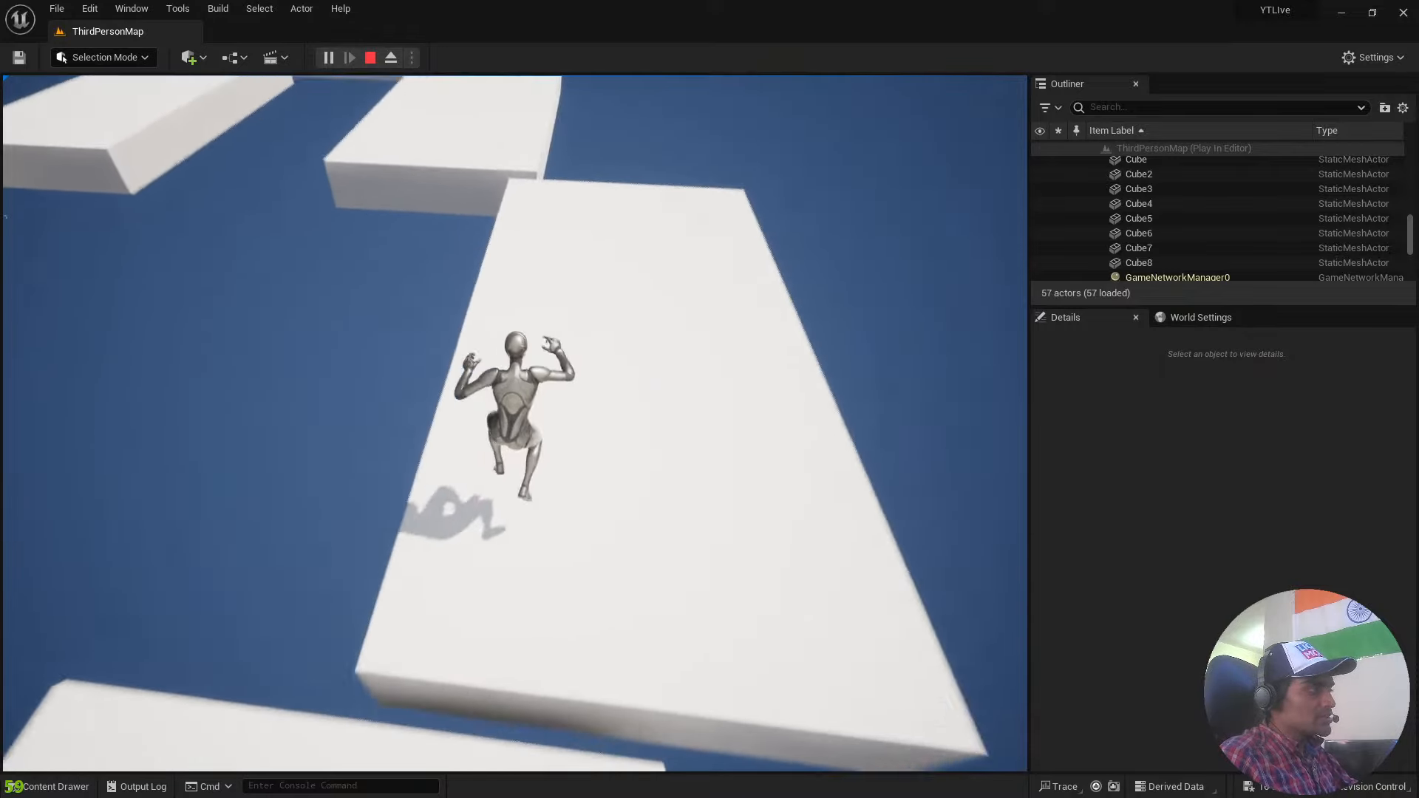
key("w")
key("Escape")
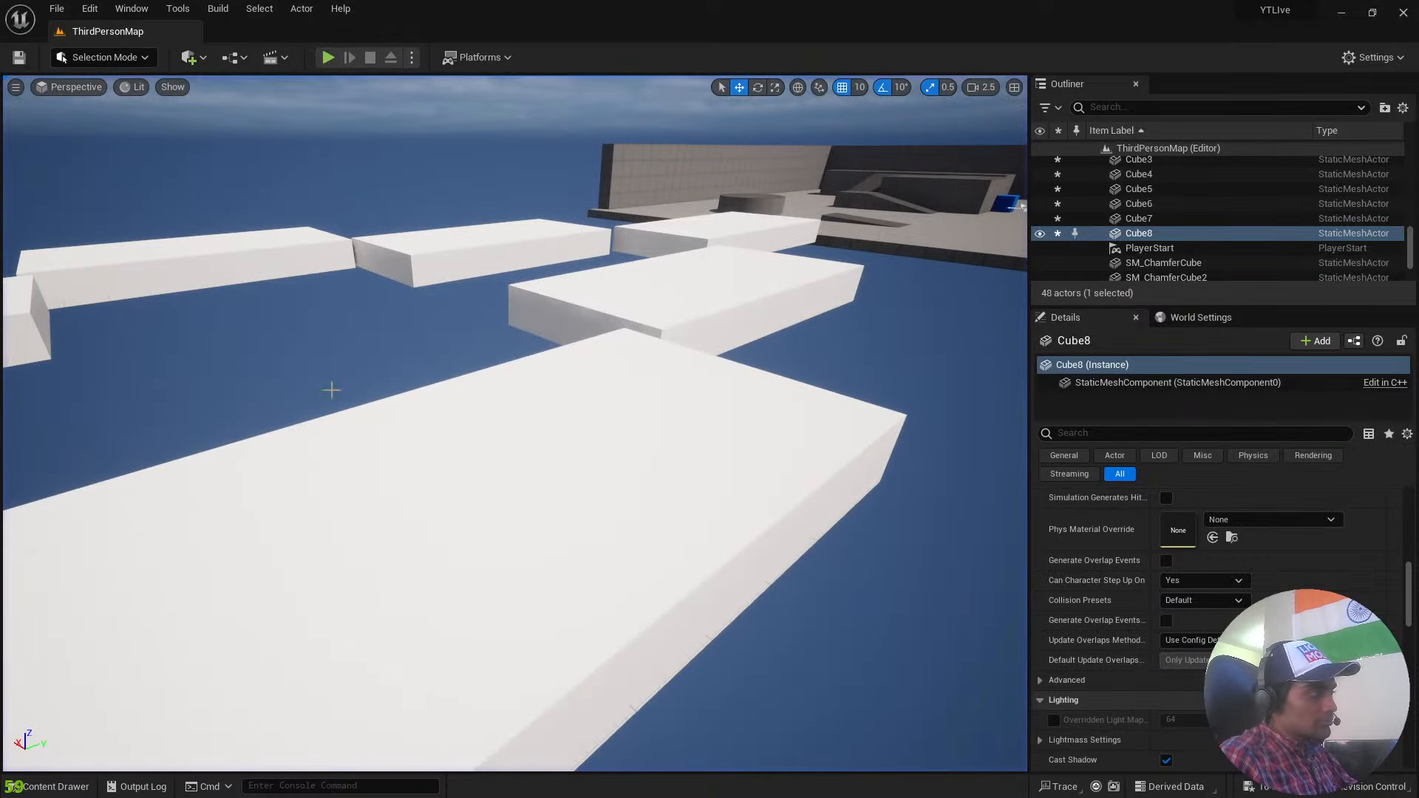
Restart the play-test from the player start, jump the character onto the first slabs of the course, and end the session.
left_click(532, 444)
left_click(592, 300)
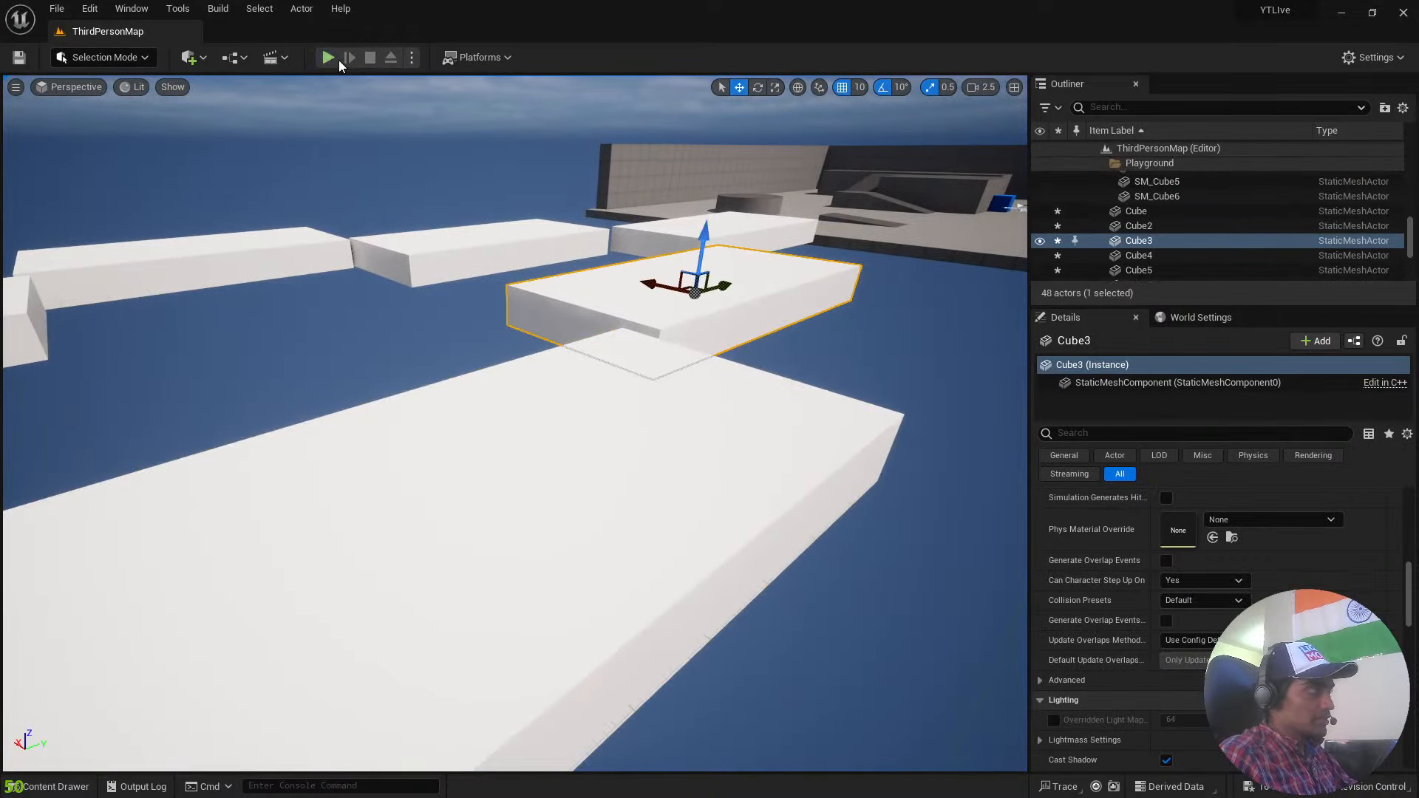
left_click(330, 58)
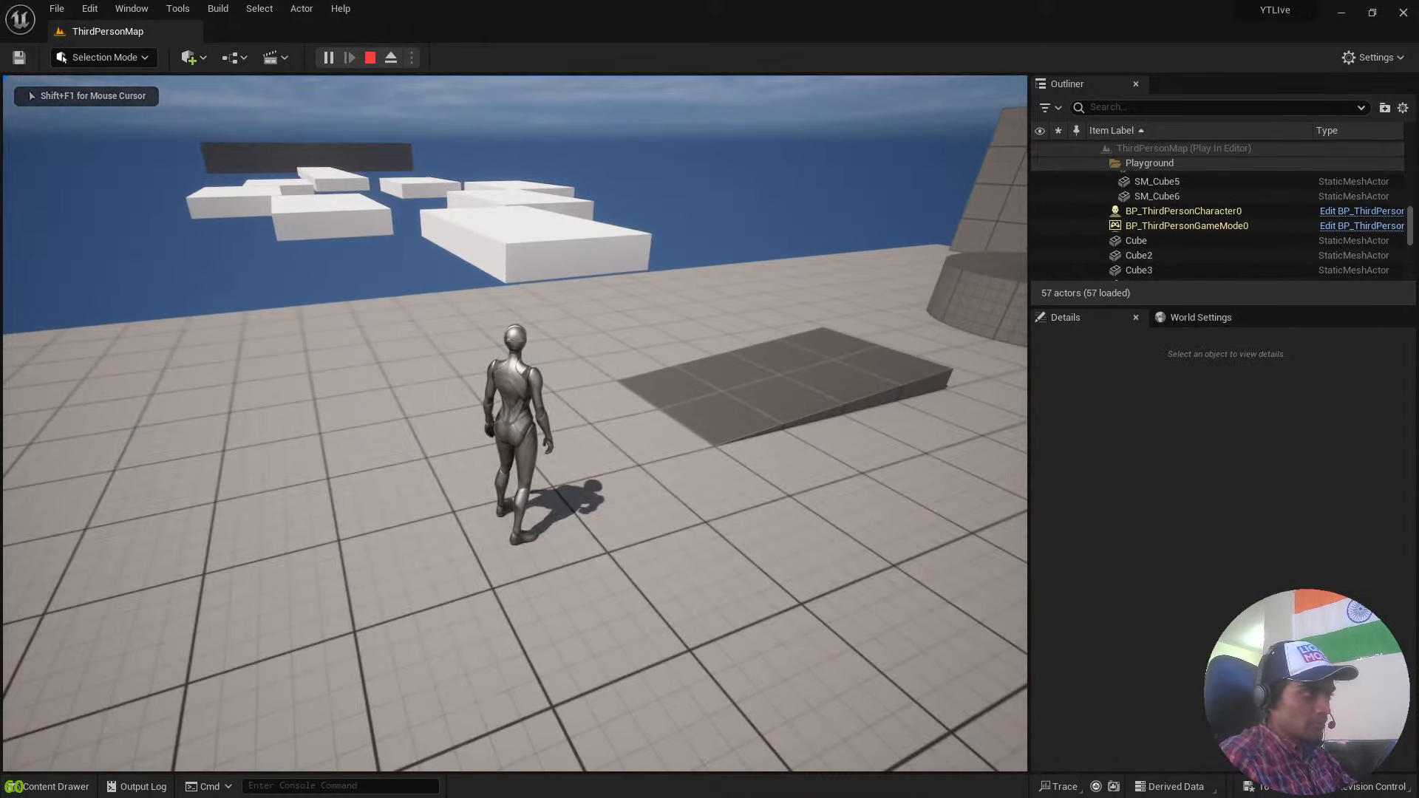
key("w")
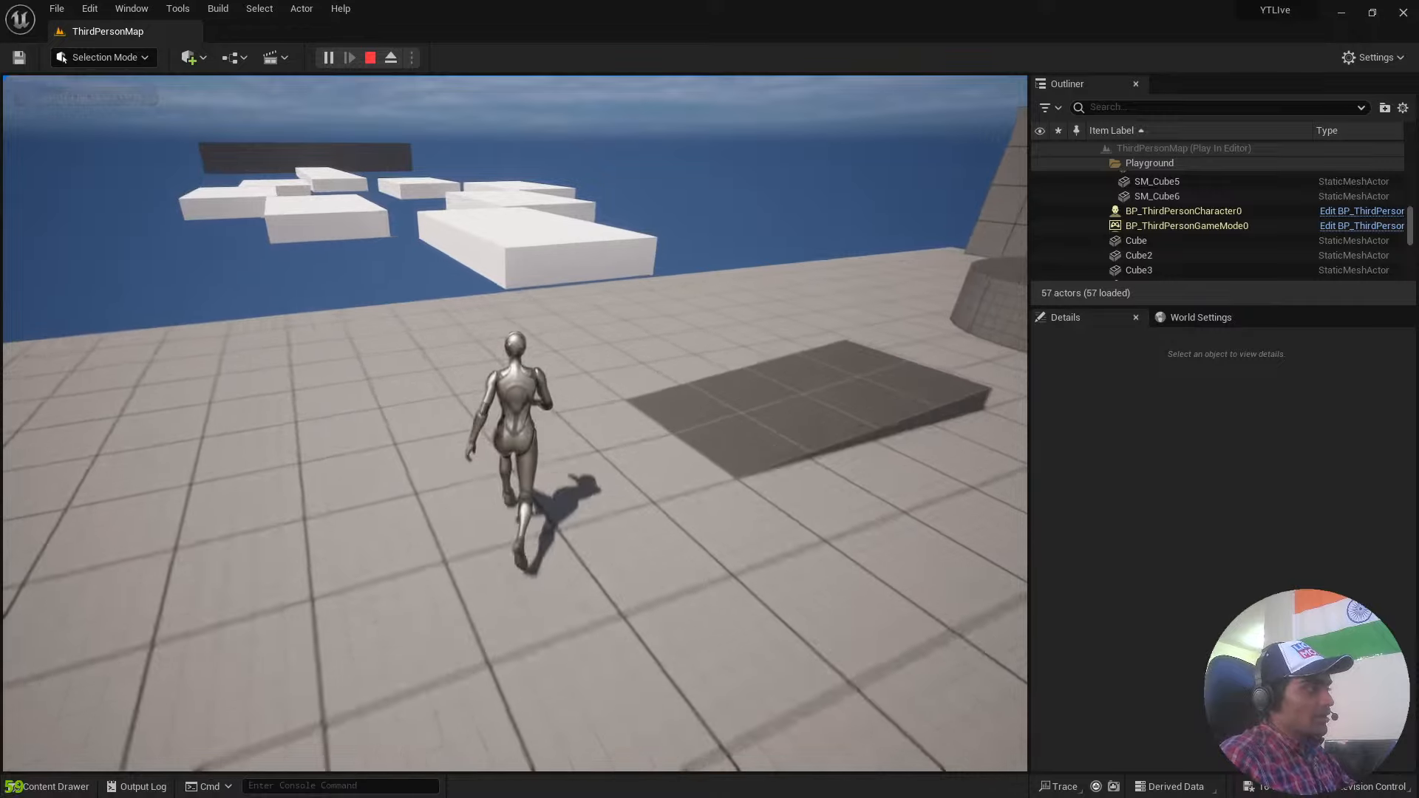
key("space")
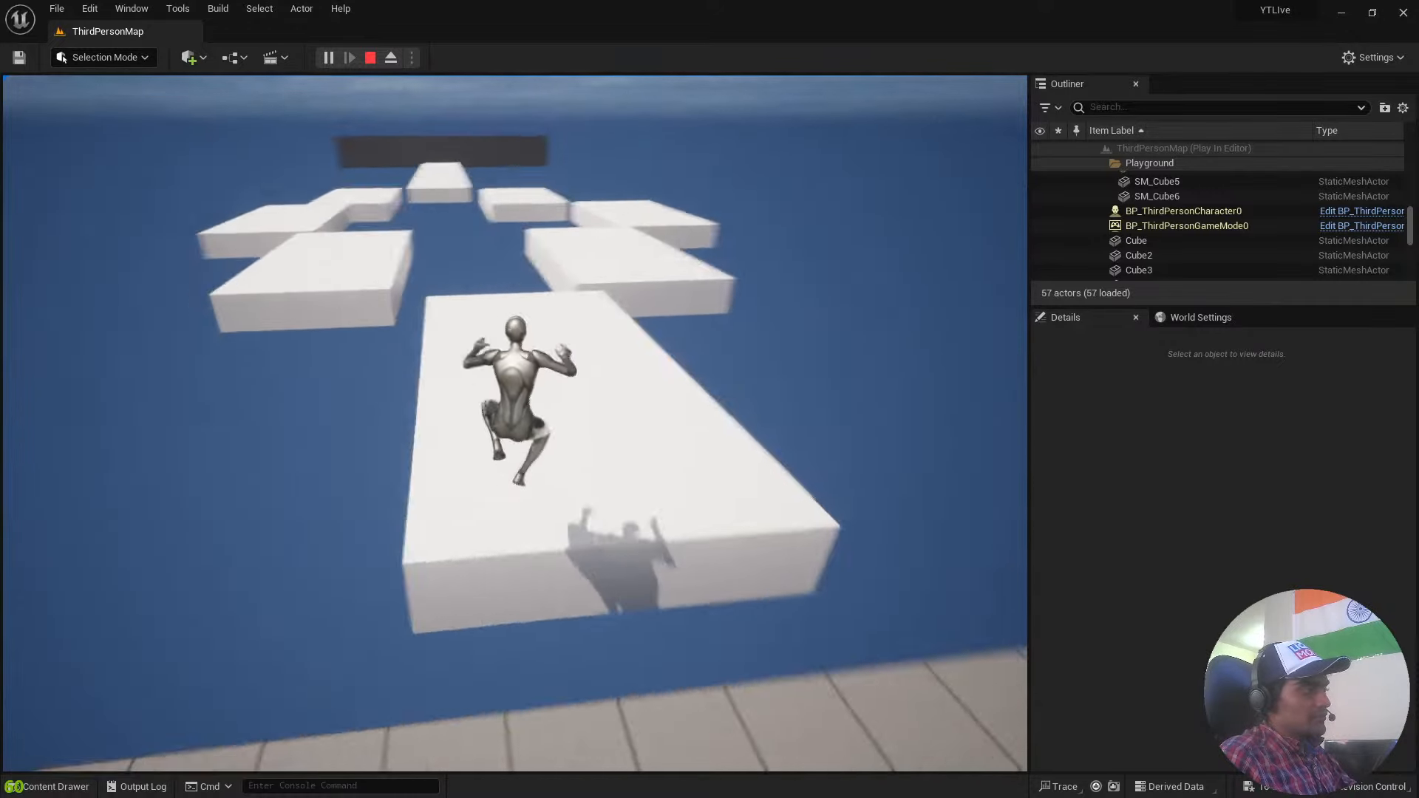
key("space")
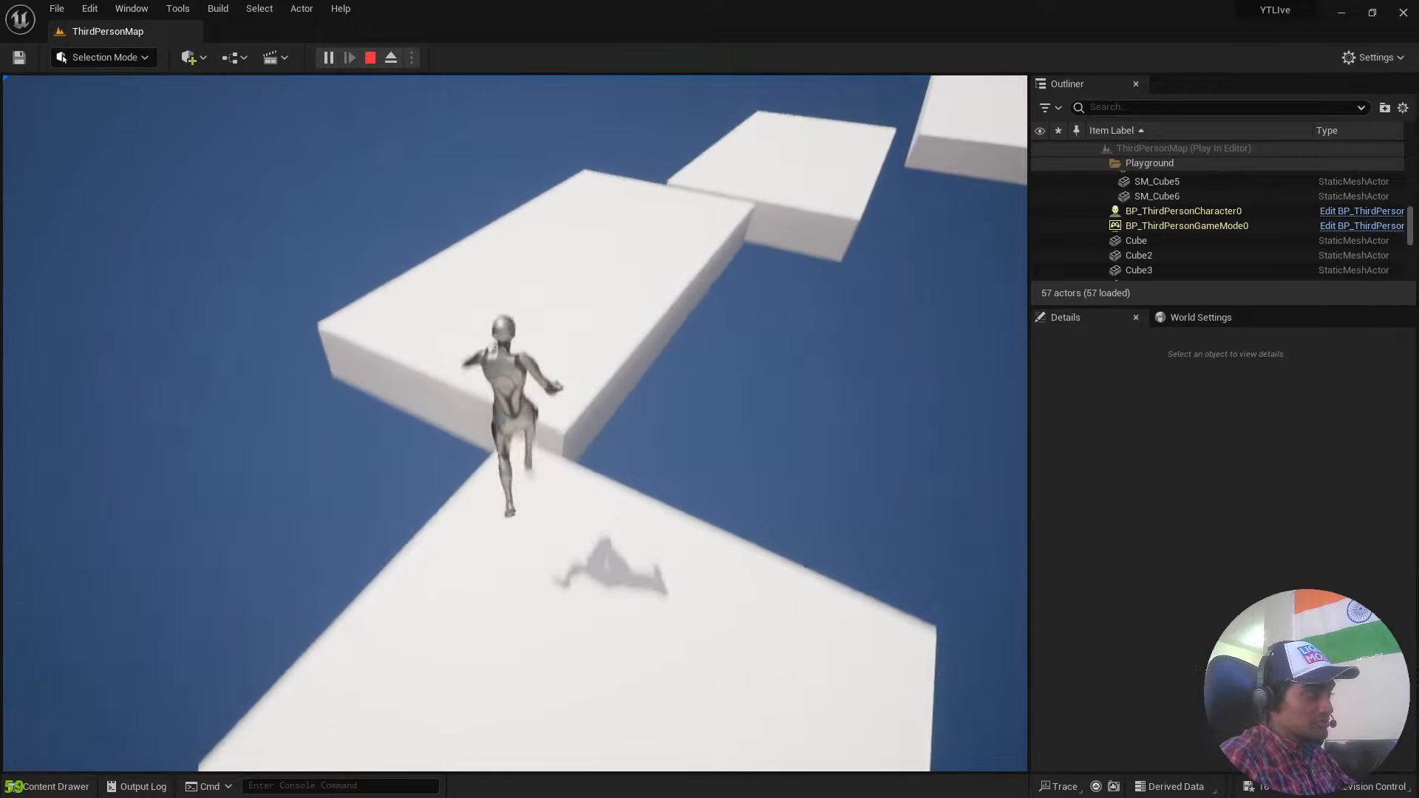
key("space")
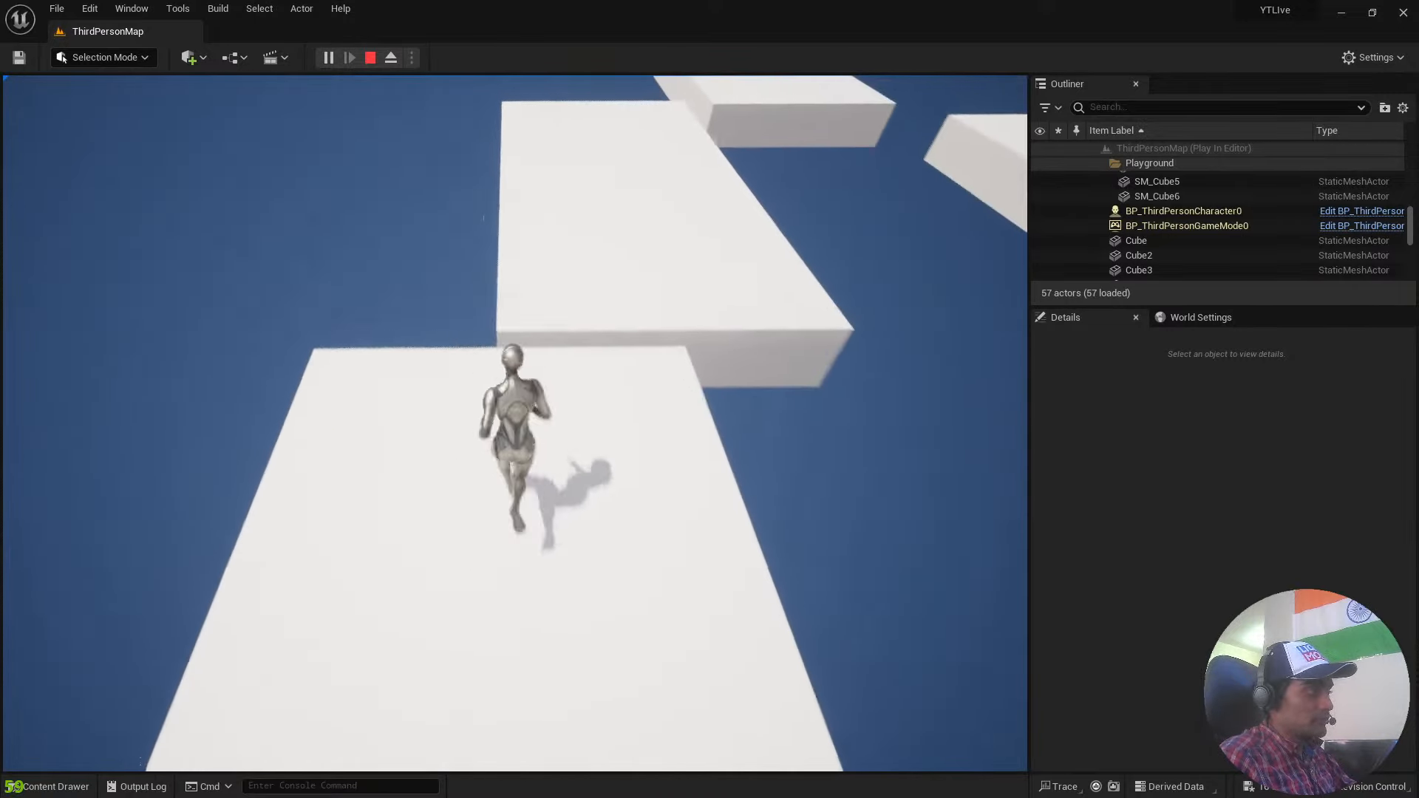
key("Escape")
Examine the whole level from above the playground, including the ramps, the cylinder and the platform course.
left_click(305, 405)
right_click_drag(195, 387, 281, 429)
key("s")
key("w")
key("w")
right_click_drag(515, 424, 617, 418)
scroll(515, 423, "down", 4)
key("s")
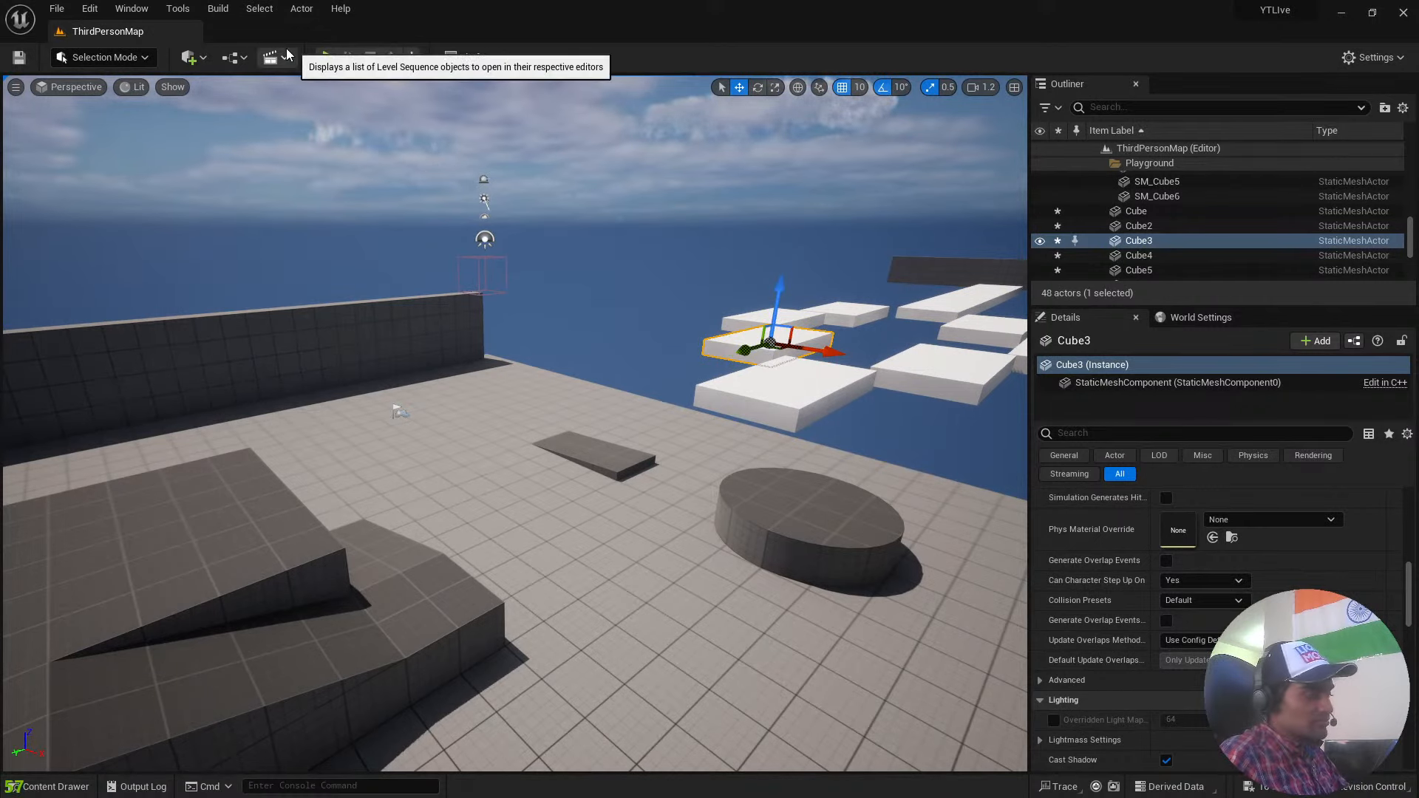
Bring up the file commands for saving the current level.
left_click(71, 12)
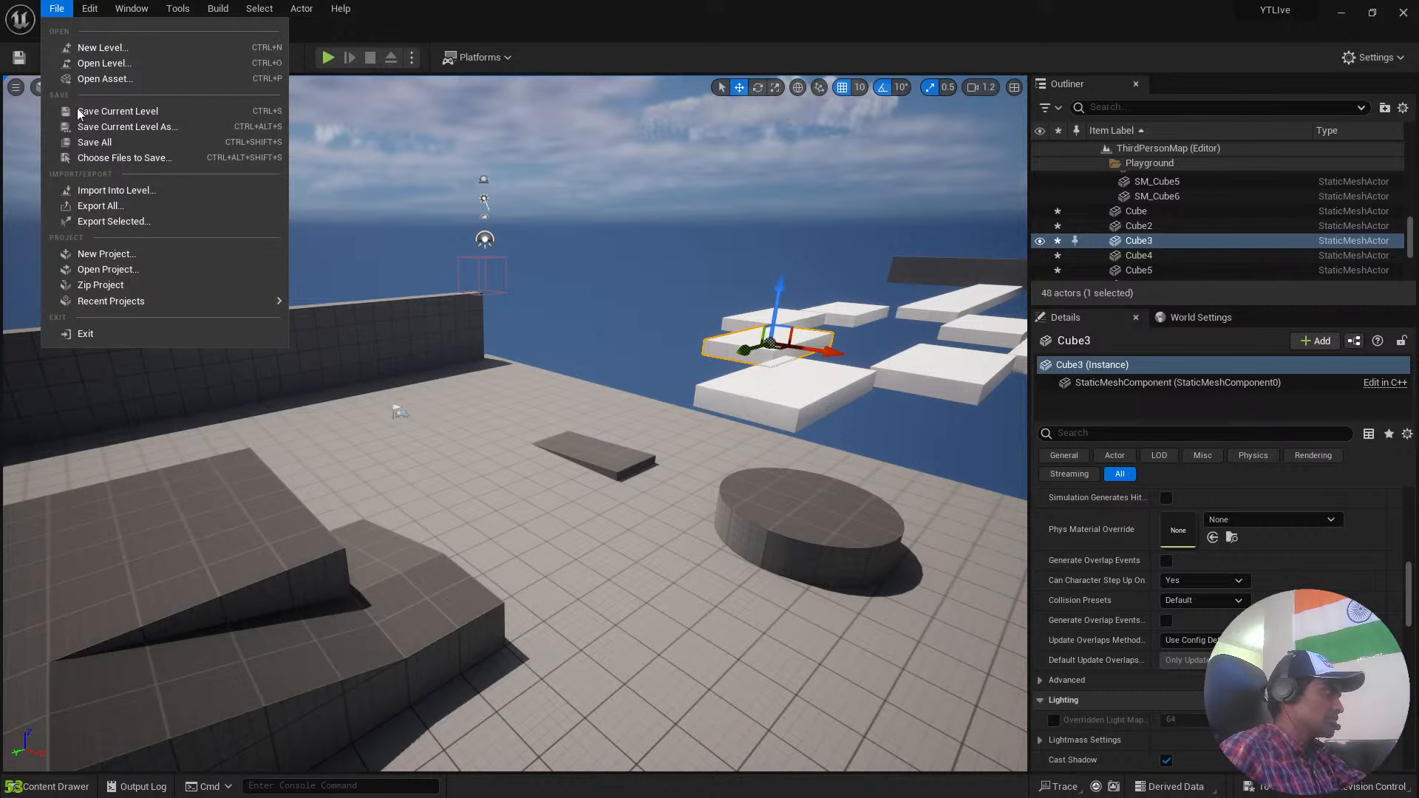
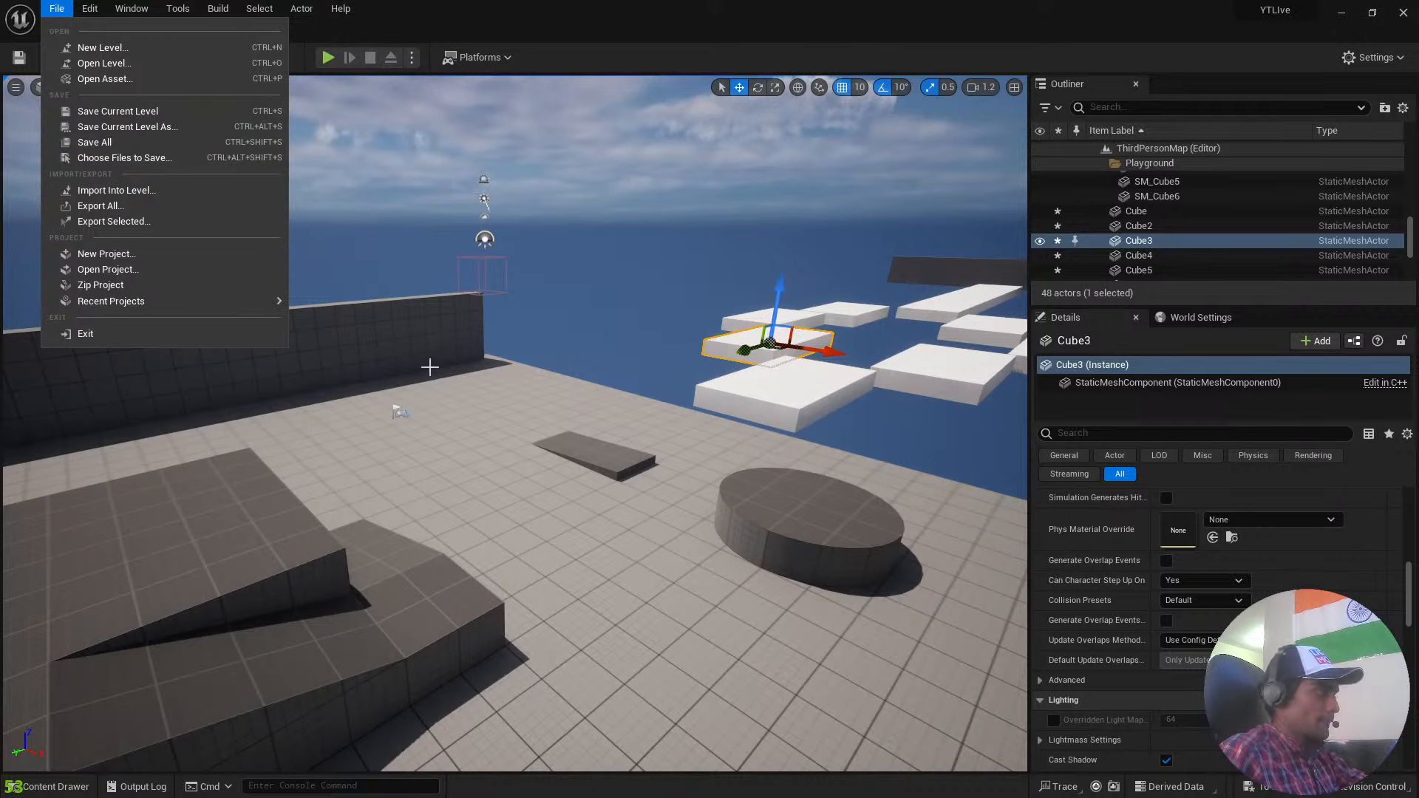
Save all unsaved content of the project, including every listed cube, light and cylinder actor.
right_click_drag(526, 405, 545, 414)
key("ctrl+space")
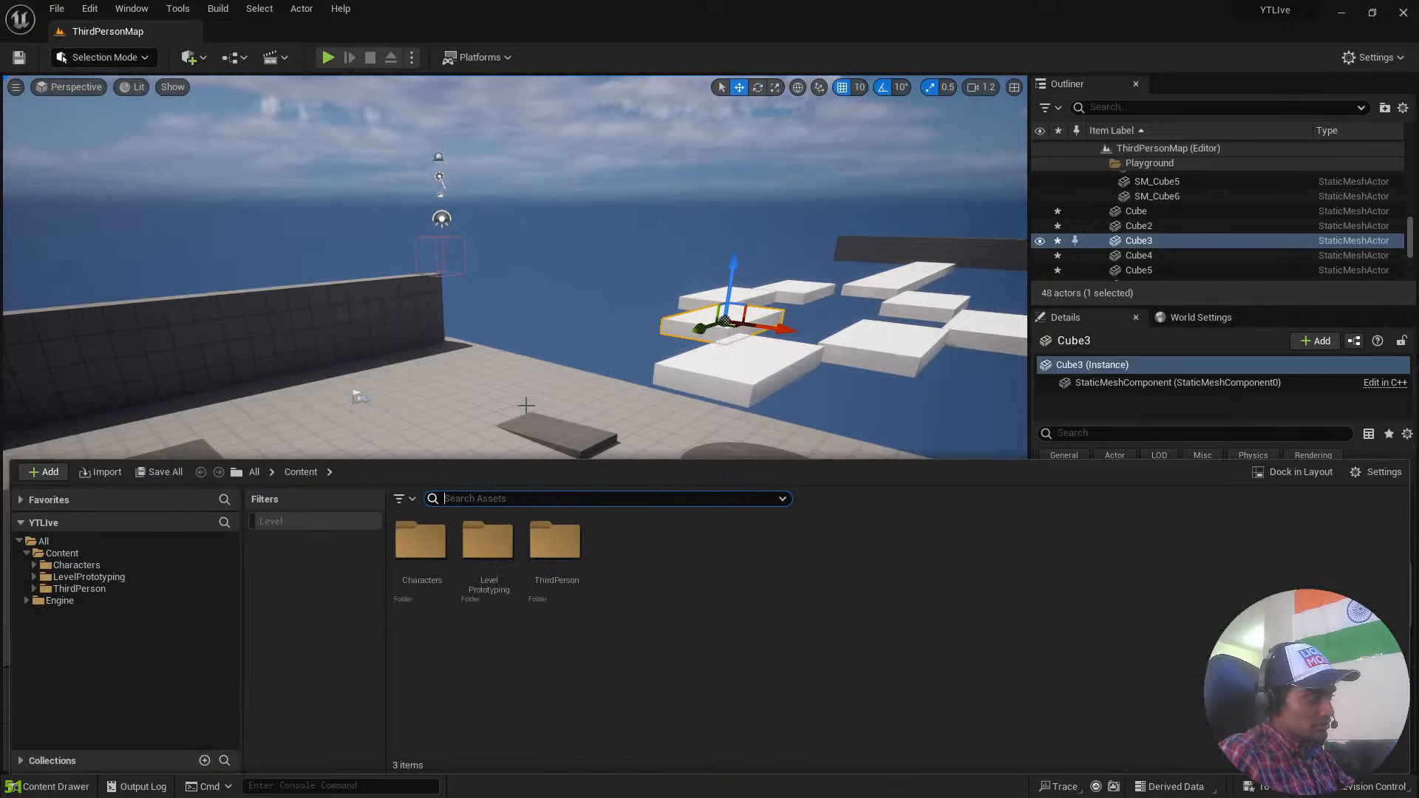
left_click(290, 472)
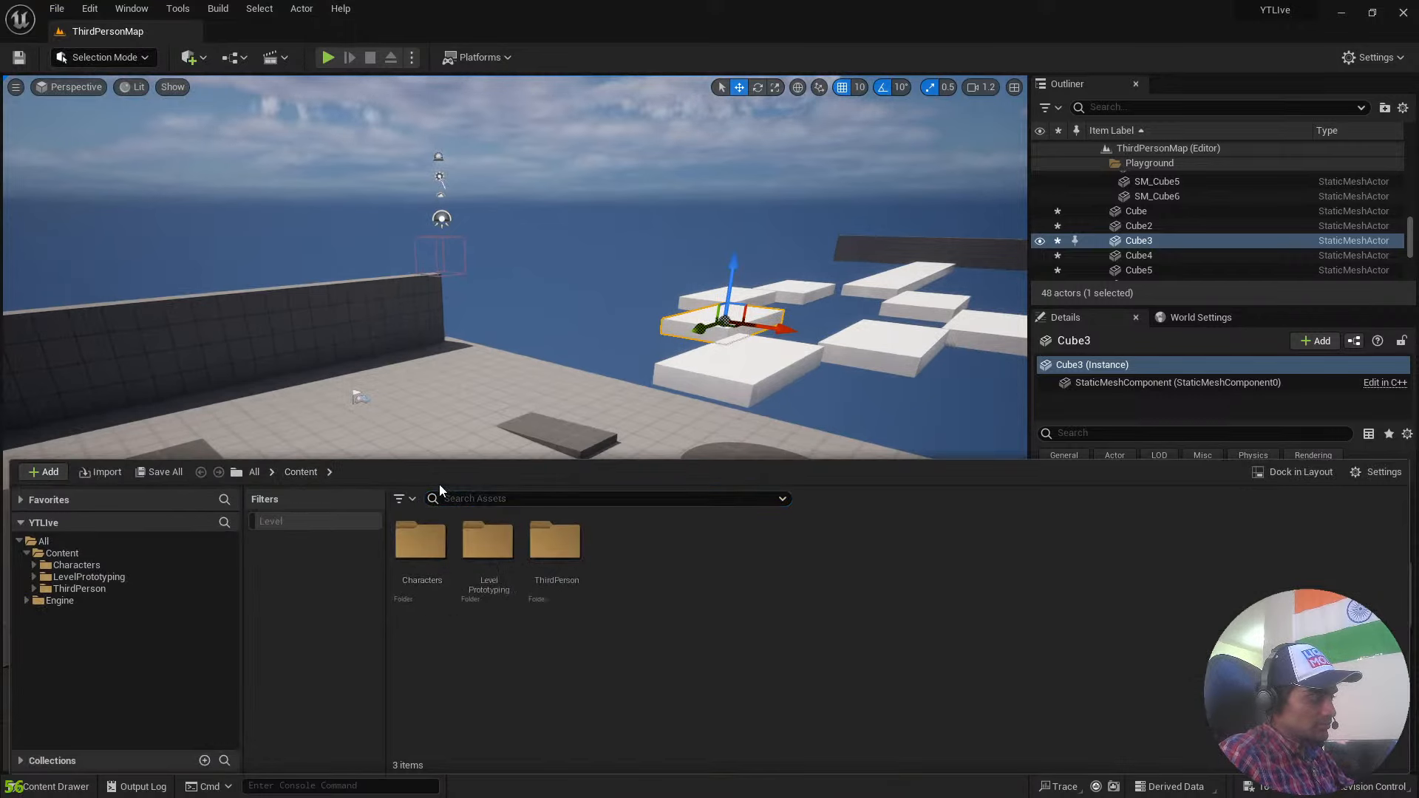
left_click(154, 473)
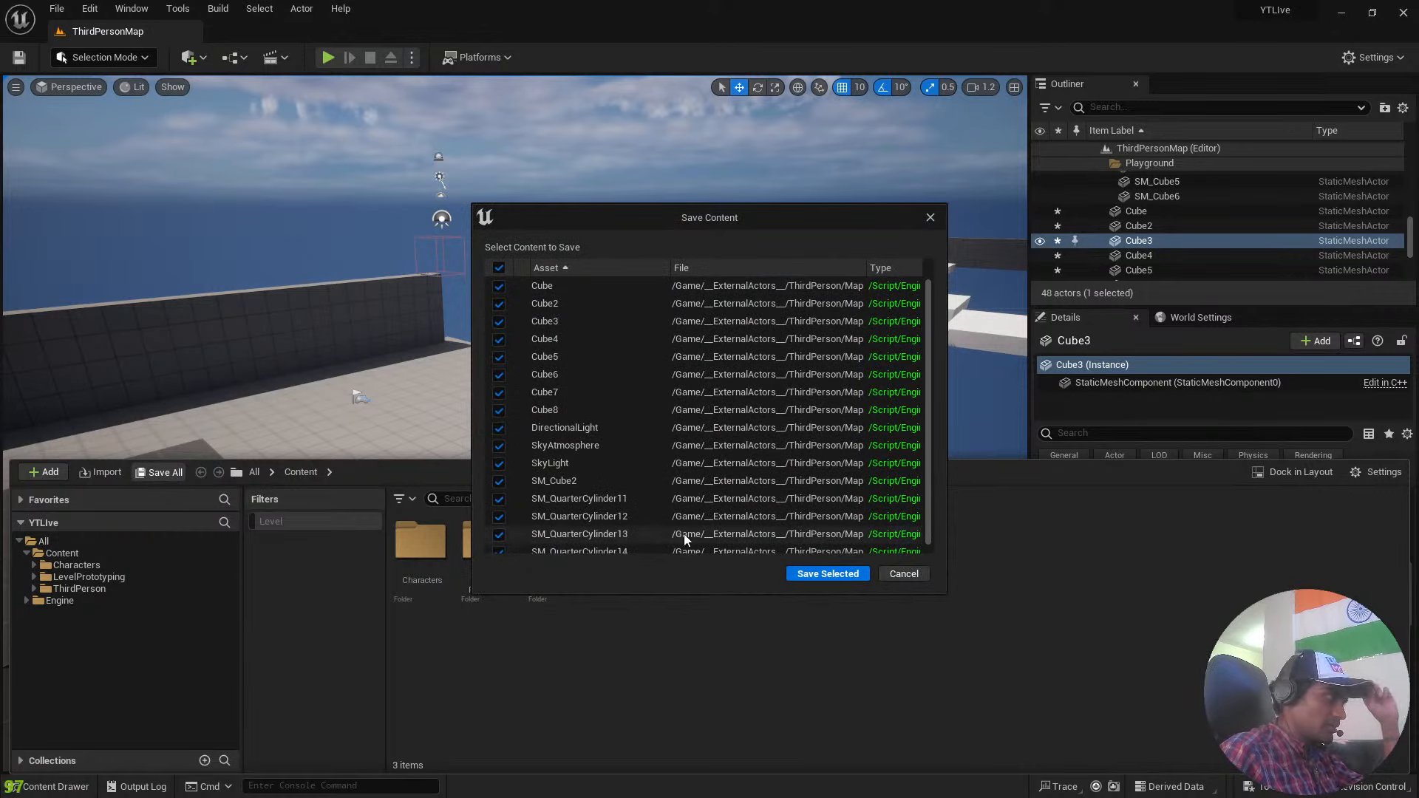
scroll(681, 532, "down", 3)
left_click(828, 574)
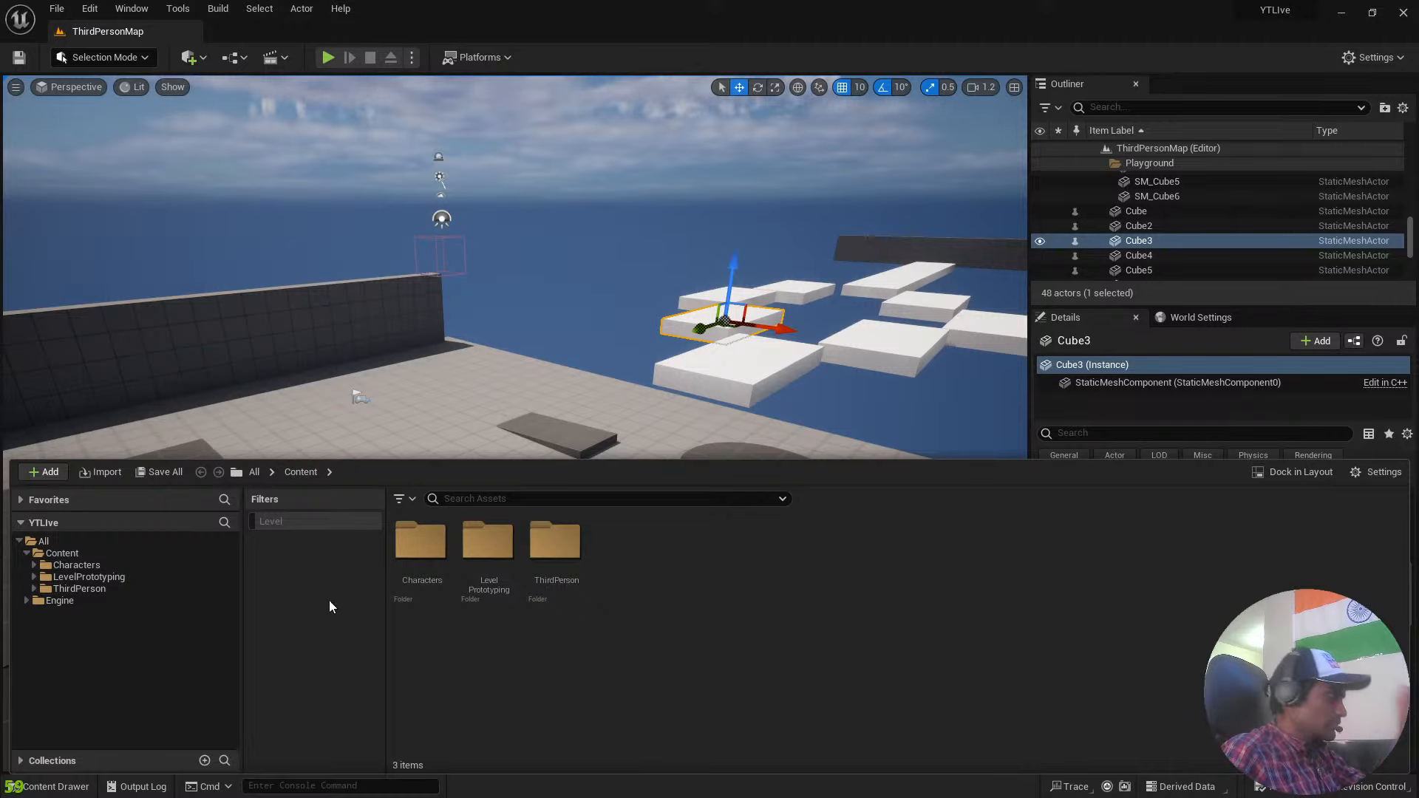
Switch to File Explorer and open the project folder YTLive inside Documents > Unreal Projects.
key("super")
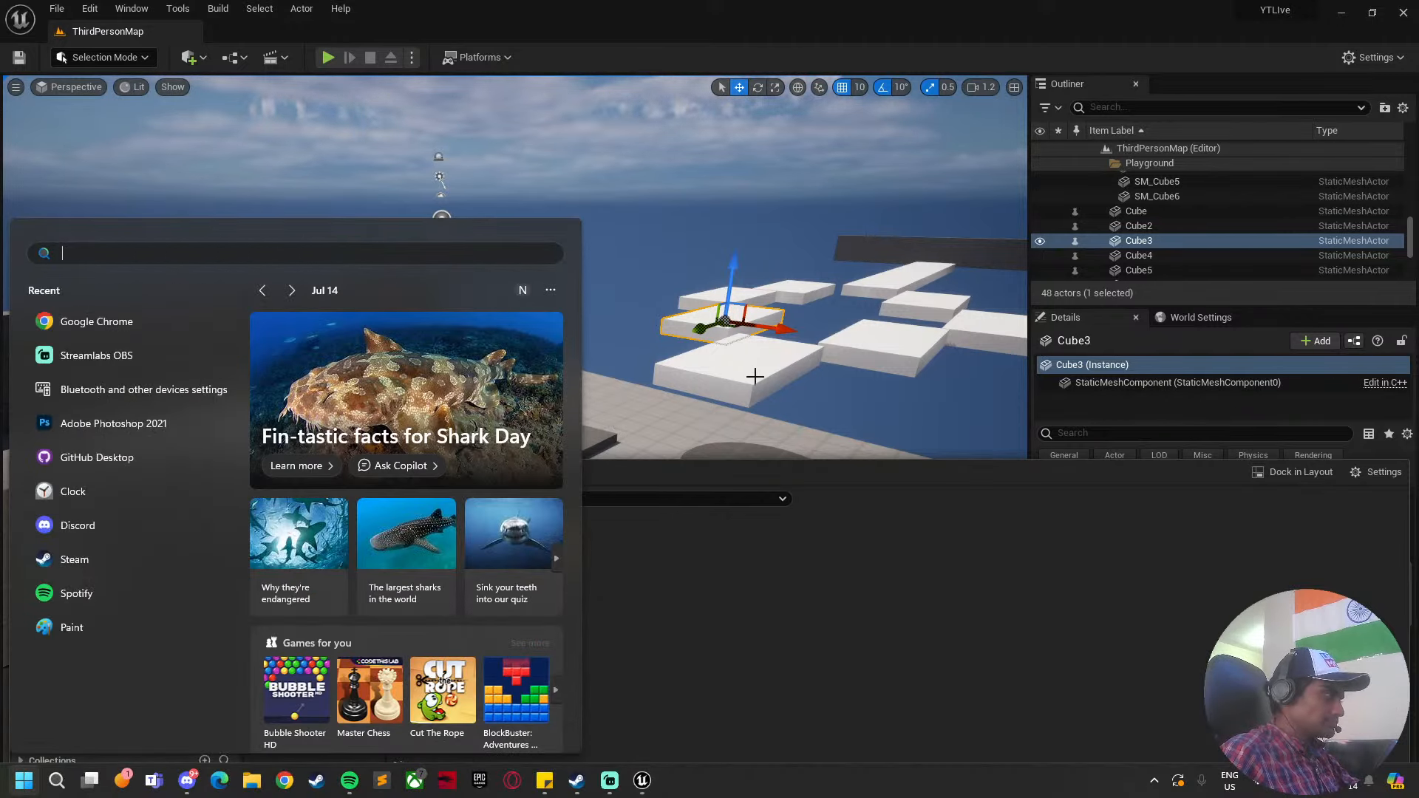
key("super")
key("super")
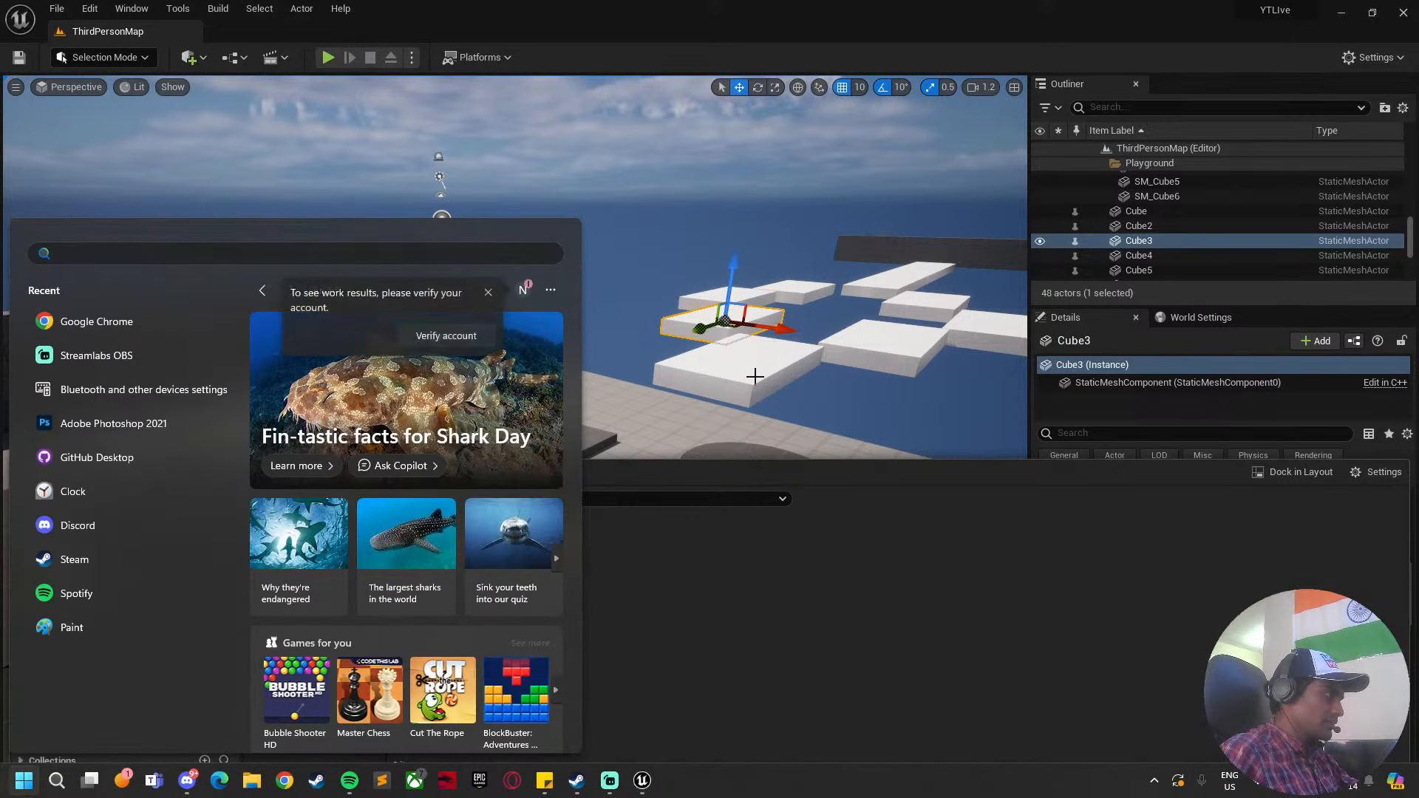
key("super")
key("super")
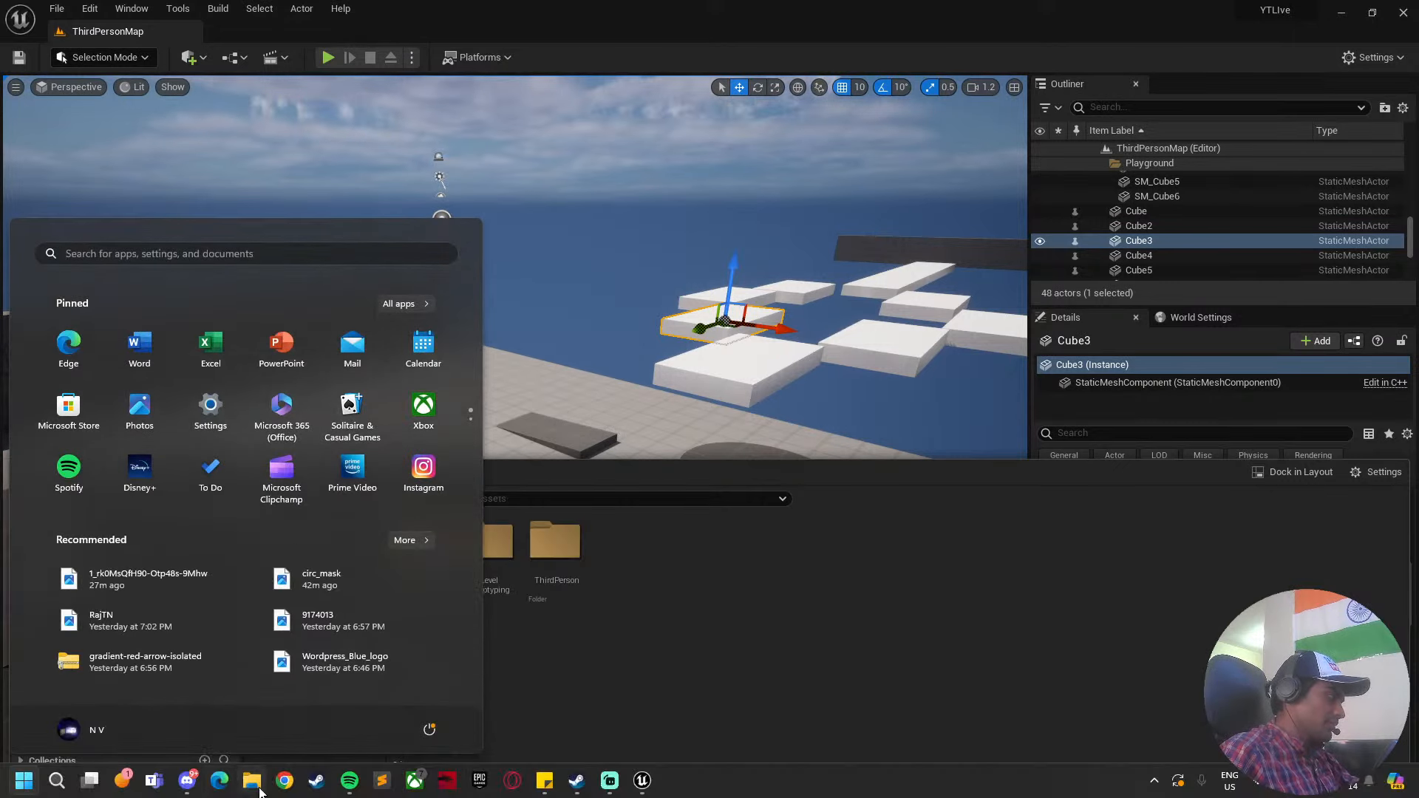
key("super+e")
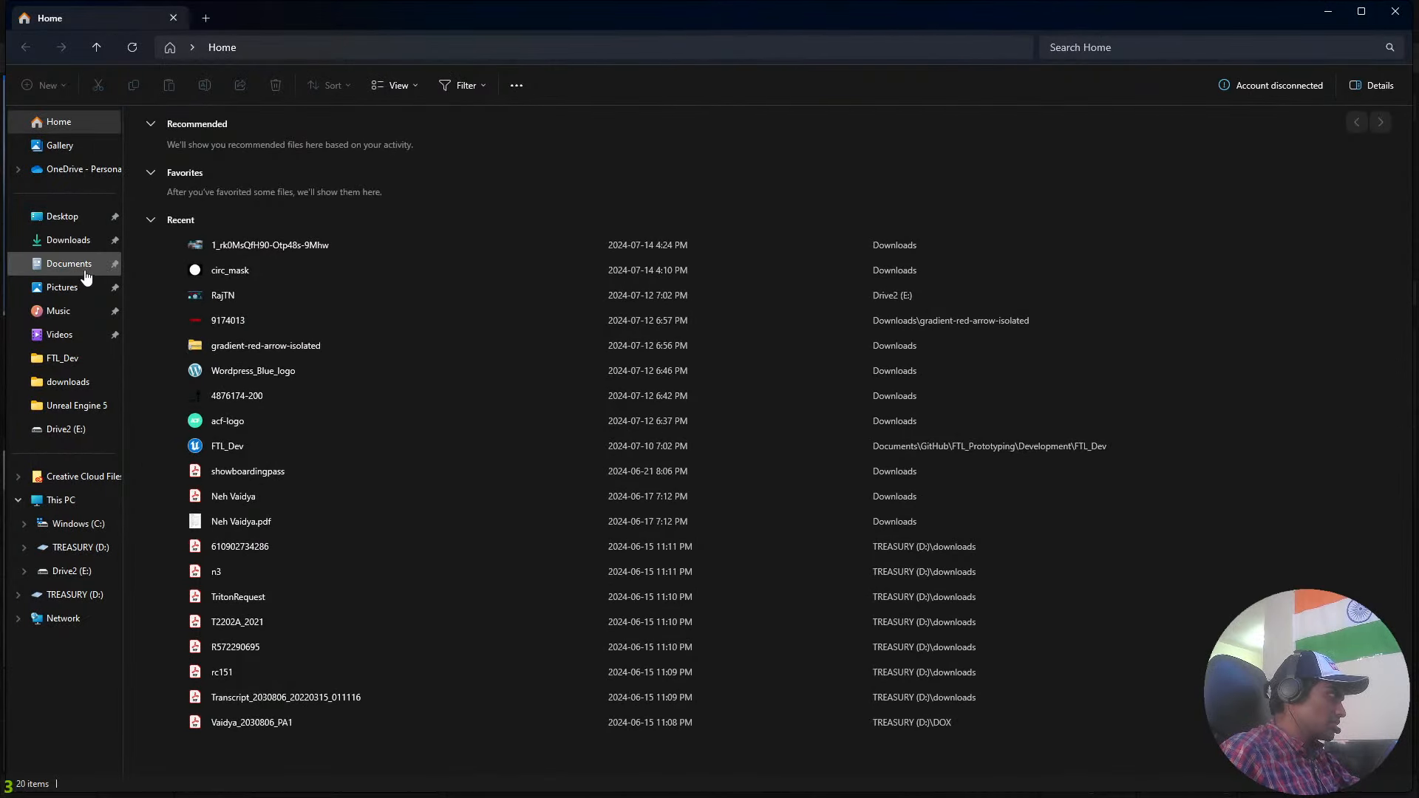
left_click(80, 266)
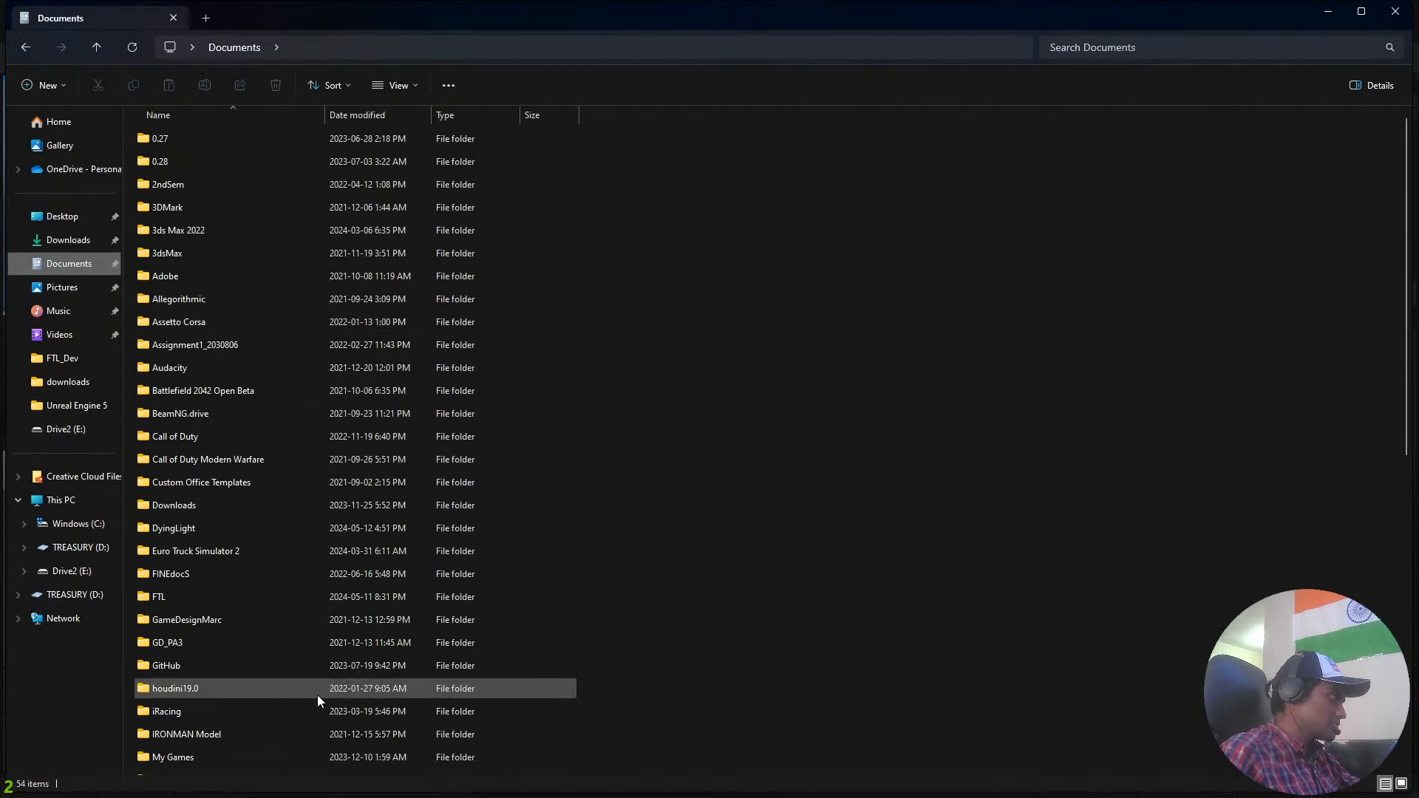
scroll(716, 561, "down", 6)
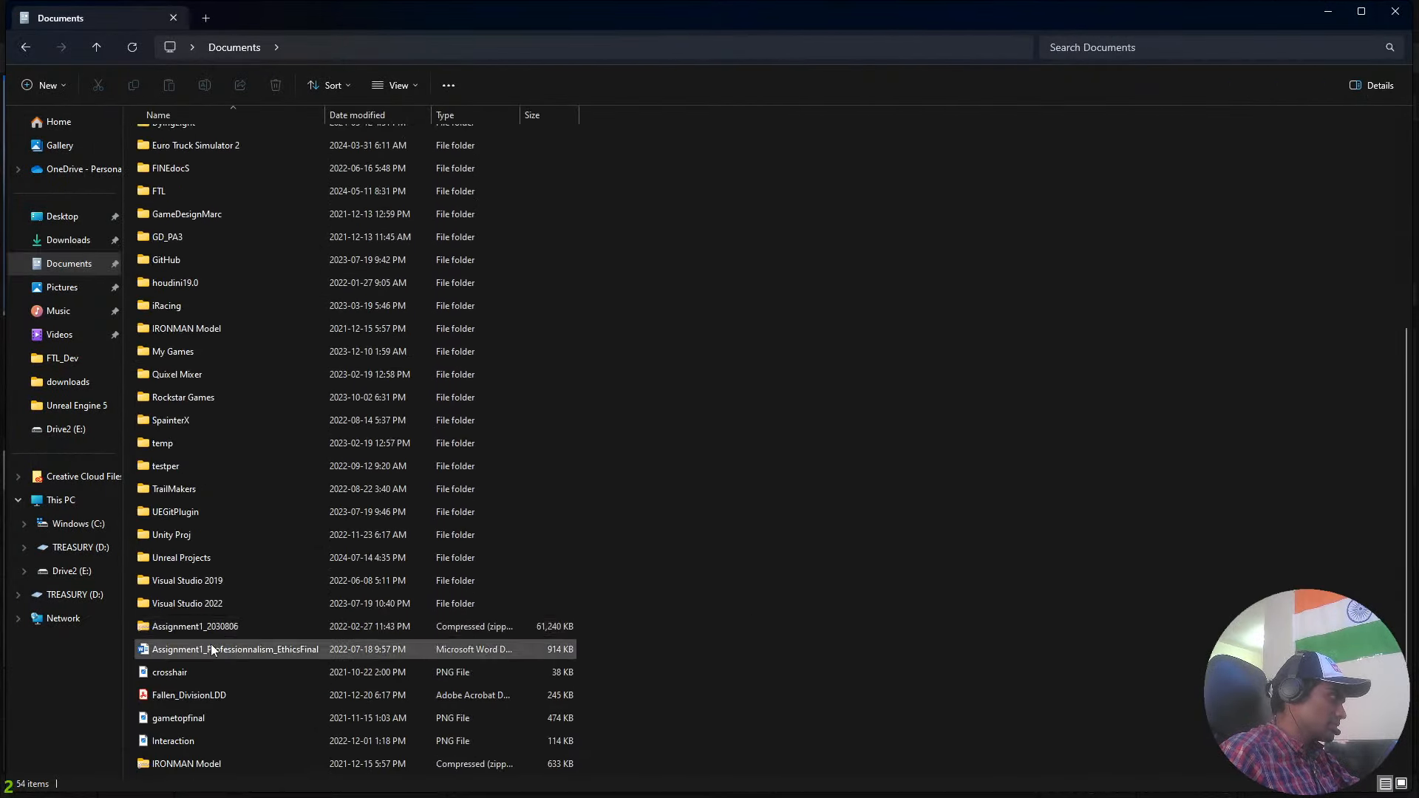
left_click(204, 558)
double_click(204, 559)
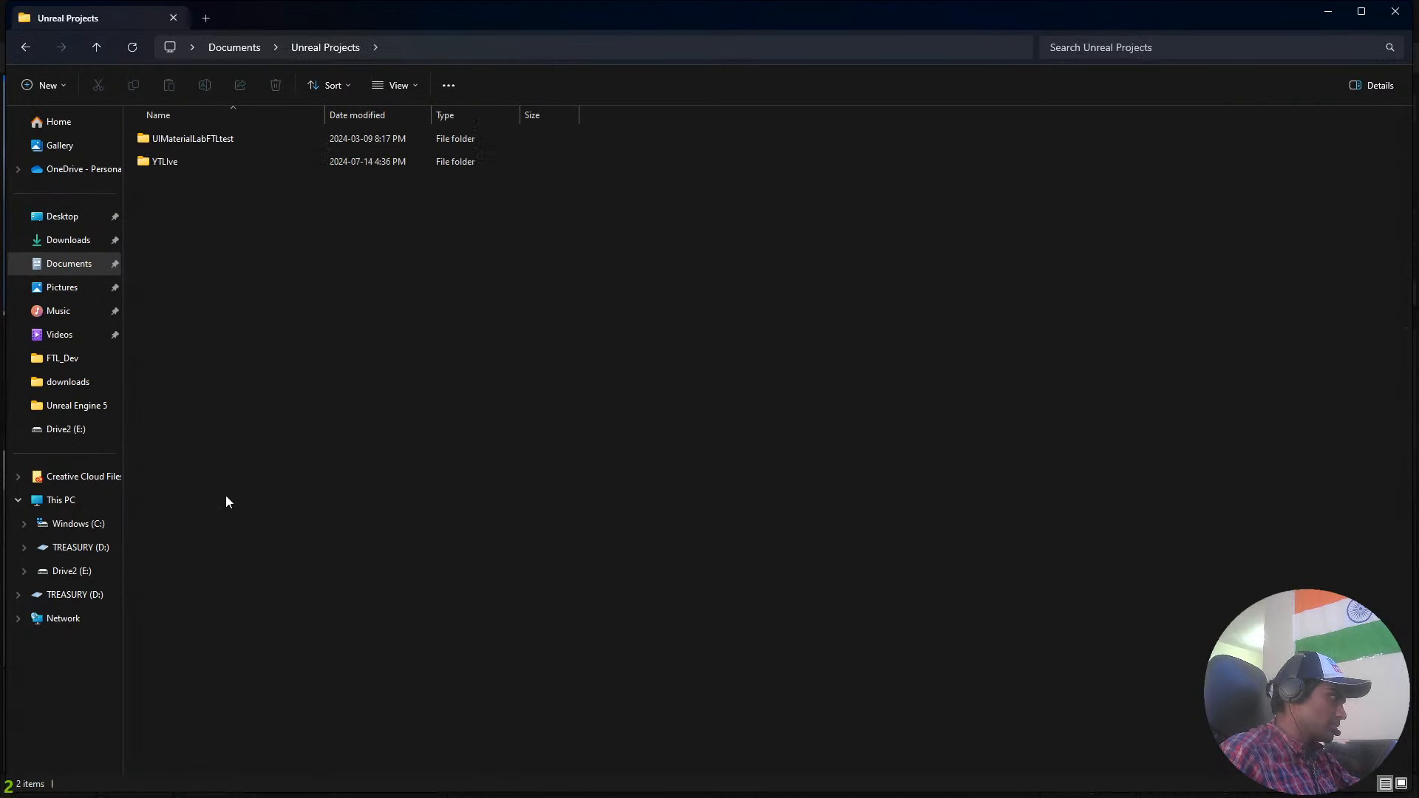
double_click(235, 164)
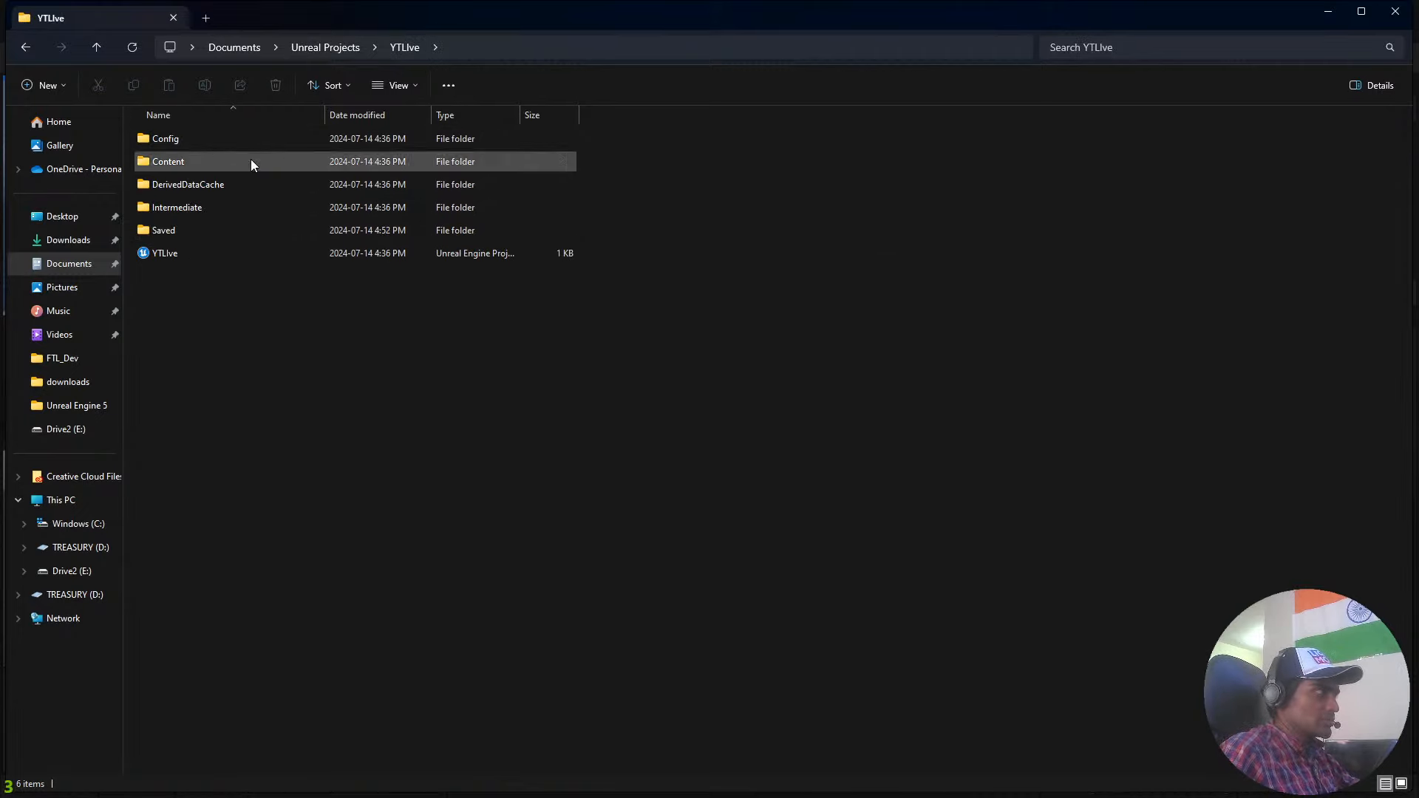
Switch back to Unreal Editor and browse the project's assets from the All root into the Content folder.
key("alt+Tab")
left_click(525, 329)
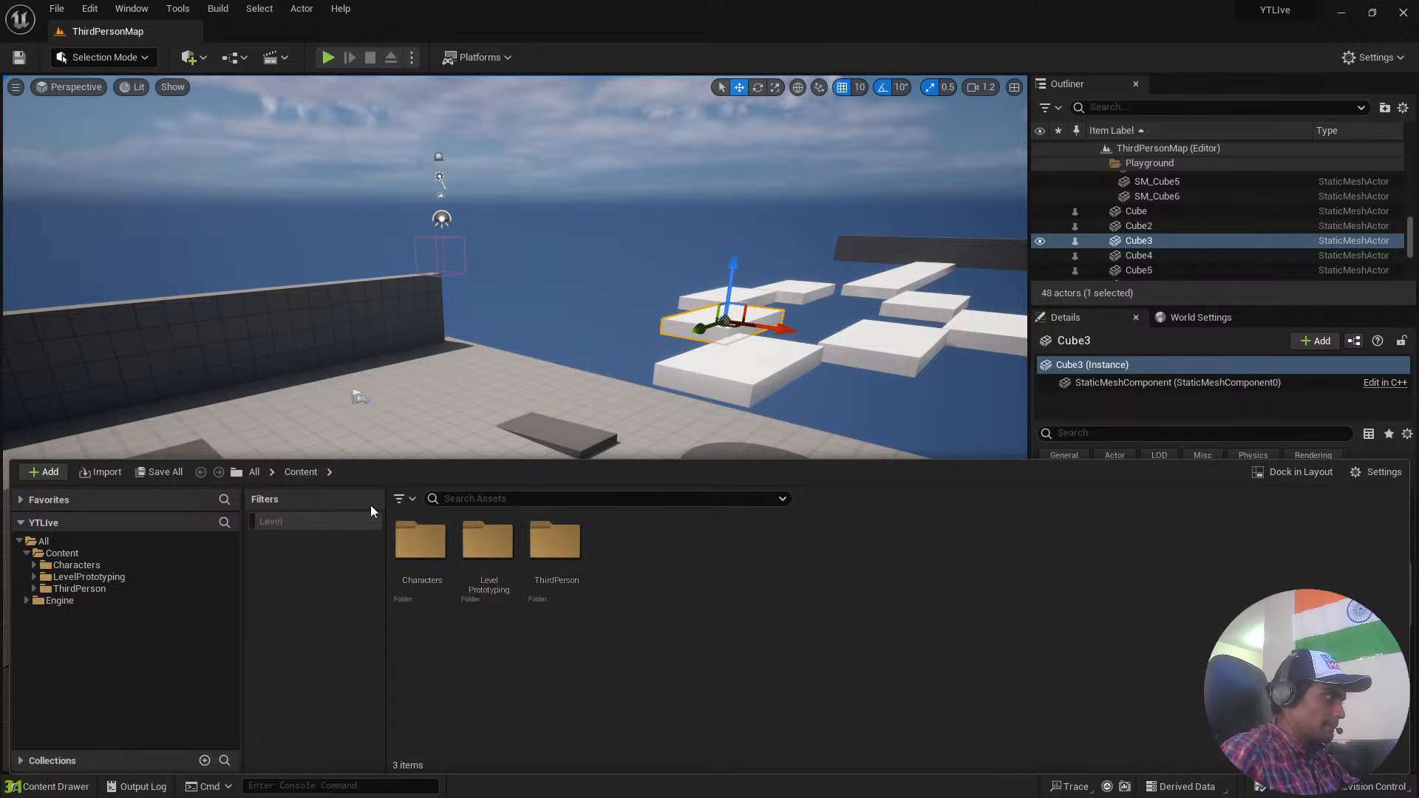
left_click(254, 474)
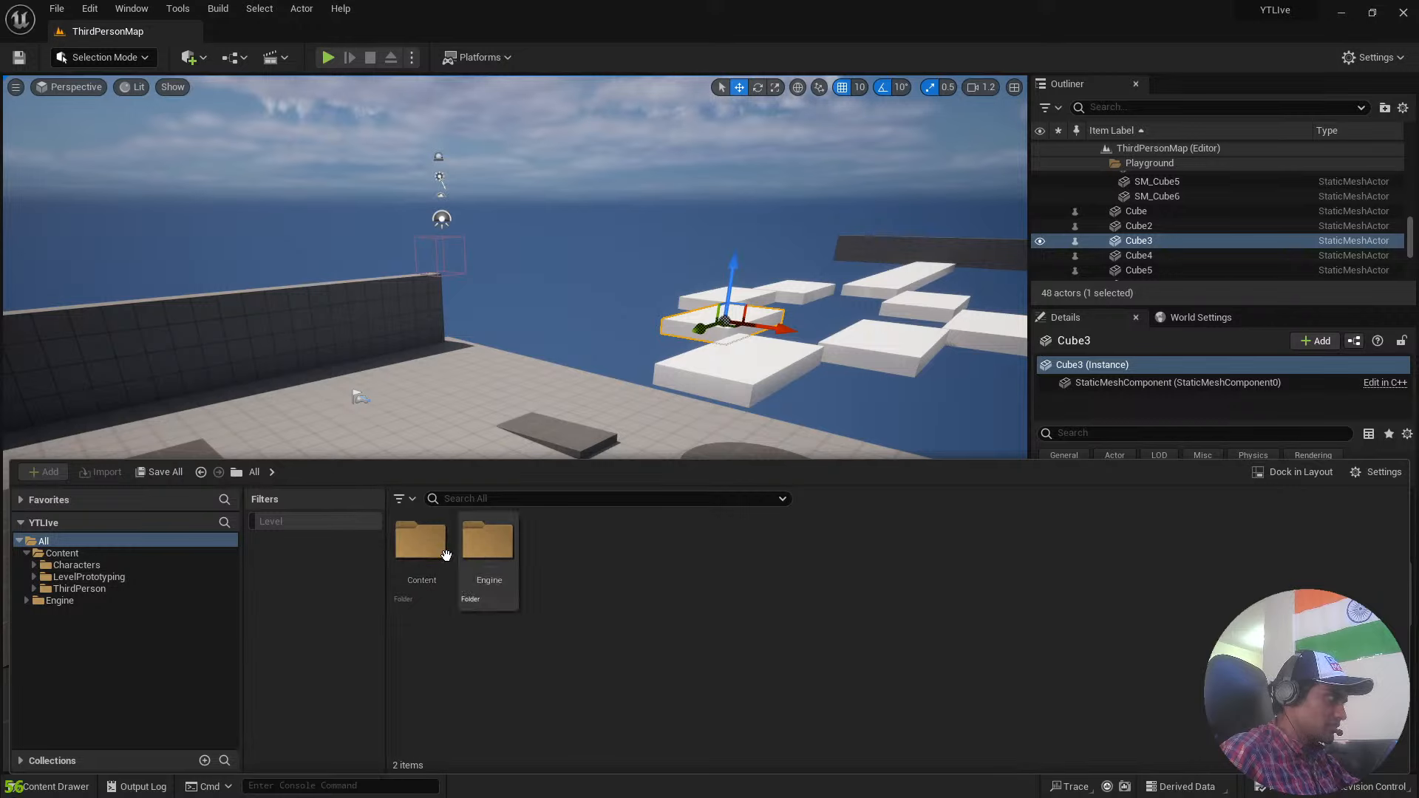
double_click(421, 546)
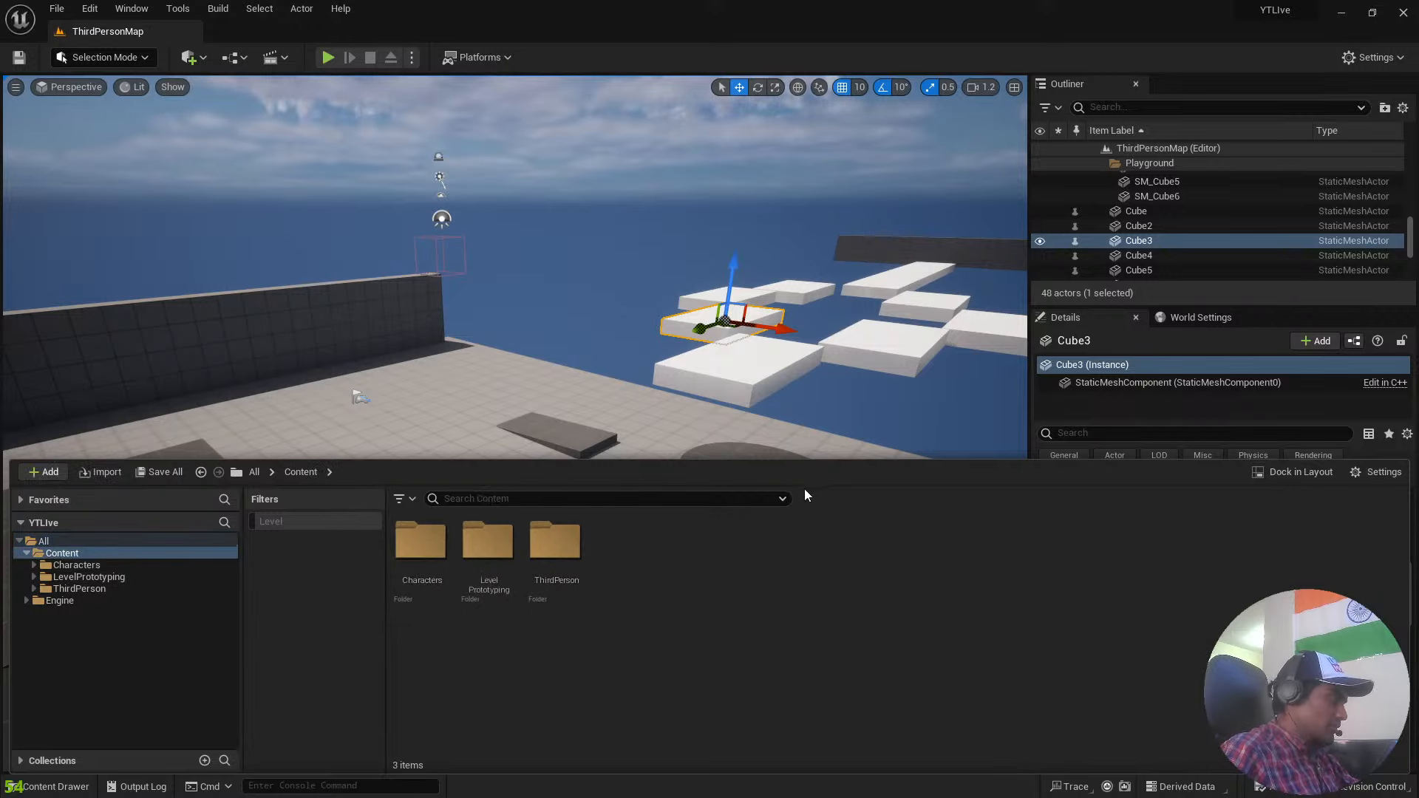
left_click(553, 539)
key("super")
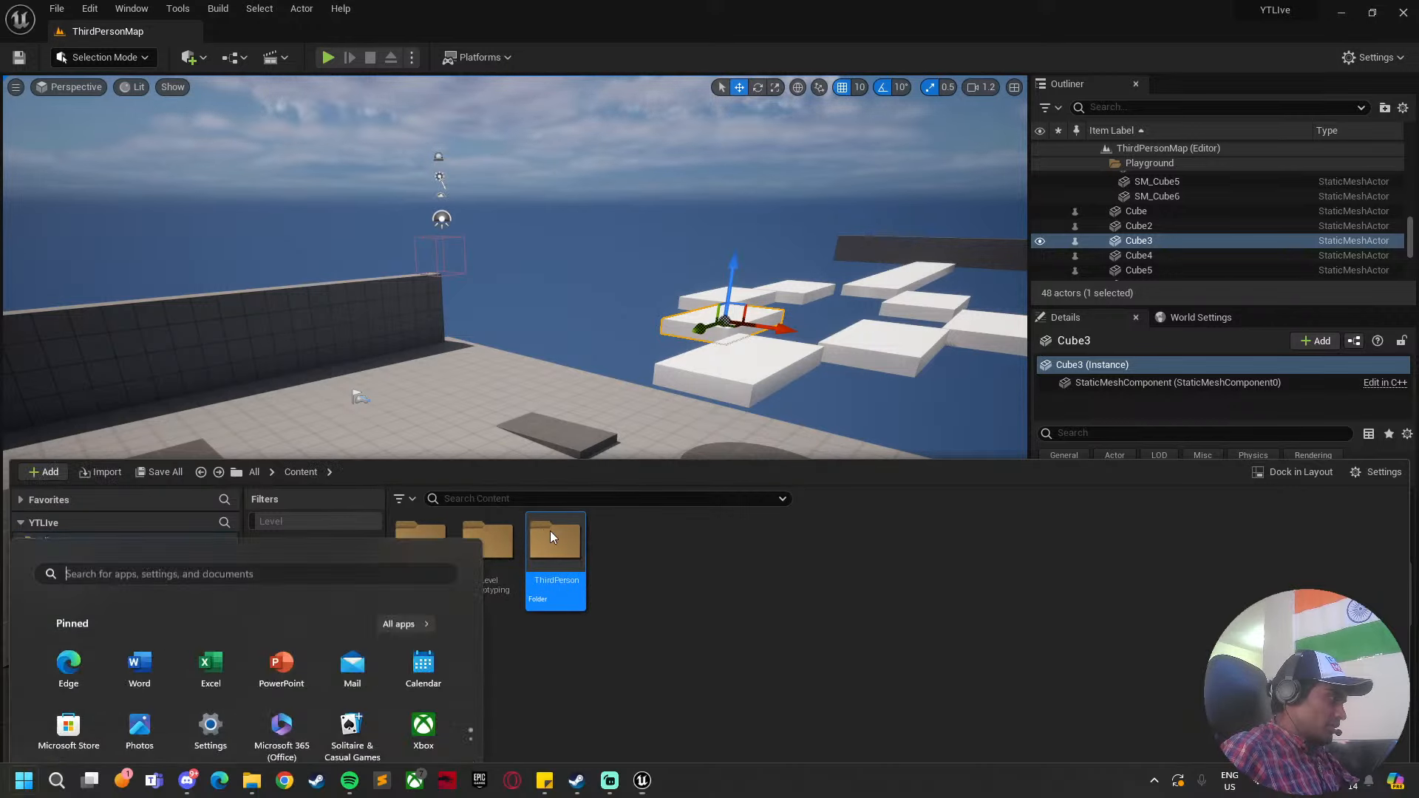
mouse_move(252, 781)
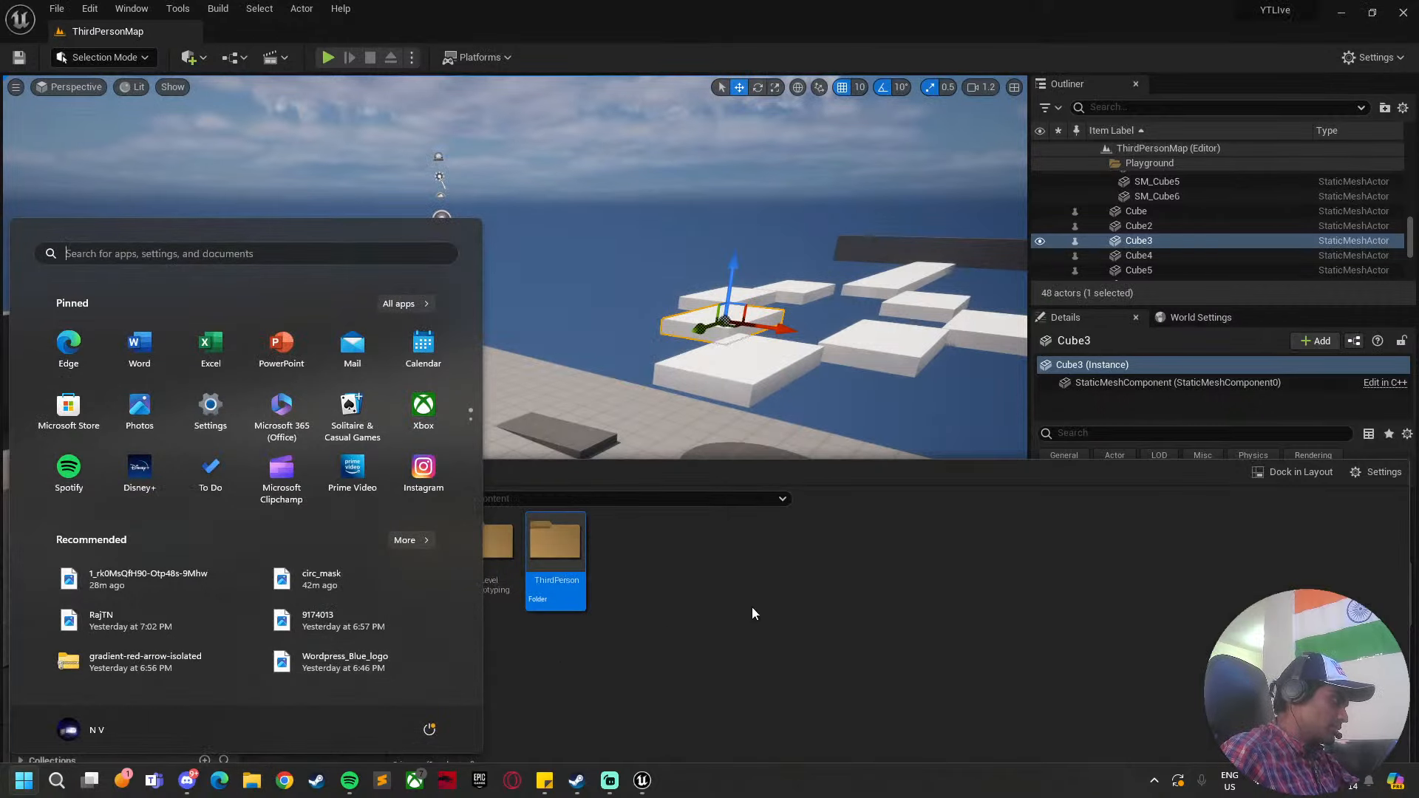
left_click(752, 606)
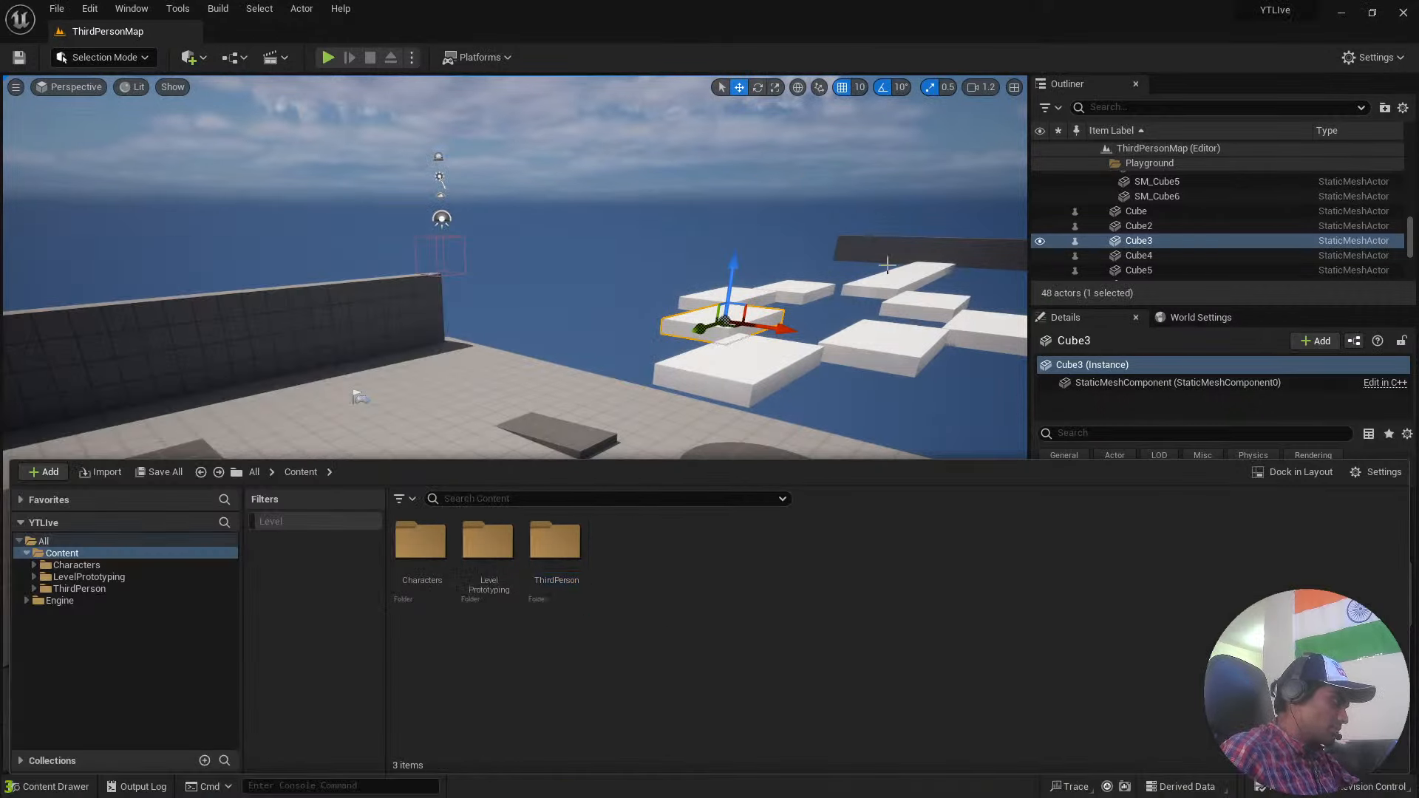
Bring up the project's assets over the level, select the LevelPrototyping folder, and return to the level view.
mouse_move(718, 289)
right_mouse_down()
mouse_move(577, 325)
mouse_move(728, 277)
mouse_move(787, 285)
mouse_move(806, 229)
mouse_move(722, 291)
right_mouse_up()
key("w")
key("ctrl+space")
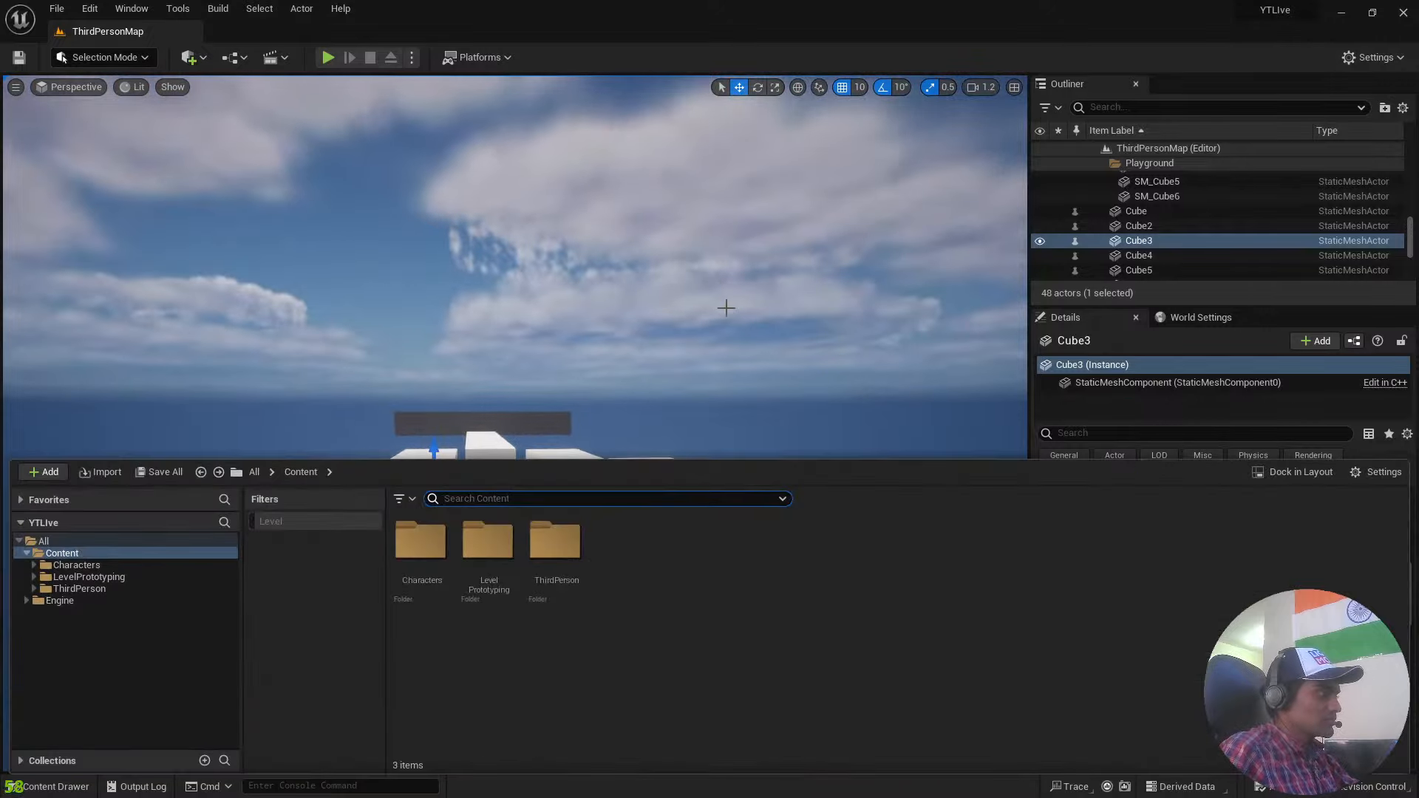
left_click(488, 548)
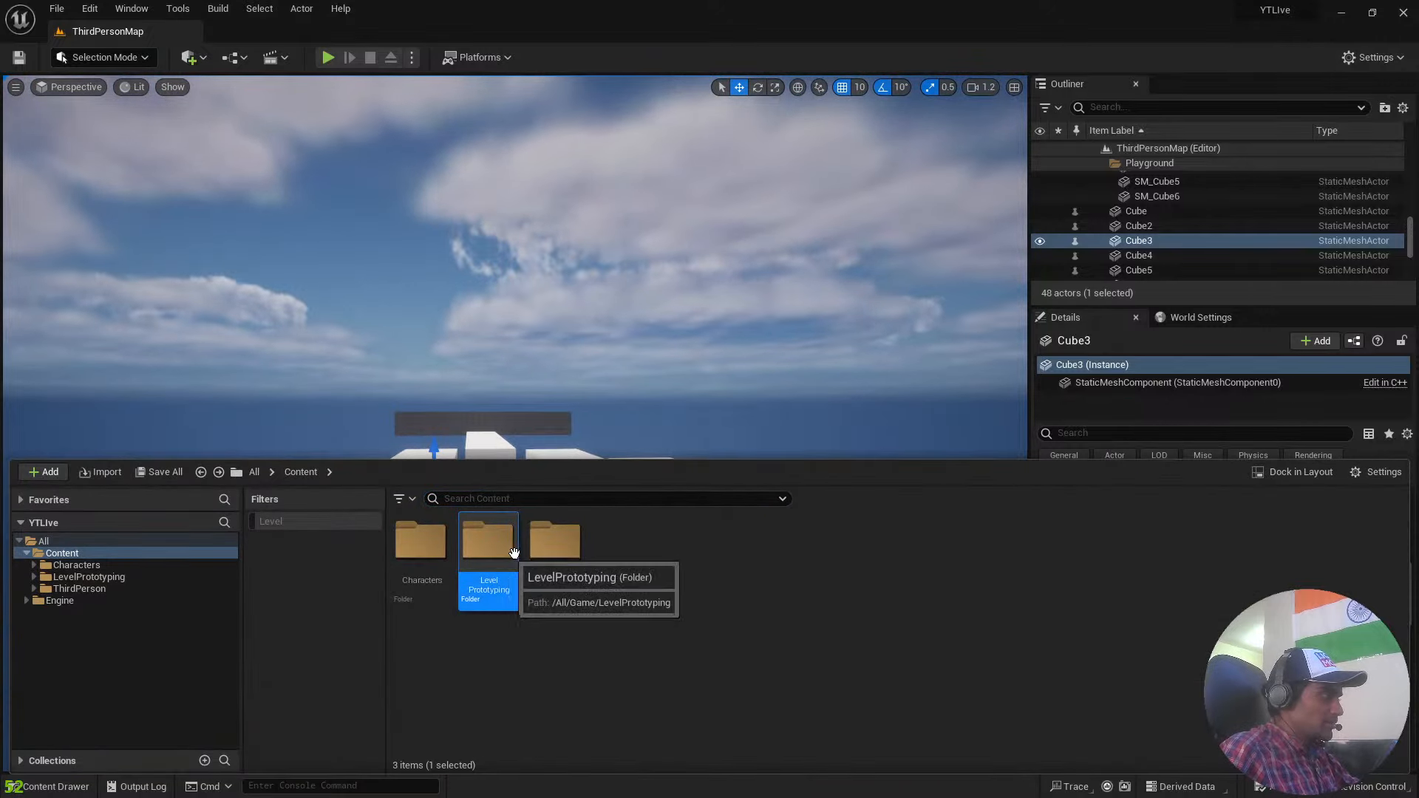
right_click_drag(773, 215, 769, 311)
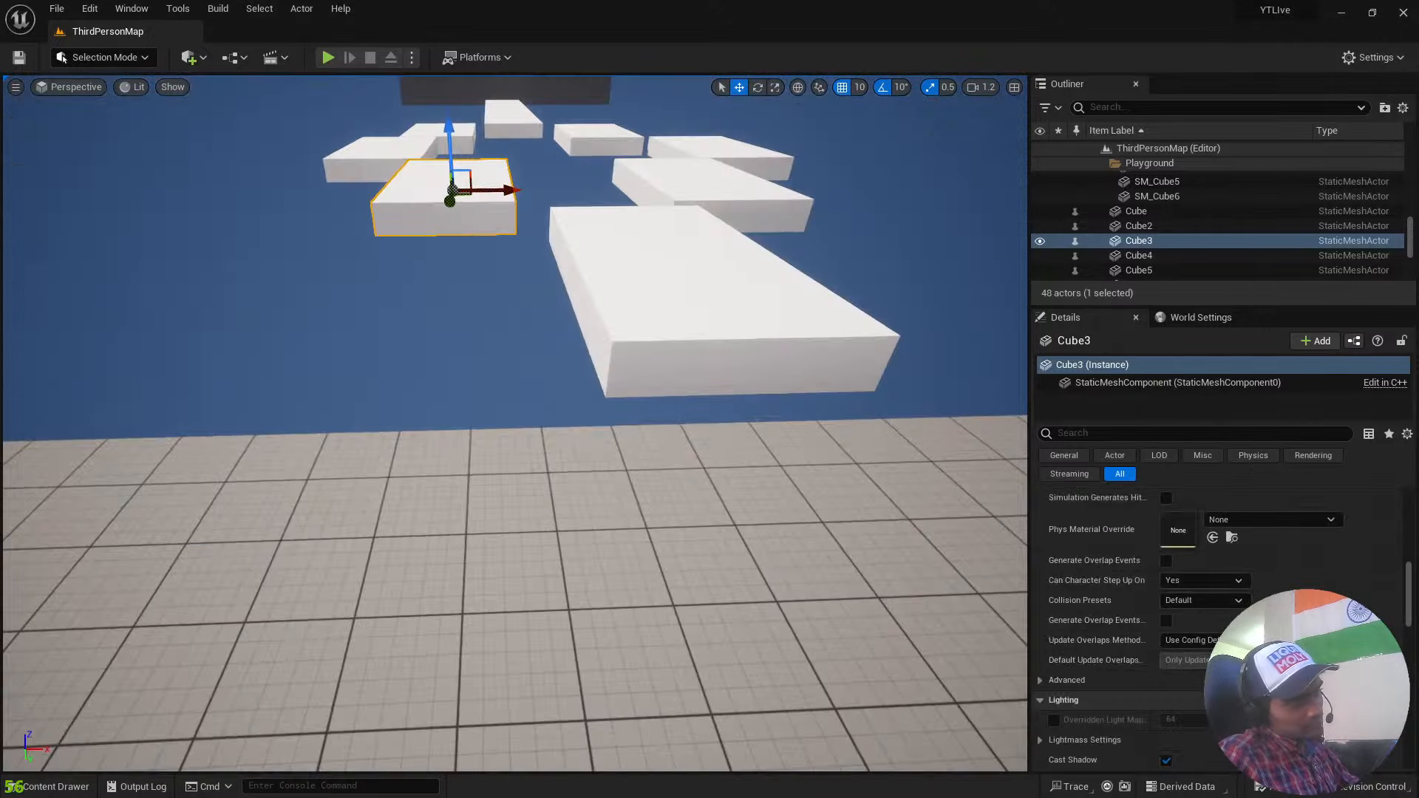
Look through the editor's tool commands and the World Settings, and return to Cube3's details.
right_click_drag(712, 362, 961, 381)
key("s")
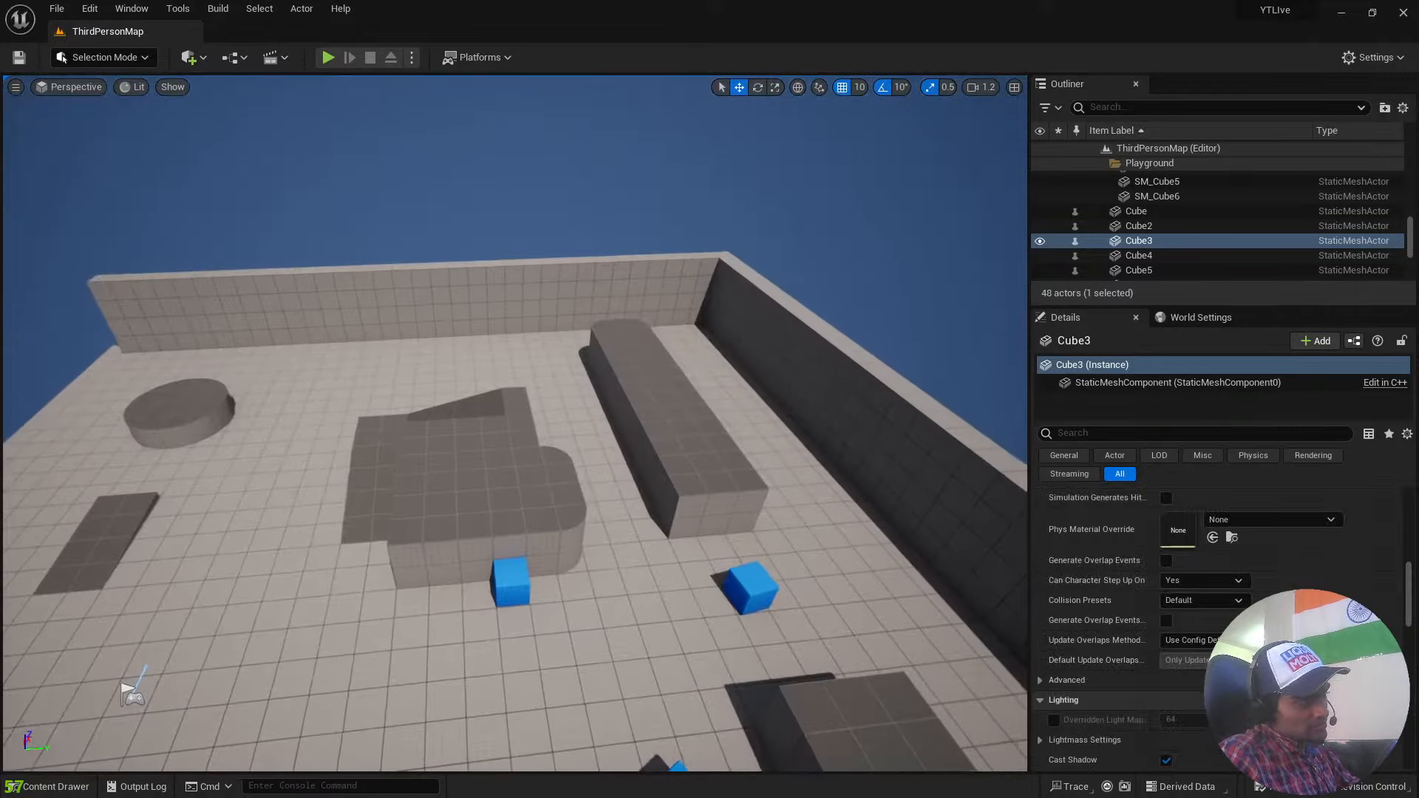
left_click(140, 10)
left_click(177, 9)
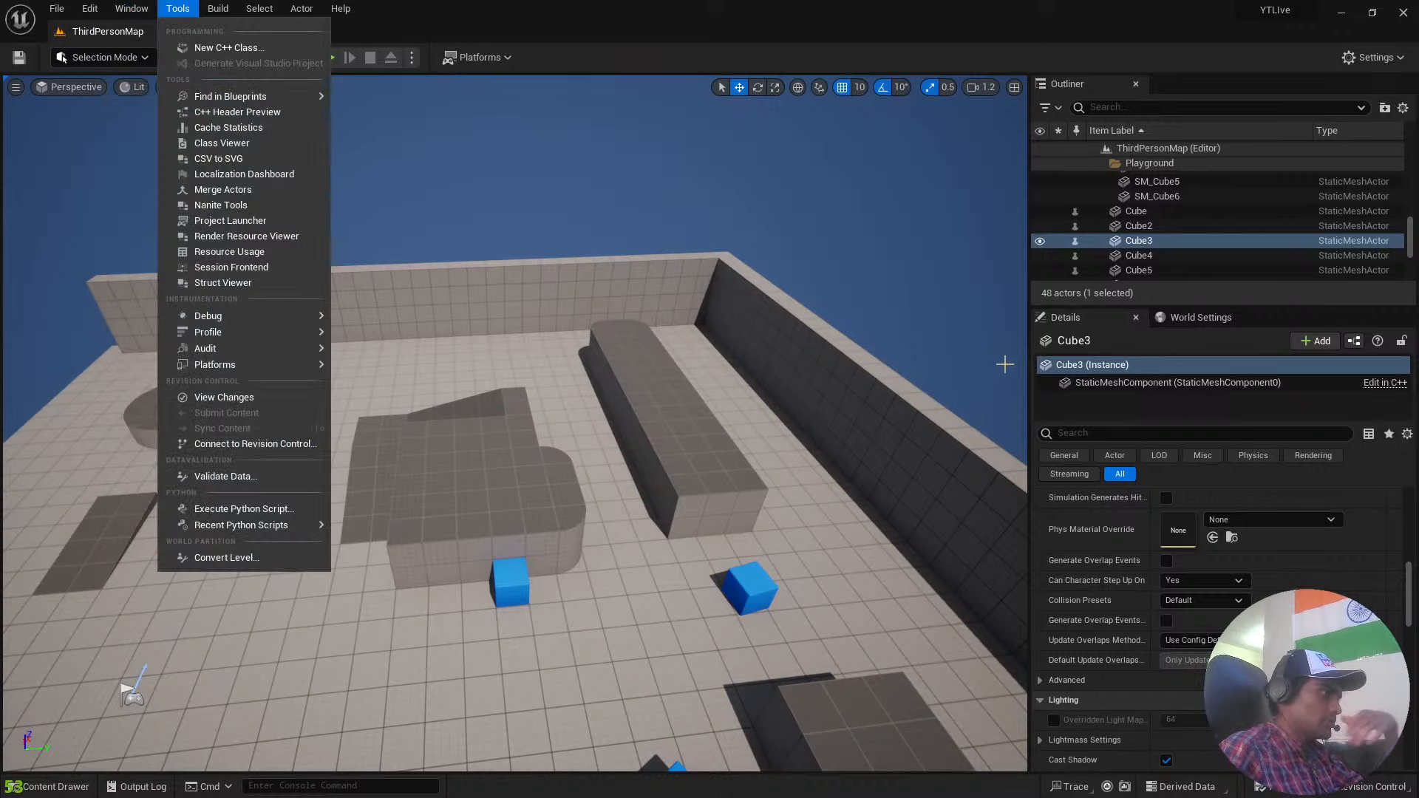
left_click(1209, 317)
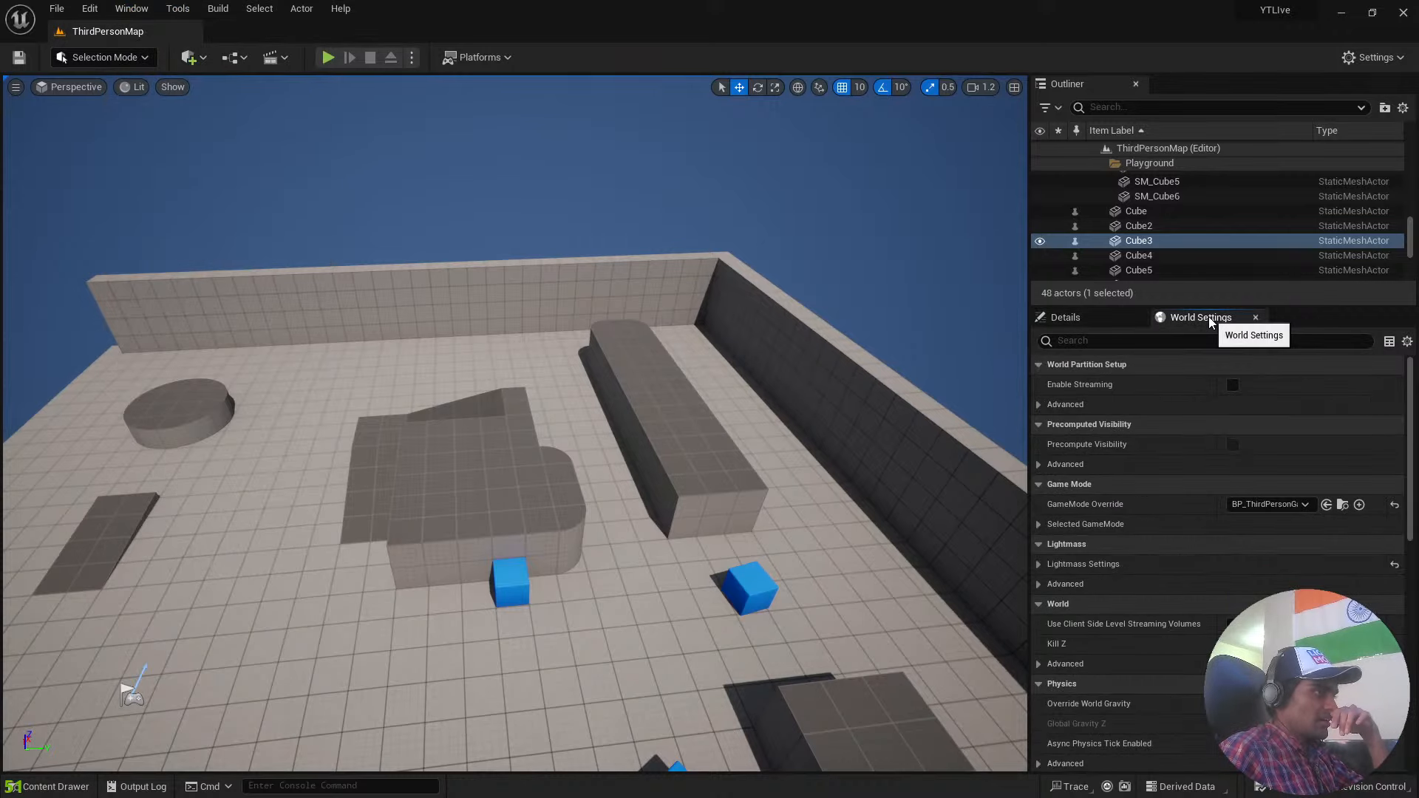
left_click(1098, 318)
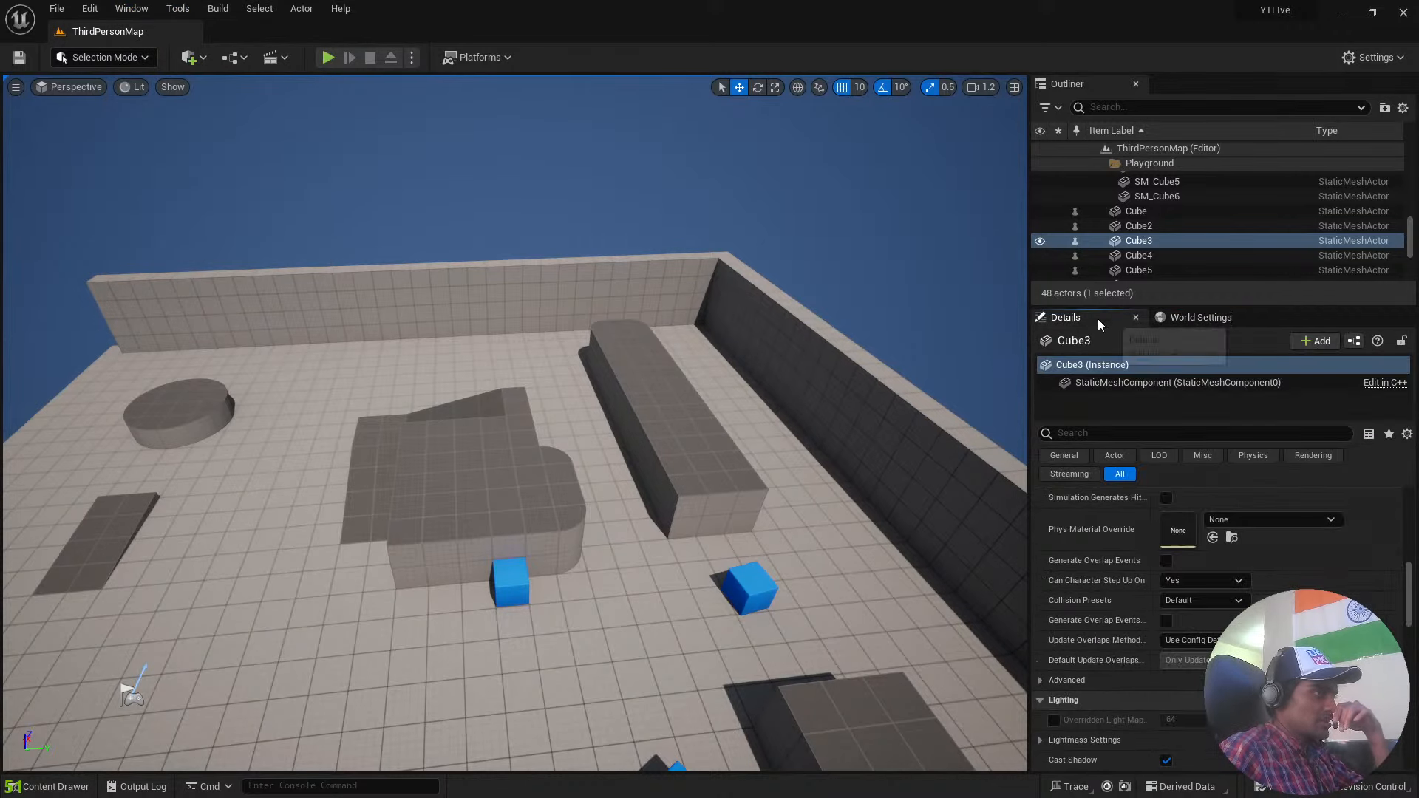
Close the Details panel and restore it as Details 1.
left_click(1136, 319)
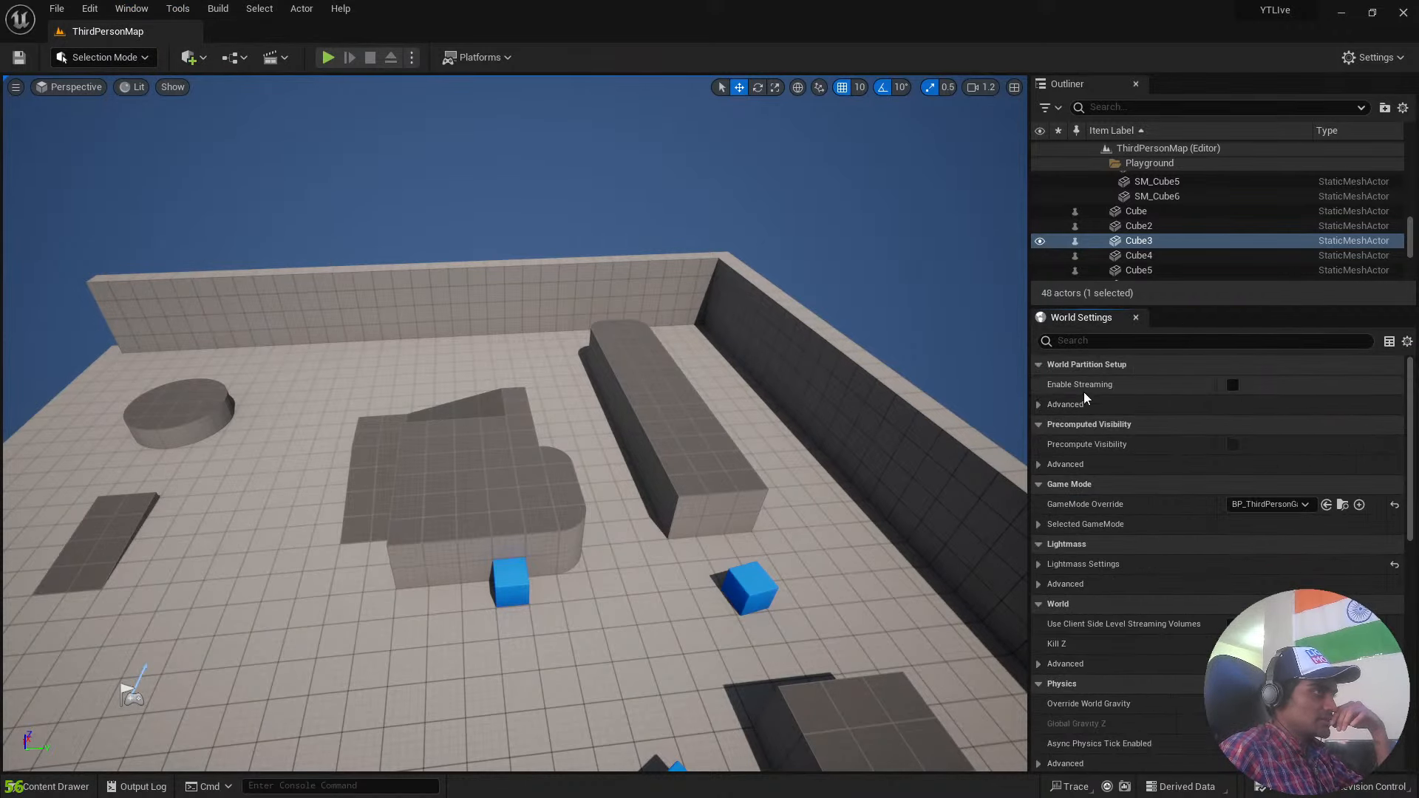
left_click(132, 9)
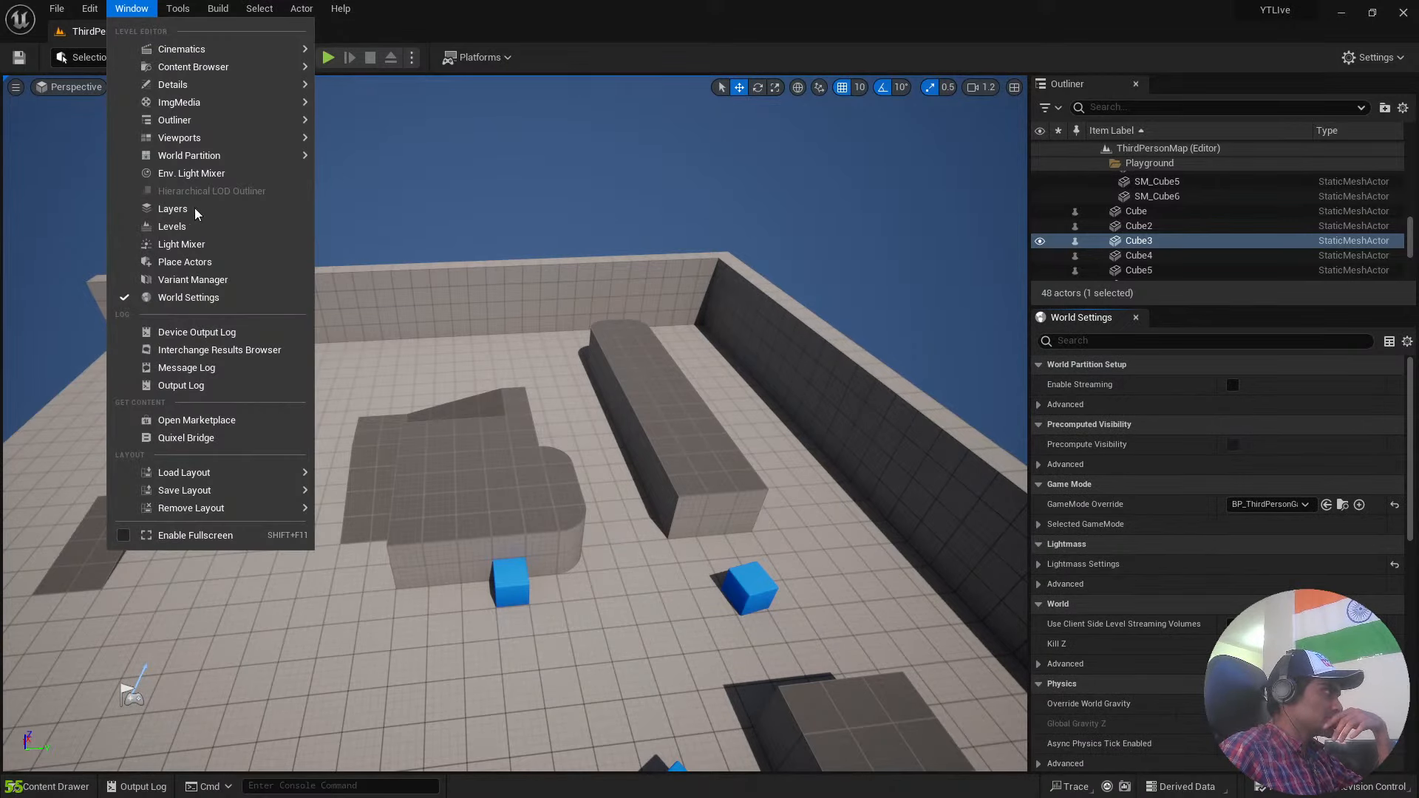
mouse_move(264, 88)
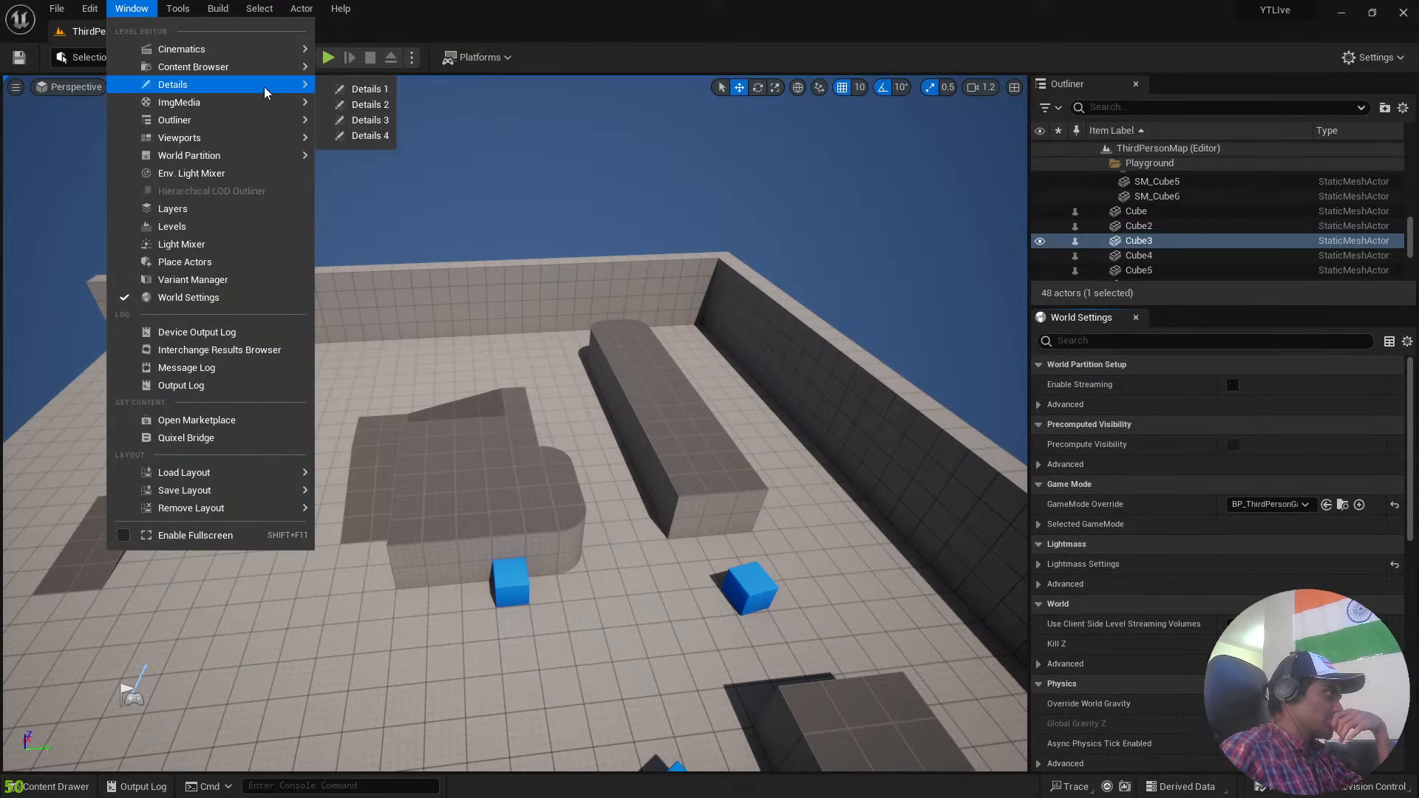
left_click(358, 88)
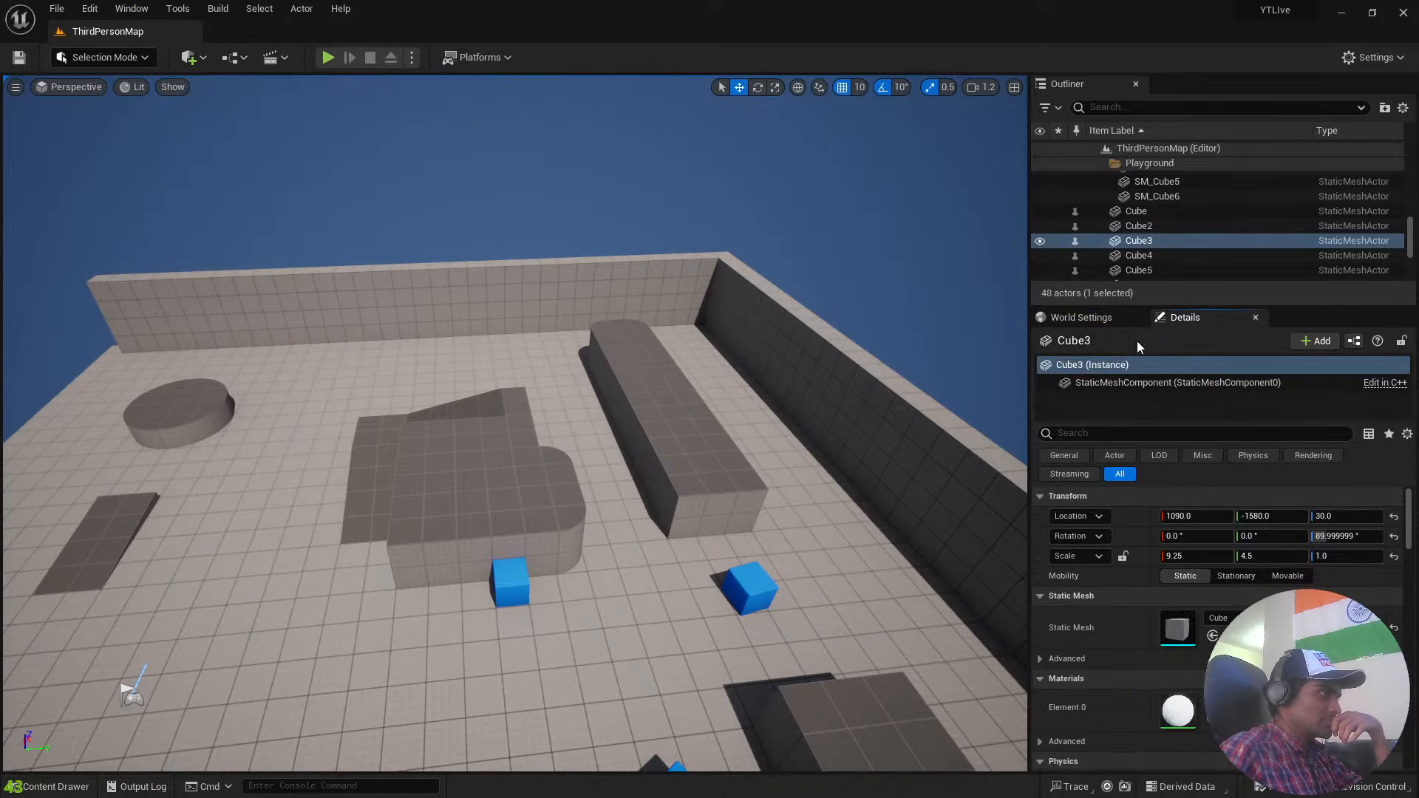
Dock the Details panel above the viewport, and move it back beside World Settings.
left_click_drag(1191, 319, 480, 133)
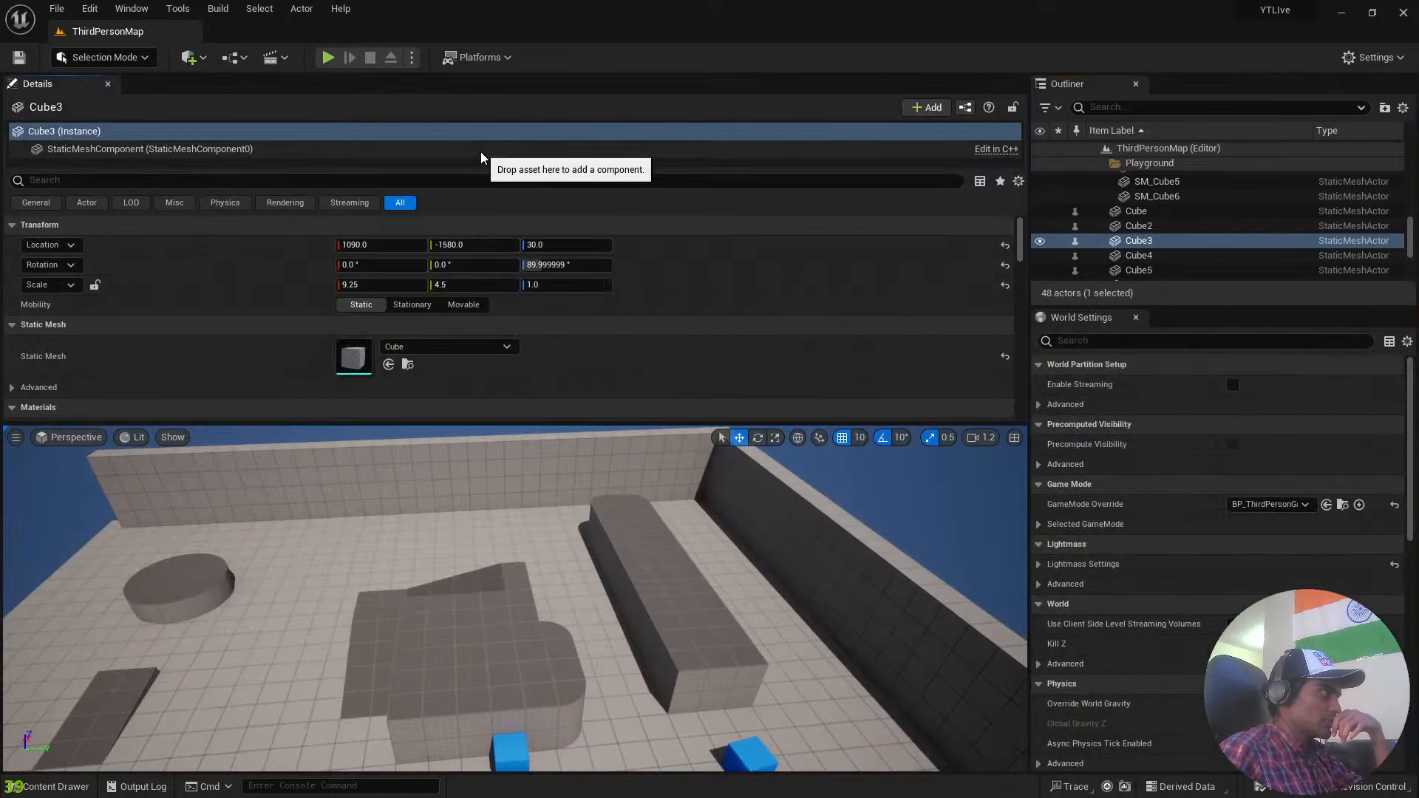
left_click_drag(53, 89, 1183, 318)
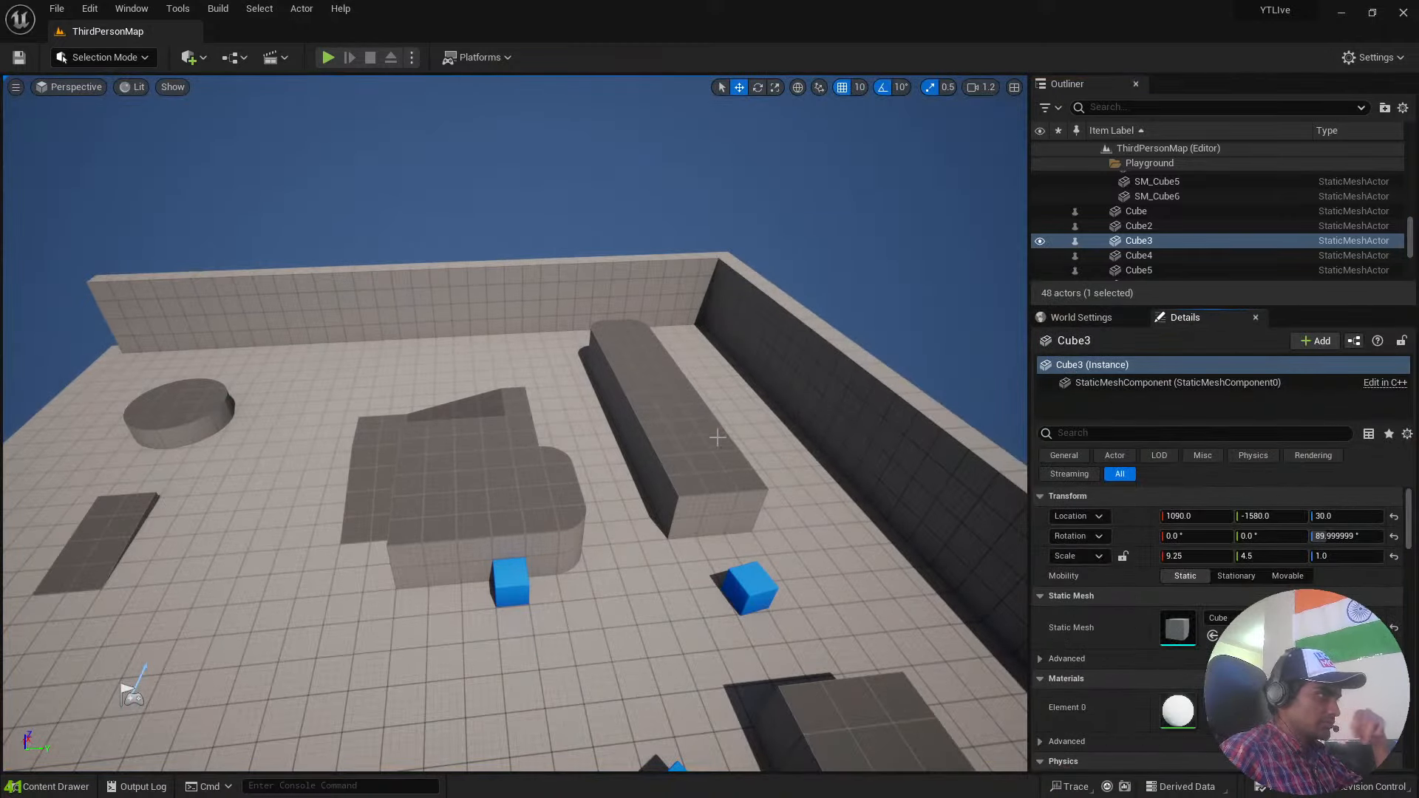
Examine the whole level from outside the playground and the platform course from the playground floor.
mouse_move(734, 405)
right_mouse_down()
mouse_move(518, 406)
mouse_move(710, 311)
mouse_move(665, 310)
mouse_move(666, 355)
mouse_move(710, 381)
mouse_move(784, 388)
mouse_move(739, 394)
right_mouse_up()
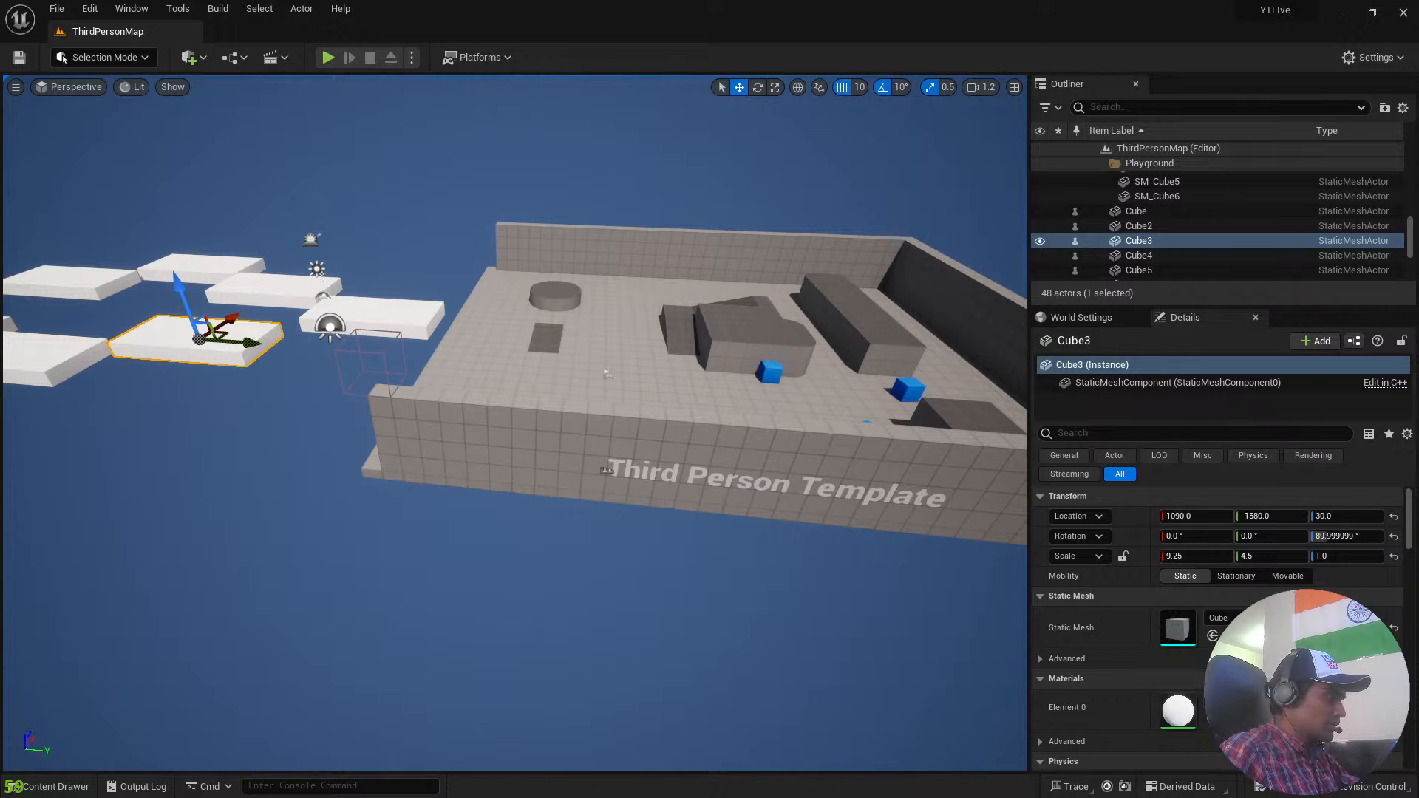
right_click_drag(739, 394, 483, 329)
key("w")
key("d")
key("a")
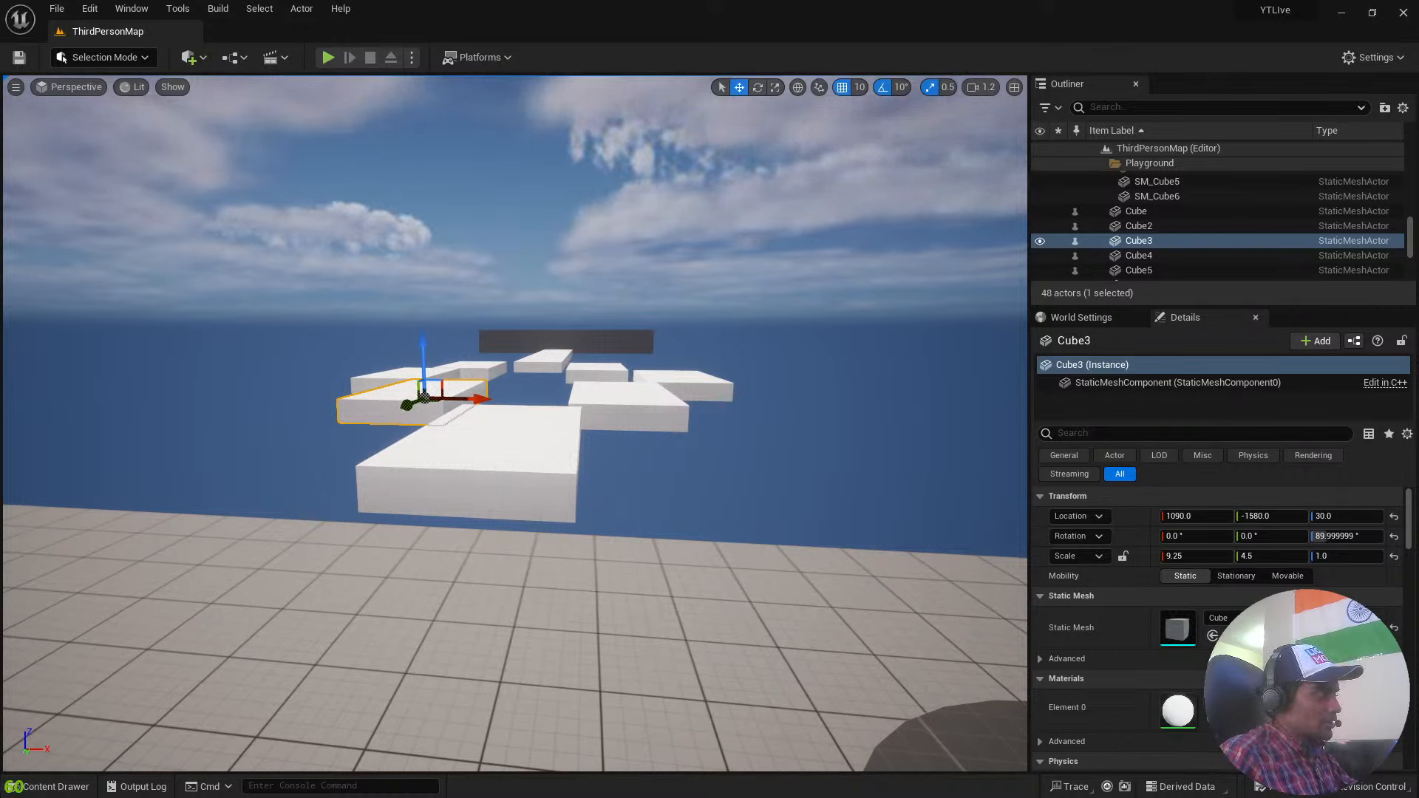
key("a")
right_click_drag(737, 182, 812, 171)
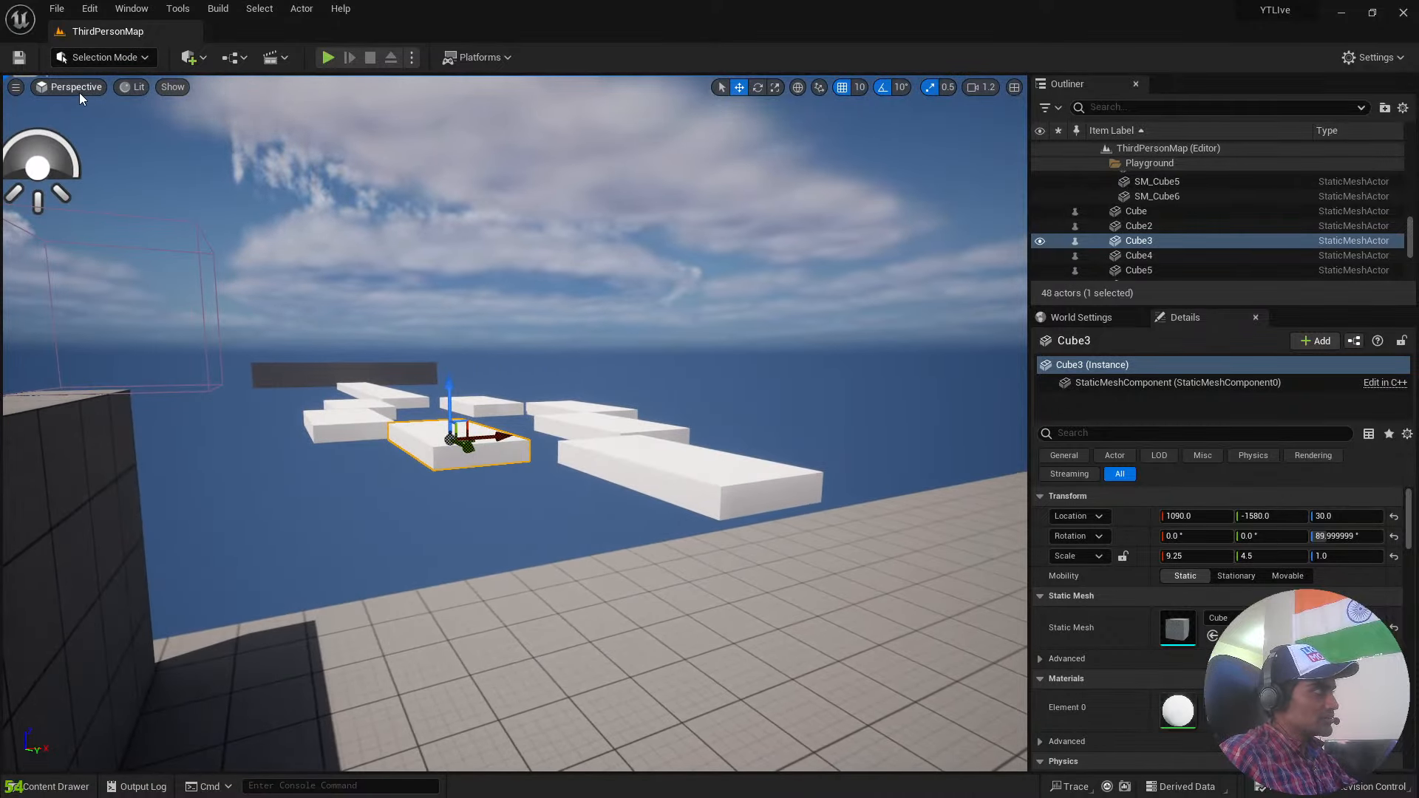
Switch the viewport from Perspective to the Top orthographic view and bring the playground and nearby platforms into view.
left_click(76, 87)
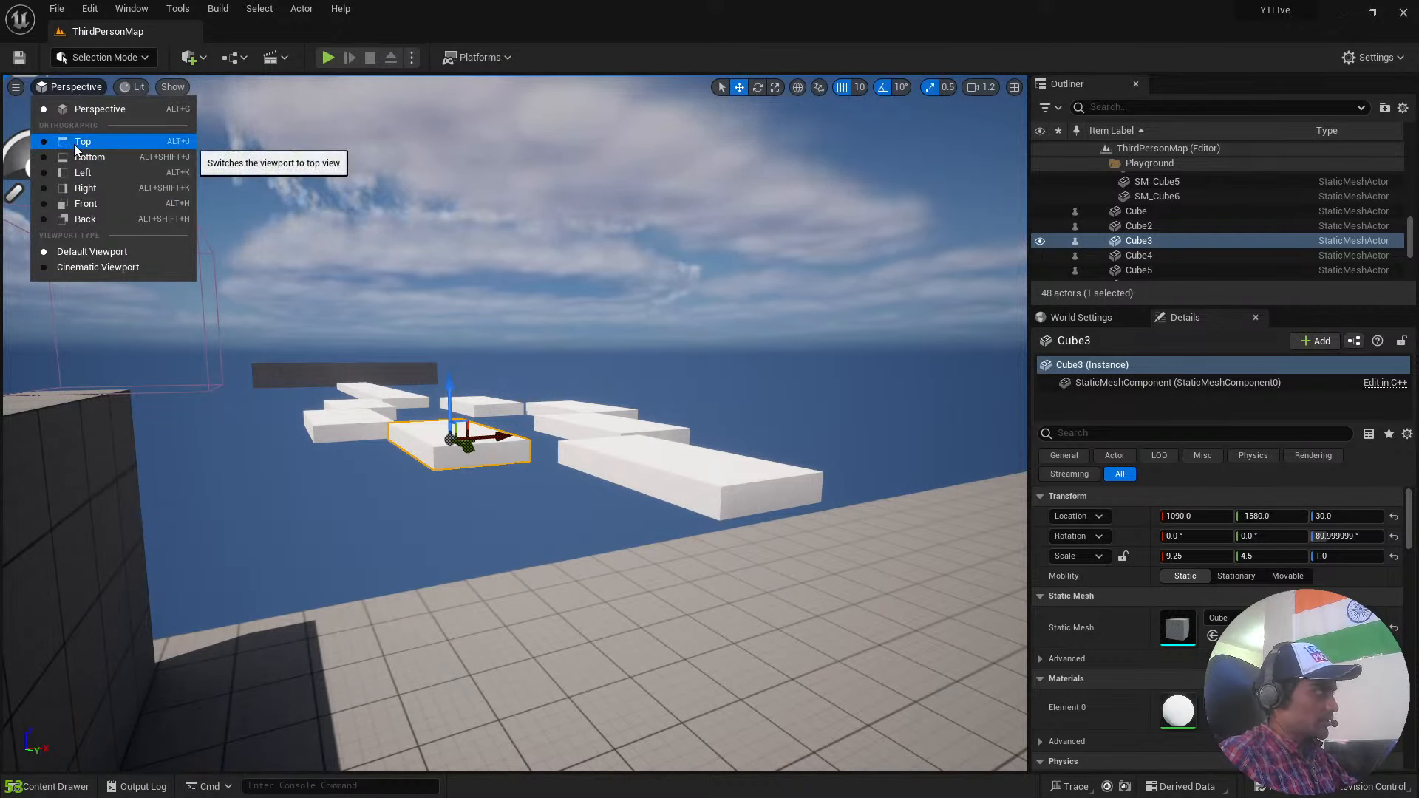
left_click(82, 87)
left_click(81, 88)
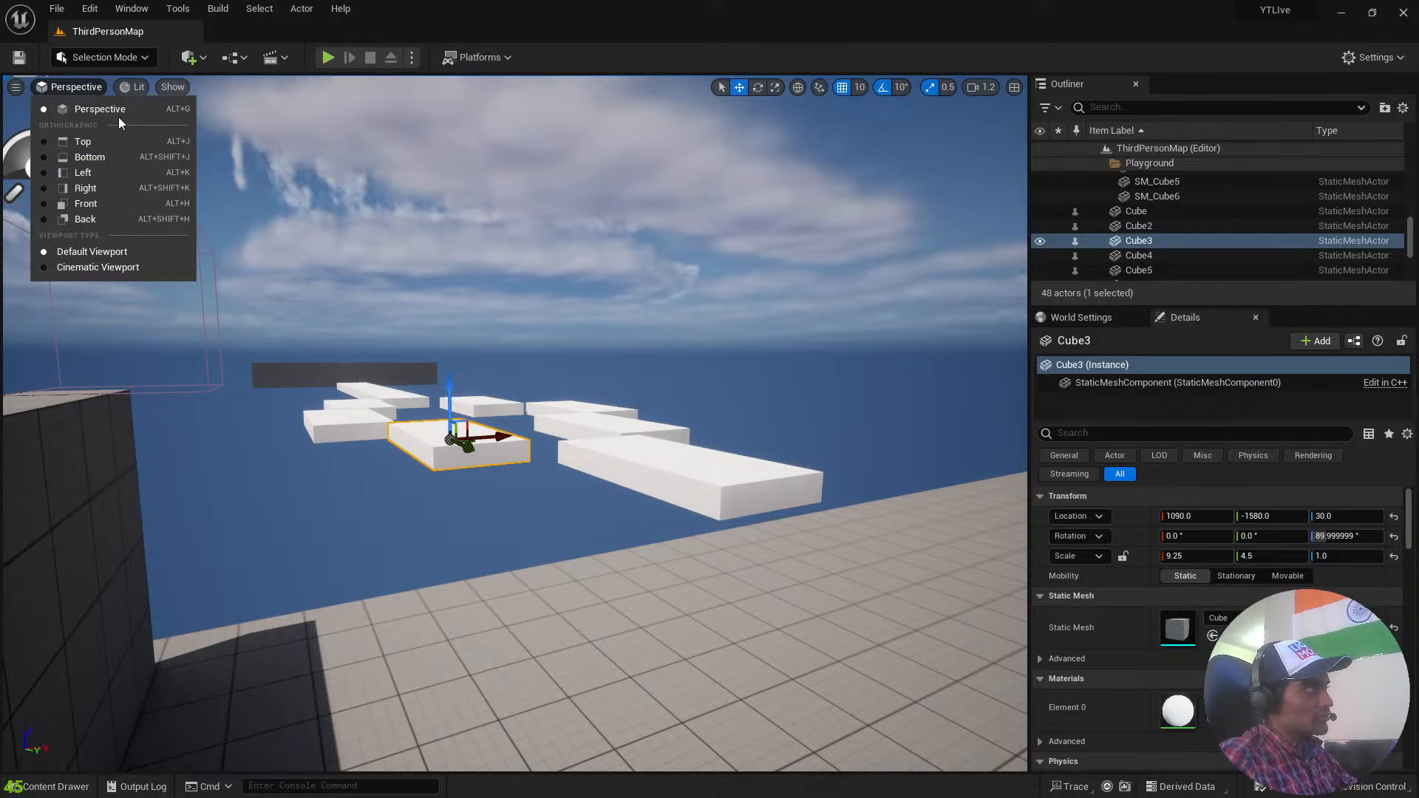
right_click_drag(414, 310, 351, 411)
key("s")
key("d")
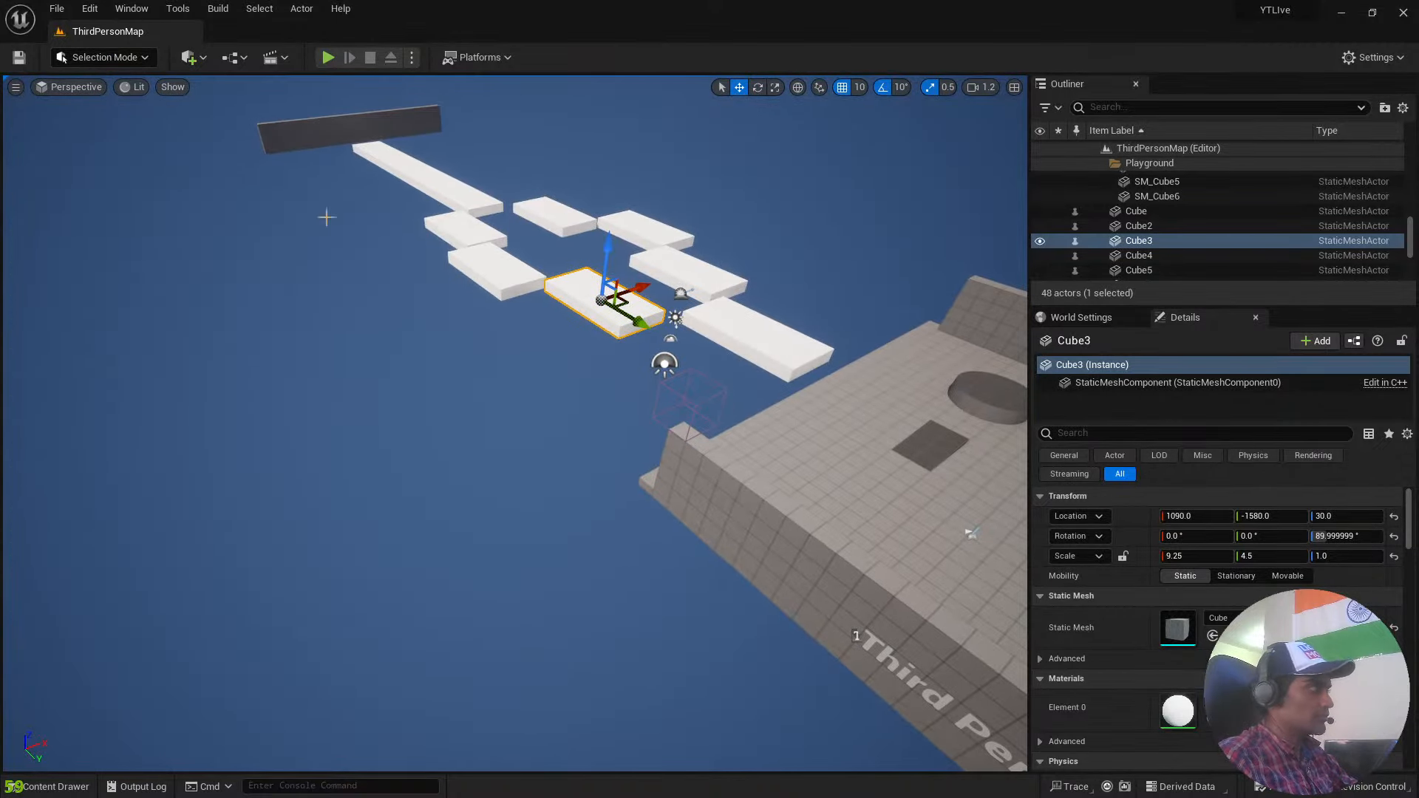
left_click(90, 95)
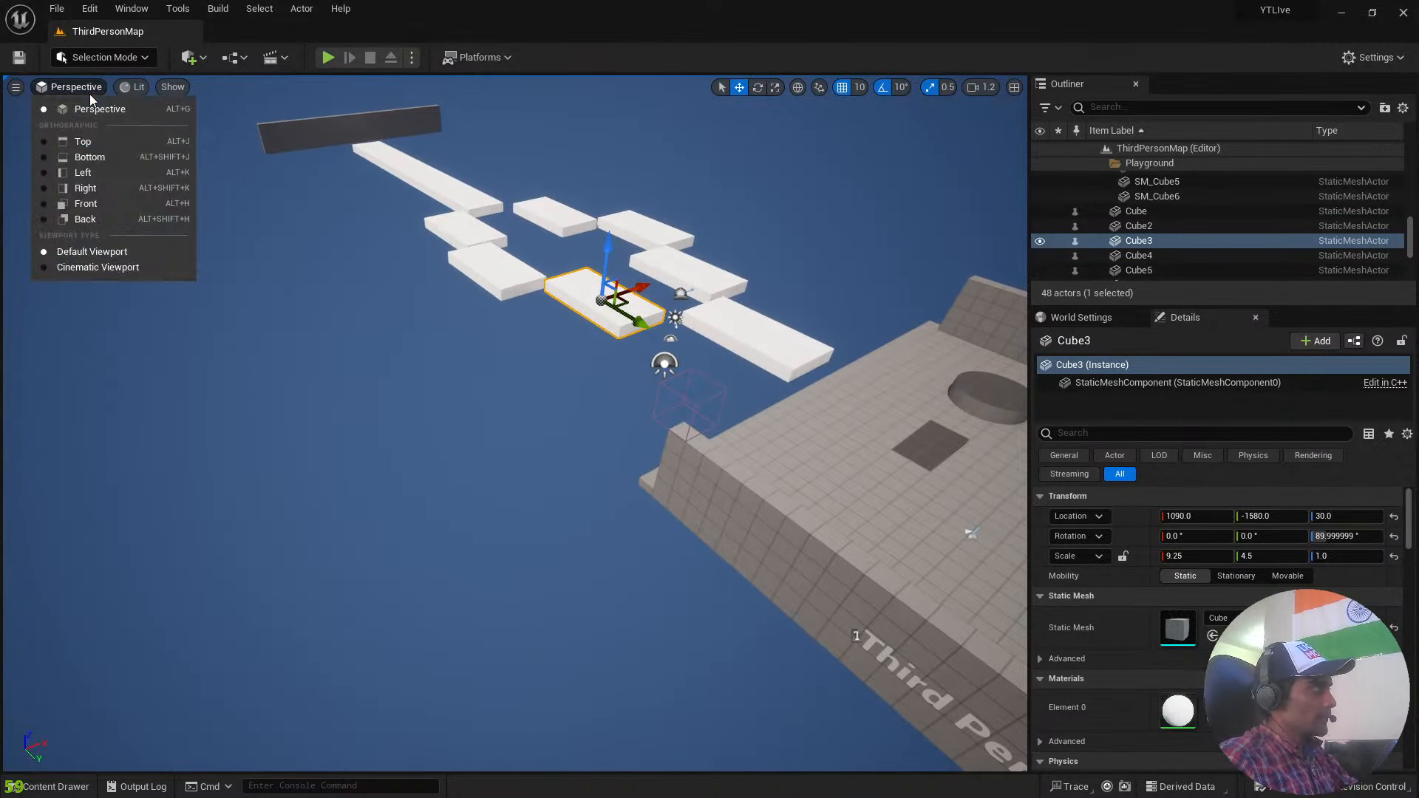
left_click(105, 139)
scroll(589, 421, "down", 10)
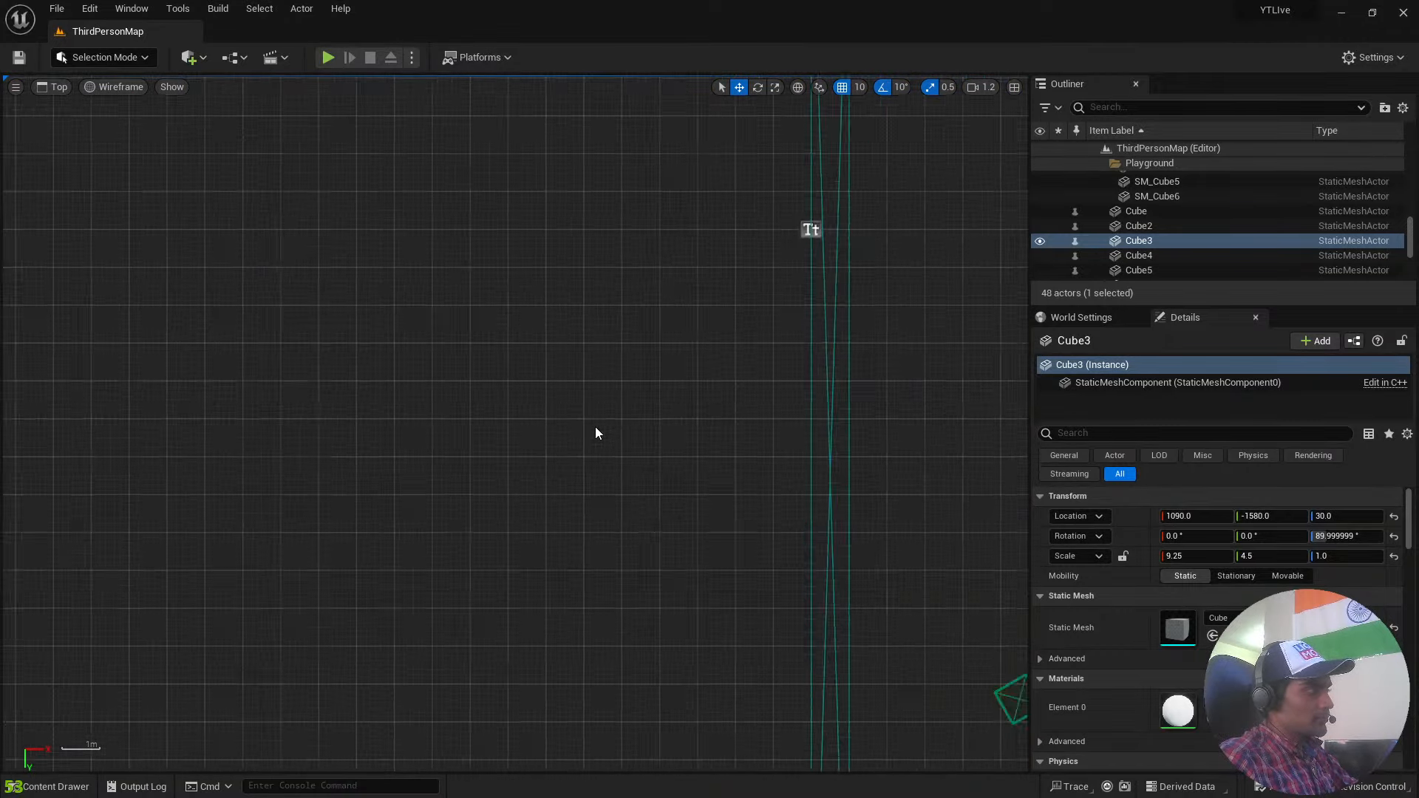
scroll(601, 426, "down", 2)
scroll(534, 300, "down", 5)
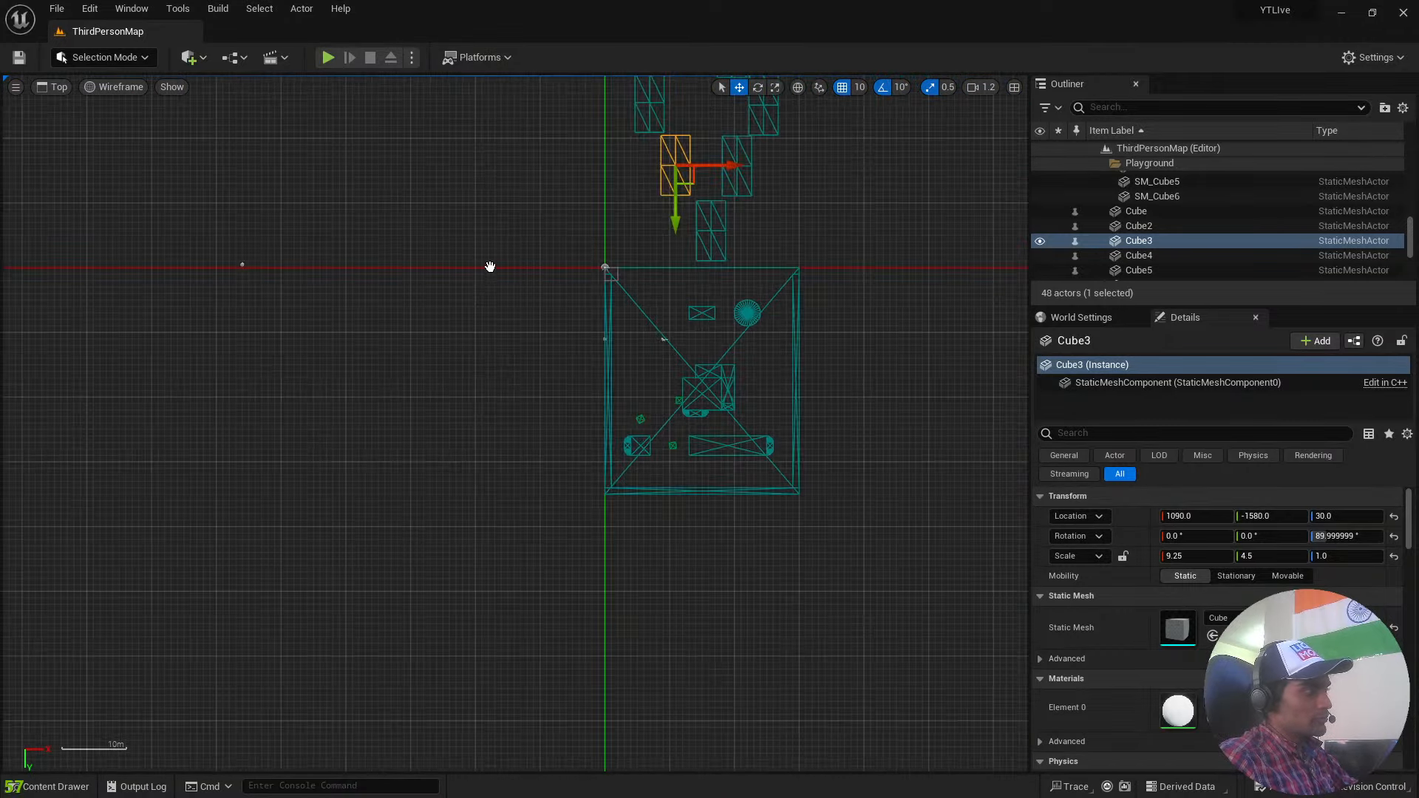
Examine the layout of the playground and the platform course in the top wireframe view.
right_click_drag(491, 266, 237, 583)
scroll(322, 567, "down", 4)
right_click_drag(512, 501, 593, 279)
scroll(776, 384, "up", 5)
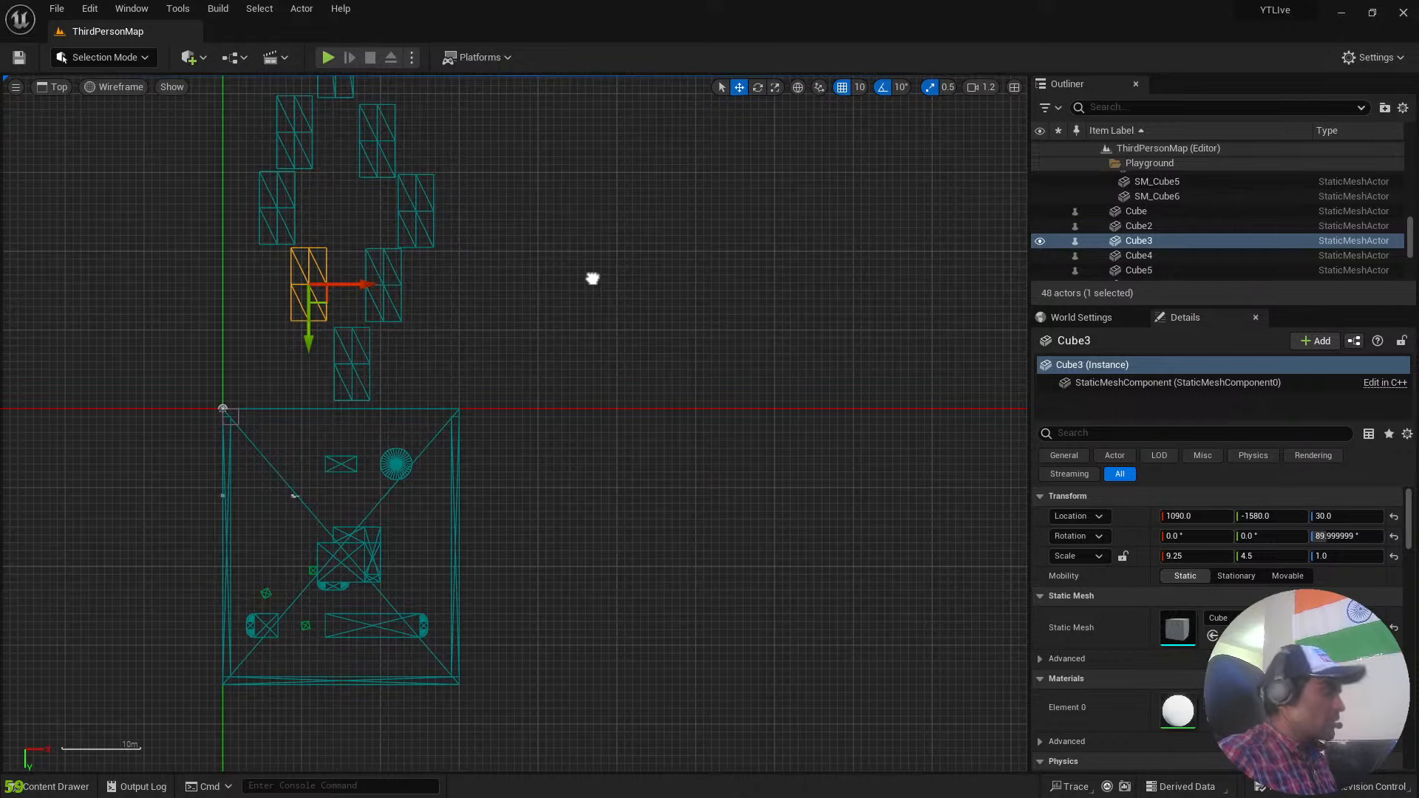
right_click_drag(593, 279, 892, 478)
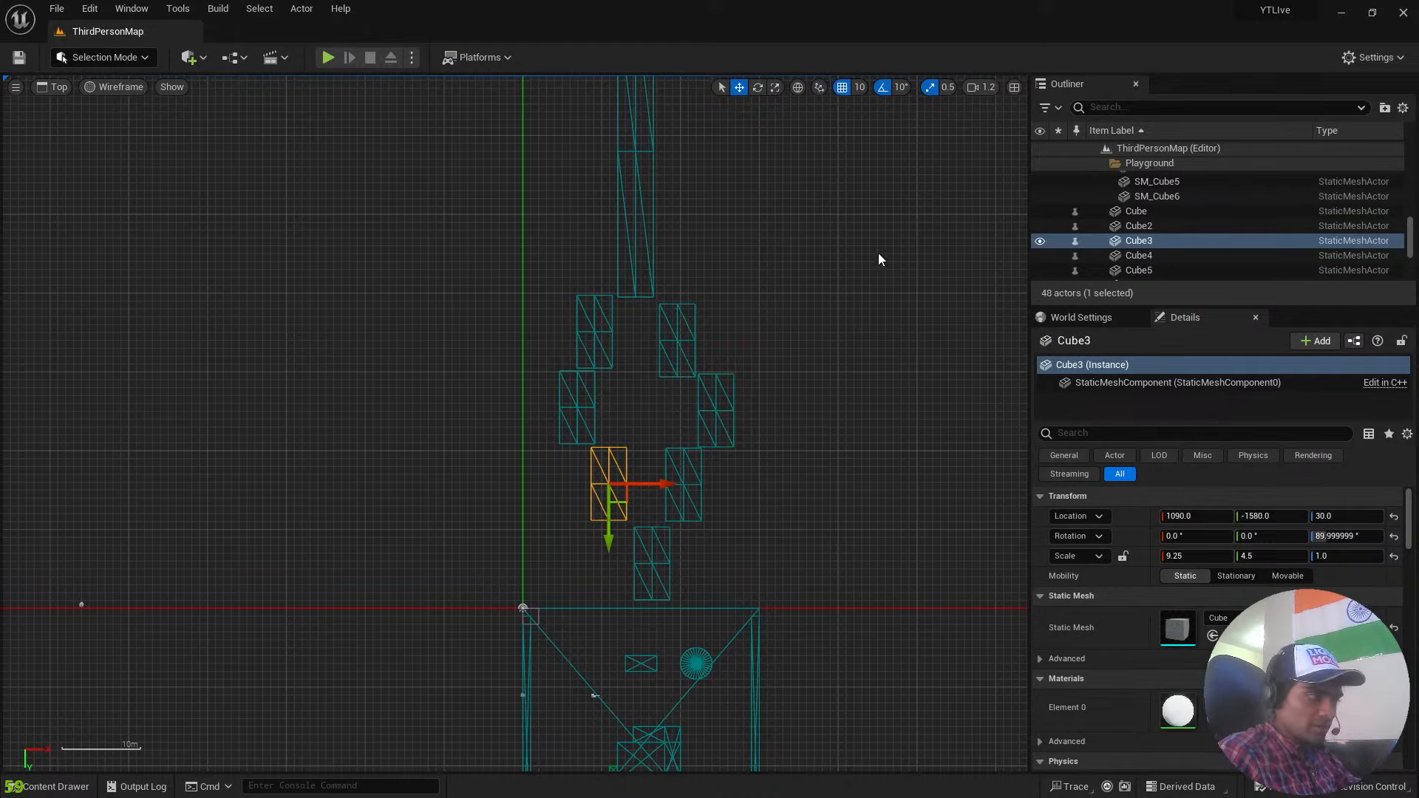
right_click_drag(881, 260, 766, 266)
scroll(766, 267, "down", 3)
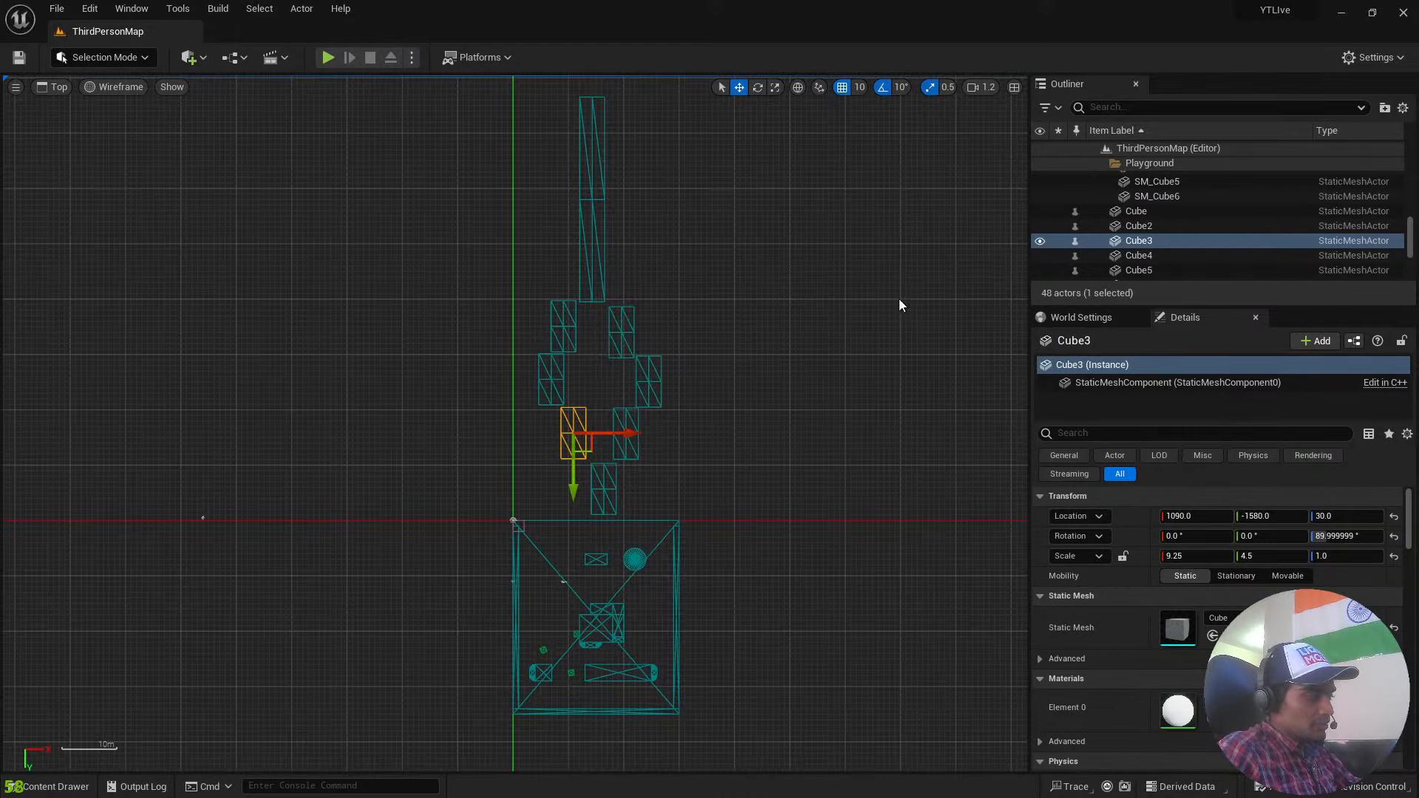
right_click_drag(900, 300, 800, 381)
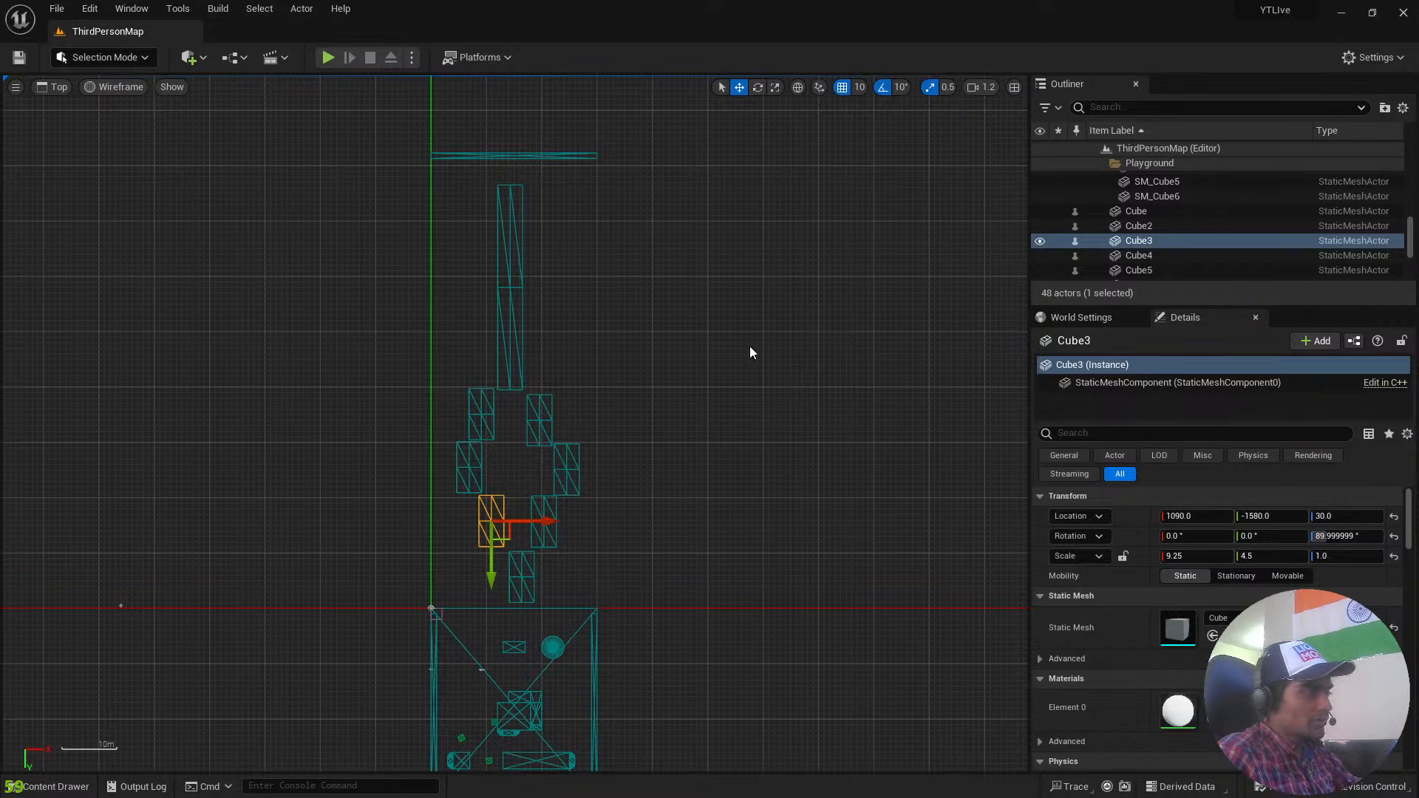
right_click_drag(751, 351, 712, 393)
scroll(712, 393, "down", 5)
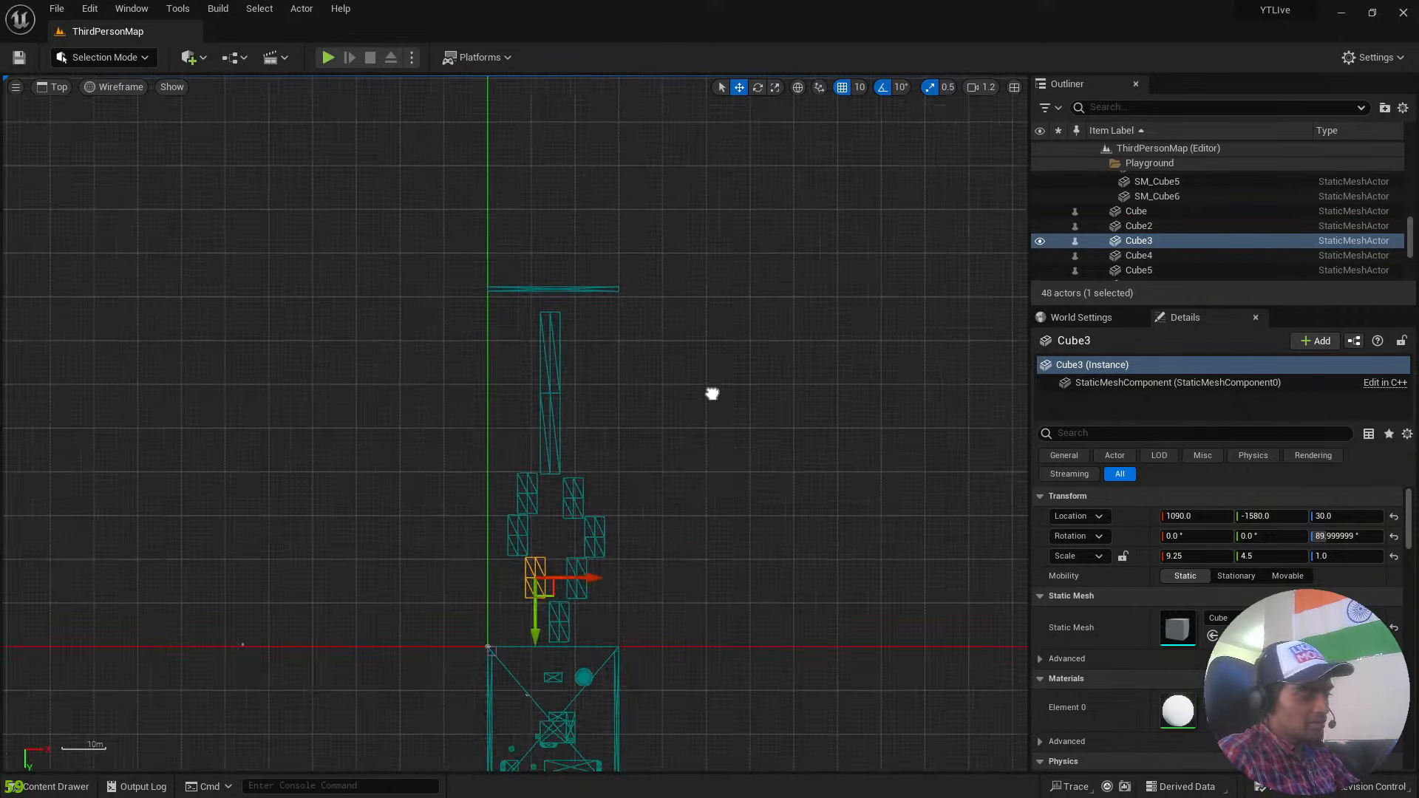
scroll(712, 393, "up", 2)
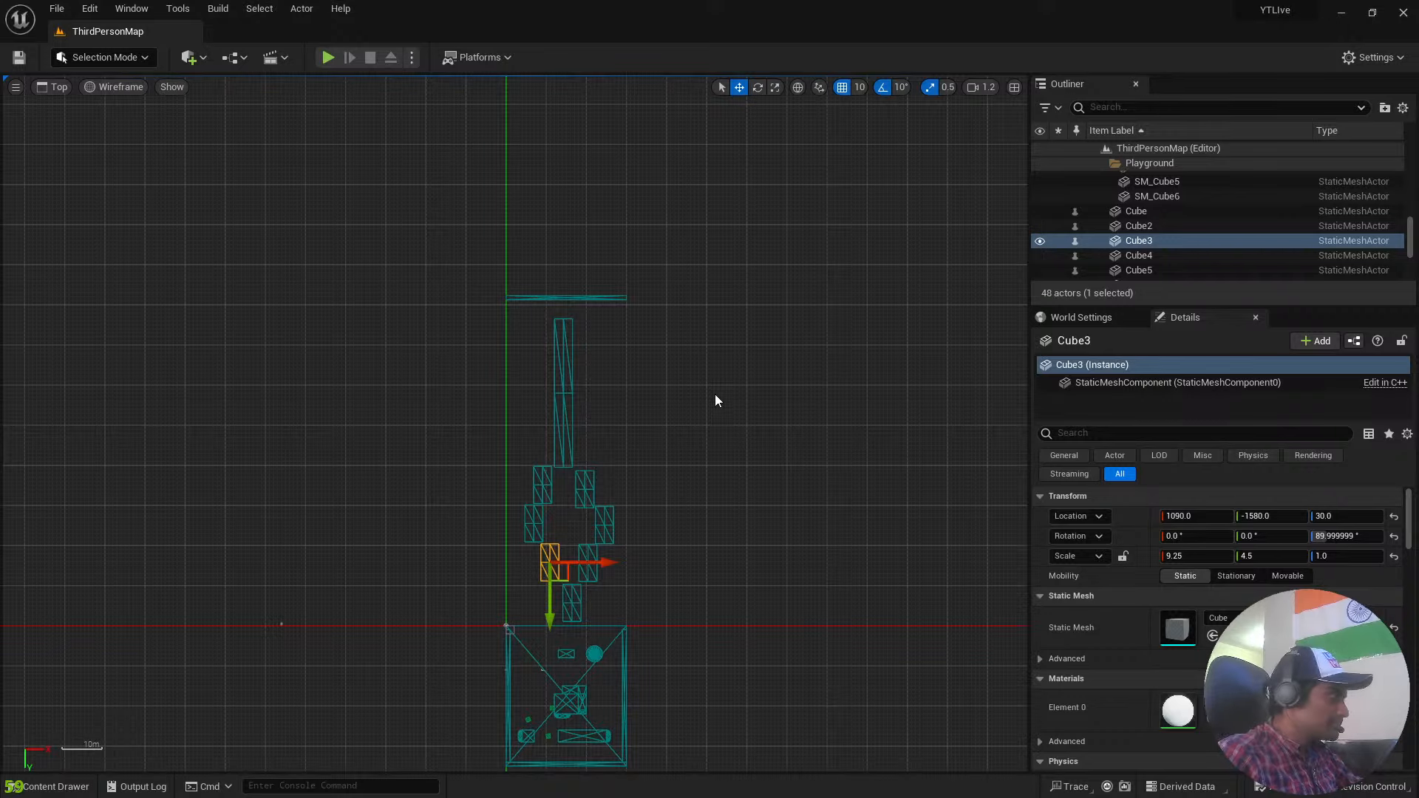
scroll(754, 367, "up", 4)
right_click_drag(769, 355, 925, 98)
right_click_drag(891, 344, 830, 305)
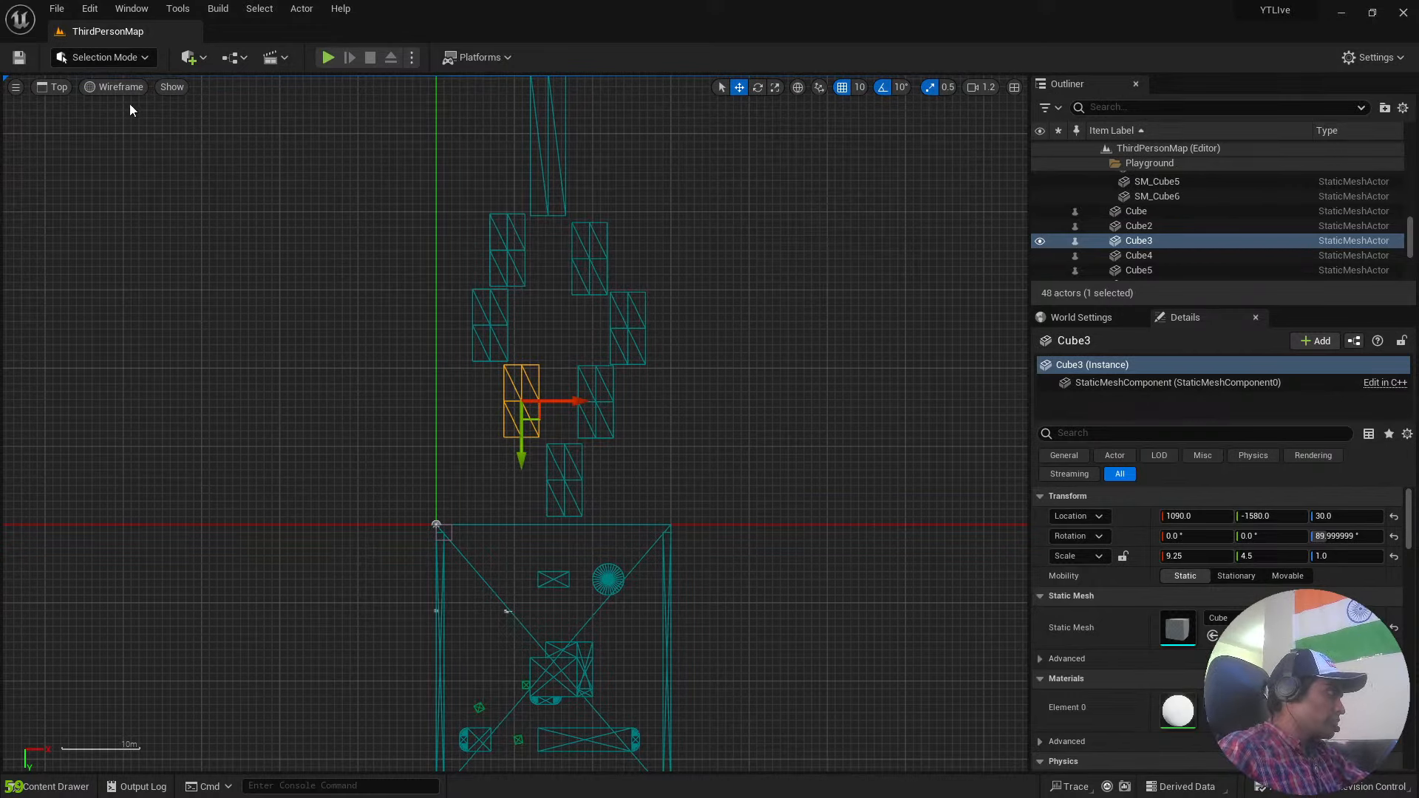
Set the top view's shading to Lit and inspect the platform course and the playground.
left_click(122, 87)
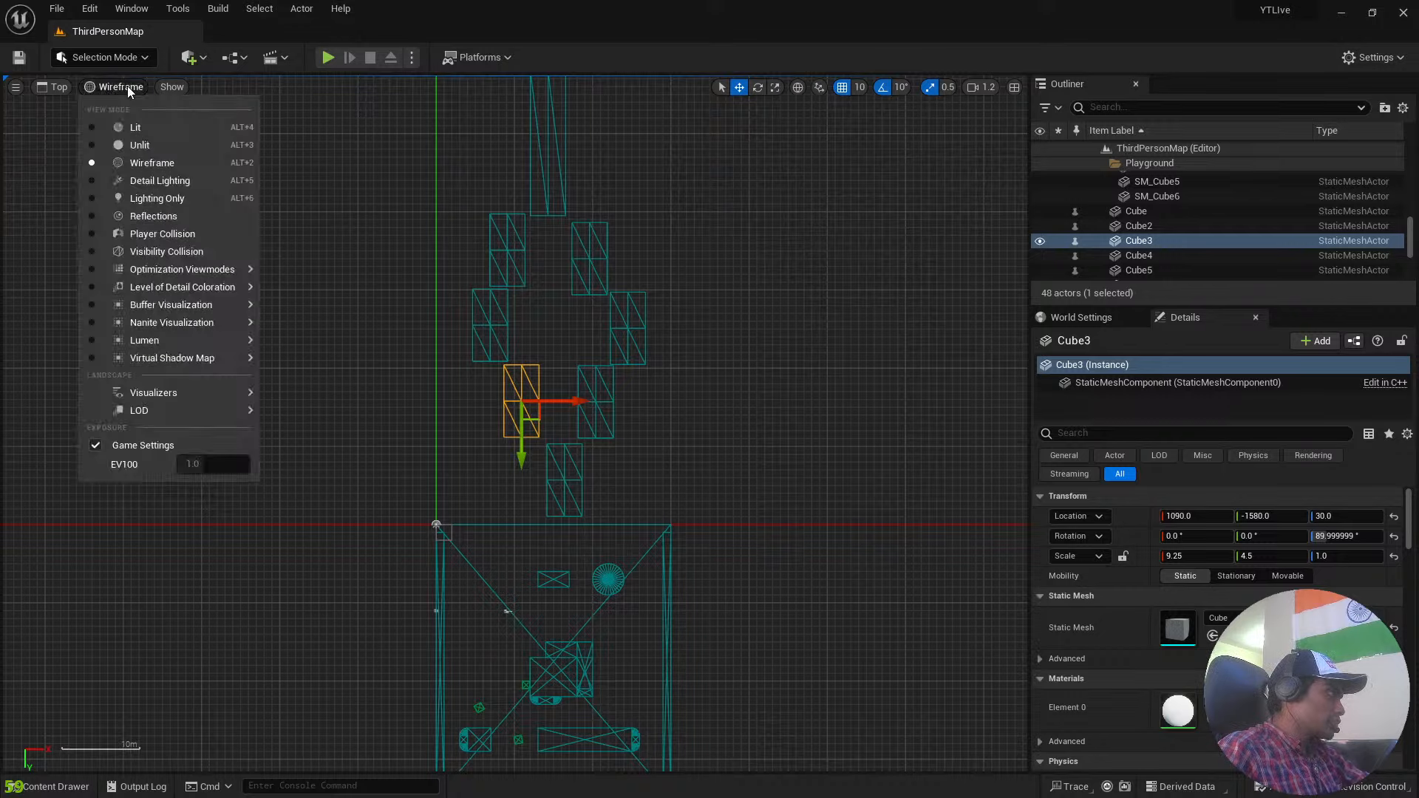
left_click(148, 131)
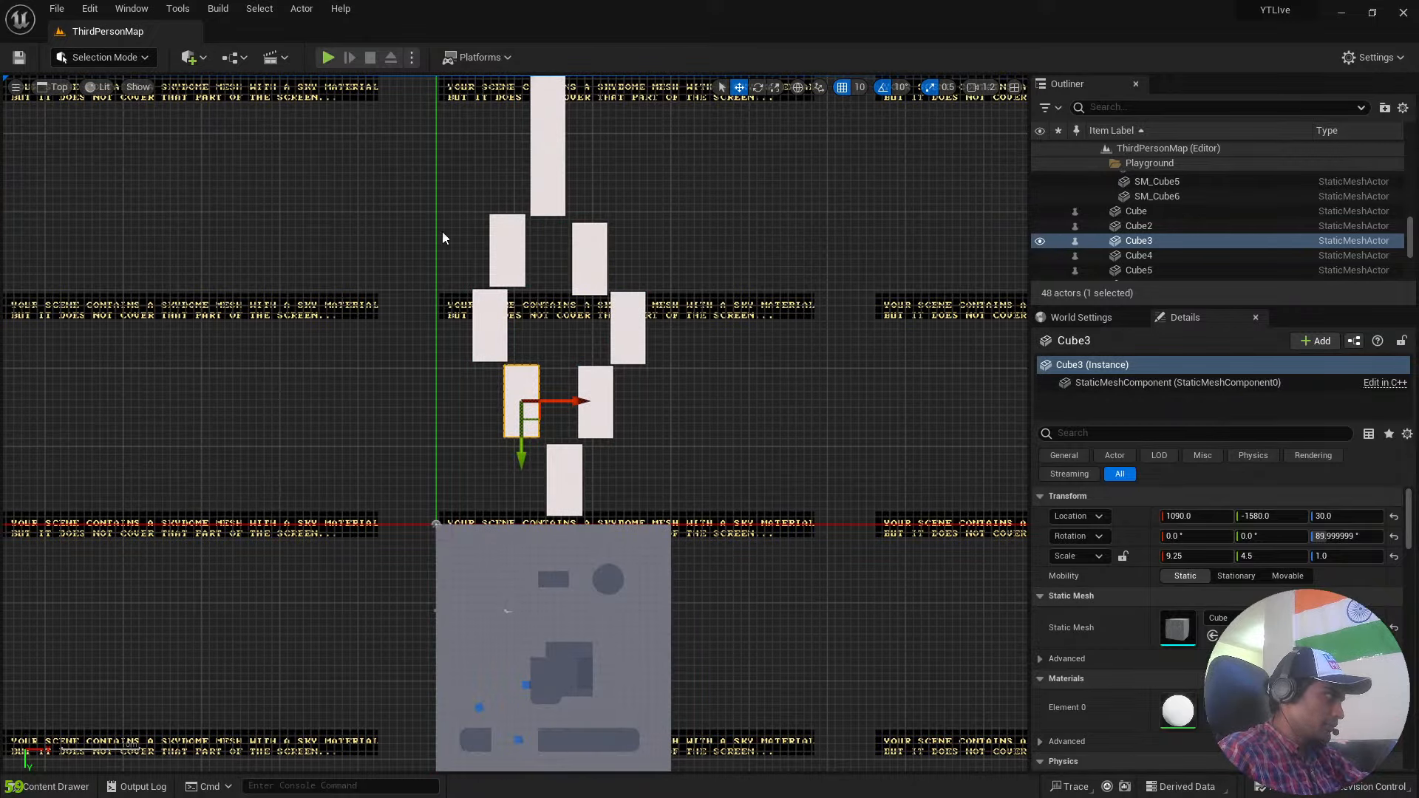
scroll(762, 348, "down", 5)
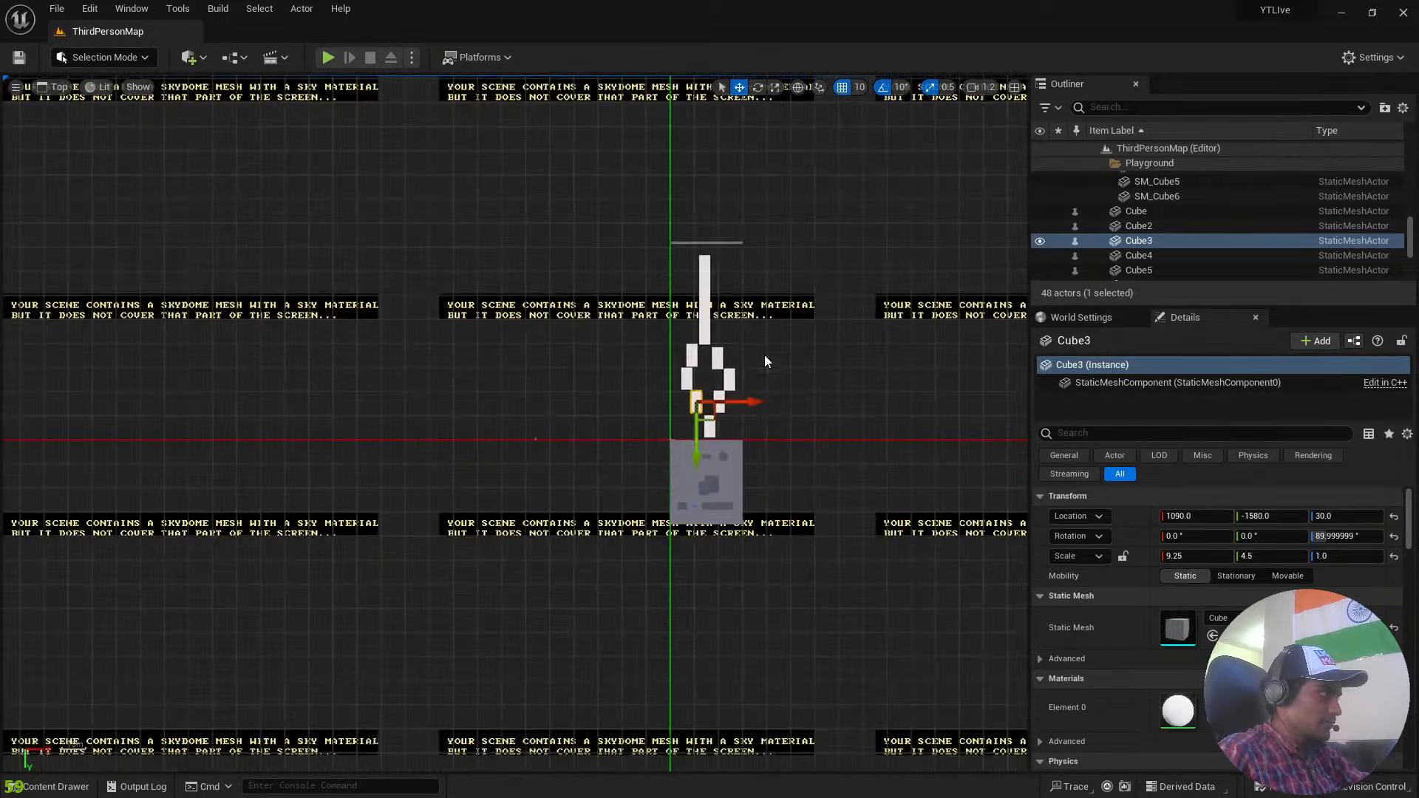
right_click_drag(765, 355, 819, 340)
scroll(668, 460, "up", 4)
scroll(672, 466, "up", 3)
scroll(791, 392, "up", 3)
right_click_drag(768, 429, 851, 189)
scroll(740, 343, "up", 4)
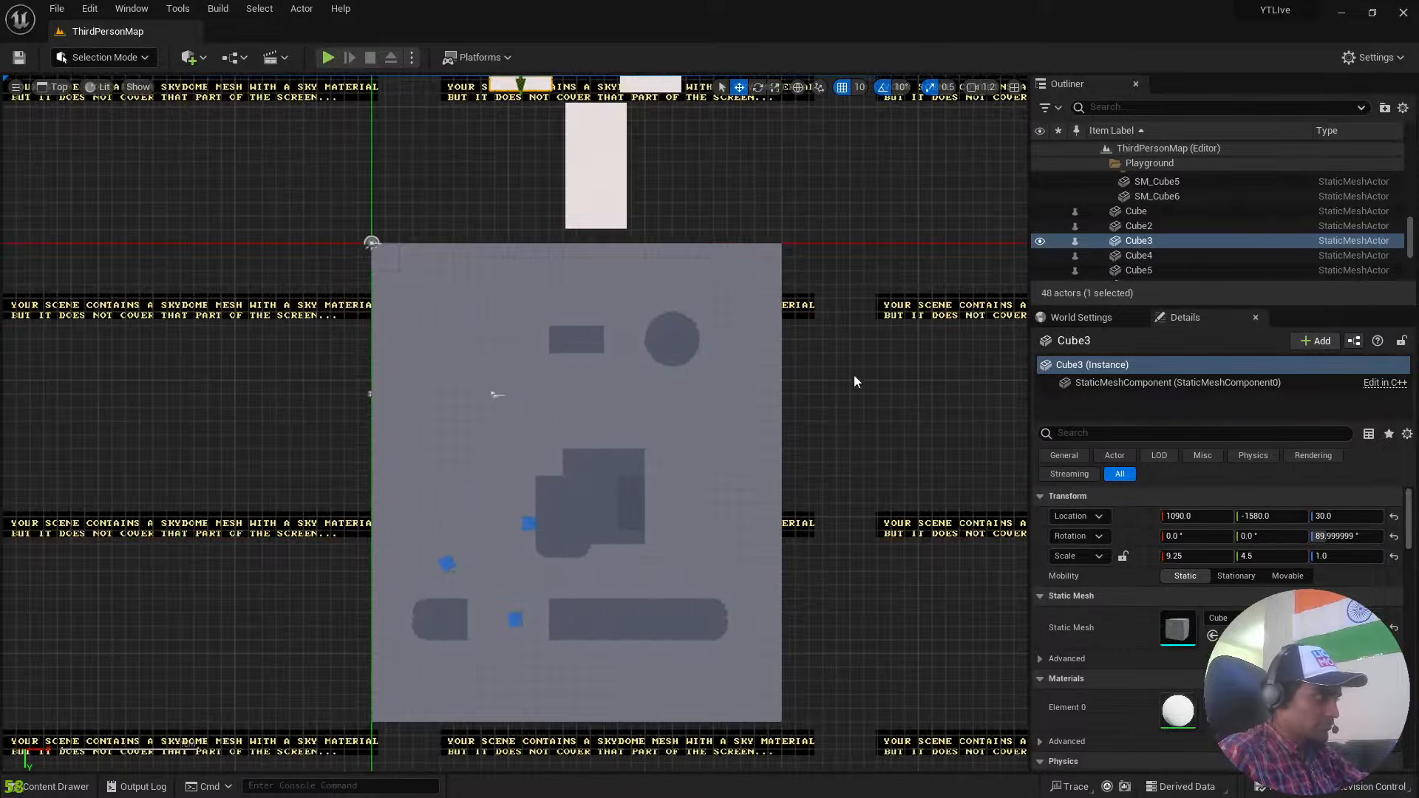
Select SM_Ramp2 and then the playground floor SM_Cube in the lit top view, and look over the platform course.
right_click_drag(854, 381, 436, 244)
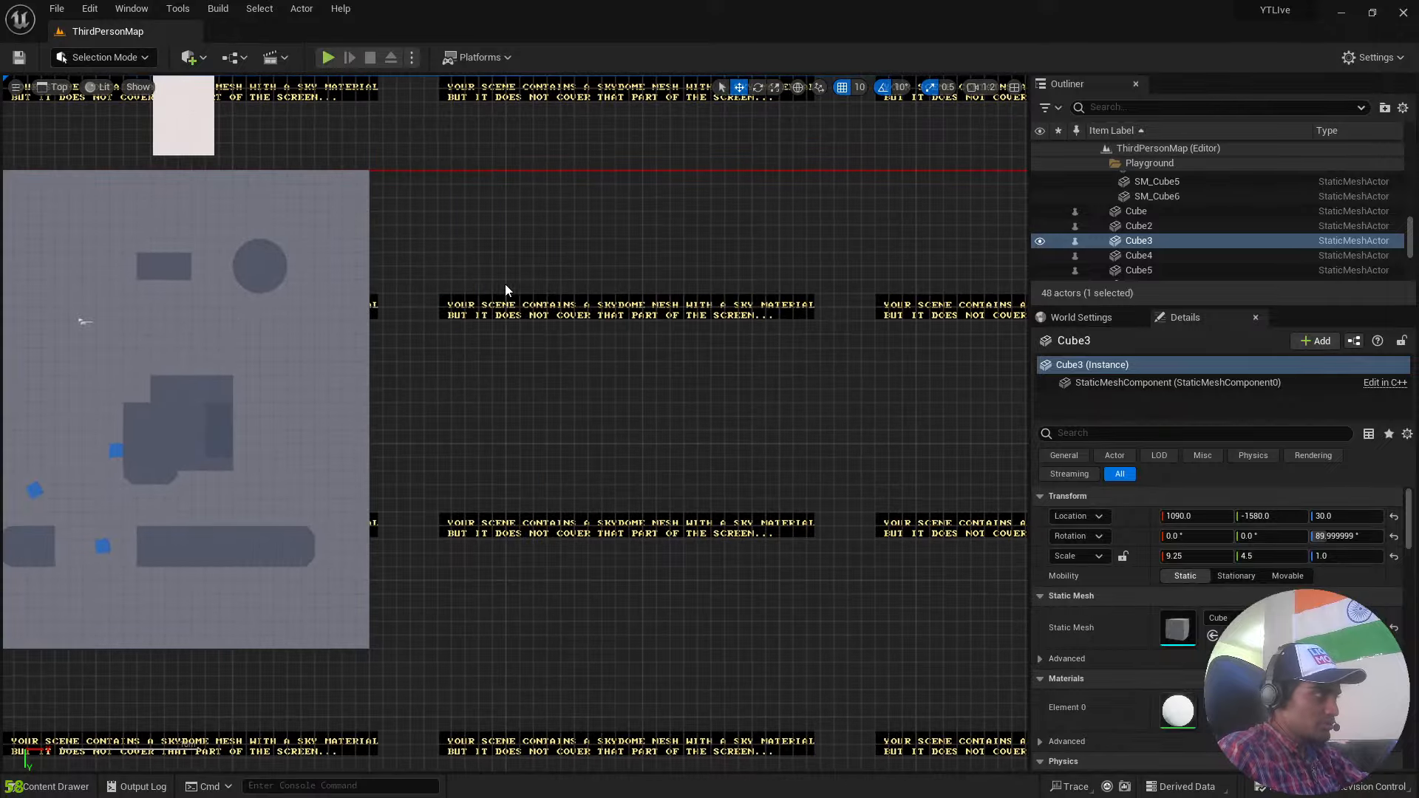
right_click_drag(505, 285, 530, 191)
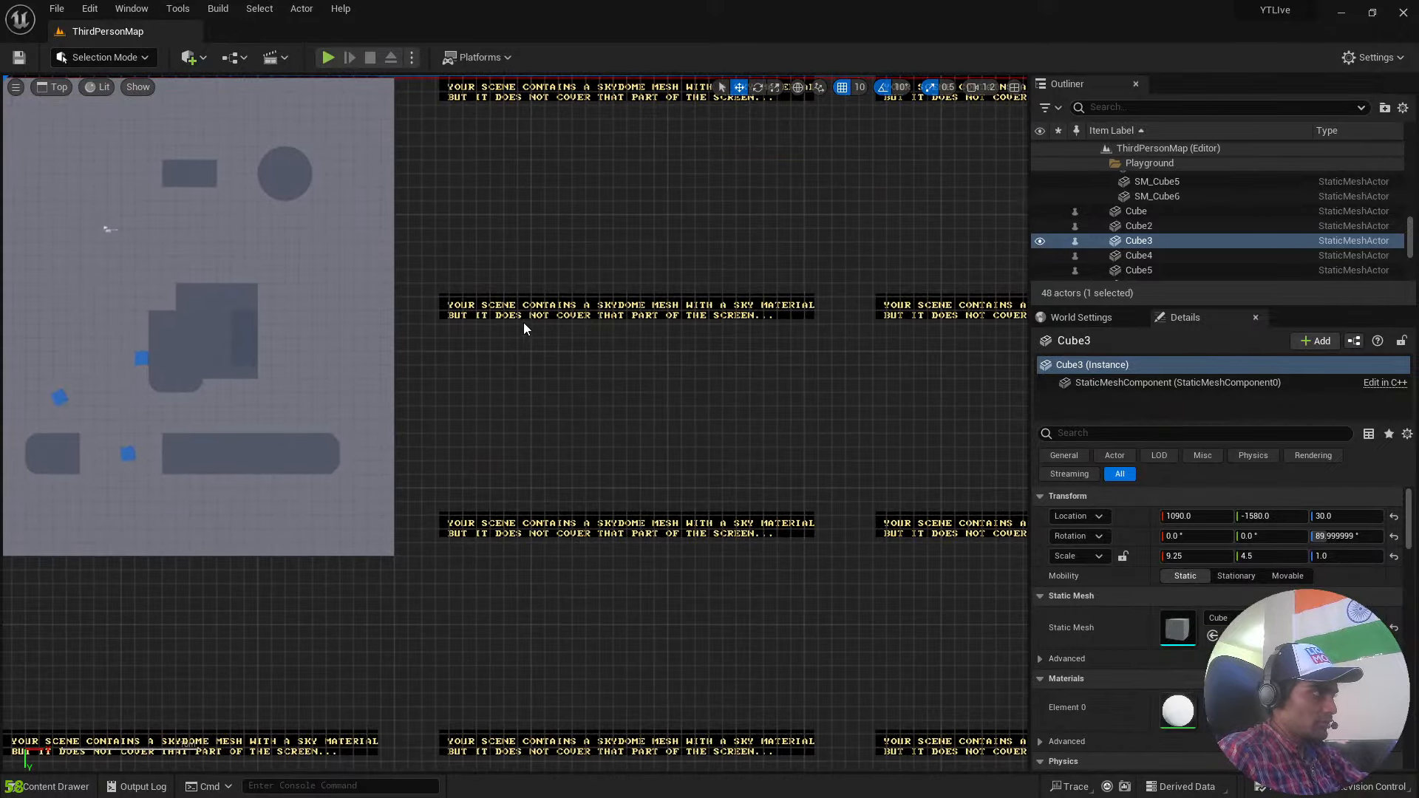
right_click_drag(525, 323, 1097, 431)
right_click_drag(353, 316, 516, 239)
left_click(653, 342)
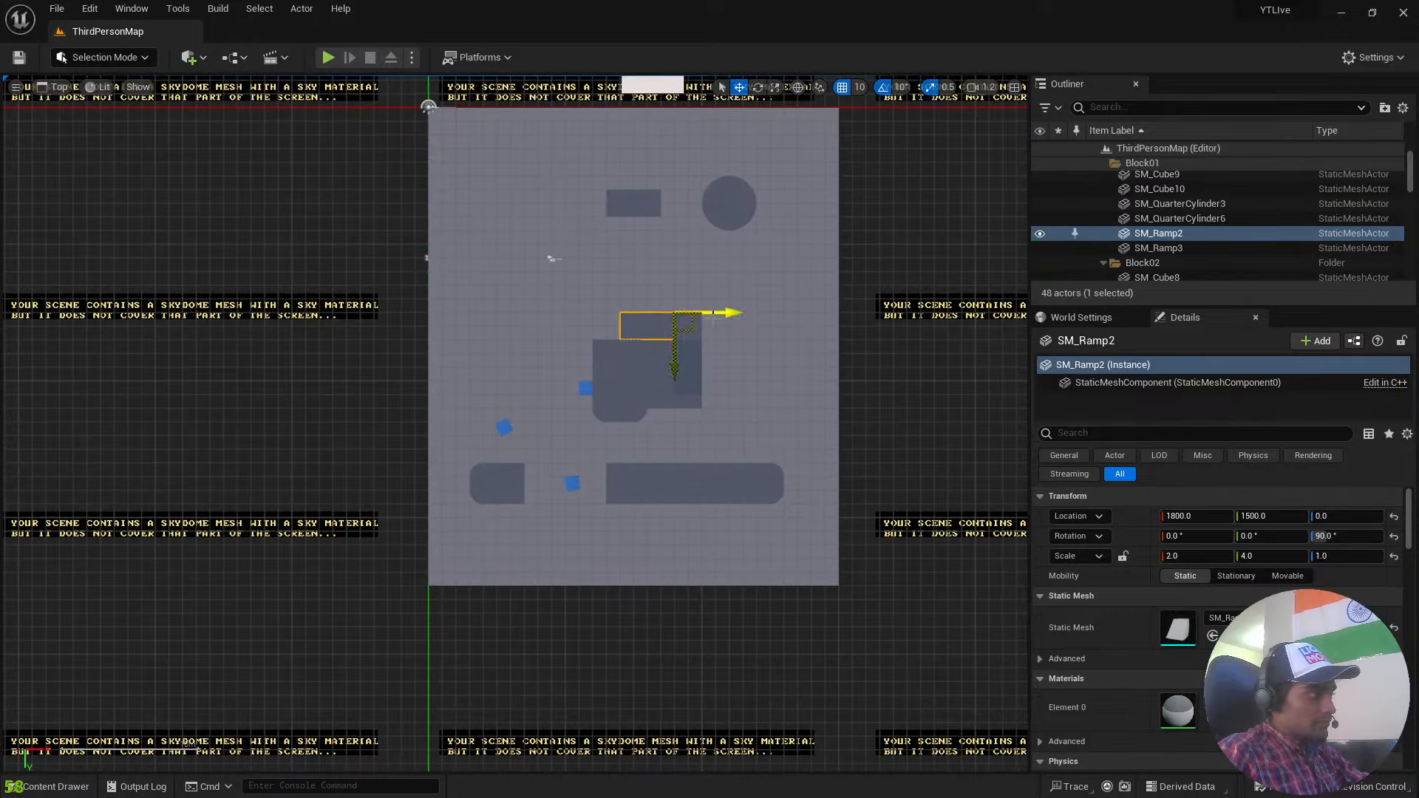
left_click(529, 303)
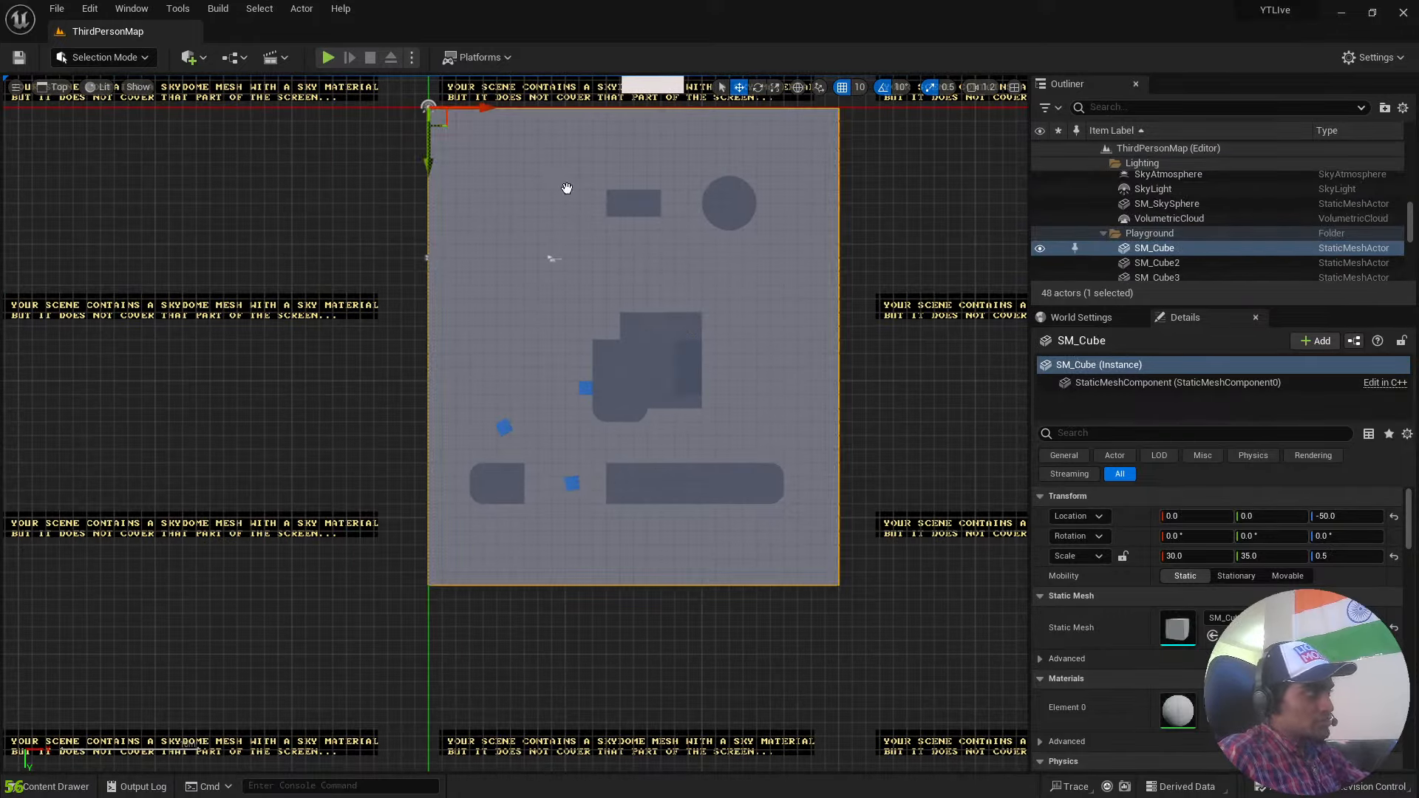
right_click_drag(529, 303, 525, 729)
right_click_drag(653, 243, 666, 326)
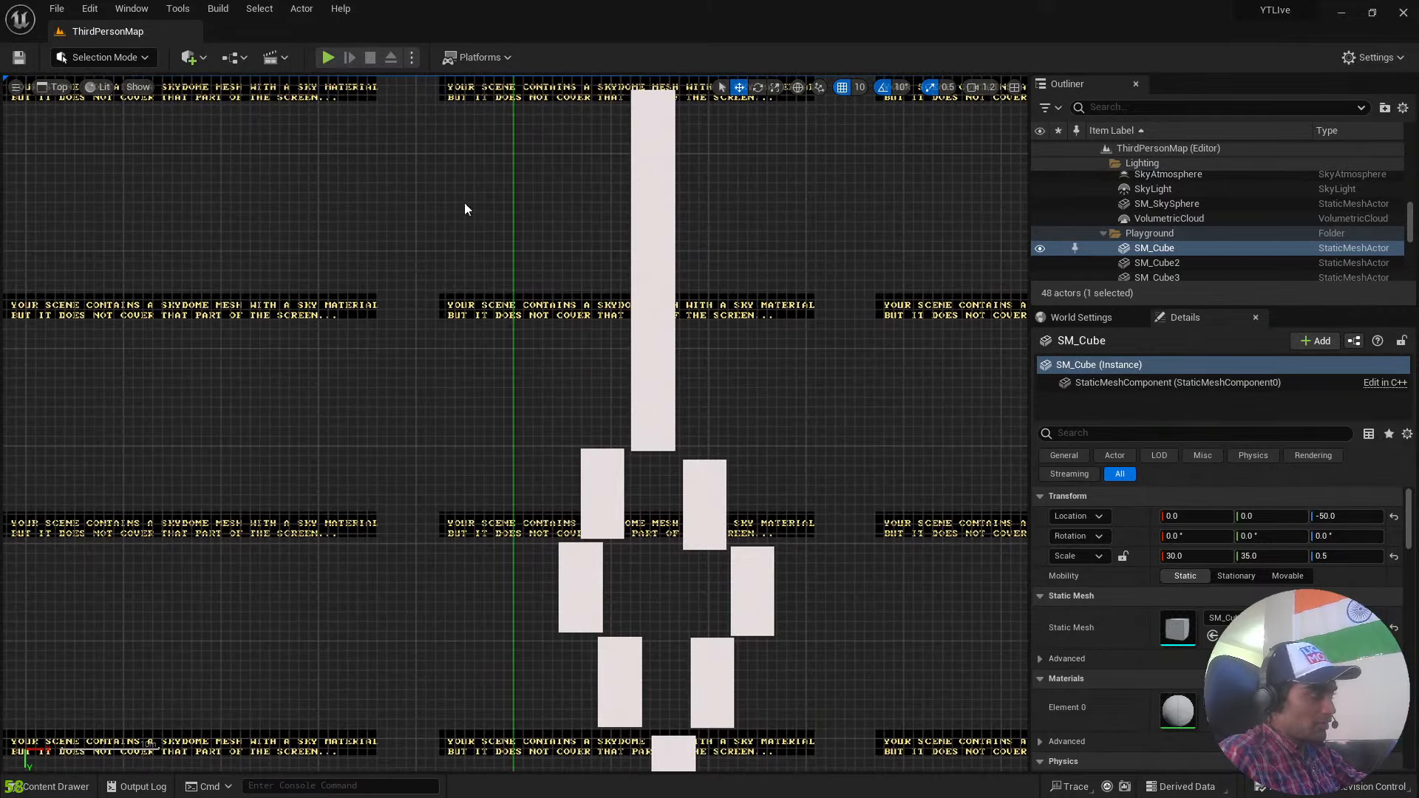
Set the top view's shading to Unlit, clear the selection and inspect the platforms and playground.
left_click(101, 86)
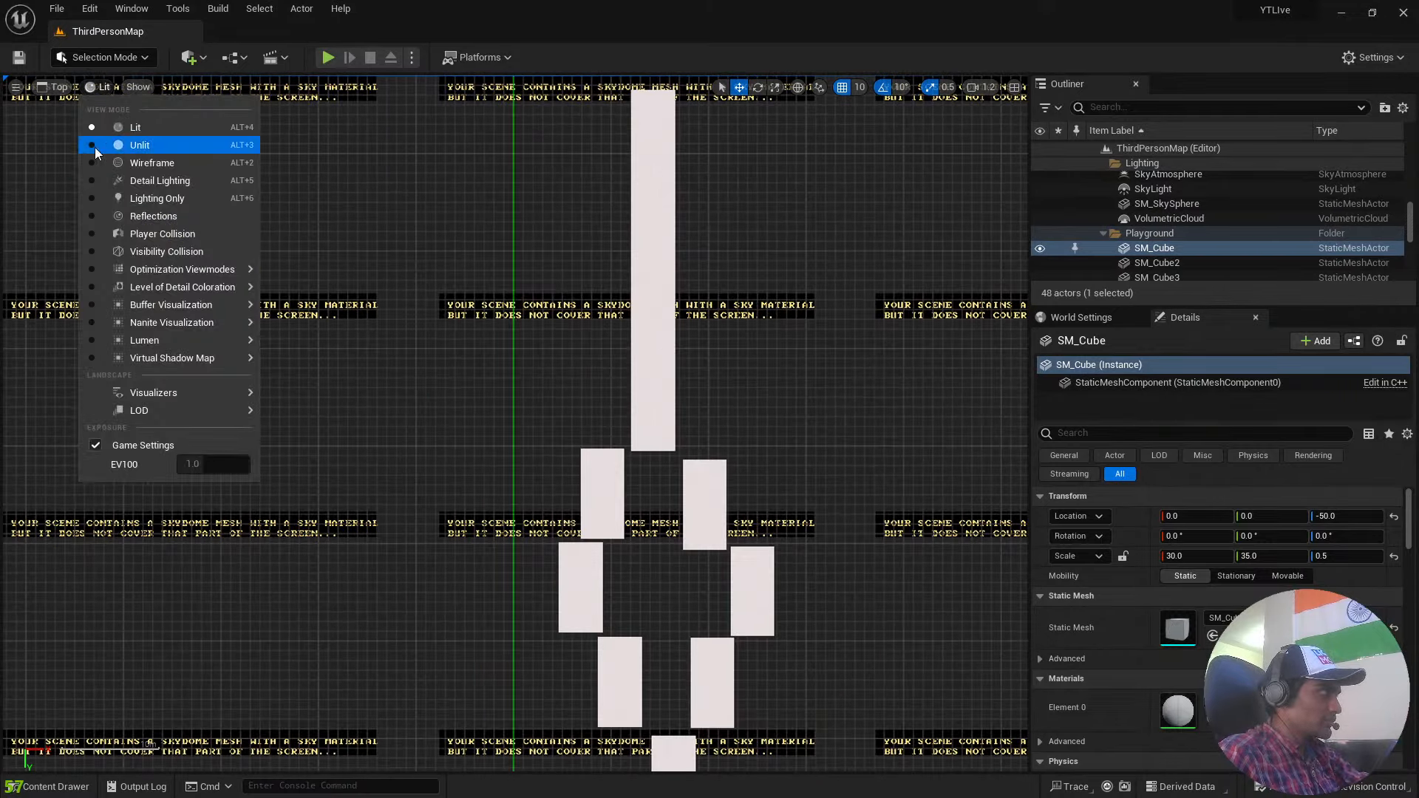
left_click(140, 144)
left_click(811, 324)
right_click_drag(834, 344, 776, 301)
scroll(729, 250, "down", 6)
scroll(747, 399, "up", 3)
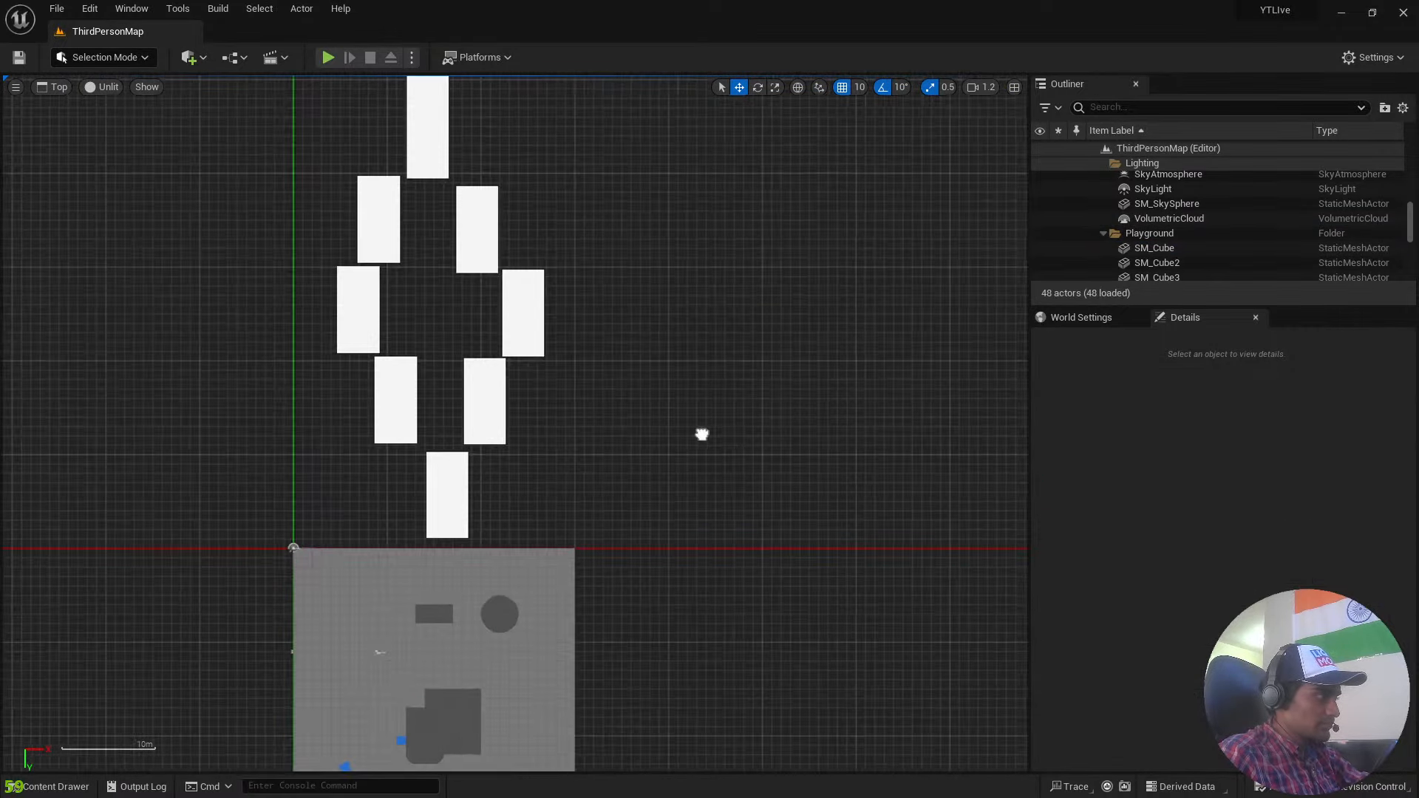
right_click_drag(701, 434, 855, 210)
scroll(843, 222, "up", 3)
Select the playground walls SM_Cube5, SM_Cube3 and SM_Cube6 in turn, and look along the course to the far wall.
left_click(201, 526)
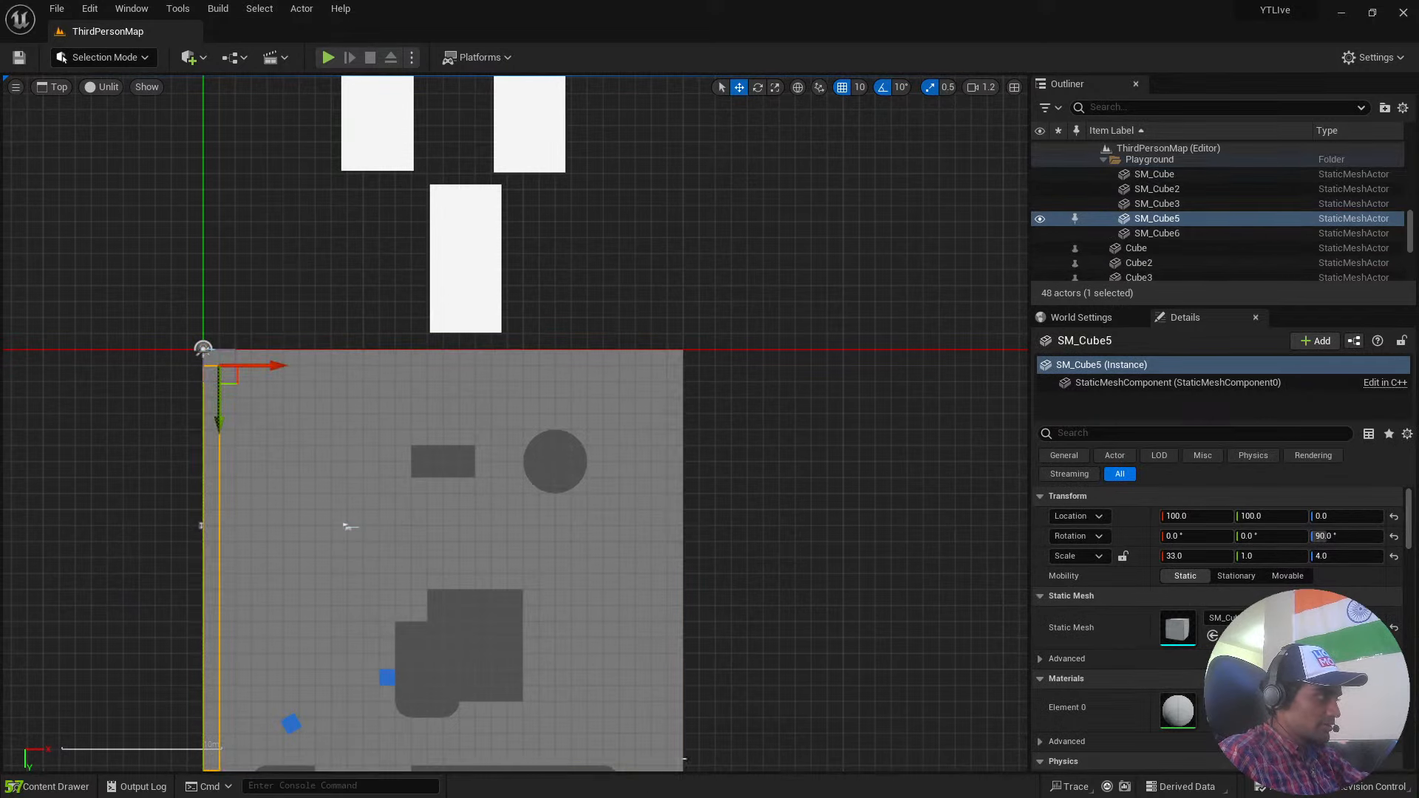
right_click_drag(711, 673, 843, 432)
left_click(617, 660)
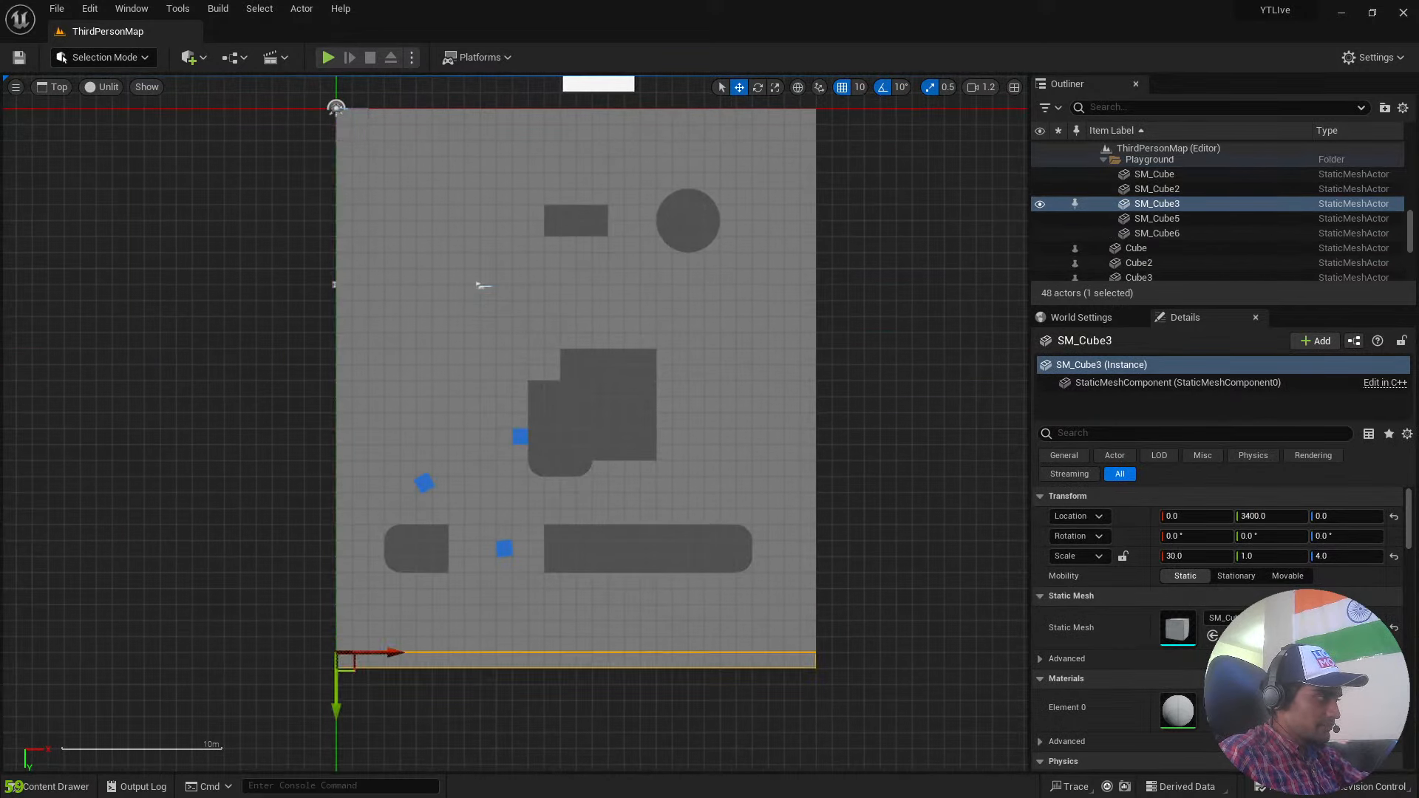
left_click(818, 526)
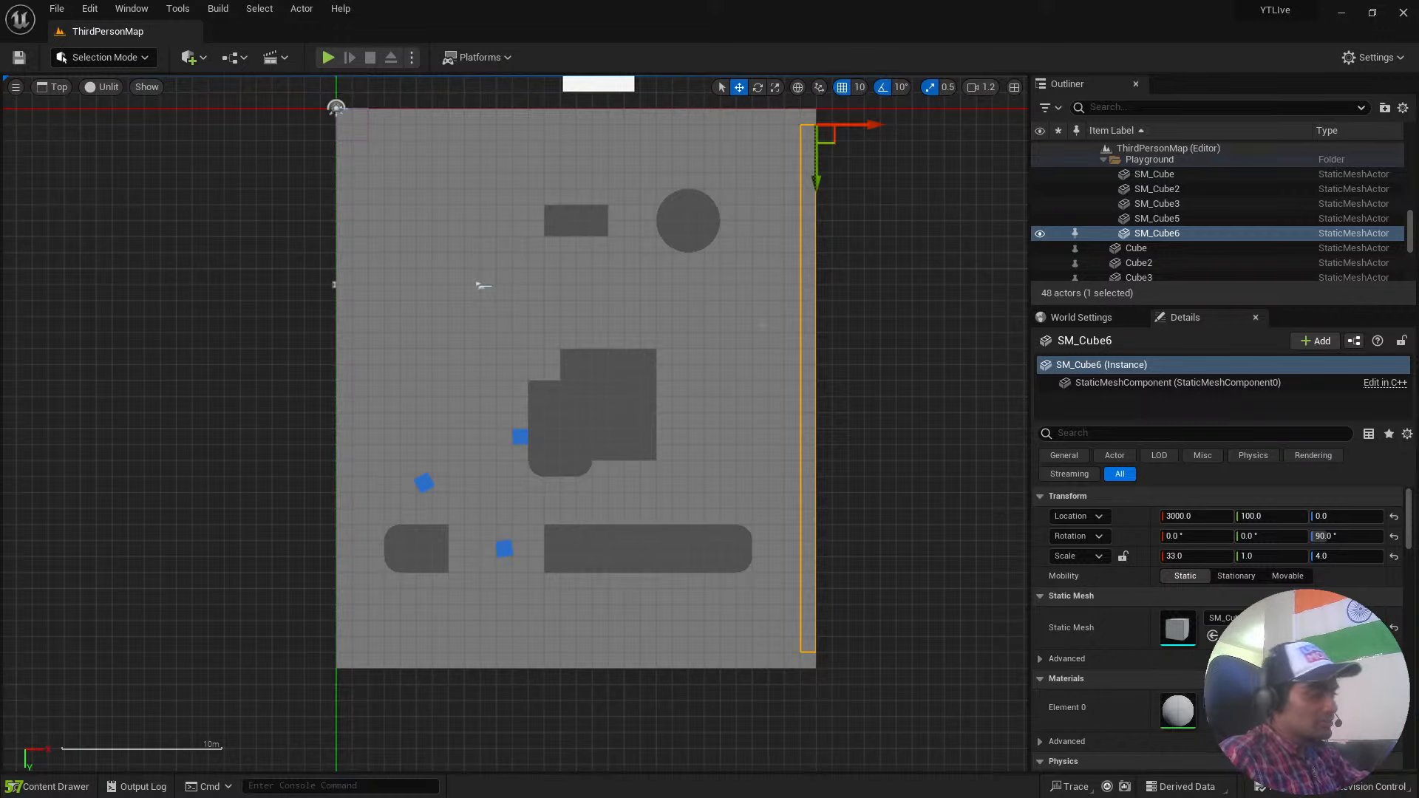
right_click_drag(820, 527, 769, 772)
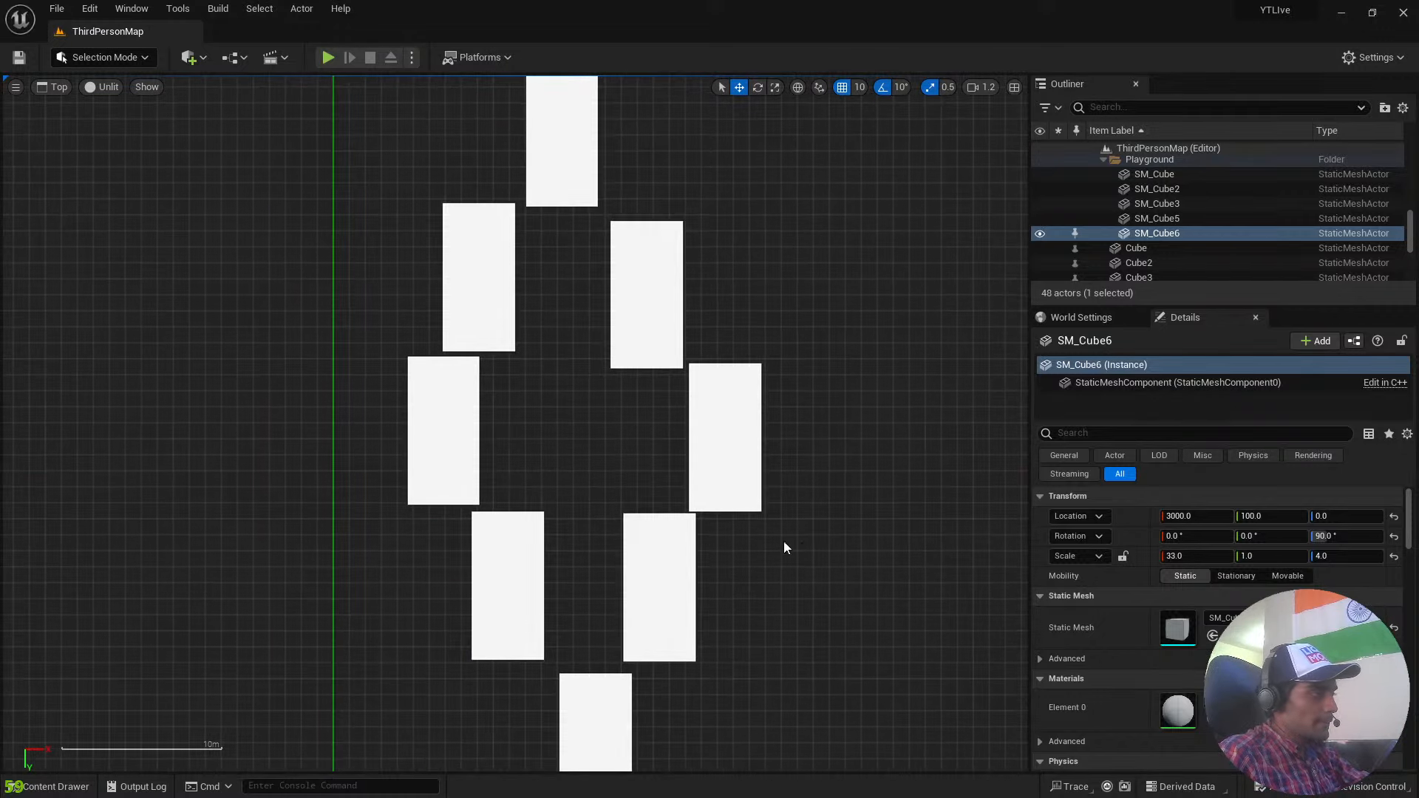
right_click_drag(843, 235, 874, 484)
right_click_drag(705, 266, 717, 673)
scroll(726, 513, "down", 4)
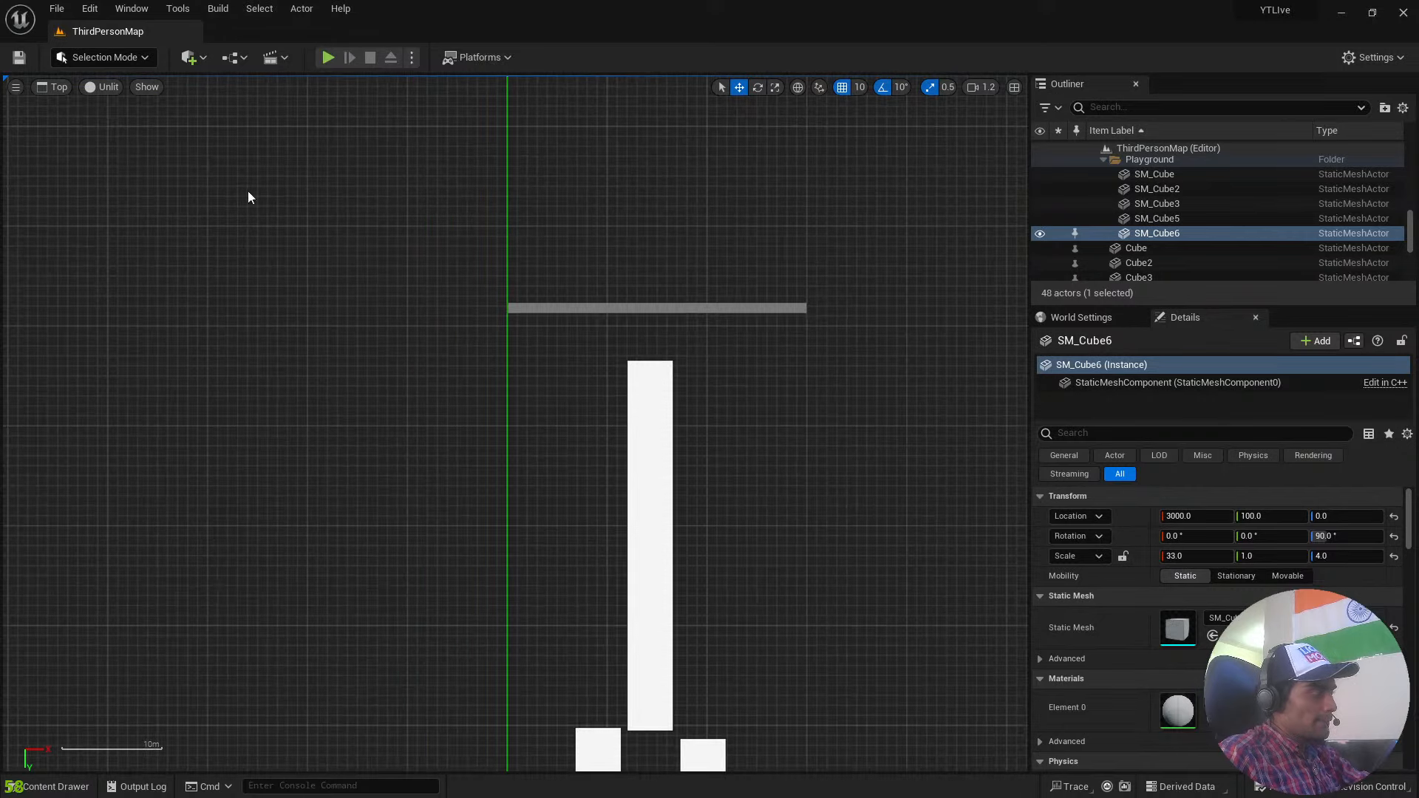
View the level in the Front orthographic view, and in the Back view with the whole course in frame.
left_click(48, 87)
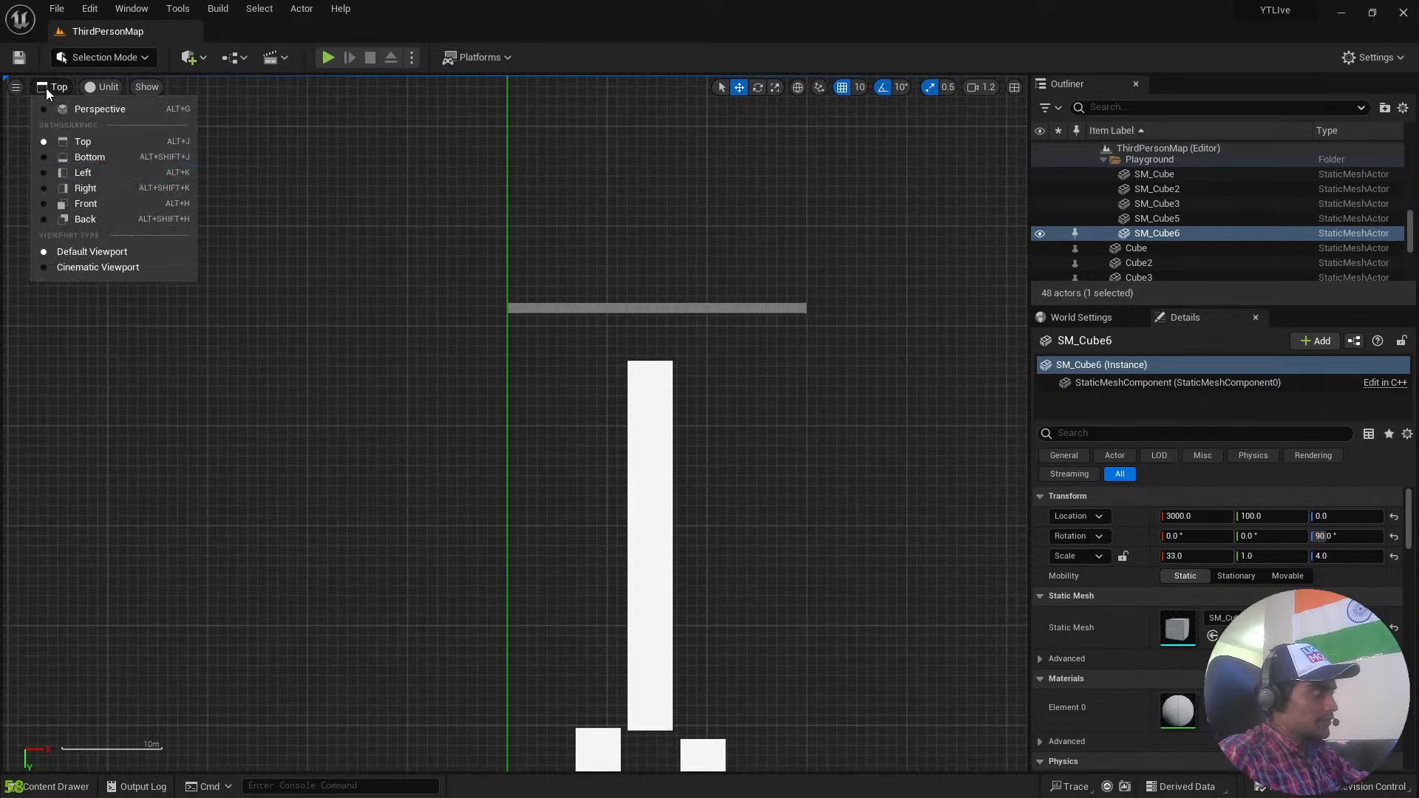
left_click(94, 203)
key("f")
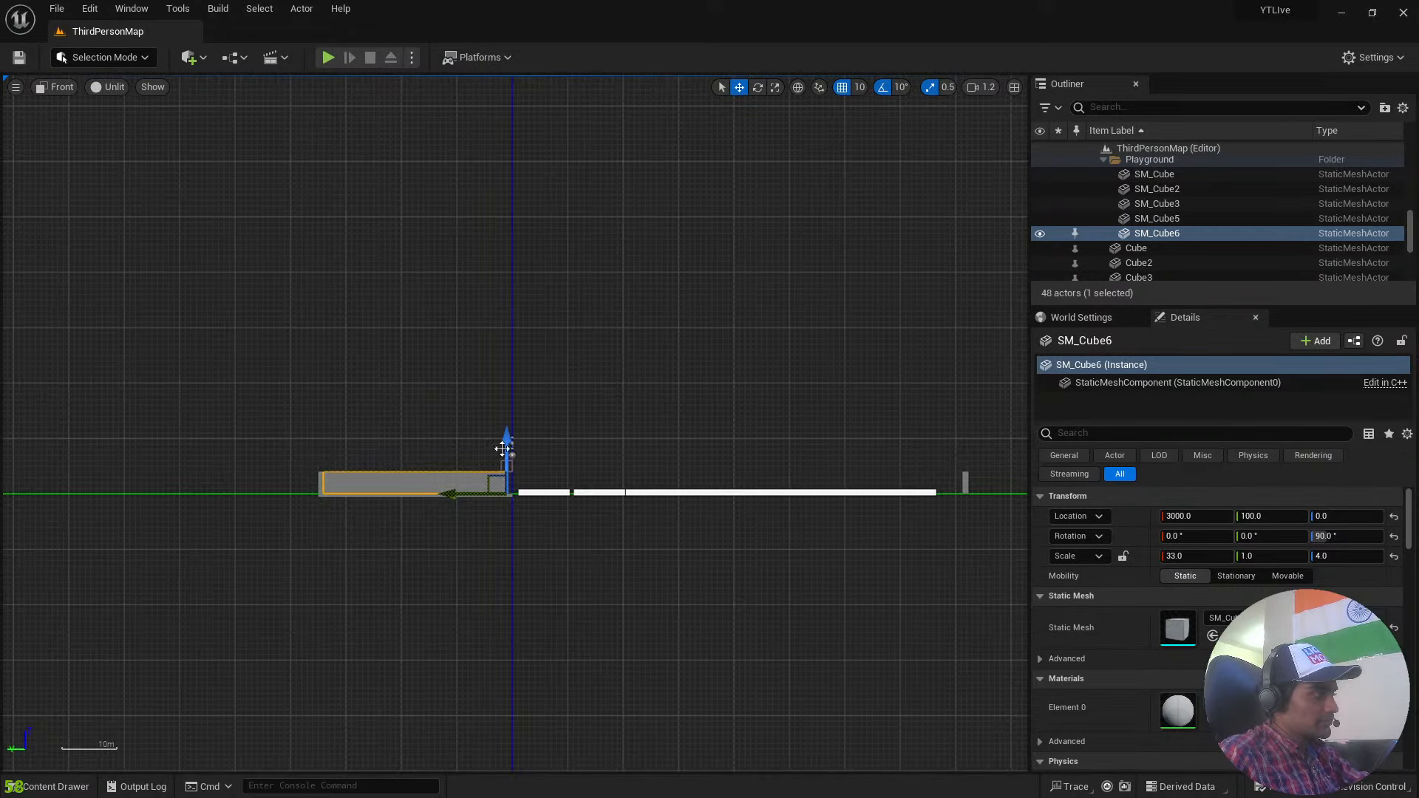
right_click_drag(604, 390, 71, 133)
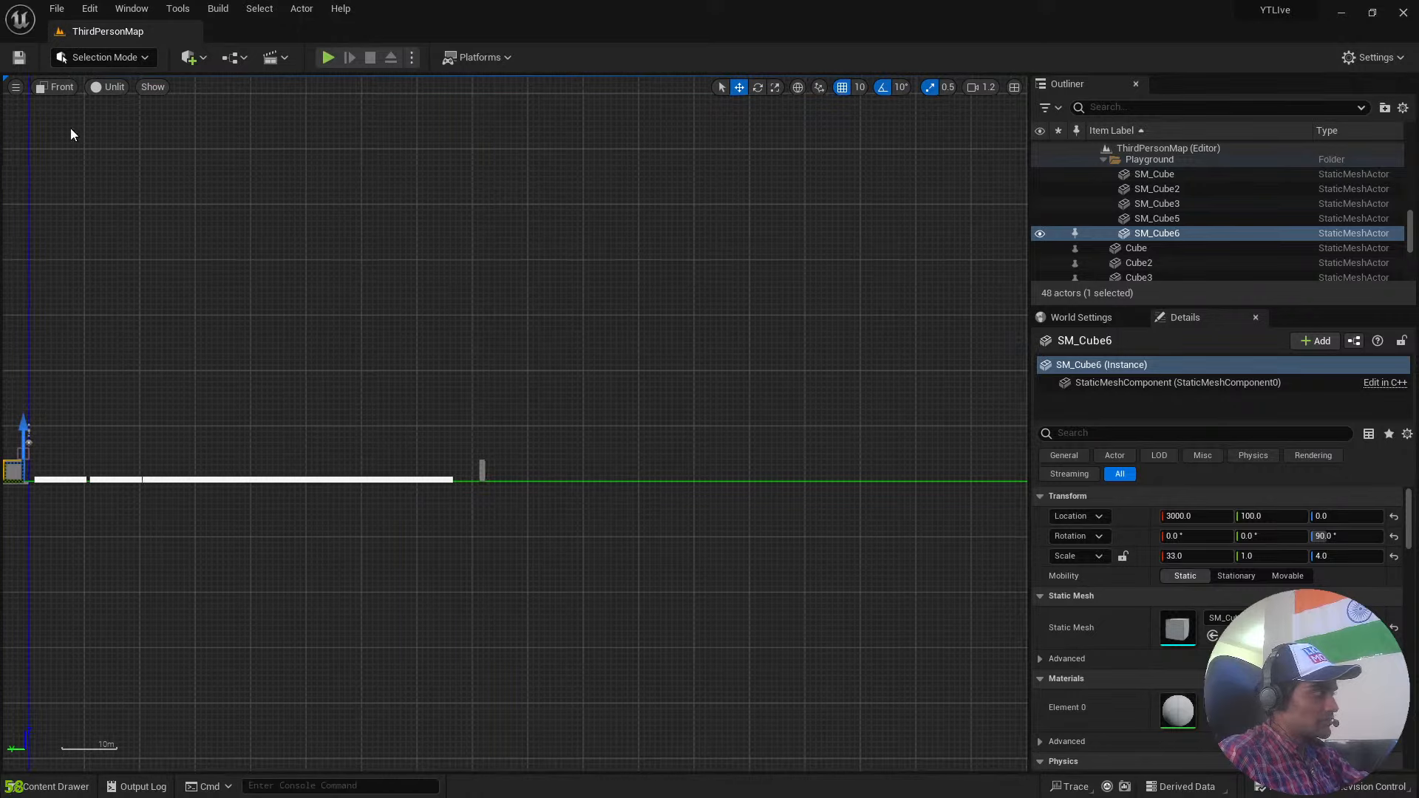
left_click(61, 89)
left_click(91, 215)
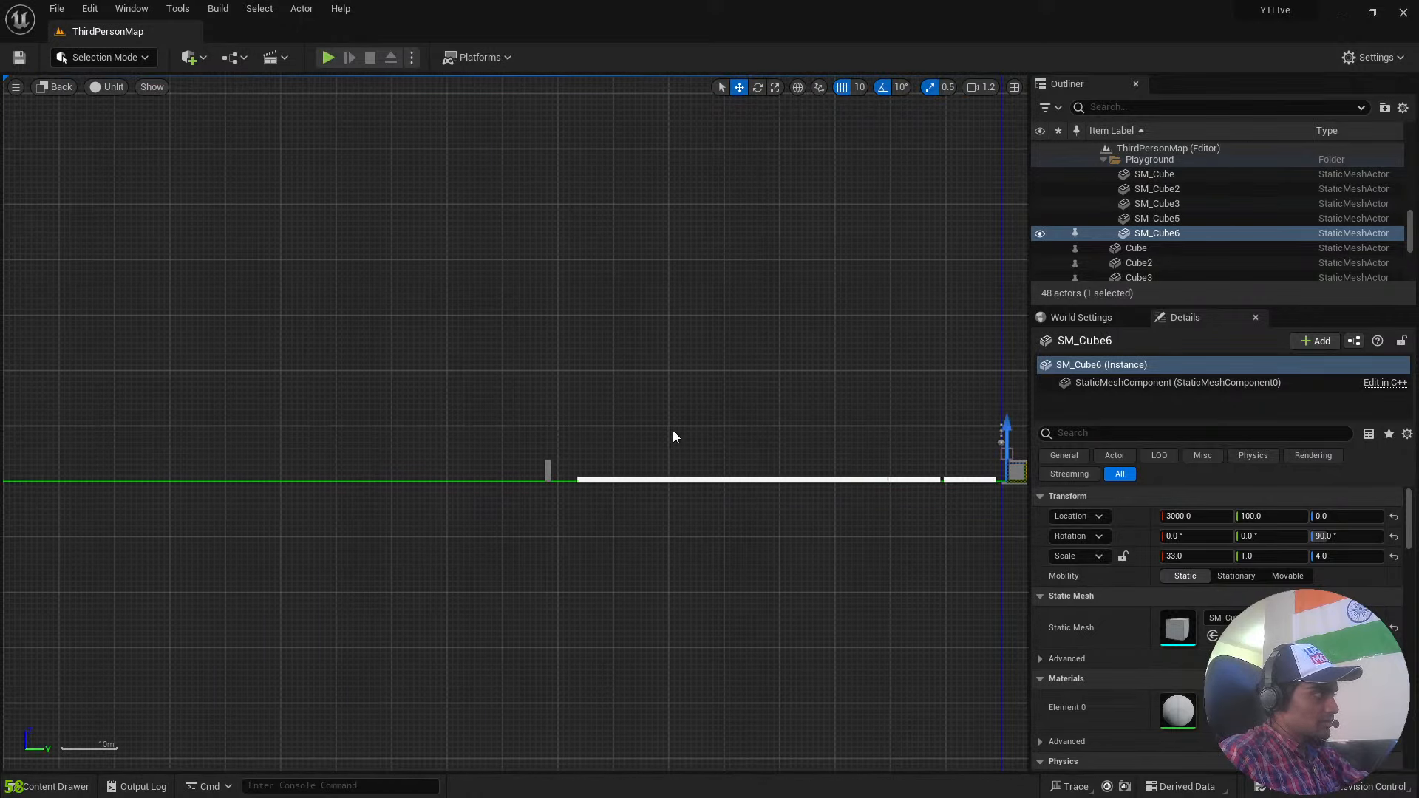
right_click_drag(672, 436, 343, 204)
View the level in the Left orthographic view and inspect the playground wall from the side.
left_click(111, 87)
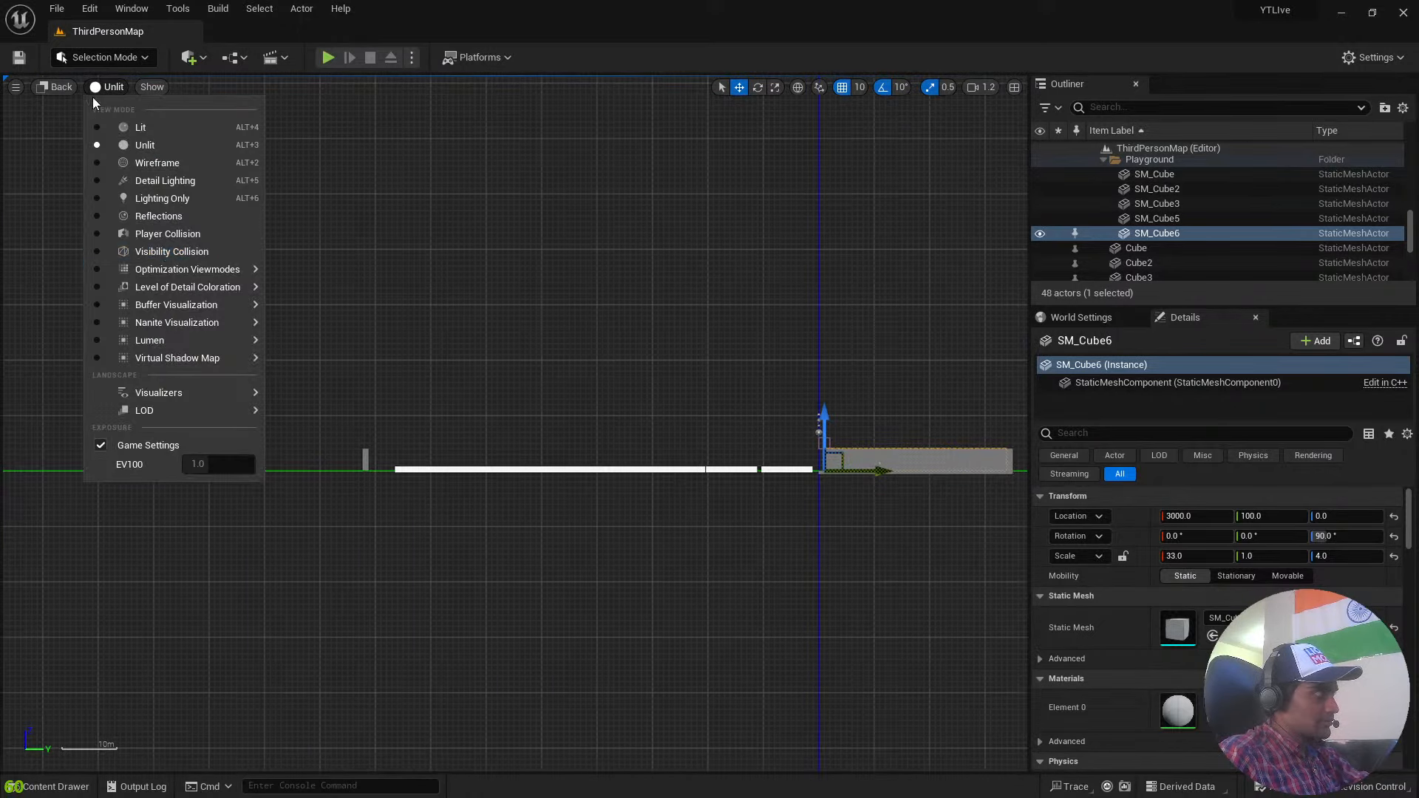
left_click(61, 88)
left_click(61, 89)
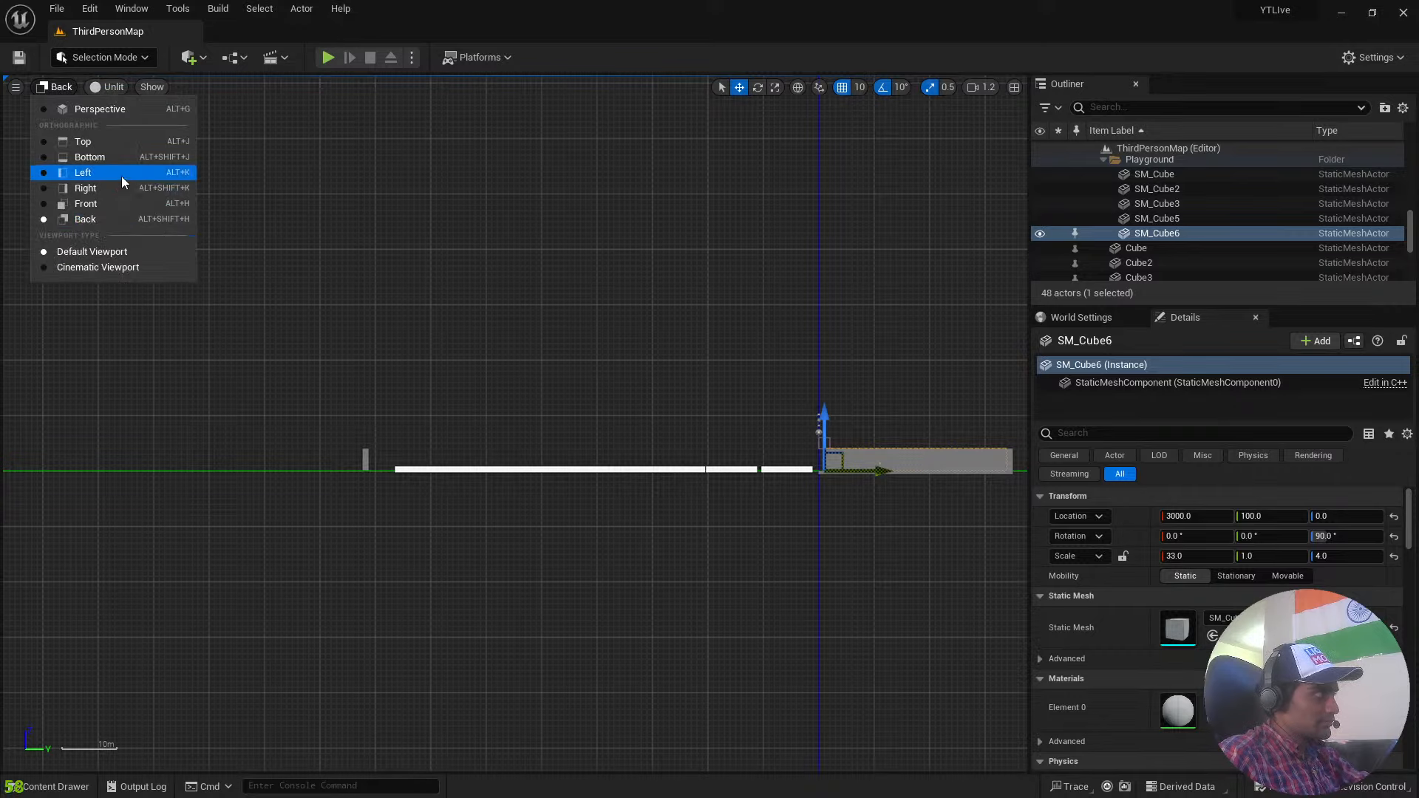
left_click(121, 176)
right_click_drag(551, 427, 816, 405)
scroll(816, 405, "down", 1)
scroll(816, 405, "up", 11)
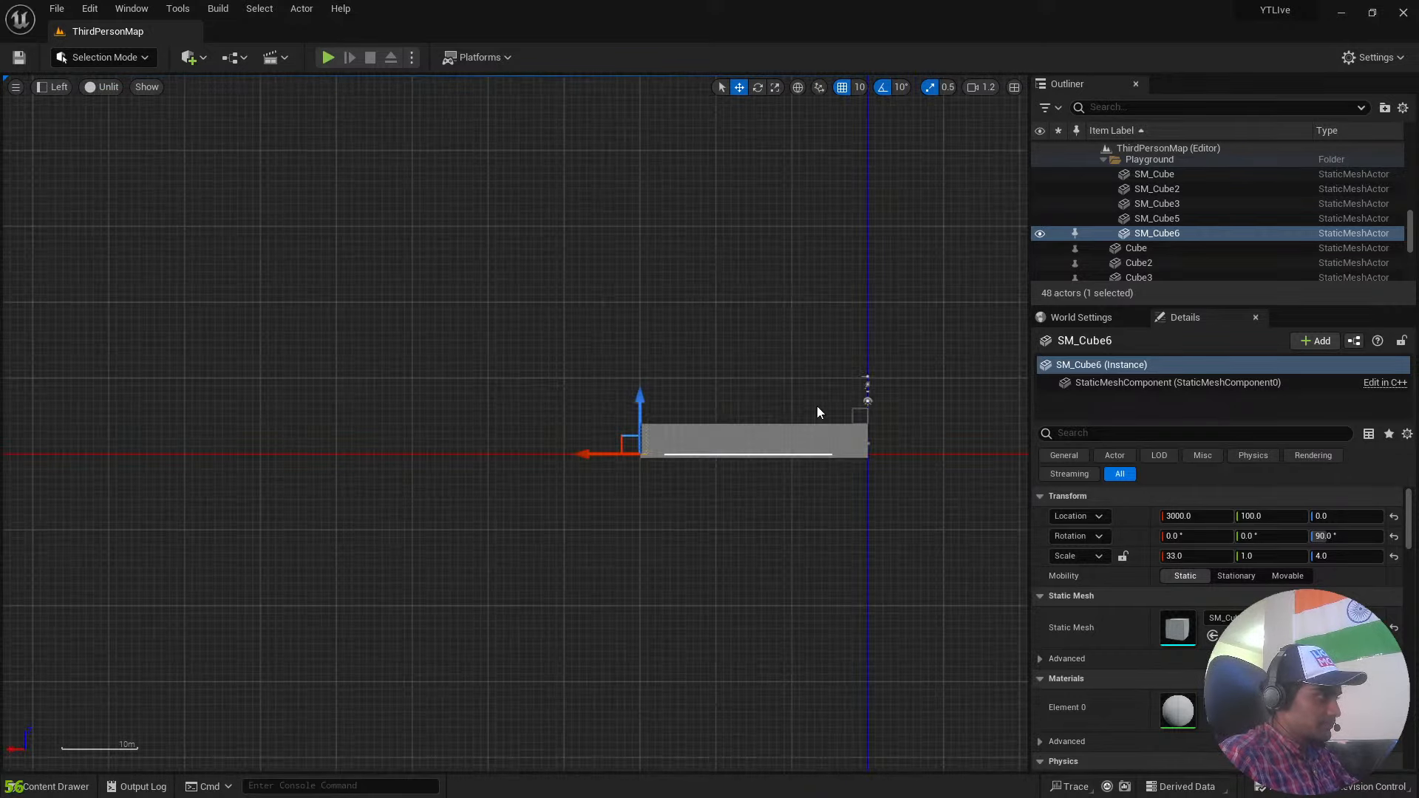
scroll(824, 410, "down", 4)
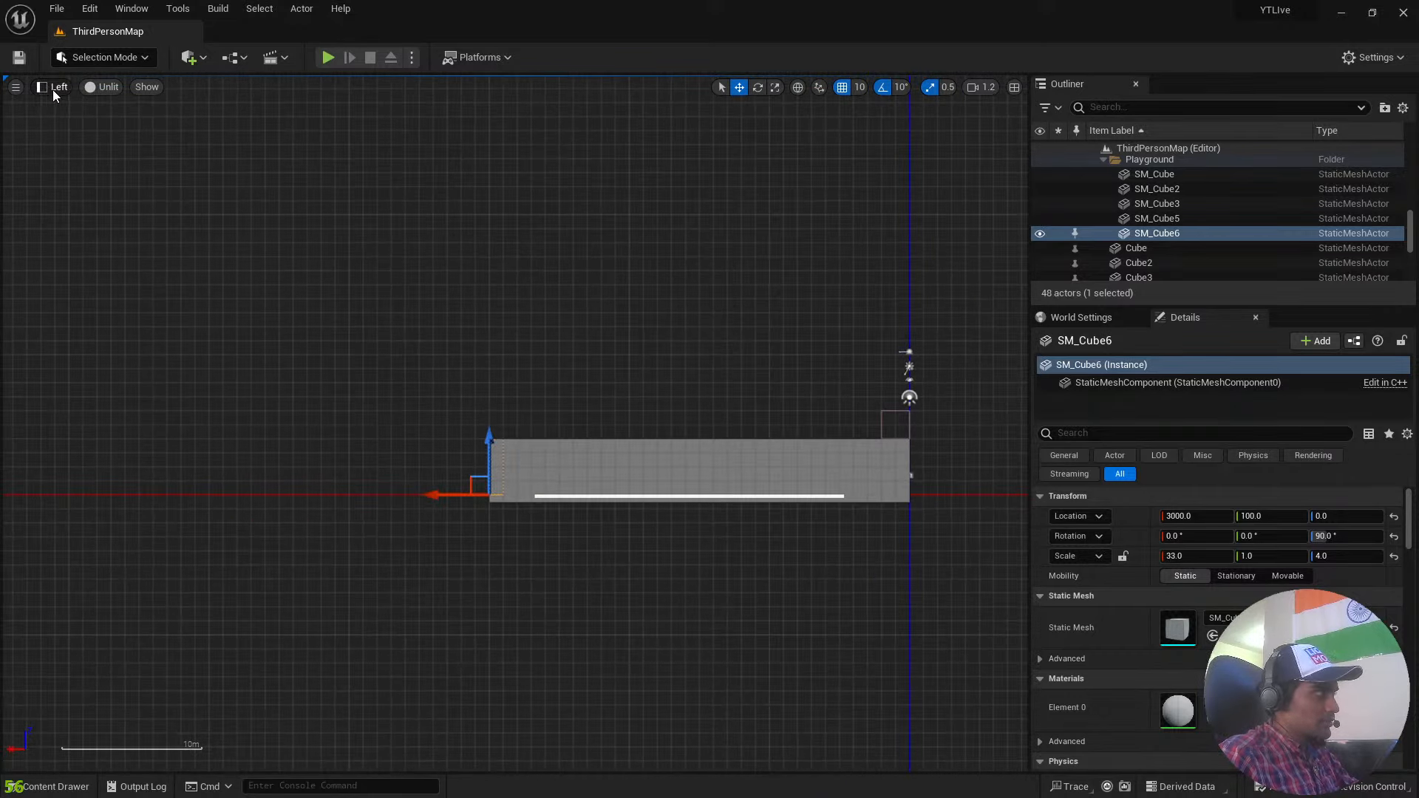
Return the viewport to the Perspective view and bring the whole playground and platform course into frame.
left_click(52, 90)
left_click(99, 111)
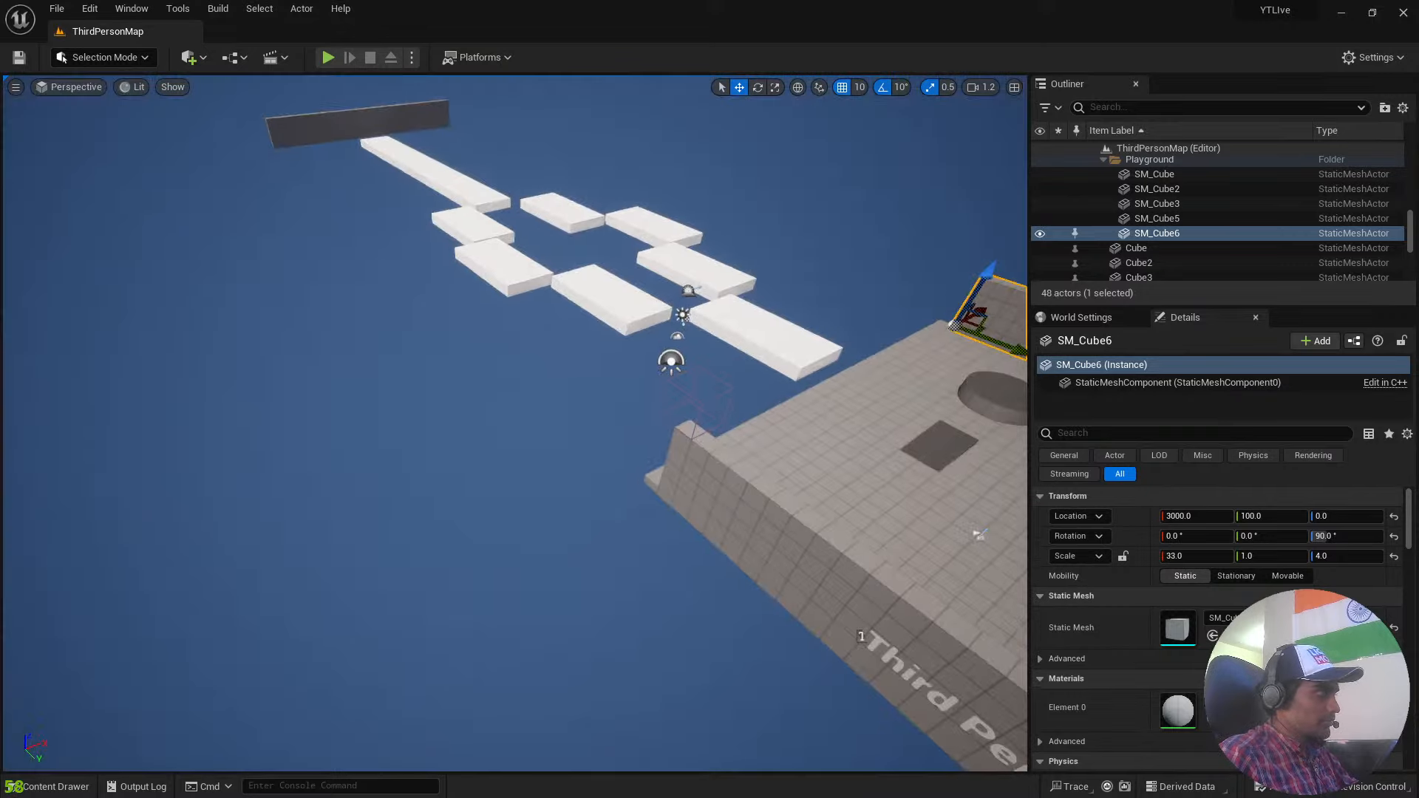
right_click_drag(219, 171, 338, 178)
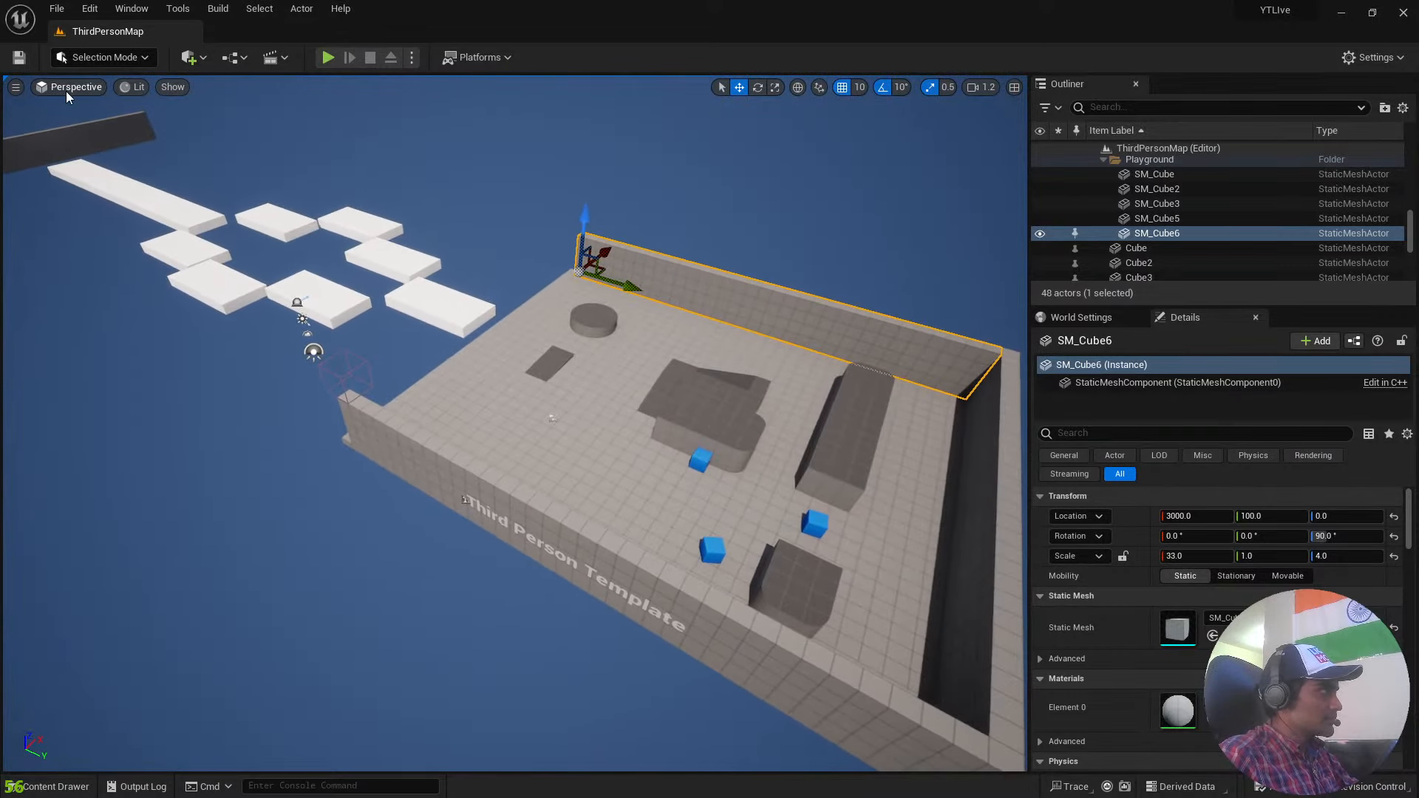
Preview the level in the Cinematic Viewport, restore the Default Viewport and frame the playground with the platform course.
left_click(66, 91)
left_click(108, 270)
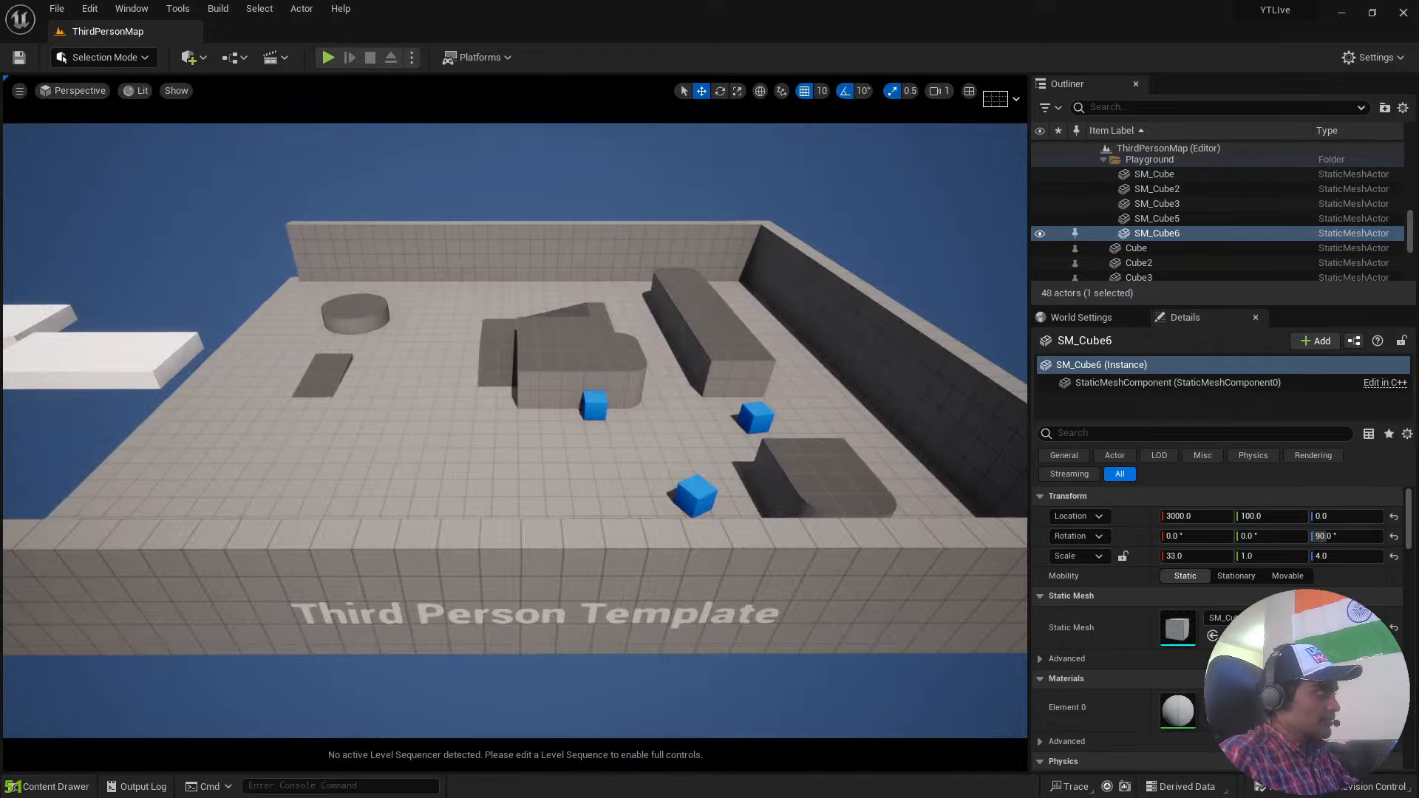
right_click_drag(109, 268, 112, 99)
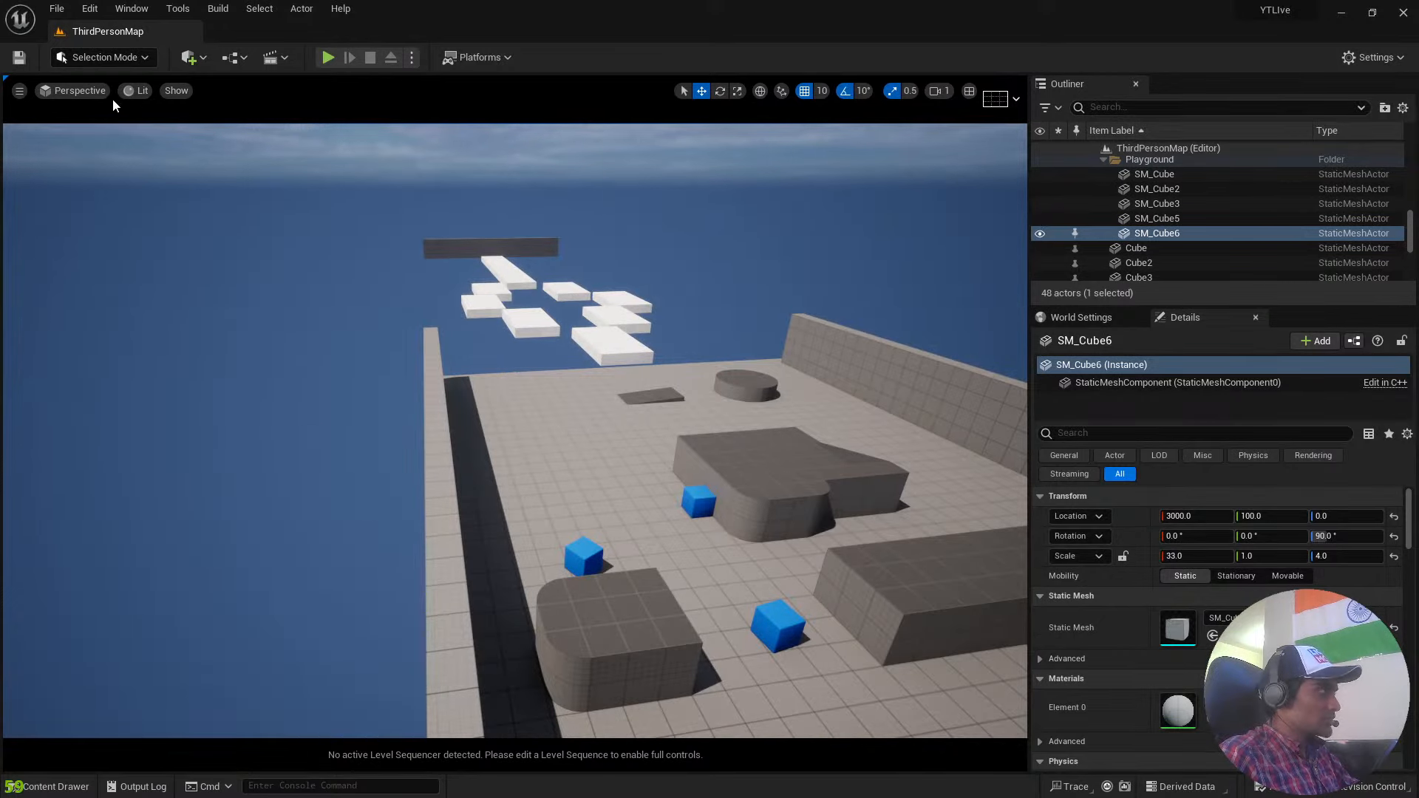
left_click(82, 90)
left_click(96, 257)
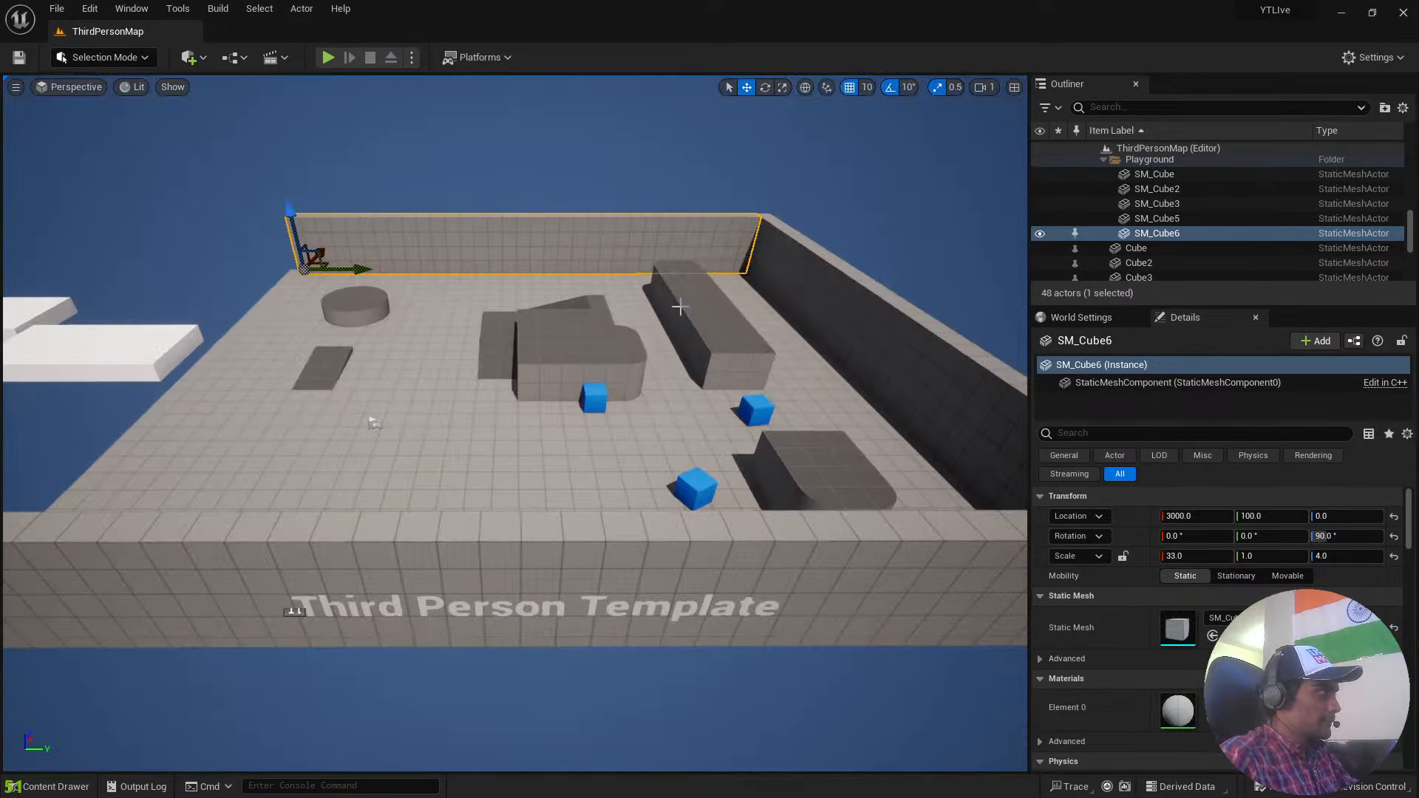
right_click_drag(978, 298, 810, 311)
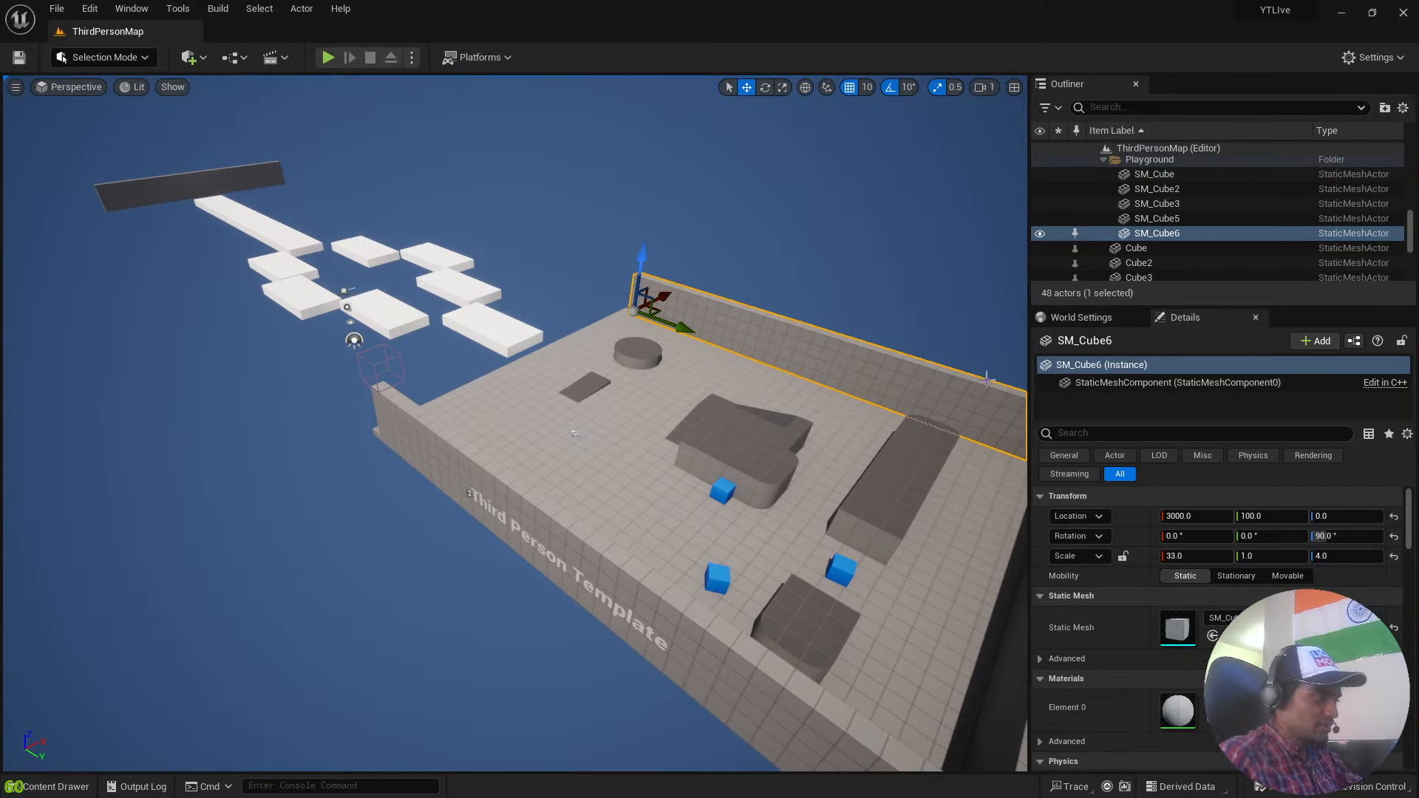
Widen the viewport by narrowing the Outliner and Details area, and switch the editor to Modeling mode.
left_click_drag(1025, 394, 1197, 414)
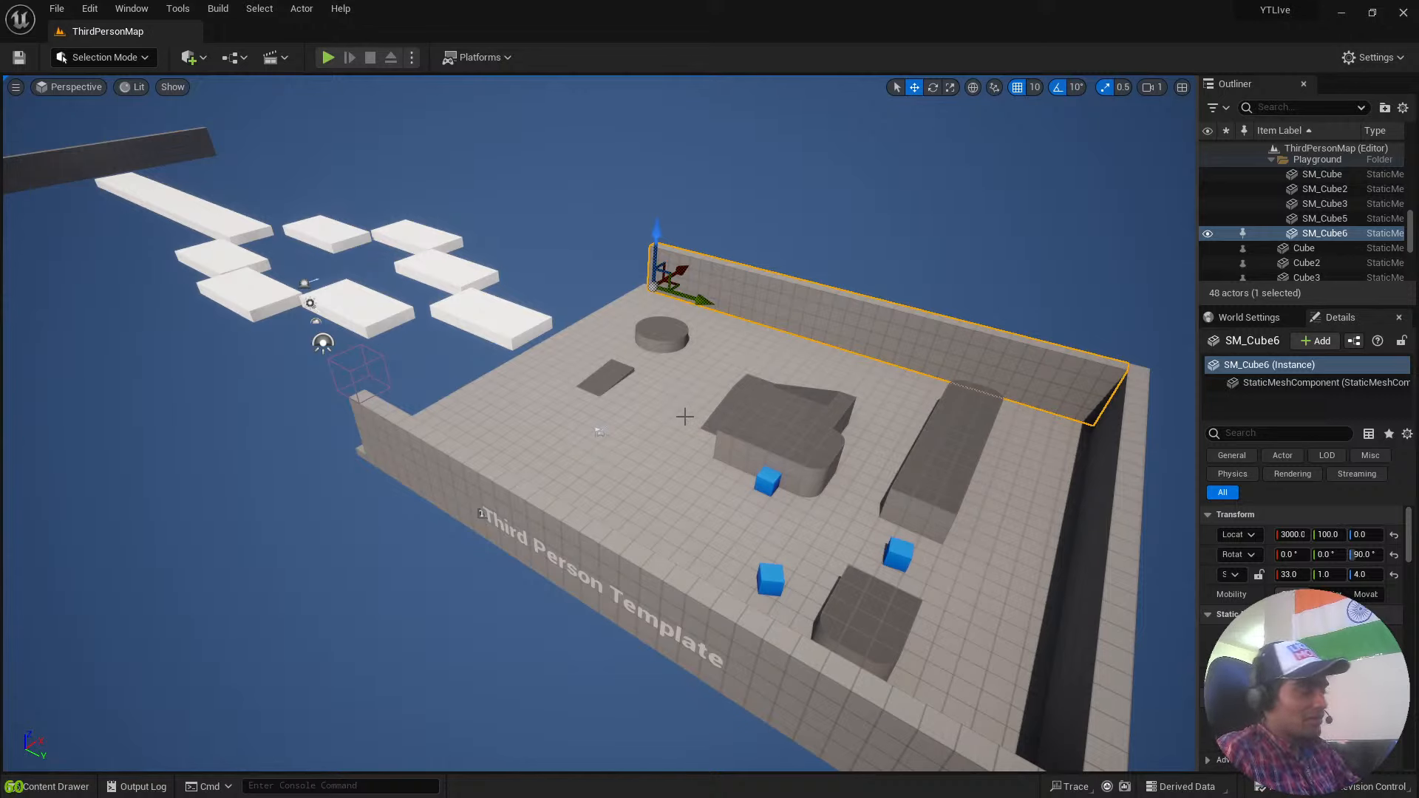
left_click(130, 58)
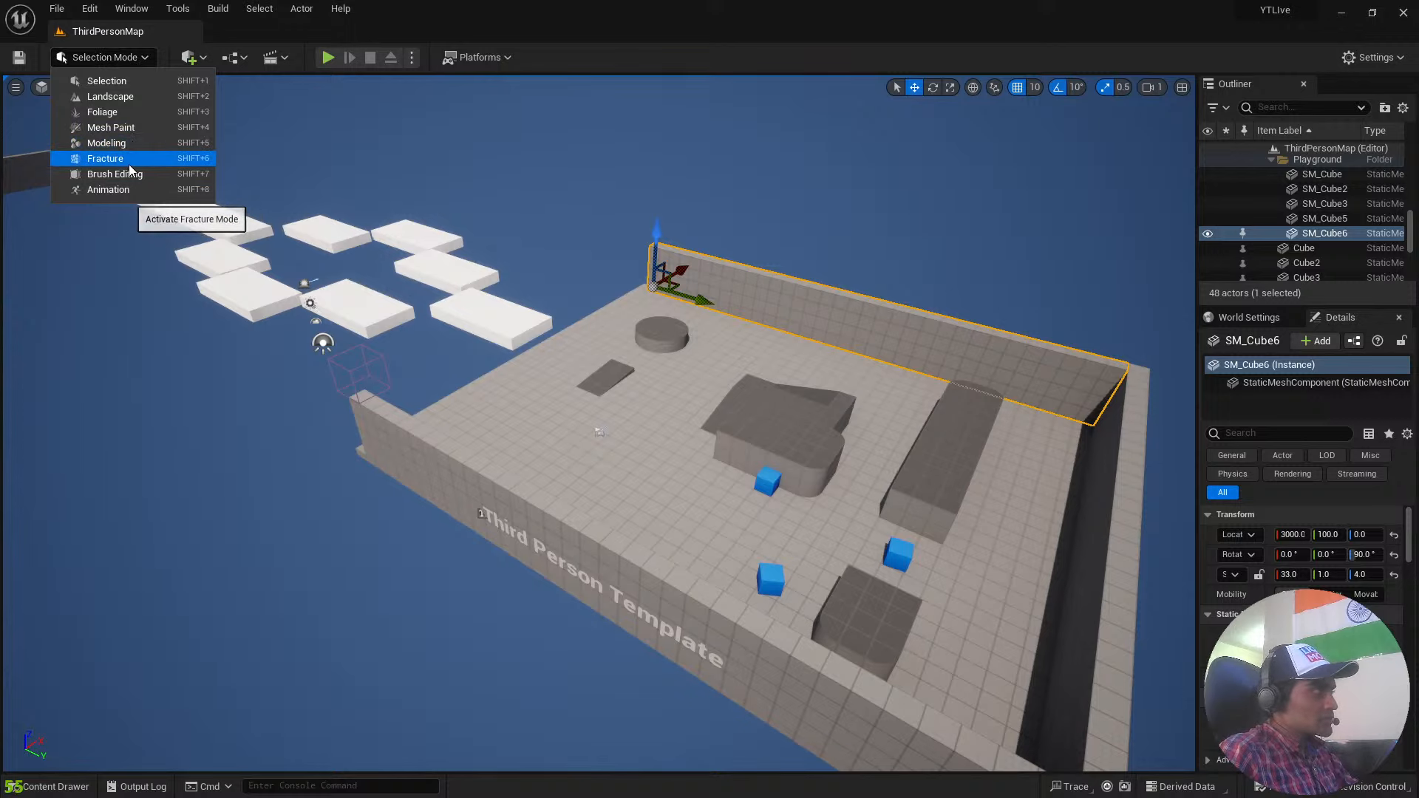
left_click(140, 57)
left_click(140, 58)
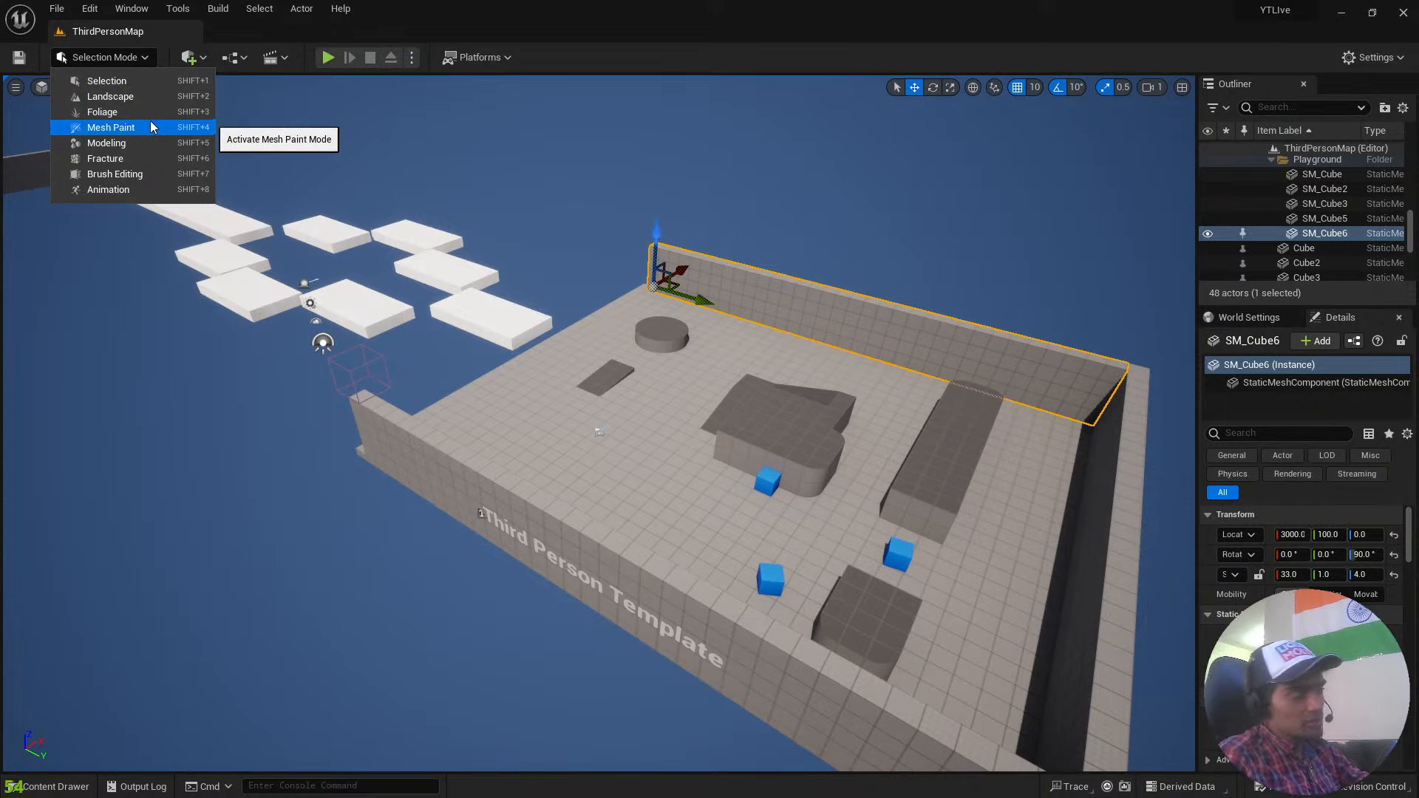
left_click(151, 144)
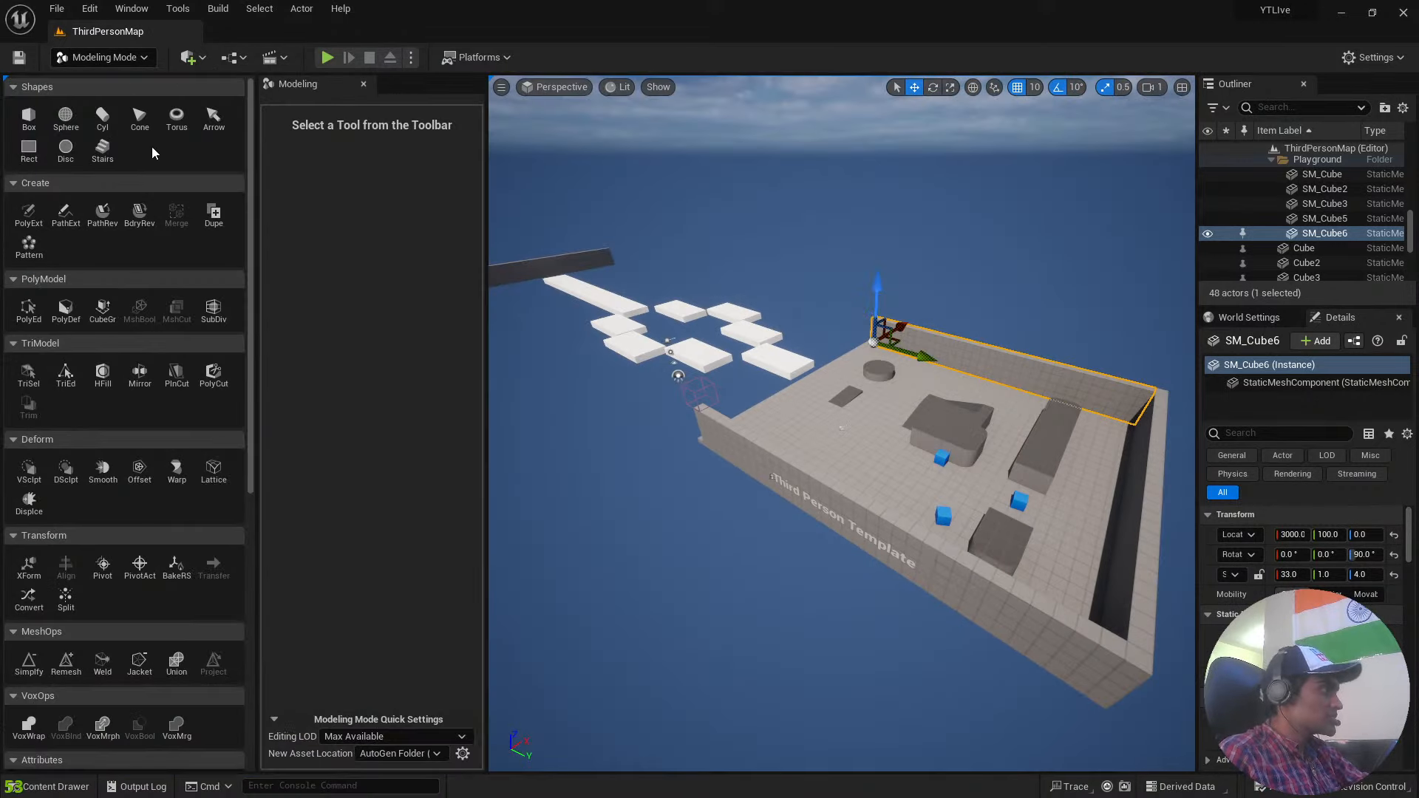
Start a new box shape on the playground floor and raise it to position 830, 1230, 1530.
left_click(44, 130)
left_click(29, 119)
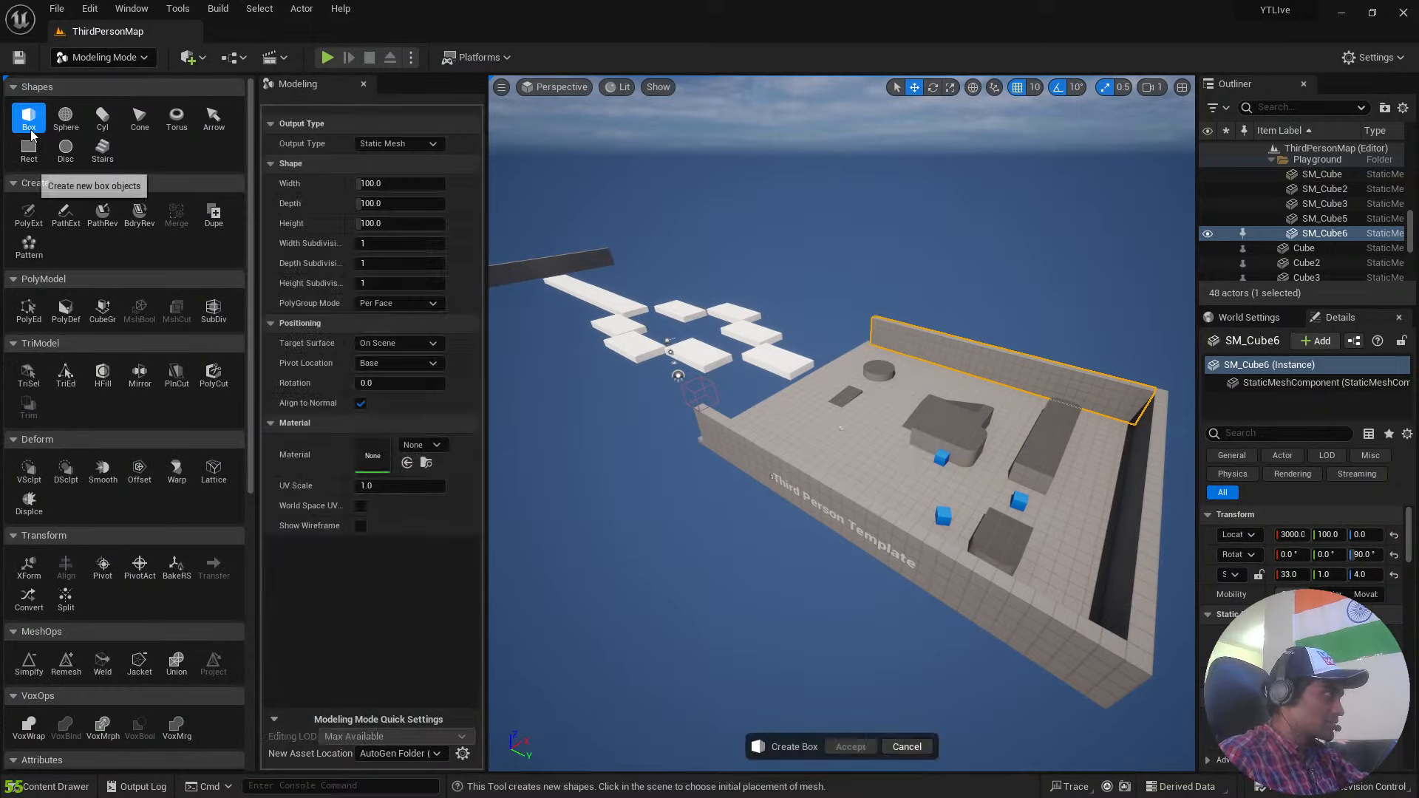
left_click(858, 453)
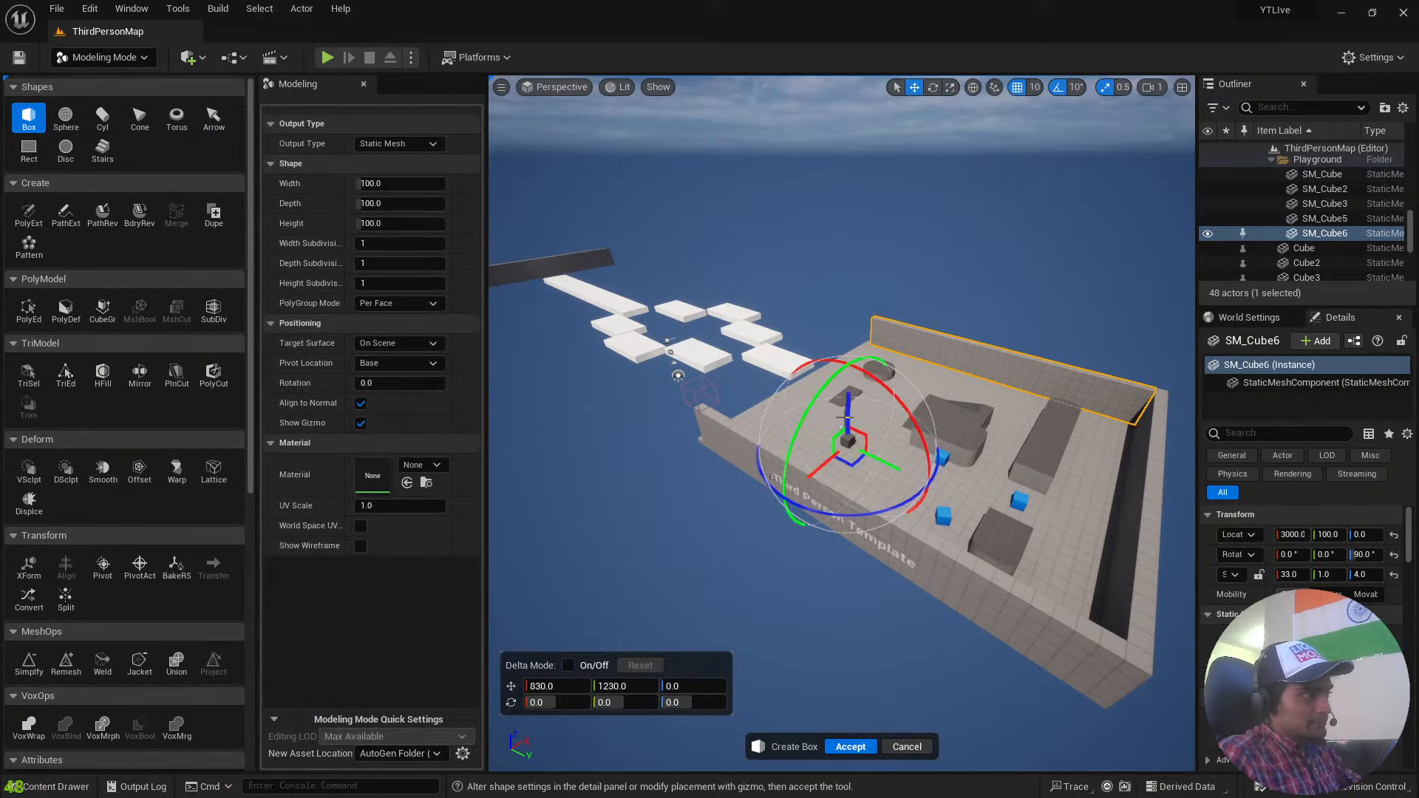
left_click_drag(849, 399, 833, 227)
Set the box's width and depth to 1000 and its height to about 840, and accept the box.
left_click(399, 183)
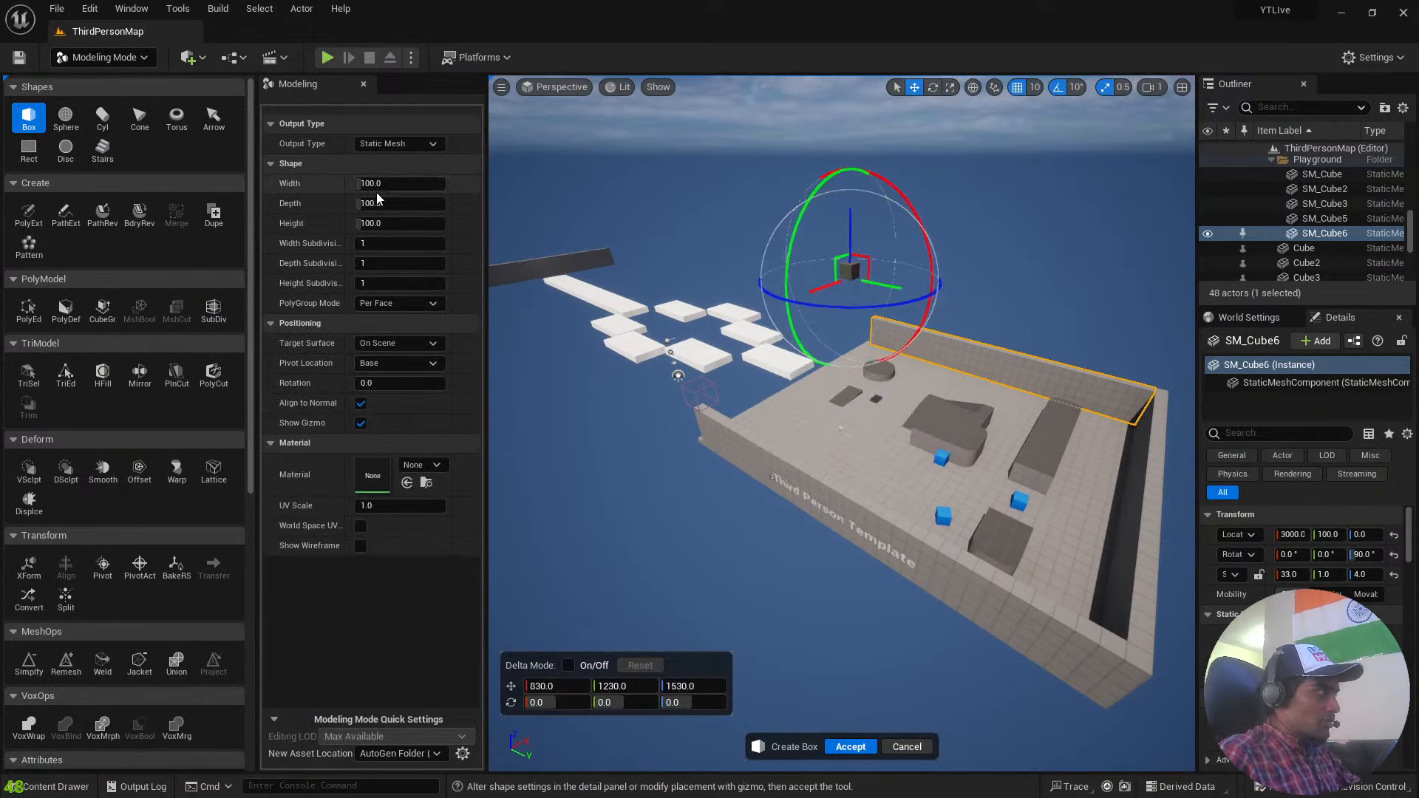
type("1000")
key("Return")
left_click(362, 204)
type("1000")
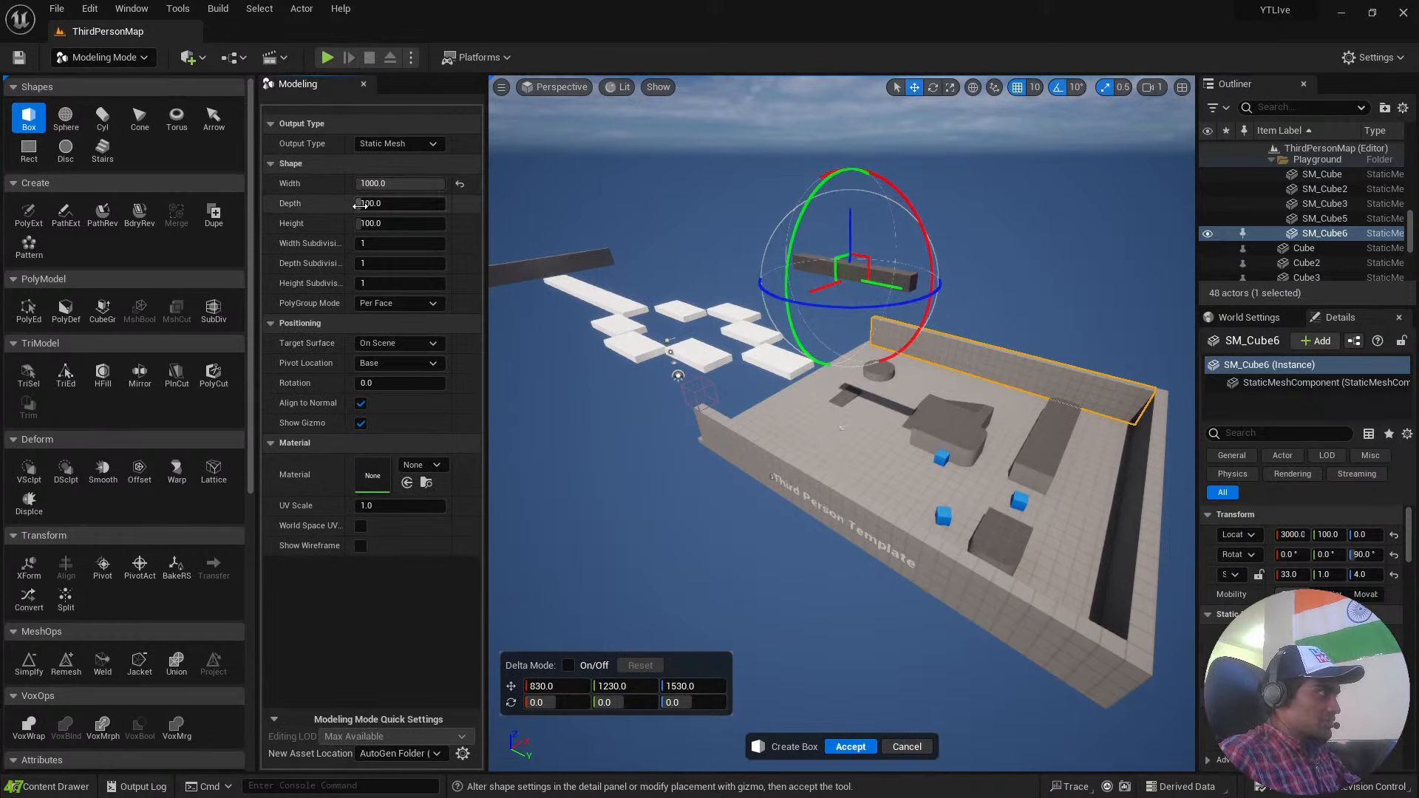
key("Return")
mouse_move(369, 223)
left_mouse_down()
mouse_move(431, 223)
mouse_move(359, 244)
left_mouse_up()
left_click(400, 223)
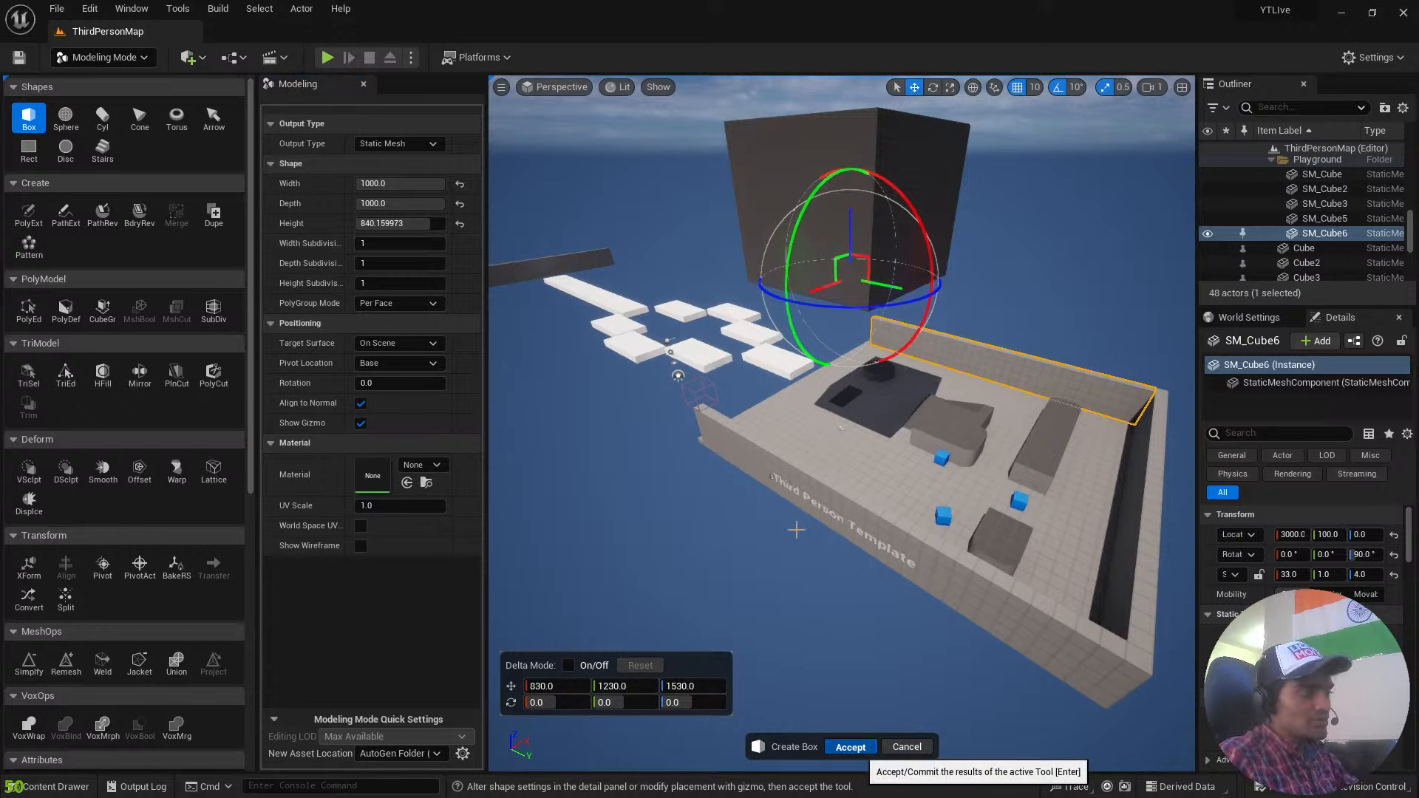
key("Return")
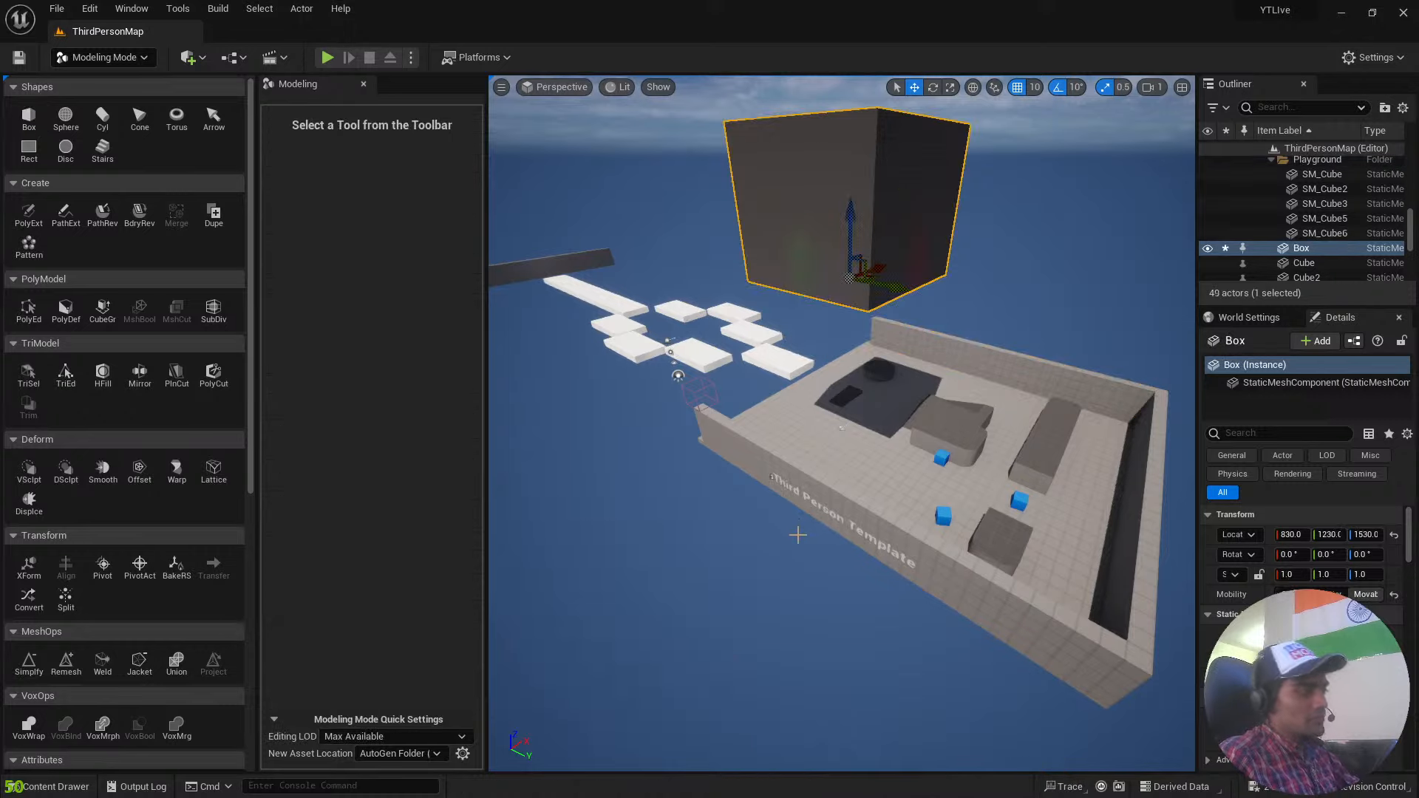
Create a cylinder with a radius of about 242 and a height of 1000, sunk vertically through the box at 630, 1250, 1520.
mouse_move(798, 534)
right_mouse_down()
mouse_move(765, 414)
mouse_move(784, 517)
right_mouse_up()
key("w")
key("s")
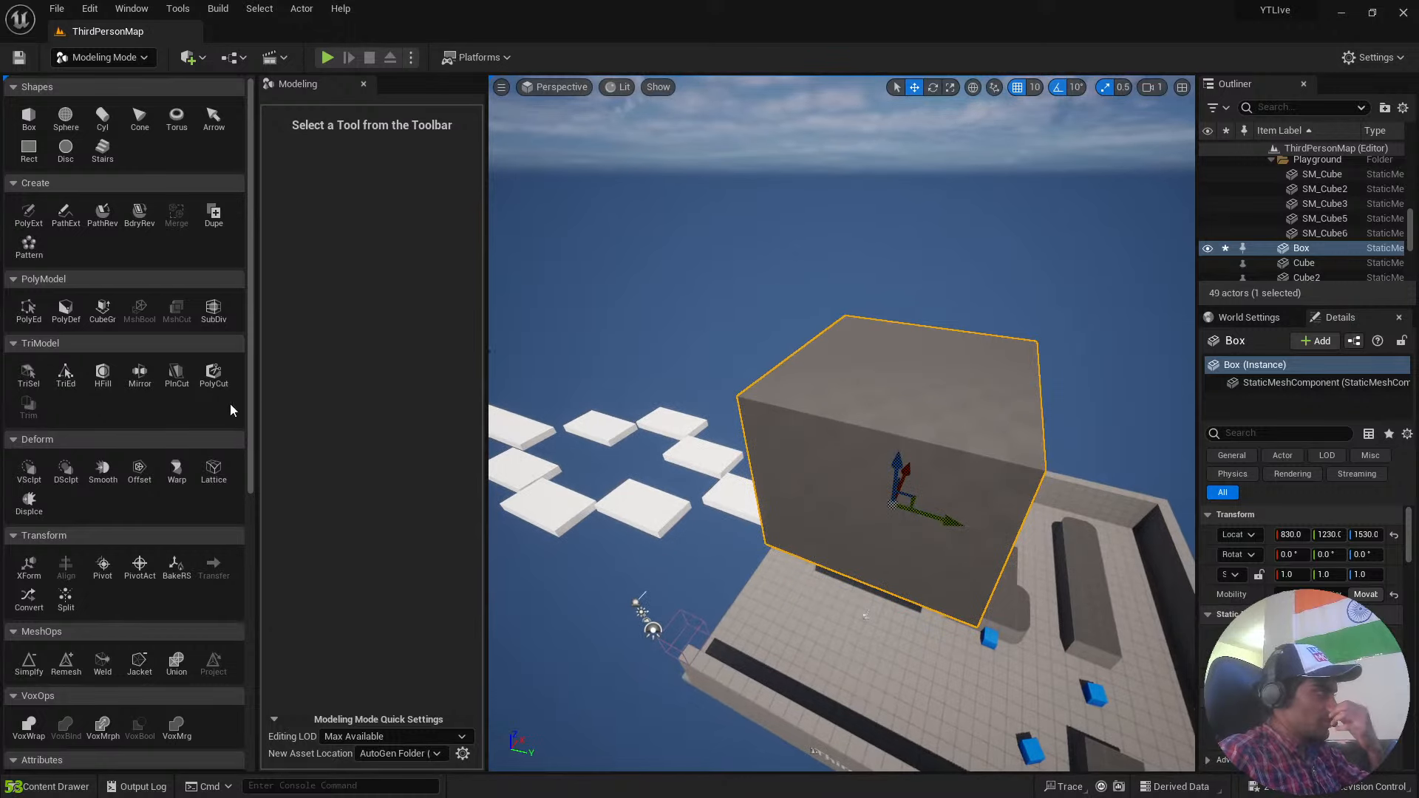
left_click(110, 58)
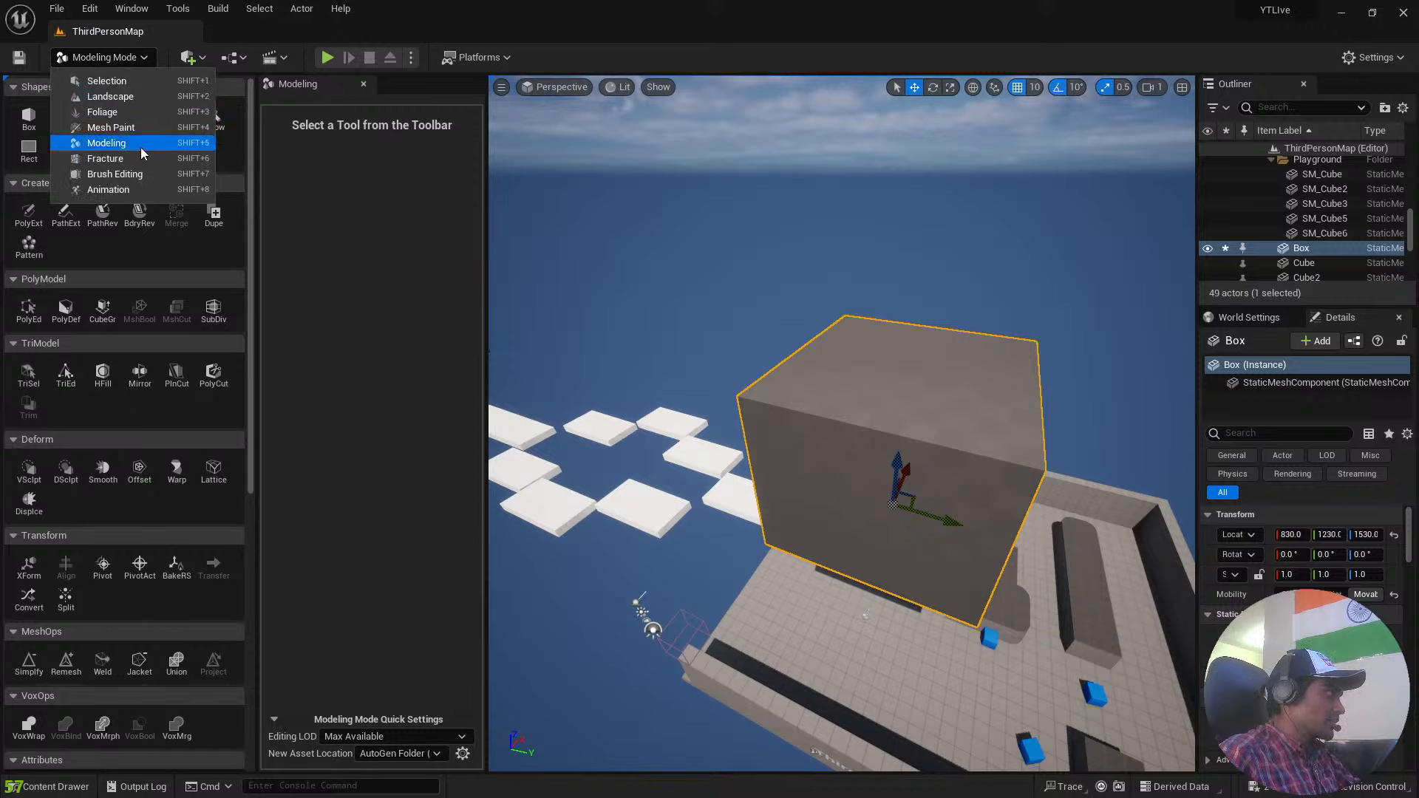
left_click(28, 148)
left_click(102, 118)
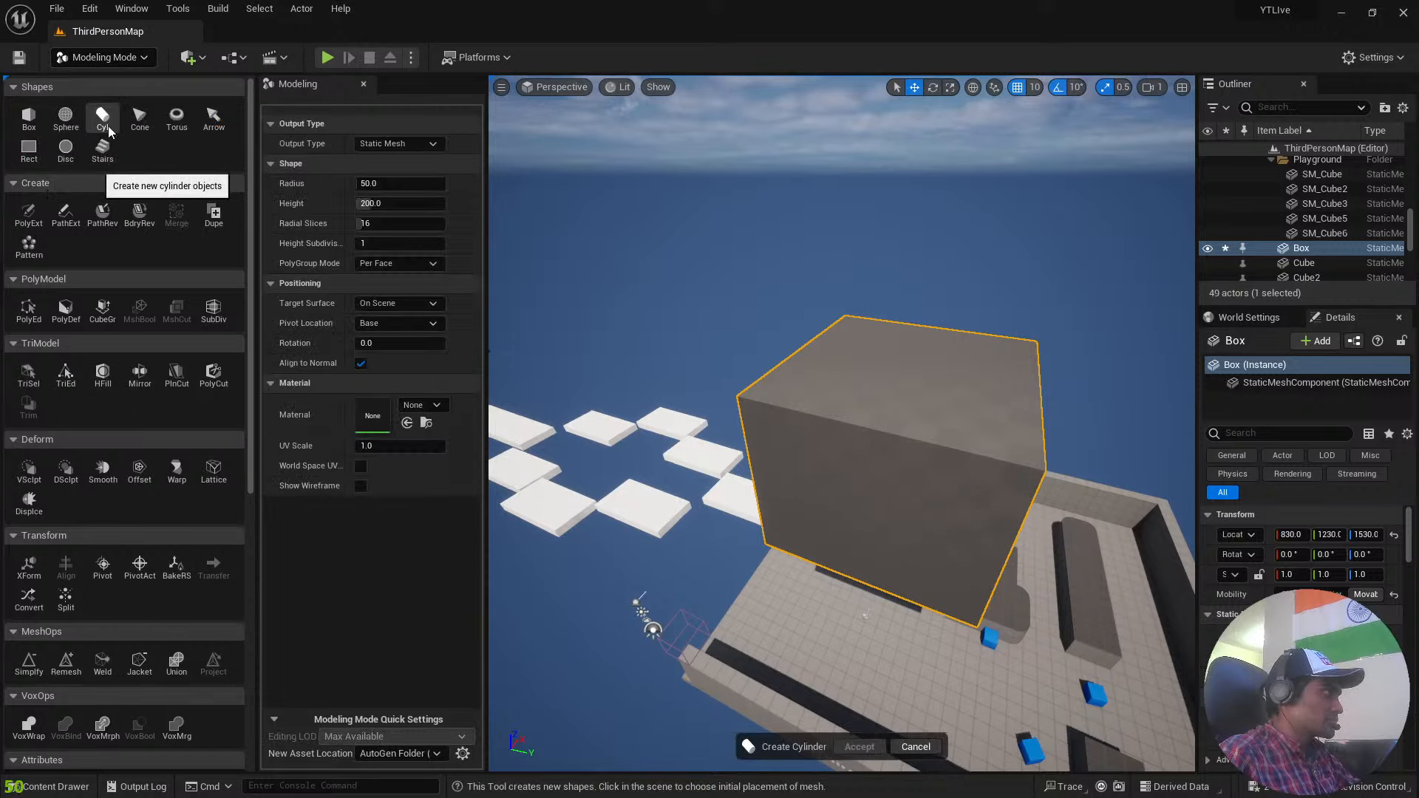
left_click(913, 377)
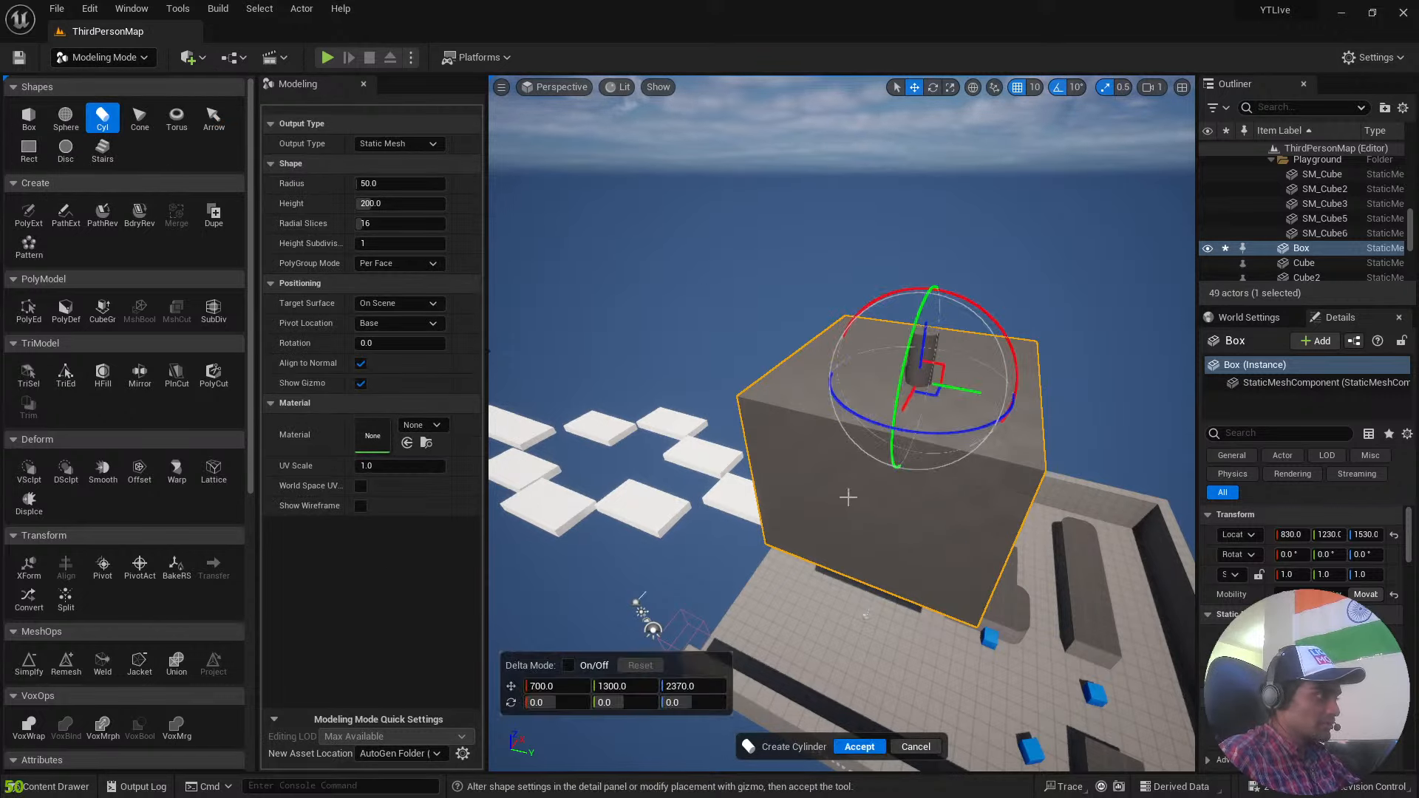
left_click_drag(377, 184, 445, 204)
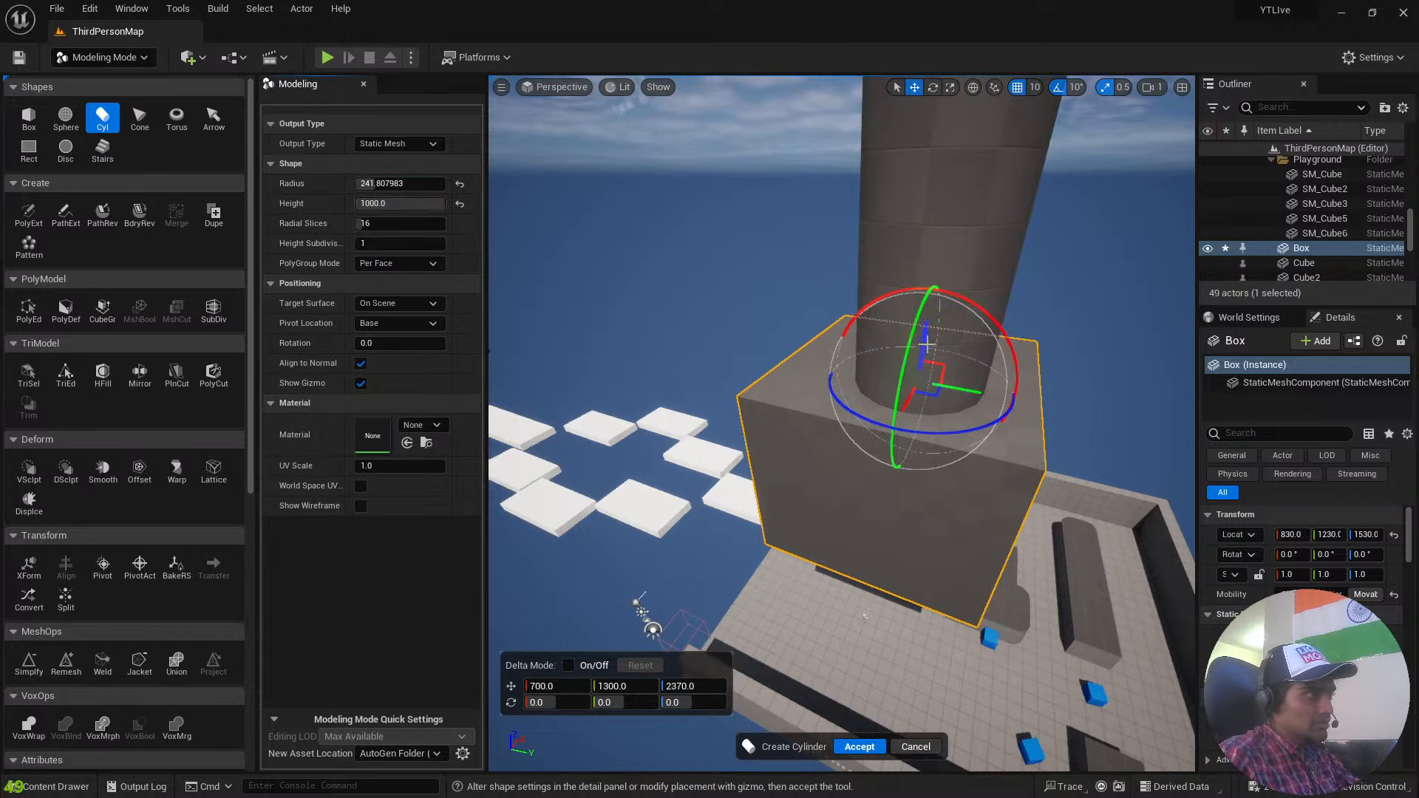
left_click_drag(926, 345, 897, 556)
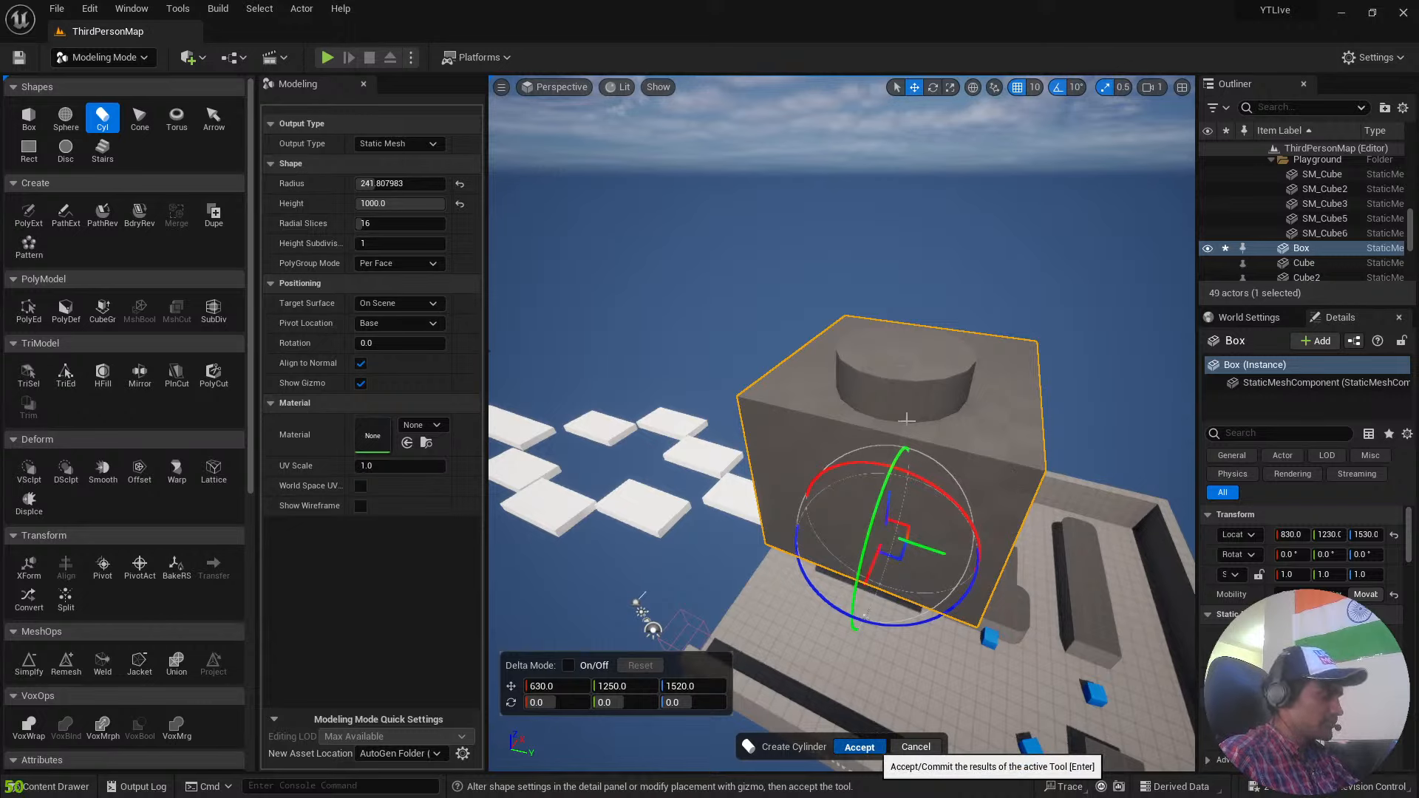
key("Return")
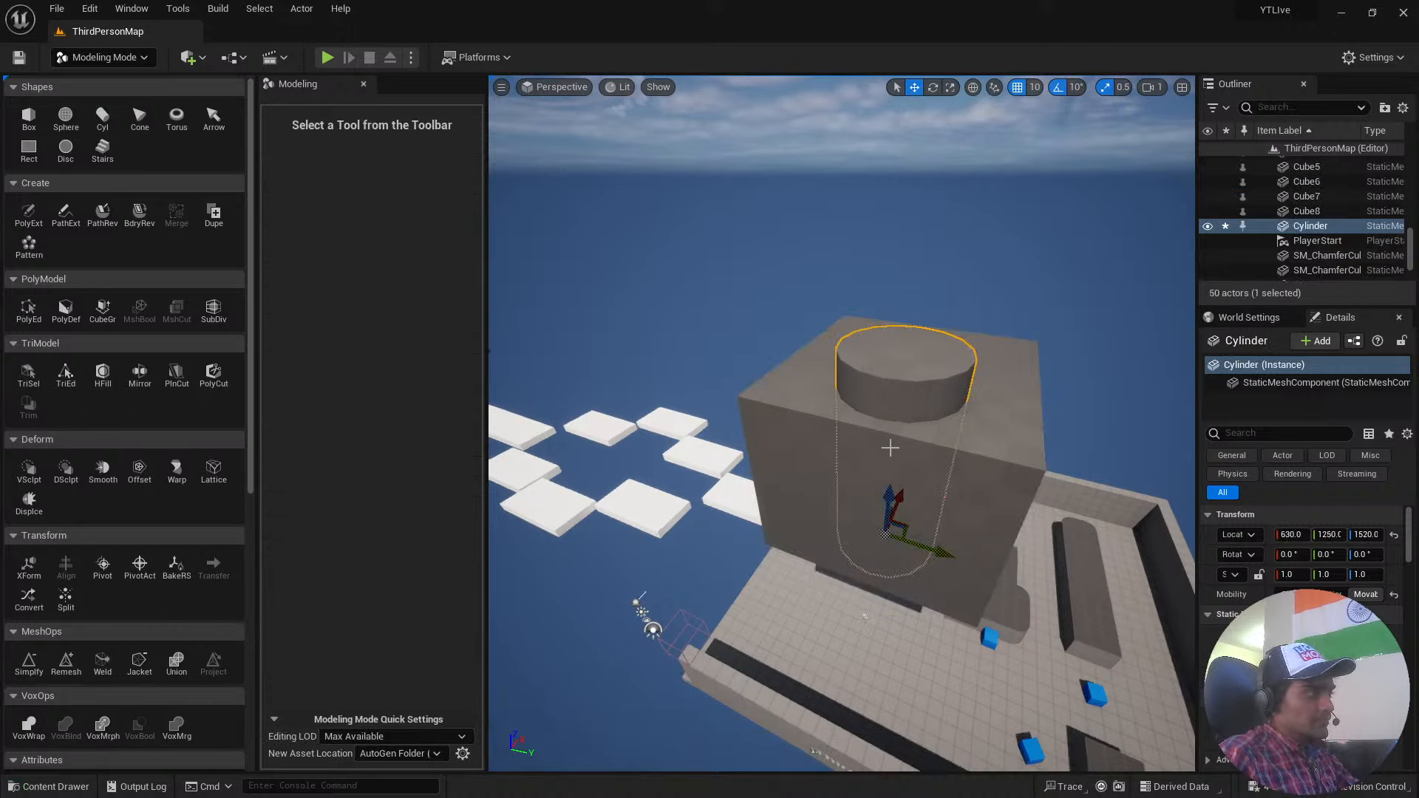
Subtract the cylinder from the box with a Difference A - B mesh Boolean, inspect the hole and accept the result.
left_click(1027, 499)
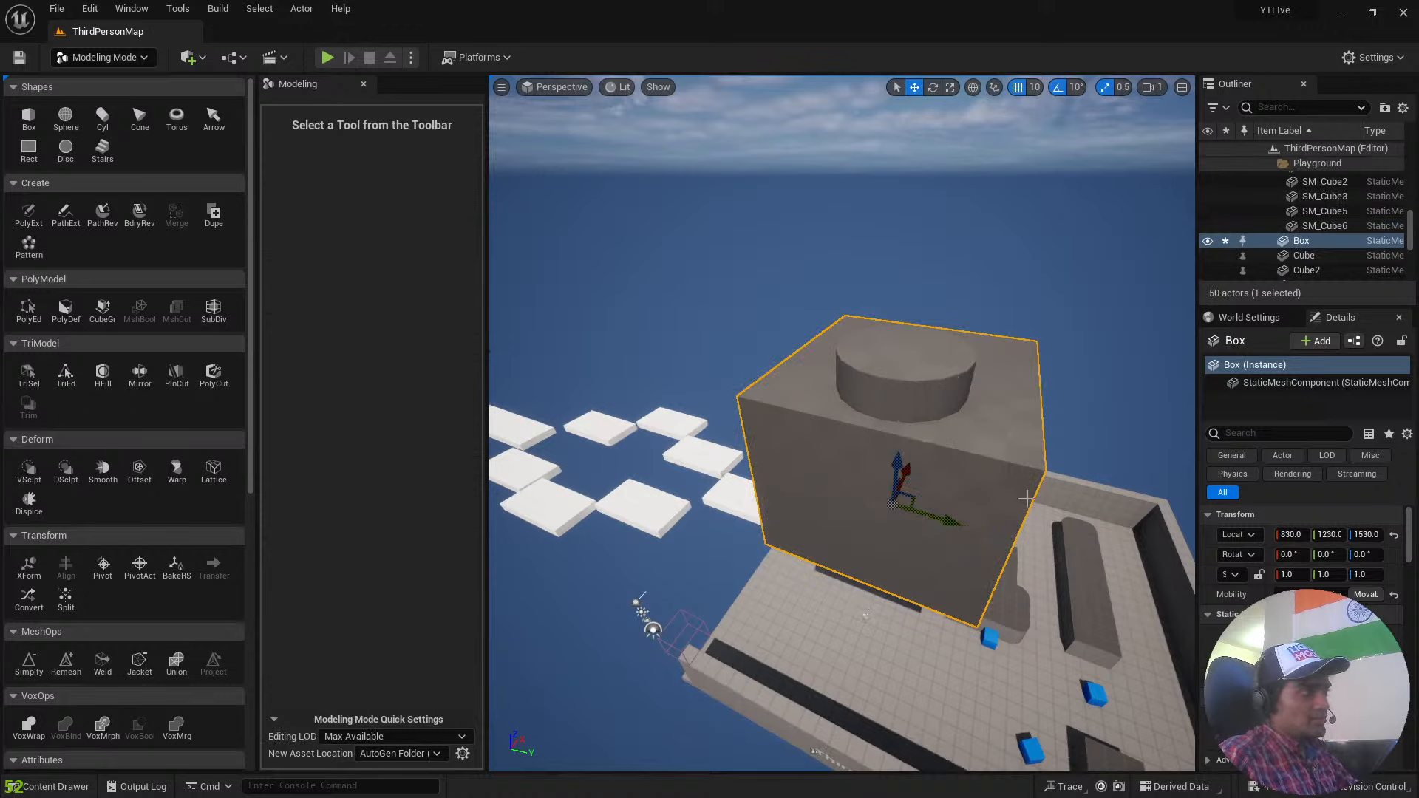
left_click(909, 383, "ctrl")
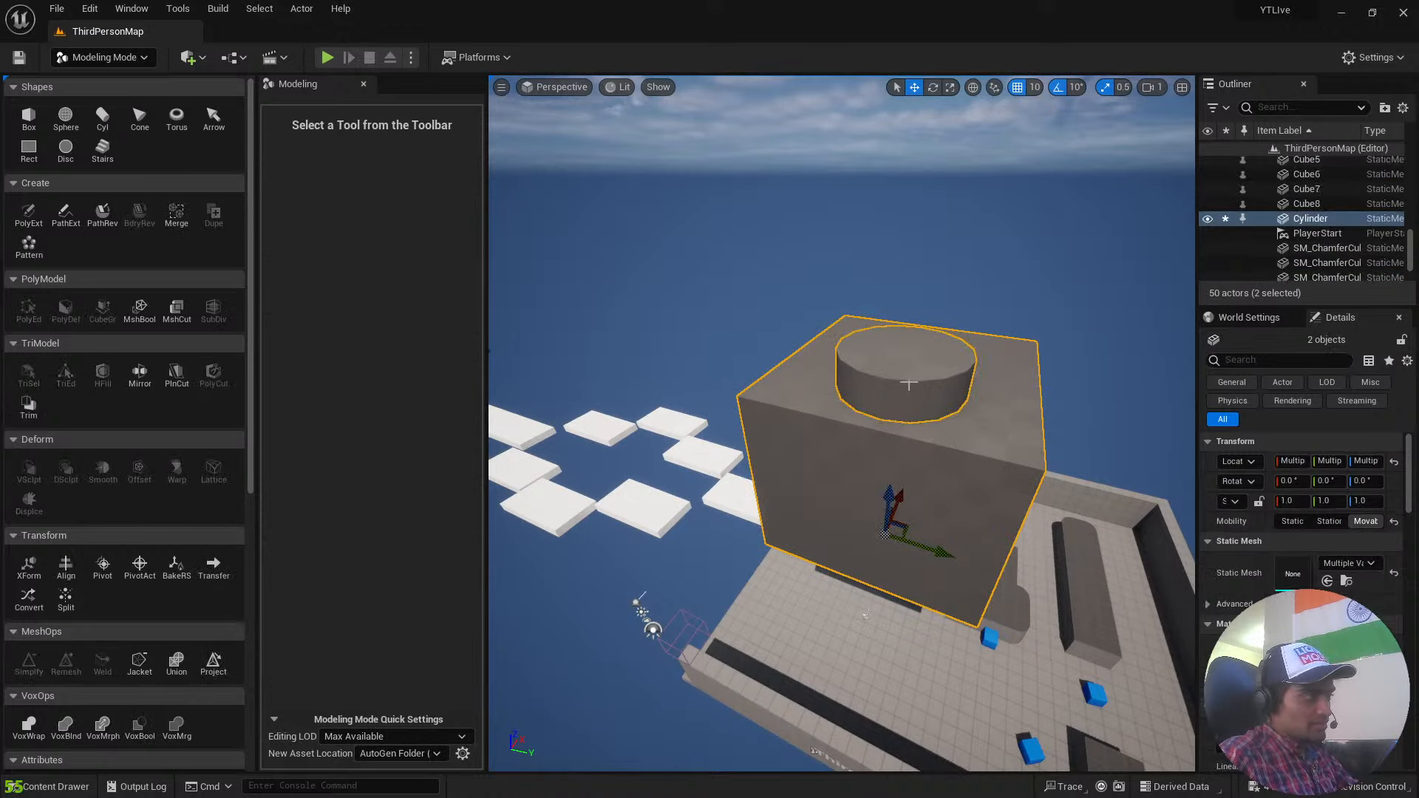
left_click(148, 314)
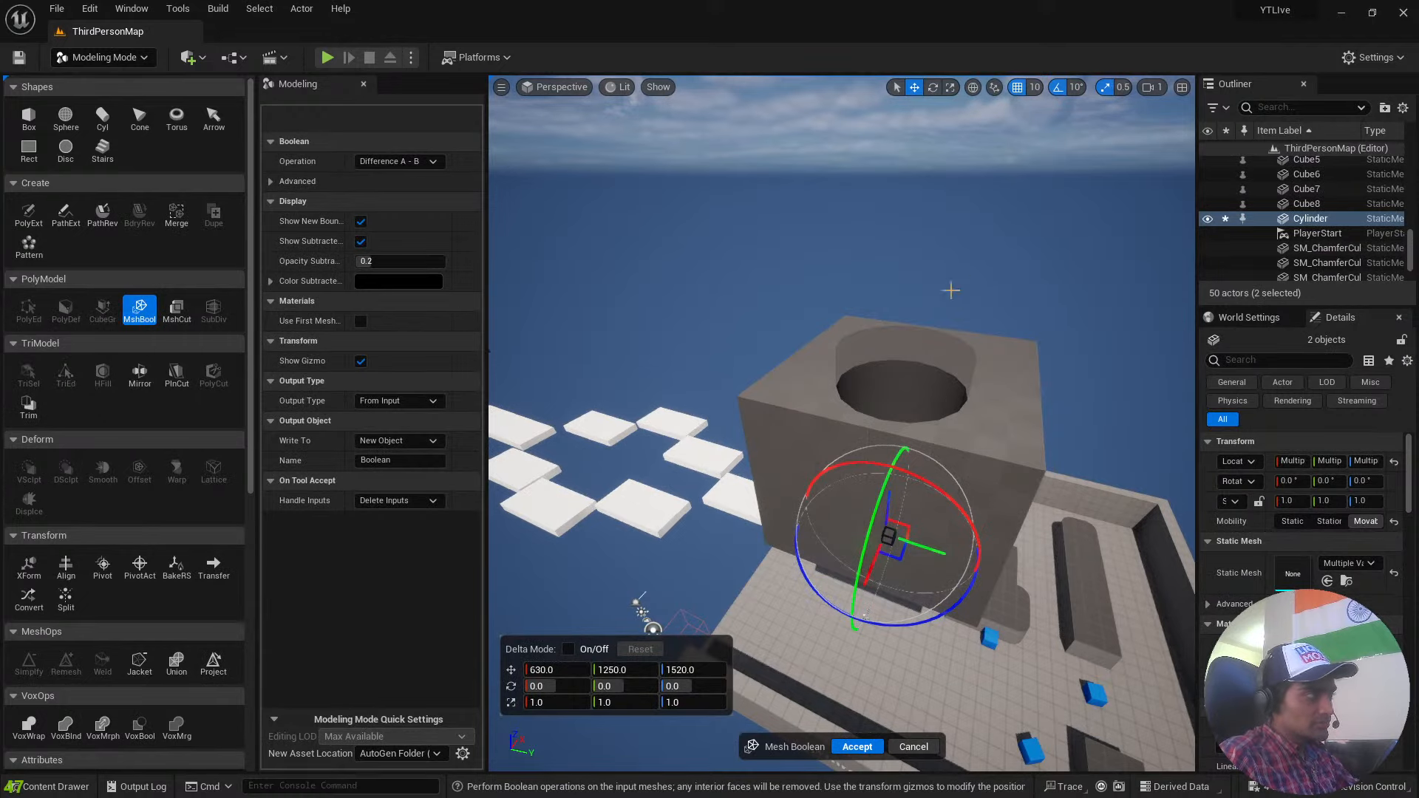
key("w")
right_click_drag(951, 290, 960, 479)
key("w")
key("s")
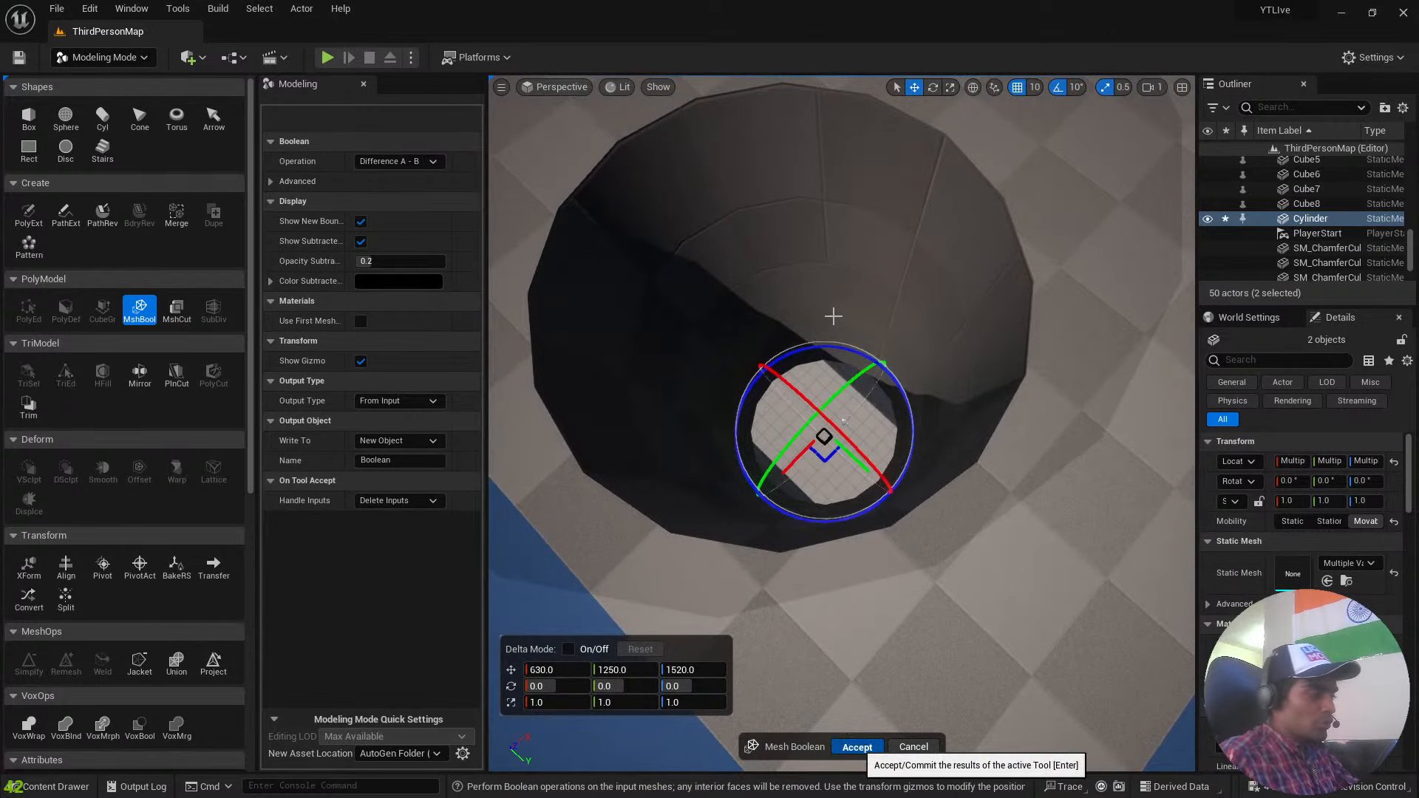
key("Return")
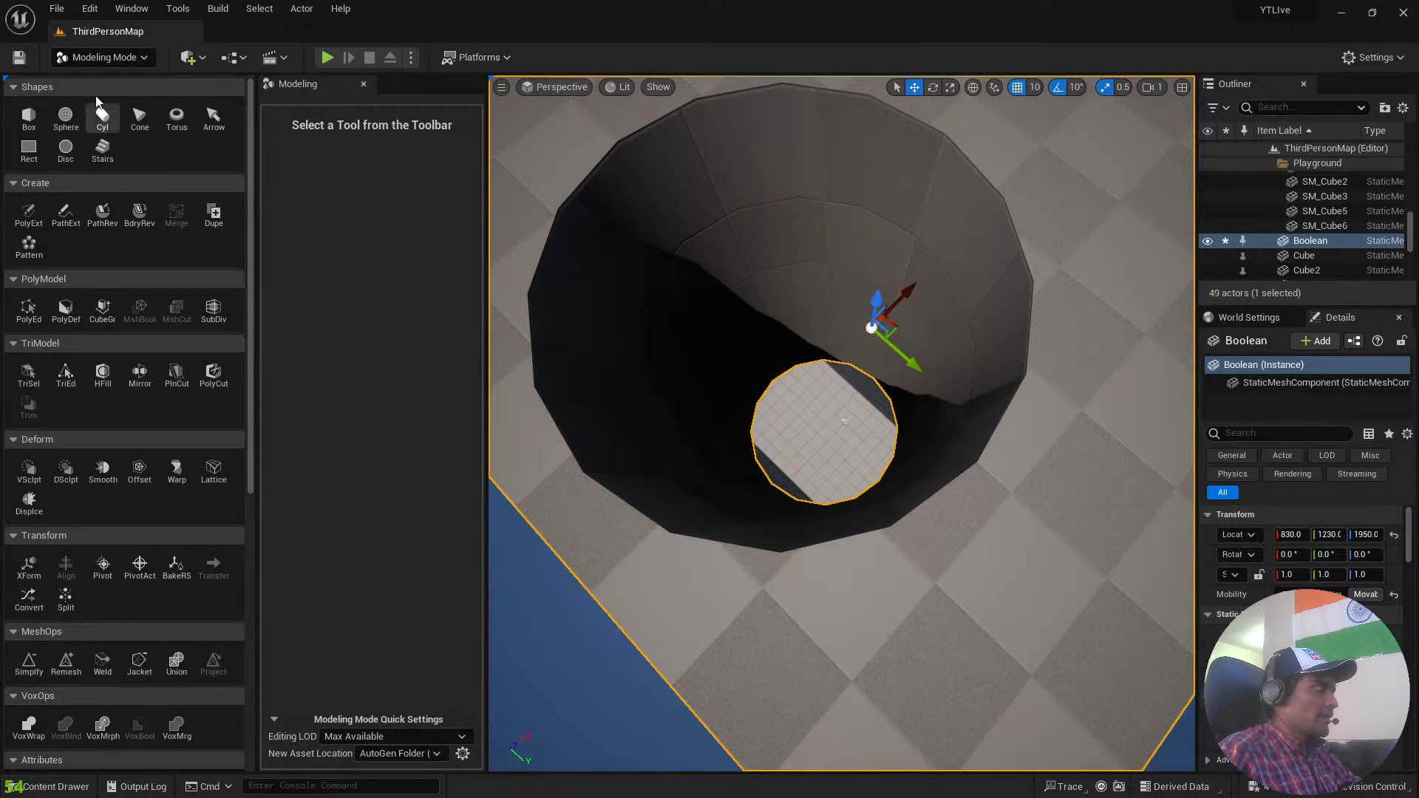
Switch the editor back to Selection mode and look down through the hole in the box.
left_click(98, 59)
left_click(112, 83)
right_click_drag(841, 363, 910, 377)
key("s")
key("w")
key("s")
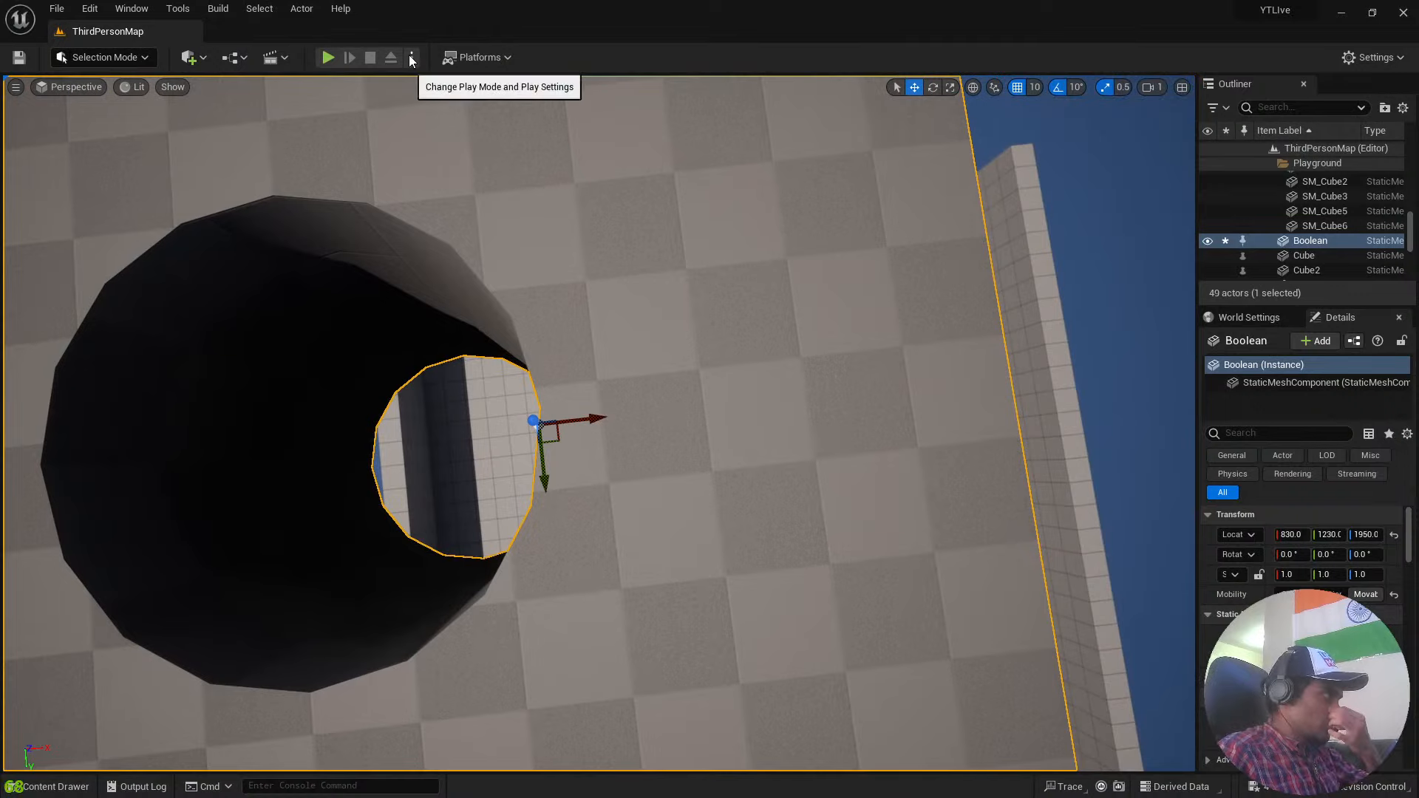
Position the camera above the holed box and set the player to spawn at the Current Camera Location.
right_click_drag(467, 103, 558, 59)
right_click_drag(599, 422, 514, 443)
key("d")
key("w")
key("d")
right_click_drag(436, 80, 436, 111)
key("a")
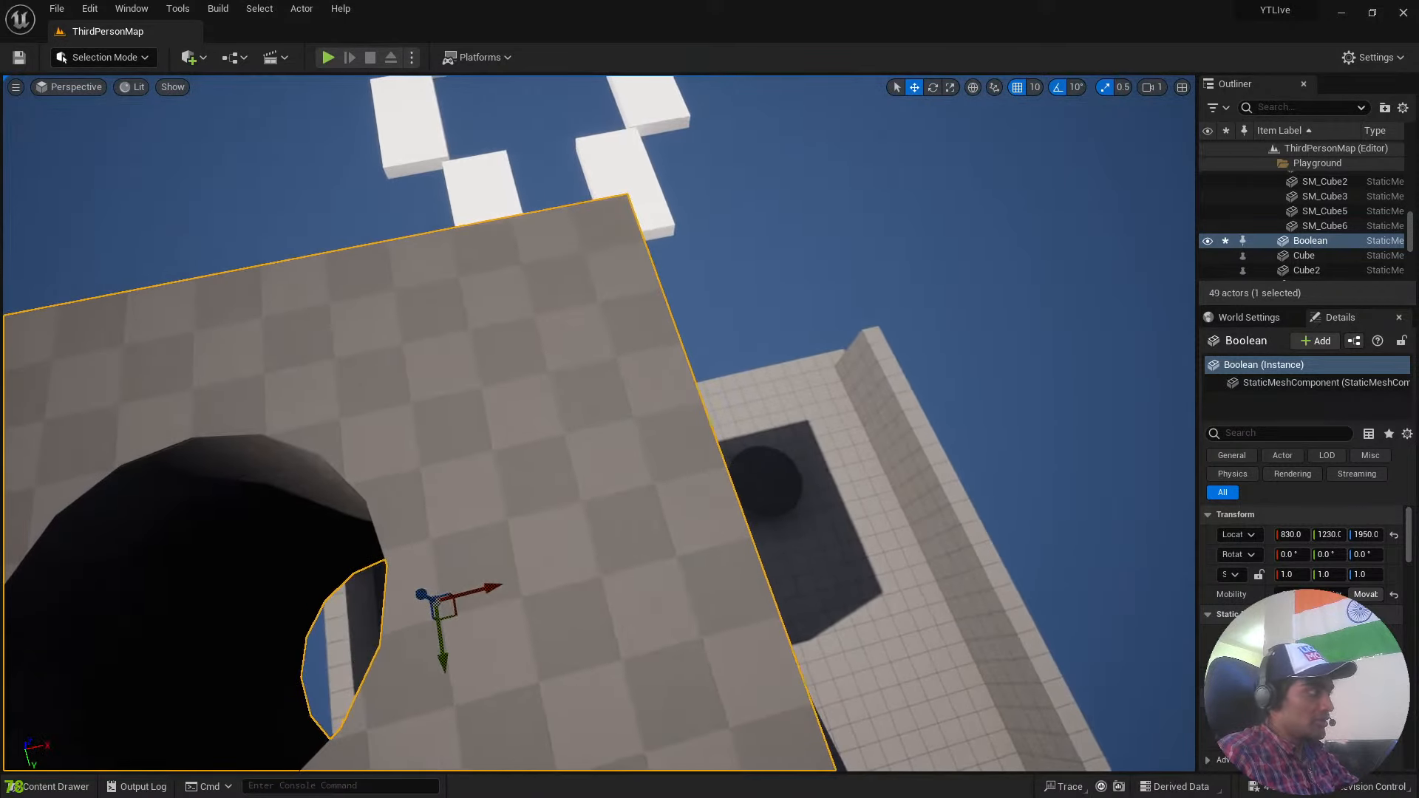
left_click(413, 58)
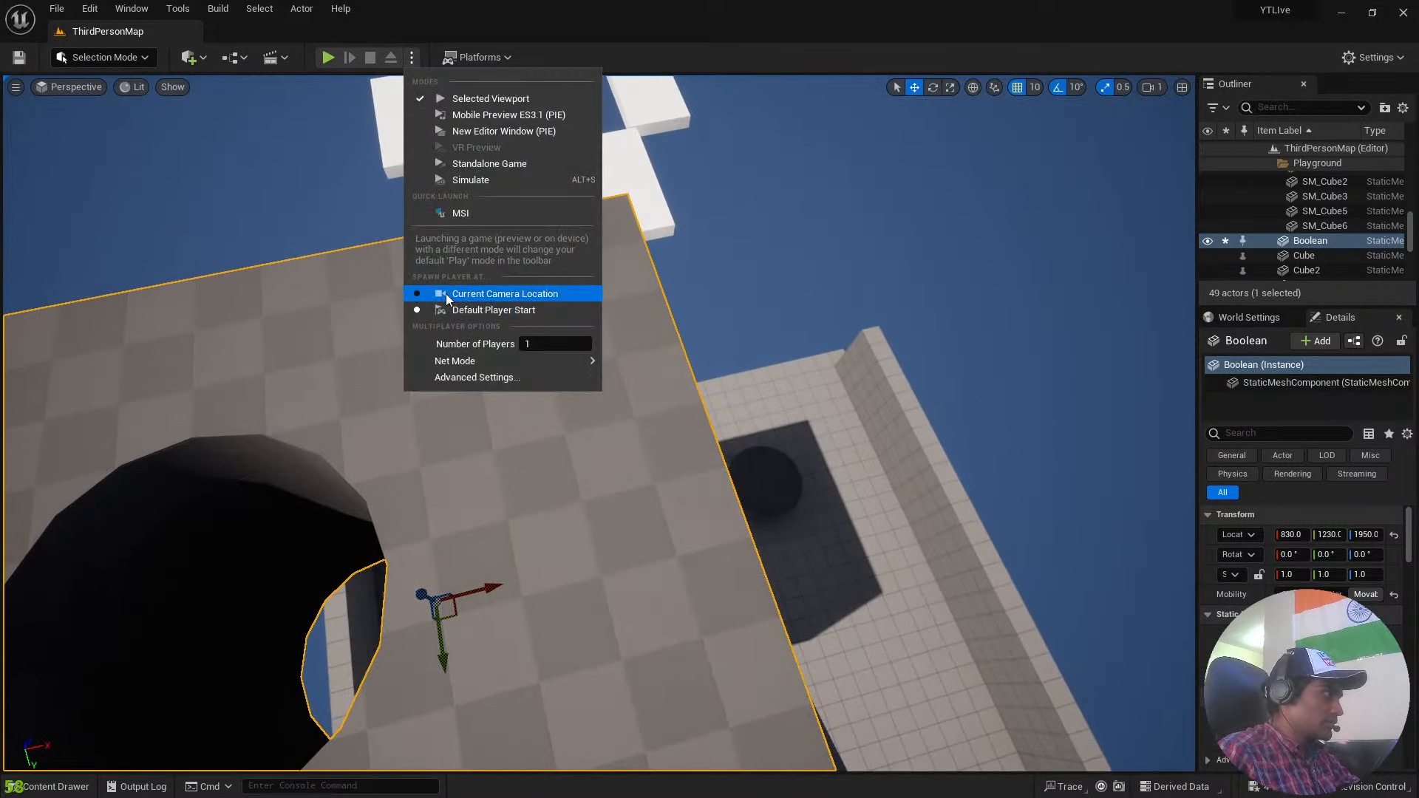
left_click(415, 63)
left_click(415, 64)
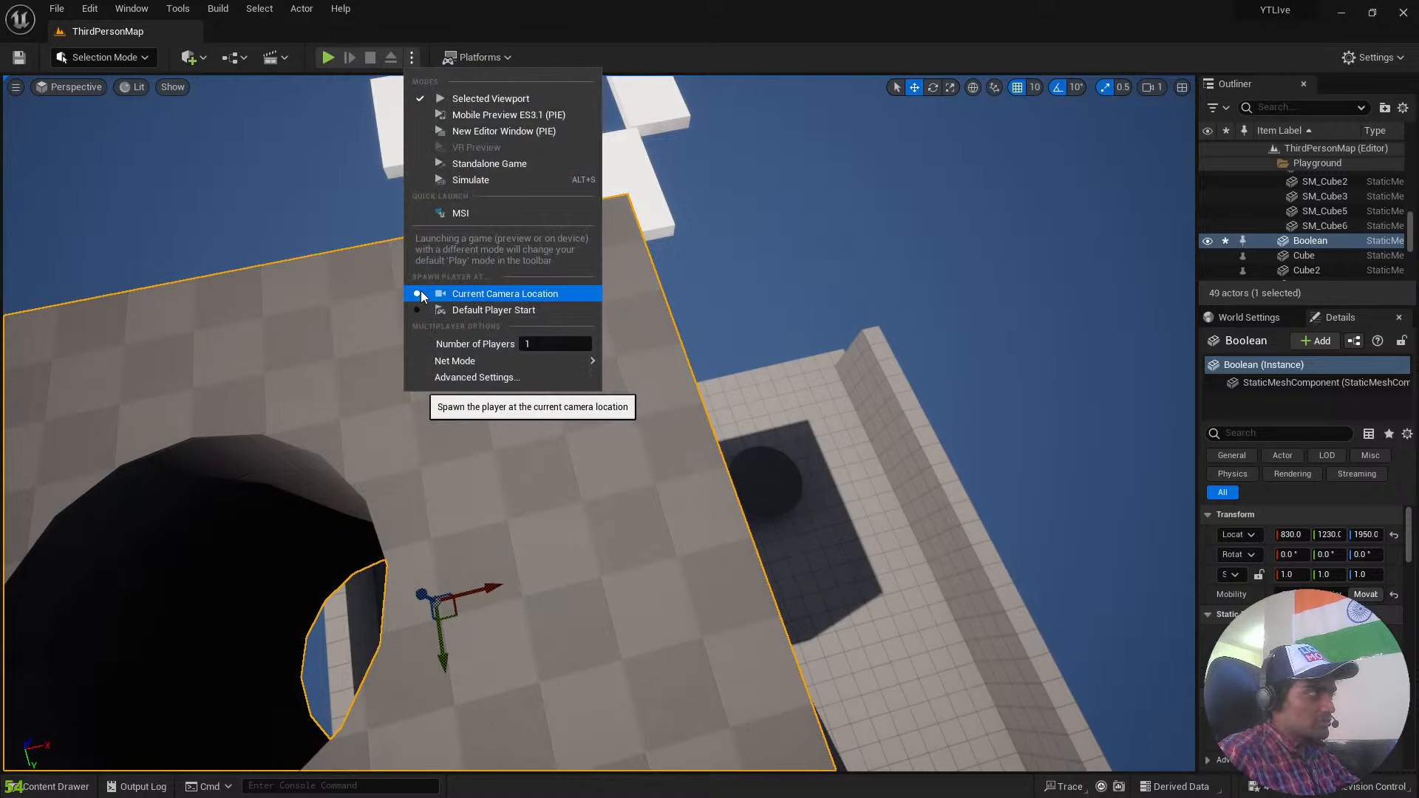
left_click(412, 61)
Play the level from the camera location, run the character off the box top onto the playground floor and stop playing.
left_click(329, 59)
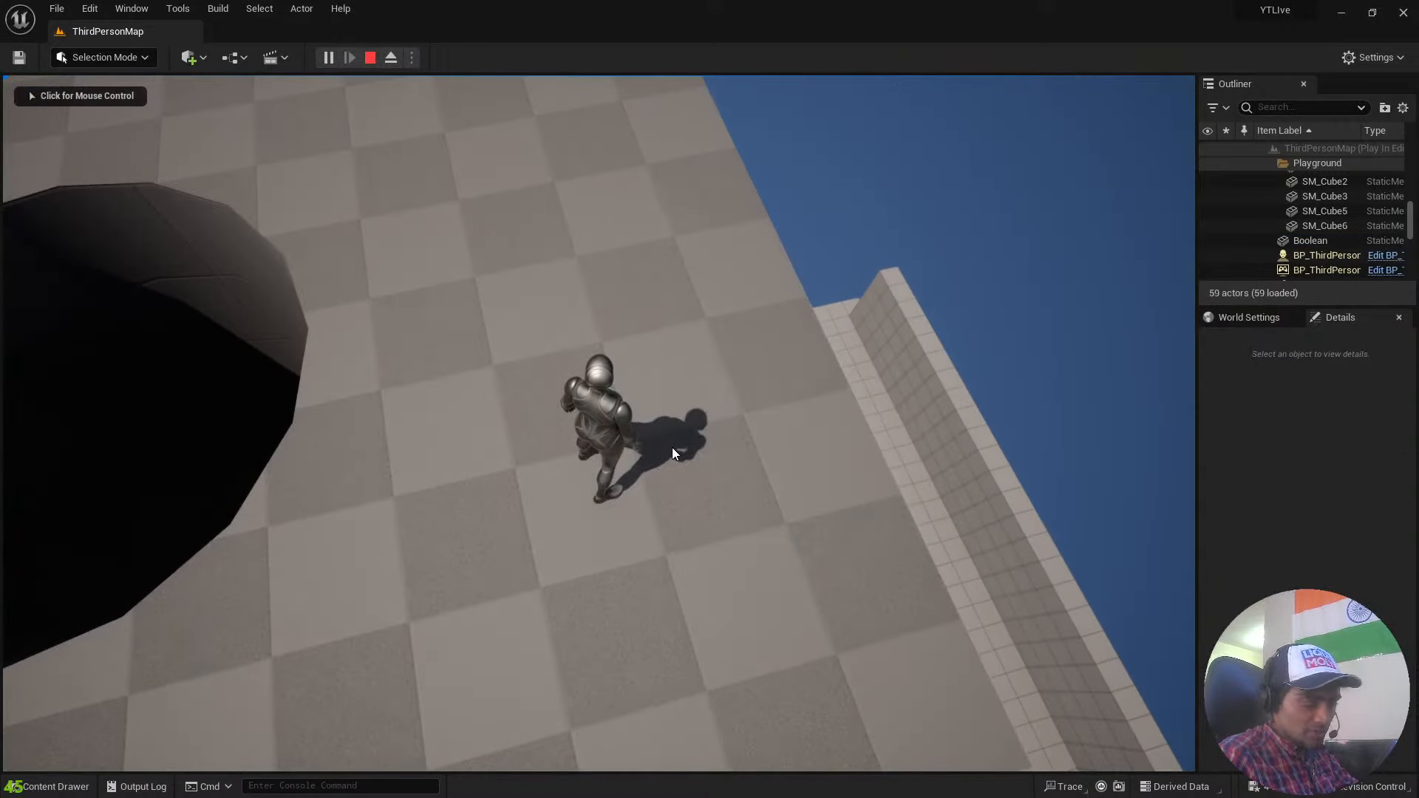
left_click(667, 437)
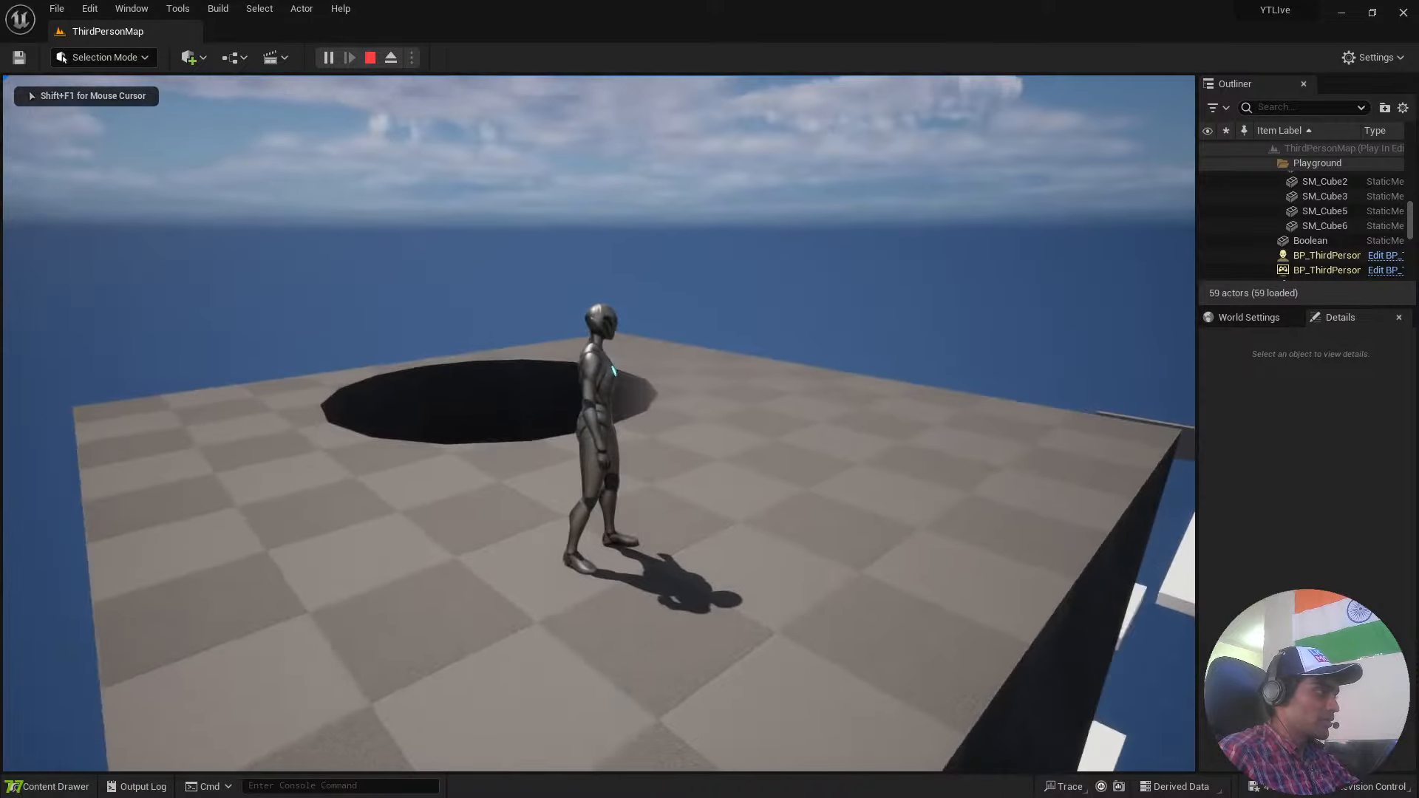
key("w")
key("w")
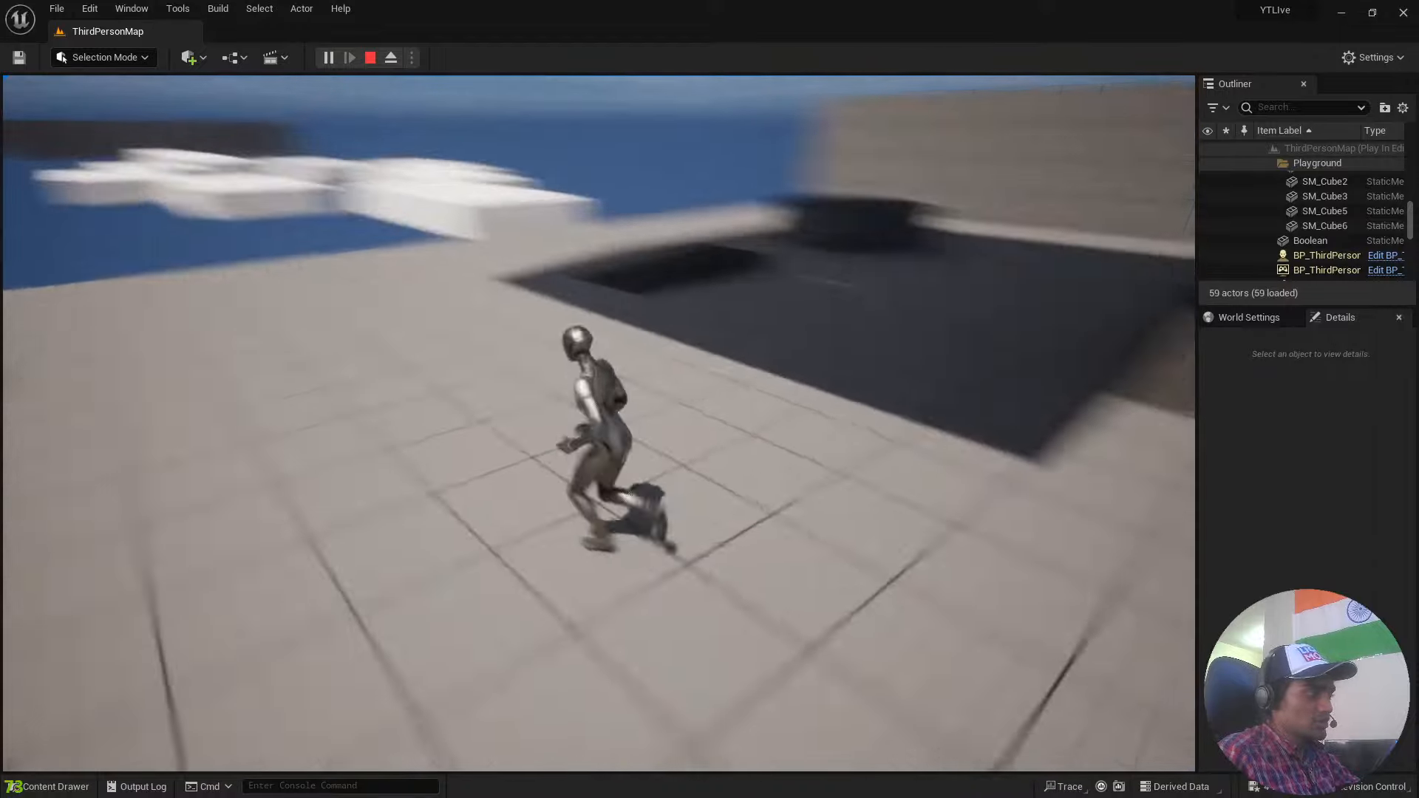
key("Escape")
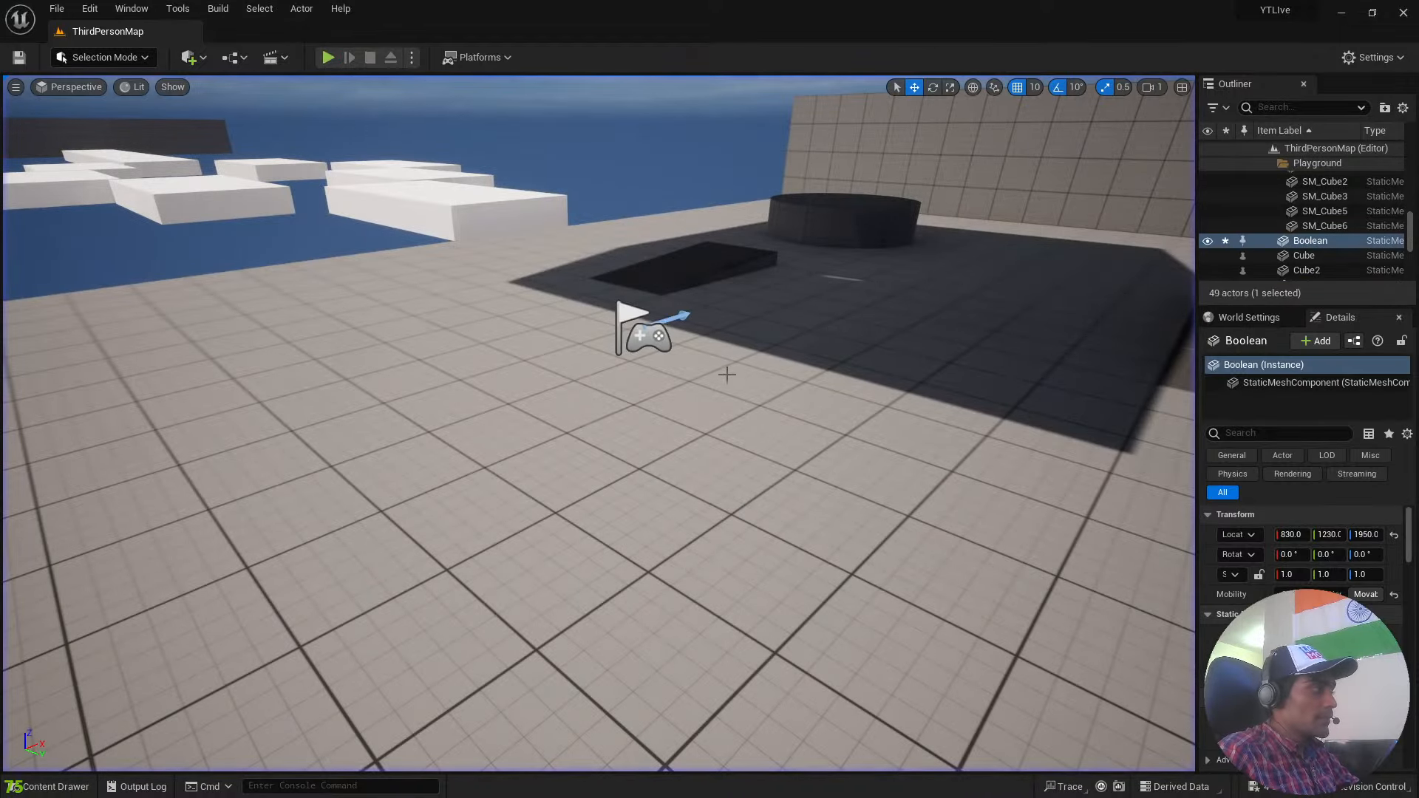
Focus on the holed box, place the camera just above its top beside the hole and start playing there.
key("f")
key("w")
right_click_drag(599, 370, 517, 414)
key("s")
key("s")
key("w")
key("s")
key("s")
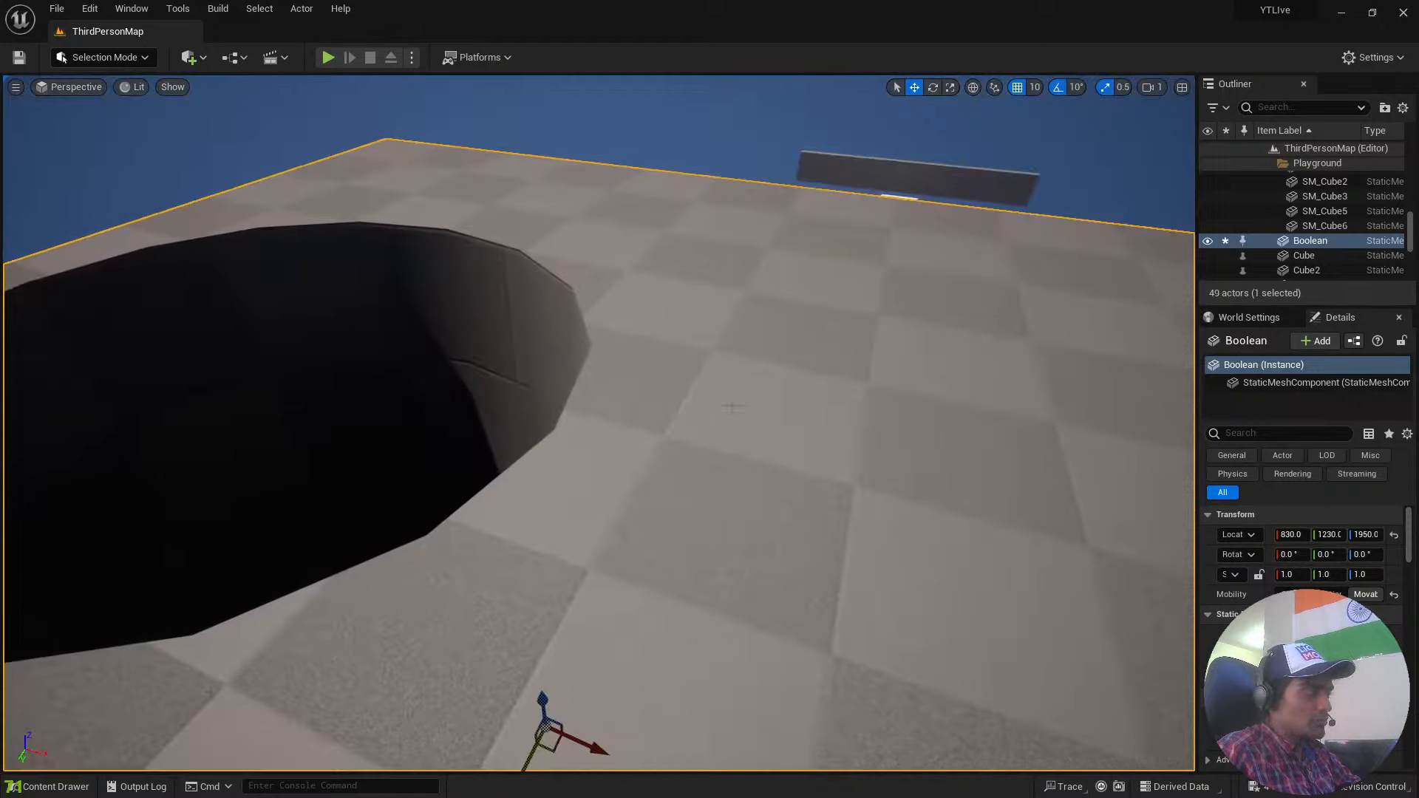
left_click(328, 58)
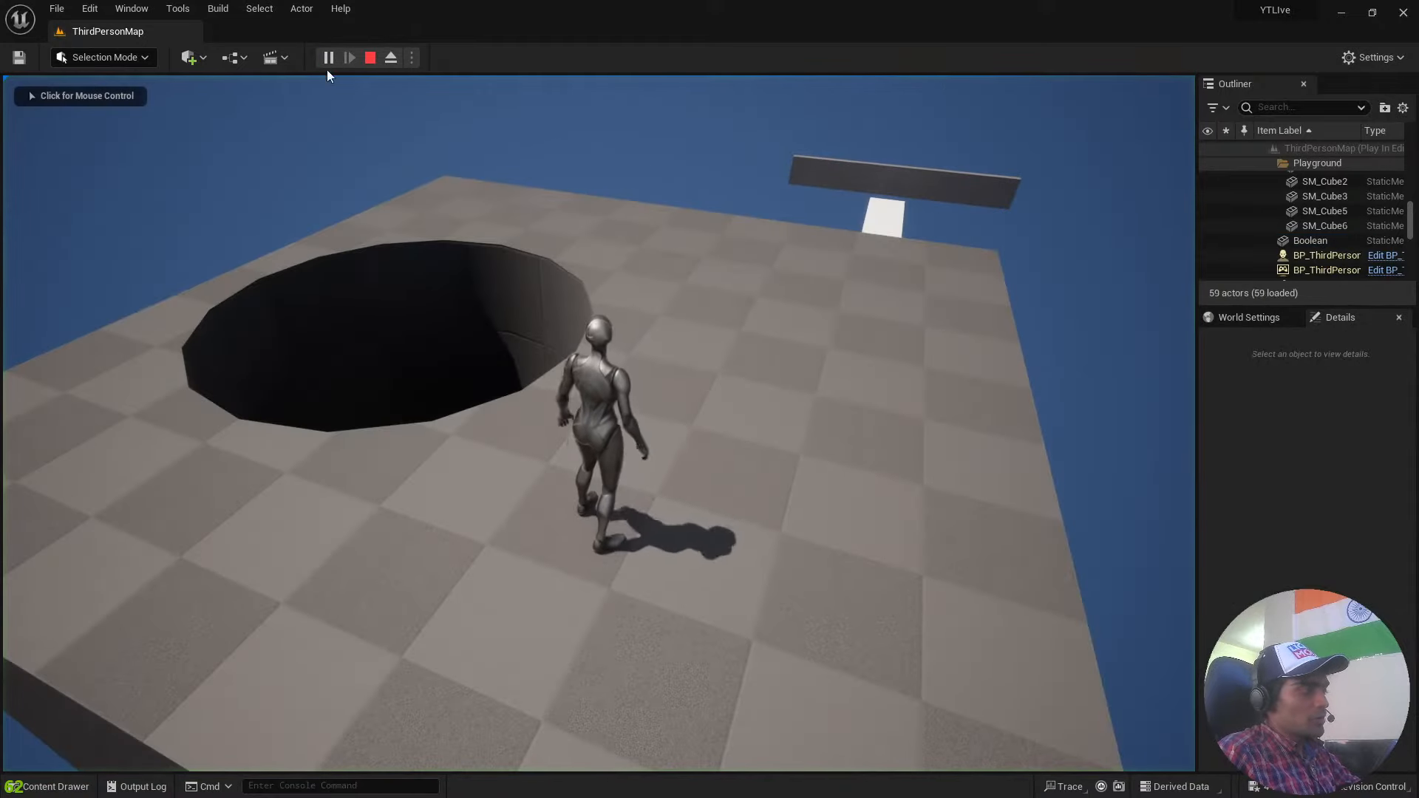
Run the character around the box top and drop it through the hole to the floor.
left_click(518, 347)
key("w")
key("s")
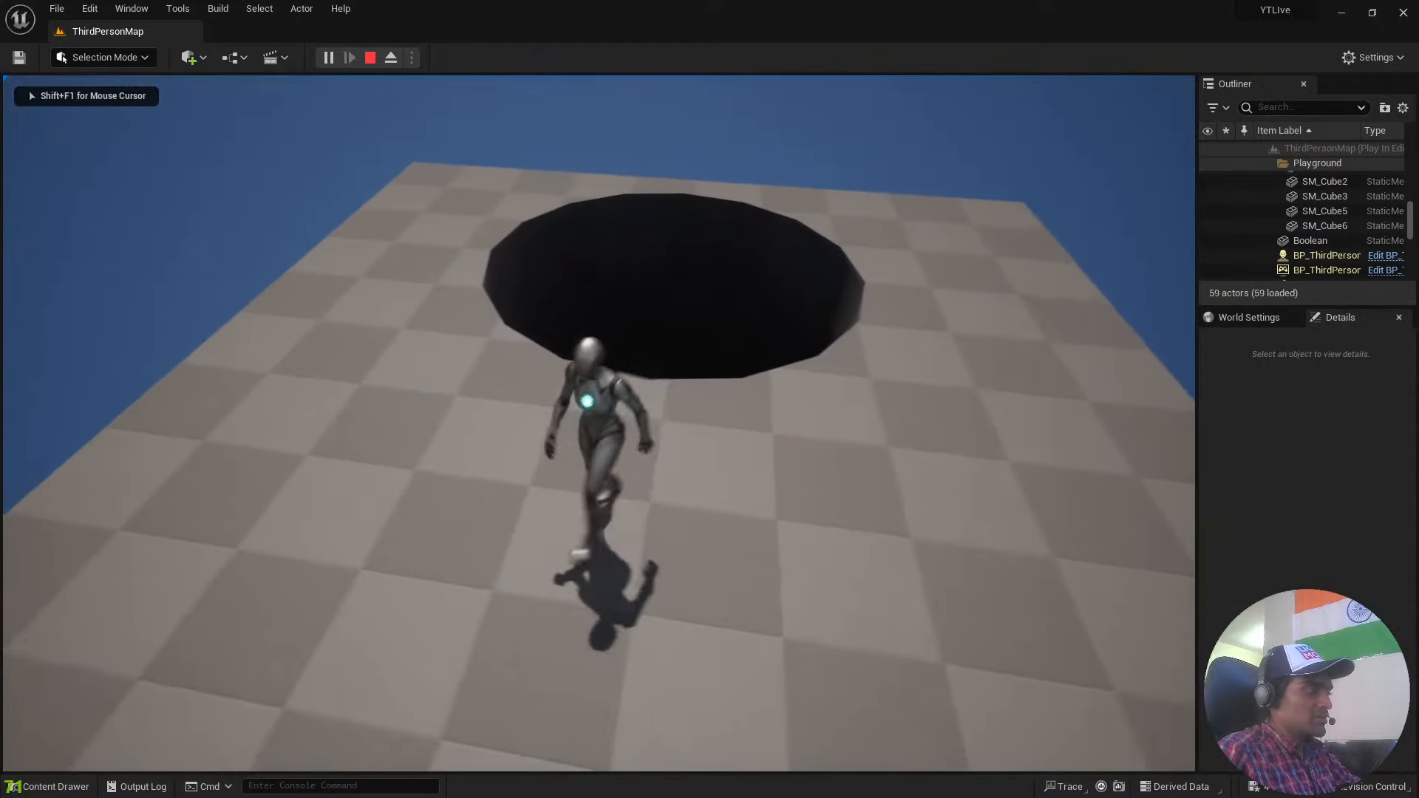
key("w")
key("w")
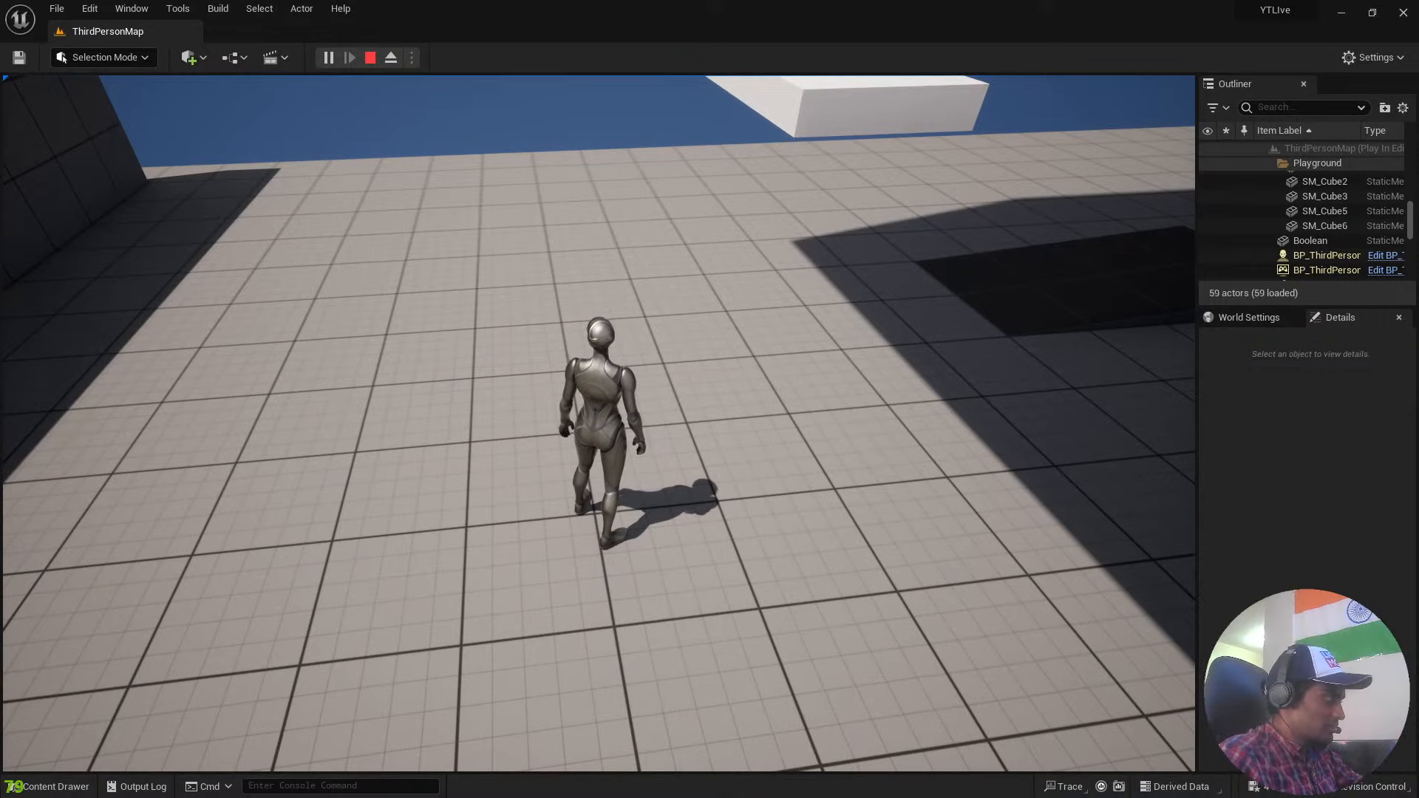
Run and jump the character around the low cylinder, ramp and blue cubes, and stop playing.
key("d")
key("a")
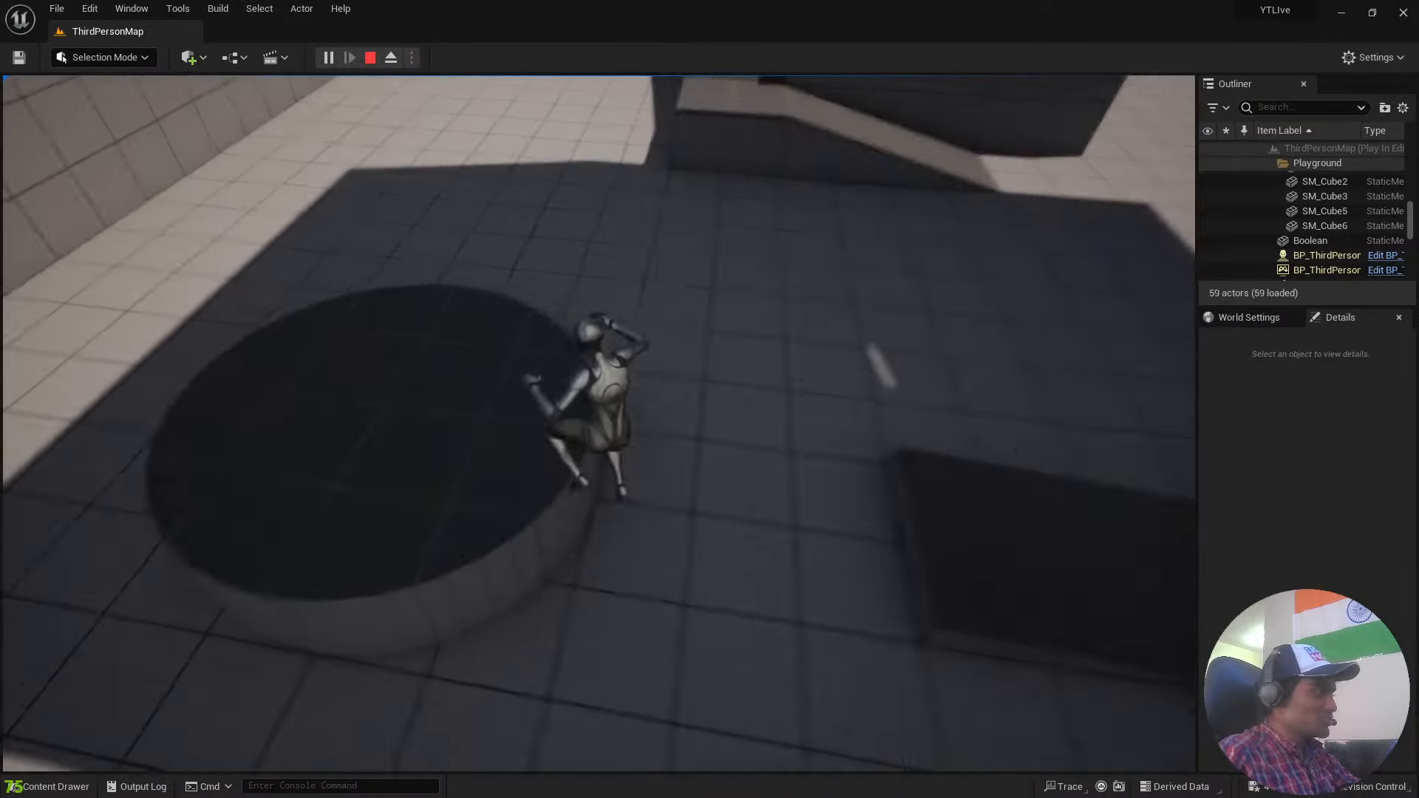
key("a")
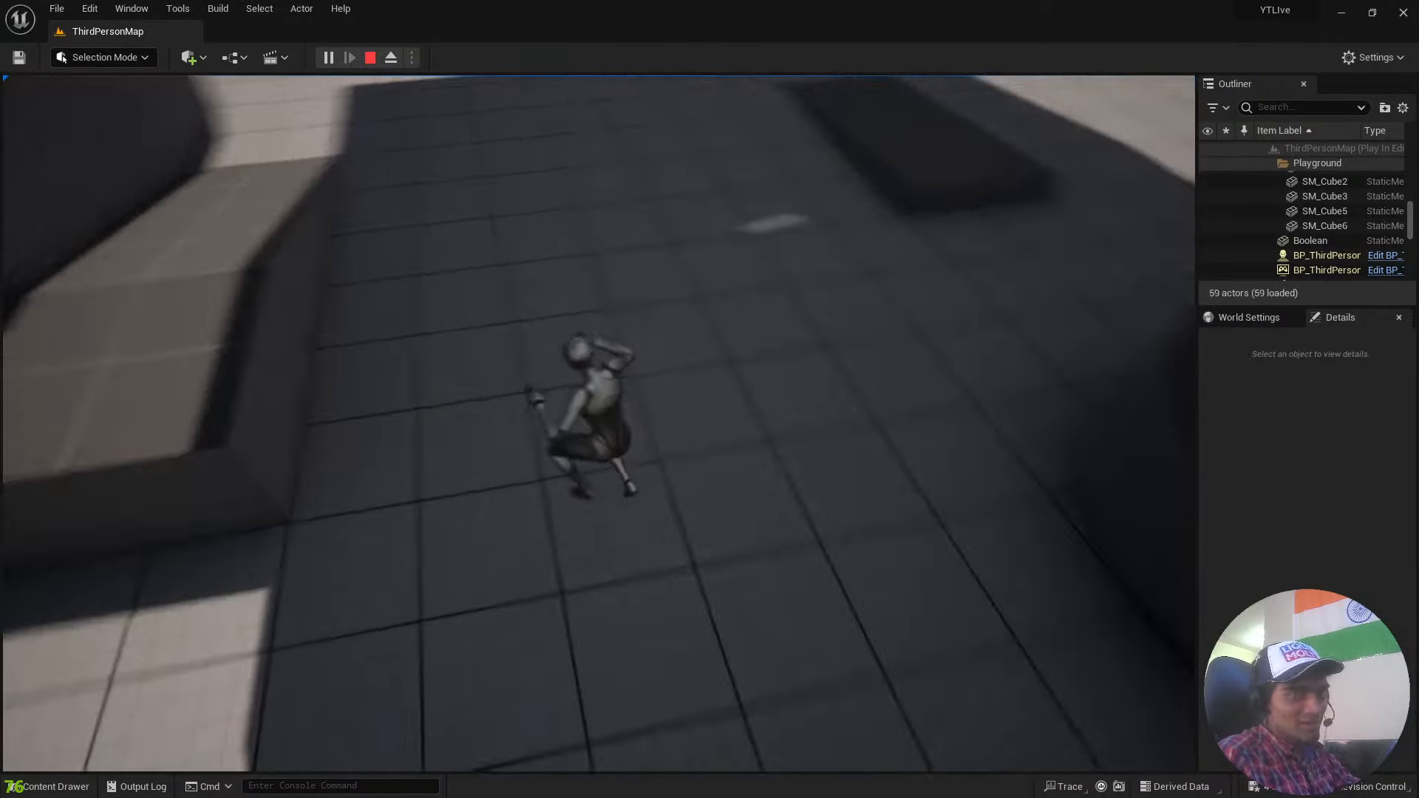
key("w")
key("space")
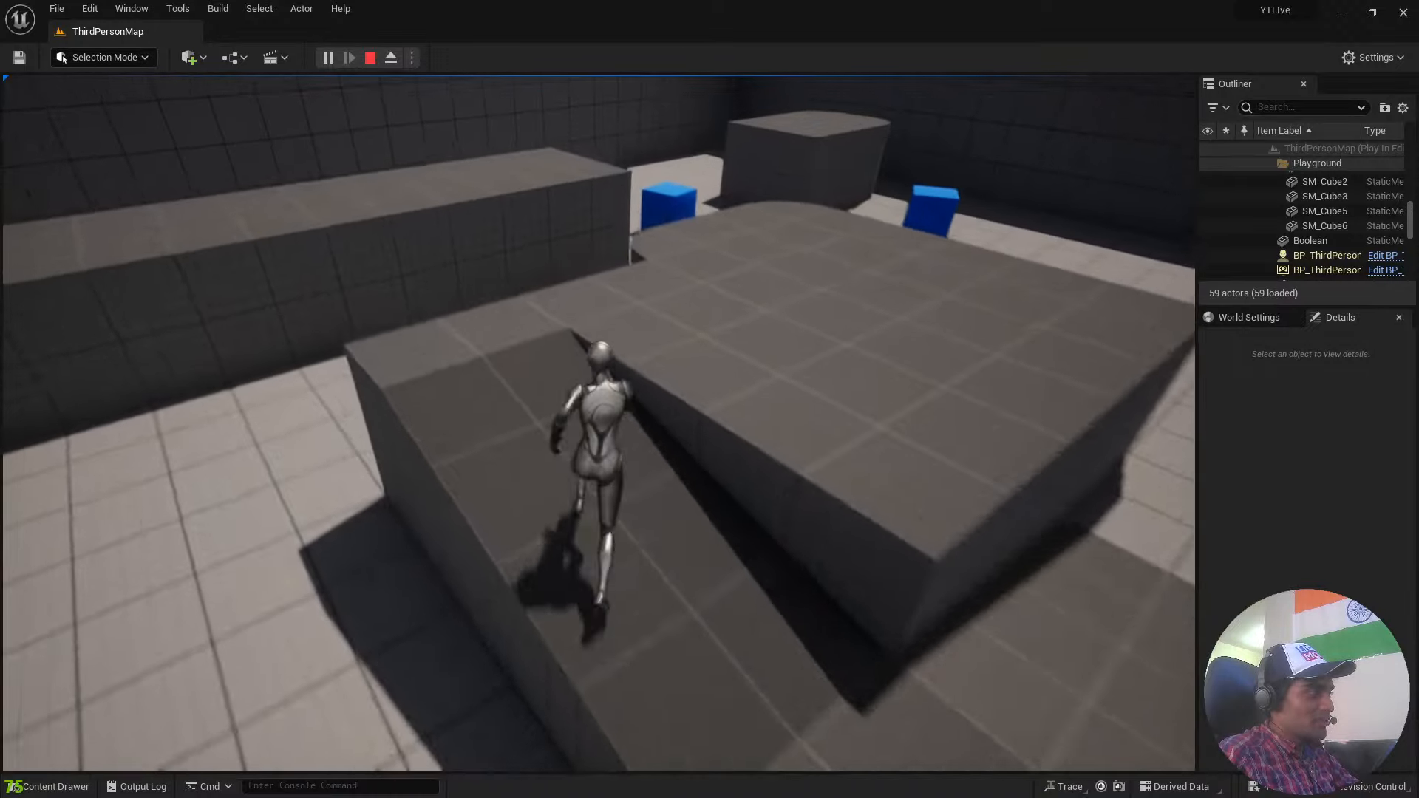
key("w")
key("space")
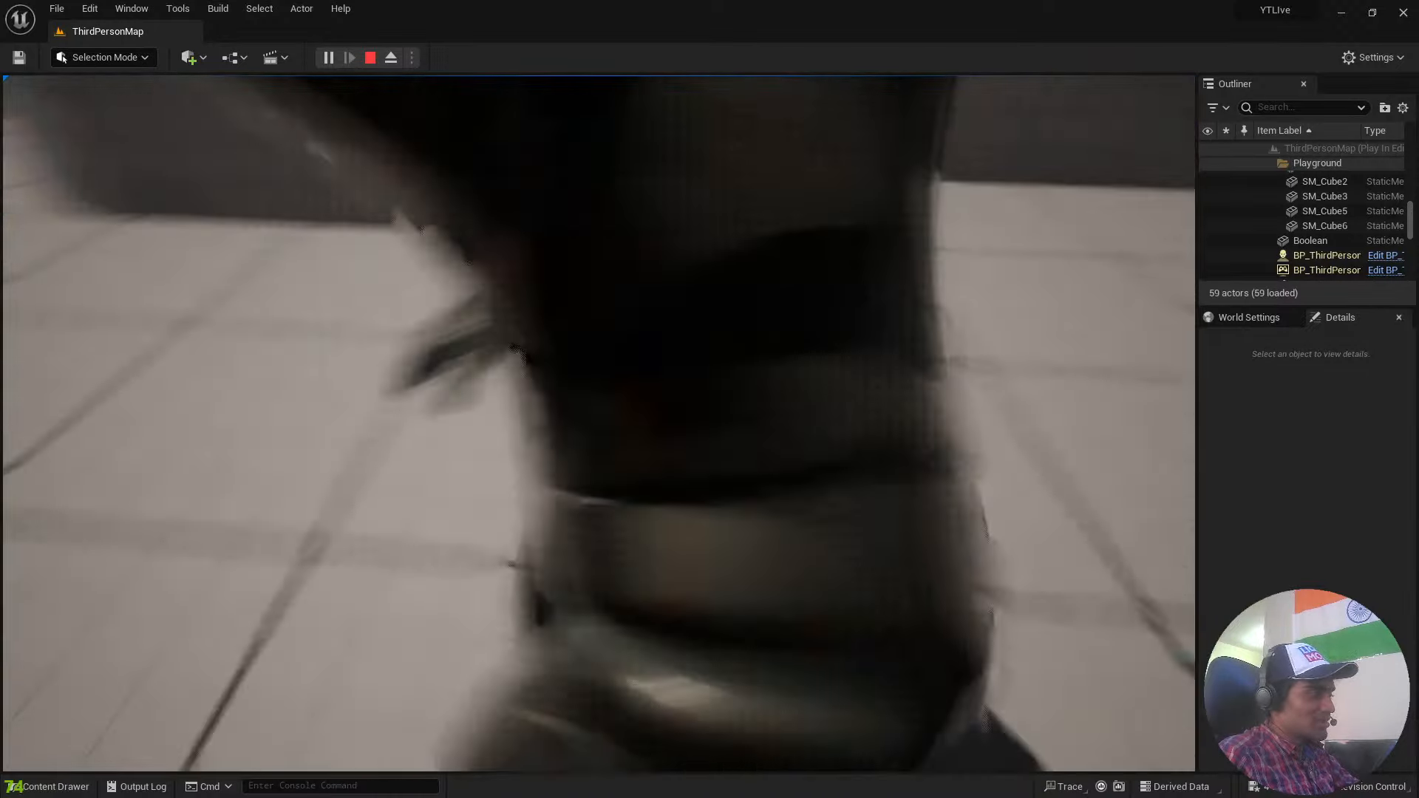
key("w")
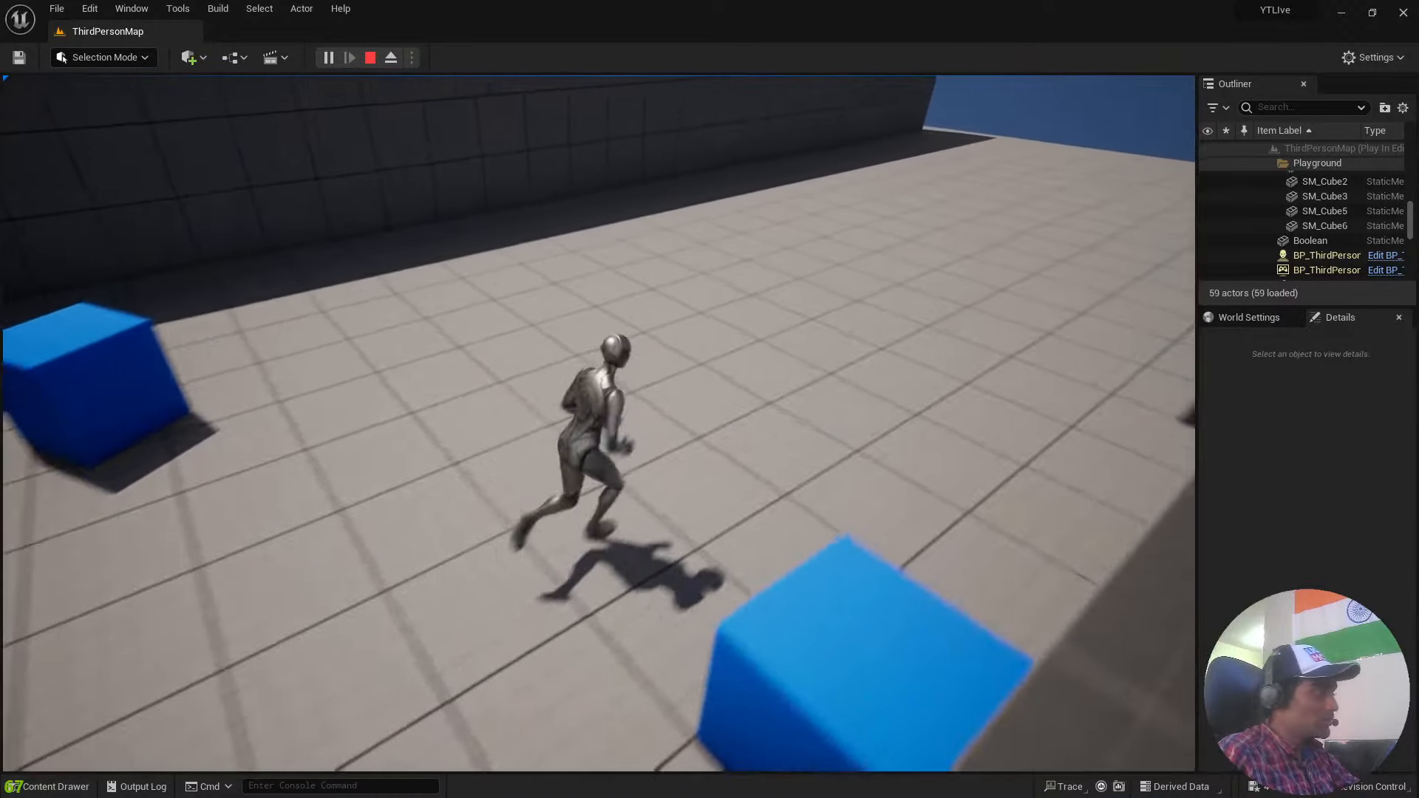
key("w")
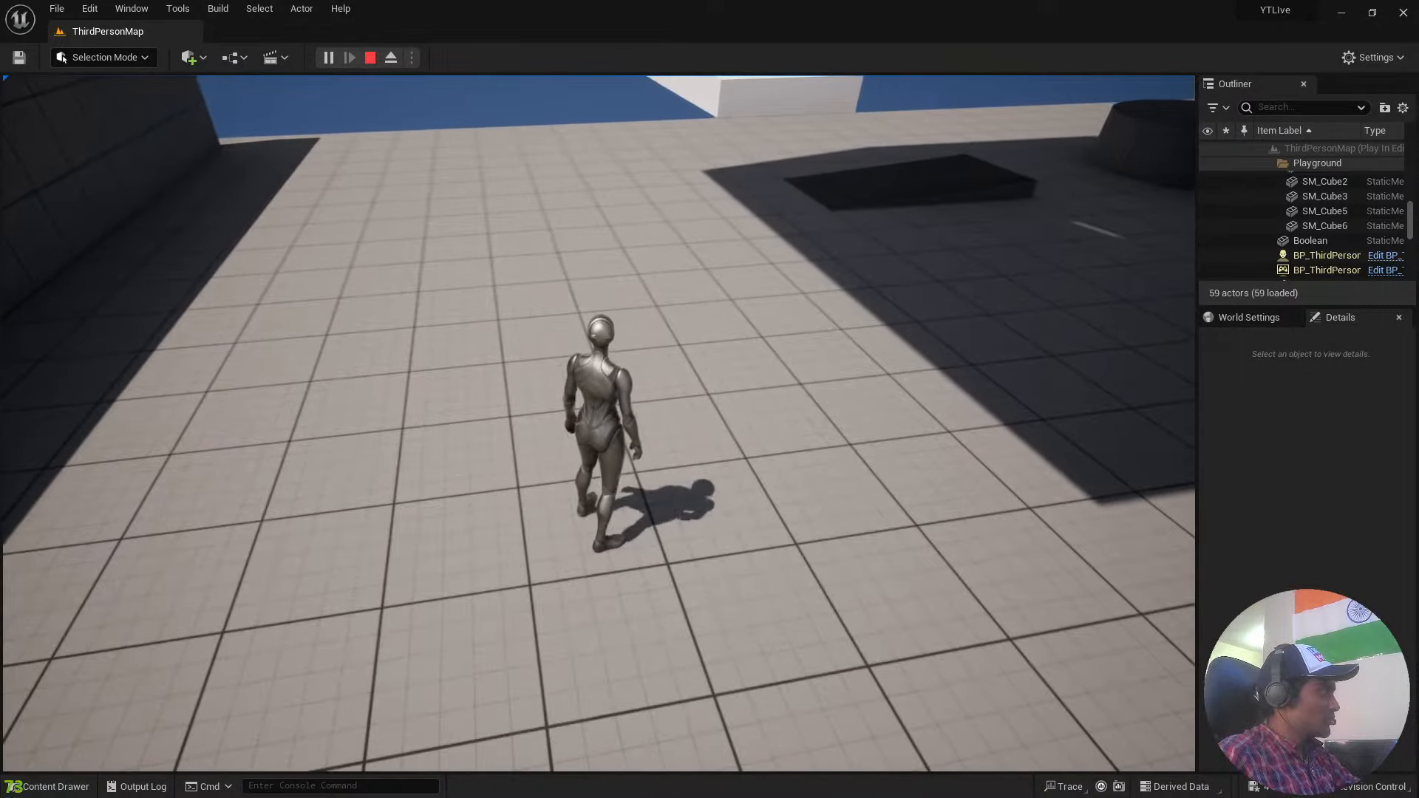
key("Escape")
Inspect the holed box above the playground from several sides, ending with a close view of its hole.
right_click_drag(1018, 415, 1071, 477)
key("s")
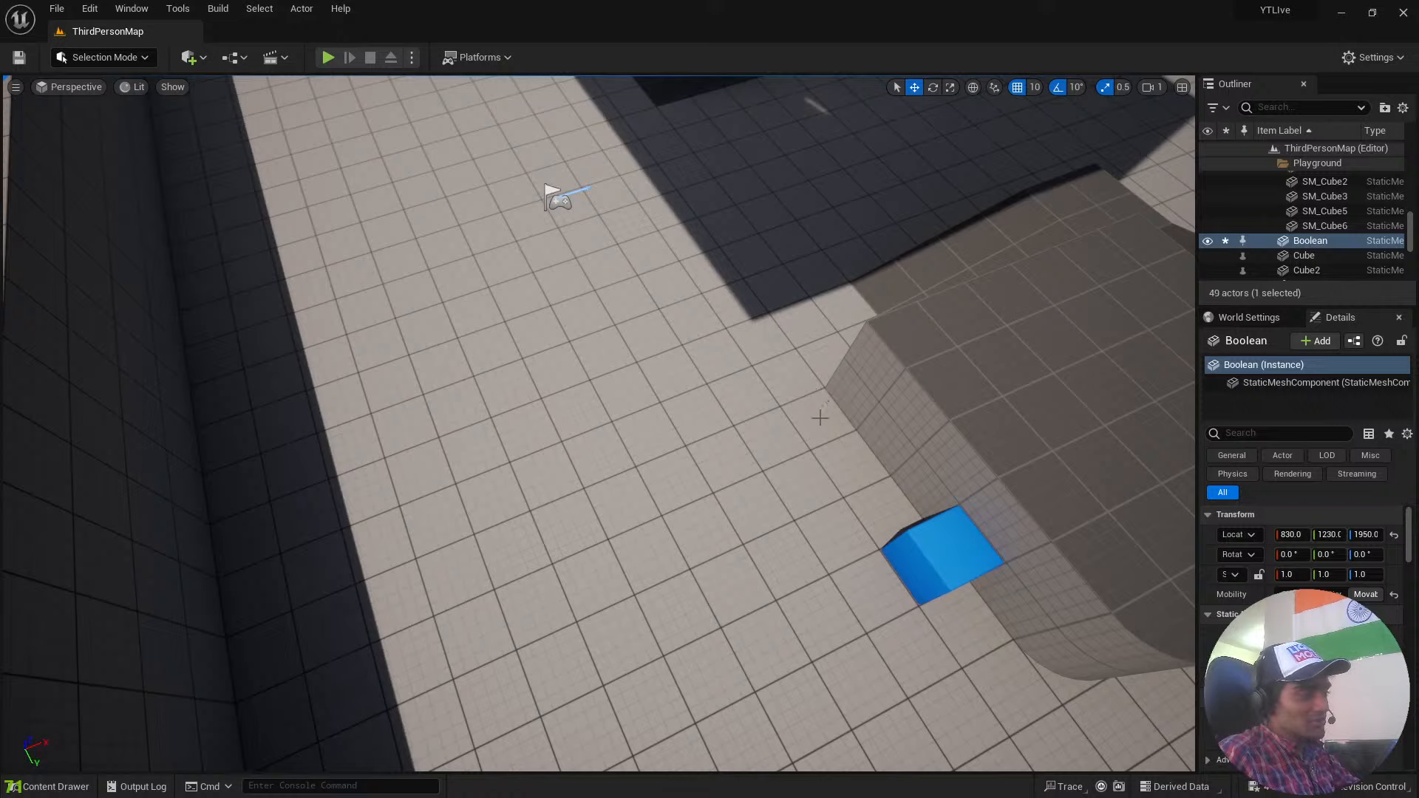
right_click_drag(821, 417, 1103, 386)
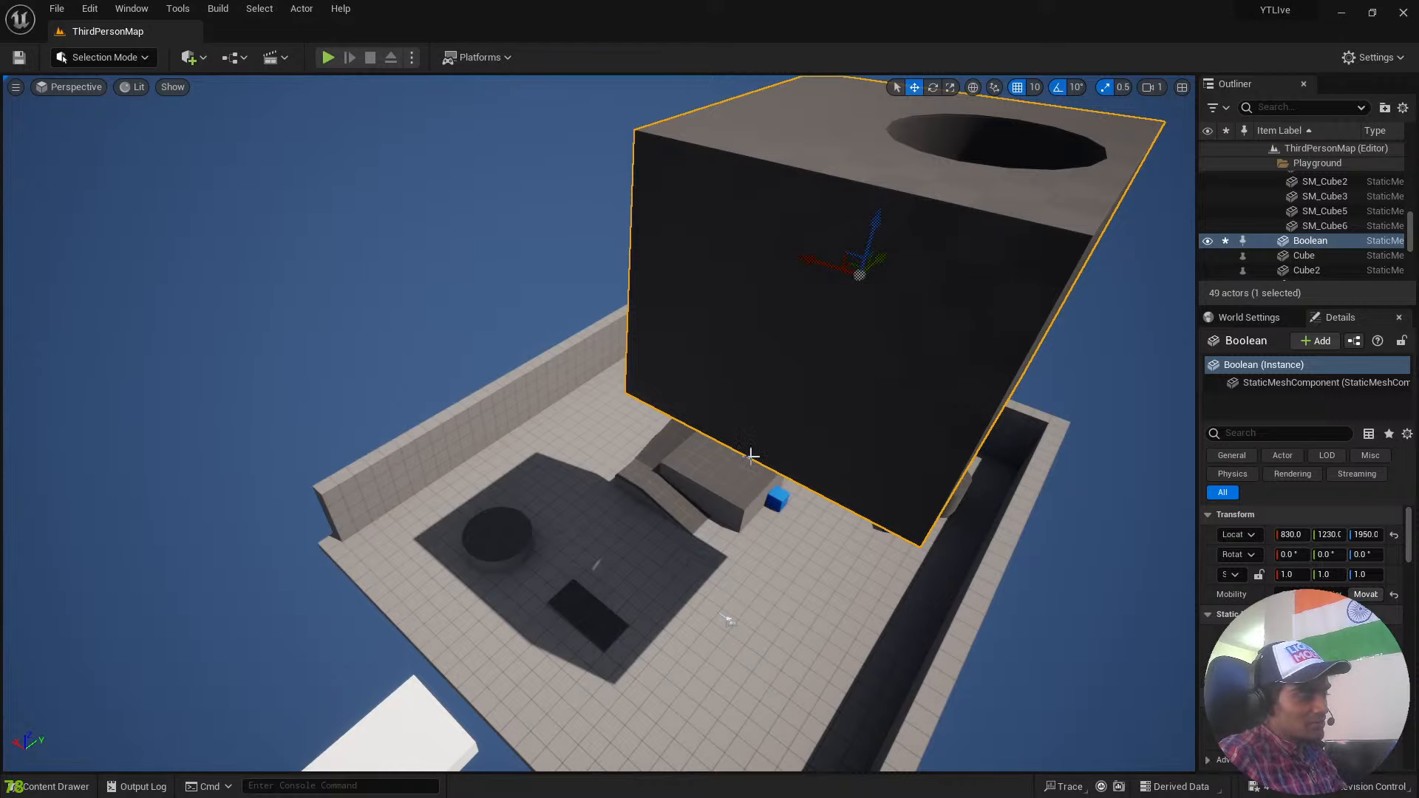
right_click_drag(602, 441, 838, 376)
key("a")
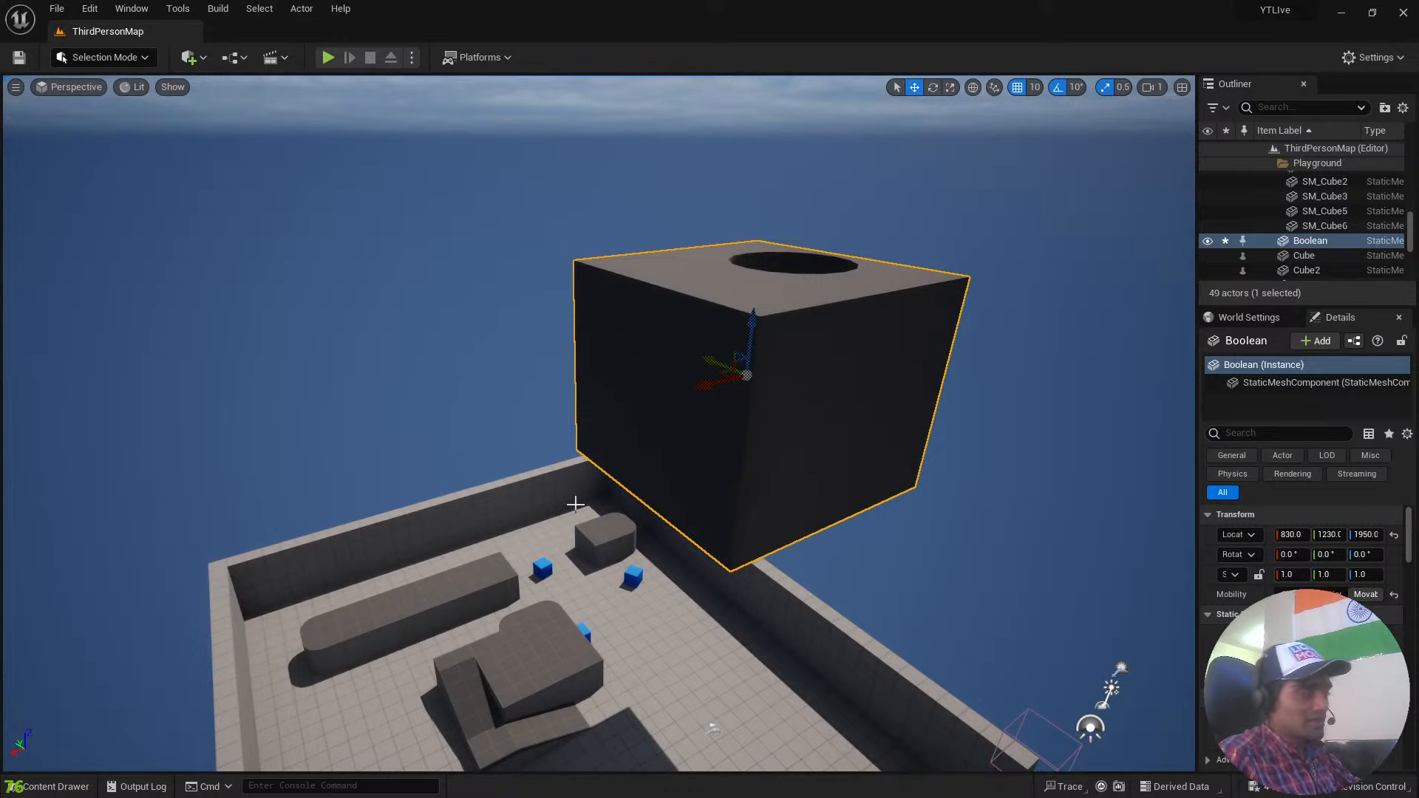
right_click_drag(575, 504, 510, 511)
key("w")
key("w")
key("s")
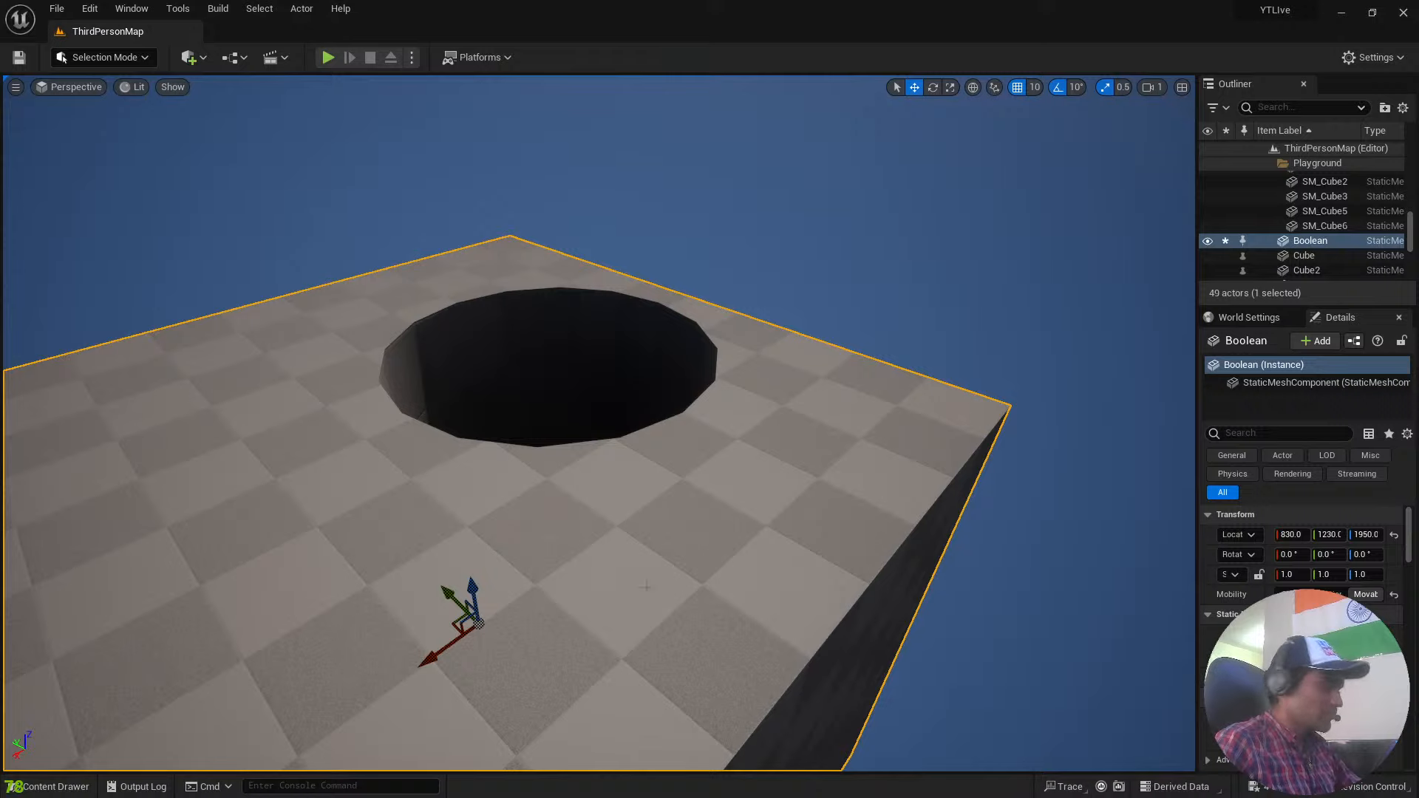
Look over the floating white platforms, the low cylinder and the playground's ramps and blocks from different directions.
right_click_drag(714, 586, 255, 536)
key("w")
key("a")
key("d")
key("w")
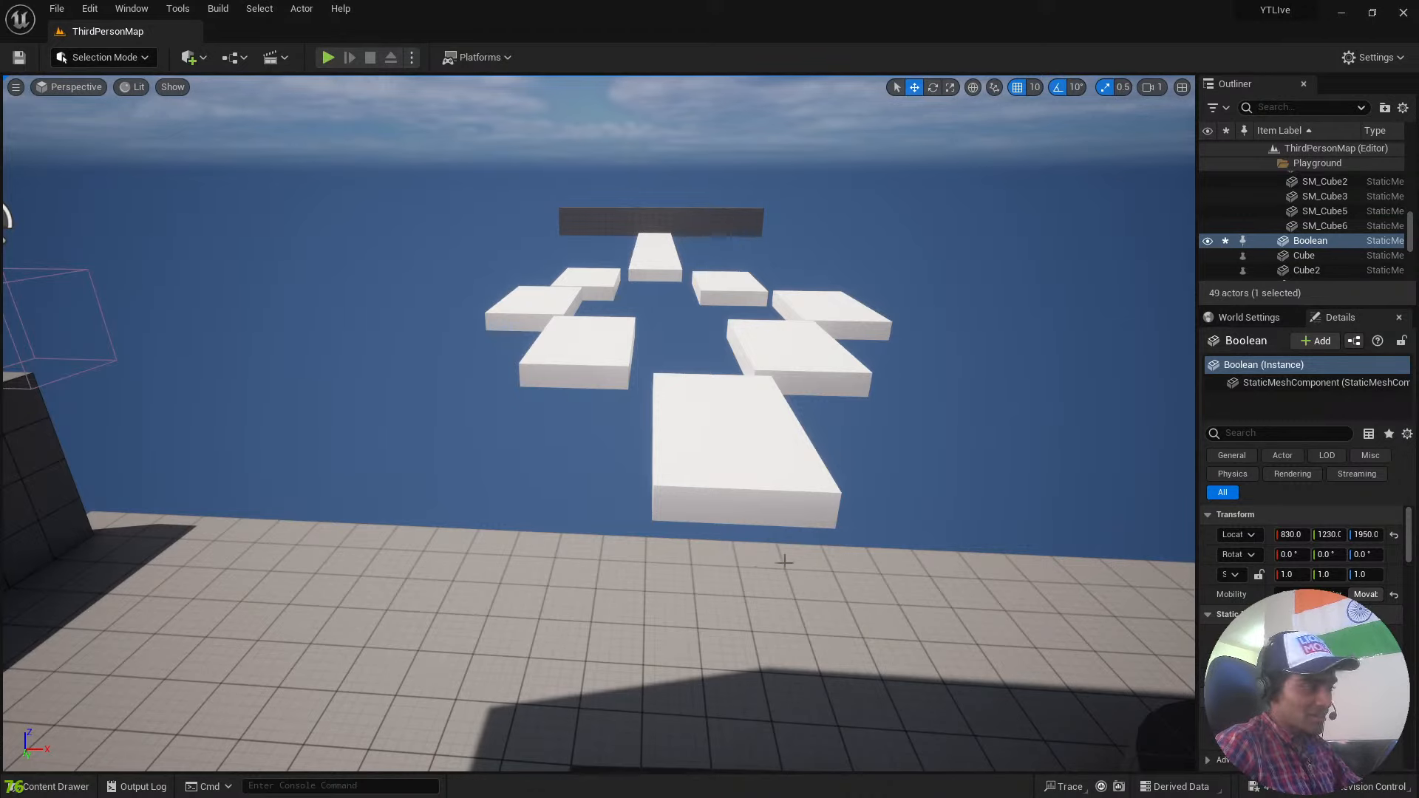
right_click_drag(755, 565, 915, 554)
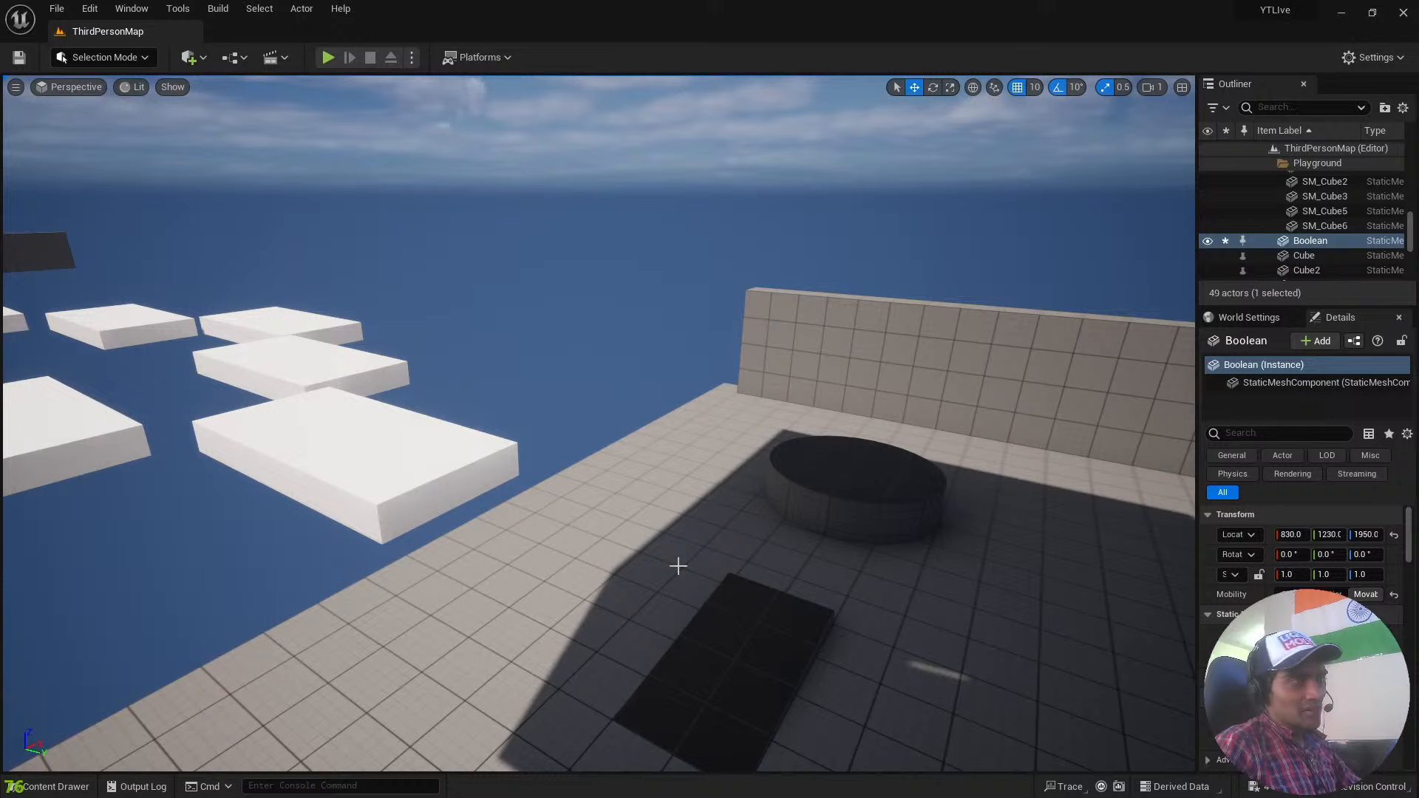
mouse_move(650, 539)
right_mouse_down()
mouse_move(706, 520)
mouse_move(669, 525)
right_mouse_up()
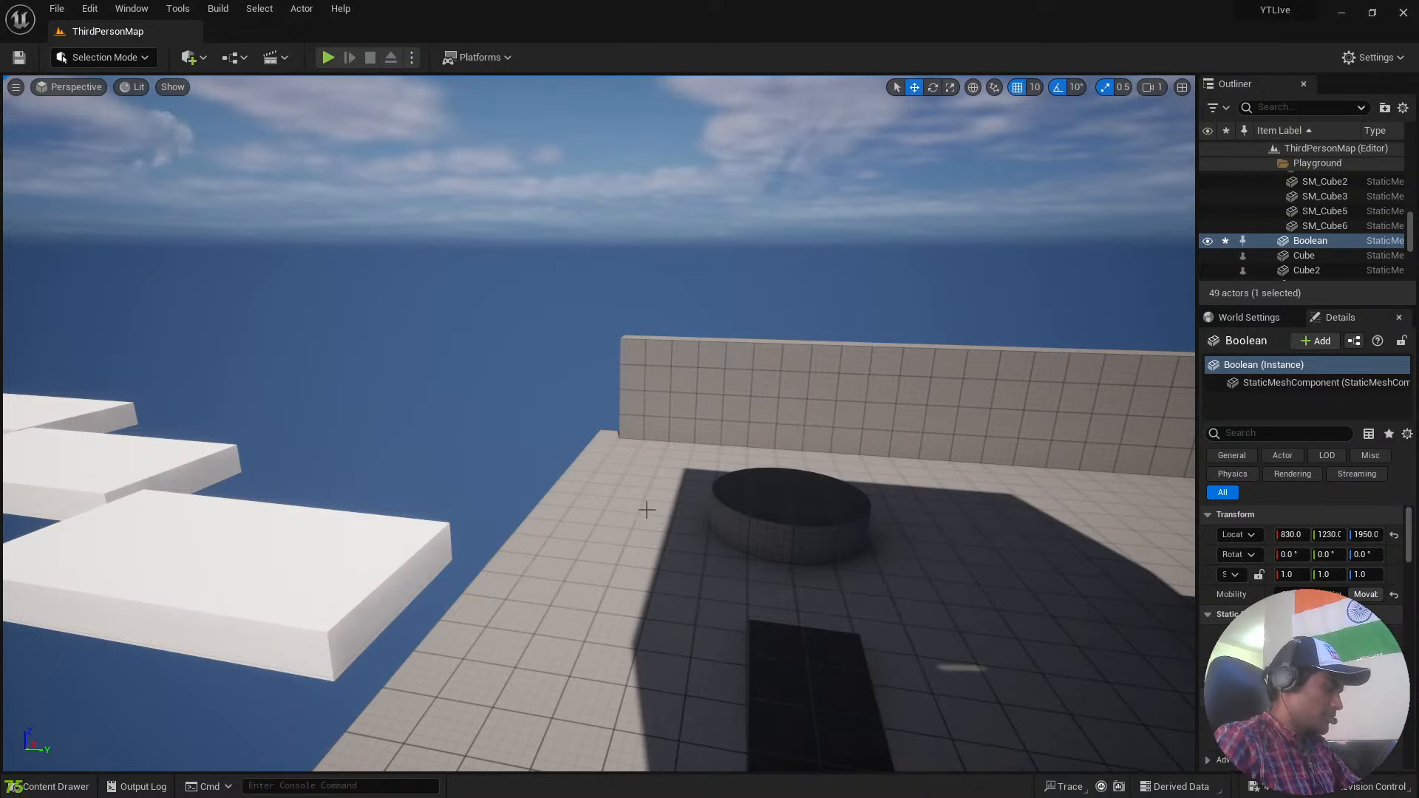
right_click_drag(773, 478, 813, 480)
right_click_drag(730, 521, 812, 516)
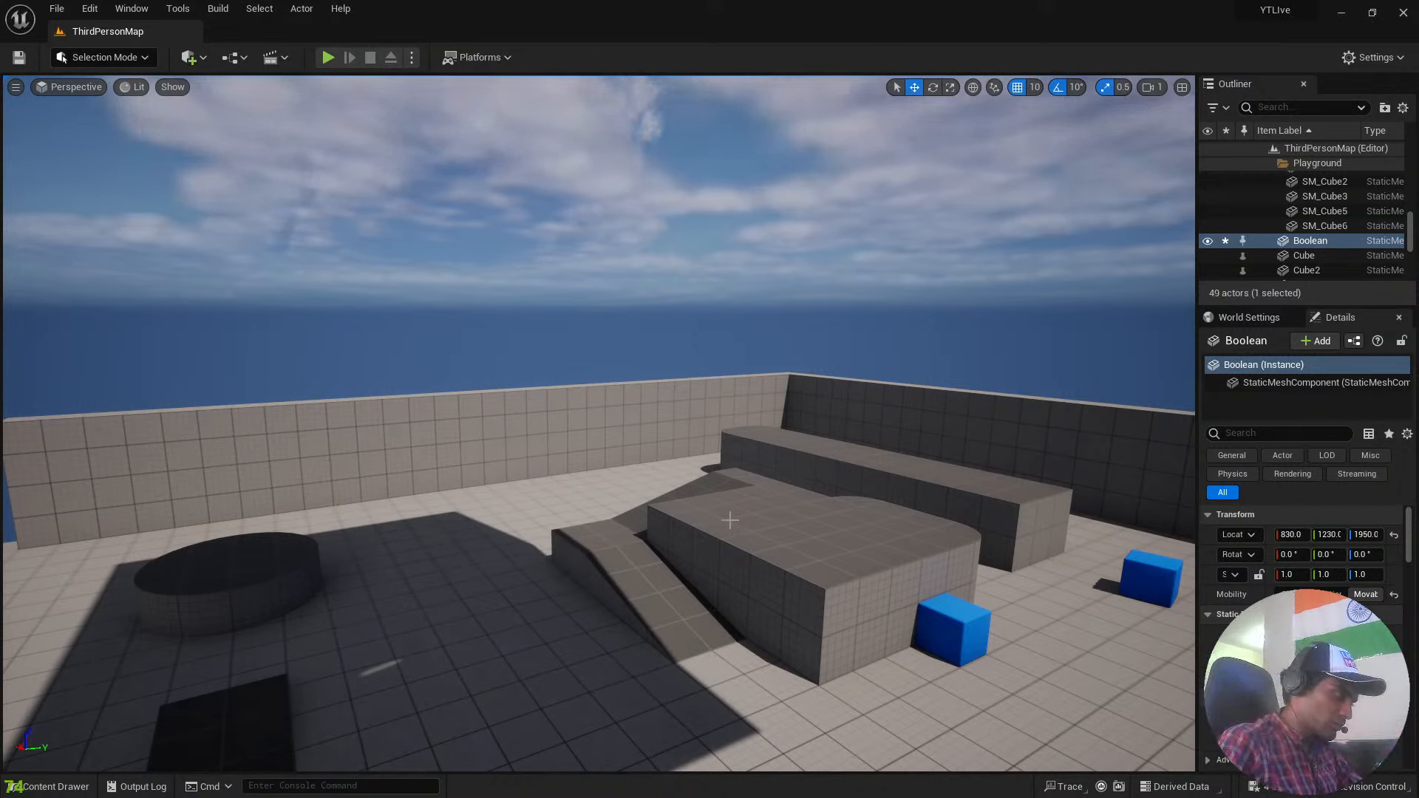
right_click_drag(748, 557, 440, 553)
key("s")
key("d")
key("a")
key("a")
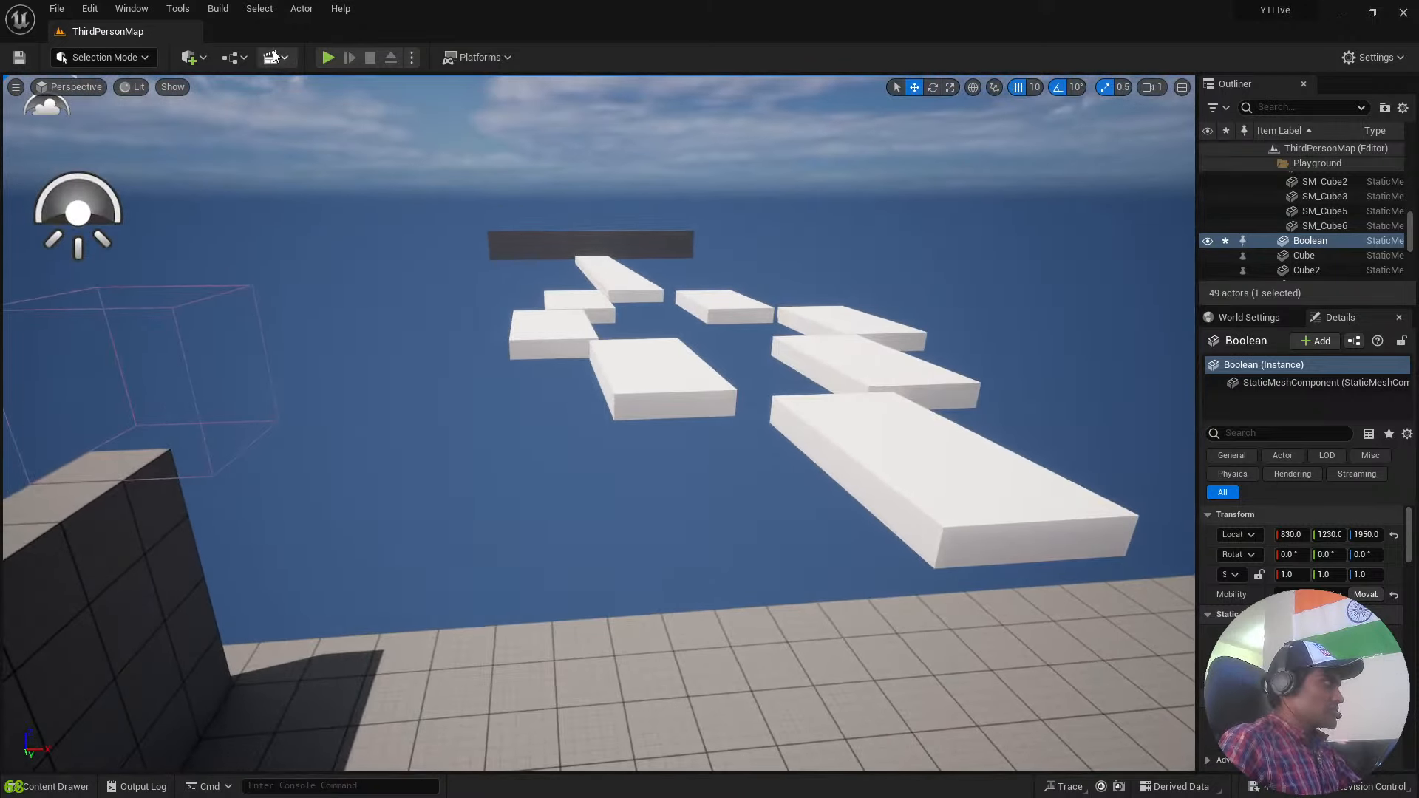
left_click(302, 9)
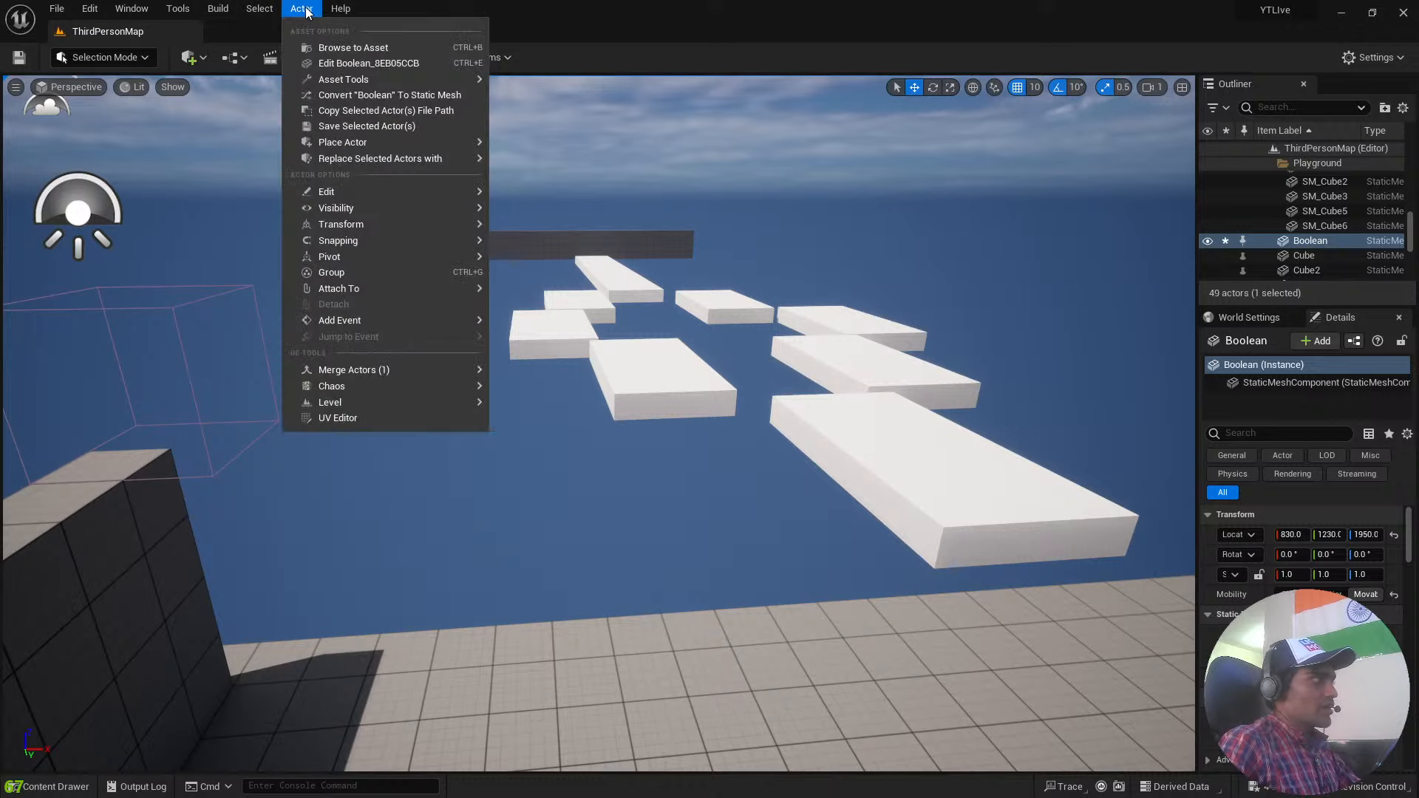
mouse_move(332, 13)
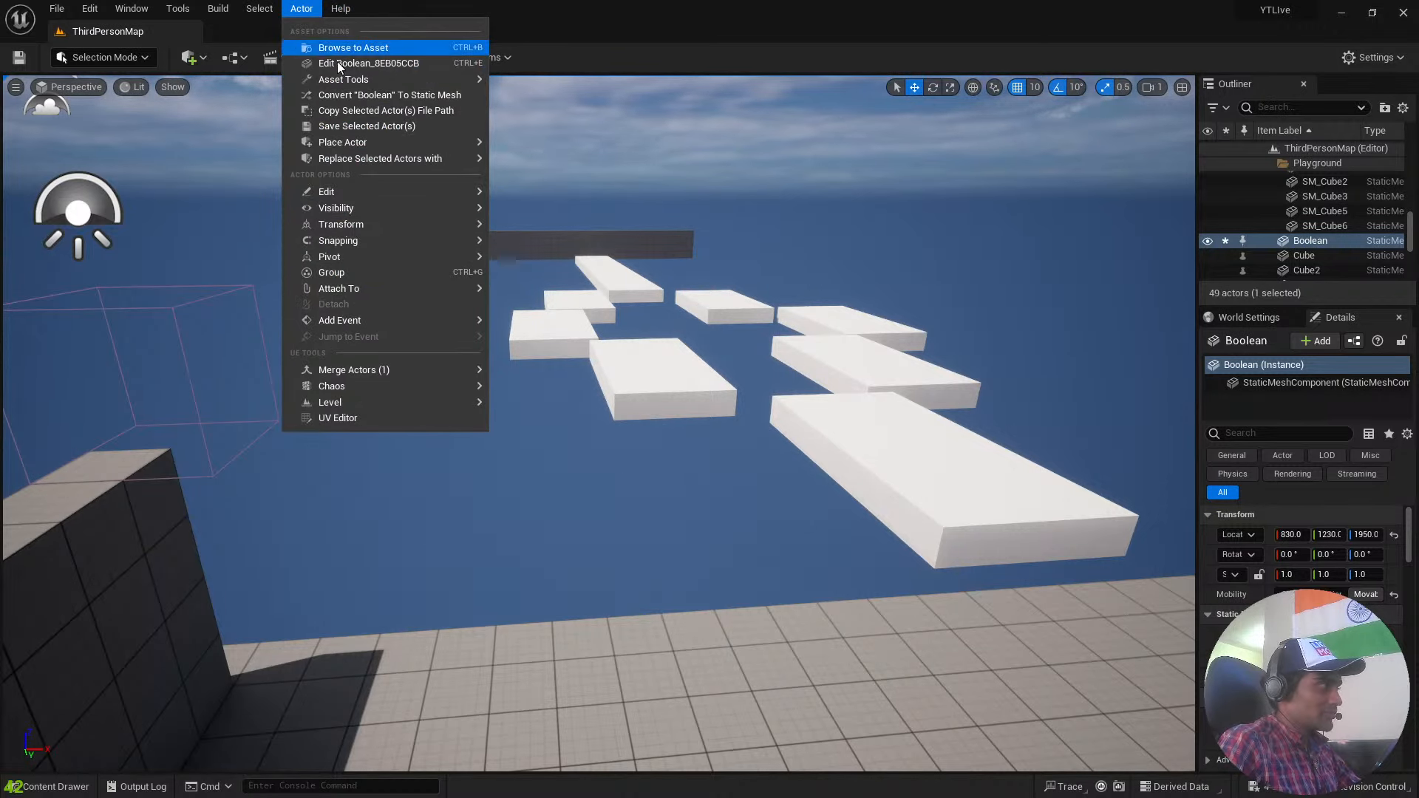
mouse_move(347, 320)
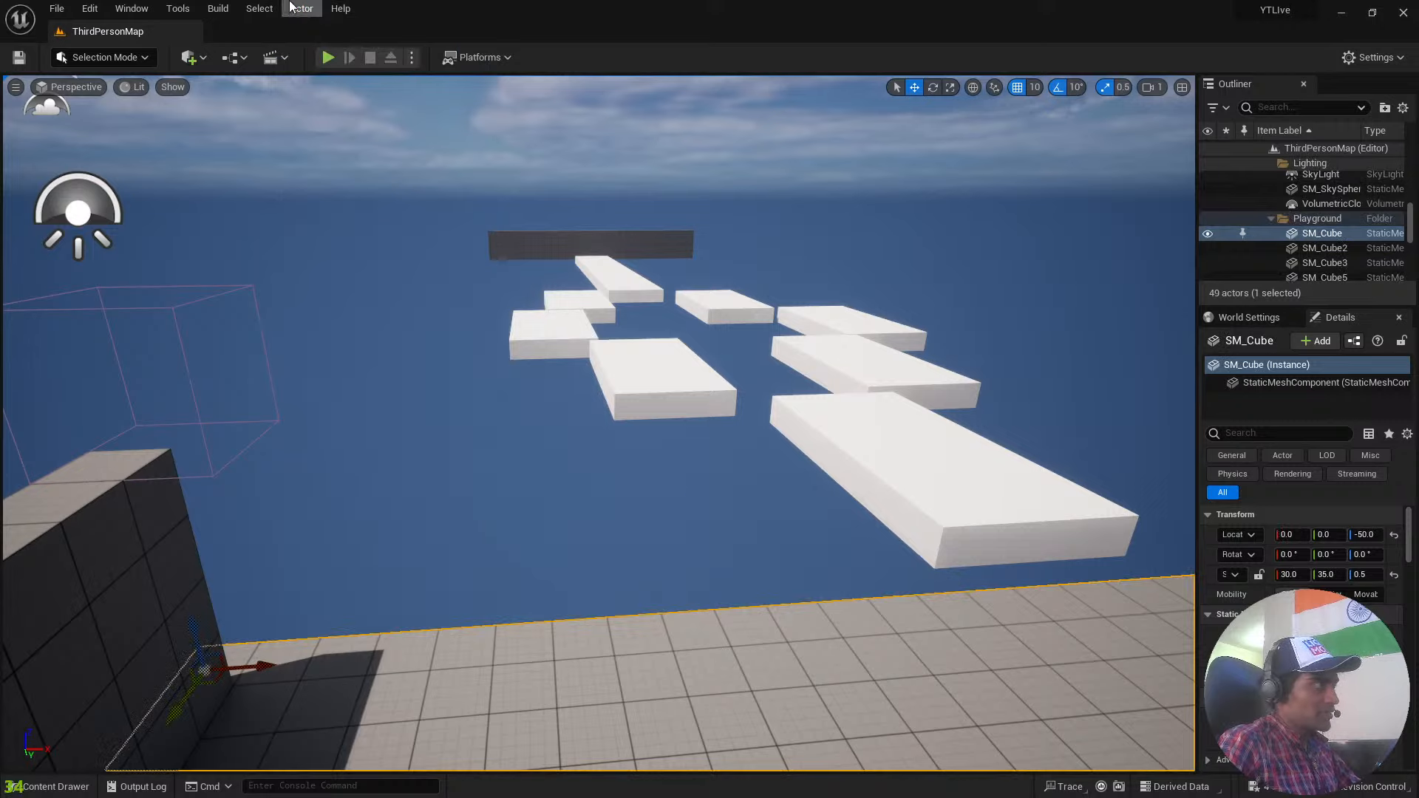
key("f")
left_click(455, 462)
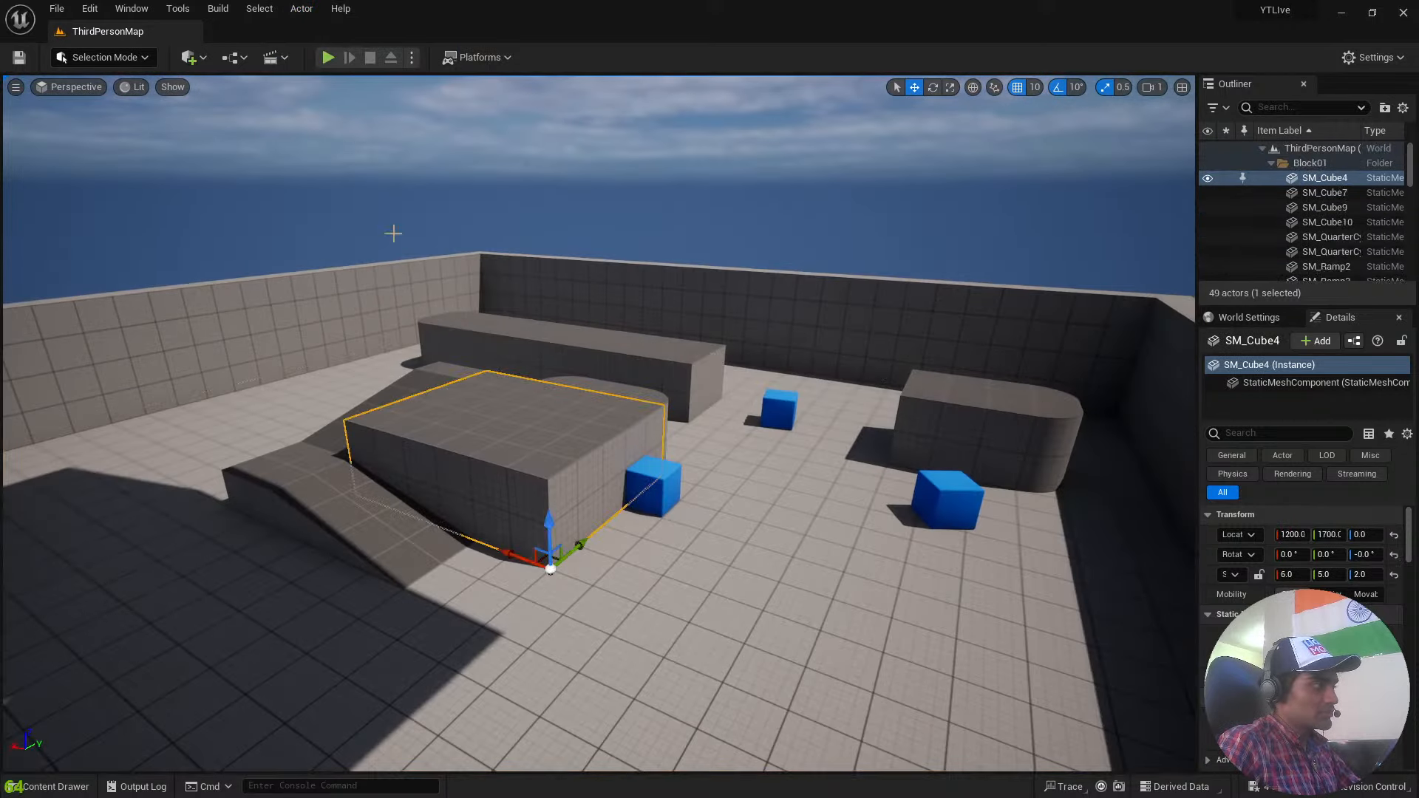
left_click(302, 9)
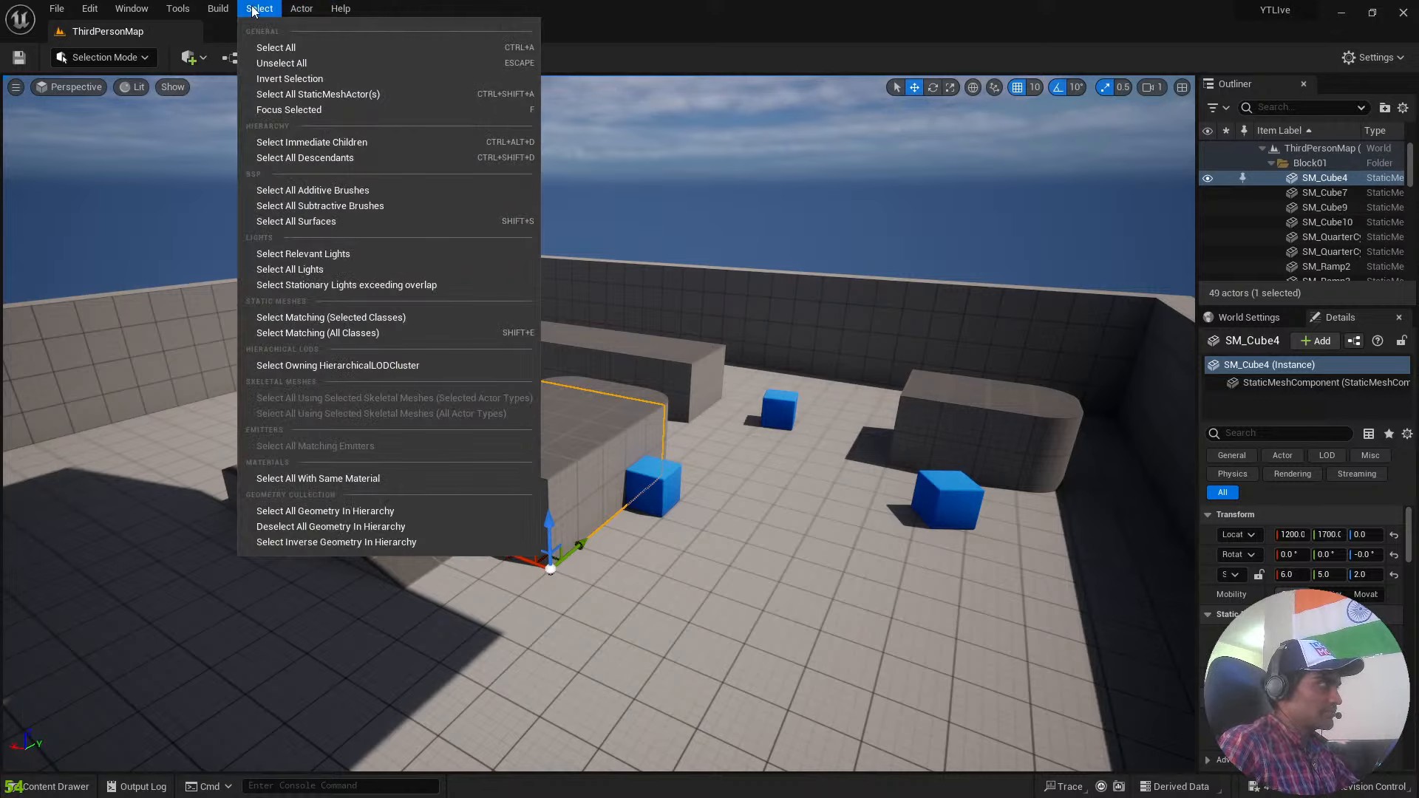
mouse_move(205, 10)
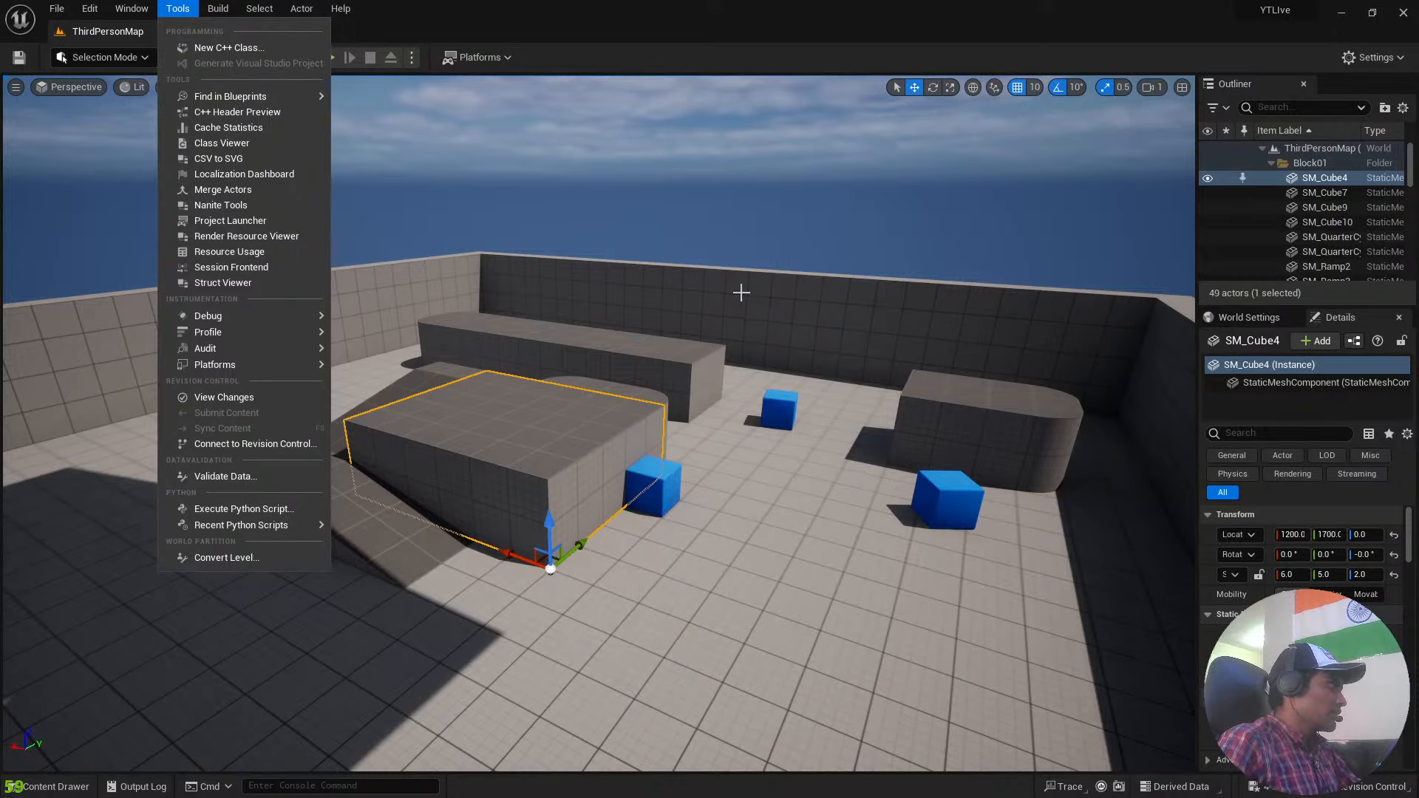
left_click(882, 456)
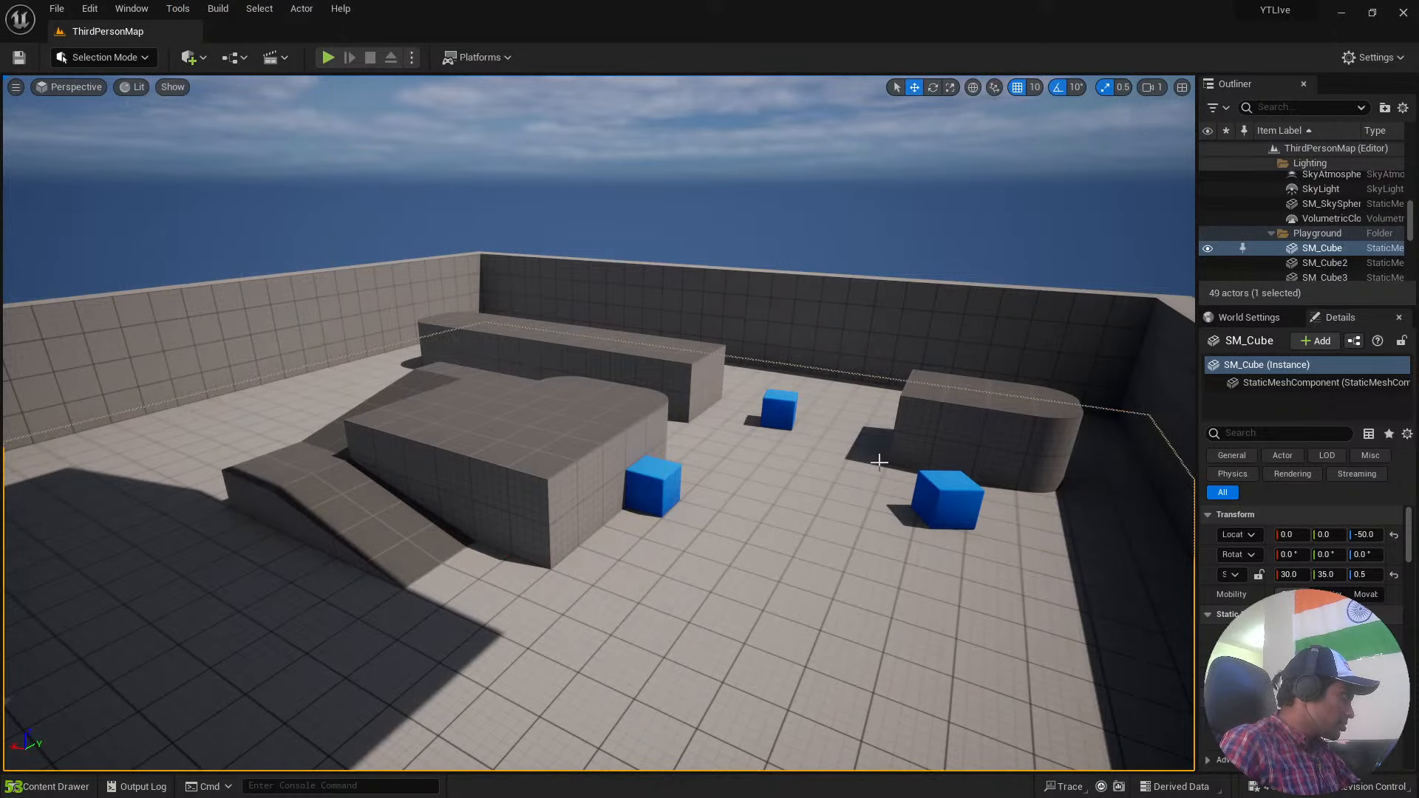
right_click_drag(832, 461, 658, 473)
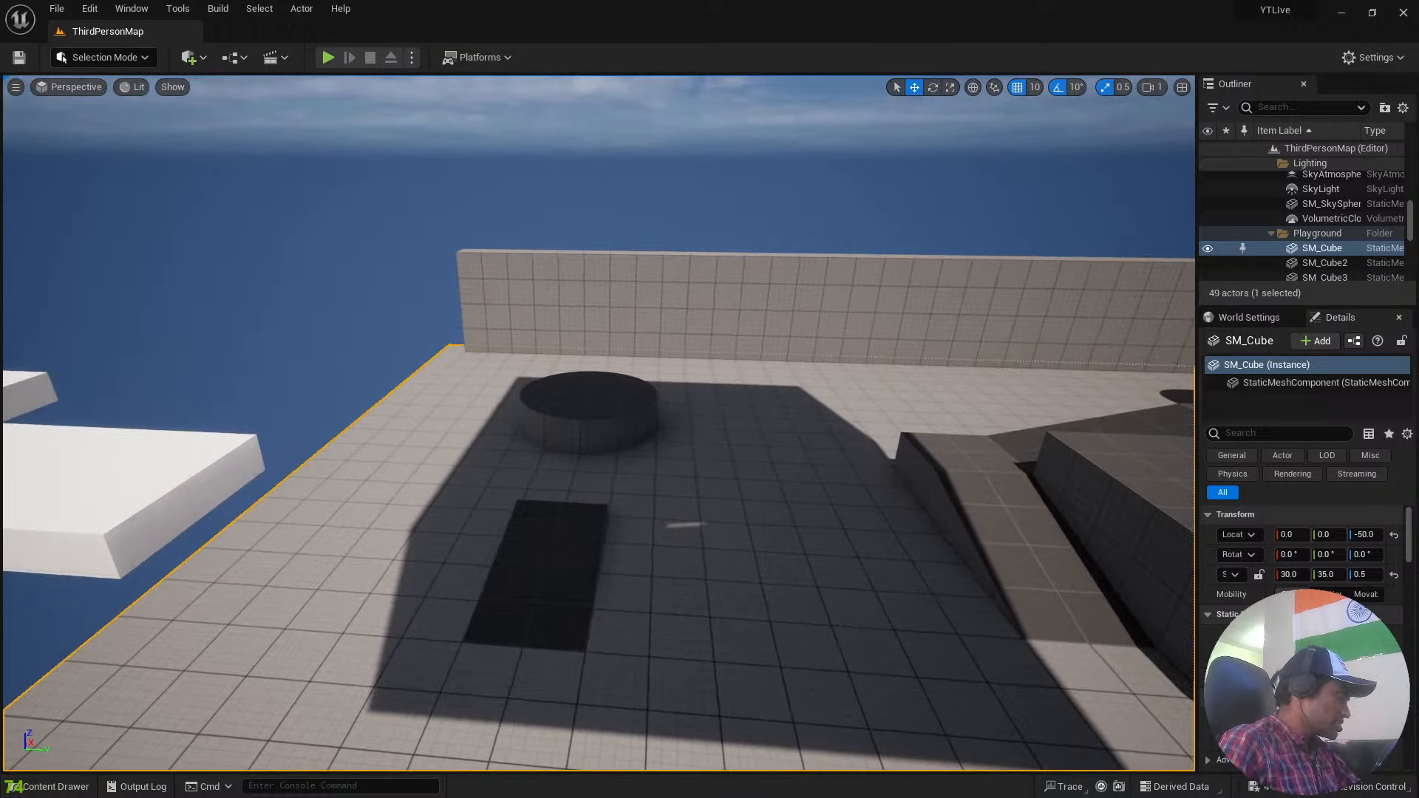
right_click_drag(658, 473, 713, 483)
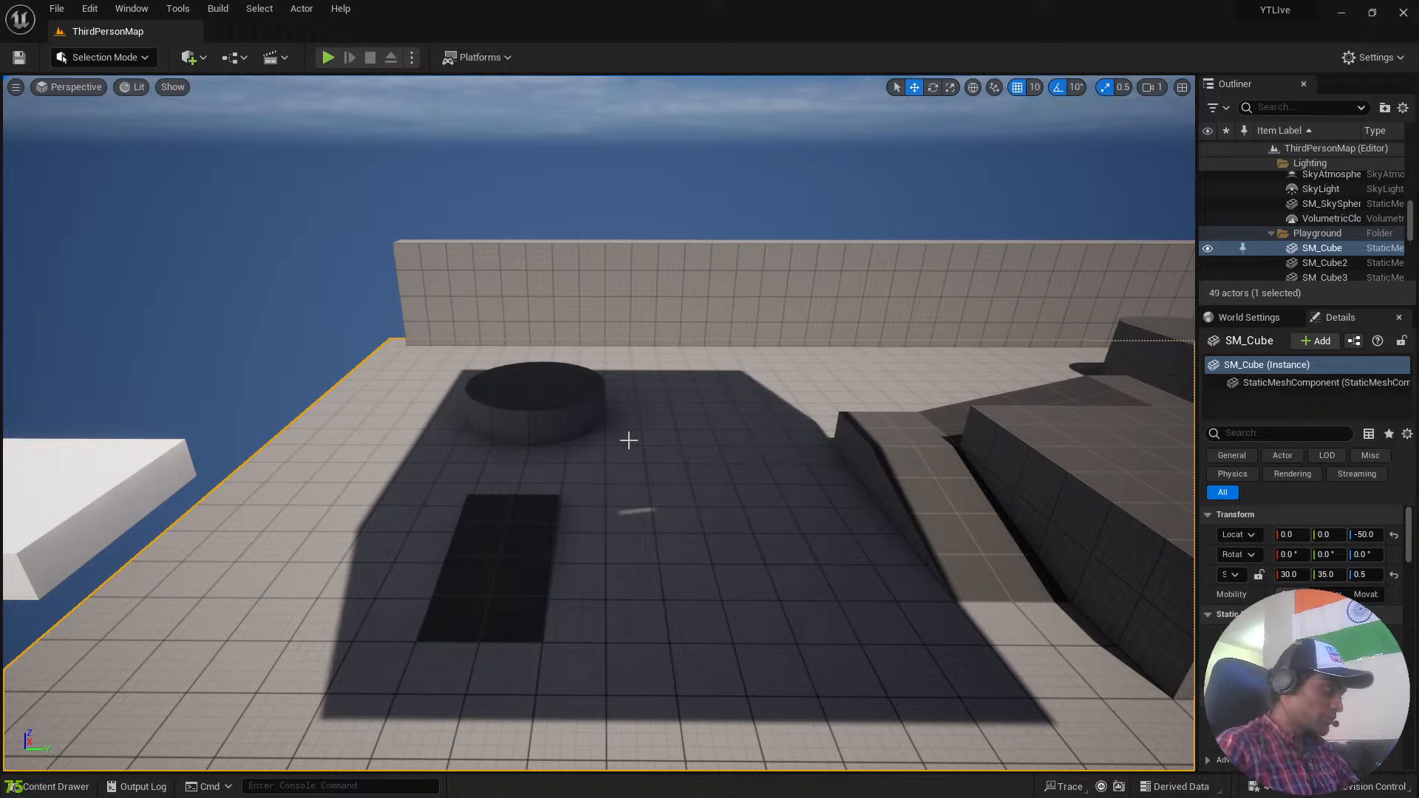
Browse the project's Characters content folder and look inside its Mannequin_UE4 subfolder.
key("ctrl+space")
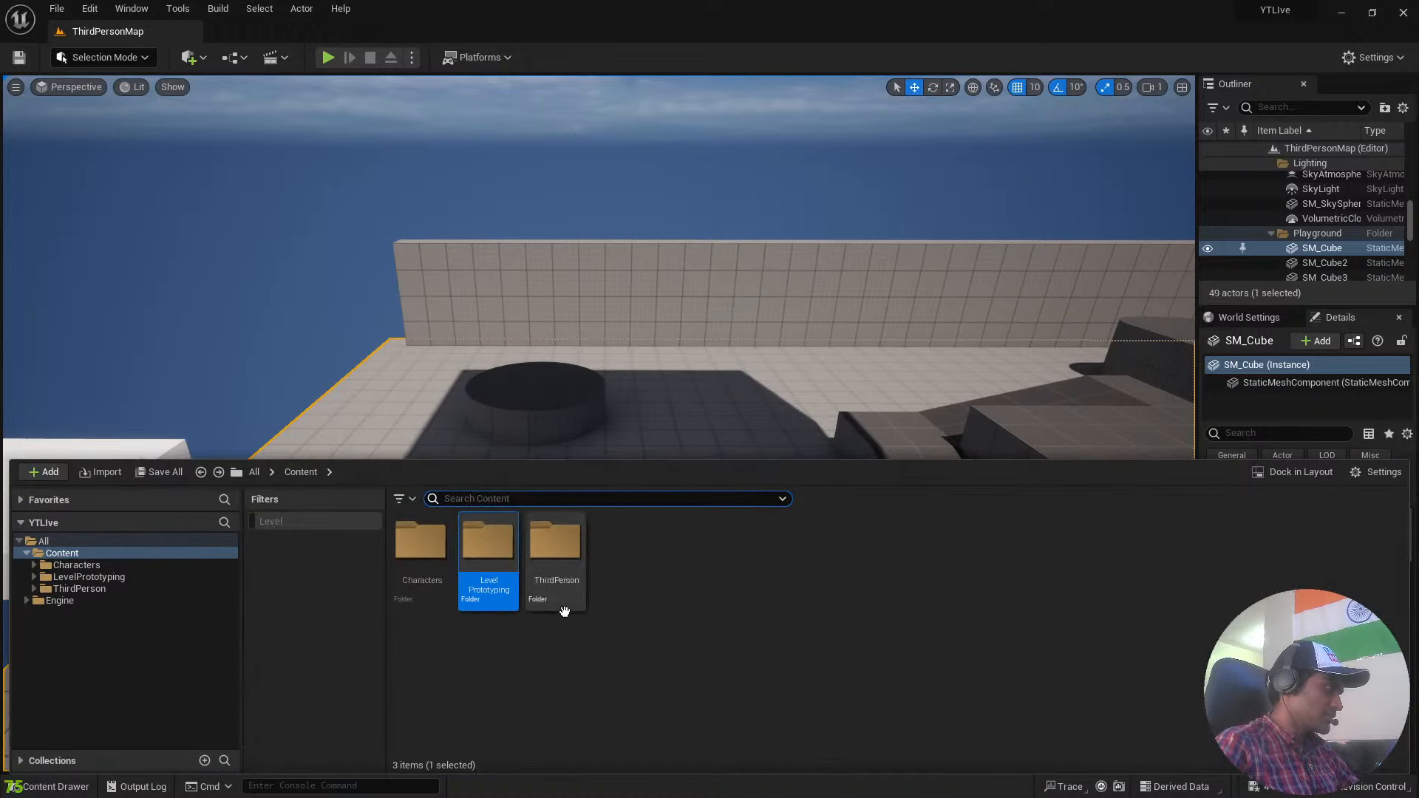
double_click(421, 544)
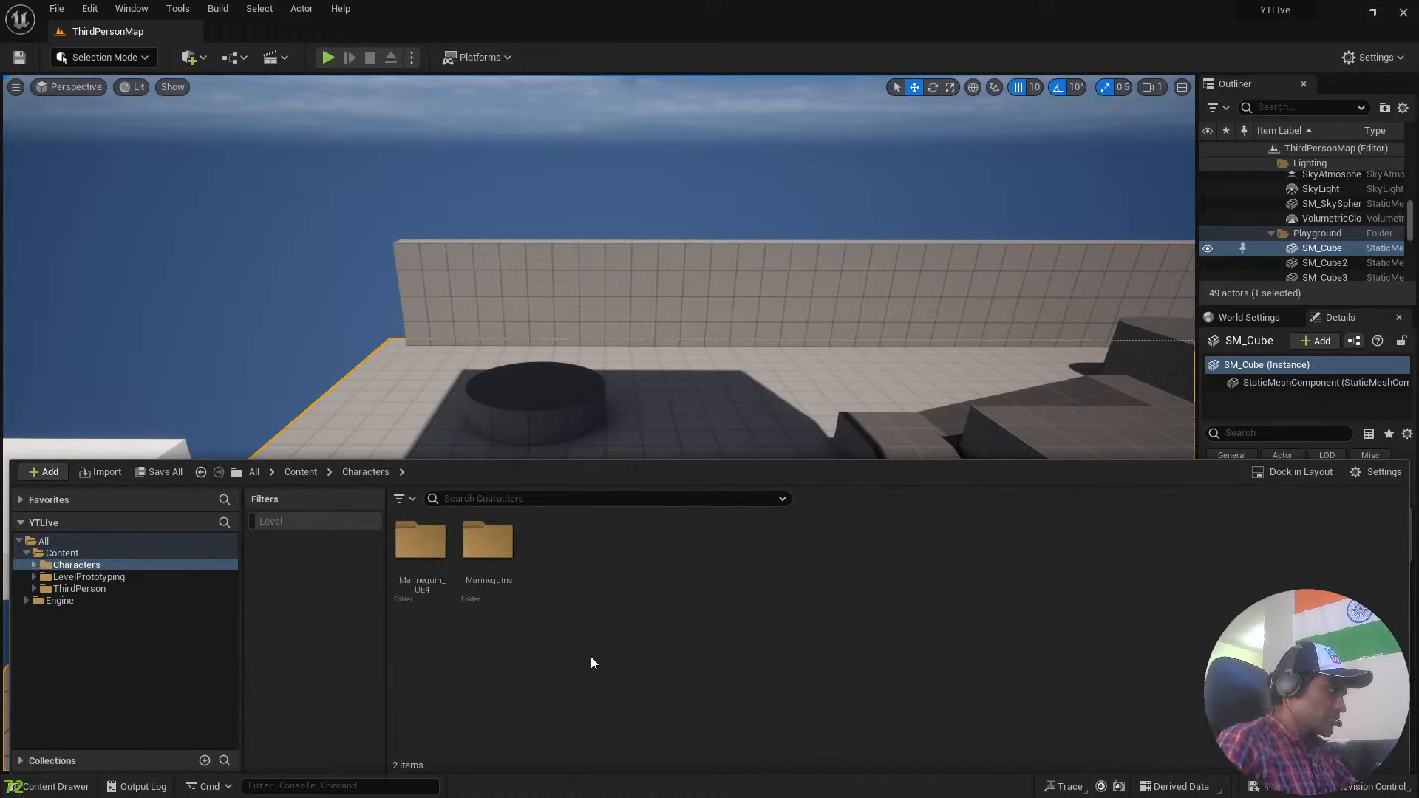
double_click(420, 543)
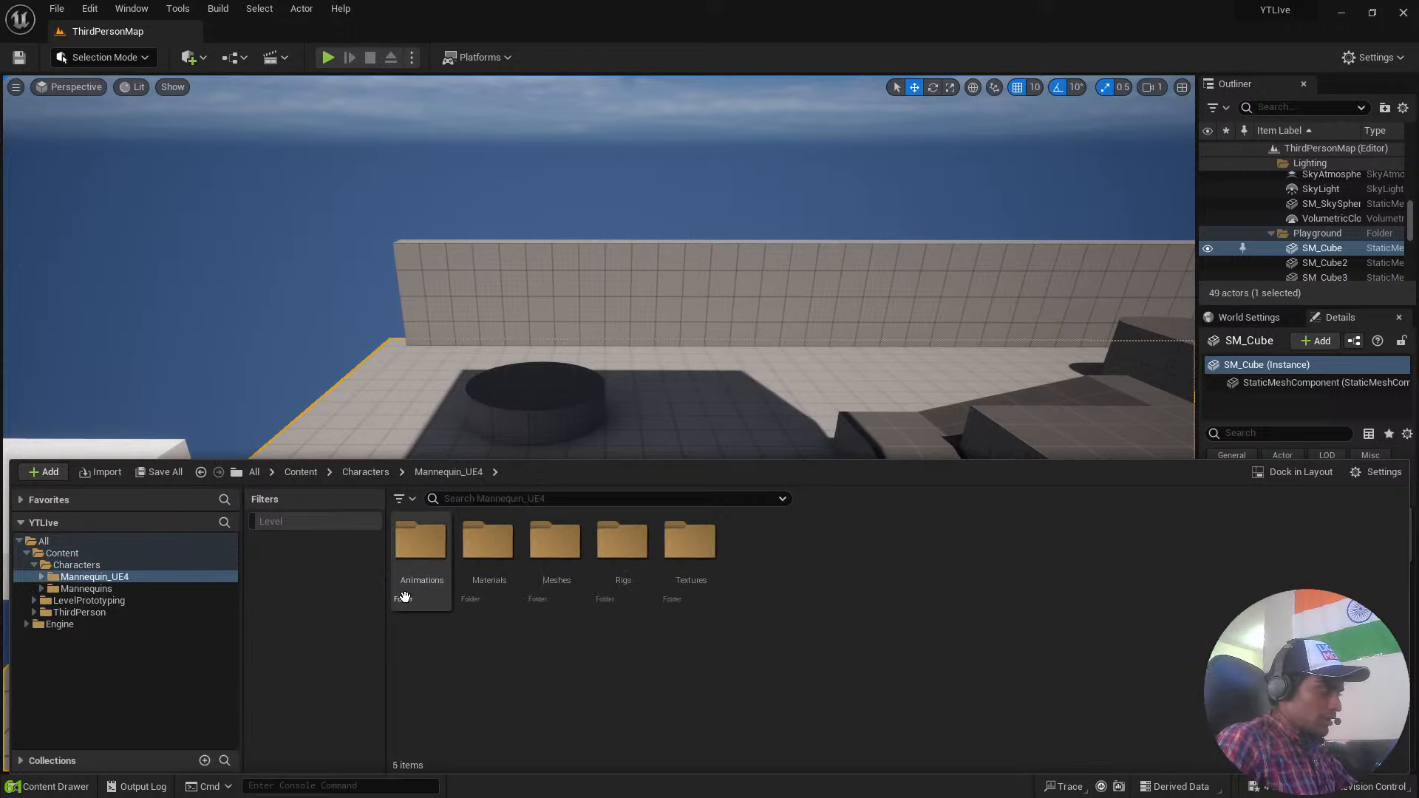
key("alt+Left")
key("alt+Left")
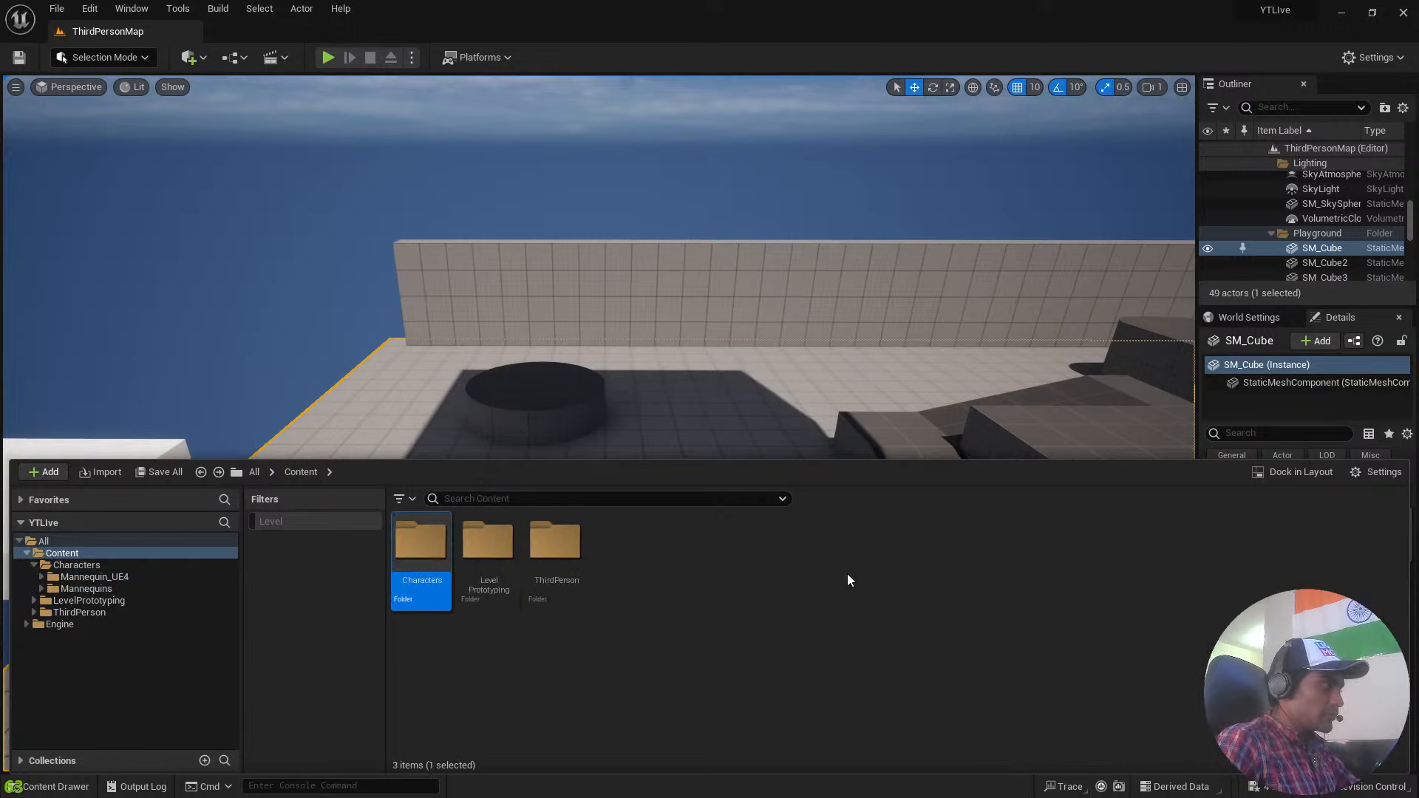
double_click(425, 568)
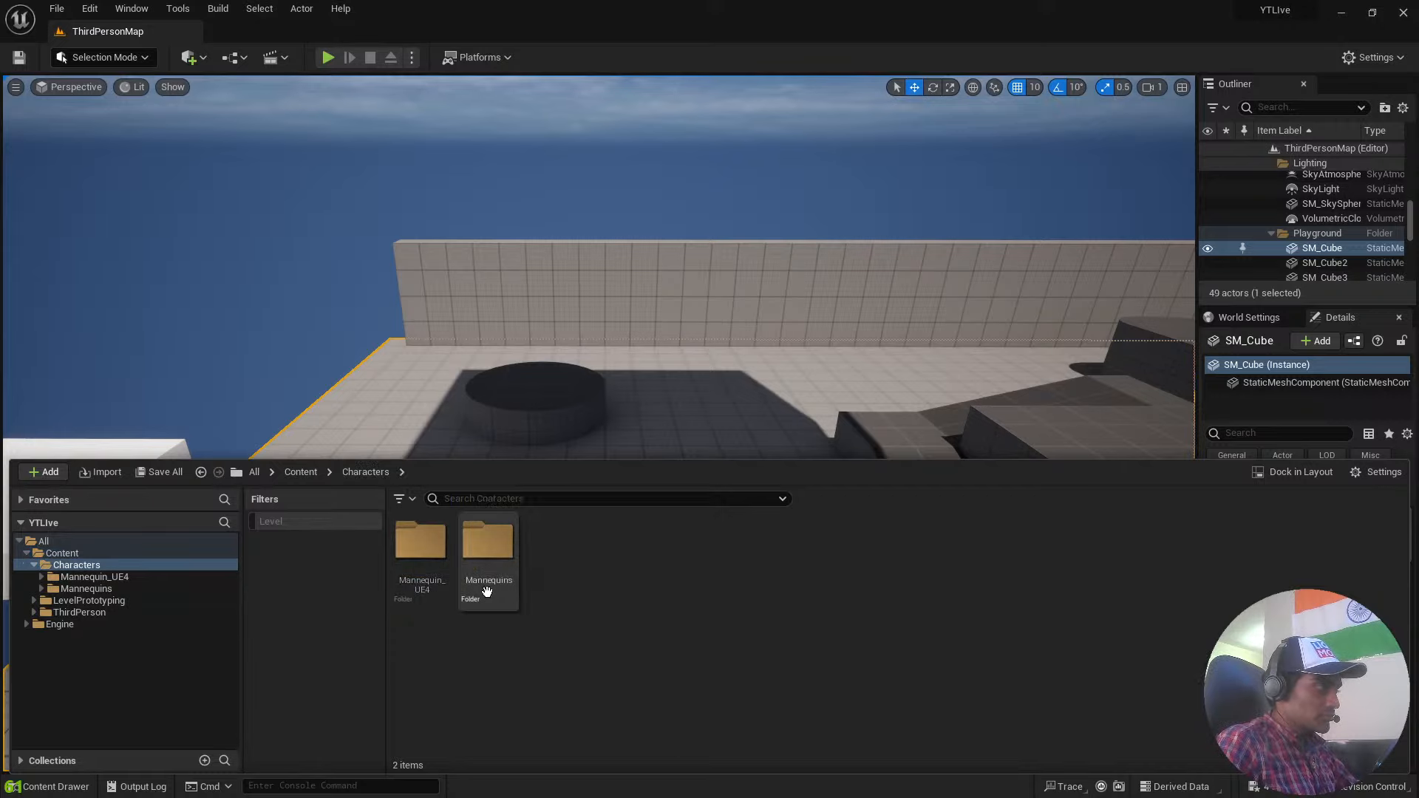
right_click_drag(634, 392, 695, 436)
left_click(47, 786)
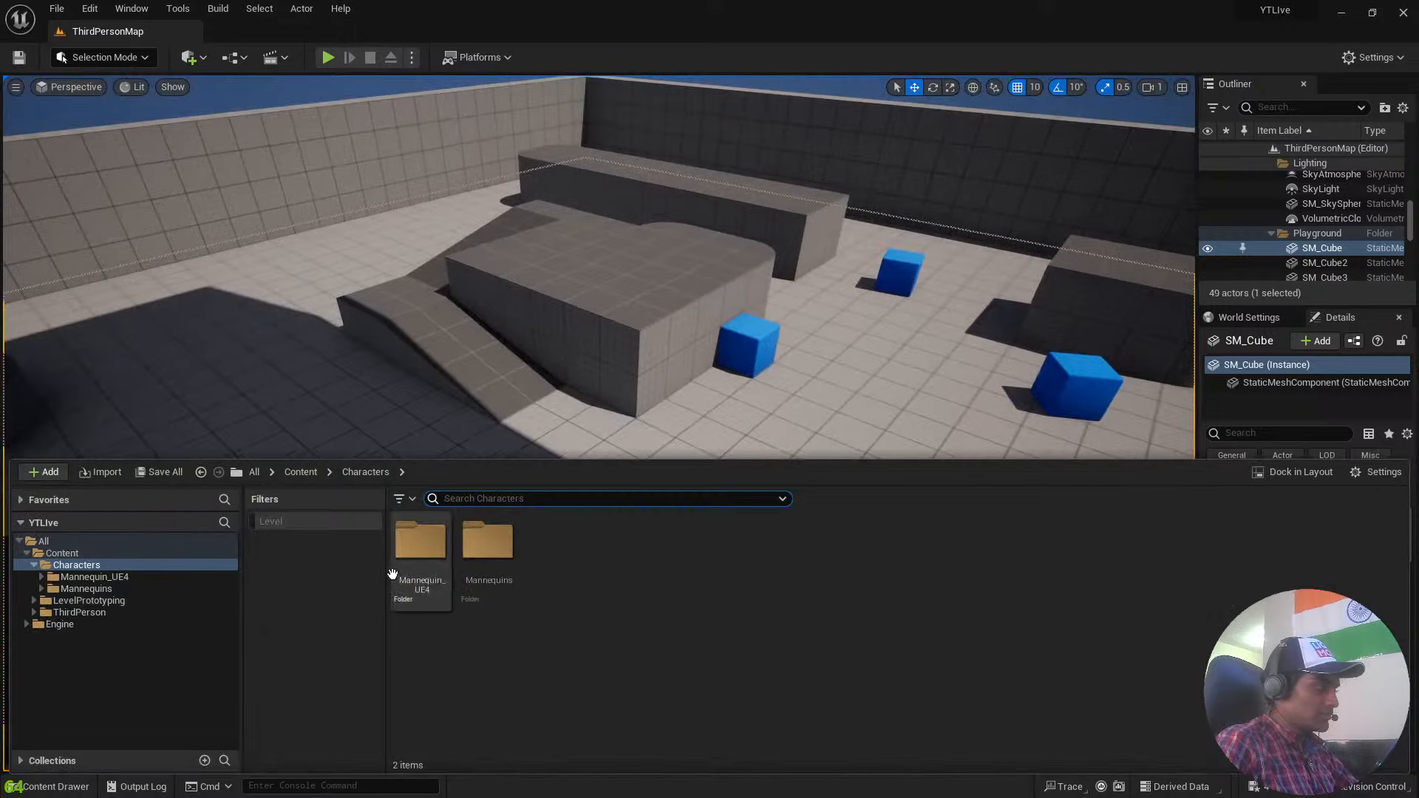
Preview the Jog_Fwd animation from the Mannequin_UE4 Animations folder and close its editor.
double_click(412, 558)
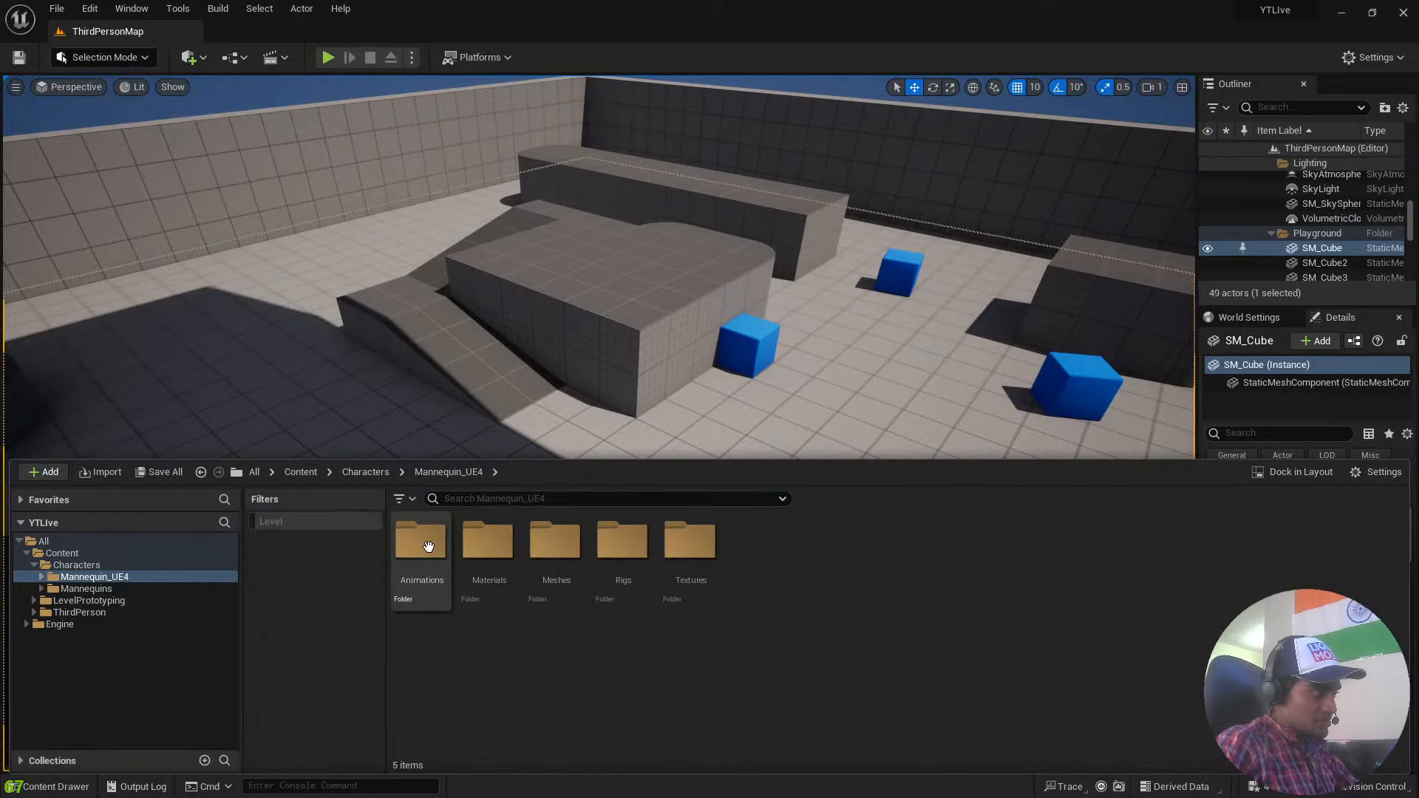
double_click(426, 547)
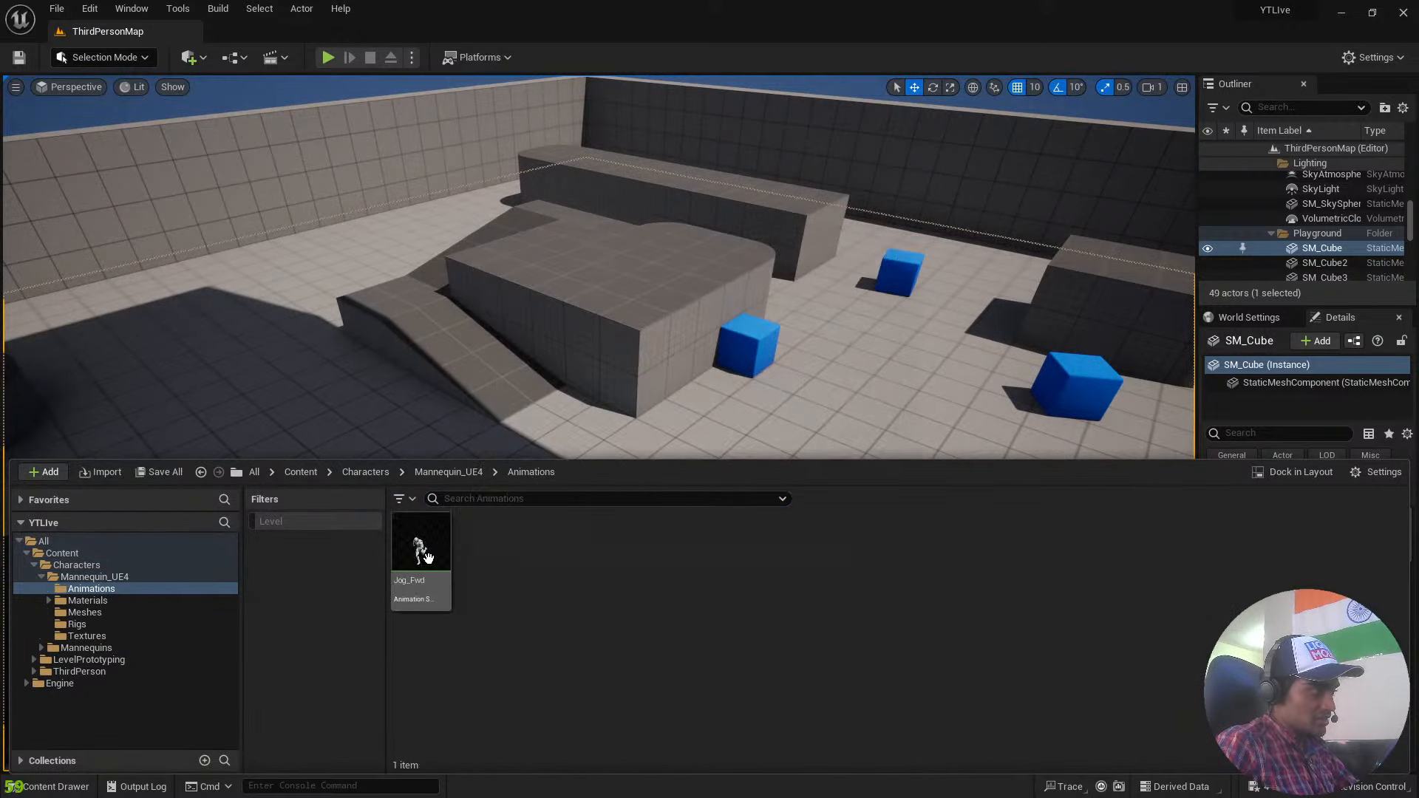
double_click(427, 556)
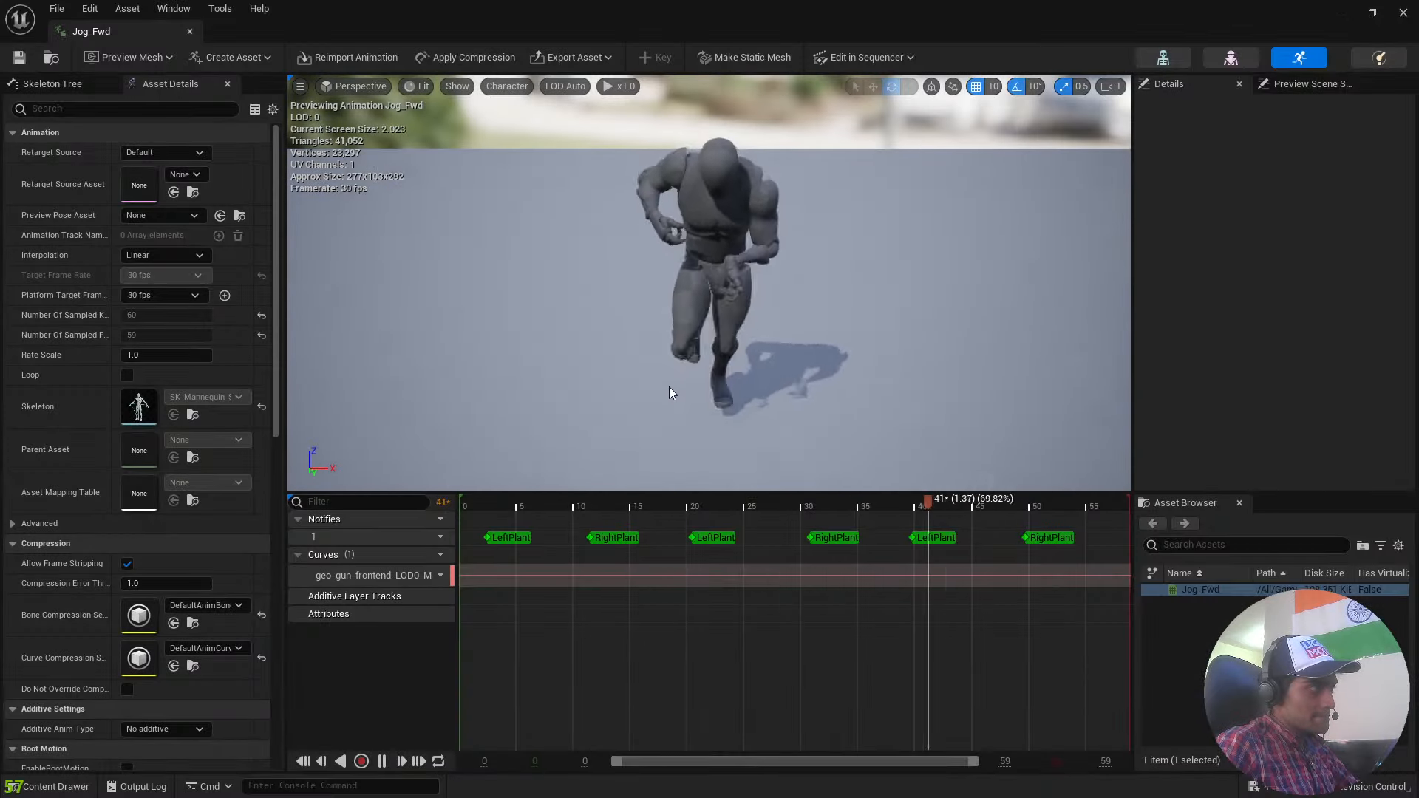
left_click(190, 34)
View the Mannequin_UE4 Materials folder and return to the top-level Content folder.
key("ctrl+space")
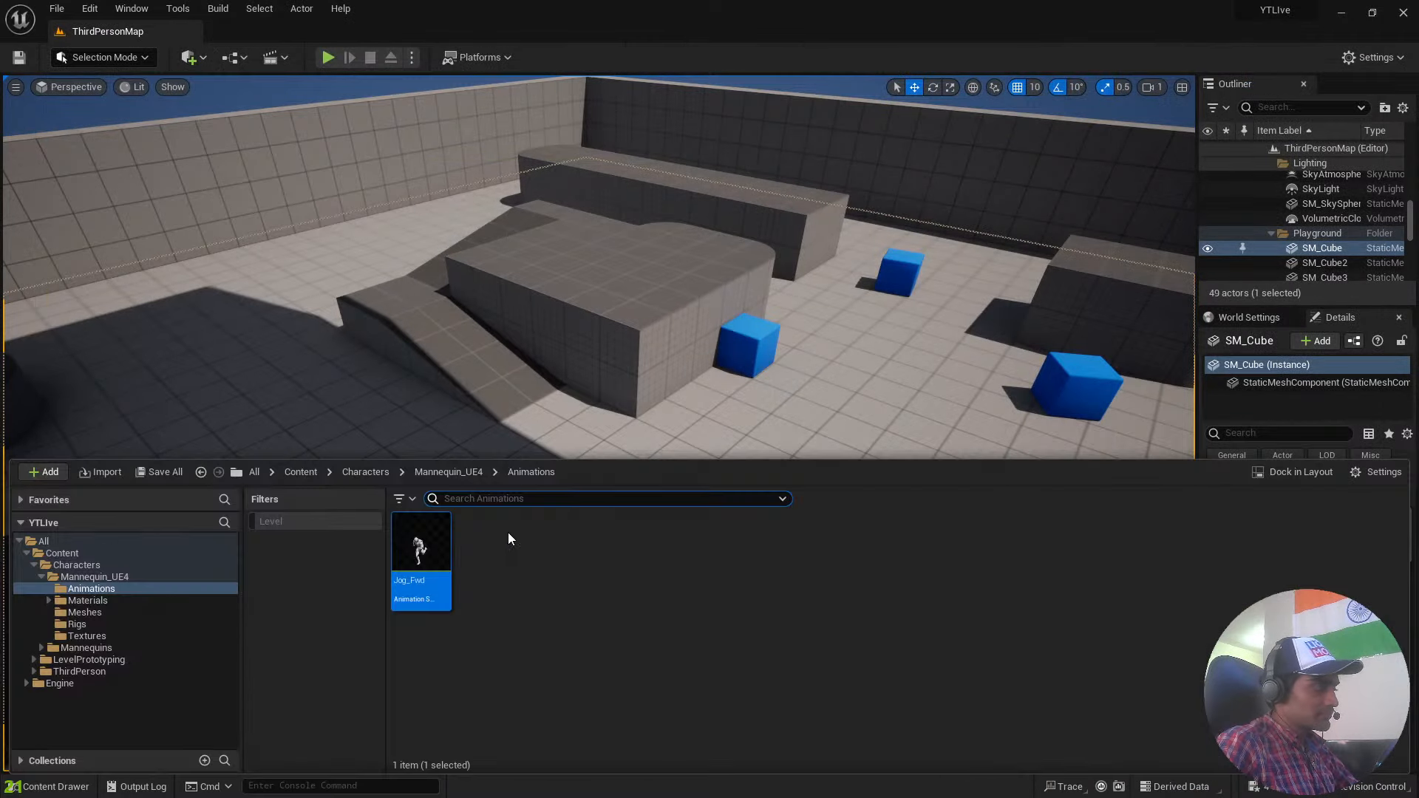
key("alt+Left")
double_click(491, 565)
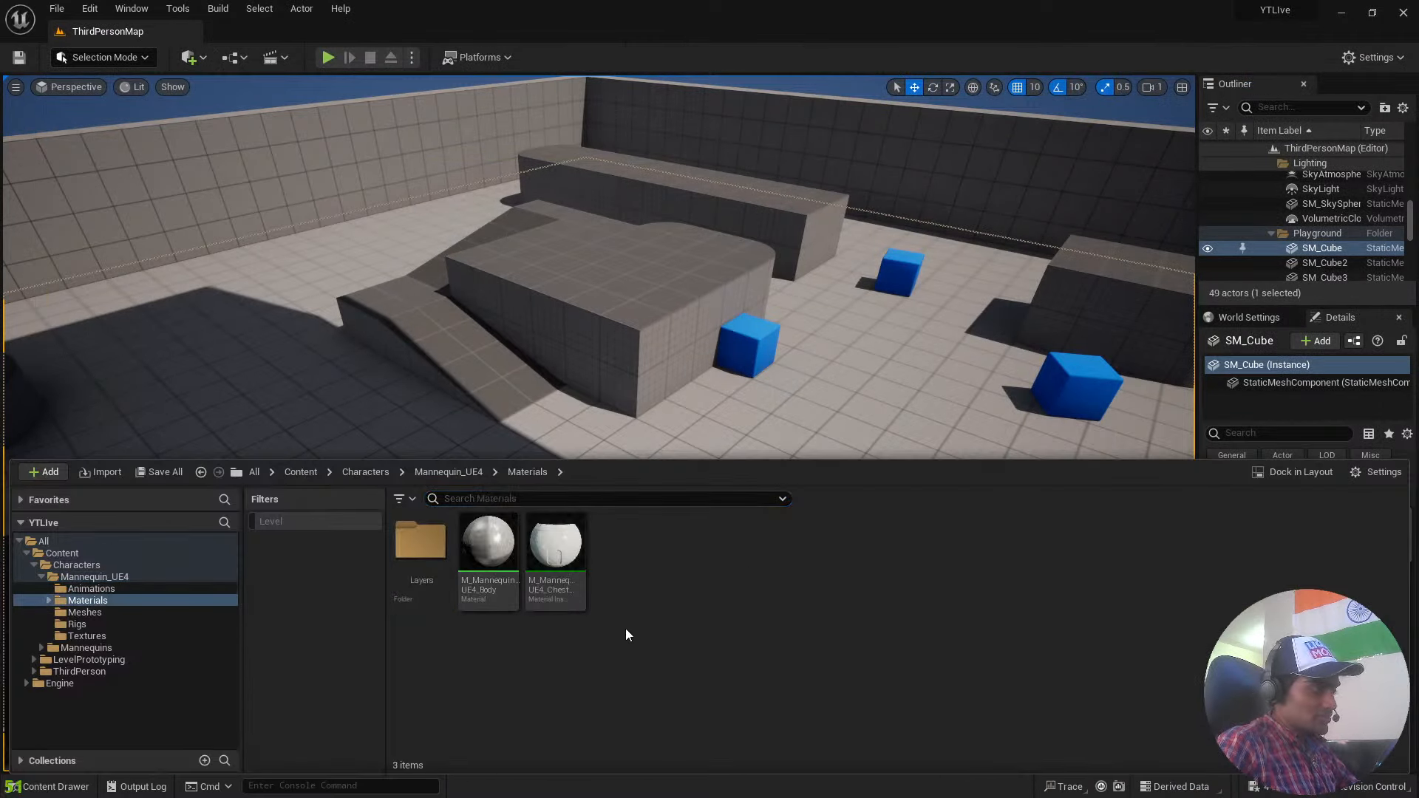
key("alt+Left")
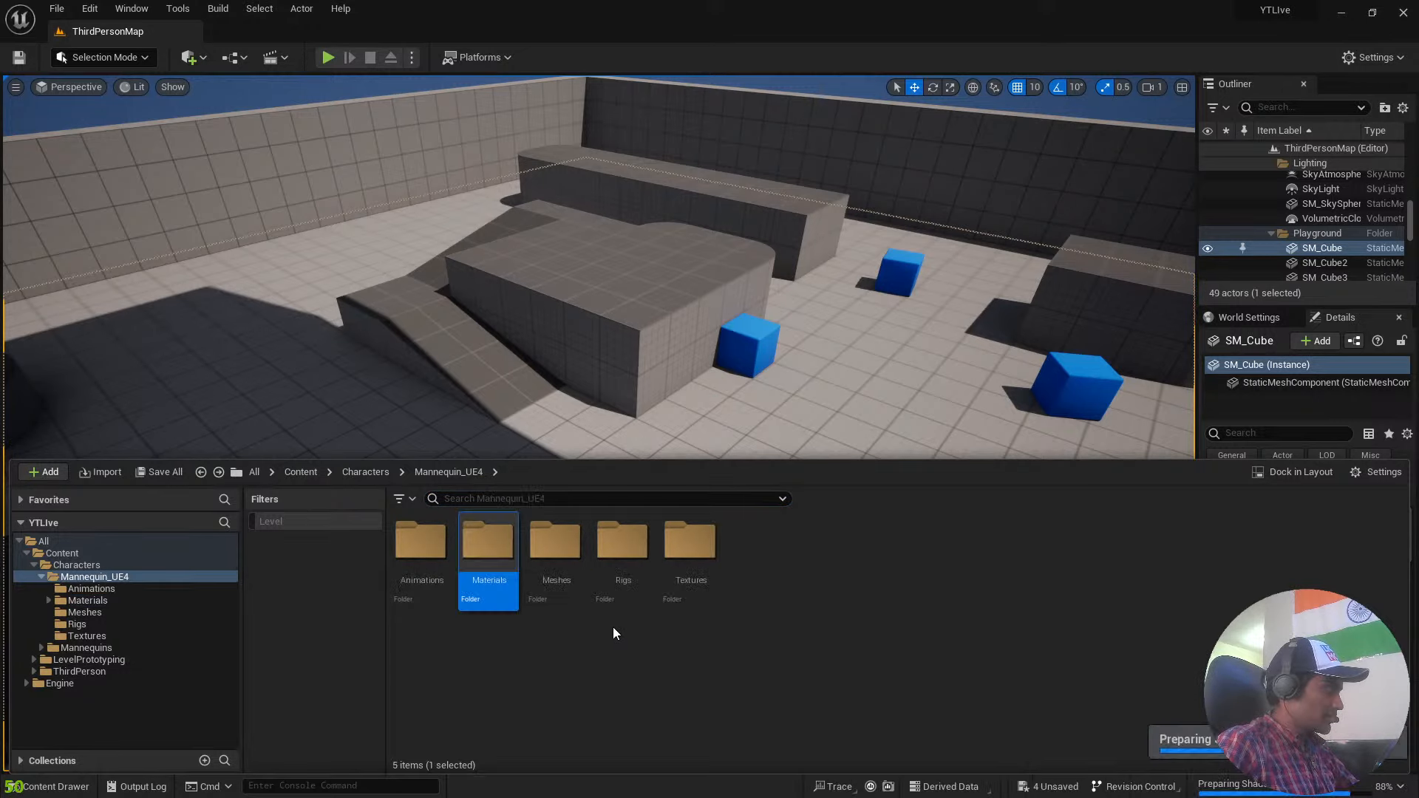
left_click(366, 472)
left_click(301, 471)
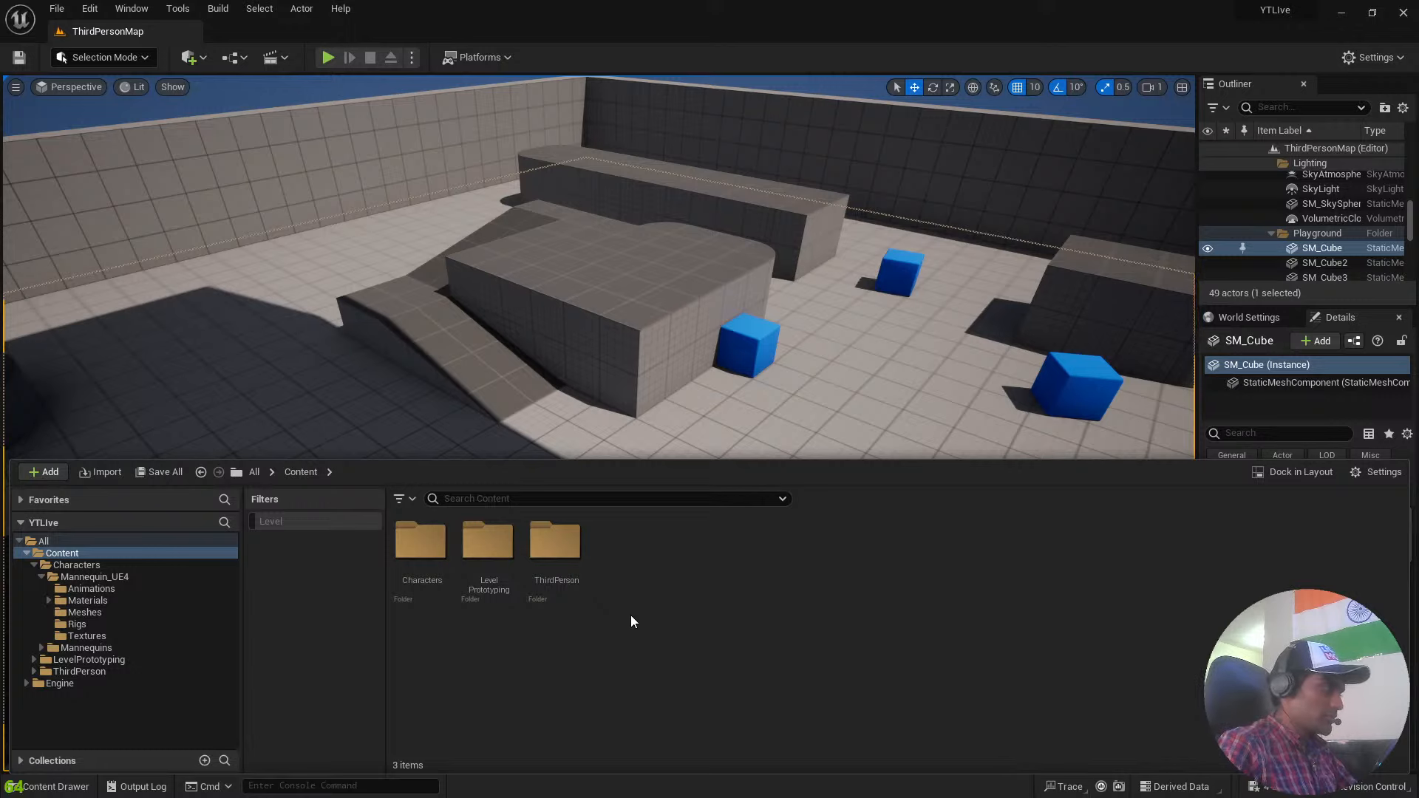
Reopen Characters > Mannequin_UE4 and look through its Textures, Rigs and Meshes folders.
left_click(435, 550)
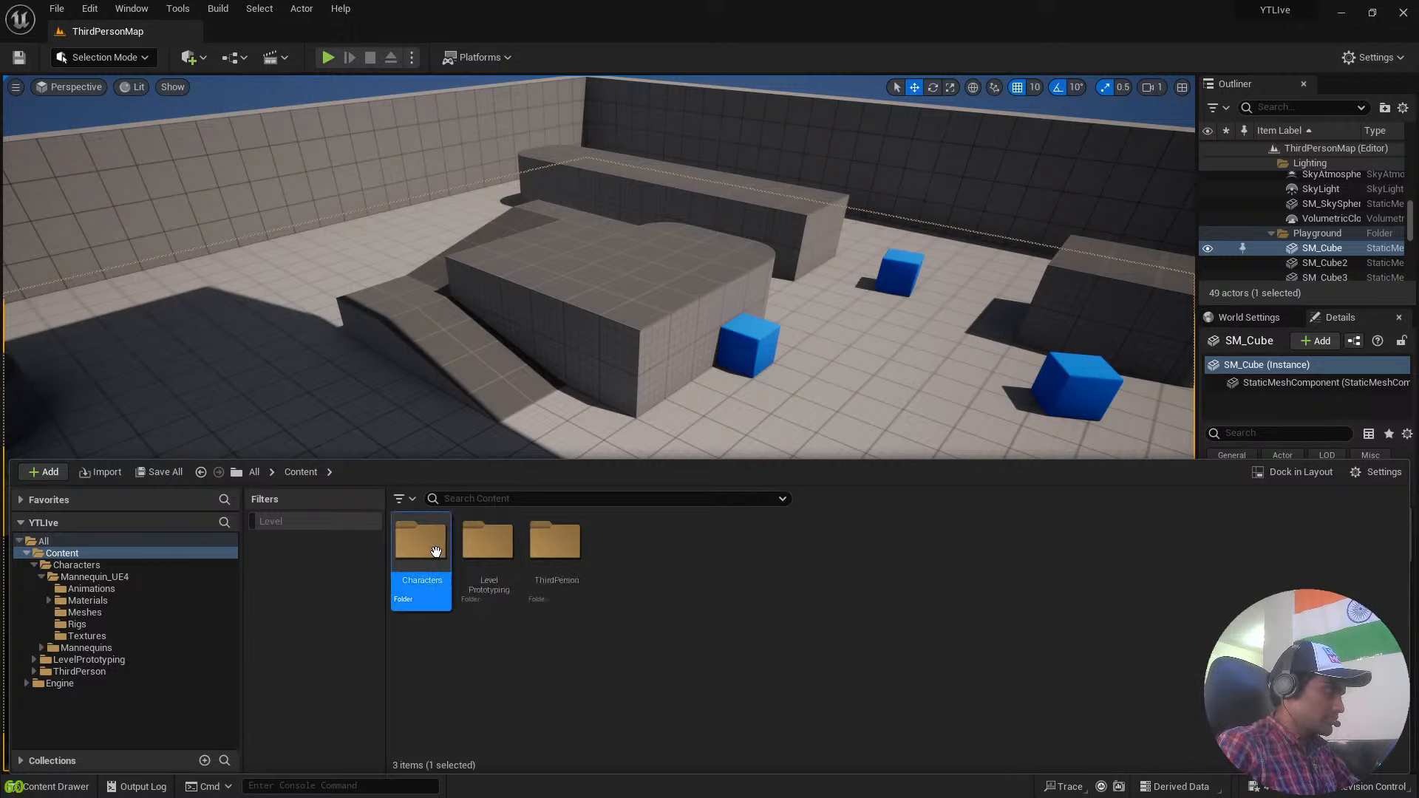
double_click(436, 550)
double_click(421, 544)
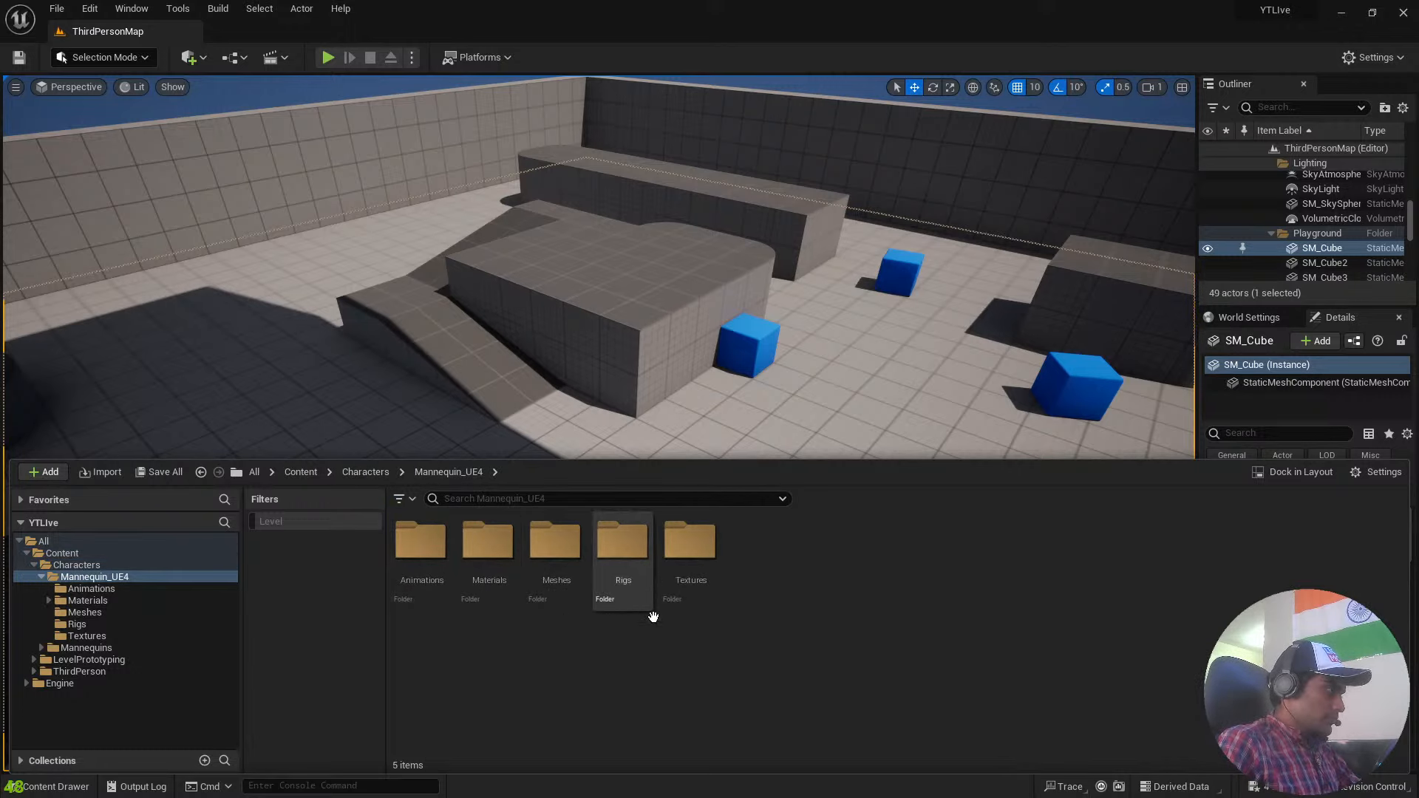
double_click(684, 584)
key("alt+Left")
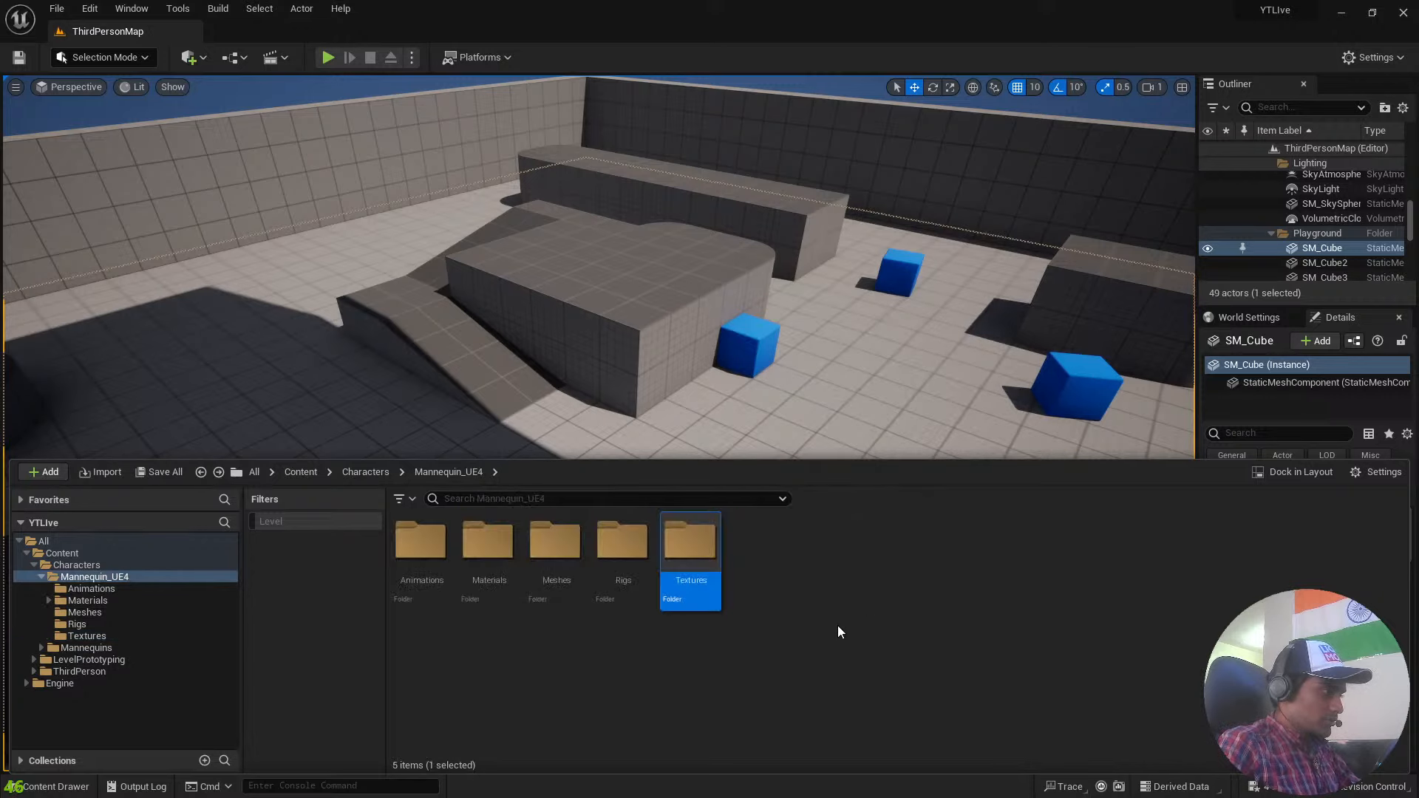
double_click(623, 545)
key("alt+Left")
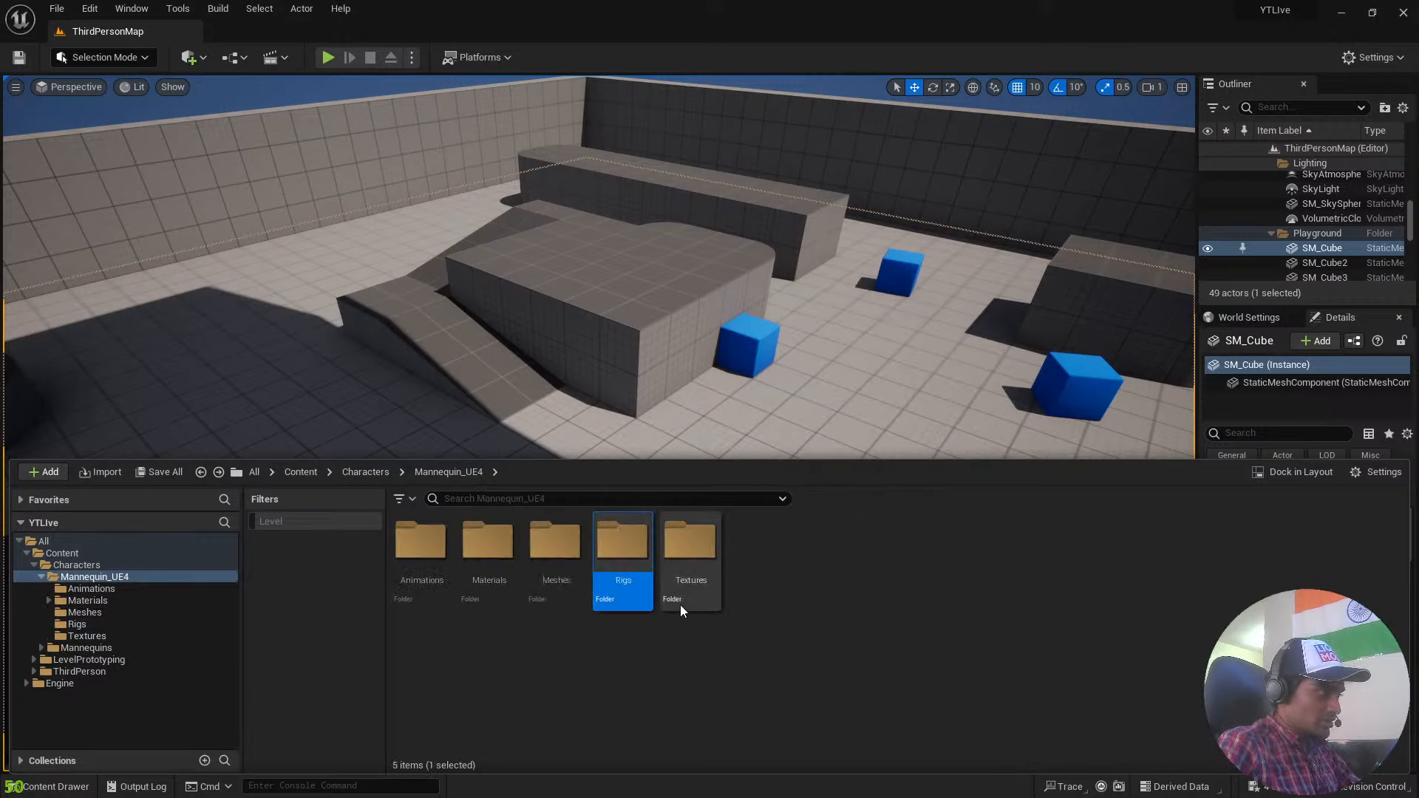
double_click(569, 567)
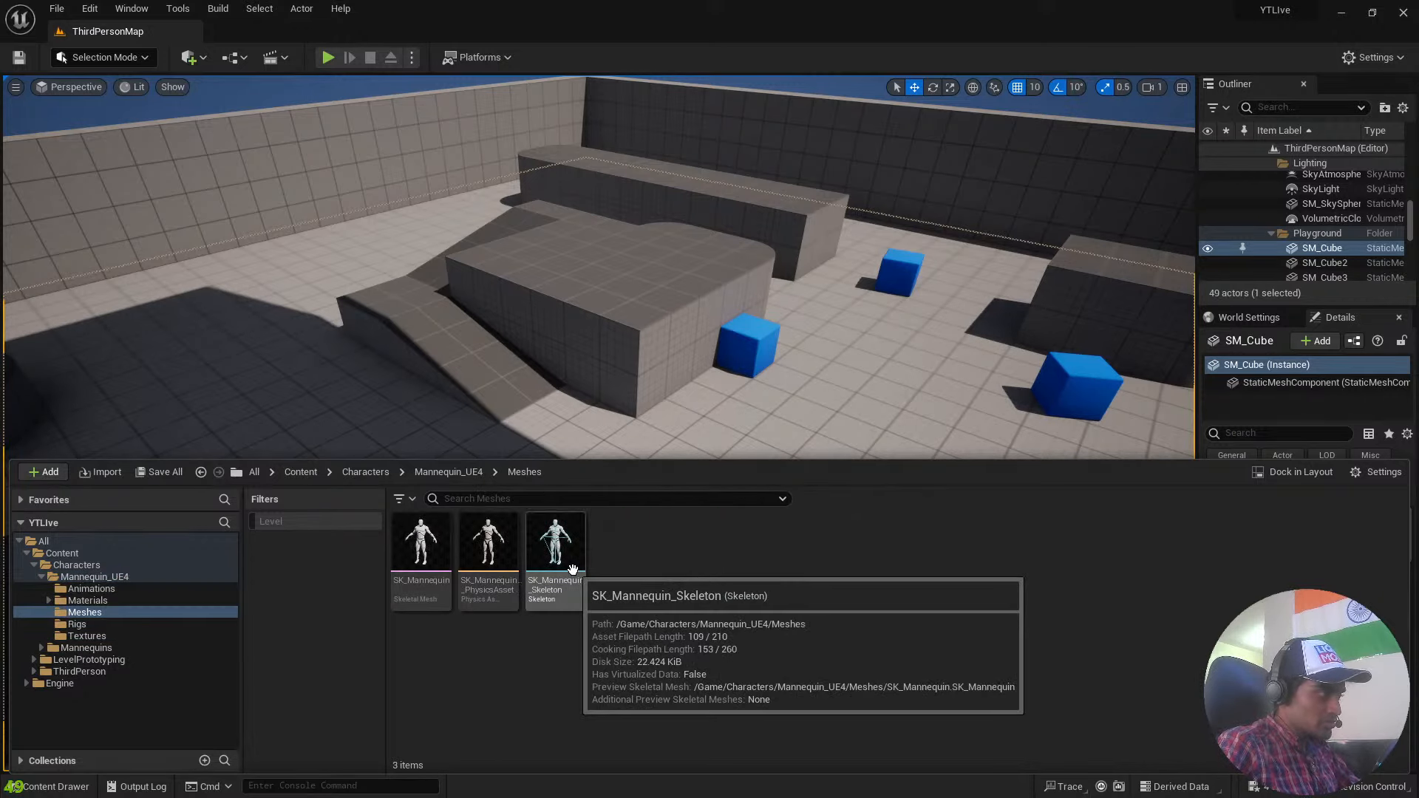
key("alt+Left")
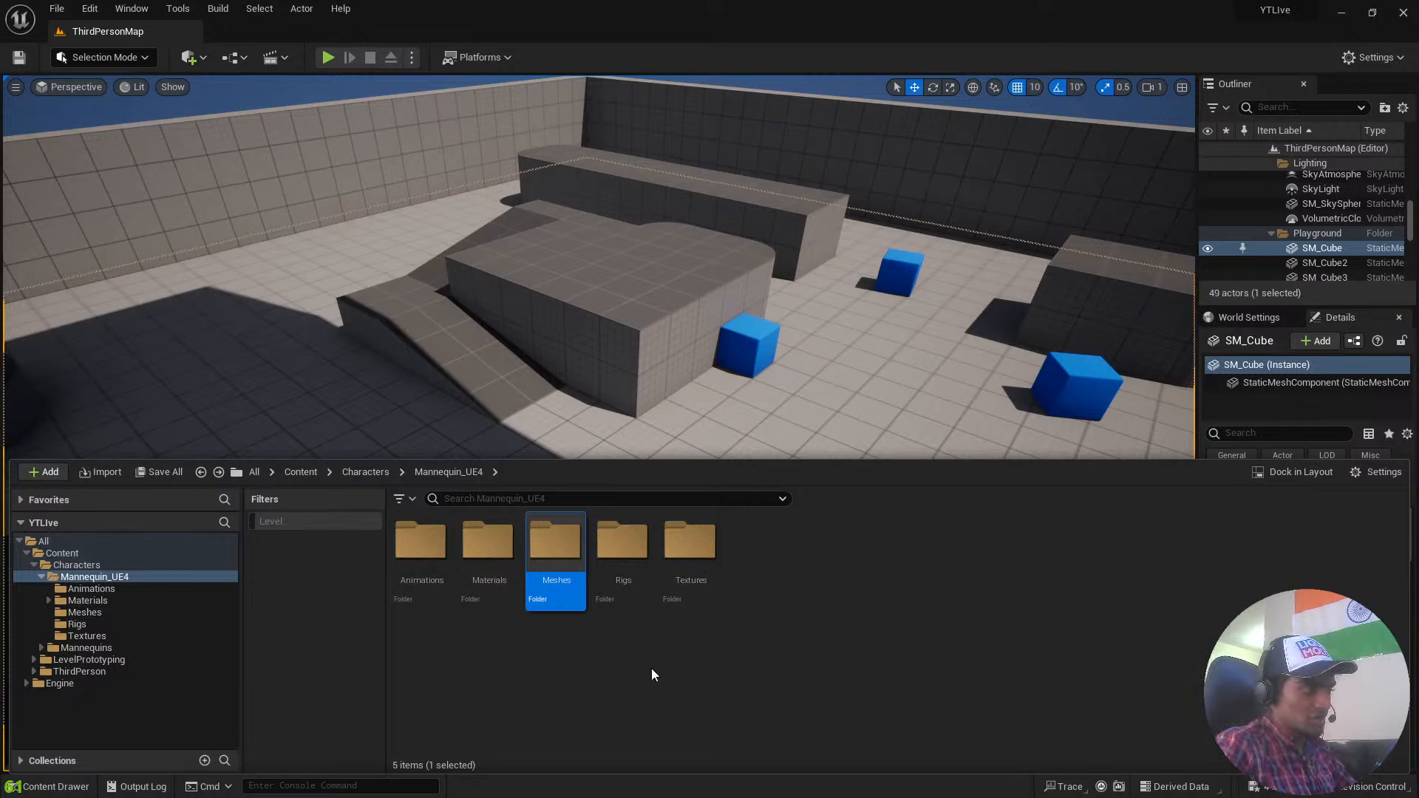
Look through the Rigs, Textures, Materials and Animations folders of Mannequin_UE4.
double_click(622, 562)
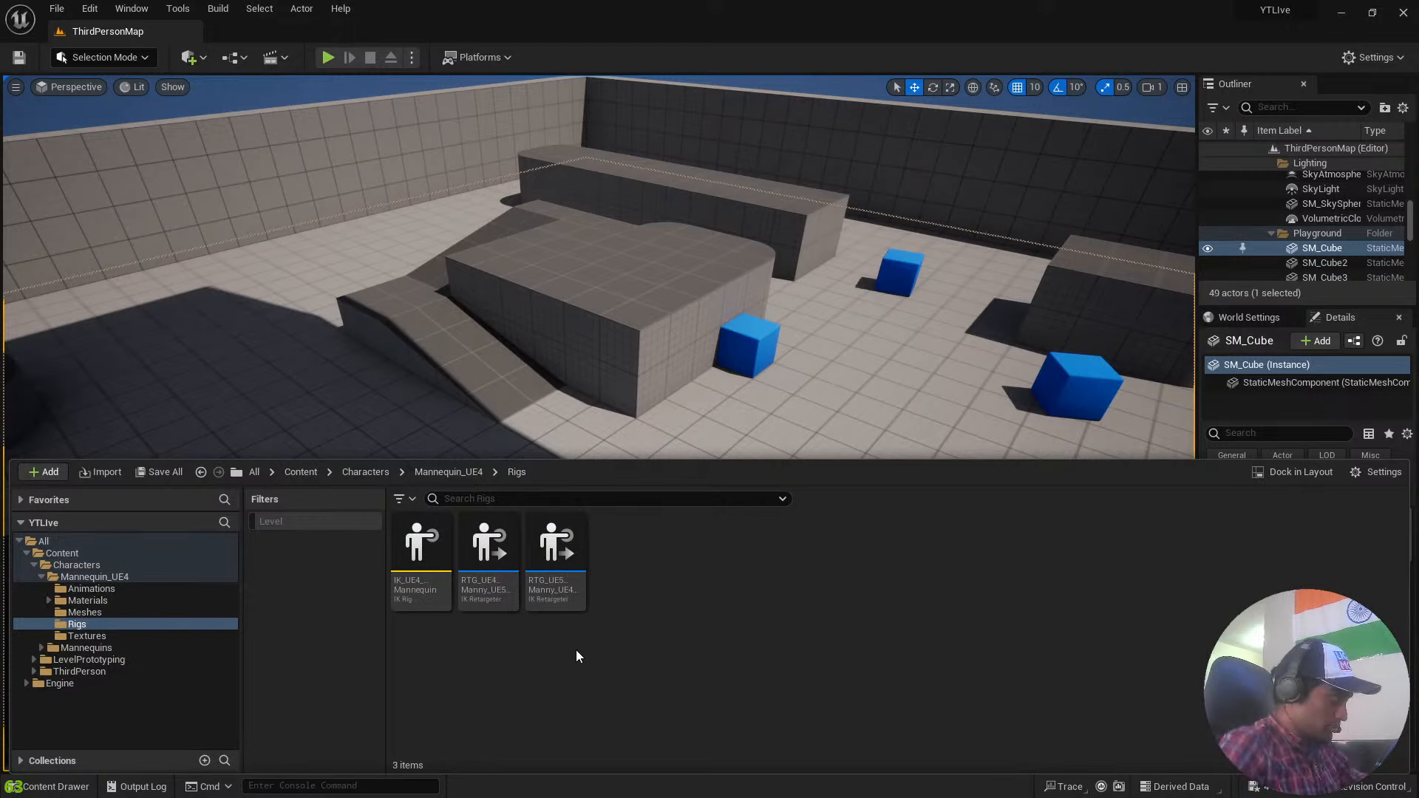
key("alt+Left")
double_click(673, 558)
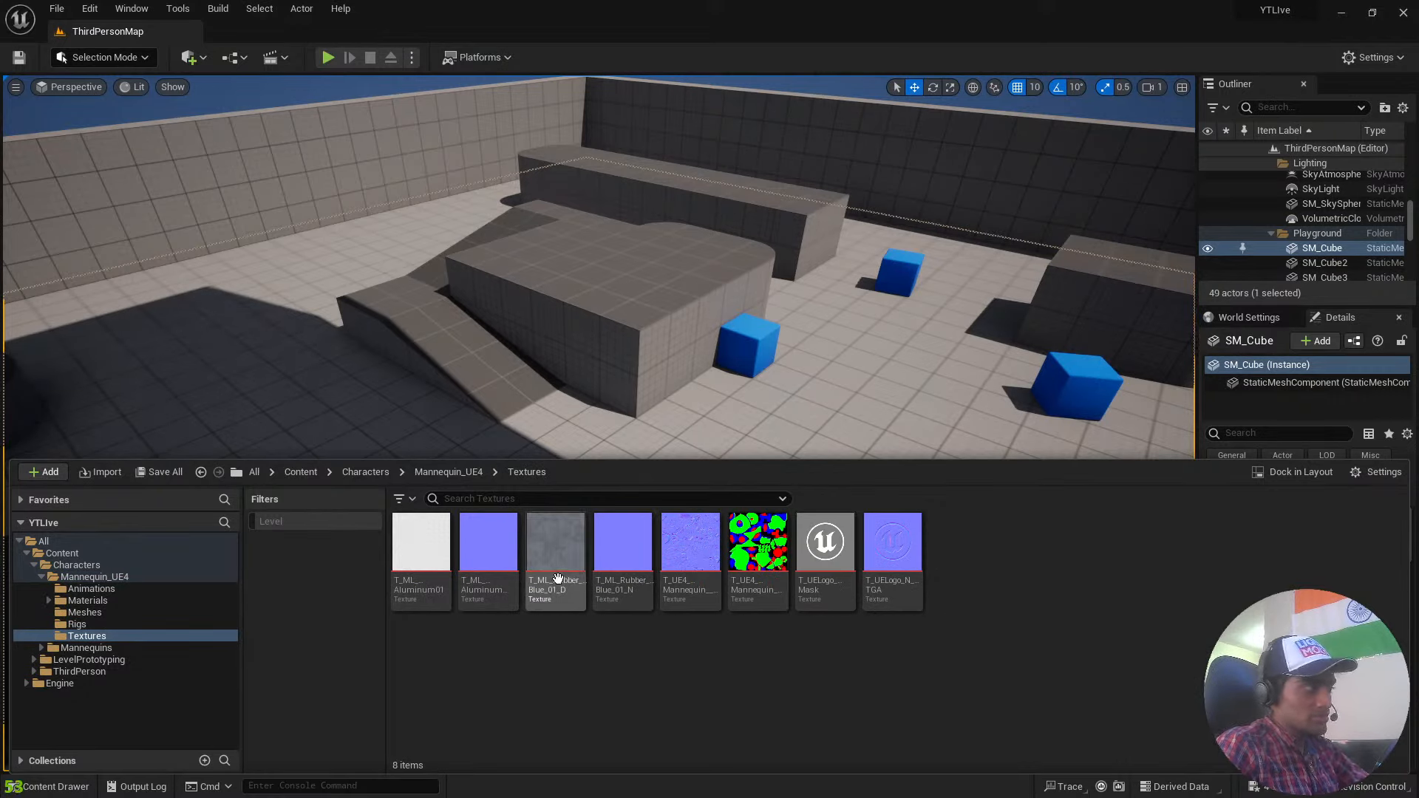
key("alt+Left")
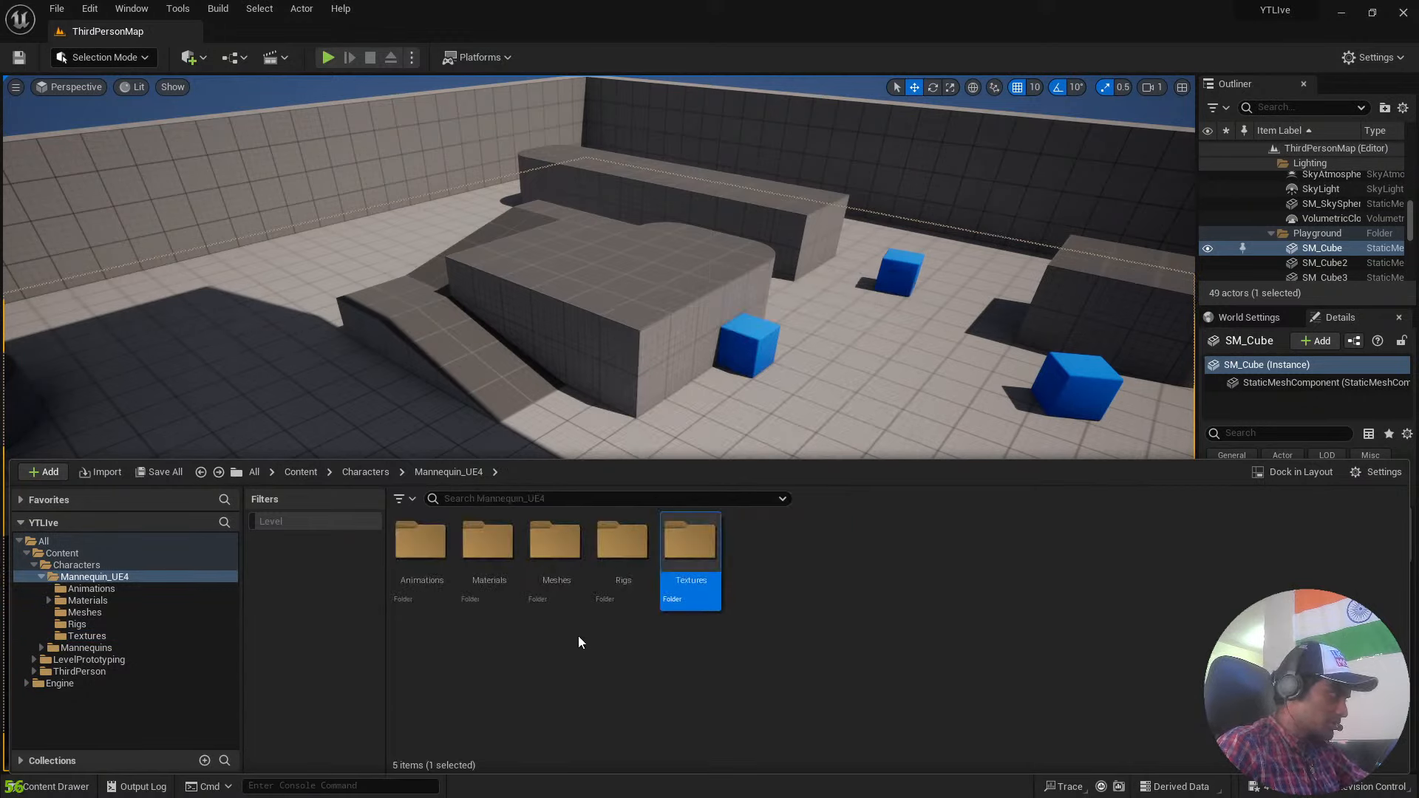
double_click(488, 544)
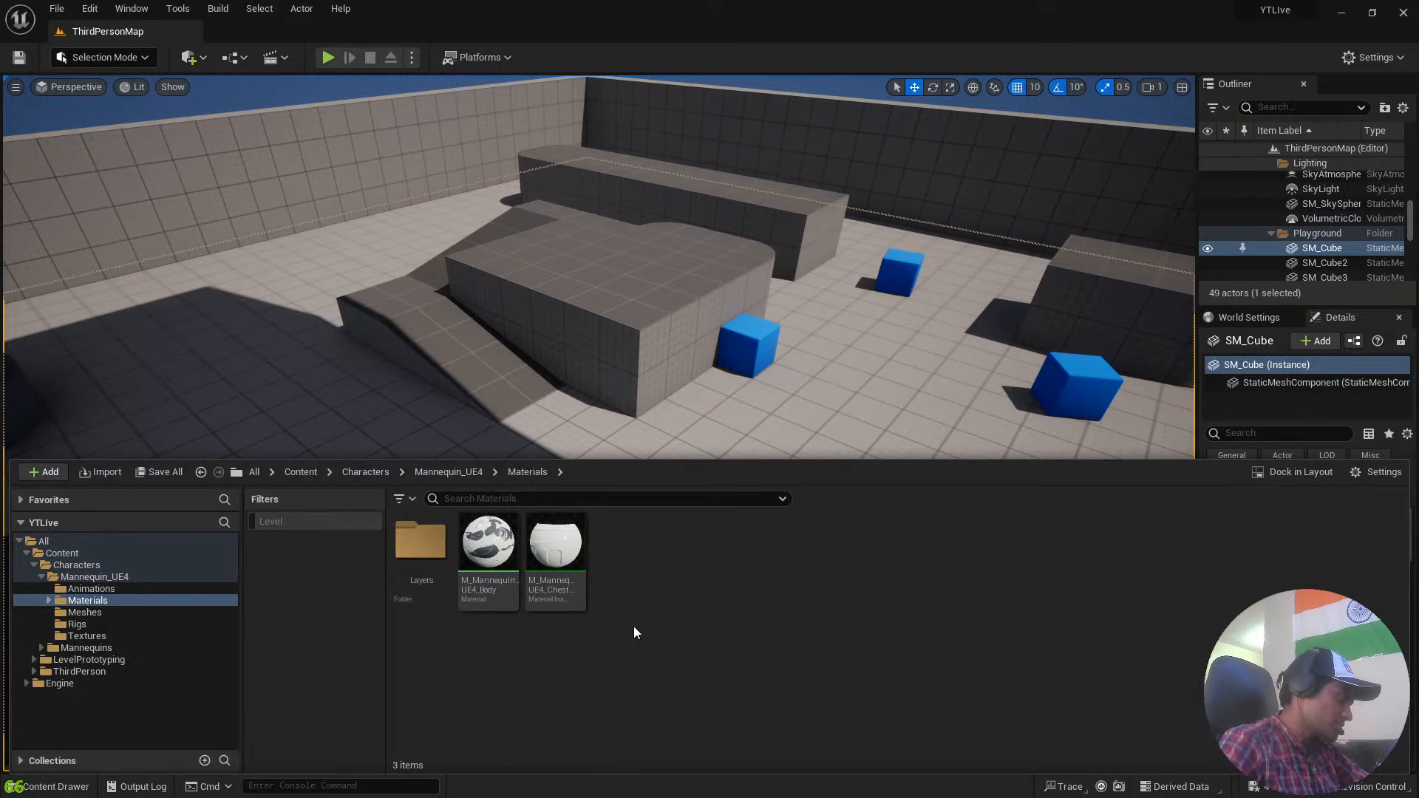
key("alt+Left")
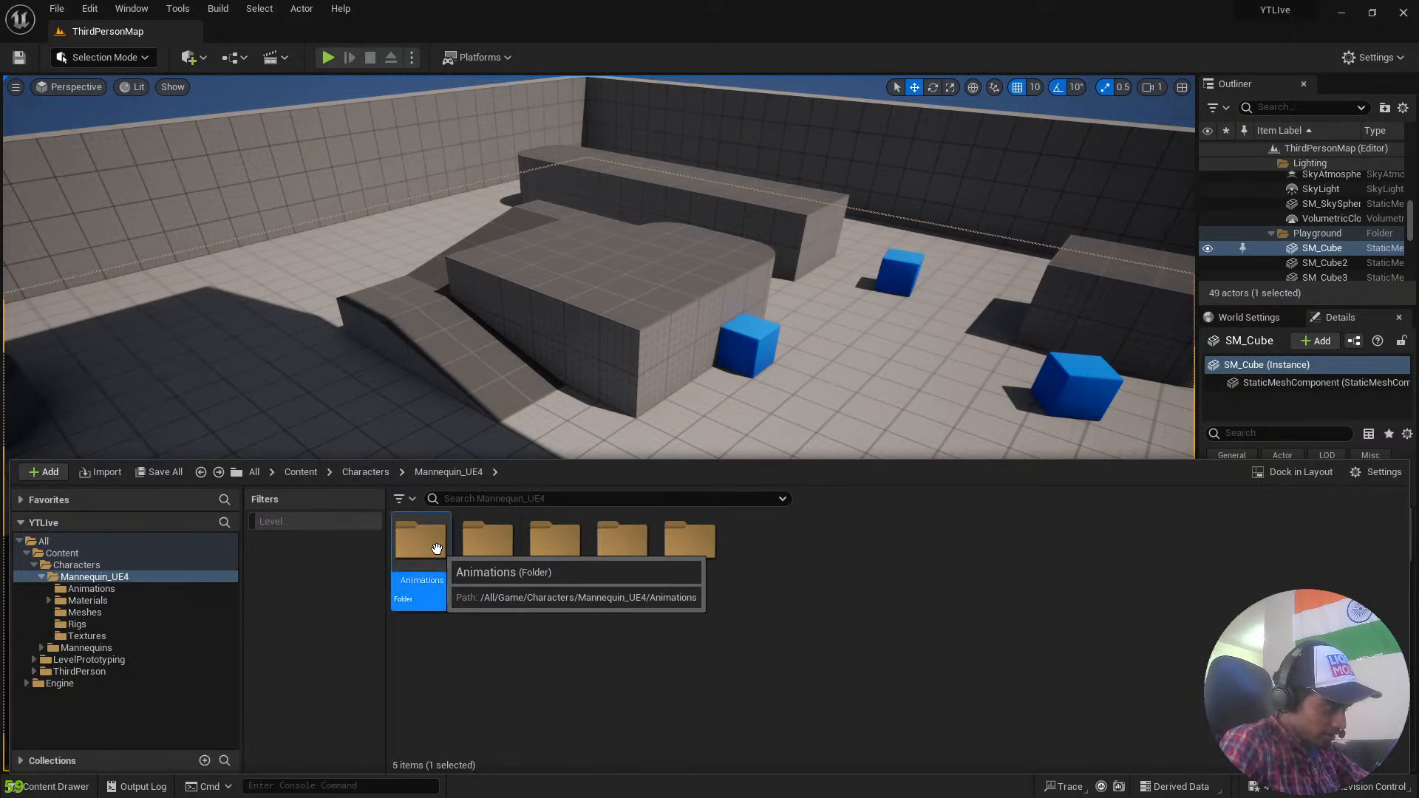
double_click(437, 548)
key("alt+Left")
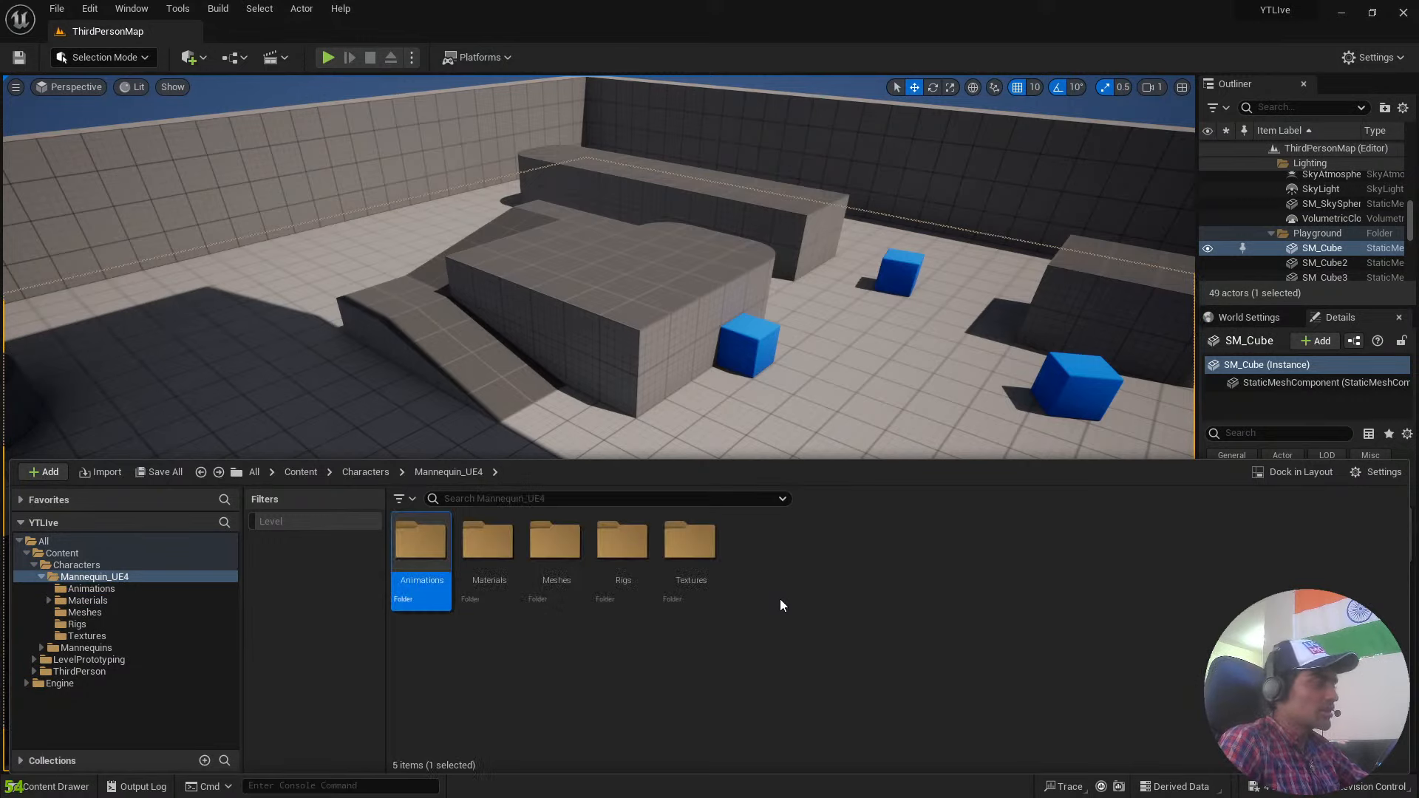
Look at the Quinn animations in the Mannequins folder and return to the top-level Content folder.
key("alt+Left")
double_click(468, 562)
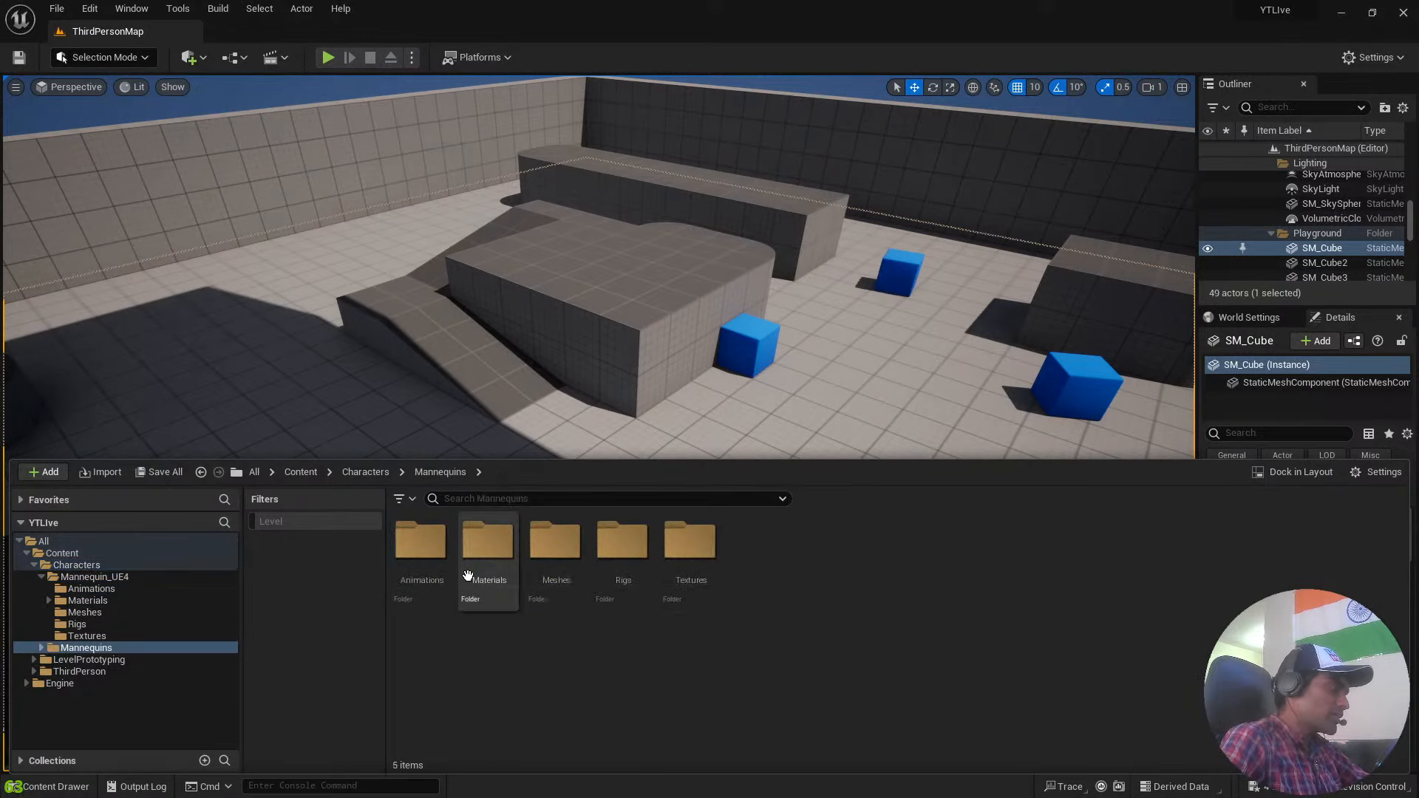
double_click(431, 562)
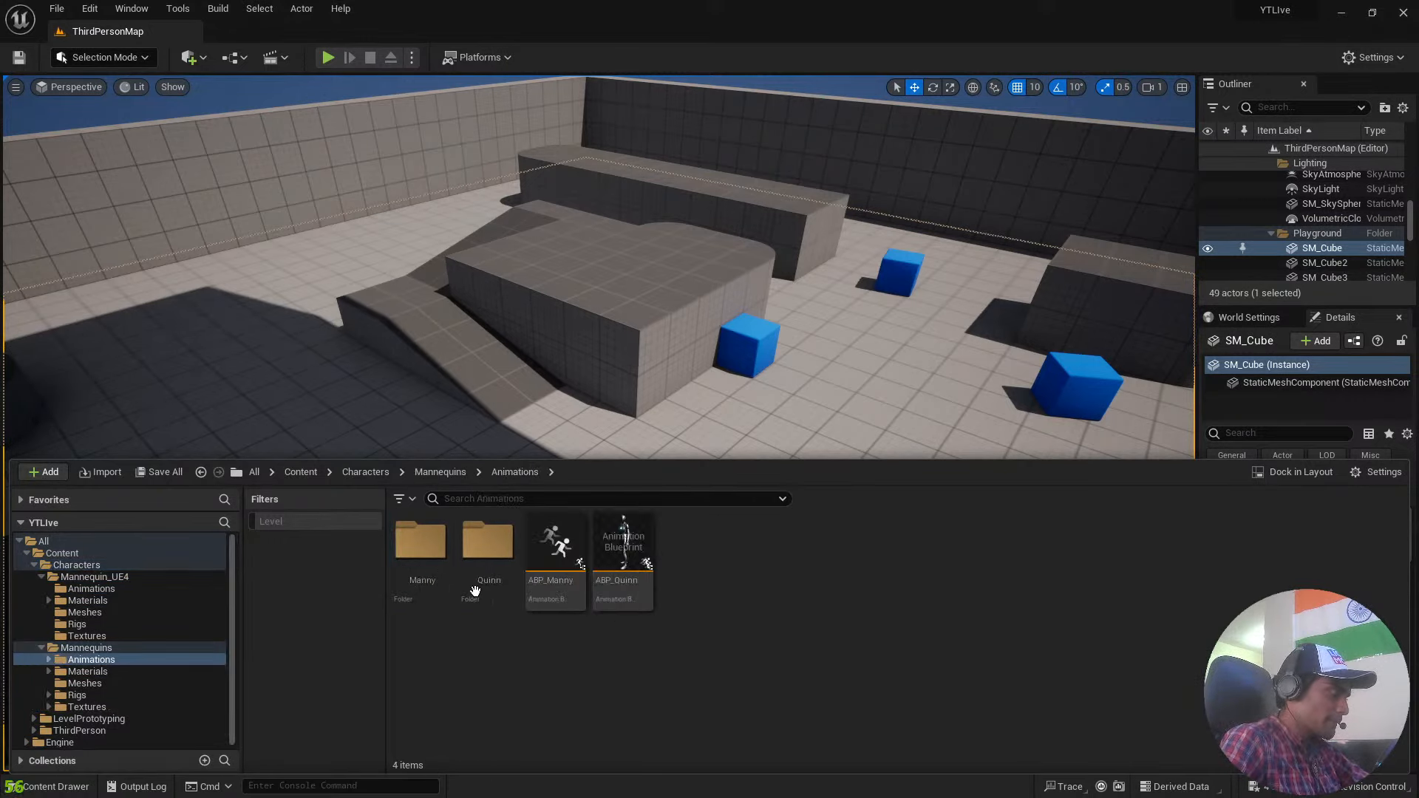
double_click(499, 586)
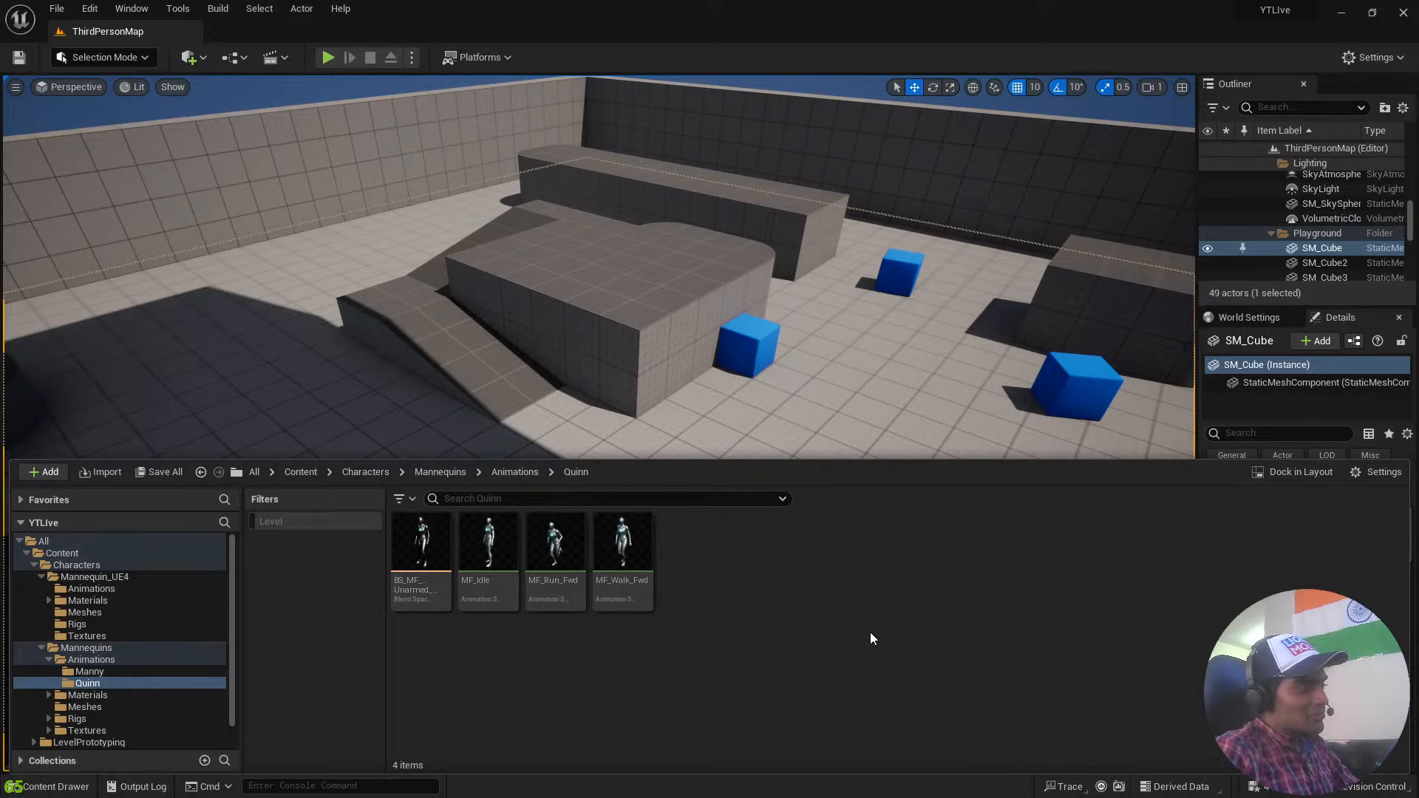
key("alt+Left")
key("alt+Left")
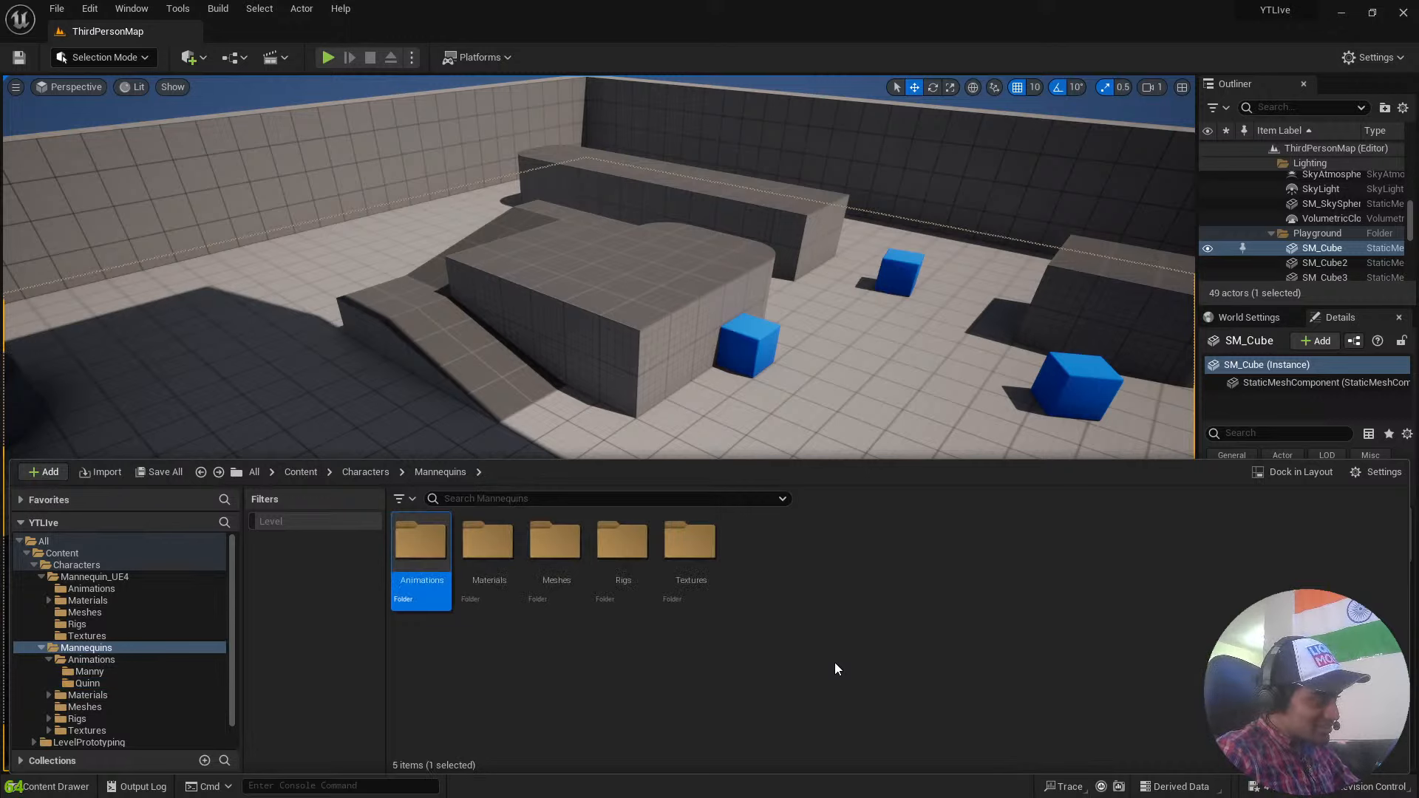
key("alt+Left")
key("alt+Left")
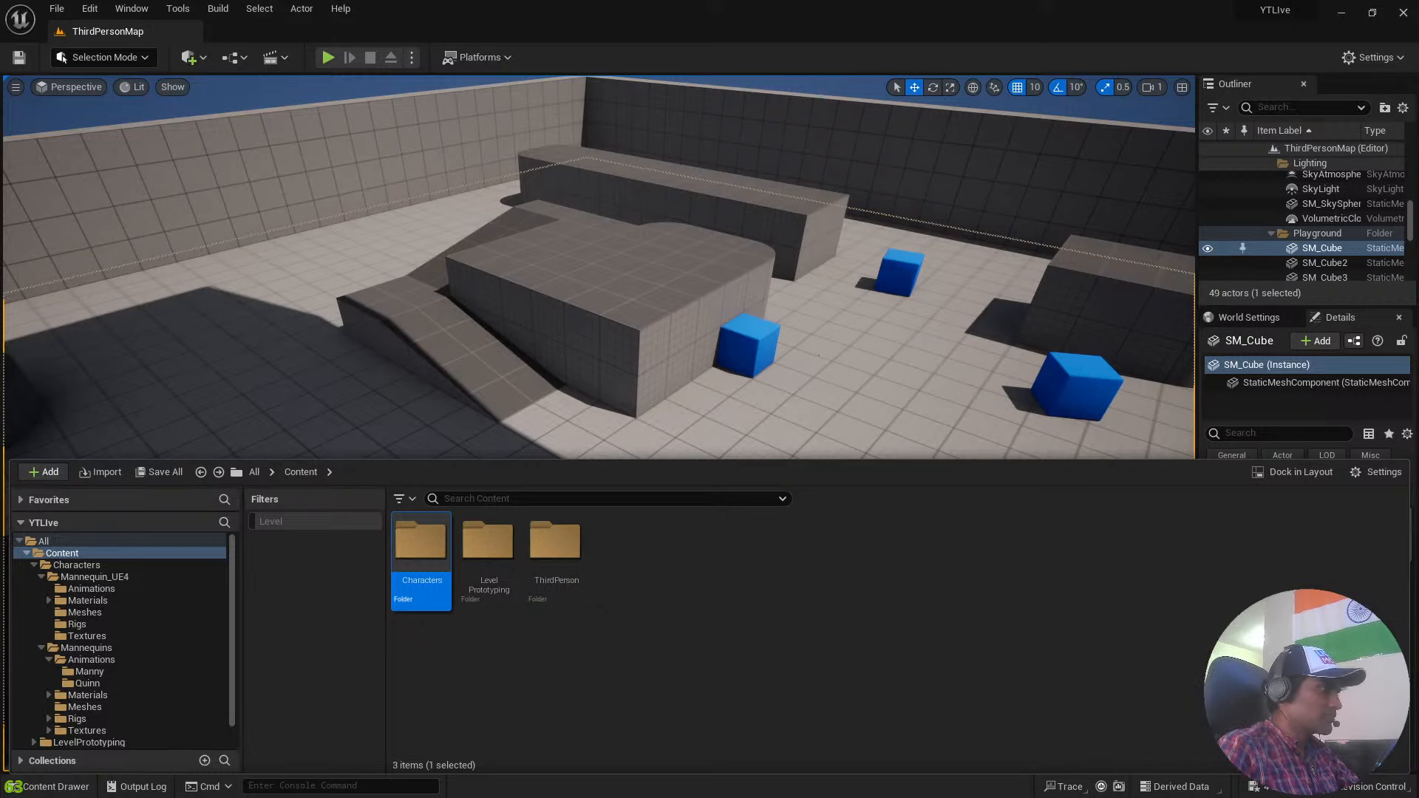
Open the Blueprints folder inside the ThirdPerson content folder.
right_click_drag(819, 356, 655, 306)
scroll(721, 278, "down", 1)
key("ctrl+space")
left_click(675, 577)
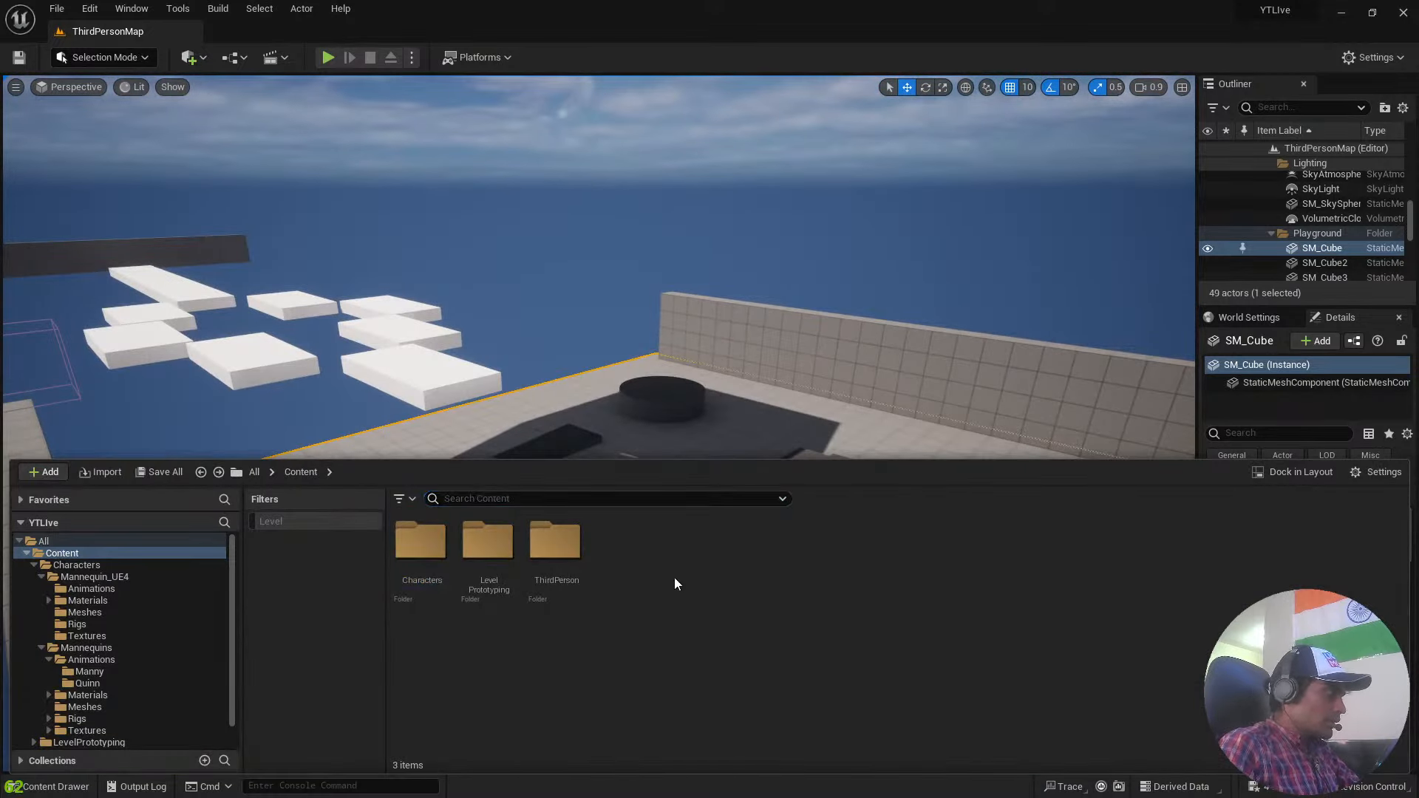
double_click(572, 562)
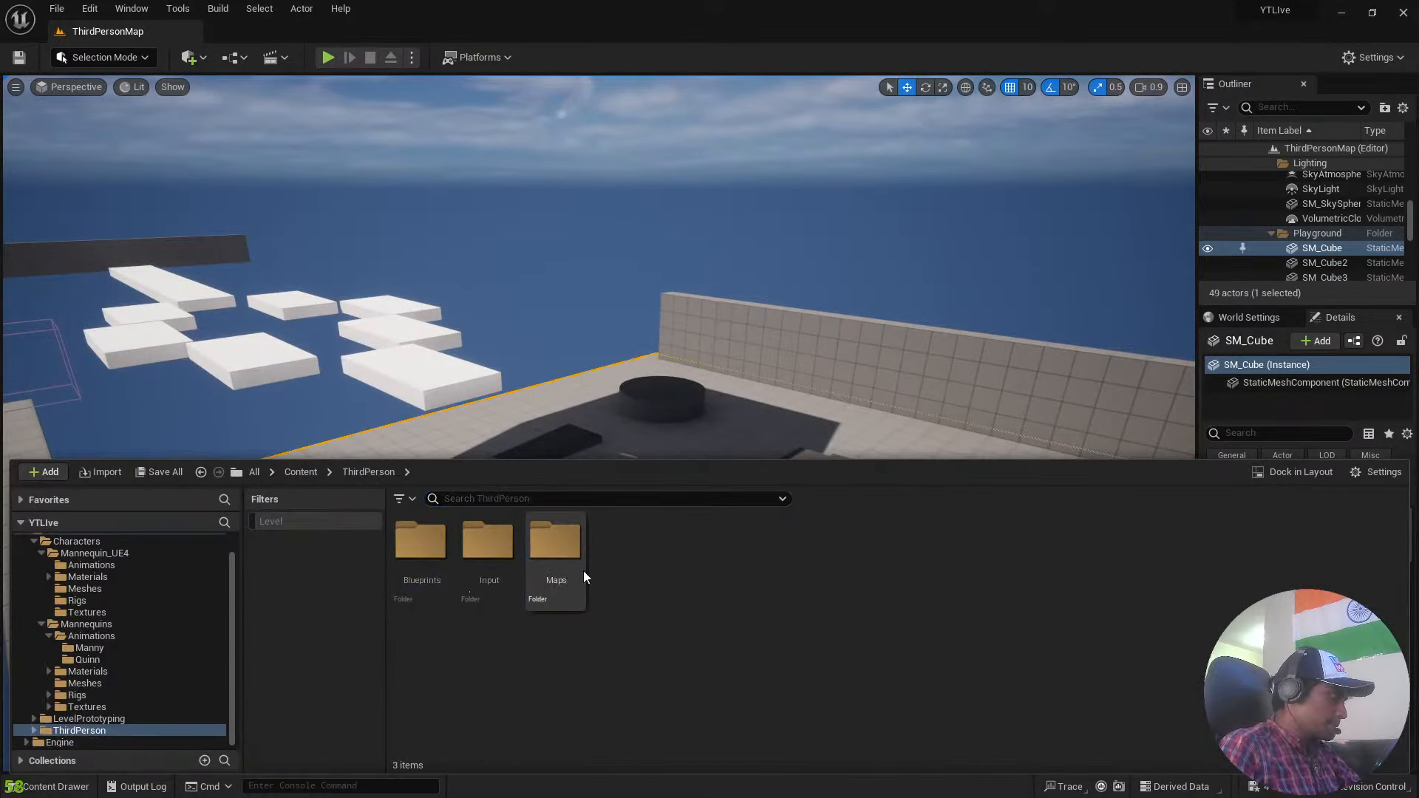
double_click(418, 551)
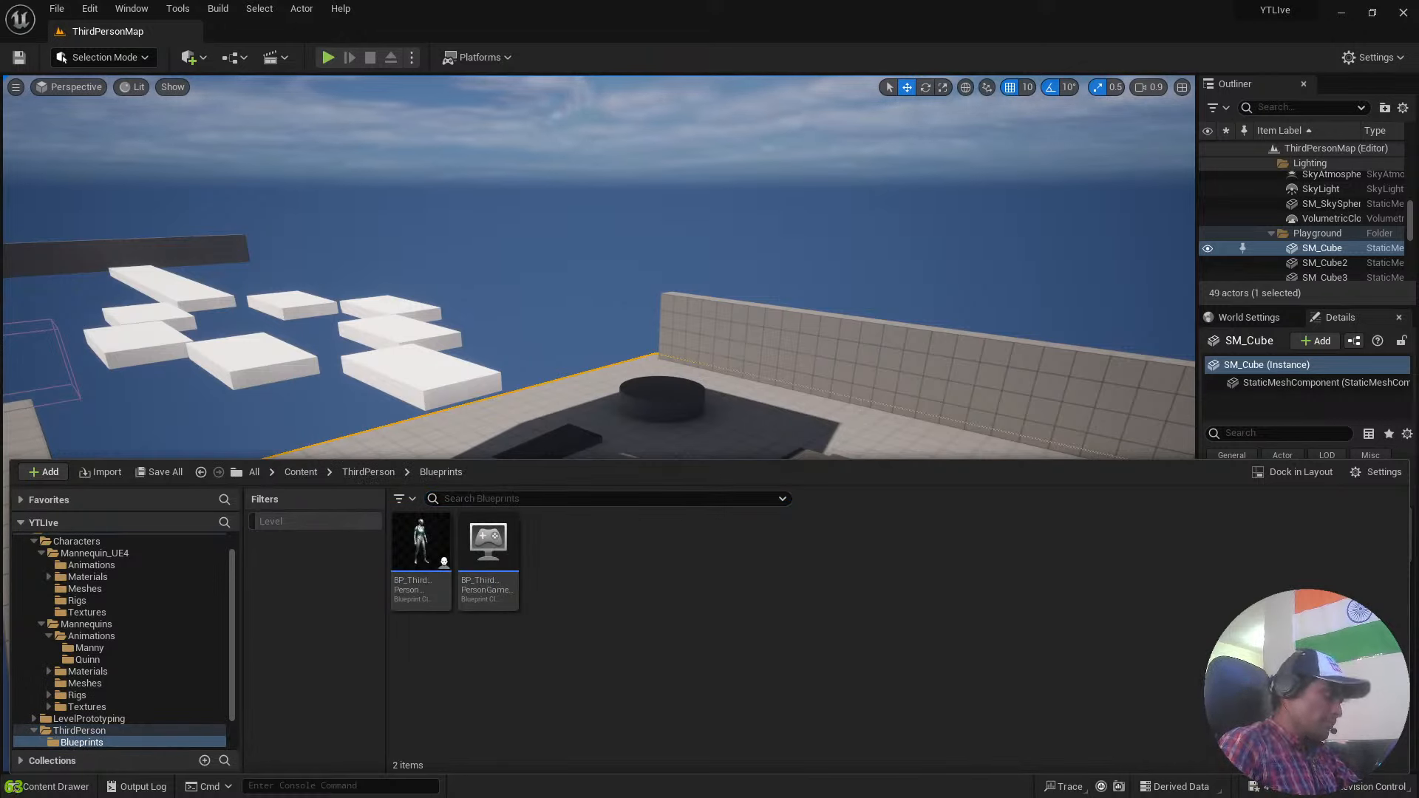
Look over the holed box, floating platforms and playground, and bring the ThirdPerson Blueprints folder back into view.
right_click_drag(710, 296, 613, 221)
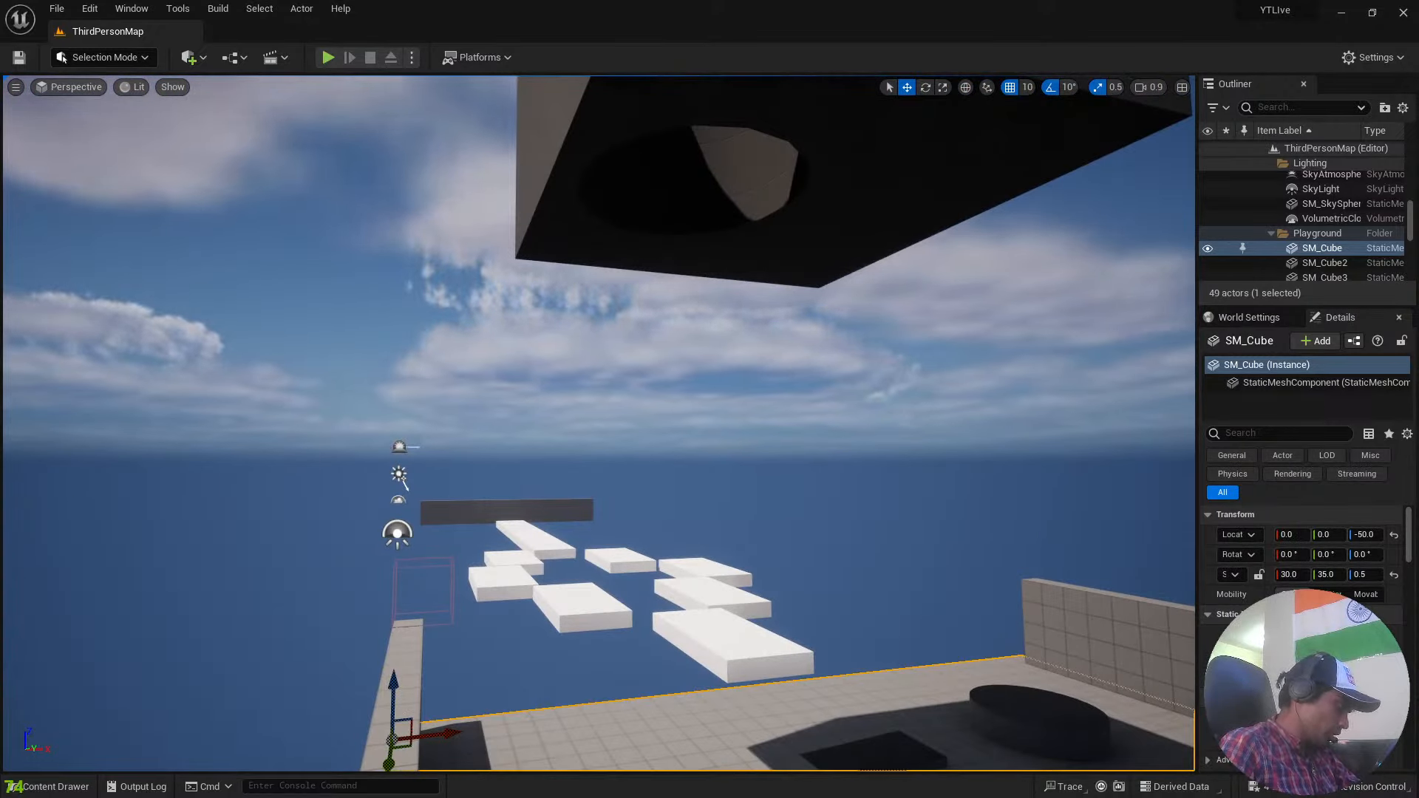
right_click_drag(614, 370, 824, 348)
key("ctrl+space")
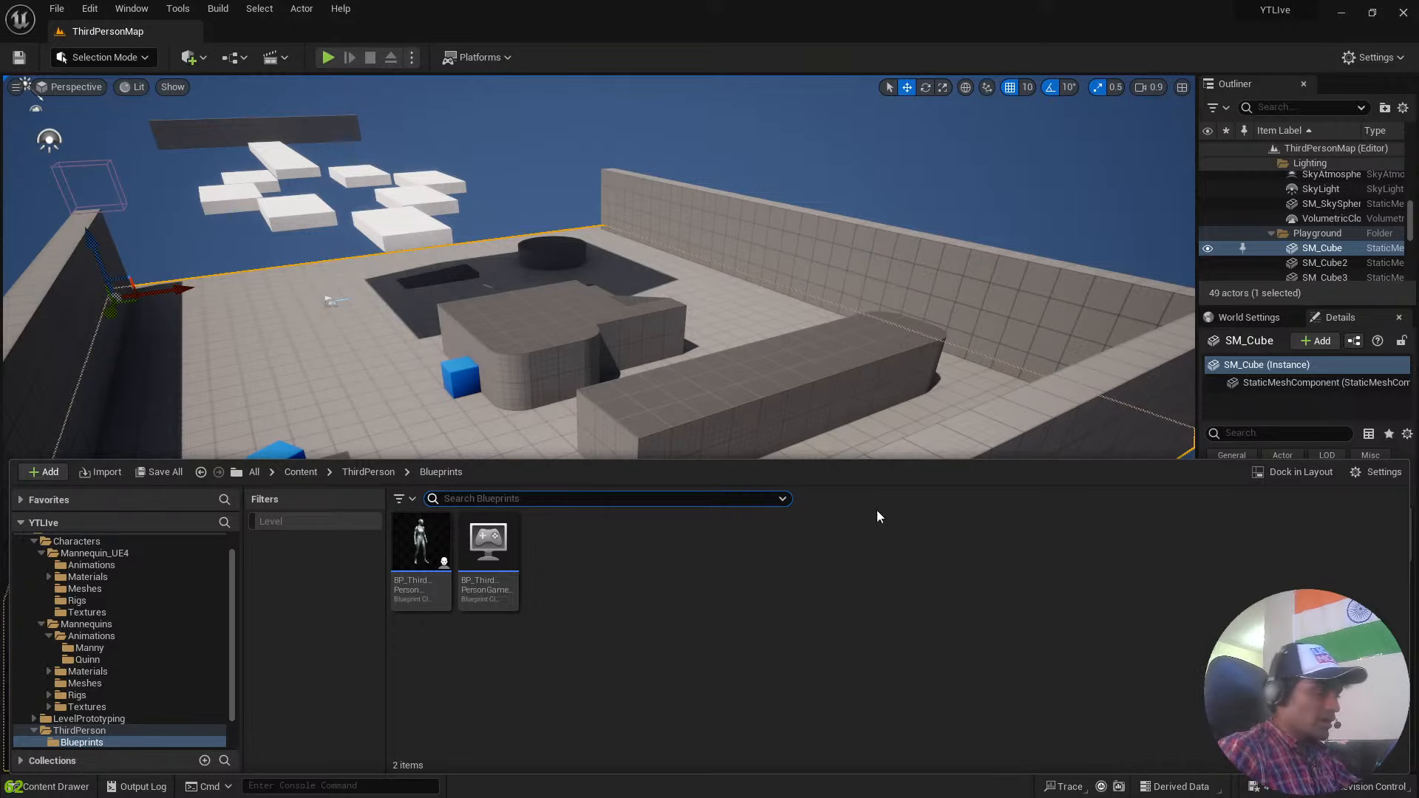
Go up to the ThirdPerson content folder and look around the playground, the platforms and the sky.
right_click_drag(888, 192, 835, 171)
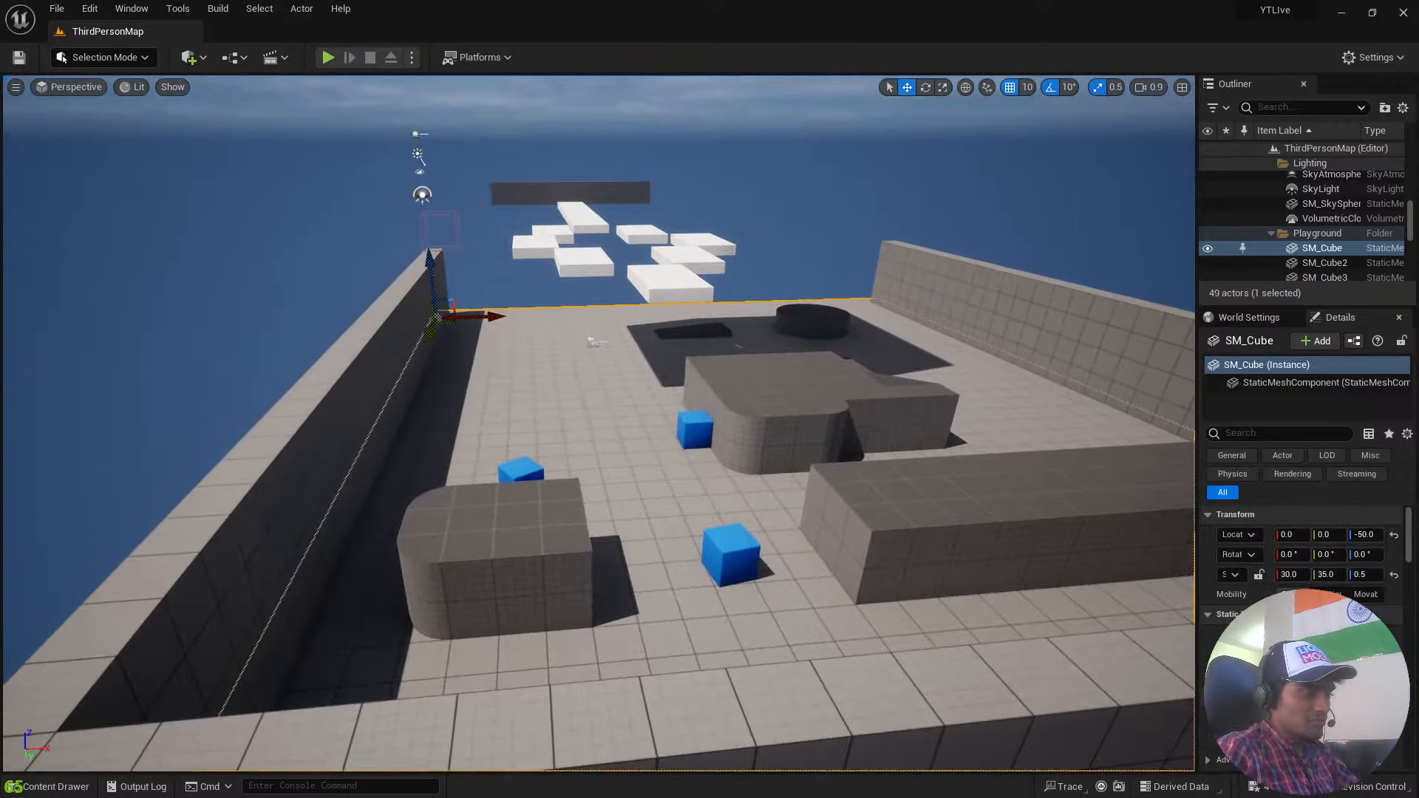
right_click_drag(717, 351, 754, 345)
key("ctrl+space")
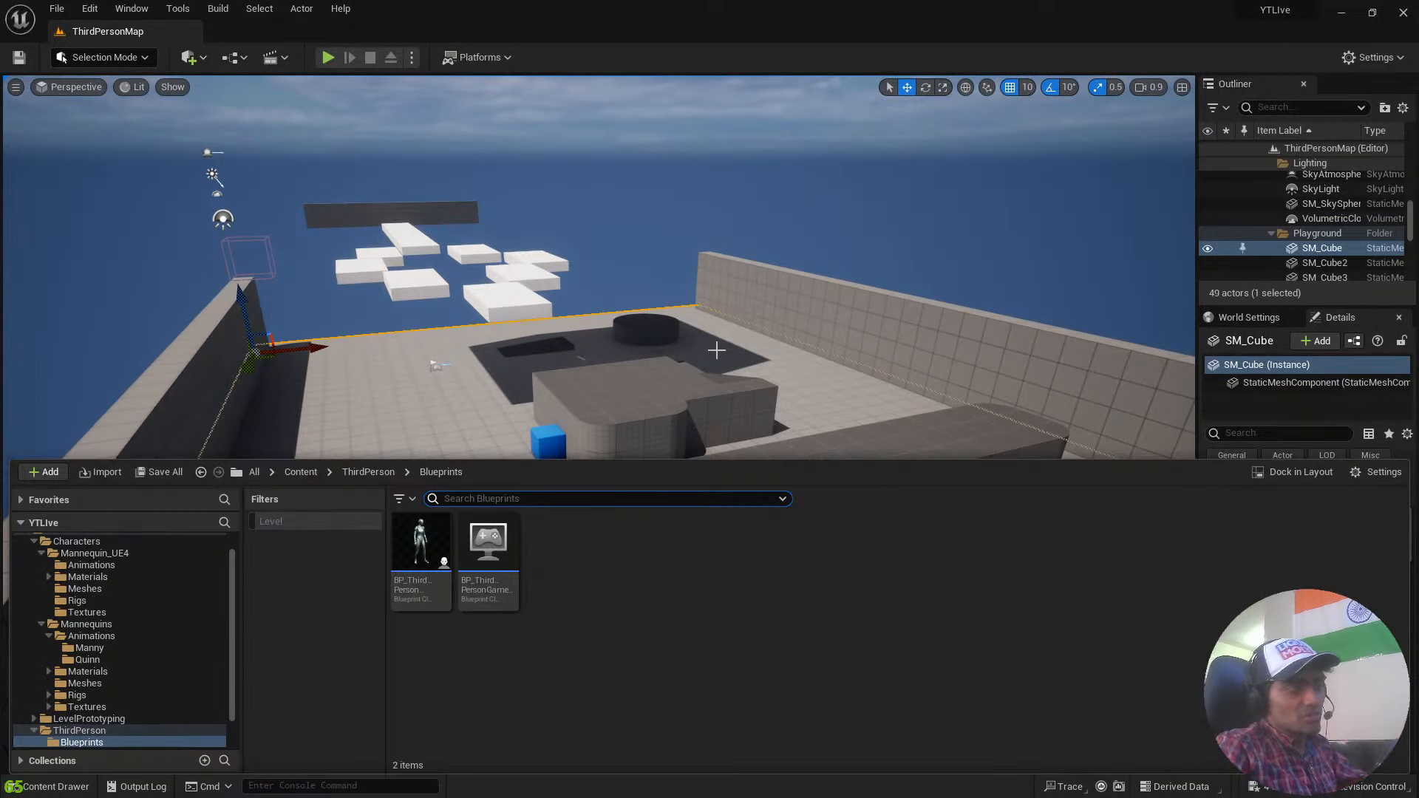
left_click(368, 472)
key("ctrl+space")
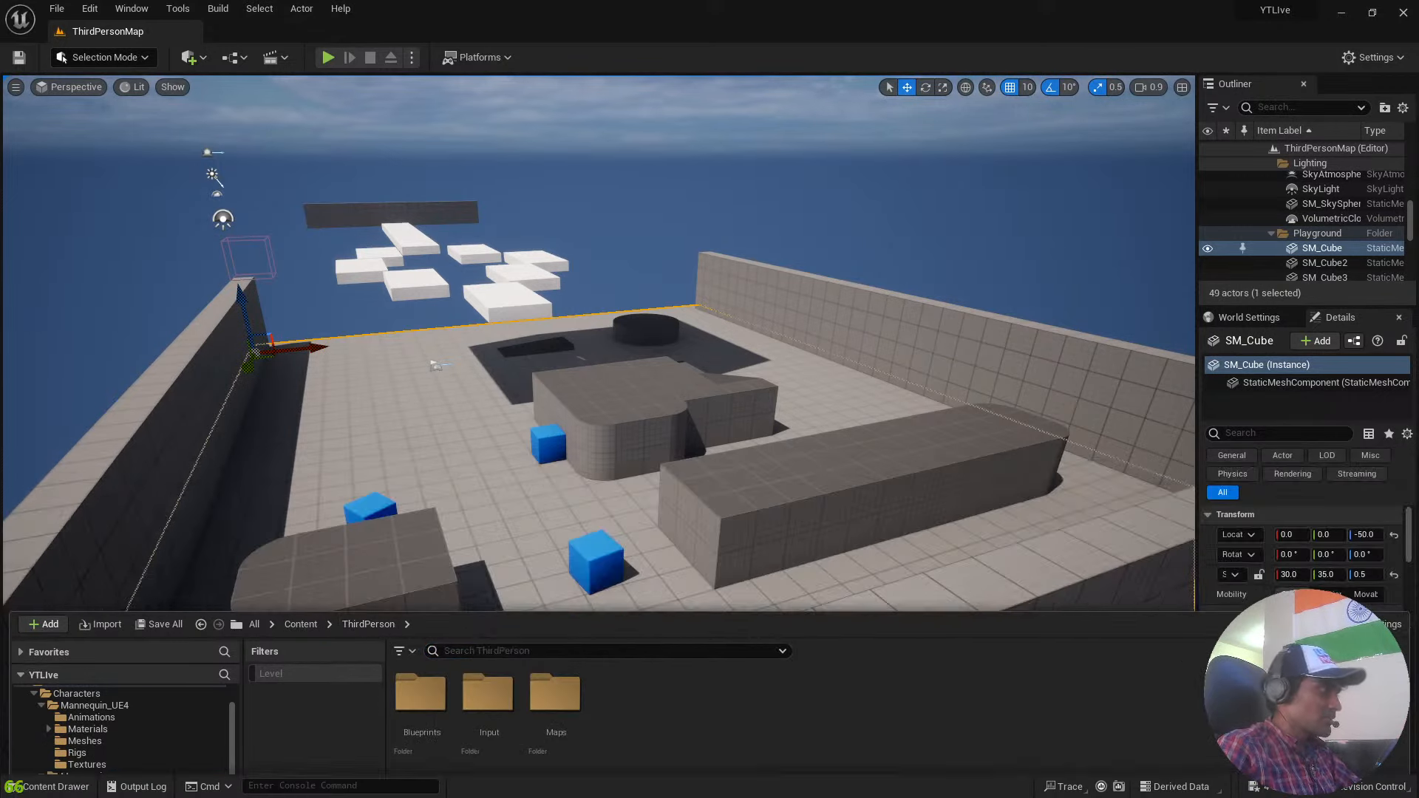
left_click(866, 157)
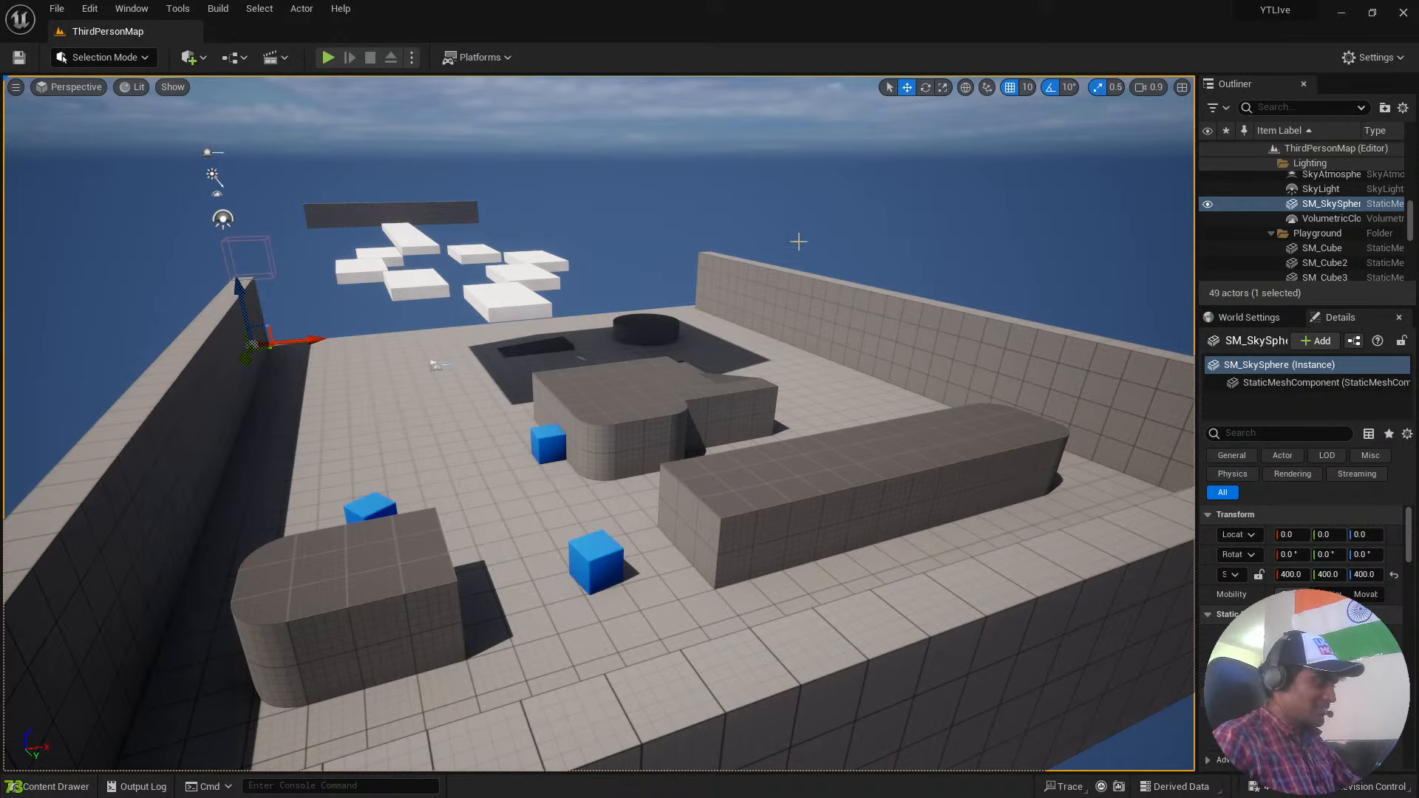
right_click_drag(779, 372, 636, 309)
key("w")
key("d")
Open the BP_ThirdPersonCharacter blueprint from the ThirdPerson Blueprints folder and maximize its editor window.
key("ctrl+space")
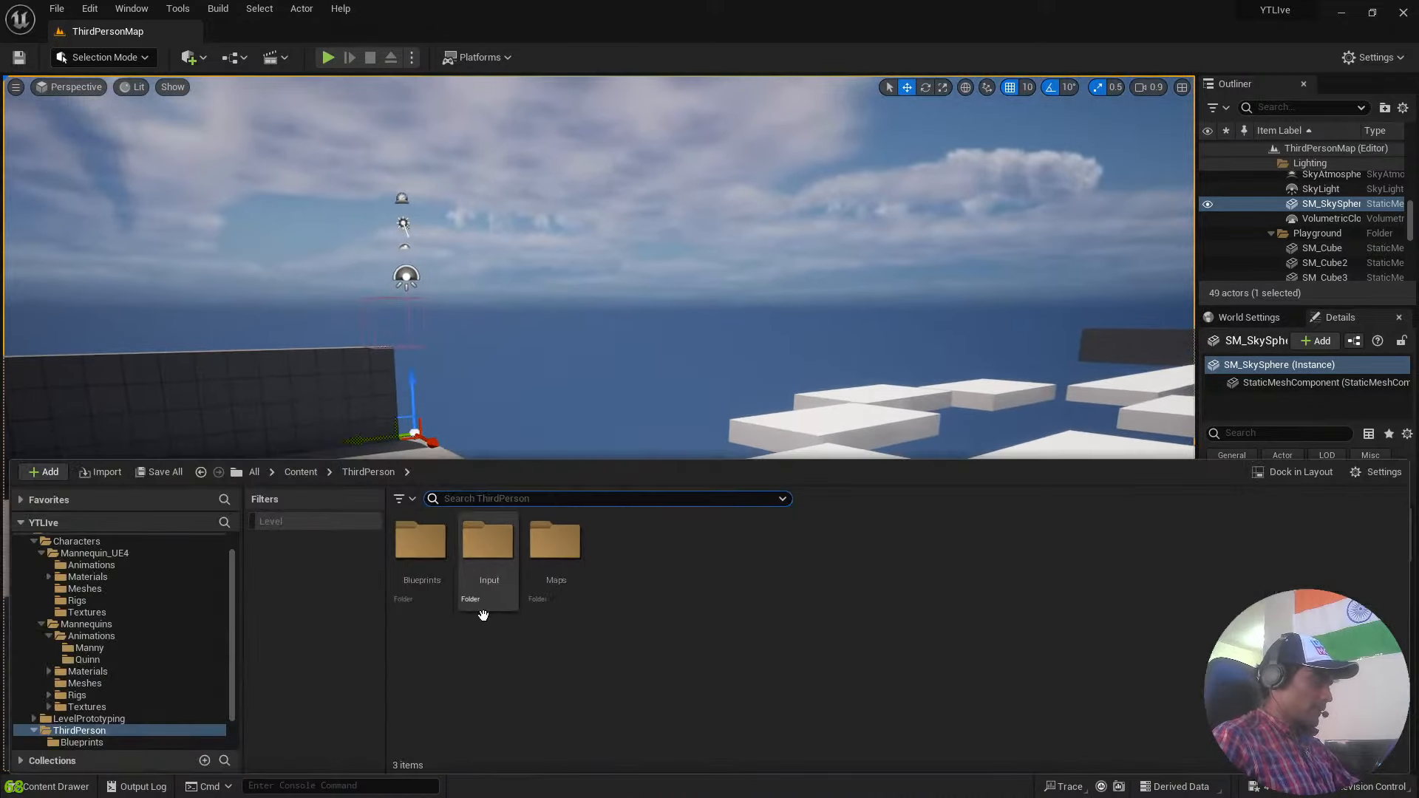
double_click(434, 575)
left_click(446, 553)
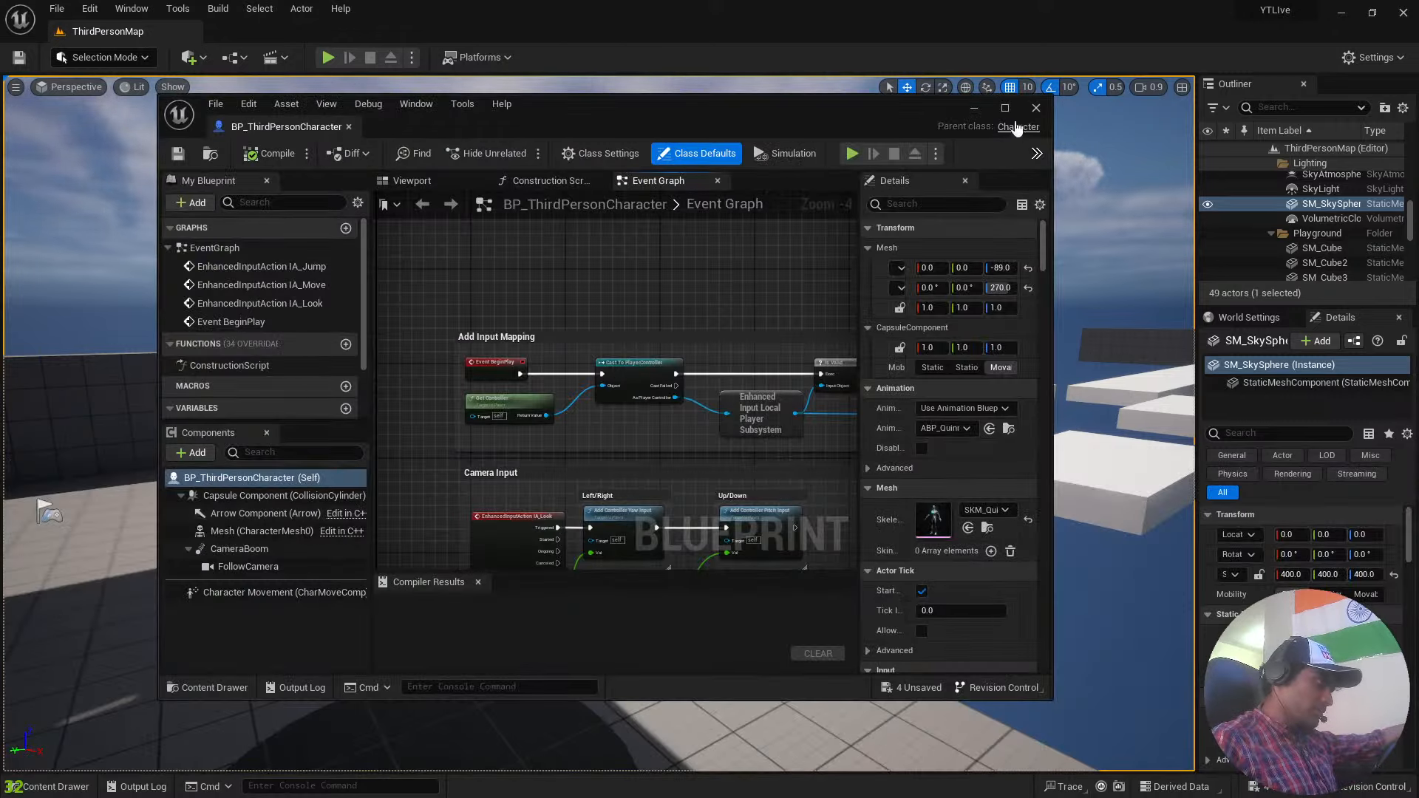
left_click(1004, 108)
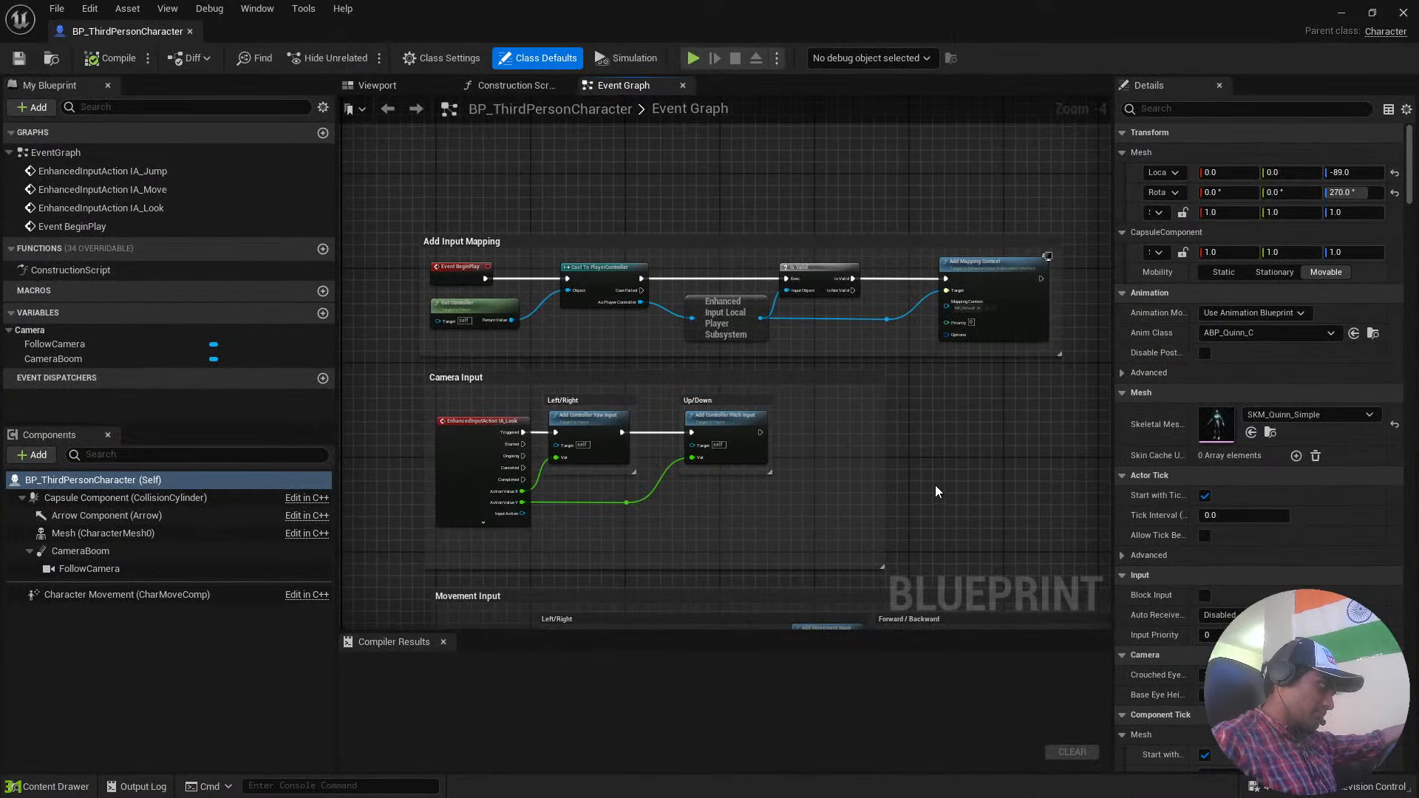
Look over the character's Event Graph, from the Movement Input group back to Add Input Mapping.
right_click_drag(934, 485, 922, 446)
scroll(925, 384, "down", 5)
scroll(824, 393, "up", 6)
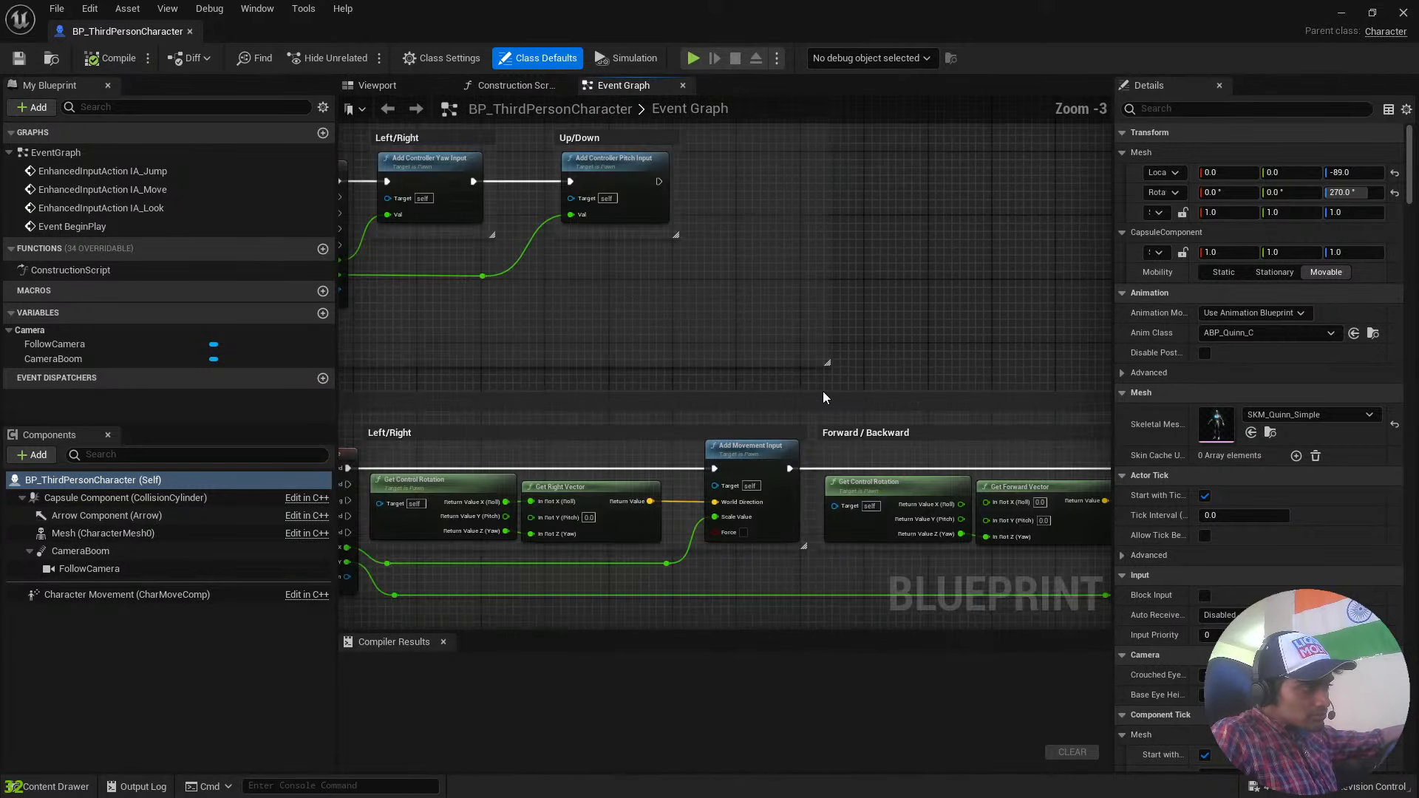
scroll(824, 392, "up", 3)
right_click_drag(610, 363, 970, 126)
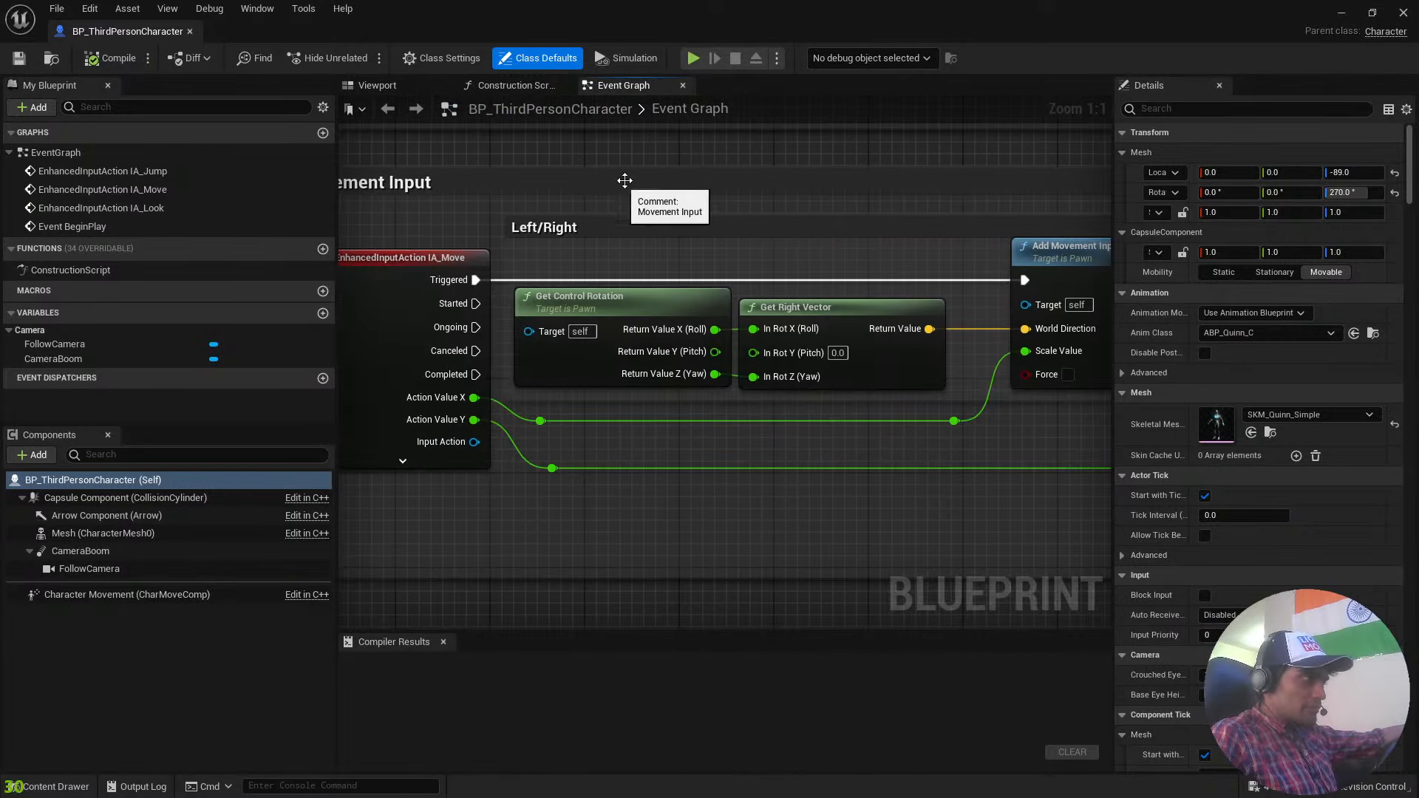
right_click_drag(614, 154, 718, 176)
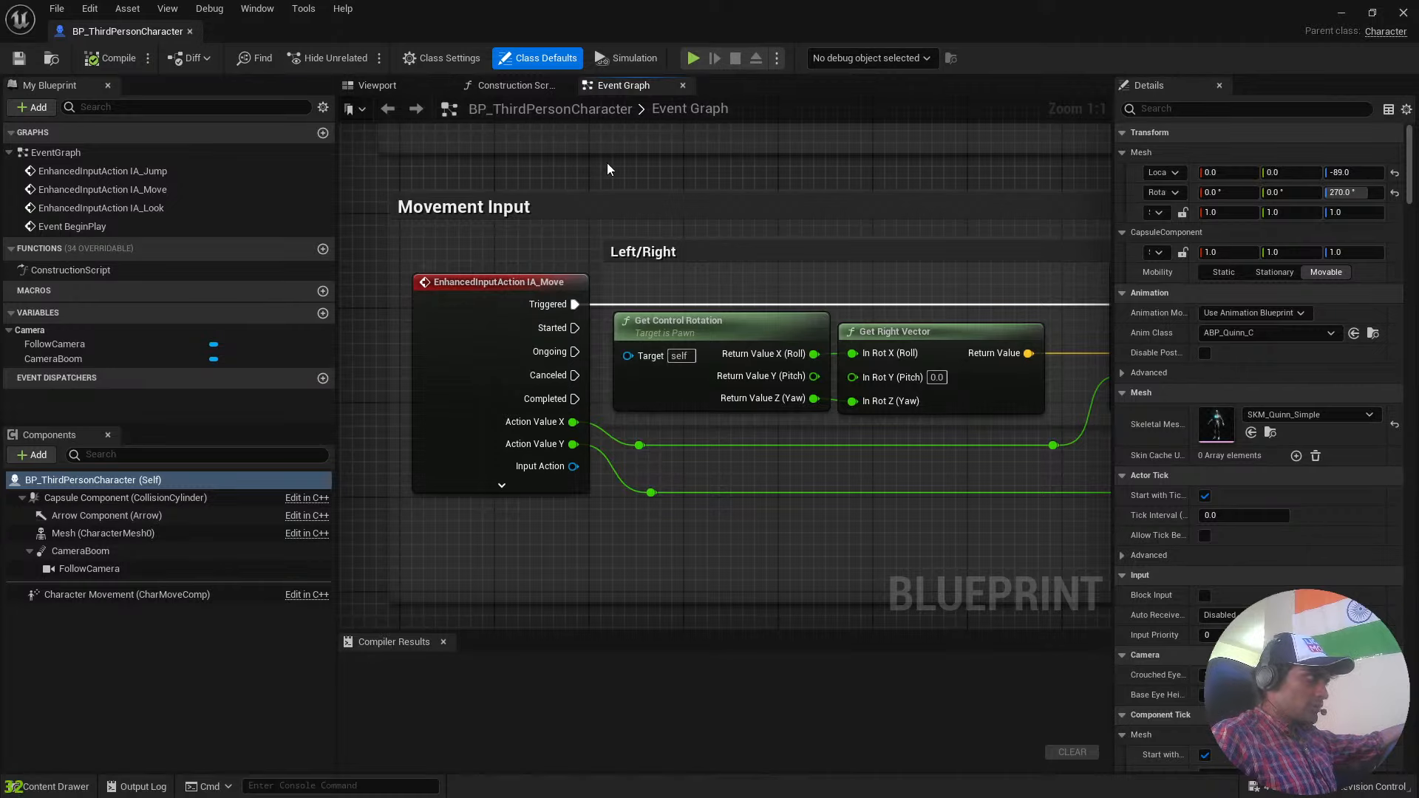
scroll(642, 321, "down", 4)
right_click_drag(641, 321, 525, 493)
scroll(506, 396, "up", 4)
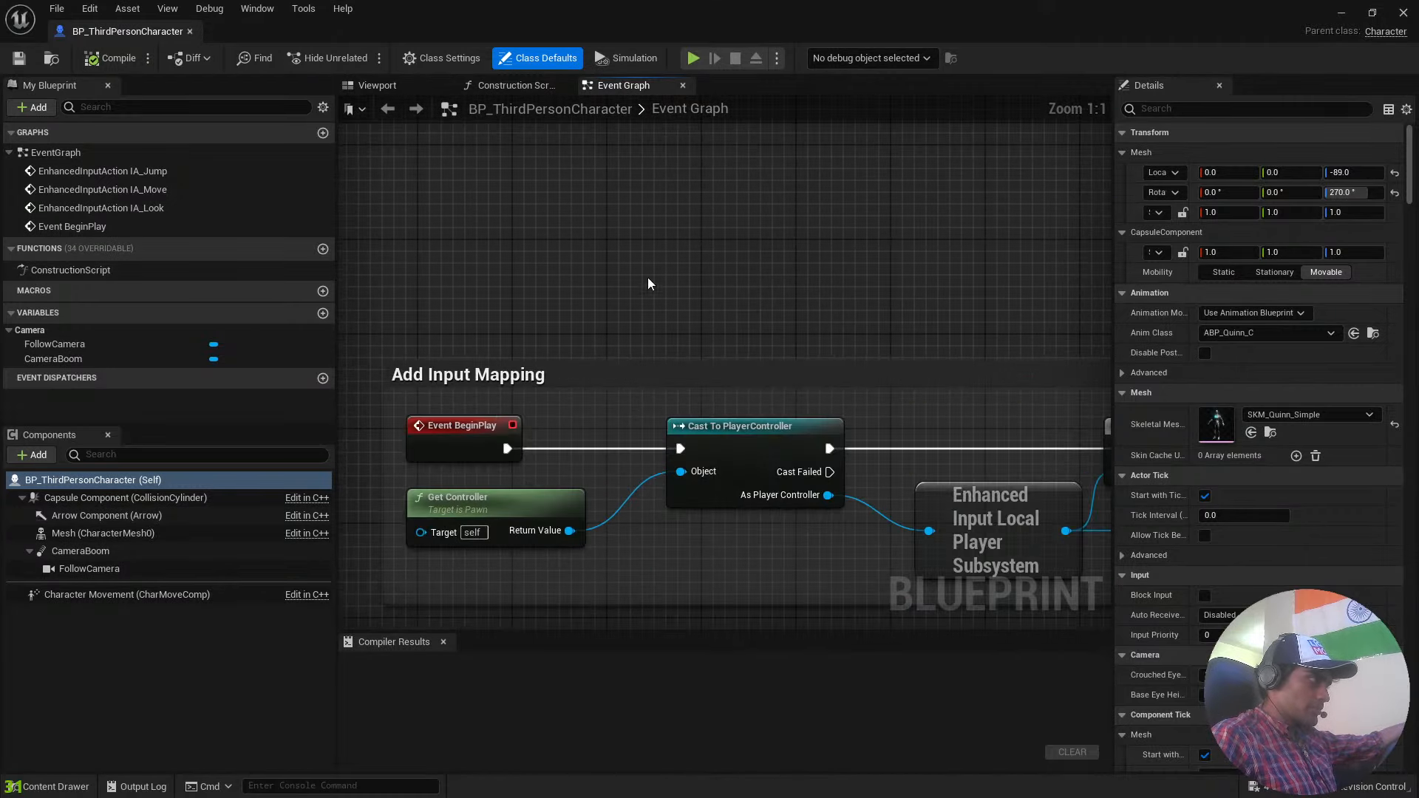
Examine the Add Input Mapping chain from Event BeginPlay and Cast To PlayerController through to Add Mapping Context.
right_click_drag(650, 285, 803, 145)
left_click(605, 278)
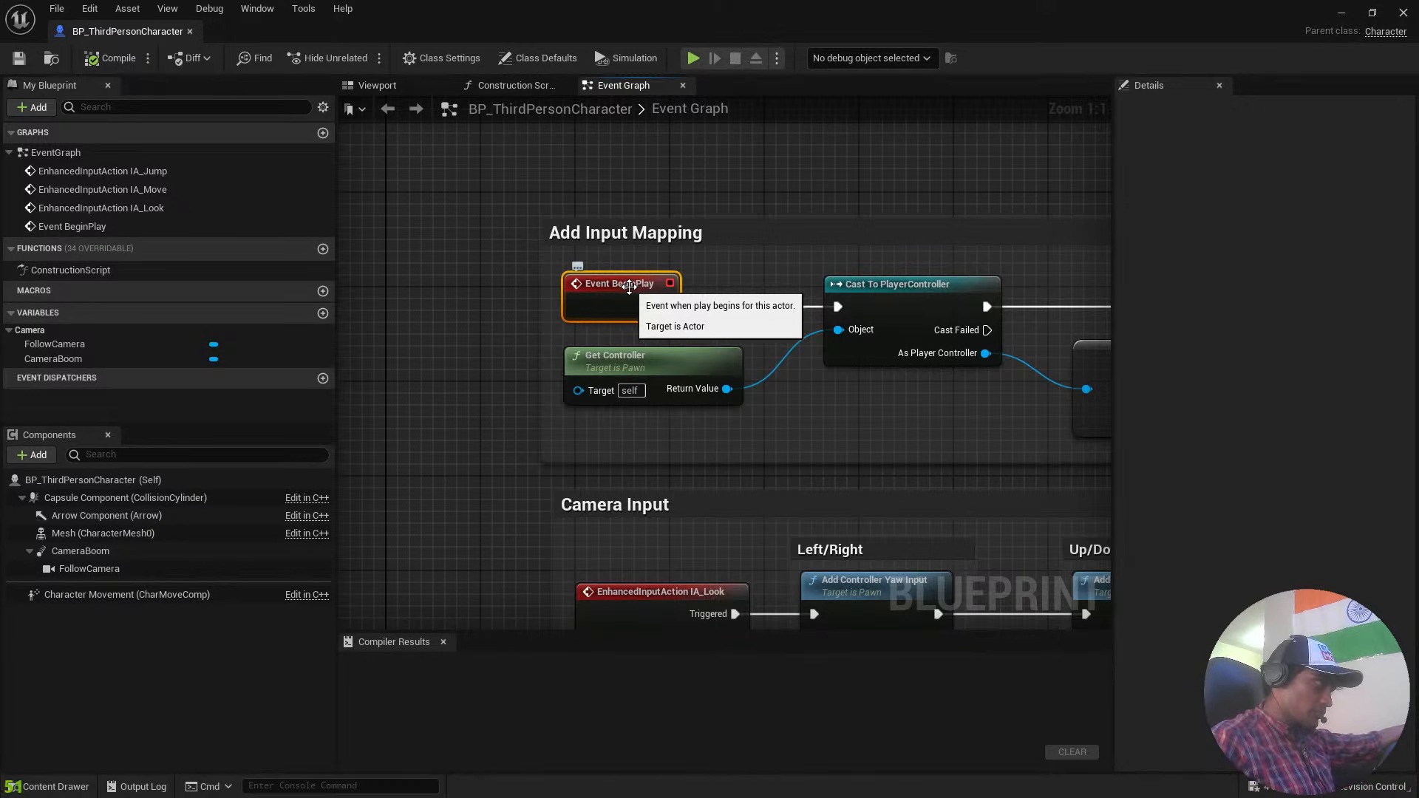
right_click_drag(875, 175, 640, 157)
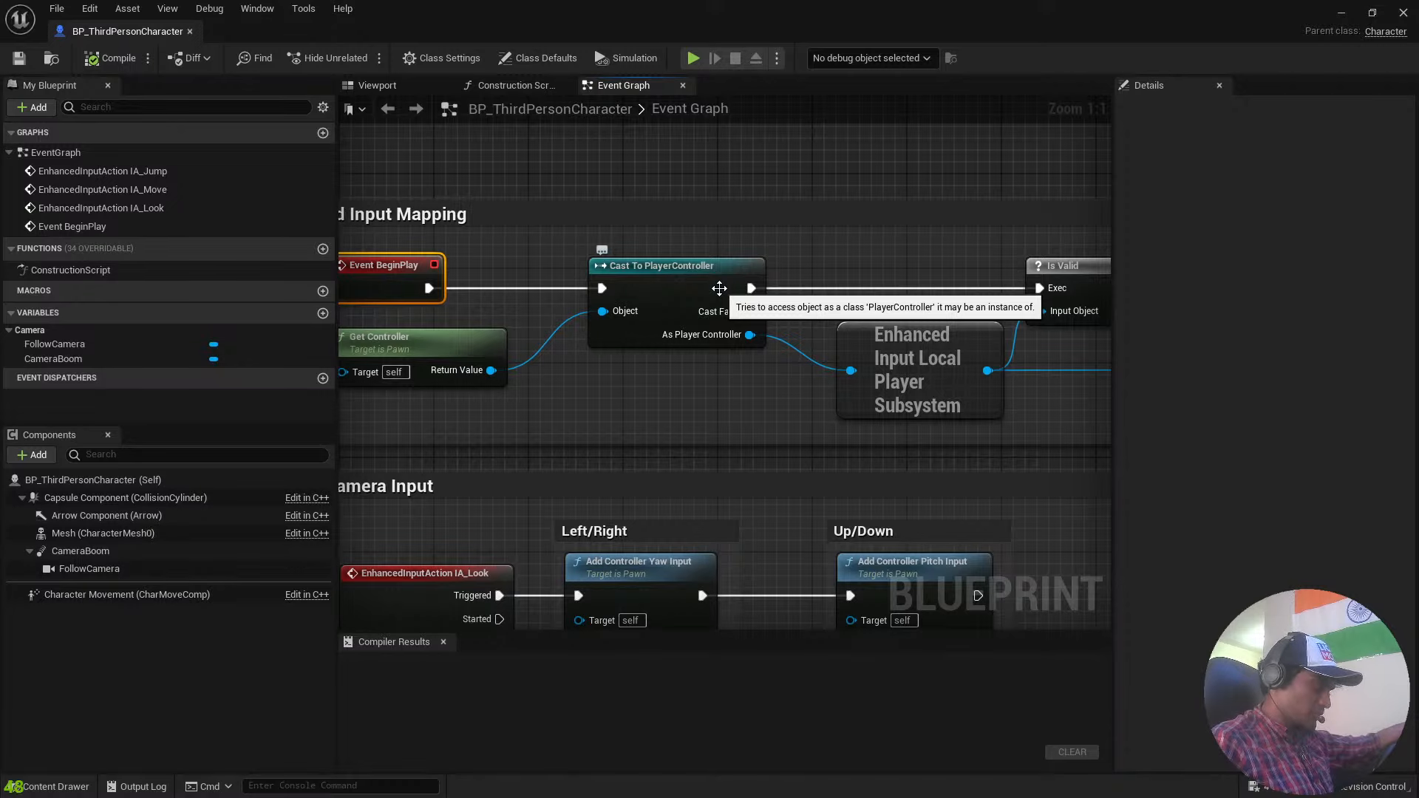
right_click_drag(615, 169, 697, 119)
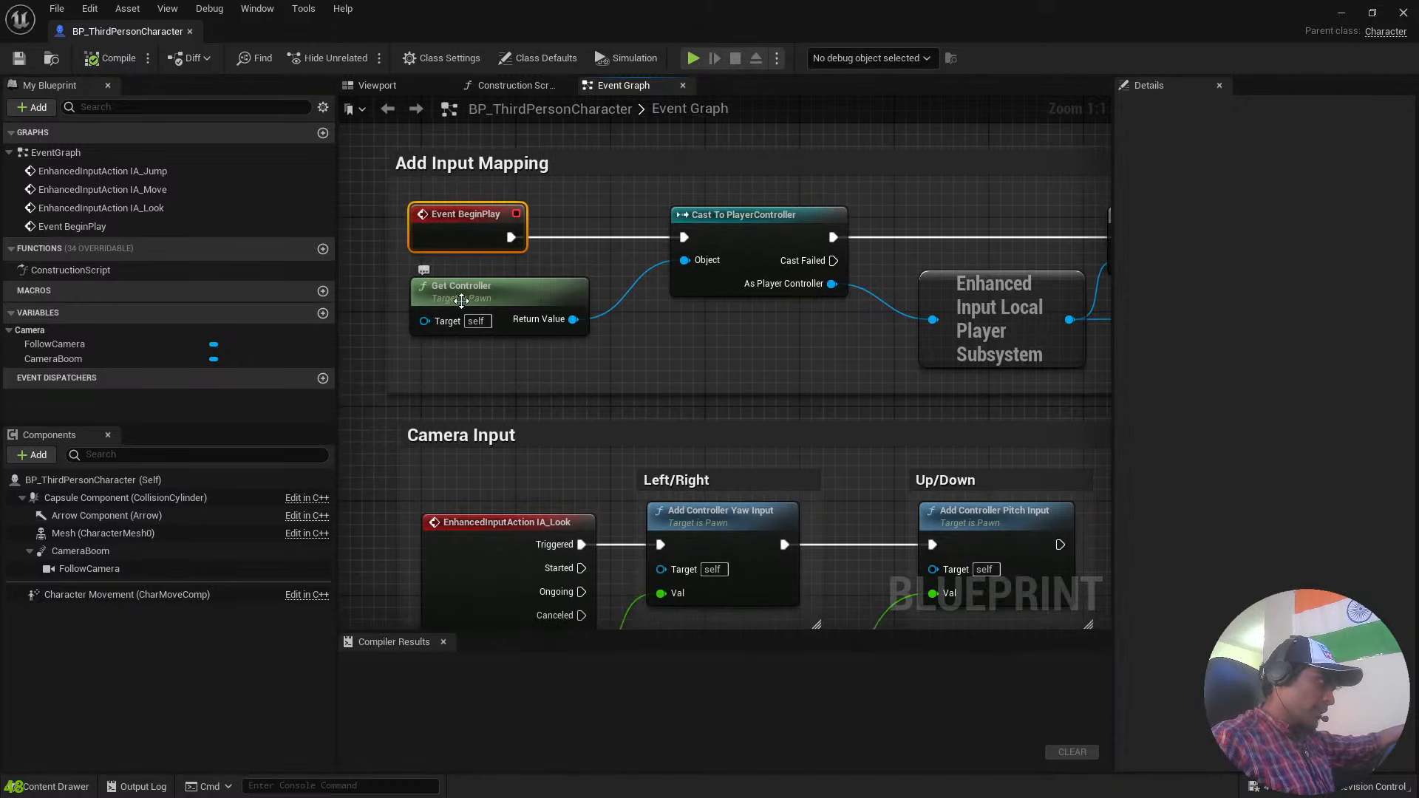
right_click_drag(925, 155, 576, 190)
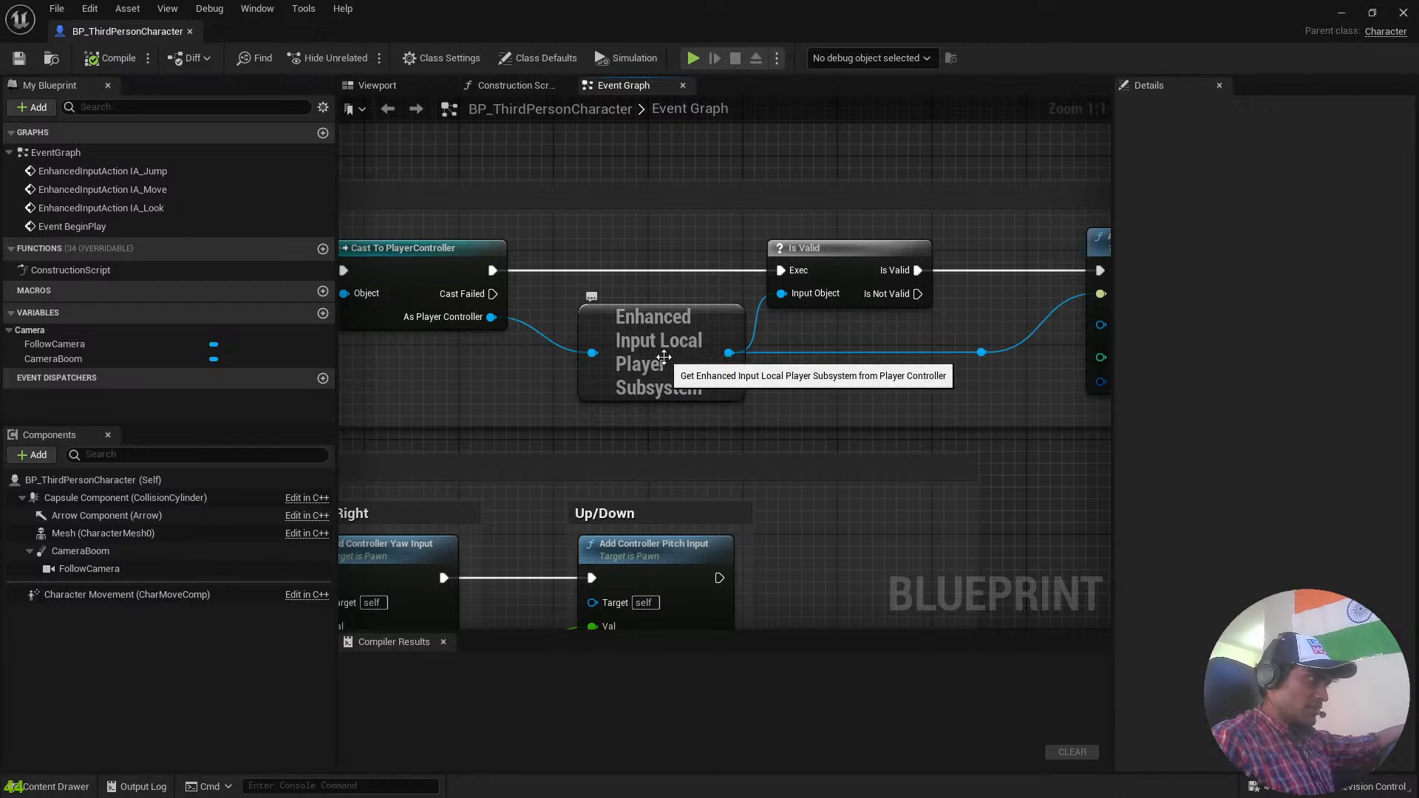
right_click_drag(738, 200, 538, 199)
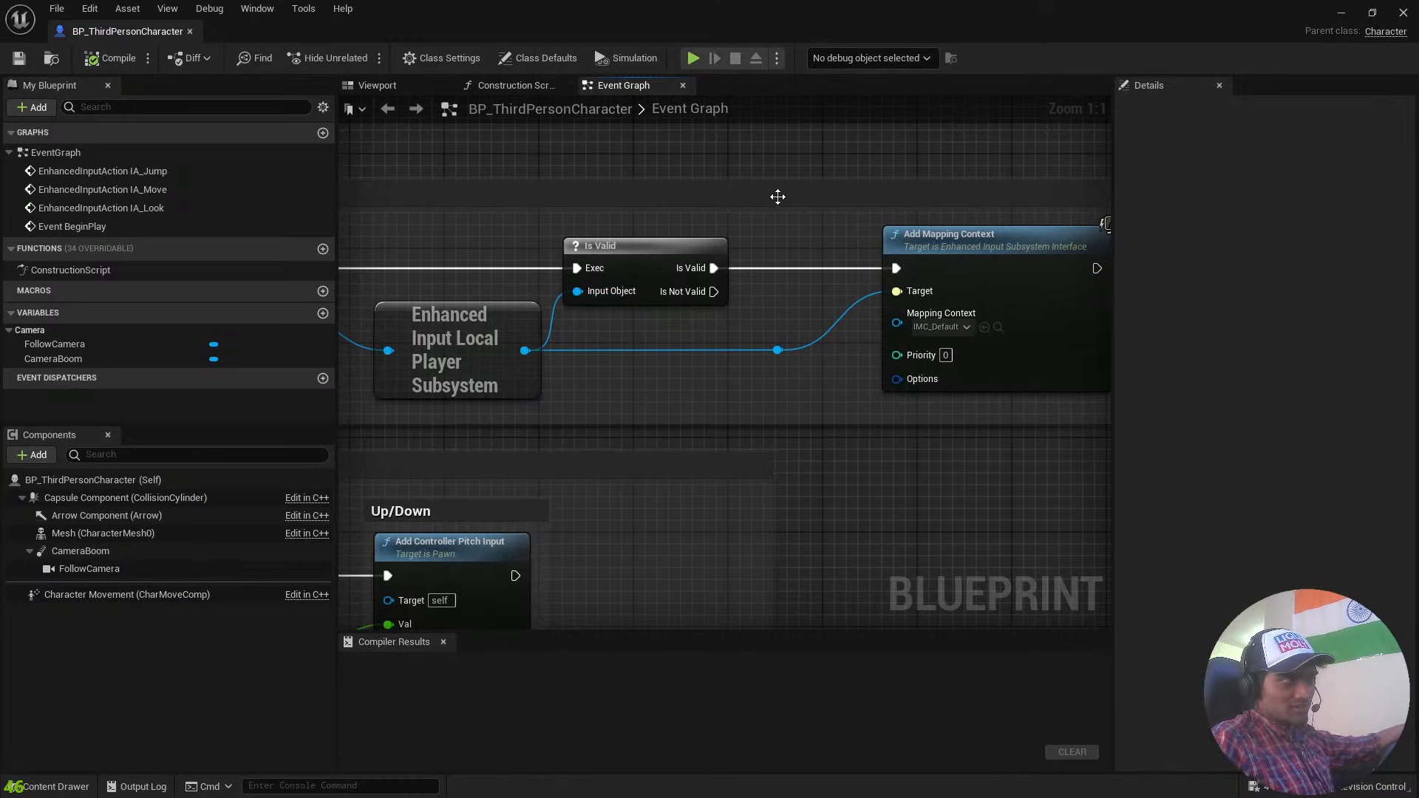
right_click_drag(778, 196, 484, 196)
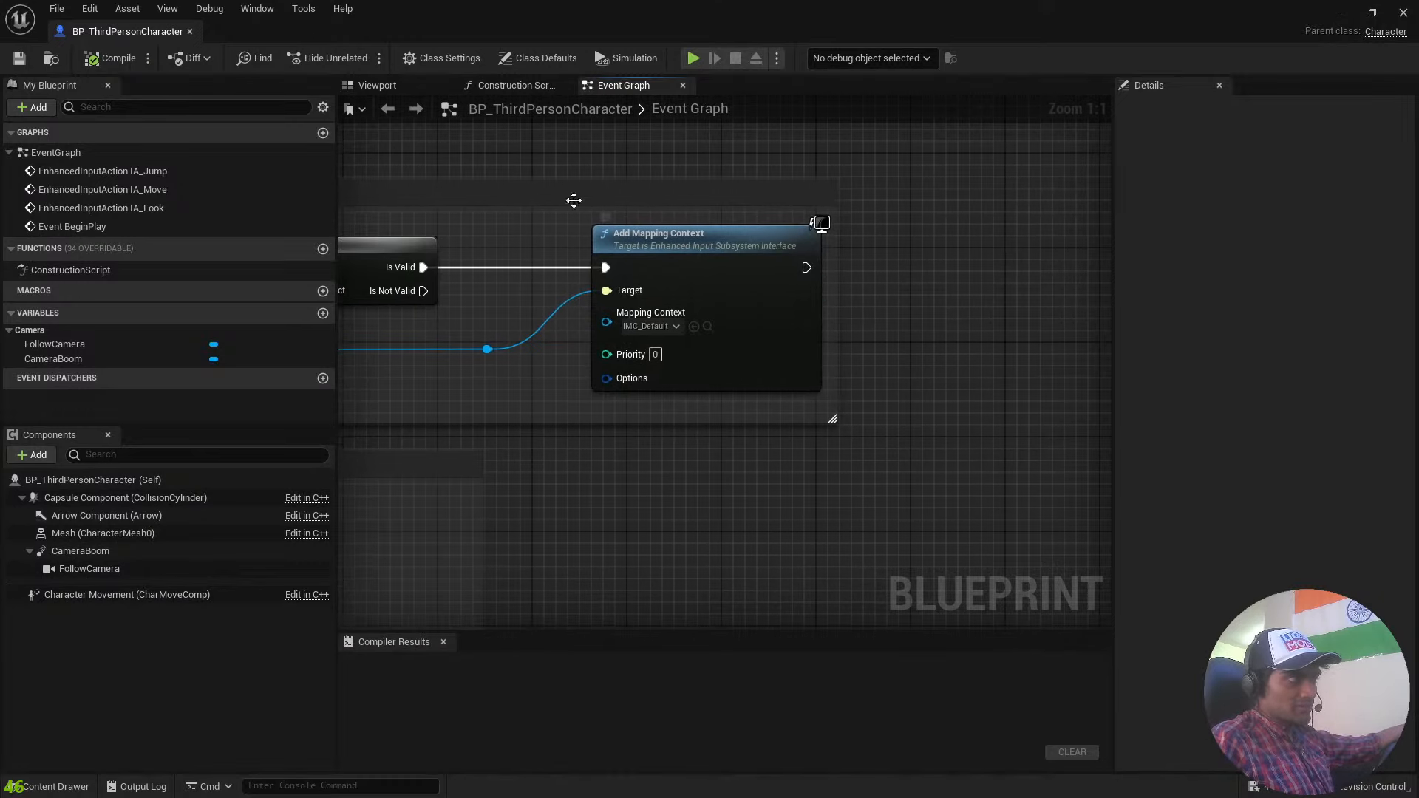
Examine the Camera Input group, including the IA_Look event and its Add Controller Yaw Input and Pitch Input nodes.
right_click_drag(573, 200, 924, 148)
scroll(924, 273, "down", 4)
right_click_drag(970, 420, 1018, 310)
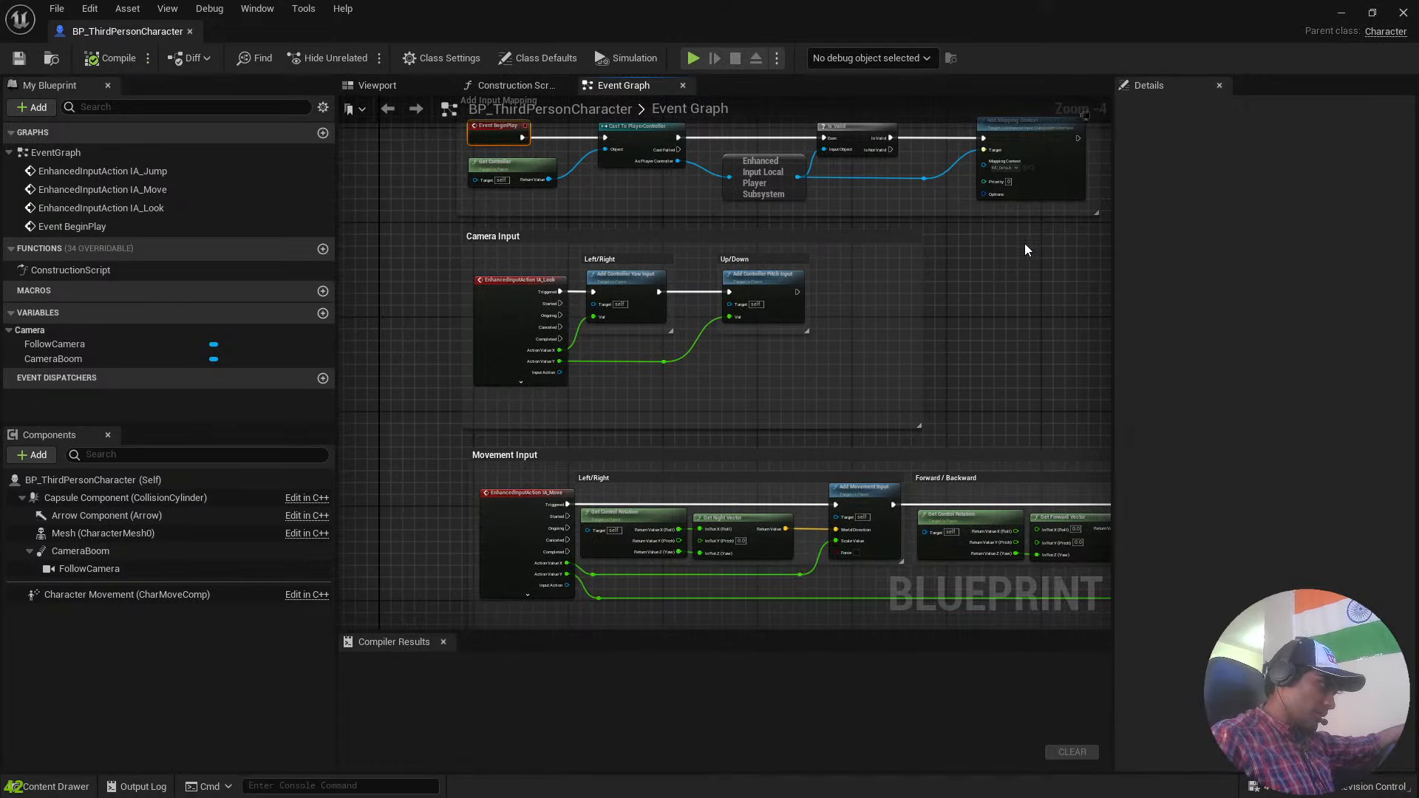
right_click_drag(982, 258, 1030, 337)
scroll(671, 357, "up", 4)
right_click_drag(528, 251, 592, 96)
left_click(684, 330)
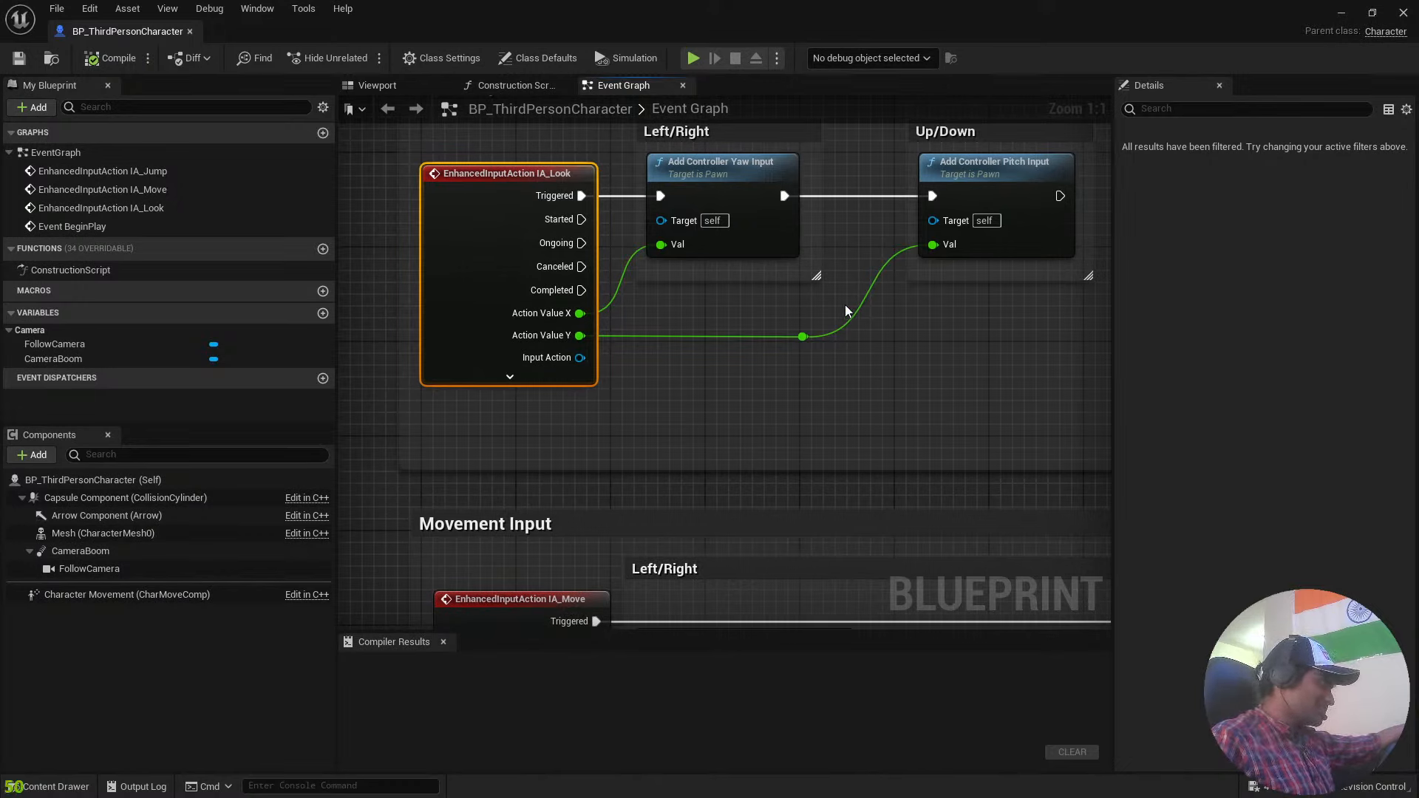
left_click(719, 167)
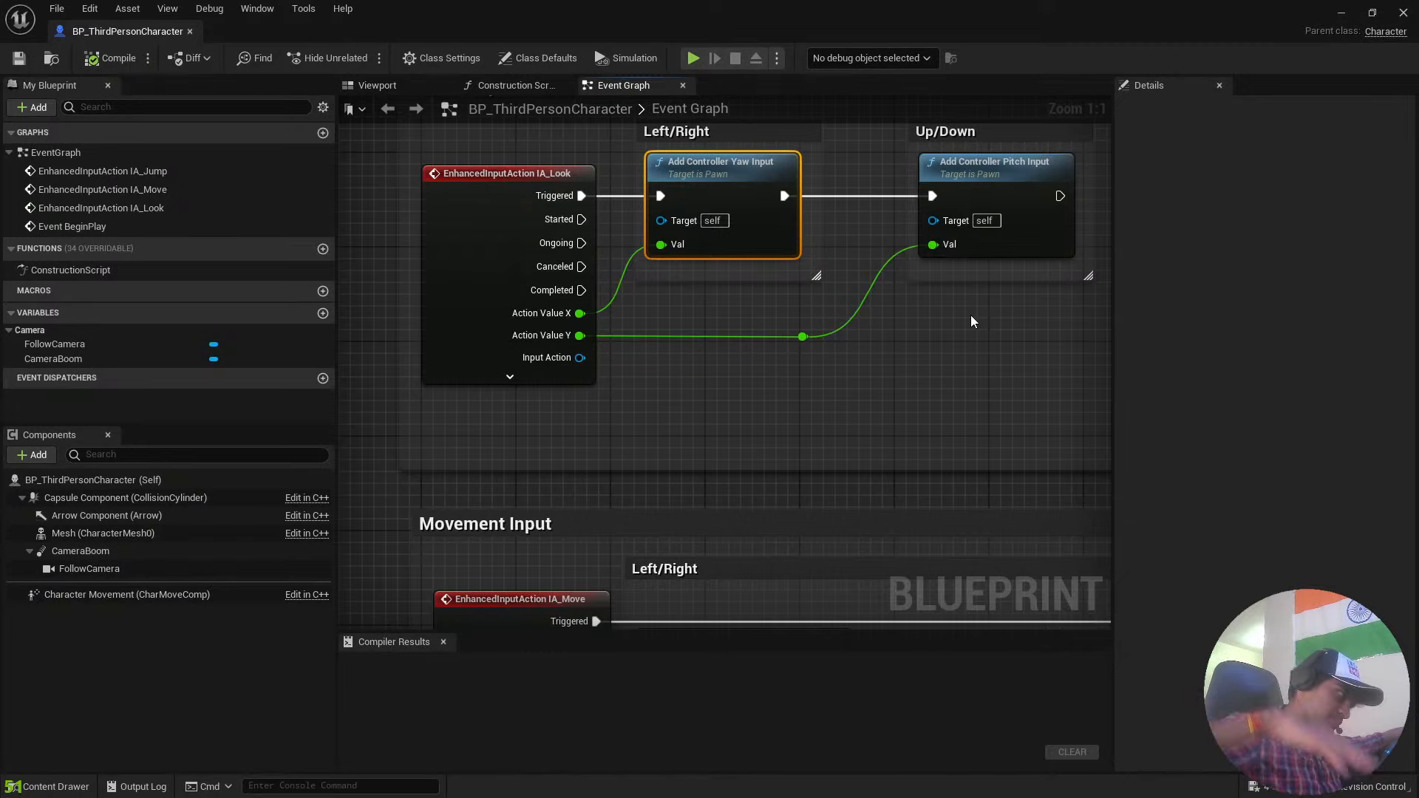
Examine the Movement Input group, following the IA_Move event through its Left/Right and Forward/Backward nodes.
scroll(935, 304, "down", 4)
scroll(934, 304, "up", 2)
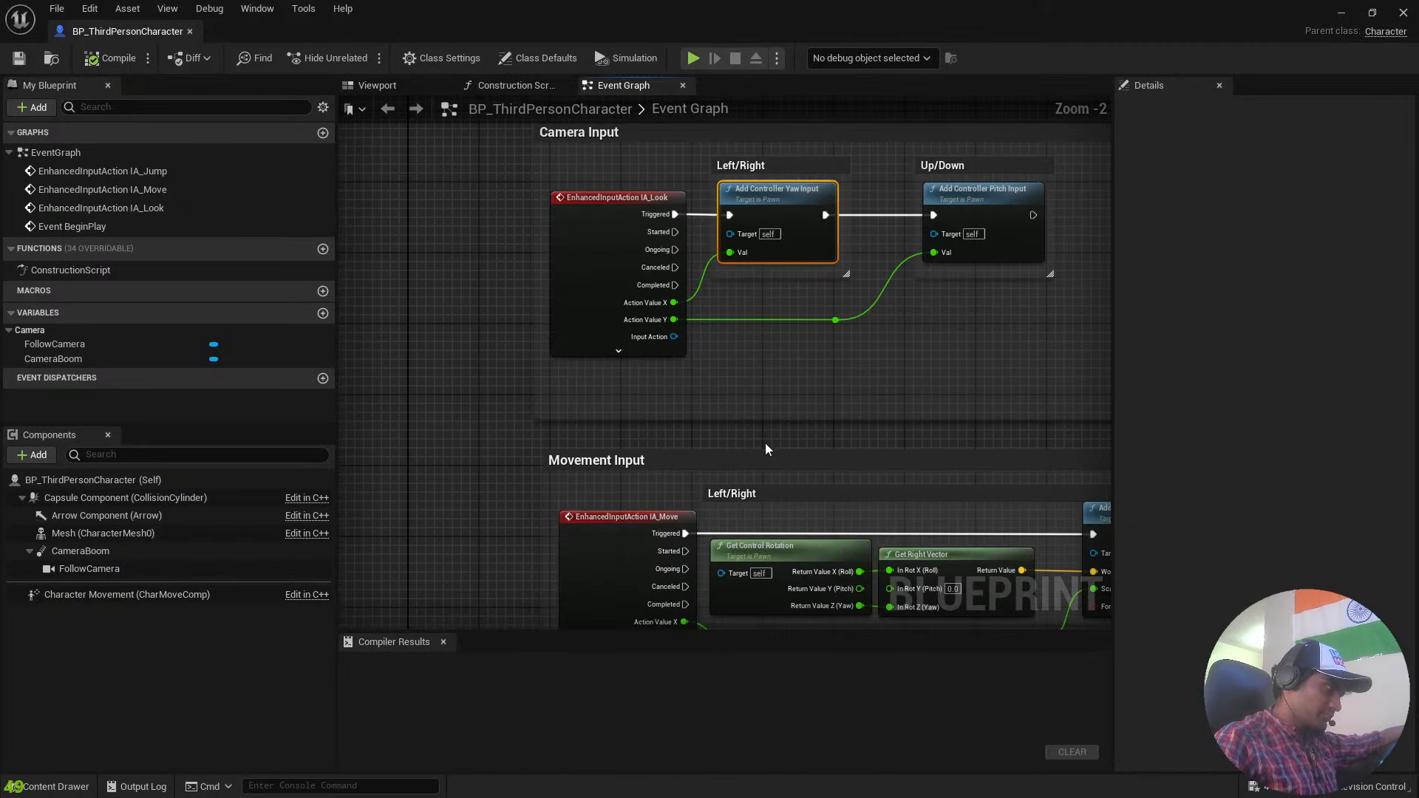
right_click_drag(765, 442, 644, 220)
right_click_drag(689, 528, 800, 389)
scroll(800, 389, "up", 2)
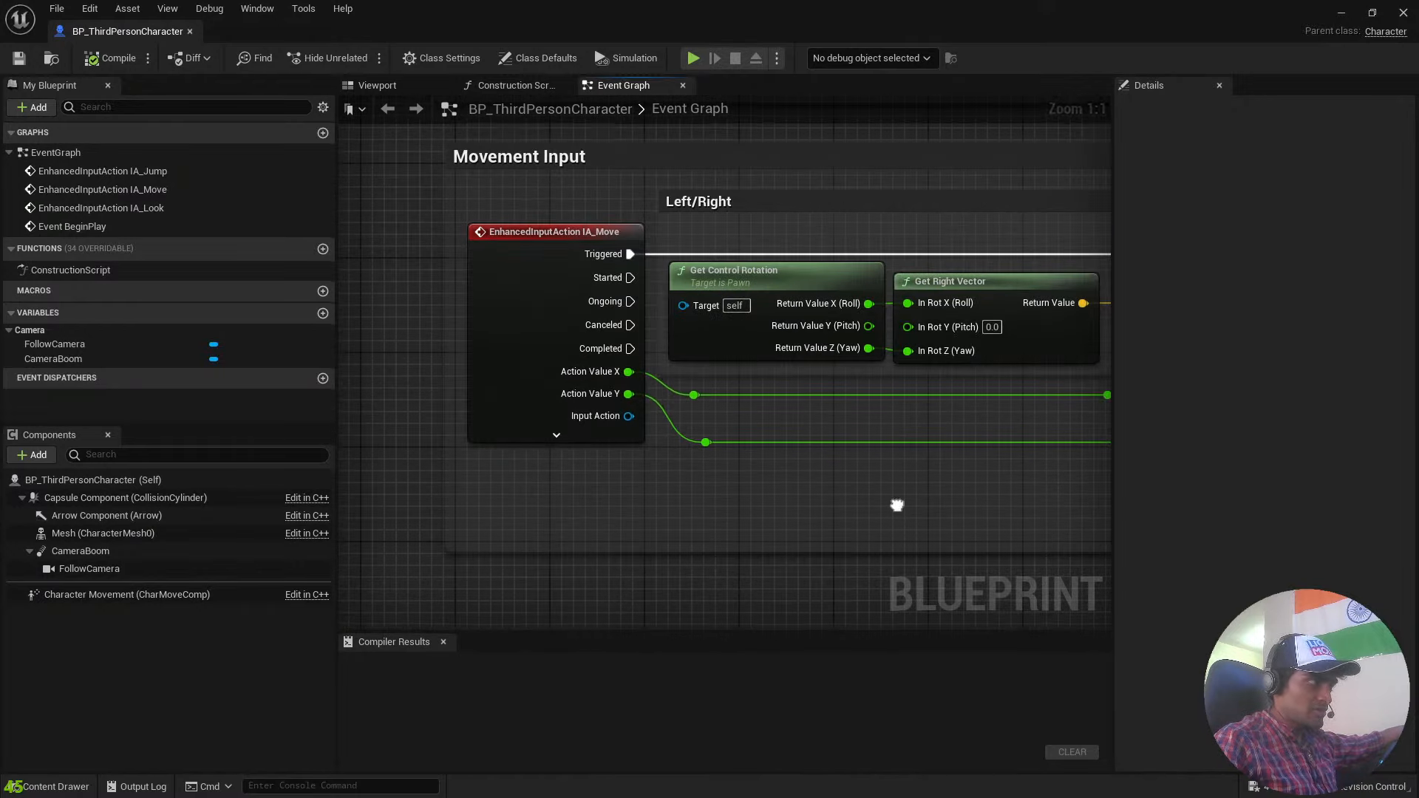
right_click_drag(897, 500, 613, 471)
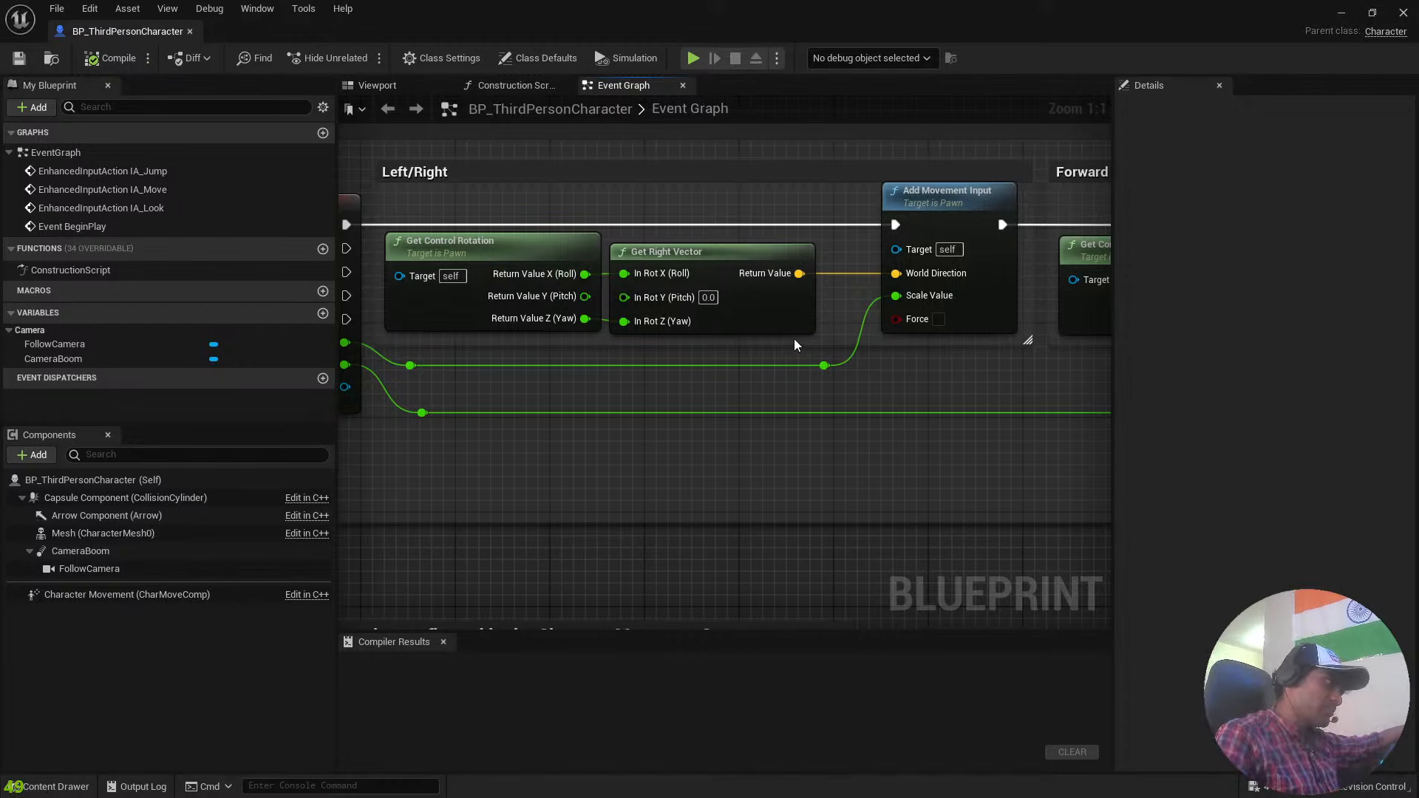
right_click_drag(915, 529, 569, 498)
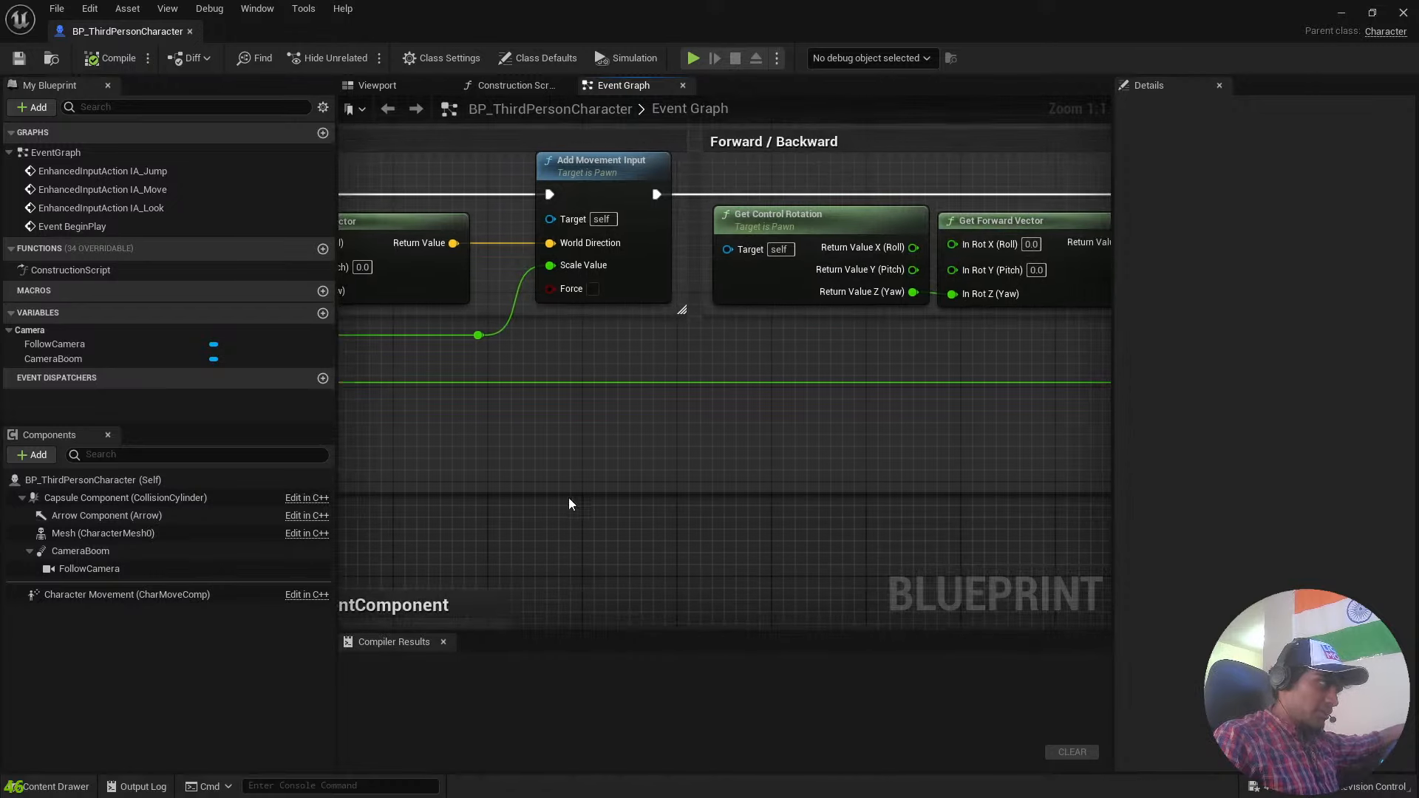
right_click_drag(852, 535, 499, 546)
right_click_drag(783, 523, 1111, 424)
Examine the Jump Input group with its Jump and Stop Jumping nodes, and return to Add Input Mapping.
scroll(618, 539, "down", 2)
scroll(1111, 424, "down", 2)
scroll(887, 421, "up", 5)
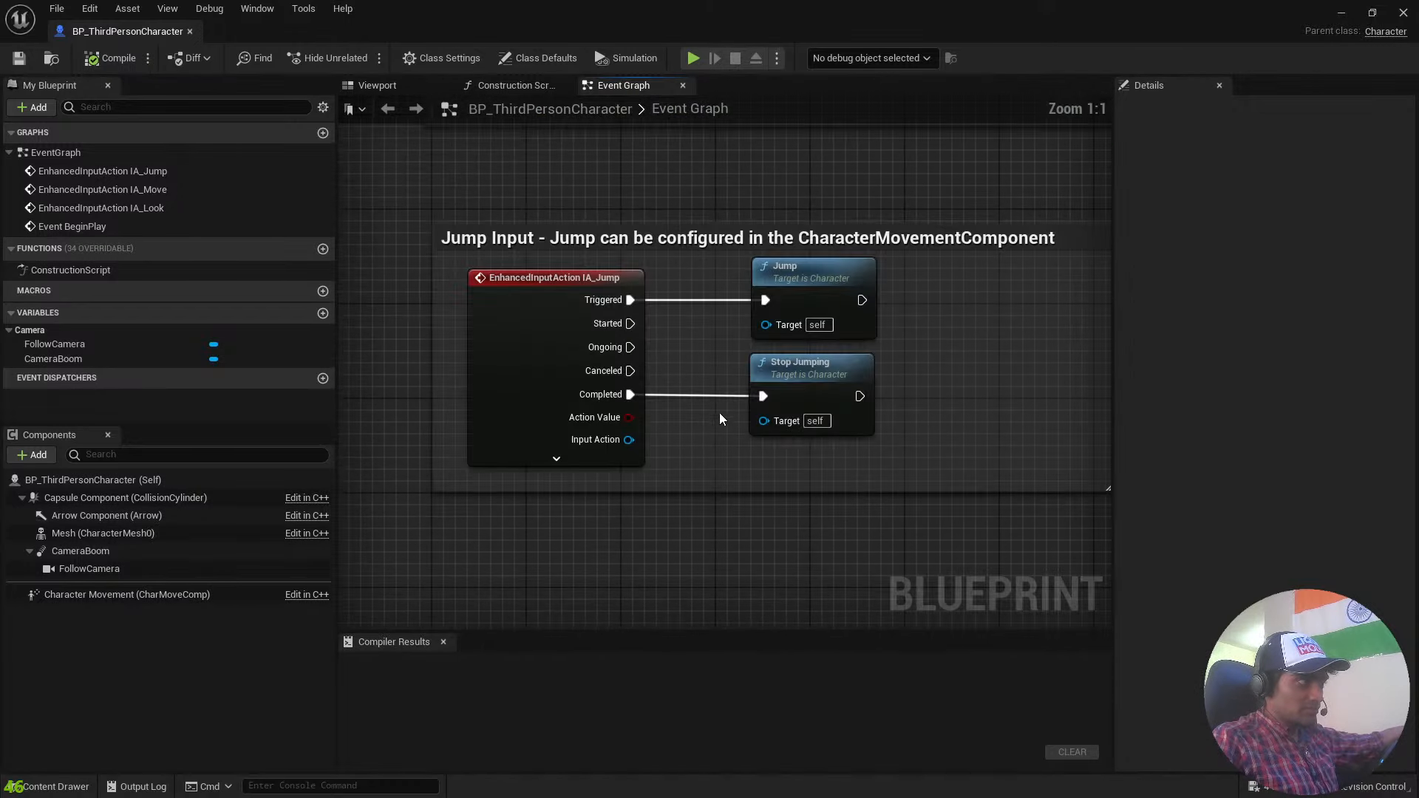
scroll(805, 460, "down", 7)
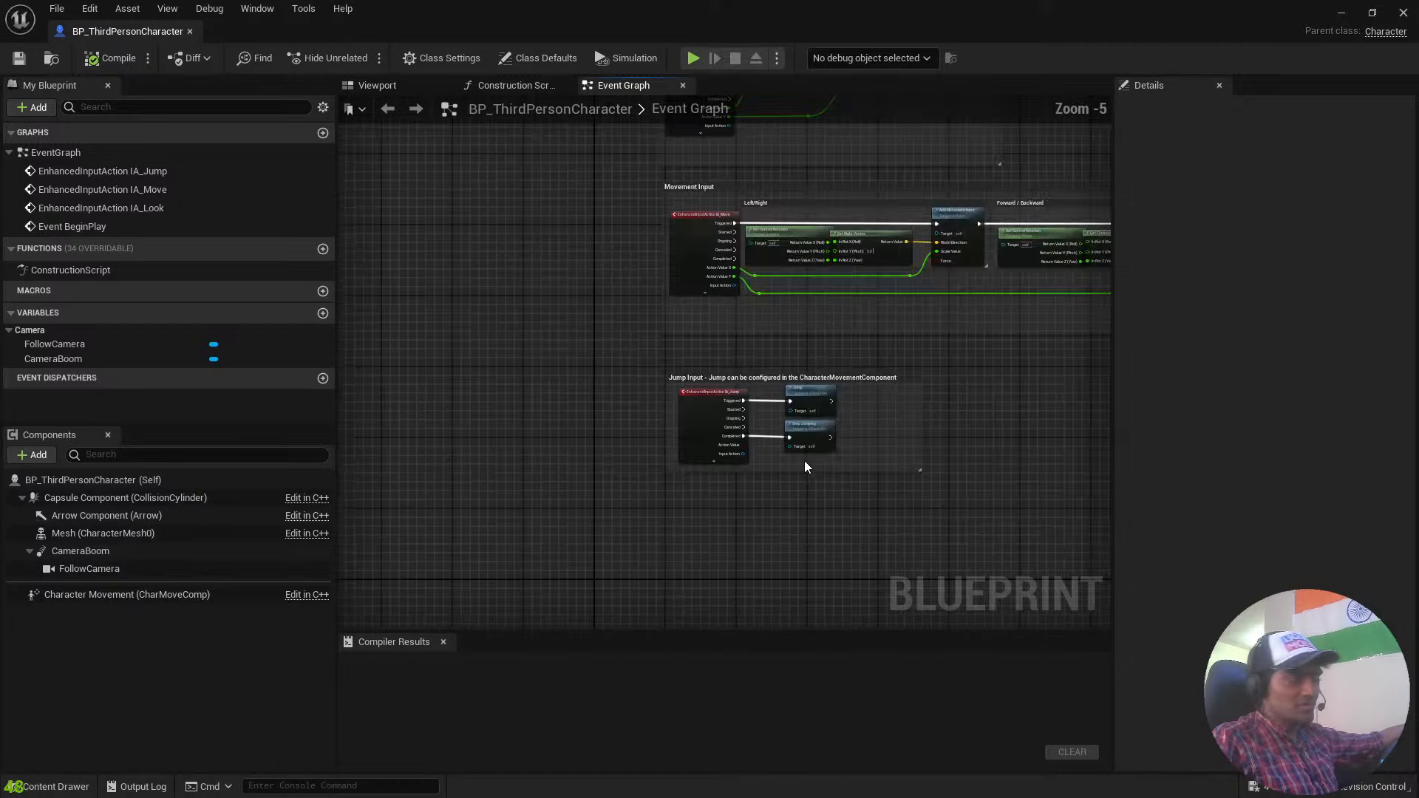
scroll(717, 348, "up", 4)
scroll(717, 348, "up", 3)
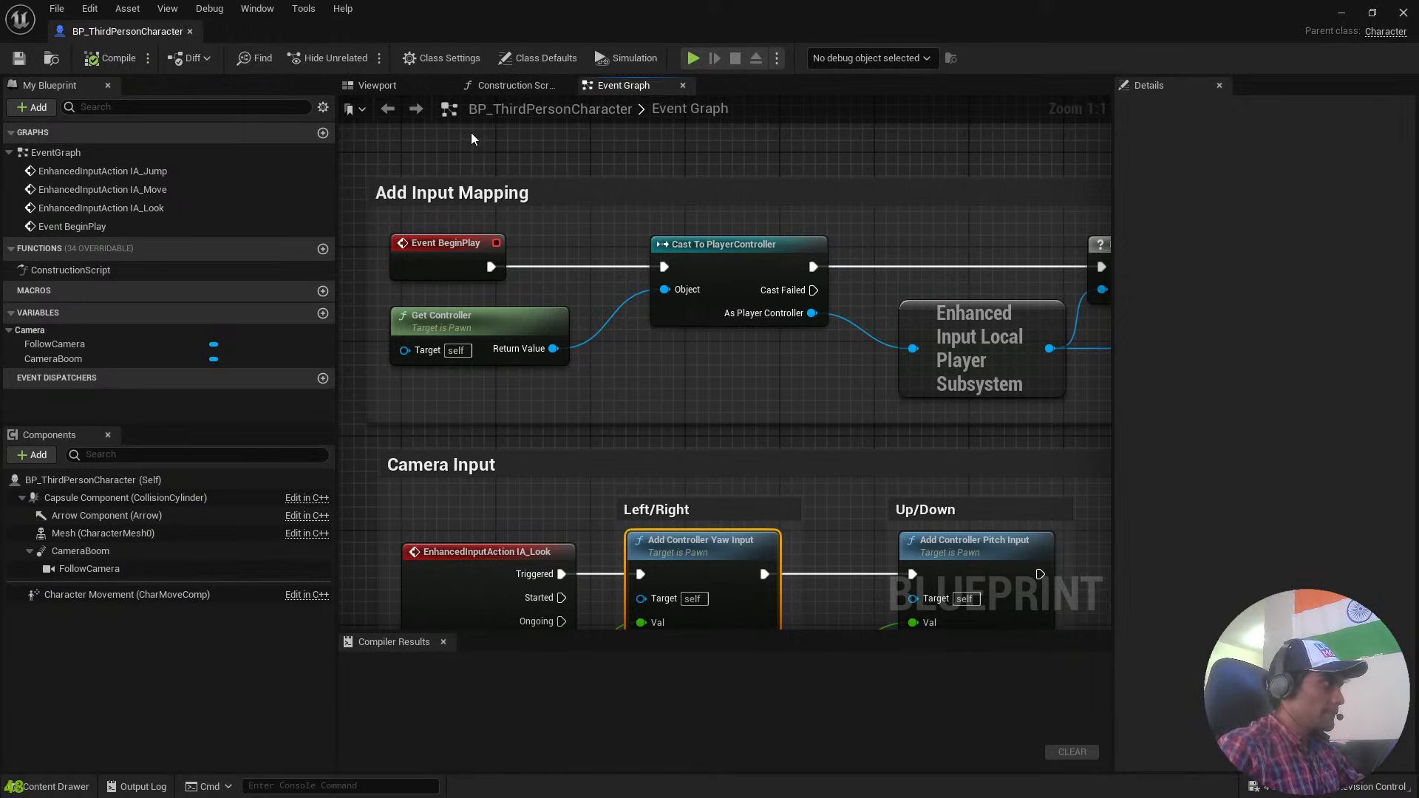
Show the character blueprint's 3D viewport, select the FollowCamera and view the character from behind the camera.
left_click(380, 88)
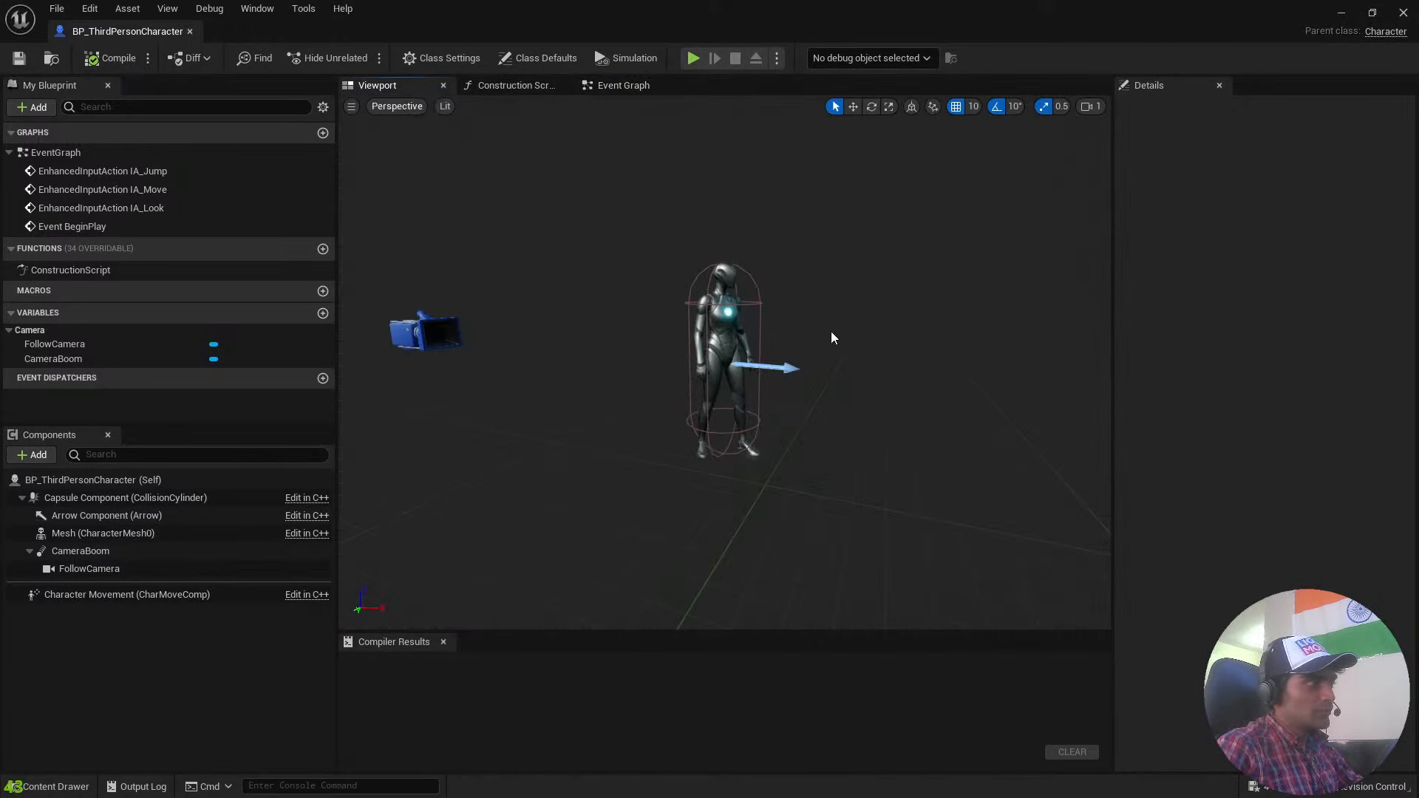
left_click(712, 342)
left_click(423, 332)
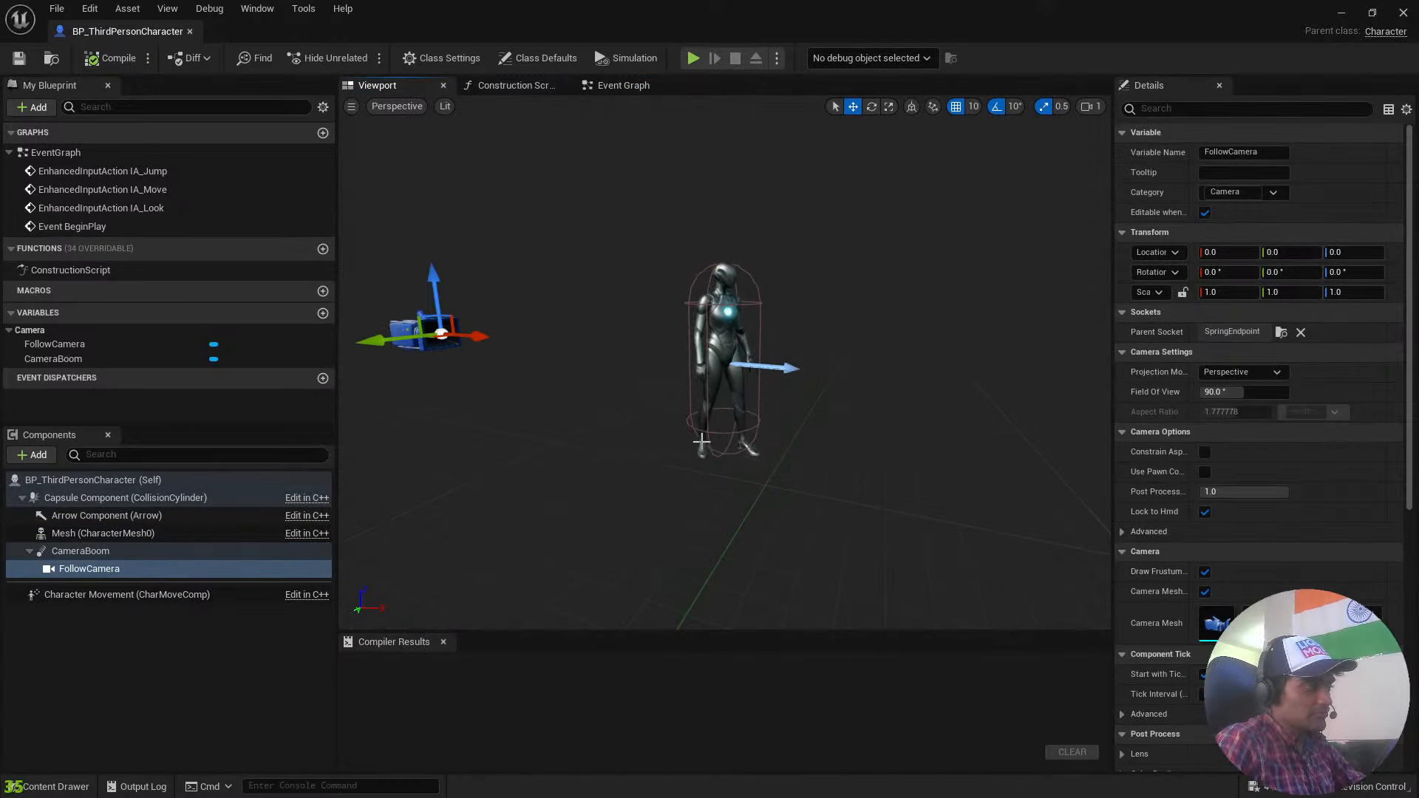
right_click_drag(703, 445, 952, 414)
key("a")
key("w")
scroll(906, 454, "down", 3)
key("w")
key("s")
key("d")
key("w")
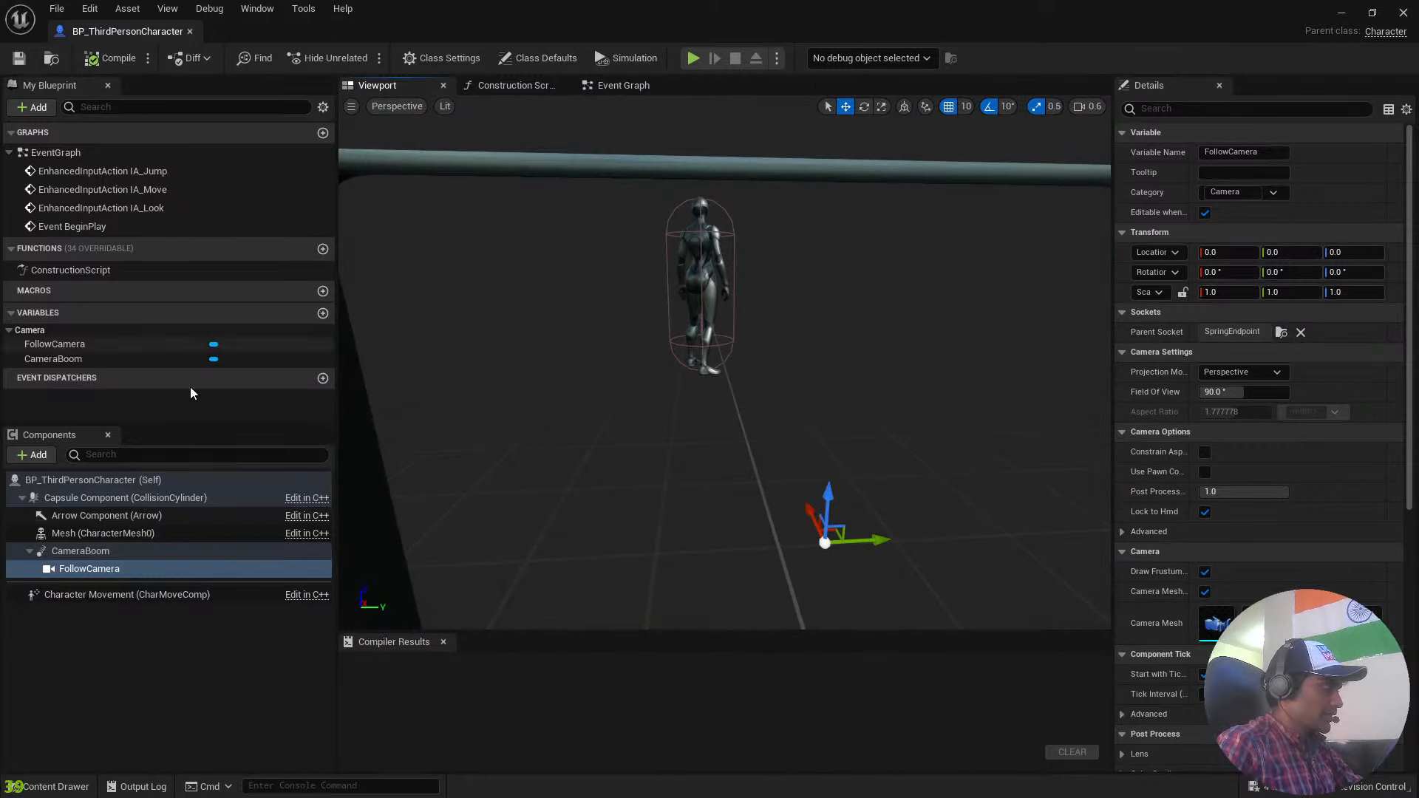
Reduce the CameraBoom's Target Arm Length to about 140.45 and compile the blueprint.
left_click(102, 552)
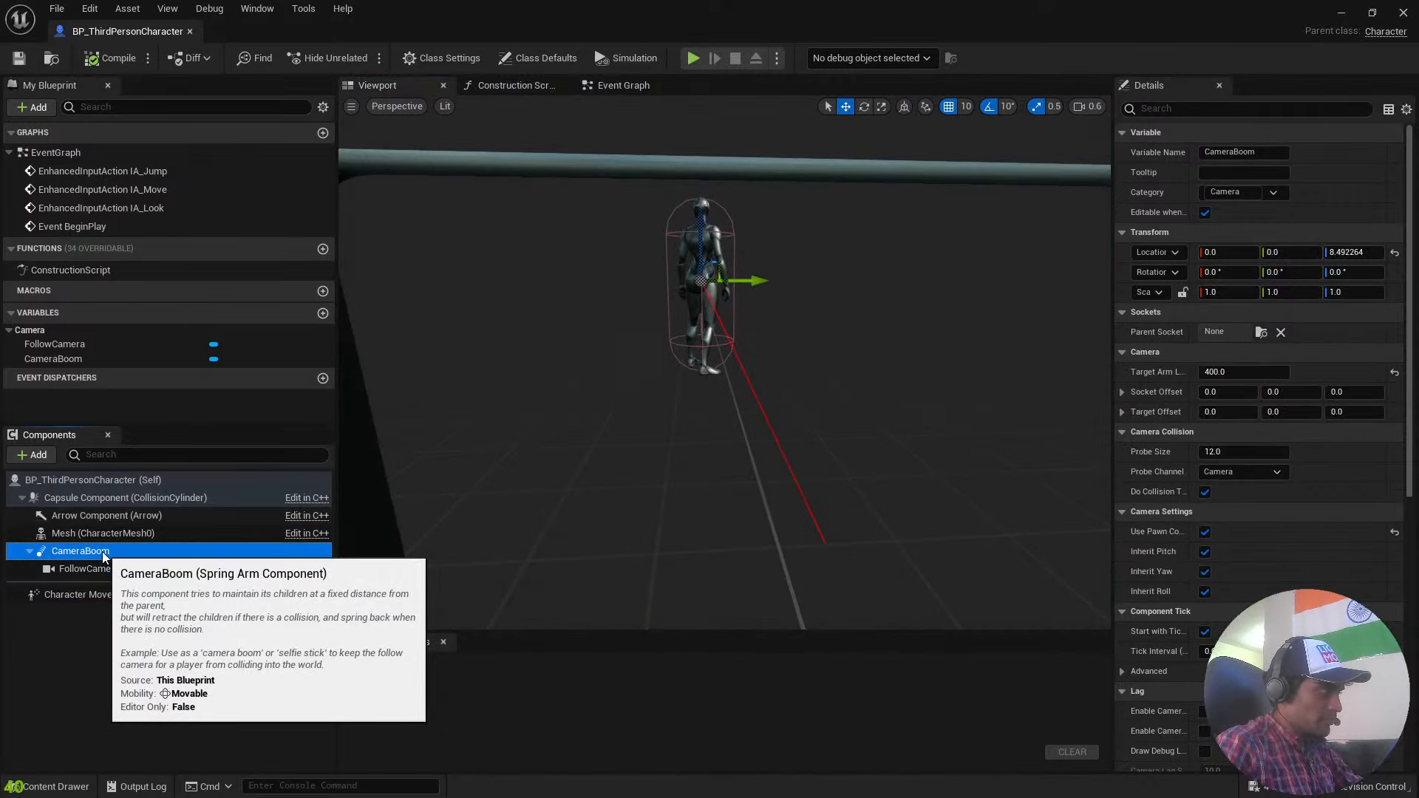
right_click_drag(499, 499, 1019, 485)
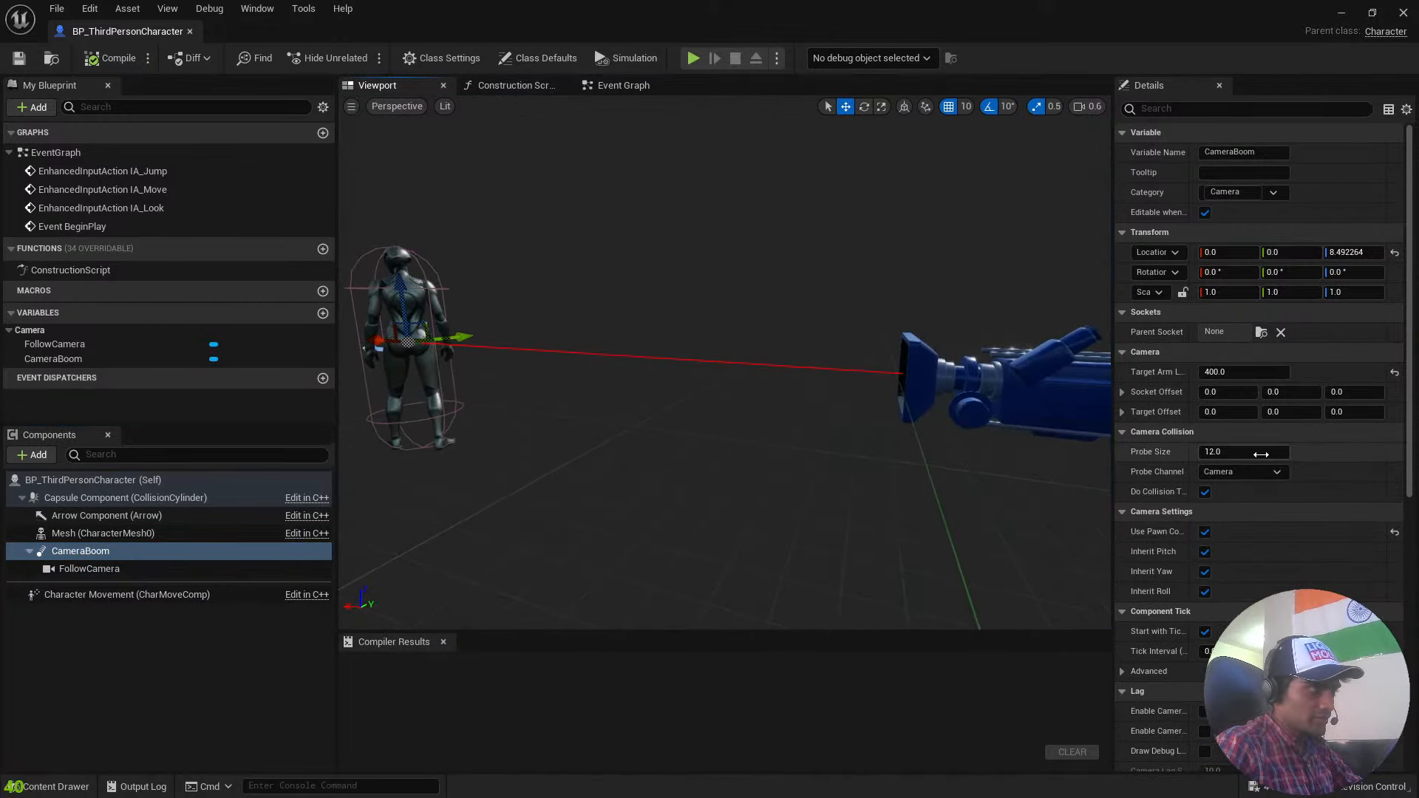
scroll(1213, 378, "down", 3)
scroll(1212, 378, "up", 3)
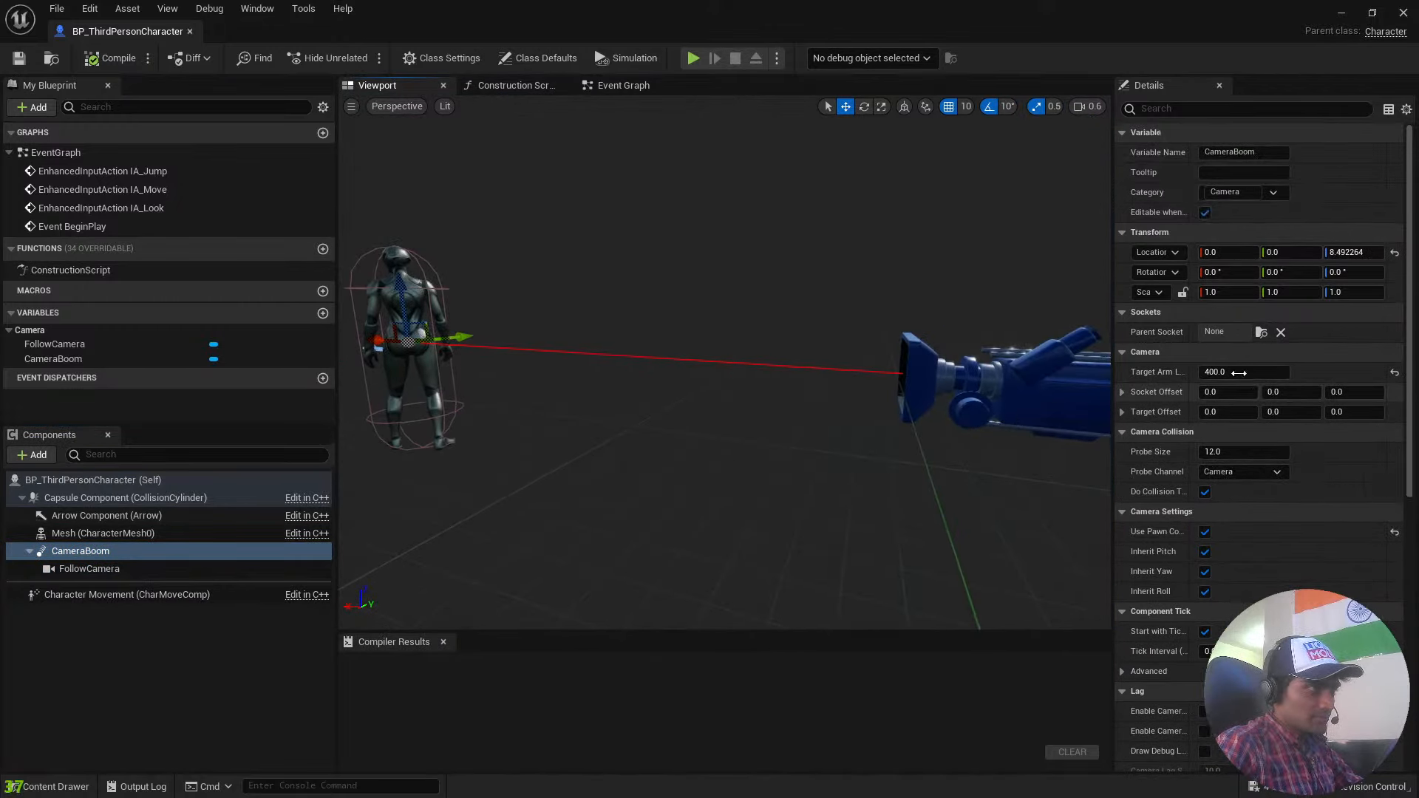
left_click_drag(1230, 373, 1136, 373)
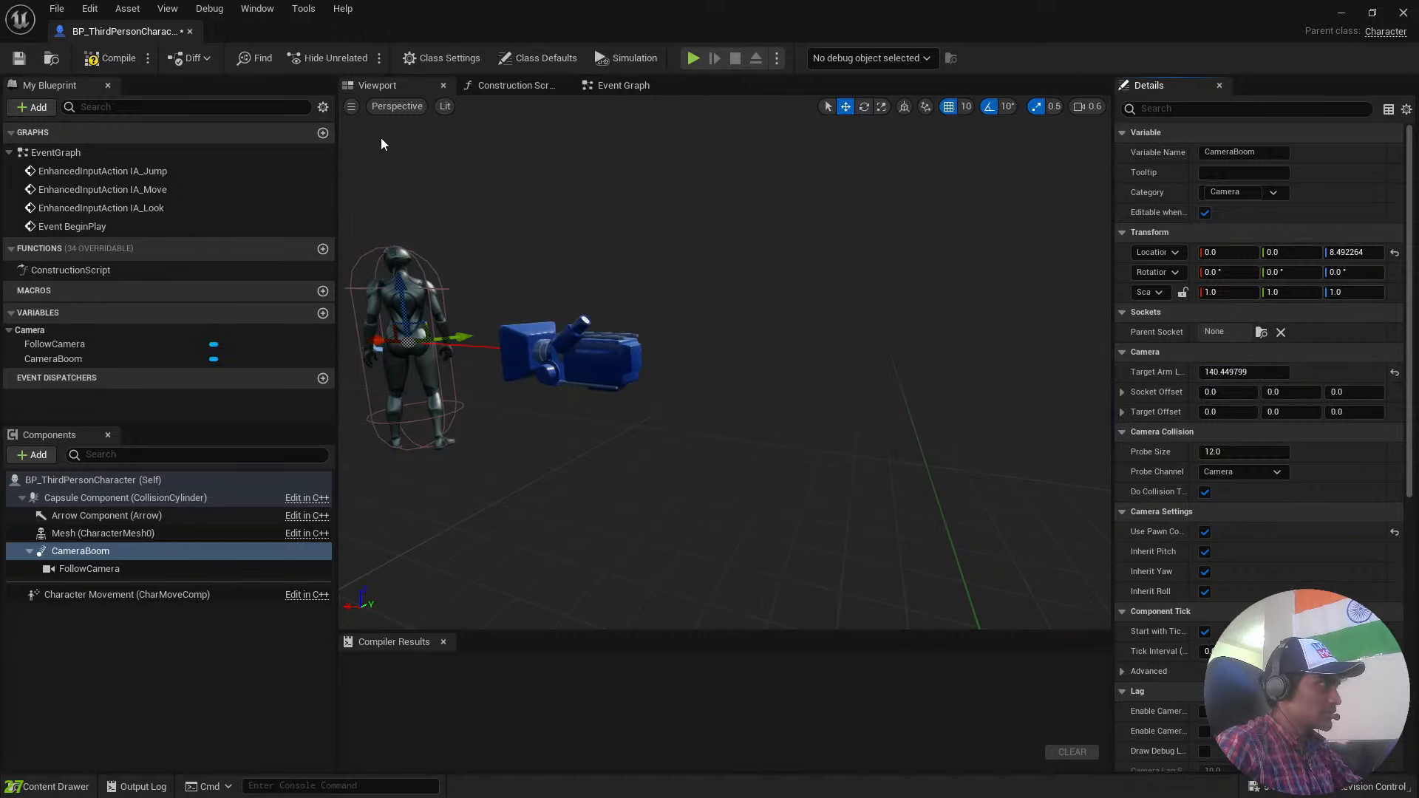
left_click(102, 58)
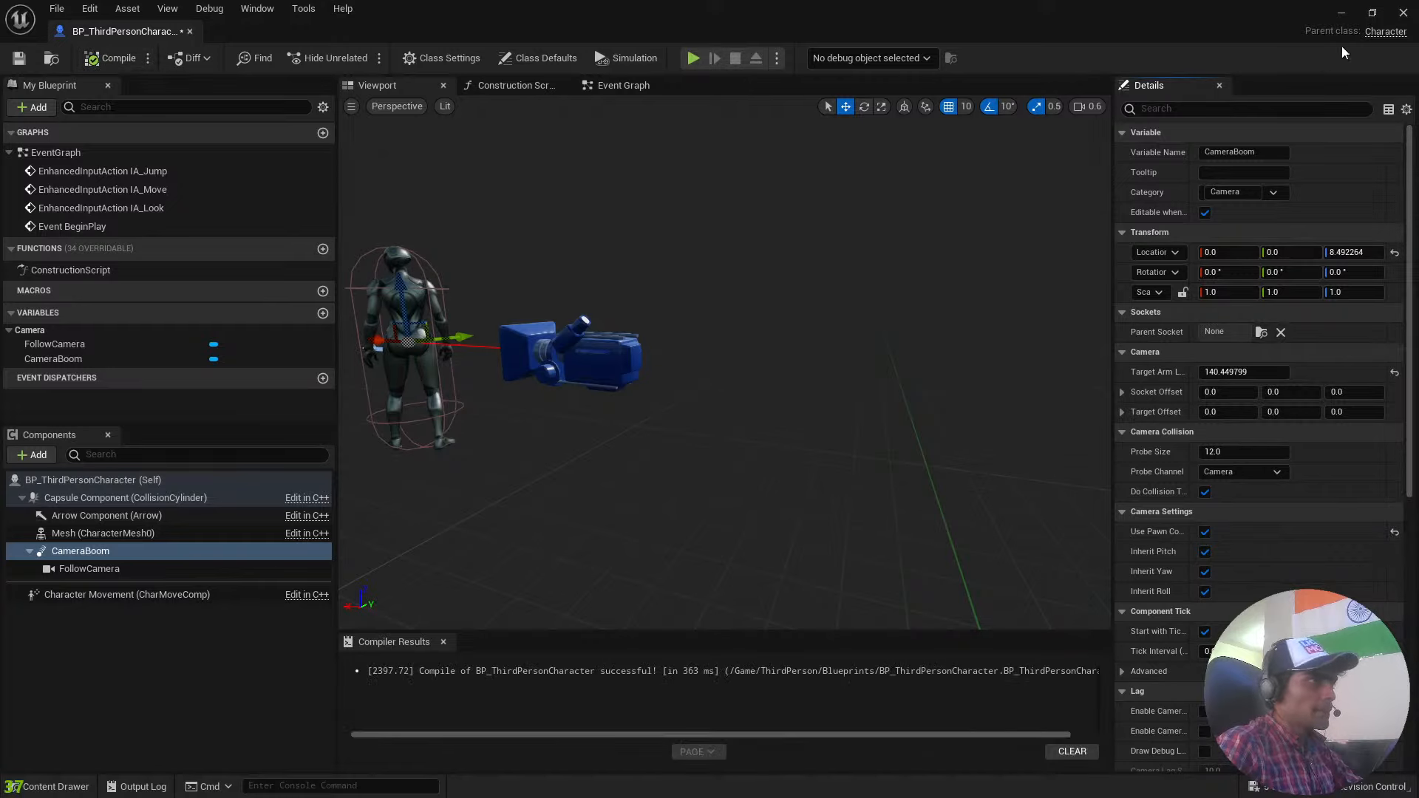
Return to the level and play-test it, running and jumping across the white platforms to check the camera distance, and end play.
left_click(1340, 13)
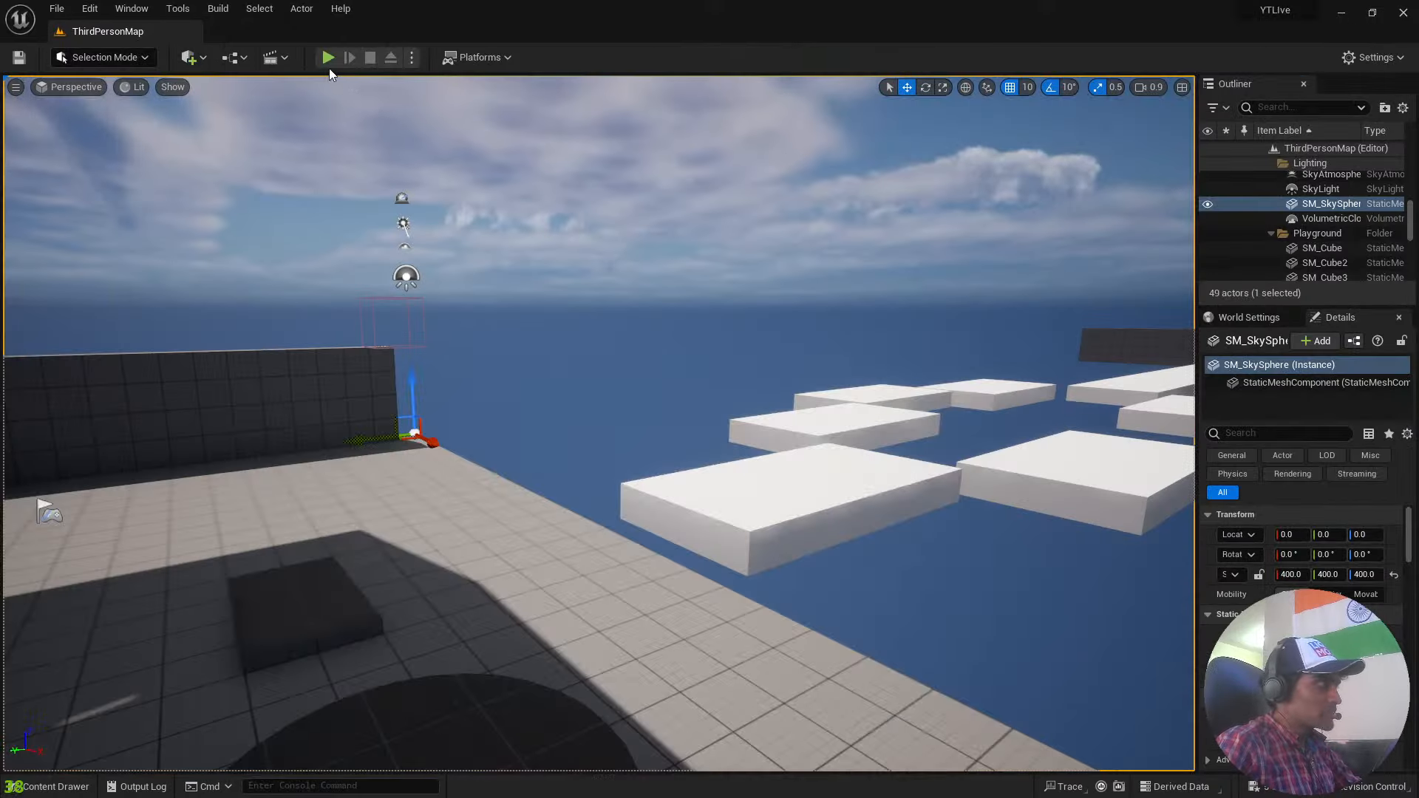
left_click(328, 58)
key("w")
key("w")
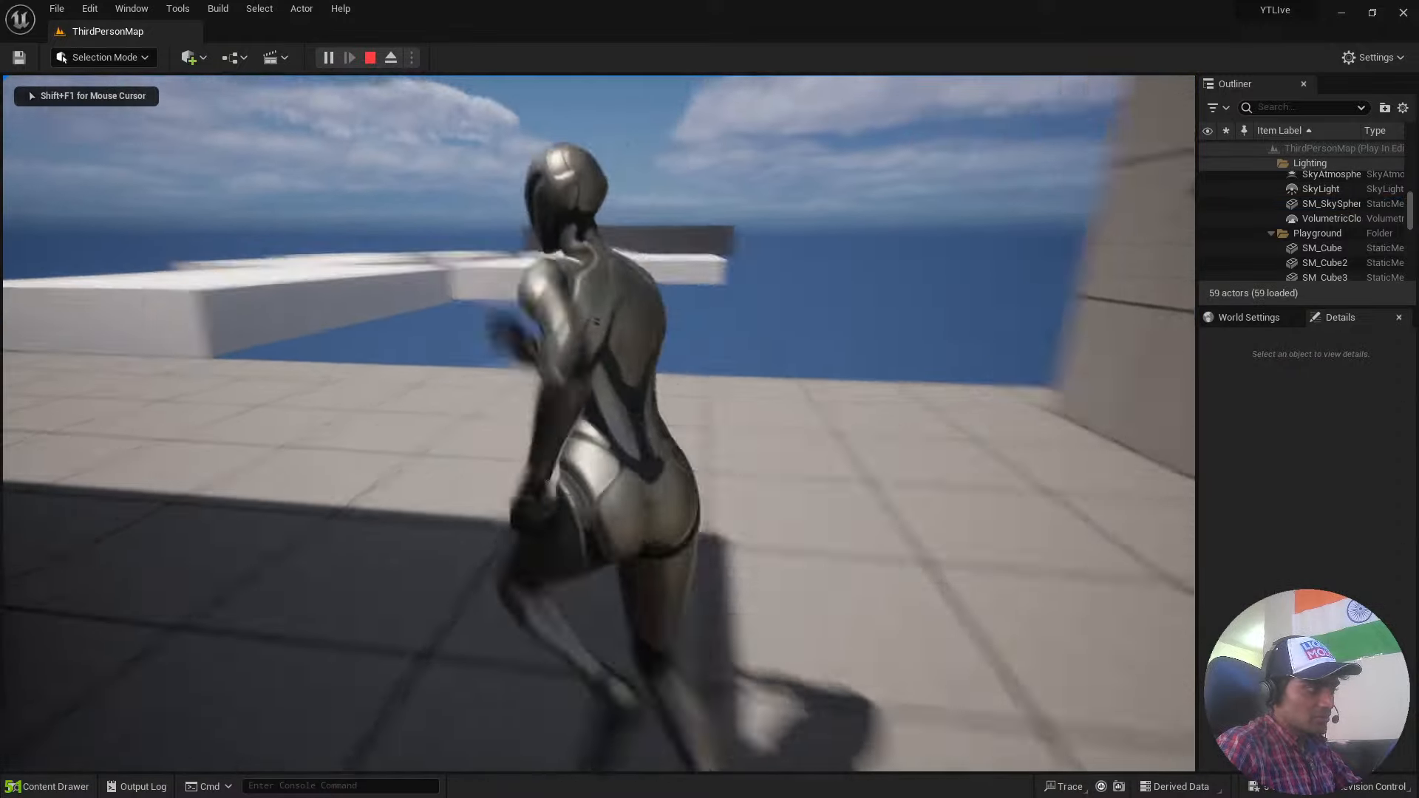
key("space")
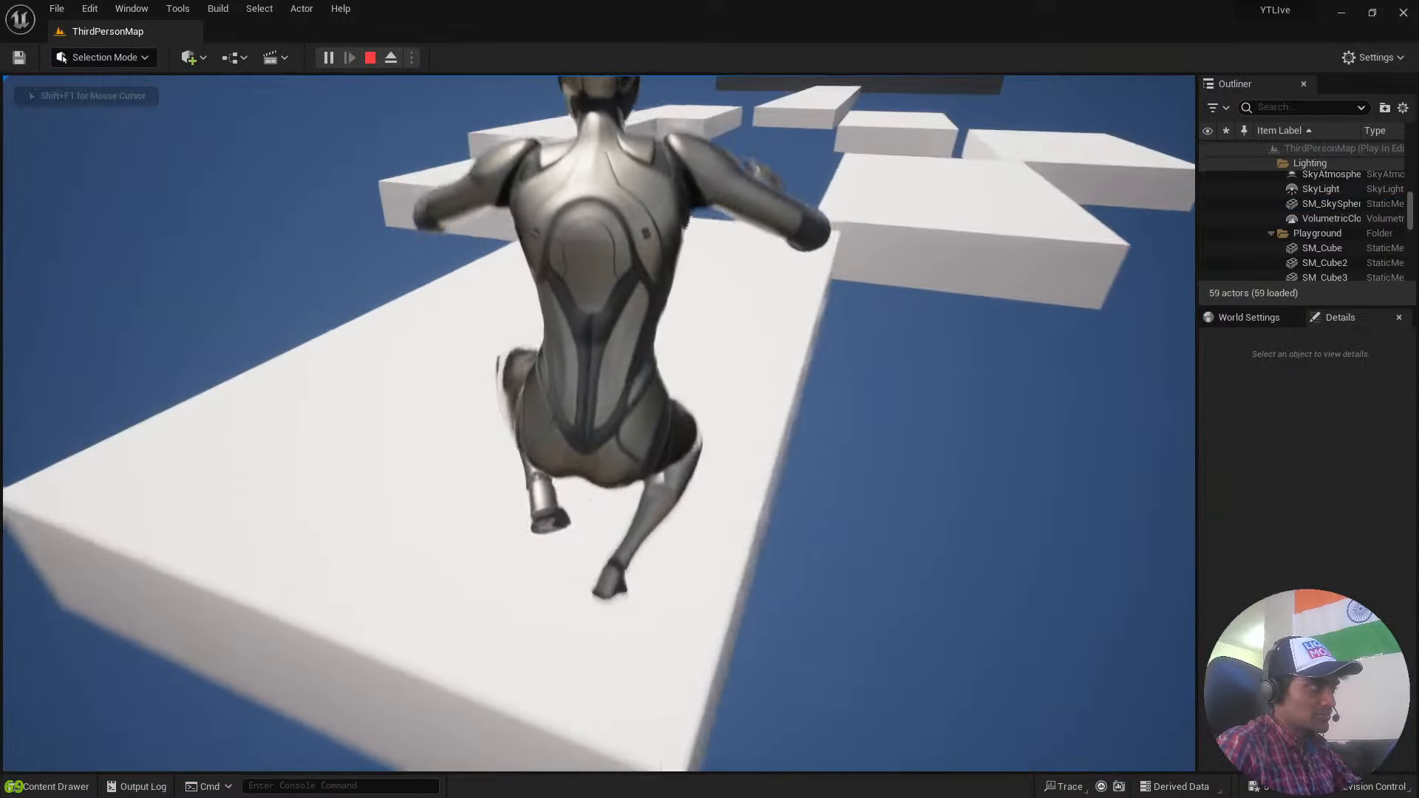
key("space")
key("space")
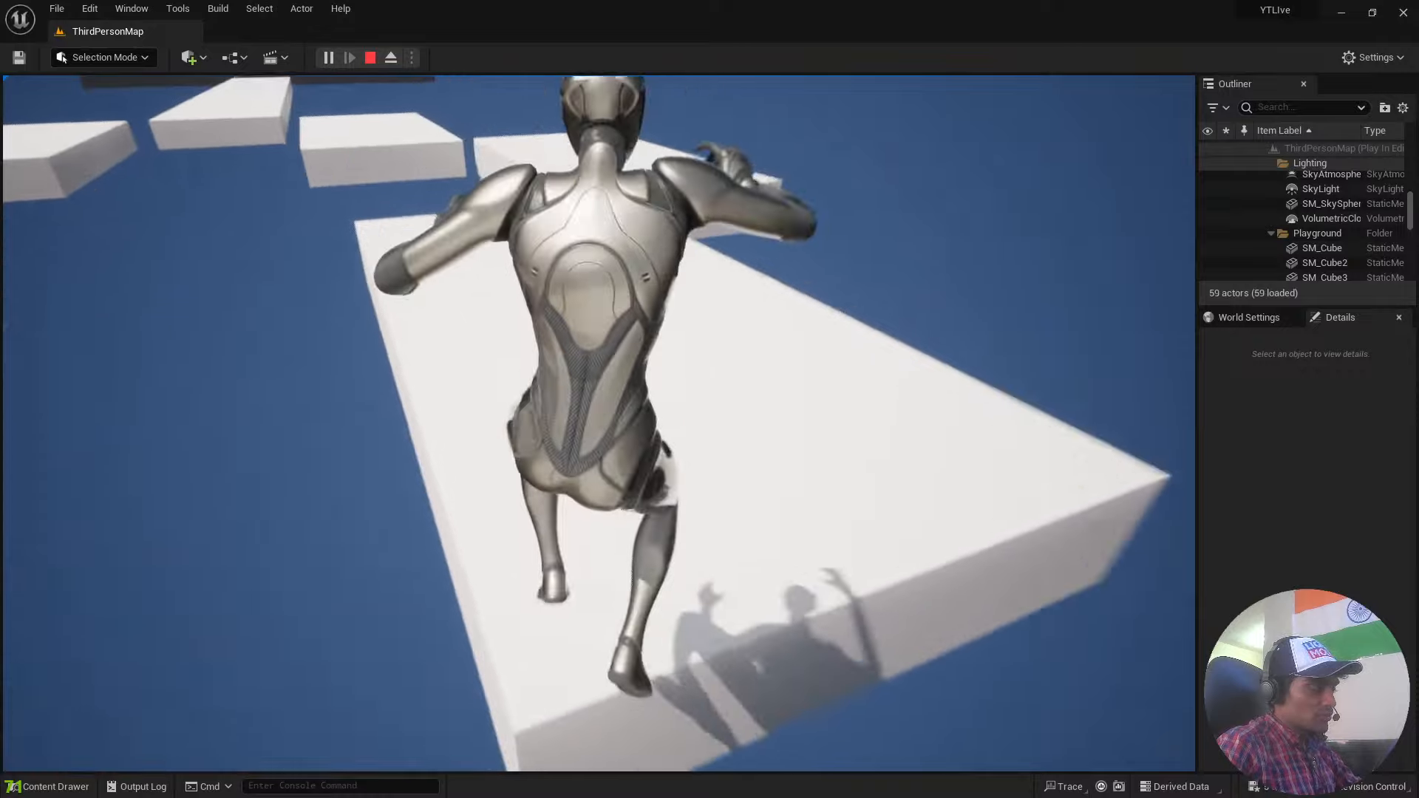
key("space")
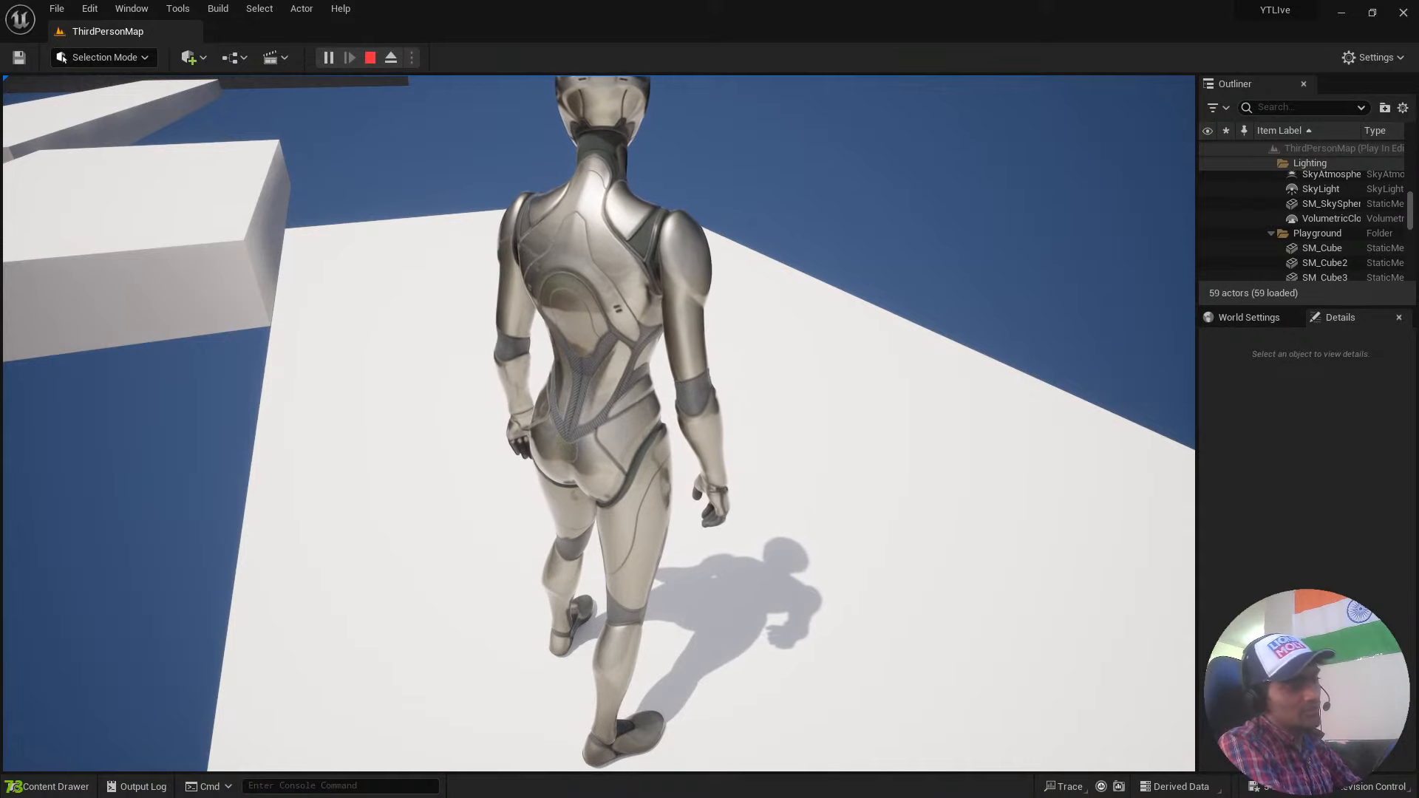
key("Escape")
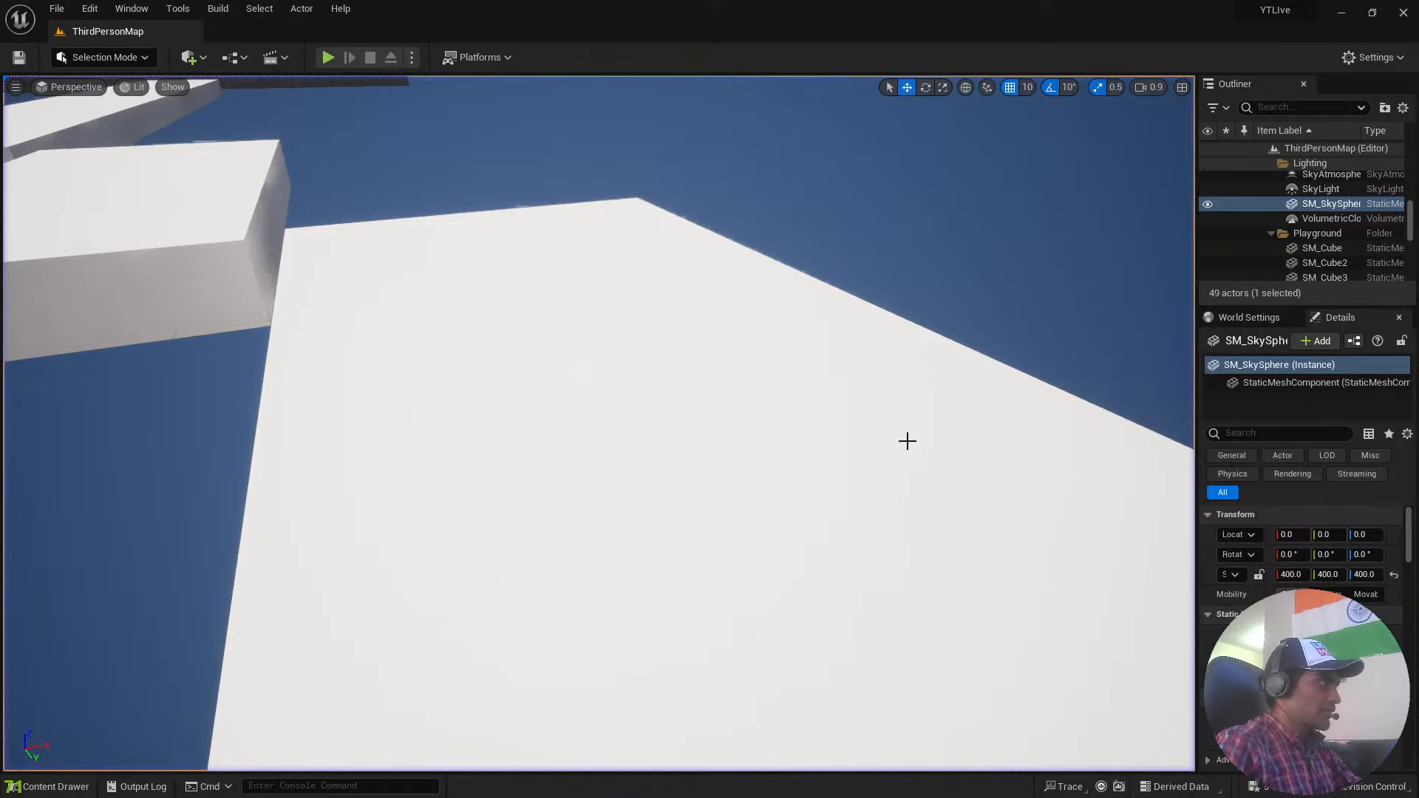
Reopen the BP_ThirdPersonCharacter blueprint from the ThirdPerson Blueprints folder and bring the character and its camera into view.
key("ctrl+space")
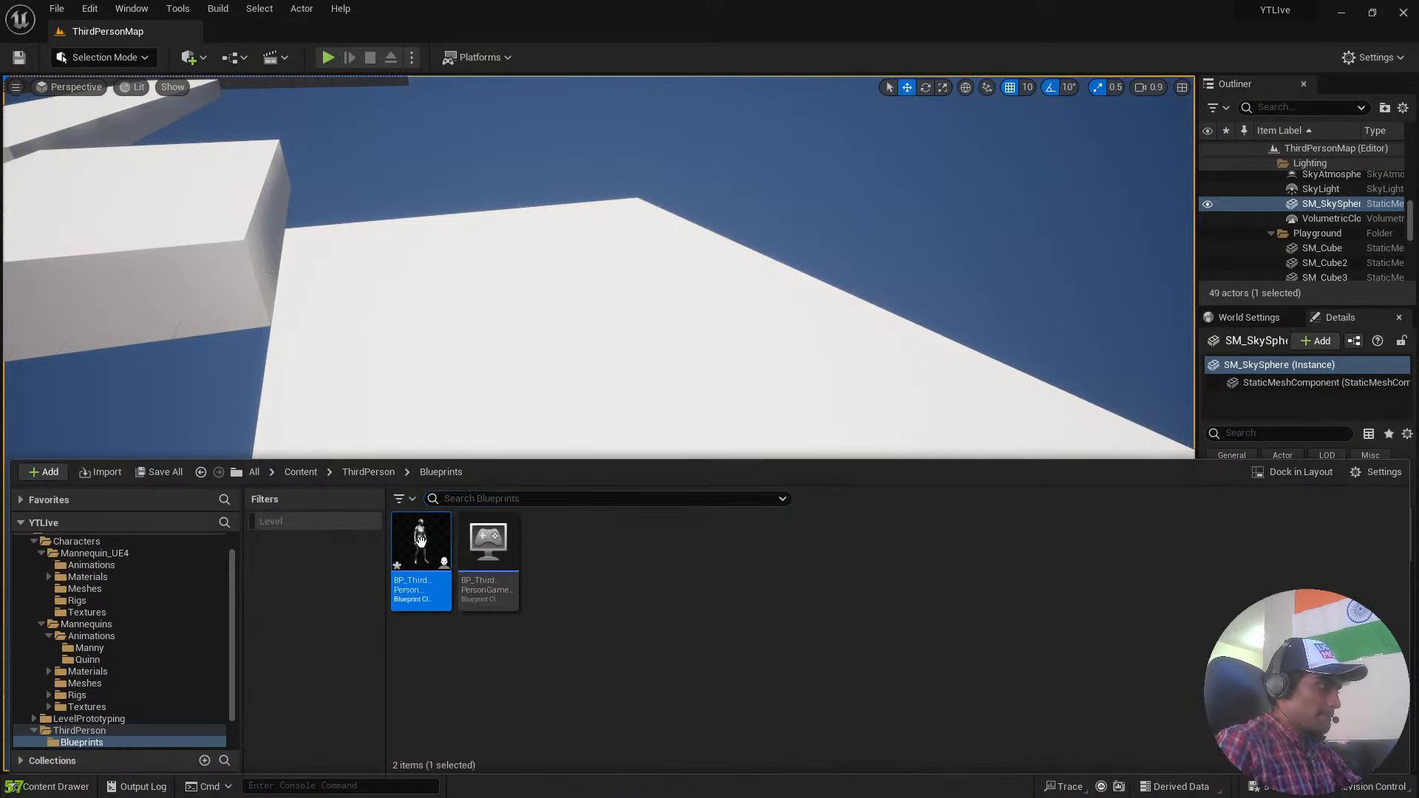
double_click(433, 553)
right_click_drag(1025, 329, 953, 343)
scroll(952, 343, "down", 2)
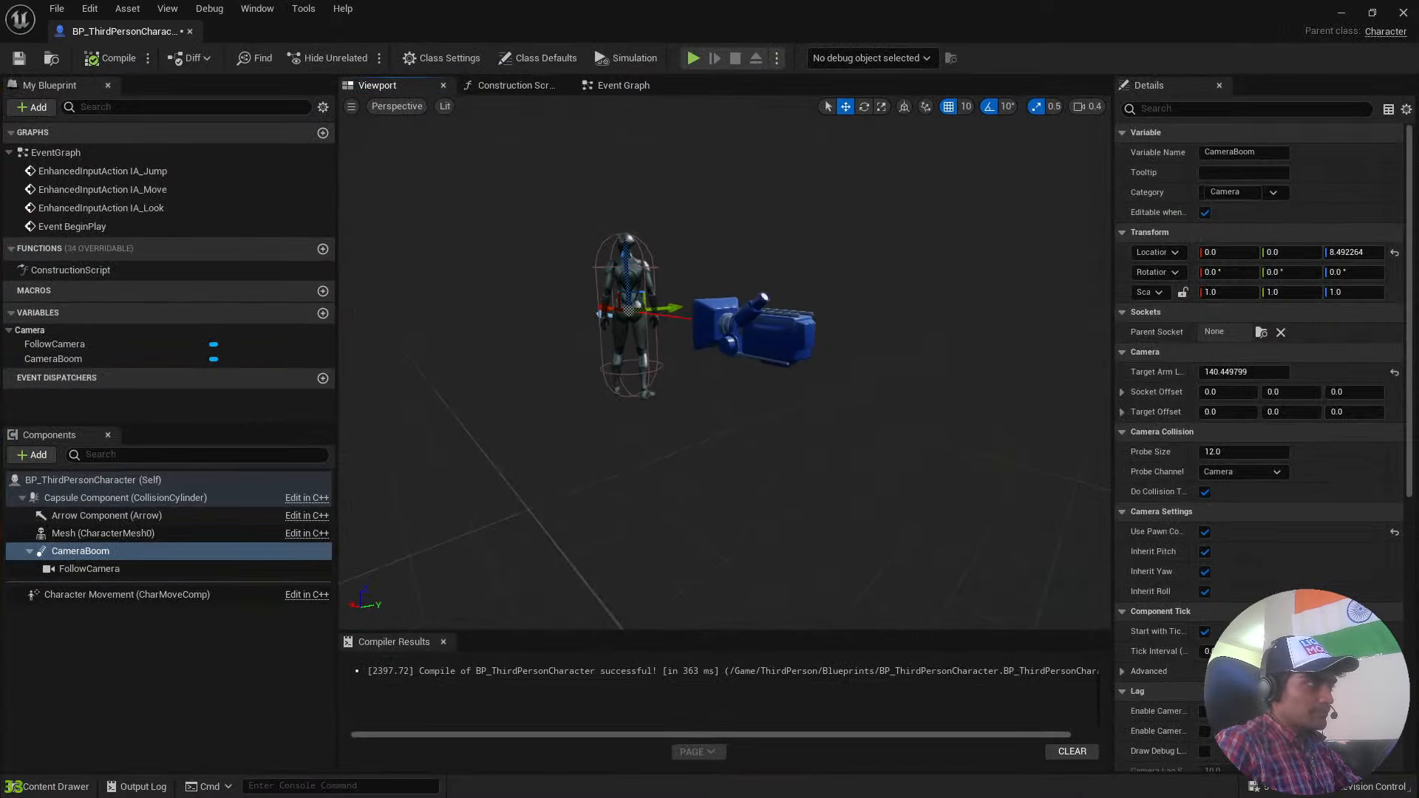
Try moving the FollowCamera away from the character and shifting the CameraBoom, undoing each move.
left_click(786, 353)
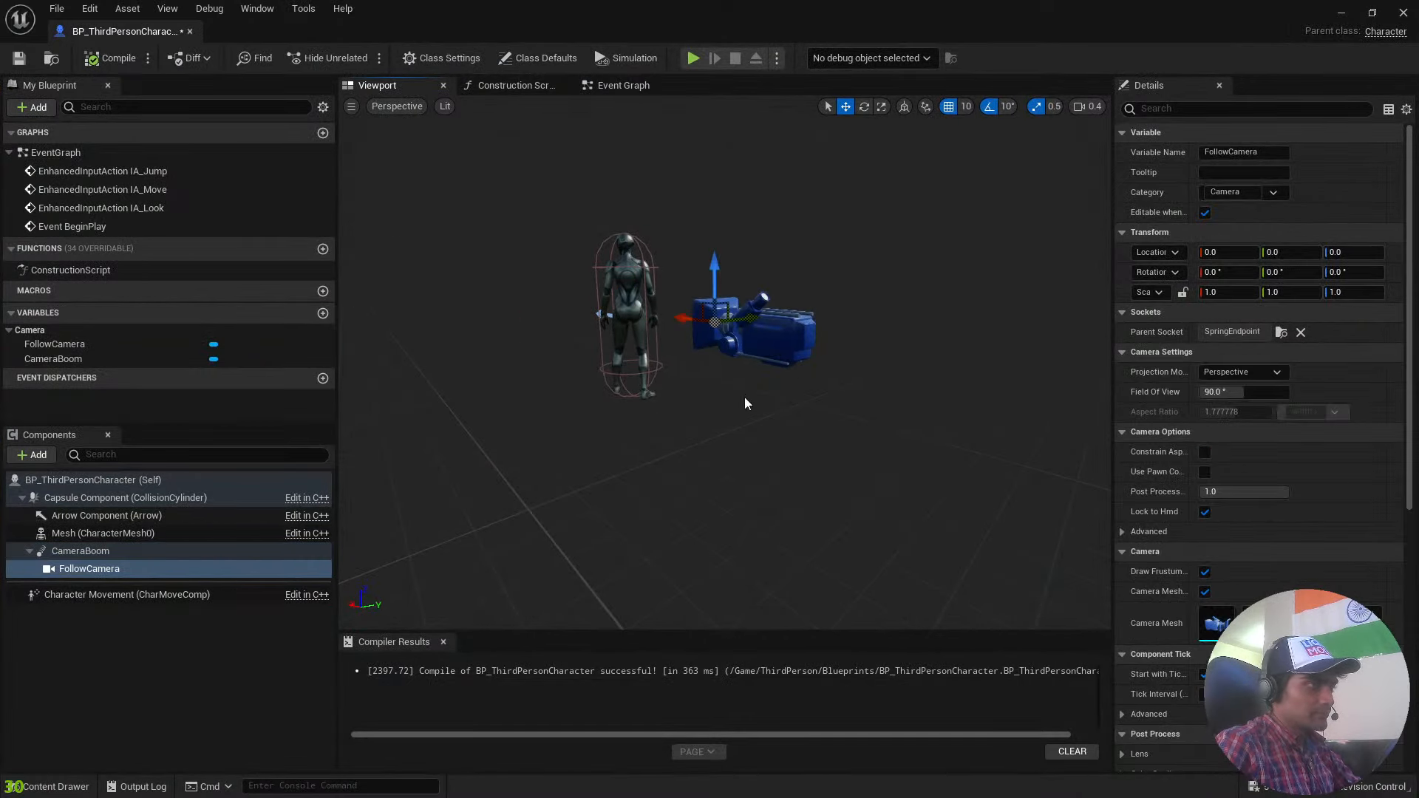
scroll(936, 263, "down", 3)
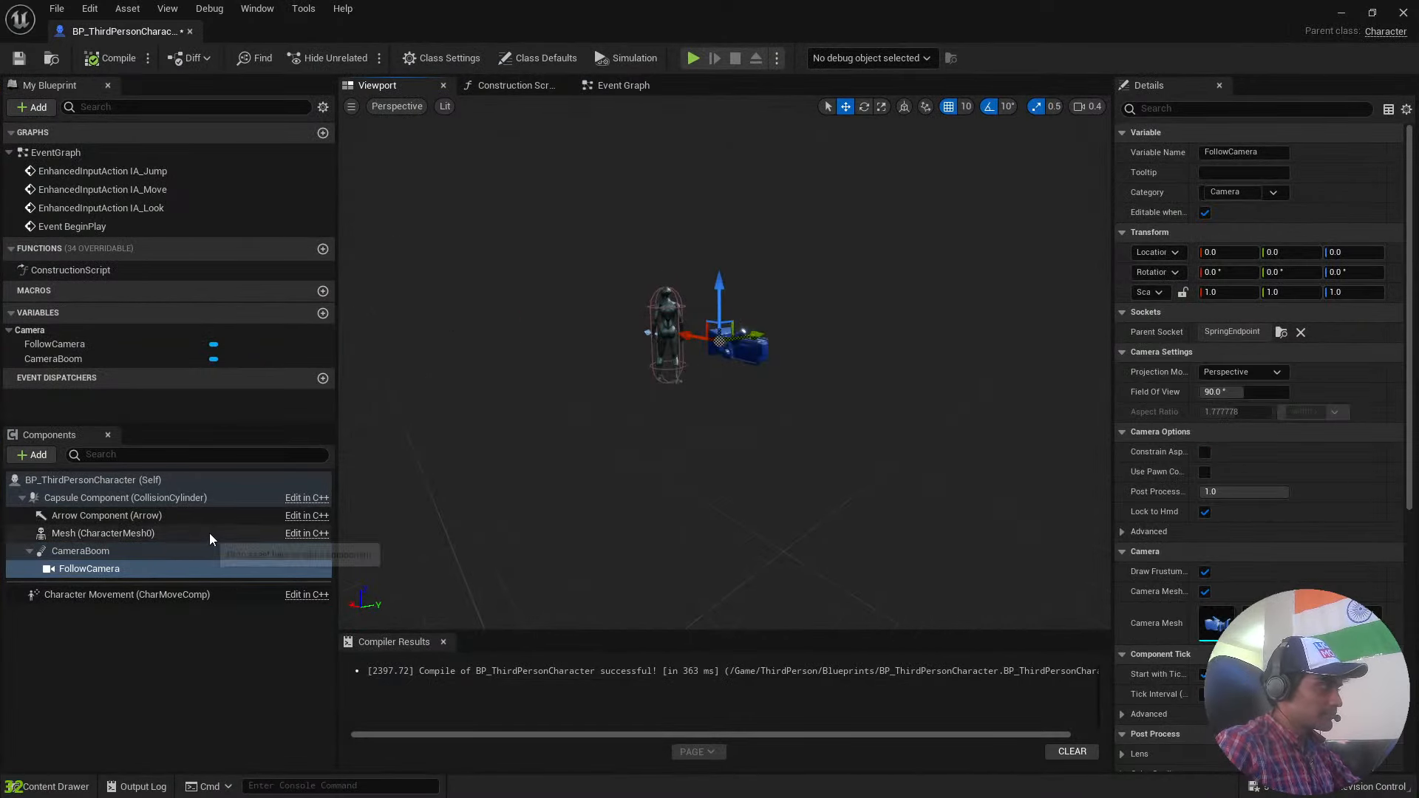
right_click_drag(833, 386, 887, 389)
right_click_drag(550, 418, 523, 419)
left_click_drag(527, 312, 720, 320)
left_click(103, 551)
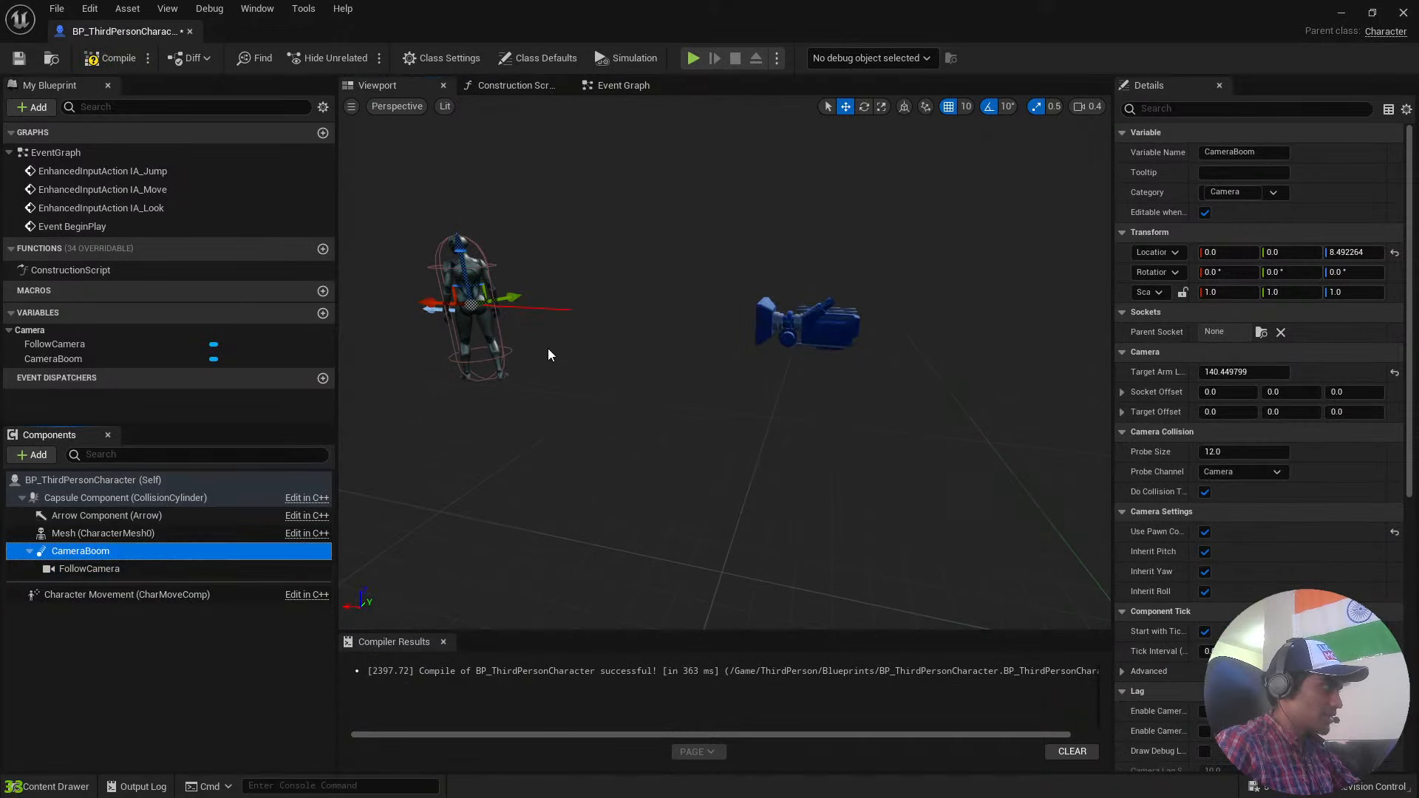
left_click(166, 572)
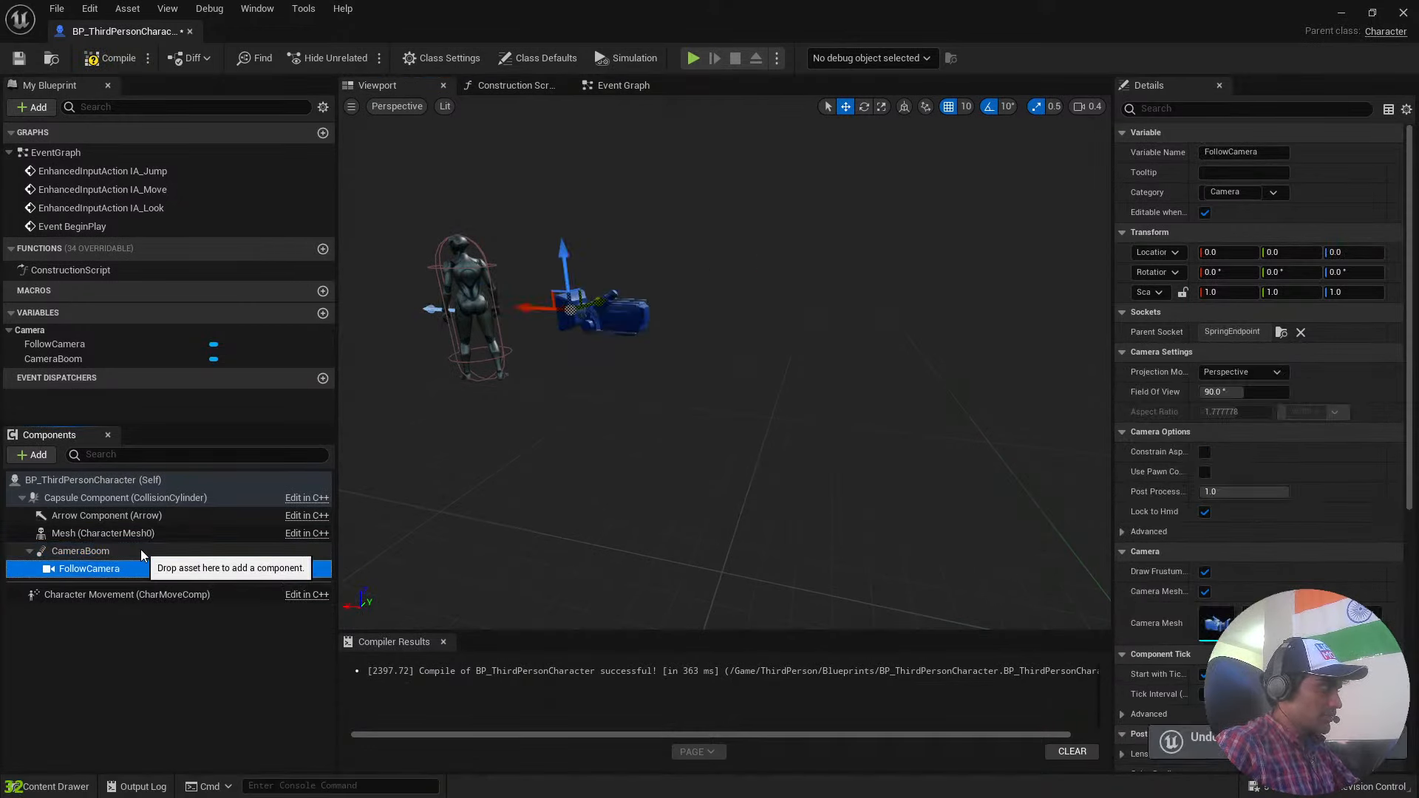
key("ctrl+z")
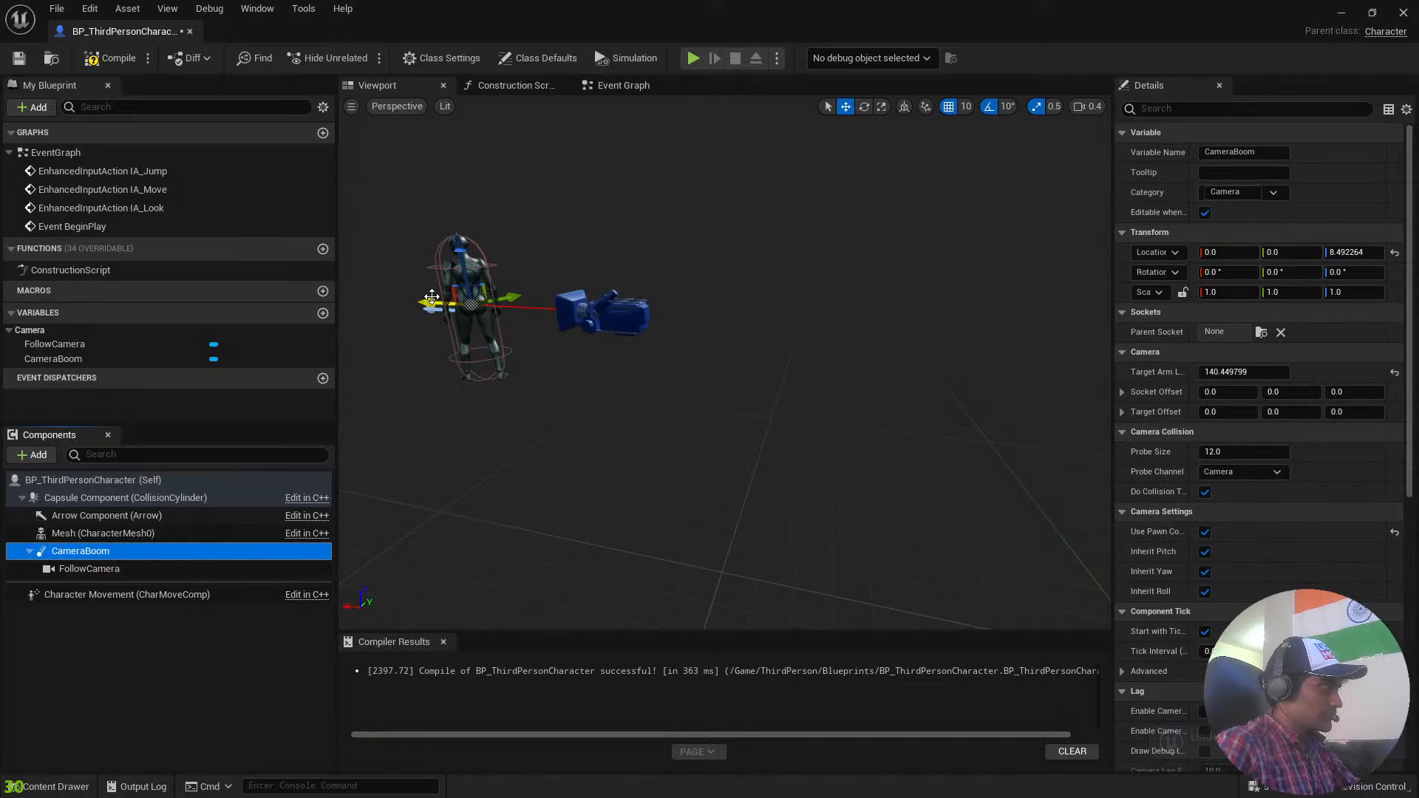
left_click_drag(431, 304, 680, 363)
key("ctrl+z")
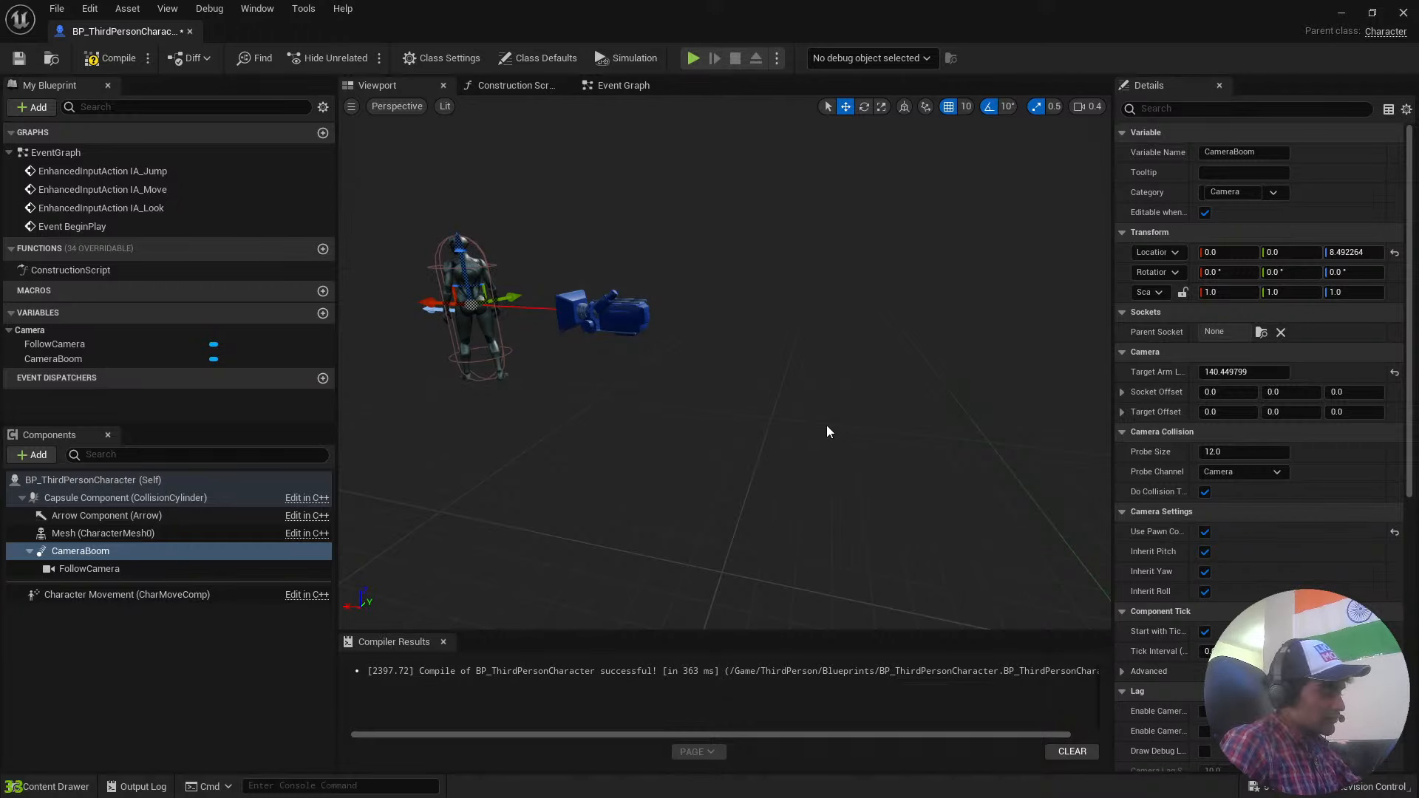
Switch to Google Chrome with the personal profile and close the Yahoo tab.
key("super")
left_click(284, 780)
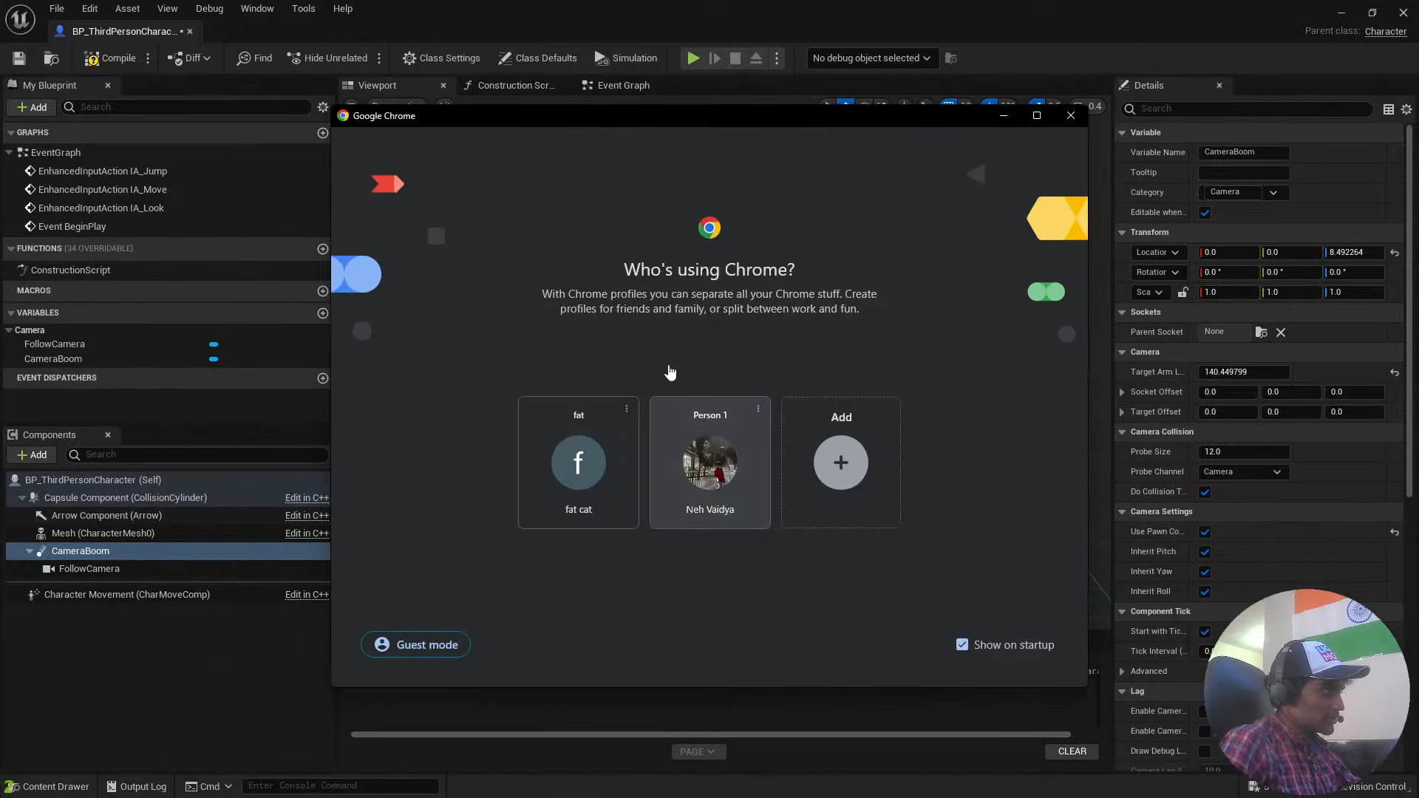
left_click(710, 462)
left_click(389, 21)
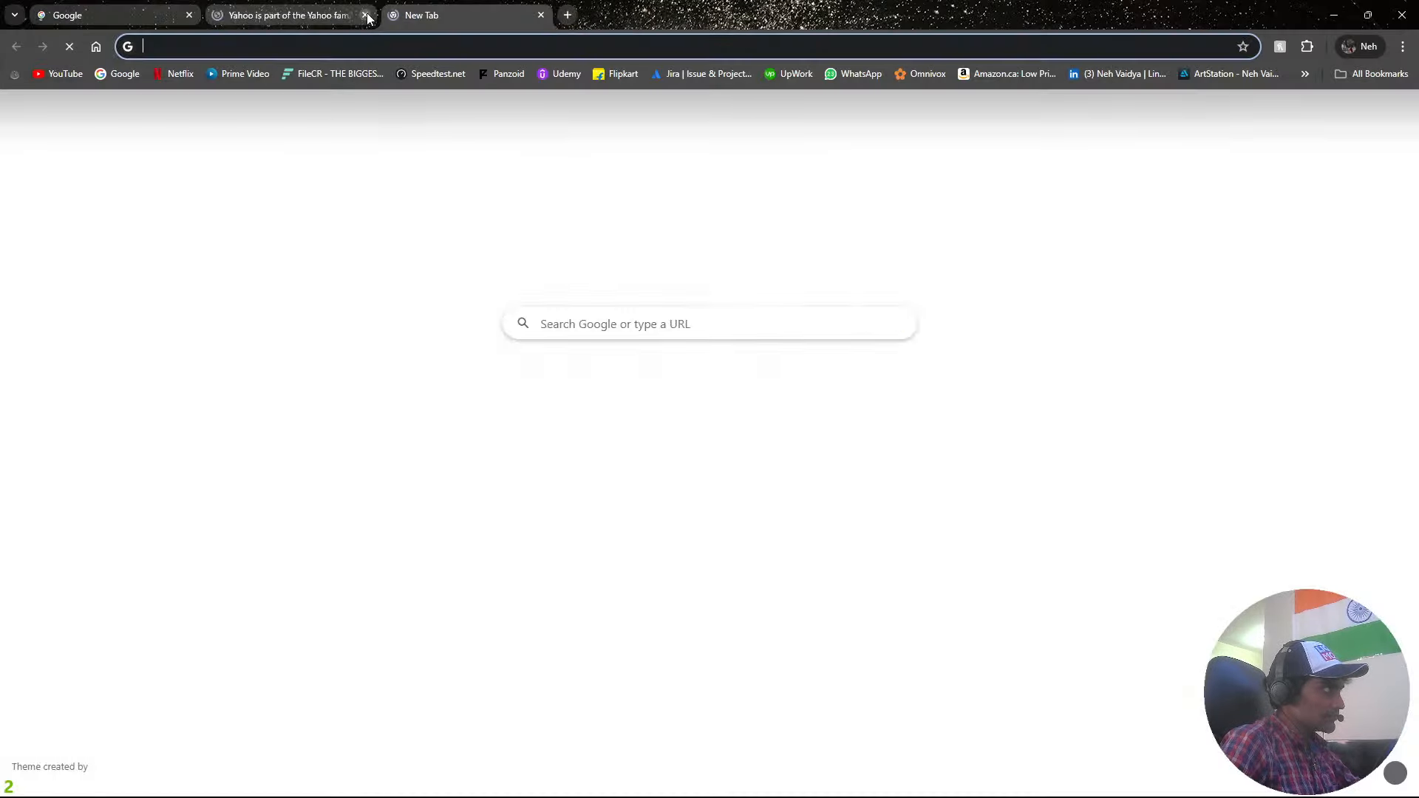
left_click(366, 15)
Search Google for "rain world devs".
left_click(570, 324)
type("rain")
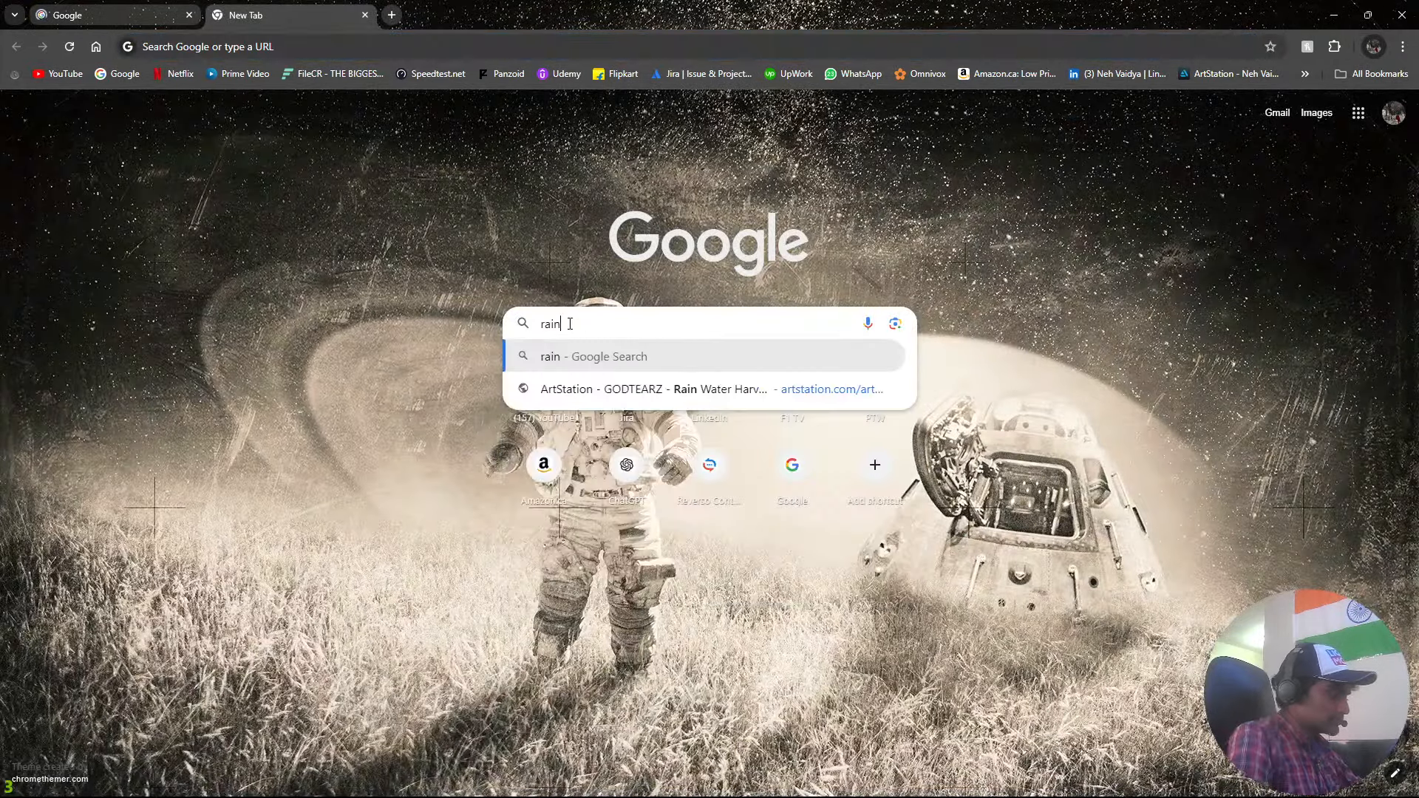
type(" world devs")
key("Return")
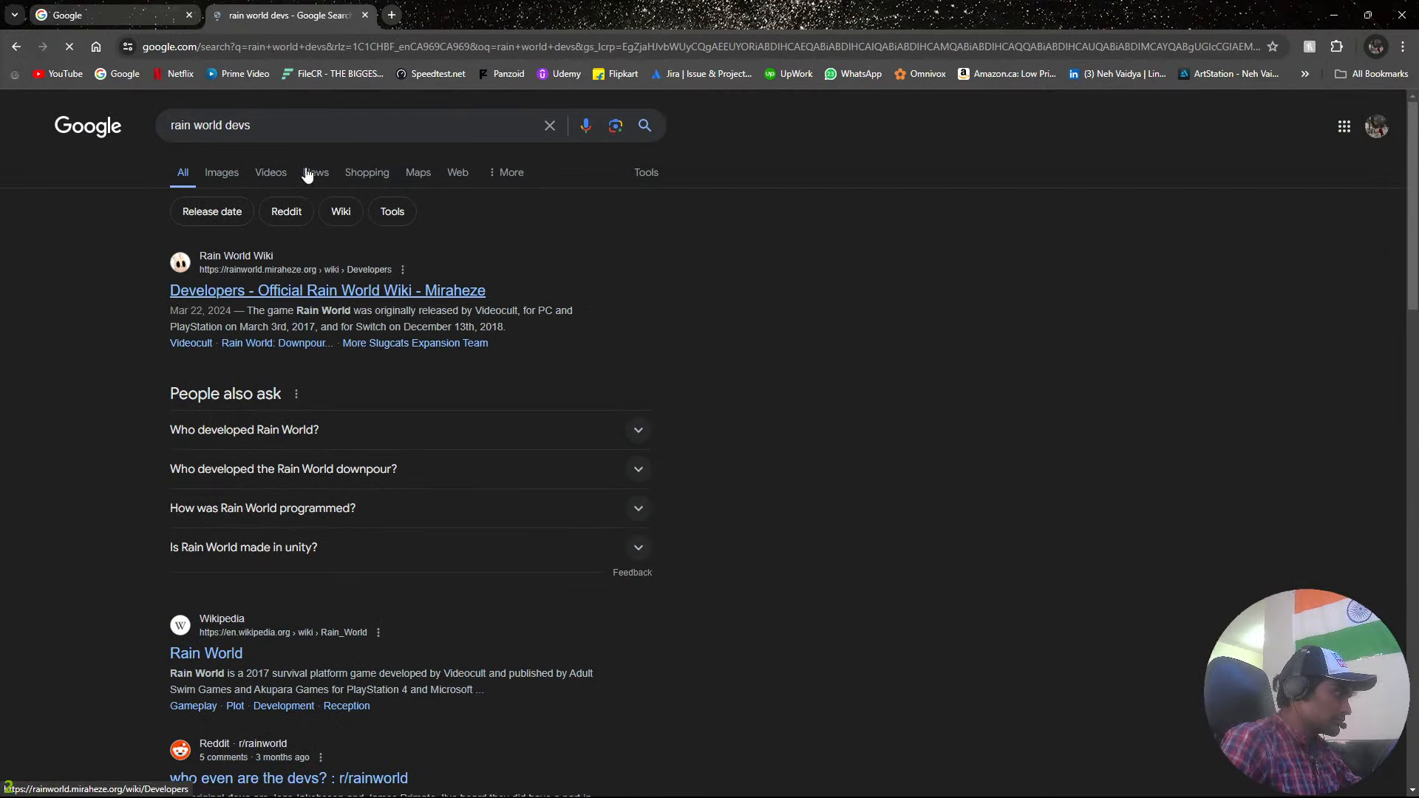
Search Google for "rain world", look up its developer Videocult, and return to the character blueprint.
left_click(301, 127)
key("BackSpace")
key("BackSpace")
key("BackSpace")
key("BackSpace")
key("BackSpace")
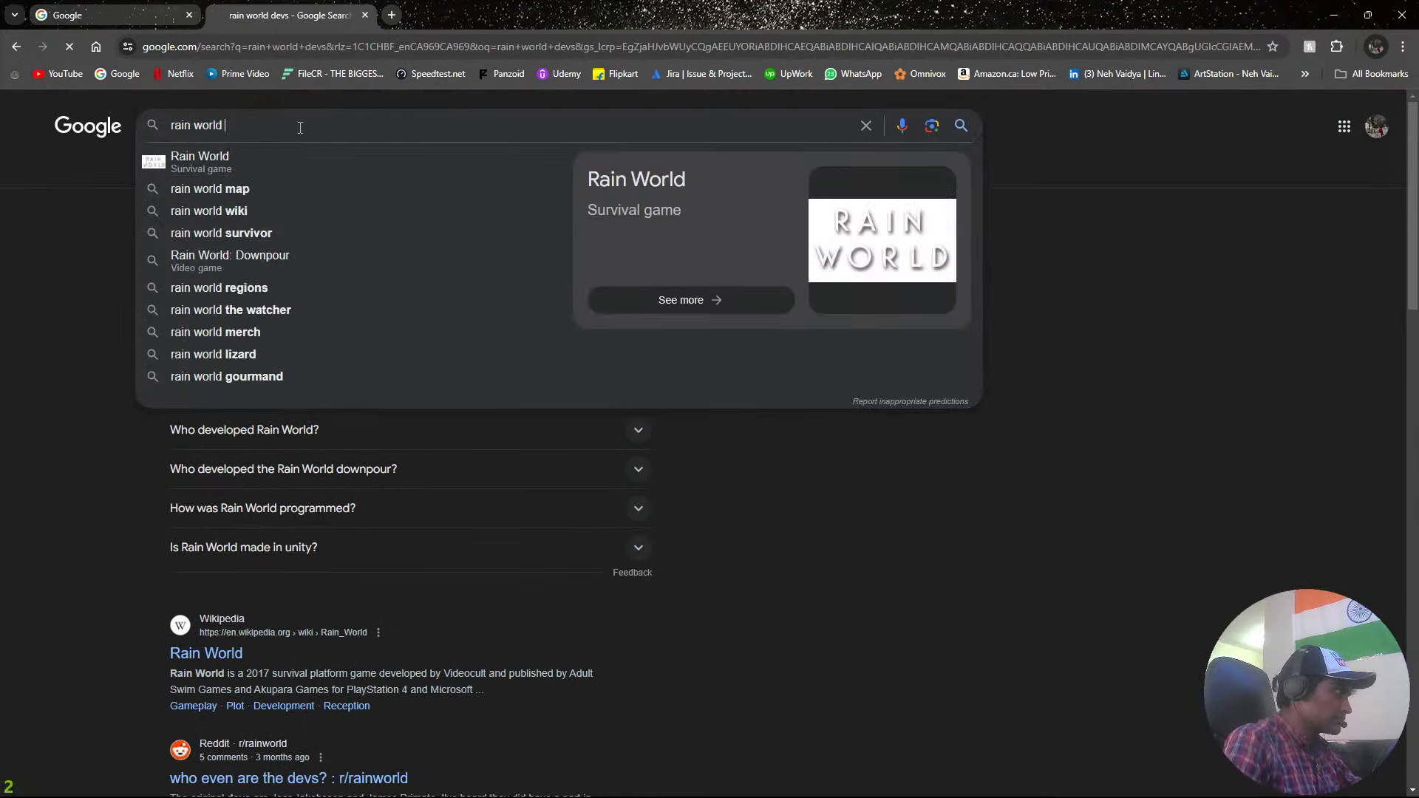
key("Return")
scroll(542, 283, "down", 3)
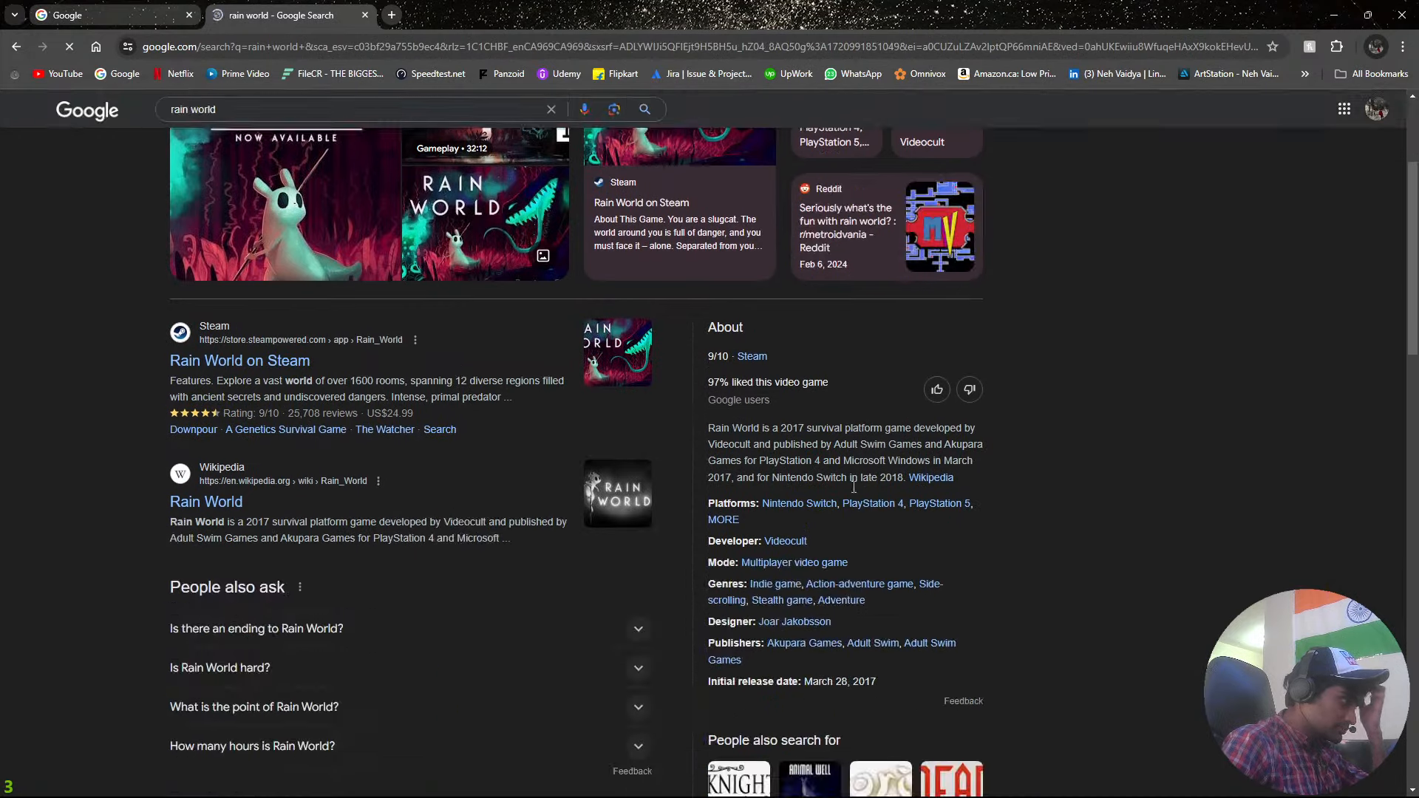
left_click(799, 545)
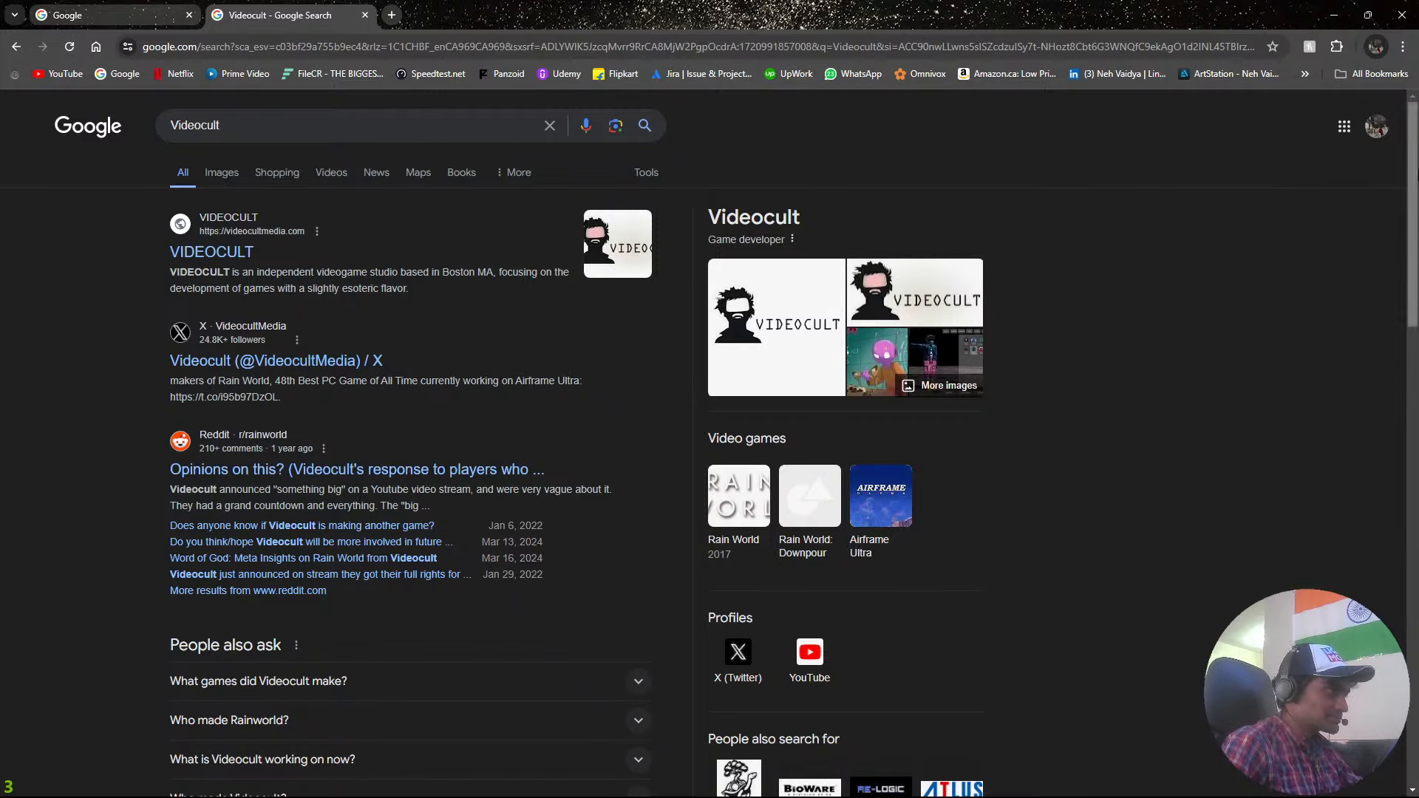
left_click(1338, 15)
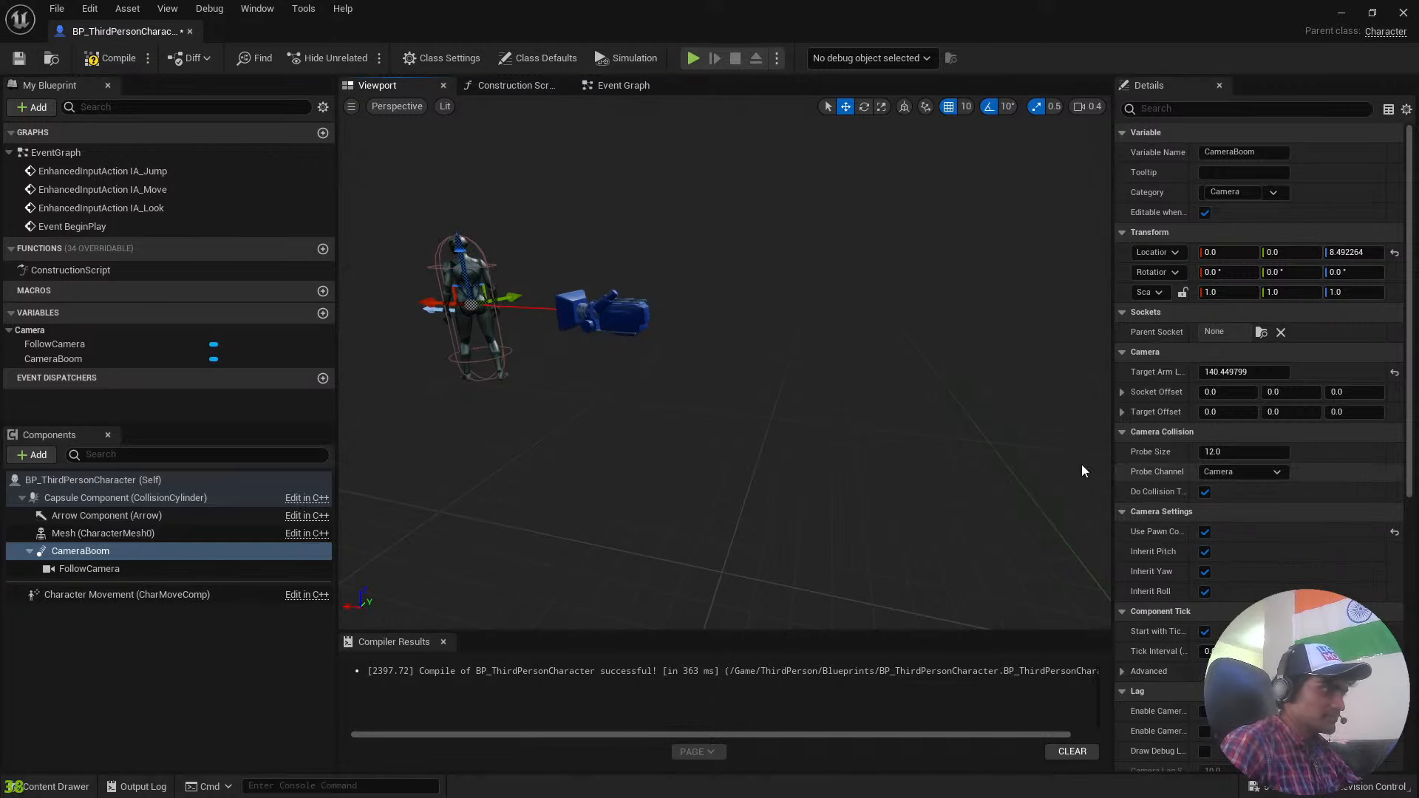
Increase the CameraBoom's Target Arm Length to about 383.31 and compile the blueprint.
scroll(1084, 471, "up", 5)
scroll(915, 437, "down", 5)
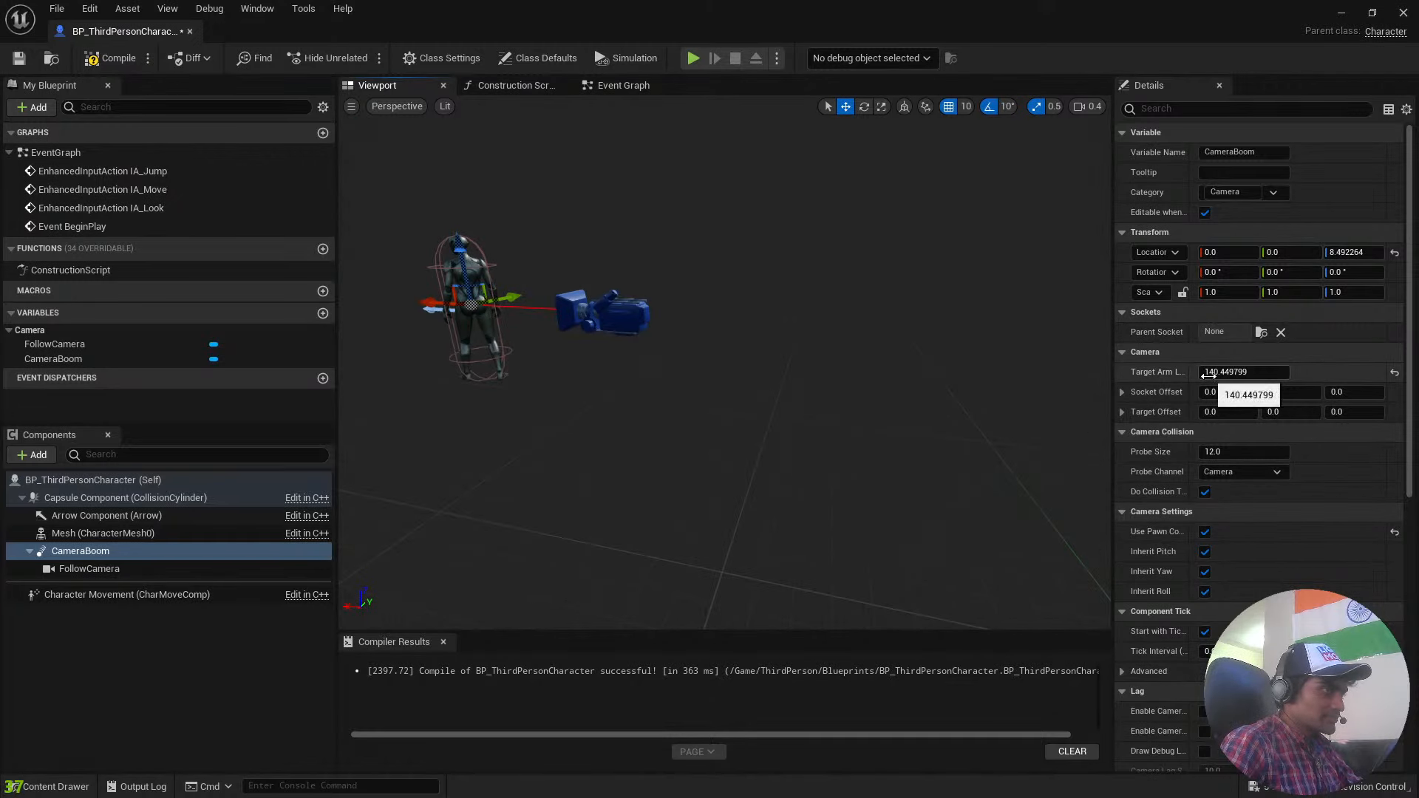
left_click_drag(1242, 372, 1368, 371)
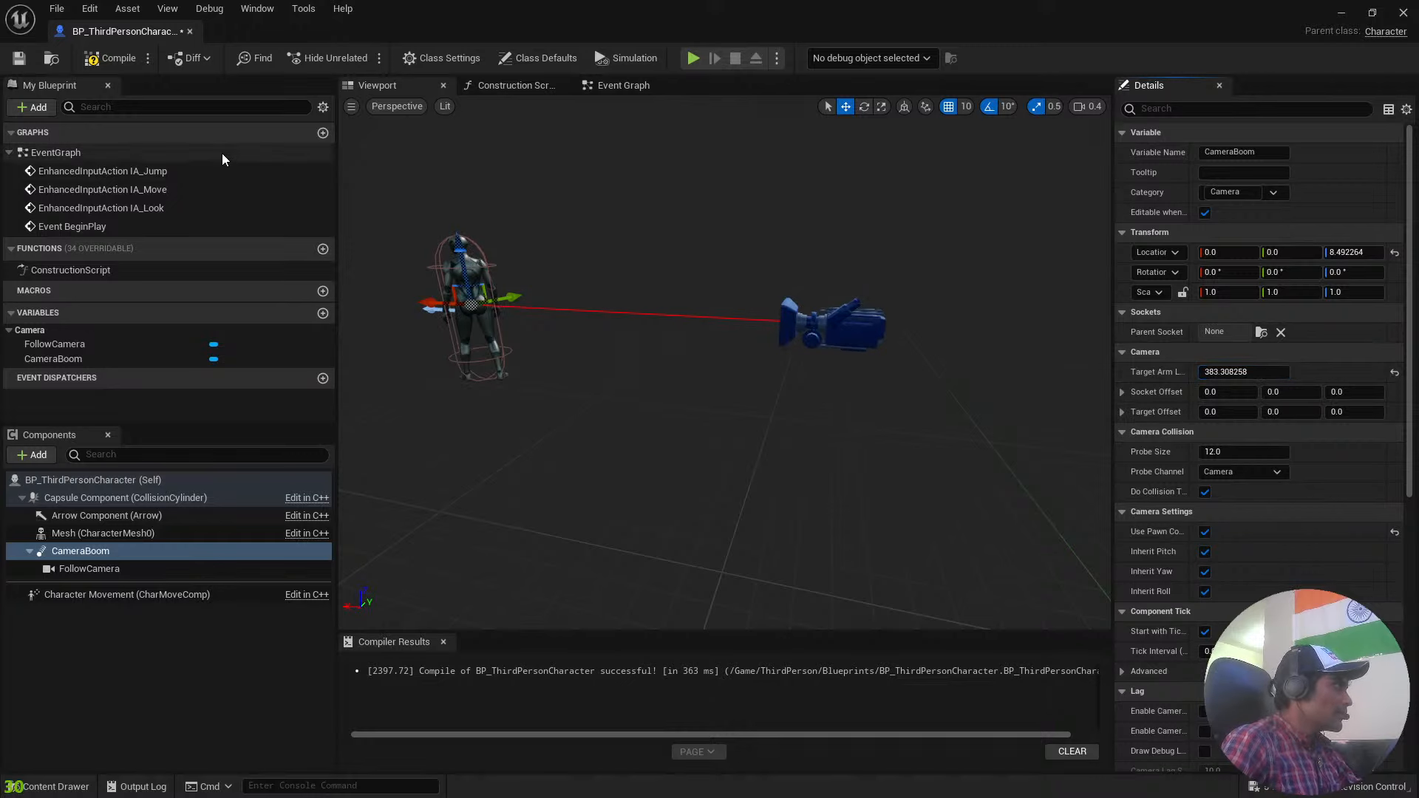
left_click(111, 58)
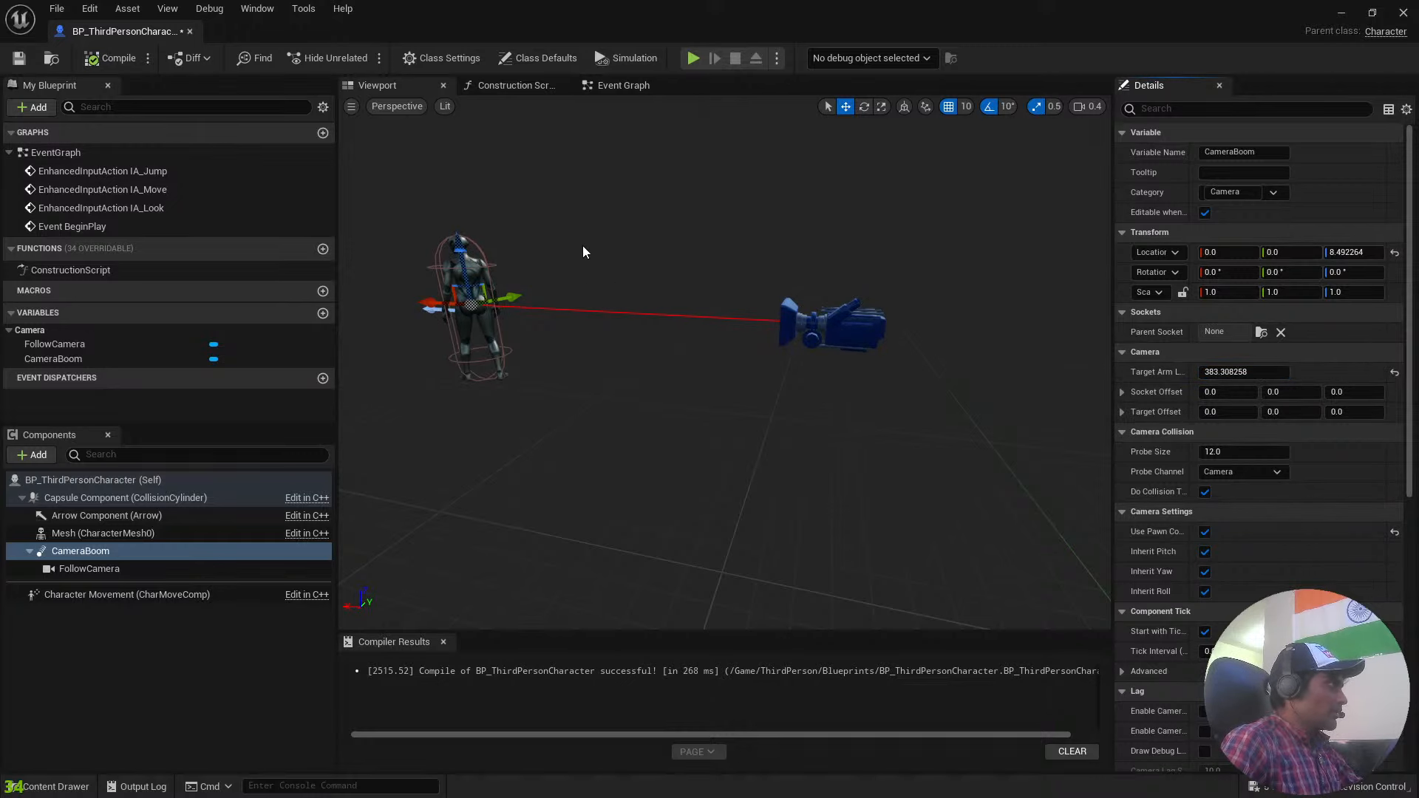
View the blueprint's Construction Script graph and close the character blueprint.
left_click(493, 85)
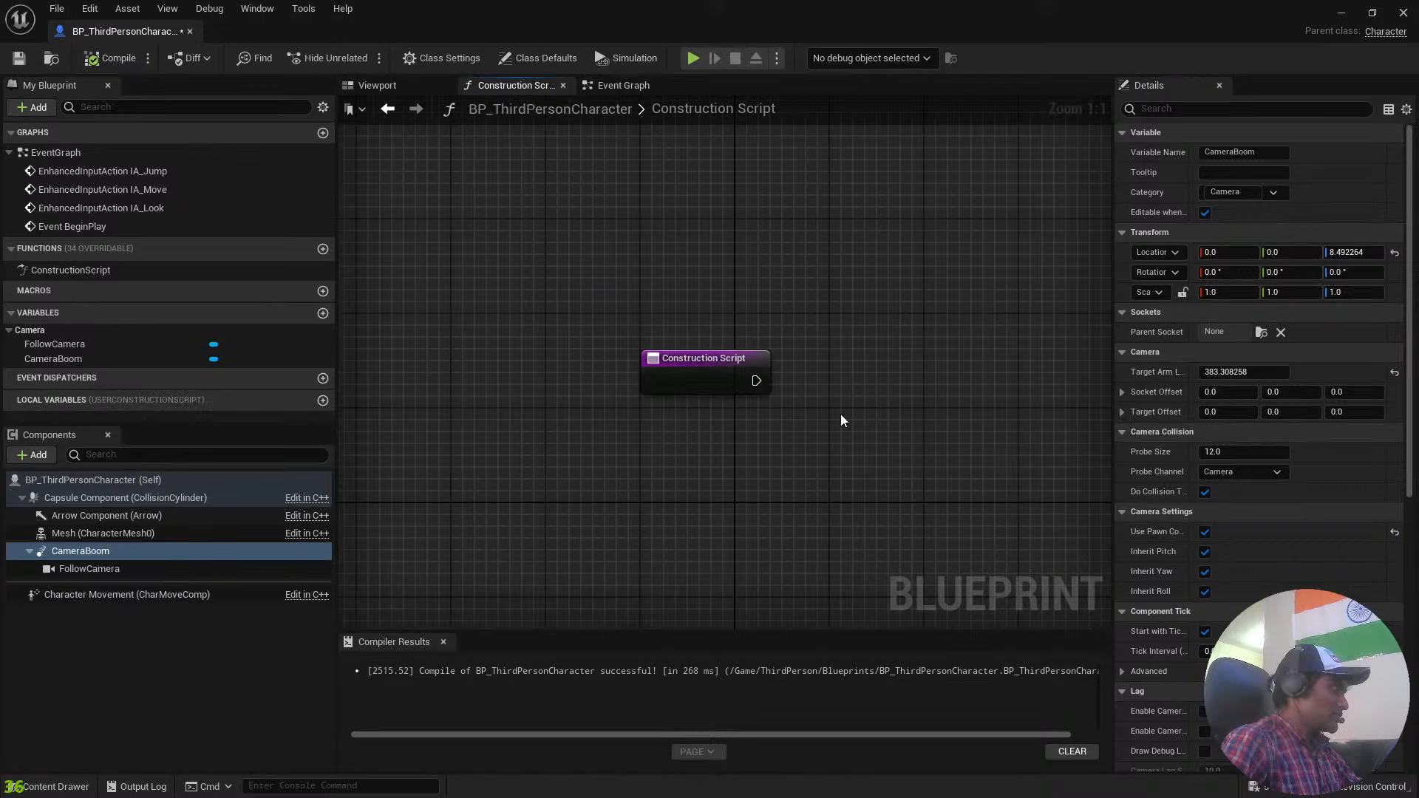
scroll(850, 417, "down", 2)
scroll(813, 409, "up", 4)
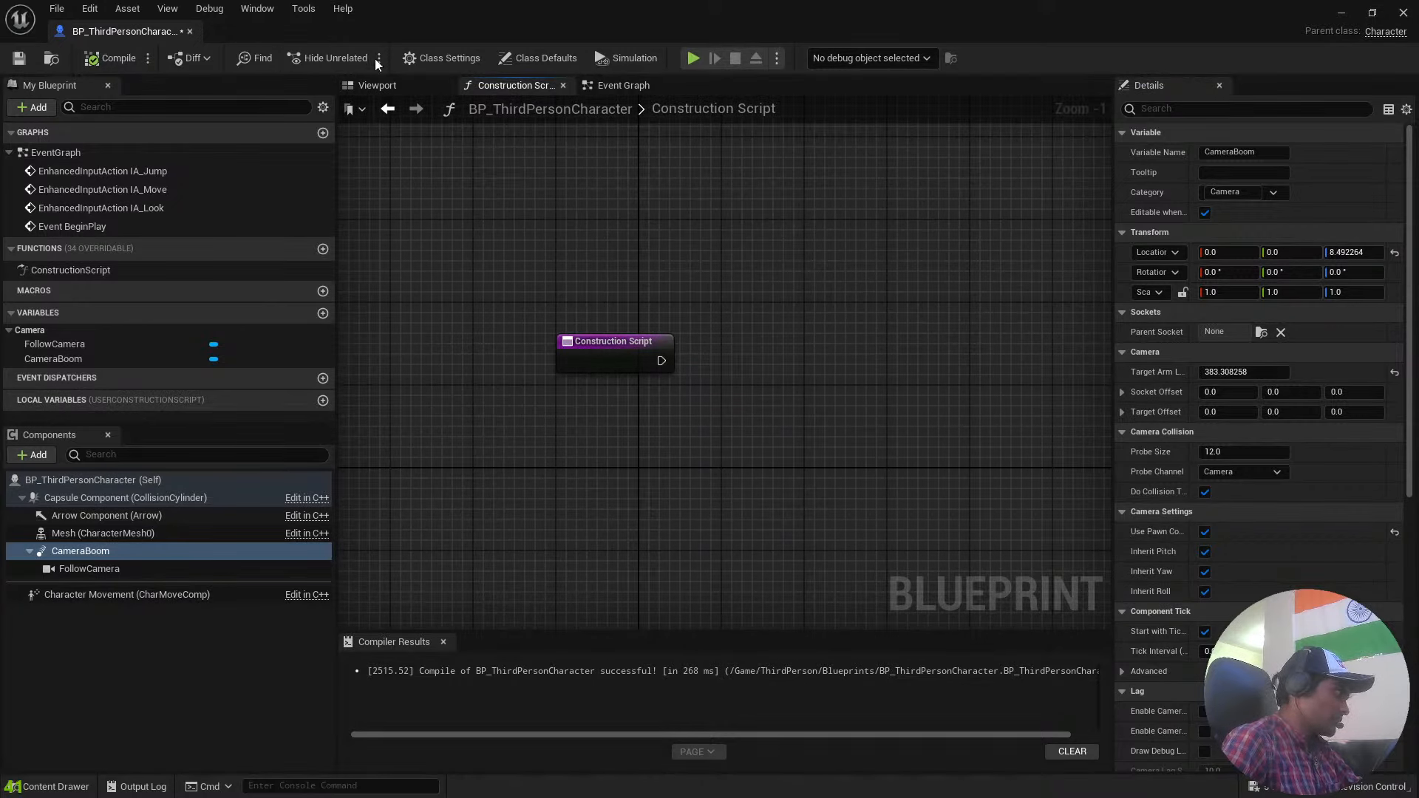
left_click(190, 31)
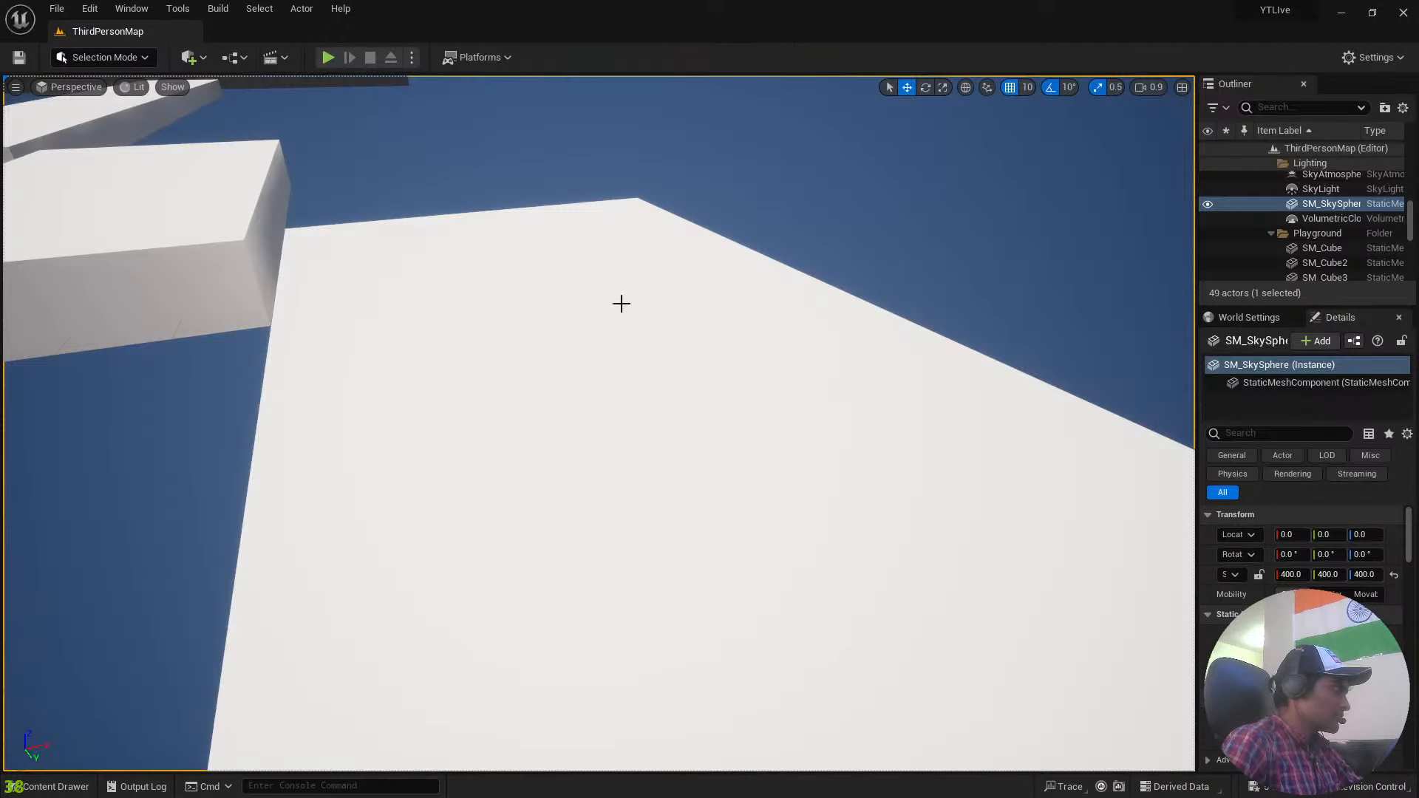
Select the white Cube platform nearest the tiled floor in the level.
right_click_drag(752, 423, 678, 539)
key("s")
key("w")
left_click(488, 333)
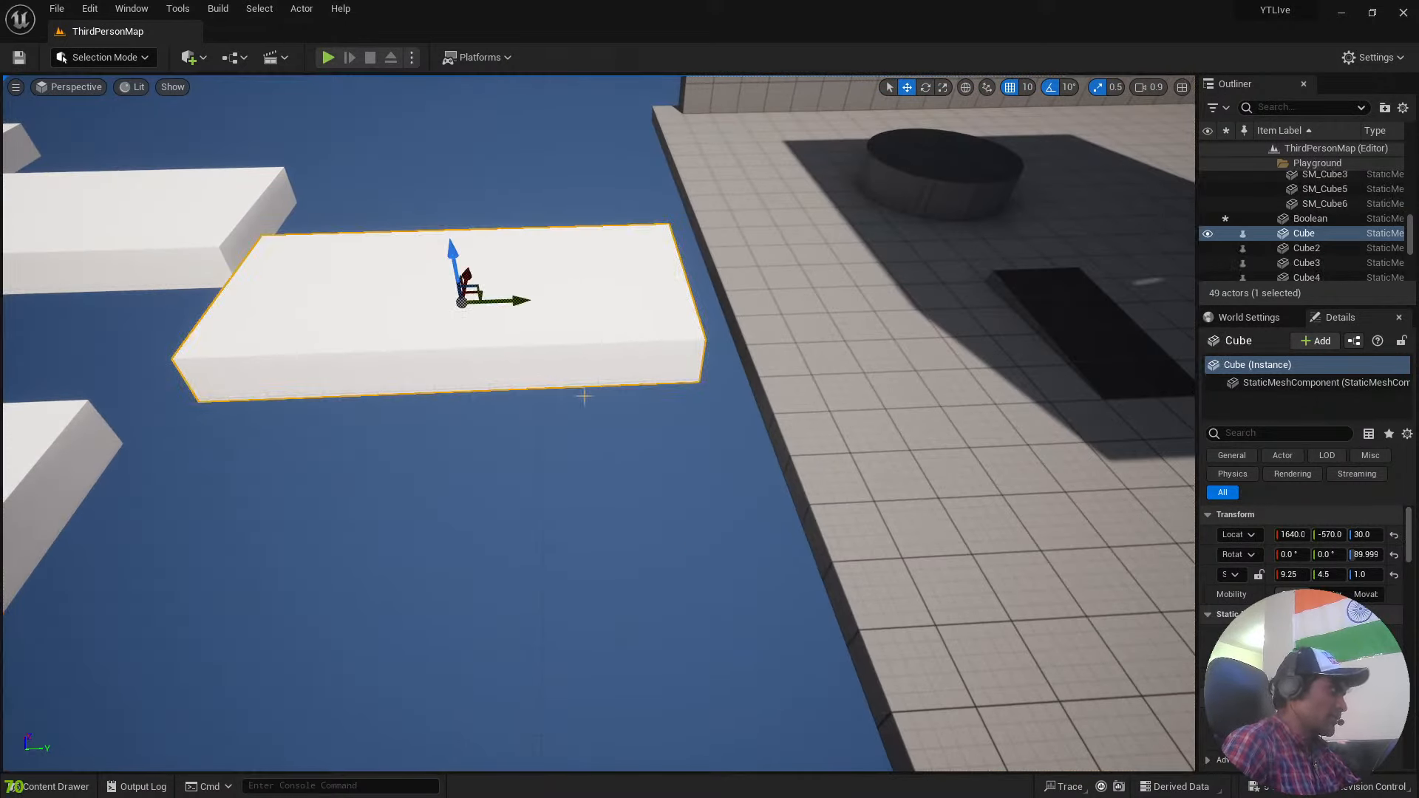
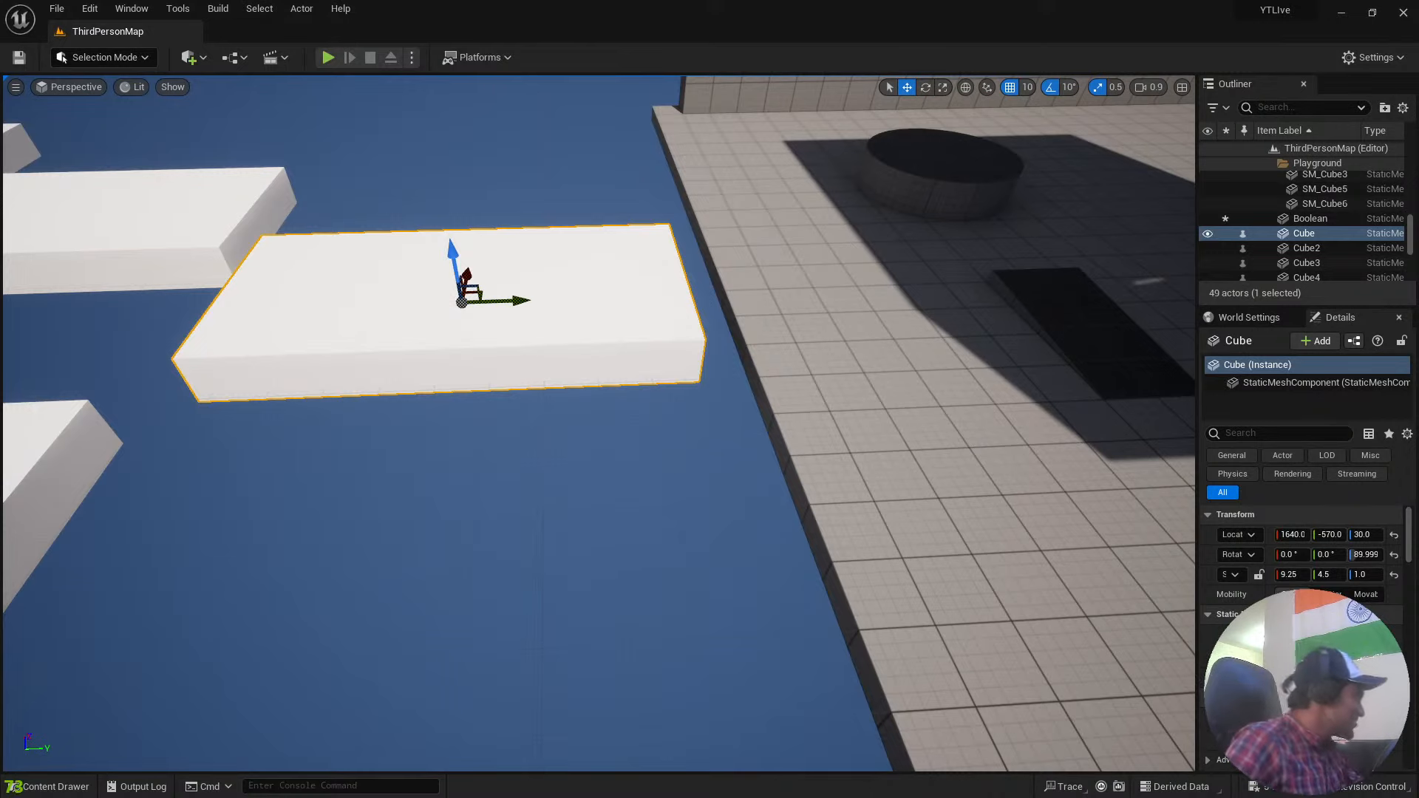
key("super")
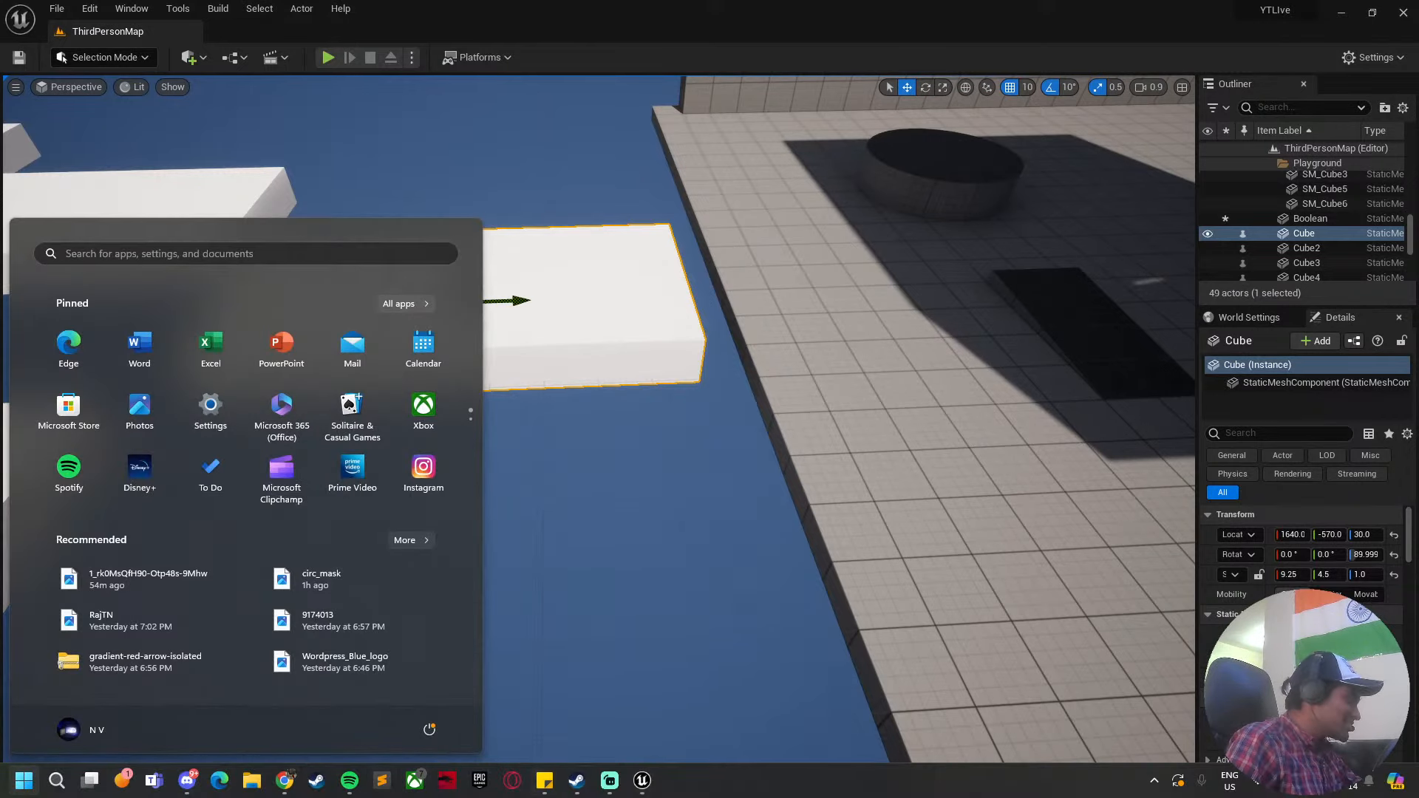
left_click(353, 781)
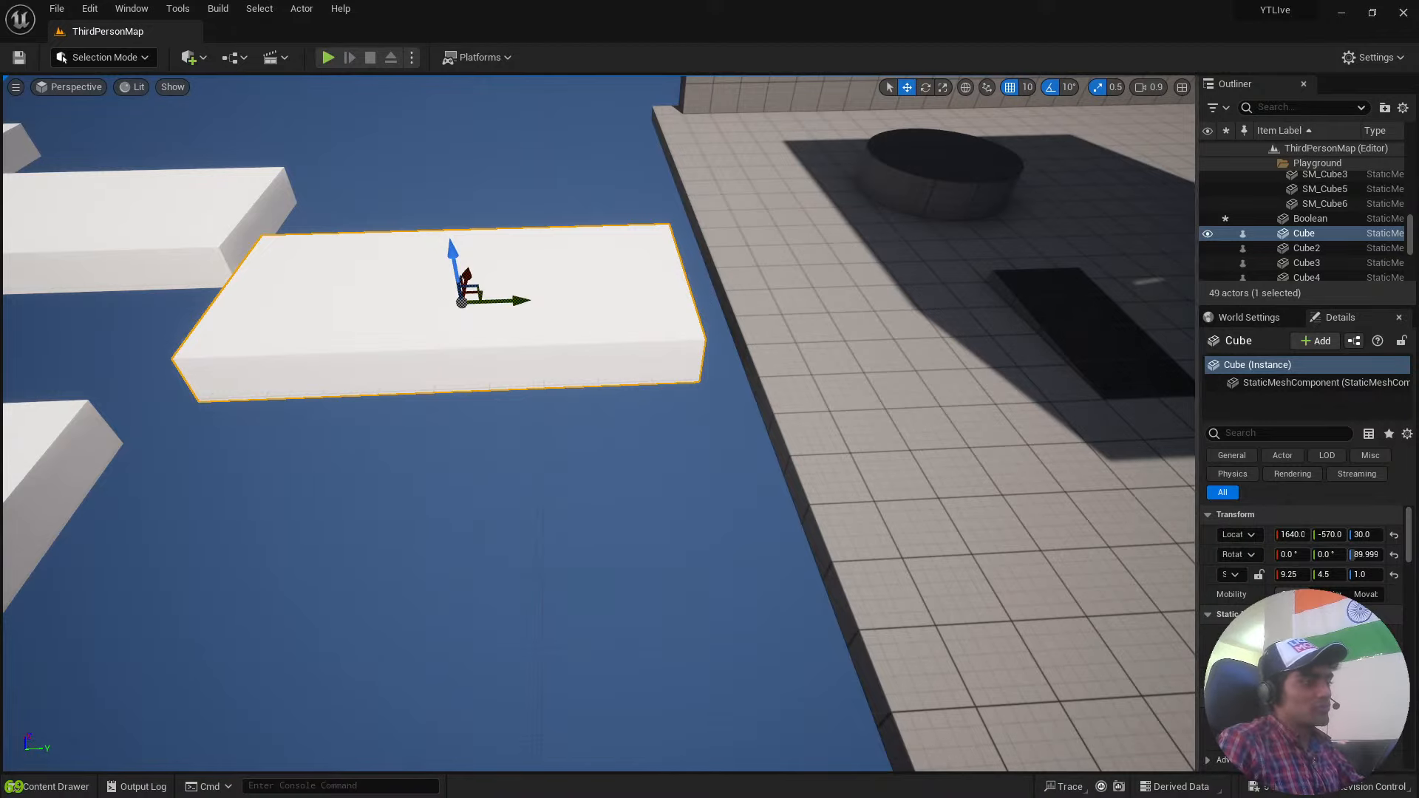
Select the tiled floor in the level and browse to the project's top-level Content folder.
left_click(797, 488)
mouse_move(796, 488)
right_mouse_down()
mouse_move(895, 458)
mouse_move(798, 451)
mouse_move(636, 517)
mouse_move(799, 488)
right_mouse_up()
key("ctrl+space")
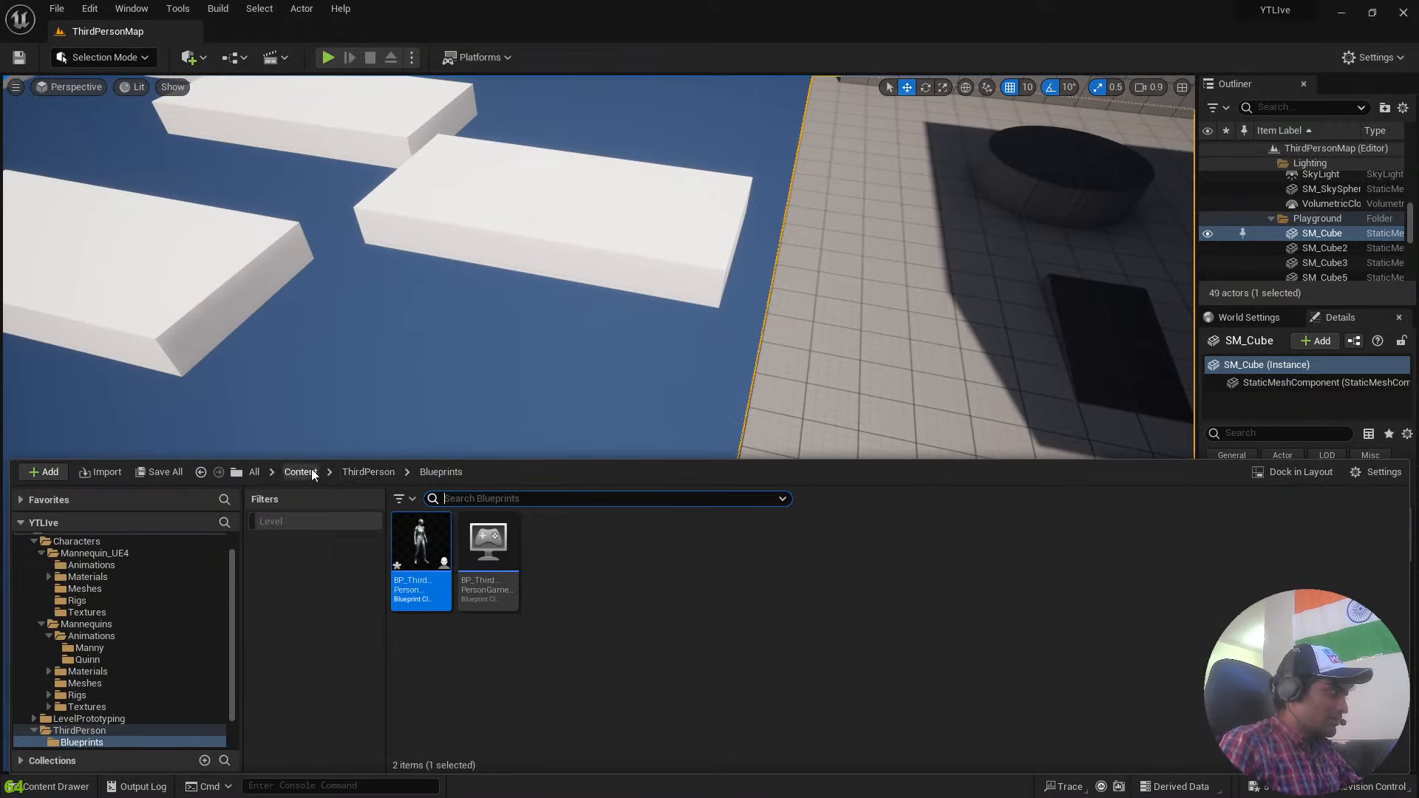
left_click(312, 474)
right_click_drag(816, 370, 816, 371)
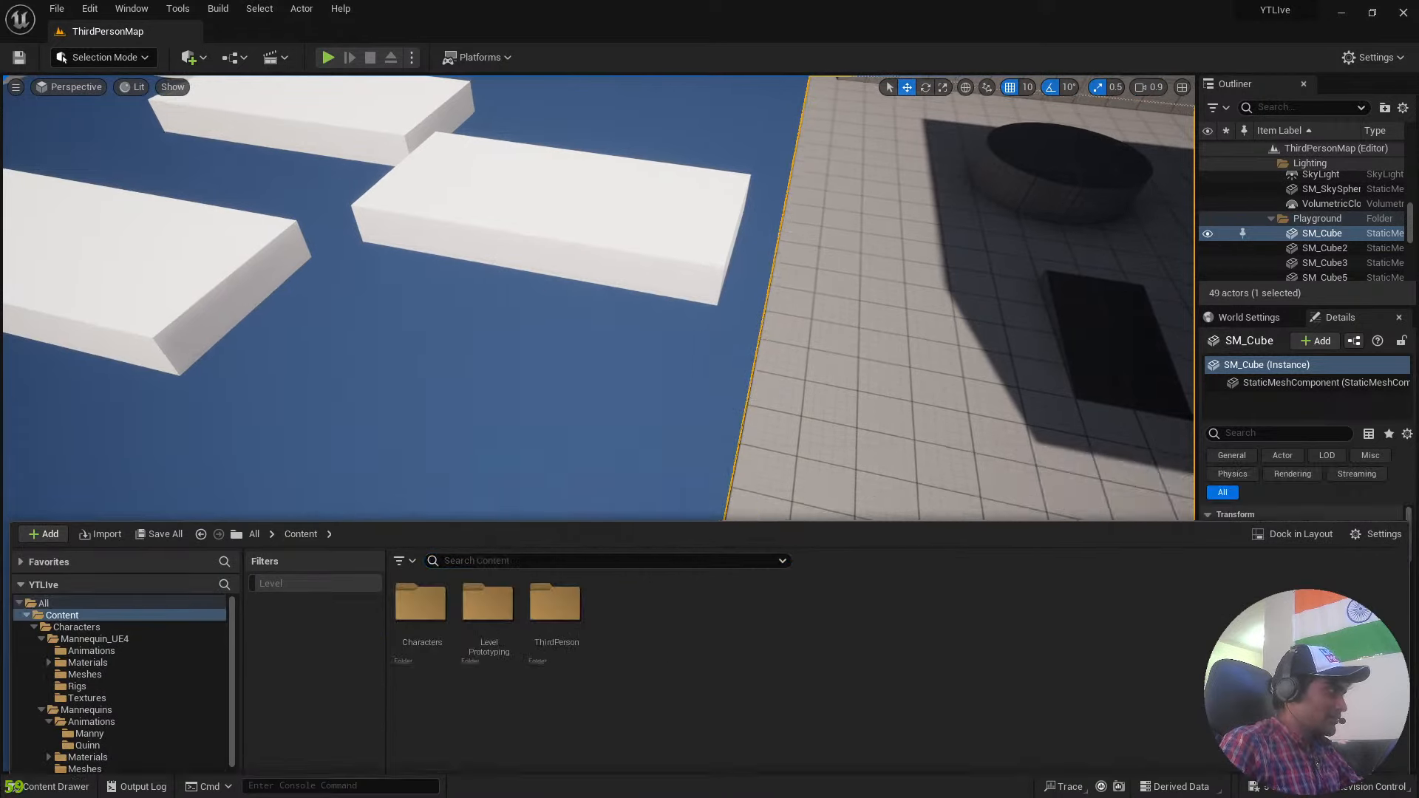
mouse_move(624, 402)
right_mouse_down()
mouse_move(747, 377)
mouse_move(624, 402)
right_mouse_up()
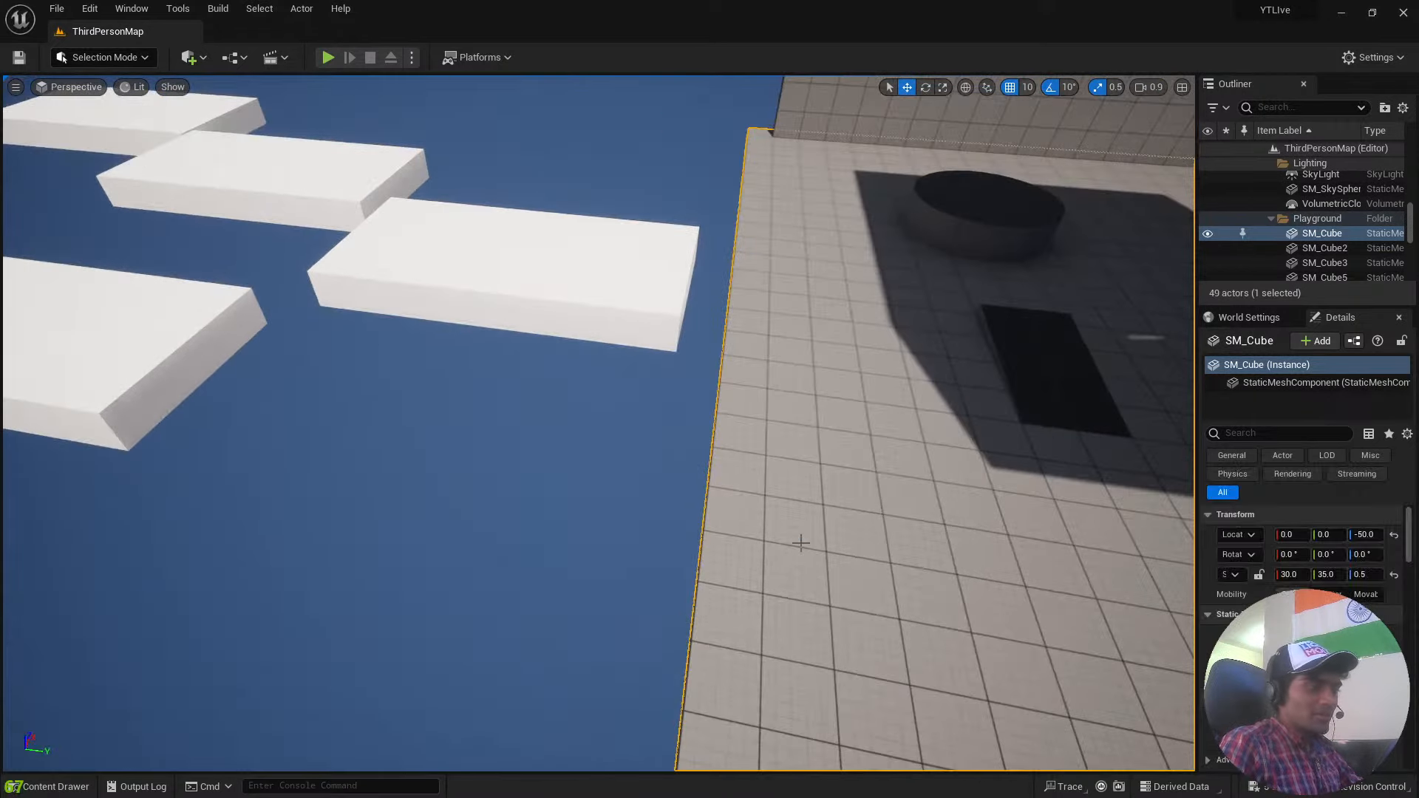
right_click_drag(801, 543, 762, 636)
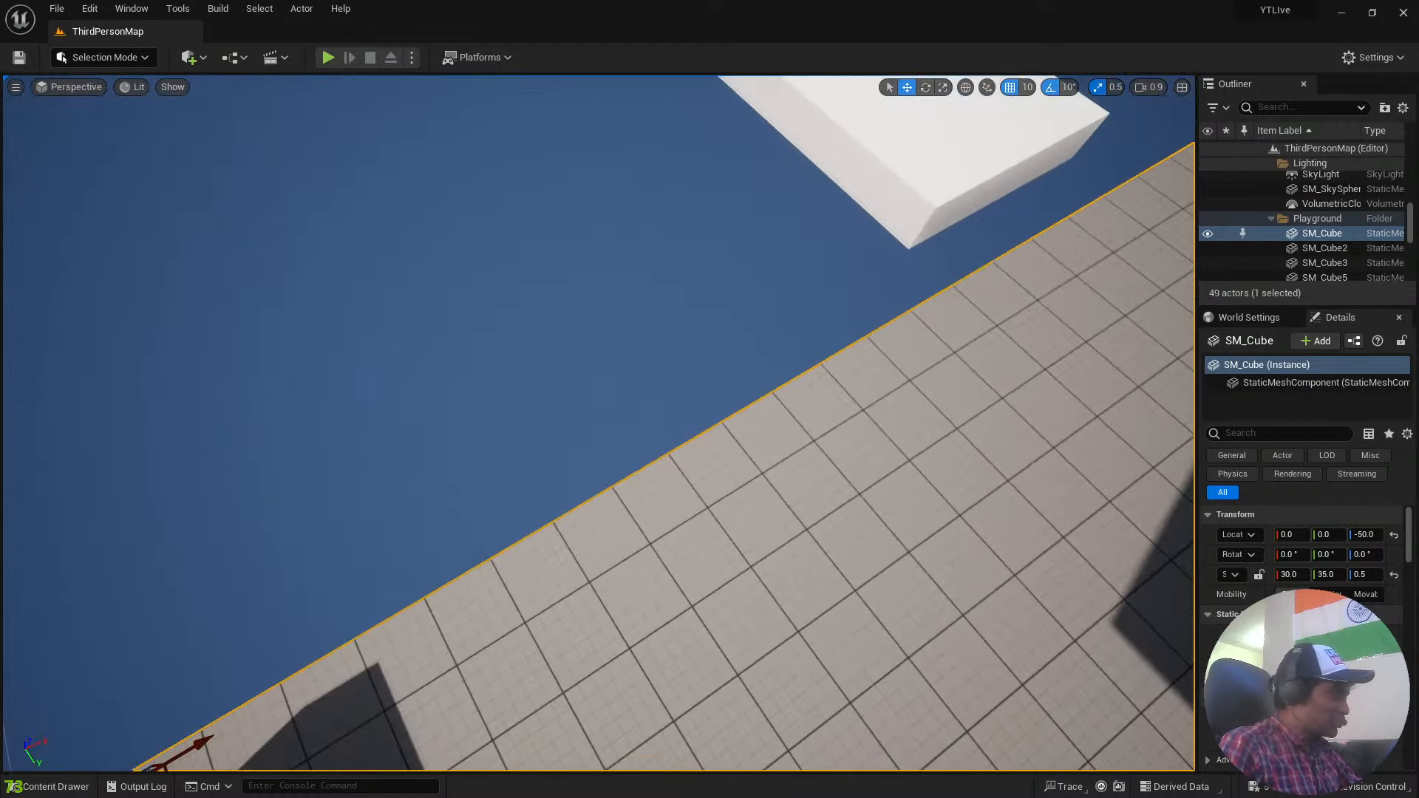
right_click_drag(762, 518, 794, 545)
Create a new Blueprint Class with Actor as its parent class in the Content folder.
key("ctrl+space")
right_click(669, 605)
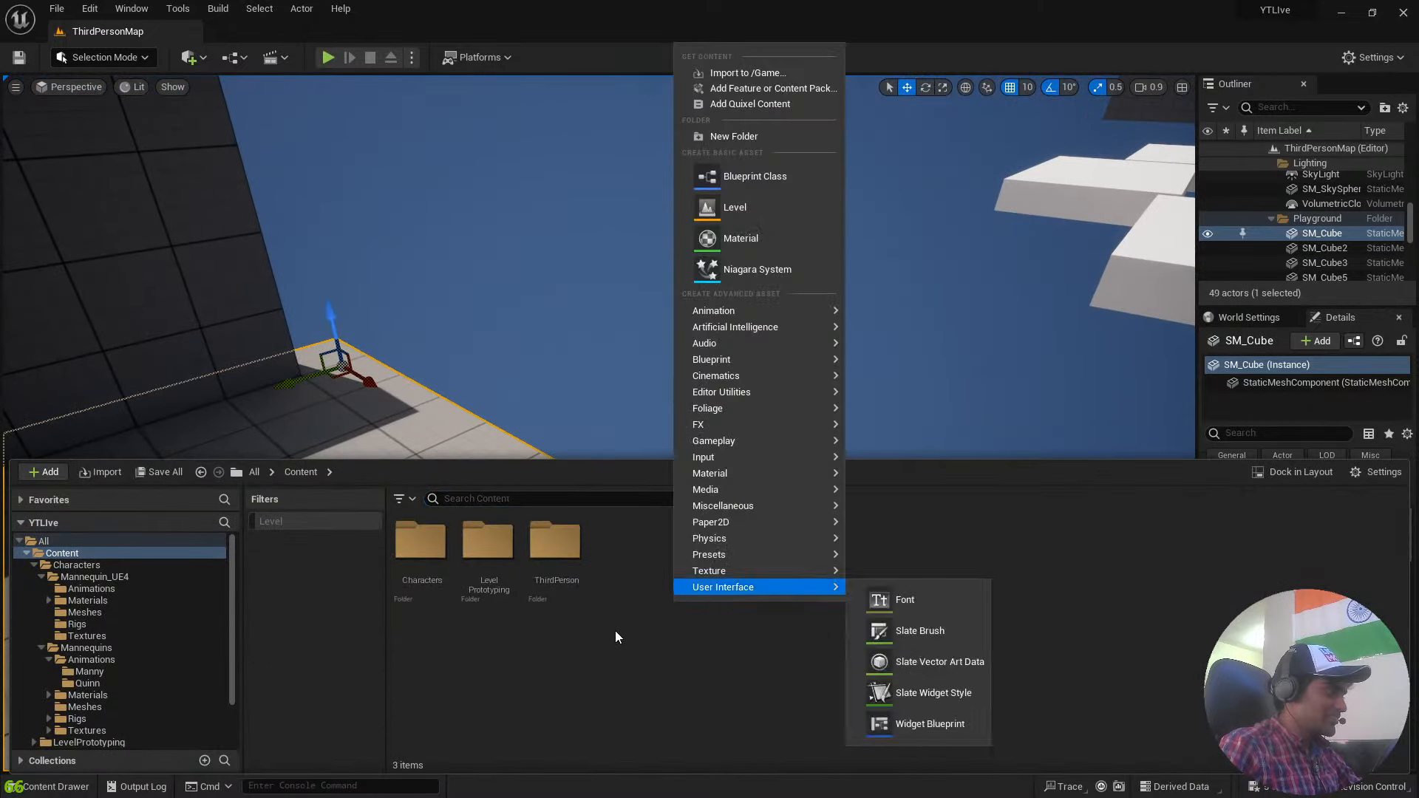
left_click(633, 638)
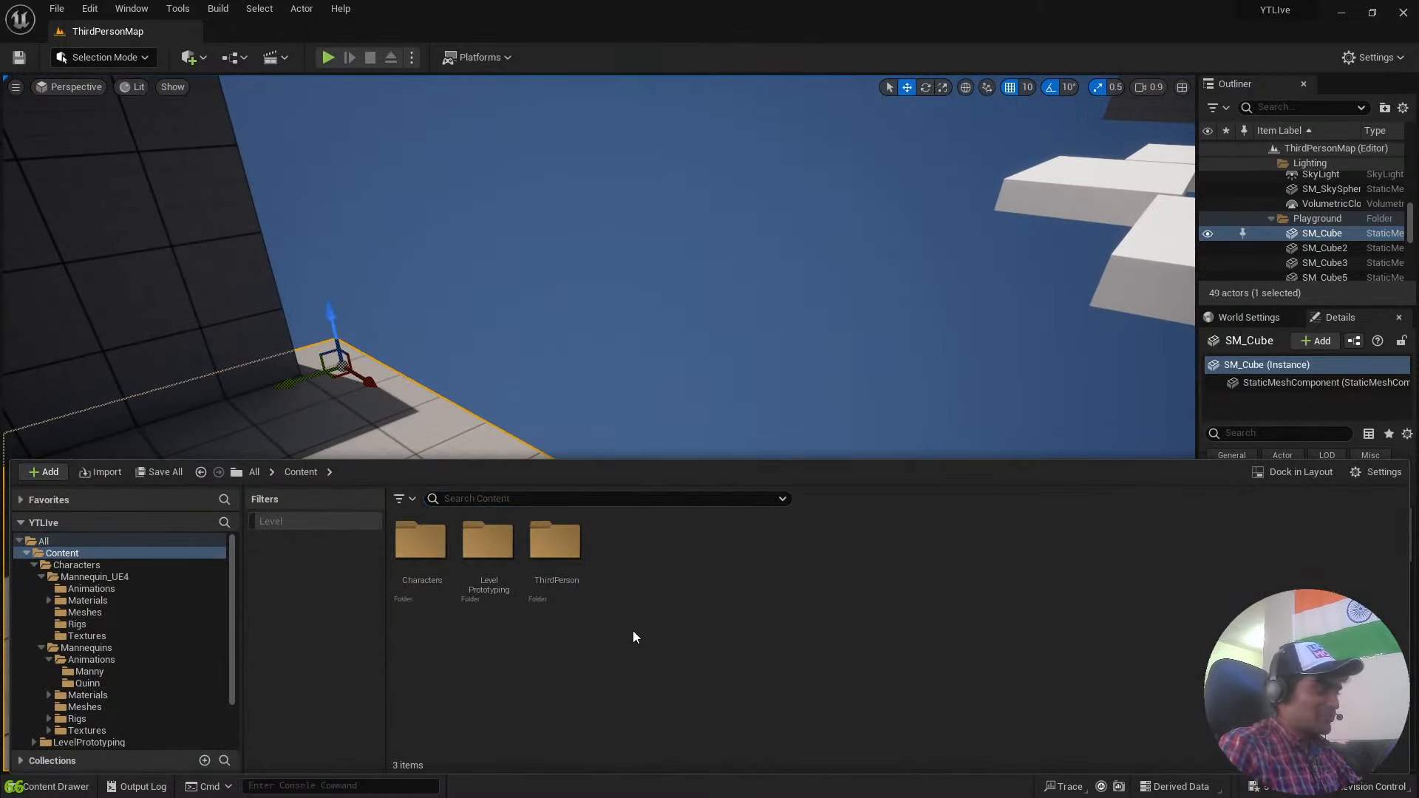
right_click(740, 602)
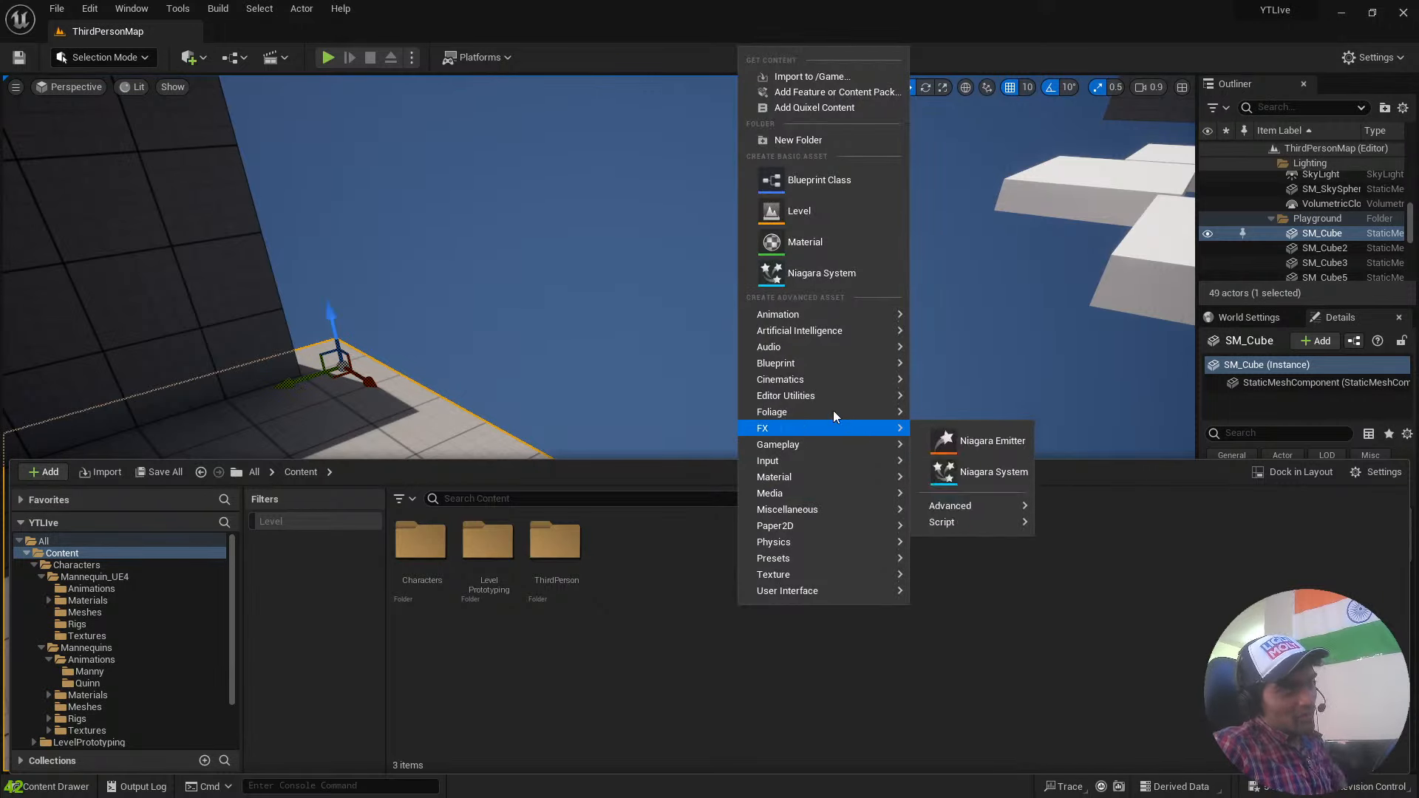
left_click(650, 611)
right_click(668, 607)
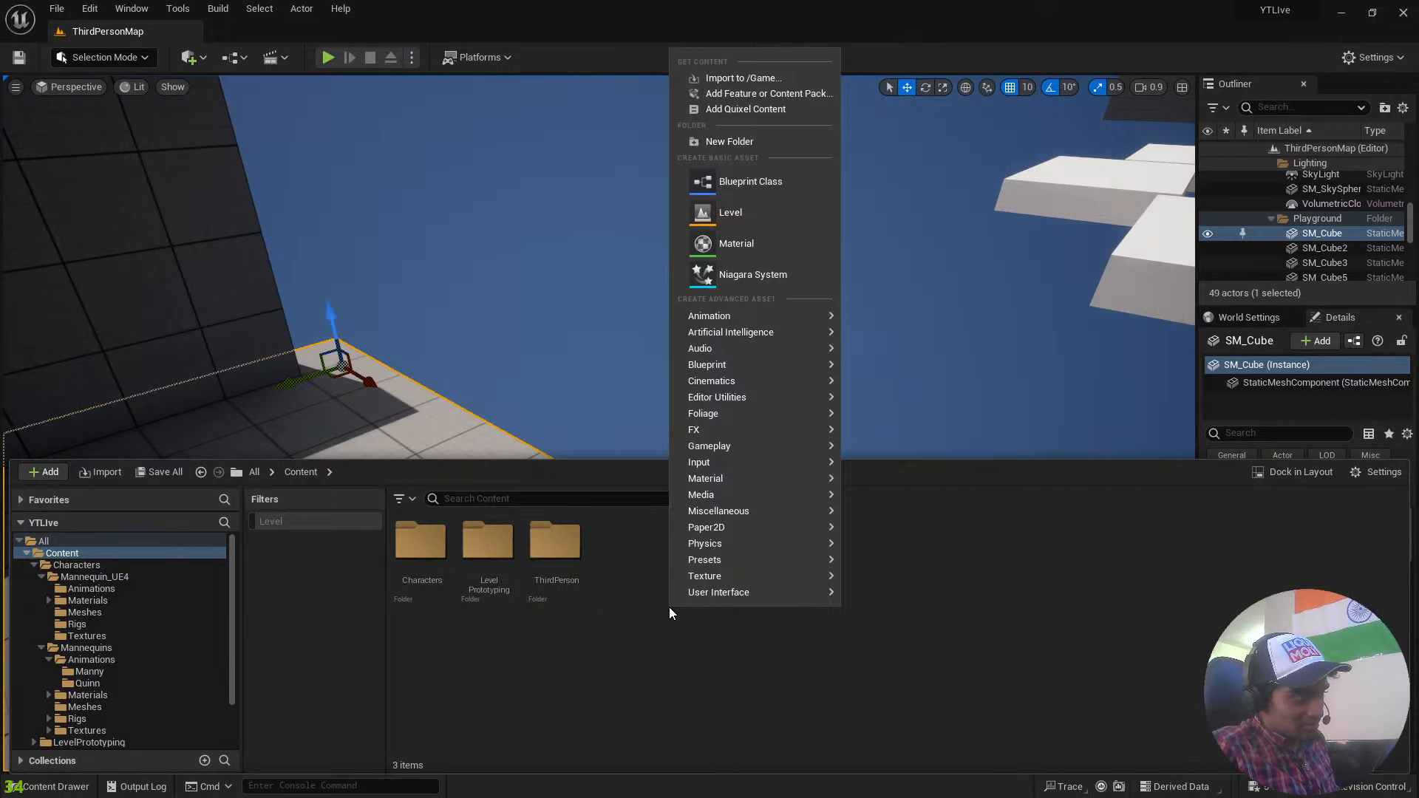
mouse_move(800, 364)
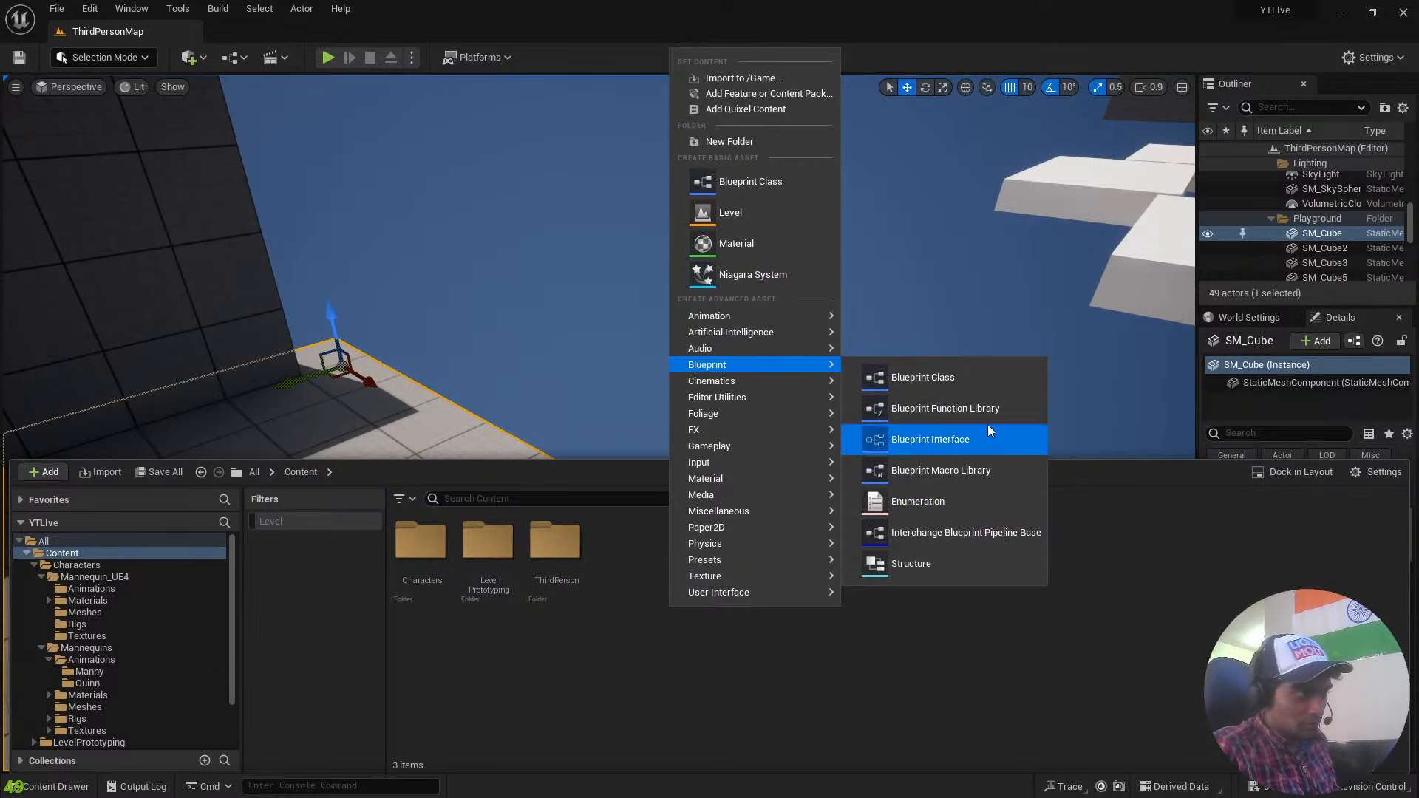
left_click(974, 379)
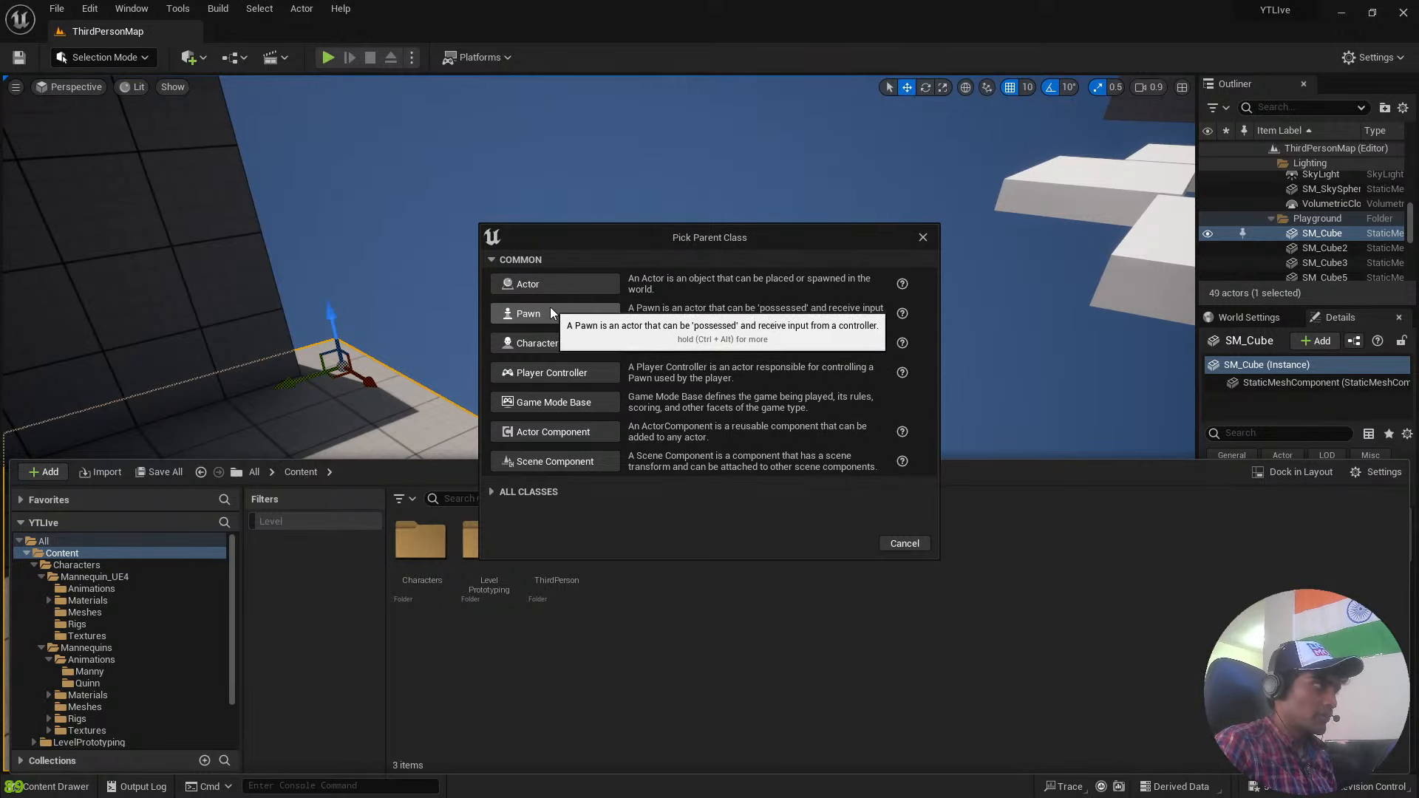
left_click(556, 281)
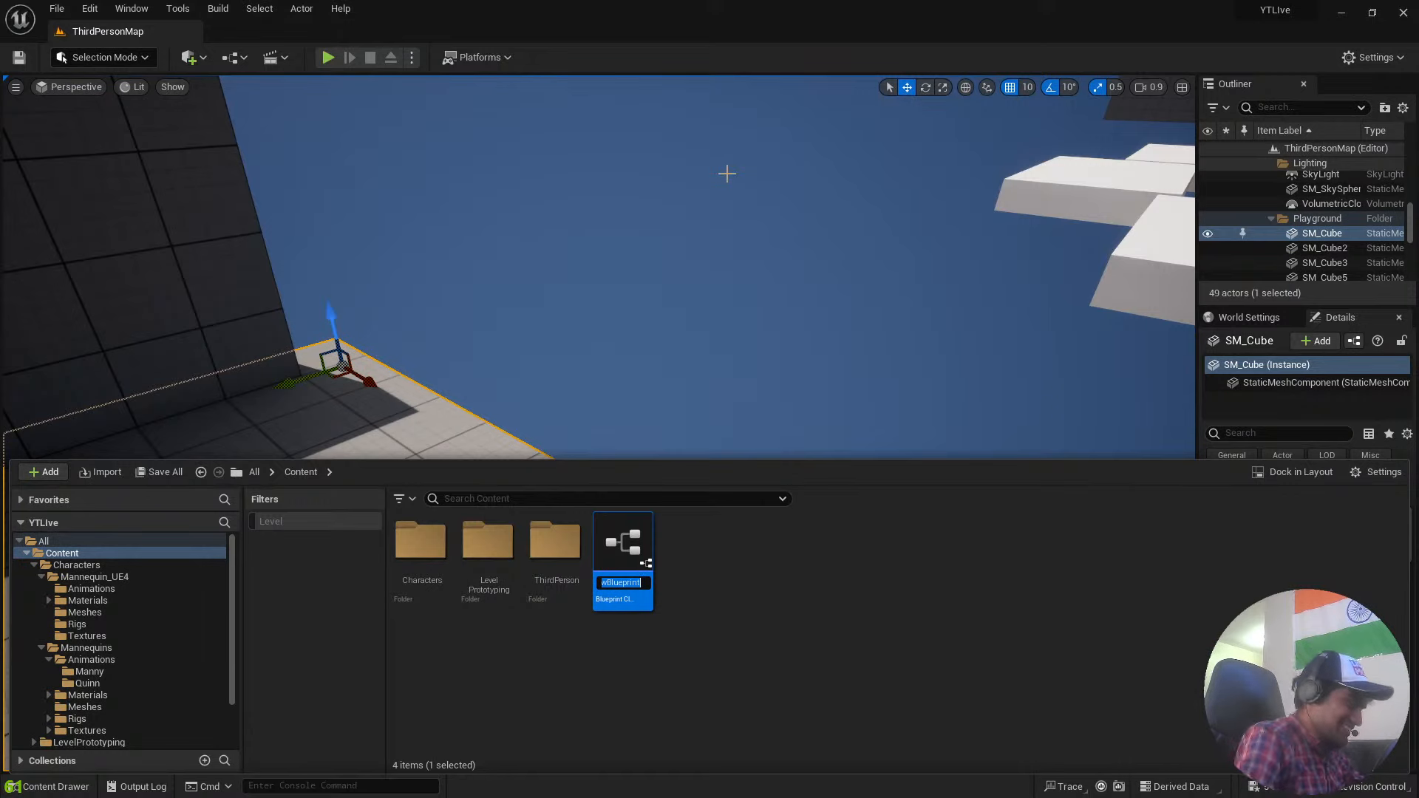
Name the new Actor blueprint InvisPlat_BP.
key("BackSpace")
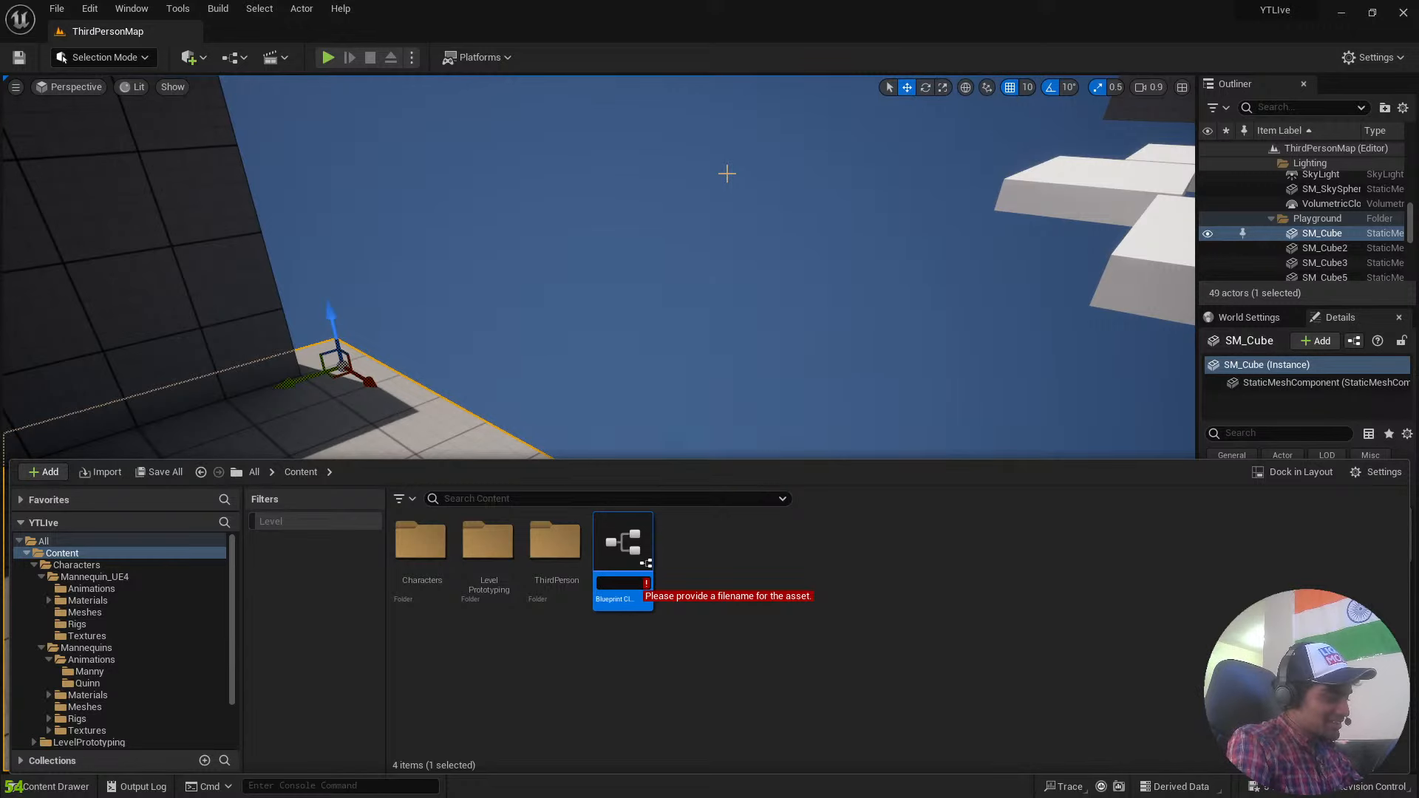
type("InvisP")
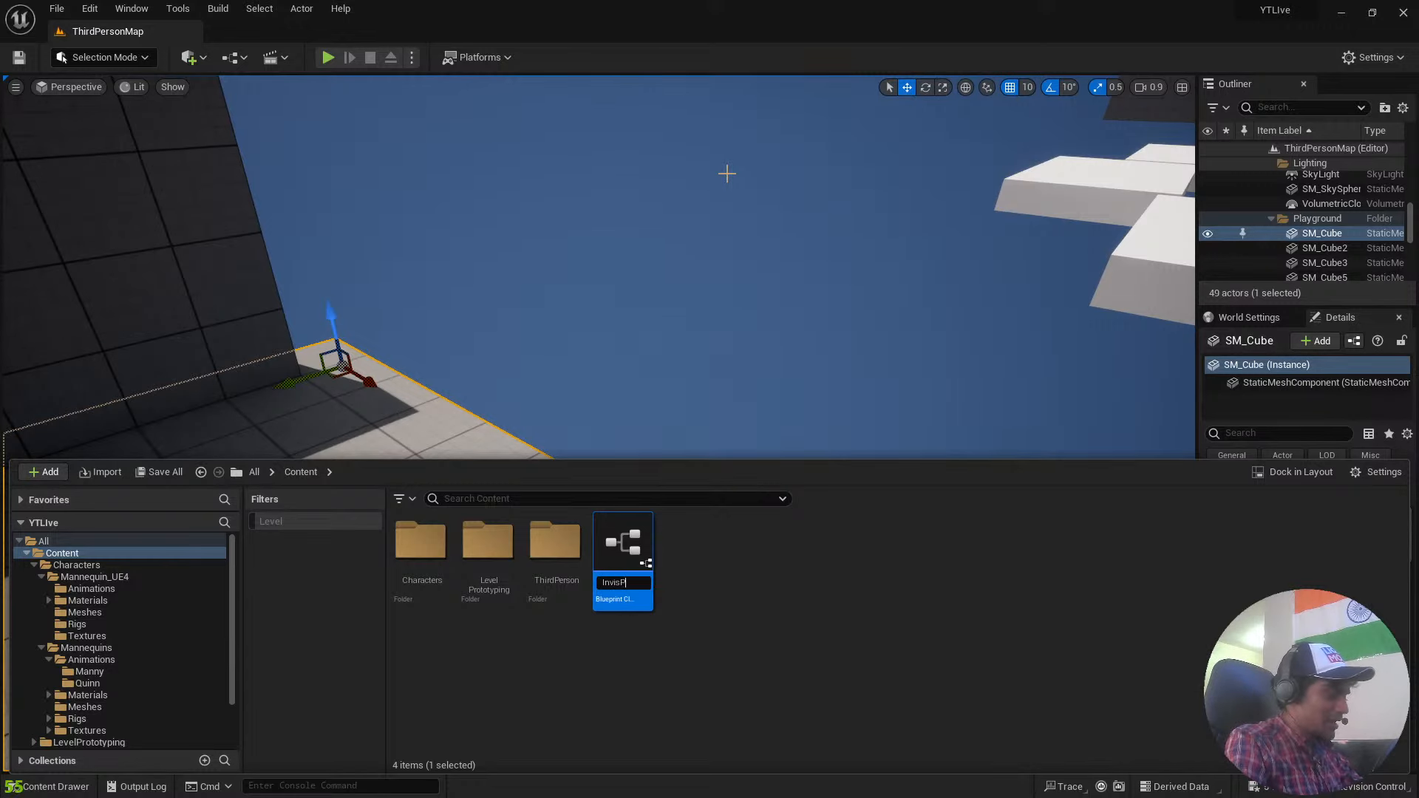
type("lat")
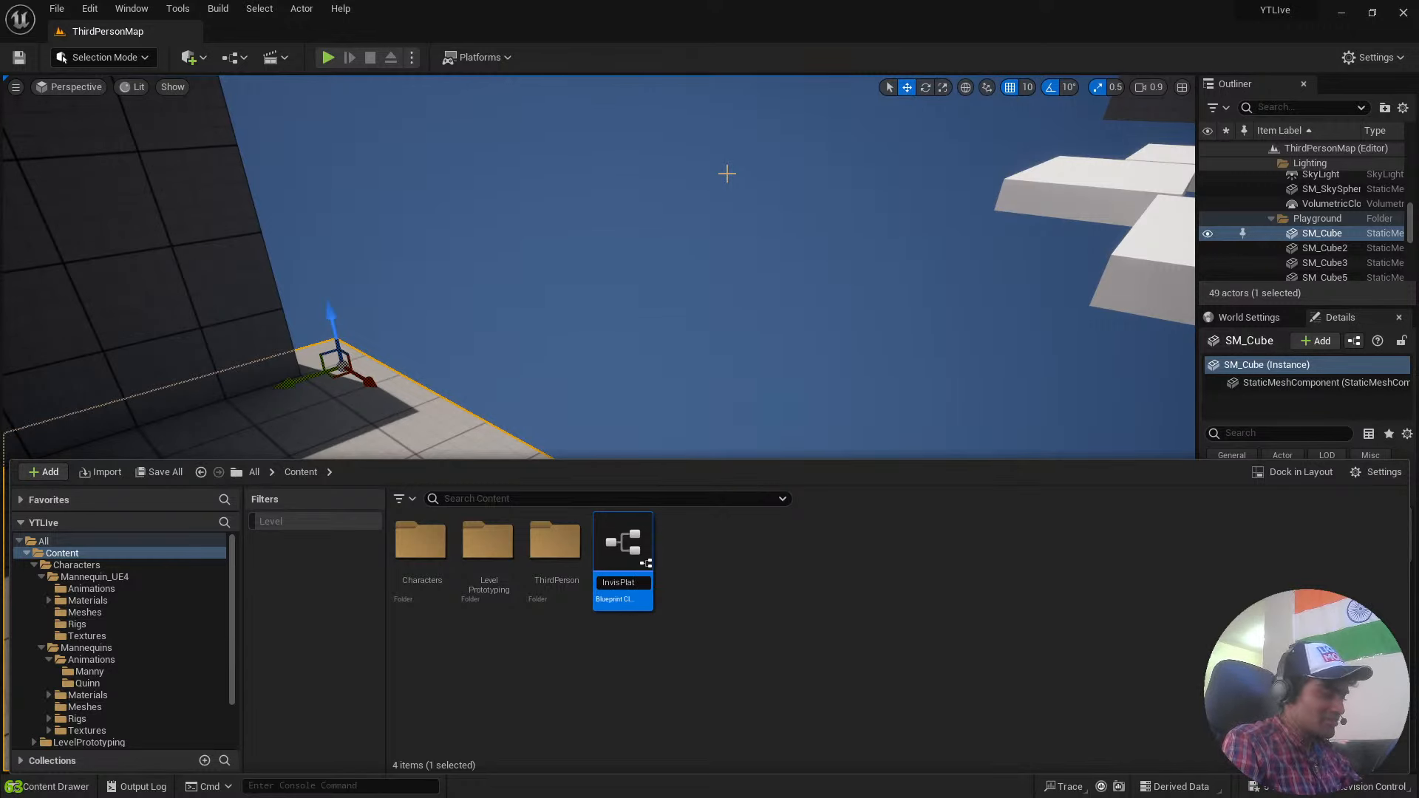
type("_BP")
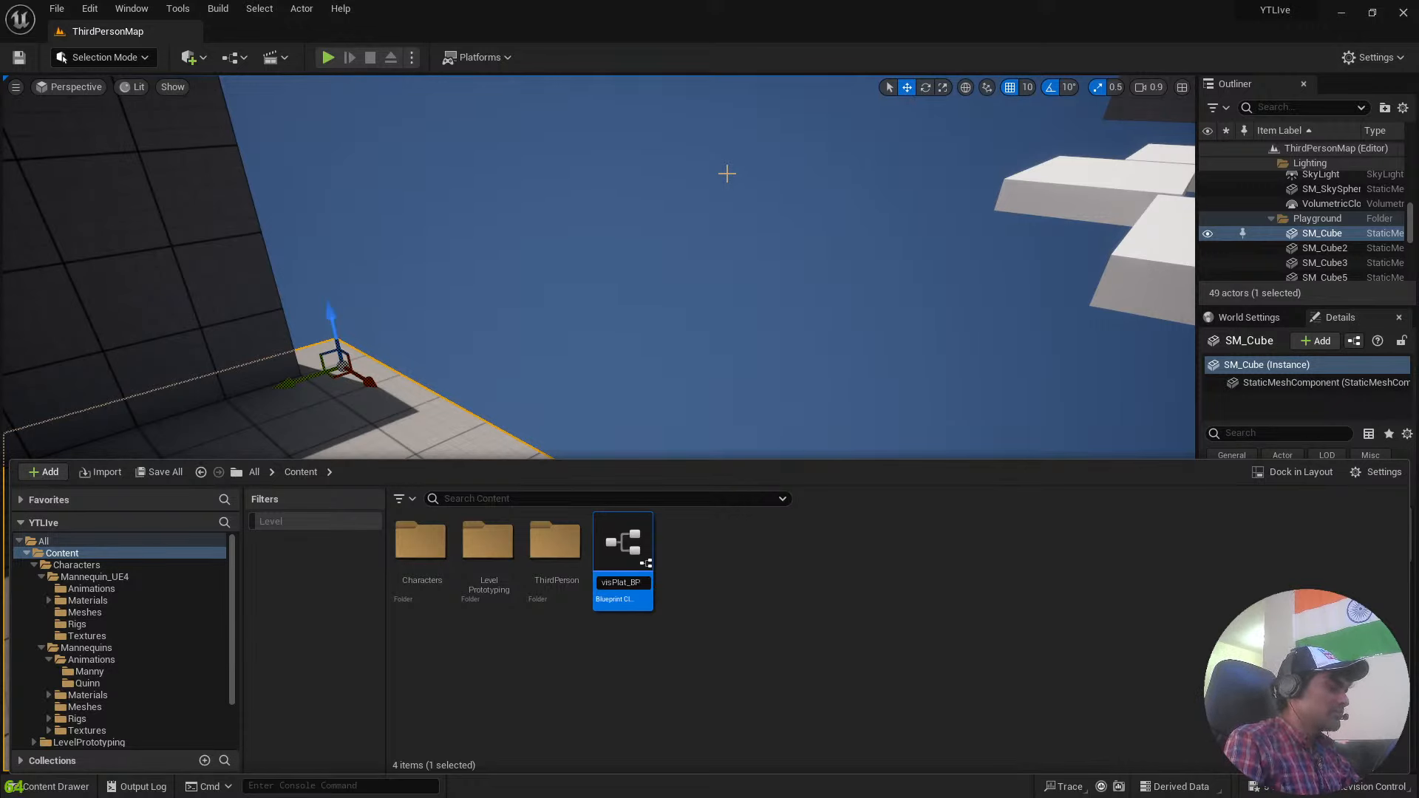
key("Return")
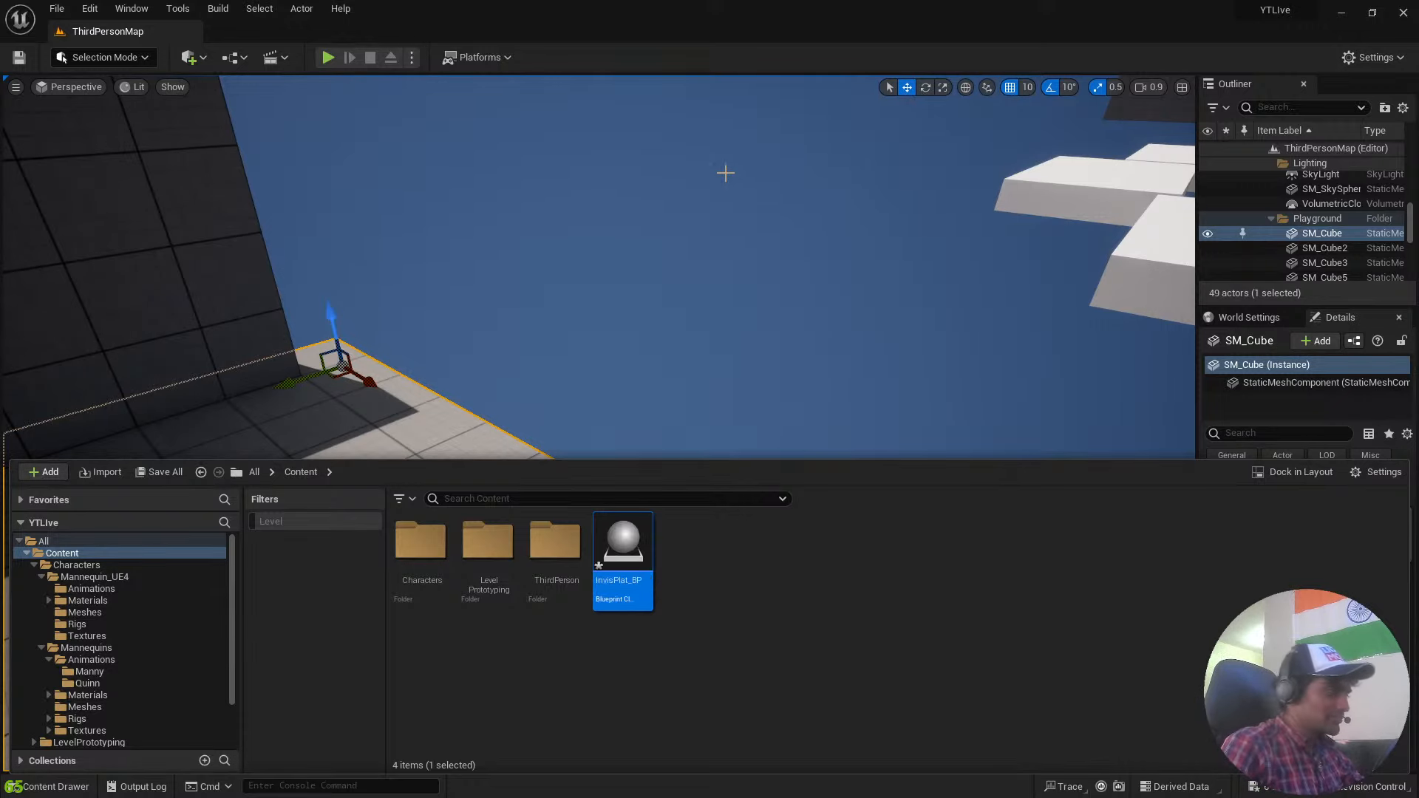
left_click(748, 633)
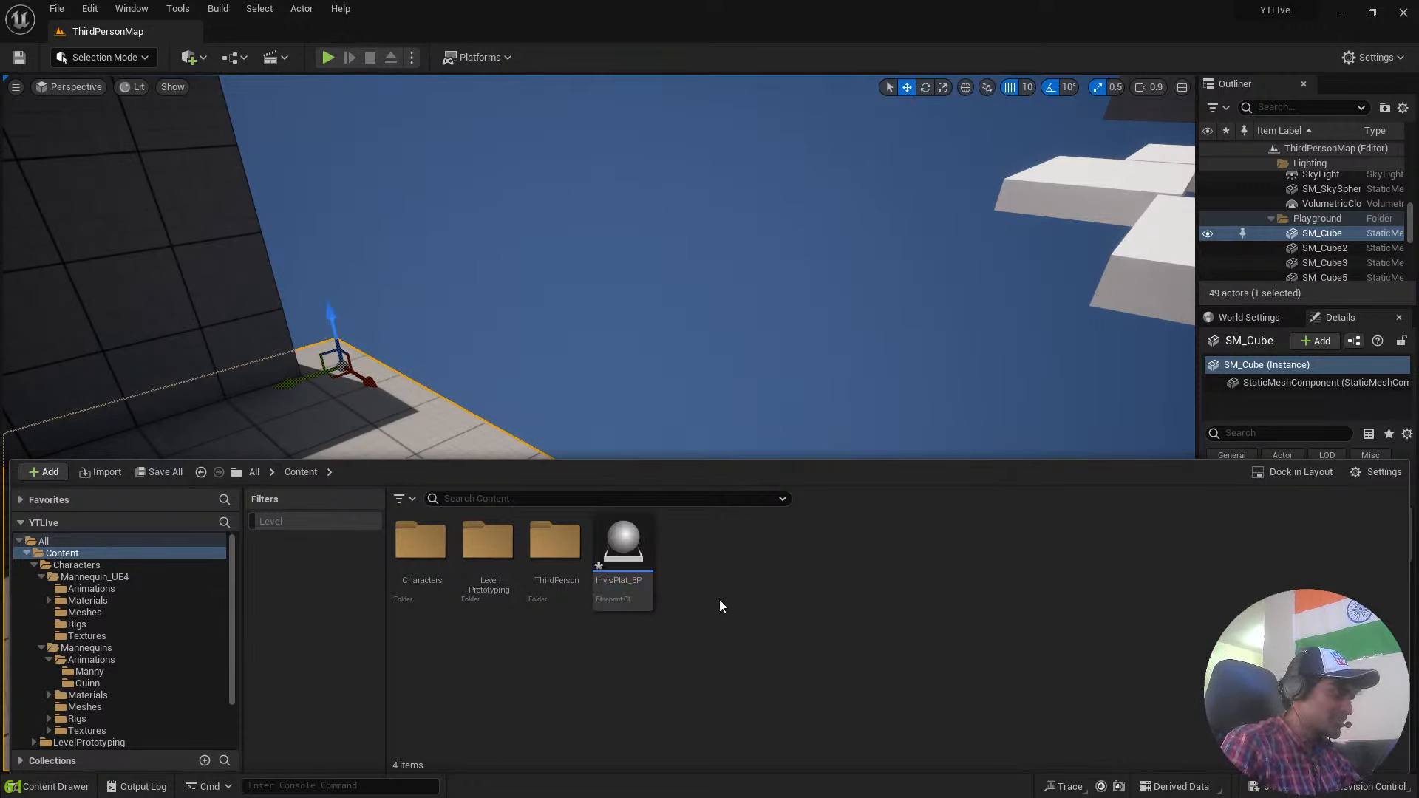
Open the InvisPlat_BP blueprint for editing and look through the functions it can override.
double_click(642, 546)
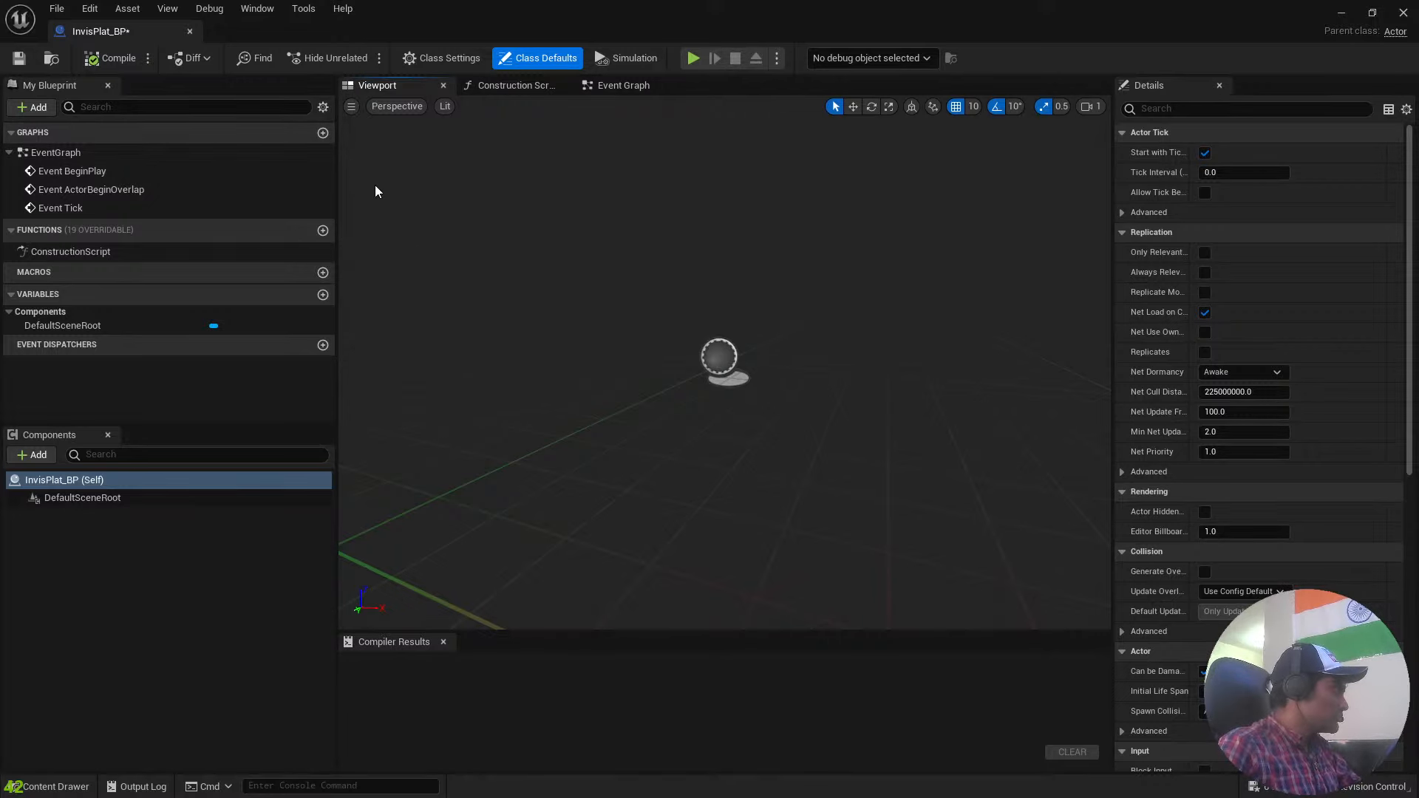
left_click(42, 108)
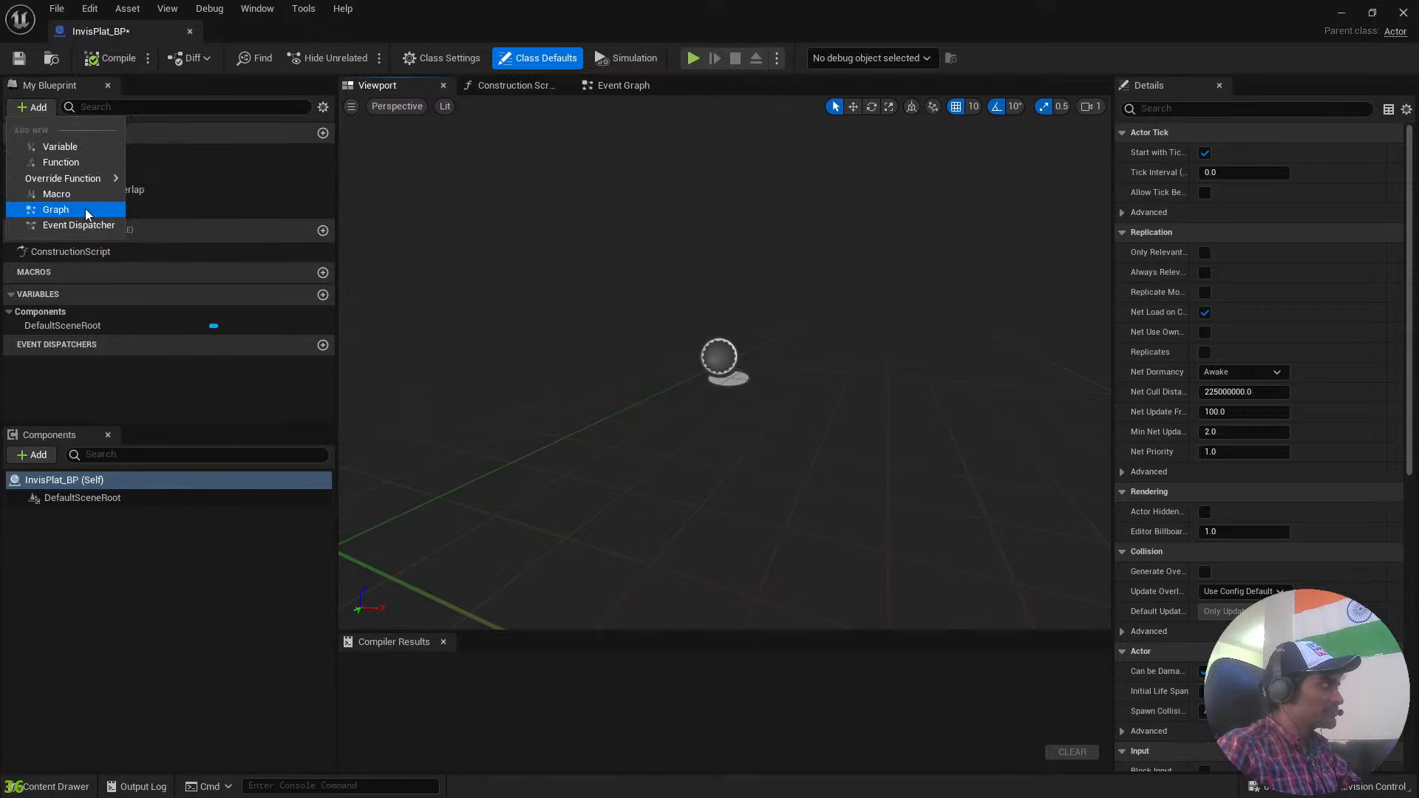
mouse_move(99, 174)
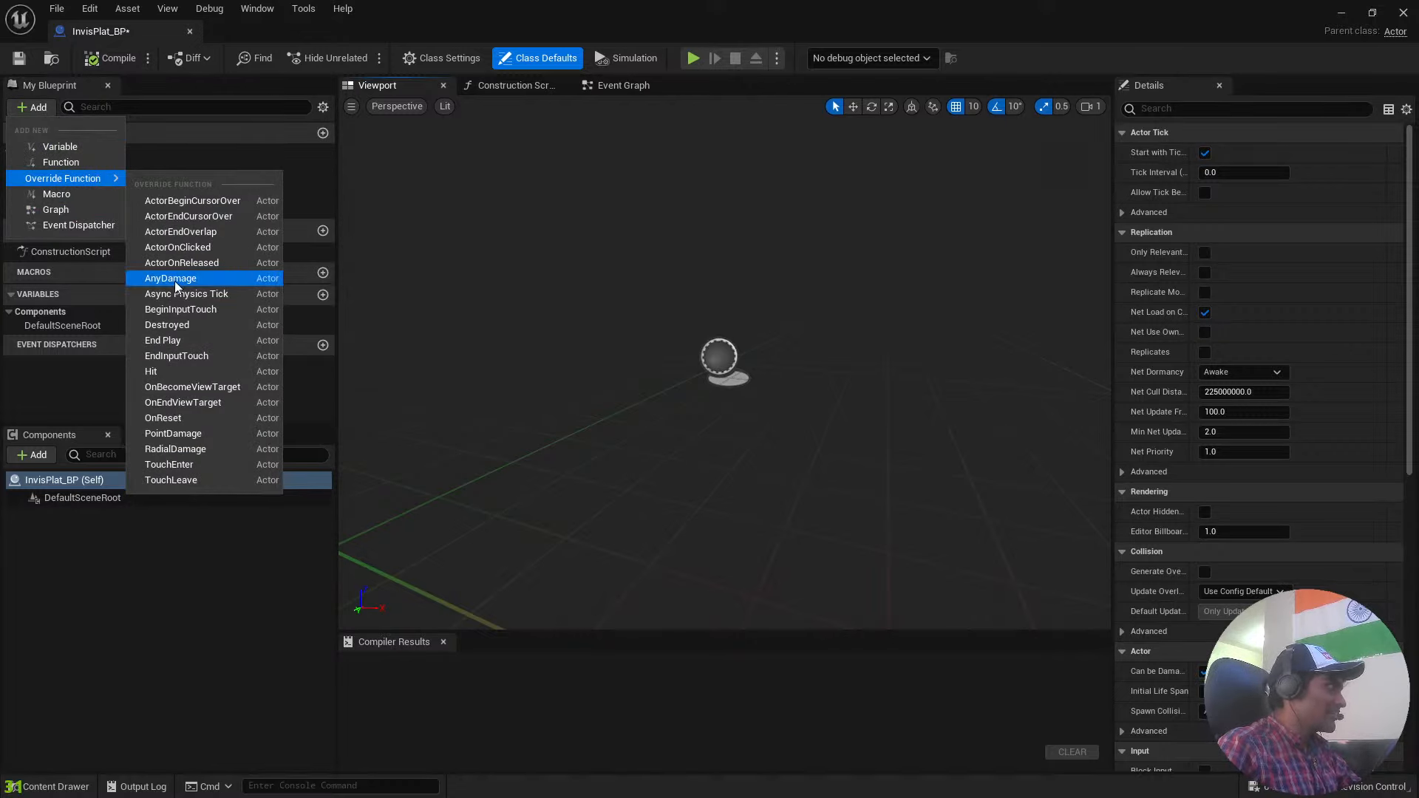
left_click(142, 108)
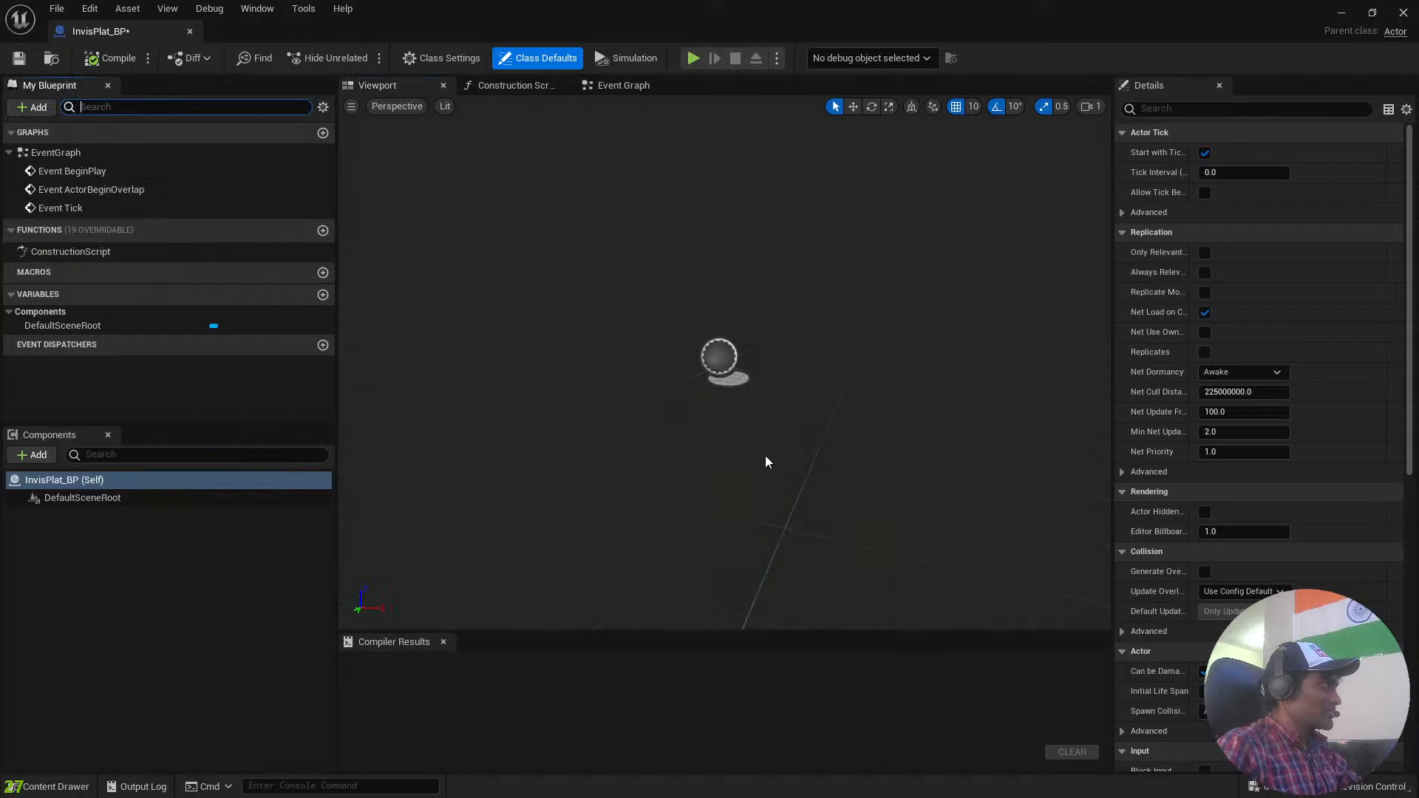
Examine the BeginPlay, ActorBeginOverlap and Tick event nodes in the Event Graph, and return to the blueprint's 3D view.
left_click(620, 86)
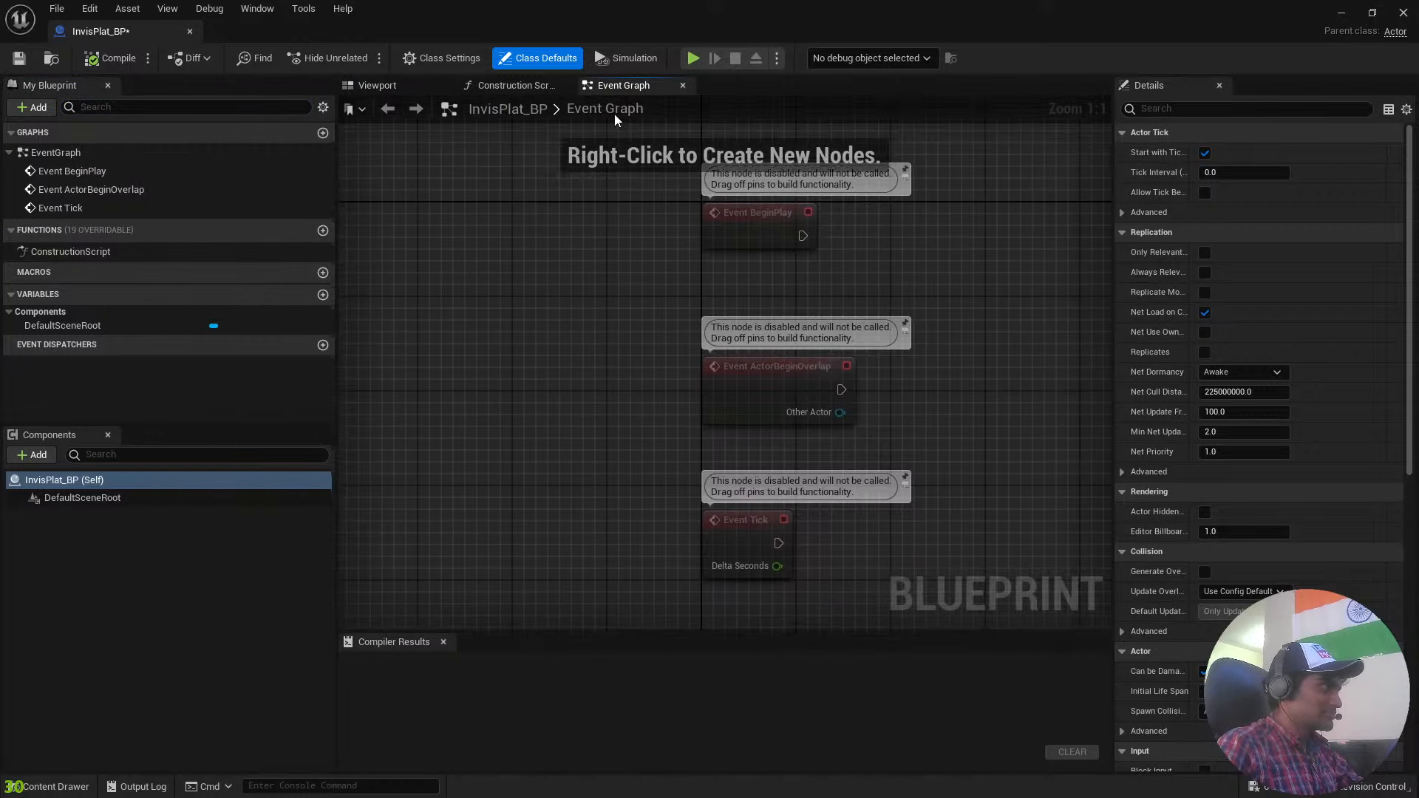
right_click_drag(1026, 342, 854, 313)
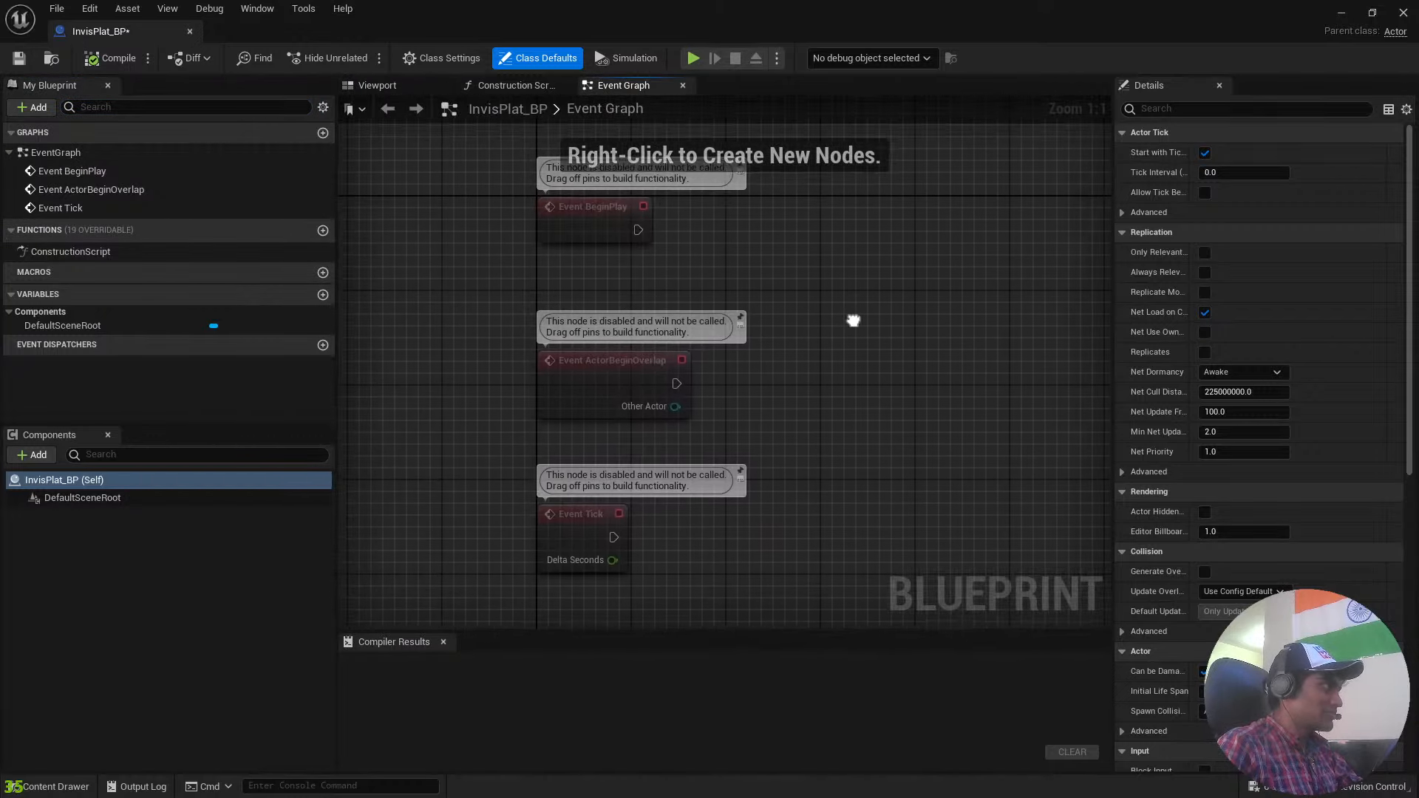
scroll(854, 312, "down", 3)
scroll(865, 291, "up", 3)
right_click_drag(702, 286, 754, 344)
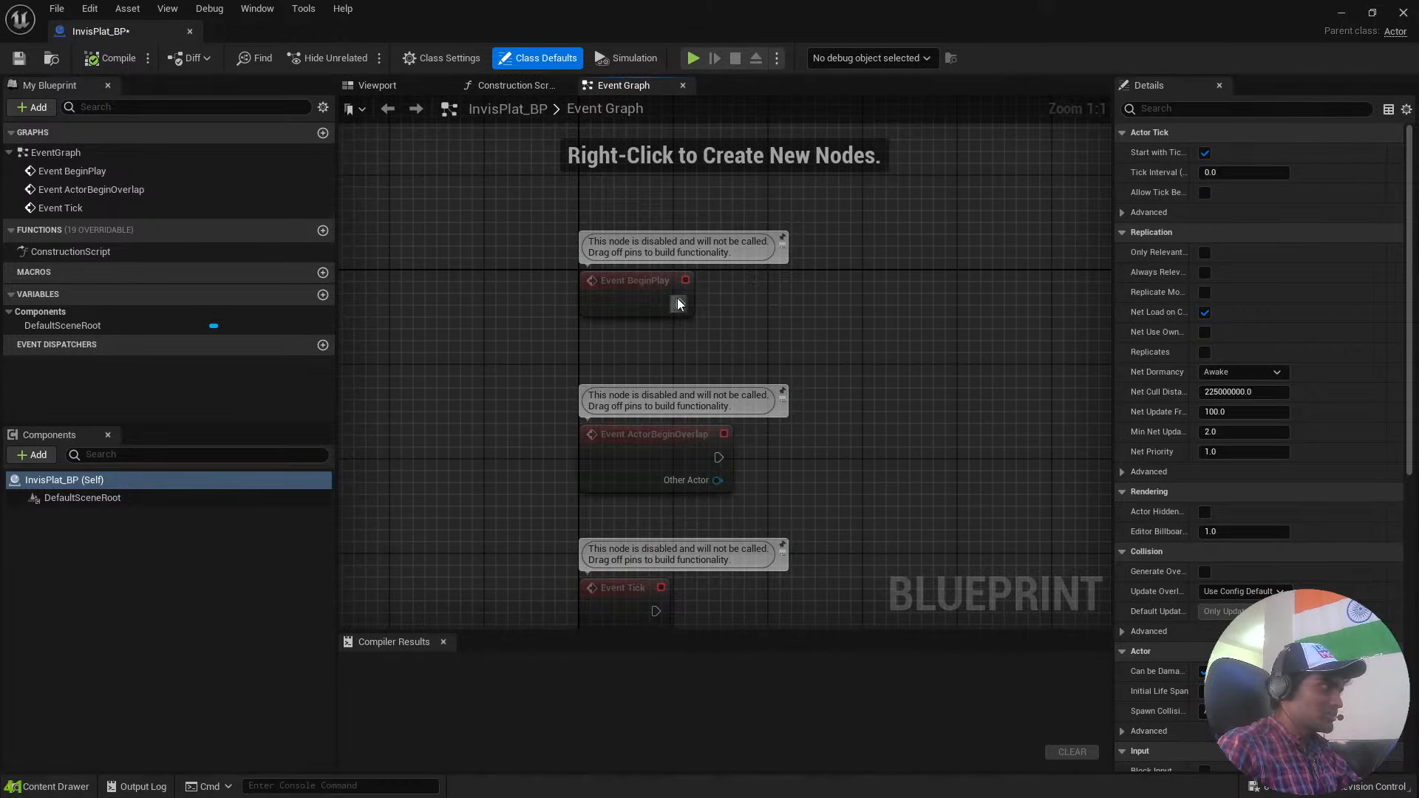
left_click(677, 303)
right_click_drag(687, 452, 638, 346)
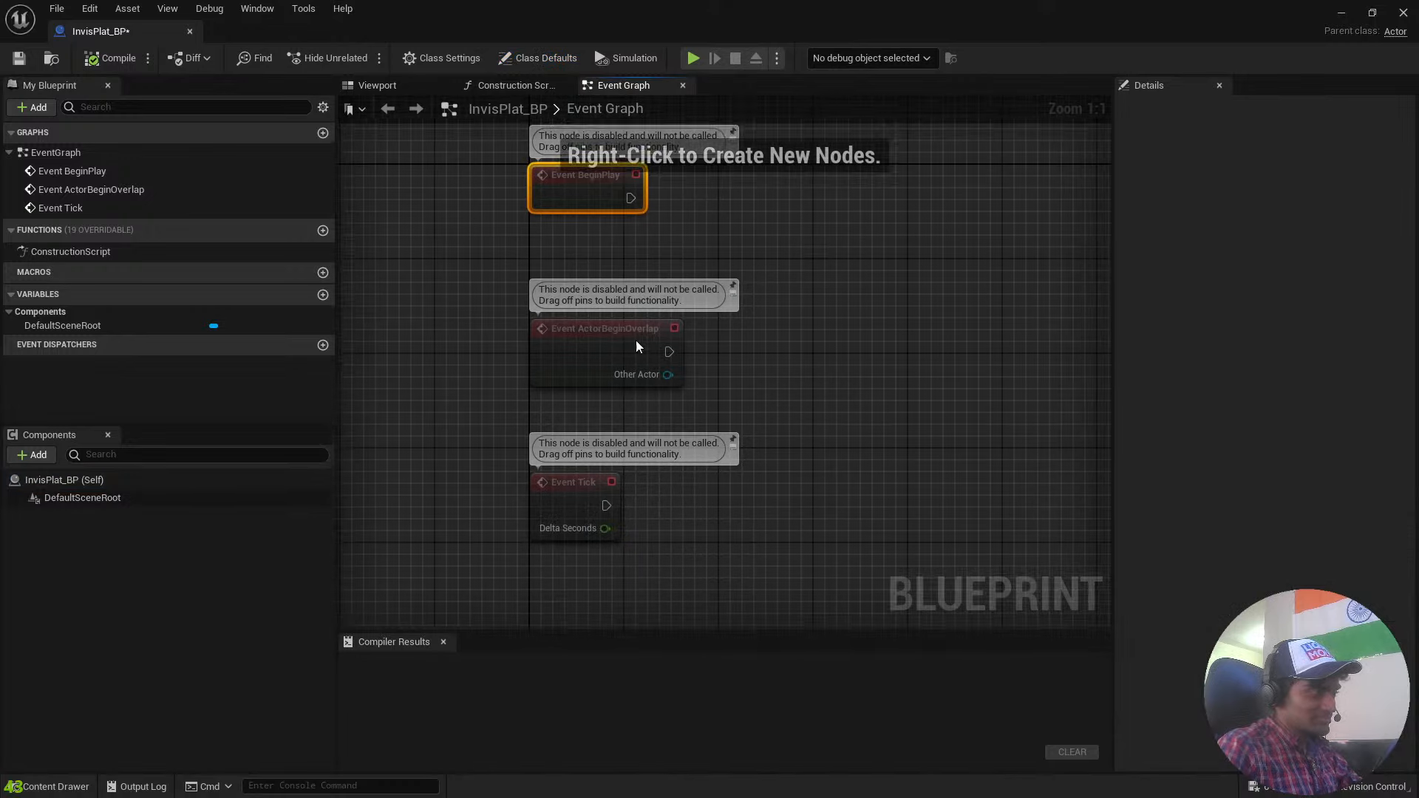
left_click(637, 341)
right_click_drag(841, 411, 809, 306)
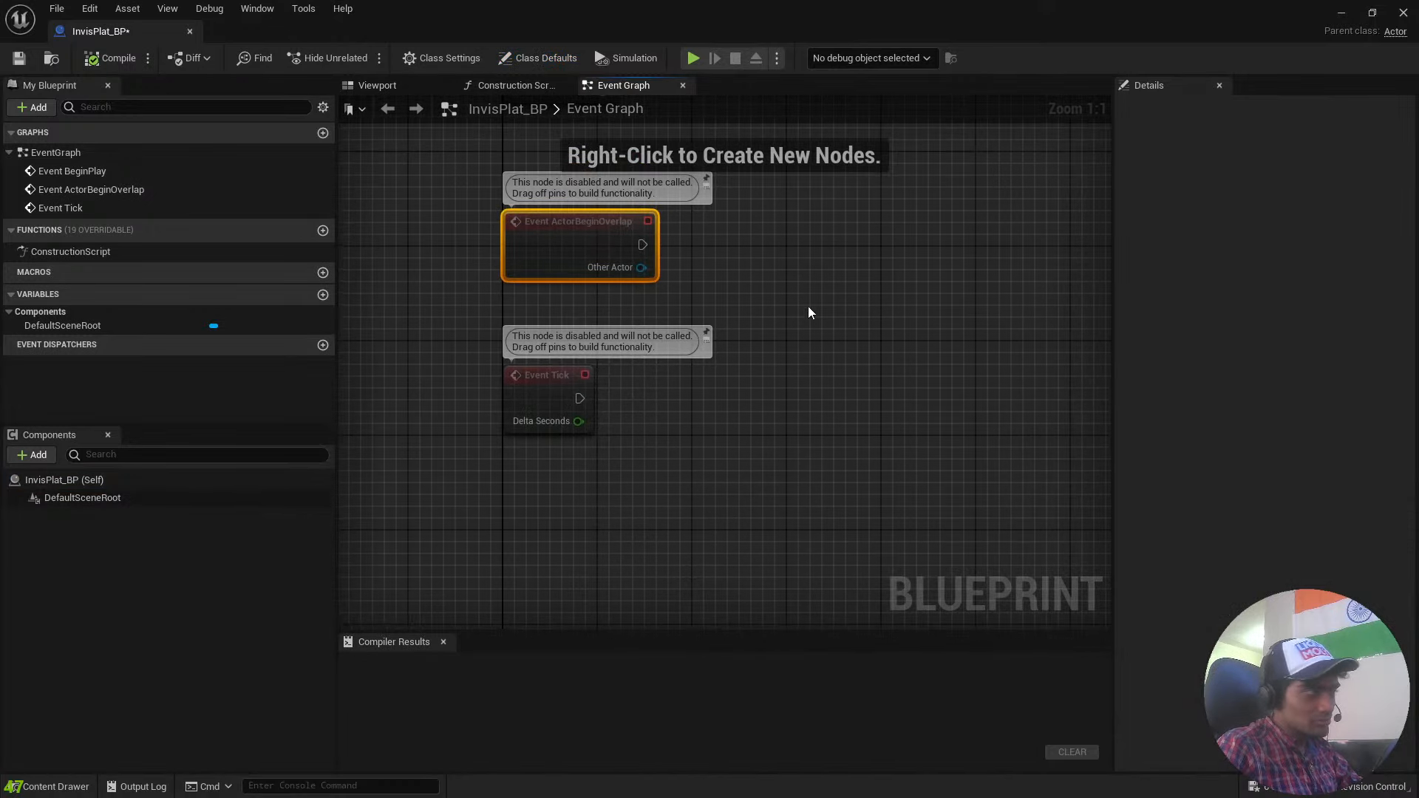
left_click(532, 394)
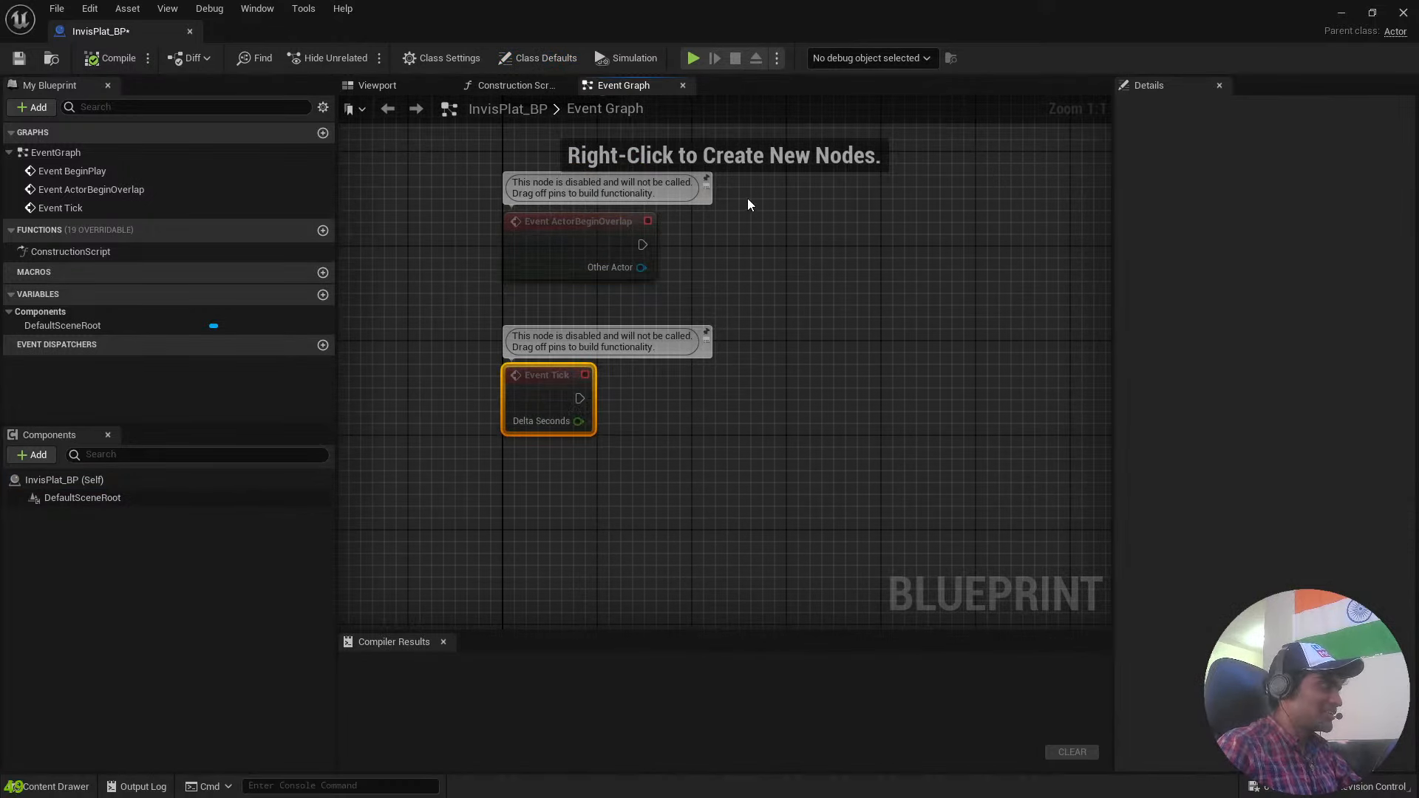
right_click_drag(693, 221, 765, 323)
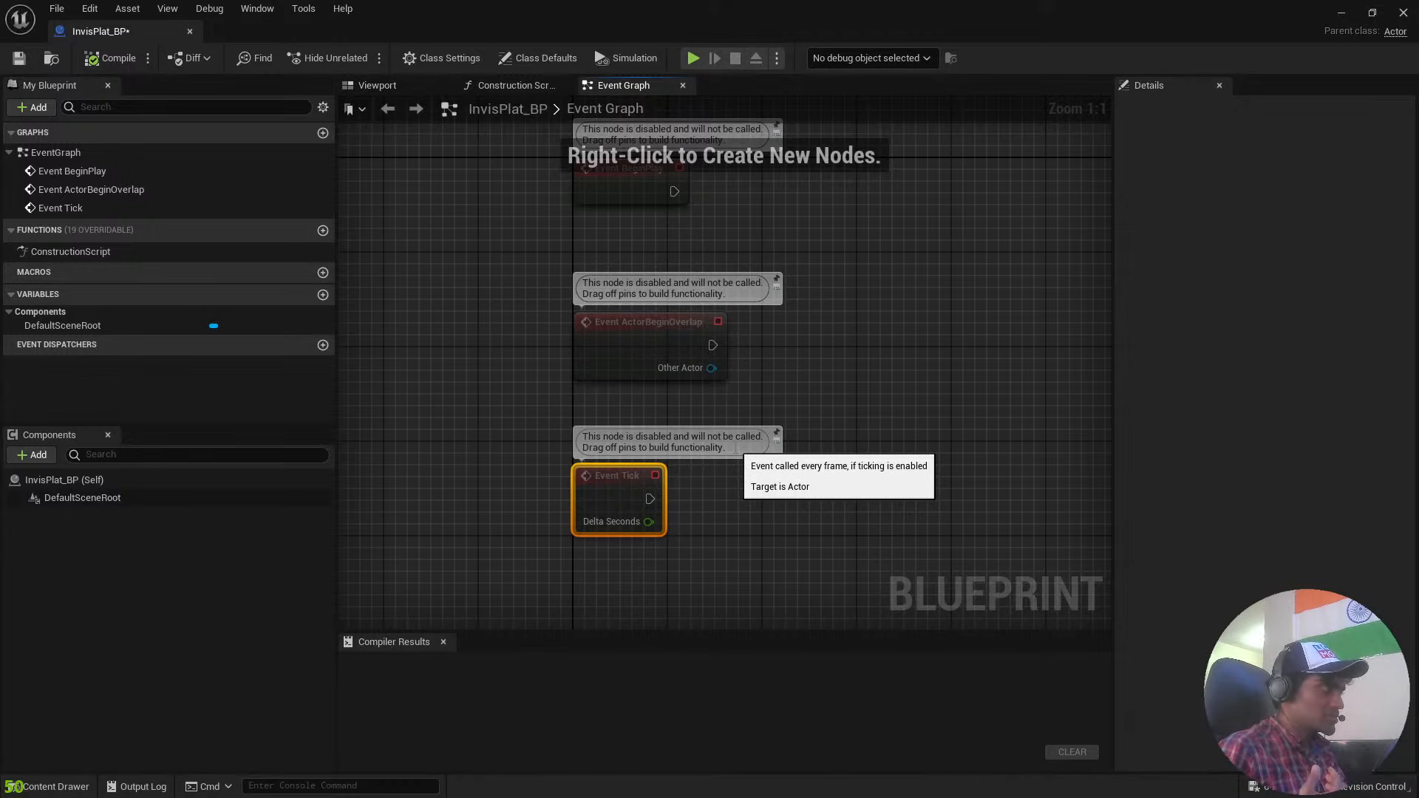
left_click(614, 341)
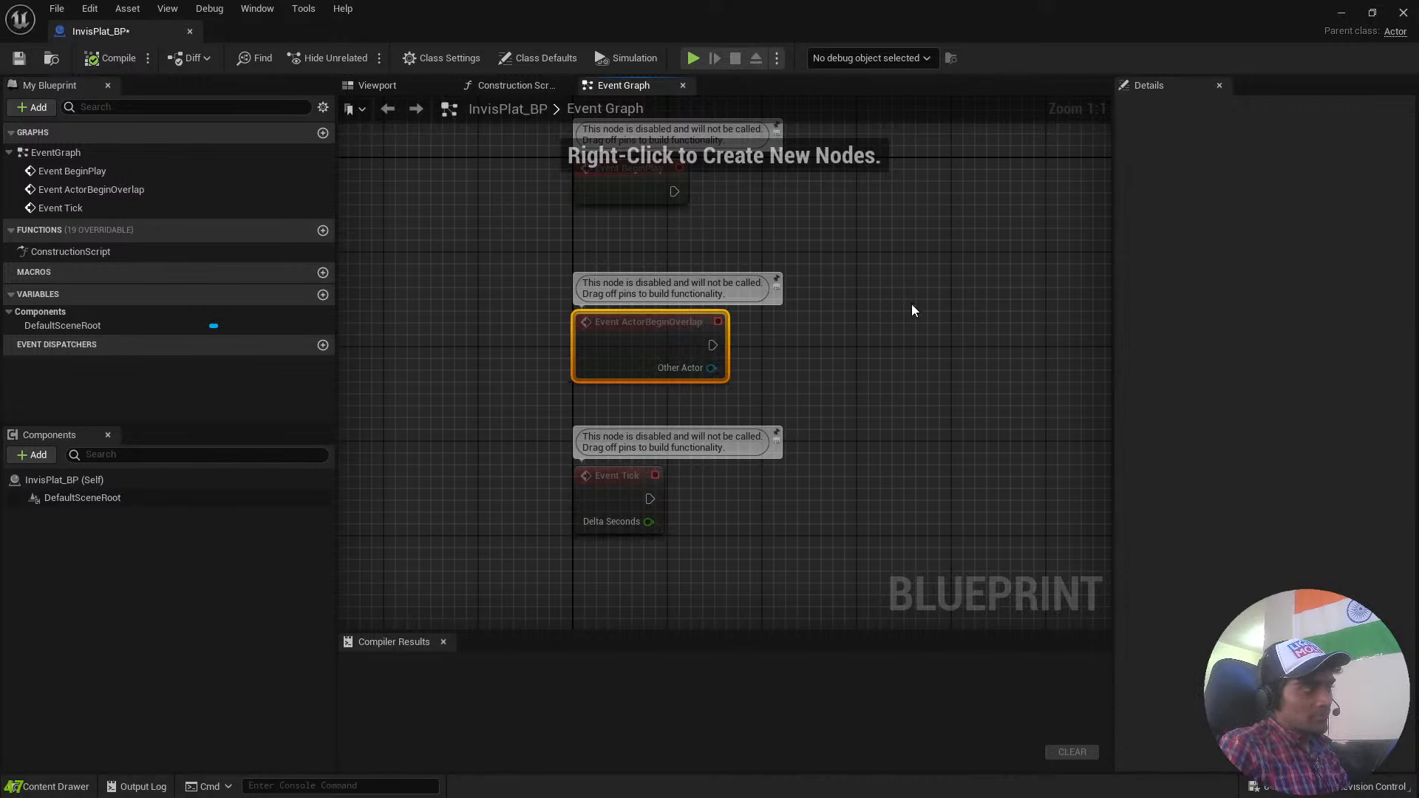
right_click_drag(911, 305, 897, 510)
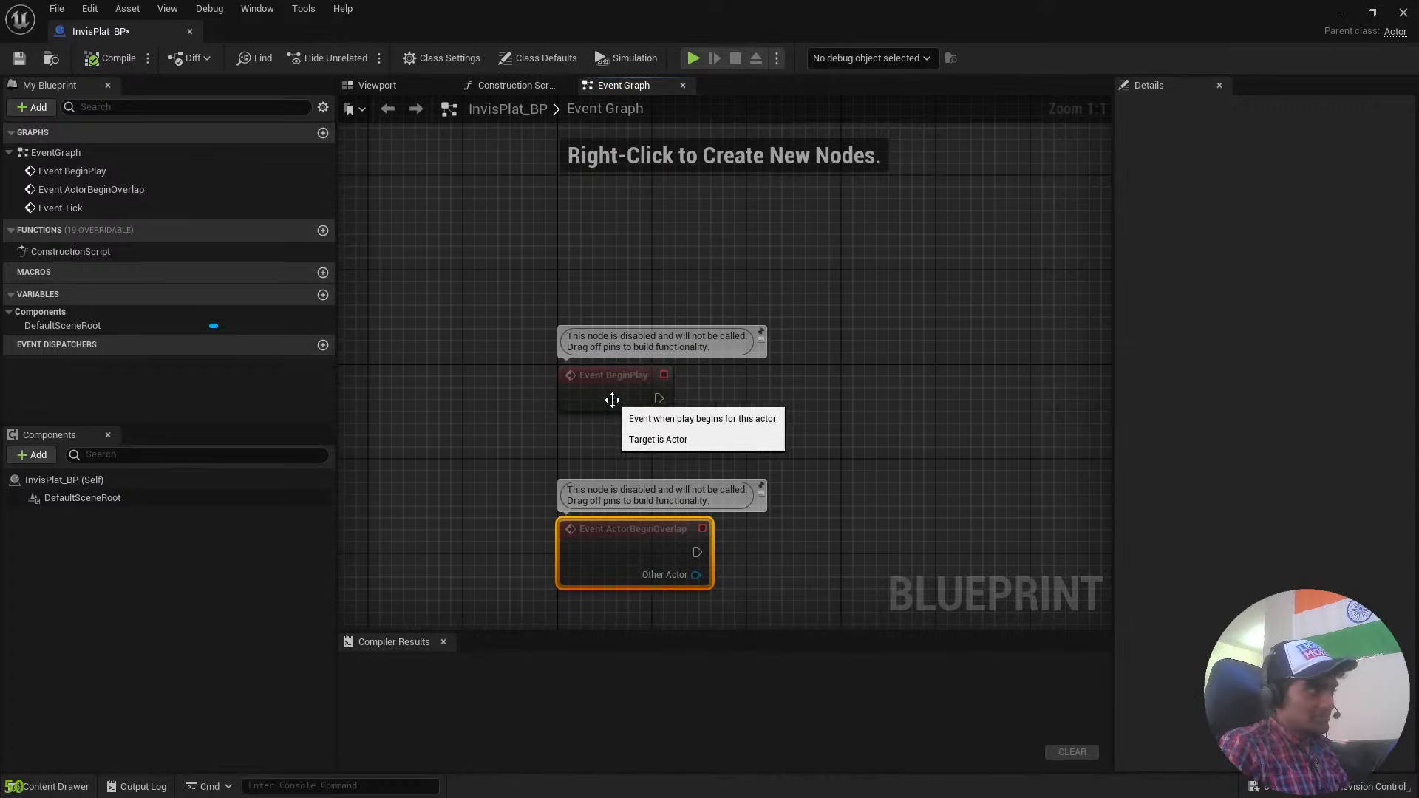
left_click(641, 402)
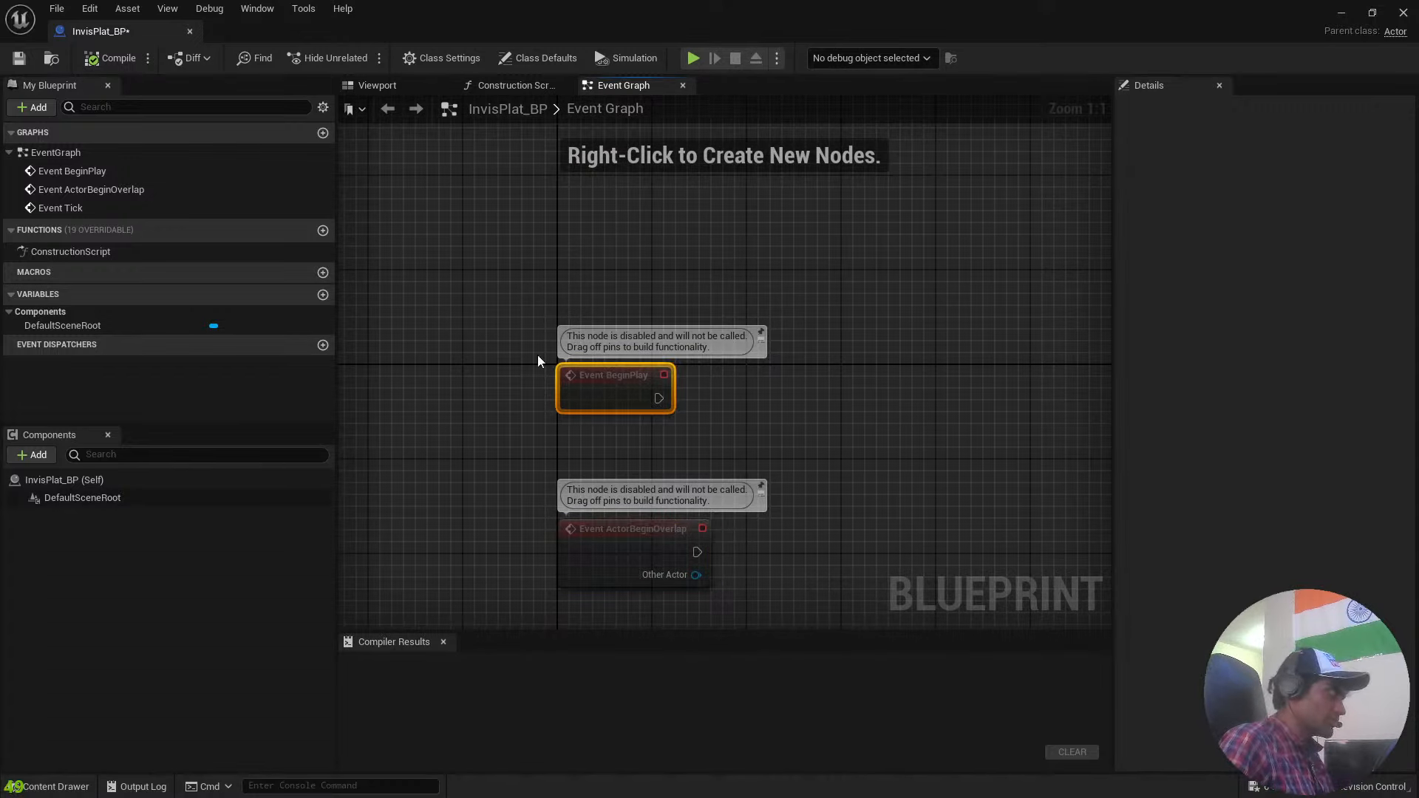
left_click(362, 86)
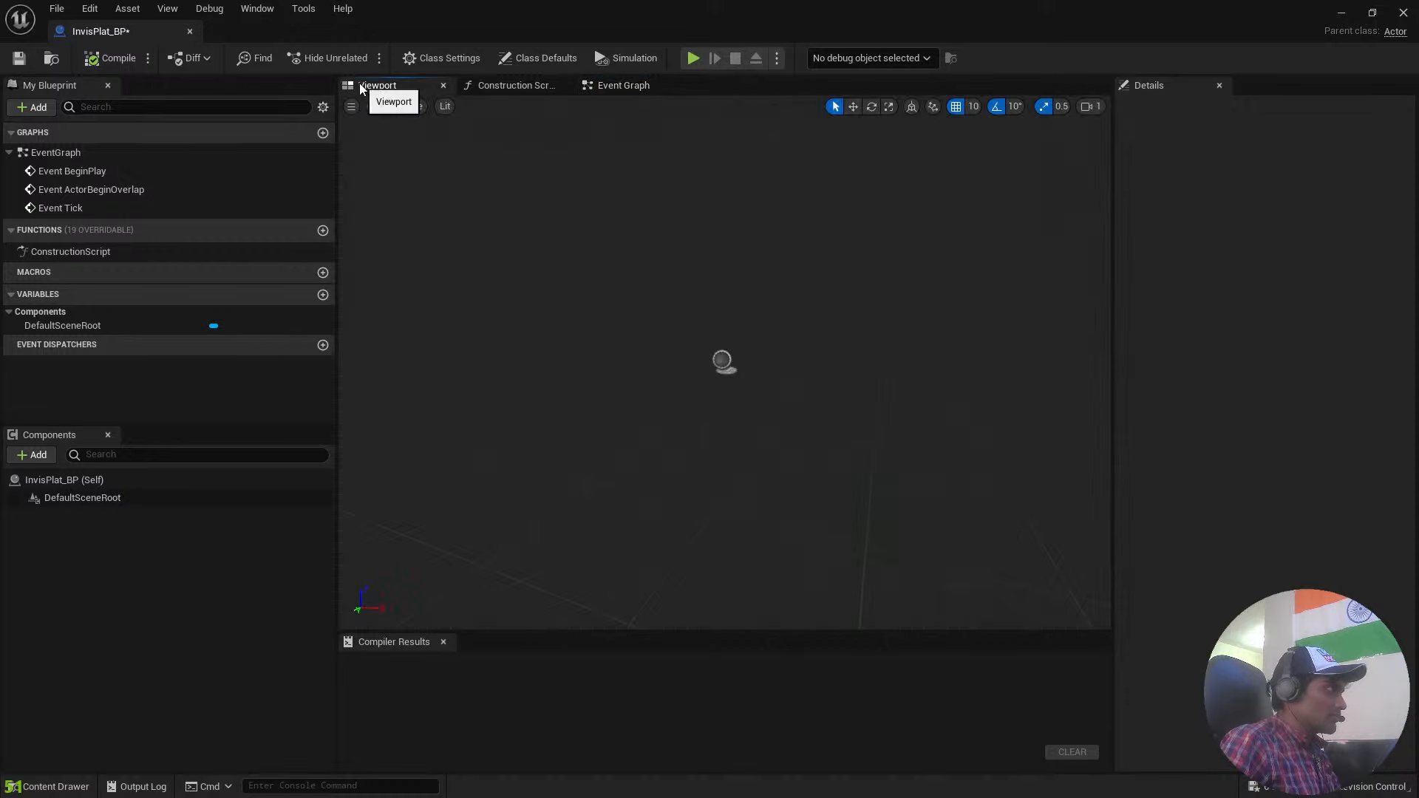
right_click_drag(716, 276, 694, 301)
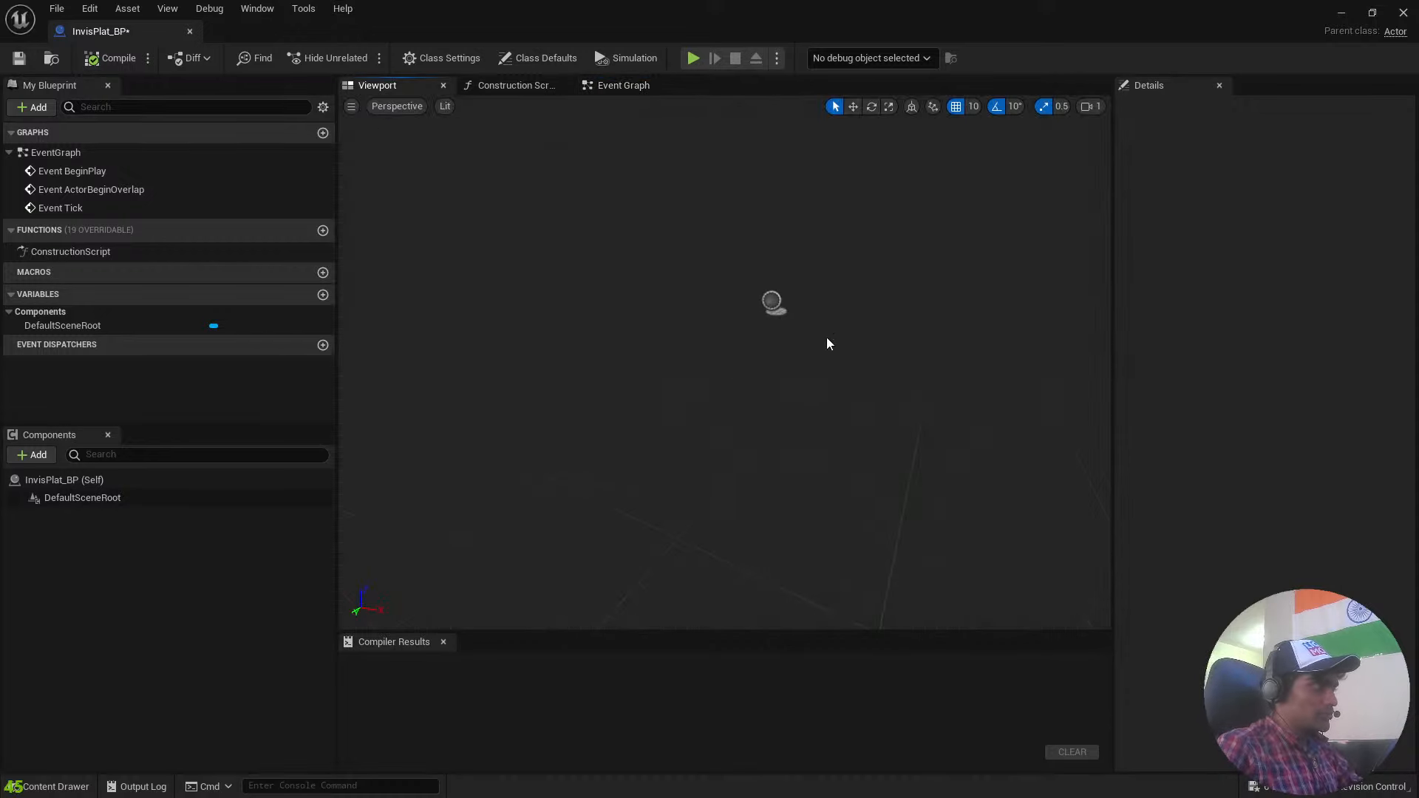
Add a Static Mesh component under DefaultSceneRoot and name it Cube.
left_click(771, 301)
right_click_drag(863, 322, 866, 229)
key("w")
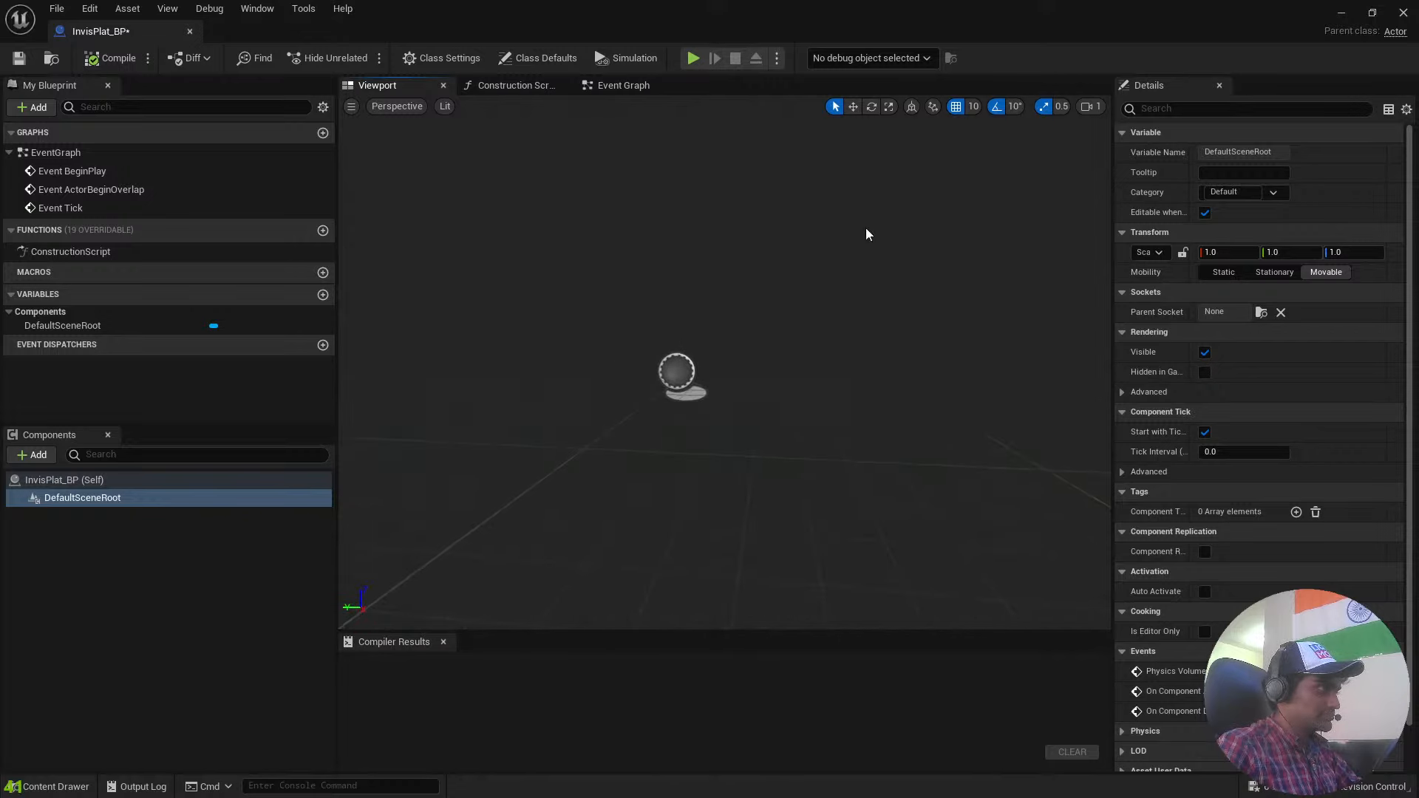
left_click(32, 455)
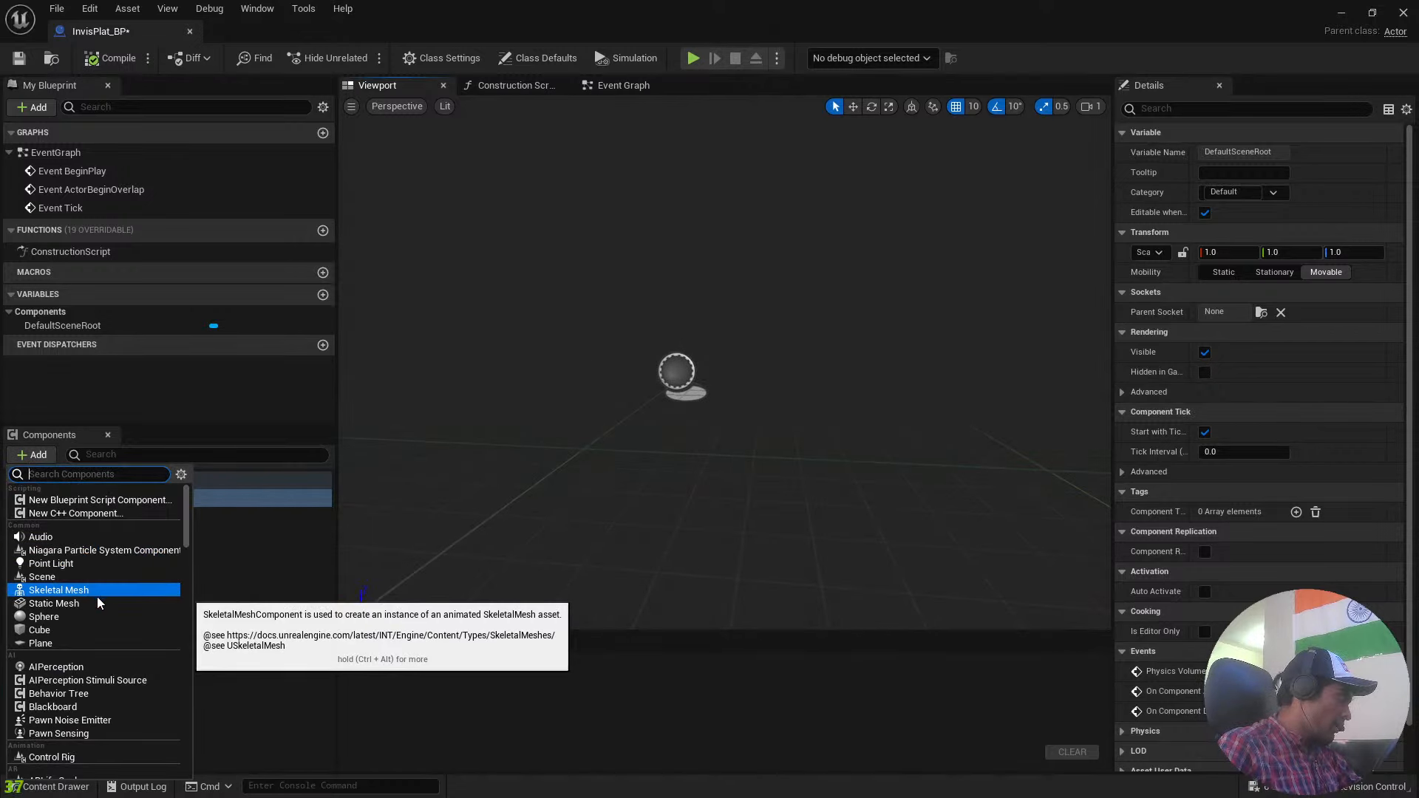
left_click(54, 603)
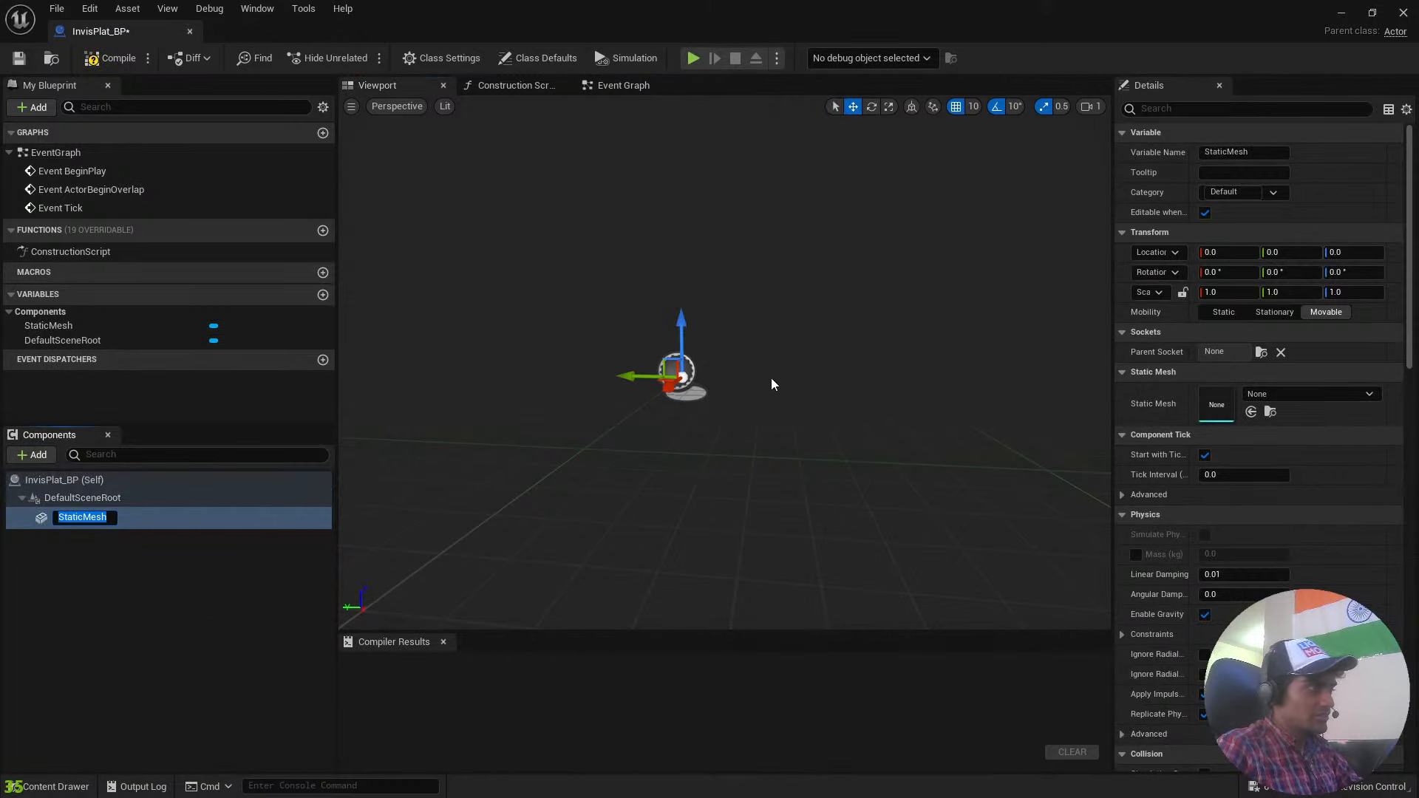
type("cuBE")
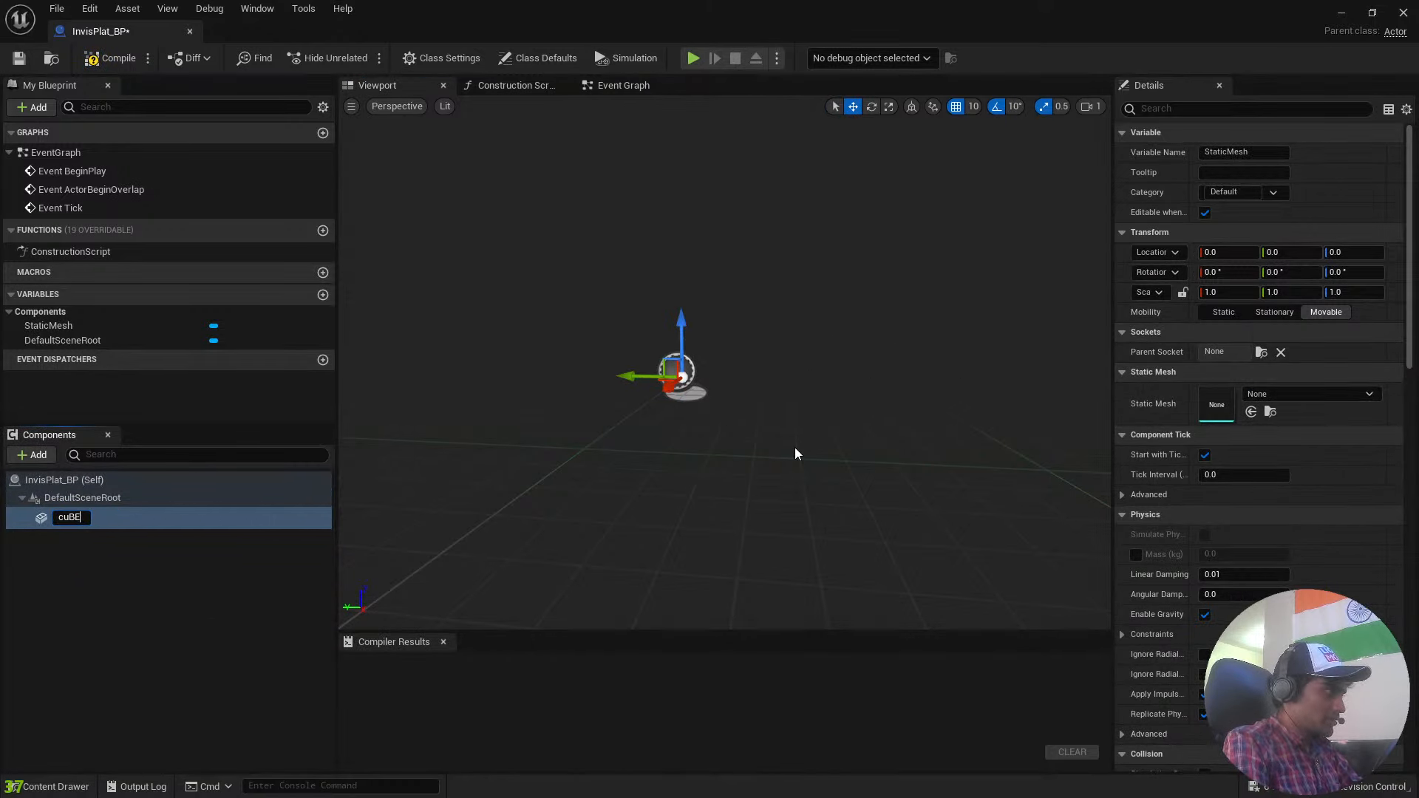
key("BackSpace")
key("BackSpace")
key("BackSpace")
key("BackSpace")
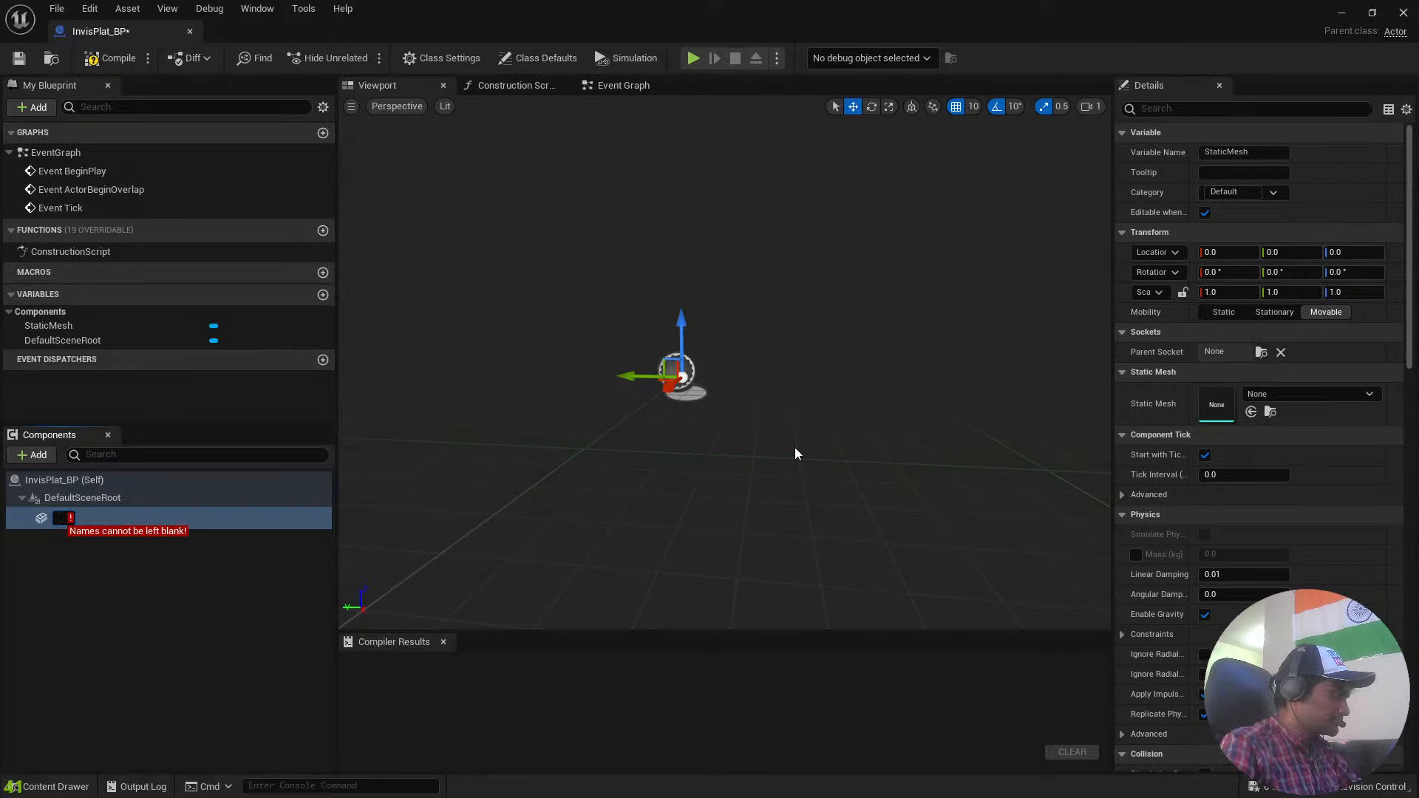
type("Cube")
key("Return")
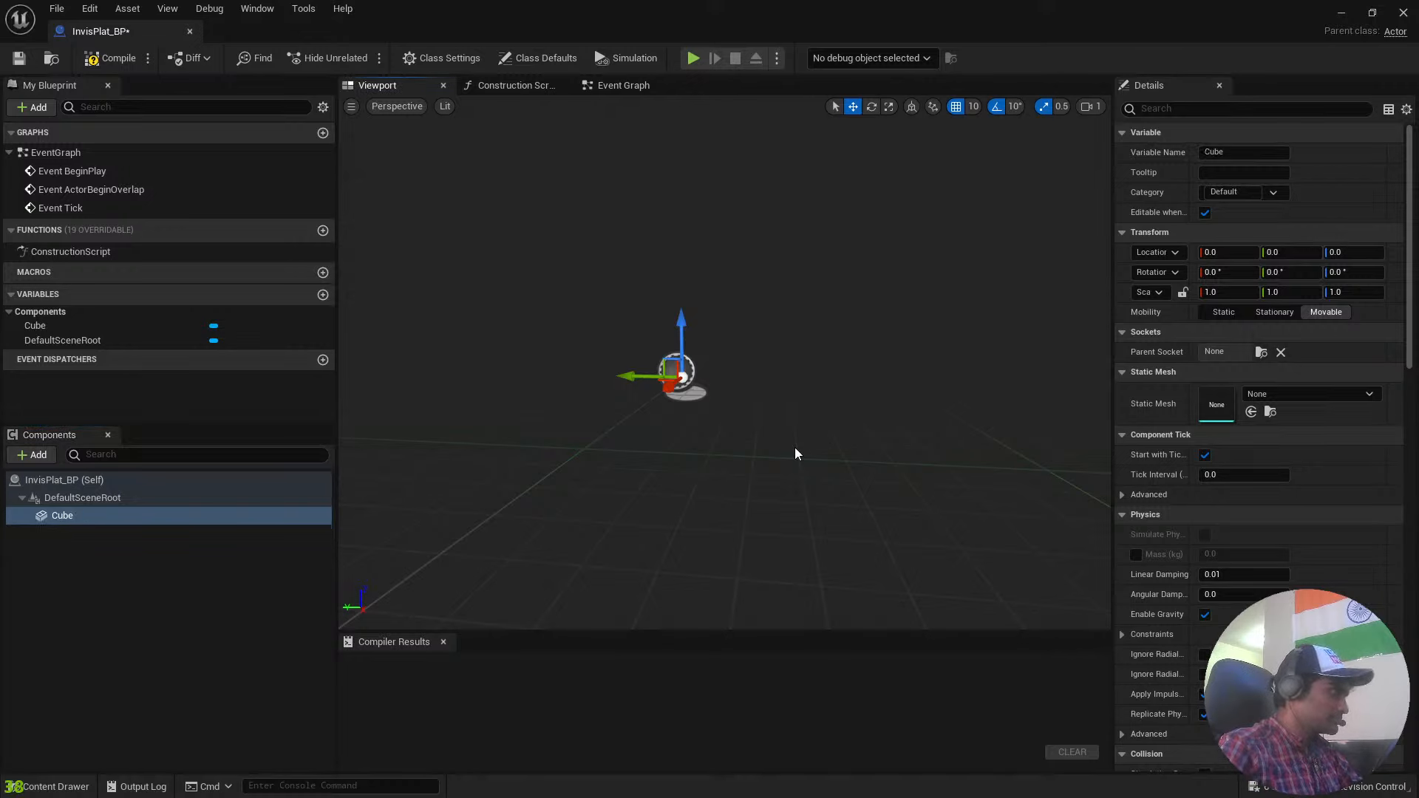
Assign the Box_C2957214 mesh to the Cube component.
left_click(1297, 395)
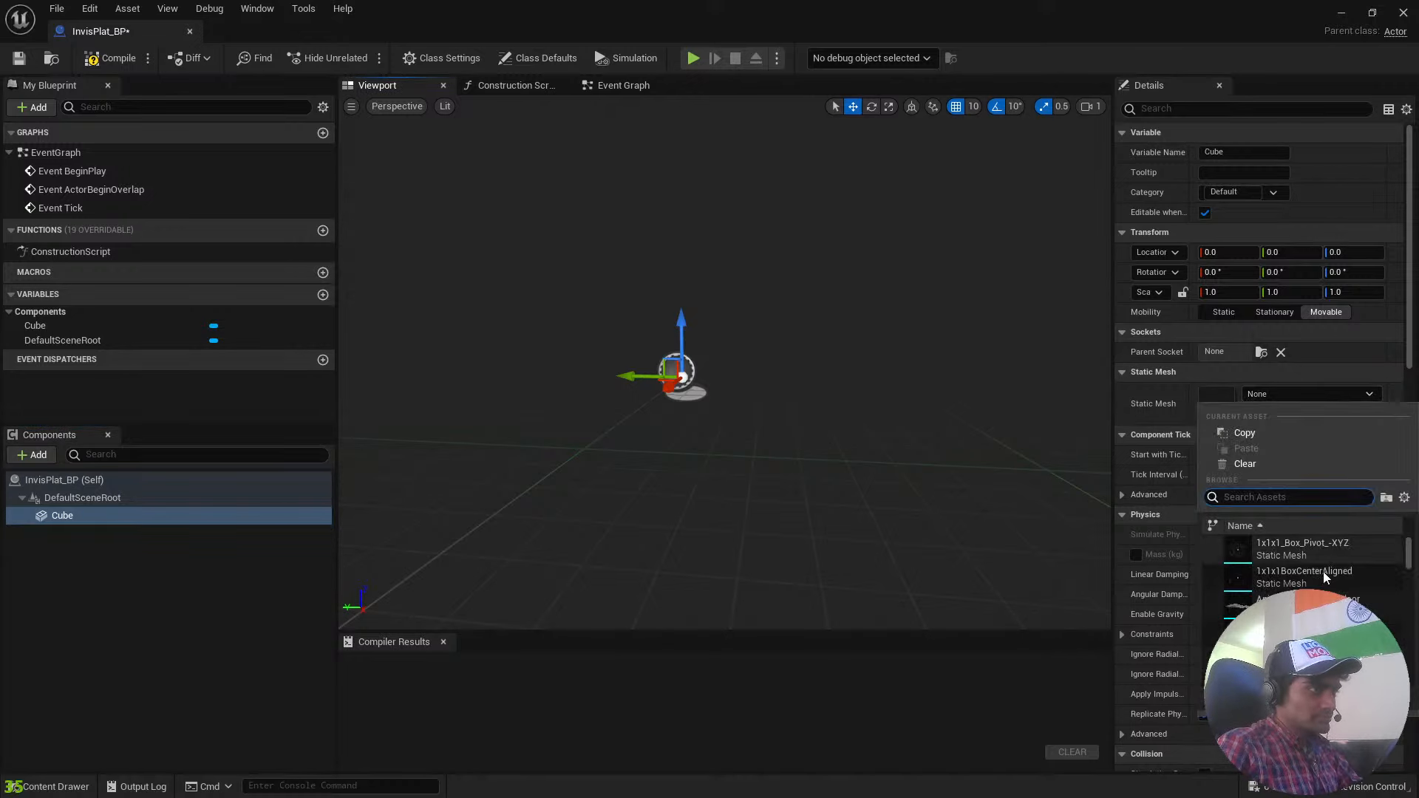
scroll(1323, 571, "down", 3)
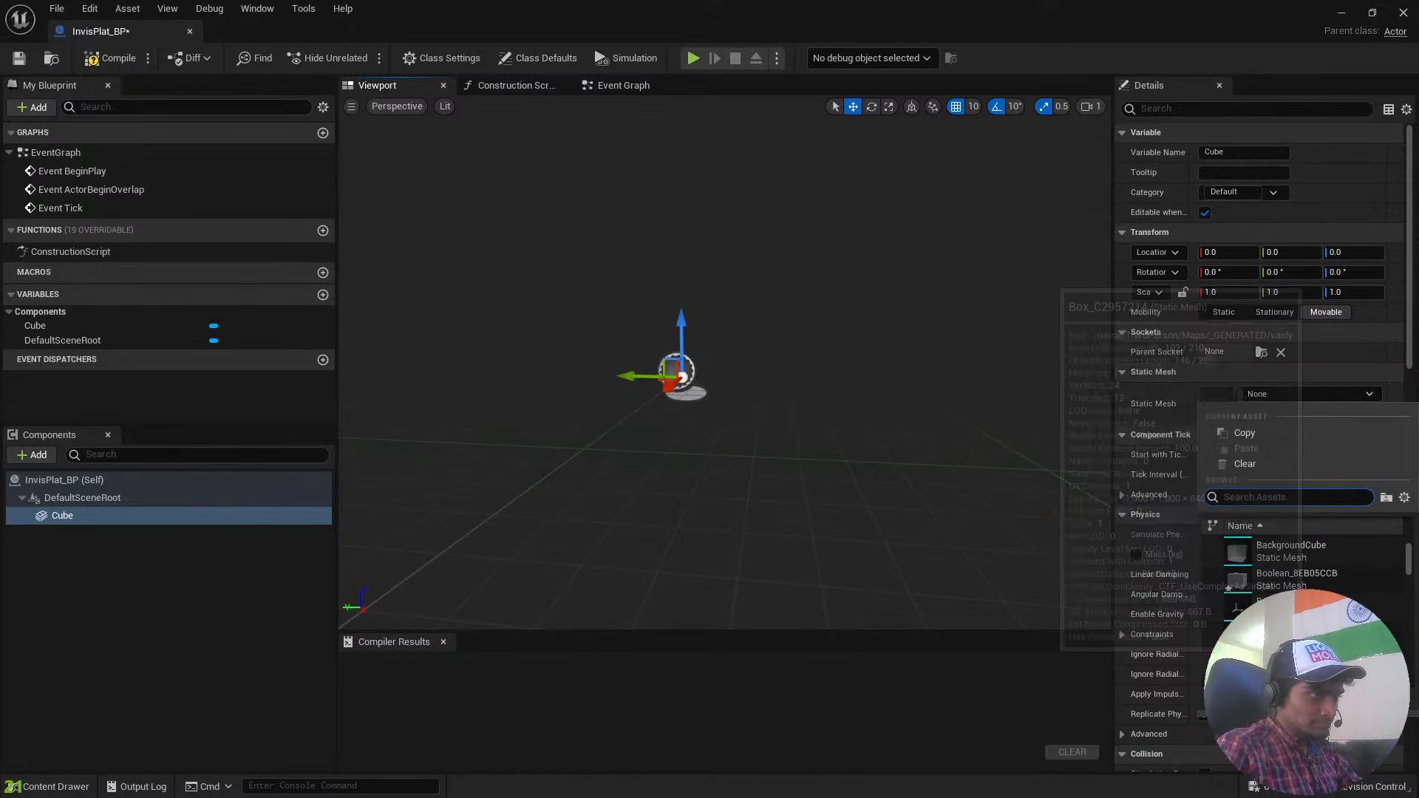
left_click(1257, 603)
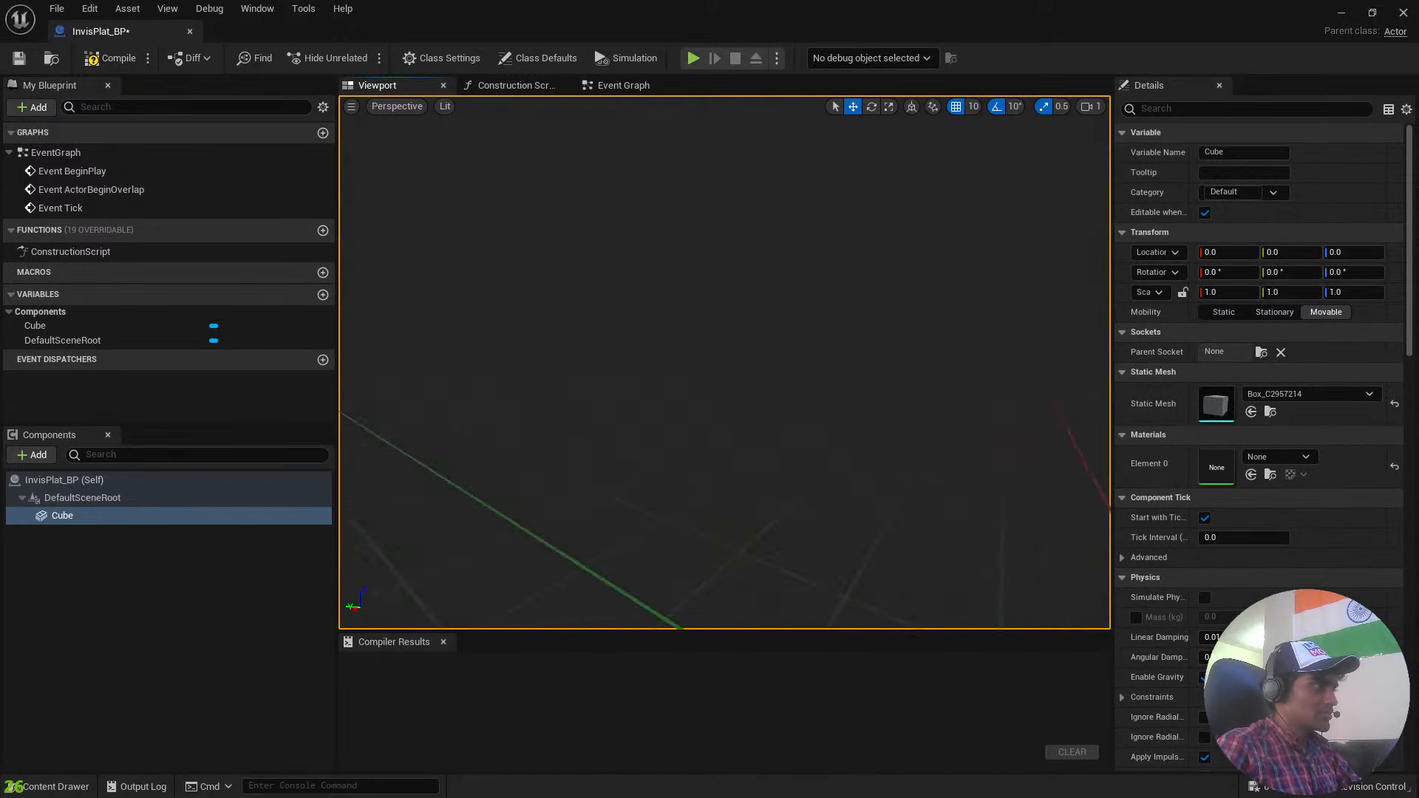
Scale the Cube component down to 0.5 along its Z axis.
right_click_drag(739, 370, 540, 317)
key("s")
right_click_drag(725, 363, 785, 398)
key("r")
left_click_drag(689, 392, 689, 425)
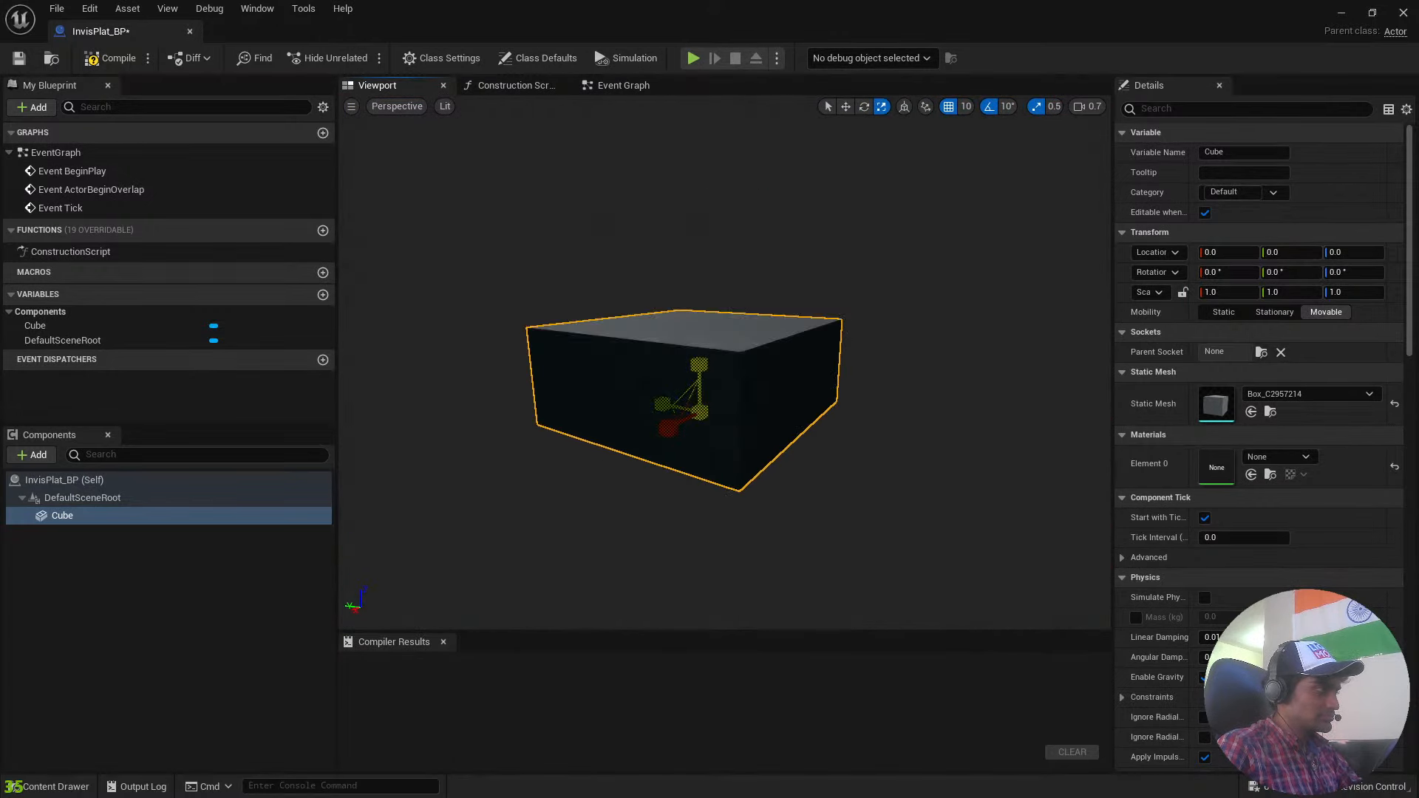
Turn off scale snapping and resize the Cube freely into a thin, wide platform slab.
left_click(1036, 106)
left_click_drag(704, 430, 551, 385)
key("s")
right_click_drag(721, 304, 1238, 324)
scroll(721, 303, "up", 5)
key("a")
key("w")
key("a")
Look through the Cube's physics, collision, rendering and event properties, and view the platform from another side.
scroll(1250, 556, "down", 12)
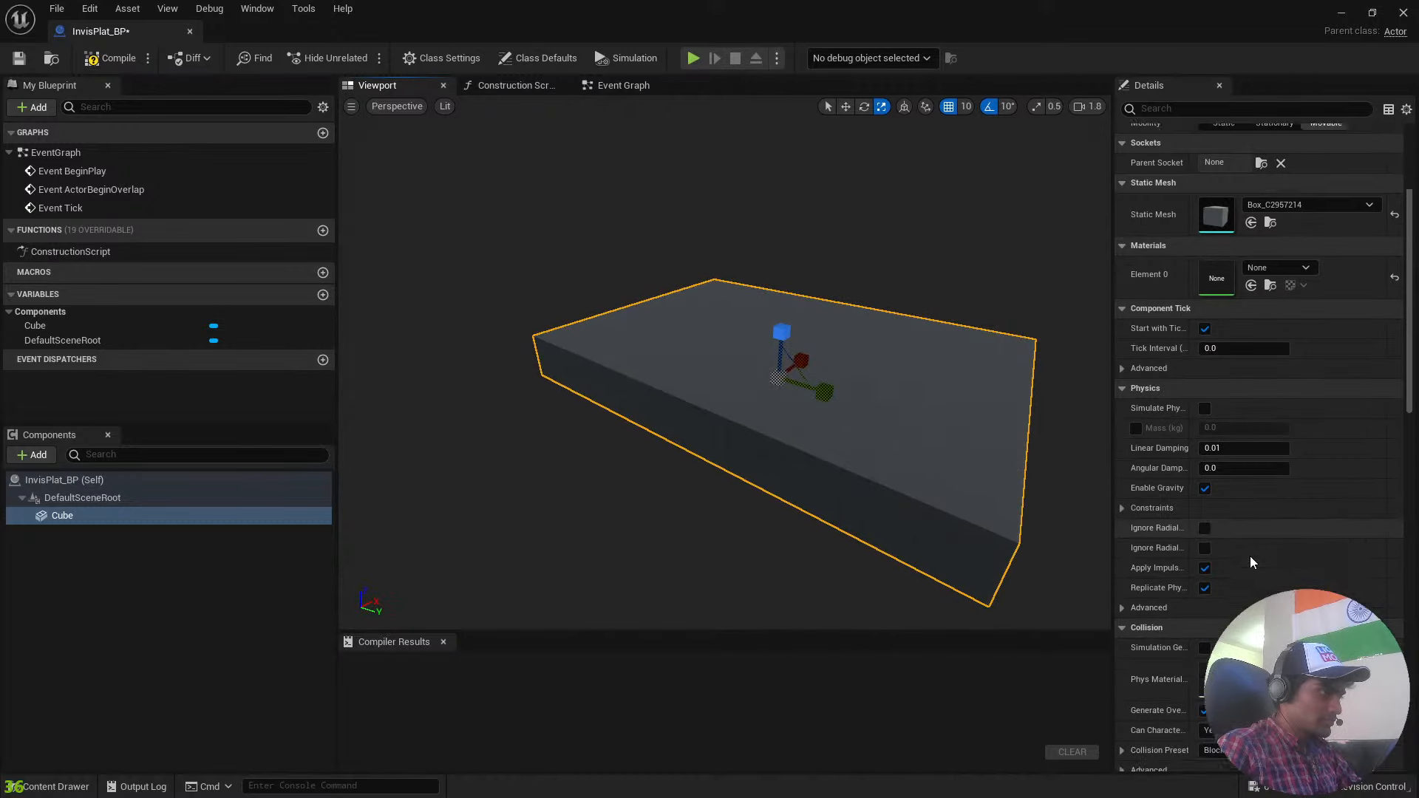
scroll(1249, 556, "down", 13)
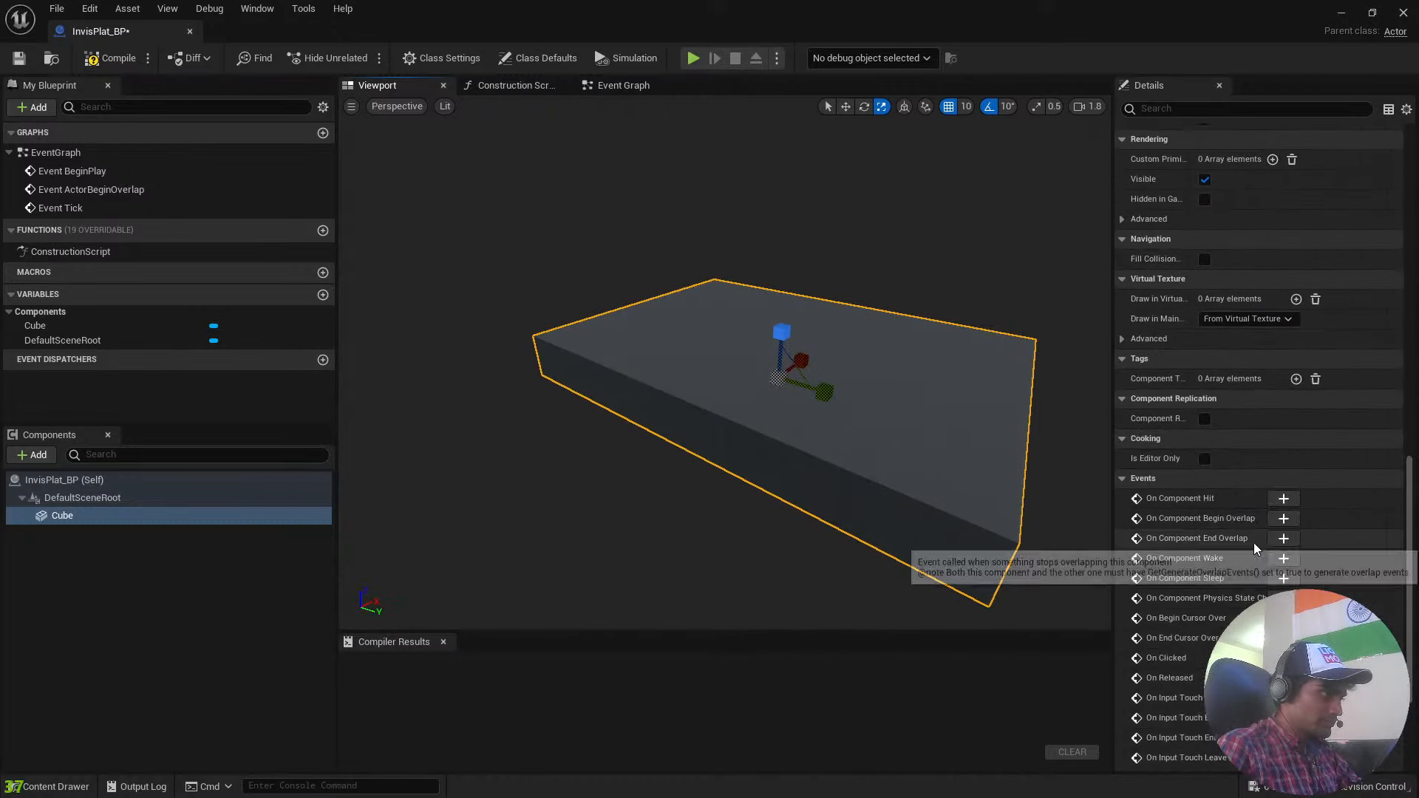
scroll(1312, 560, "down", 6)
key("a")
mouse_move(991, 428)
right_mouse_down()
mouse_move(987, 405)
mouse_move(710, 407)
right_mouse_up()
key("d")
key("d")
Find the Box Collision component and add it under the Cube, keeping the default name Box.
left_click(34, 455)
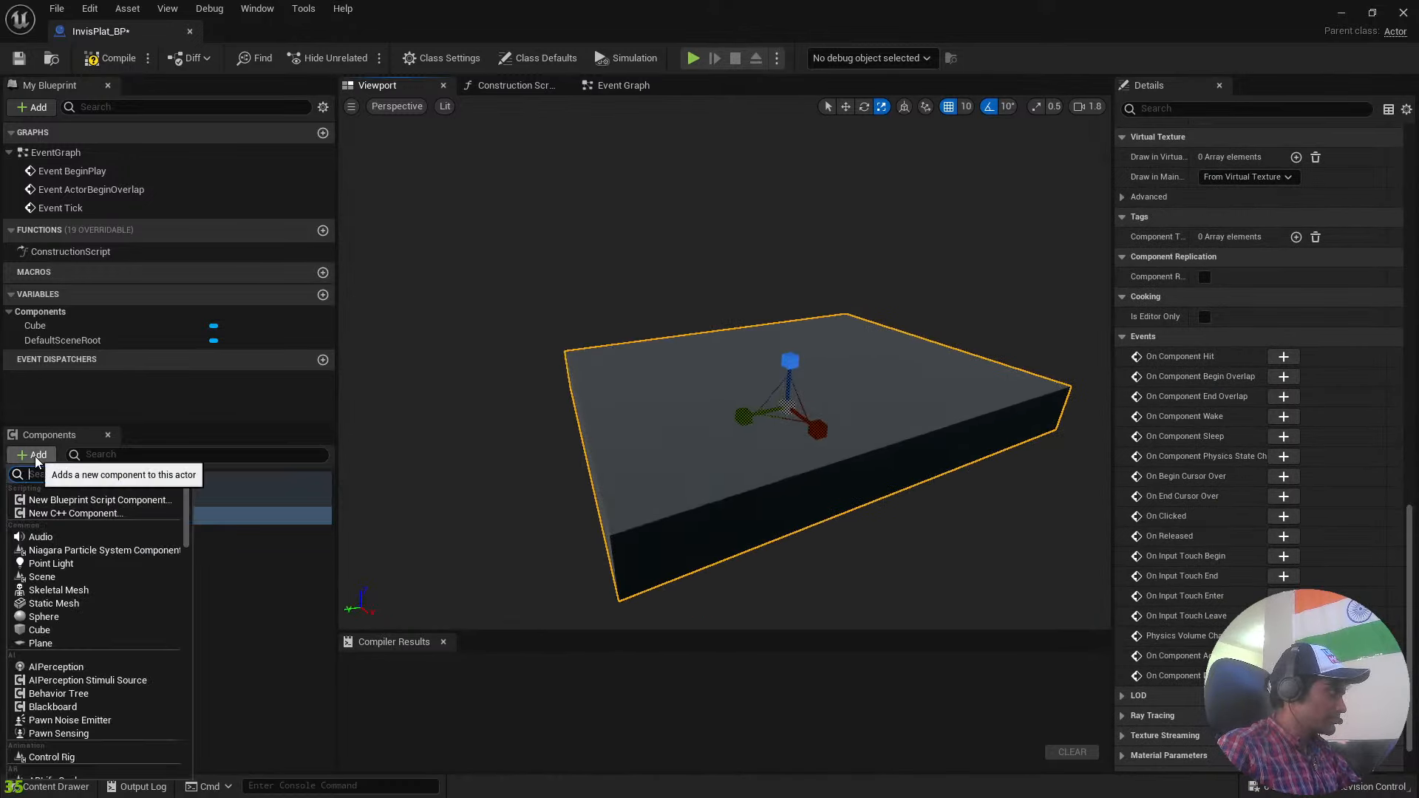
scroll(136, 641, "down", 15)
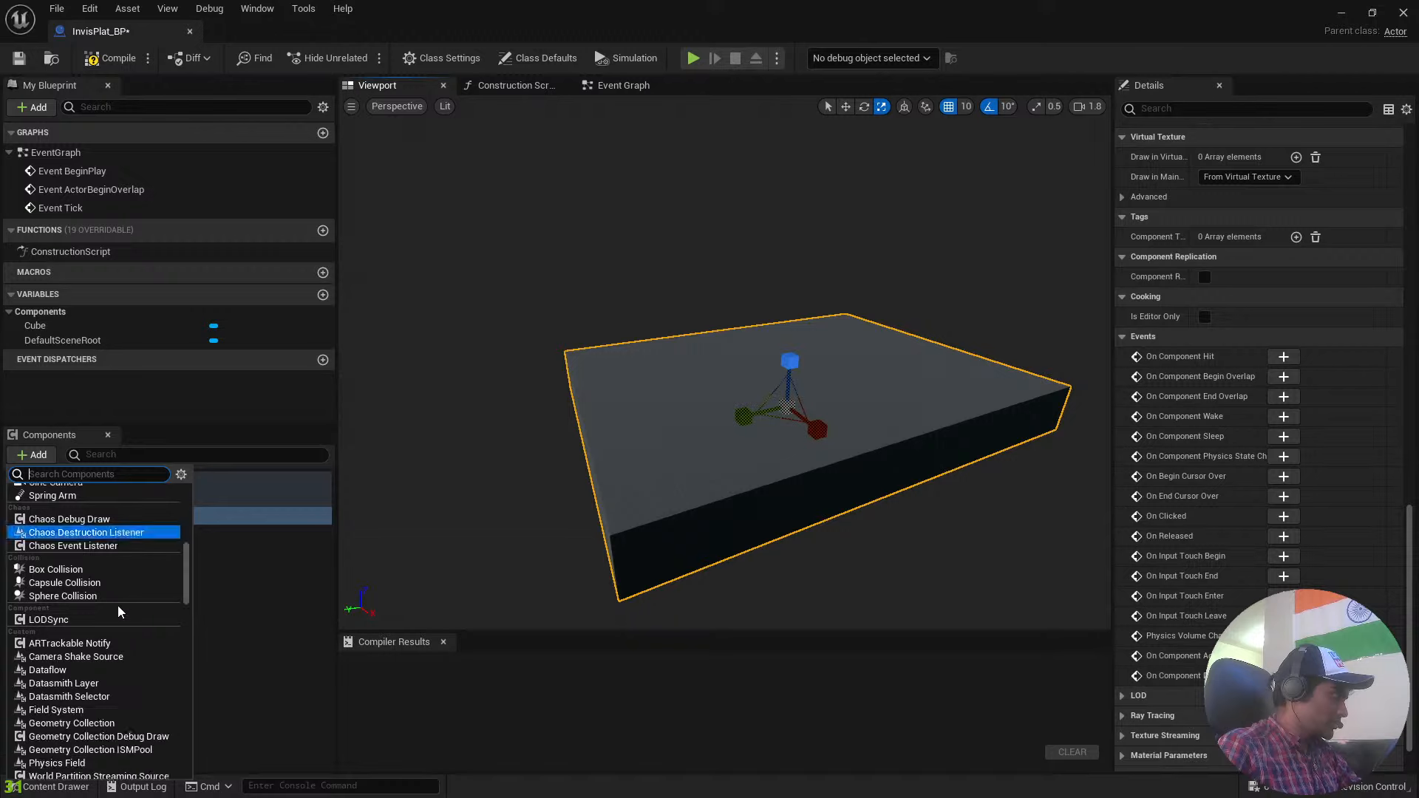
scroll(118, 610, "down", 15)
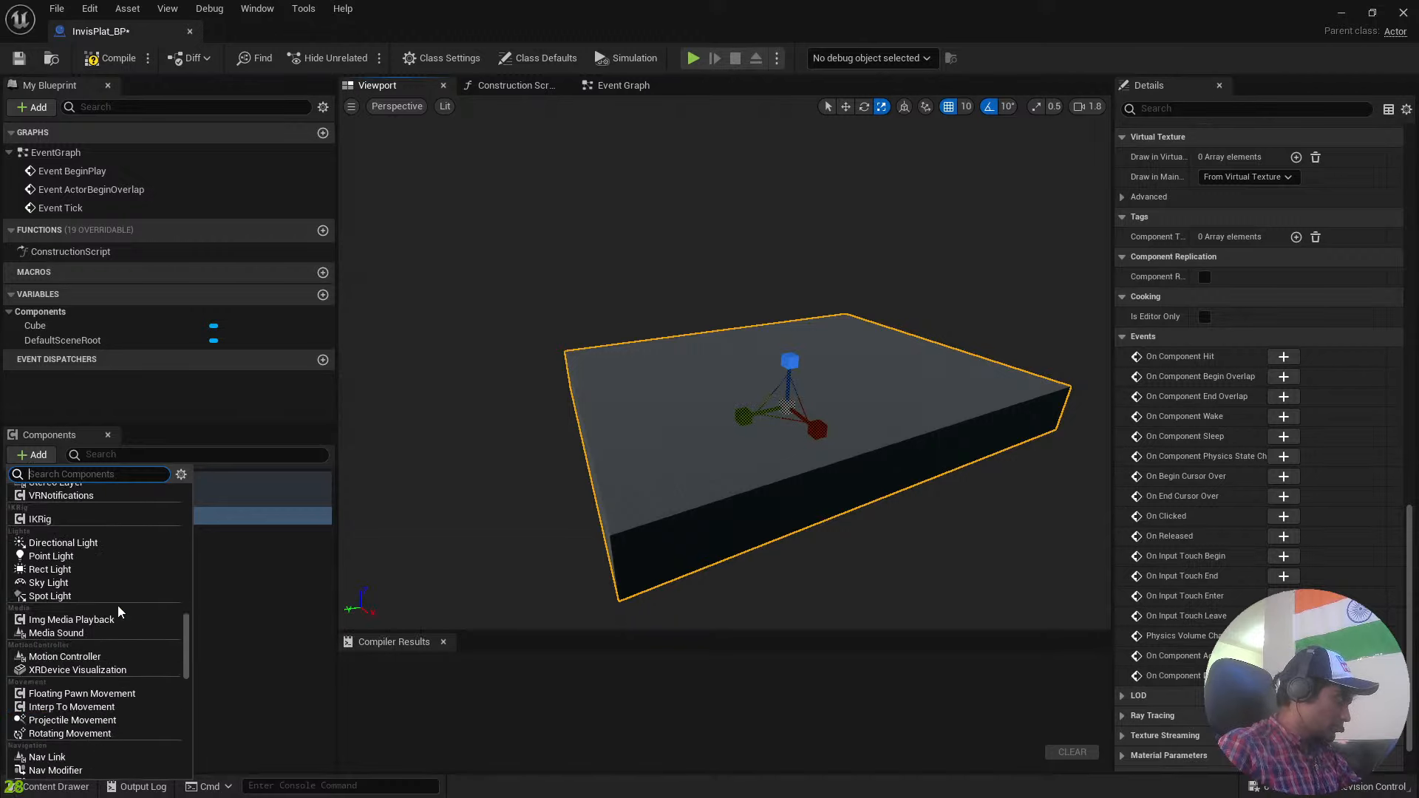
scroll(118, 611, "down", 10)
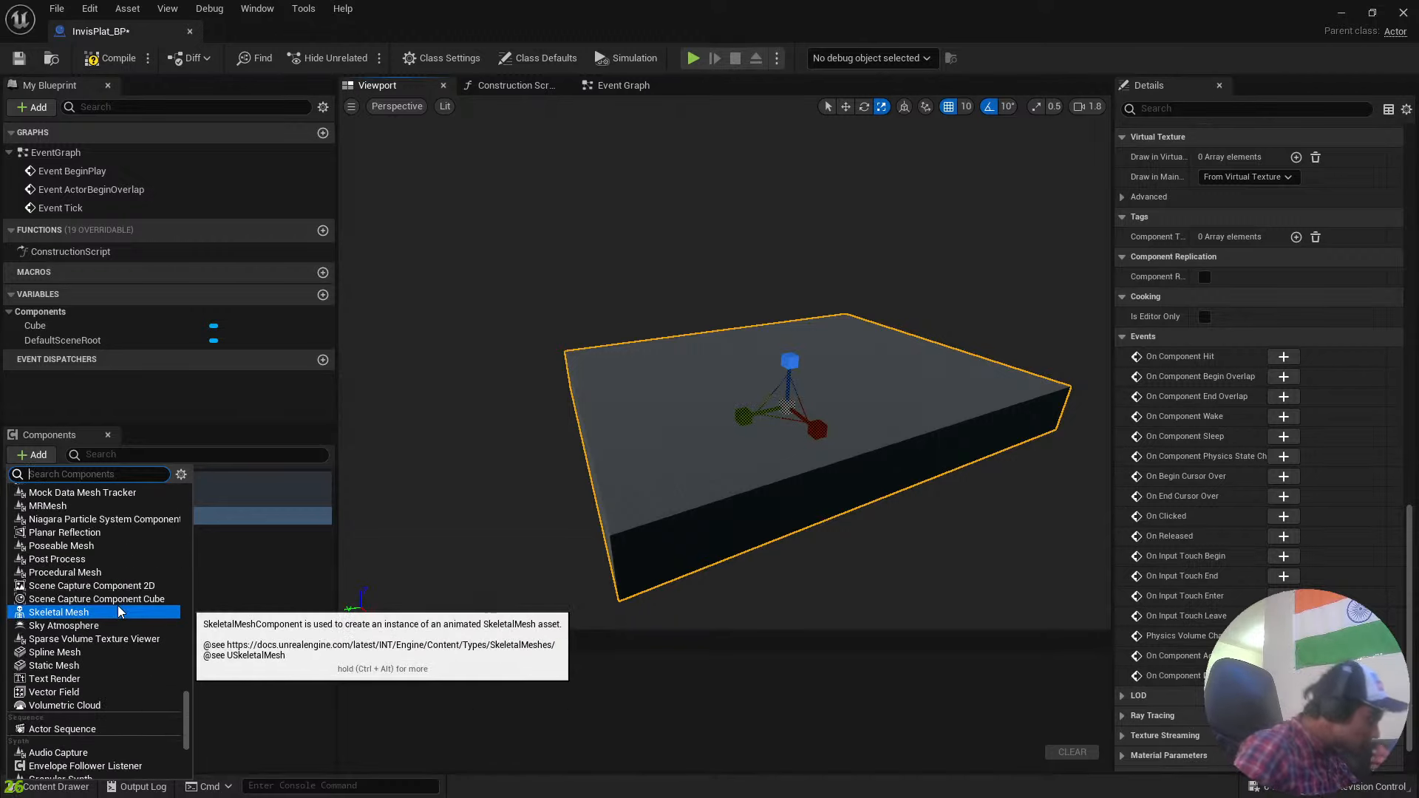
scroll(118, 606, "up", 15)
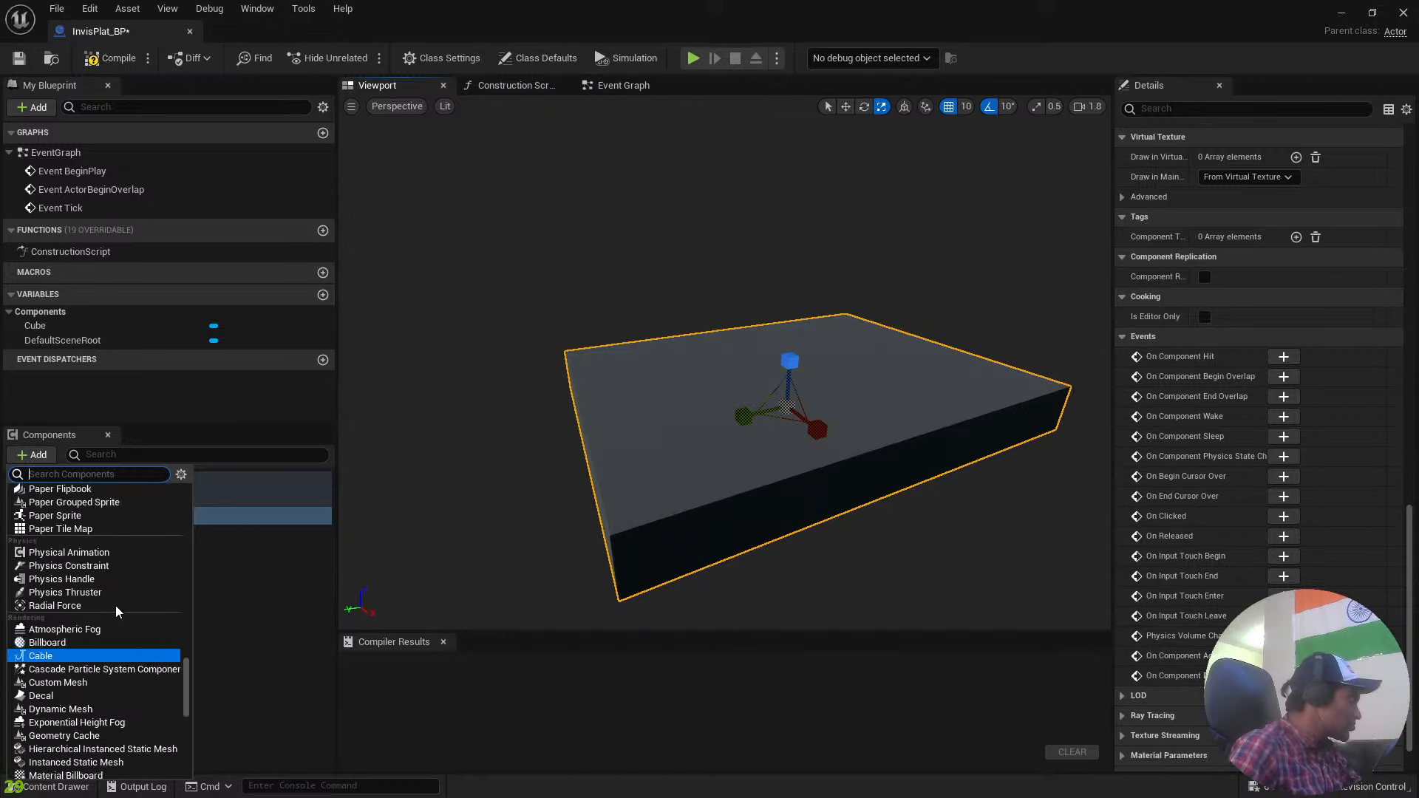
scroll(114, 606, "up", 15)
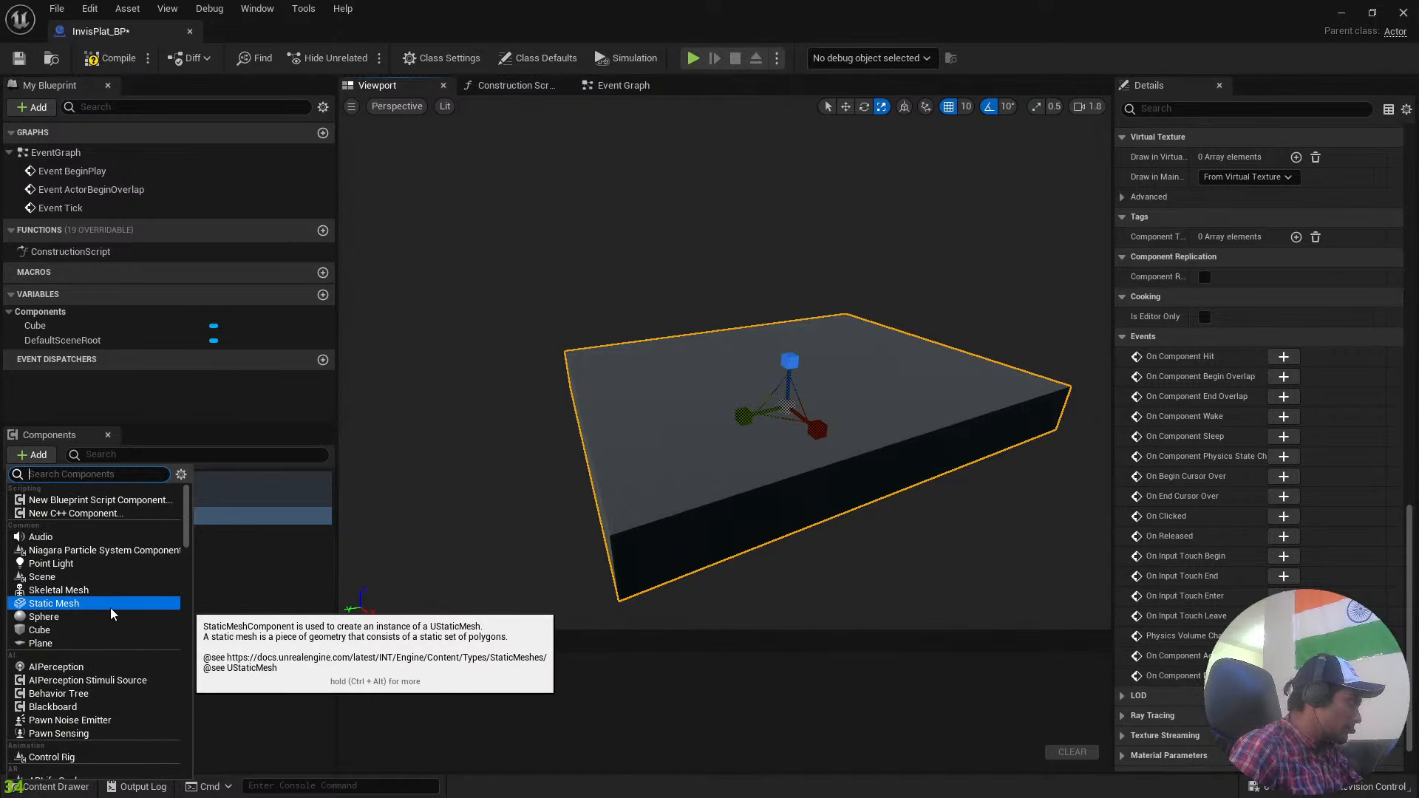
type("coll")
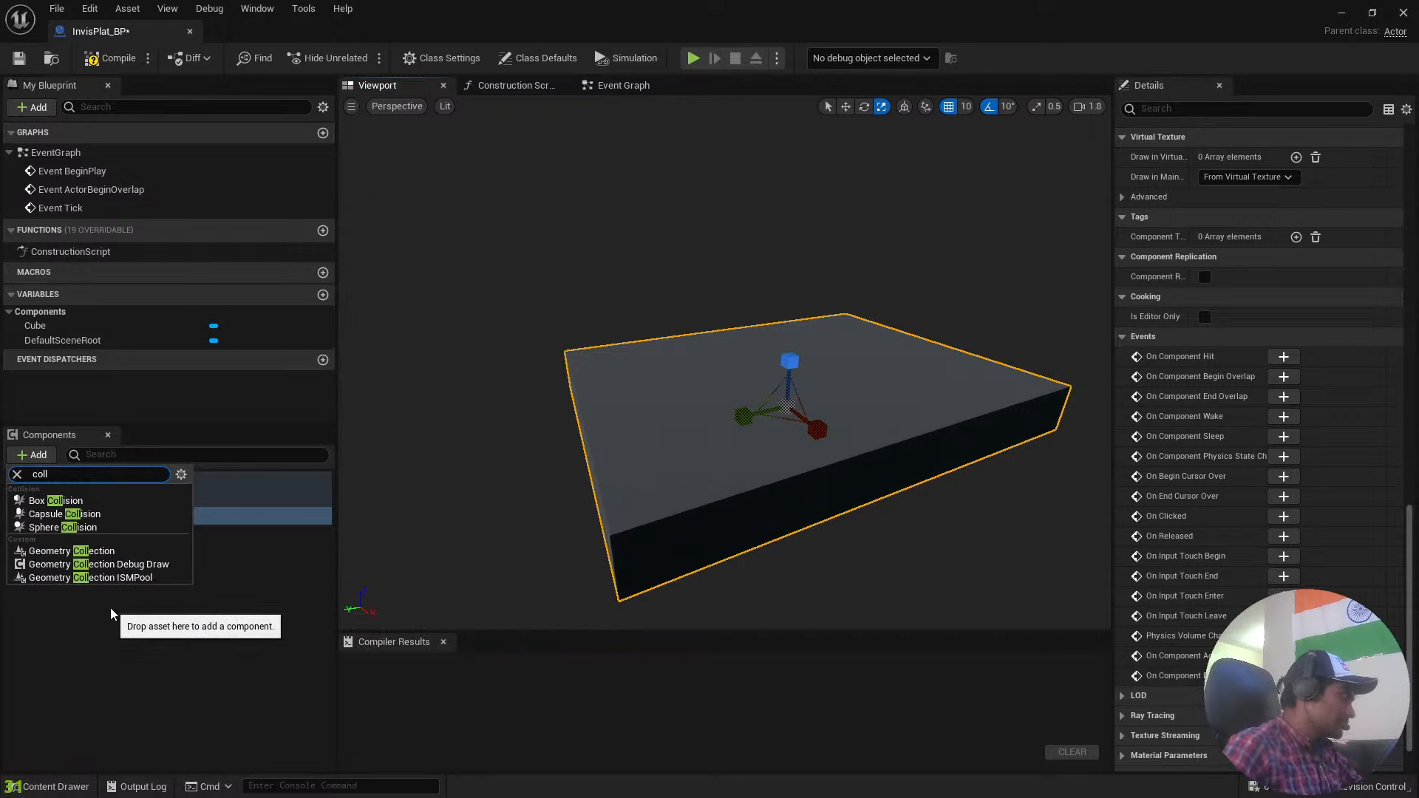
left_click(108, 501)
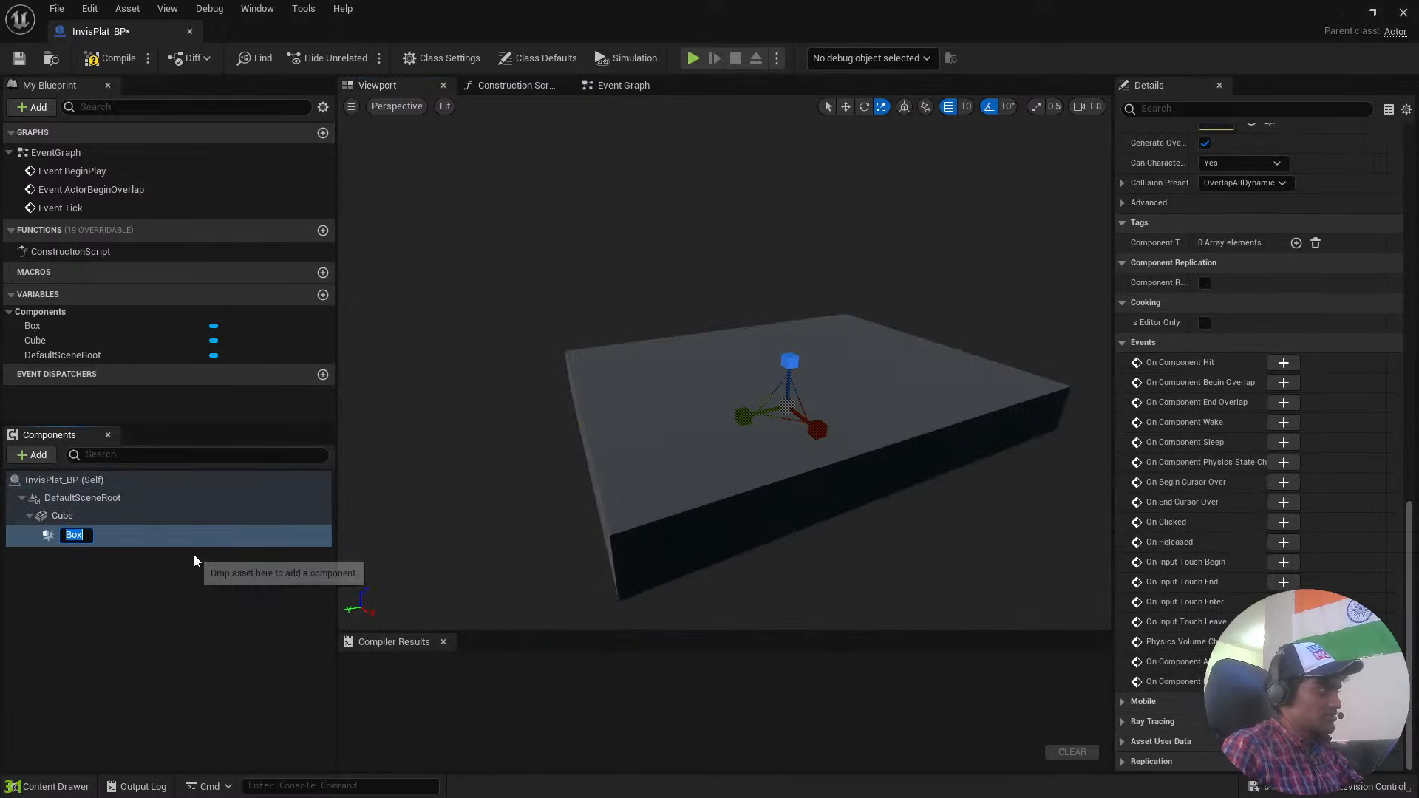
left_click(114, 592)
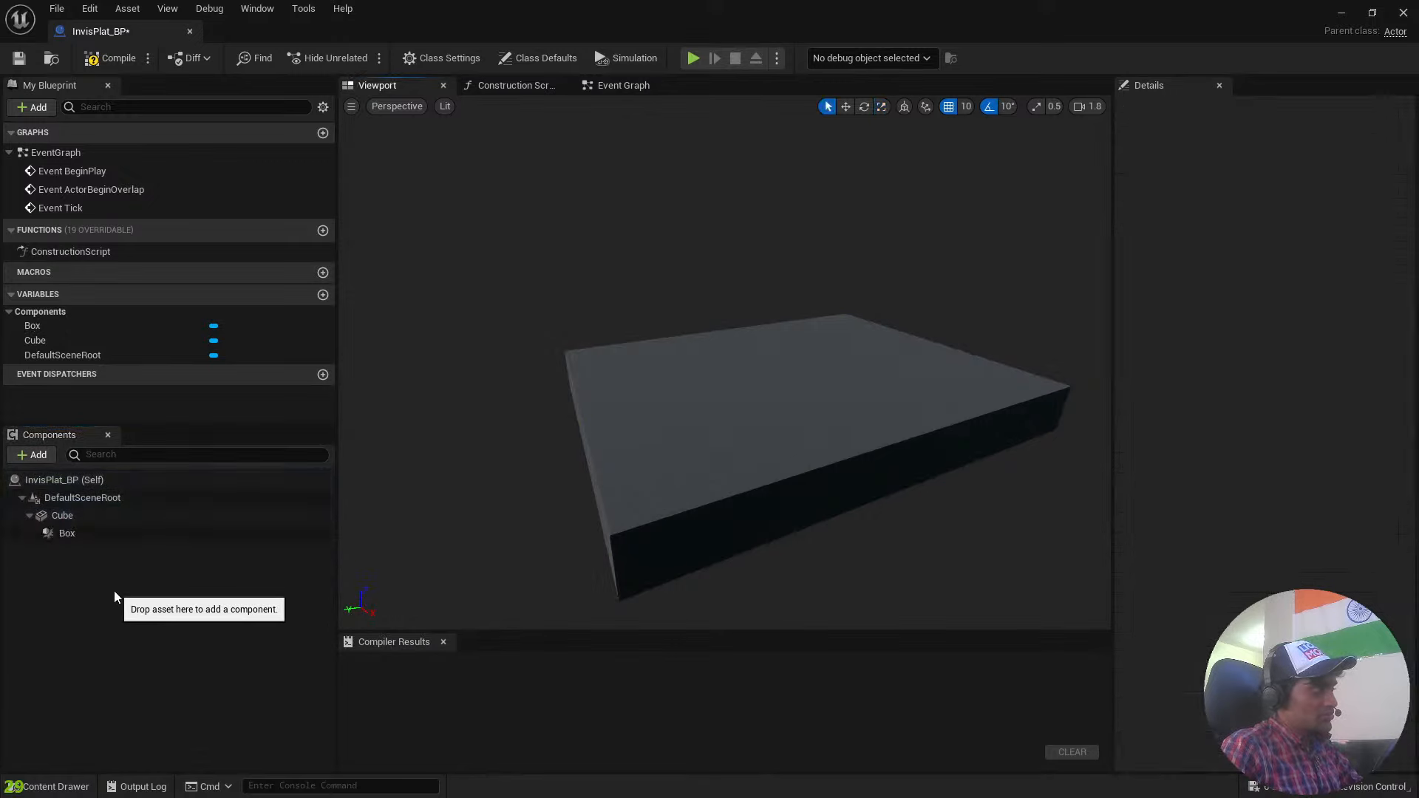
Move the Box collision component straight up from the Cube's centre to above the platform's top surface.
left_click(80, 534)
key("r")
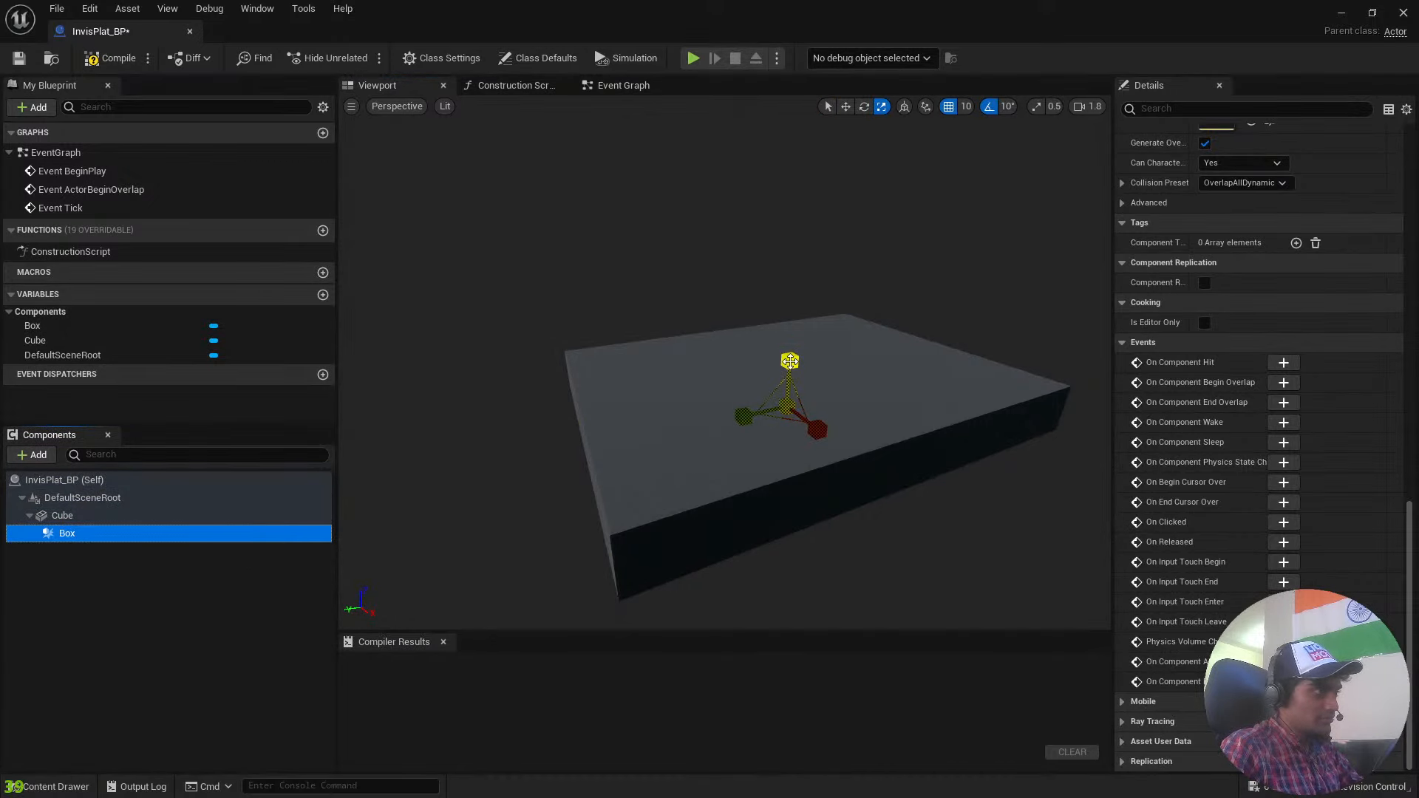
left_click(872, 362)
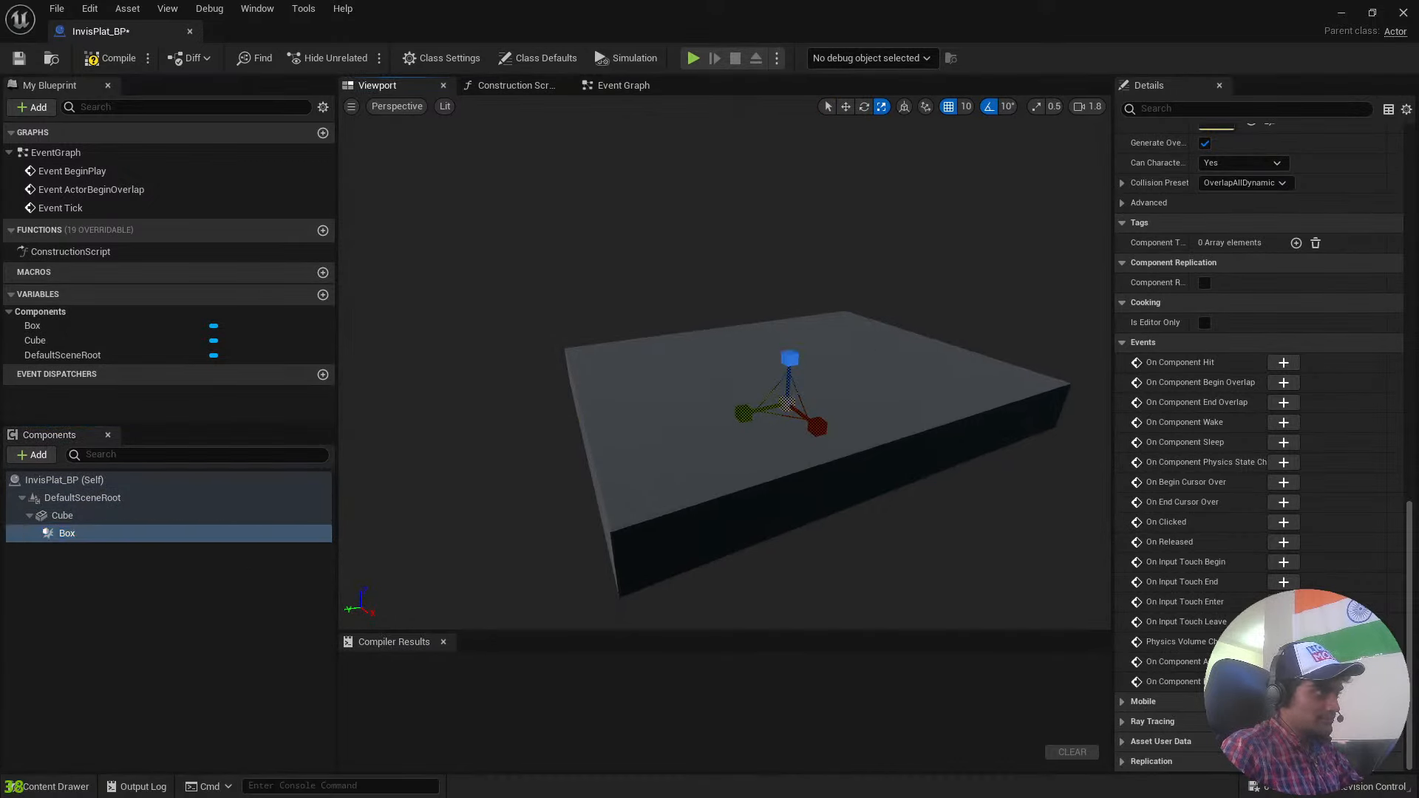
left_click(136, 539)
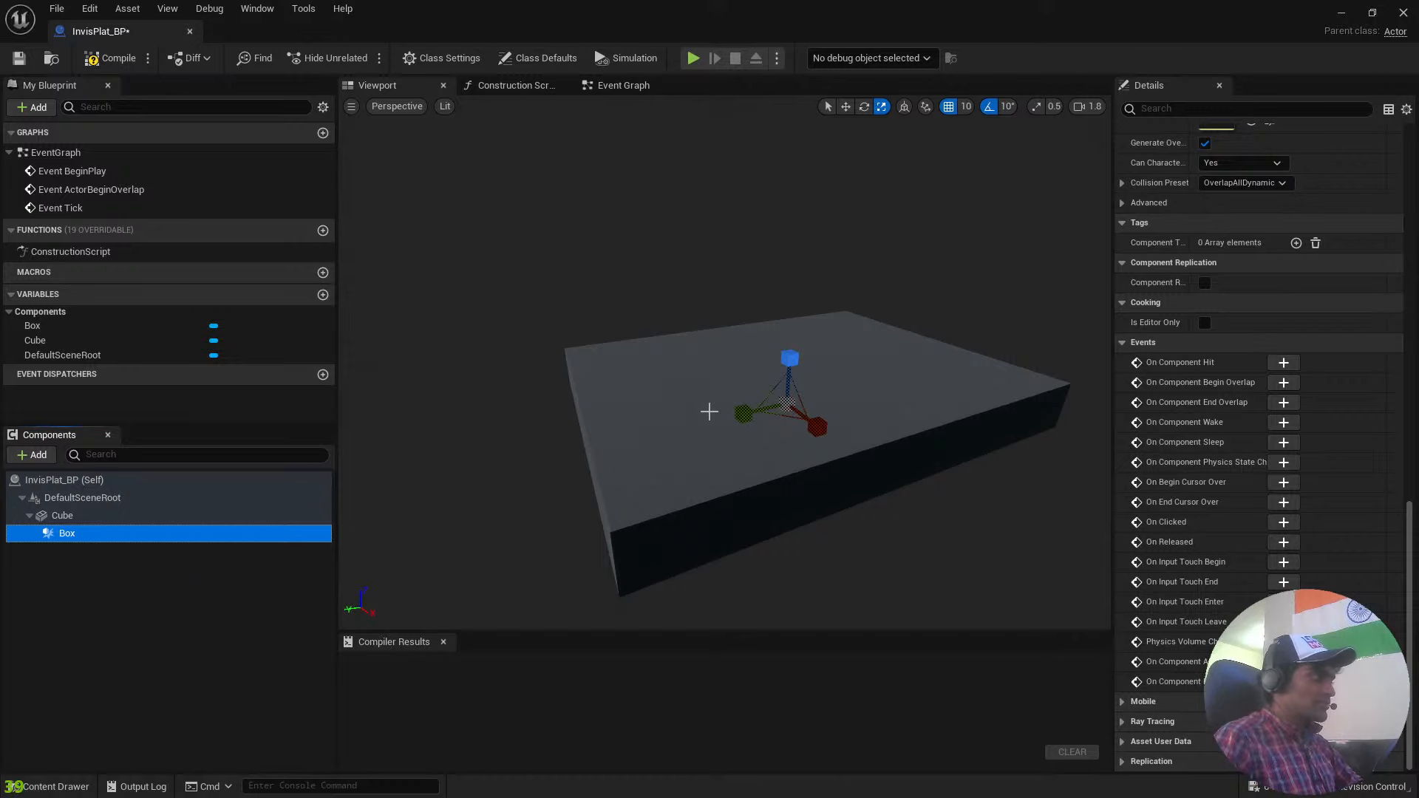
left_click(108, 516)
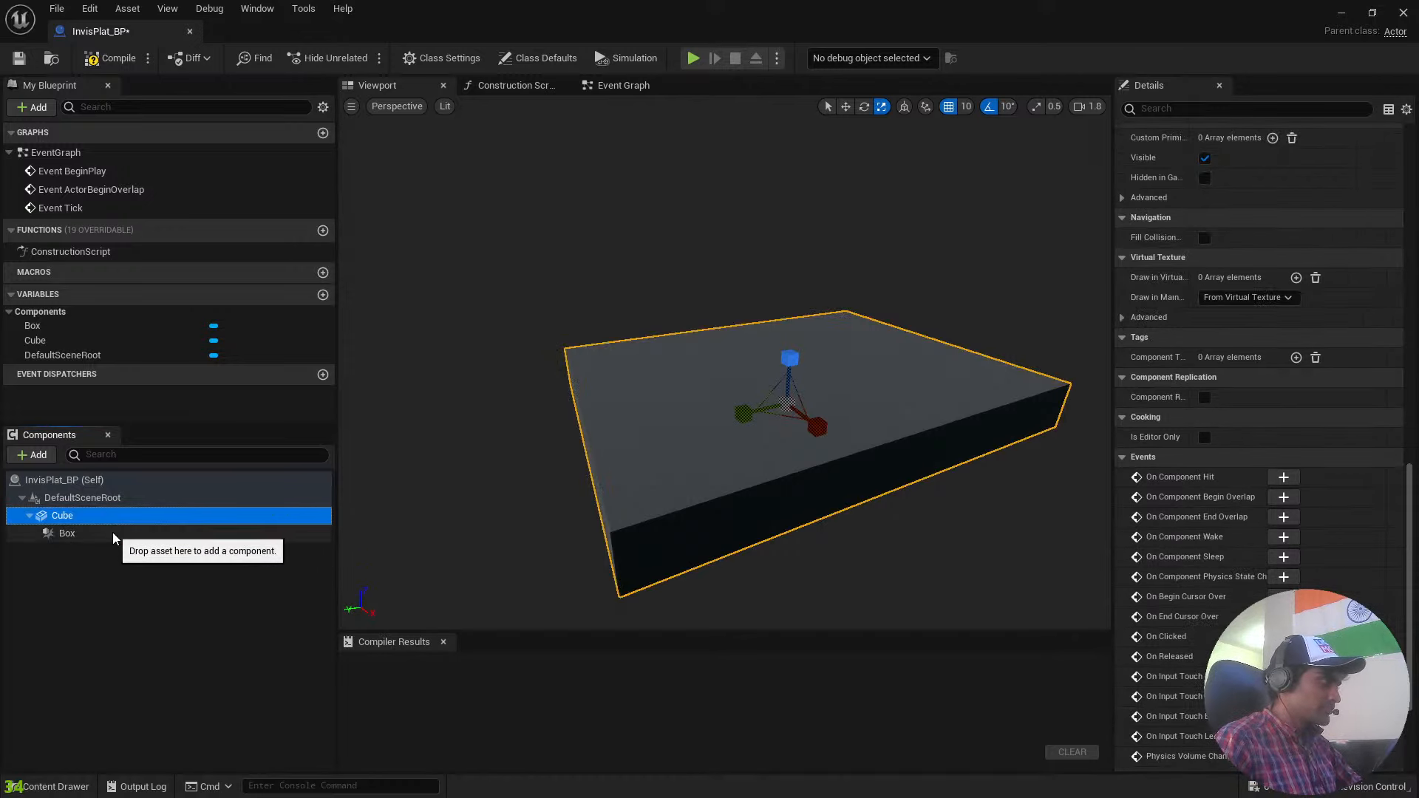
left_click(112, 533)
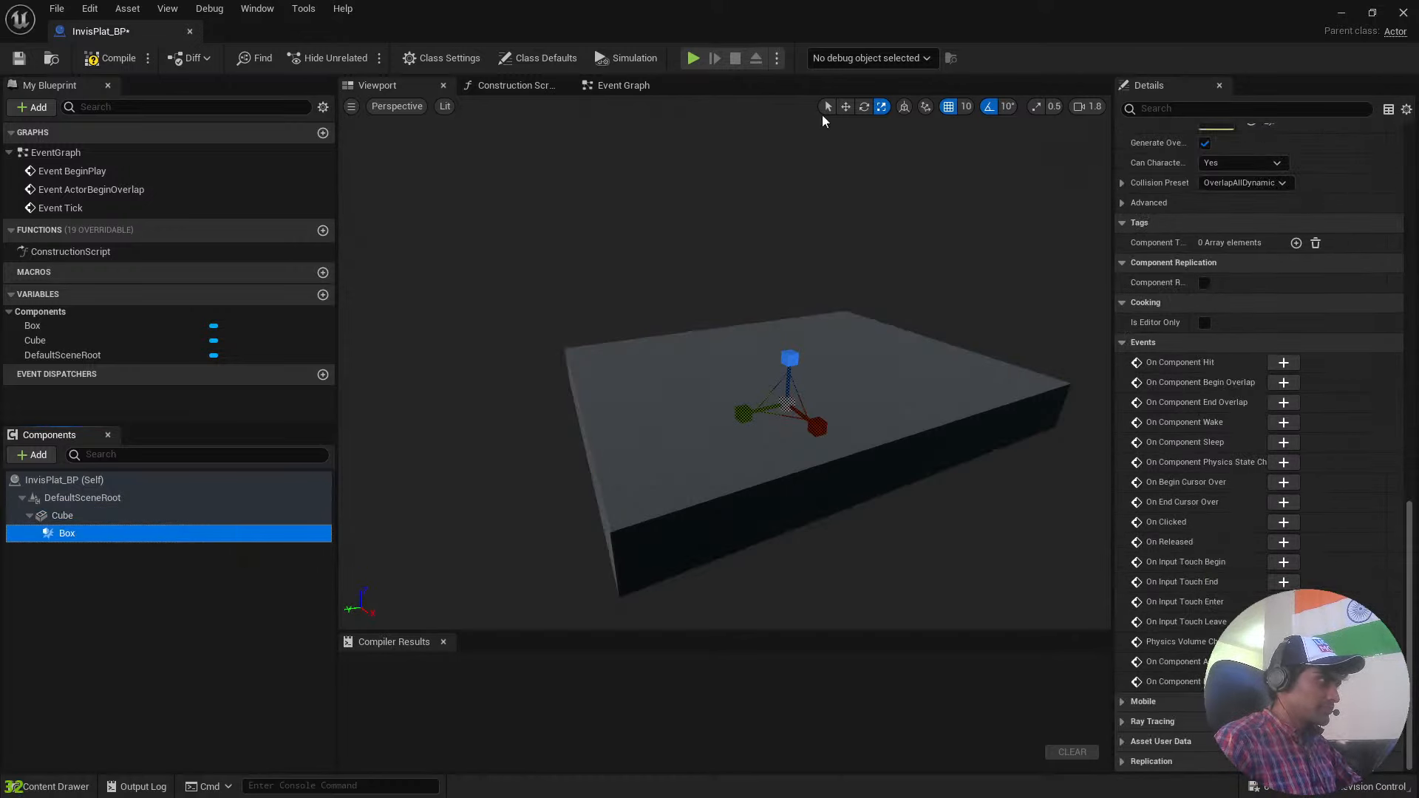
left_click(845, 107)
left_click_drag(785, 346, 788, 282)
Scale the Box collision on all three axes to cover the platform's whole top surface with some height above it.
key("r")
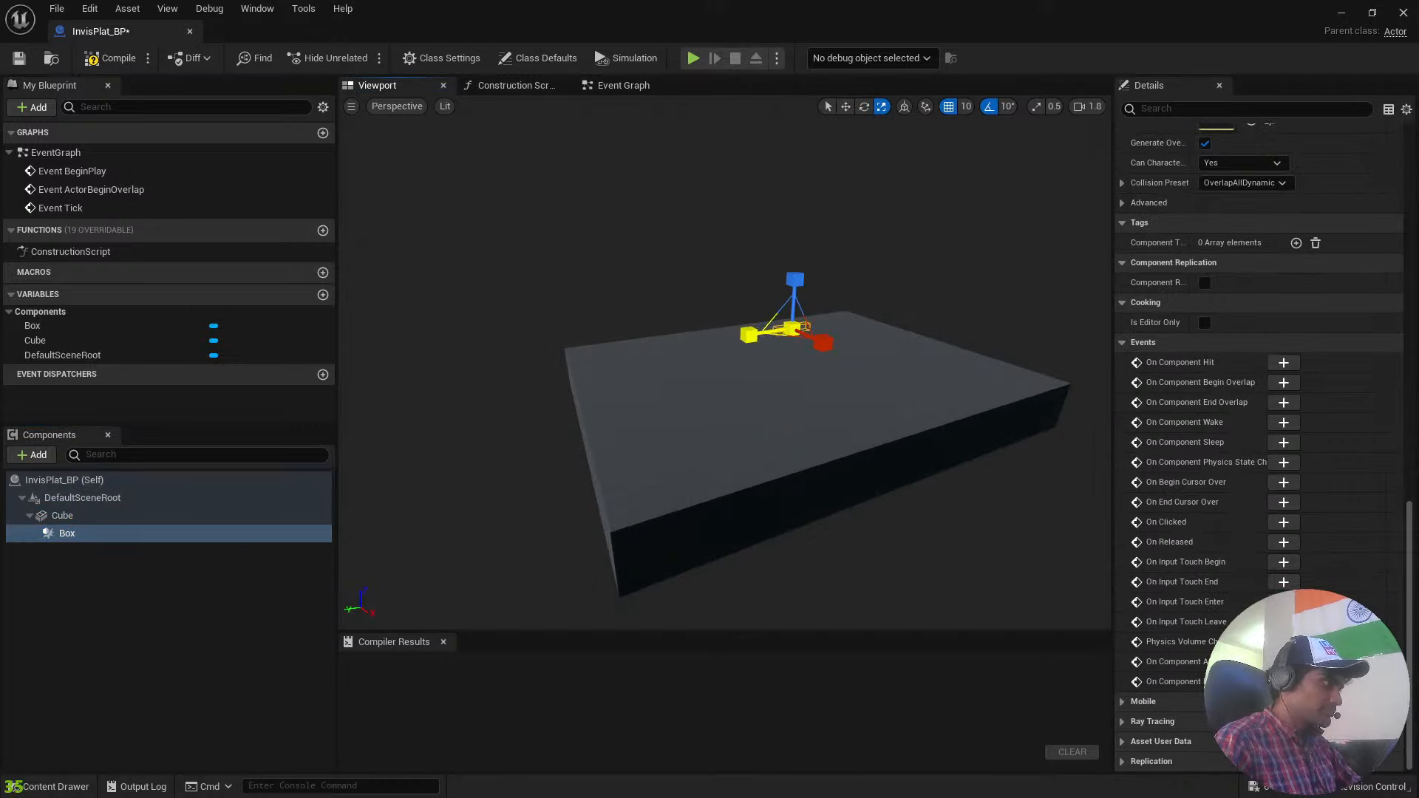
left_click_drag(749, 334, 691, 345)
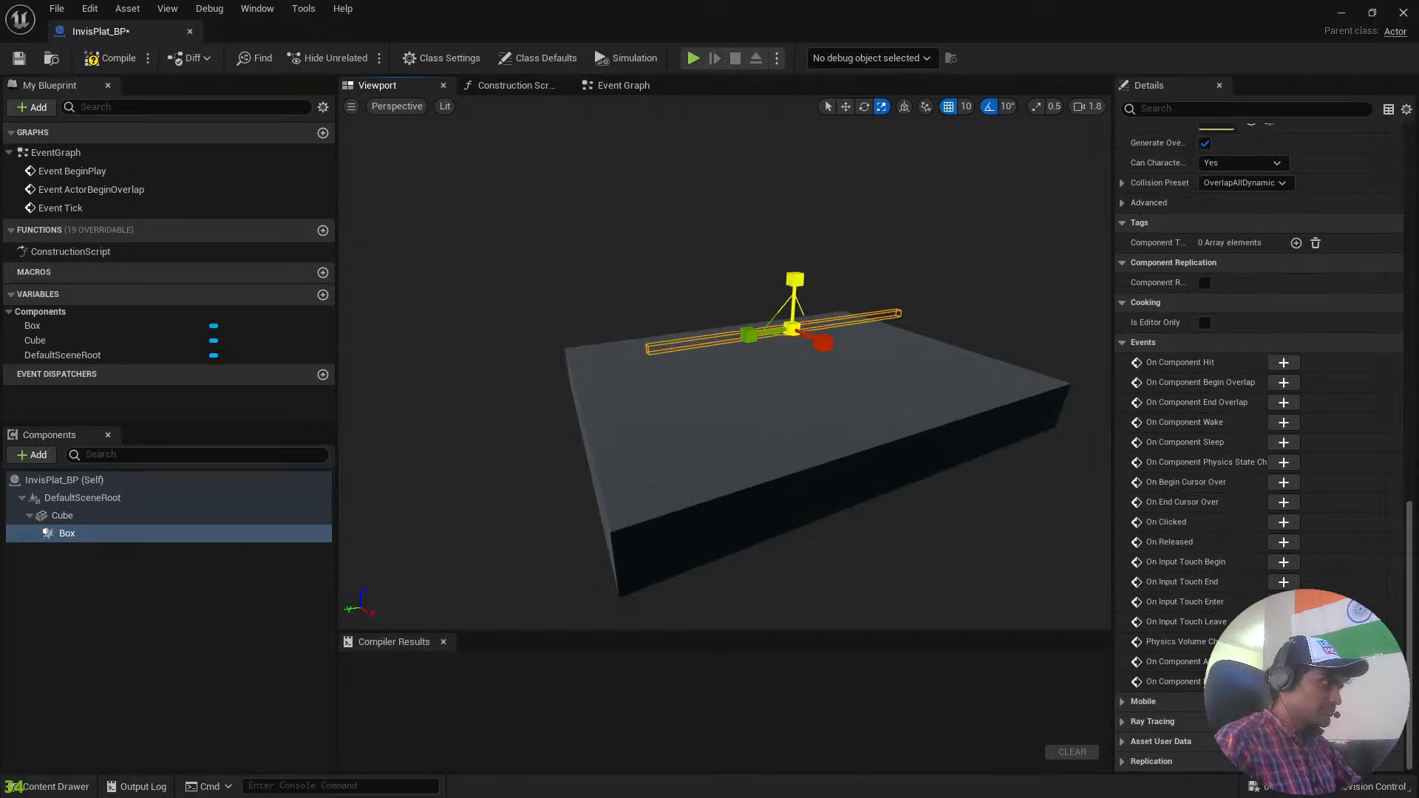
left_click_drag(795, 280, 795, 247)
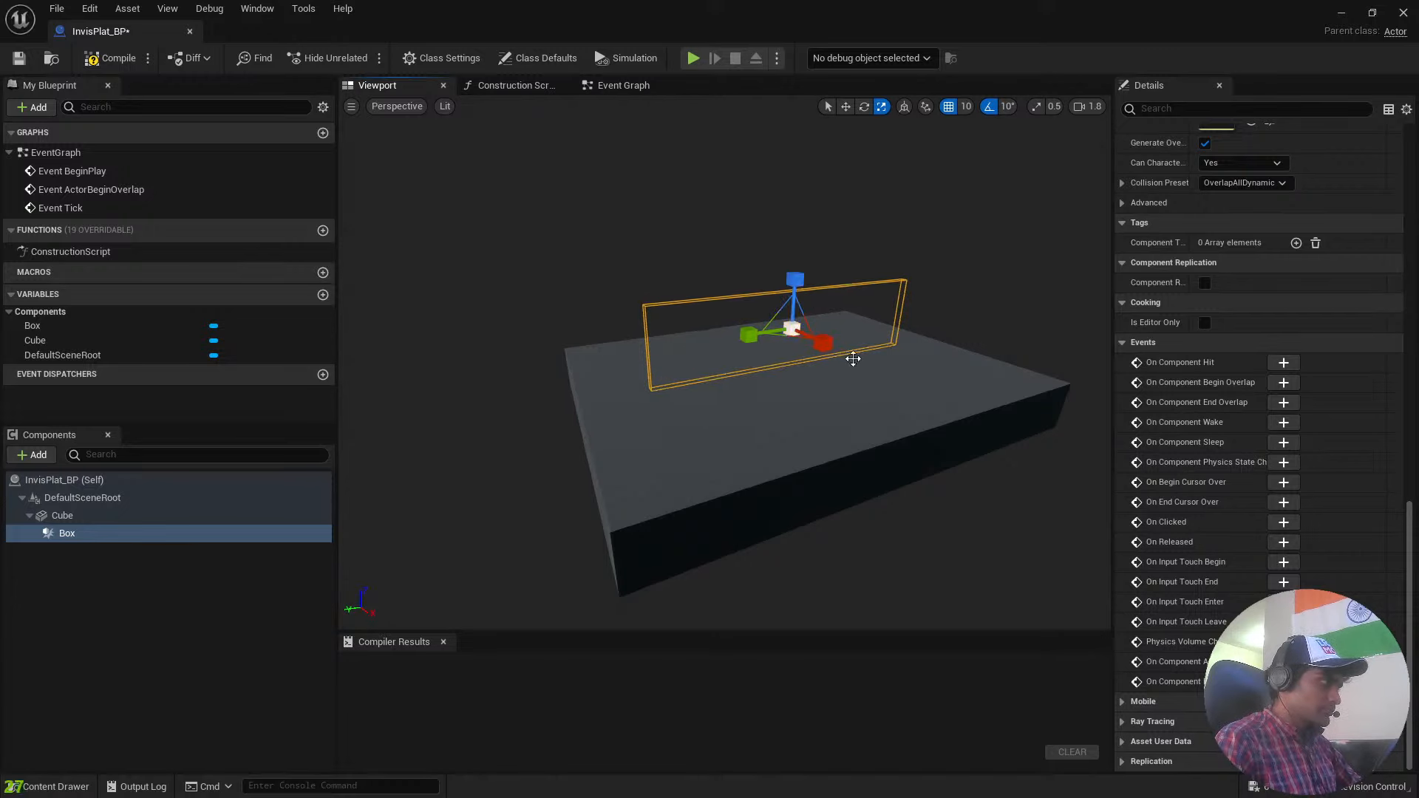
left_click_drag(822, 343, 895, 373)
left_click_drag(767, 332, 720, 340)
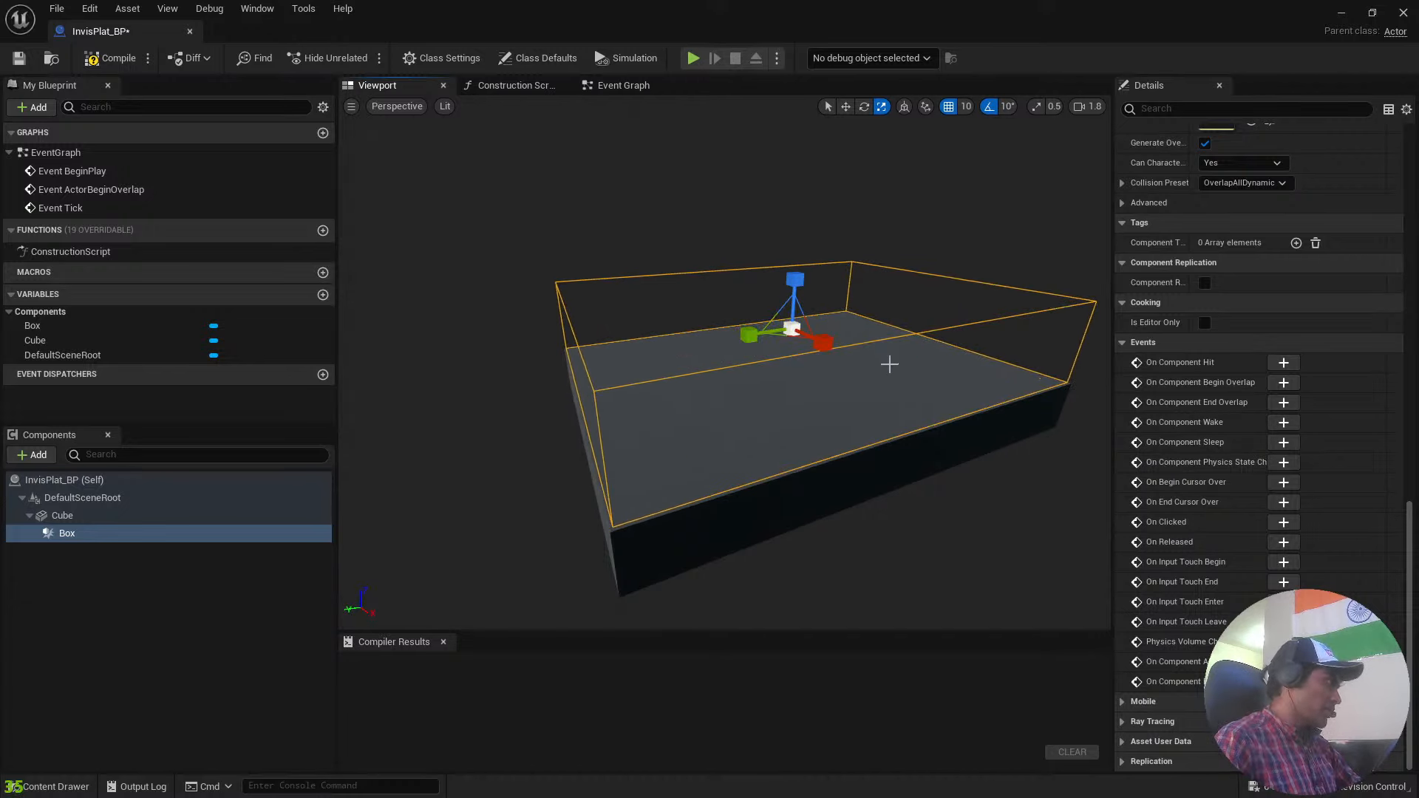
Fine-tune the Box collision's fit to the platform's edges and leave the Box component selected.
key("a")
right_click_drag(850, 445, 1013, 445)
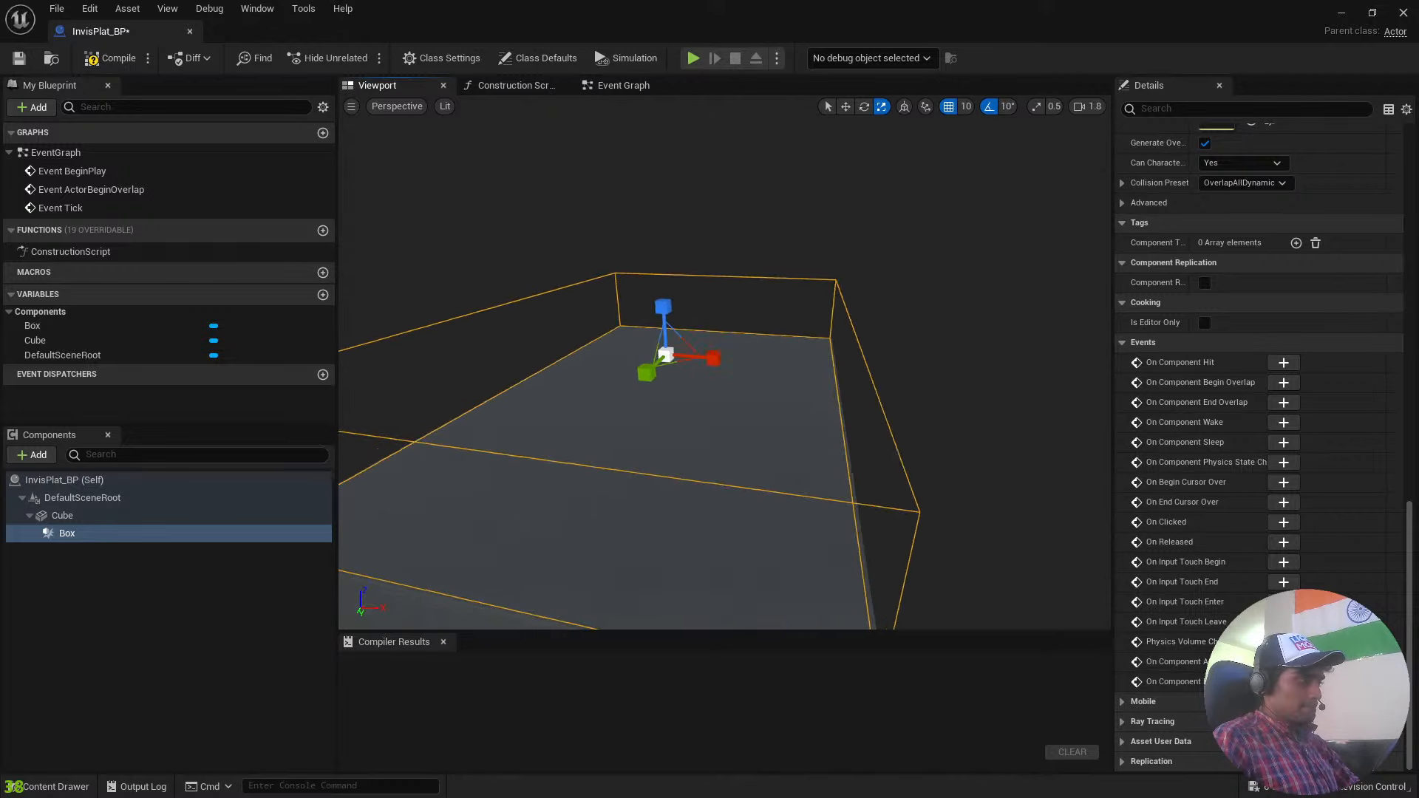
right_click_drag(618, 428, 647, 428)
left_click_drag(671, 353, 670, 362)
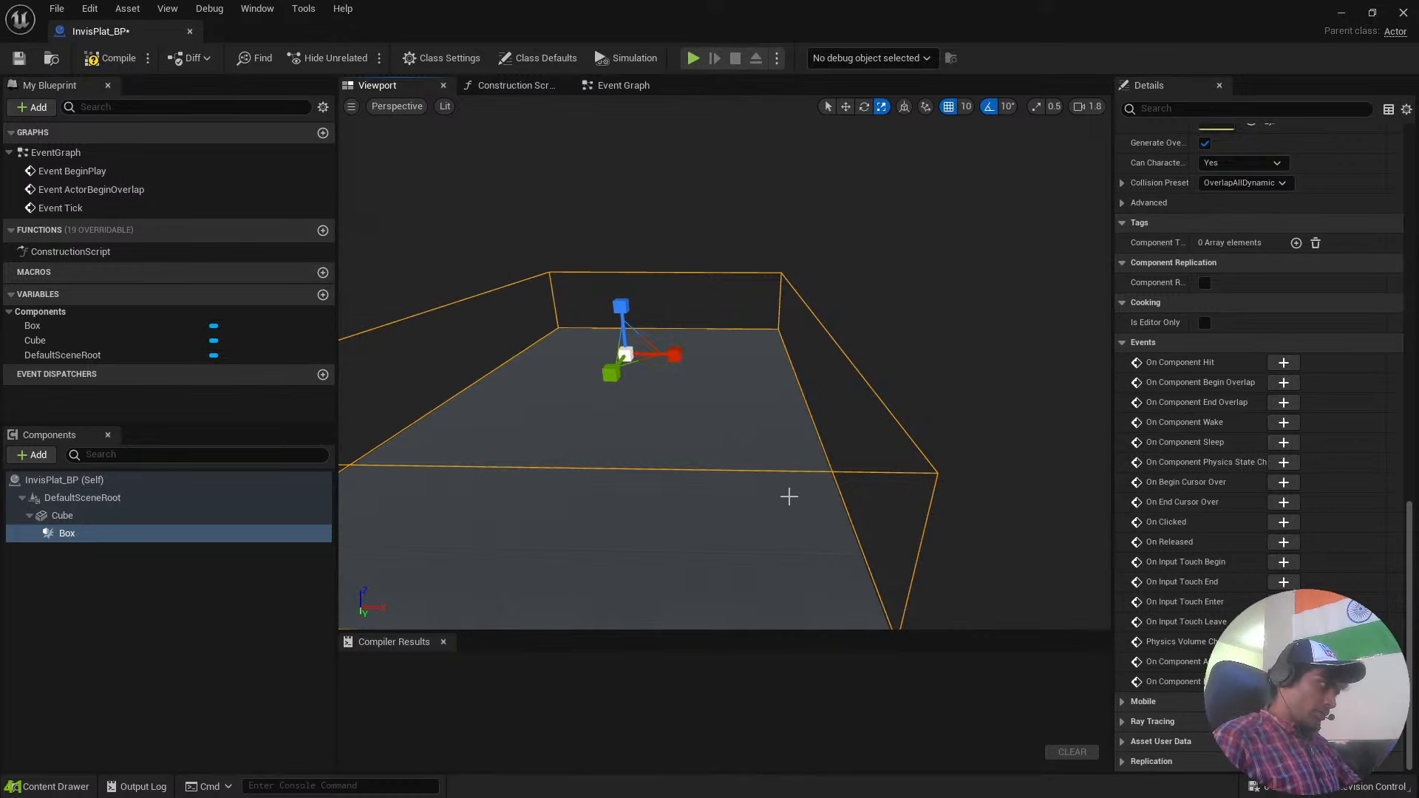
right_click_drag(1032, 454, 847, 476)
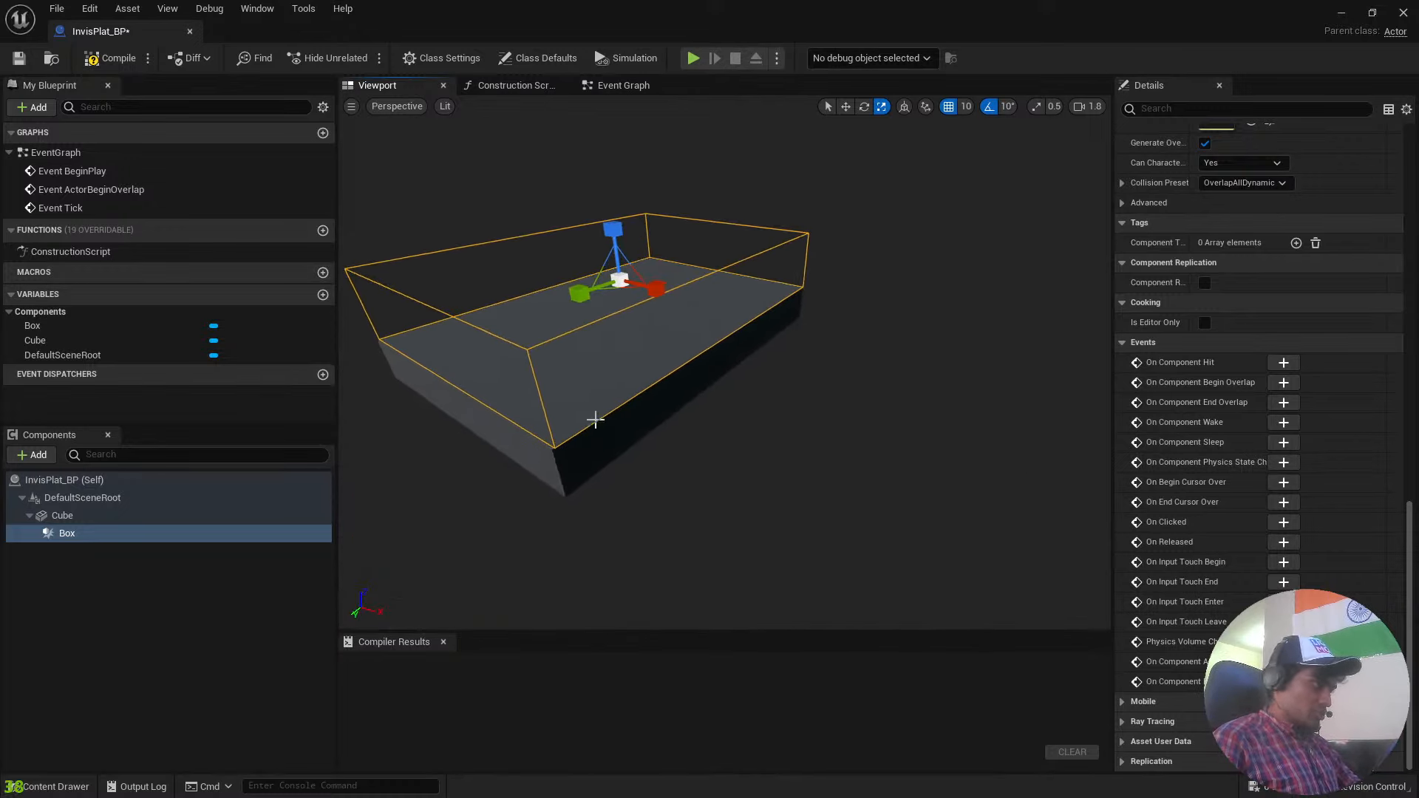
left_click(607, 440)
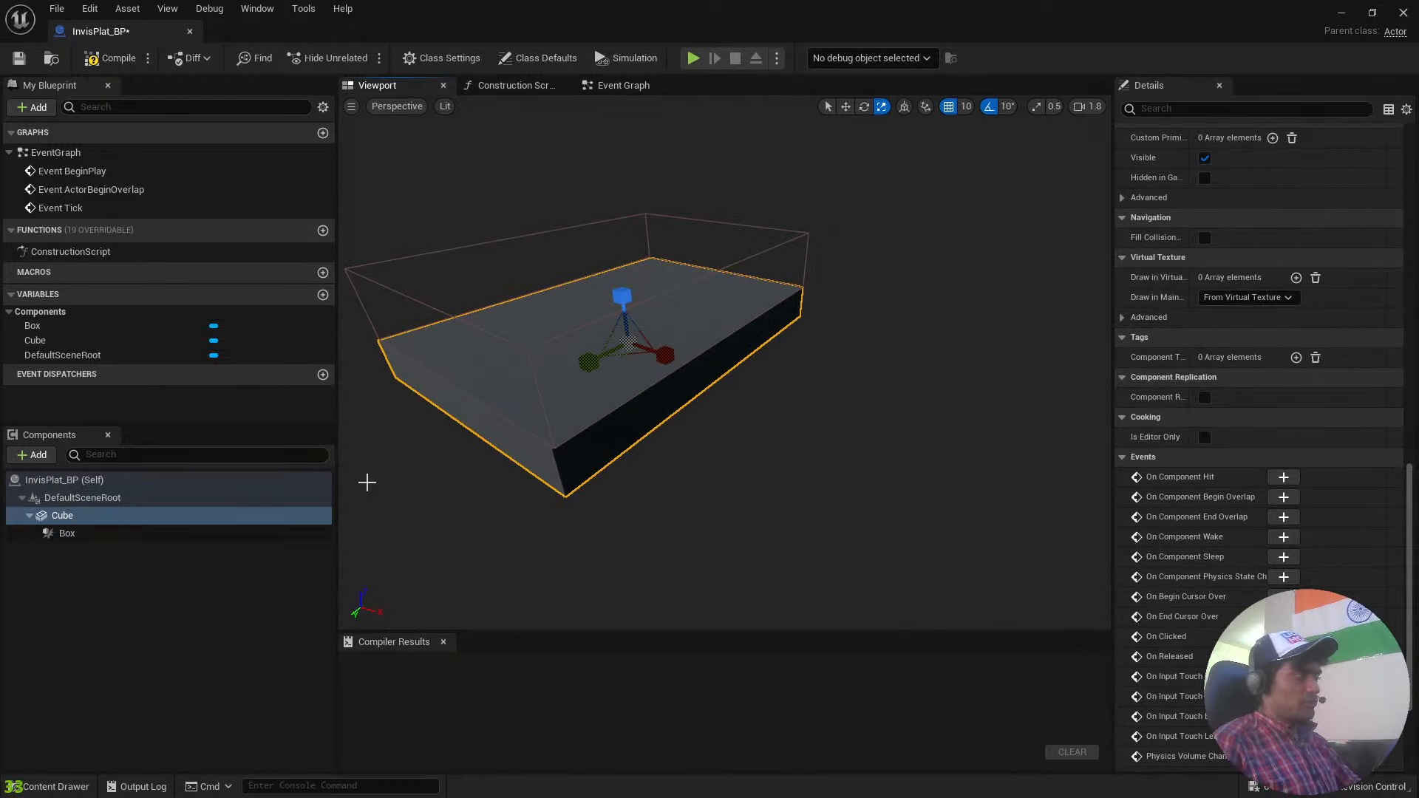
left_click(203, 528)
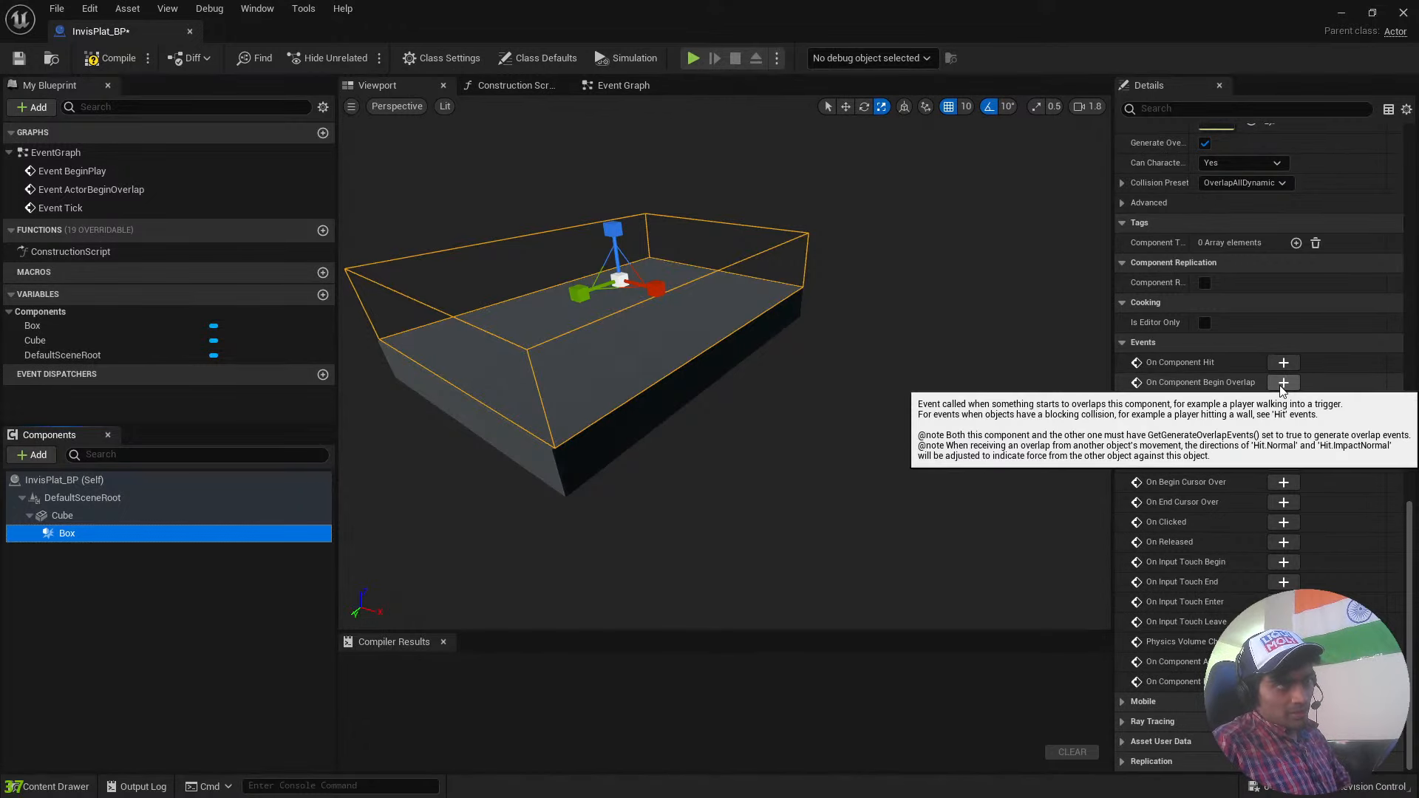
Add an On Component Begin Overlap event for the Box collision component.
scroll(1268, 424, "up", 10)
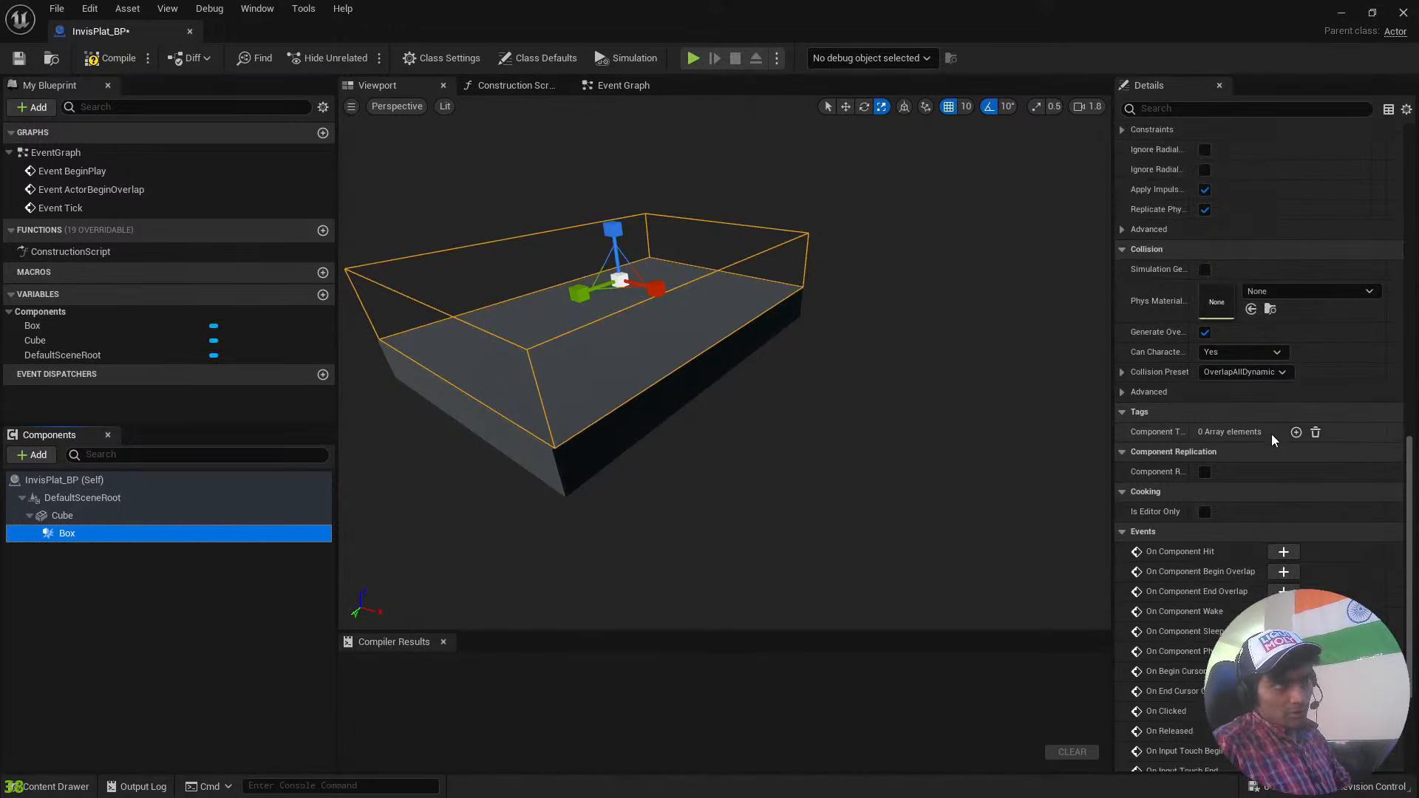
scroll(1301, 411, "up", 6)
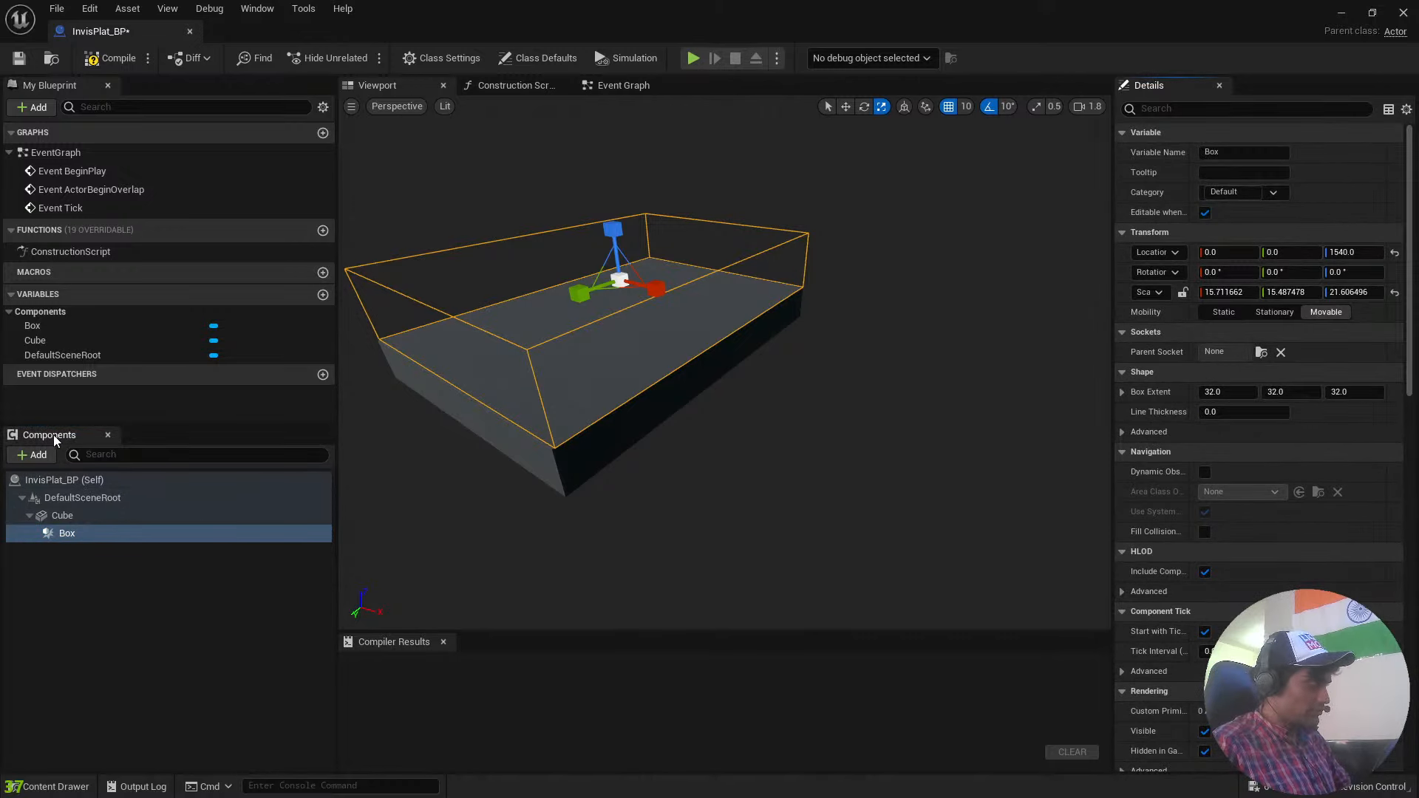
left_click(74, 536)
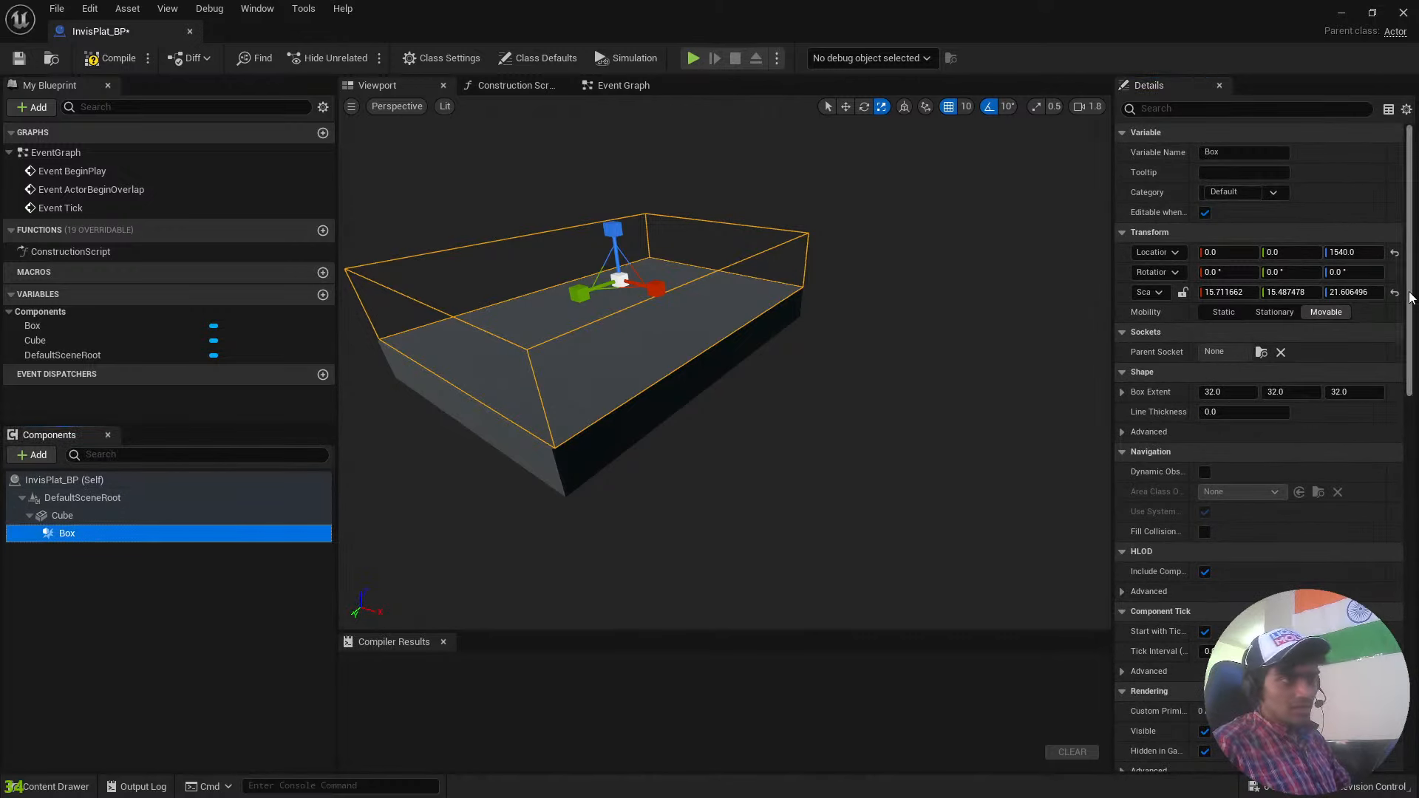
left_click_drag(1411, 296, 1405, 665)
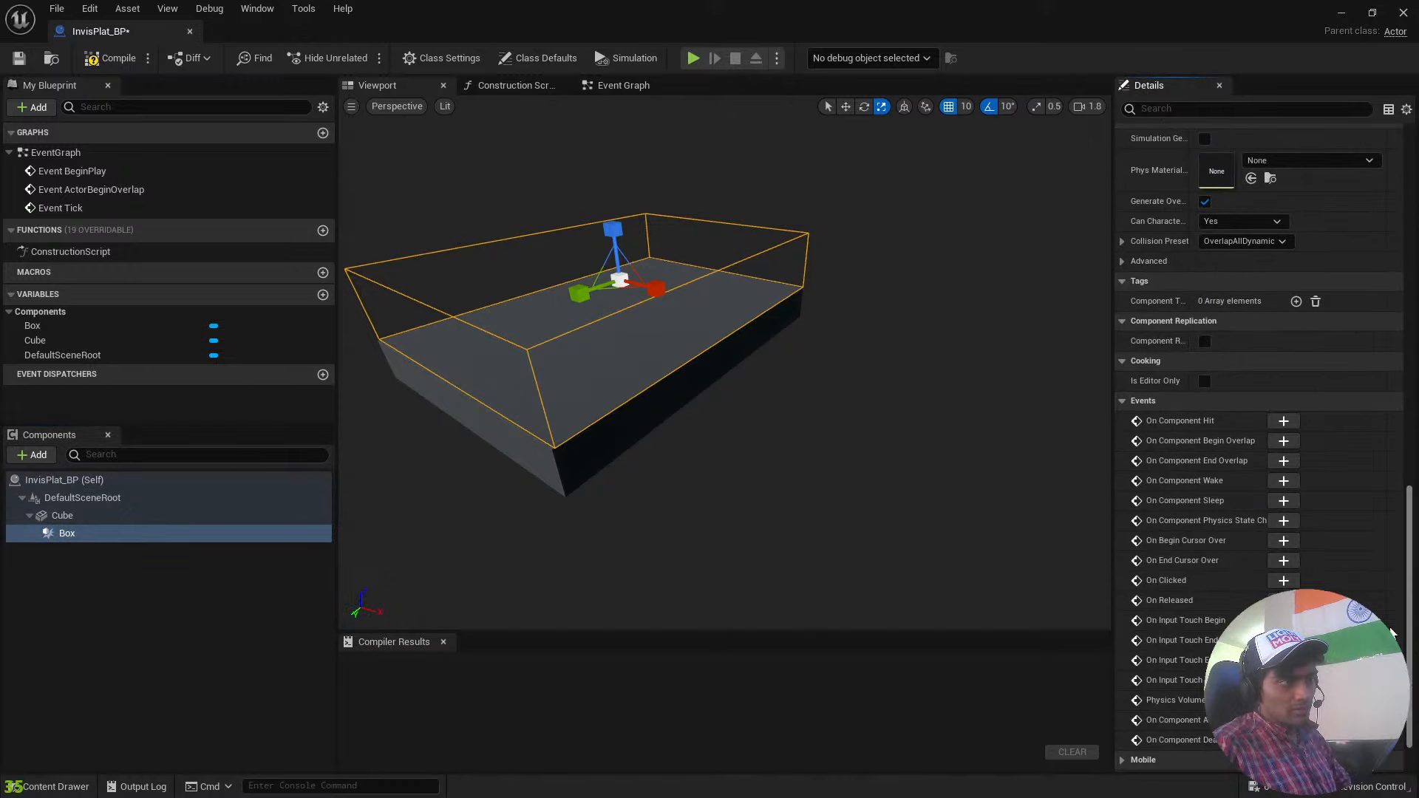
left_click(1284, 442)
Examine the default BeginPlay, ActorBeginOverlap and Tick events and the new Box overlap event with its output pins.
right_click_drag(994, 415, 794, 393)
scroll(668, 242, "down", 4)
scroll(794, 393, "up", 3)
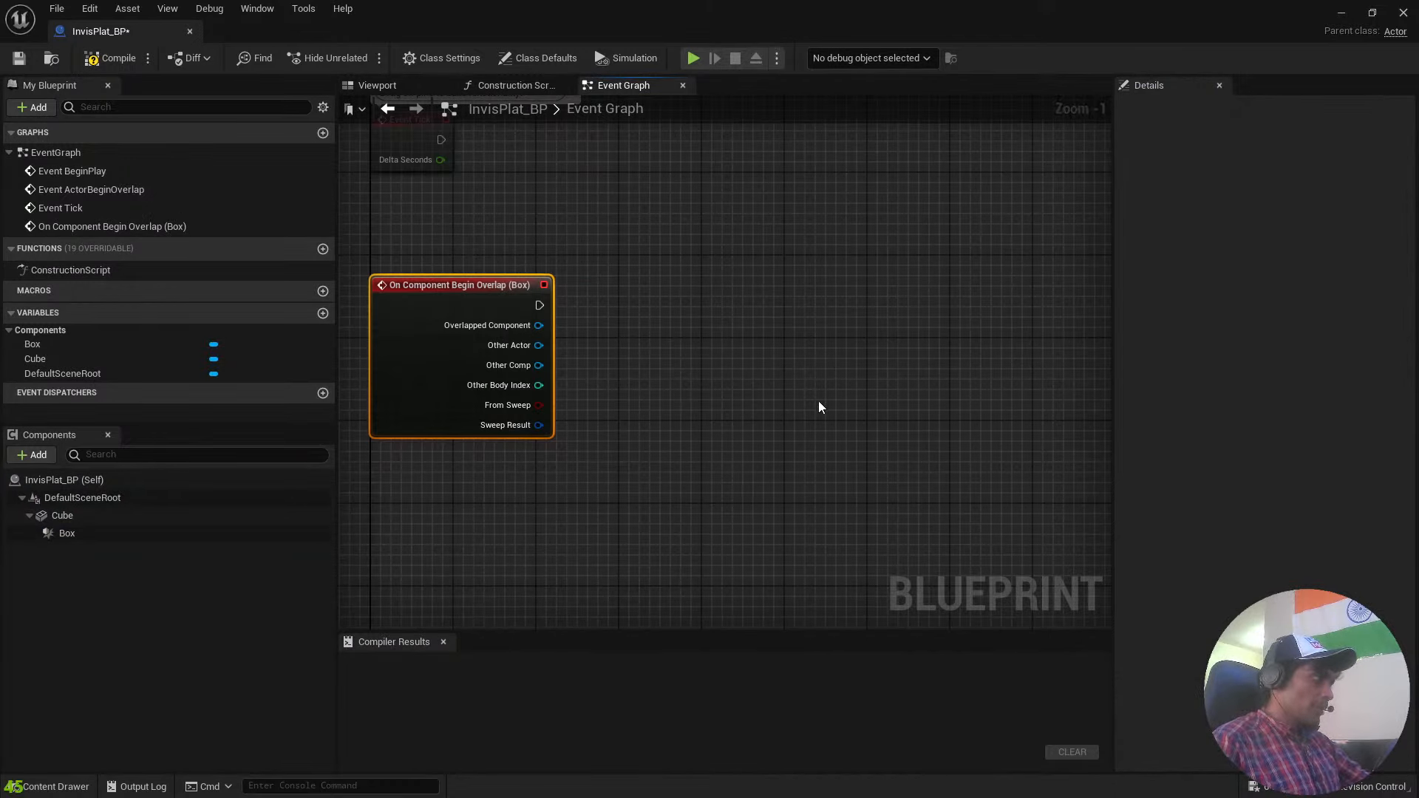
right_click_drag(656, 170, 798, 557)
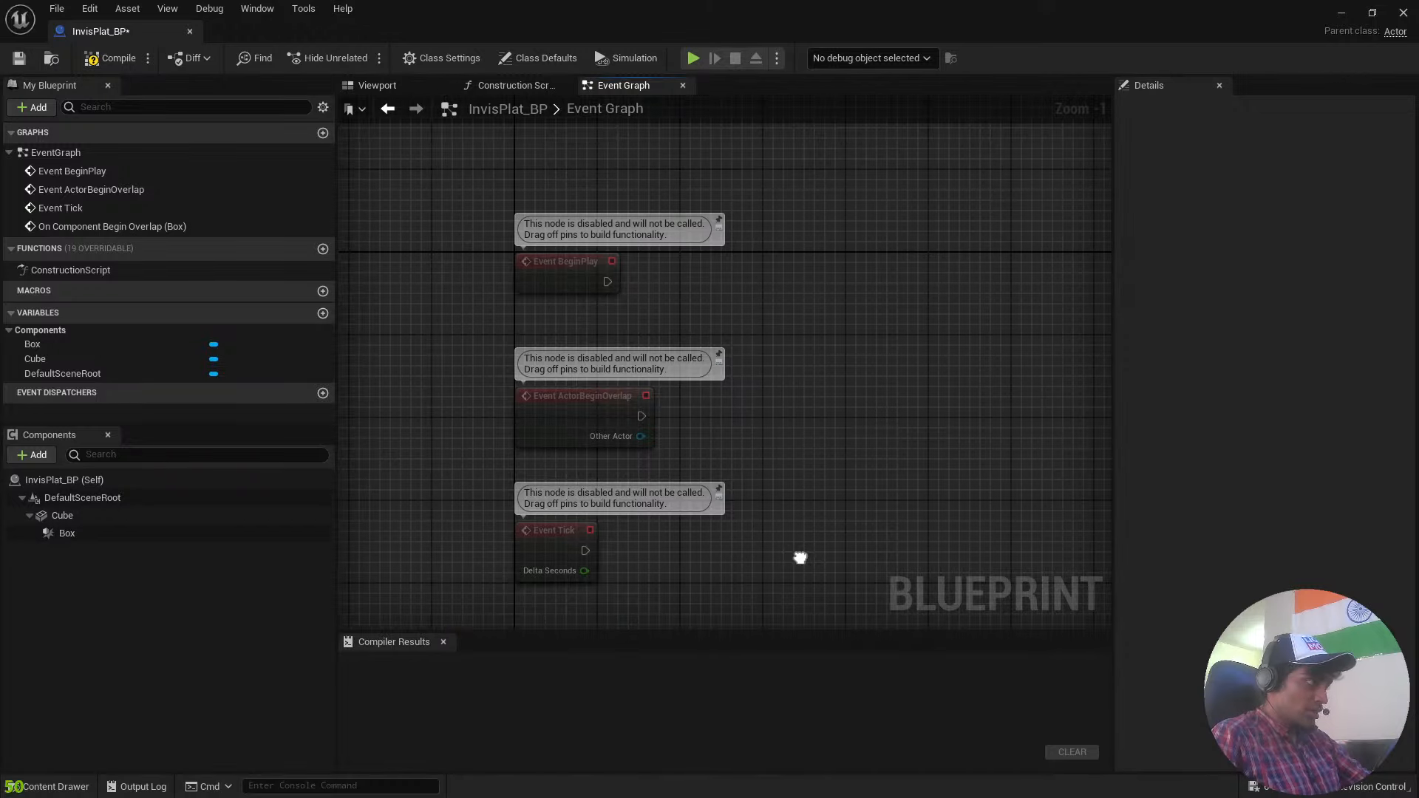
left_click(568, 276)
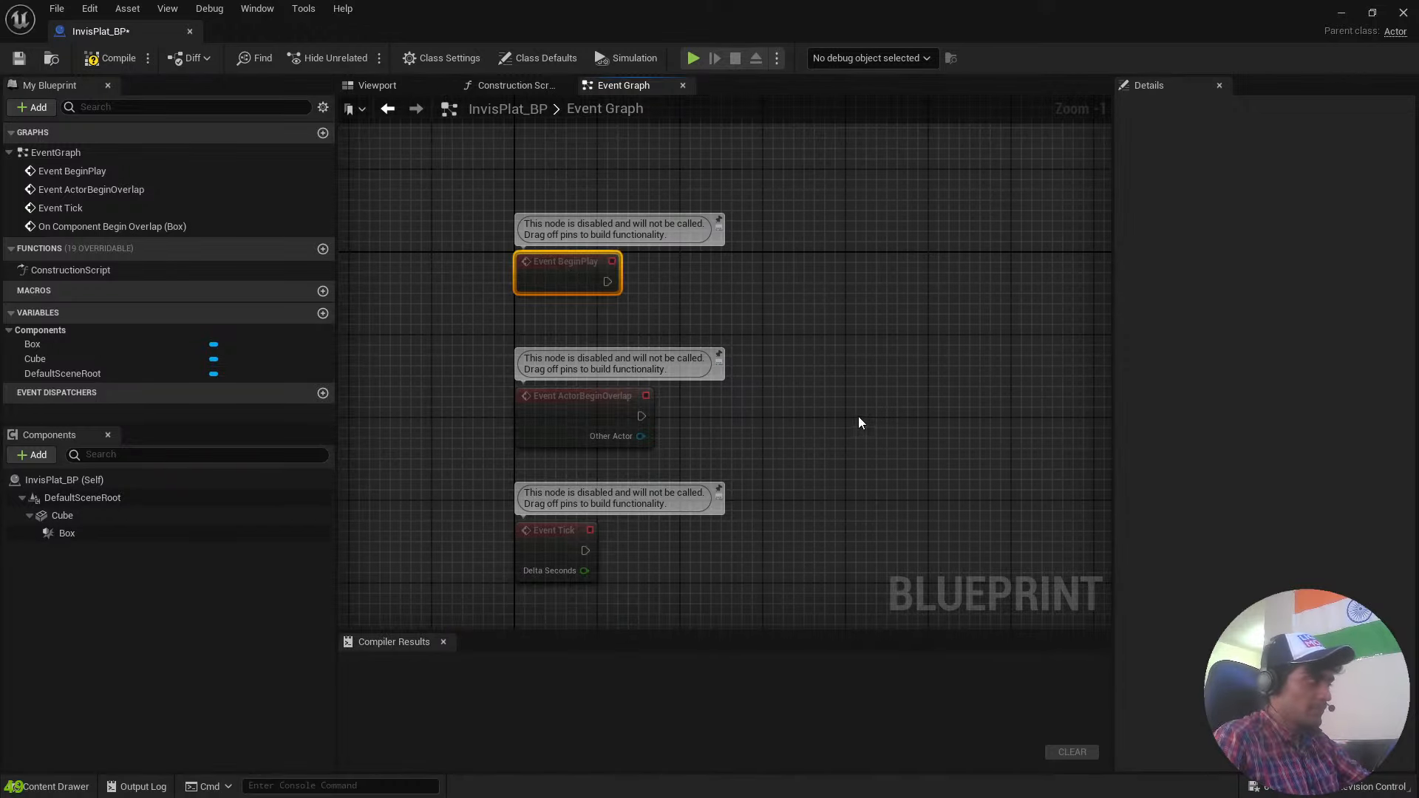
right_click_drag(858, 416, 871, 244)
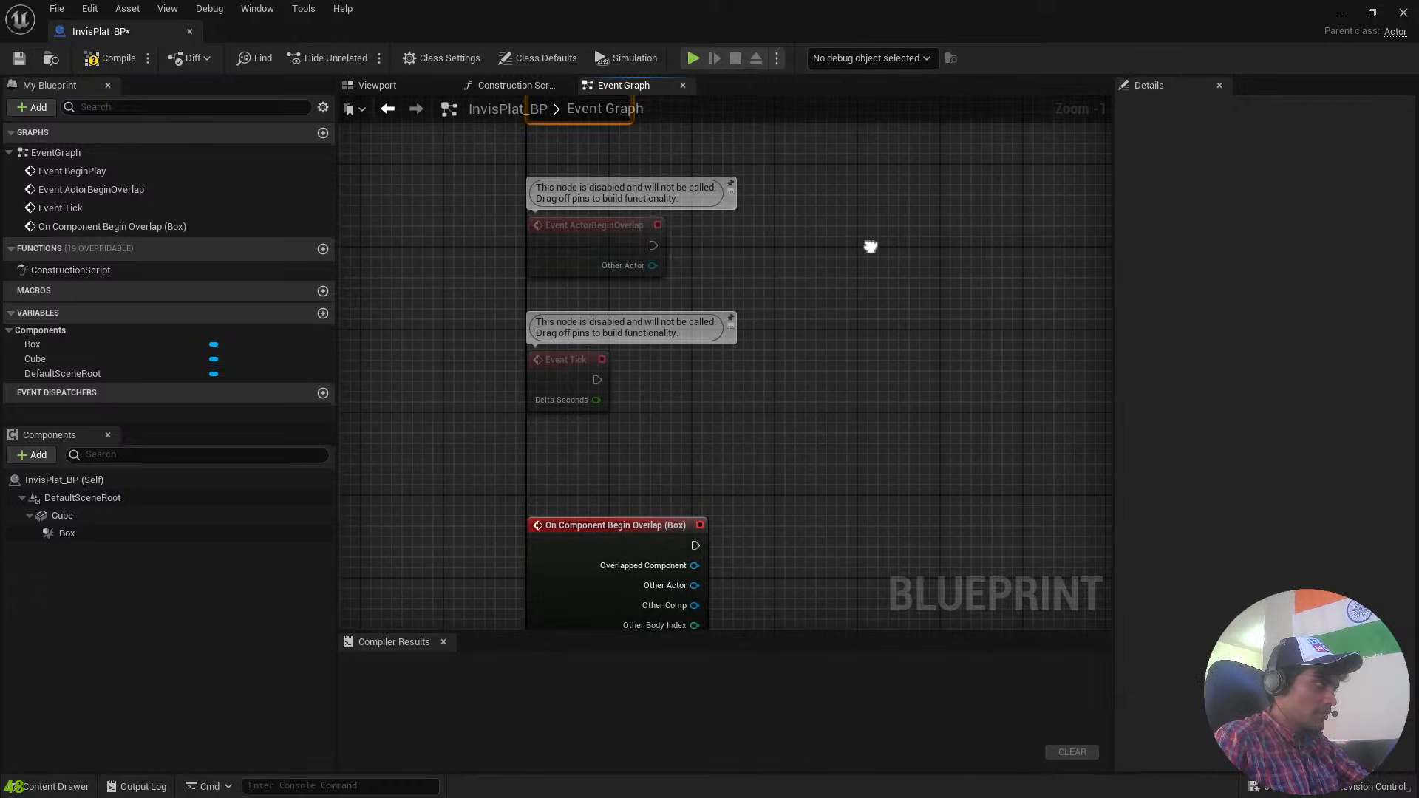
left_click(556, 379)
right_click_drag(755, 411, 710, 241)
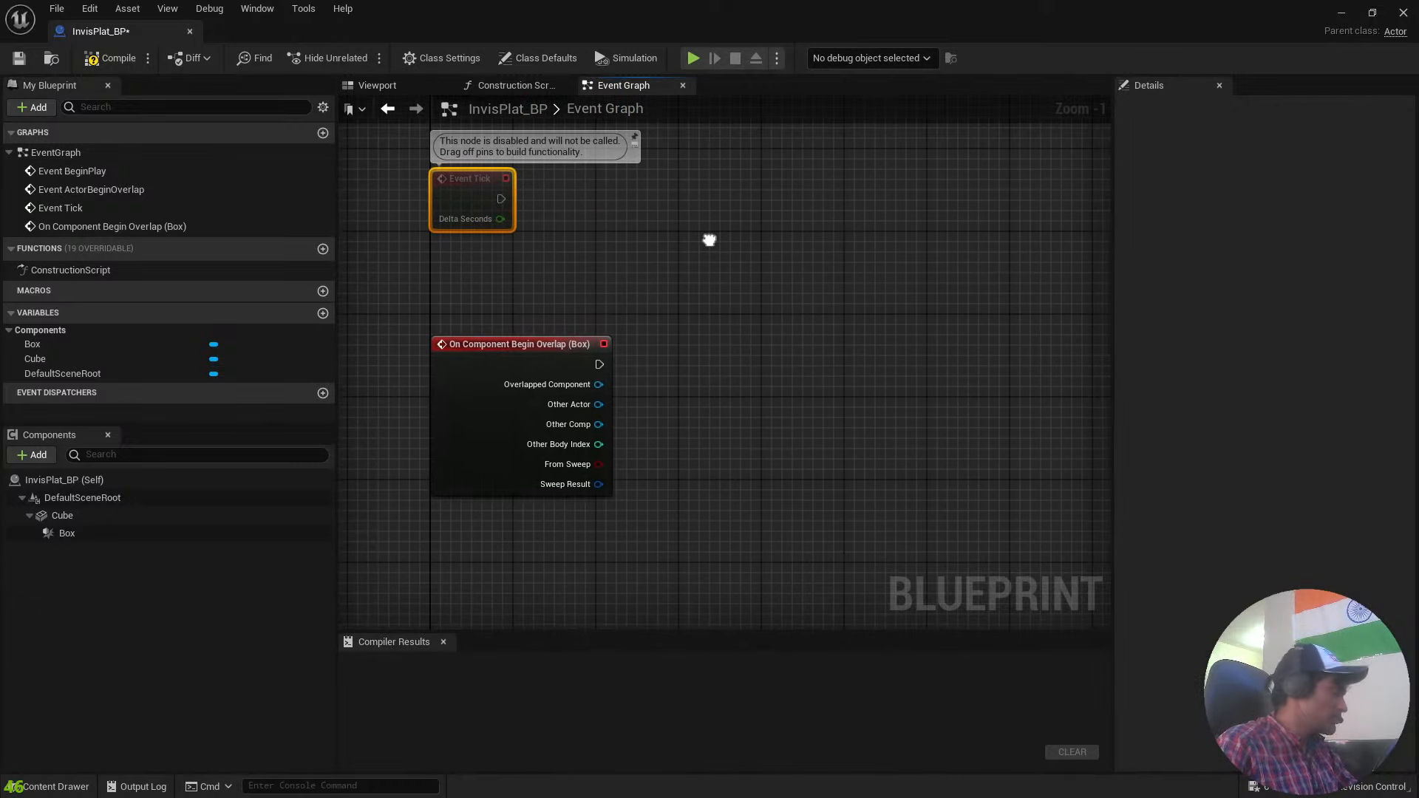
right_click_drag(732, 297, 650, 275)
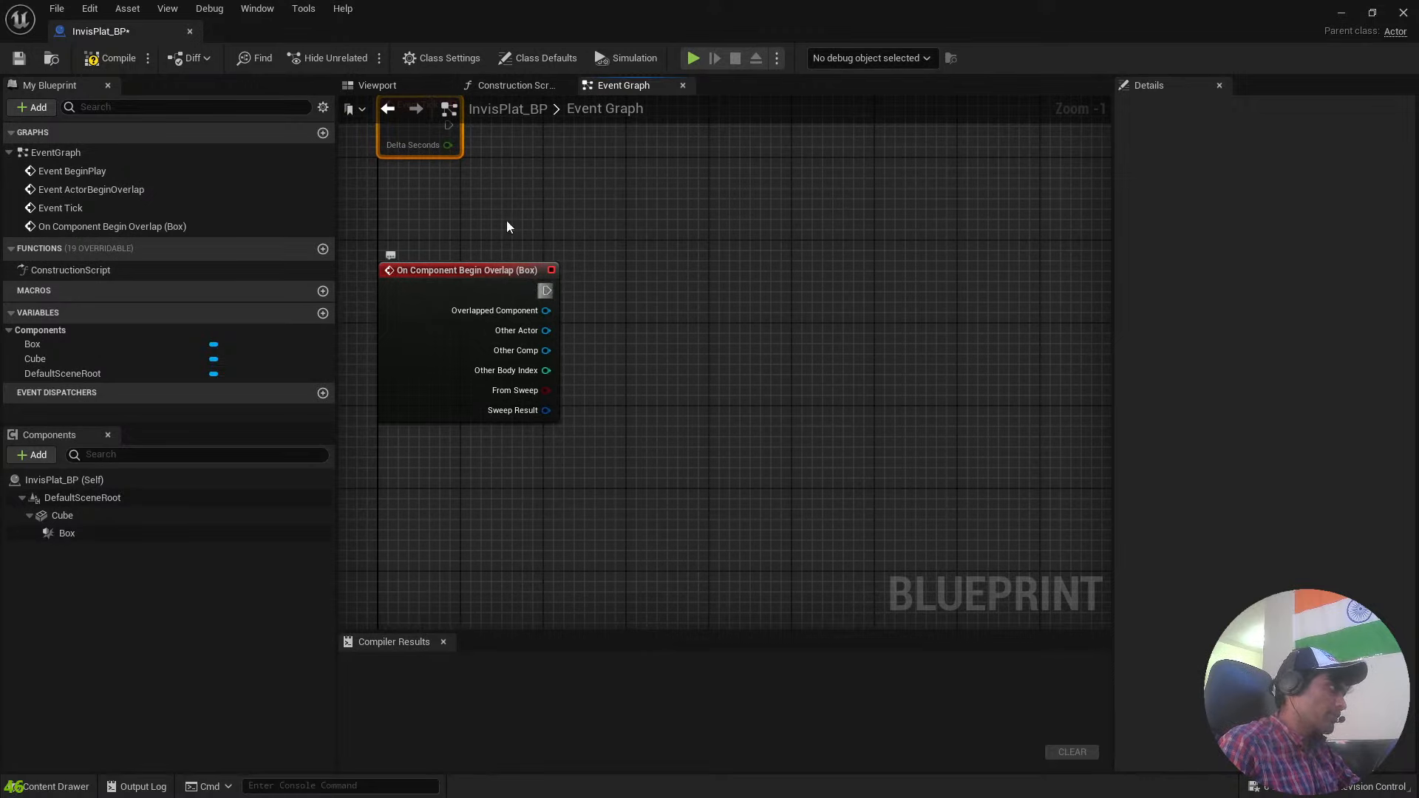
right_click_drag(539, 303, 597, 229)
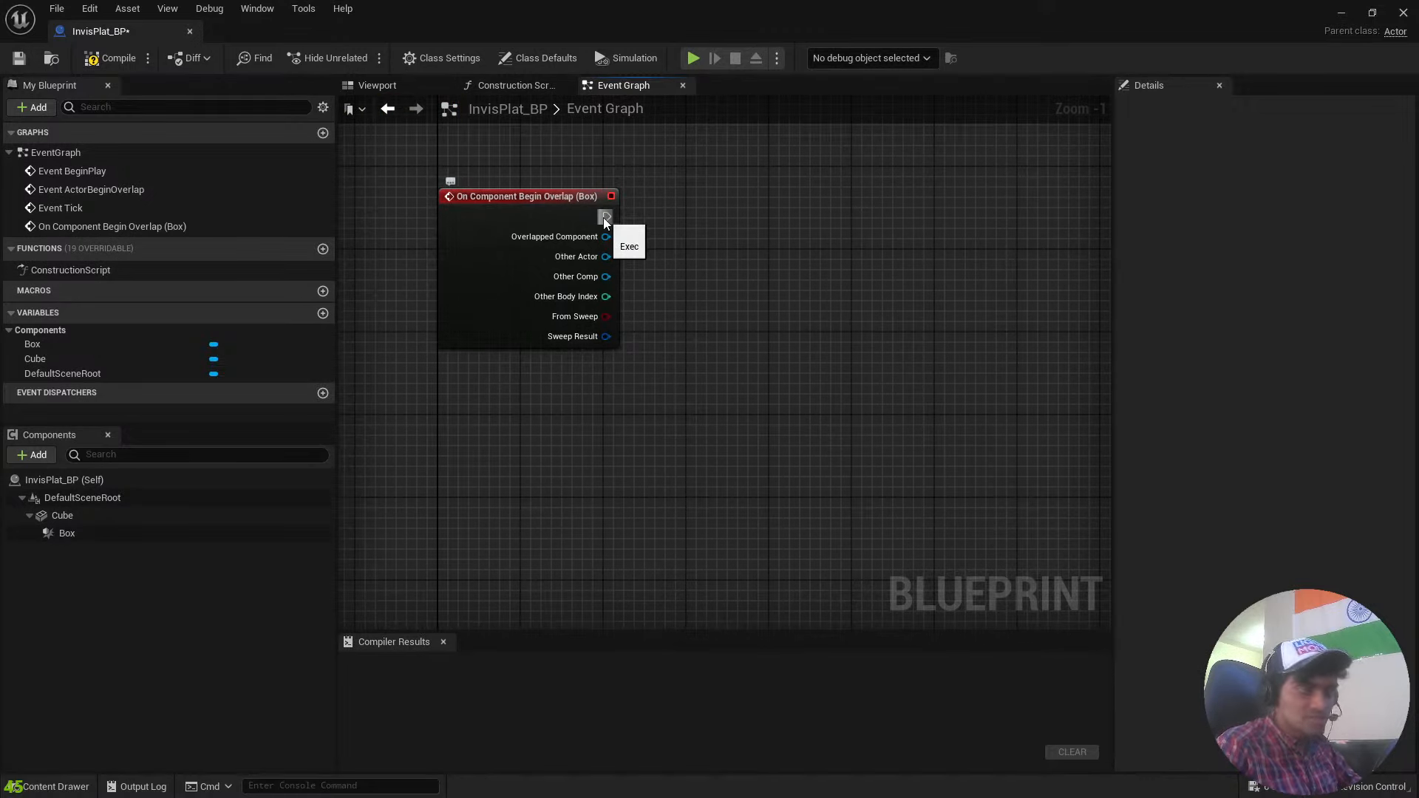
right_click_drag(687, 307, 695, 319)
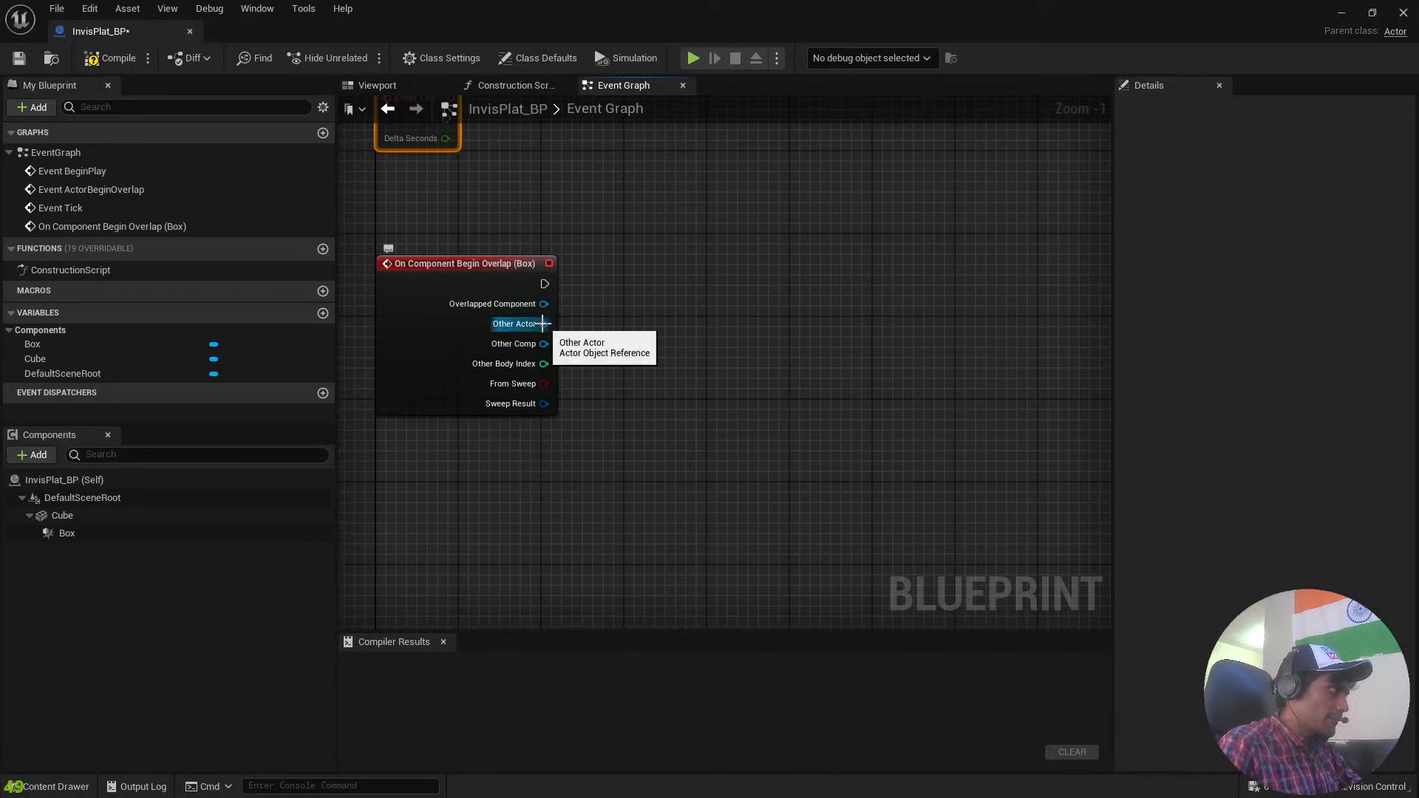
Add an Equal (==) comparison node fed by the Other Actor output of the Box overlap event.
left_click_drag(543, 324, 659, 391)
type("player")
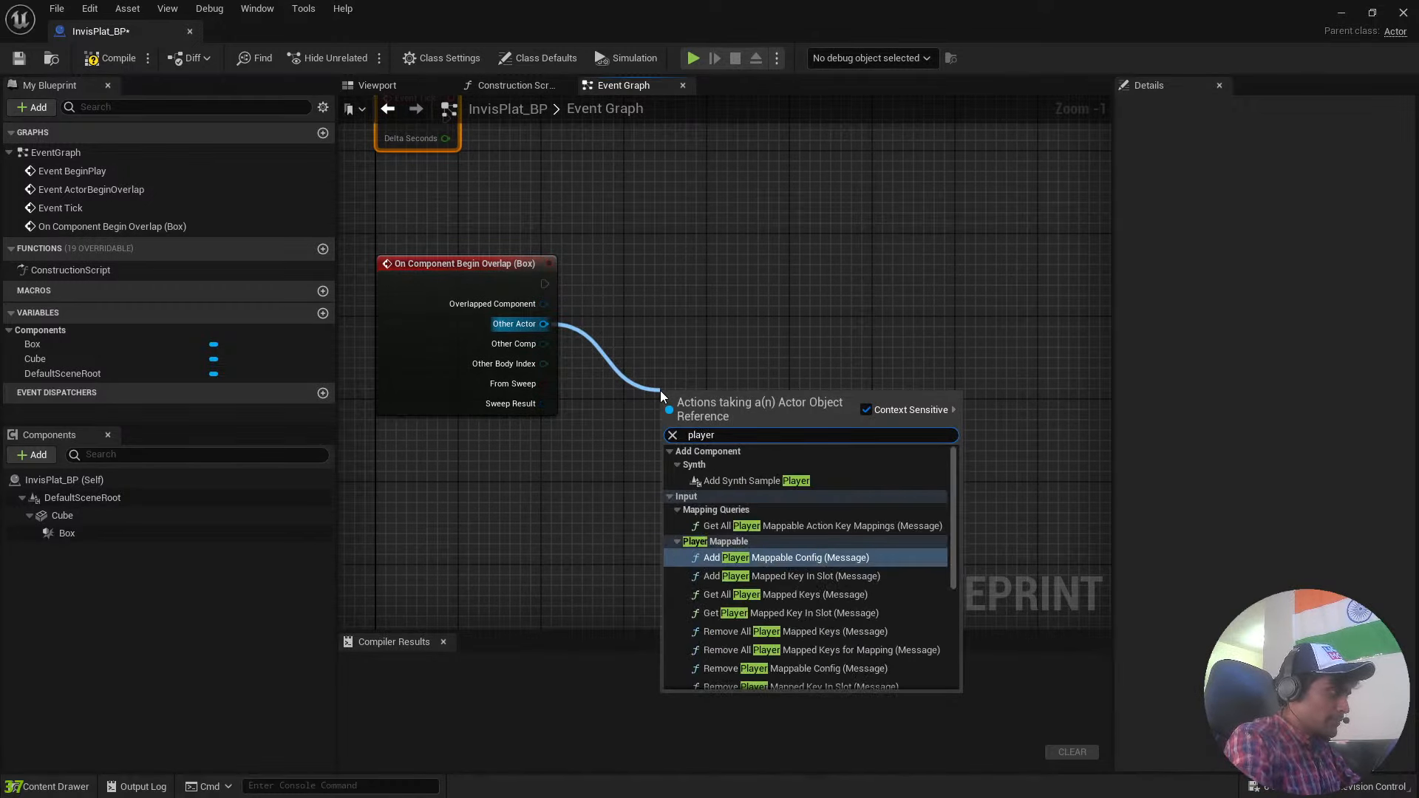
key("BackSpace")
key("BackSpace")
key("BackSpace")
key("BackSpace")
key("BackSpace")
key("BackSpace")
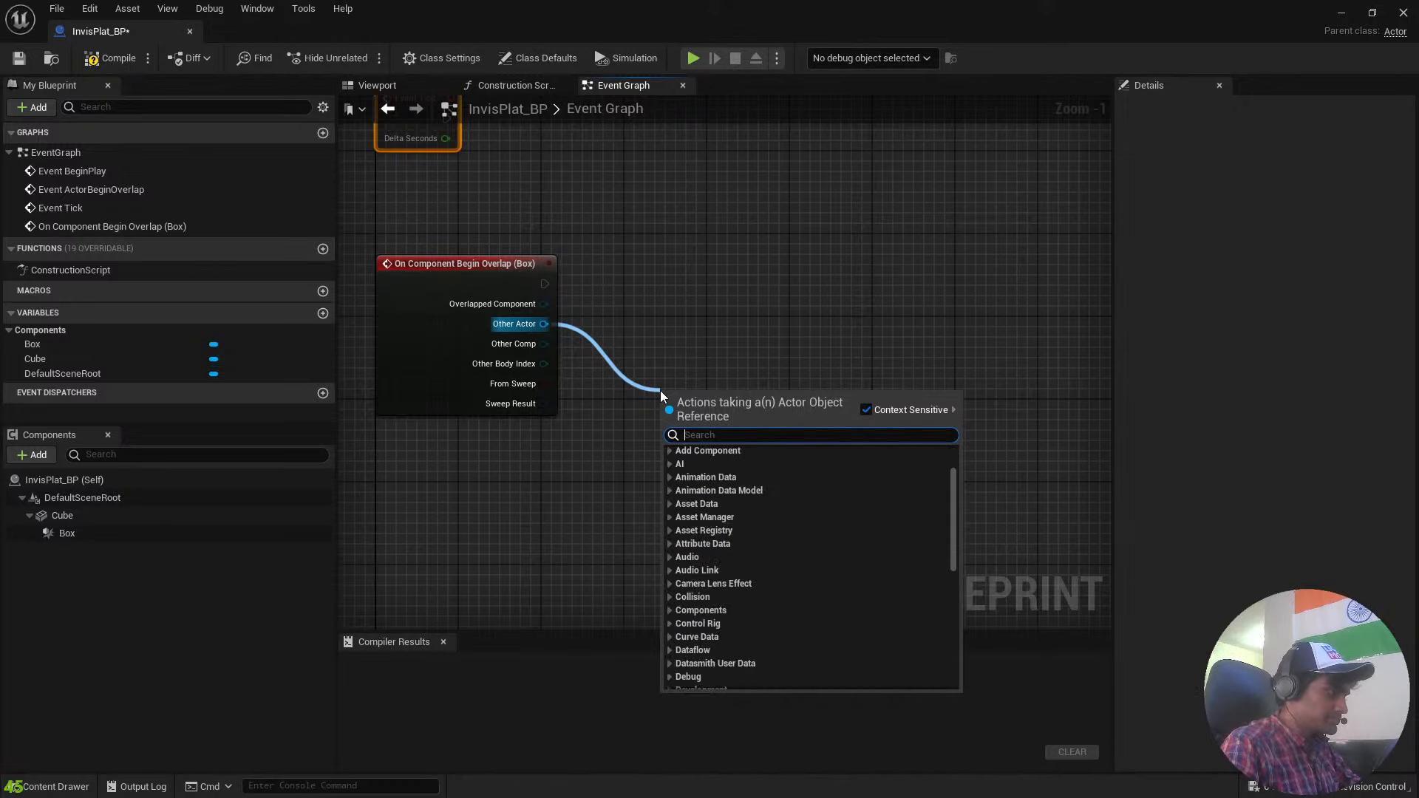
type("==")
left_click(804, 482)
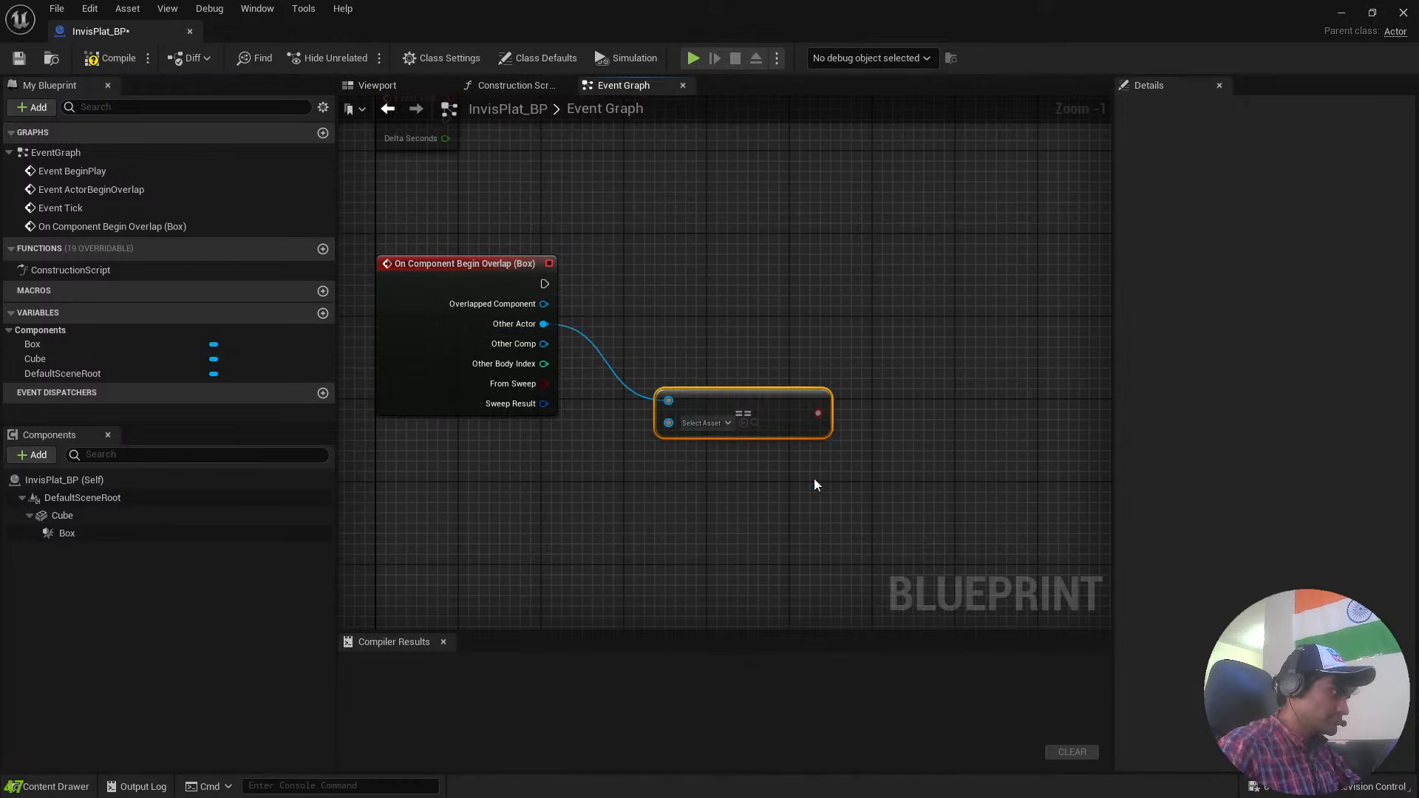
Feed the second input of the == node from a Get Player Character node placed below the overlap event.
left_click_drag(669, 423, 525, 498)
type("player")
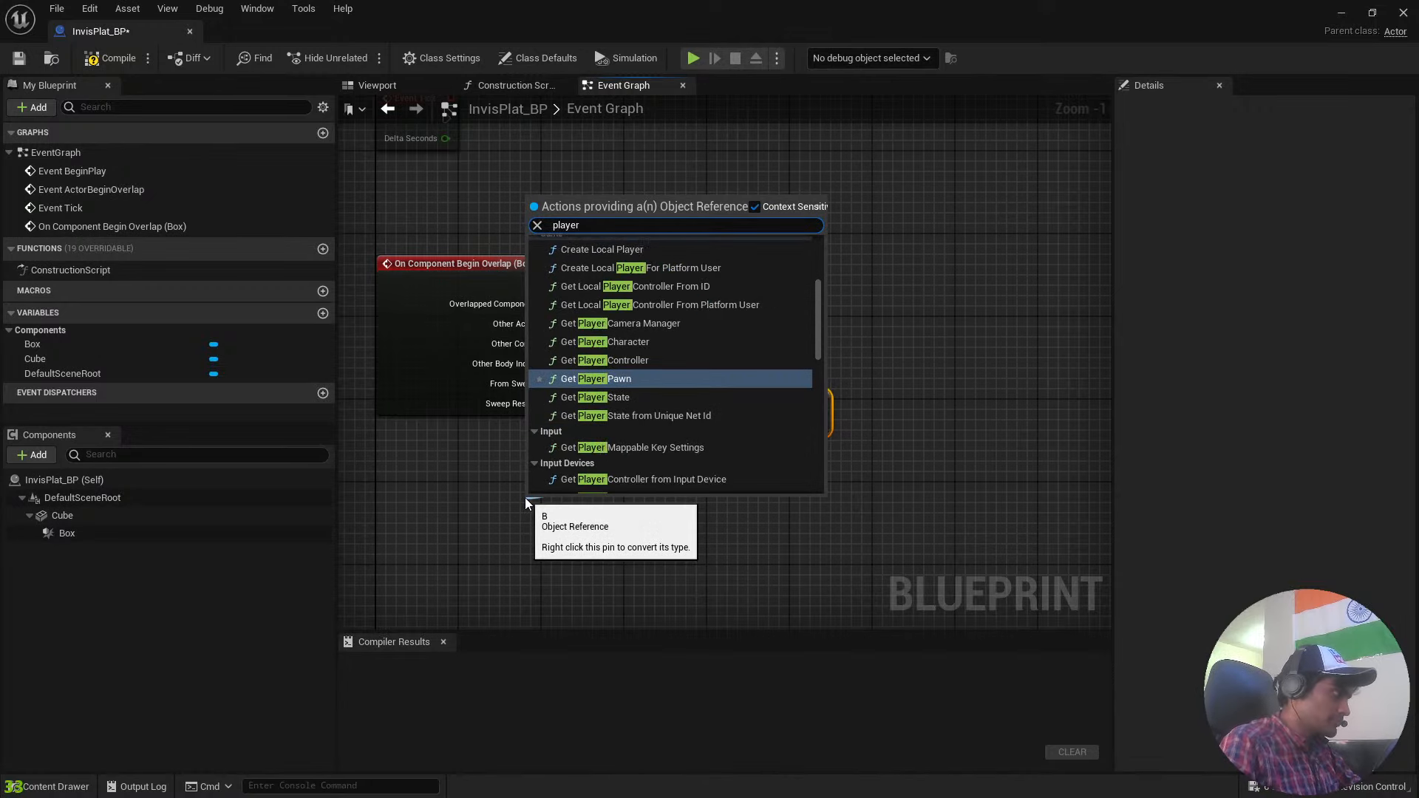
left_click(646, 343)
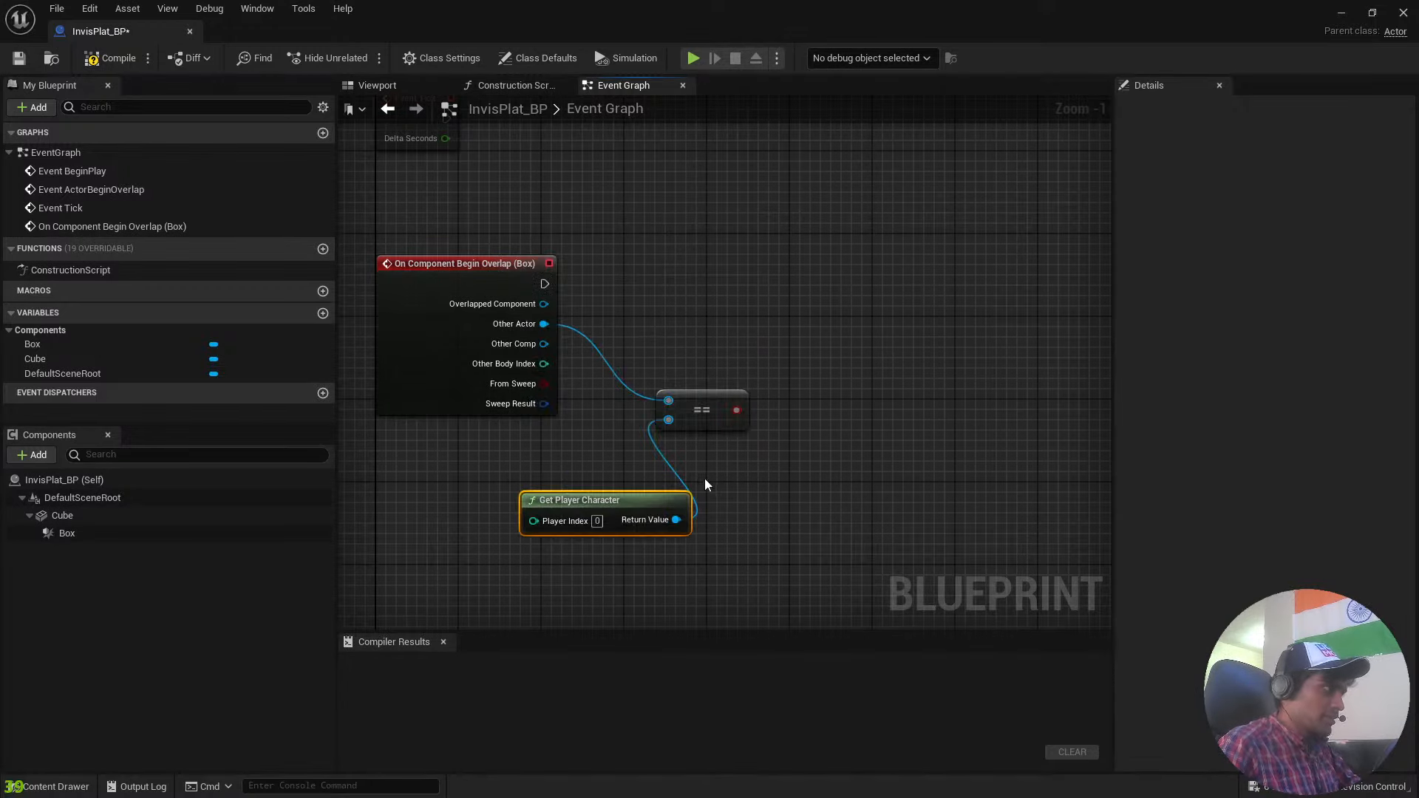
left_click_drag(647, 504, 523, 514)
Add a Branch executed by the Box overlap event, with the == result as its Condition, and align it.
right_click_drag(839, 332, 696, 412)
left_click_drag(594, 489, 400, 365)
type("branch")
key("Return")
key("q")
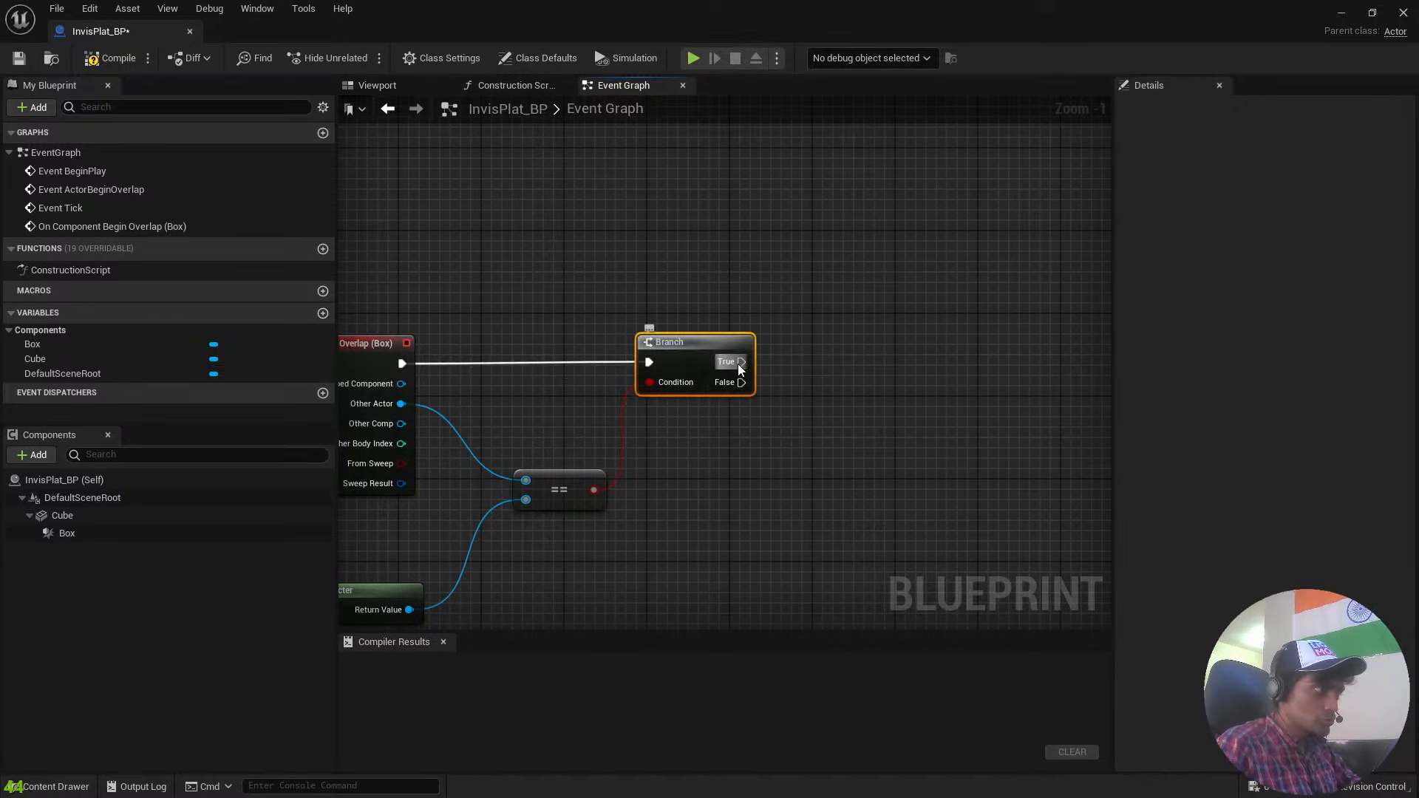
Add a Delay node after the Branch's True output and set its Duration to 5.0.
right_click_drag(721, 453, 907, 414)
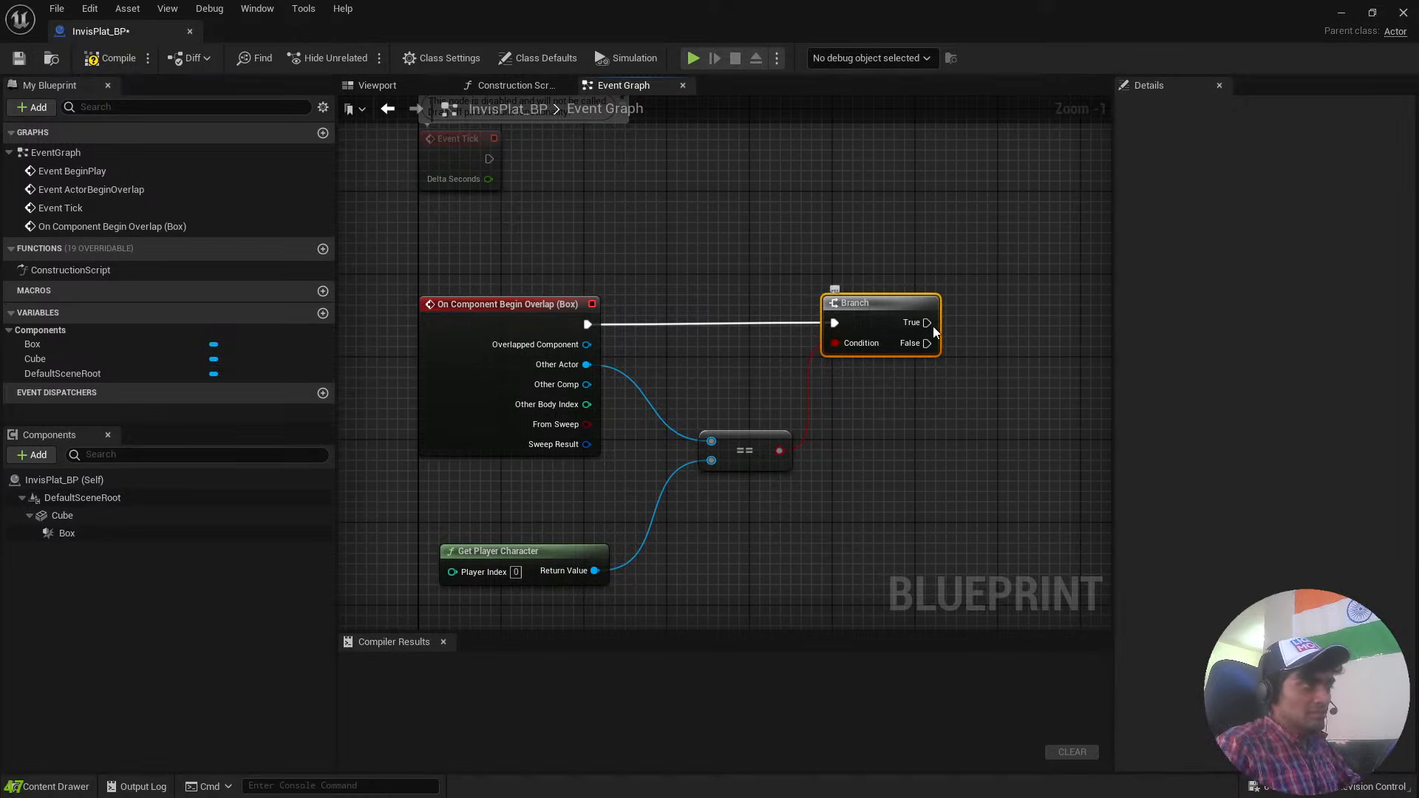
left_click_drag(929, 324, 1012, 315)
type("delay")
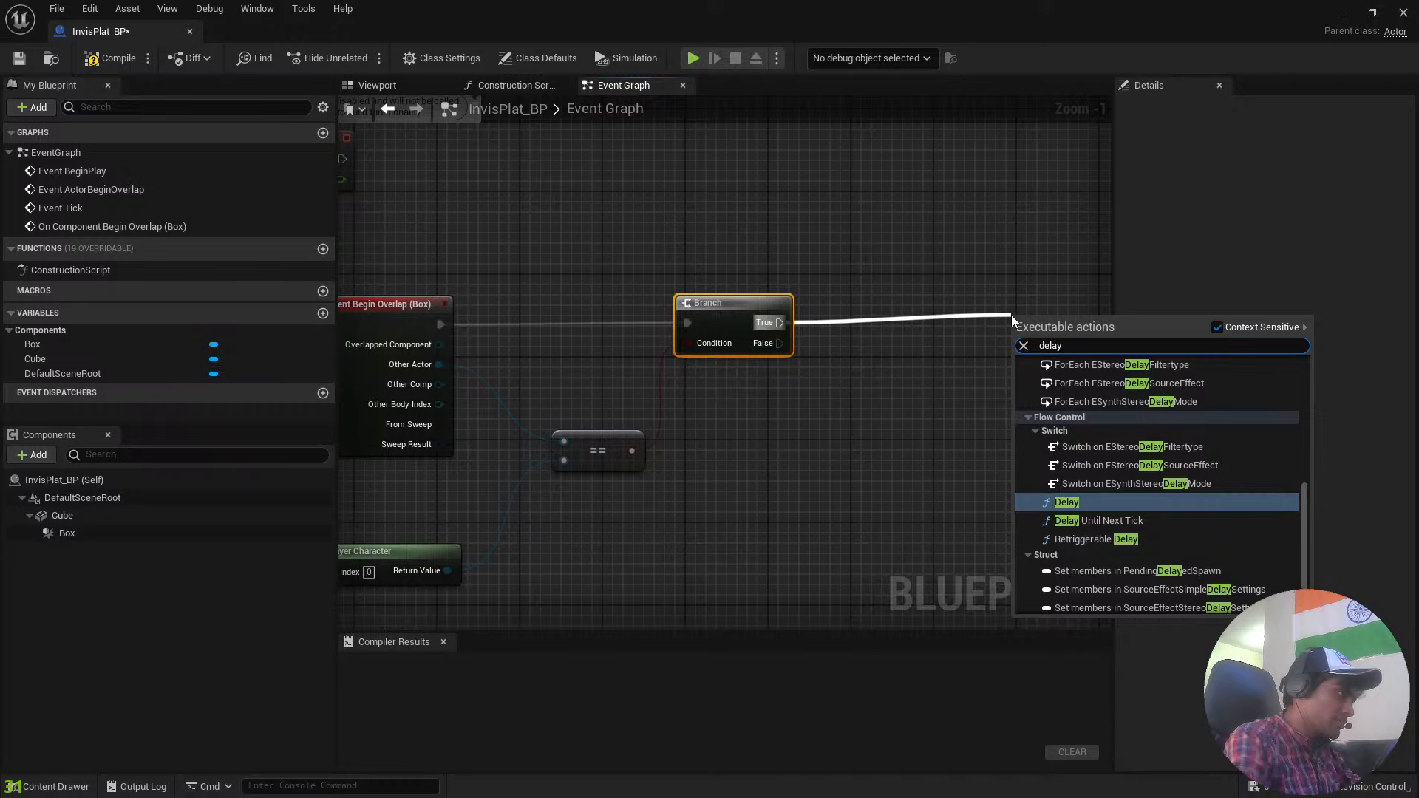
key("Return")
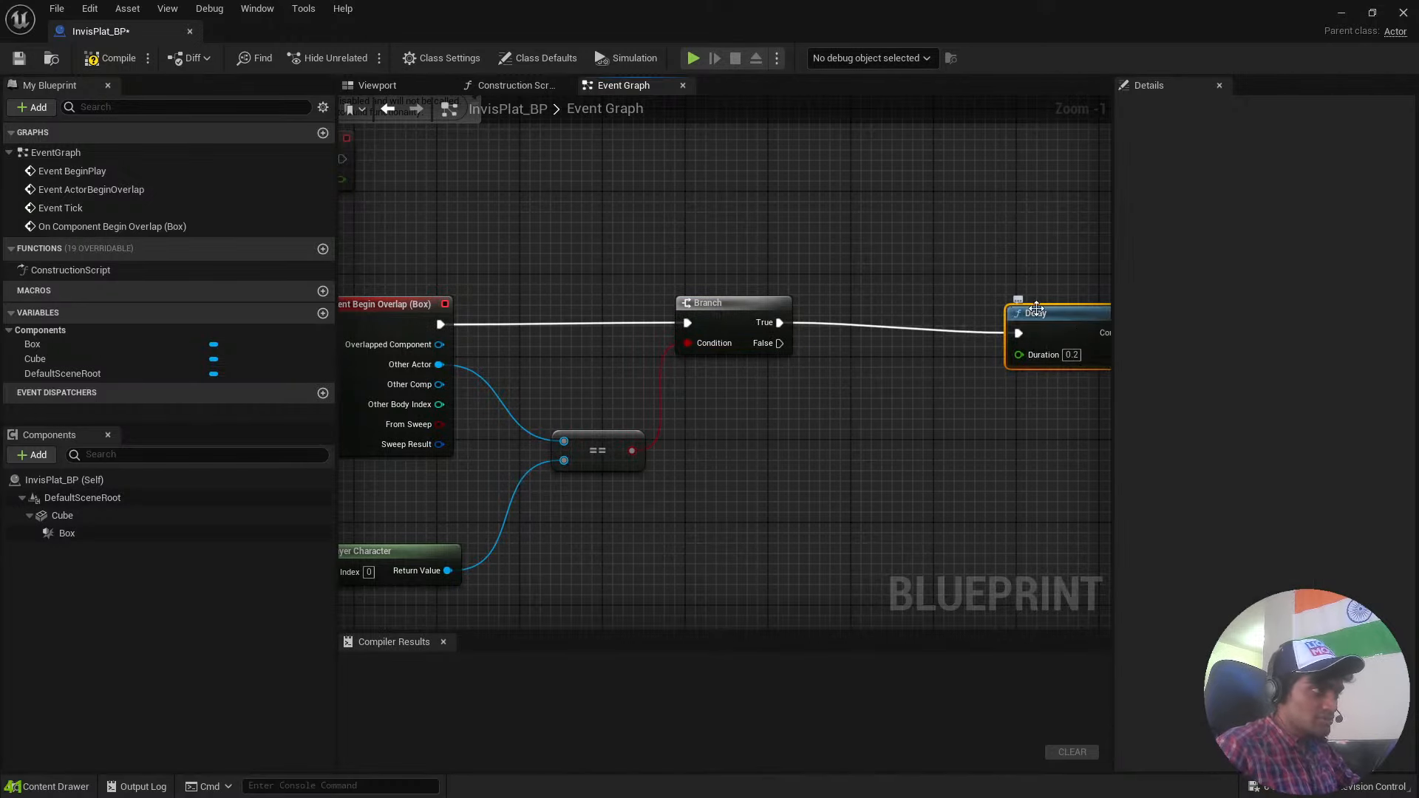
right_click_drag(1026, 292, 769, 231)
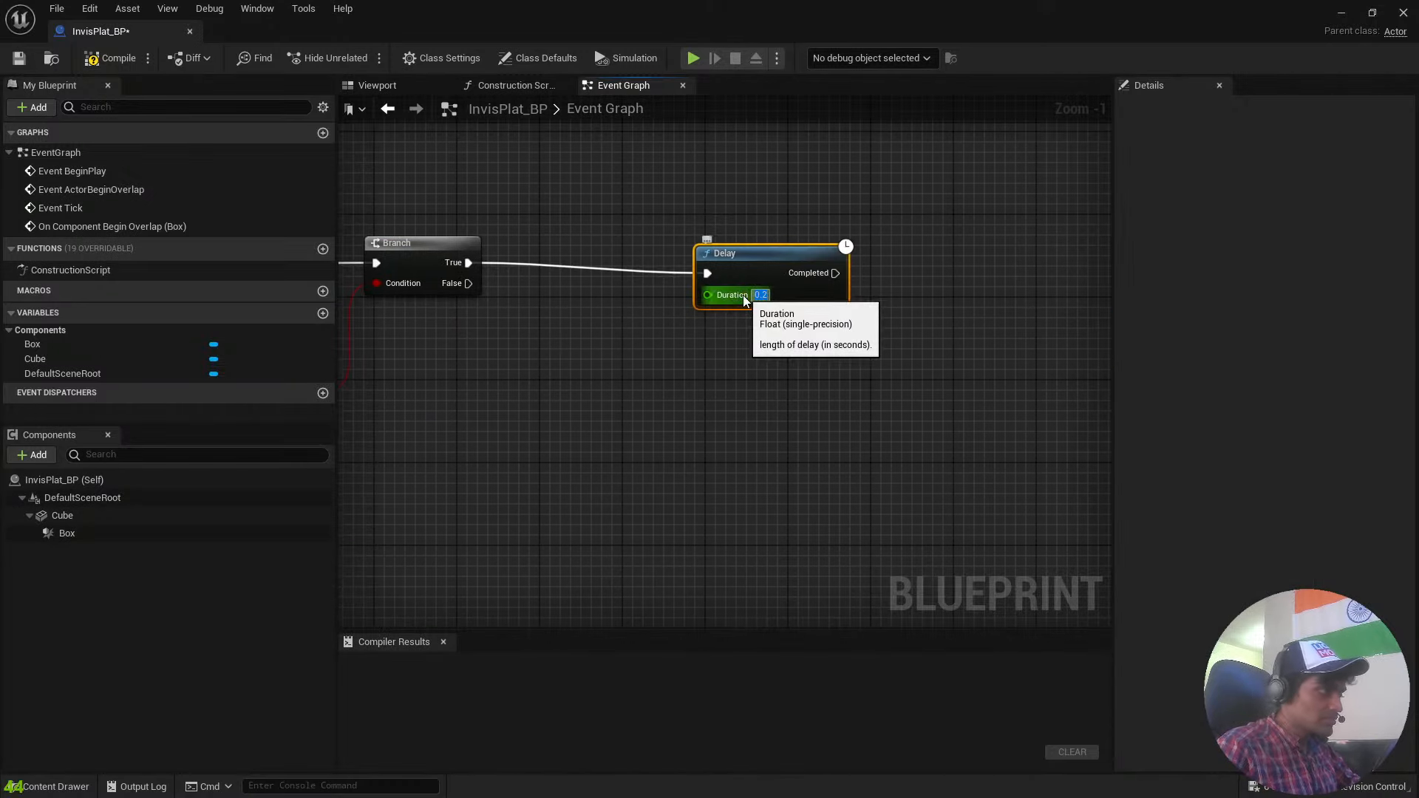
Add a Destroy Actor node targeting self after the Delay's Completed output and place it roughly level with the Delay.
right_click_drag(878, 290, 674, 295)
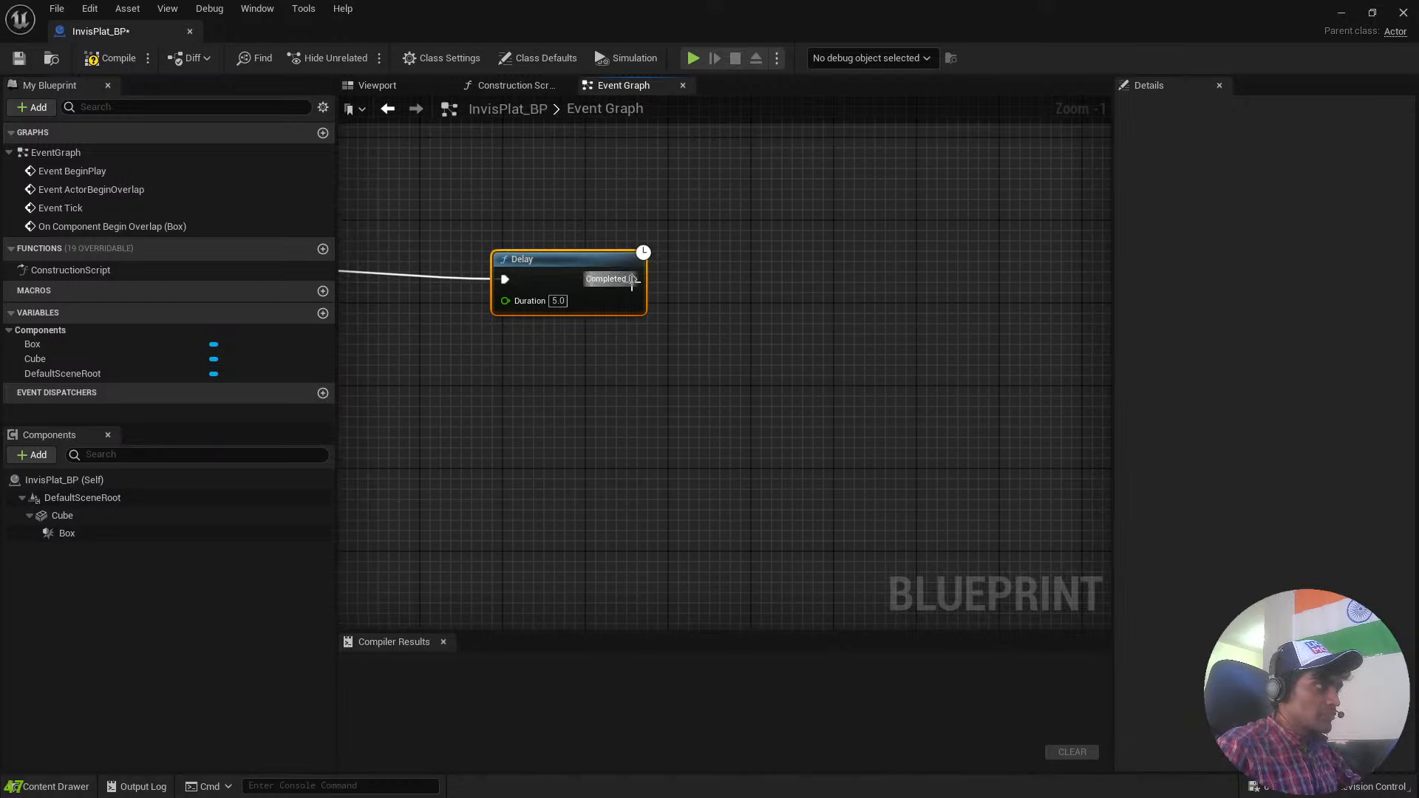
left_click_drag(632, 280, 743, 283)
type("de")
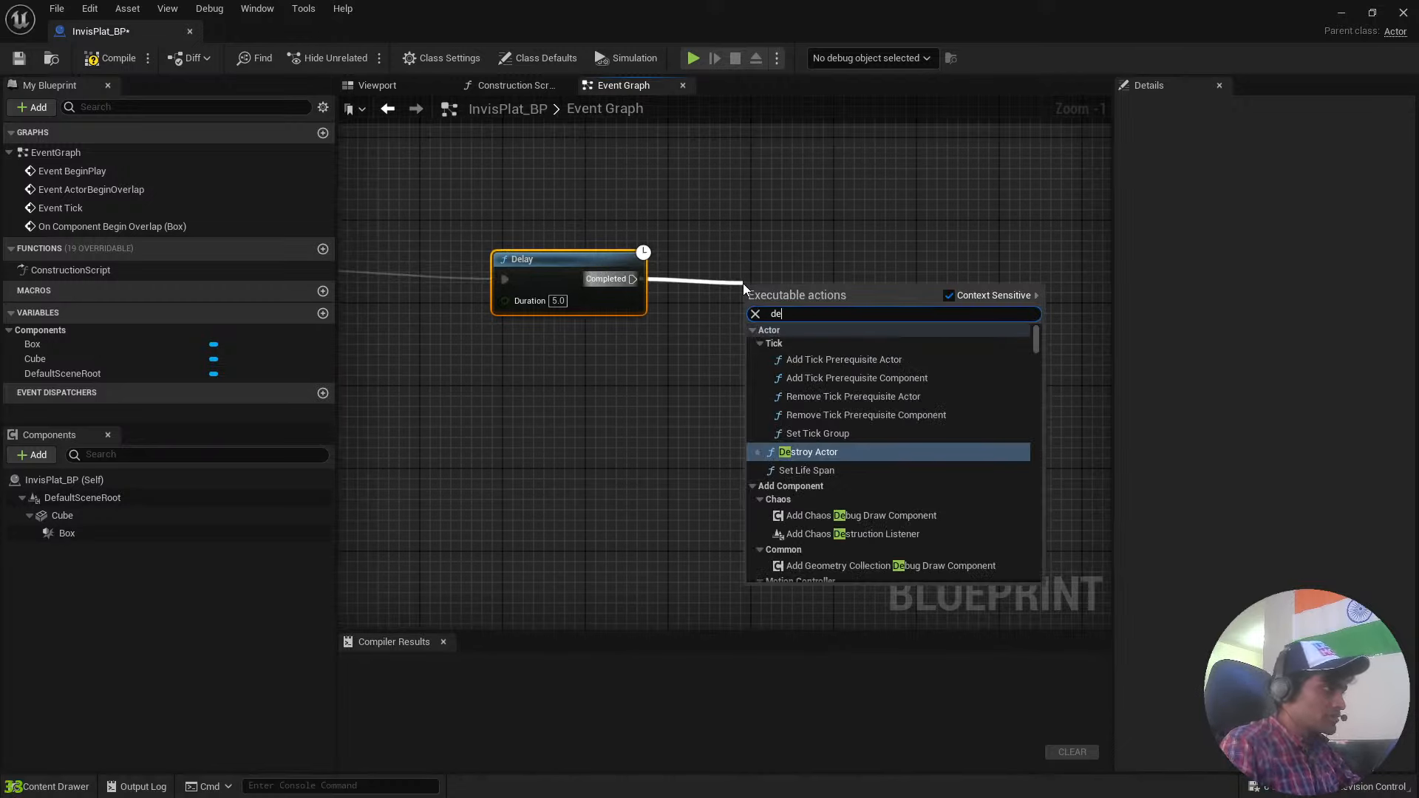
key("Return")
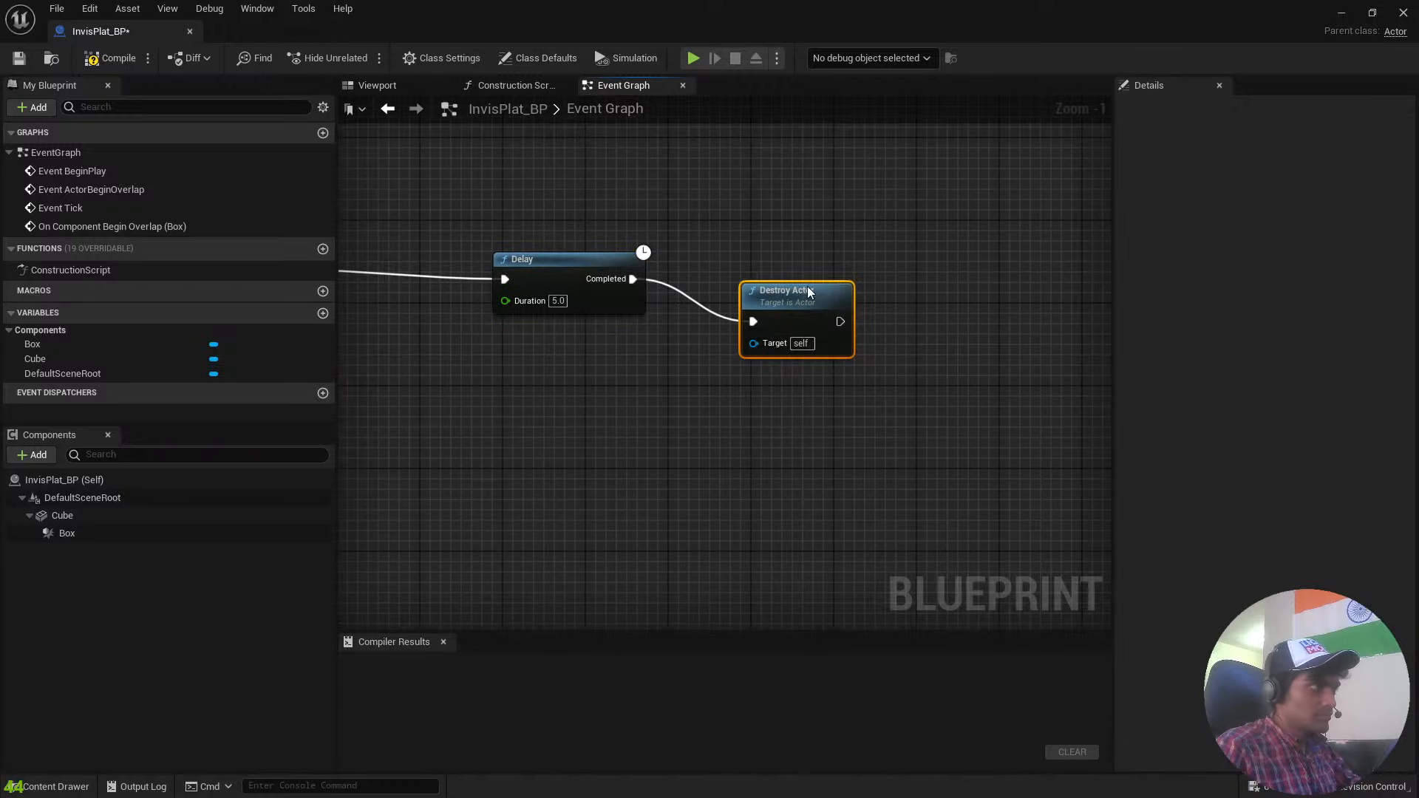
left_click_drag(807, 286, 849, 248)
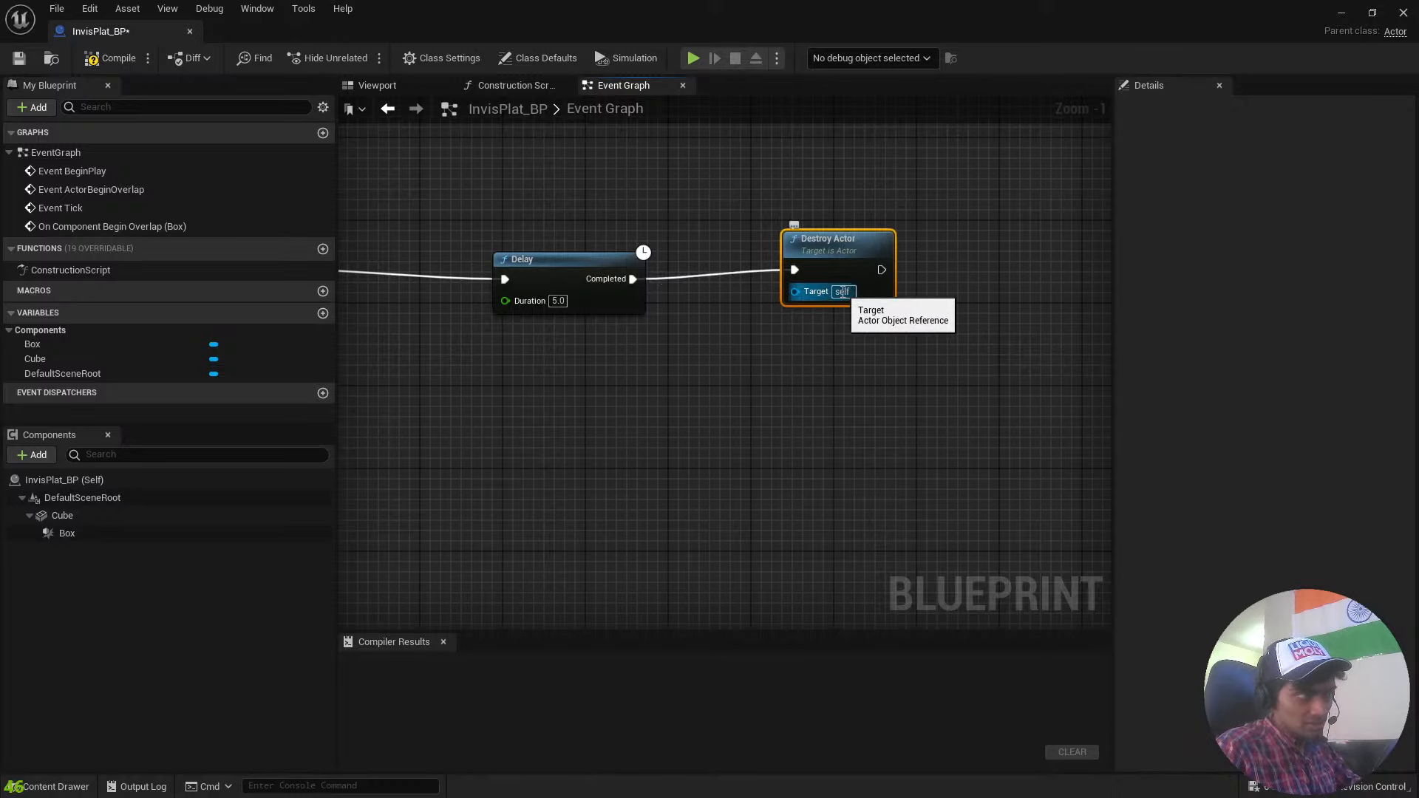
Check the whole overlap node chain in the Event Graph and compile the InvisPlat_BP blueprint.
left_click(760, 349)
right_click_drag(498, 361, 965, 510)
scroll(760, 464, "down", 4)
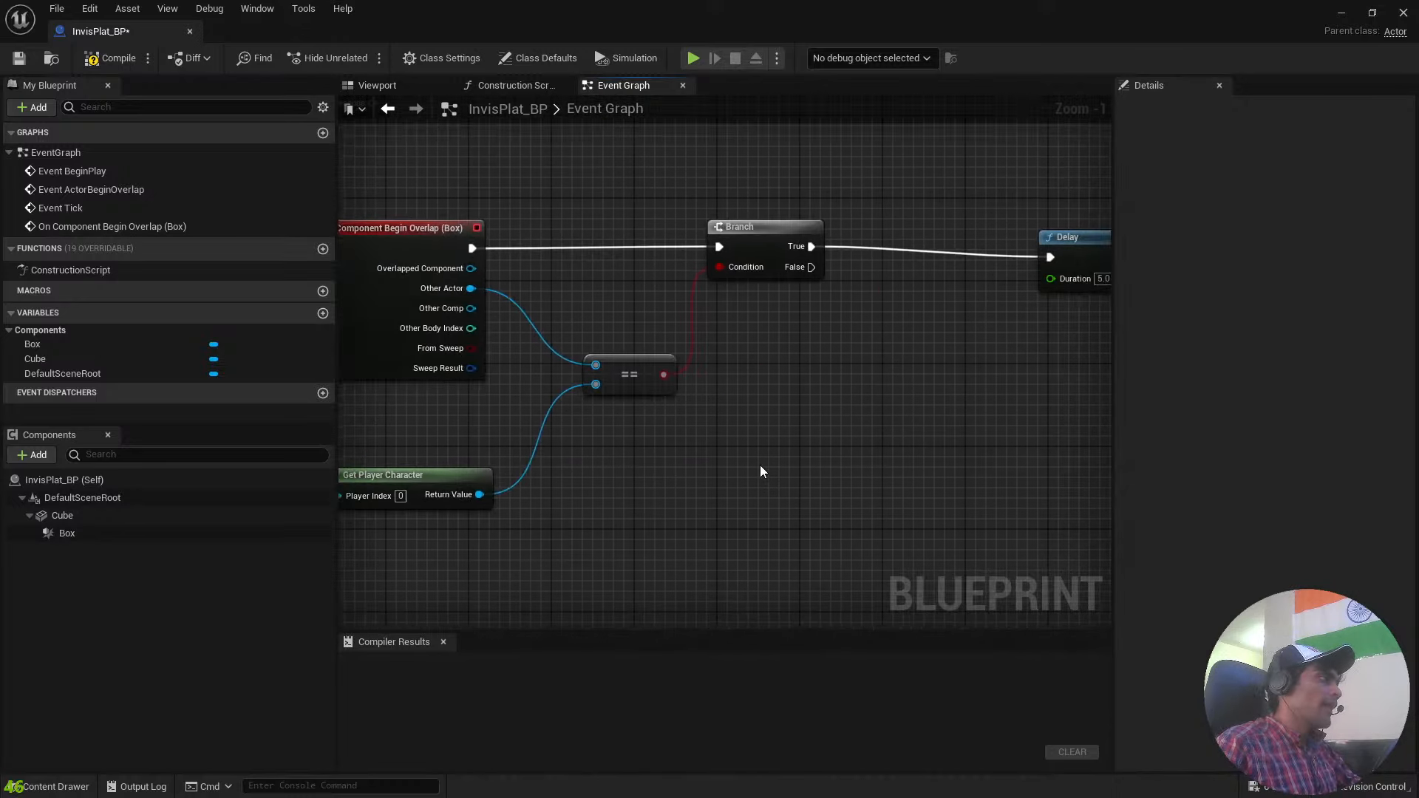
scroll(843, 463, "up", 5)
scroll(865, 464, "down", 6)
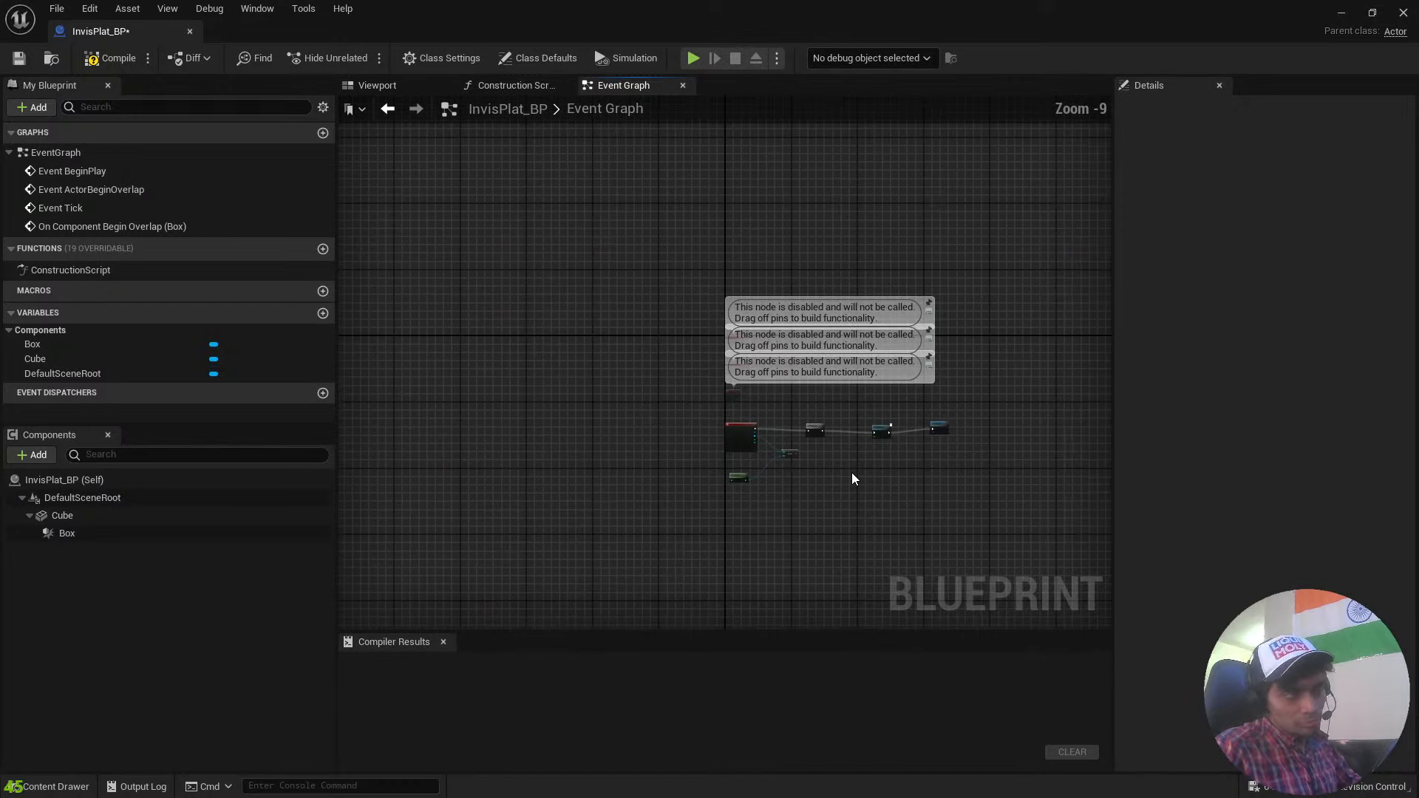
scroll(876, 459, "up", 4)
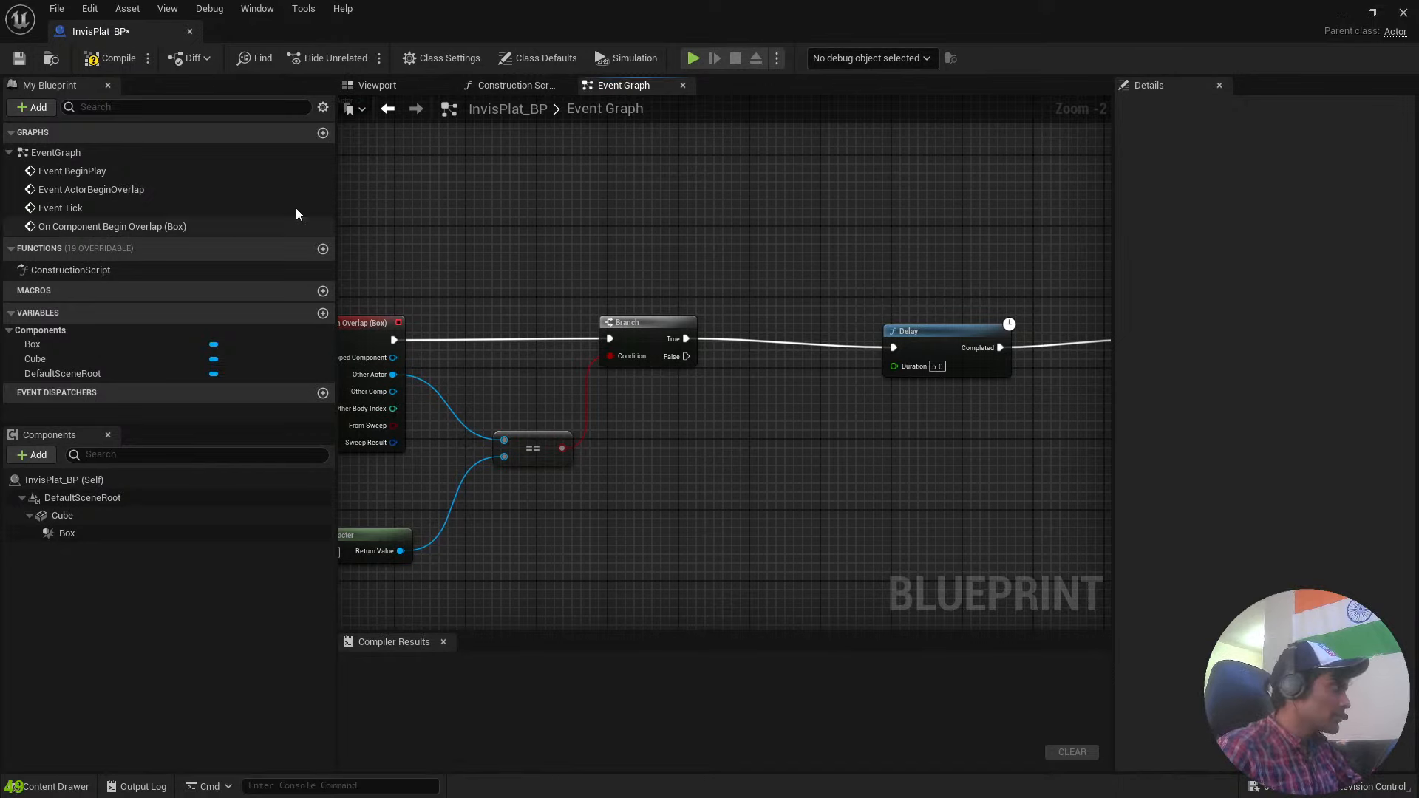
left_click(114, 59)
Review how the overlap event, Get Player Character, == and Branch nodes work together in the Event Graph.
scroll(665, 222, "up", 2)
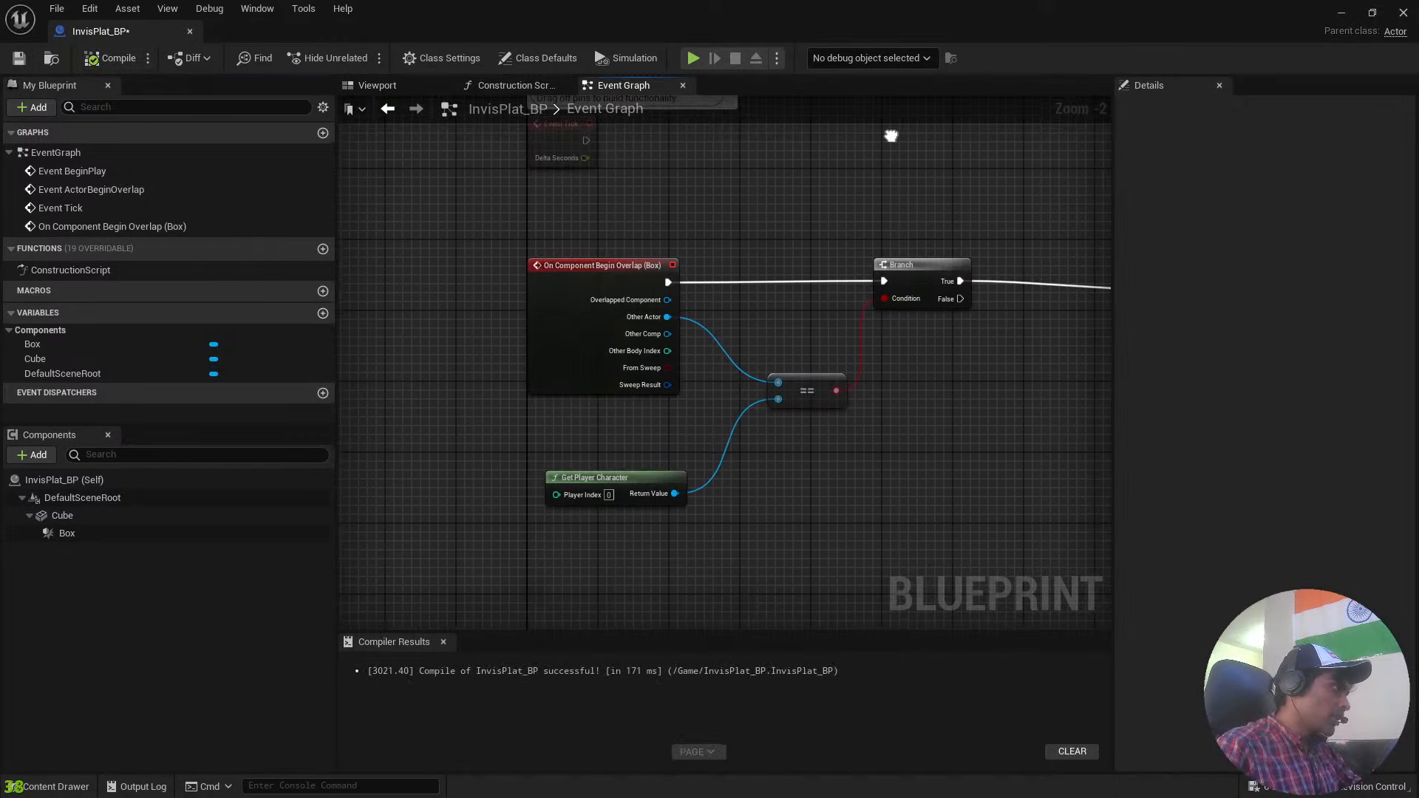
right_click_drag(779, 215, 642, 157)
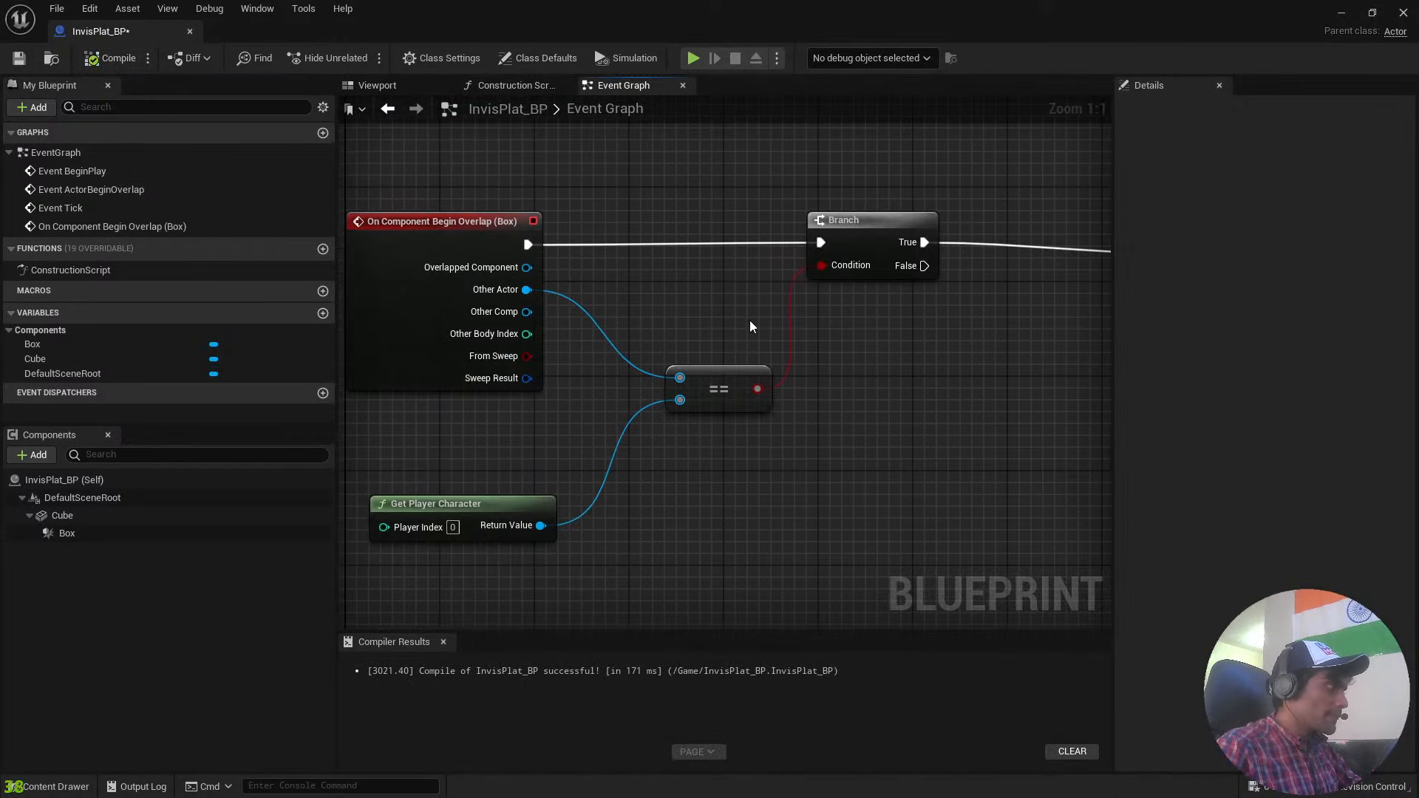
left_click(516, 499)
left_click(451, 242)
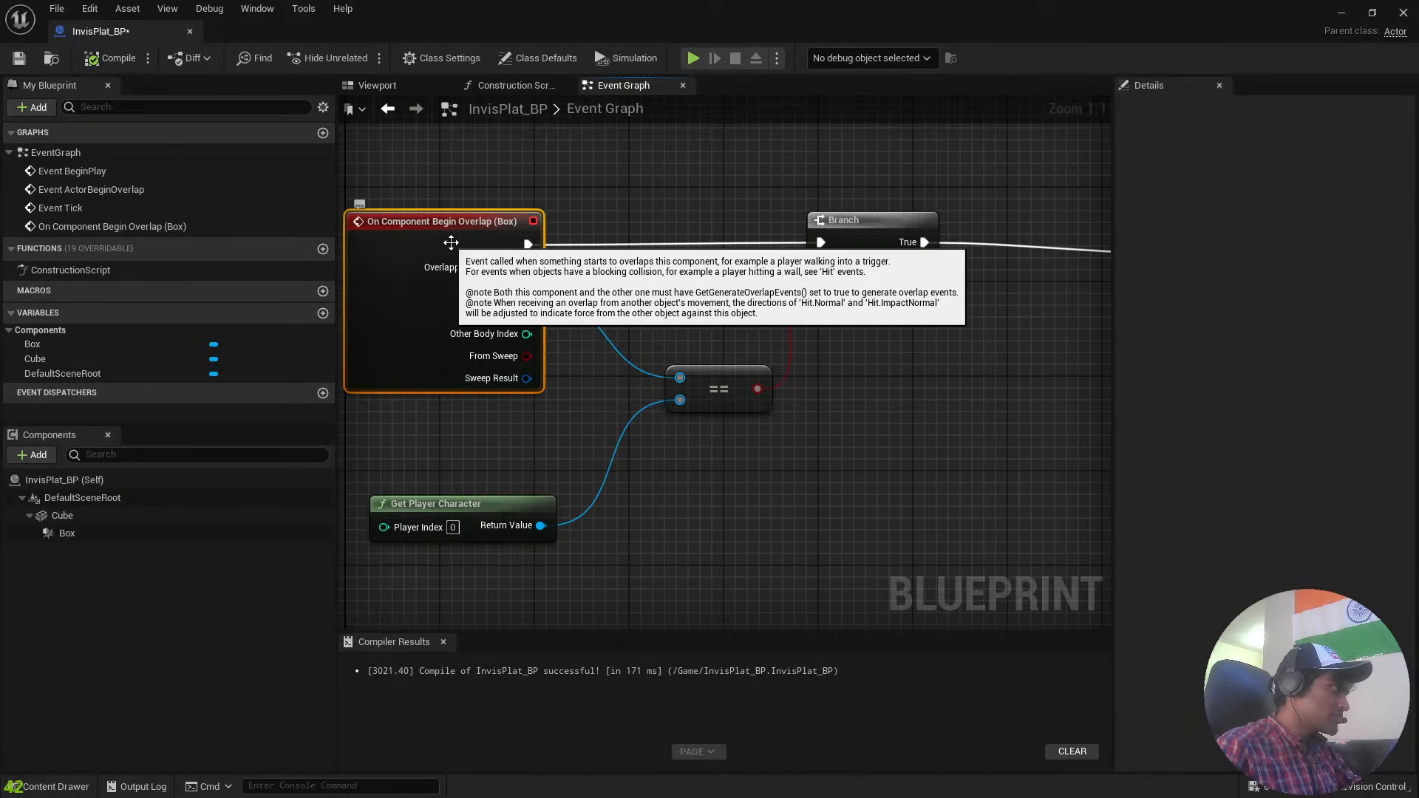
left_click(711, 382)
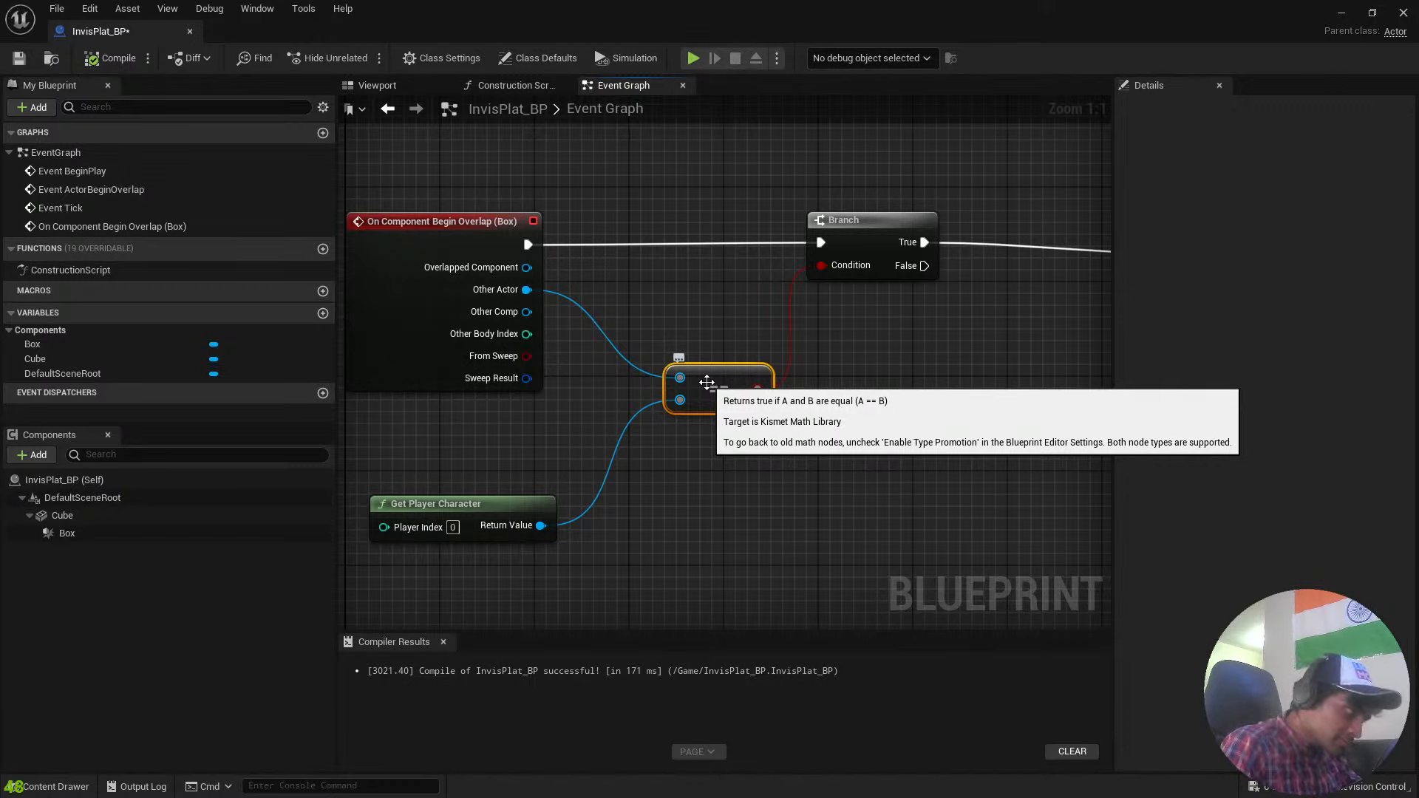
left_click(872, 238)
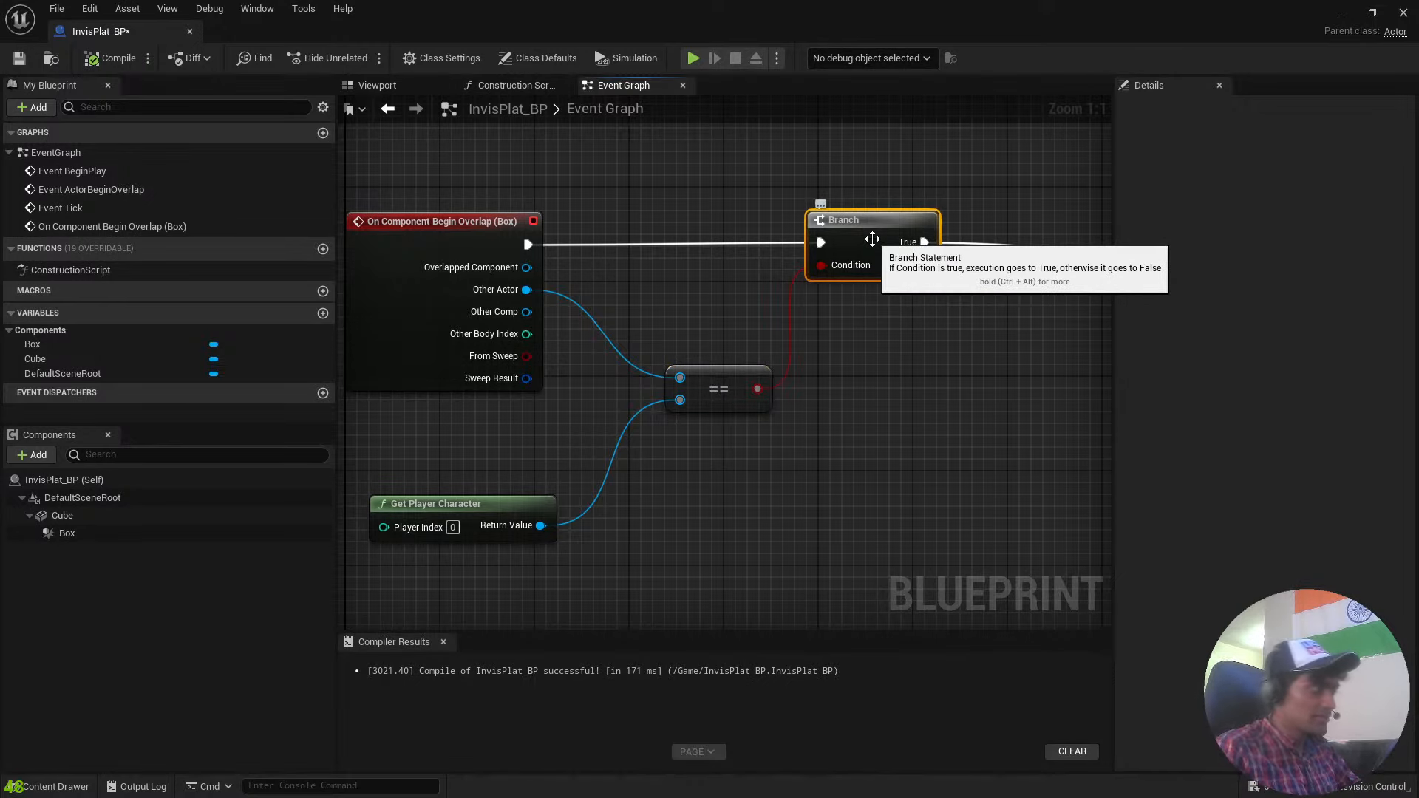
left_click(406, 224)
right_click_drag(719, 312, 916, 222)
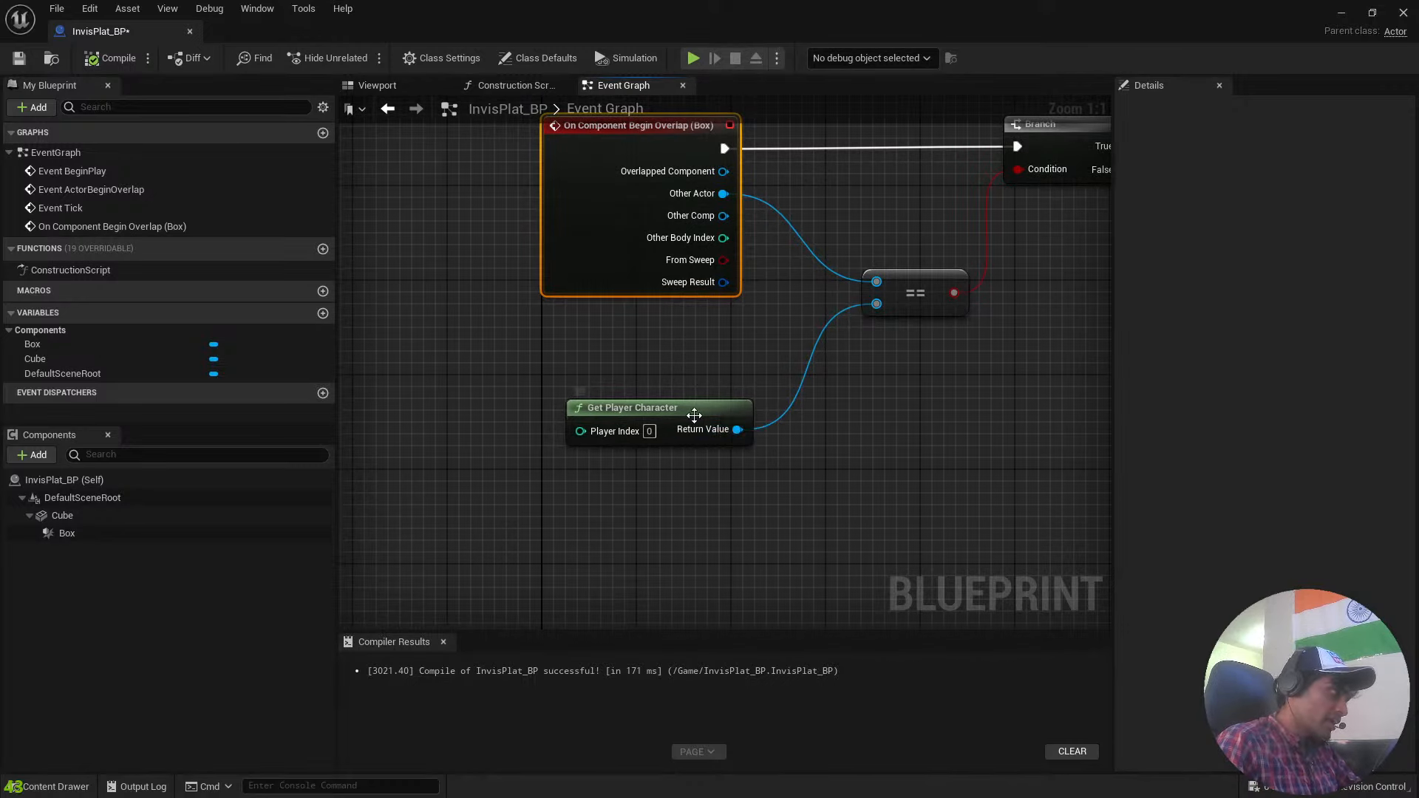
Review how the Branch's True output leads through the 5.0 Delay to Destroy Actor, and check the complete overlap node chain.
left_click(691, 411)
right_click_drag(1027, 415, 457, 481)
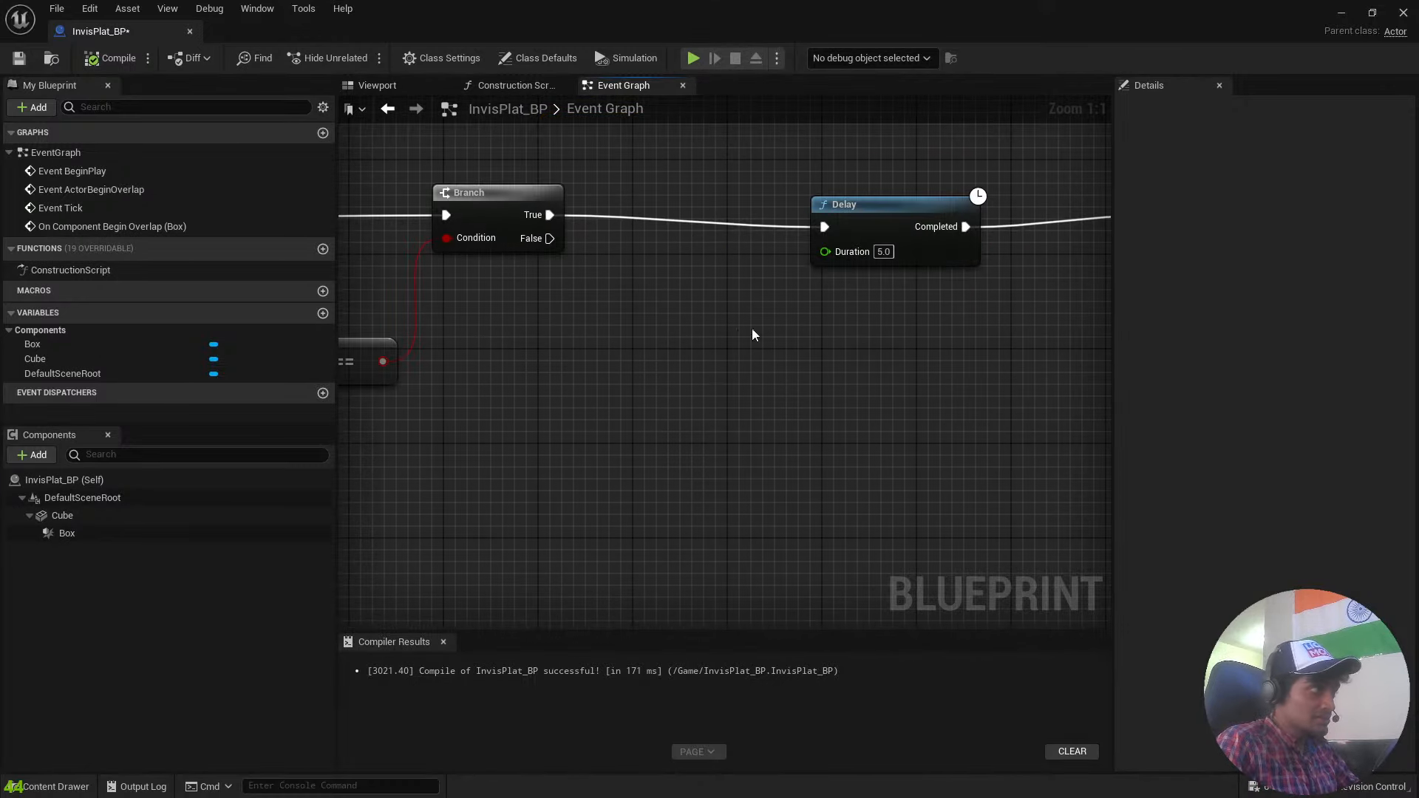
right_click_drag(751, 328, 600, 468)
left_click(745, 366)
left_click_drag(745, 365, 660, 337)
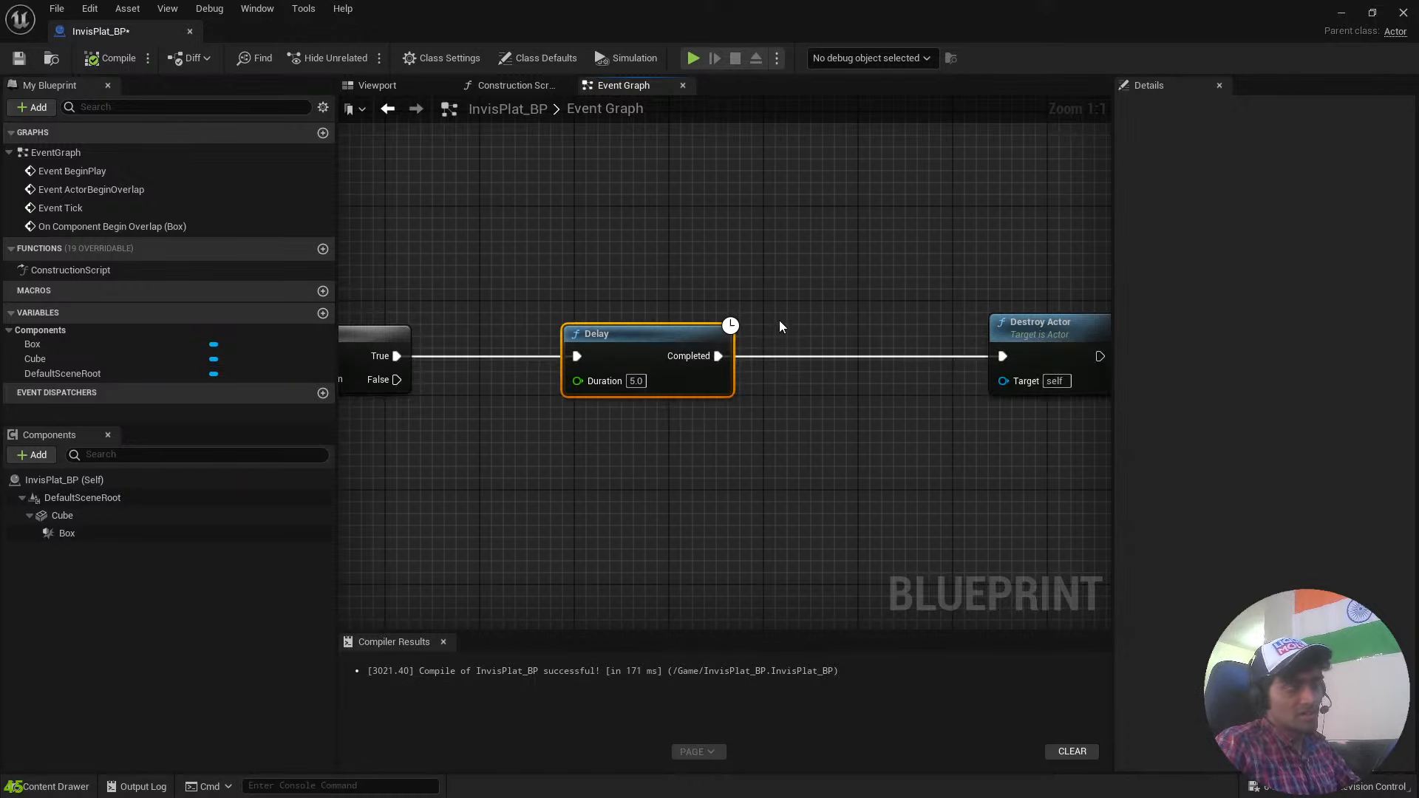
right_click_drag(885, 303, 936, 311)
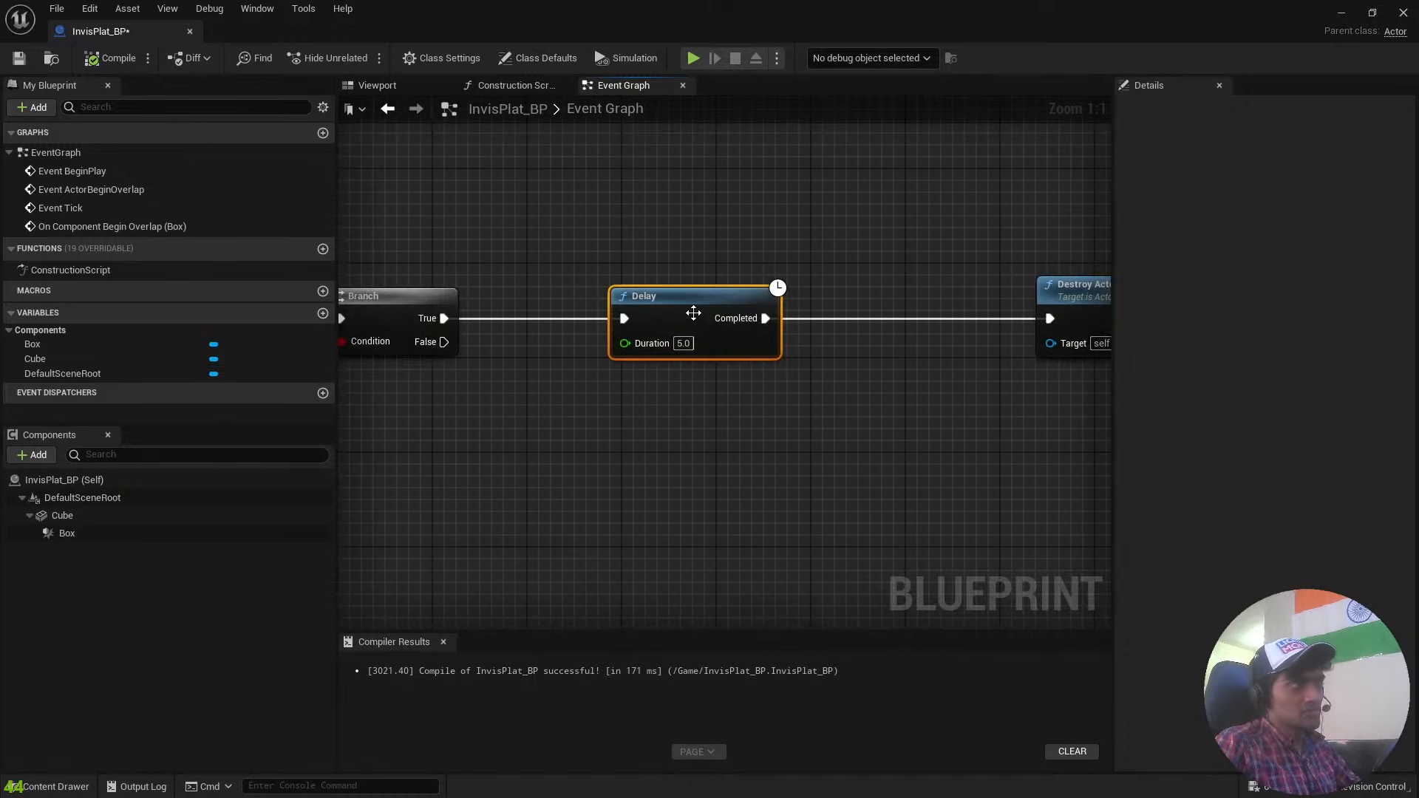
right_click_drag(865, 231, 692, 250)
right_click_drag(988, 259, 809, 224)
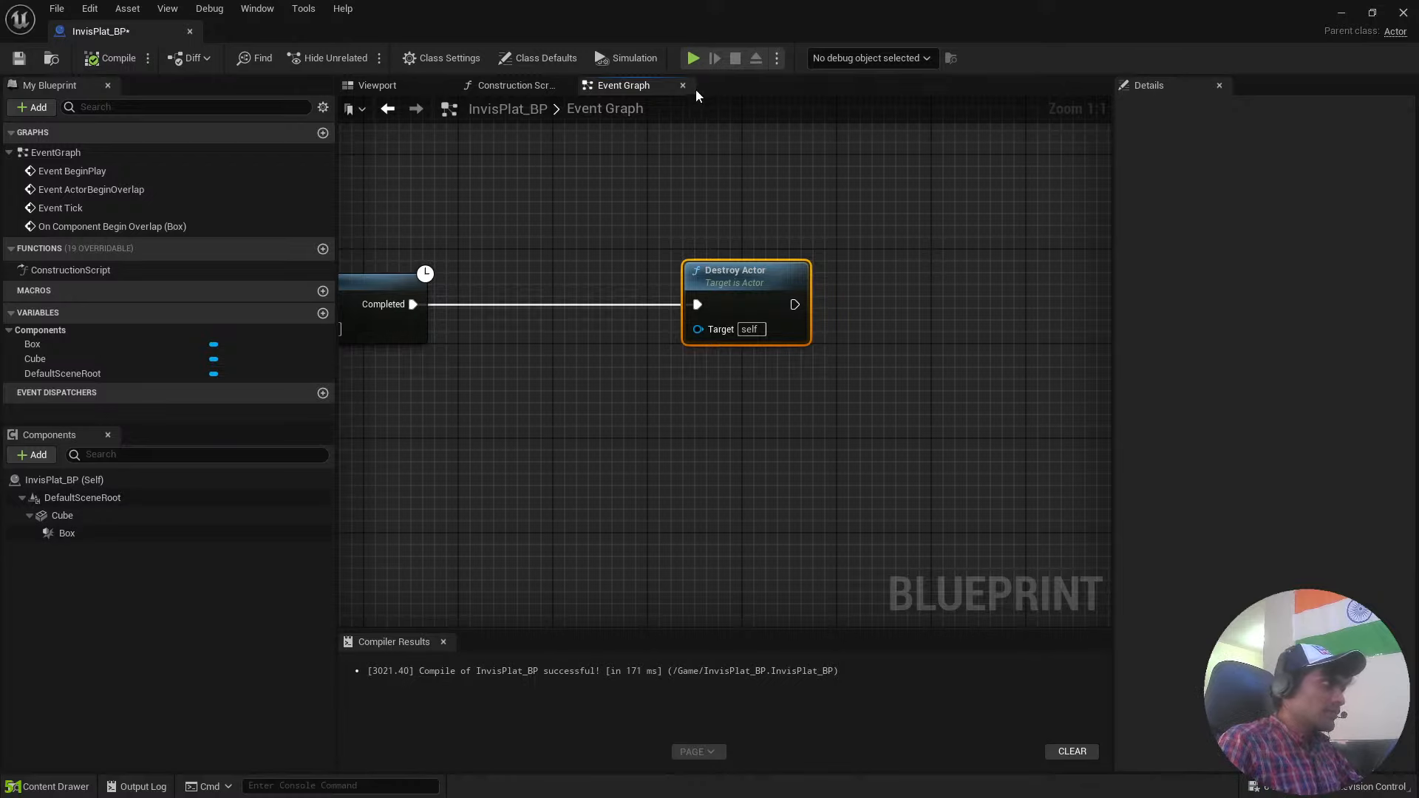
scroll(608, 244, "down", 5)
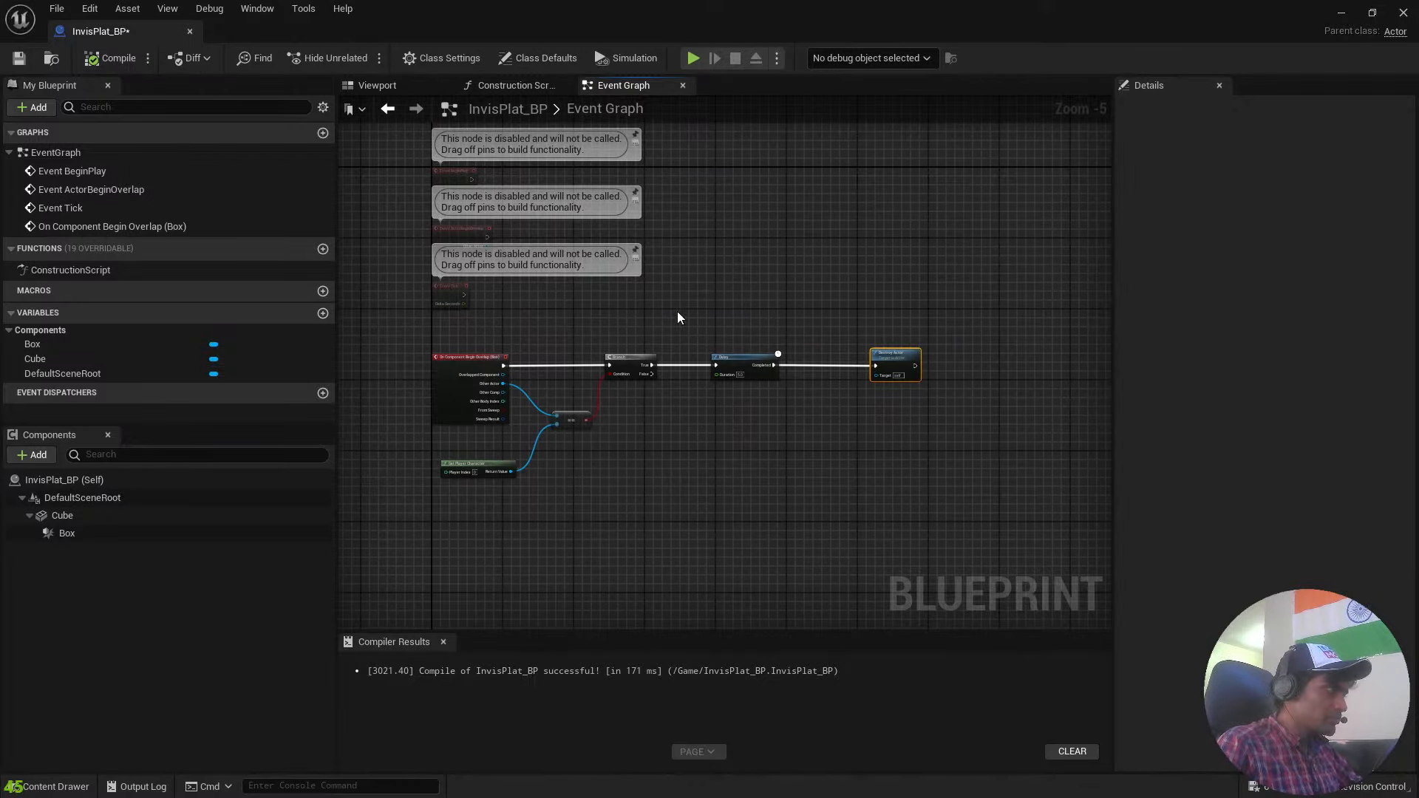
scroll(678, 312, "up", 5)
right_click_drag(712, 329, 714, 275)
Return from the blueprint to the ThirdPersonMap level and briefly run a play test, ending it immediately.
left_click(1340, 14)
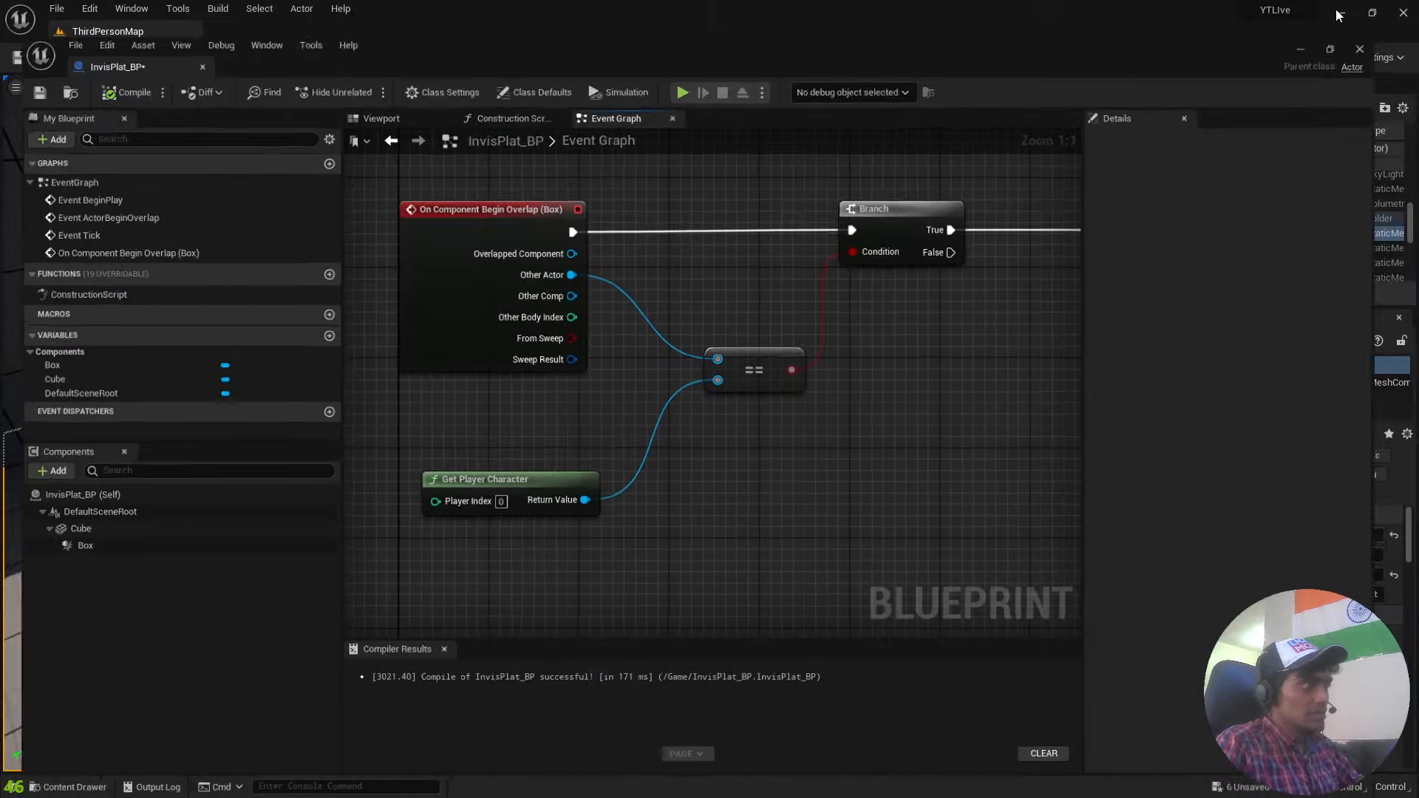
right_click_drag(746, 364, 872, 325)
right_click_drag(799, 390, 748, 355)
left_click(327, 58)
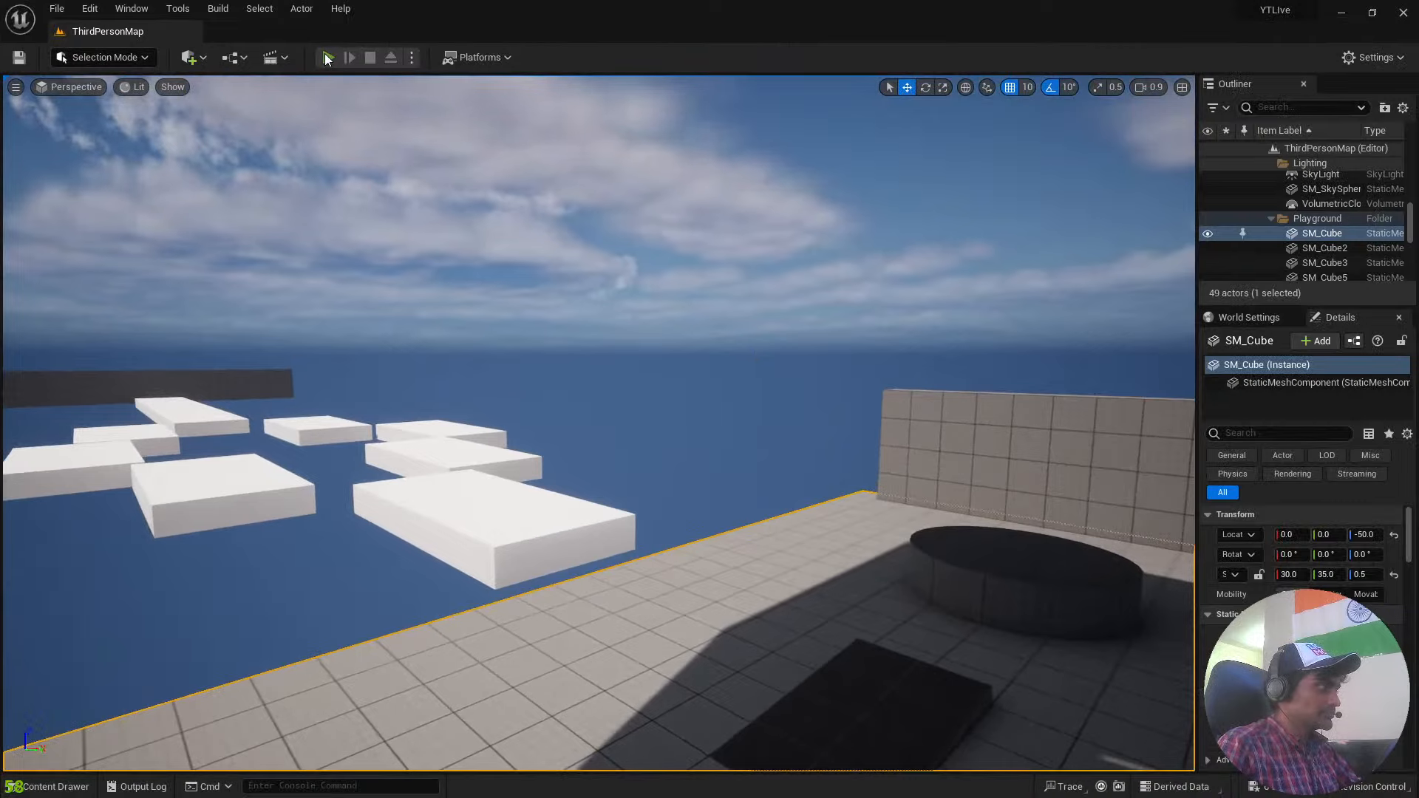
key("Escape")
Place an InvisPlat_BP in the level and move it beside the playground floor, to about X 2800, Y -1760, Z -550.
key("ctrl+space")
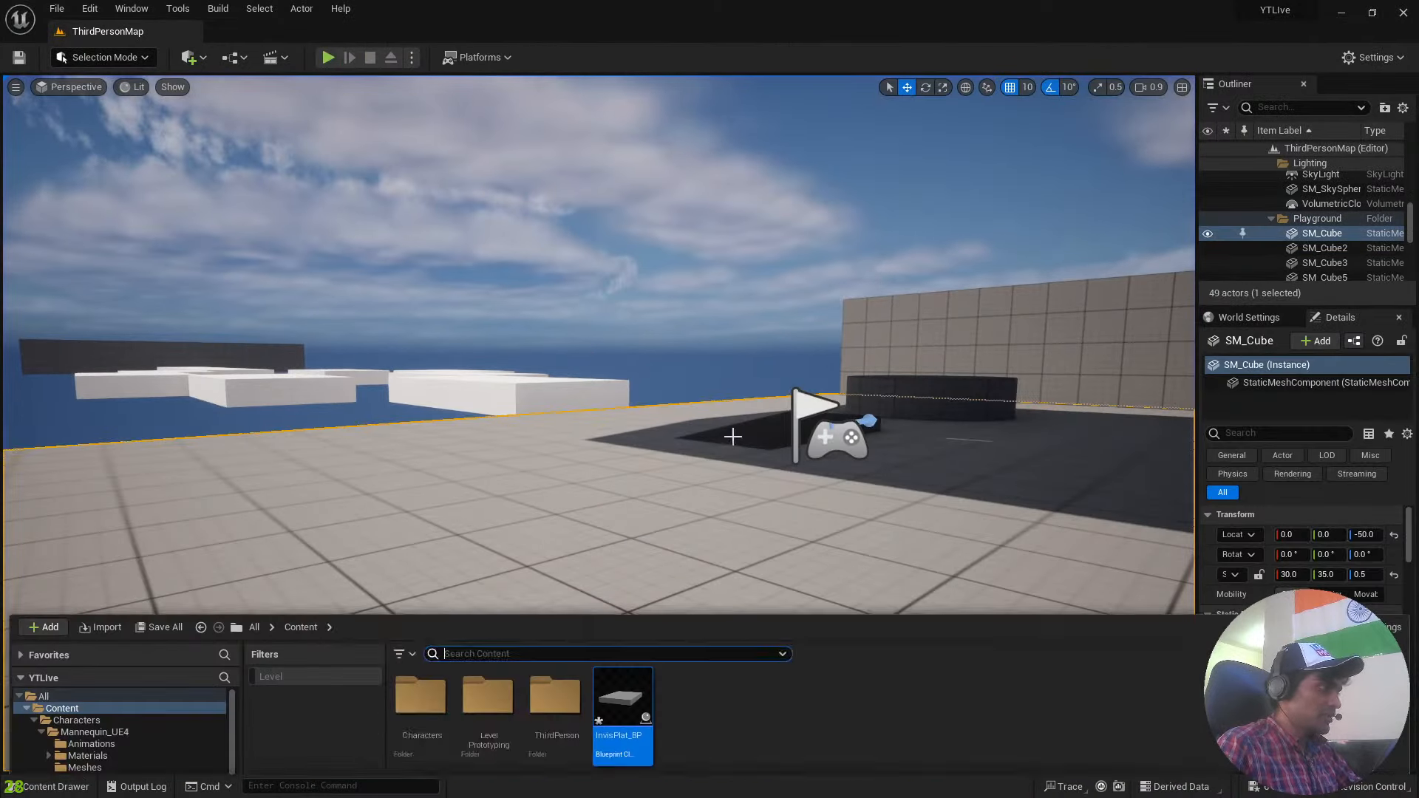
left_click_drag(628, 576, 292, 361)
right_click_drag(297, 365, 516, 338)
key("w")
scroll(414, 429, "up", 5)
key("s")
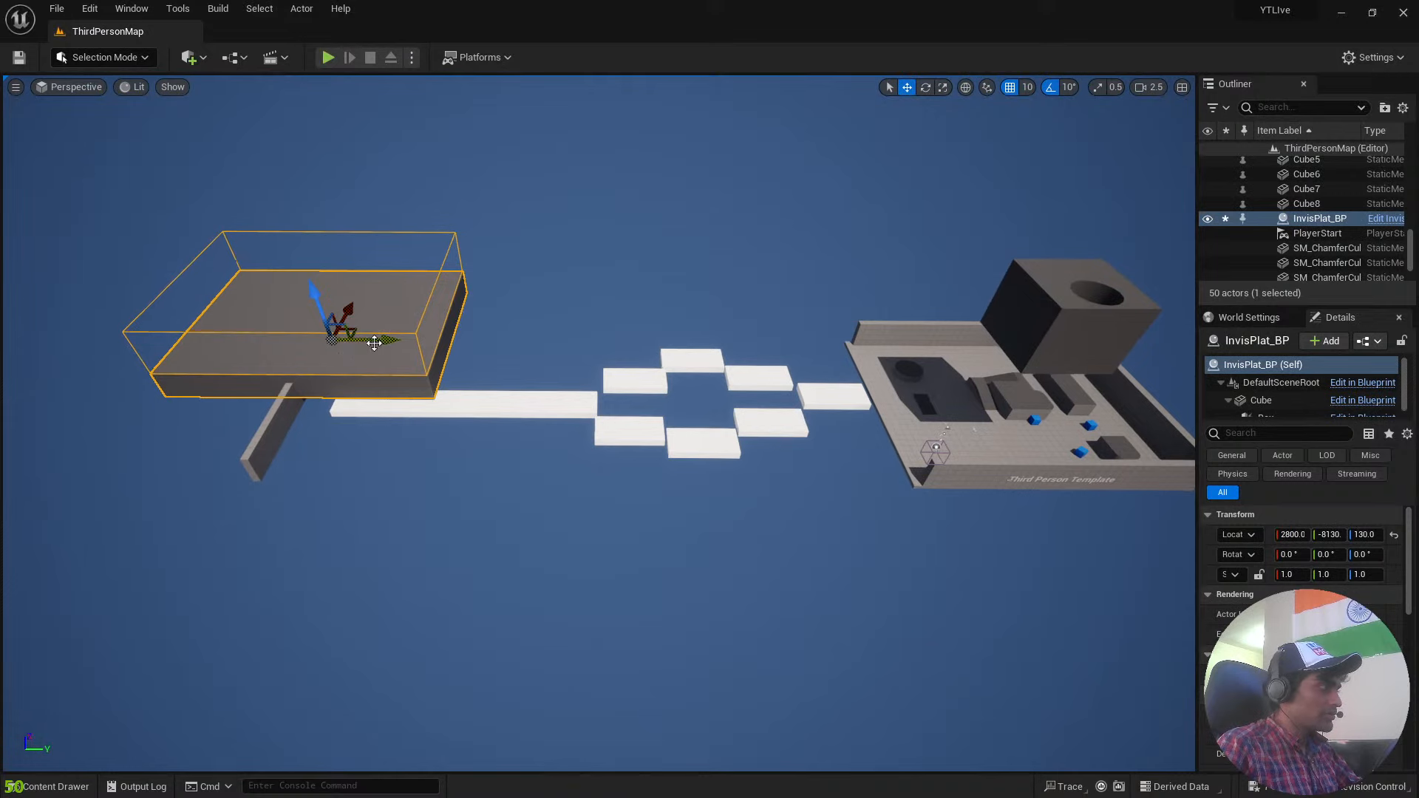
left_click_drag(377, 341, 793, 379)
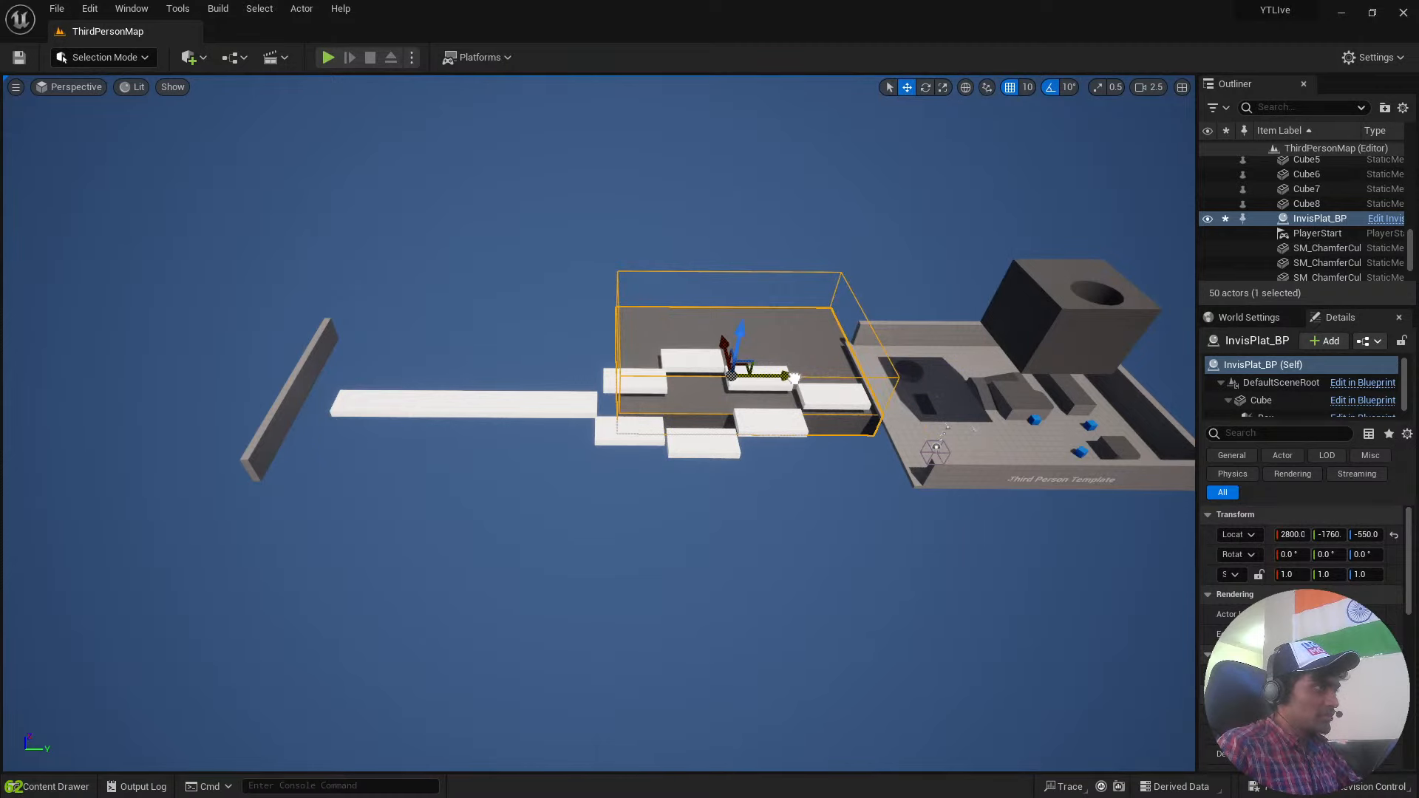
Try a play test from the current camera location and stop it, and set the player to spawn at Default Player Start.
left_click(329, 56)
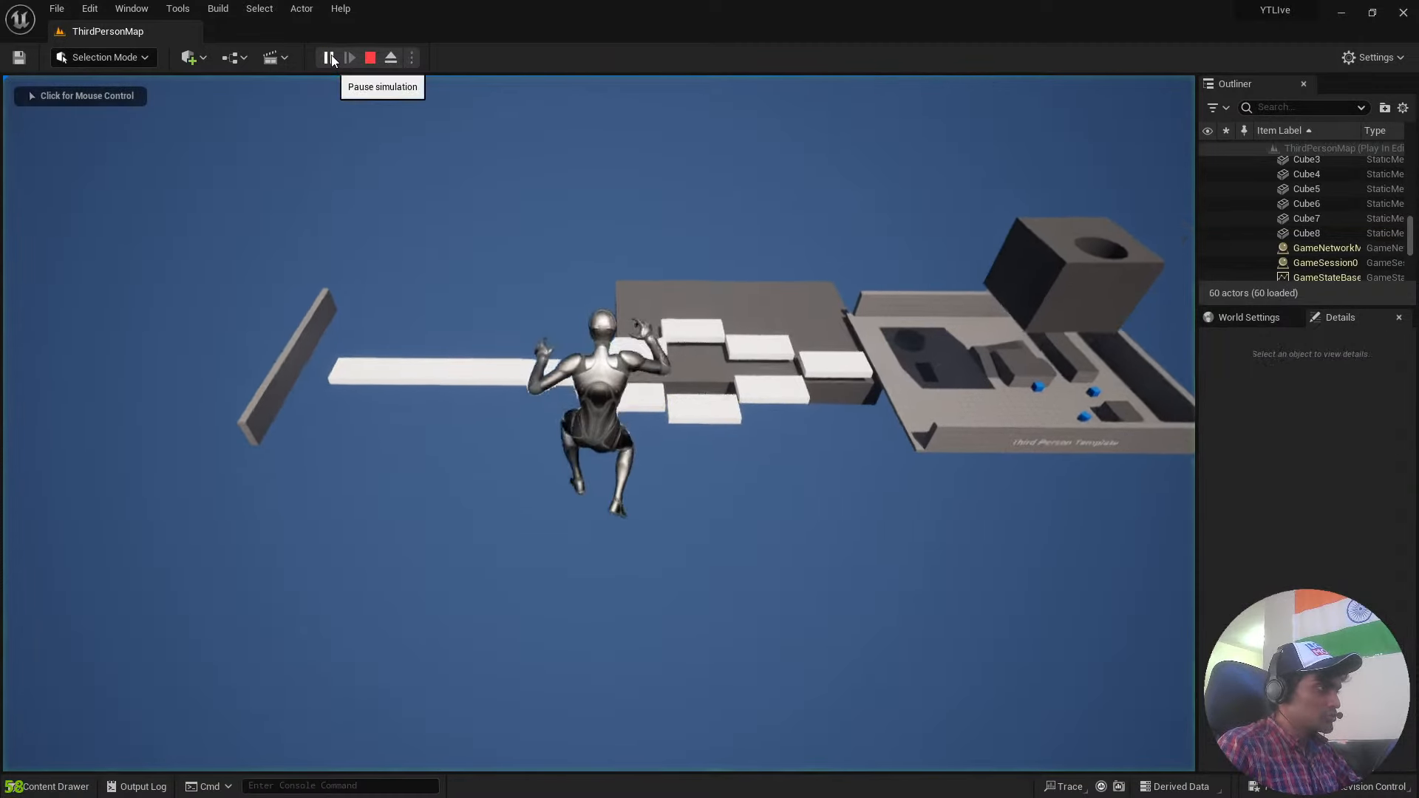
left_click(370, 57)
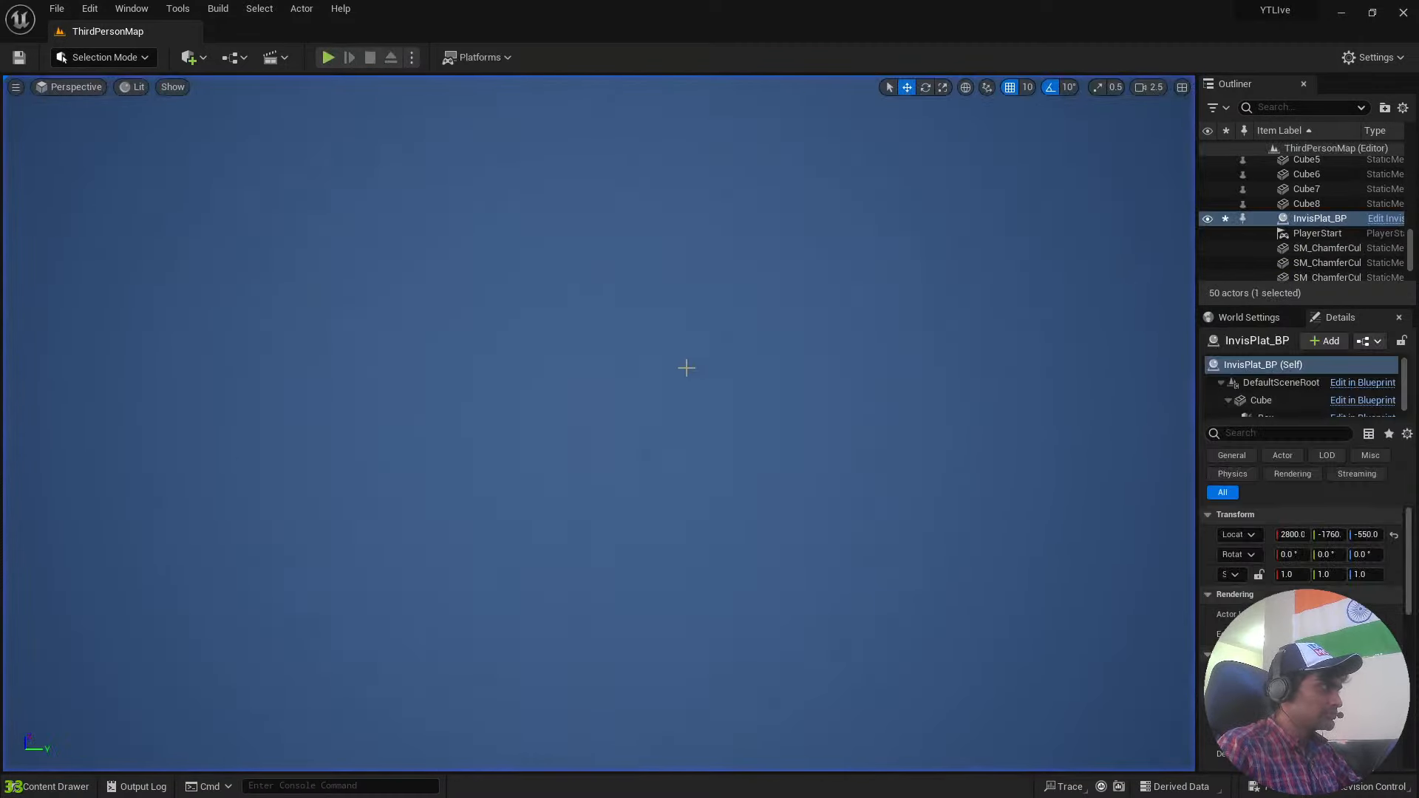
scroll(599, 423, "up", 3)
right_click_drag(598, 423, 459, 443)
left_click(414, 58)
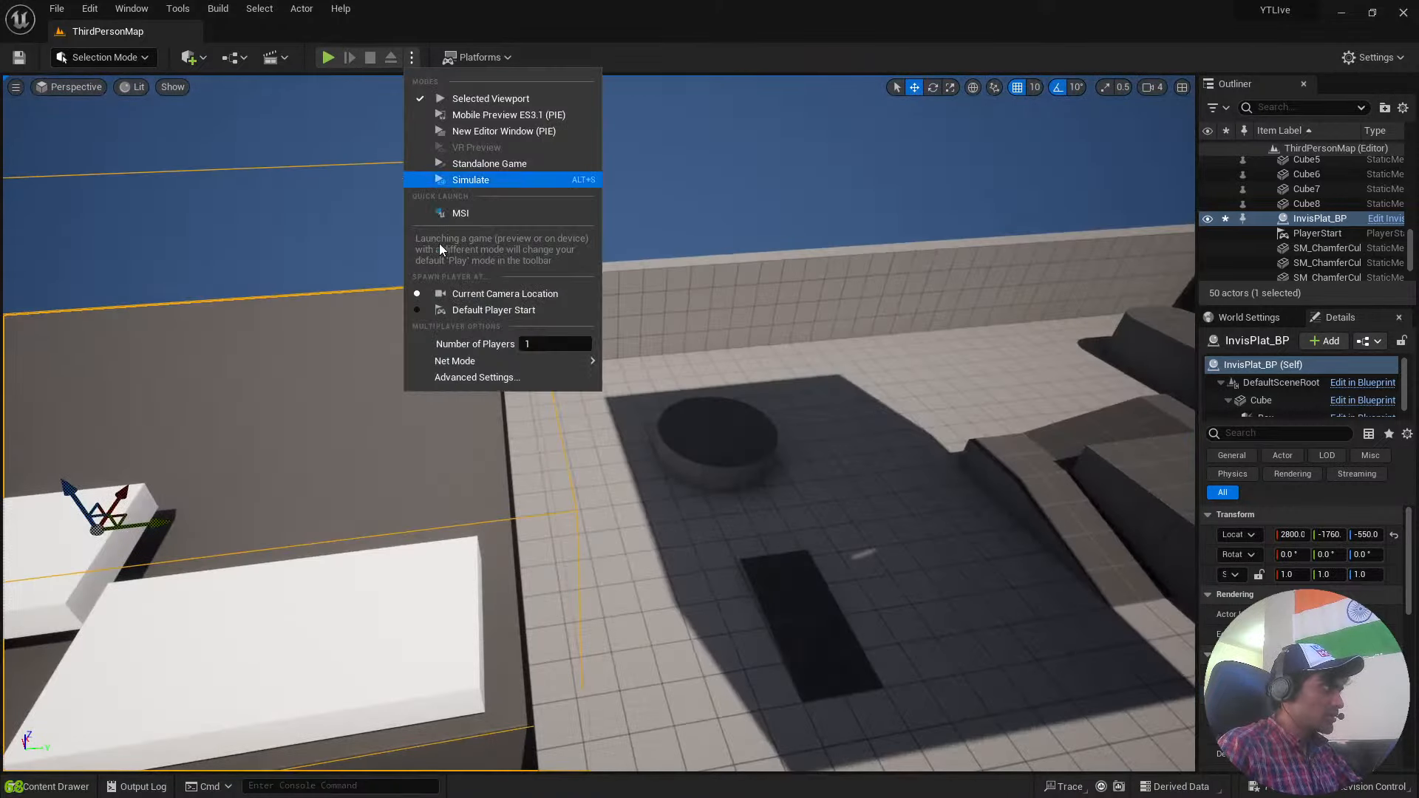
left_click(445, 306)
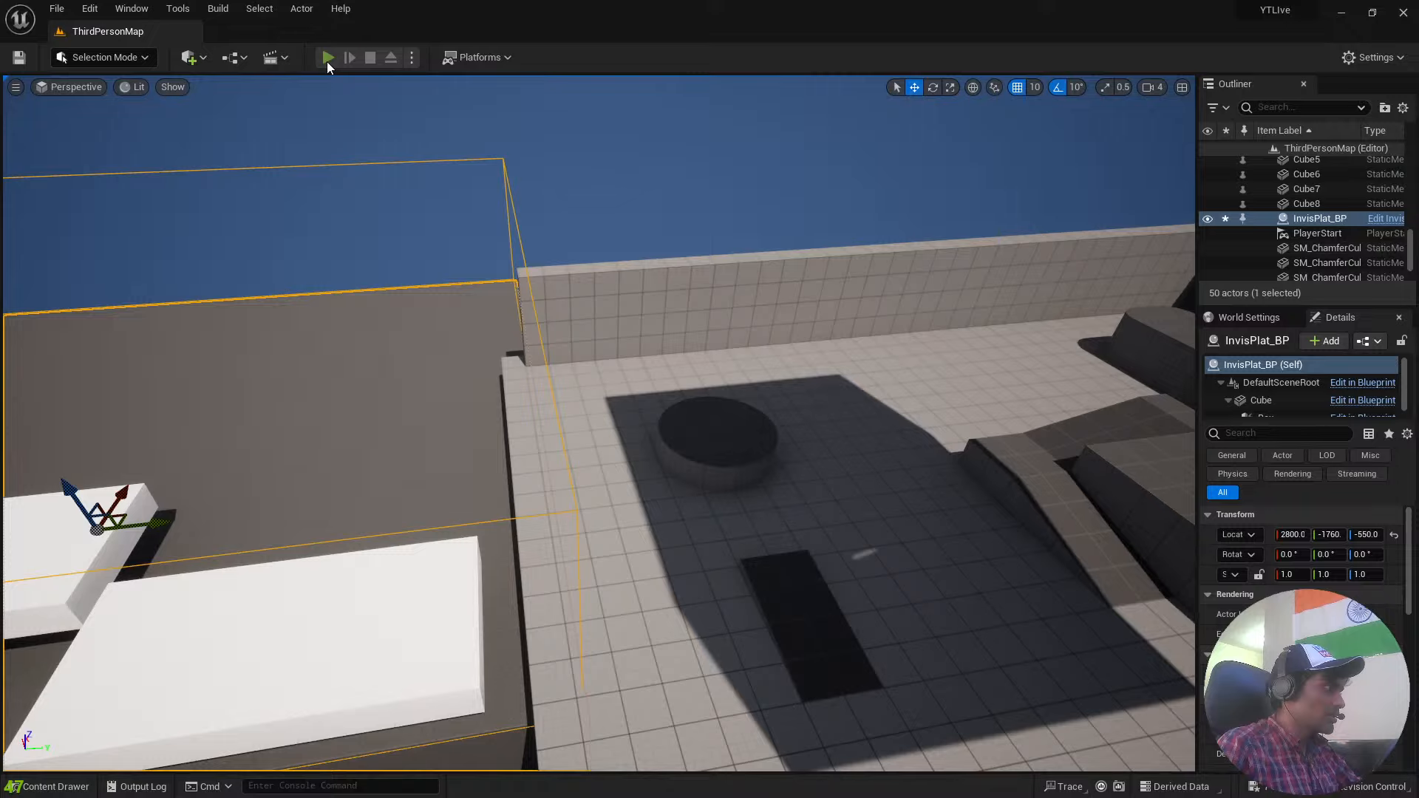
Play-test the level by running the character onto the InvisPlat_BP platform and staying on it past the 5-second delay, and stop the game.
left_click(327, 57)
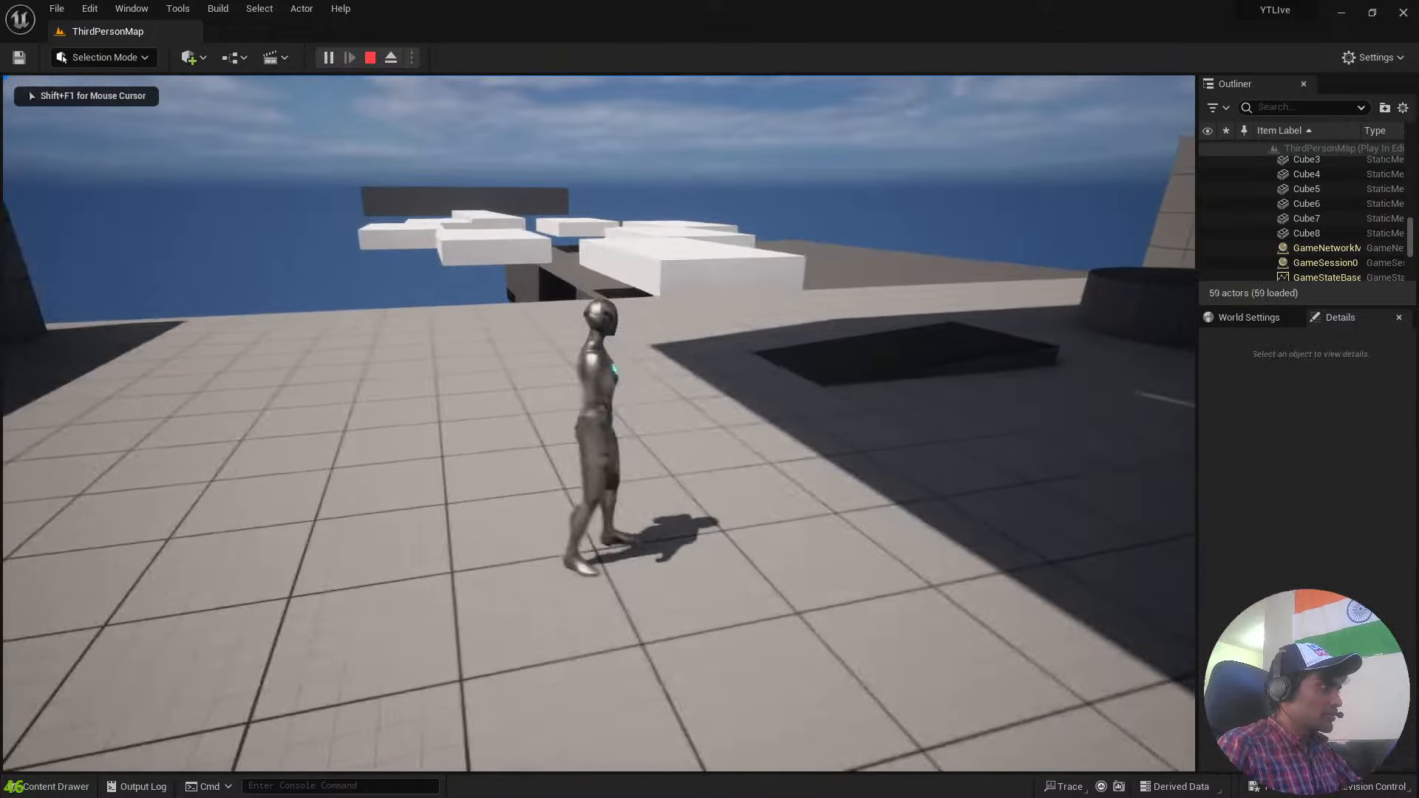
key("d")
key("w")
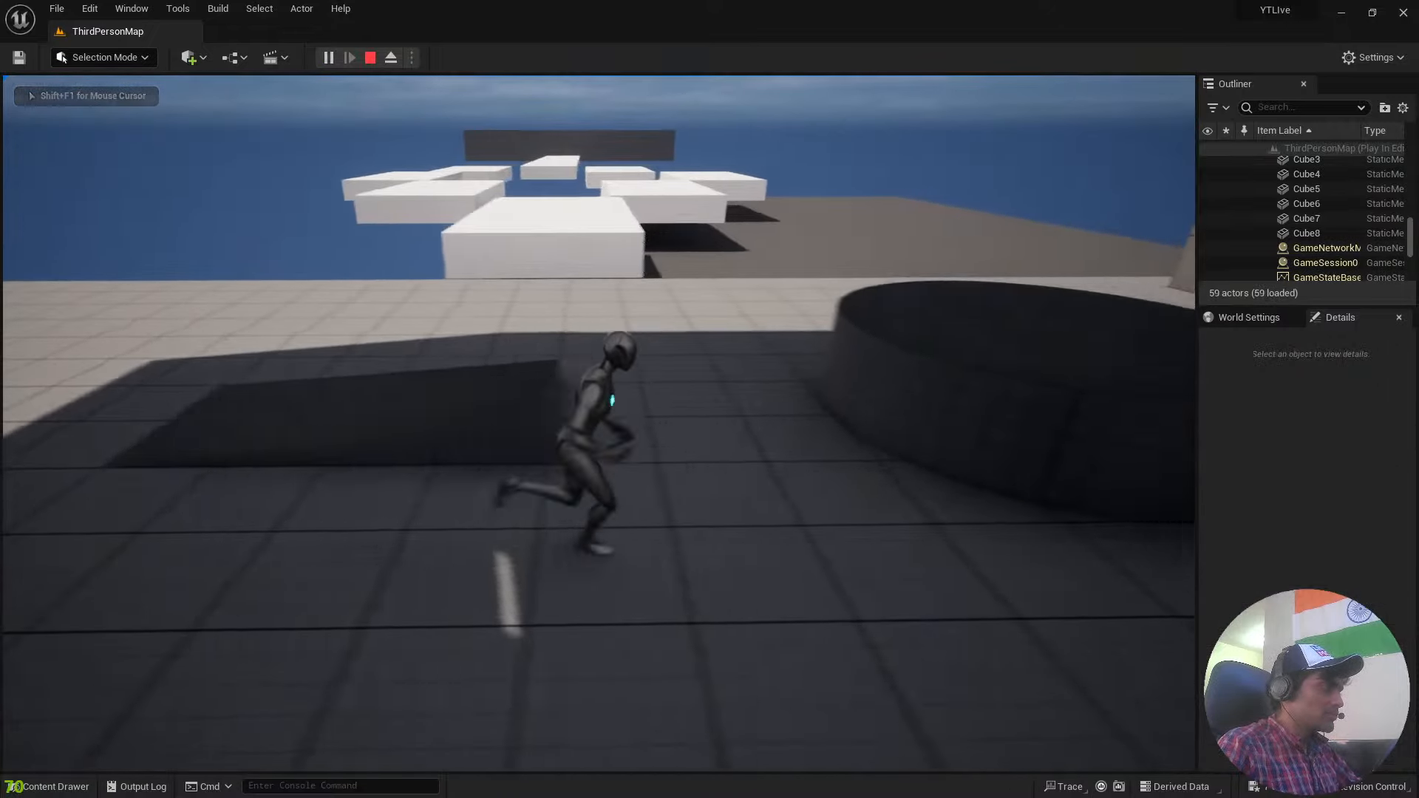
key("space")
key("w")
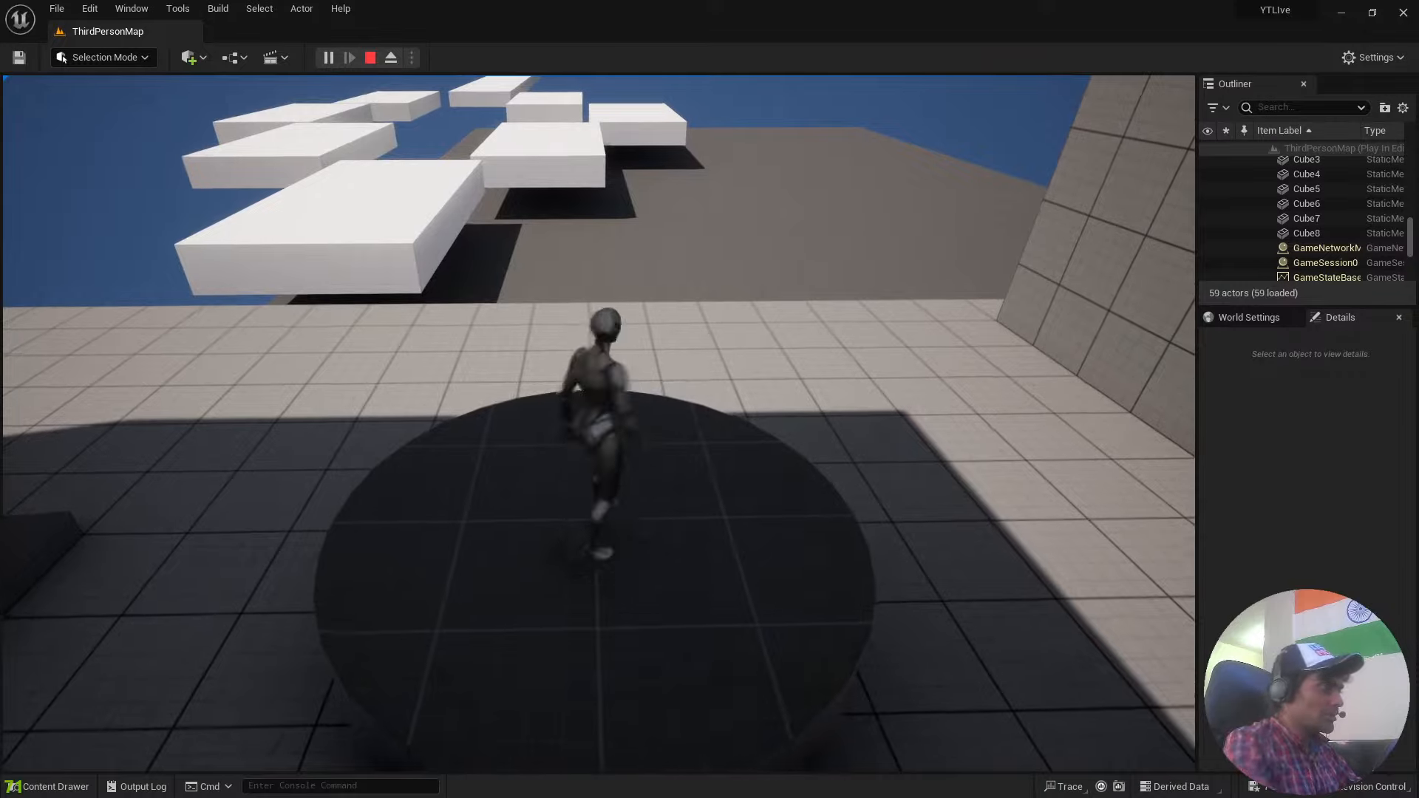
key("d")
key("w")
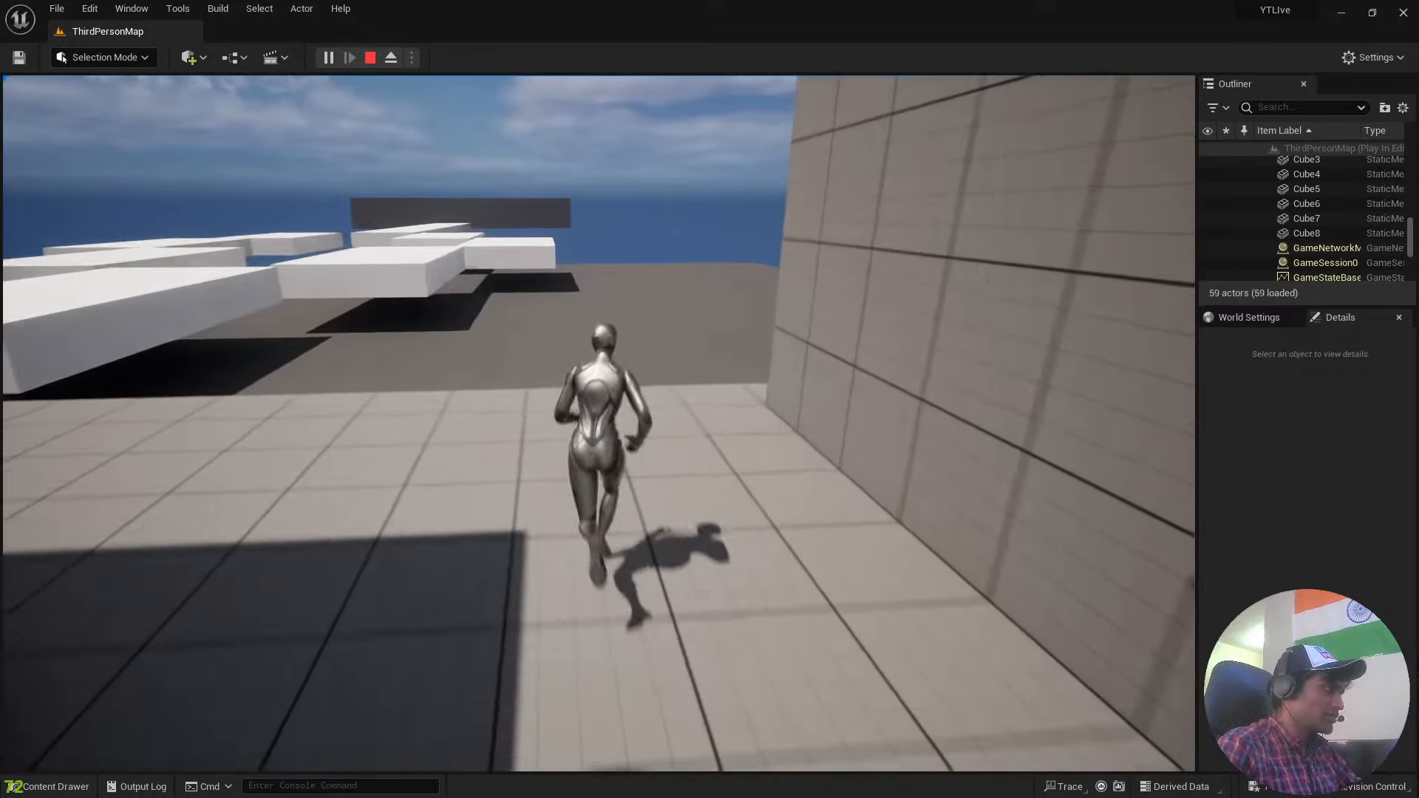
key("space")
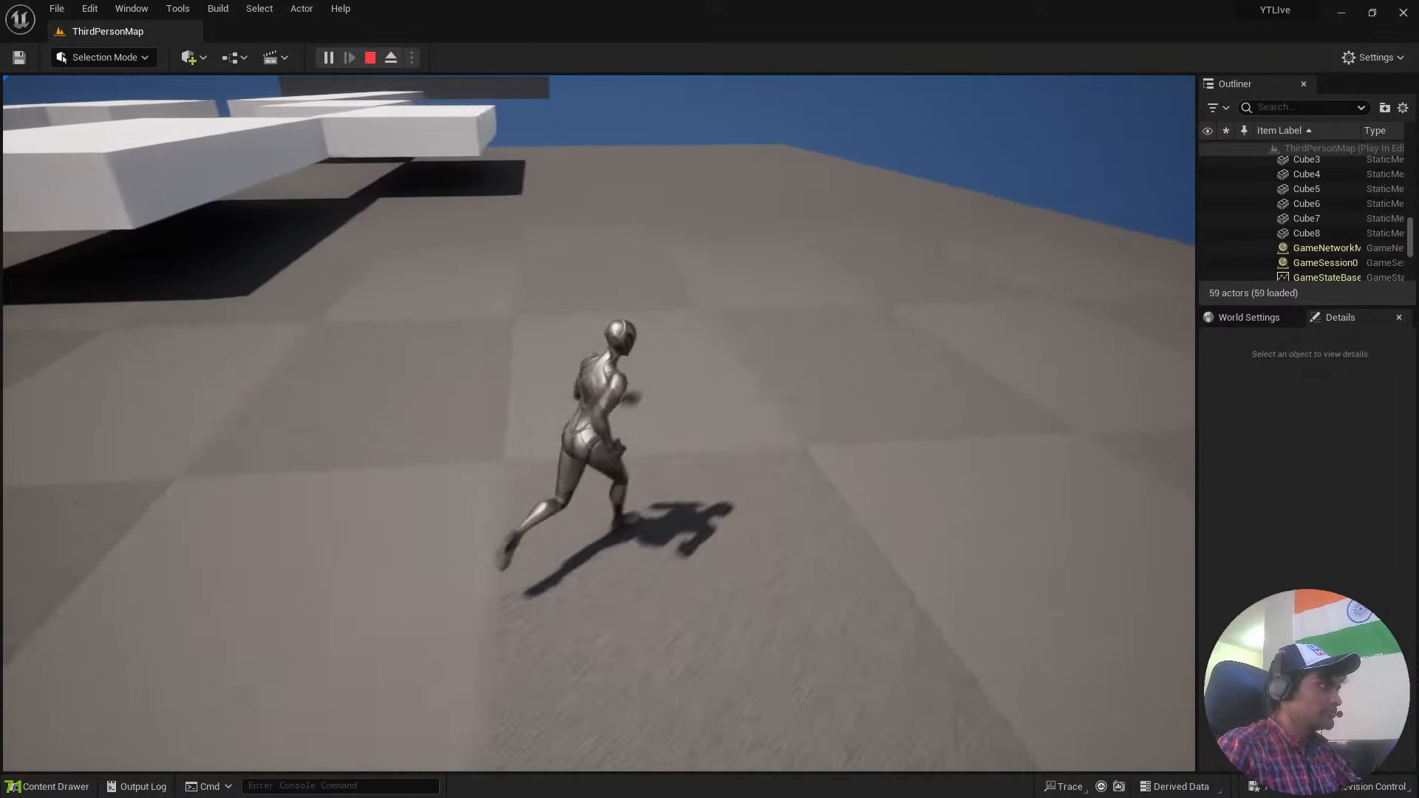
key("d")
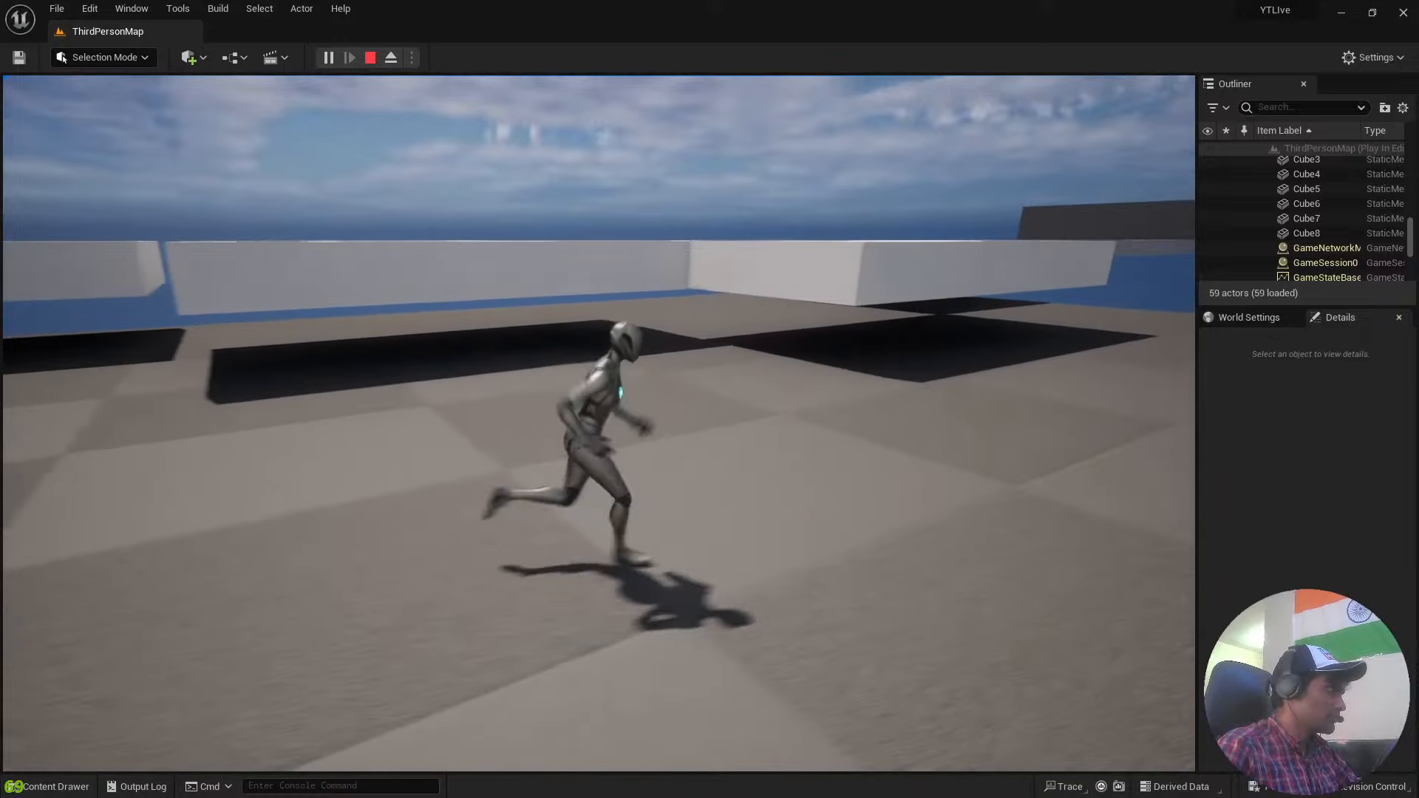
key("d")
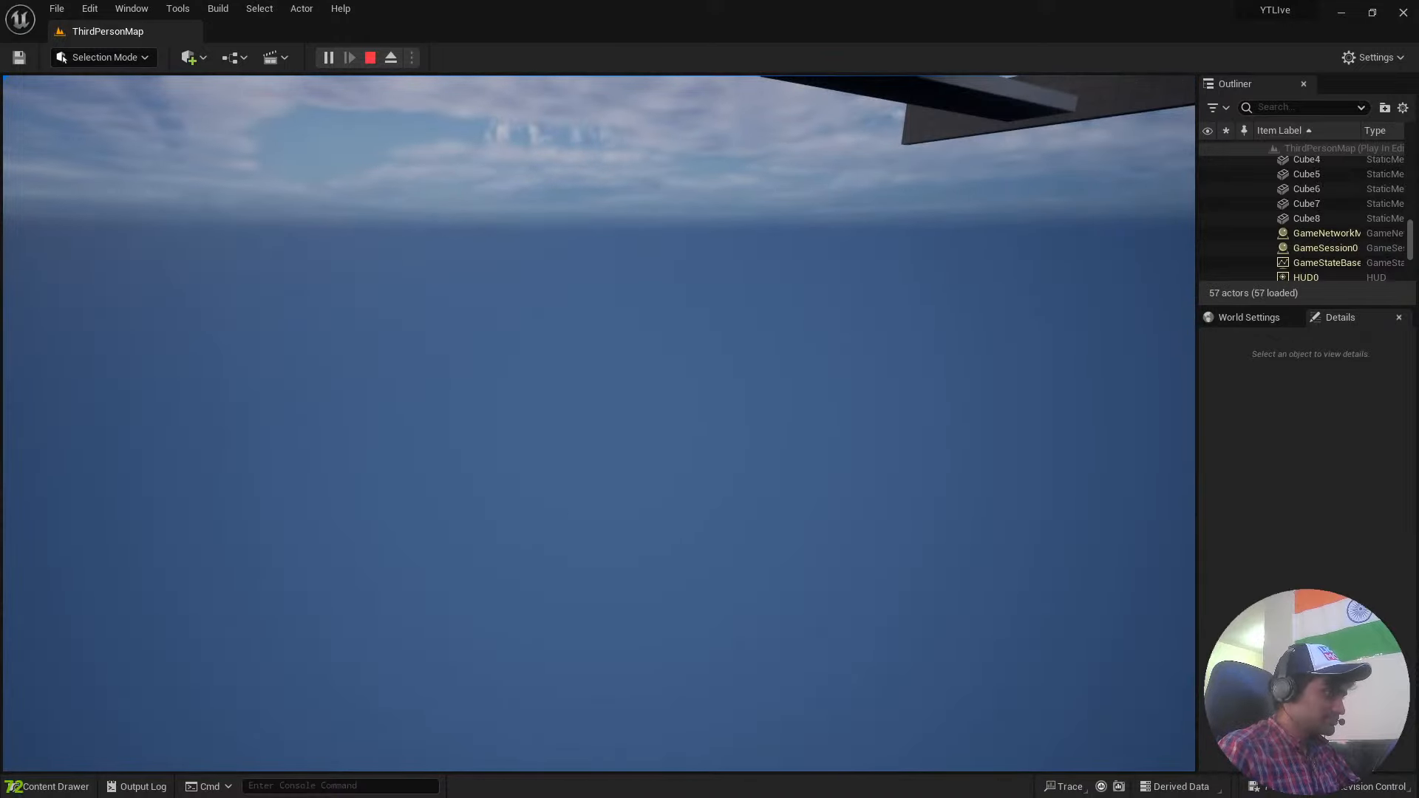
key("Escape")
Frame the placed platform in the level view and reopen the InvisPlat_BP blueprint's Event Graph.
right_click_drag(697, 380, 697, 474)
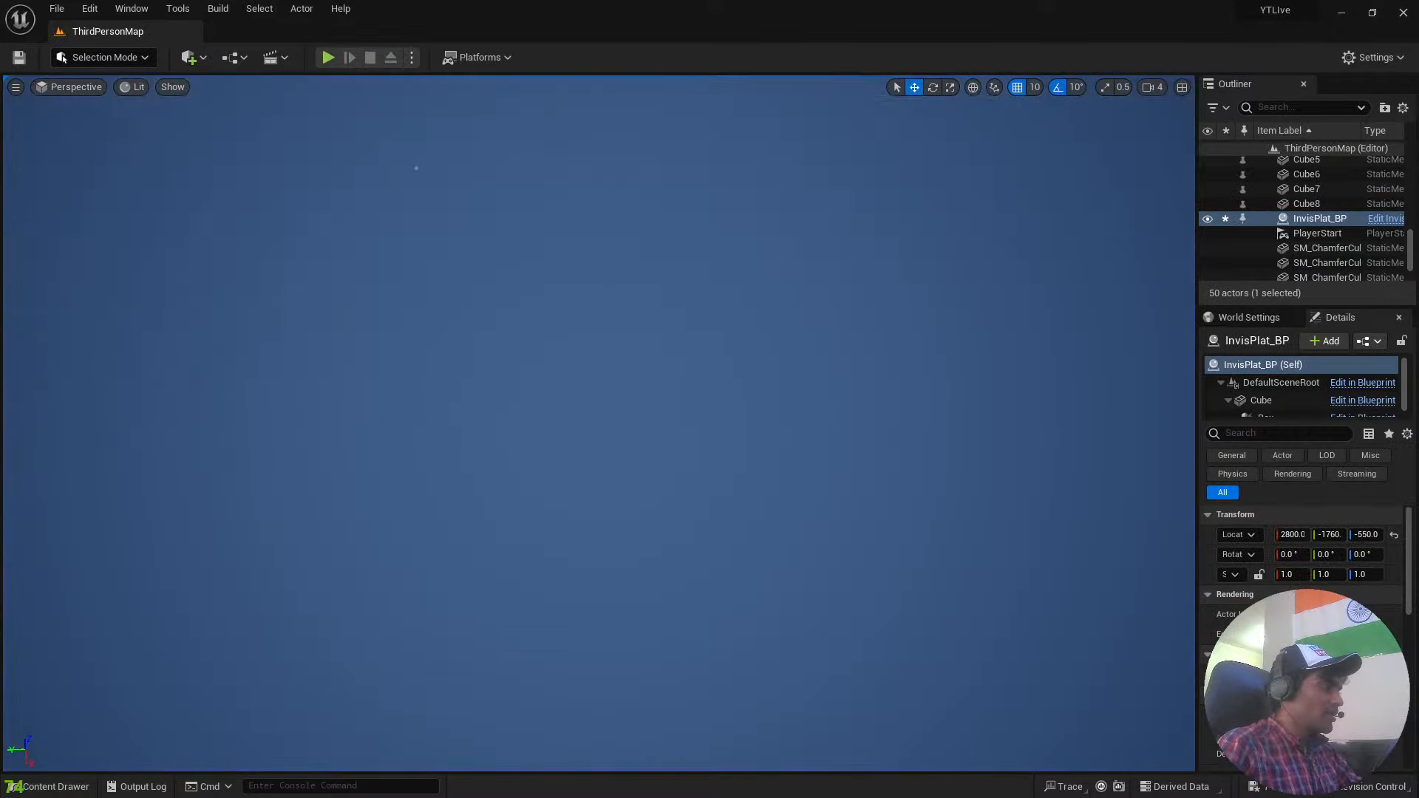
key("f")
right_click_drag(697, 379, 822, 393)
key("w")
key("a")
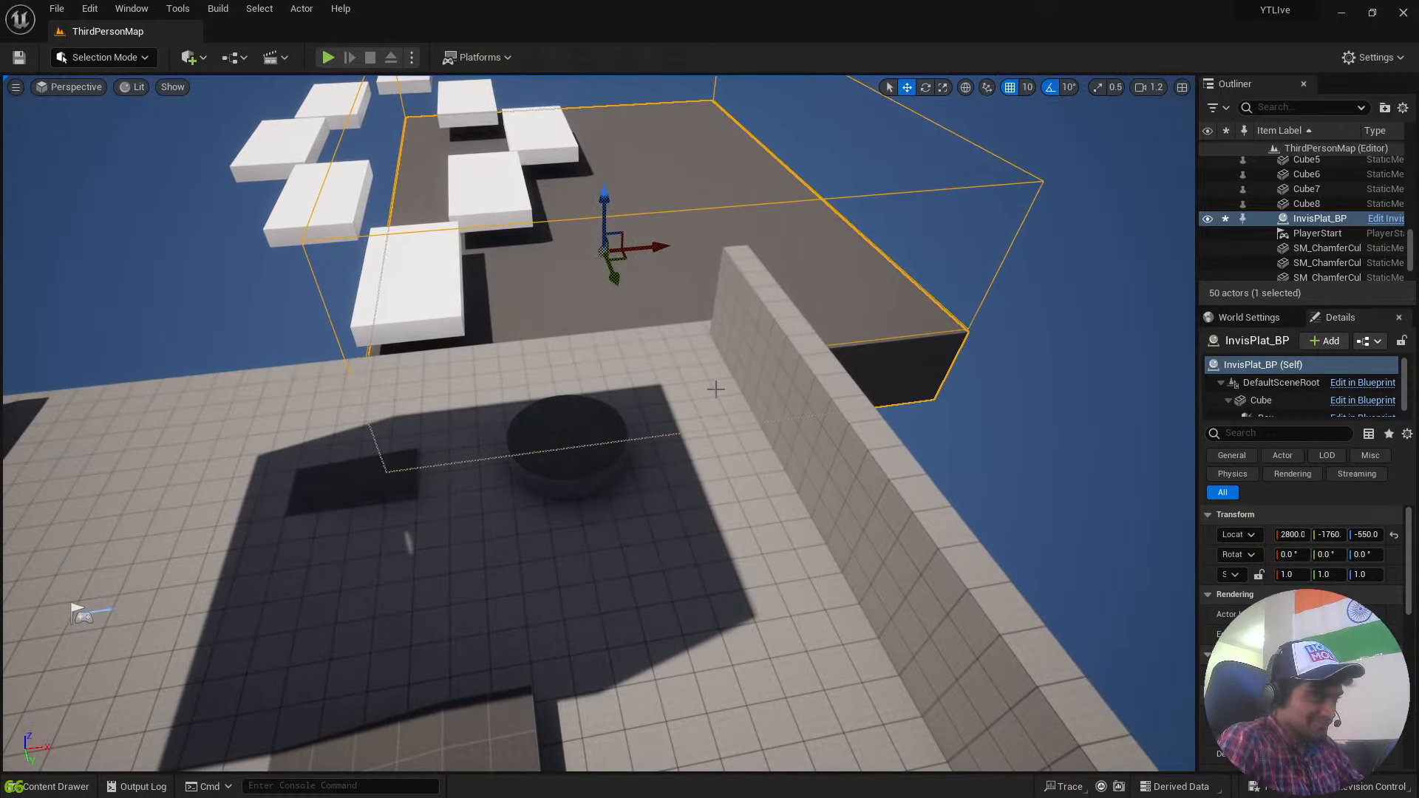
key("ctrl+space")
double_click(624, 569)
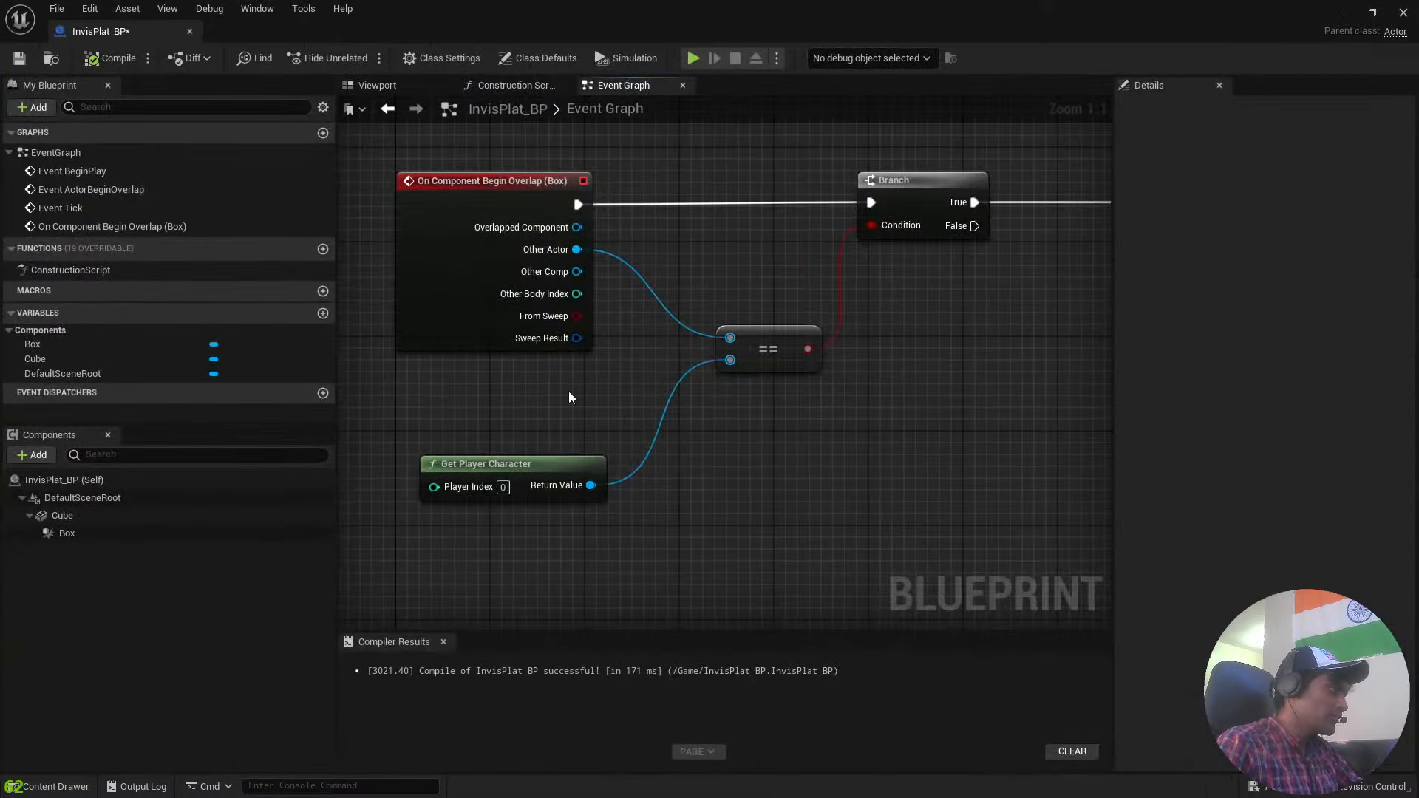
Select the whole overlap node chain from the event to Destroy Actor, compile InvisPlat_BP and close its editor.
scroll(920, 426, "down", 3)
right_click_drag(919, 426, 724, 425)
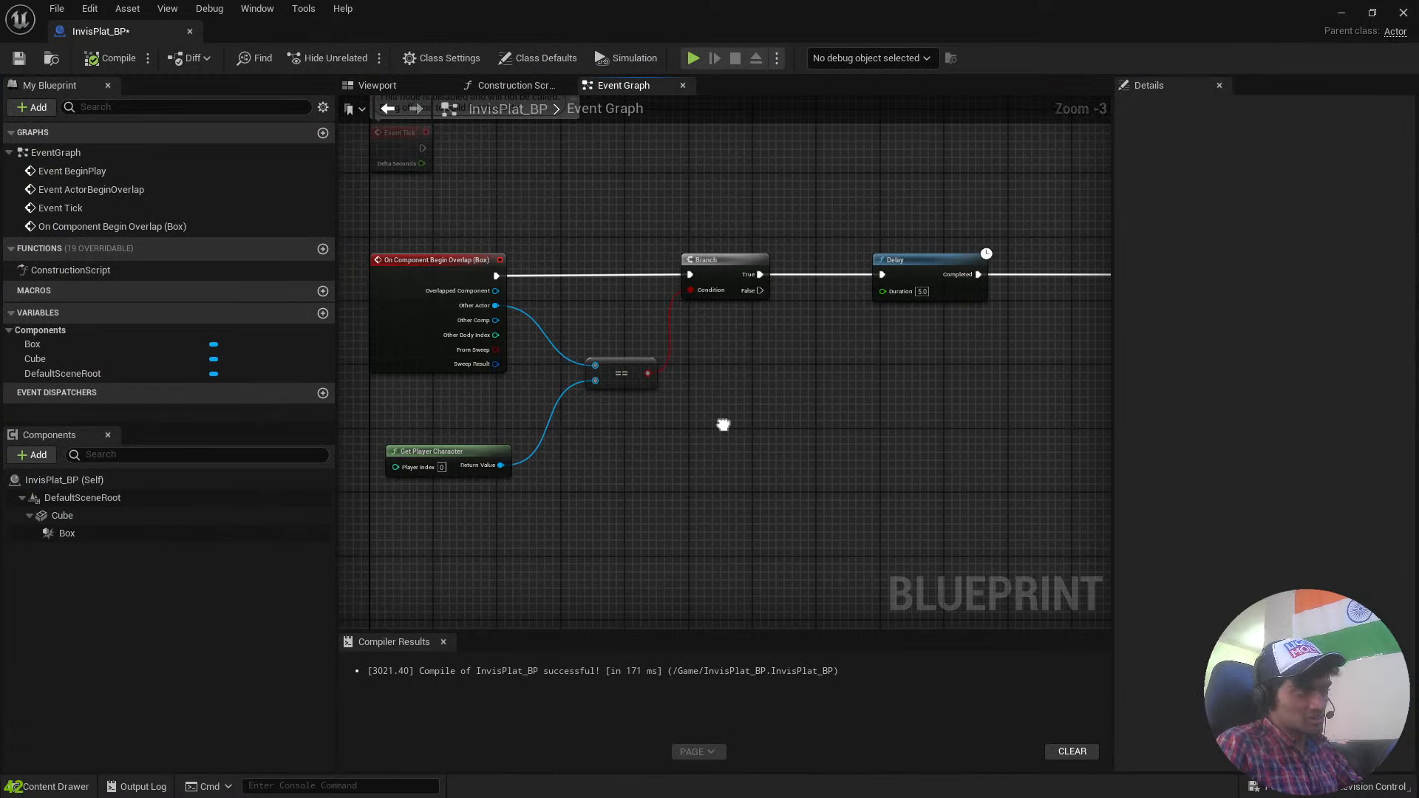
scroll(724, 425, "down", 1)
left_click_drag(412, 252, 1111, 389)
left_click_drag(446, 268, 1079, 454)
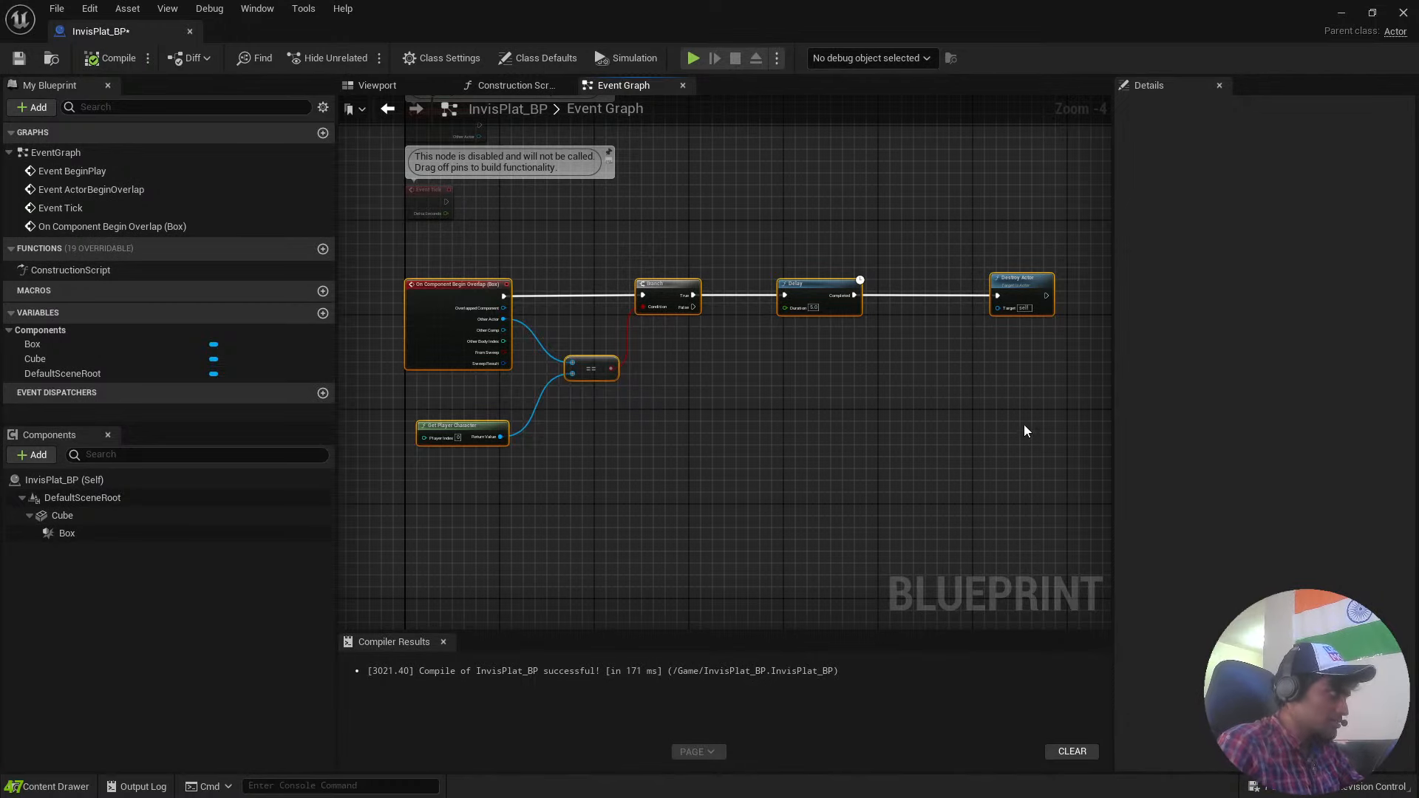
left_click(127, 61)
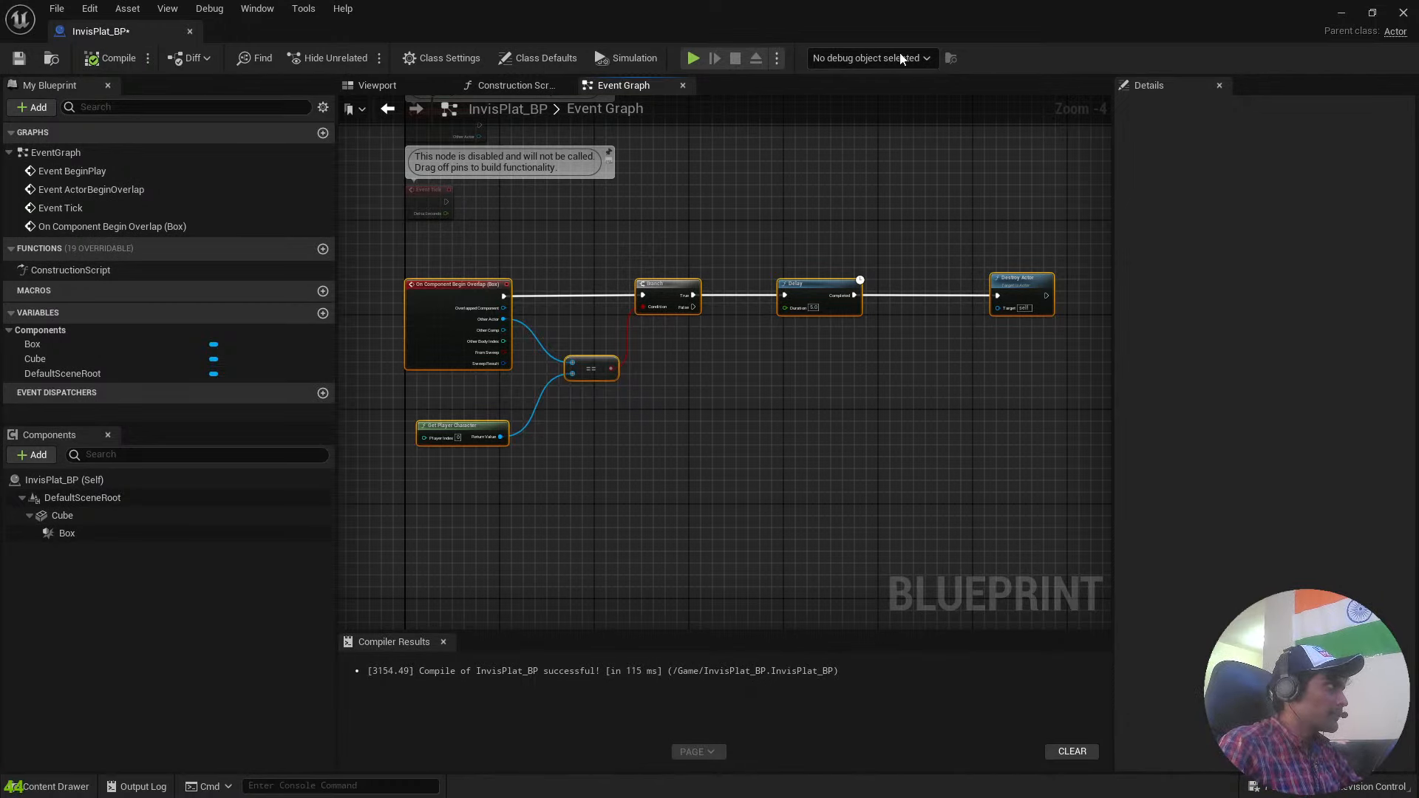
left_click(1403, 12)
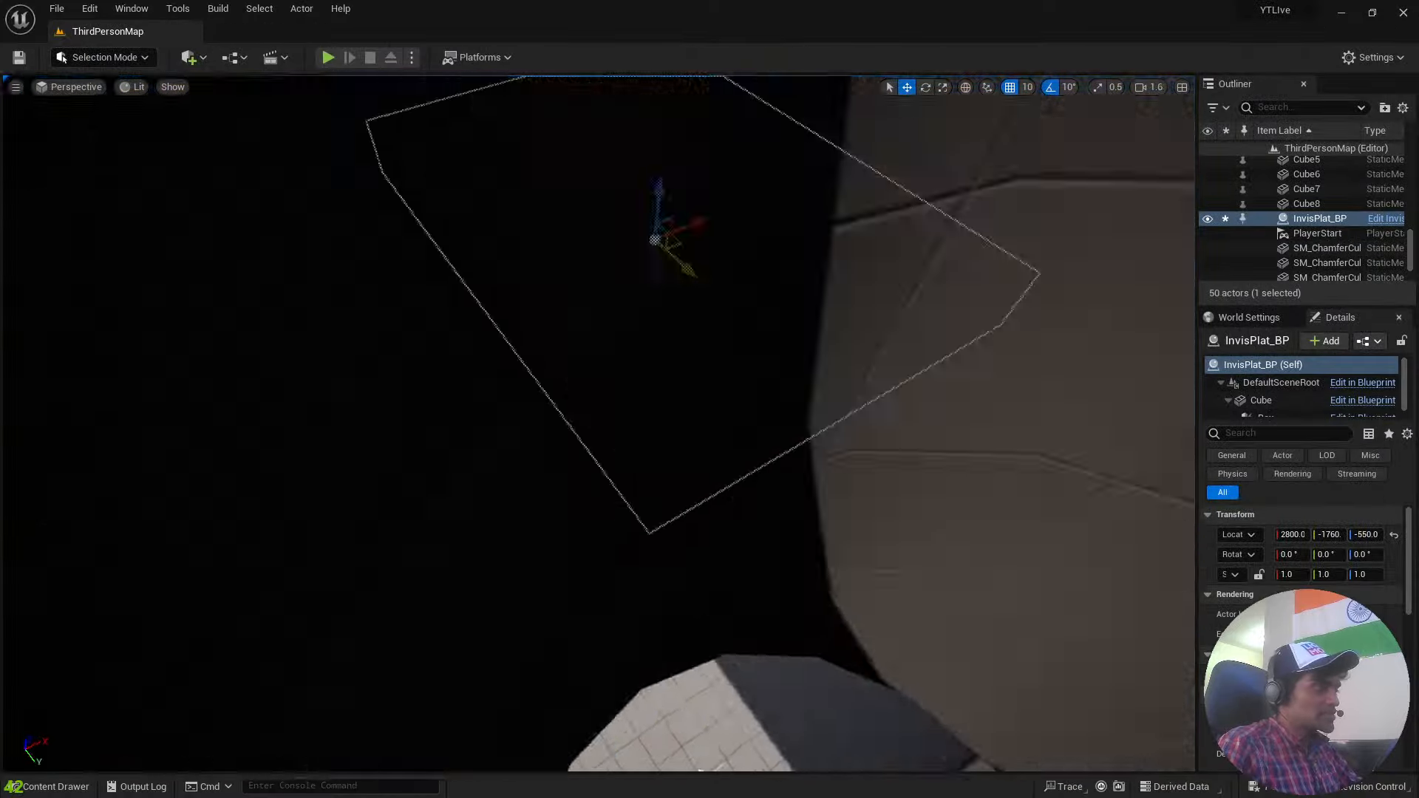
Reopen InvisPlat_BP from the project content and go over its overlap event, Get Player Character, == and Branch nodes one by one.
right_click_drag(787, 359, 787, 358)
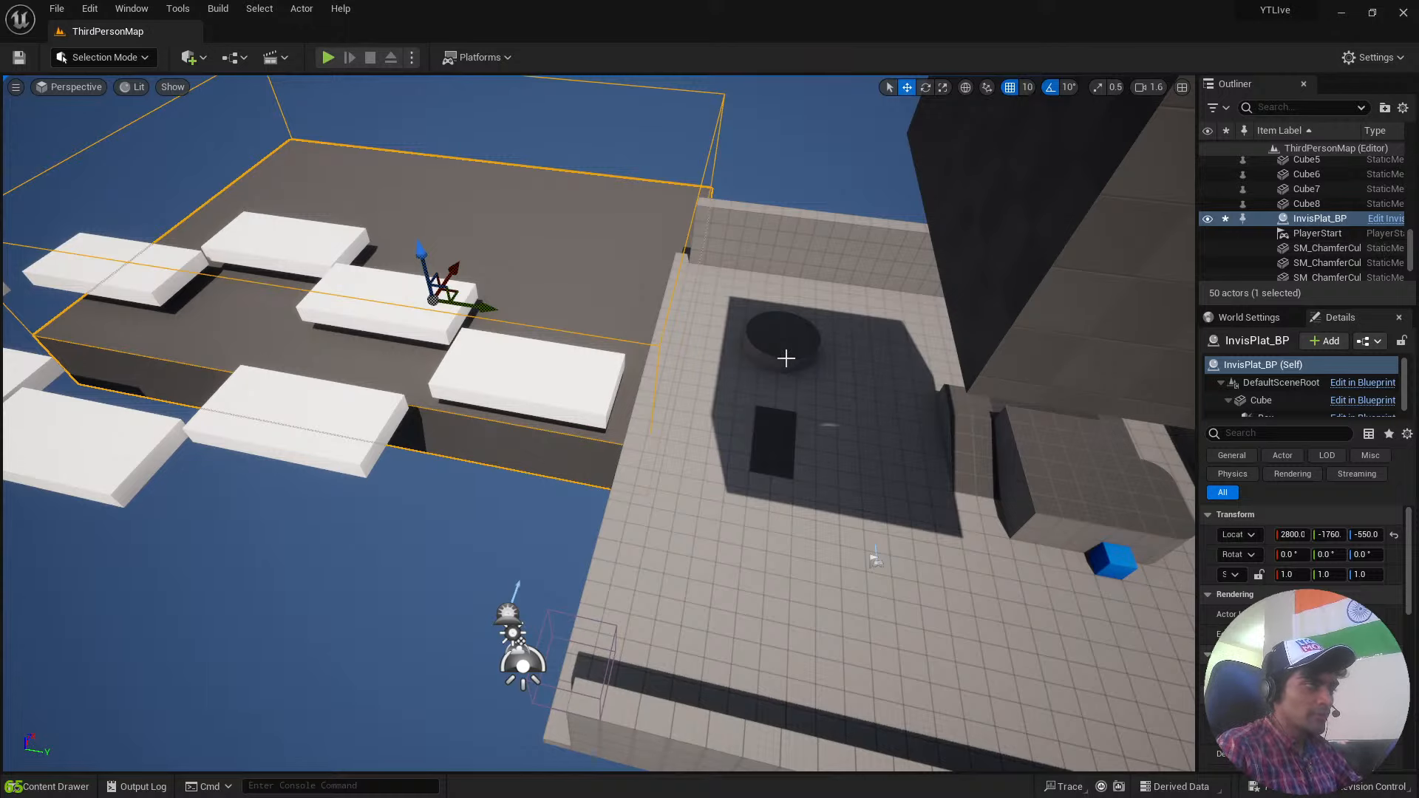
key("ctrl+space")
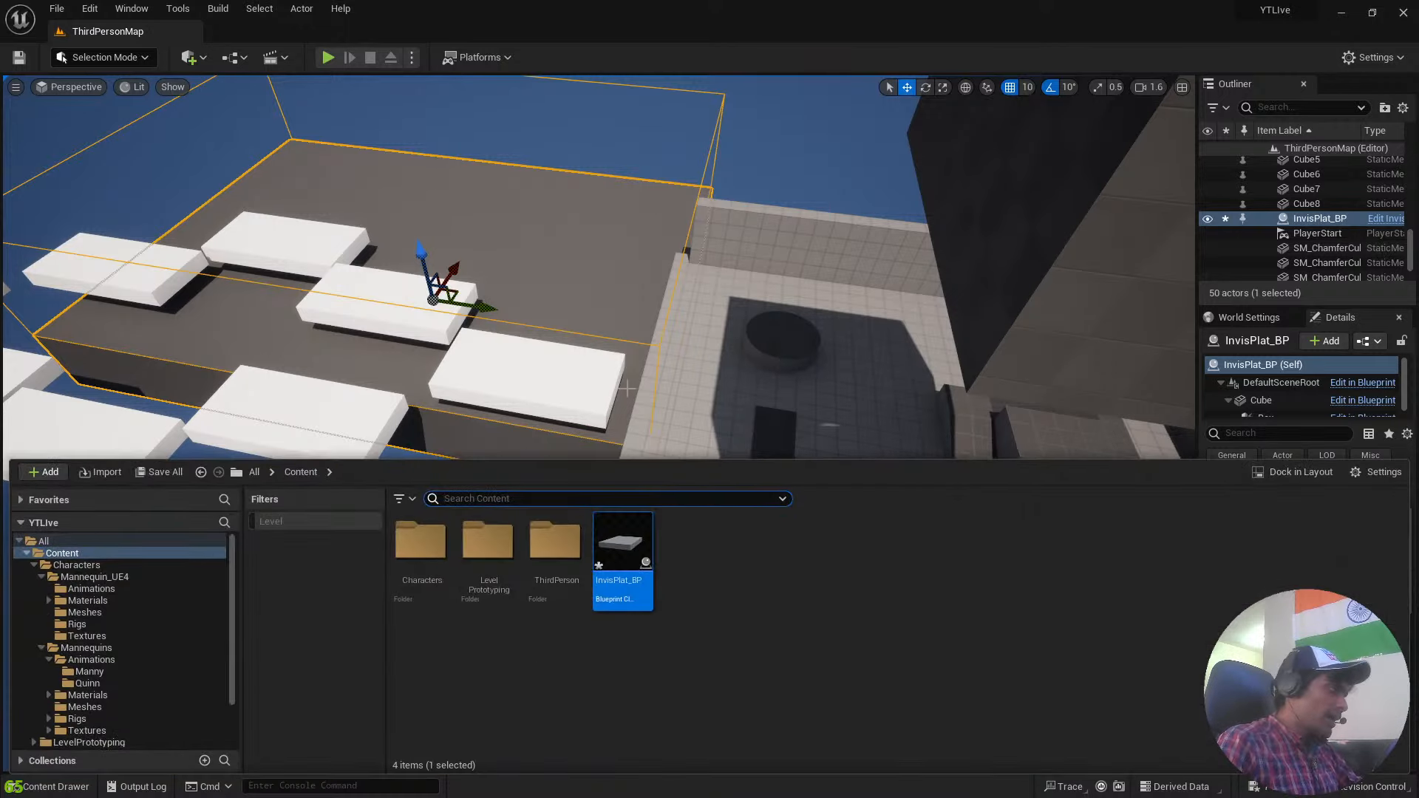
double_click(621, 546)
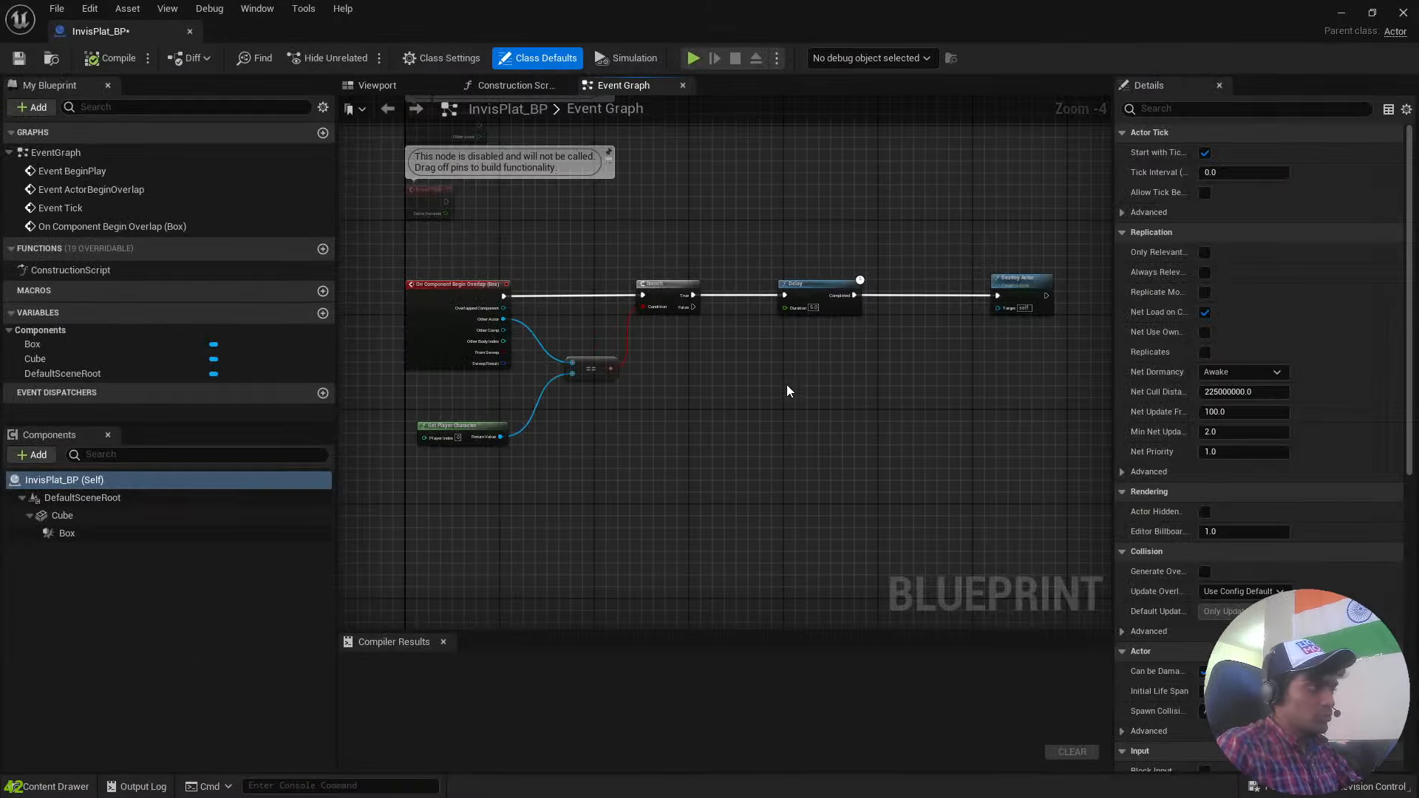
scroll(787, 414, "up", 3)
left_click(588, 377)
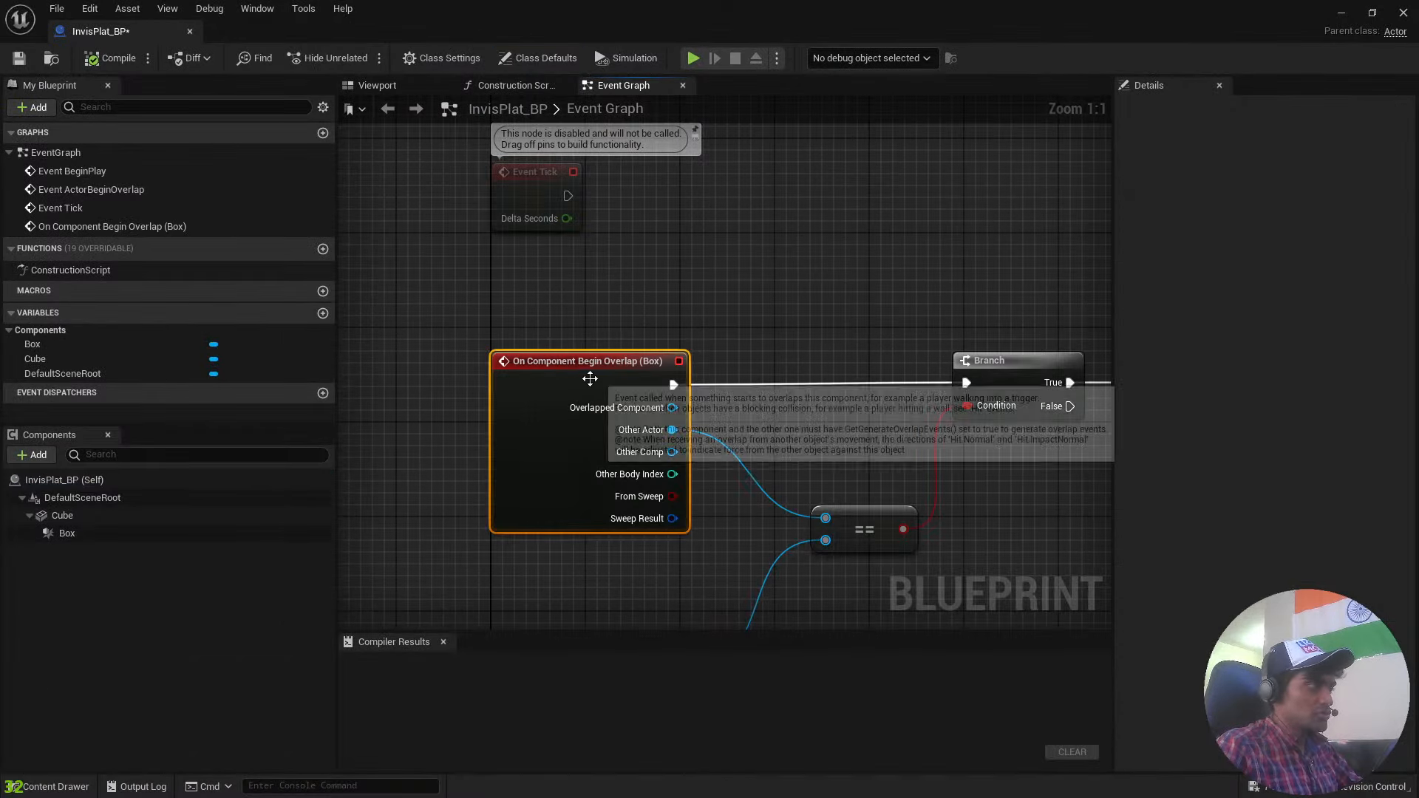
key("Home")
left_click(528, 500)
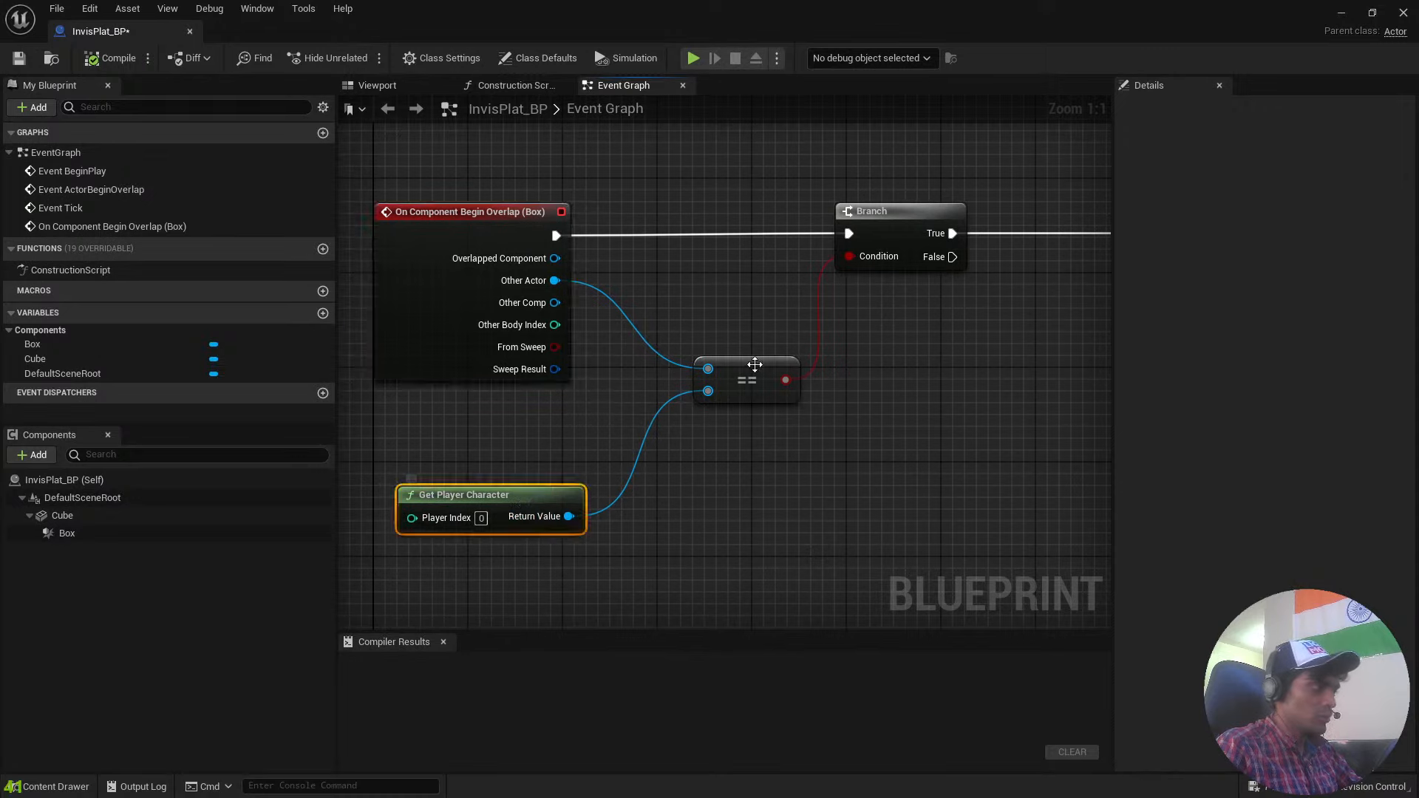
left_click(752, 366)
left_click(912, 209)
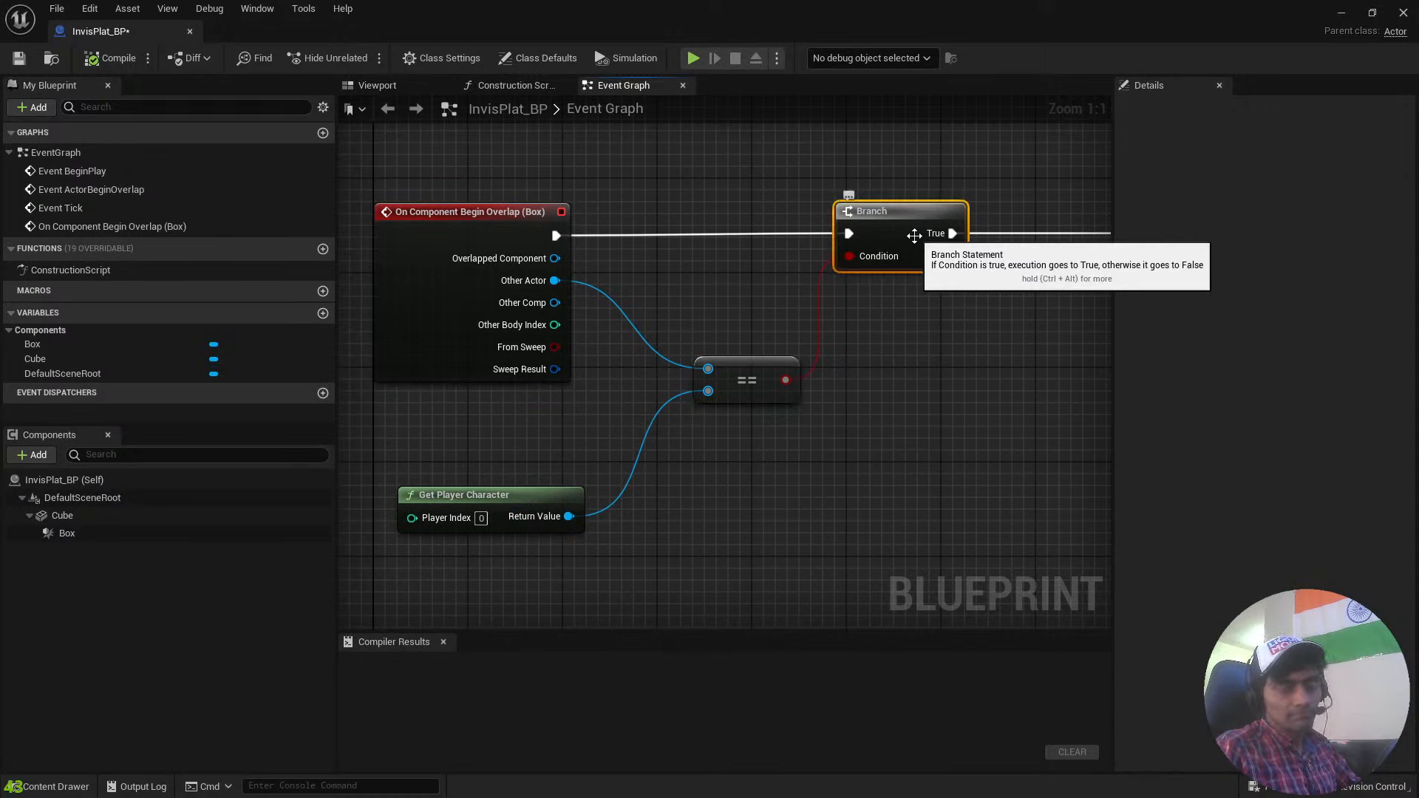
Look through the blueprint's Viewport, Construction Script and Event Graph views, ending on the platform's 3D preview.
left_click(414, 83)
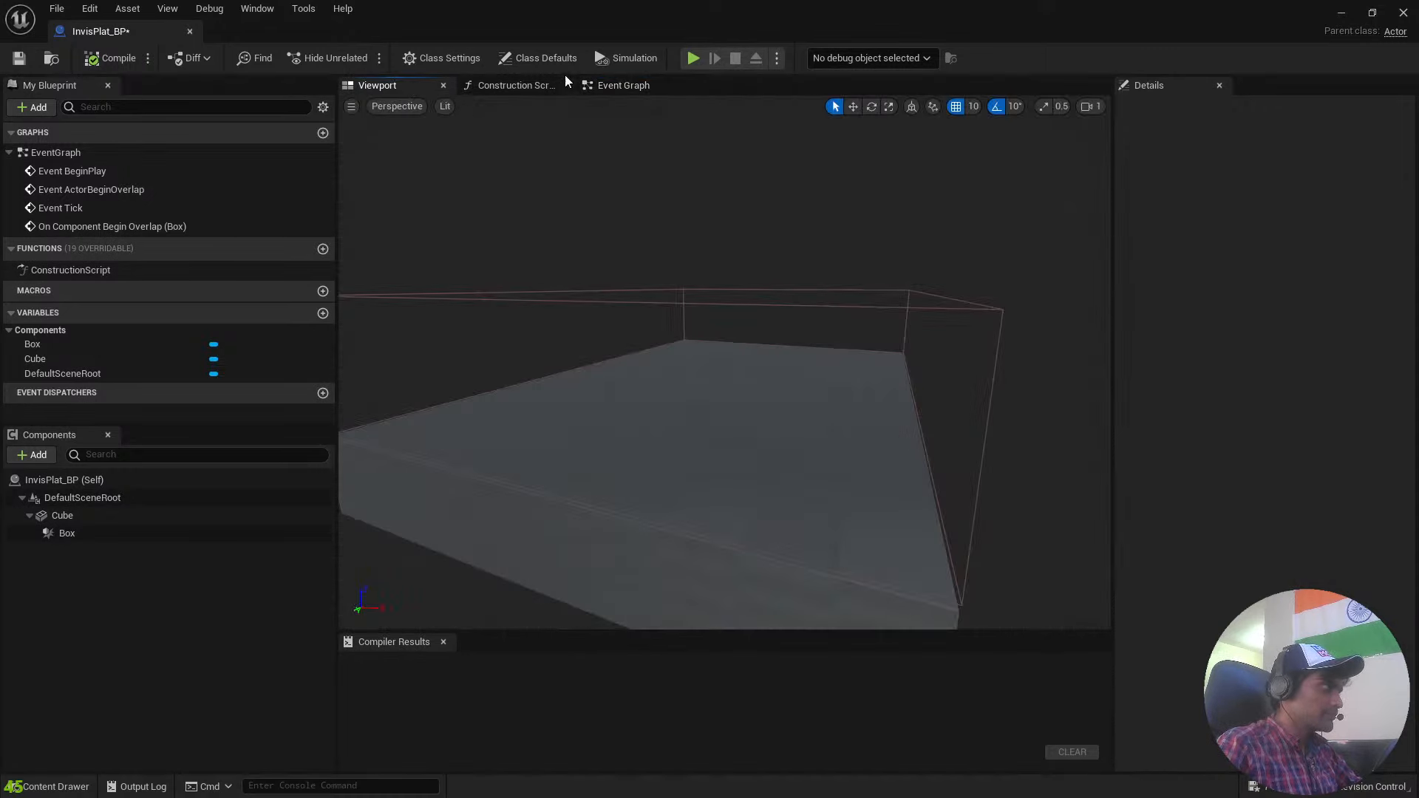
left_click(506, 87)
left_click(621, 85)
left_click(410, 85)
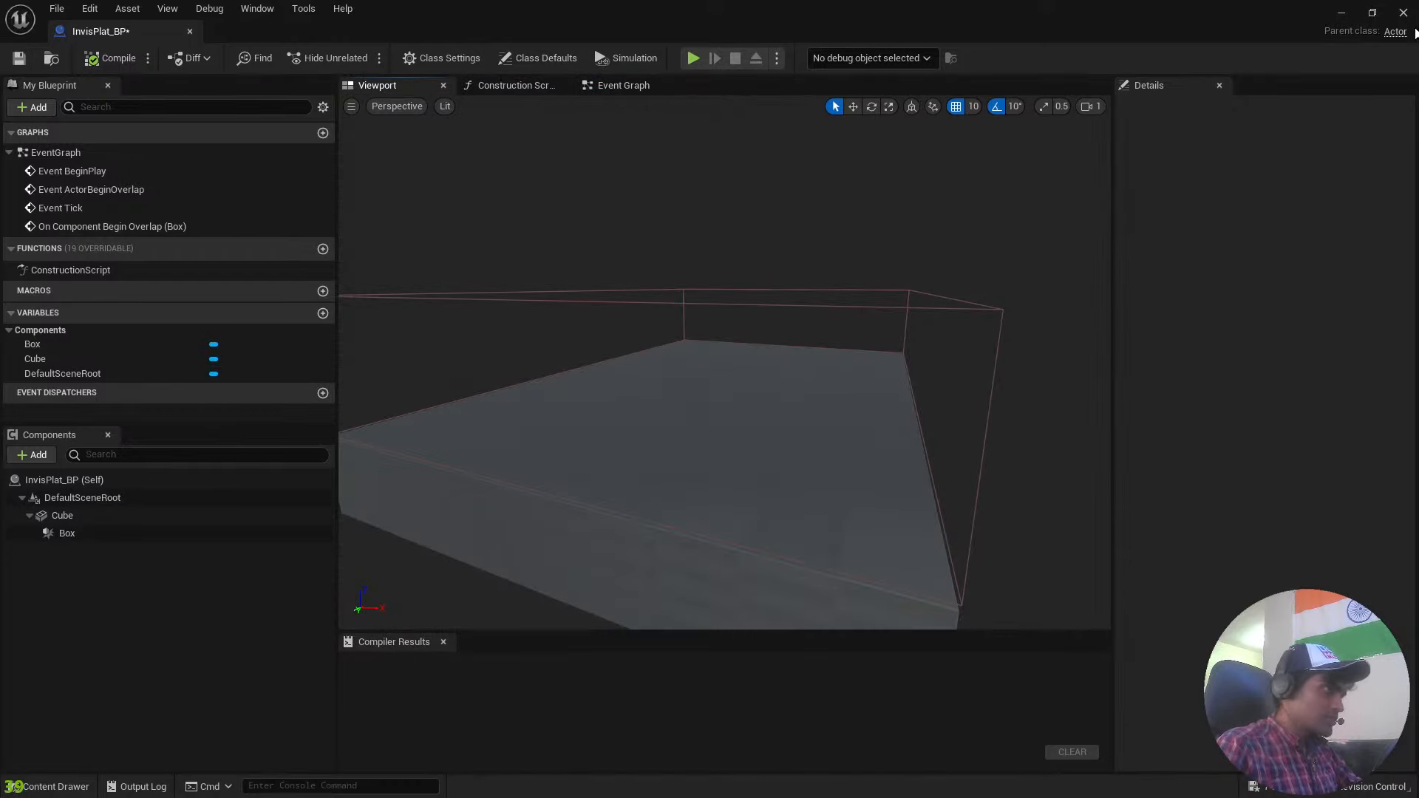
Close the InvisPlat_BP editor and view the white platforms and the placed dark platform up close in the level.
left_click(1404, 14)
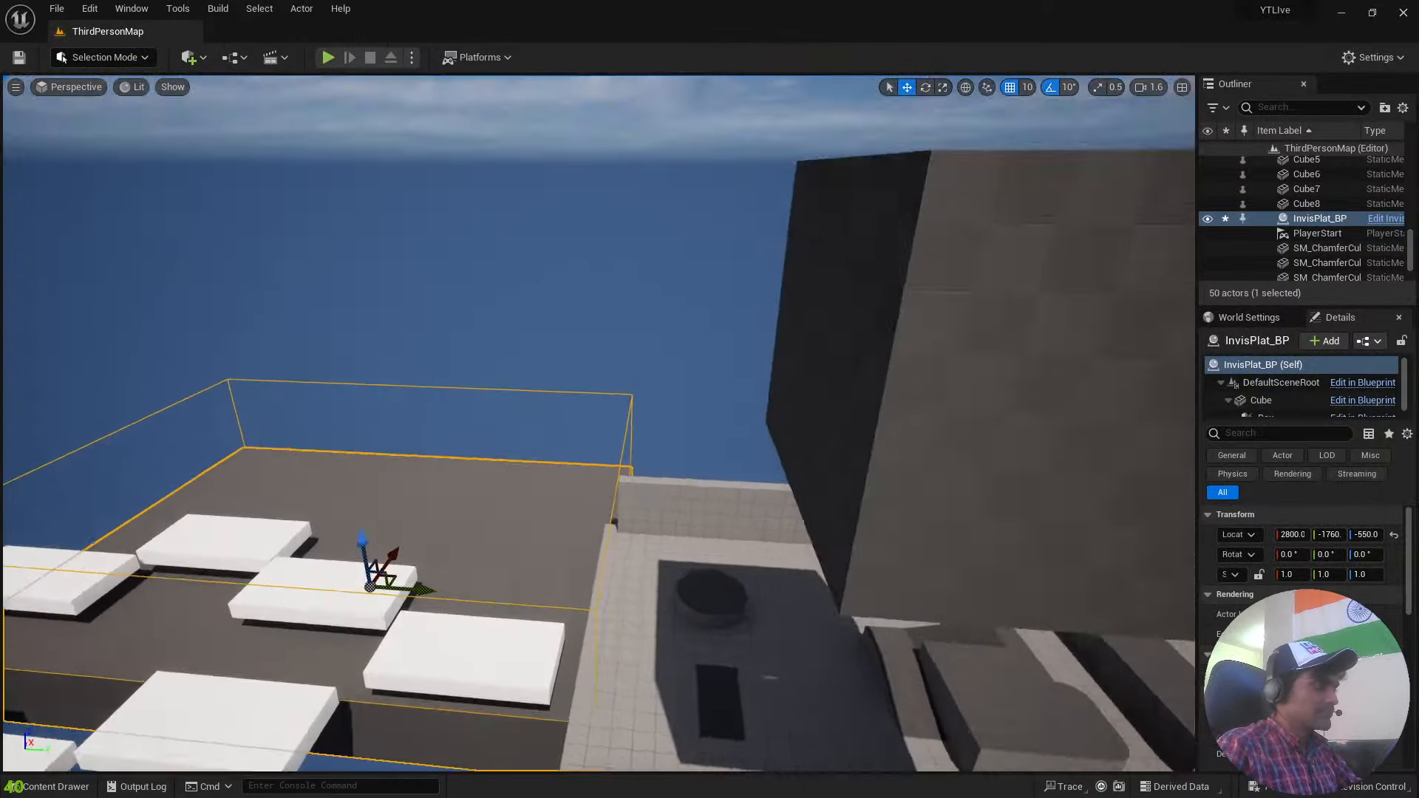
key("s")
right_click_drag(598, 423, 603, 467)
key("w")
key("w")
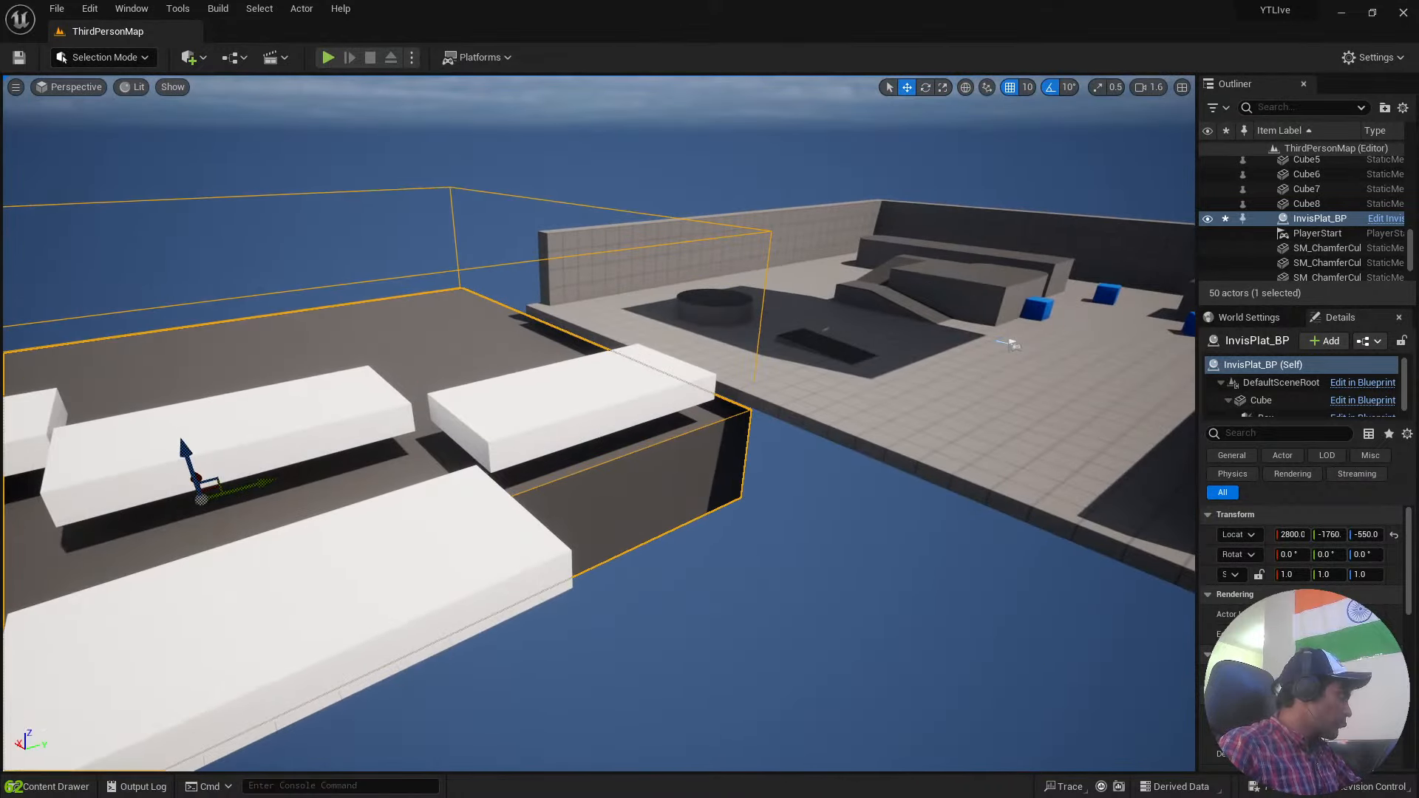
key("super")
key("super")
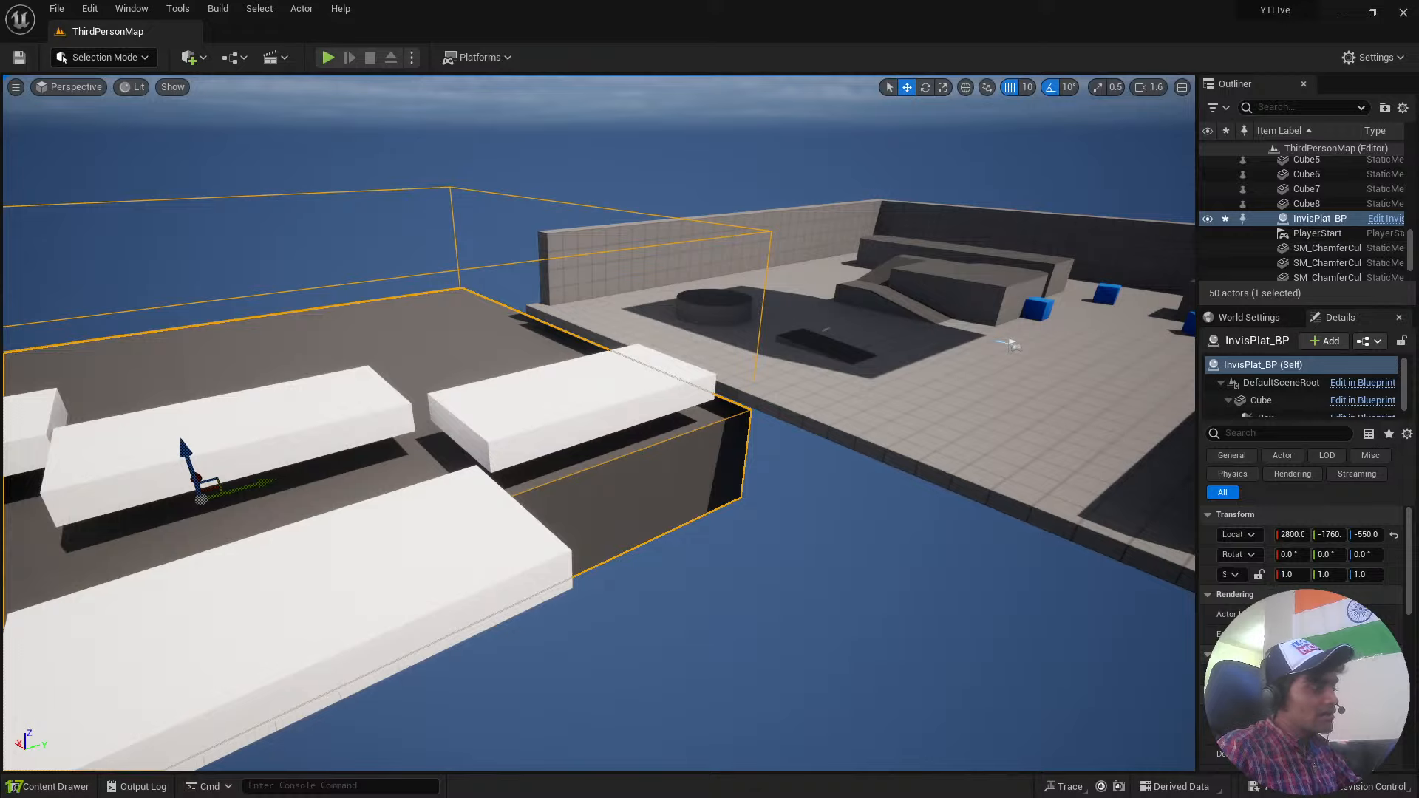
Select the sky sphere and view the playground and floating platforms from outside the boundary wall.
left_click(979, 513)
key("s")
right_click_drag(979, 513, 606, 495)
key("d")
key("s")
key("d")
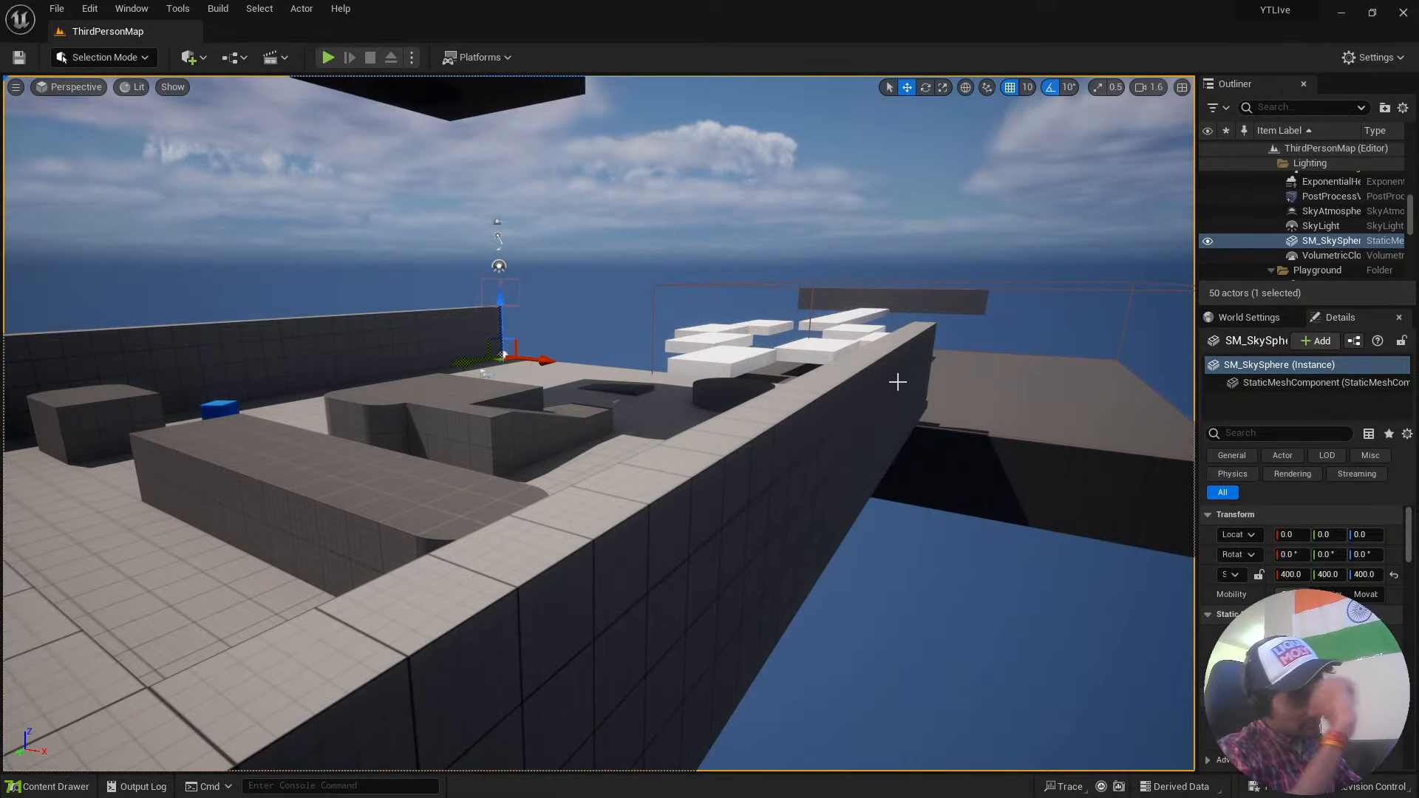
Bring the view down to the playground blocks and save the current level.
key("ctrl+space")
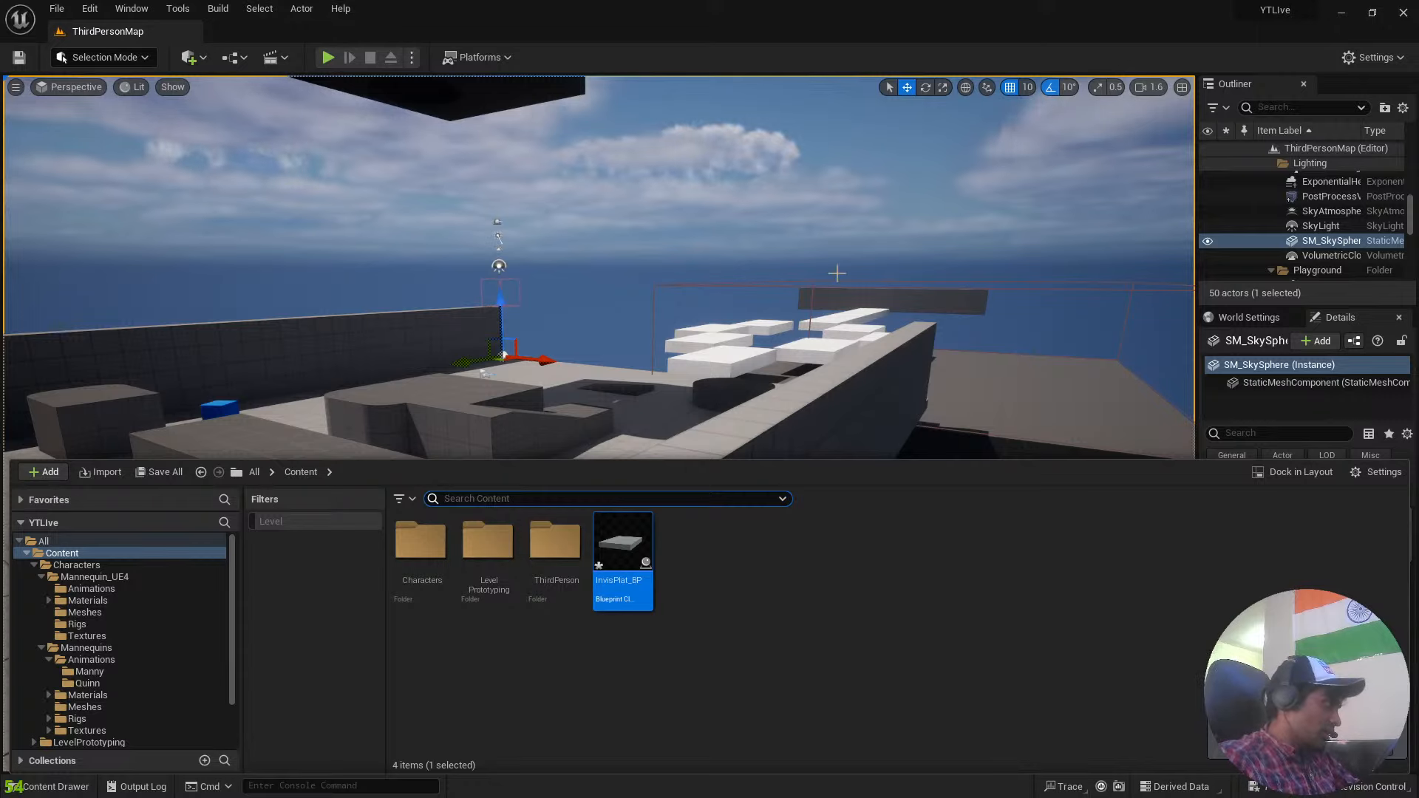
right_click_drag(886, 266, 879, 221)
key("w")
key("w")
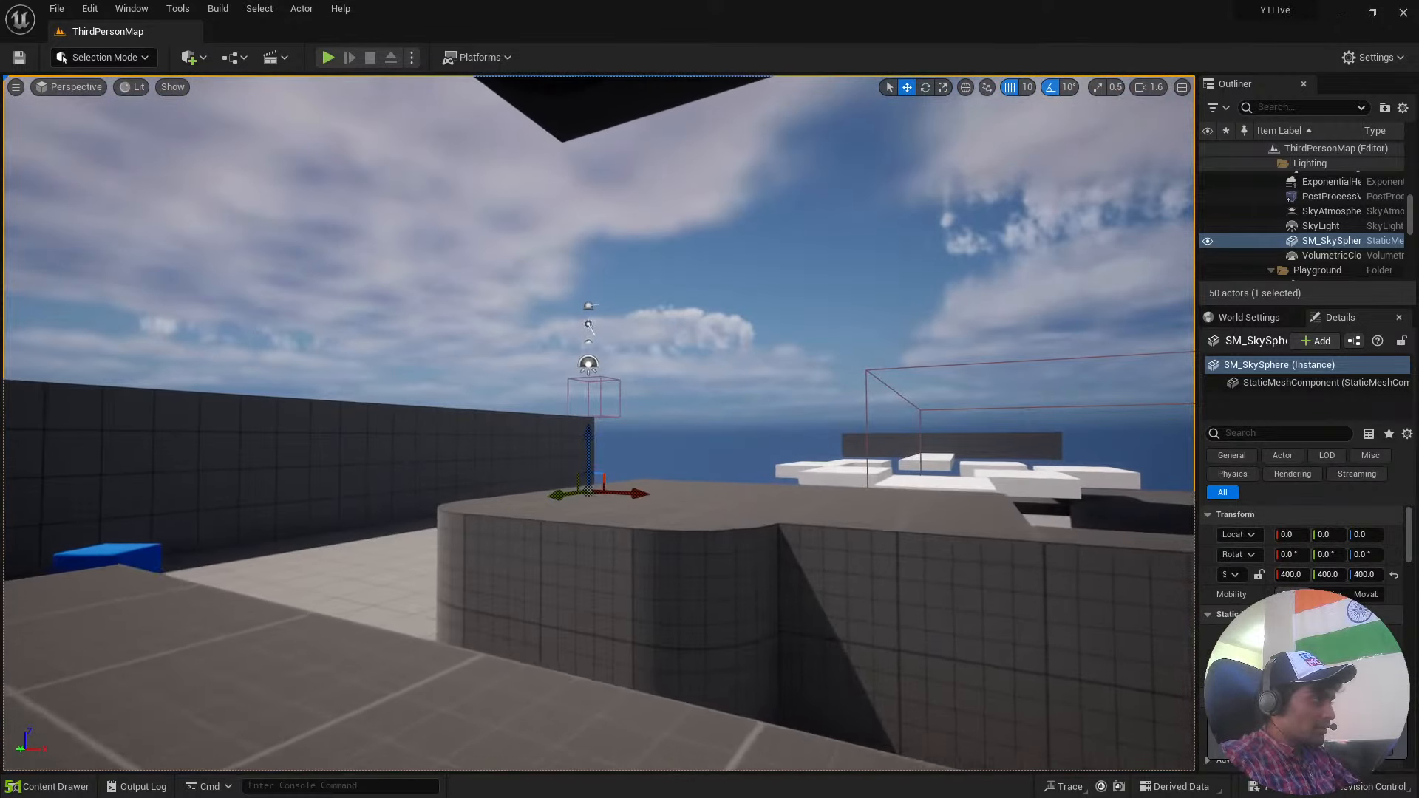
key("ctrl+s")
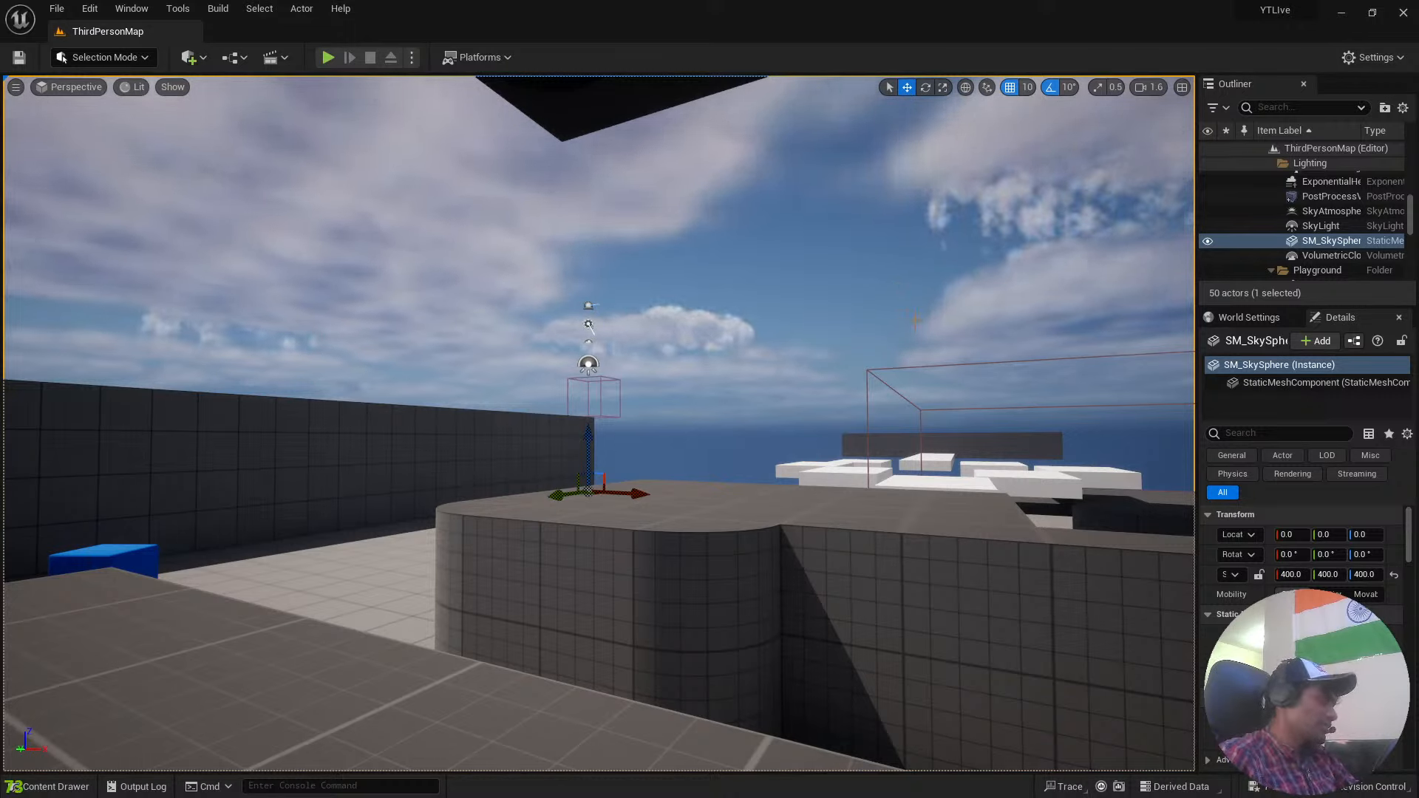
Switch to the Epic Games Launcher.
key("super")
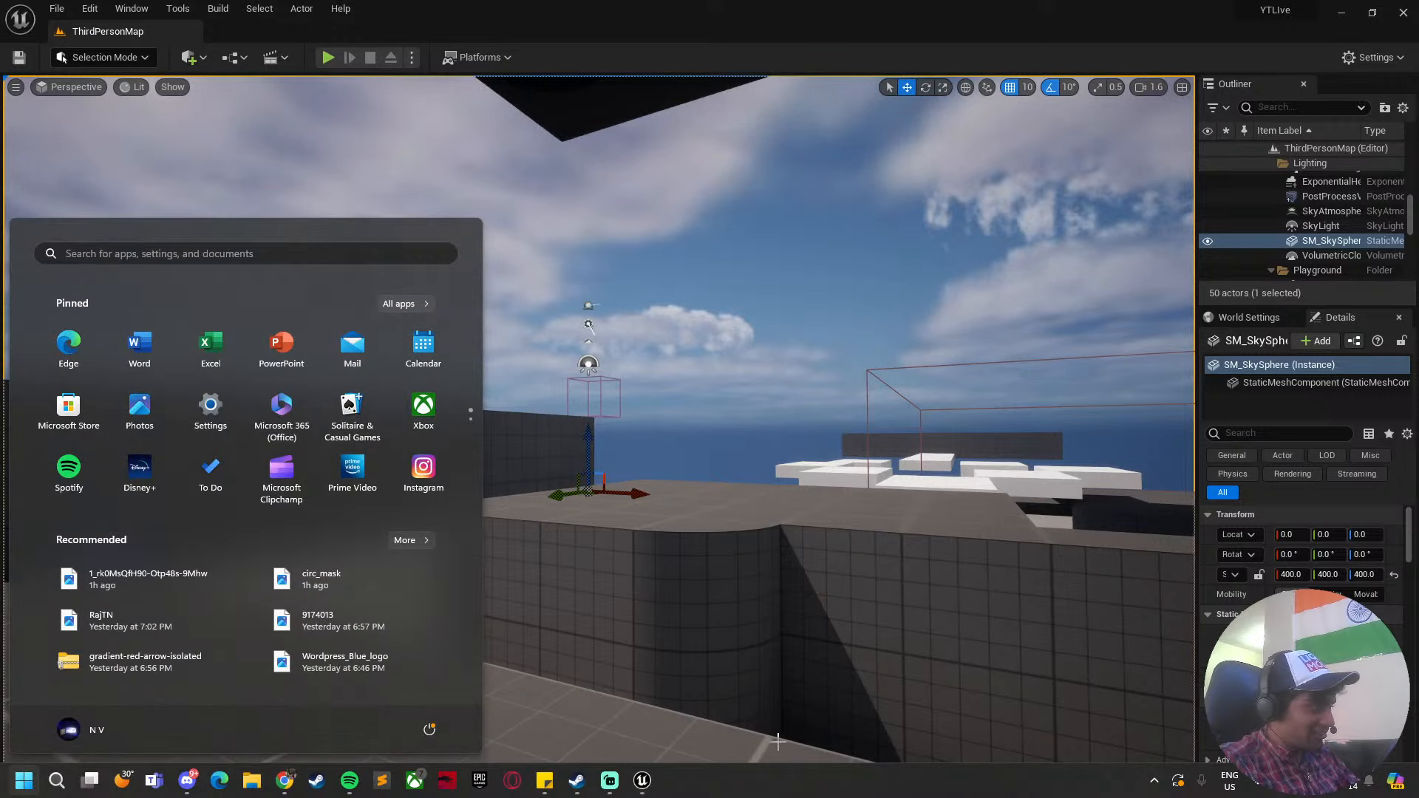
left_click(643, 780)
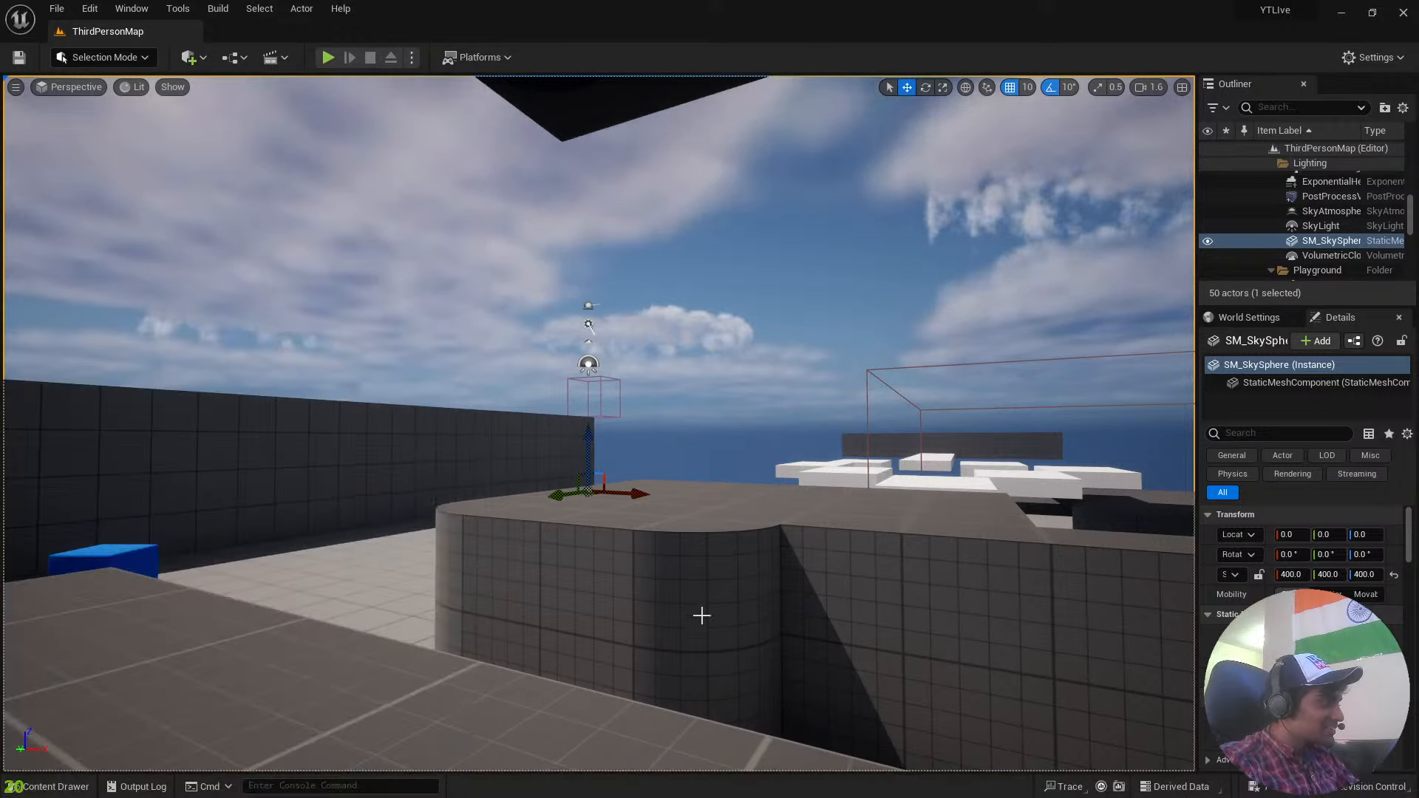
key("super")
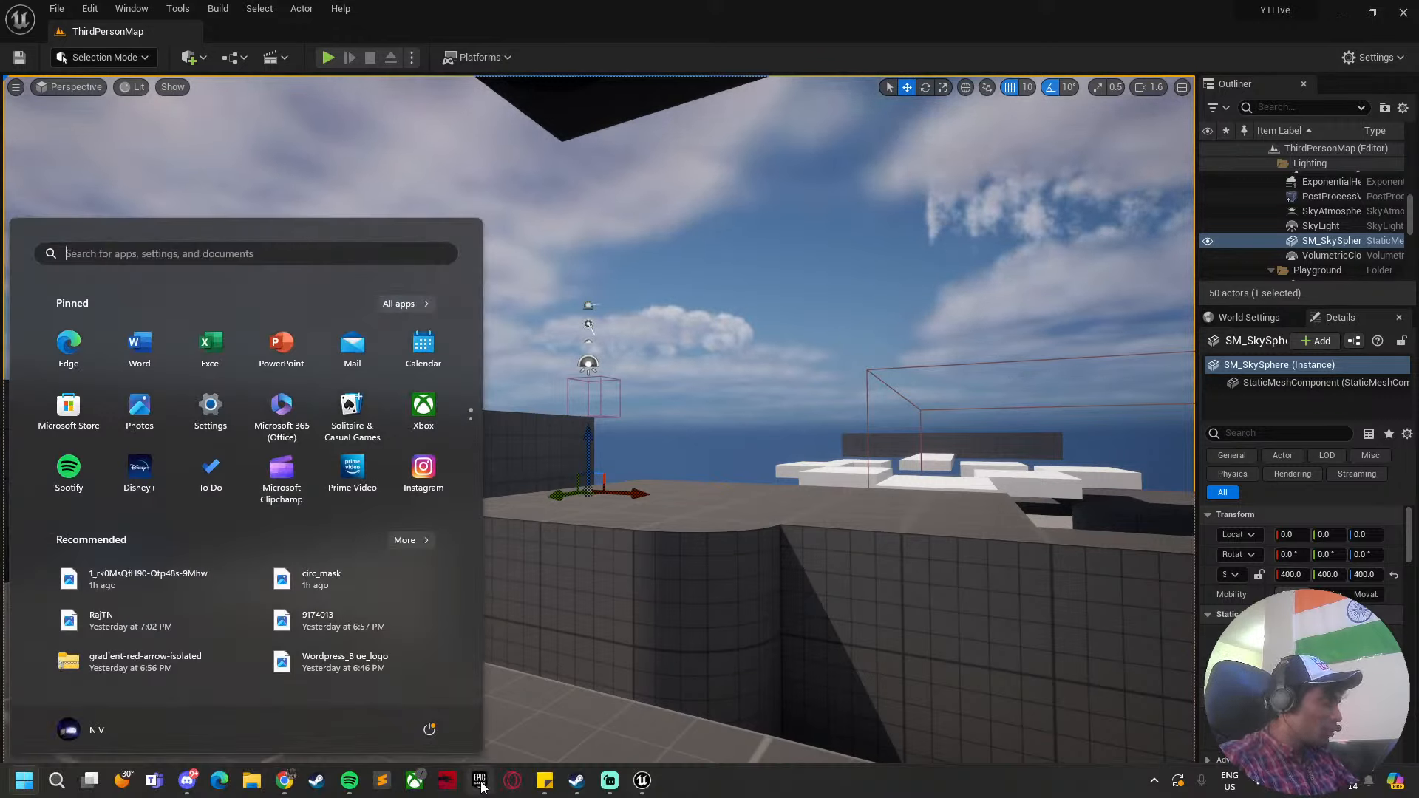
left_click(481, 785)
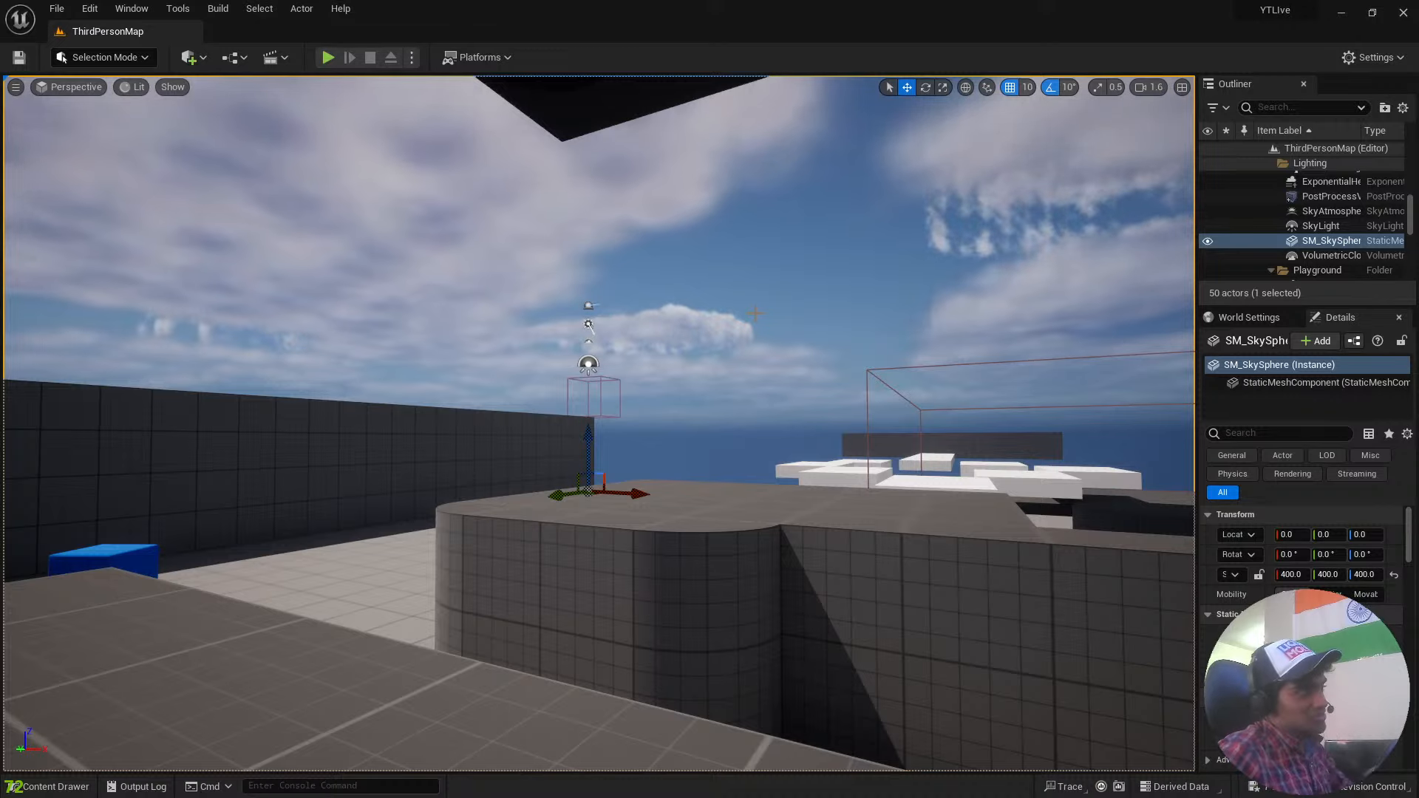
Frame the playground from above and widen the actor list and property area so labels and values are fully readable.
key("s")
right_click_drag(802, 269, 820, 369)
key("s")
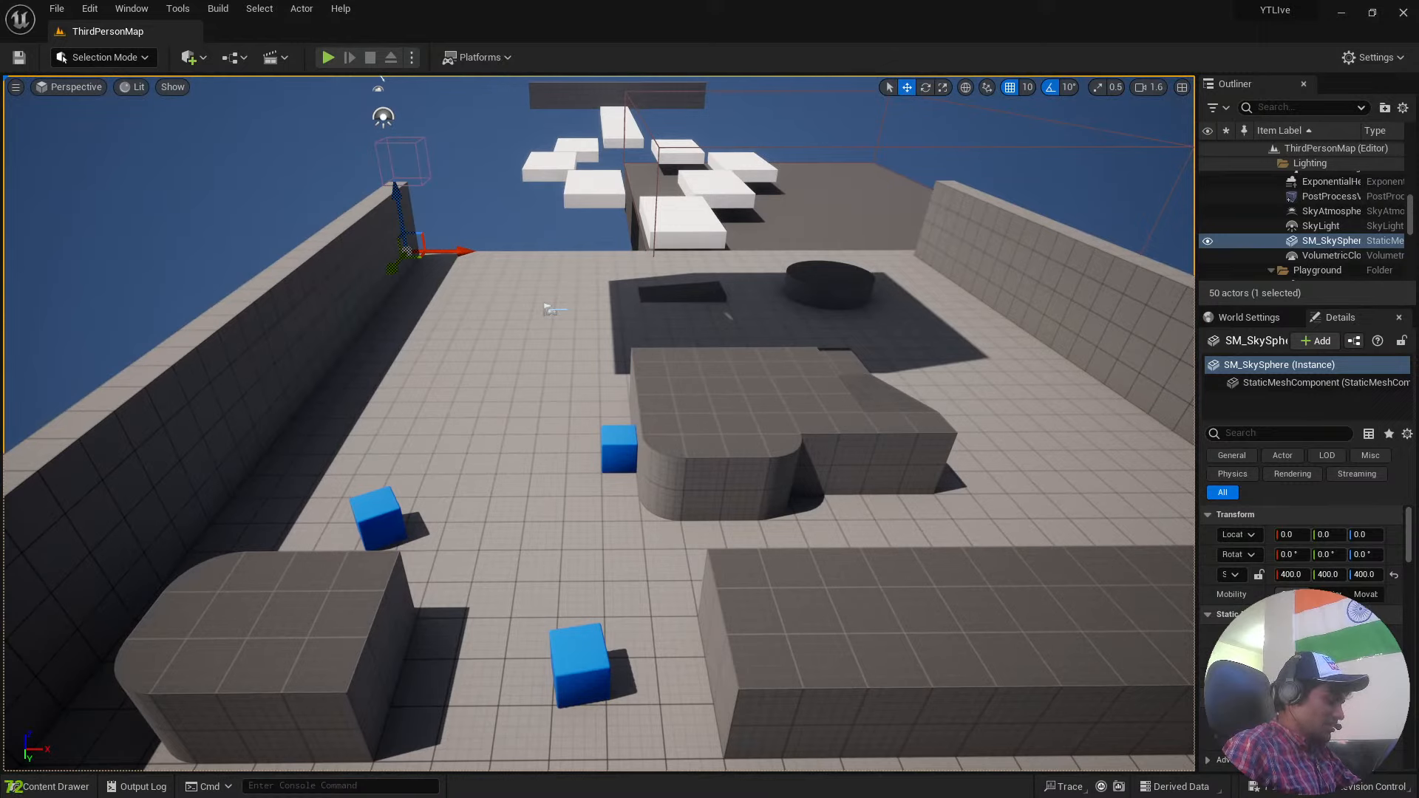
key("a")
right_click_drag(820, 369, 906, 346)
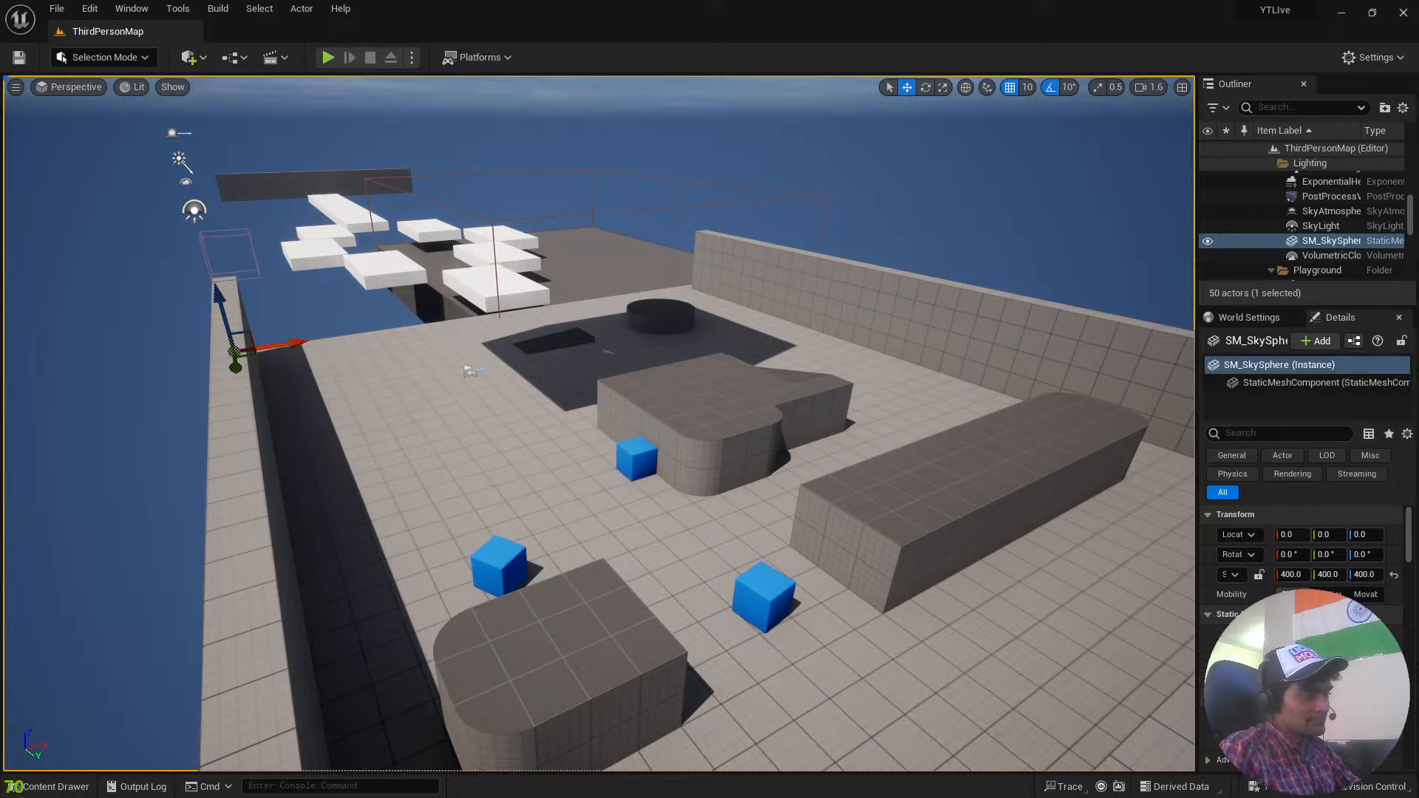
left_click_drag(1204, 435, 1063, 414)
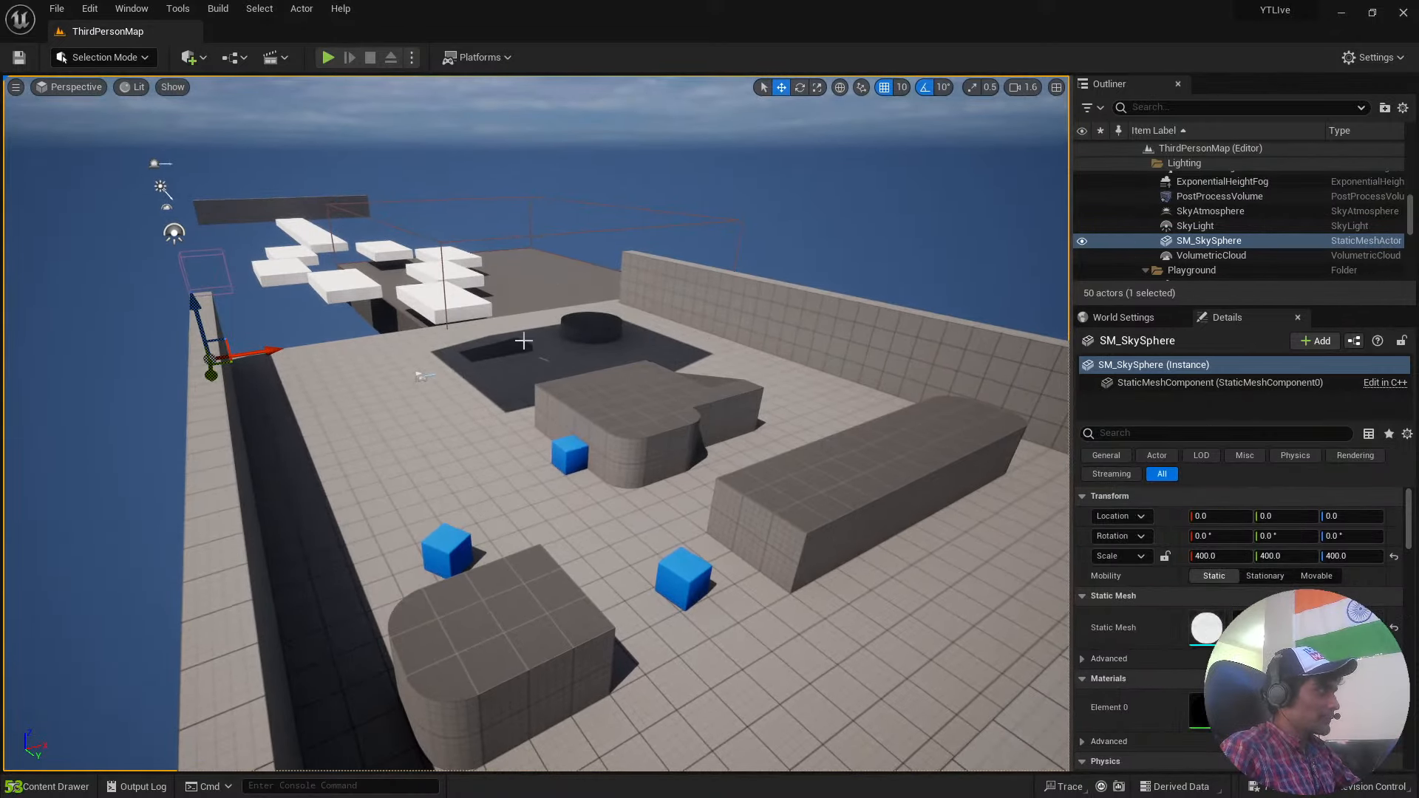
Bring up the project content, select the playground's long back wall and shrink the content area's height.
key("ctrl+space")
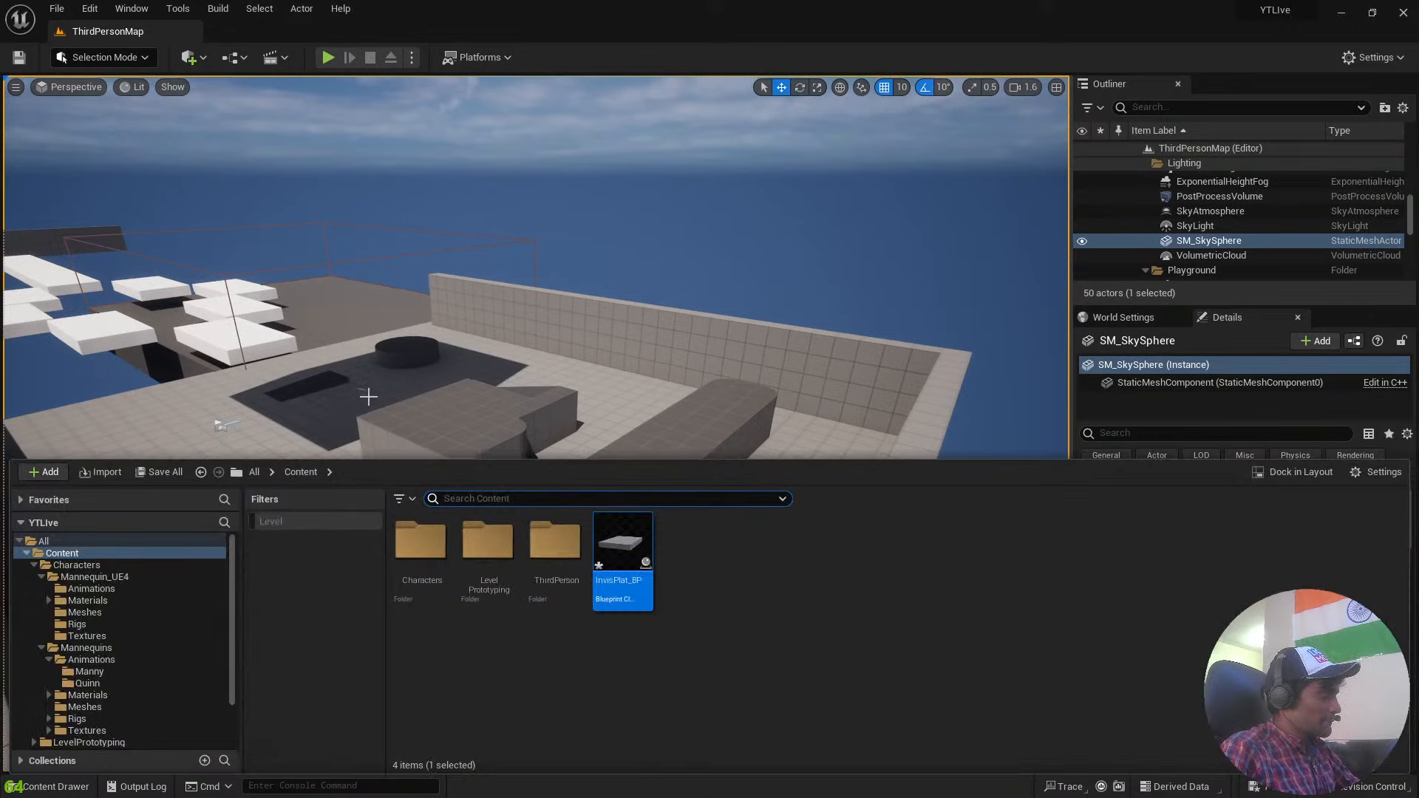
key("super")
key("super")
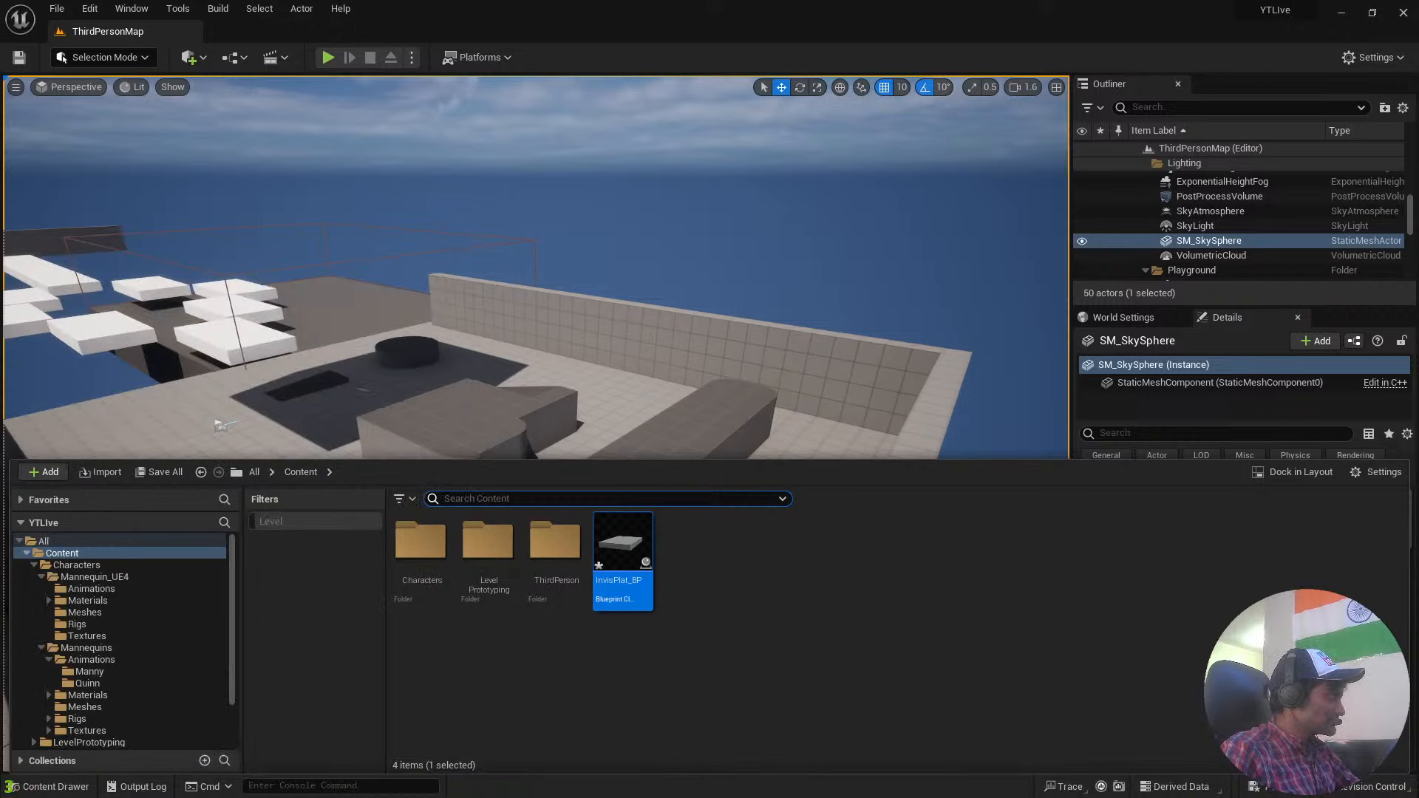
left_click(699, 340)
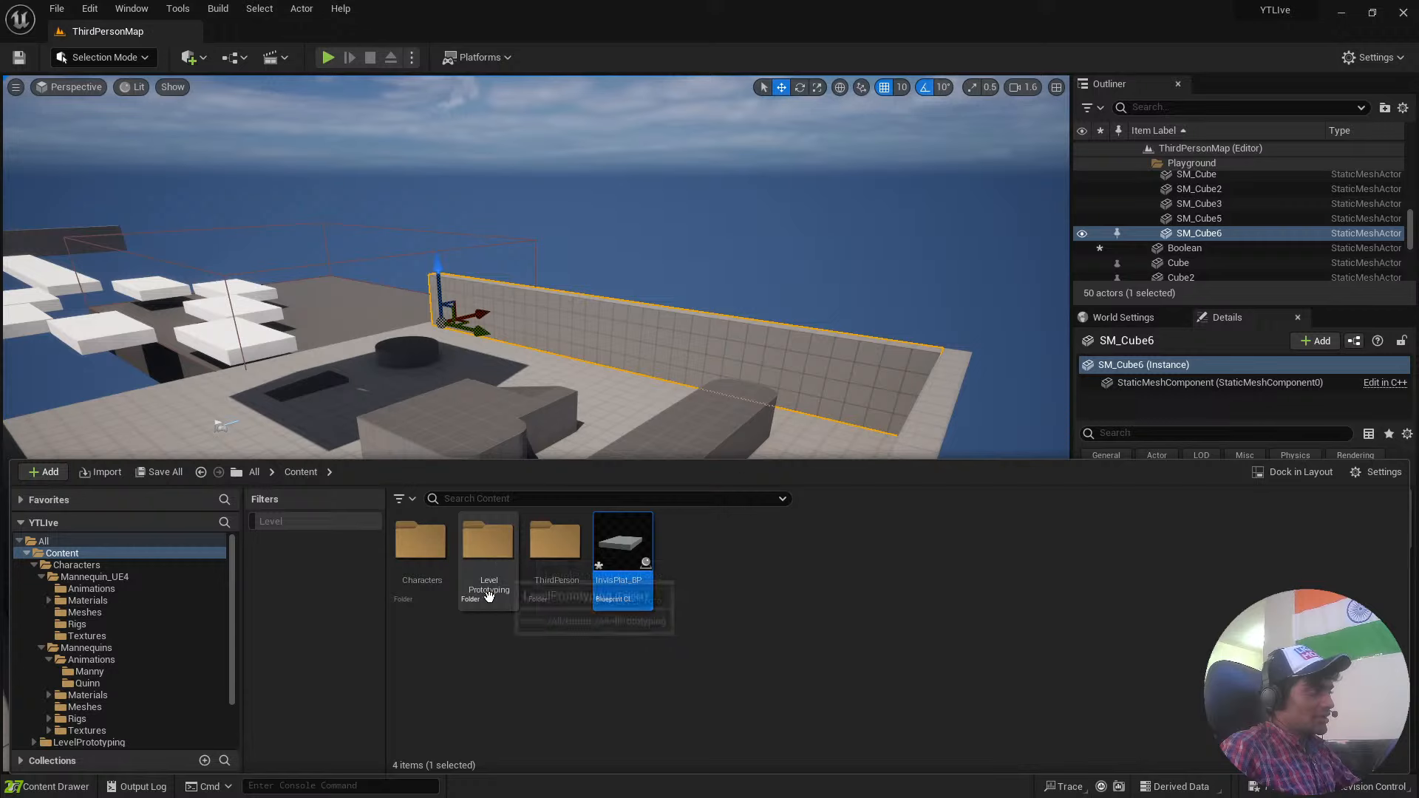
left_click_drag(747, 460, 750, 567)
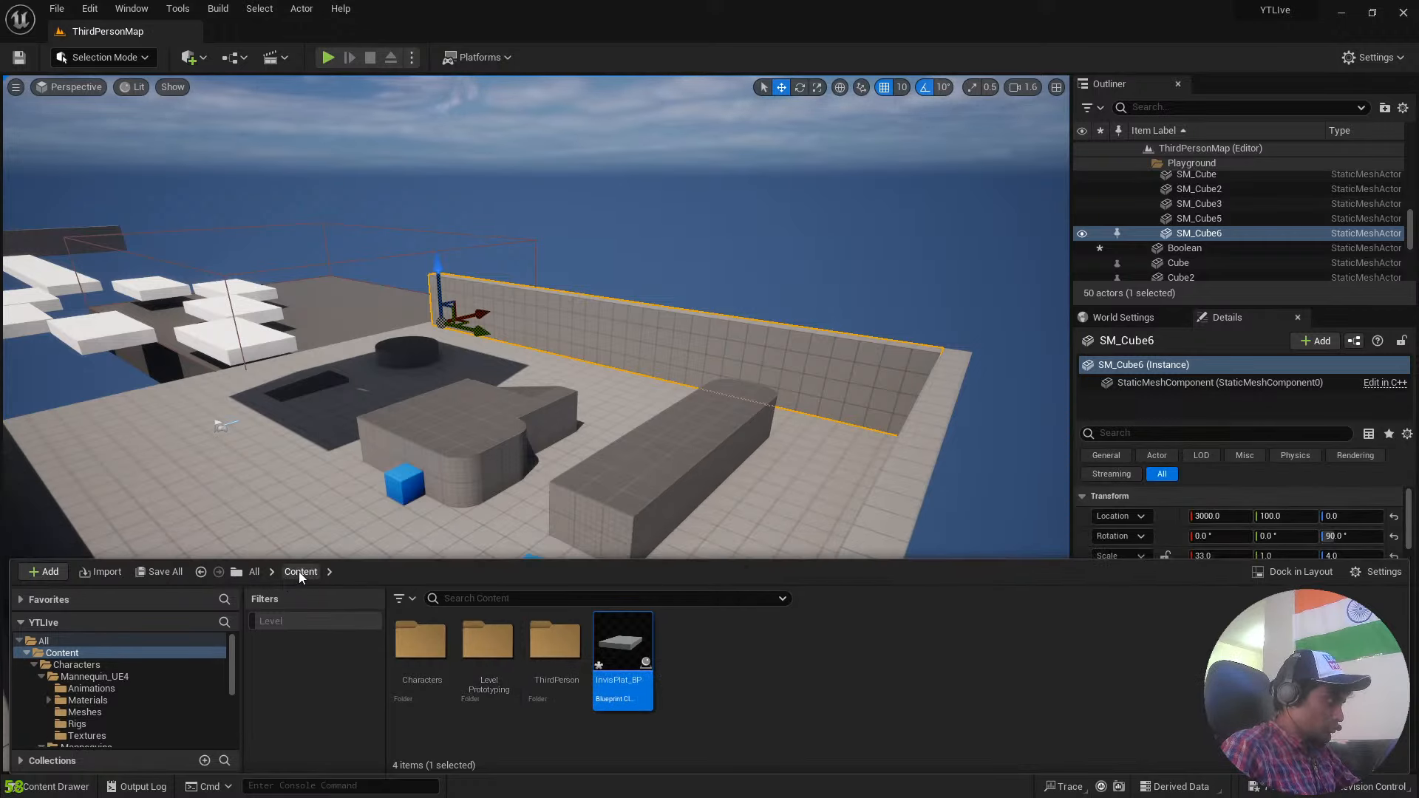
Look through the Engine folder, including its Engine C++ Classes and Content subfolders.
left_click(254, 572)
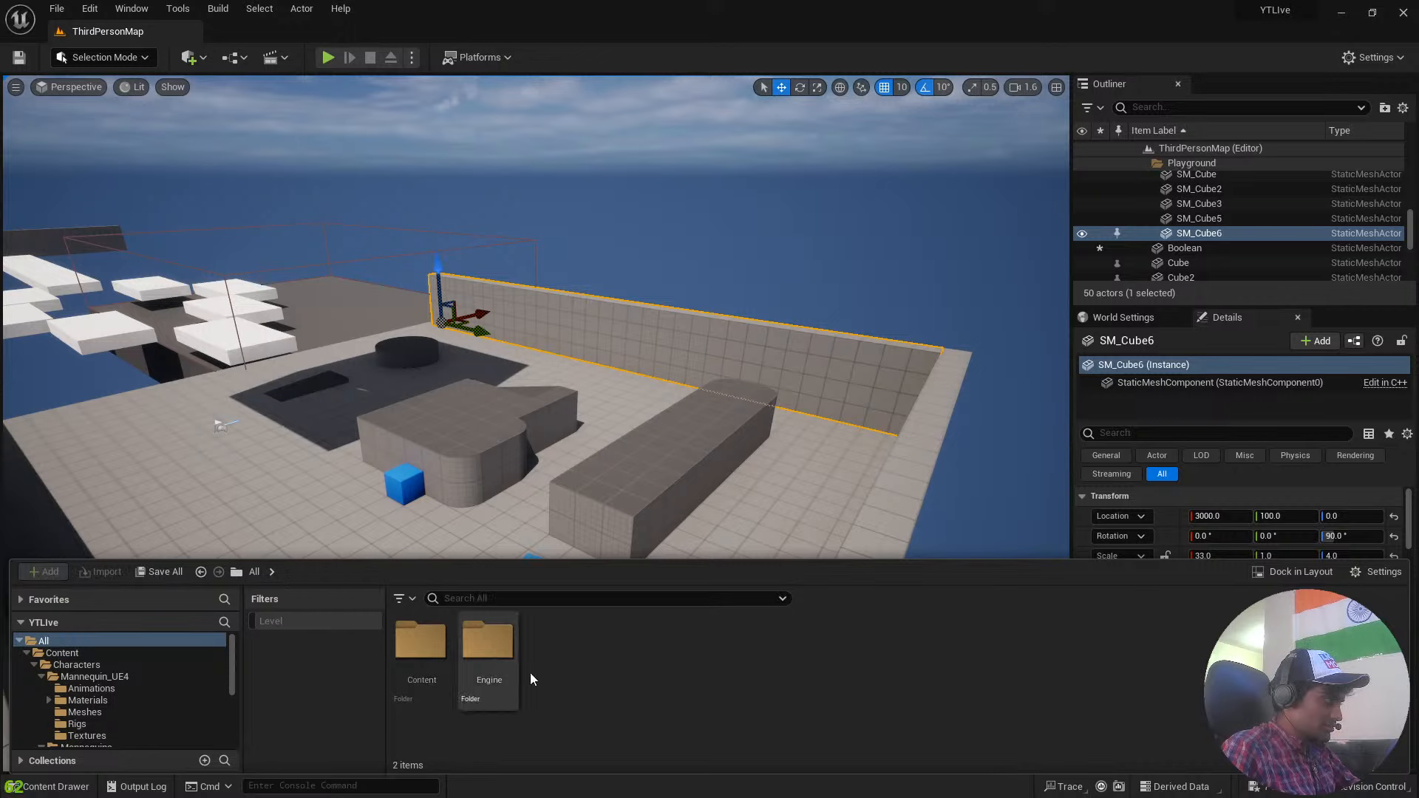
double_click(481, 650)
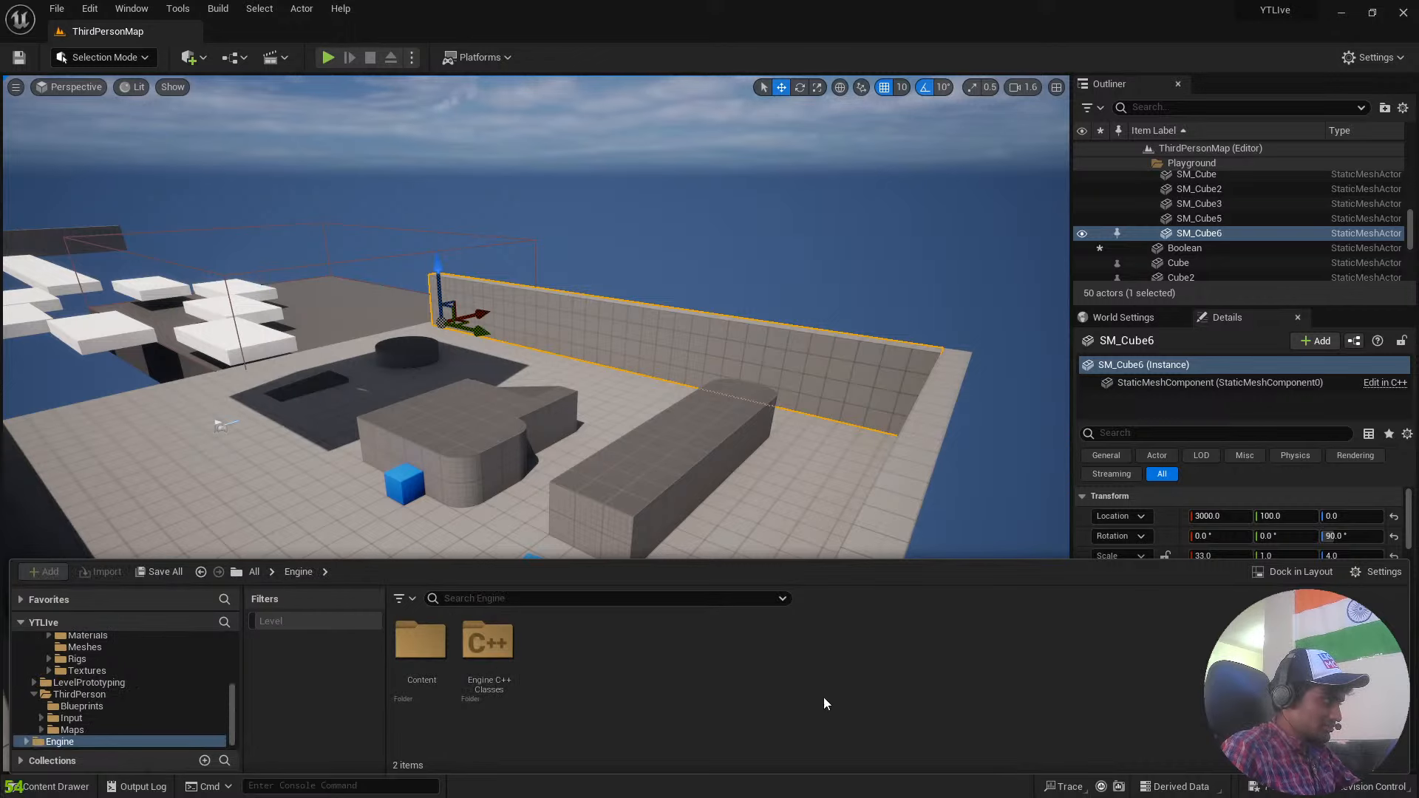
double_click(488, 644)
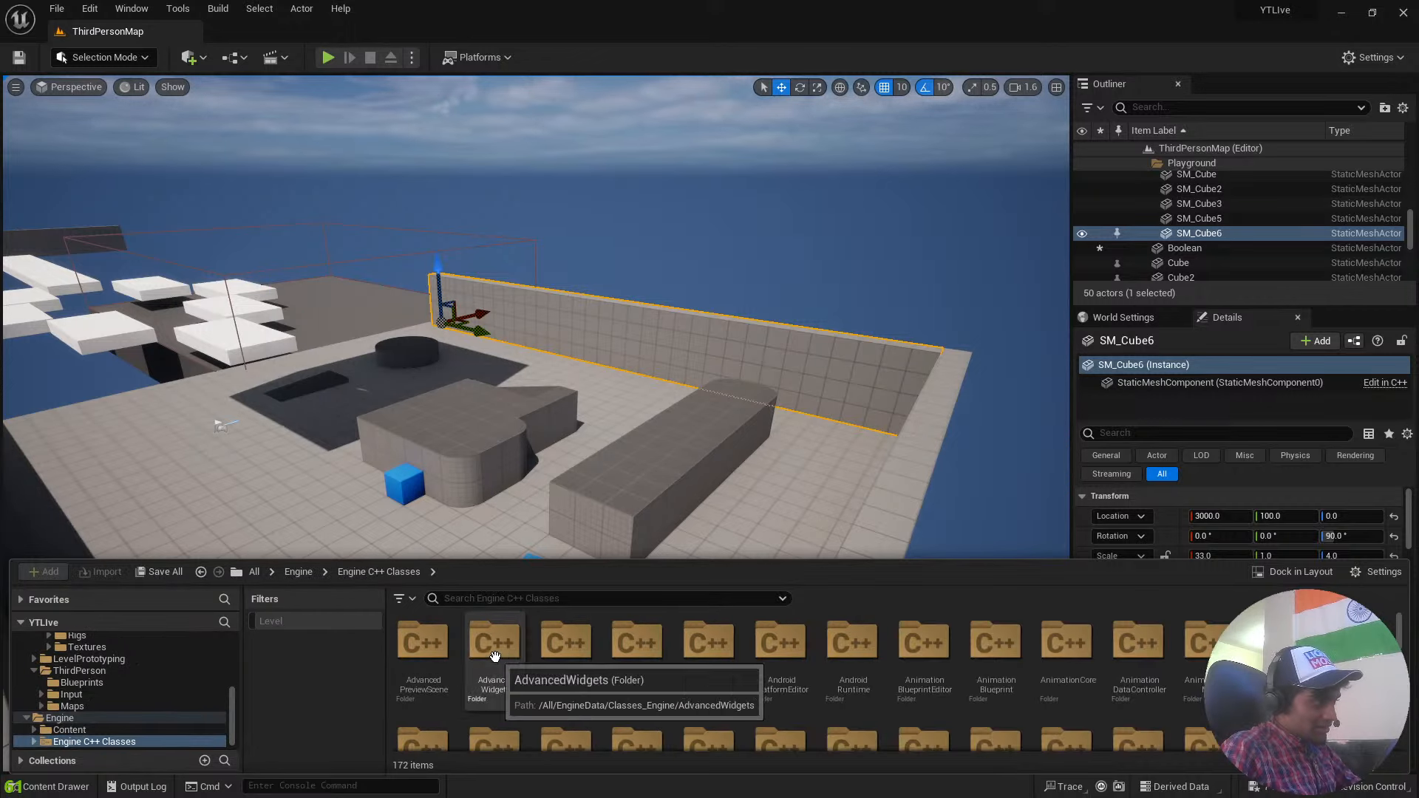
scroll(973, 678, "down", 5)
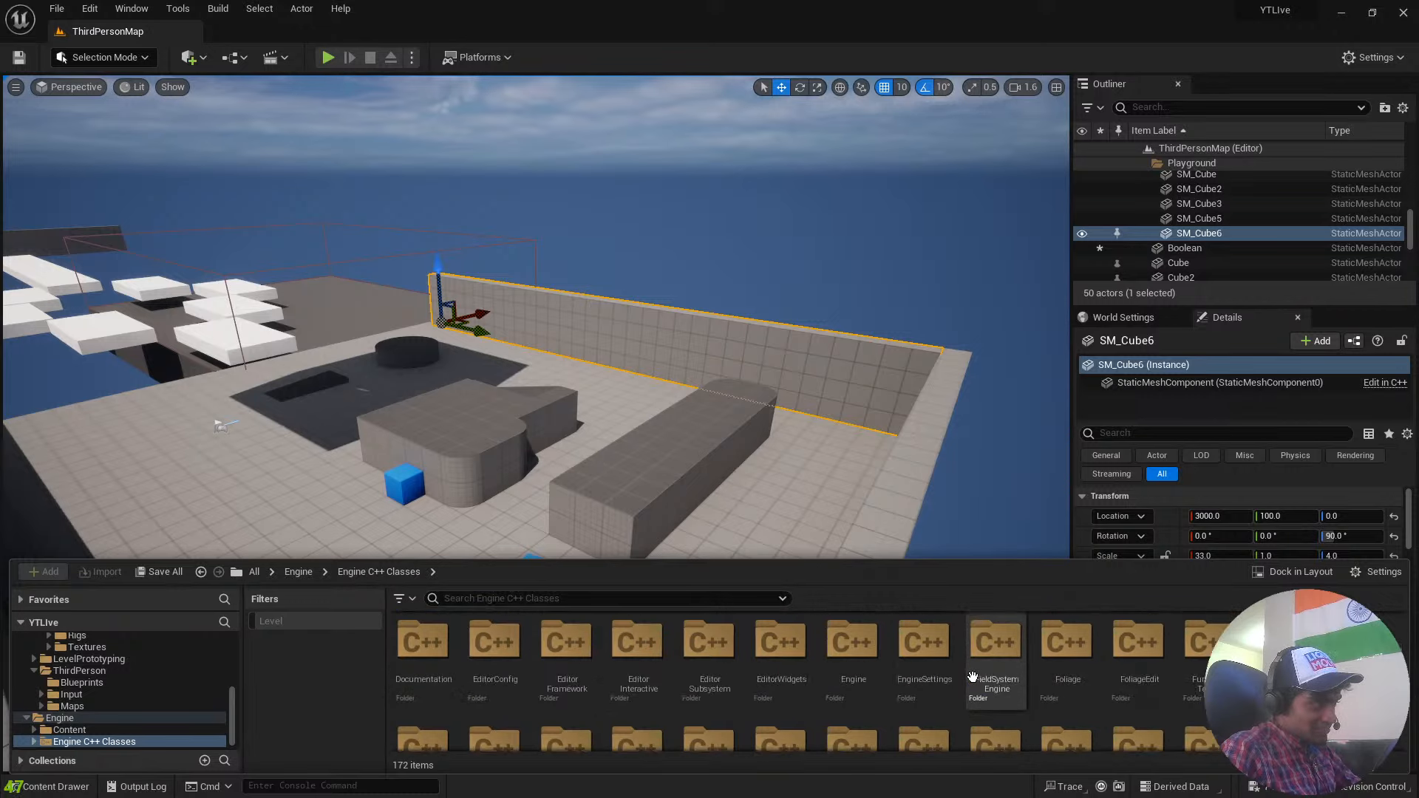
scroll(925, 674, "up", 5)
key("alt+Left")
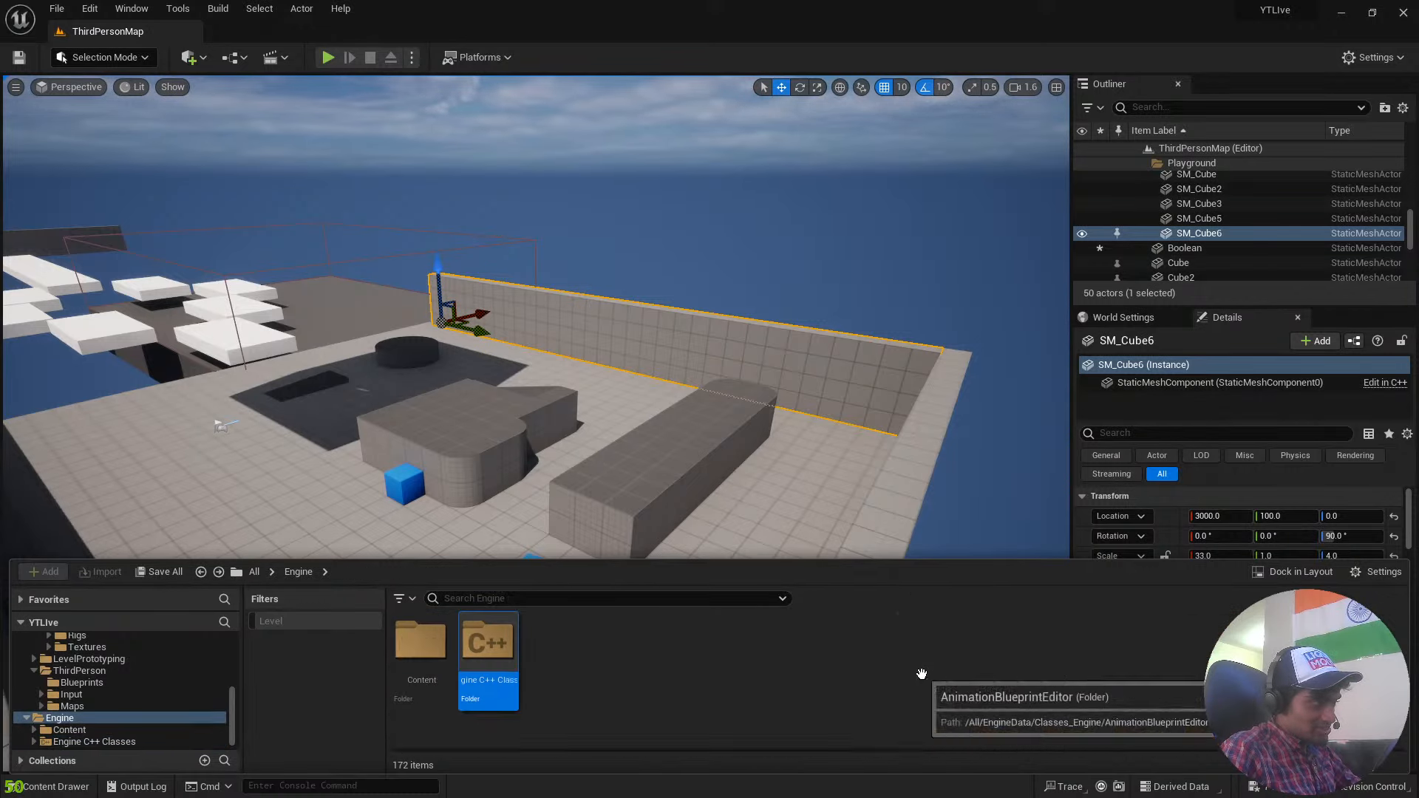
double_click(407, 676)
key("alt+Left")
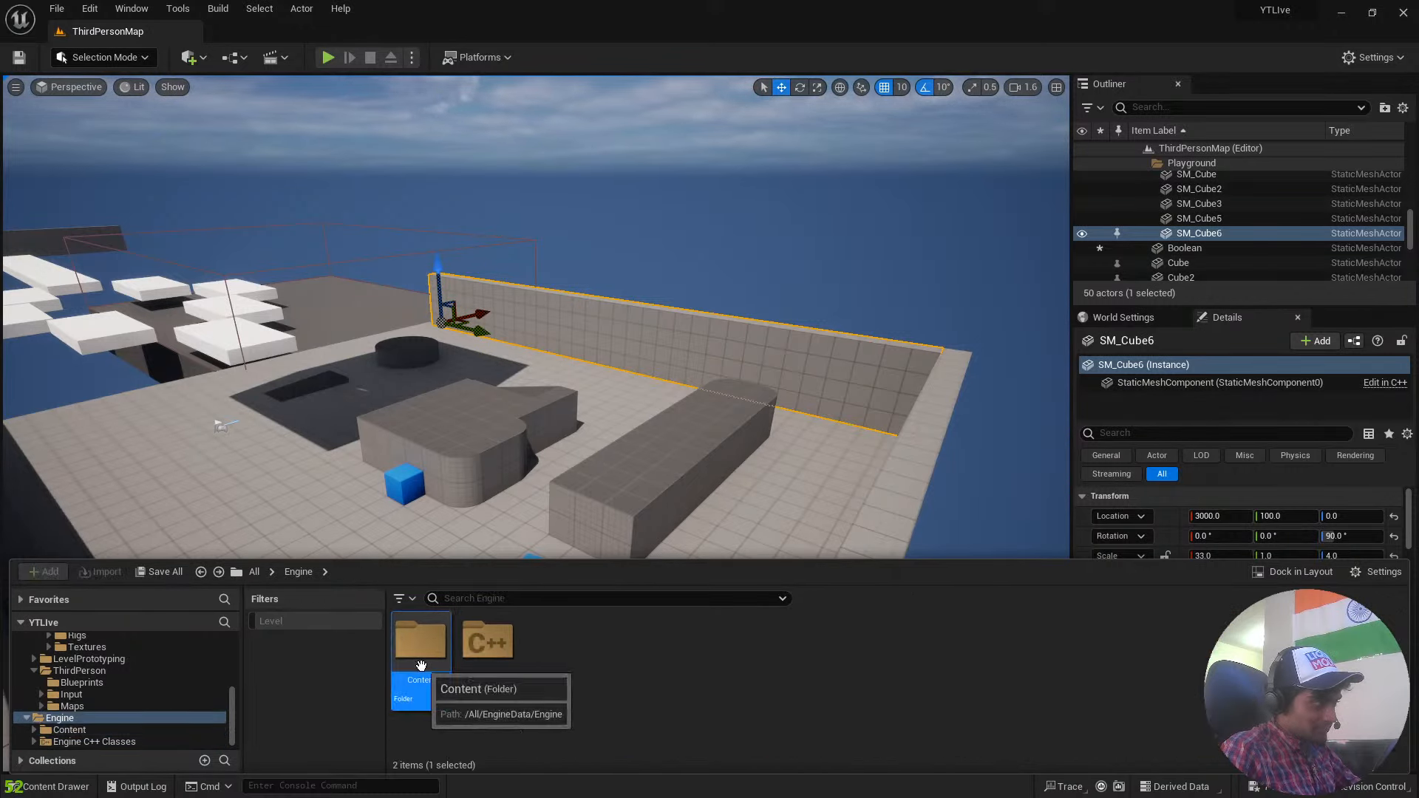
Select the PostProcessVolume at the wall's far end and look over the level around it.
right_click_drag(767, 371, 599, 333)
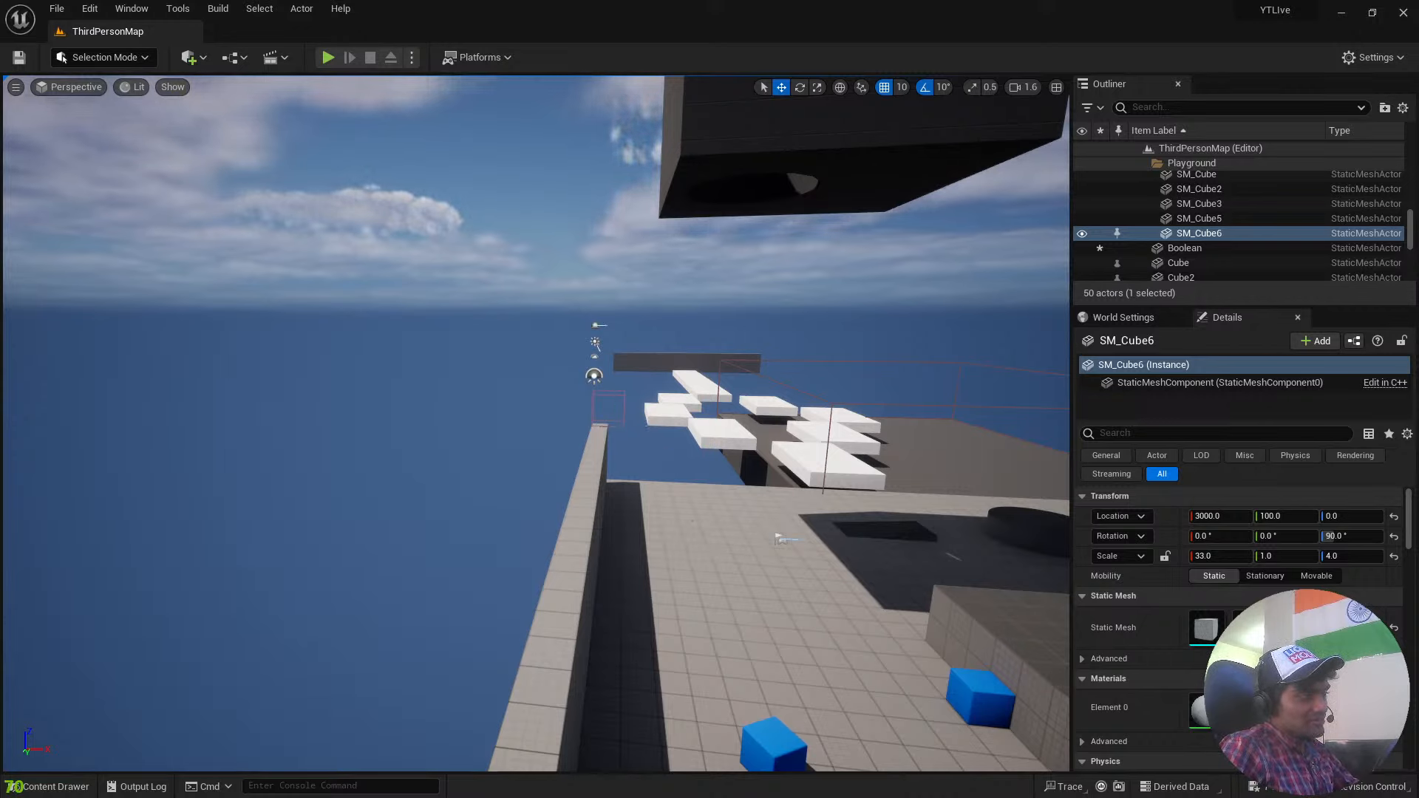
left_click(624, 403)
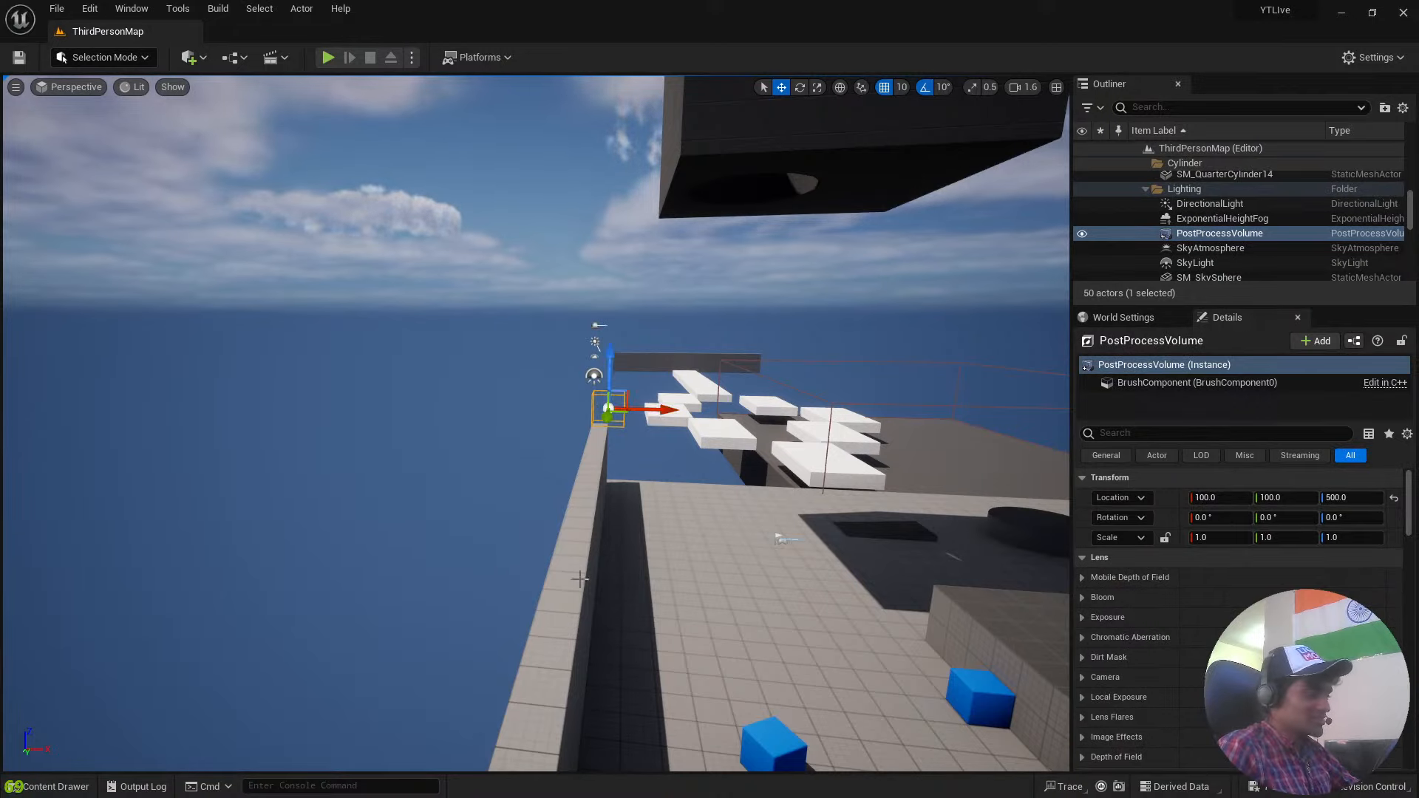
mouse_move(580, 580)
right_mouse_down()
mouse_move(787, 573)
mouse_move(717, 529)
mouse_move(576, 578)
right_mouse_up()
key("a")
key("w")
key("s")
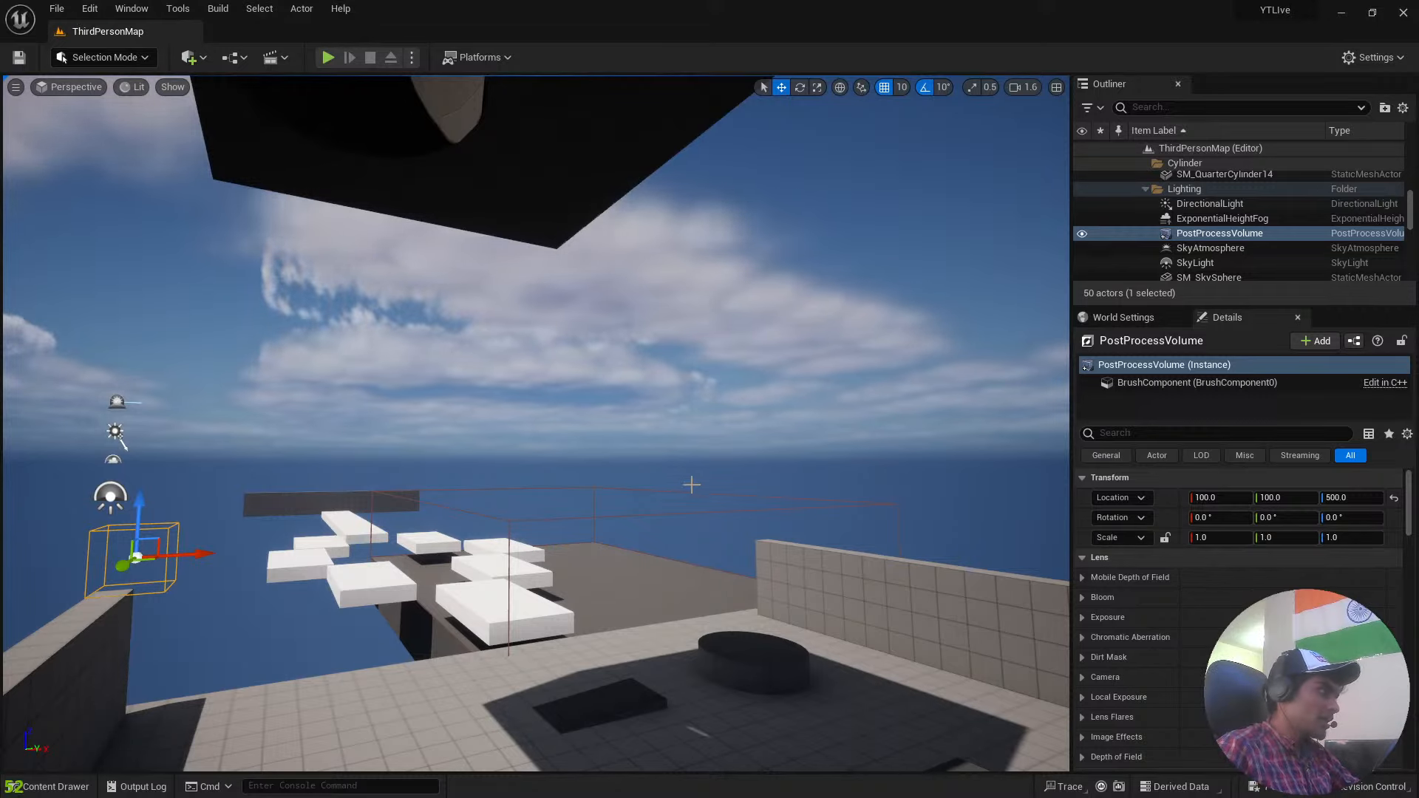
right_click_drag(692, 485, 764, 540)
Return to the project's Content folder and look inside the LevelPrototyping and Characters folders.
key("ctrl+space")
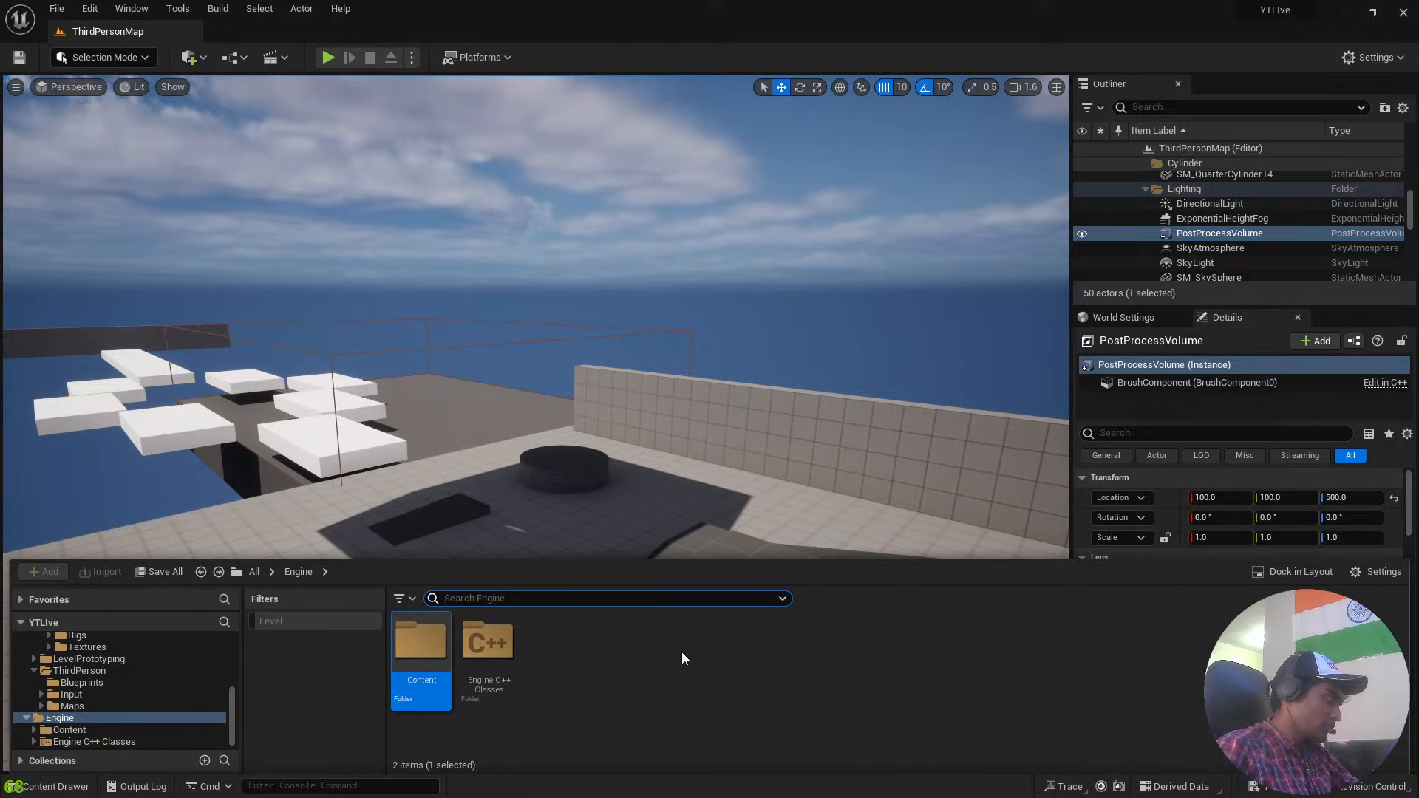
key("alt+Left")
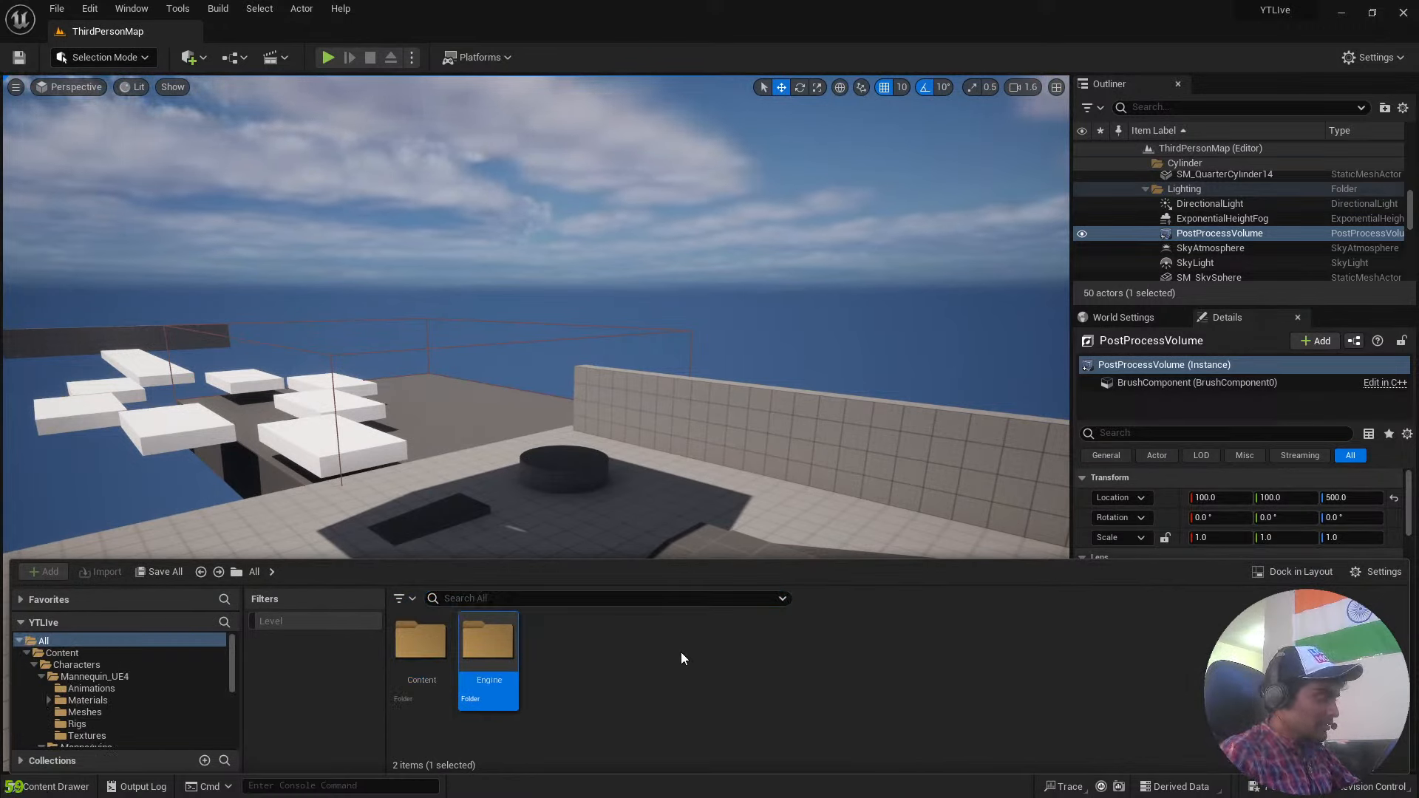
double_click(419, 650)
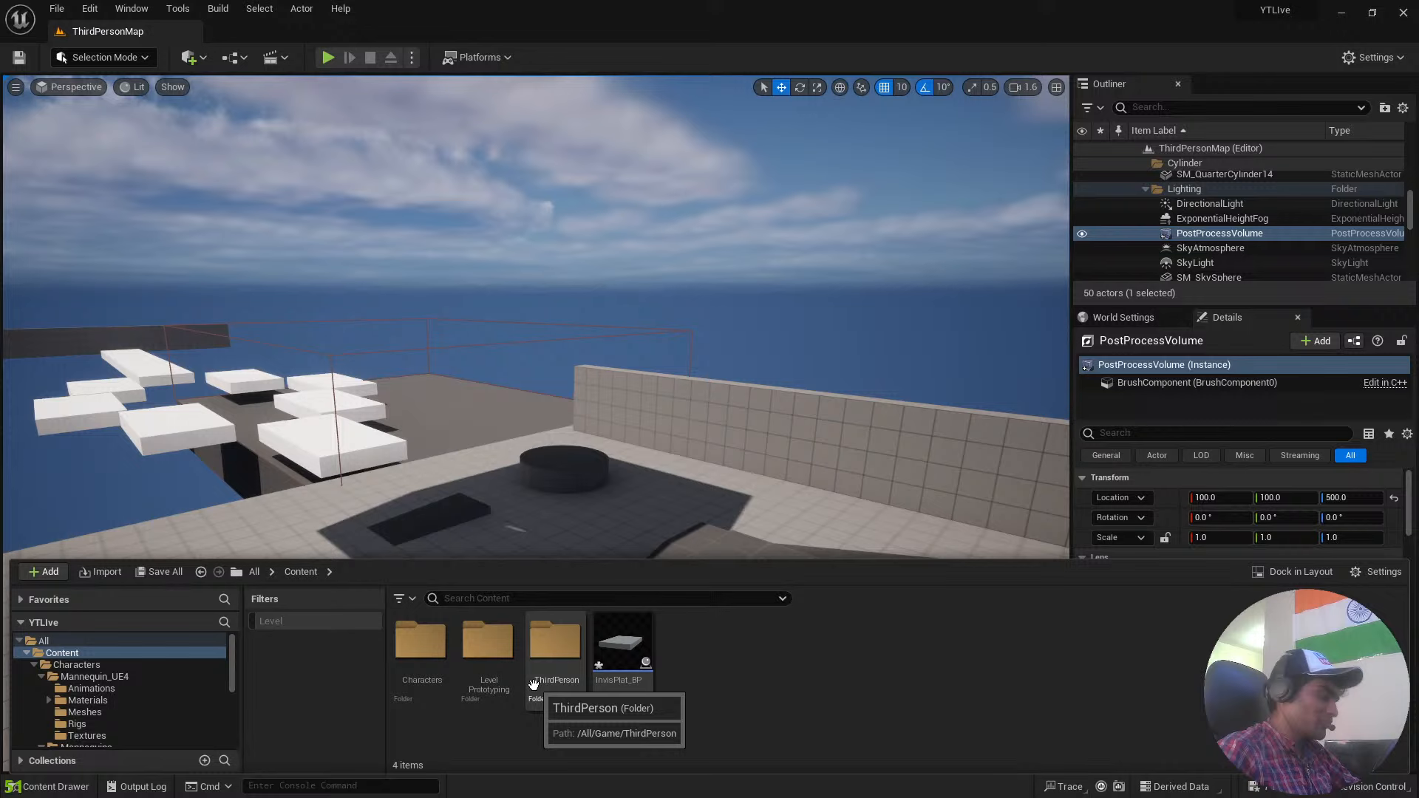
double_click(499, 652)
key("alt+Left")
double_click(437, 658)
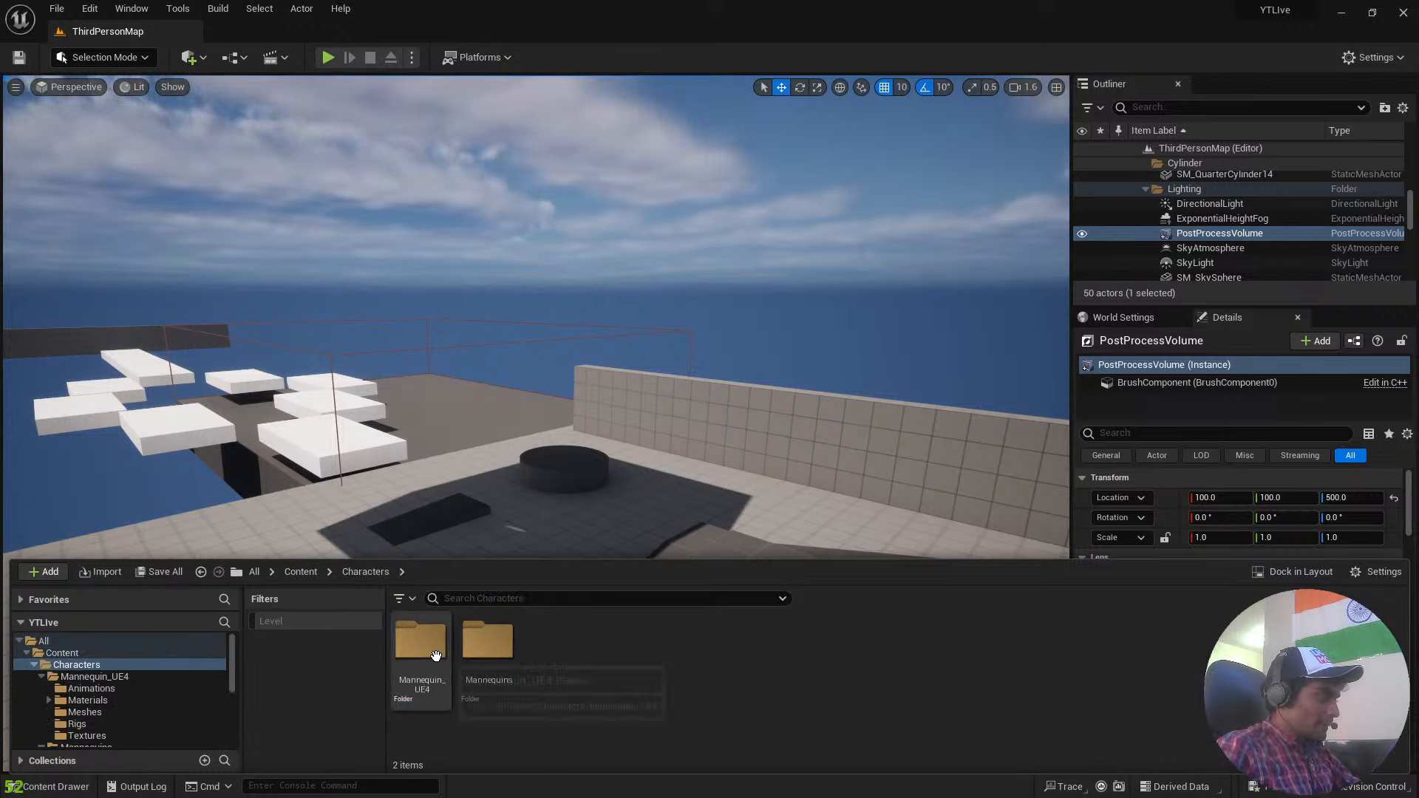
key("alt+Left")
Look through the Materials and Textures folders inside LevelPrototyping.
double_click(491, 647)
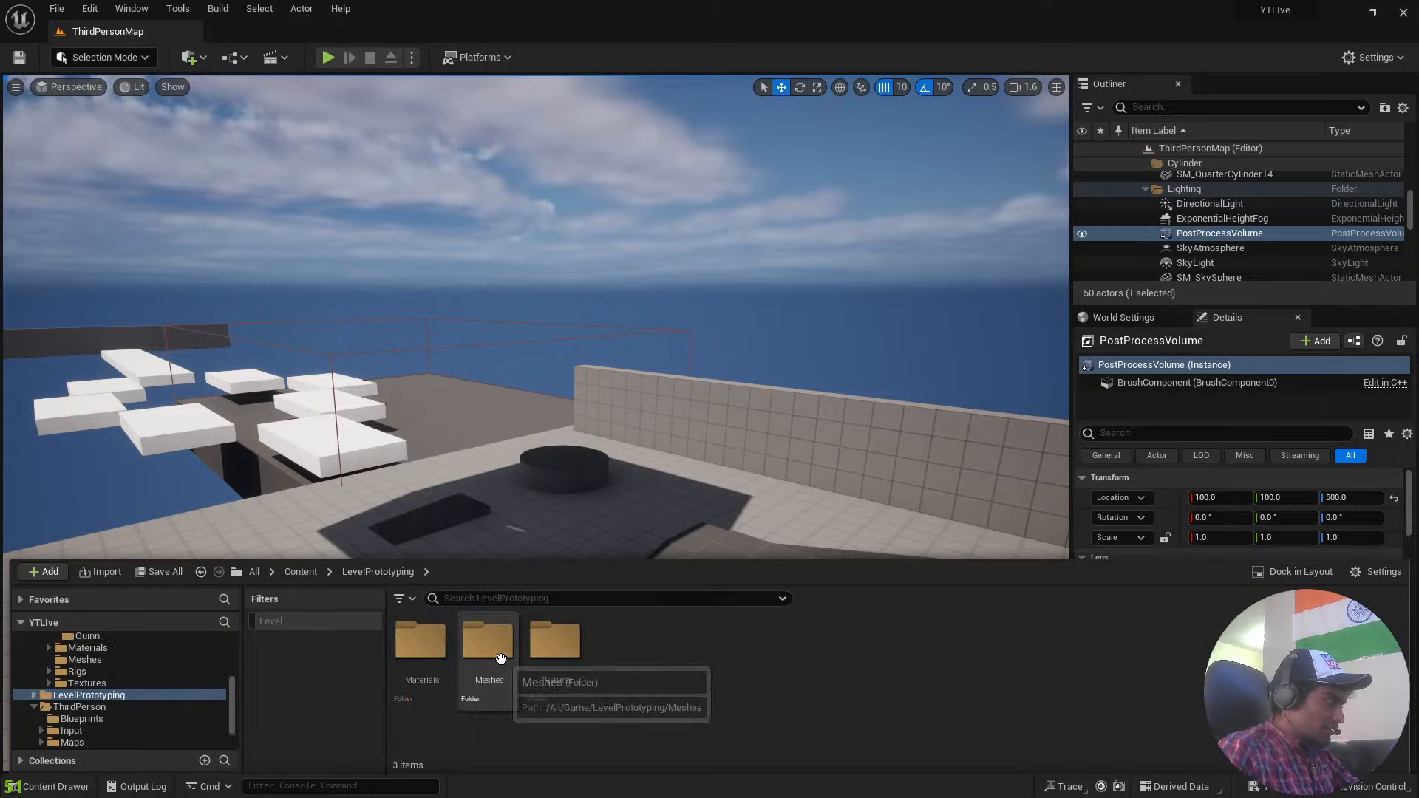
double_click(420, 643)
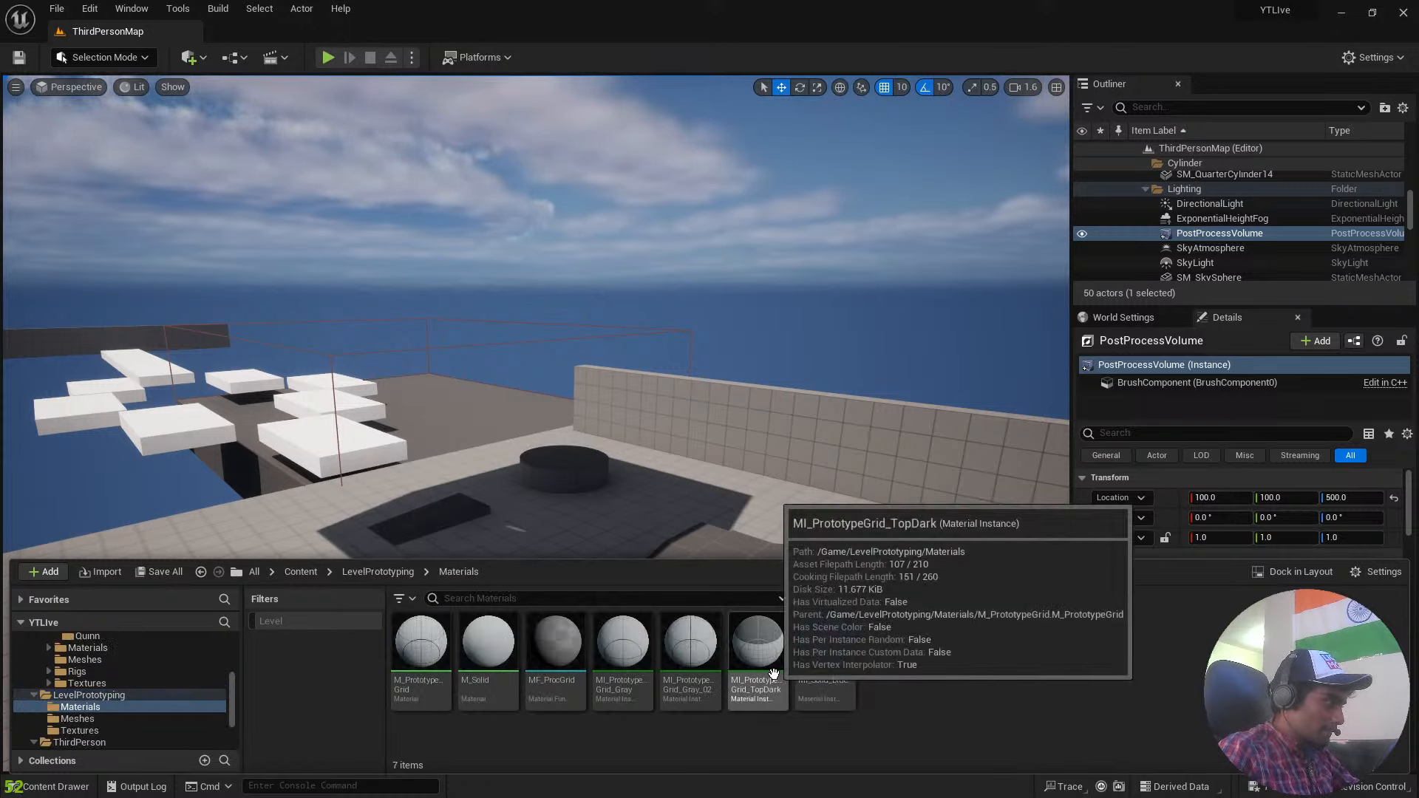
key("alt+Left")
double_click(560, 650)
key("alt+Left")
key("alt+Left")
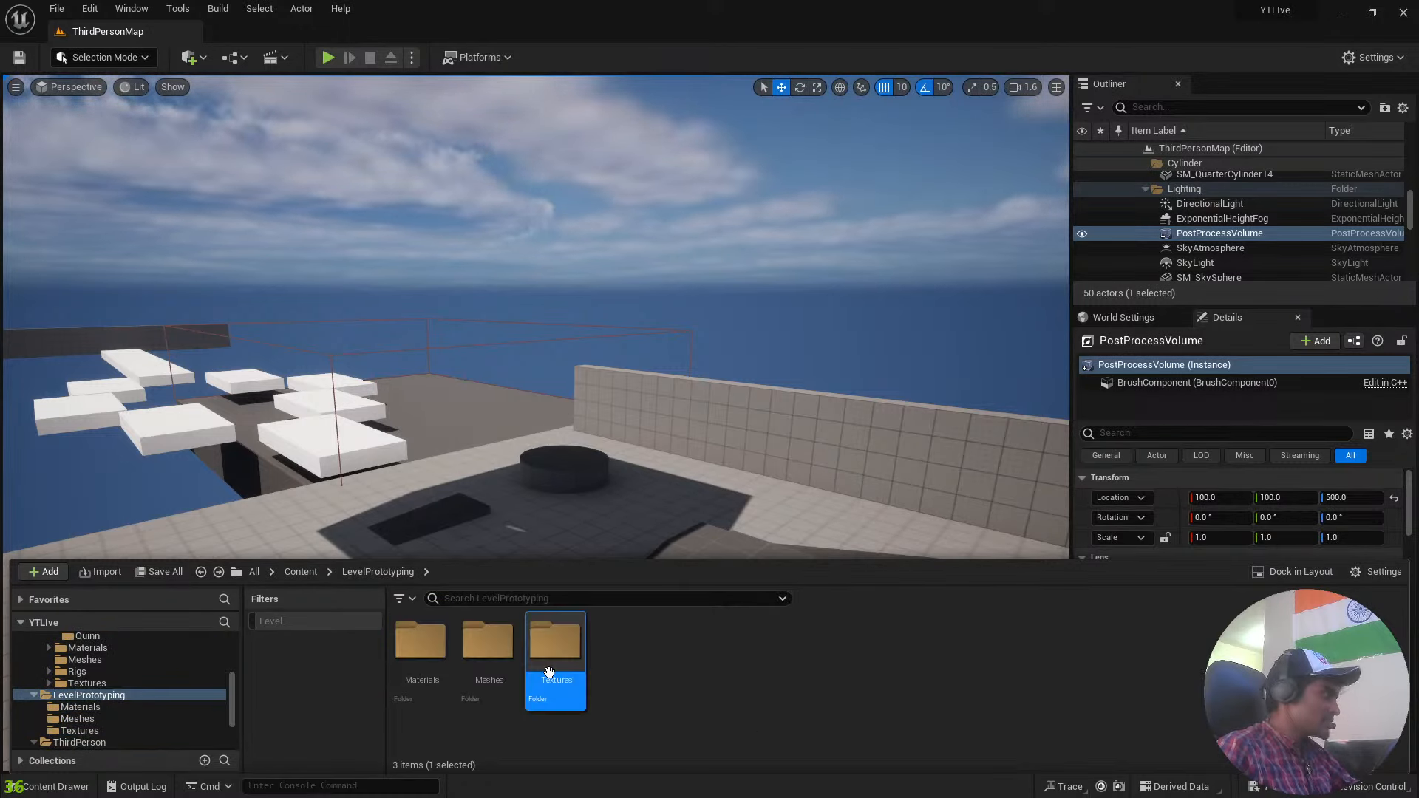
Look over the file and edit commands and browse the list of all plugins, closing it when finished.
left_click(56, 8)
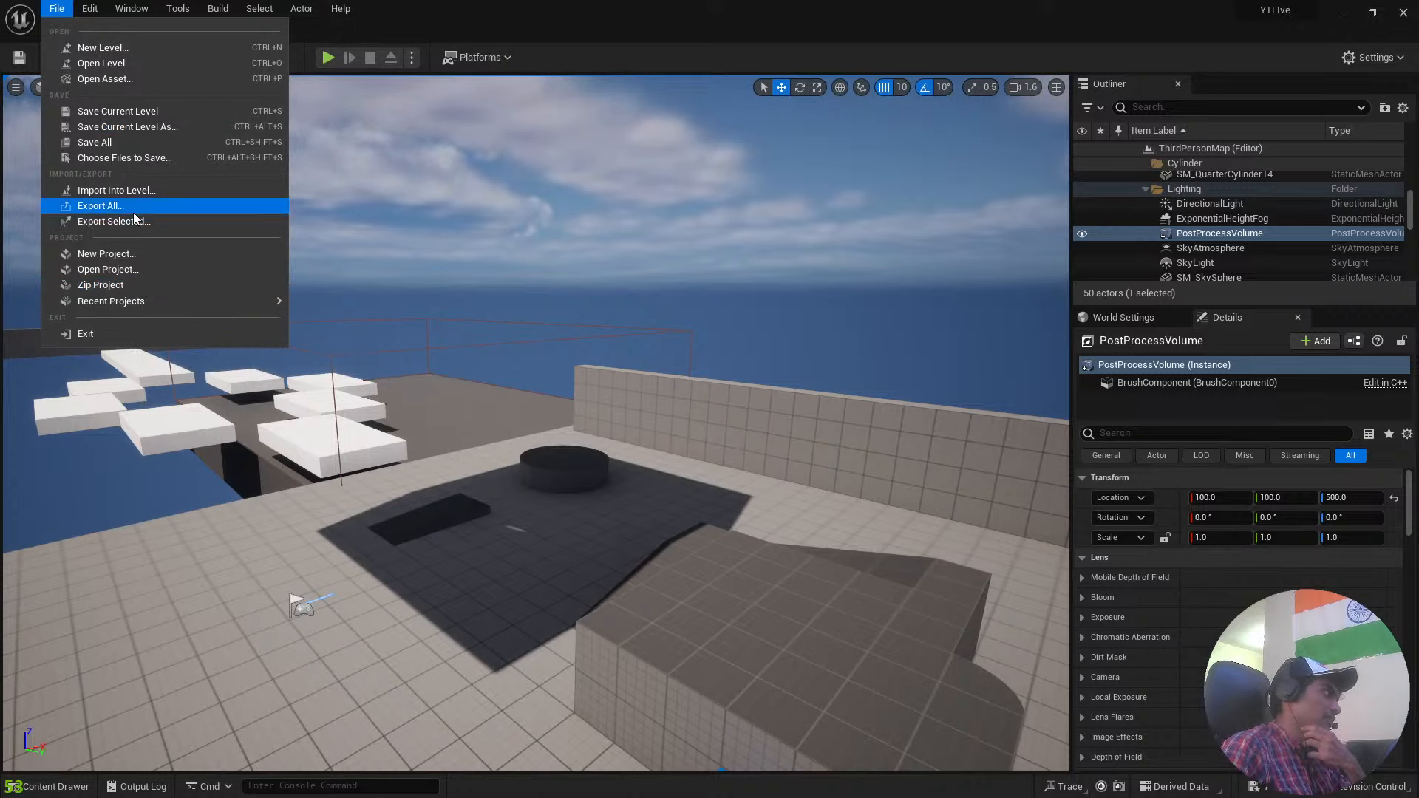
mouse_move(82, 8)
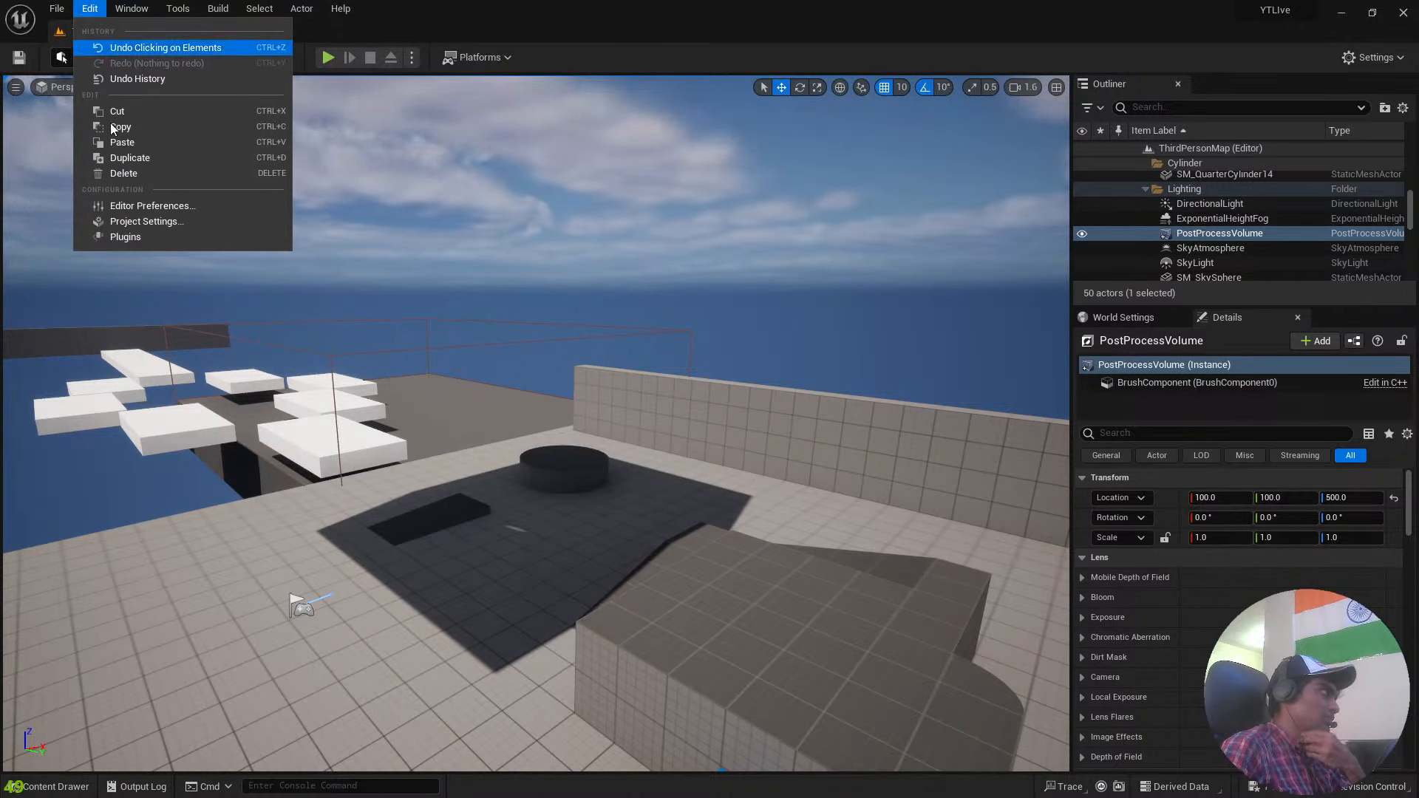
left_click(145, 238)
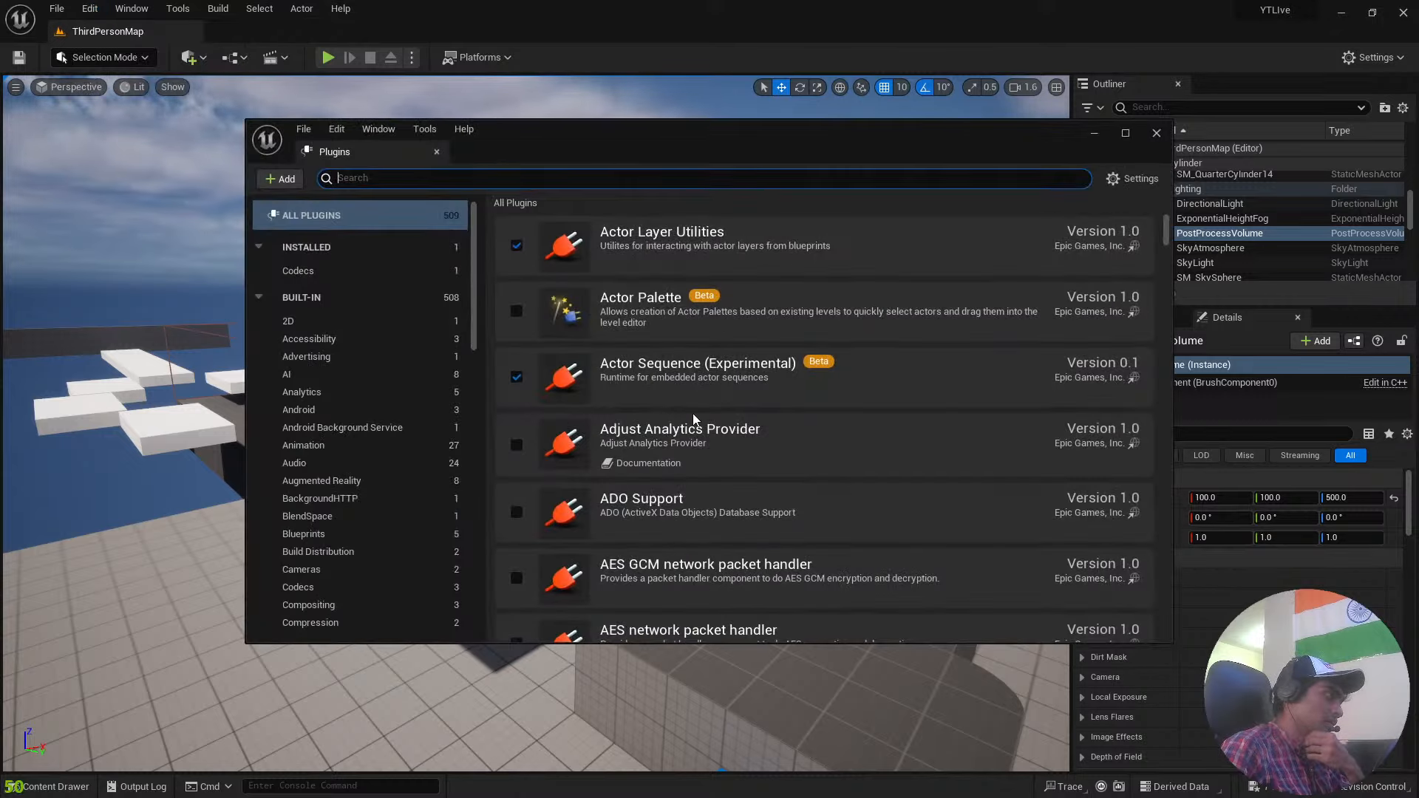
scroll(716, 398, "down", 5)
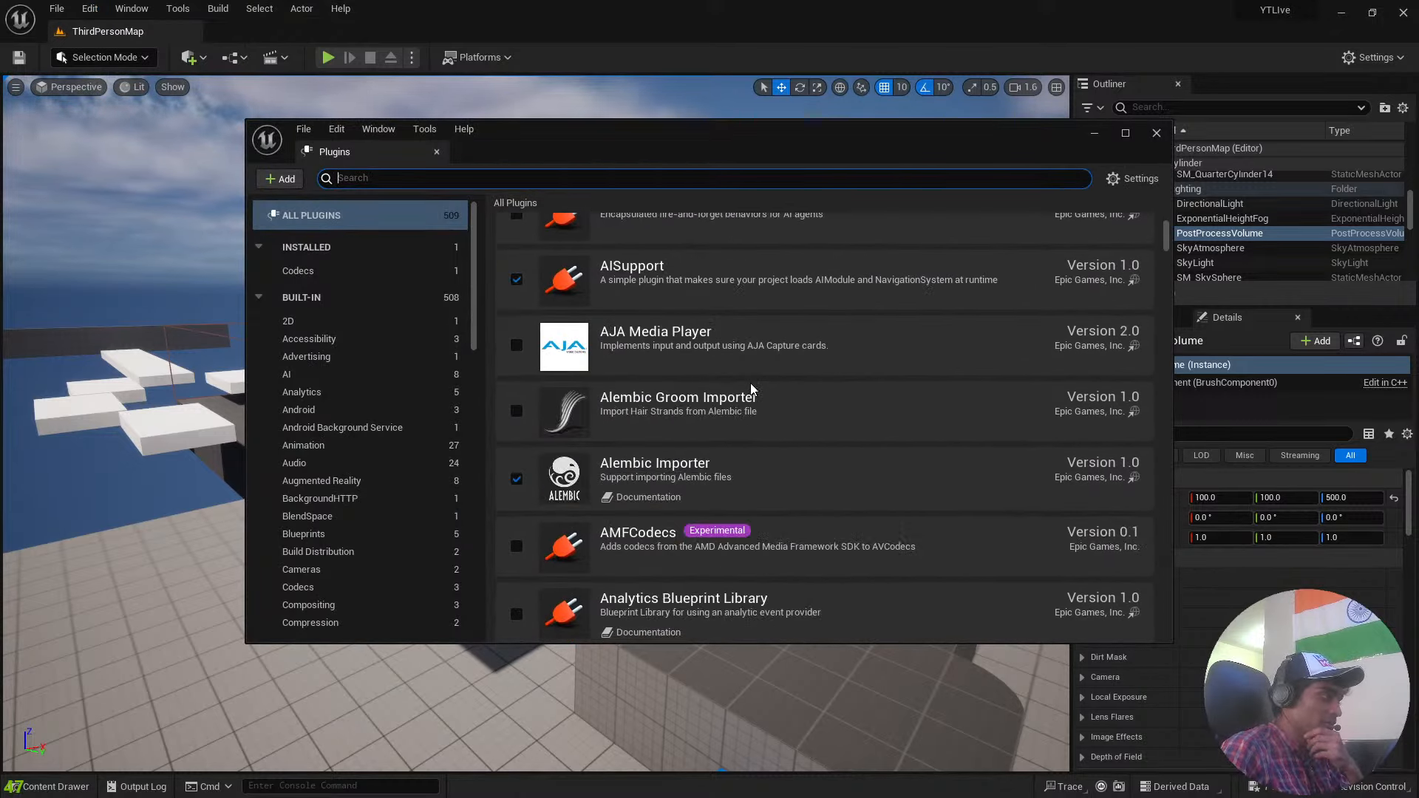
scroll(751, 383, "down", 6)
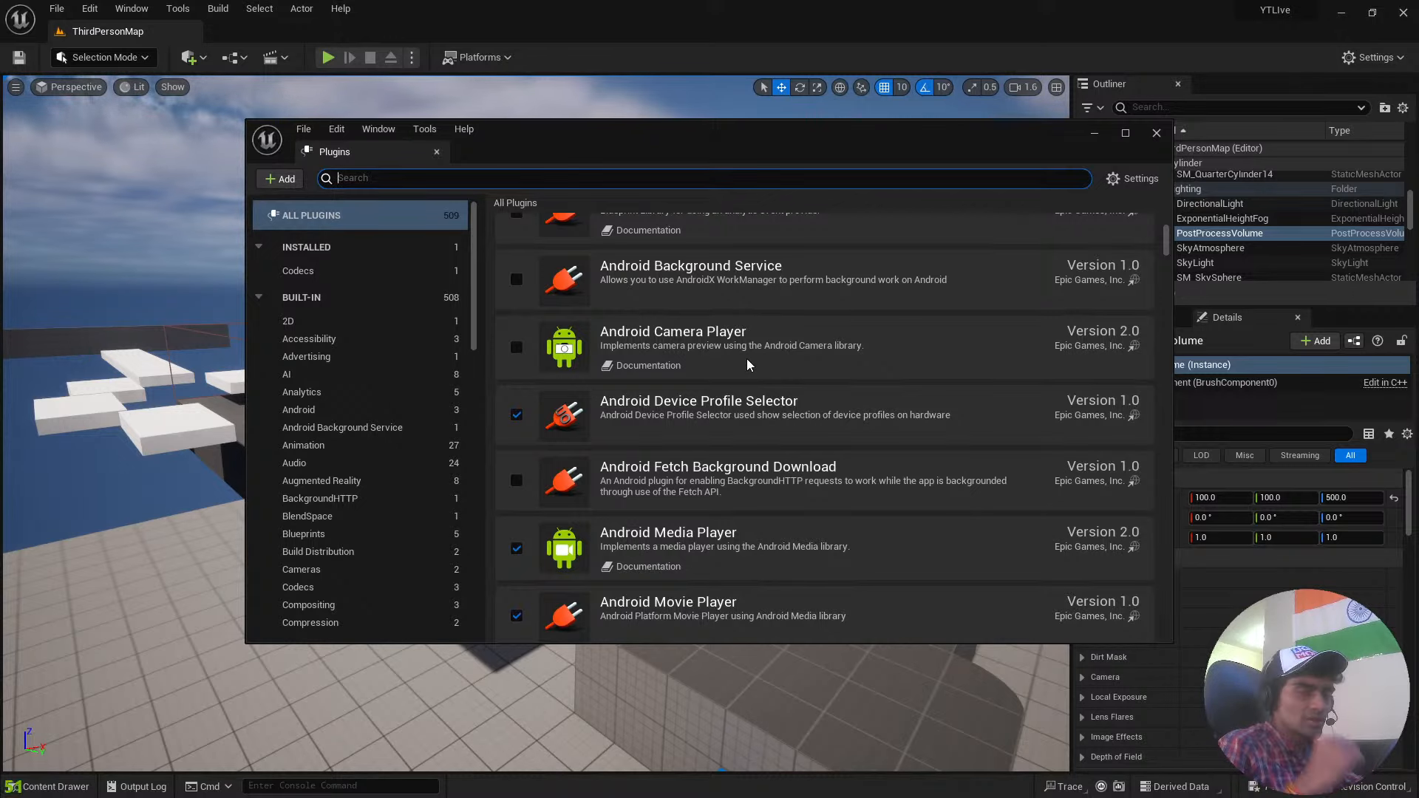
scroll(747, 358, "down", 9)
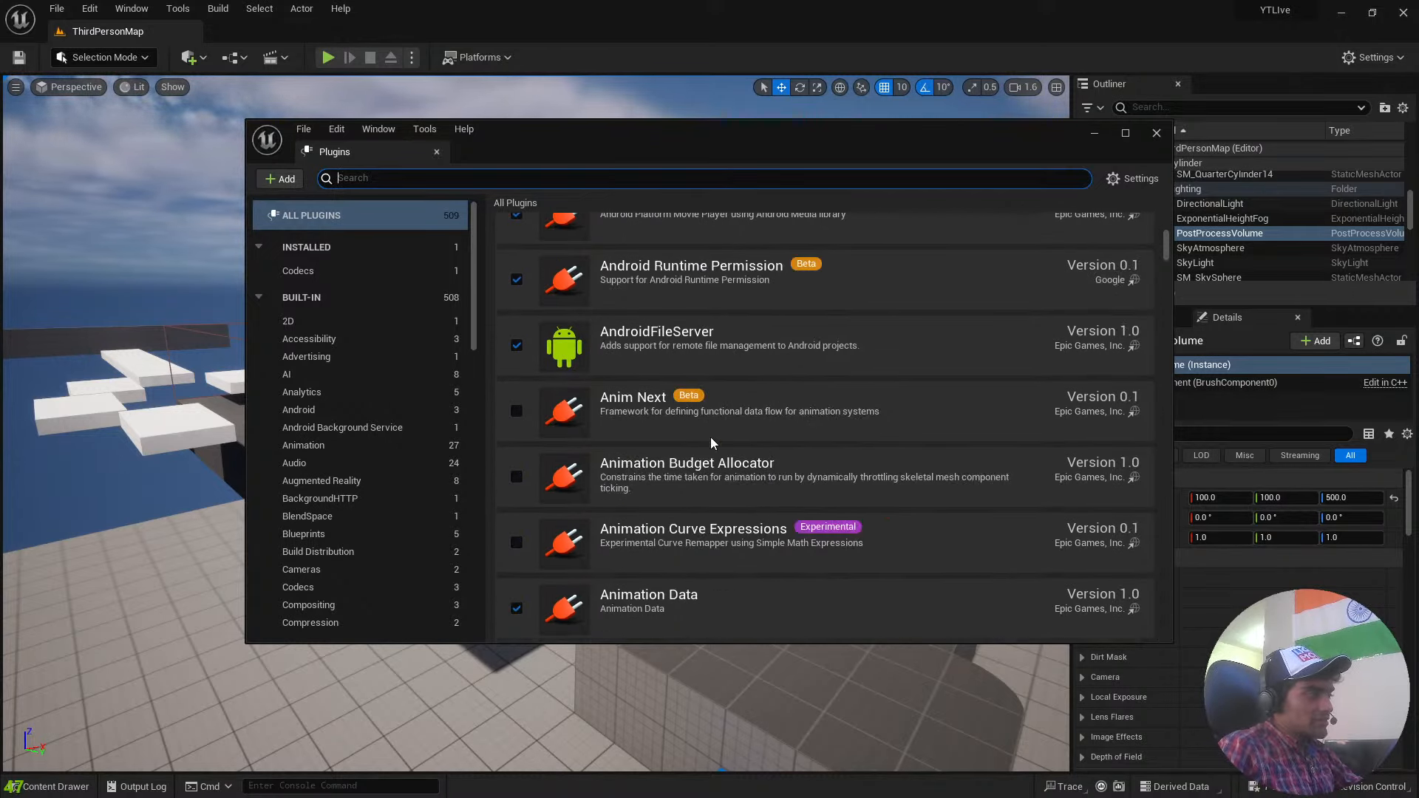
scroll(771, 457, "down", 4)
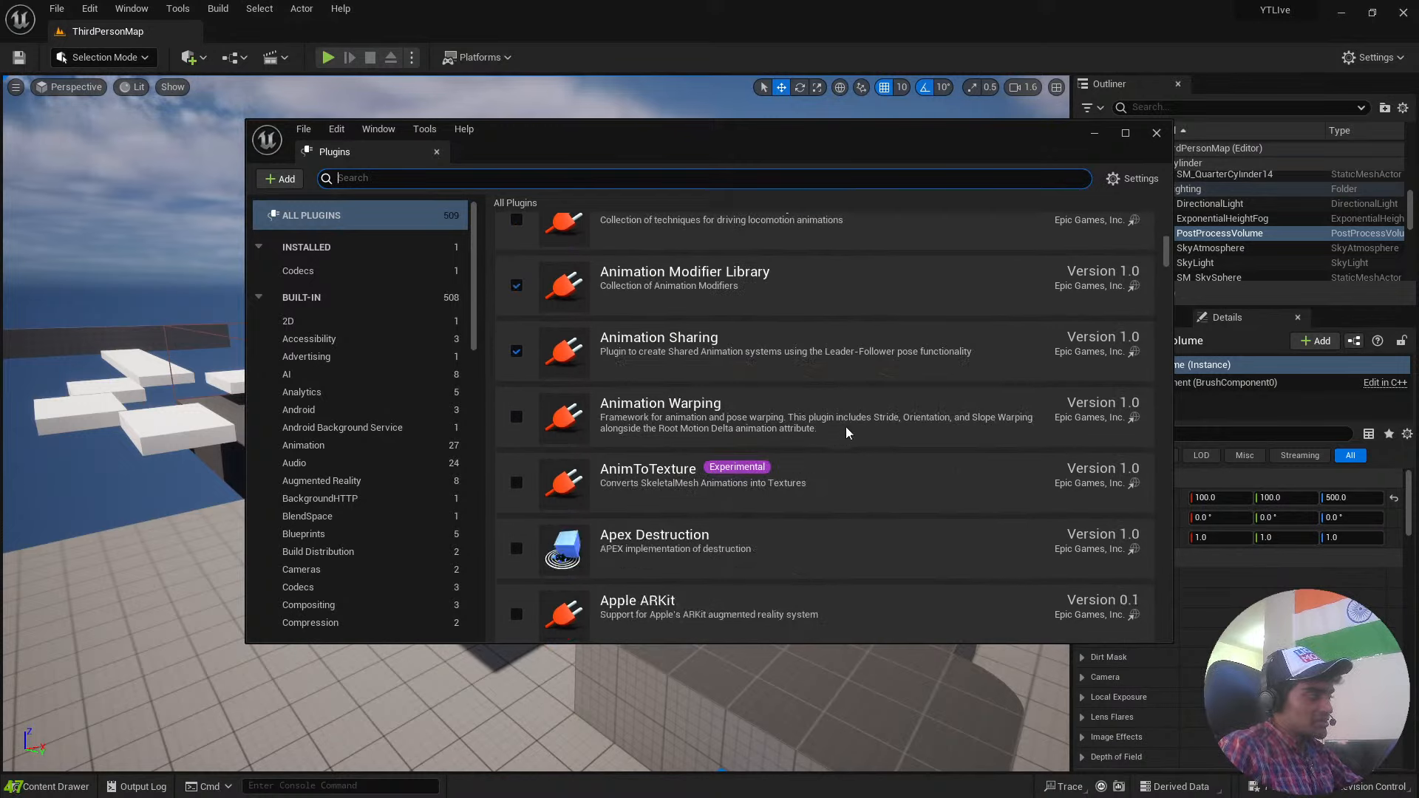
left_click(1157, 133)
right_click_drag(715, 308, 728, 306)
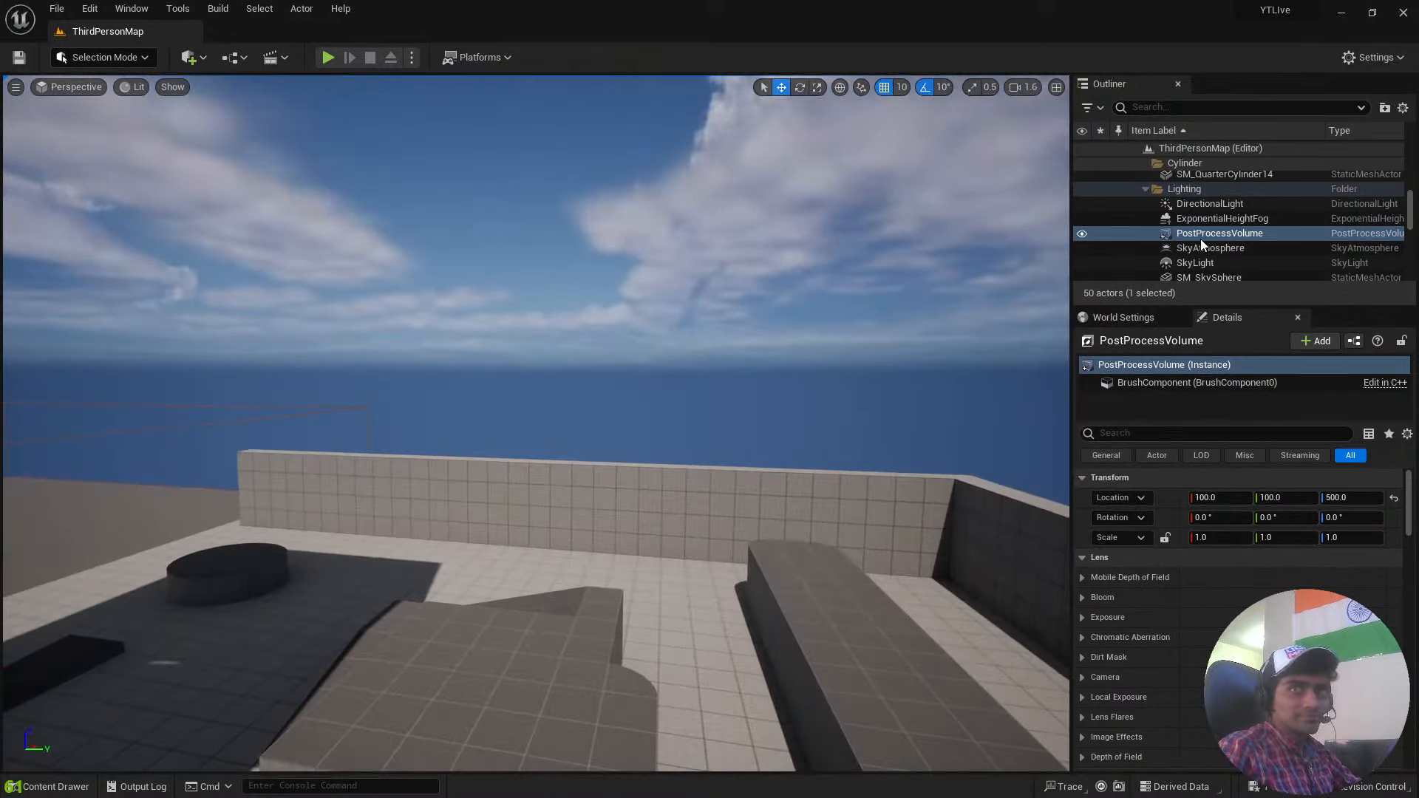
left_click(1343, 18)
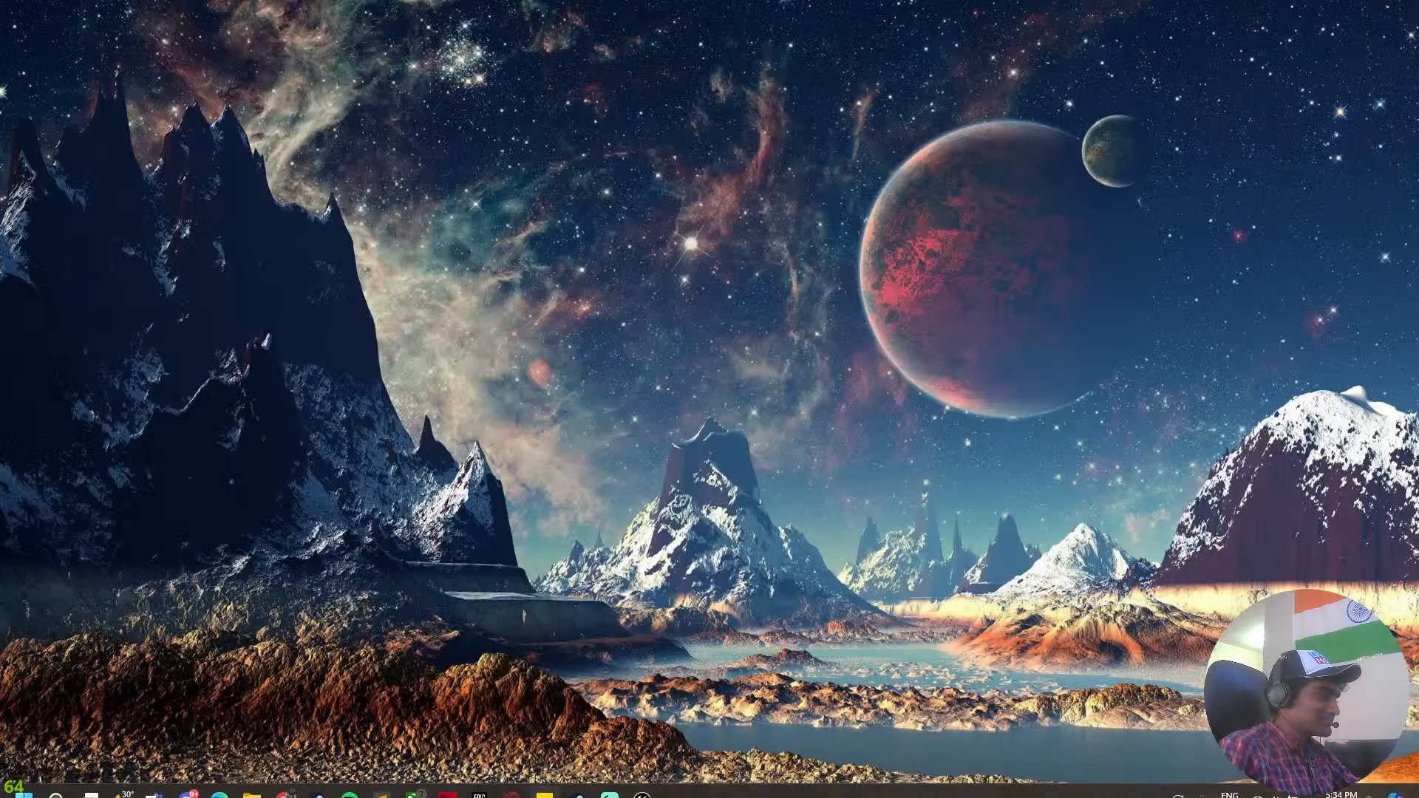
left_click(1154, 782)
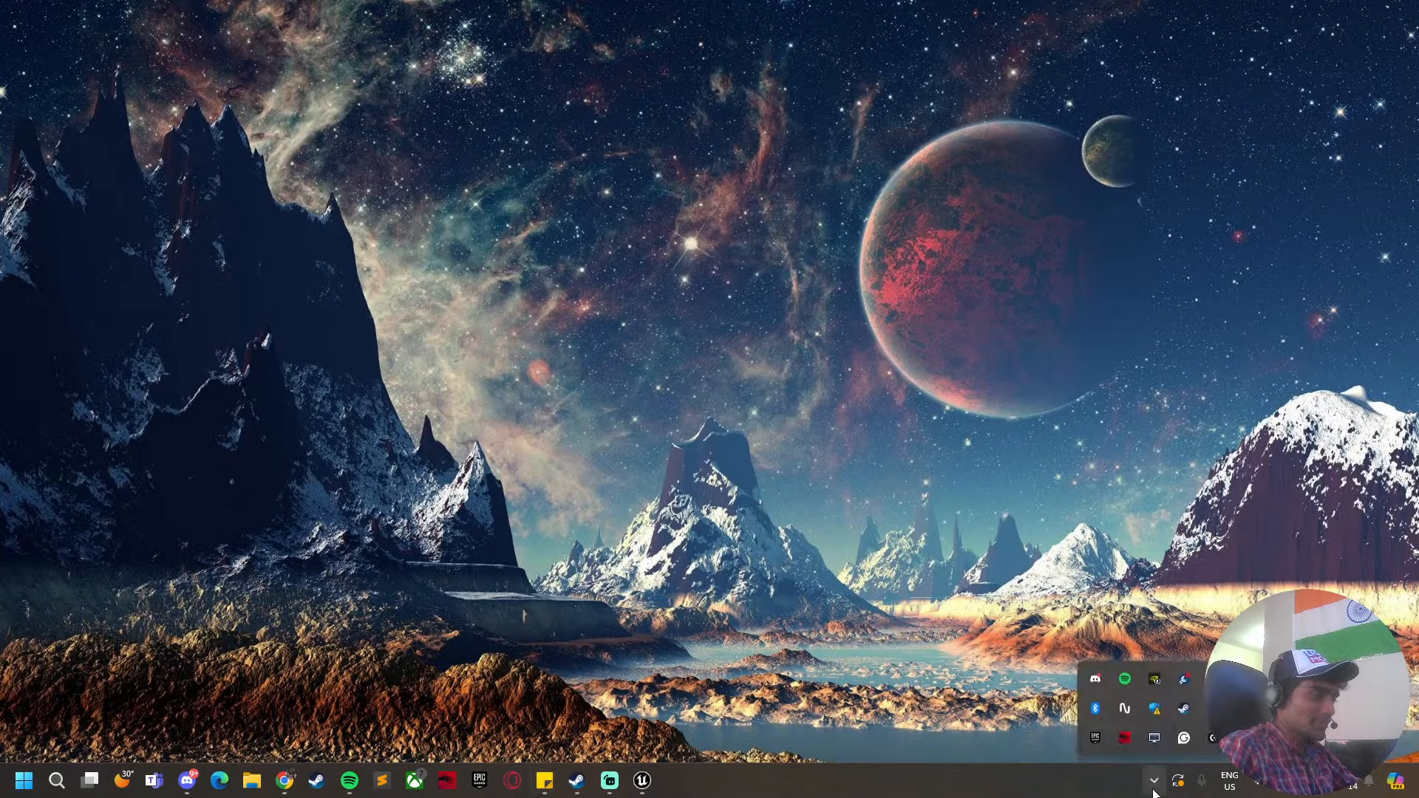
left_click(1154, 782)
left_click(643, 780)
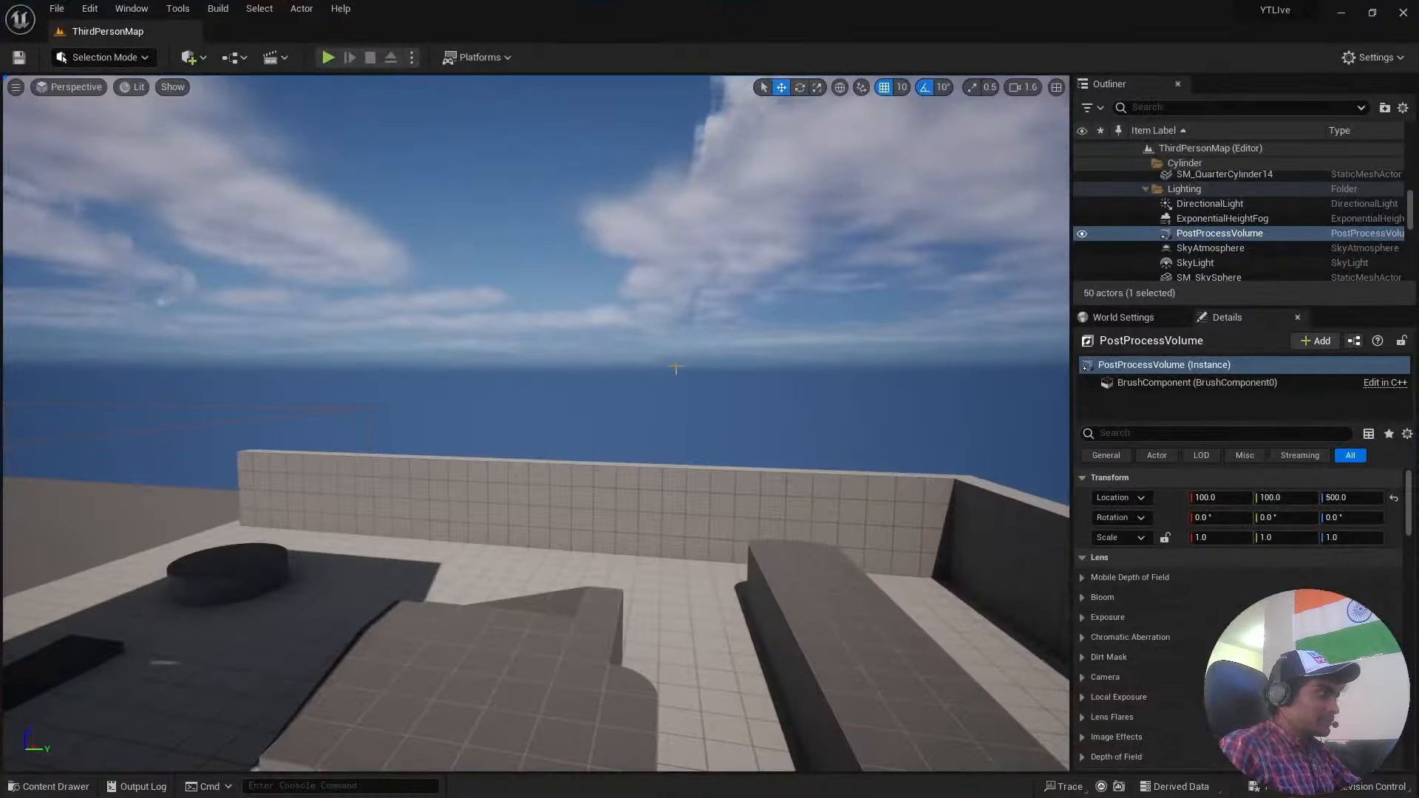
Close the YTLive project, saving all the unsaved content listed, including BP_ThirdPersonCharacter and InvisPlat_BP.
right_click_drag(612, 462, 613, 503)
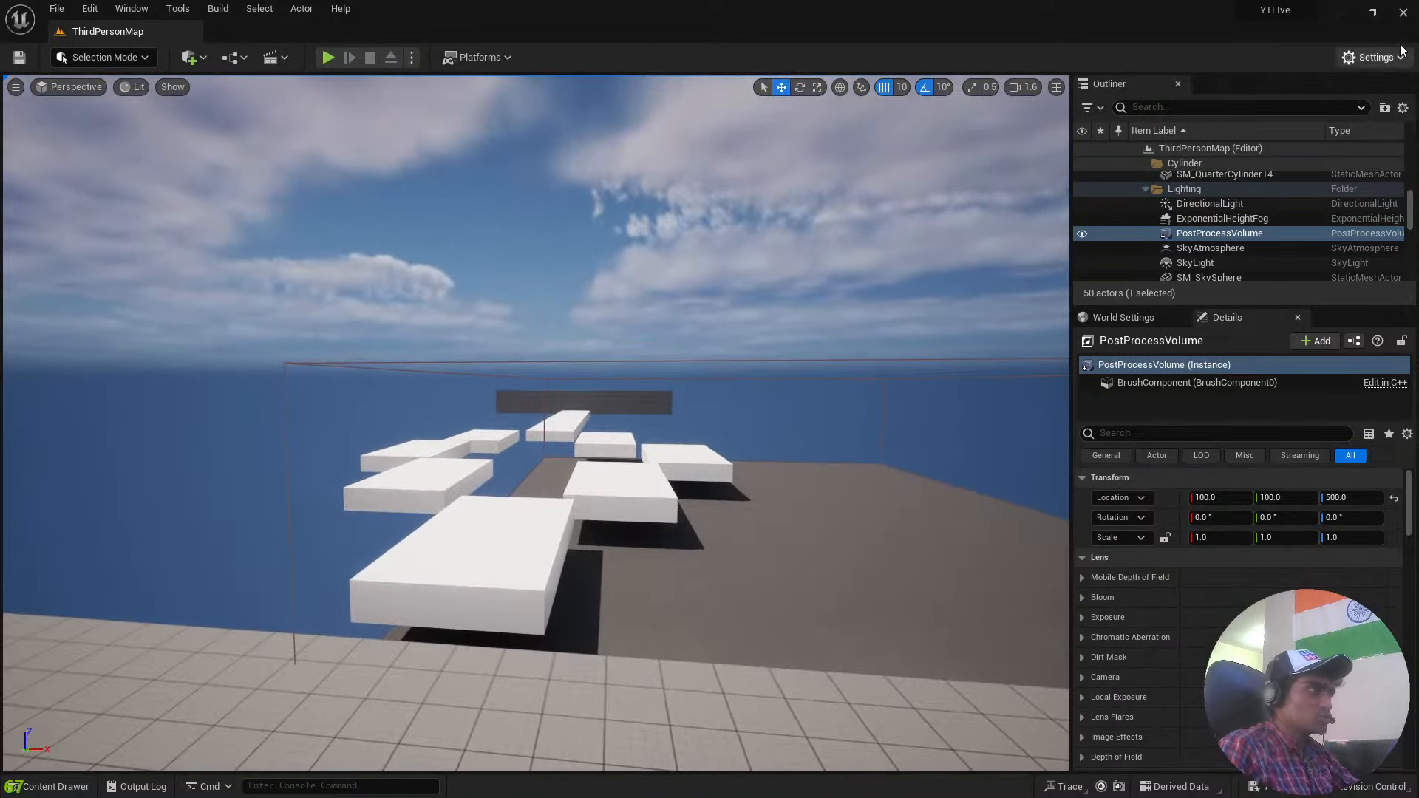
left_click(1404, 19)
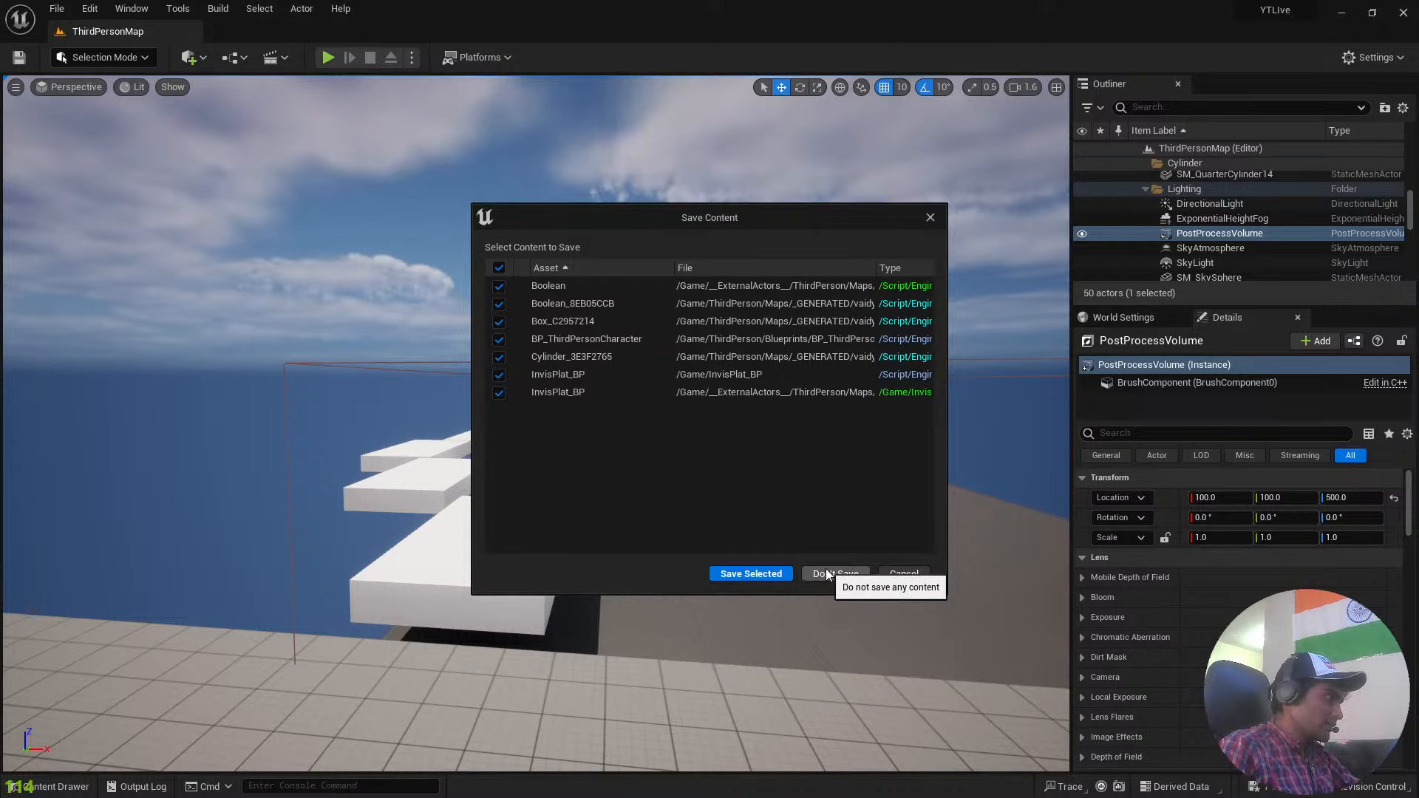
left_click(751, 574)
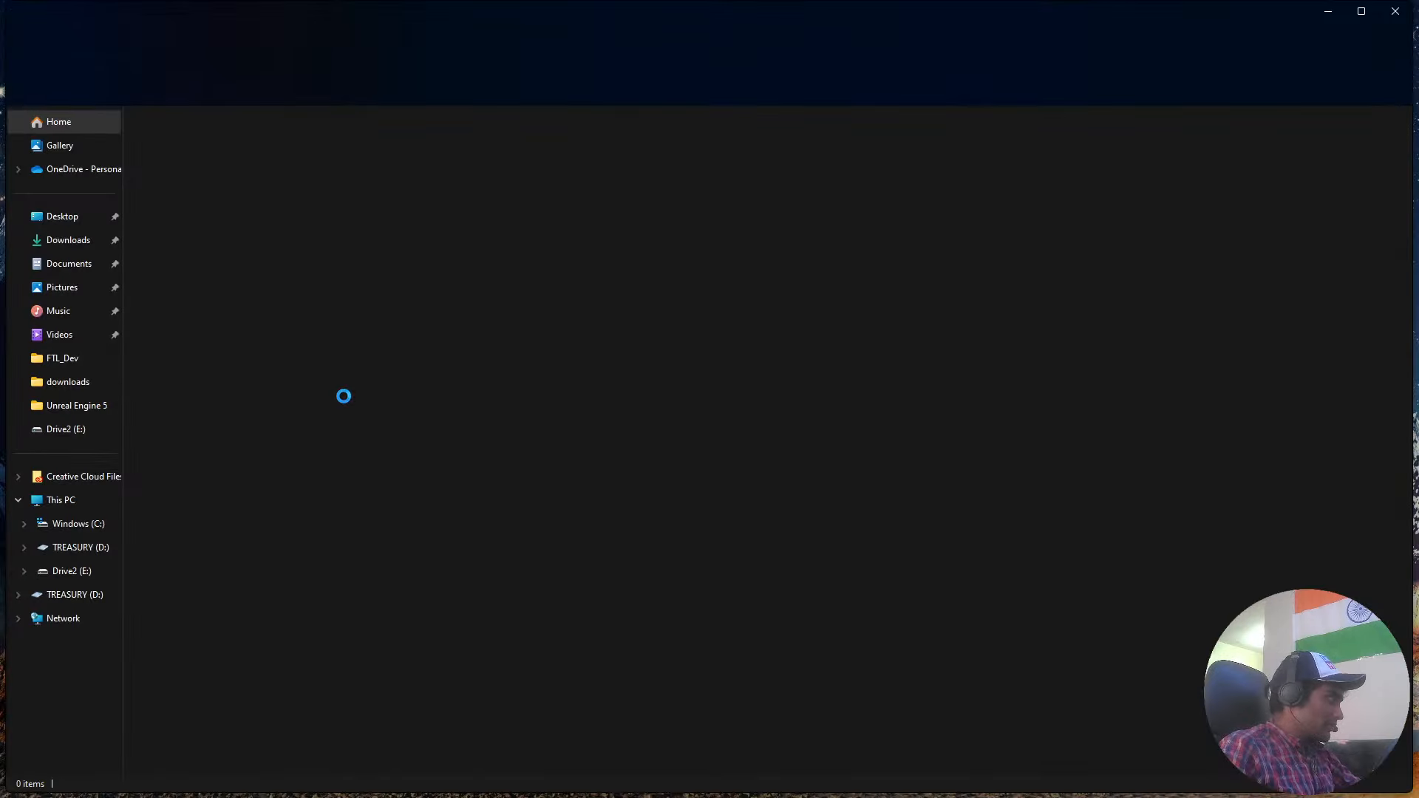
Open the FTL_Dev project from the recent files in File Explorer and dismiss its Message Log.
left_click(260, 444)
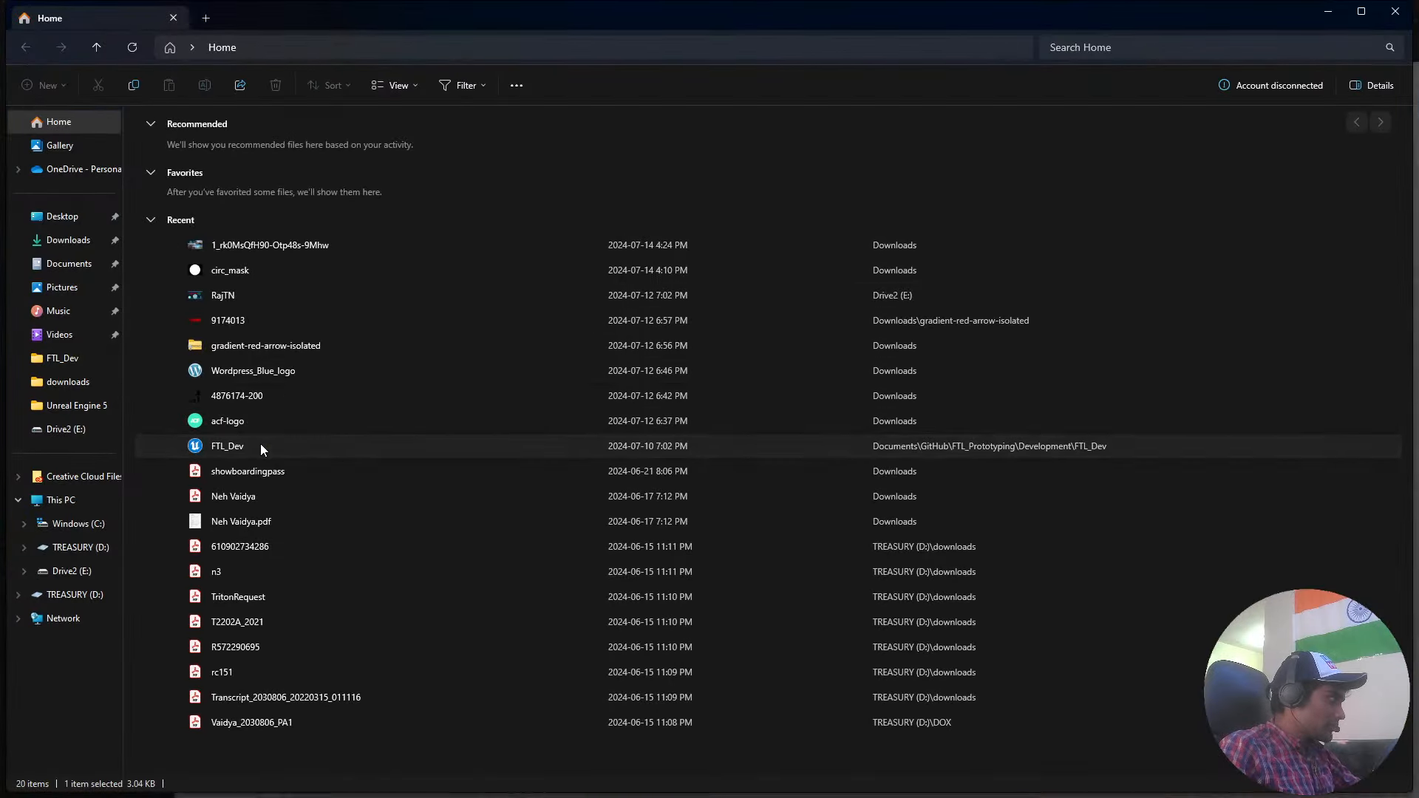
left_click(1328, 15)
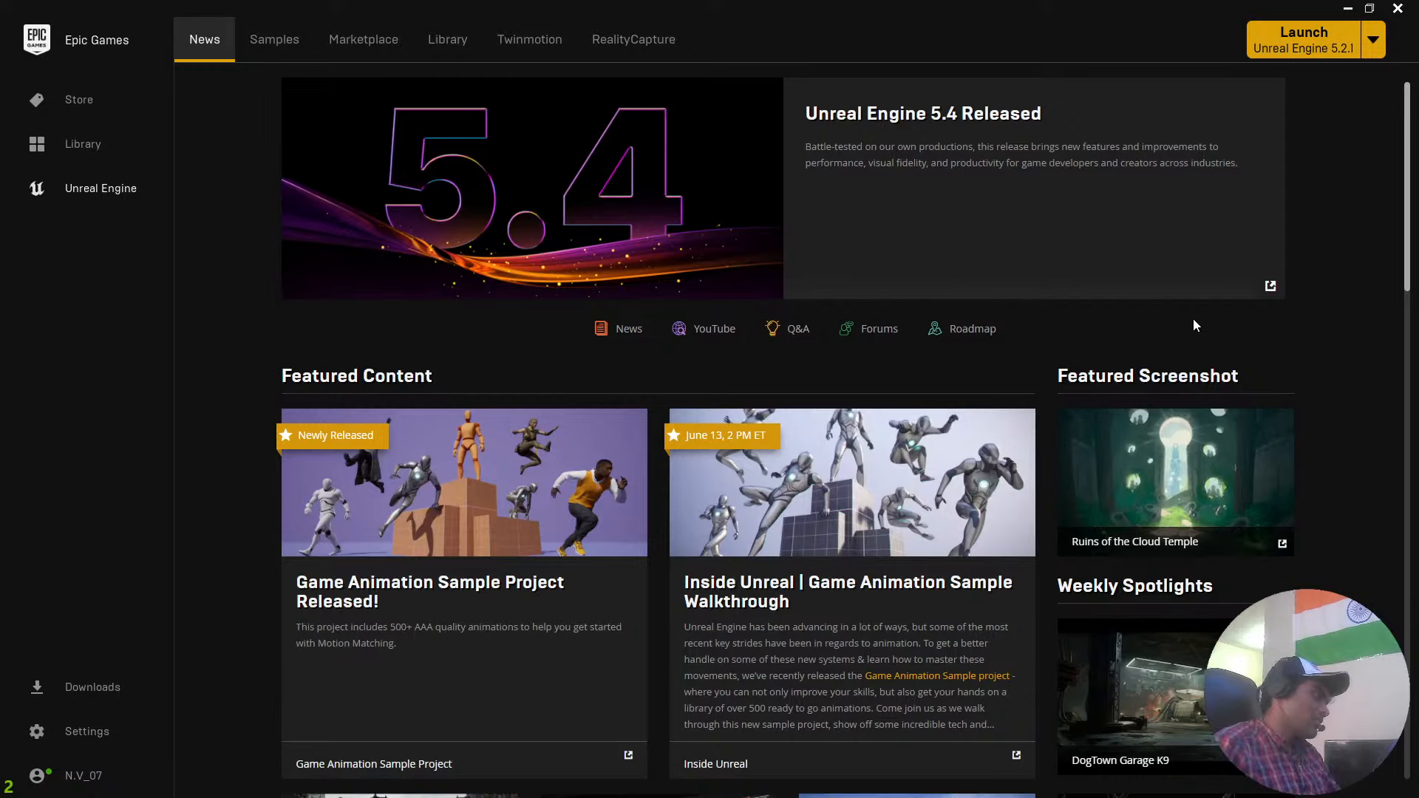
left_click(1347, 8)
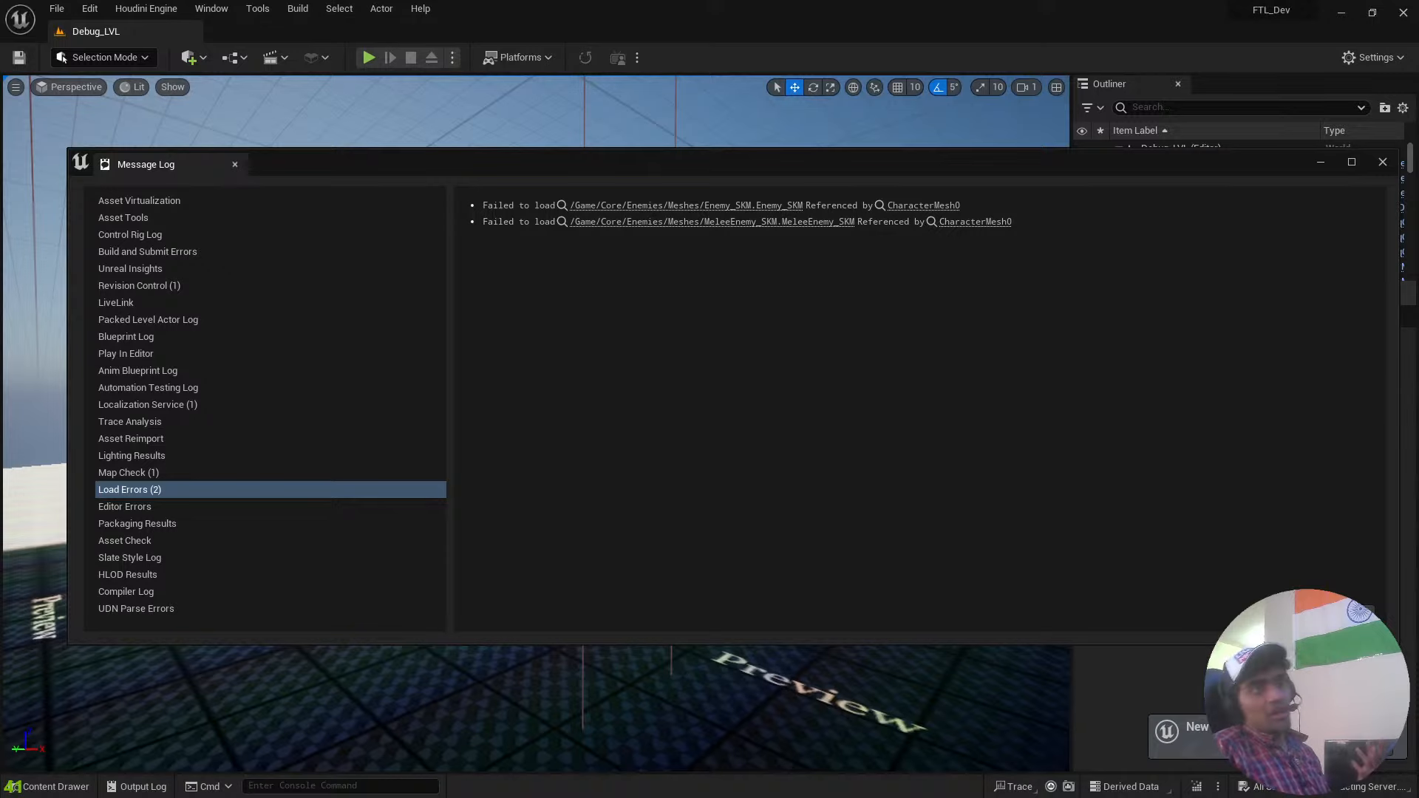
left_click(1383, 162)
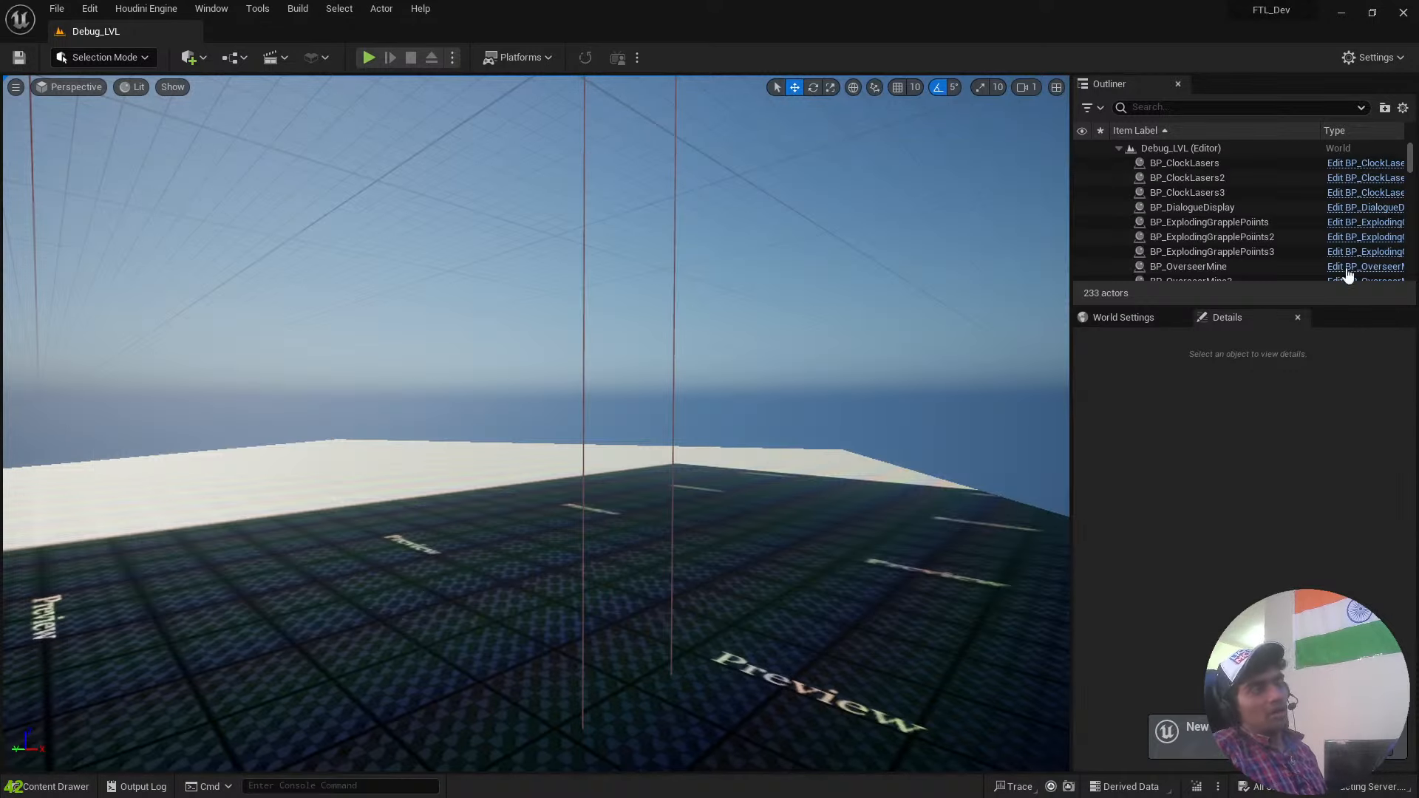
Look over Debug_LVL and play-test it around the stacked white cylinders, ending the play session when finished.
right_click_drag(774, 497, 127, 505)
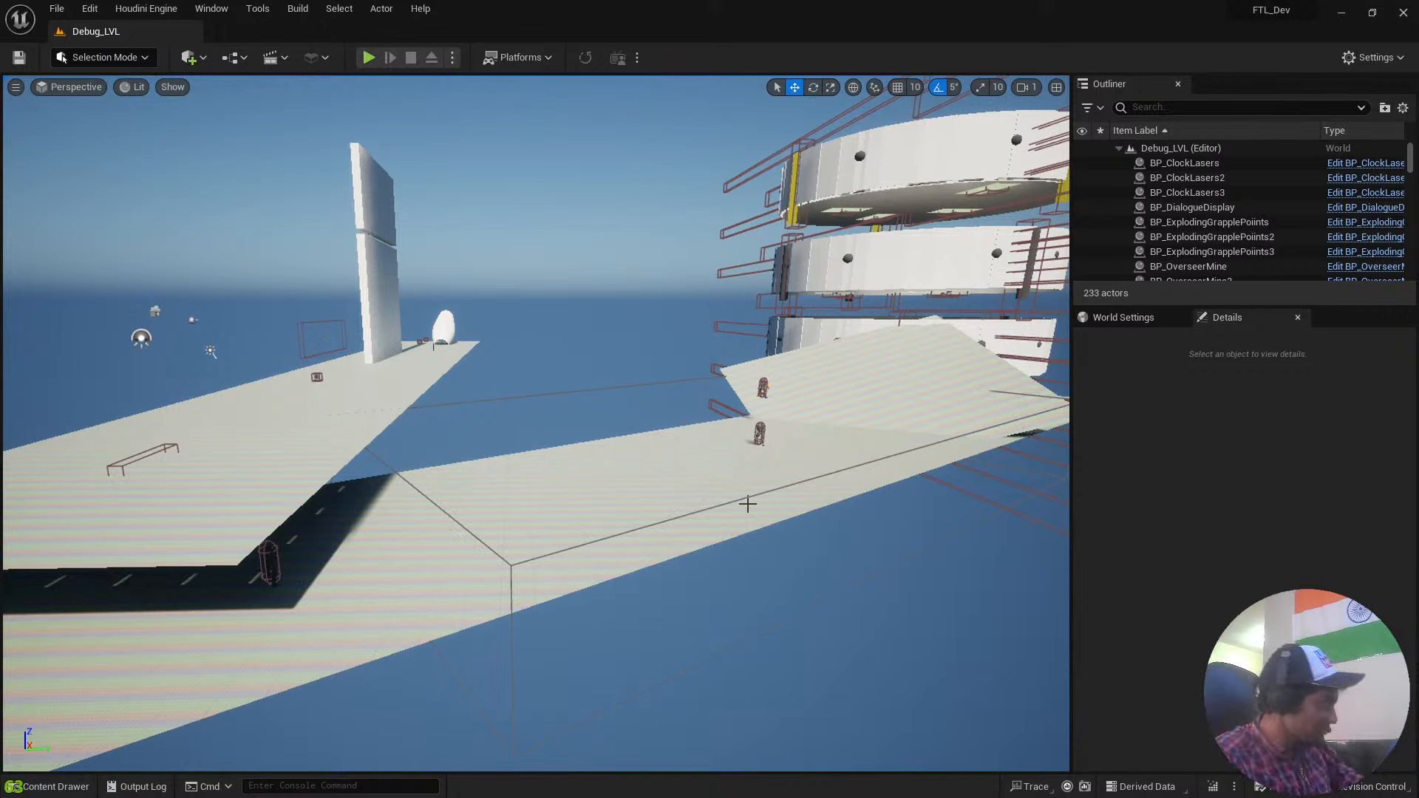
left_click(369, 57)
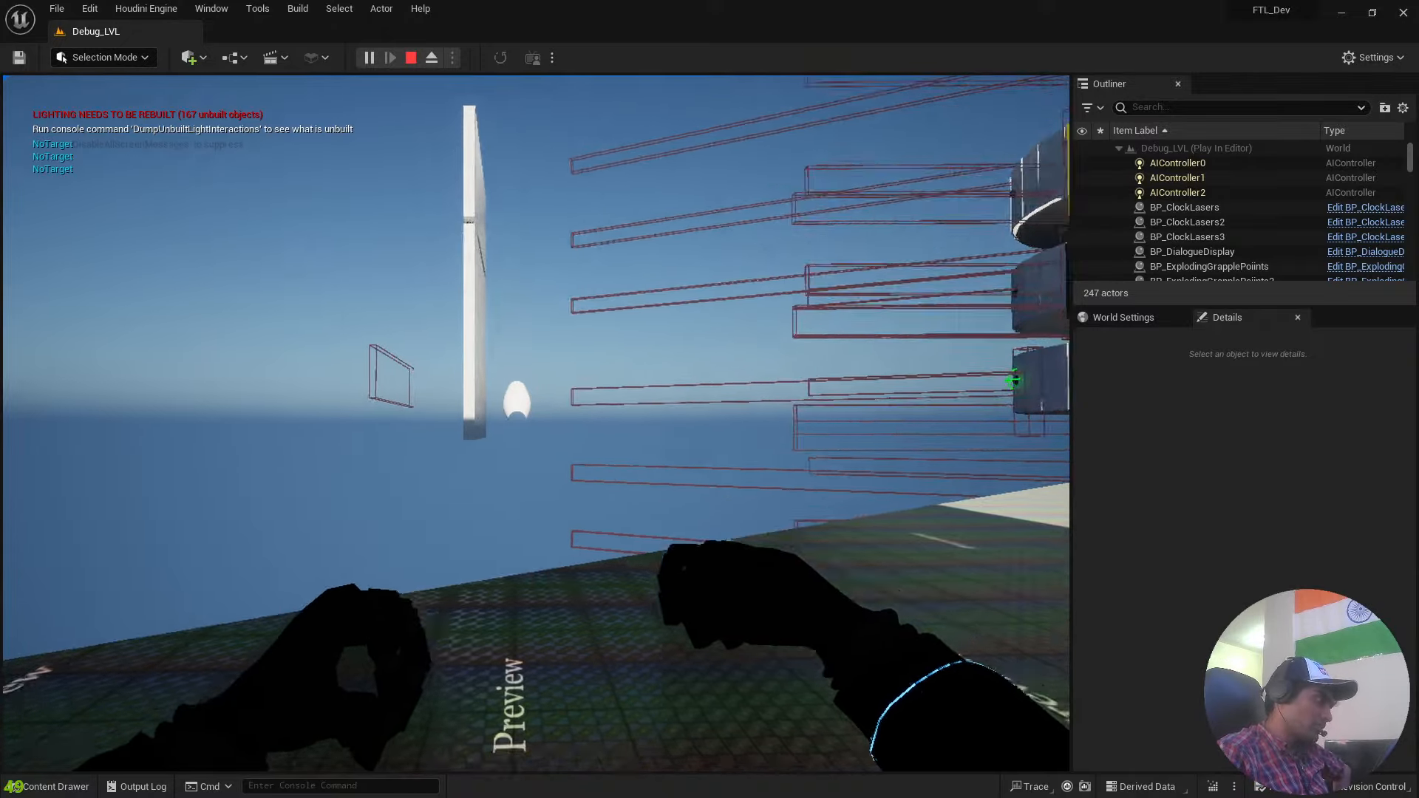
key("d")
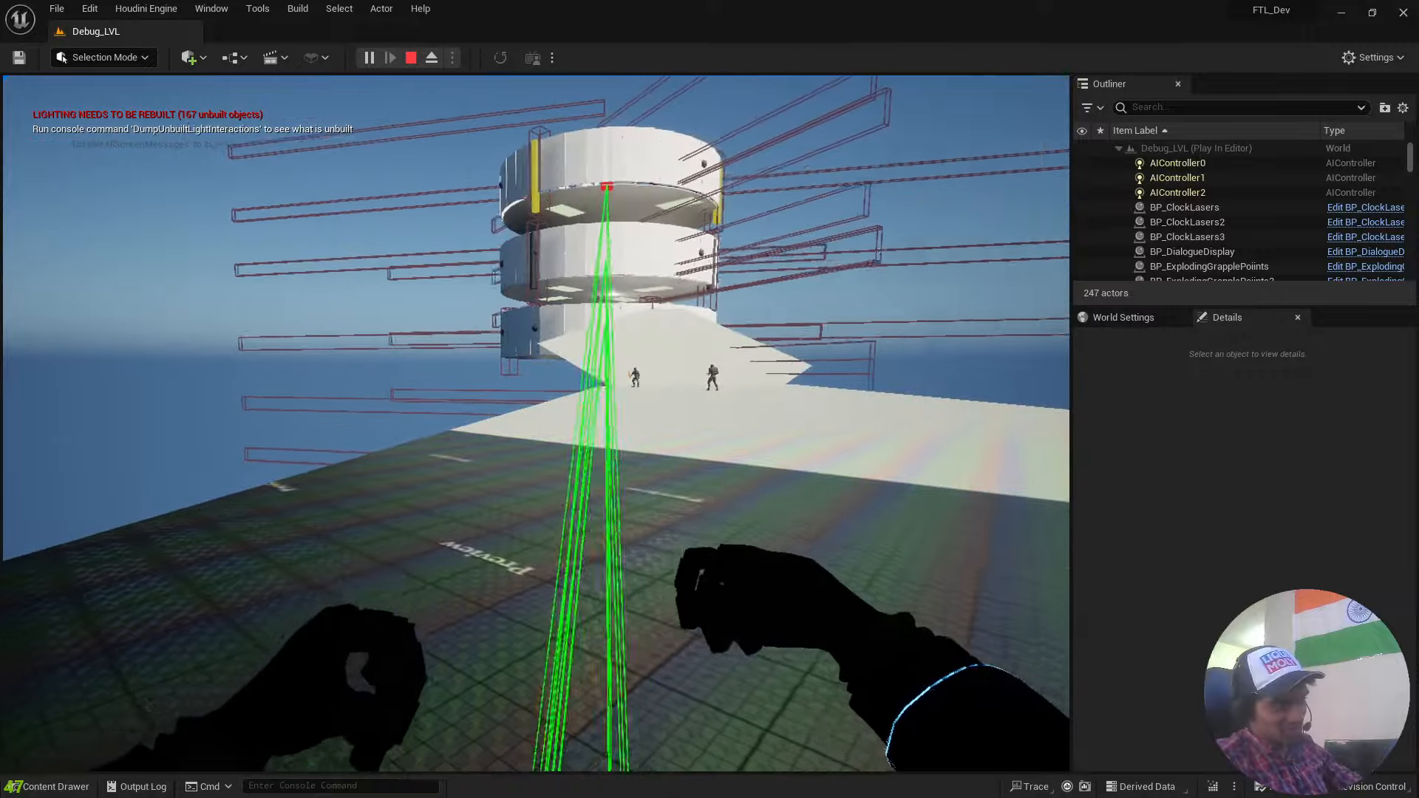
key("d")
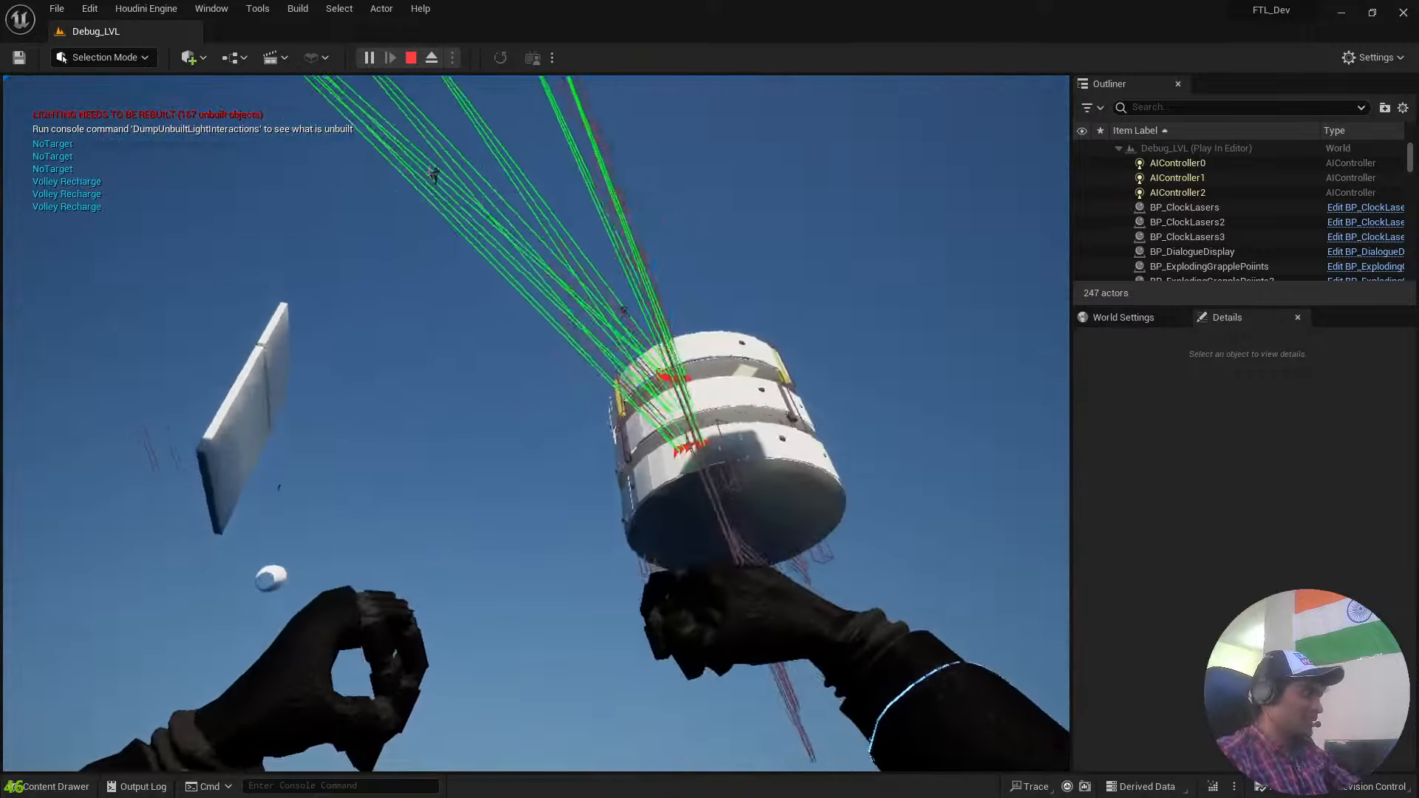
key("Escape")
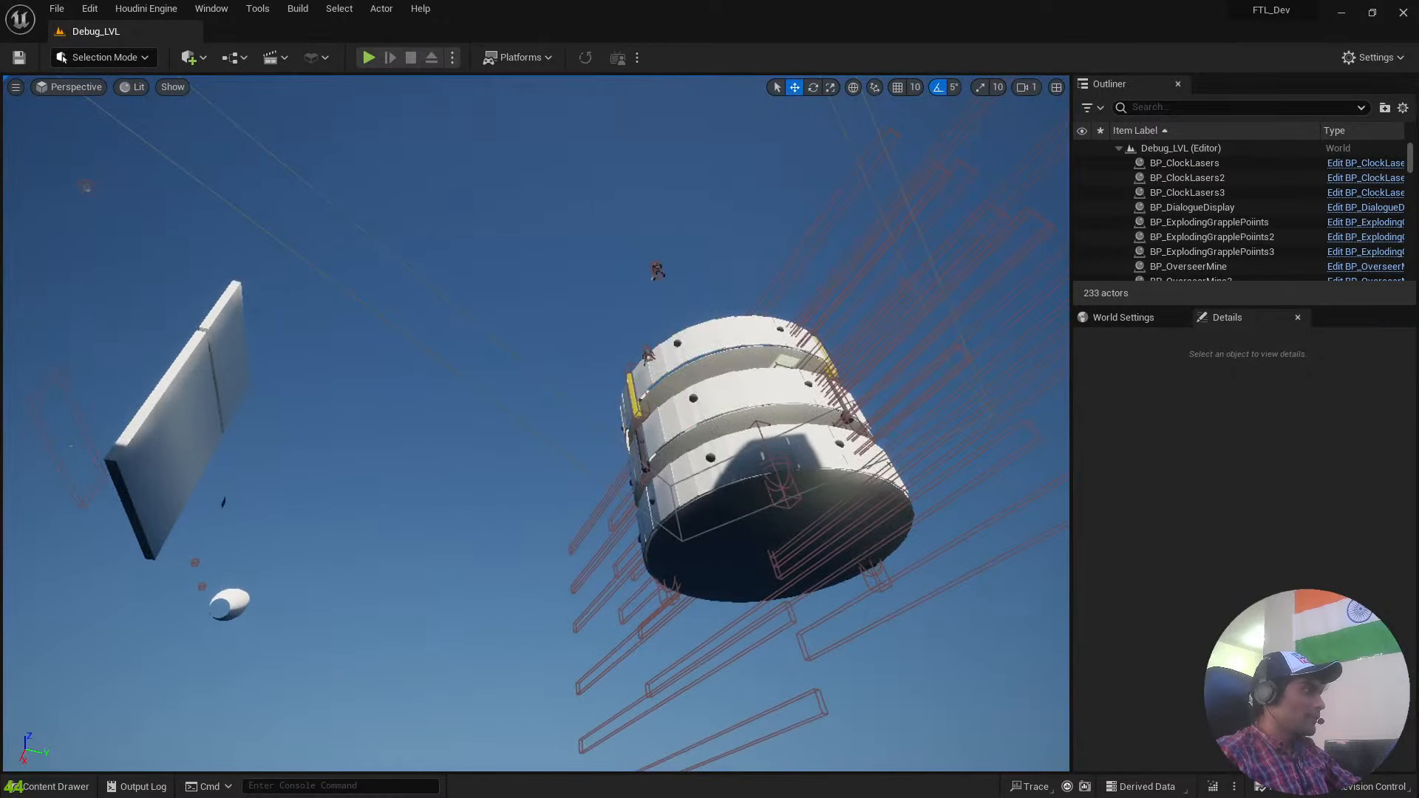
Open the Blockout_Limbo_S3L1_StreamLVL level from the Limbo_3 folder inside Maps.
right_click_drag(829, 392, 777, 310)
key("ctrl+space")
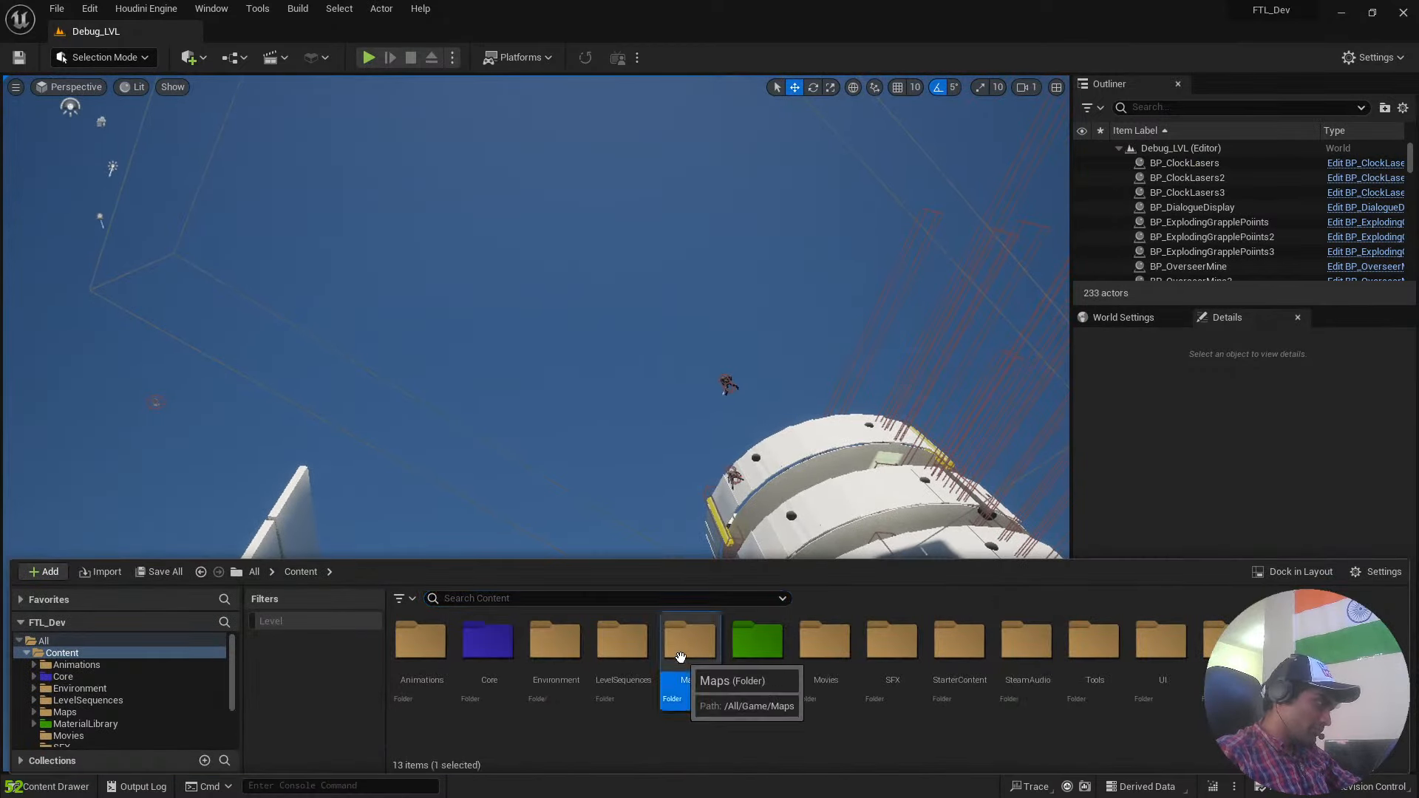
double_click(680, 656)
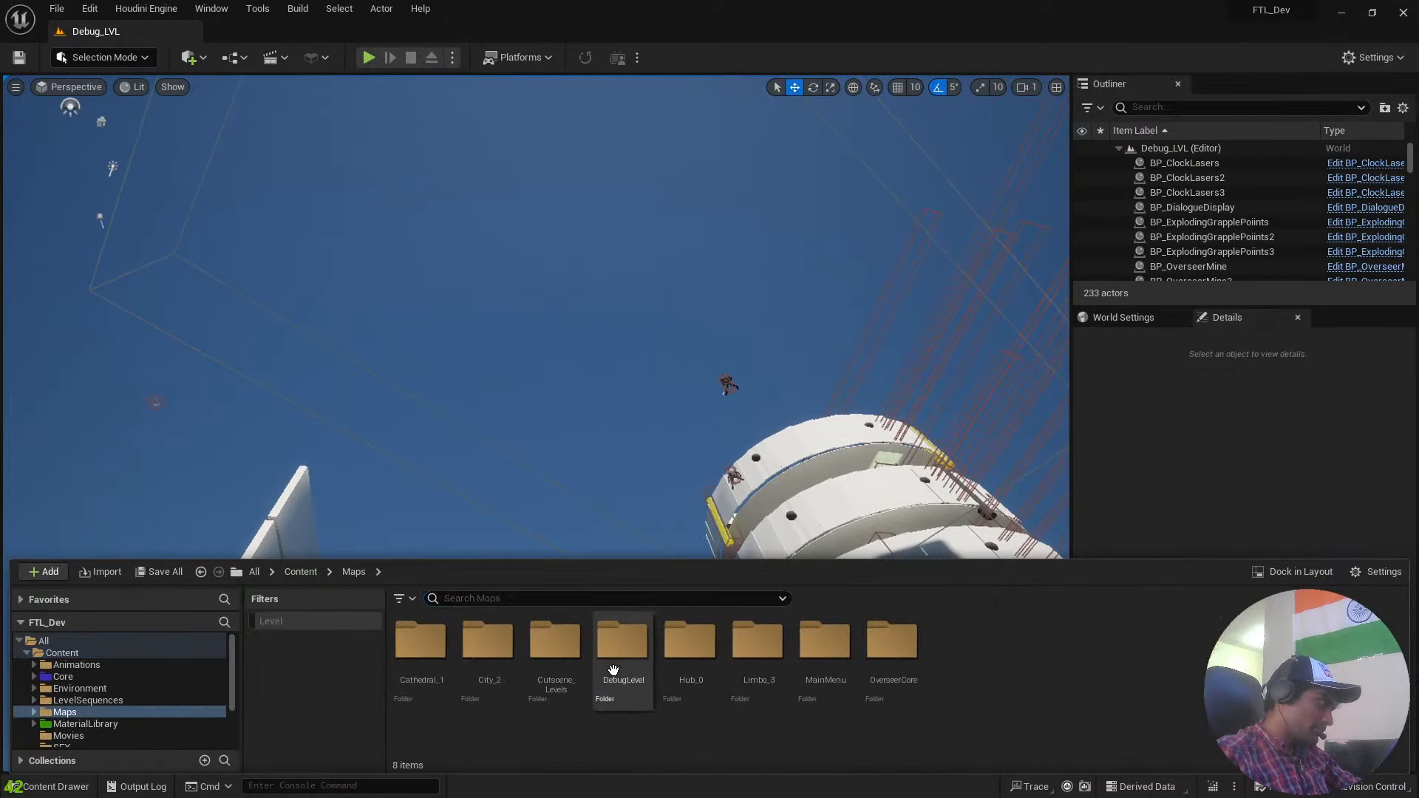
double_click(766, 660)
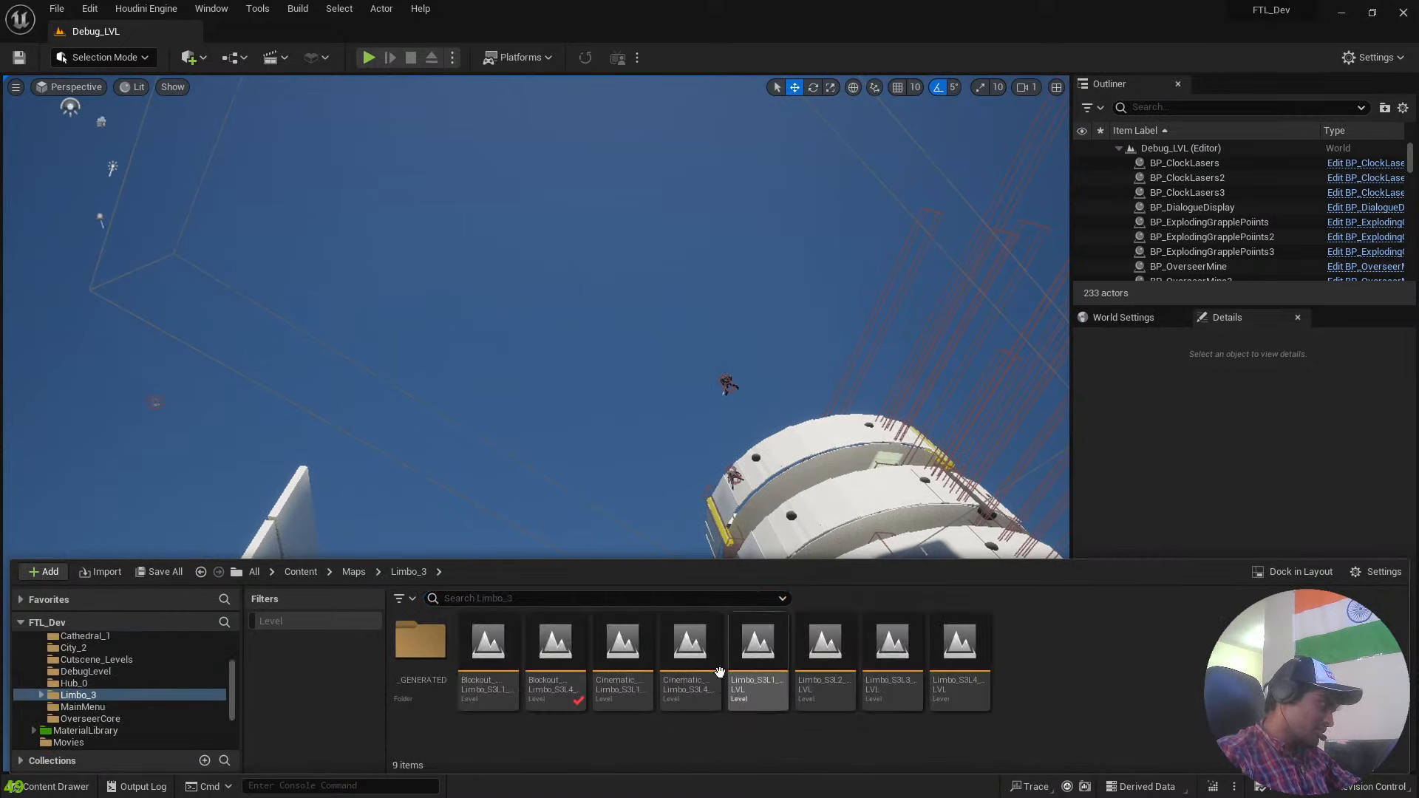
double_click(495, 669)
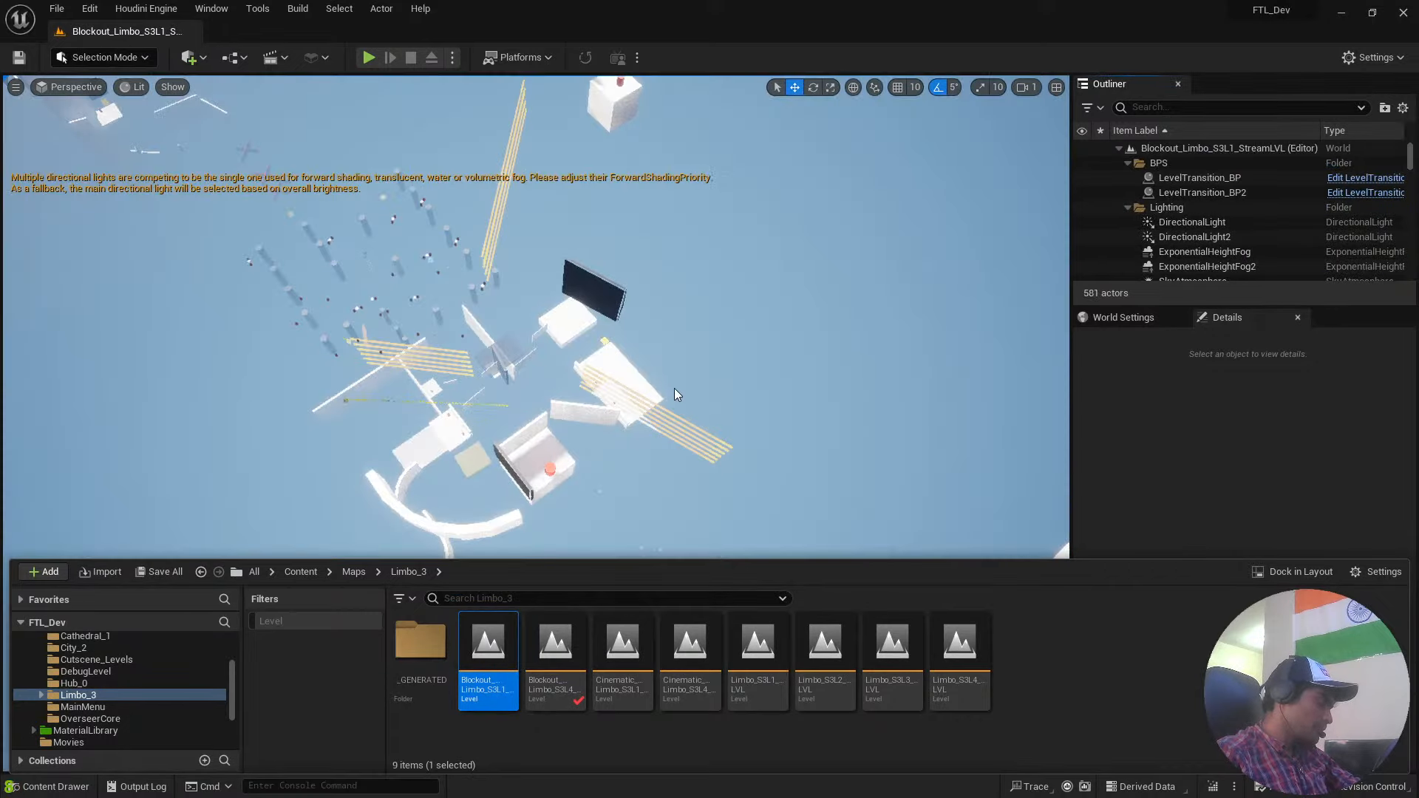
right_click_drag(674, 388, 487, 332)
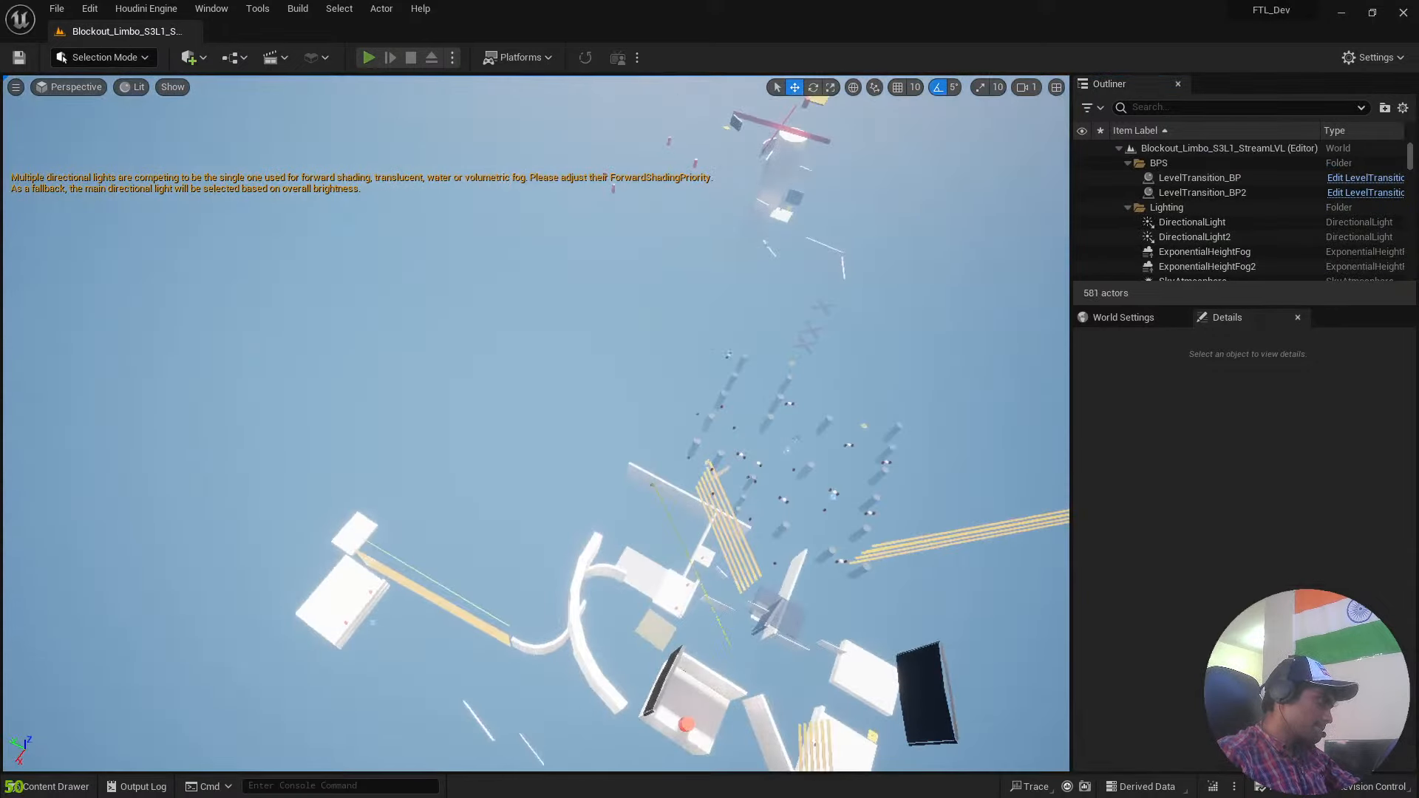
Play-test Blockout_Limbo_S3L1_StreamLVL, crossing the white platforms and running along the blue walls, and end the play session.
key("alt+p")
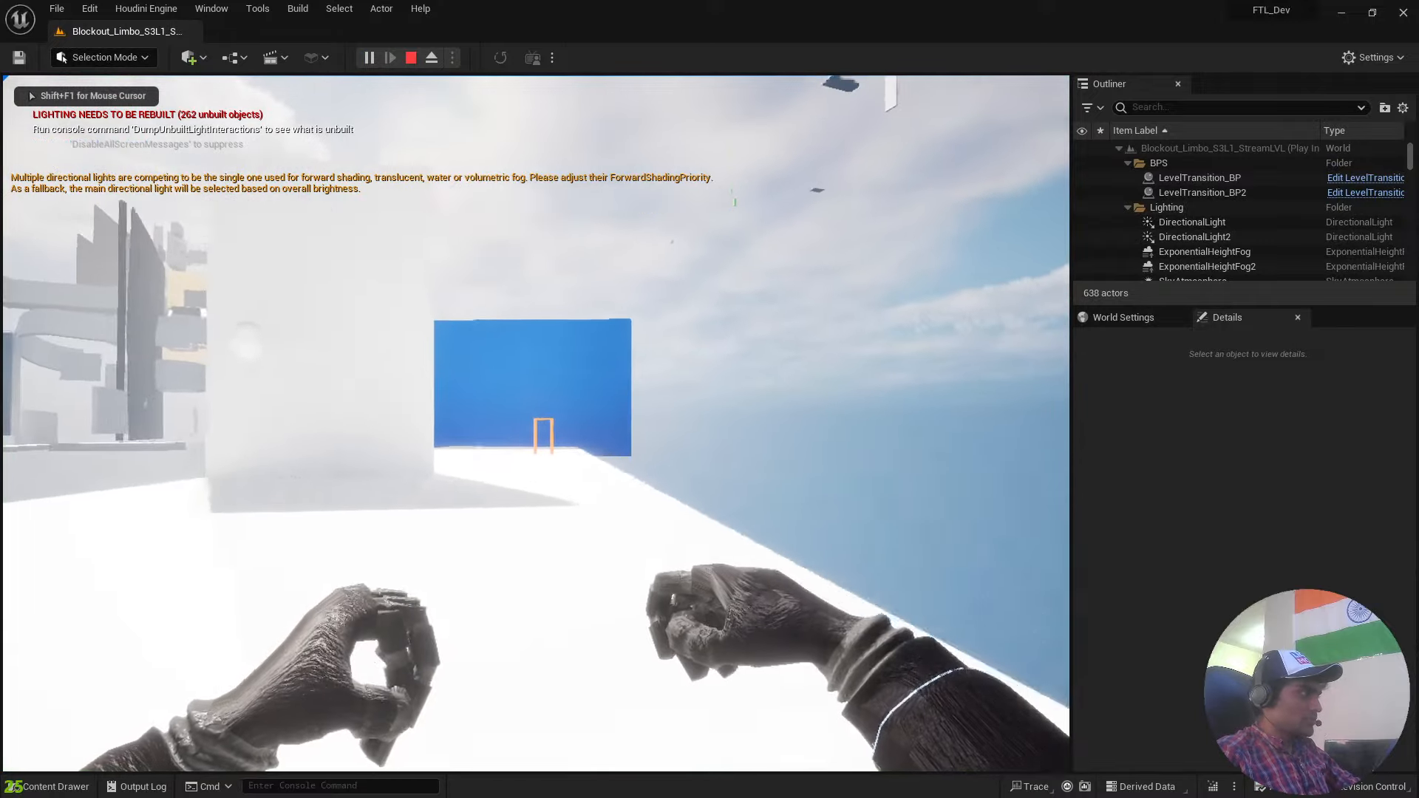
key("w")
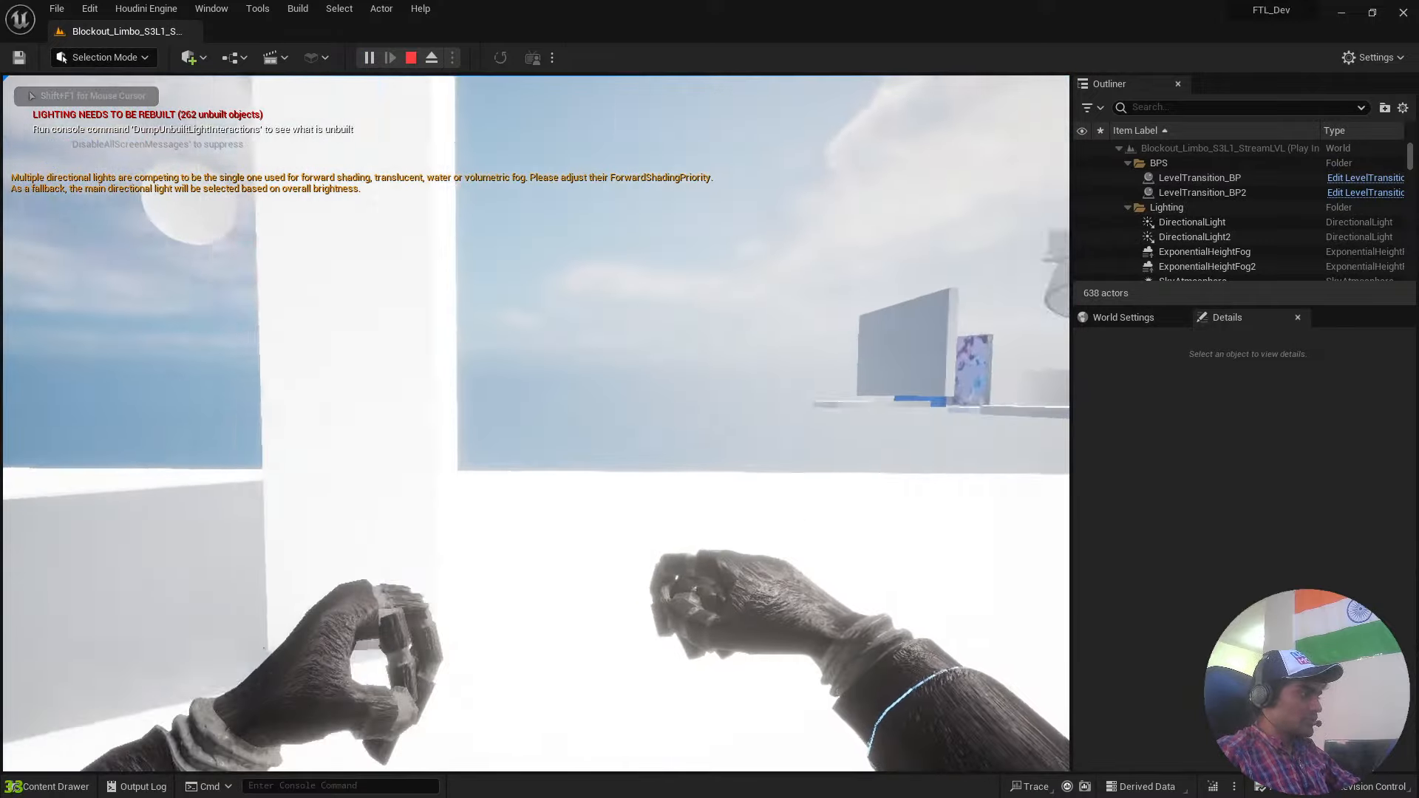
key("w")
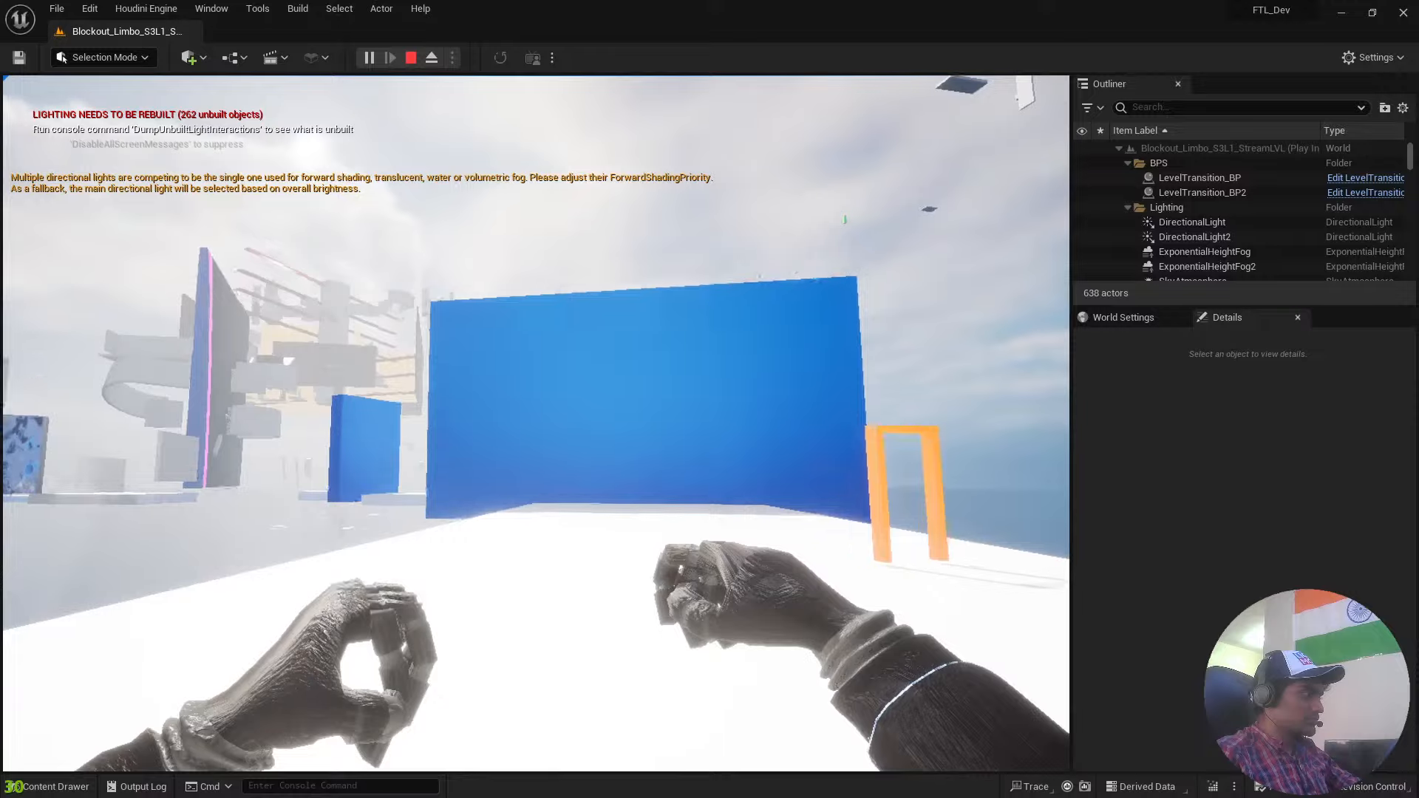
key("w")
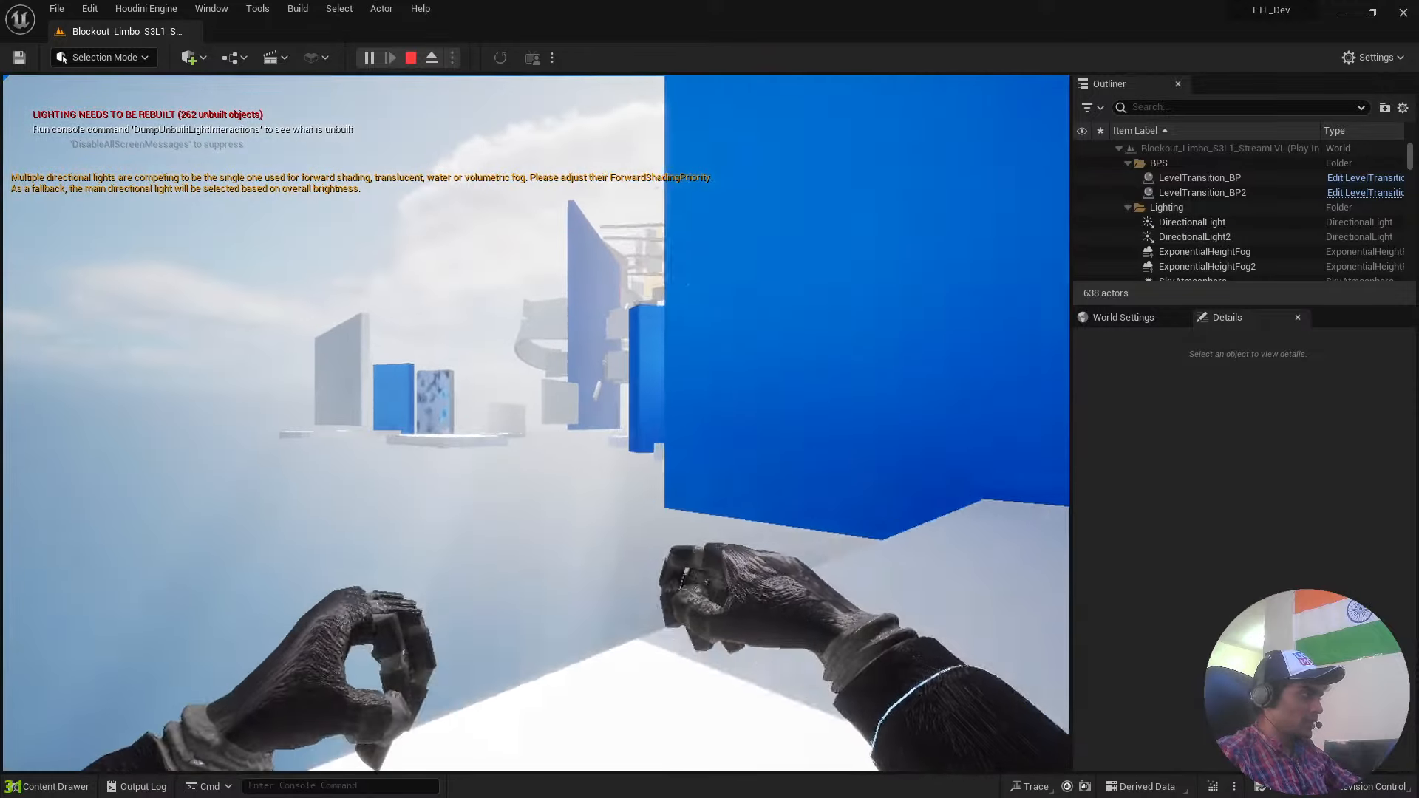
key("w")
key("space")
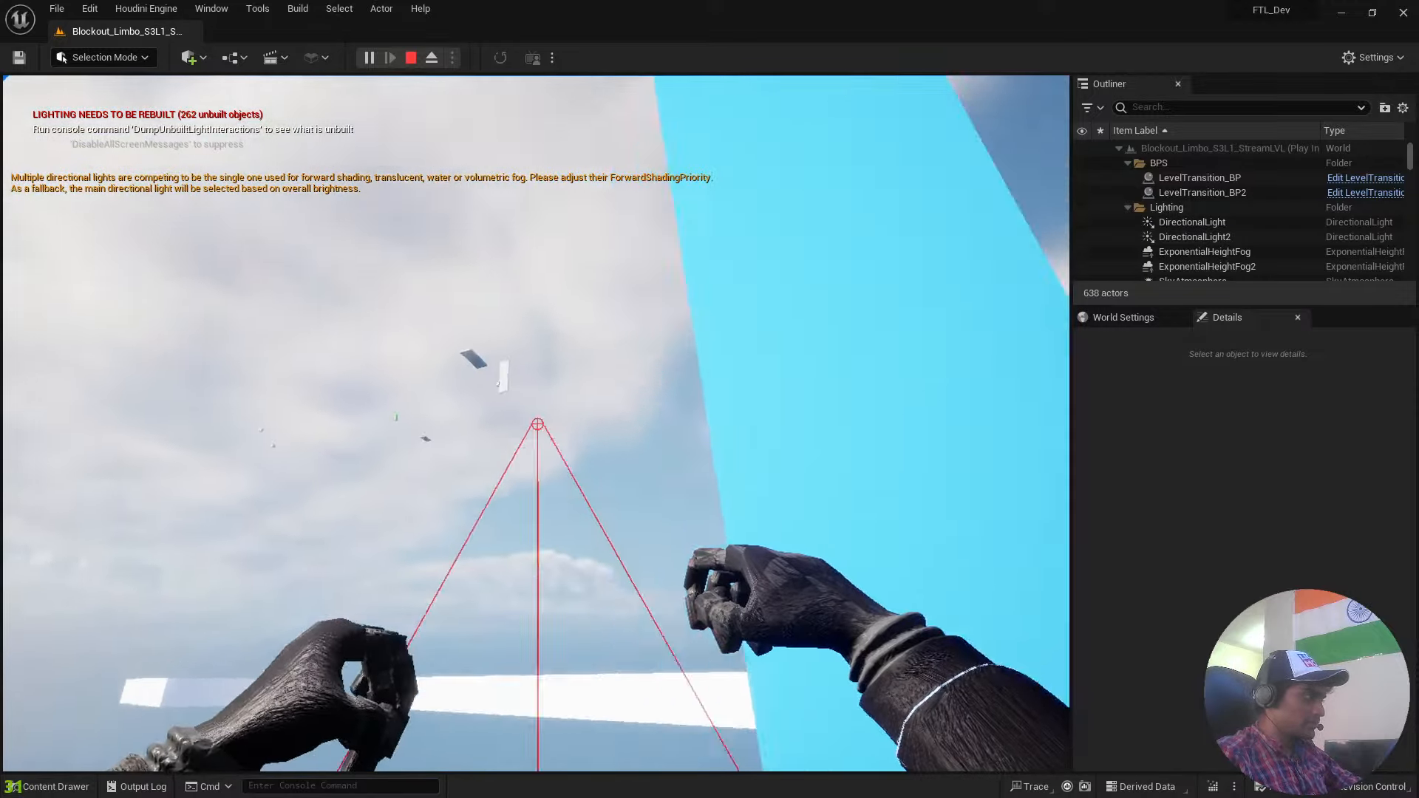
key("w")
key("space")
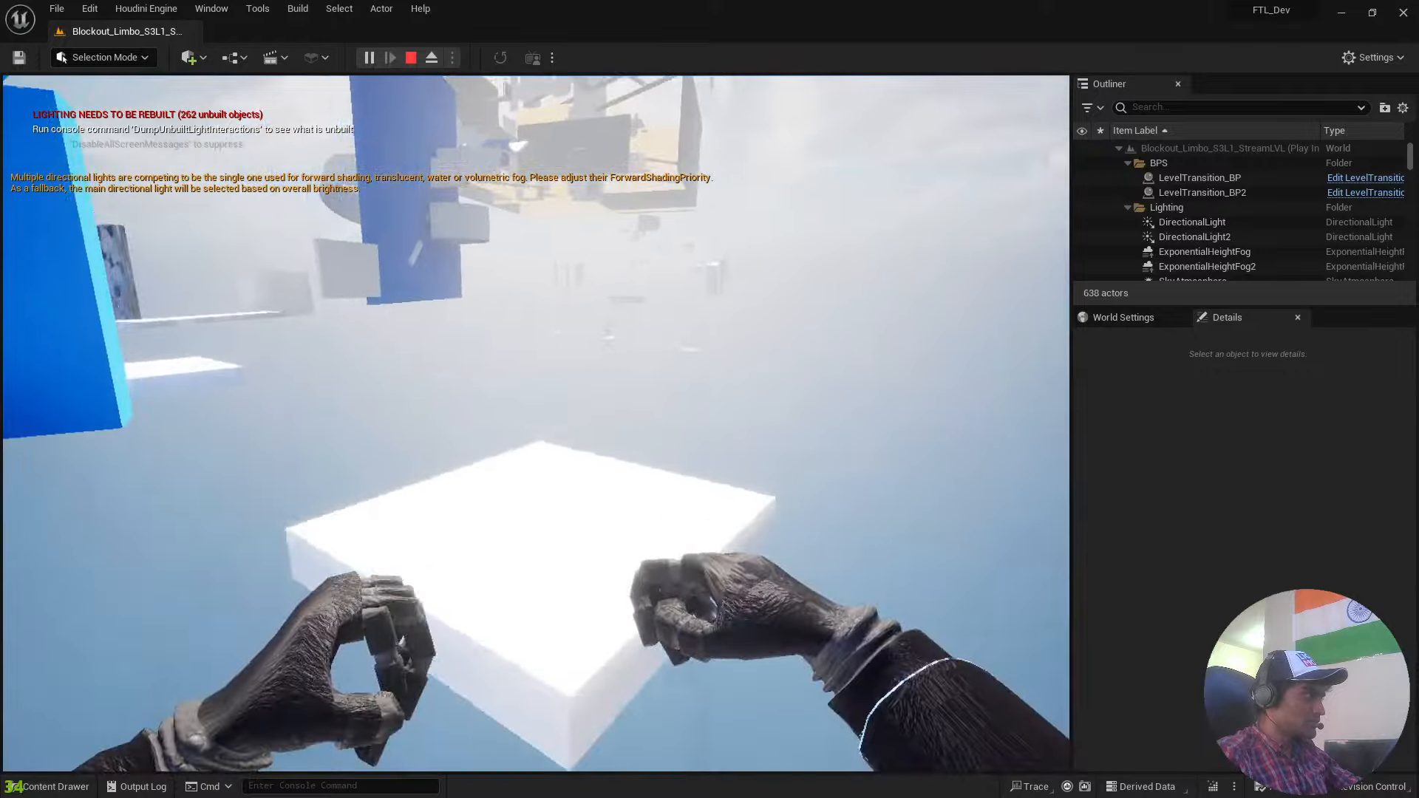
key("w")
key("space")
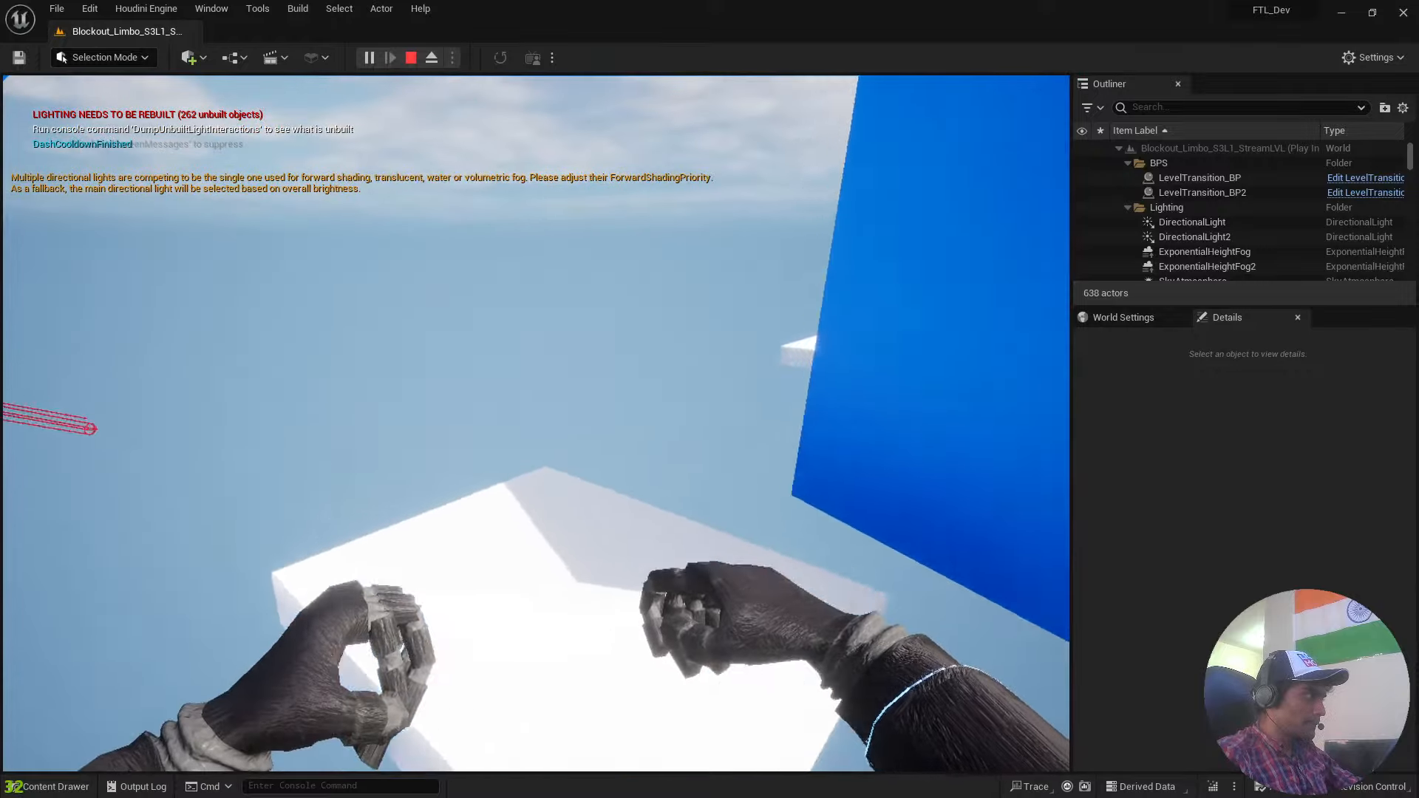
key("w")
key("space")
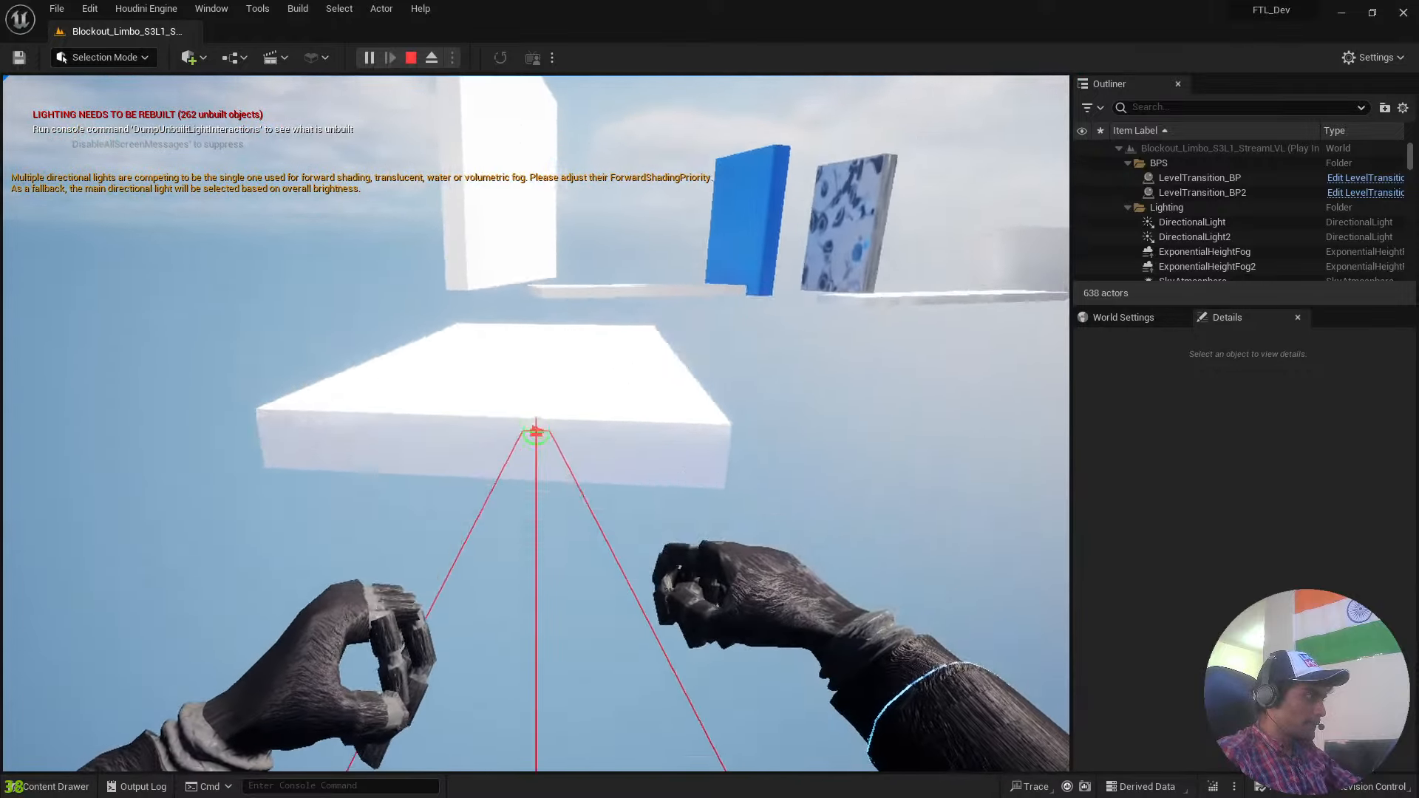
key("w")
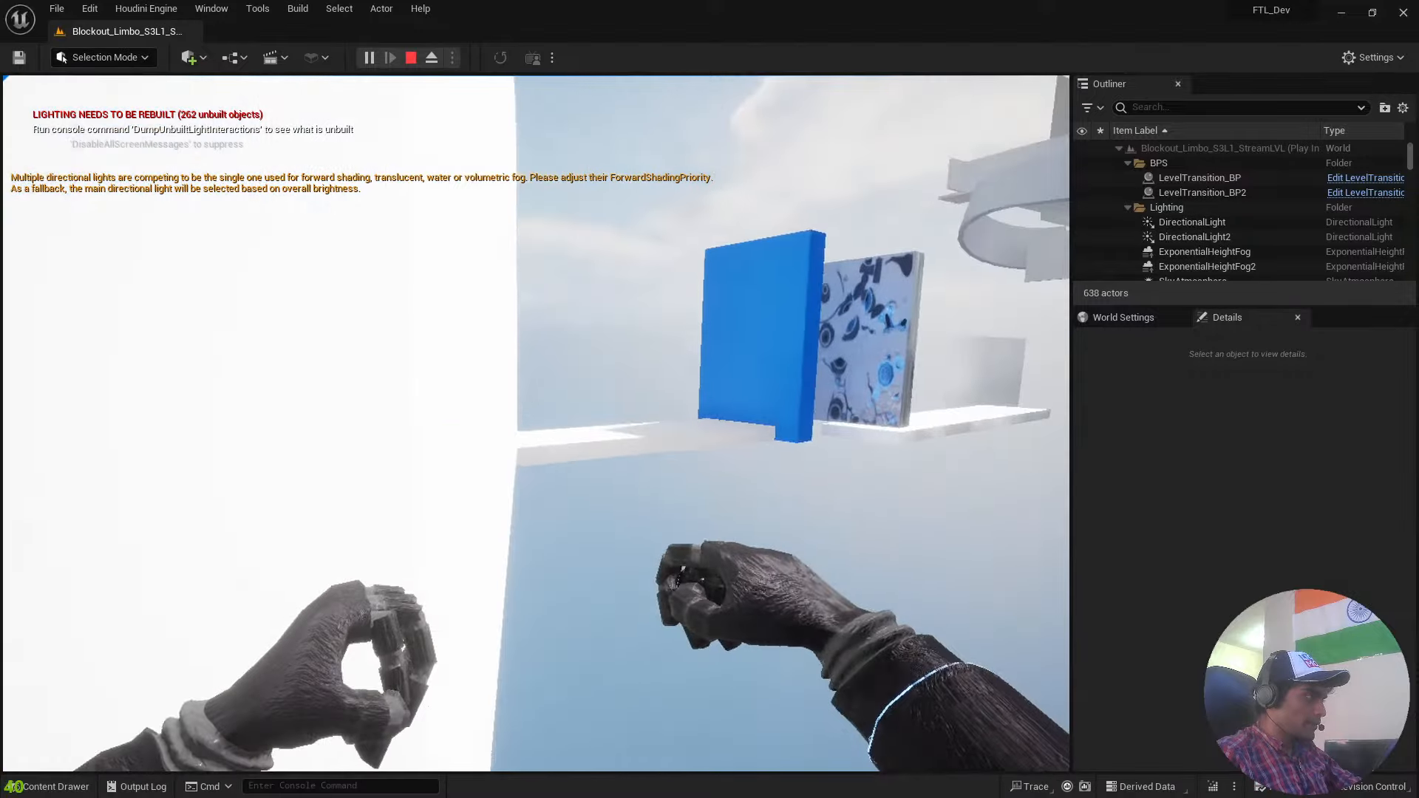
key("Escape")
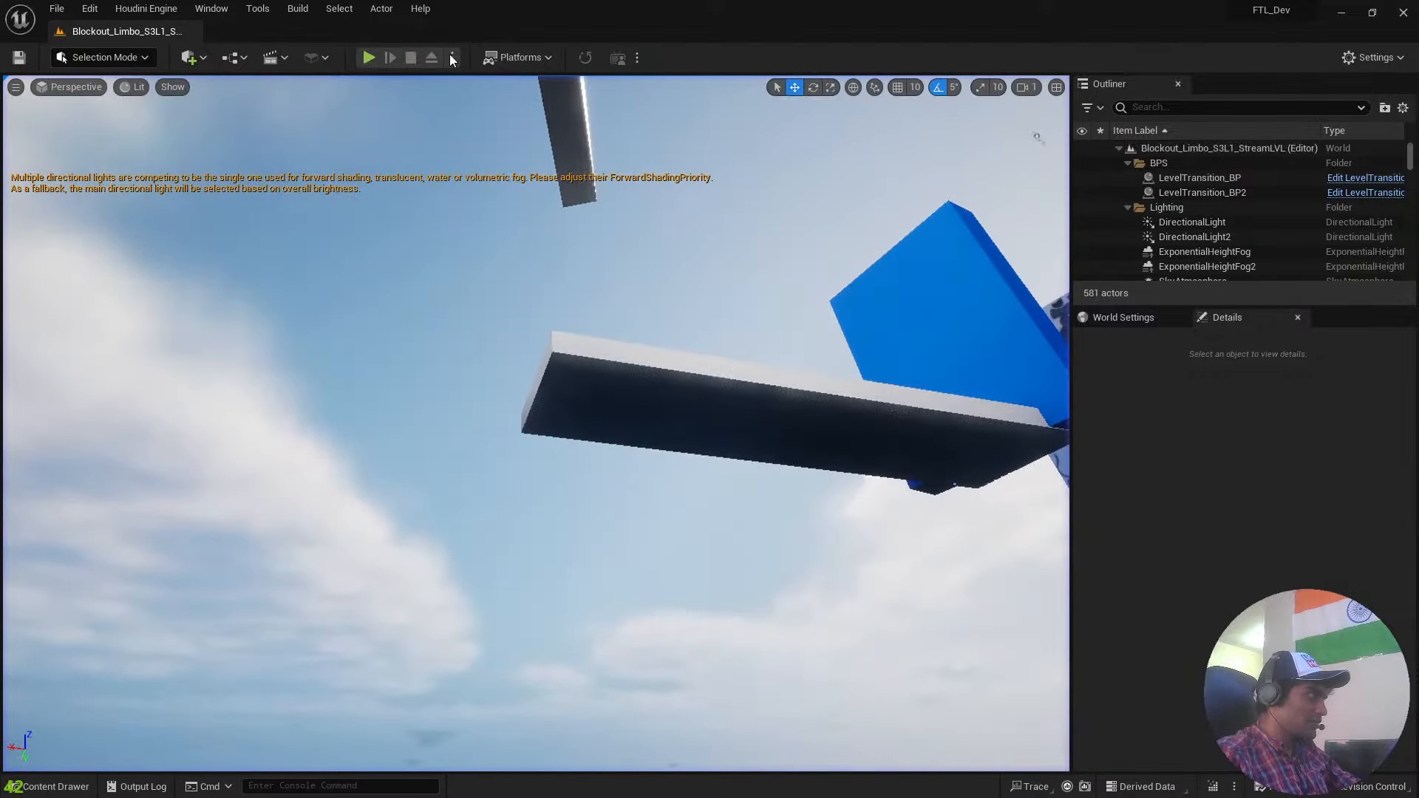
Open the Blockout_Limbo_S3L4_StreamLVL level from the Limbo_3 folder.
key("ctrl+space")
key("Right")
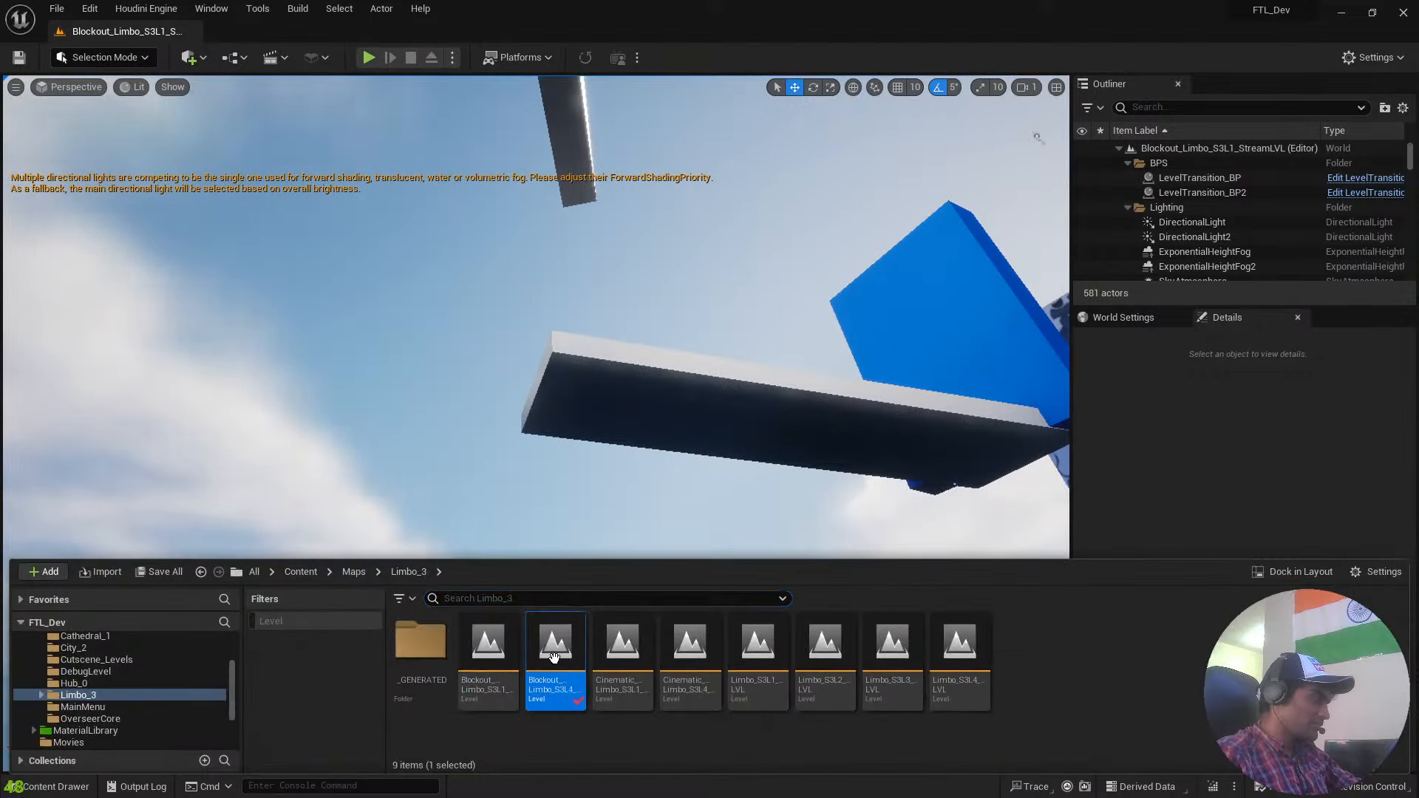
key("Return")
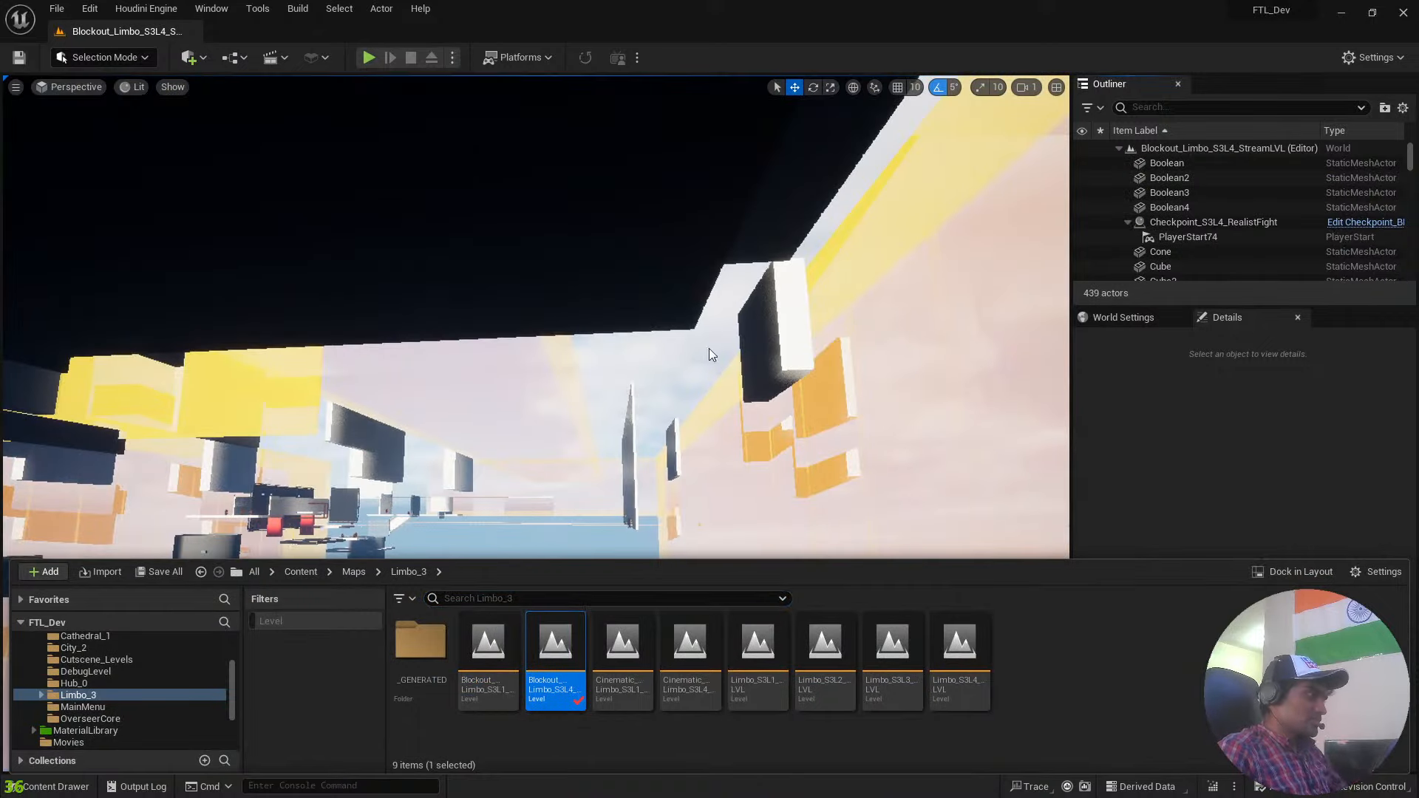
Look over Blockout_Limbo_S3L4_StreamLVL, play-test it from the L4SL1 start area past the grey platform, and end the play session.
right_click_drag(708, 349, 657, 114)
key("w")
scroll(643, 222, "up", 2)
key("w")
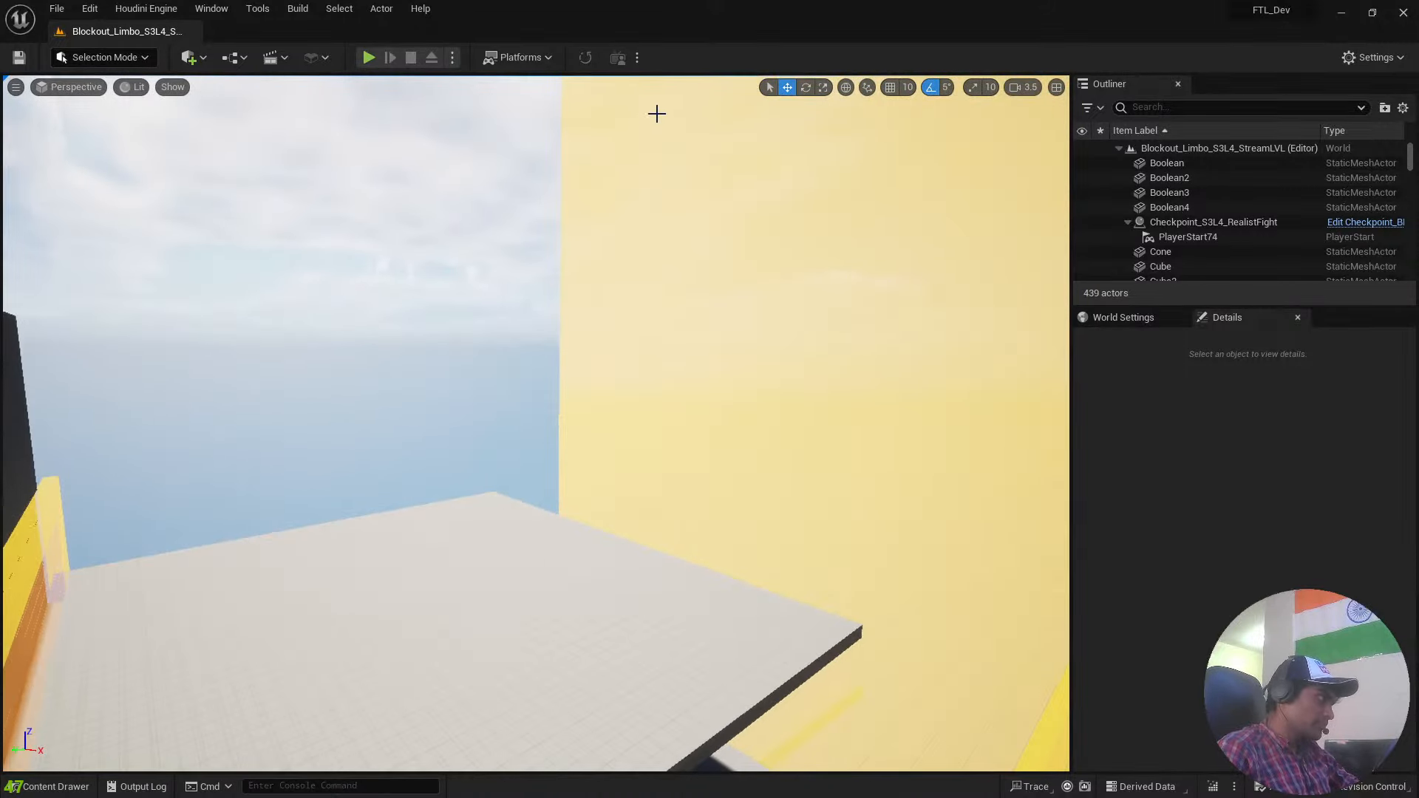
left_click(368, 57)
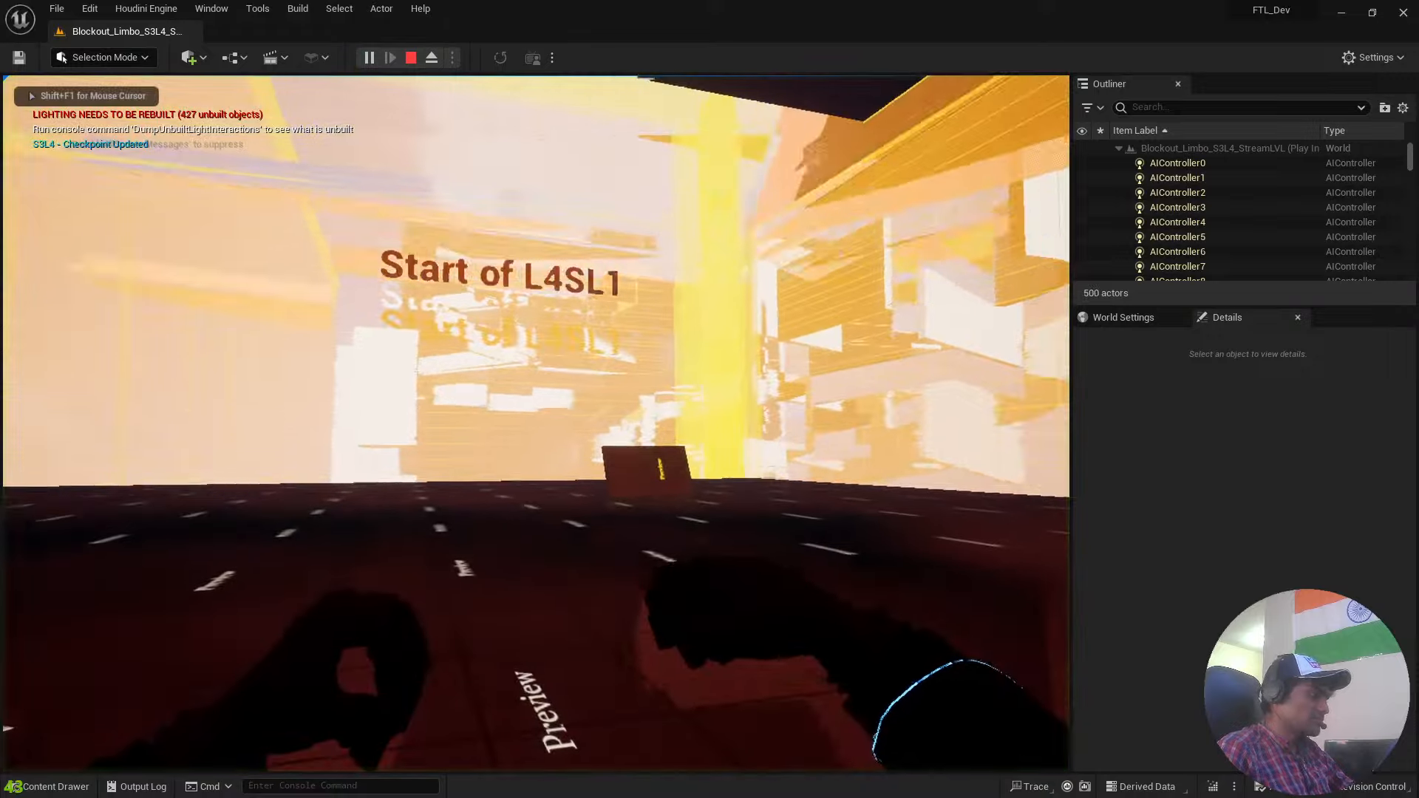
key("w")
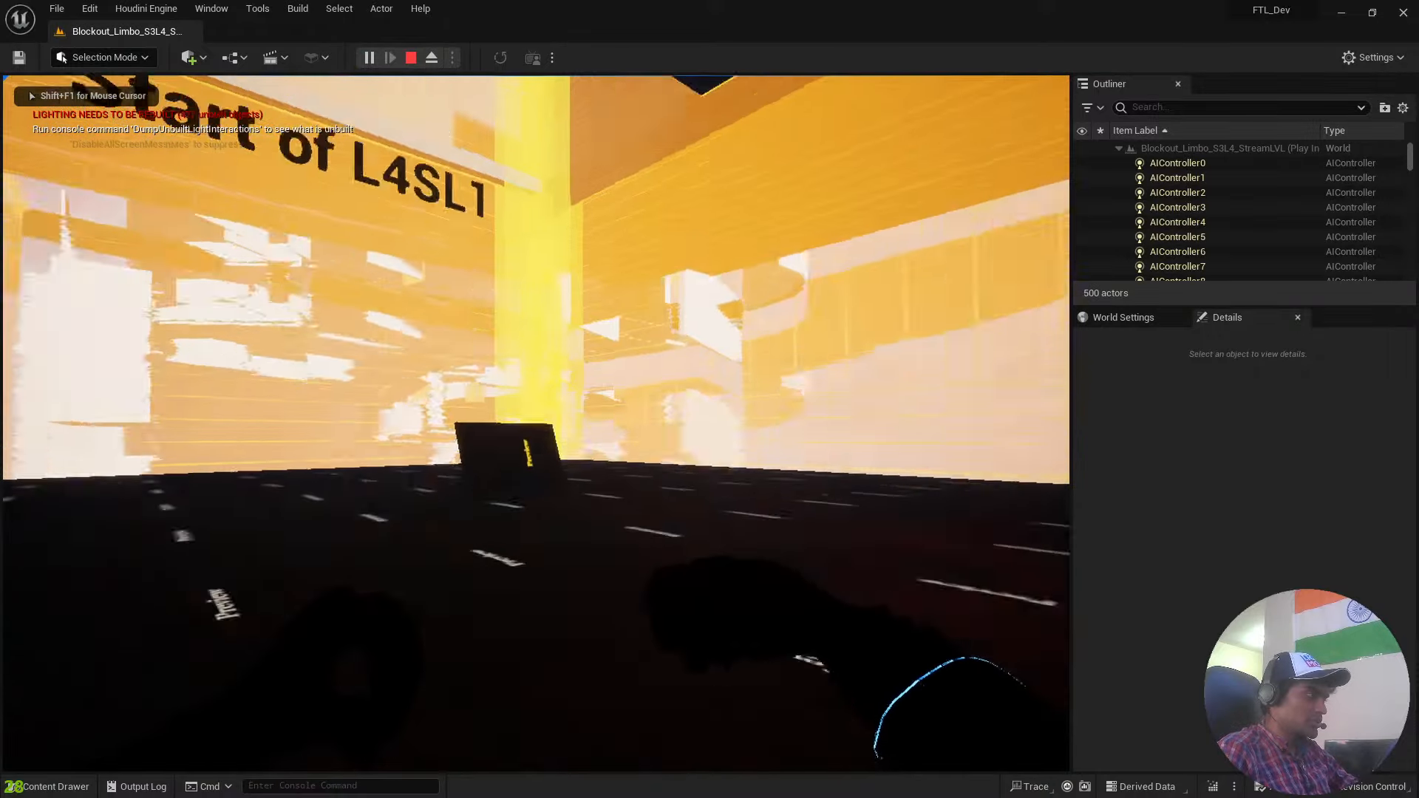
key("w")
key("s")
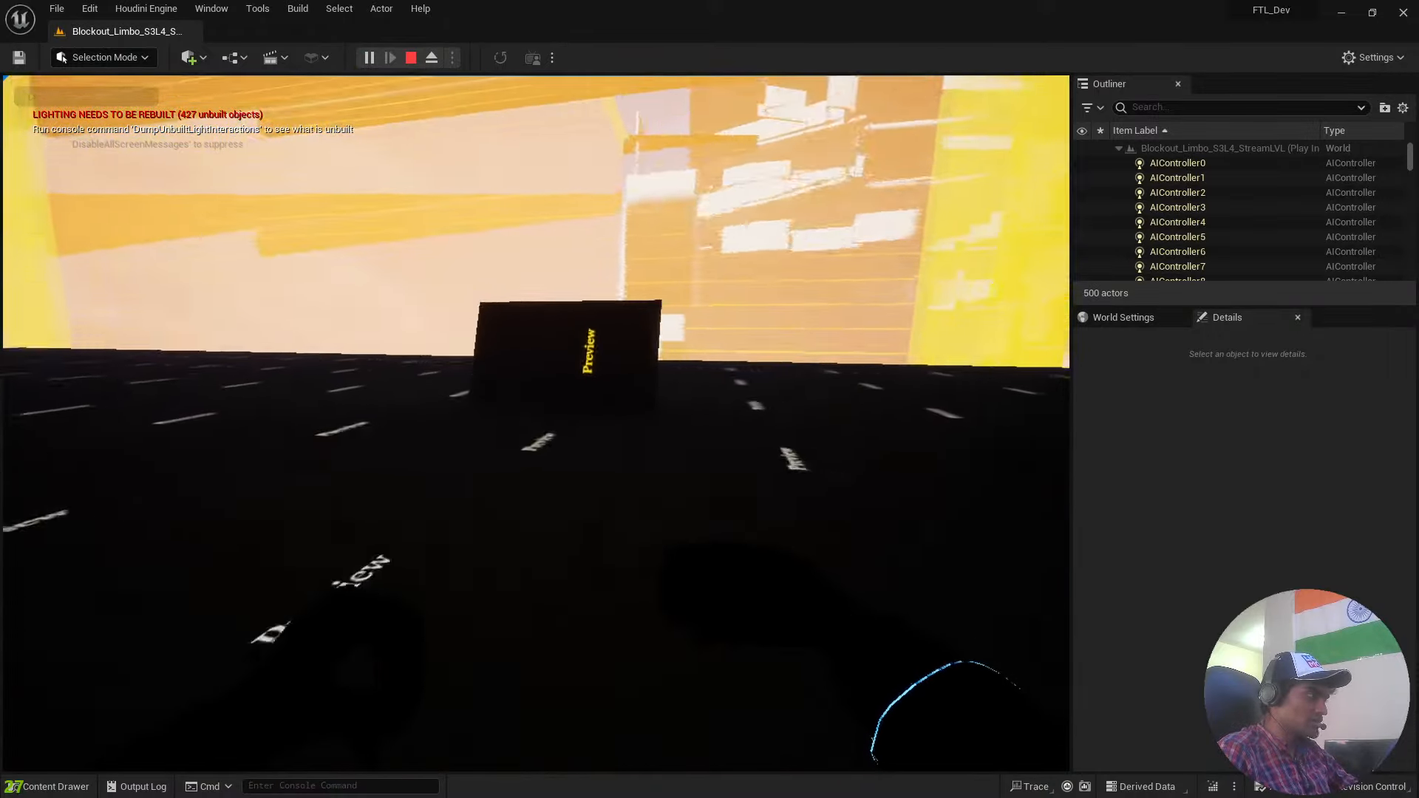
key("w")
key("space")
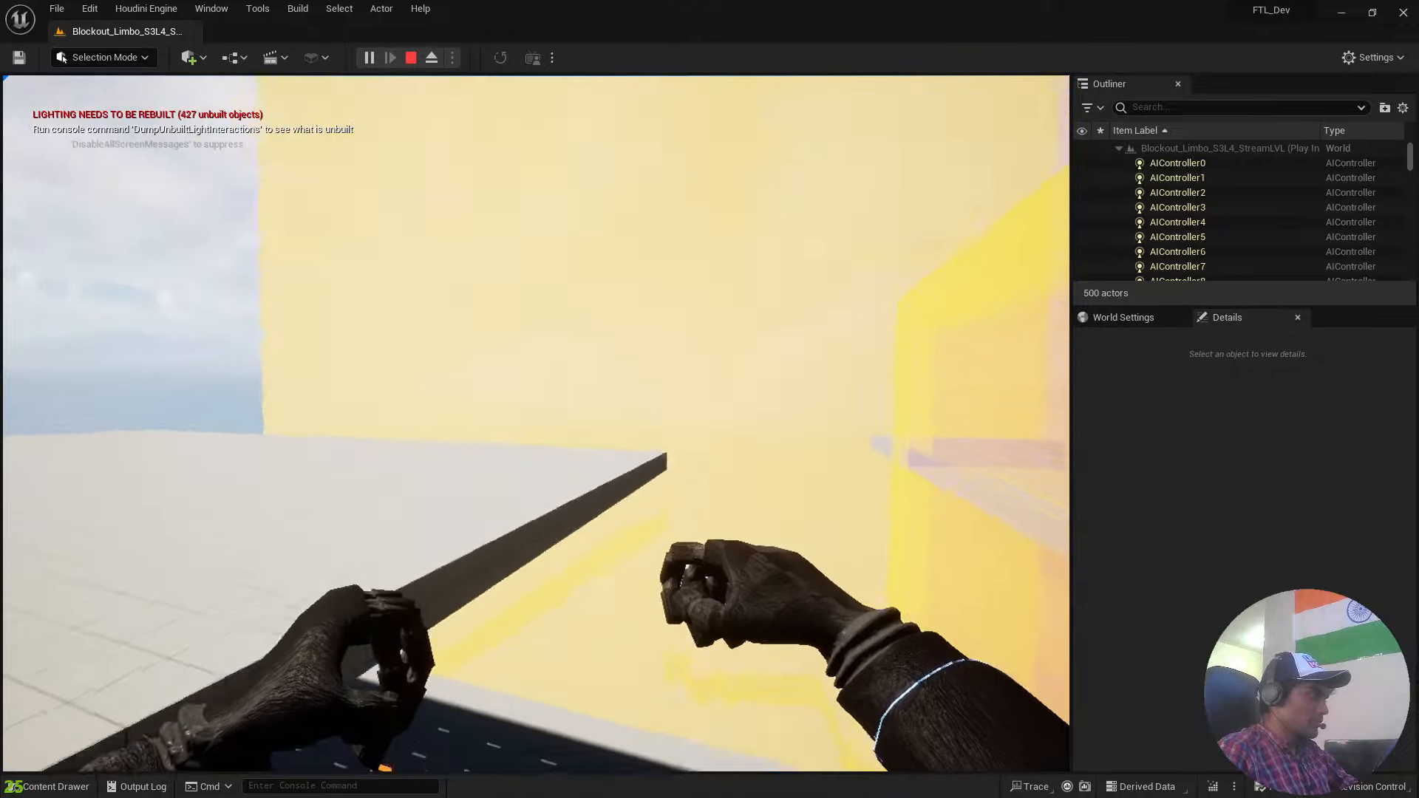
key("w")
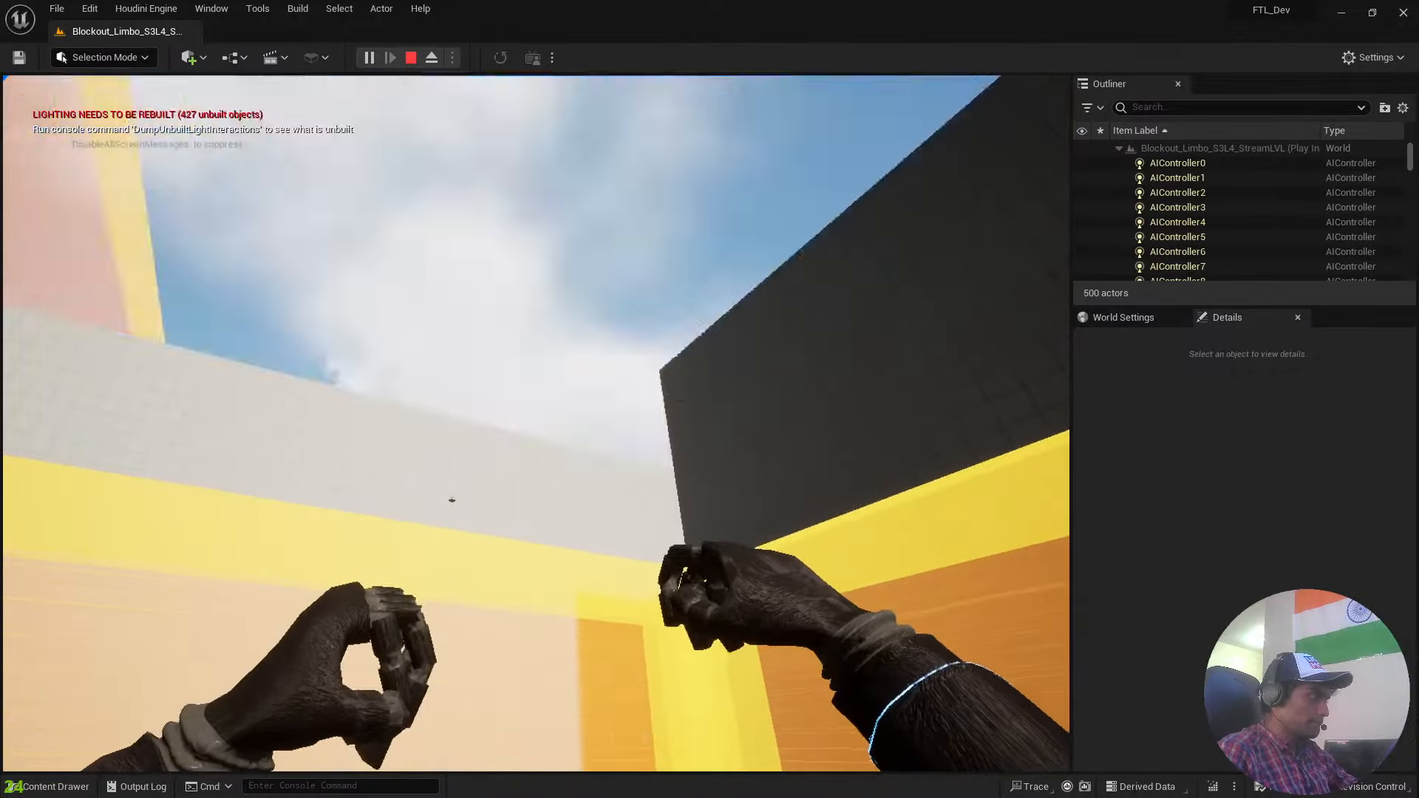
key("w")
key("space")
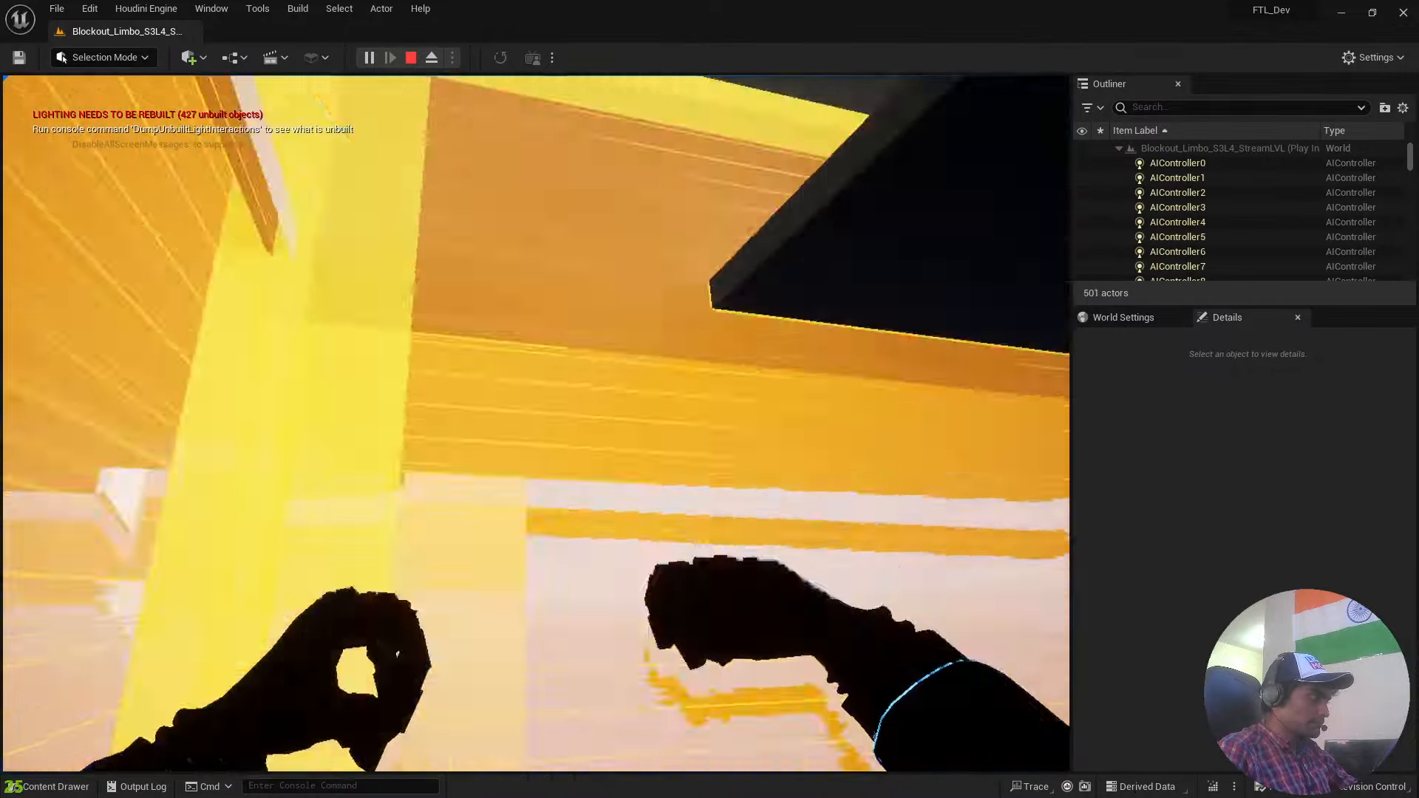
key("Escape")
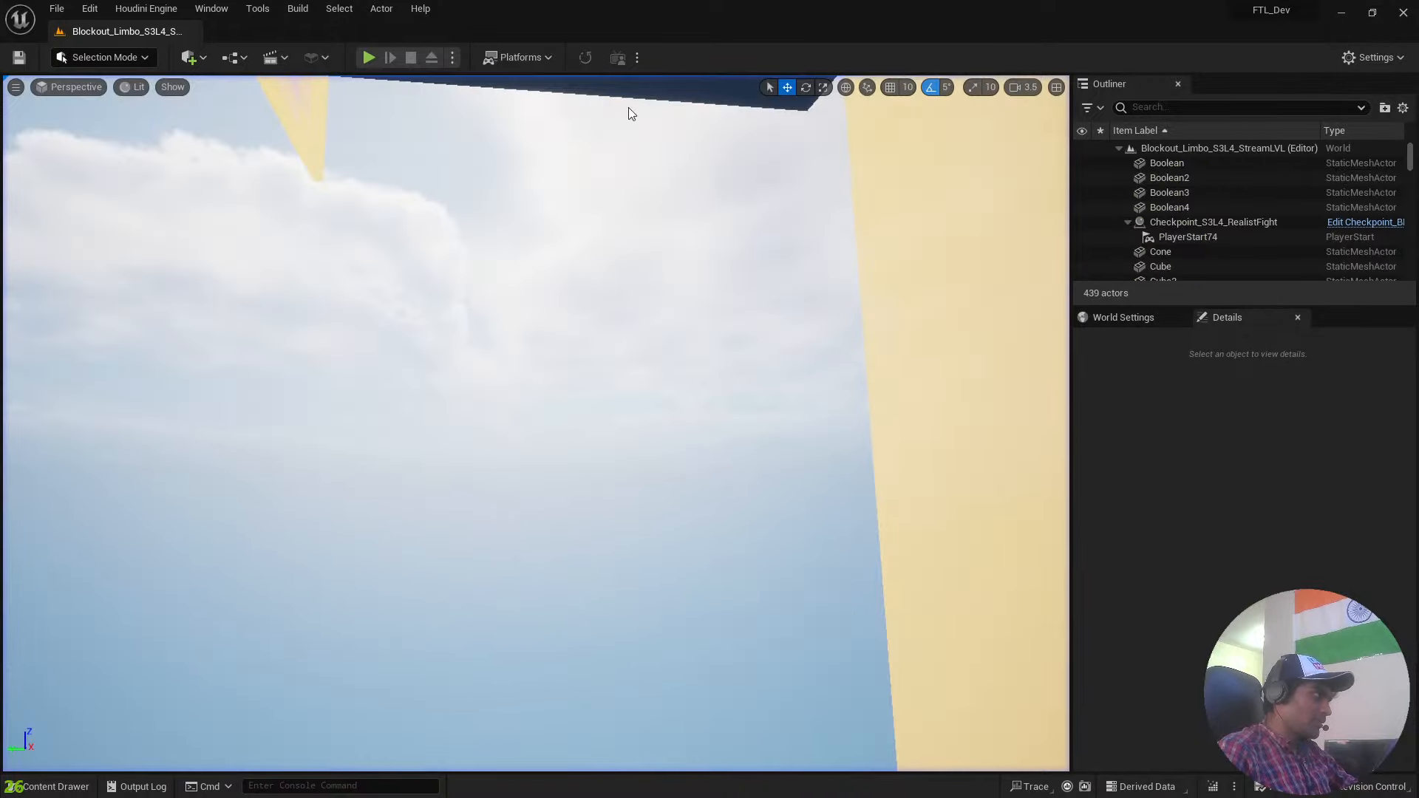
Play the S3L4 level again and advance through the dark corridor with the glowing beam to the purple enemy.
left_click(374, 55)
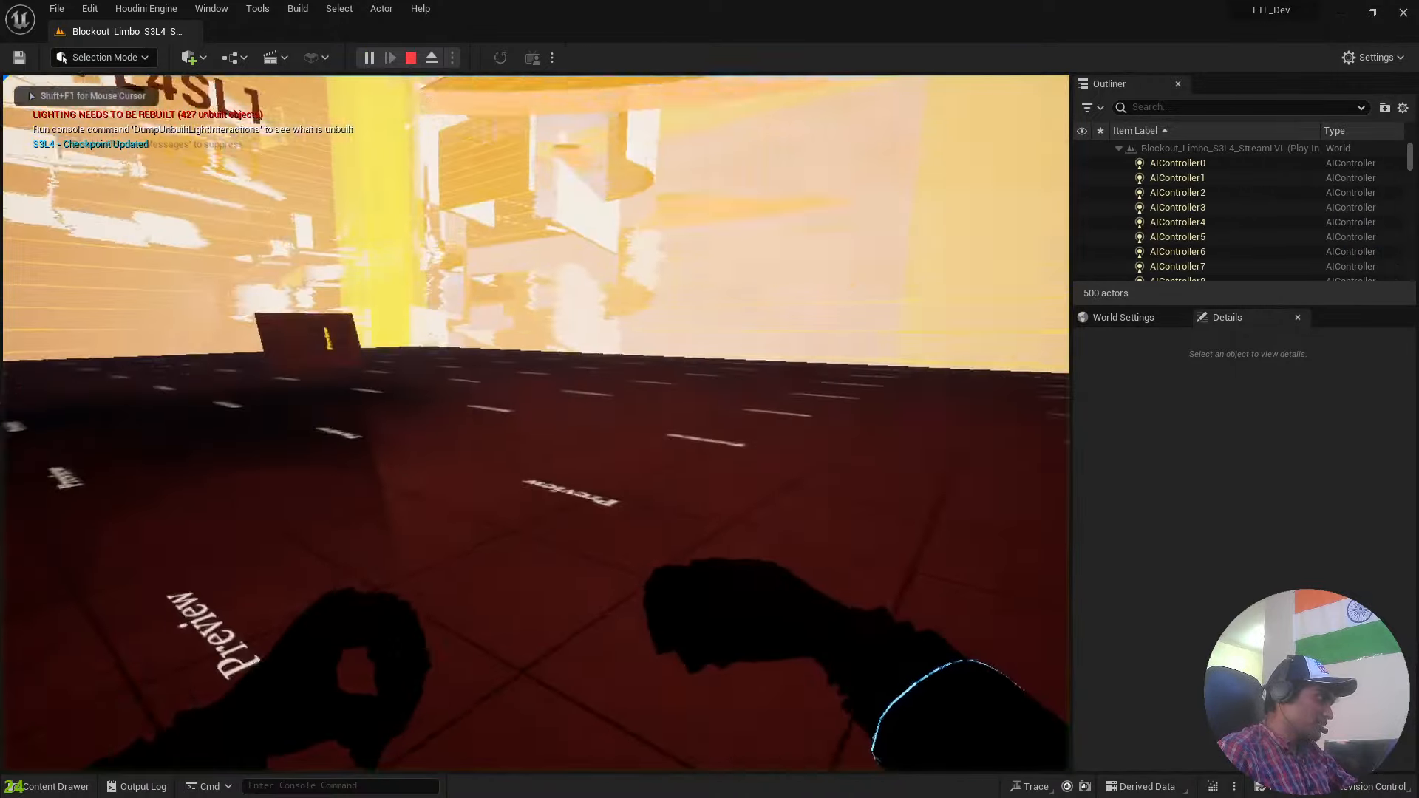
key("w")
key("space")
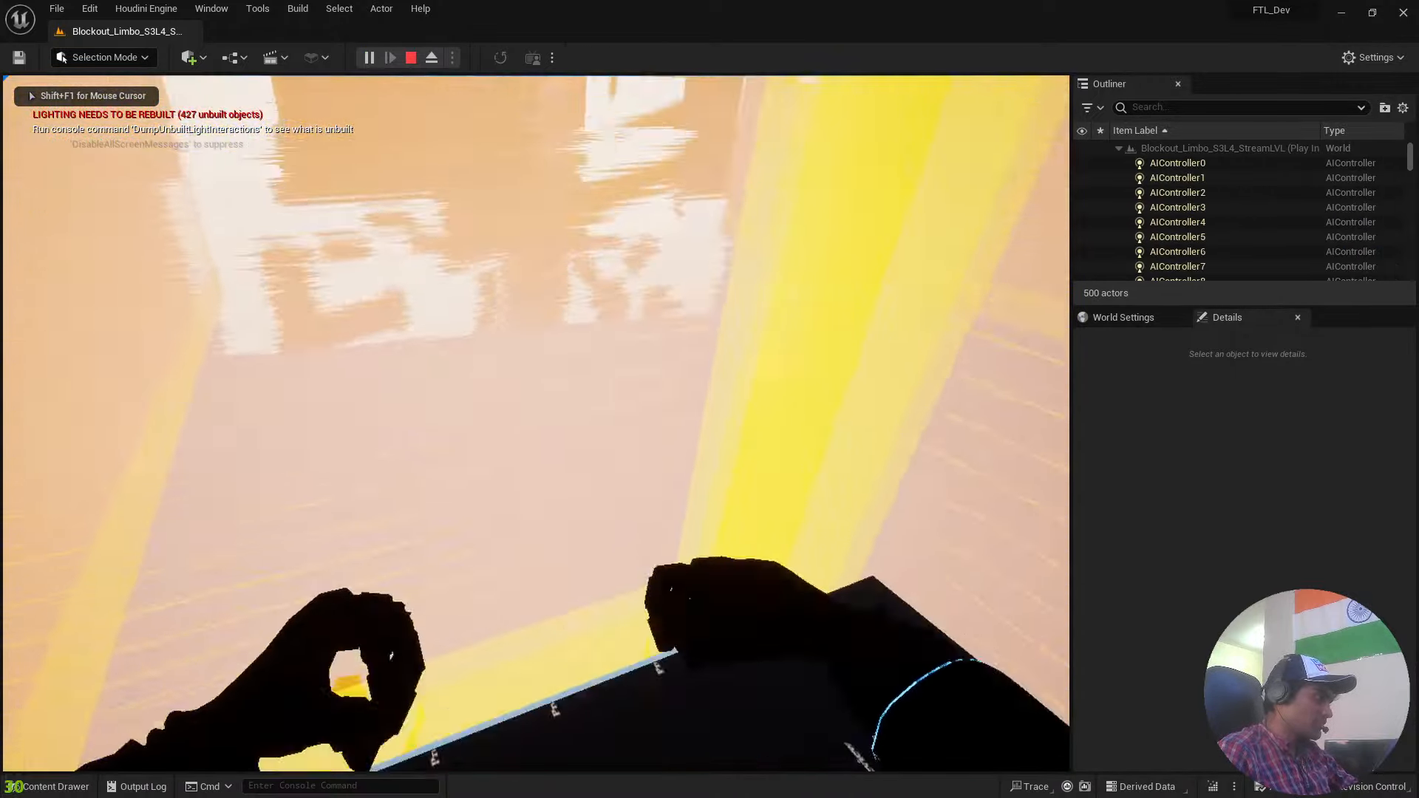
key("w")
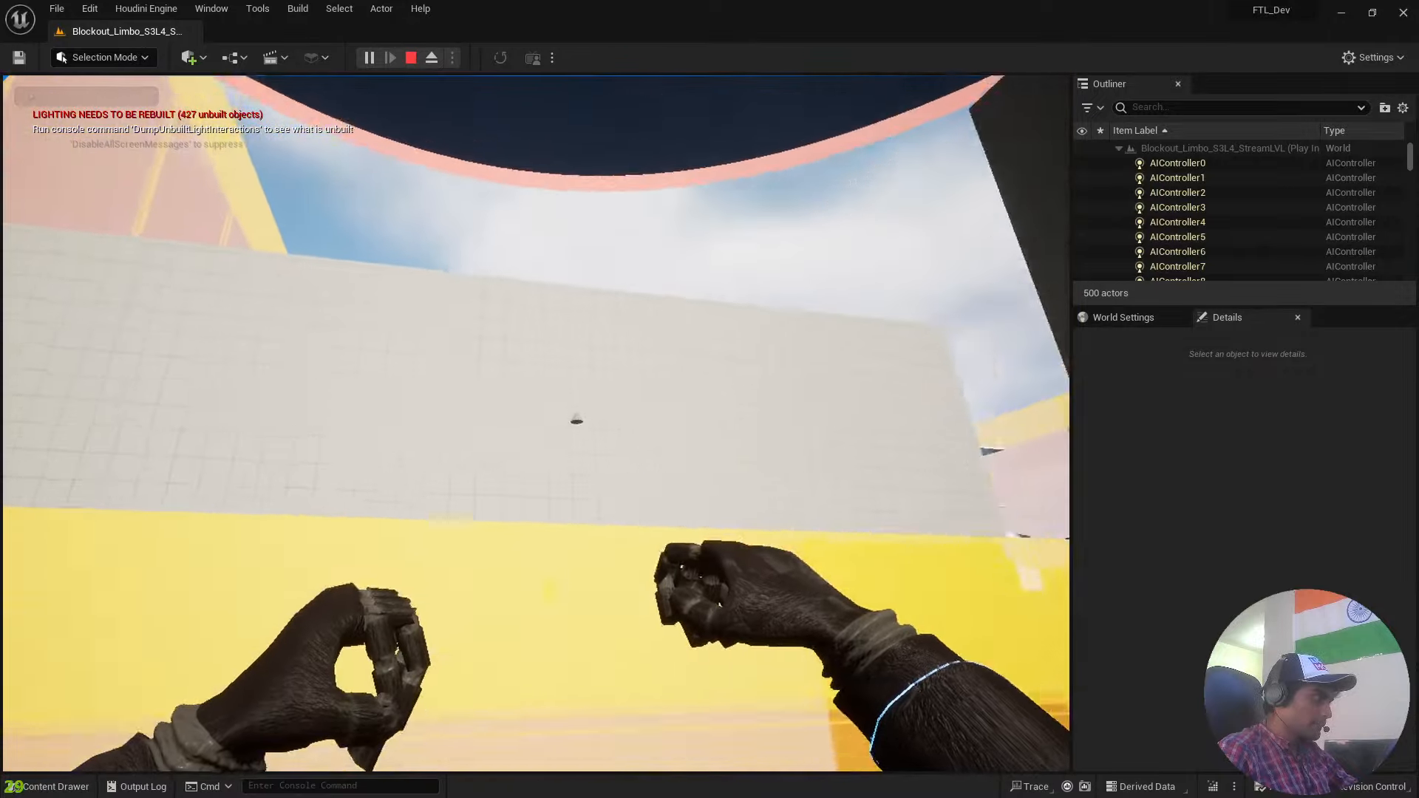
key("w")
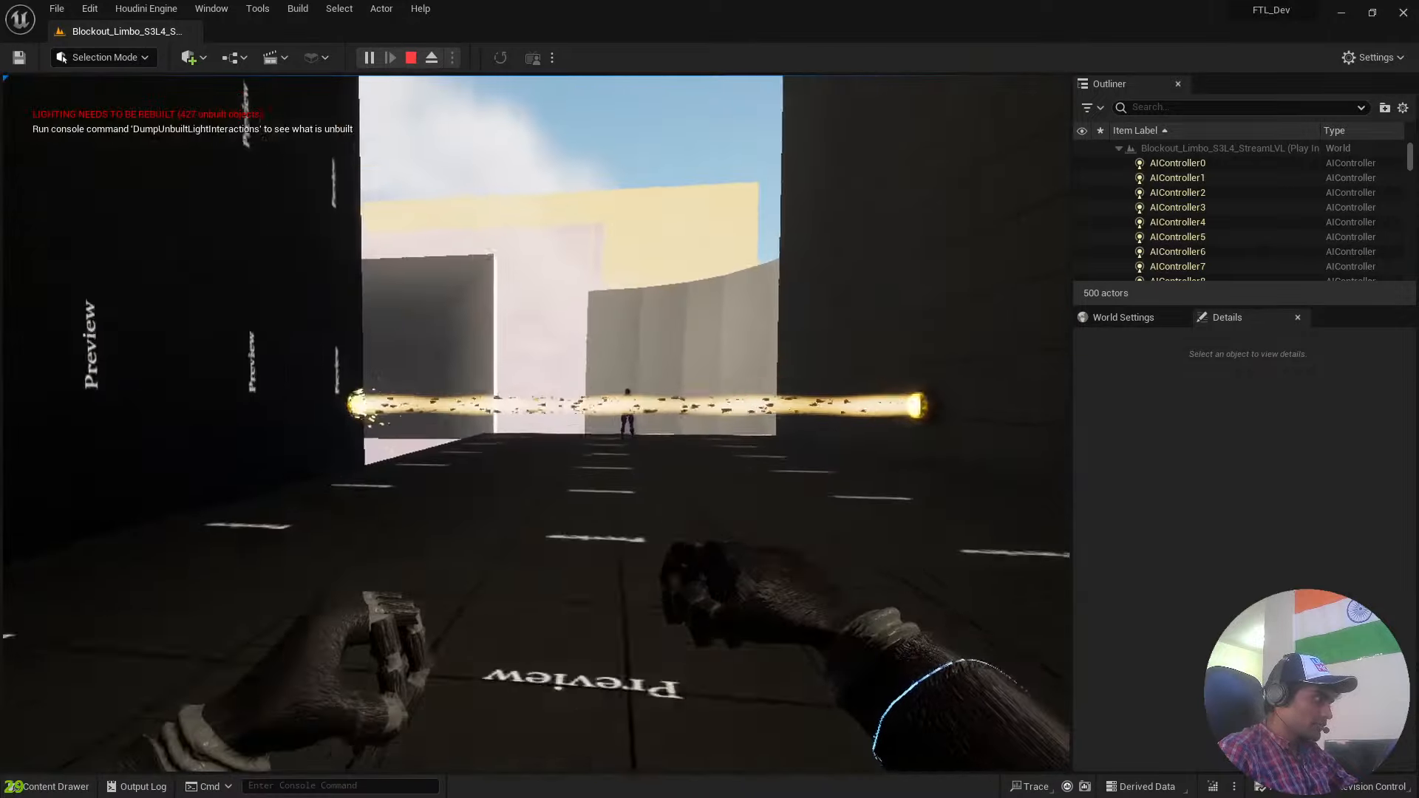
key("w")
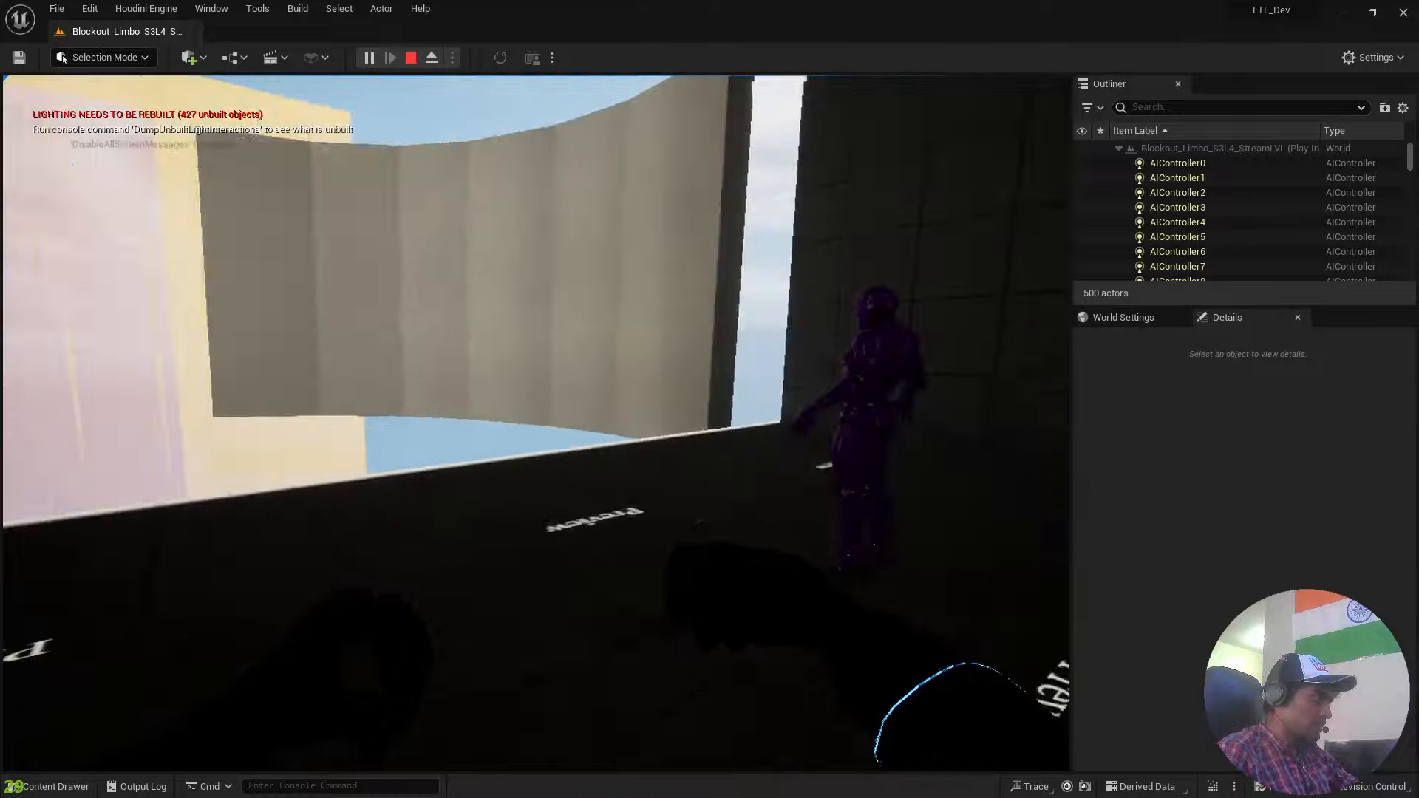
key("w")
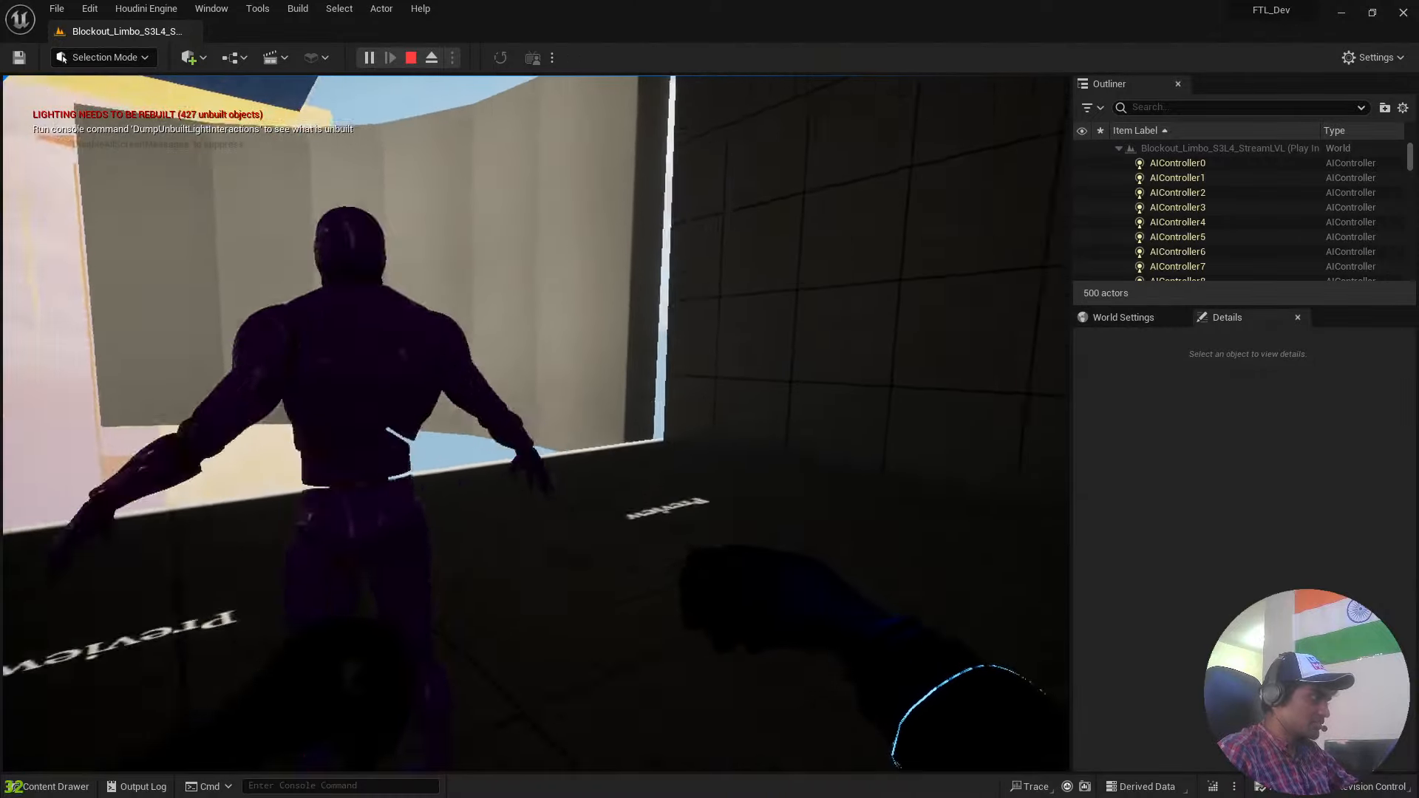
key("w")
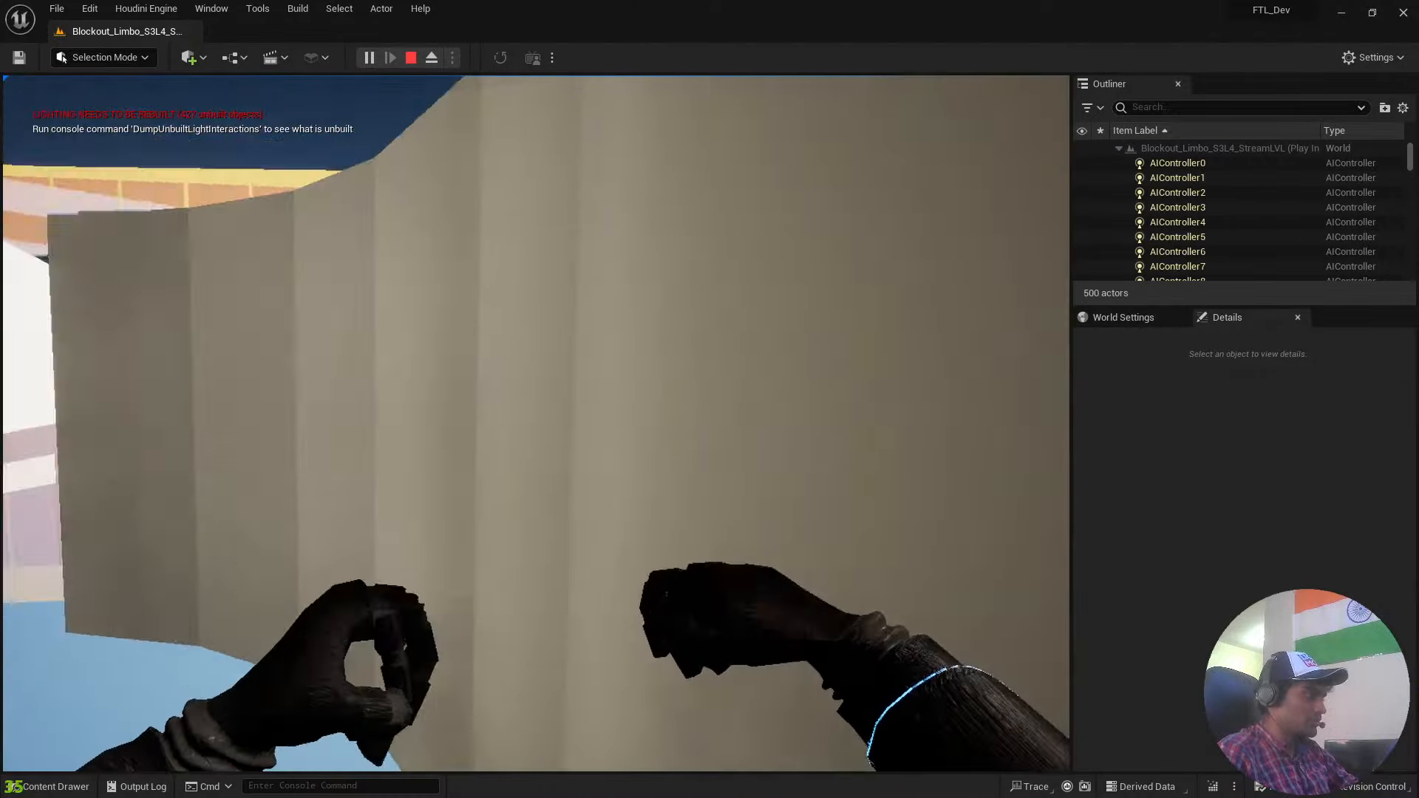
Continue play-testing S3L4 by running along the curved grey and white walls and jumping across to the dark platforms.
key("w")
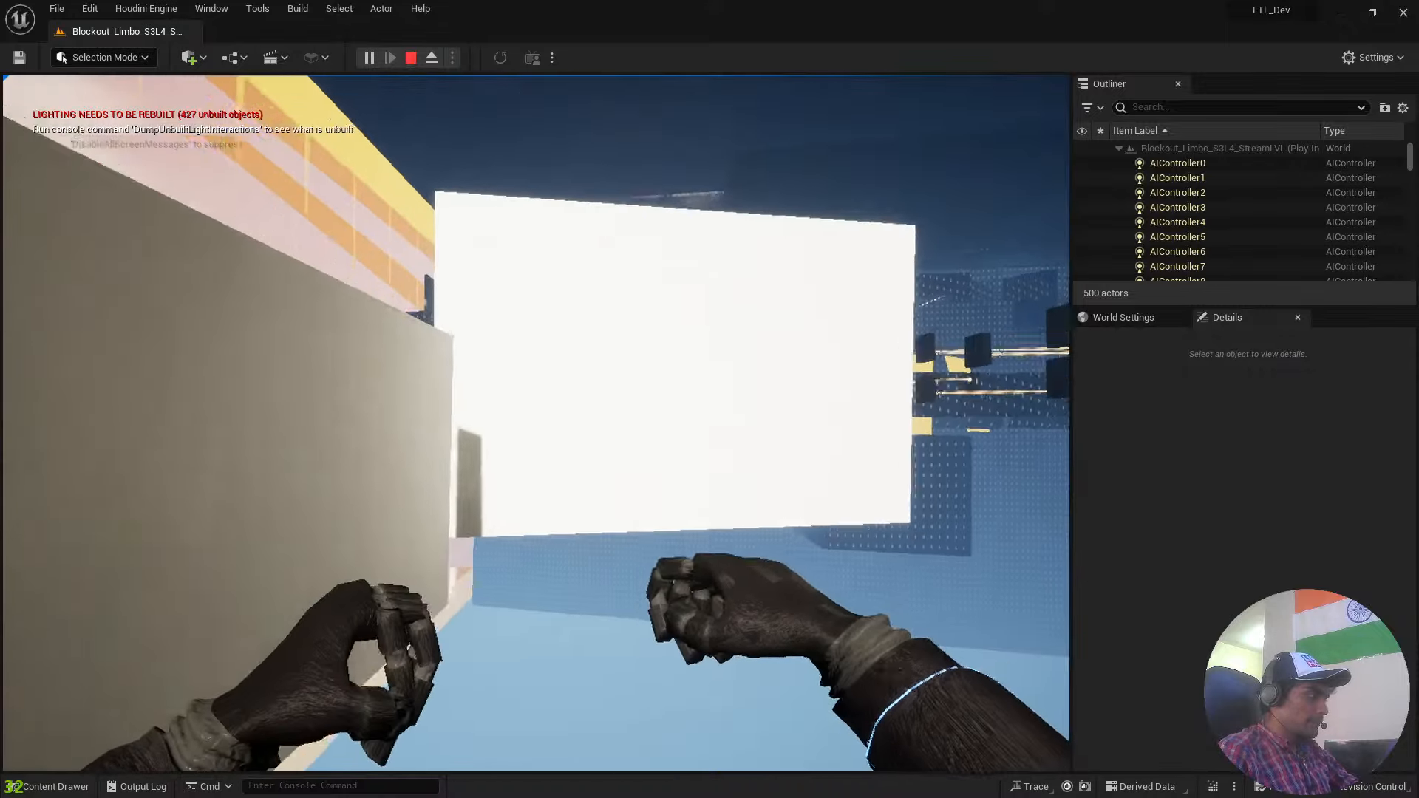
key("w")
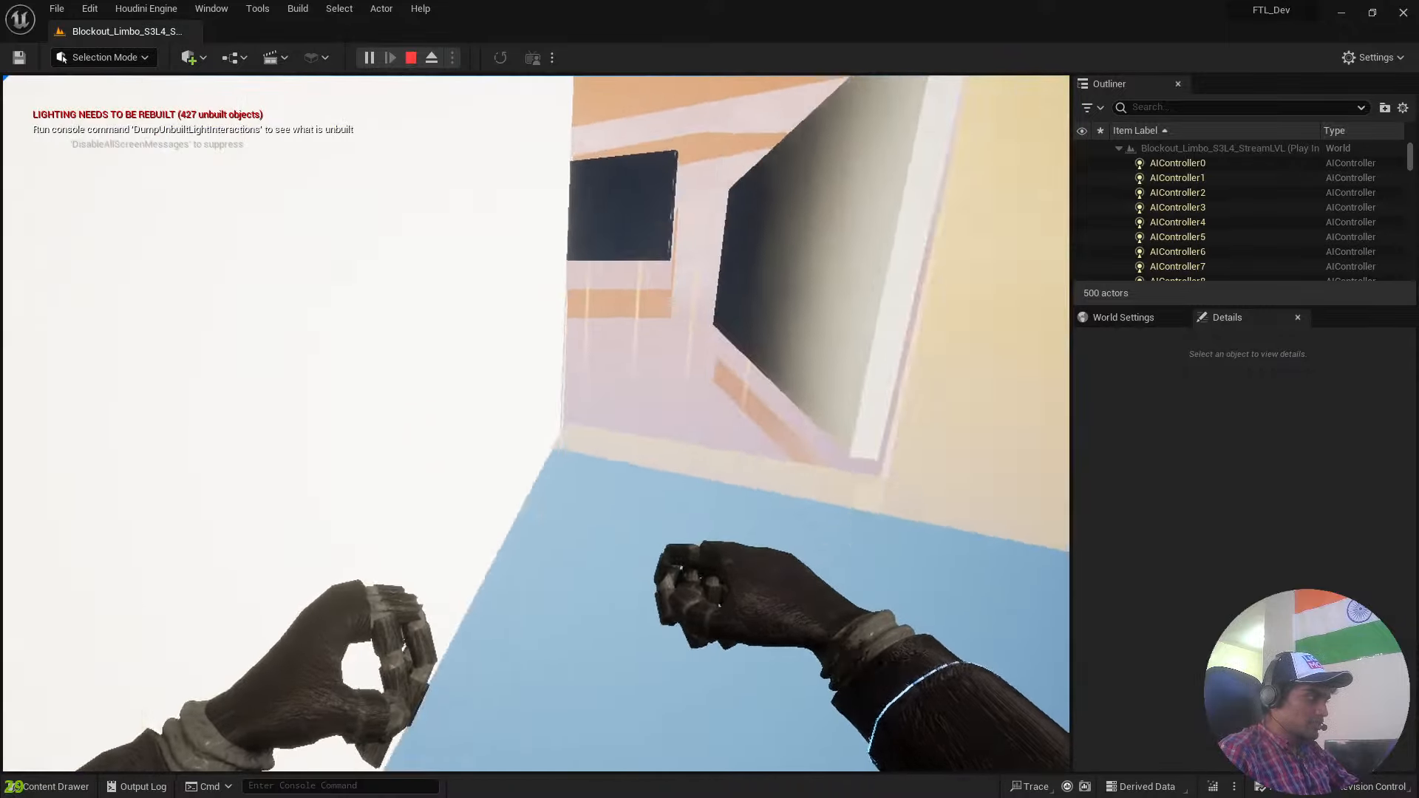
key("space")
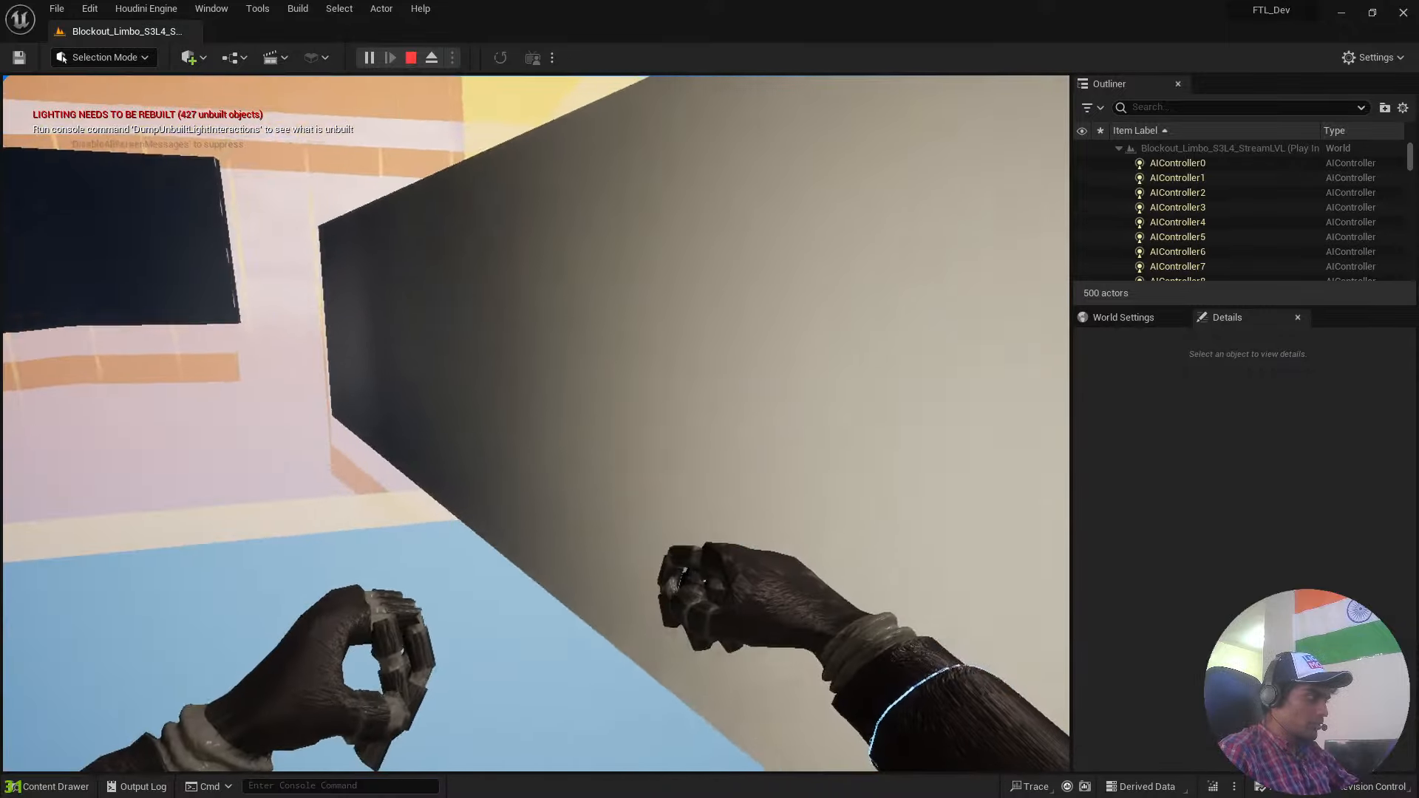
key("w")
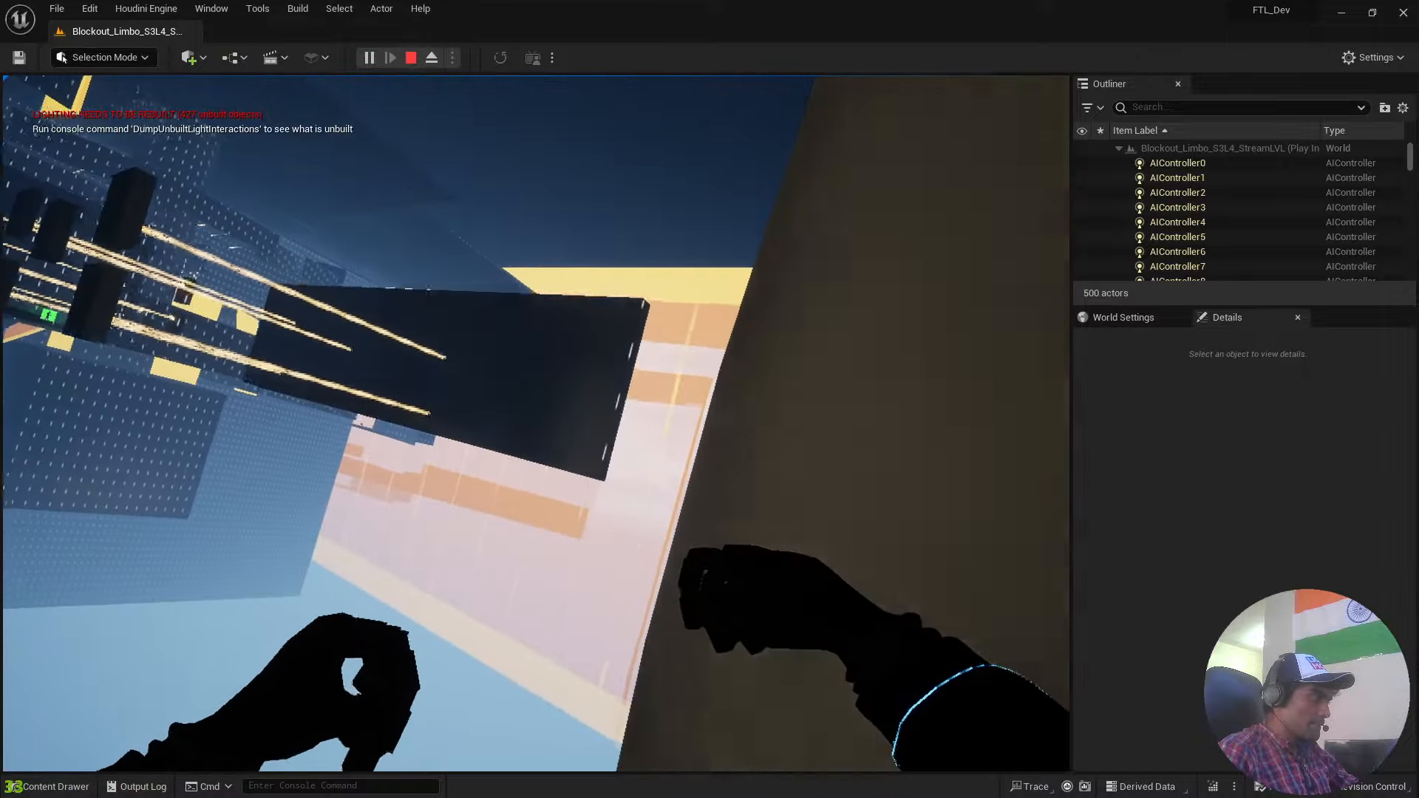
key("space")
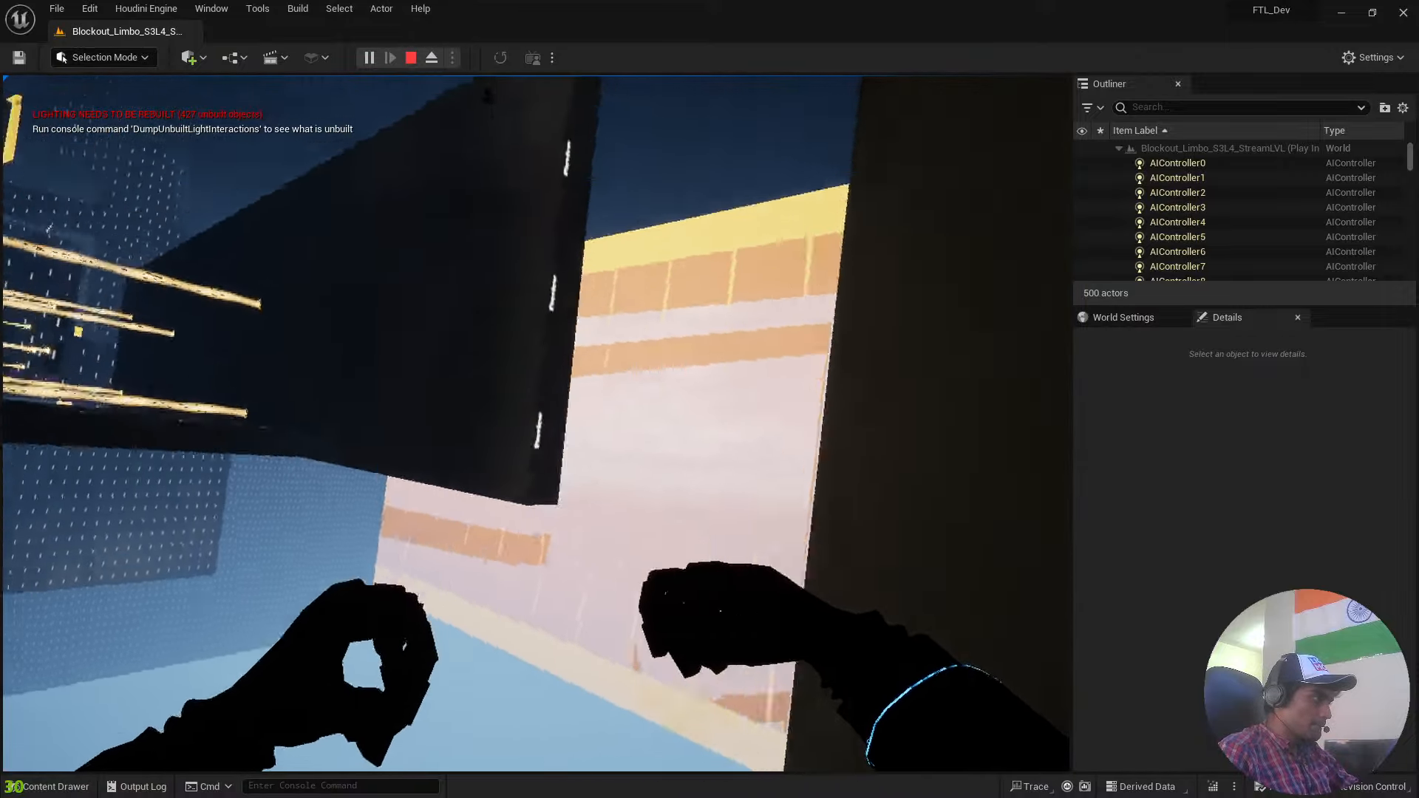
key("w")
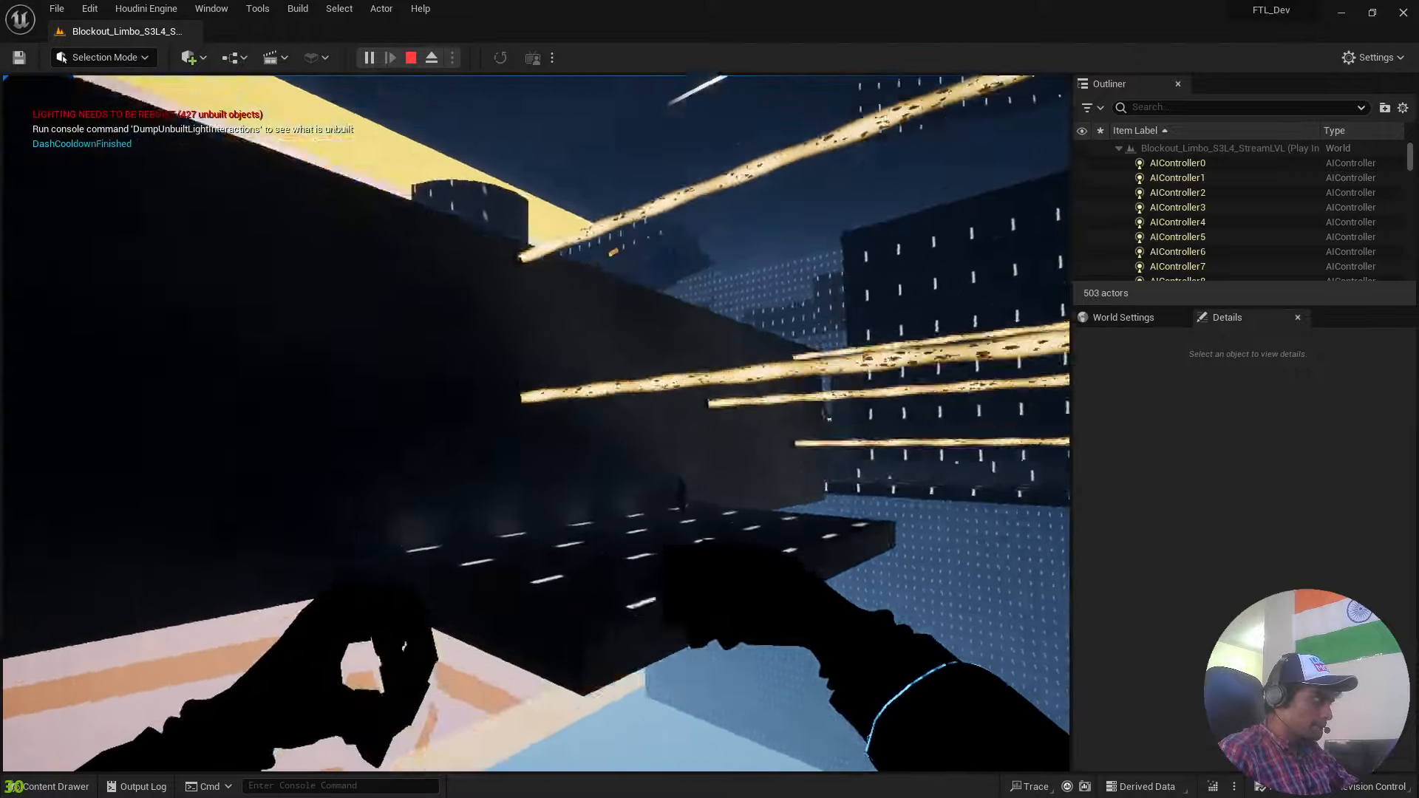
key("w")
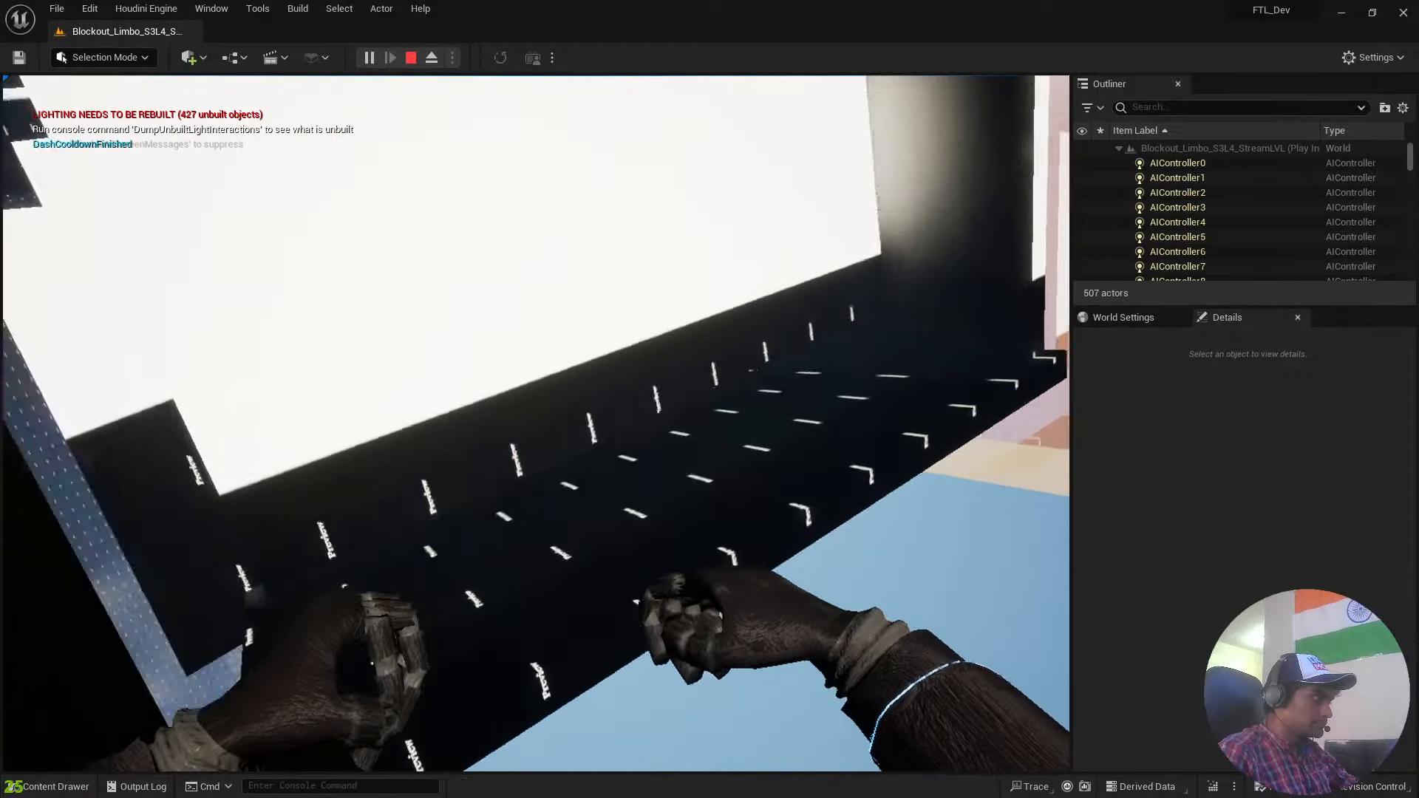
key("w")
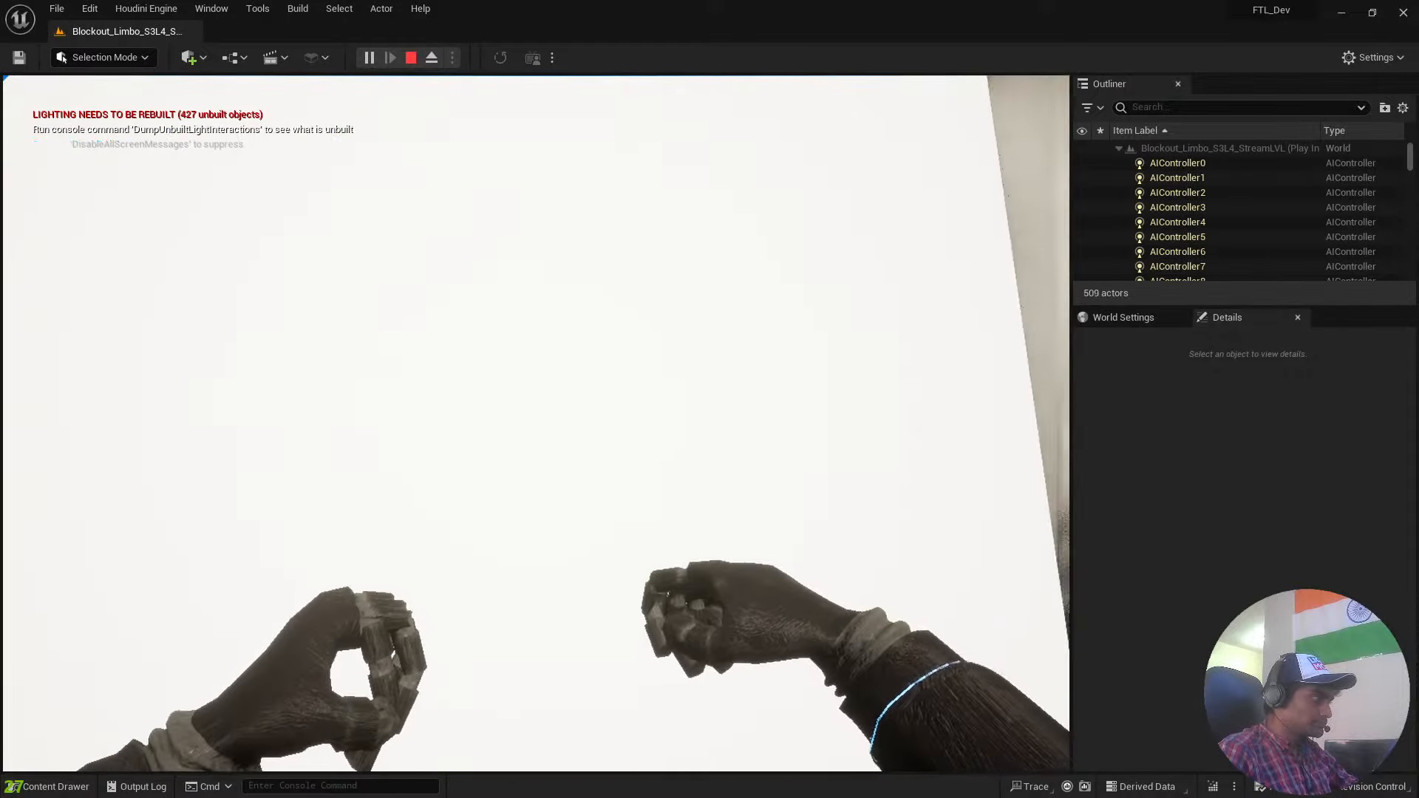
Enter the green-lit room and attack the enemy standing in front of the glowing green cylinder.
key("w")
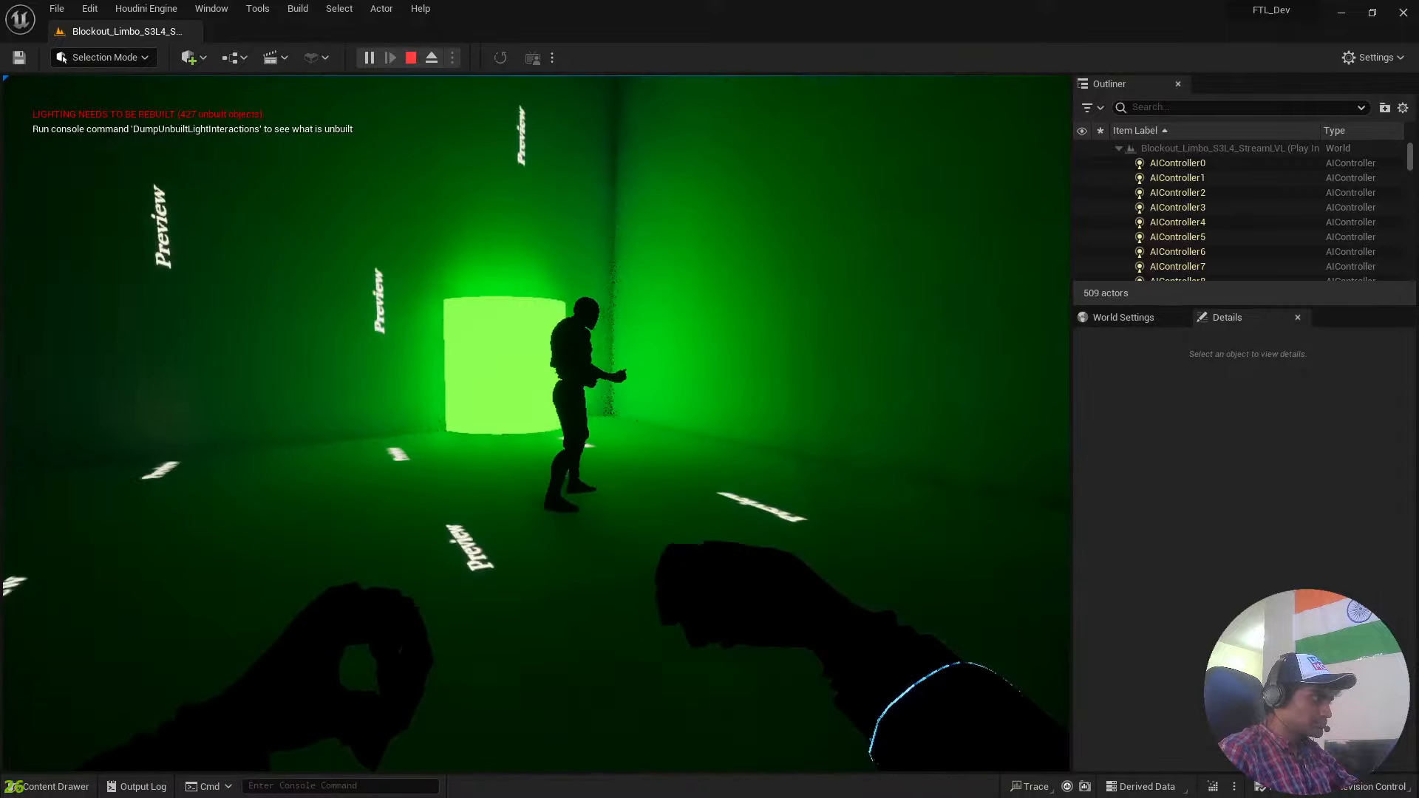
key("w")
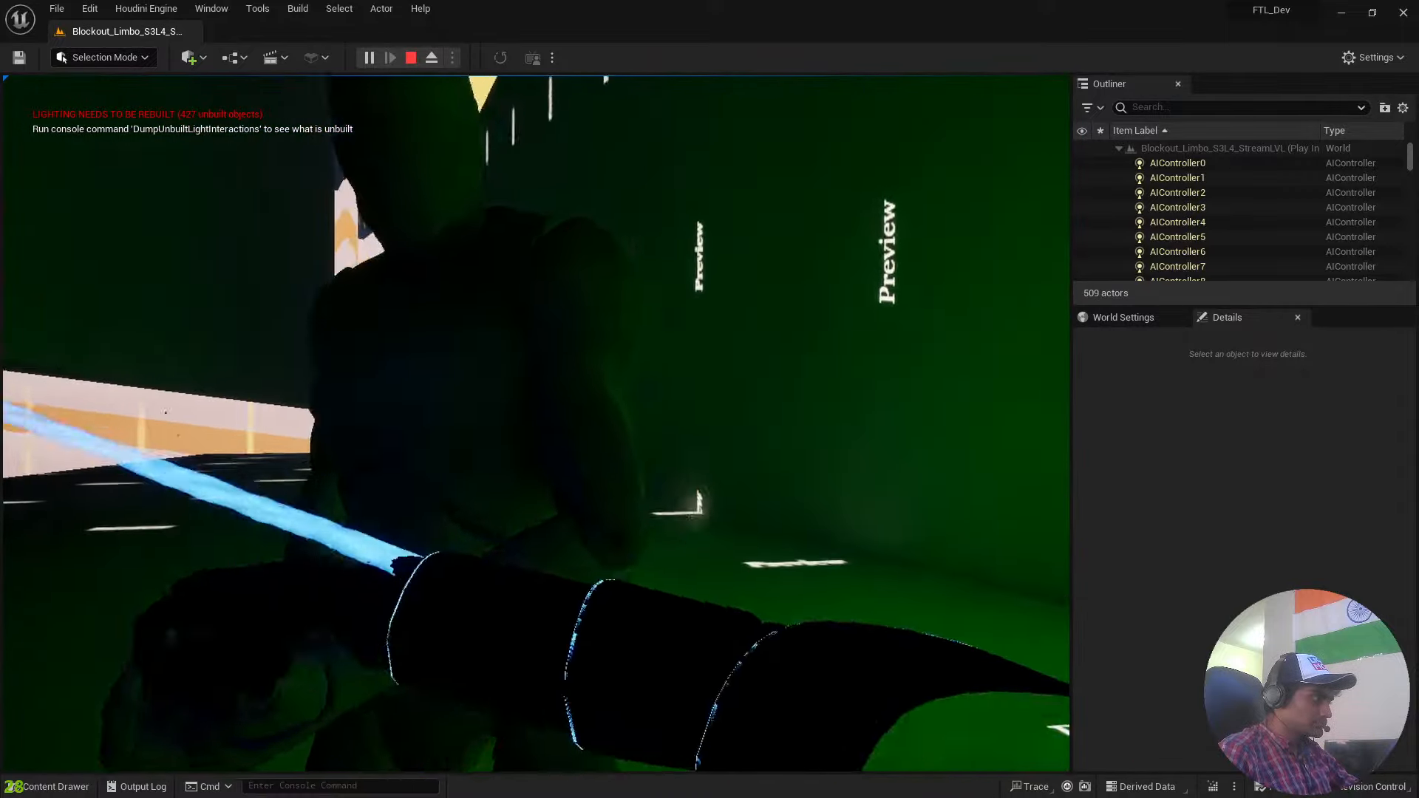
key("w")
Leave the dark room, run along the curved grey wall with the yellow beam, and end the play session.
key("w")
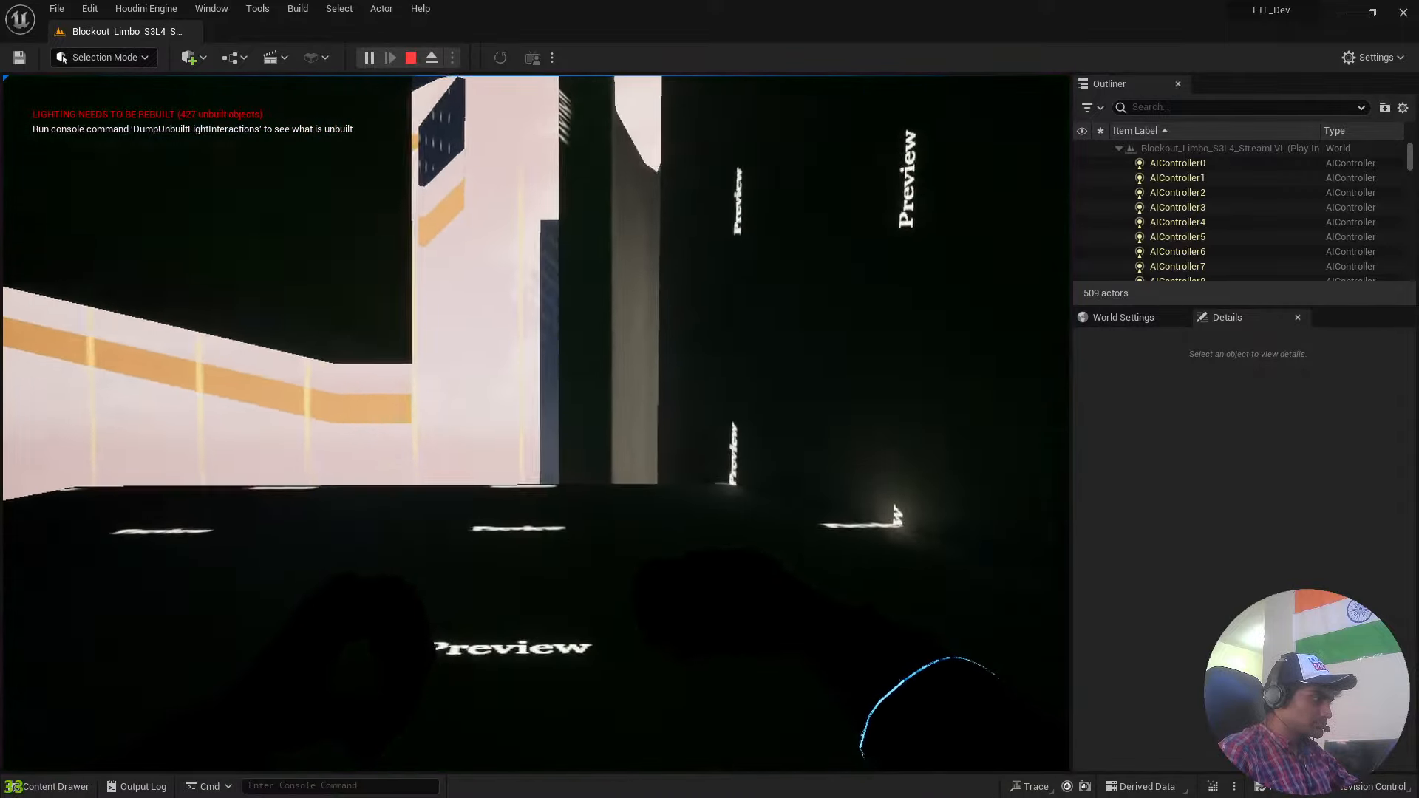
key("w")
key("space")
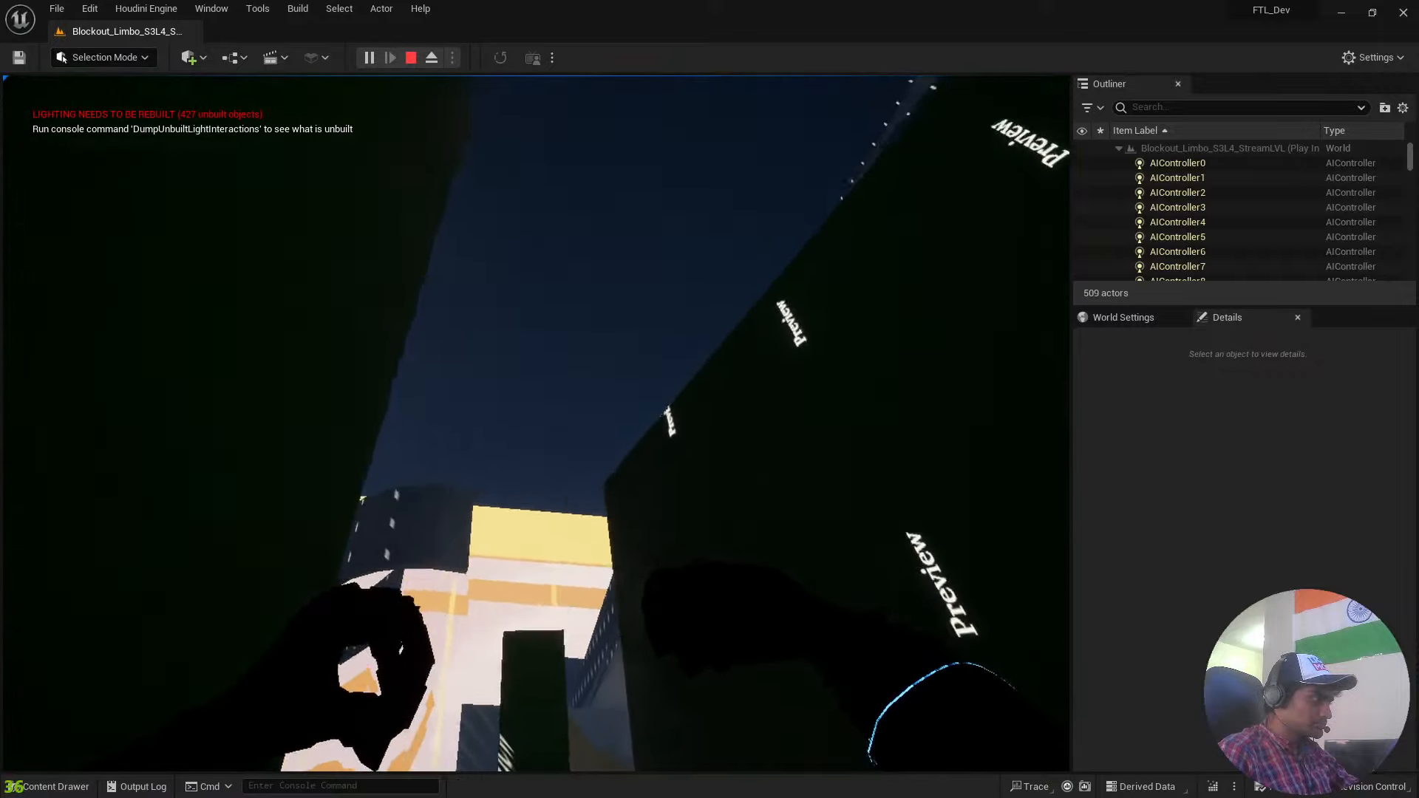
key("w")
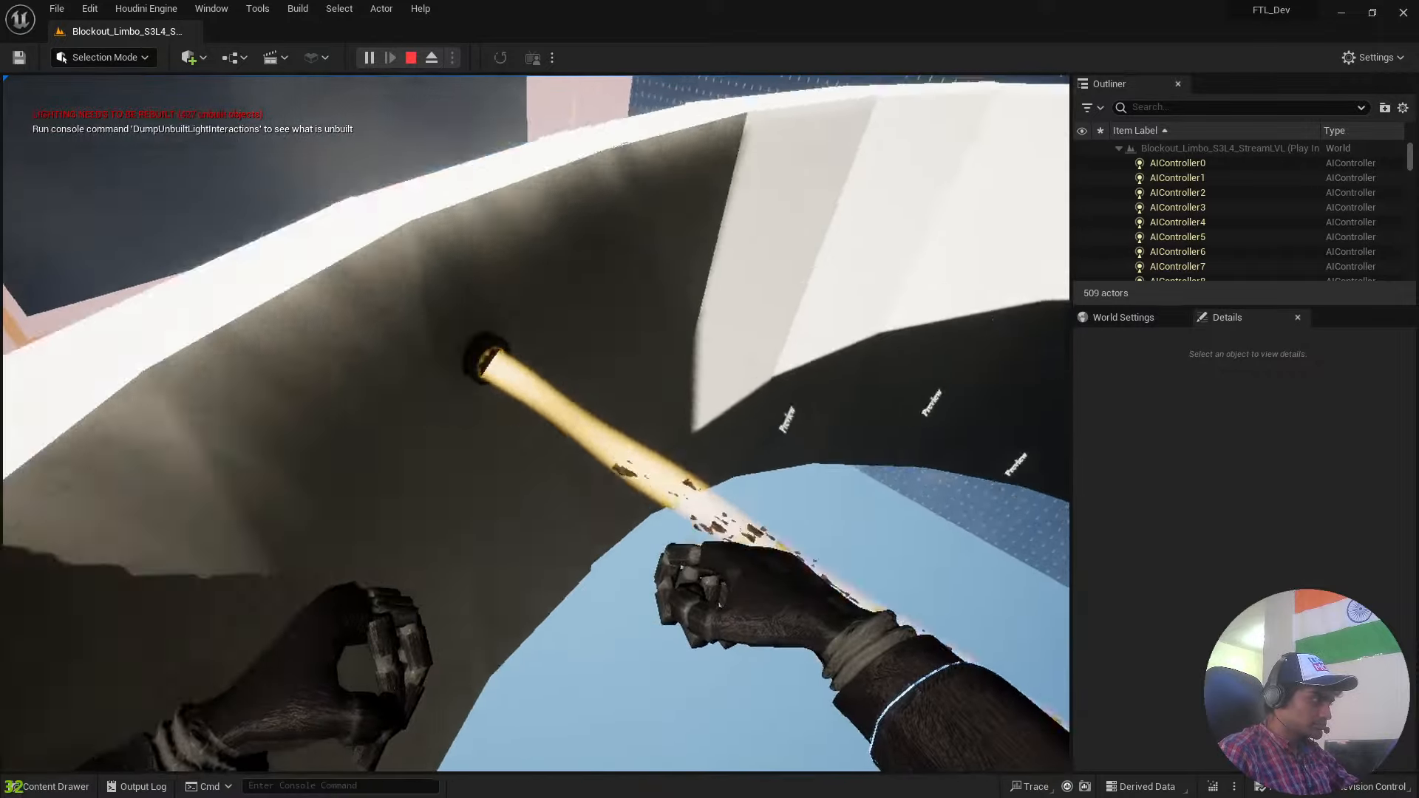
key("w")
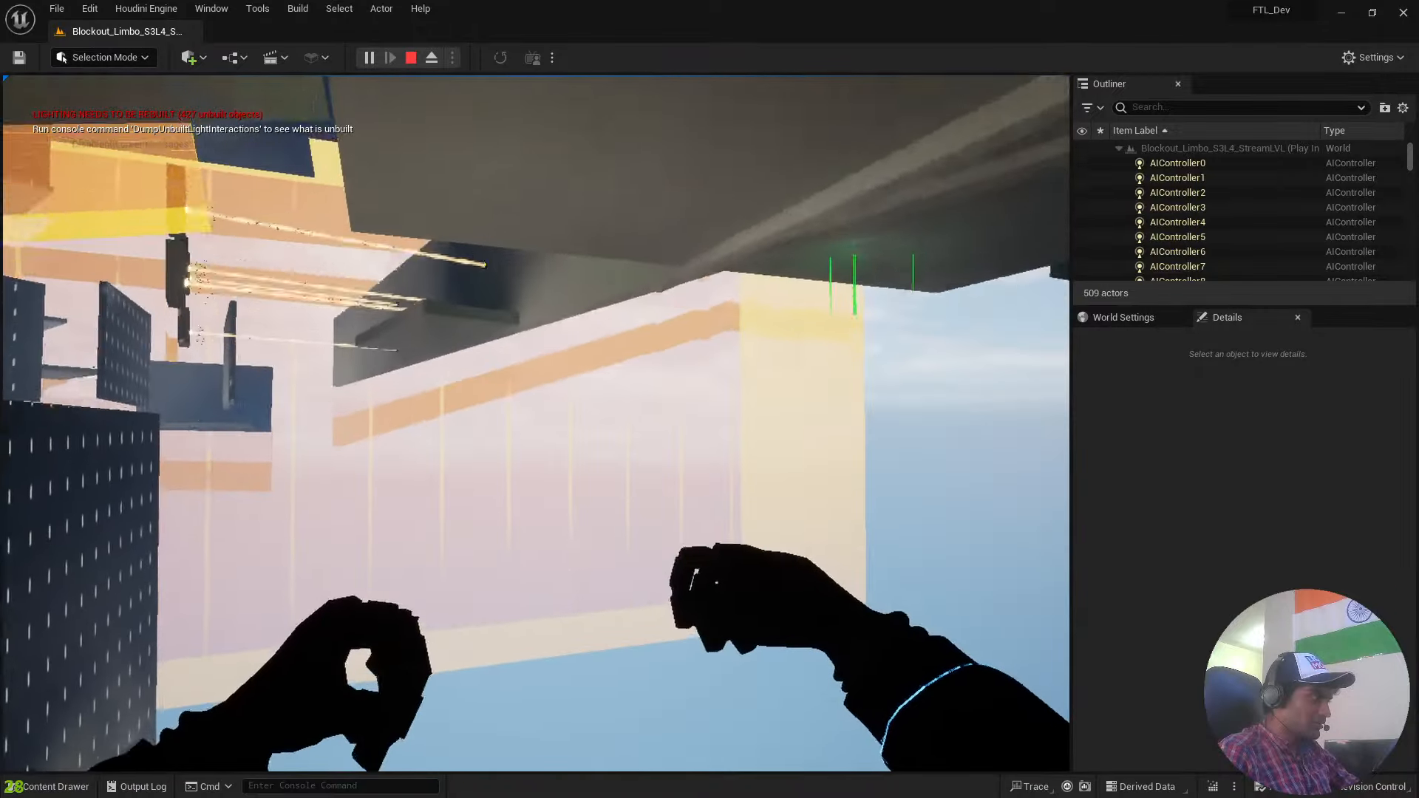
key("Escape")
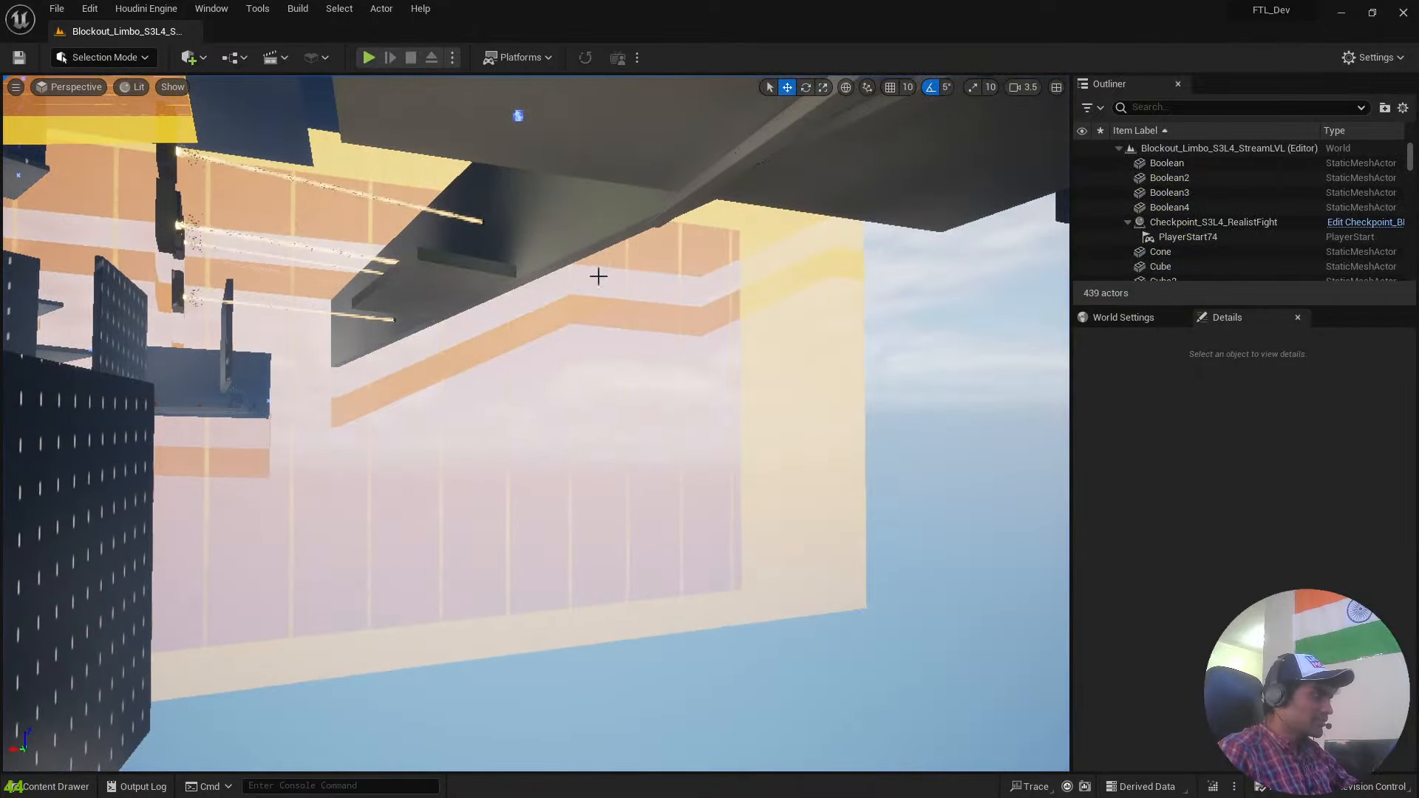
Select the large dark wall block Cube254, delete it, and undo the deletion.
right_click_drag(599, 276, 333, 318)
scroll(562, 414, "up", 4)
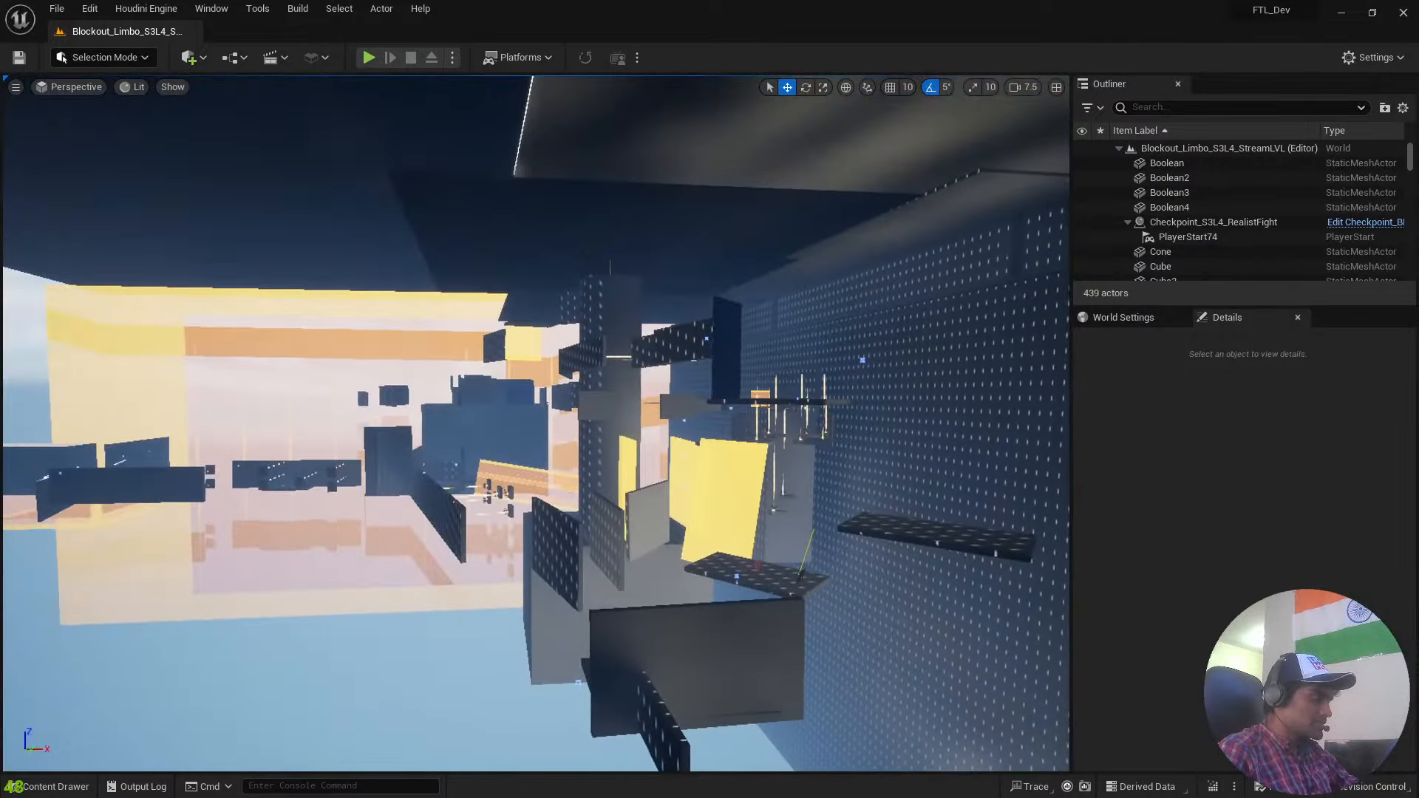
left_click(724, 616)
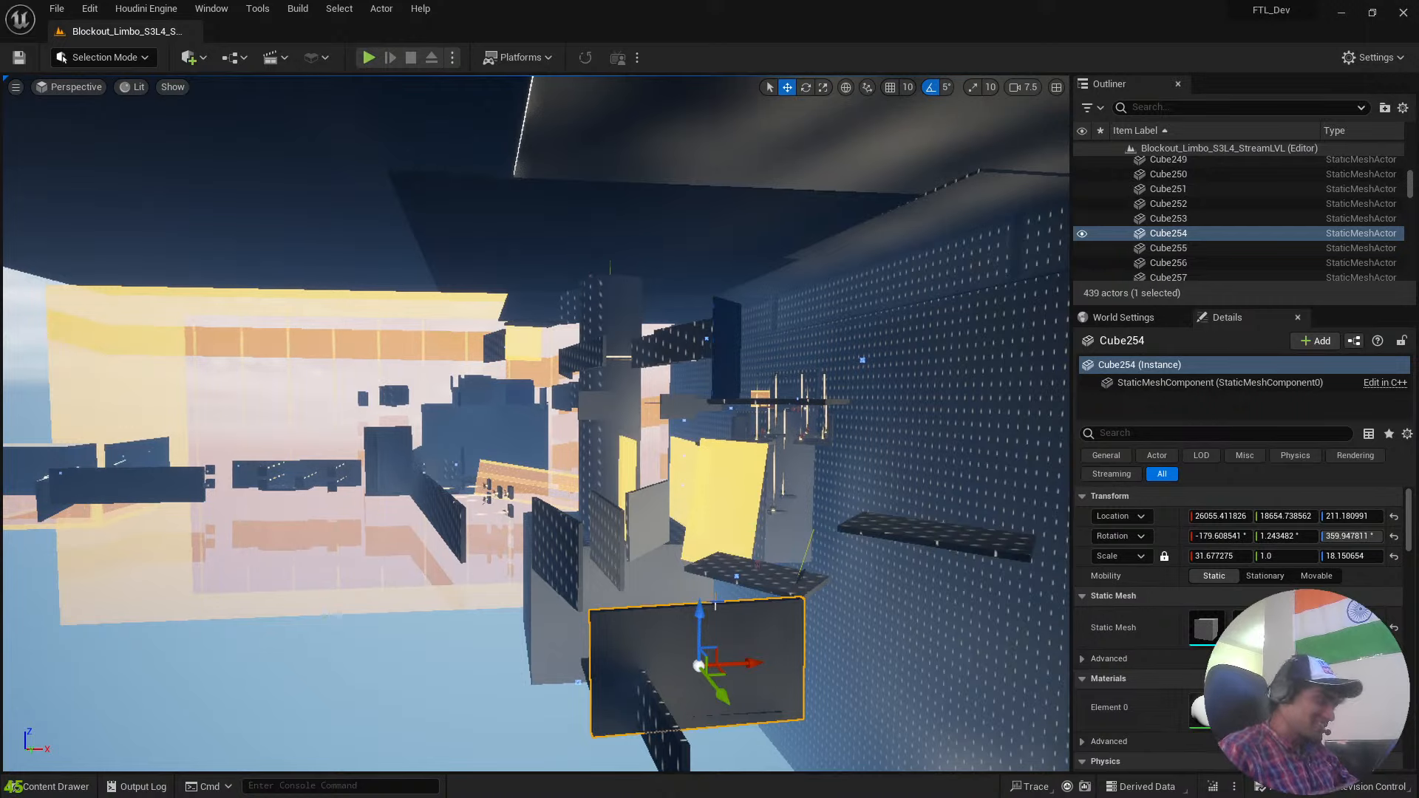
right_click_drag(536, 424, 555, 333)
scroll(636, 414, "down", 3)
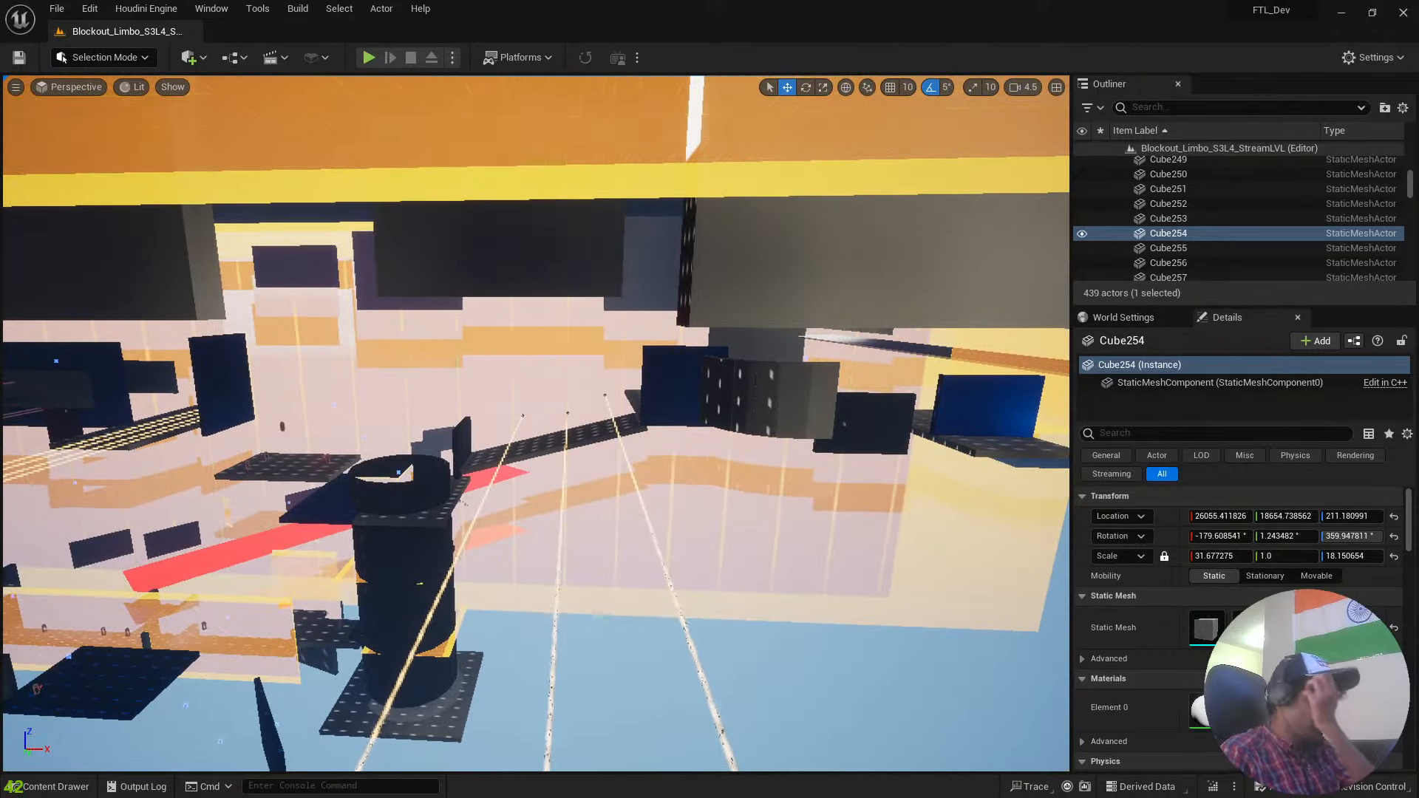
right_click_drag(554, 332, 617, 480)
key("Delete")
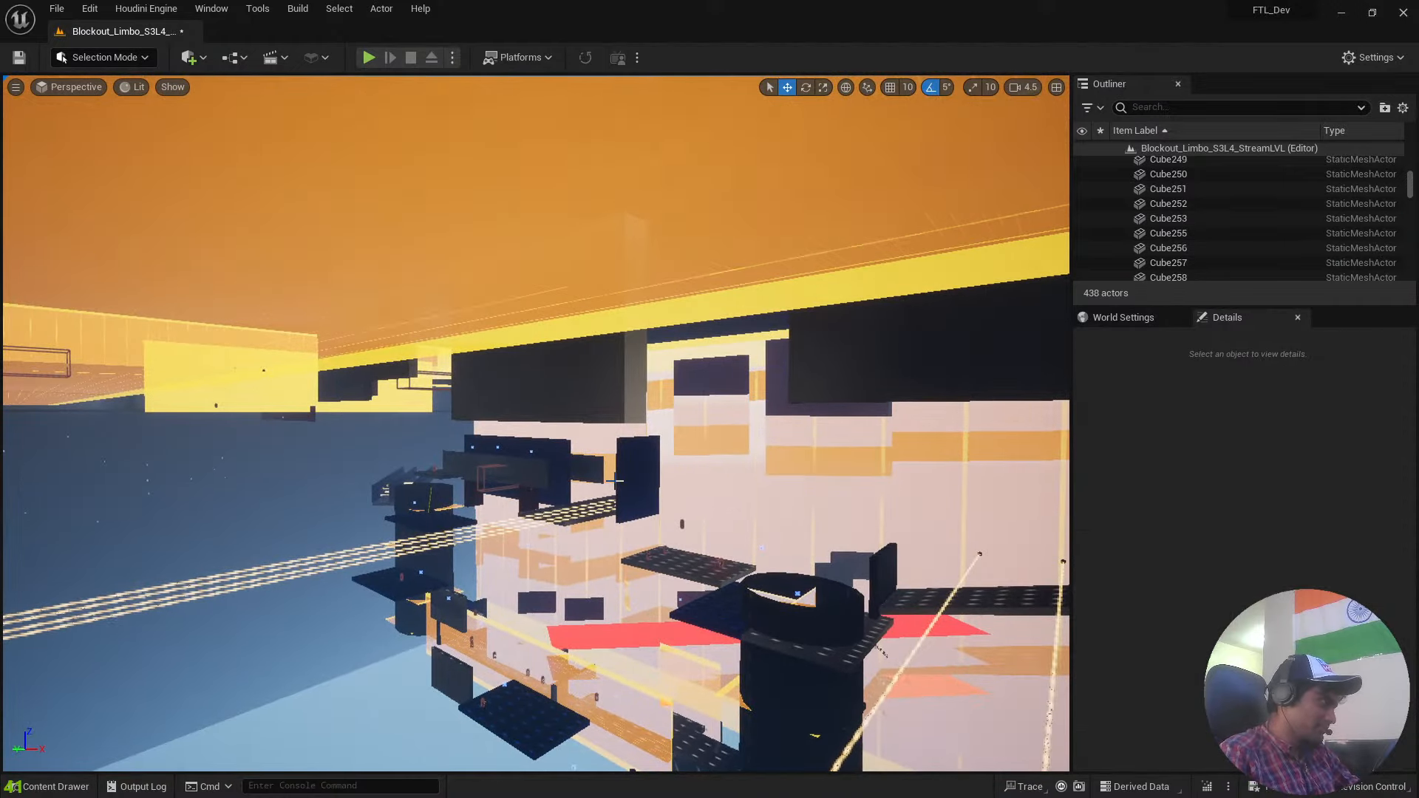
key("ctrl+z")
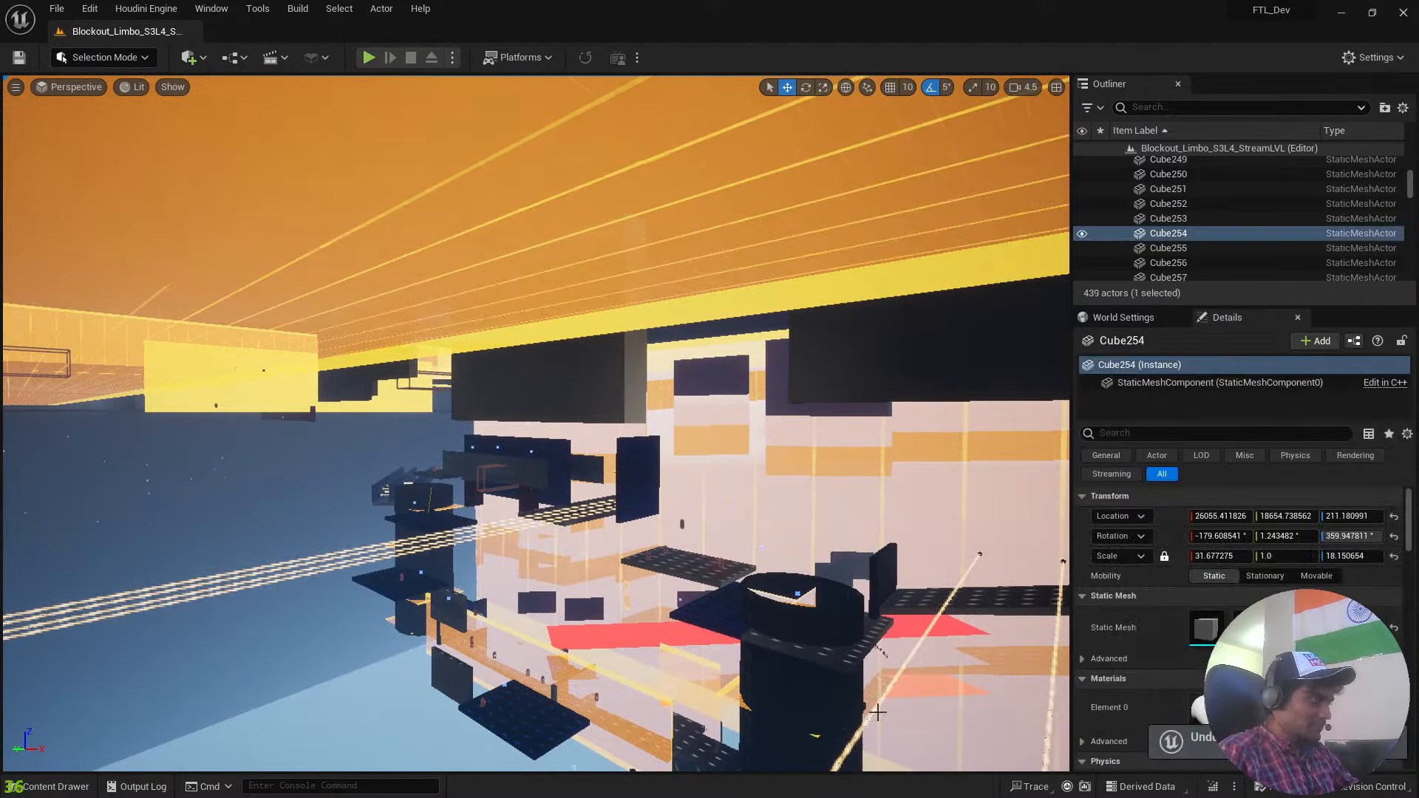
Browse from the Limbo_3 maps folder back to Content and open the UI folder to show its subfolders.
right_click_drag(616, 482, 414, 459)
mouse_move(754, 622)
right_mouse_down()
mouse_move(828, 628)
mouse_move(776, 610)
mouse_move(754, 622)
right_mouse_up()
key("ctrl+space")
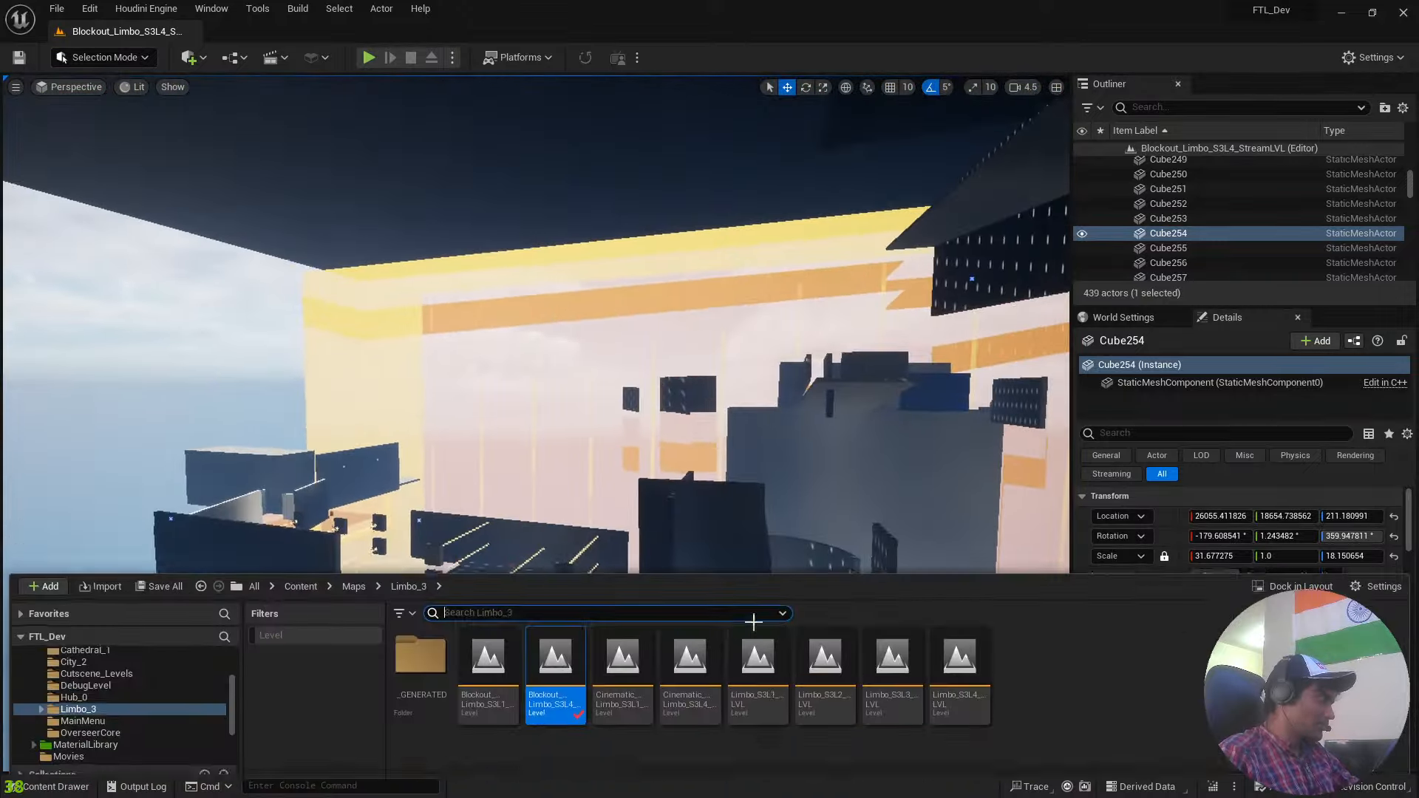
key("alt+Left")
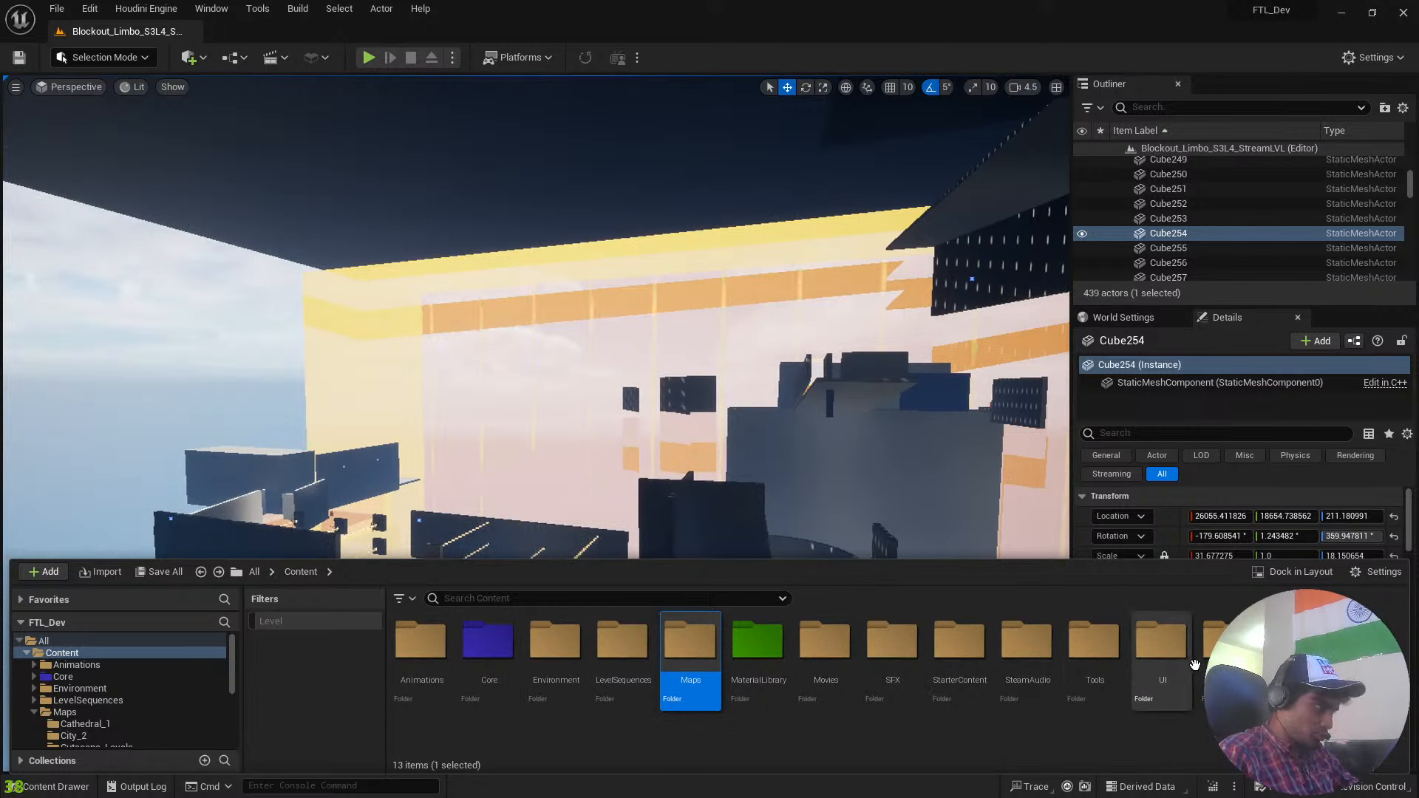
double_click(1162, 640)
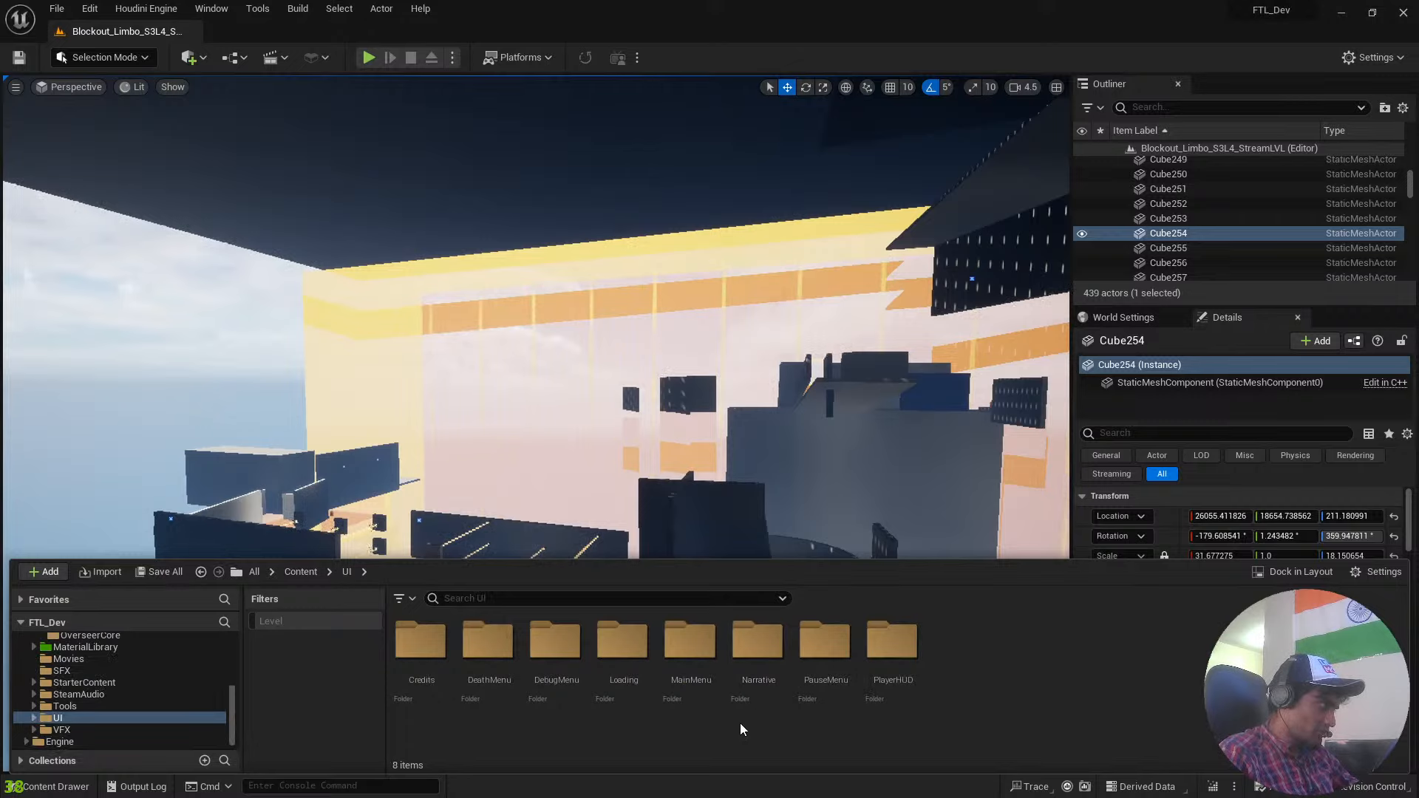
Play the S3L4 level briefly in the viewport, stop it, and launch it as a Standalone Game.
left_click(366, 57)
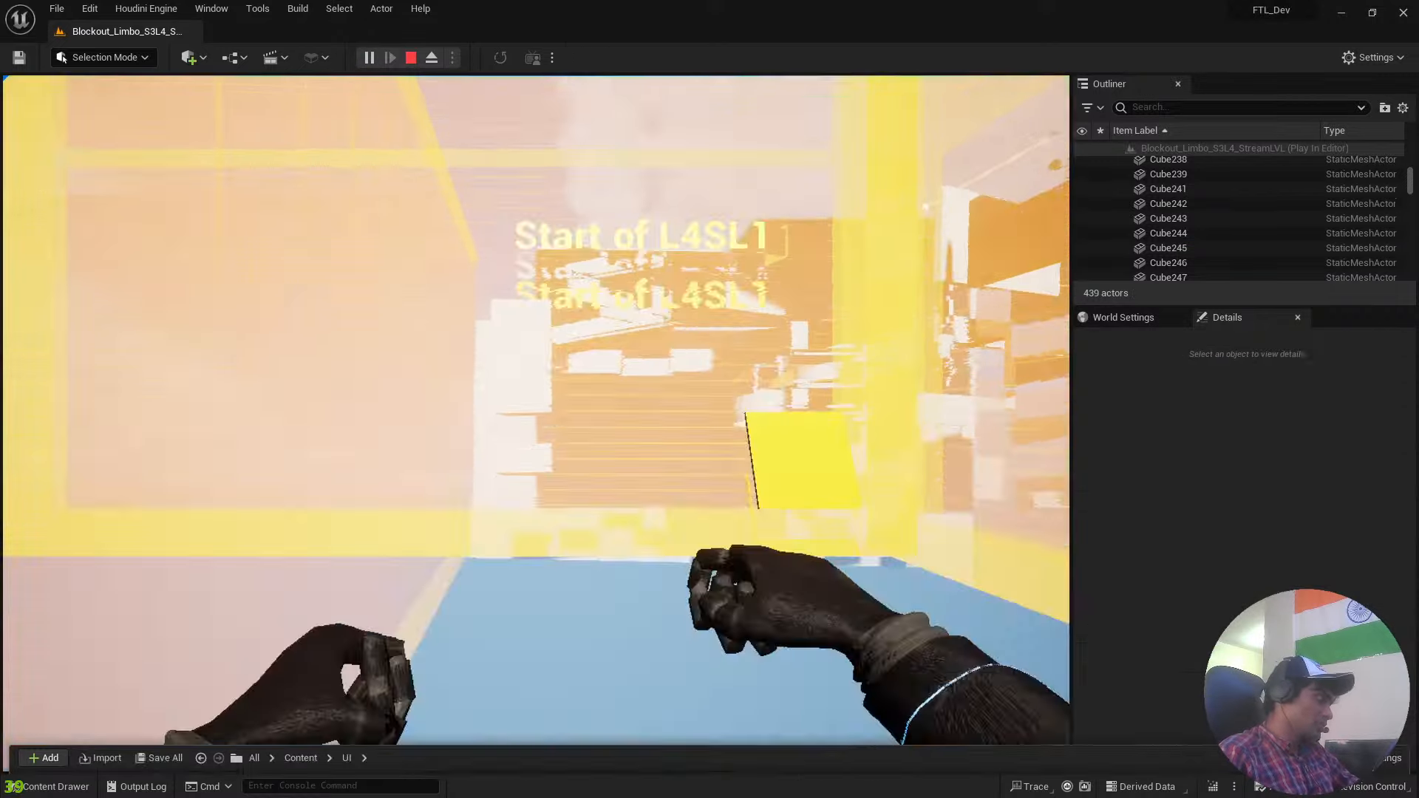
key("Escape")
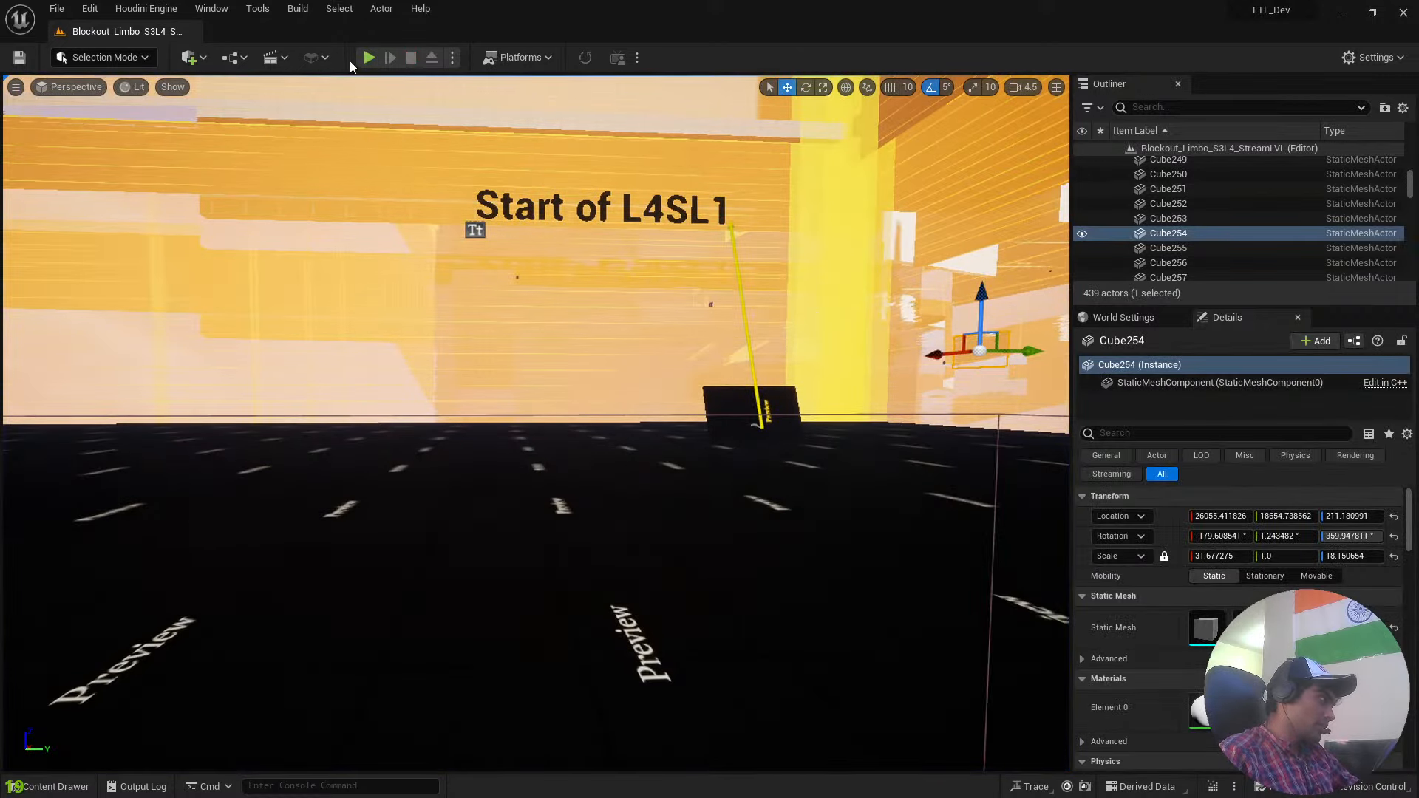
left_click(453, 57)
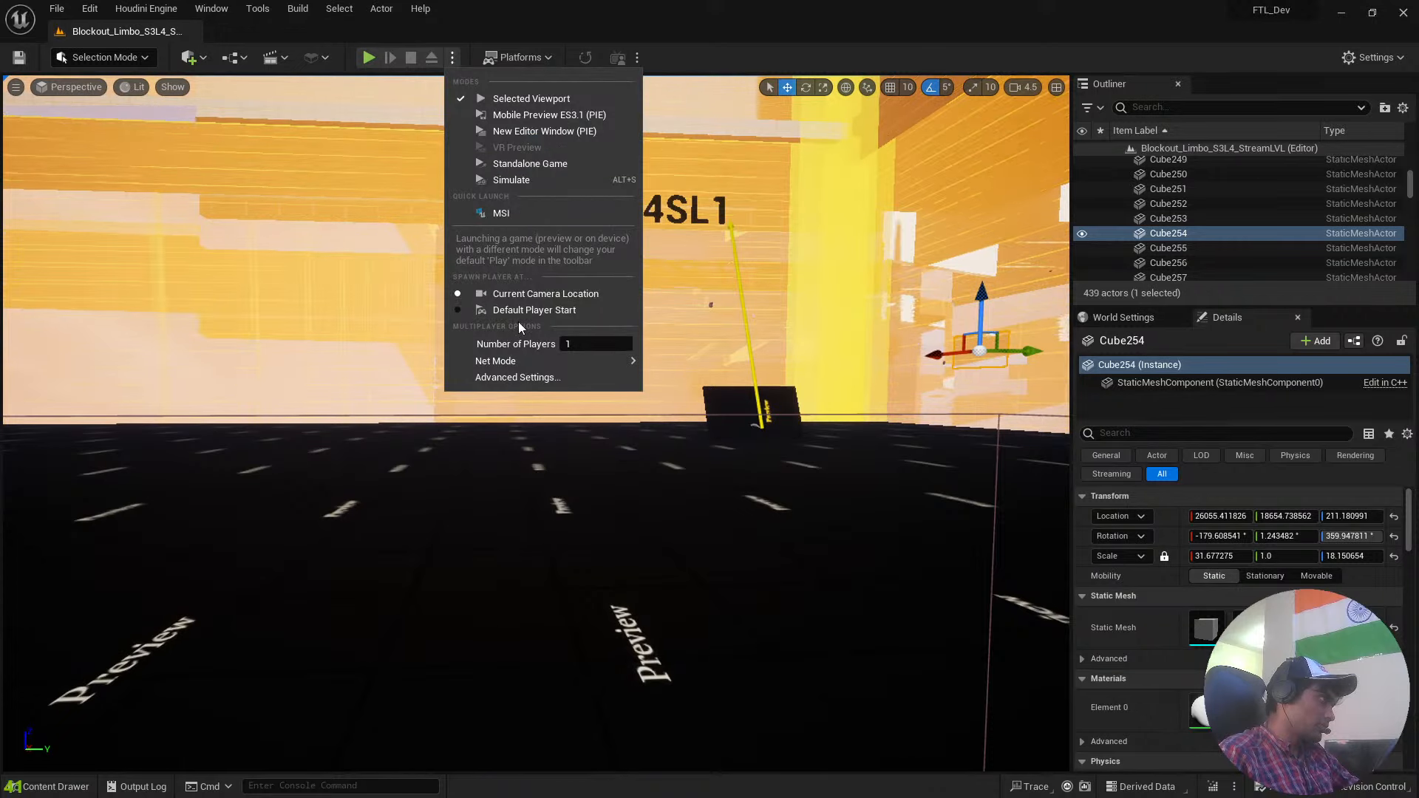
left_click(517, 164)
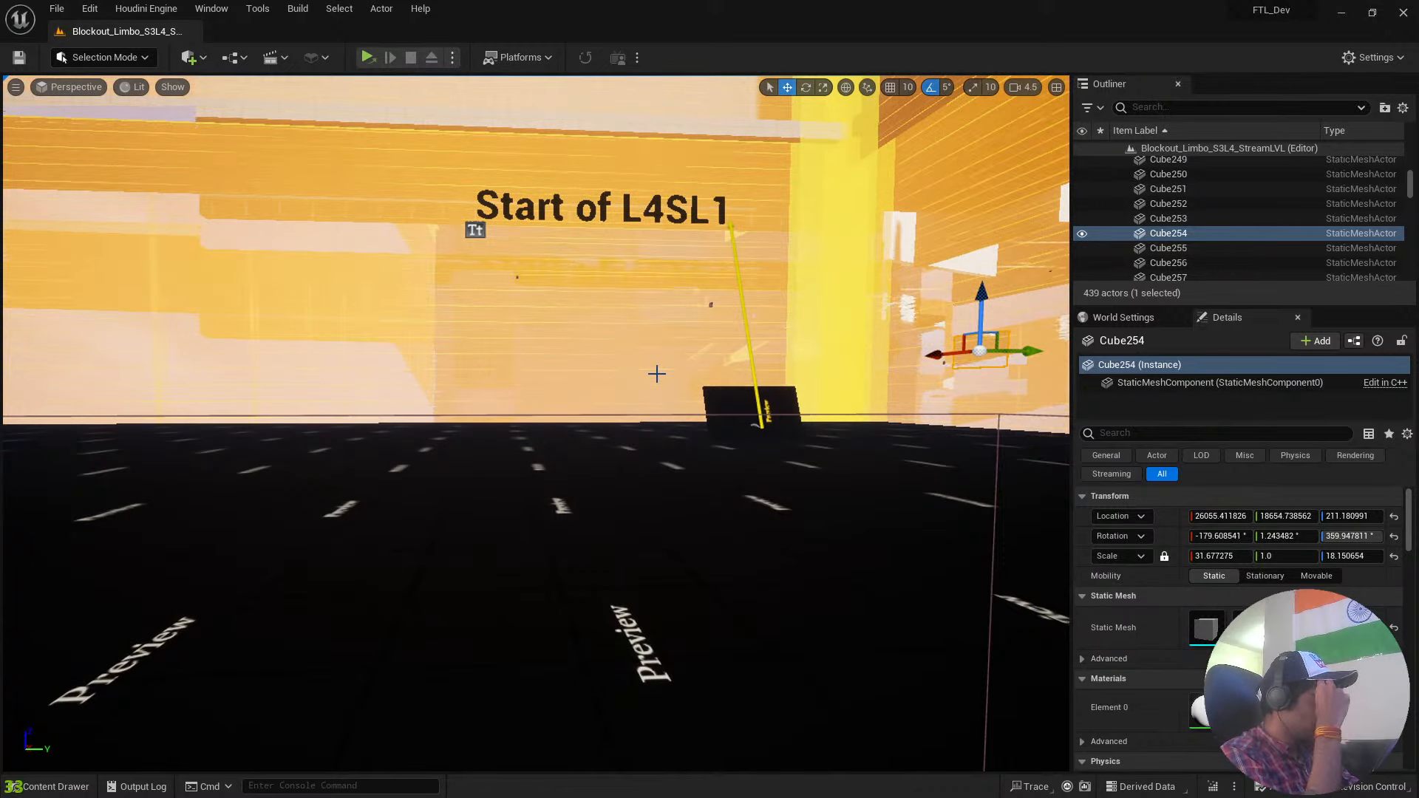
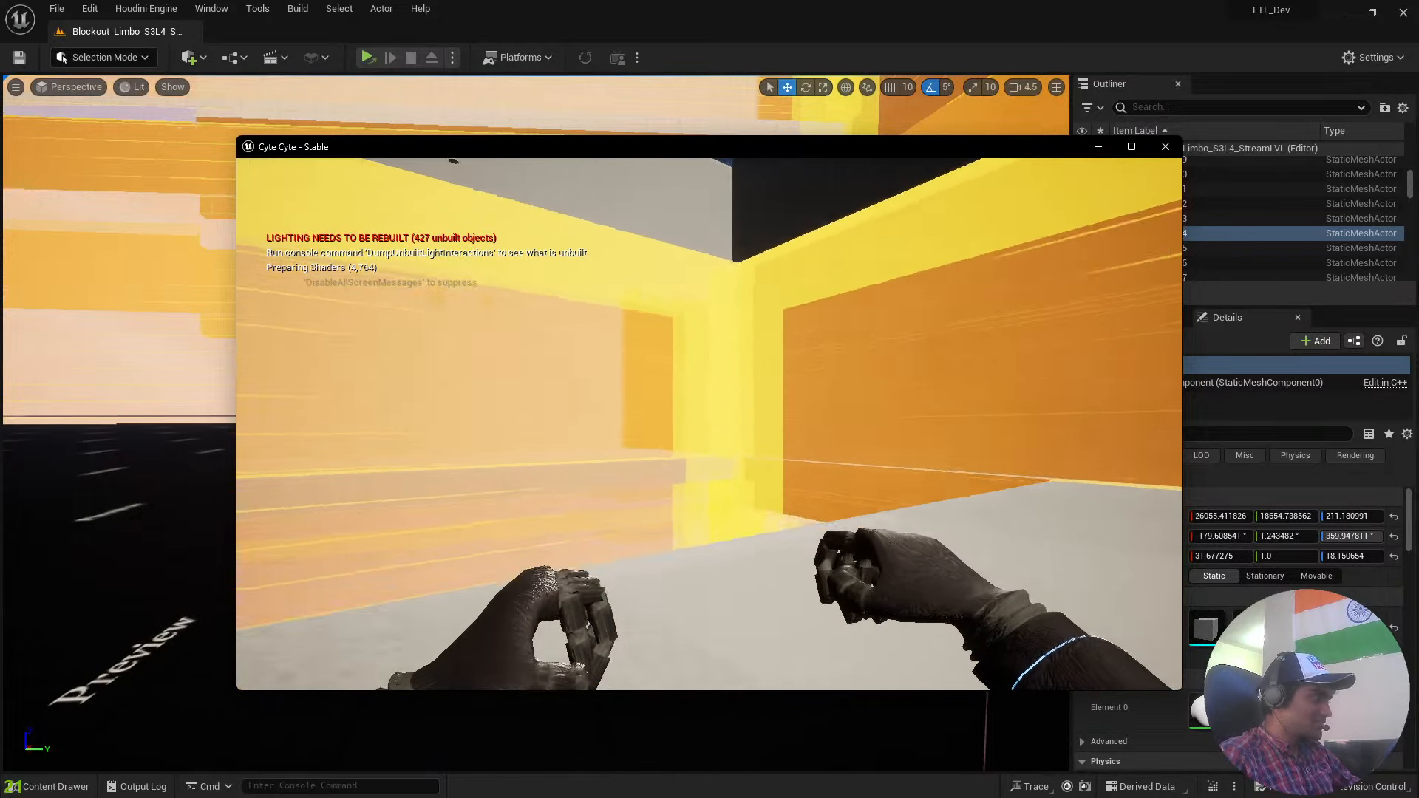
Pause the standalone game and resume it from the pause menu, twice in a row.
key("Escape")
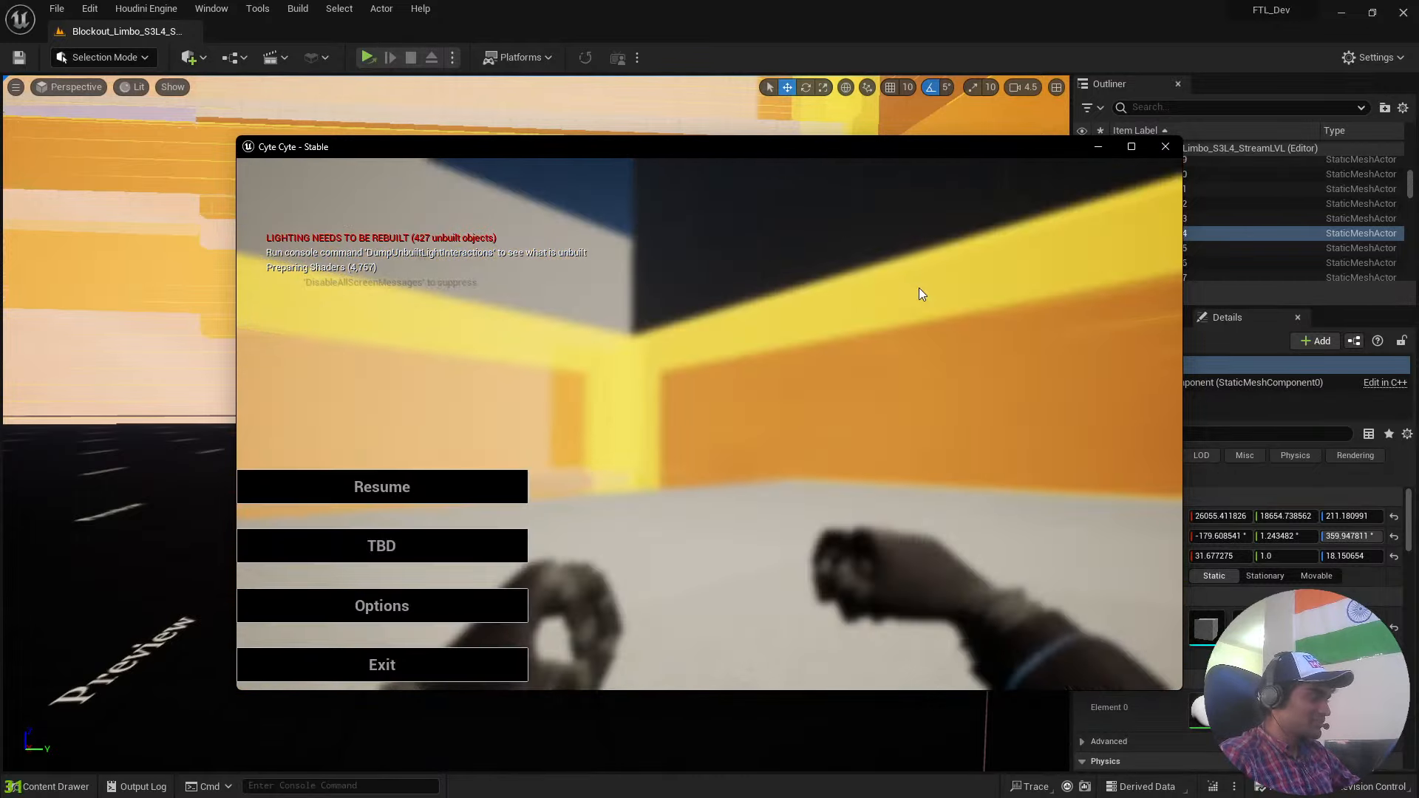
left_click(468, 478)
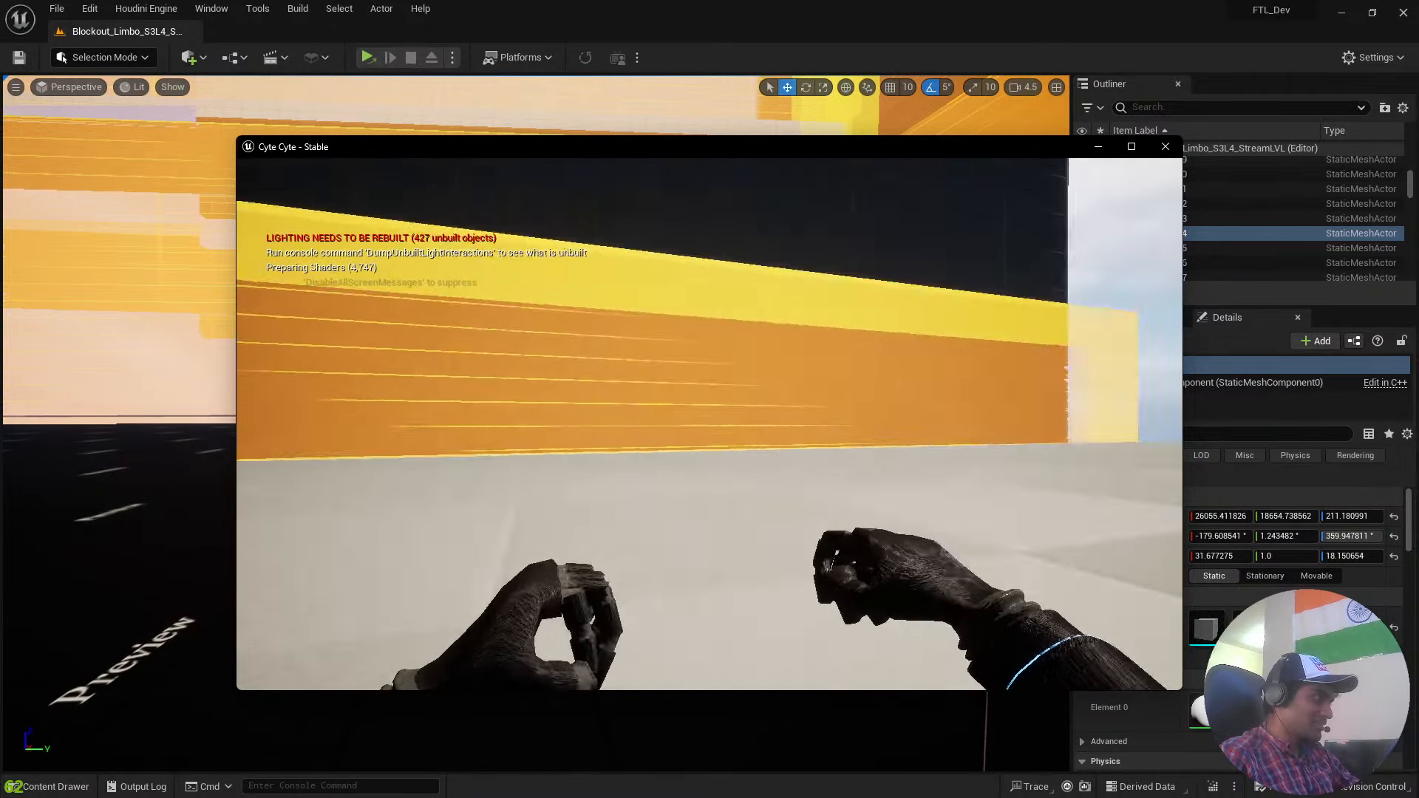
key("Escape")
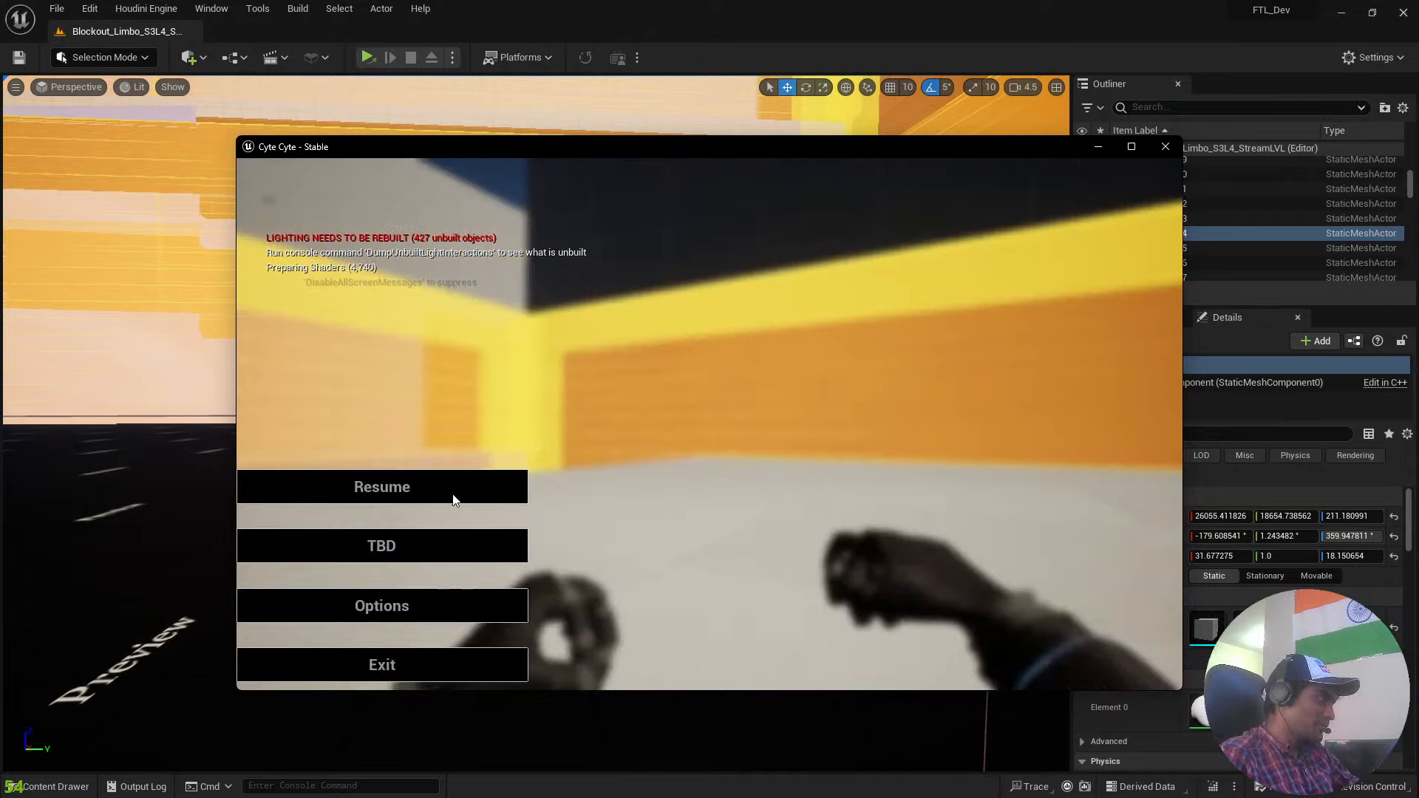
left_click(494, 477)
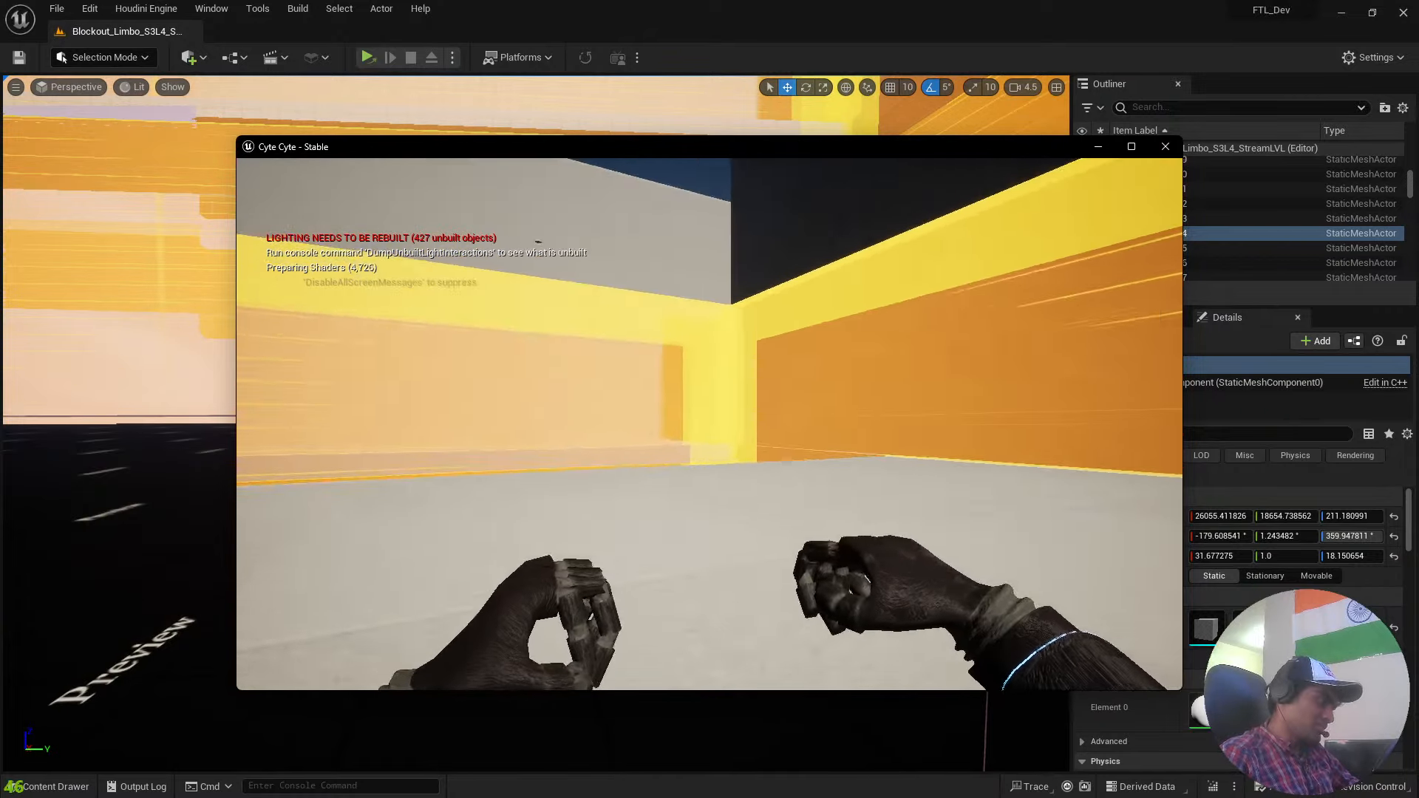
Walk forward through the level into the dark room with the glowing beam, pause, and exit the game from its pause menu.
key("w")
key("w")
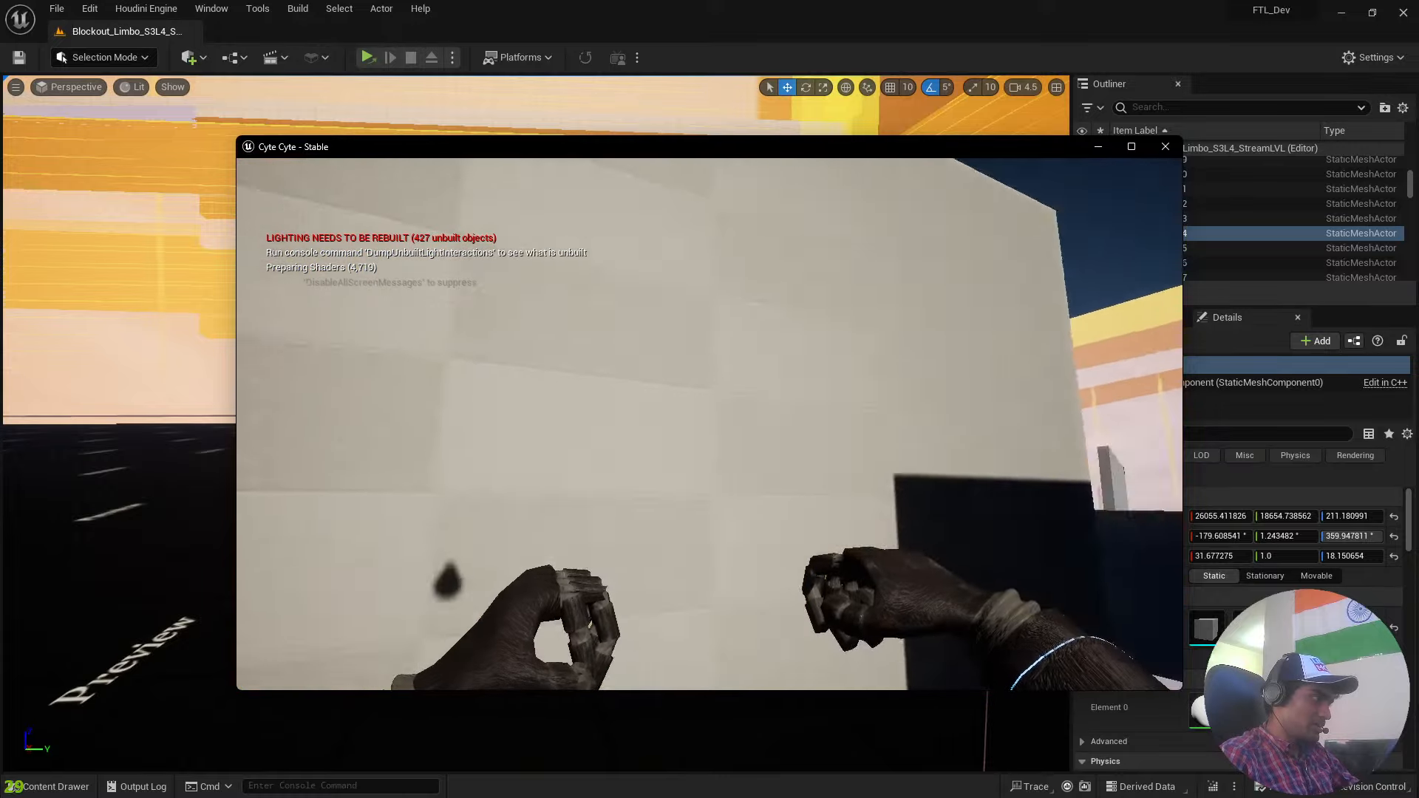
key("w")
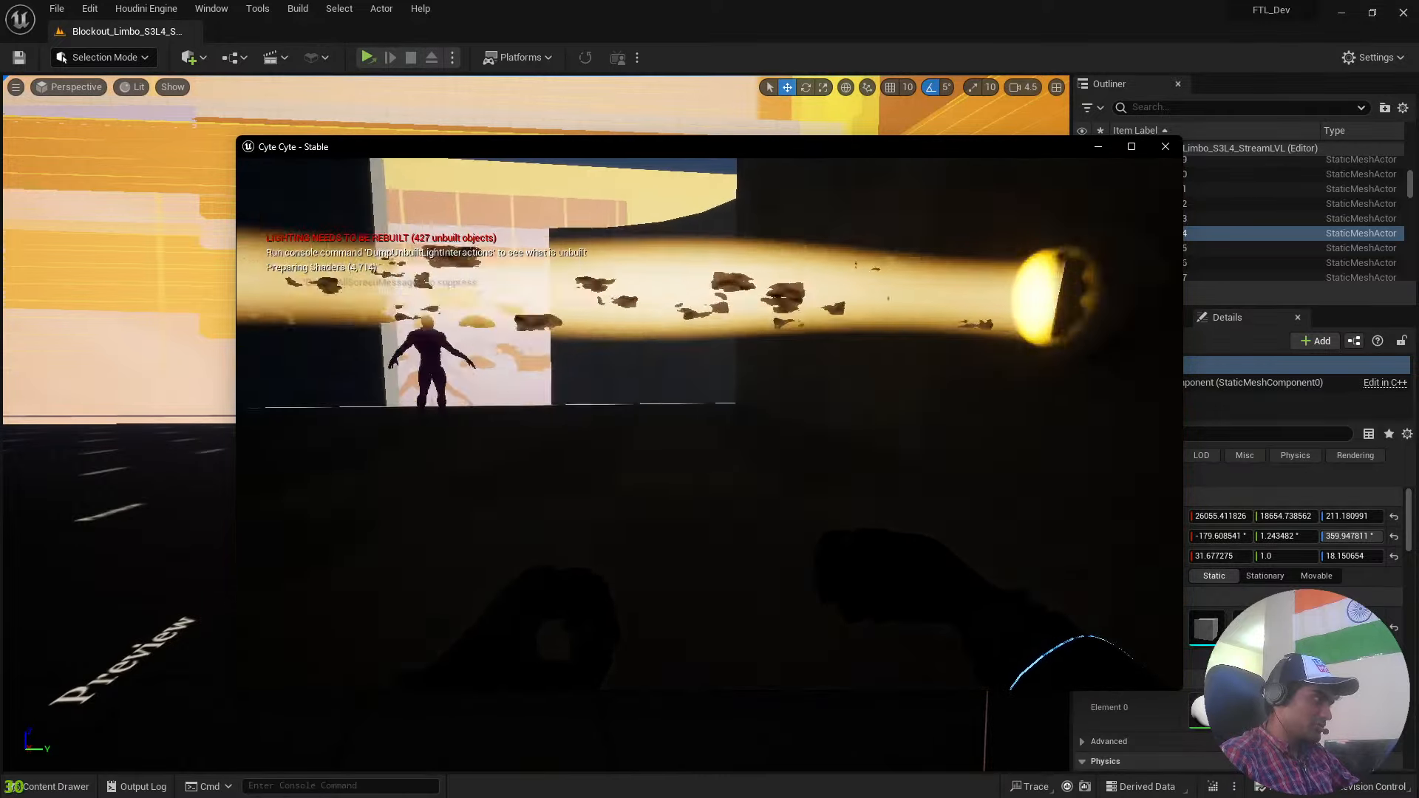
key("Escape")
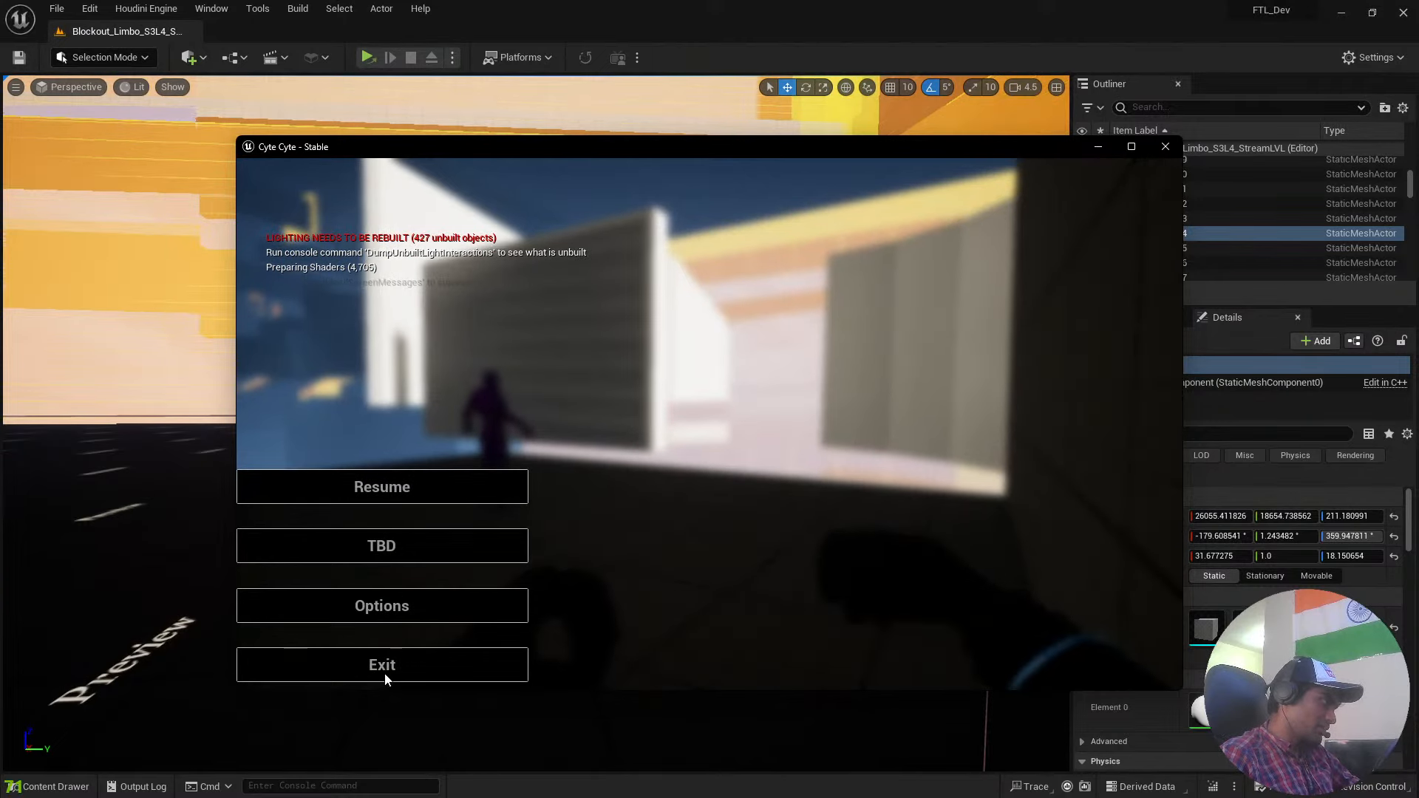
left_click(366, 669)
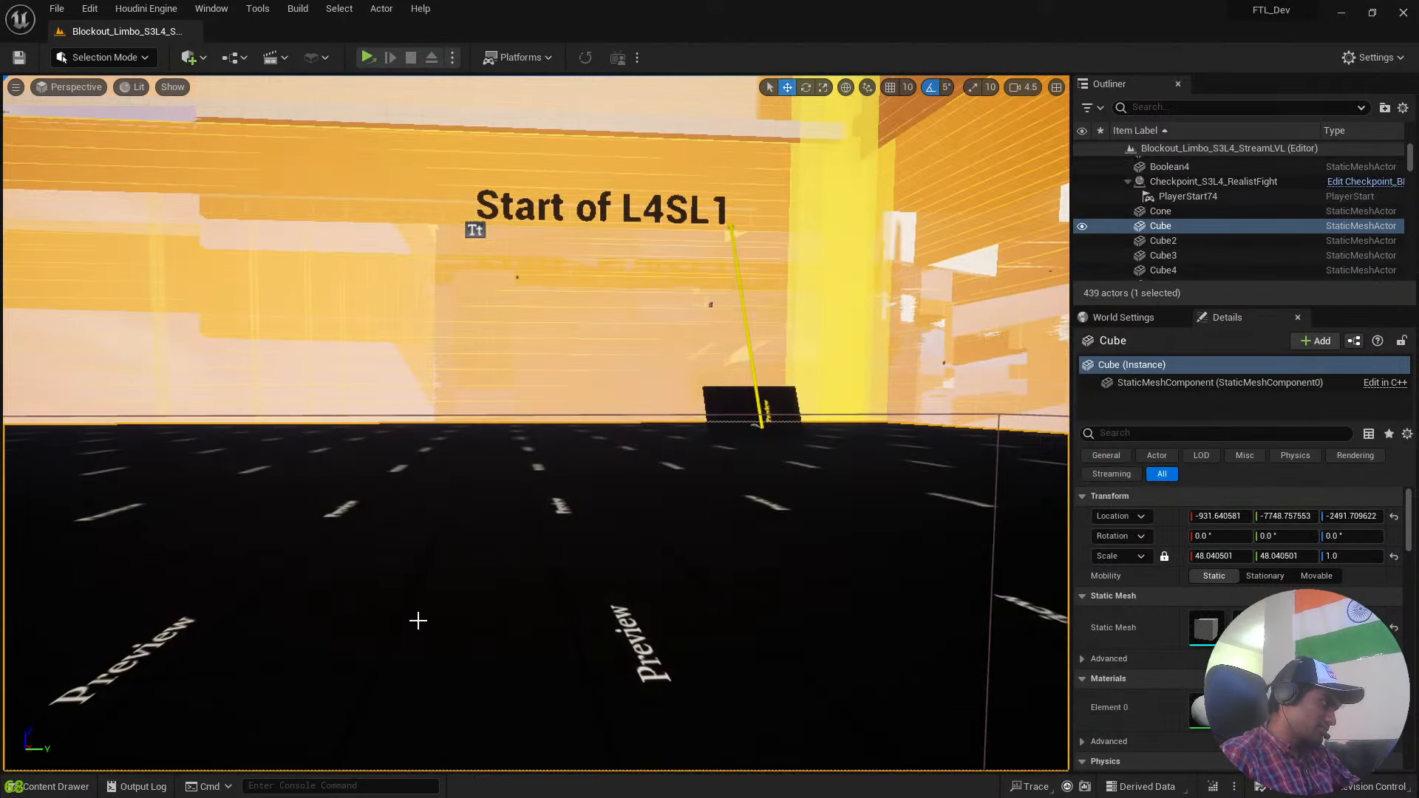
Browse from the UI folder to MainMenu > Blueprints and open the MainMenu_WBP widget blueprint.
right_click_drag(508, 590, 460, 518)
key("ctrl+space")
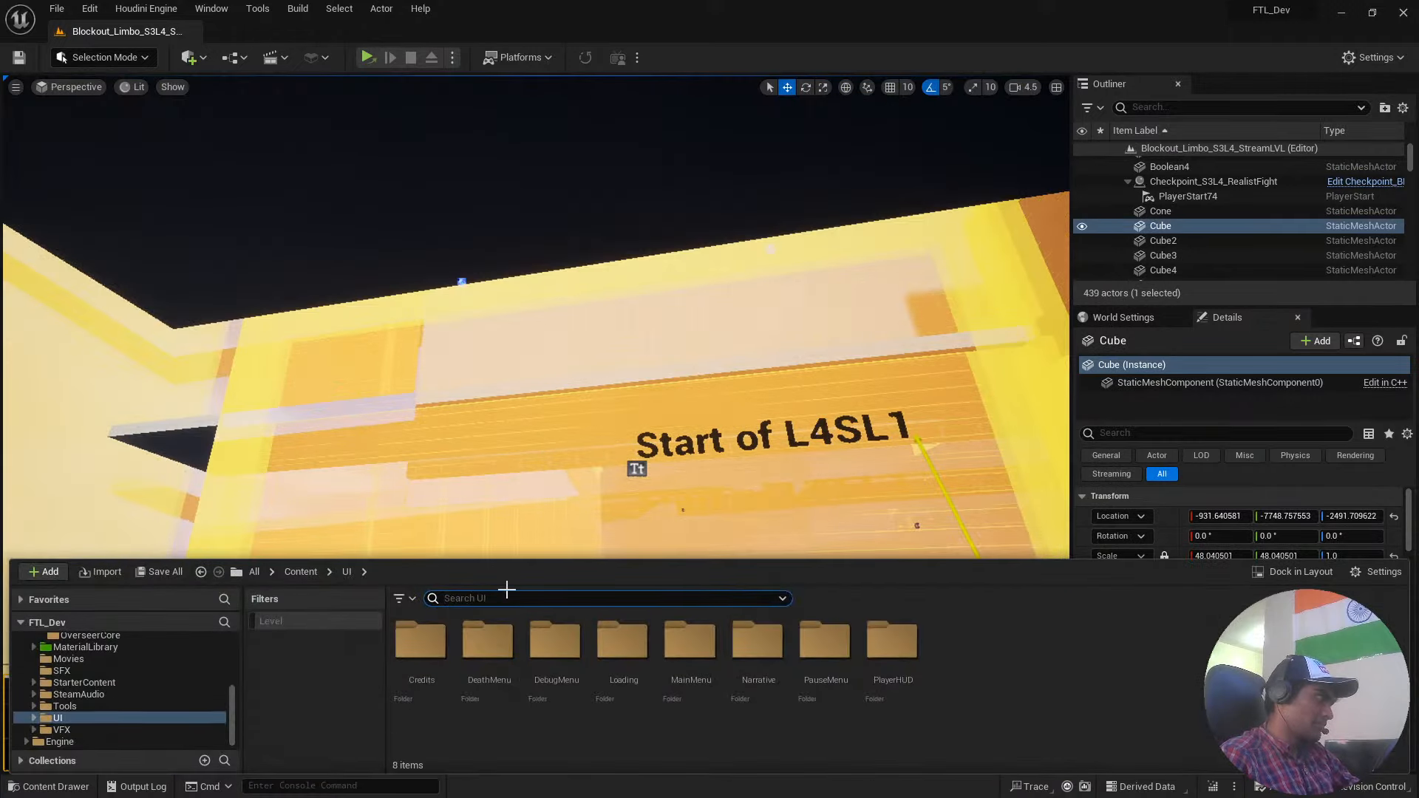
key("ctrl+space")
key("ctrl+space")
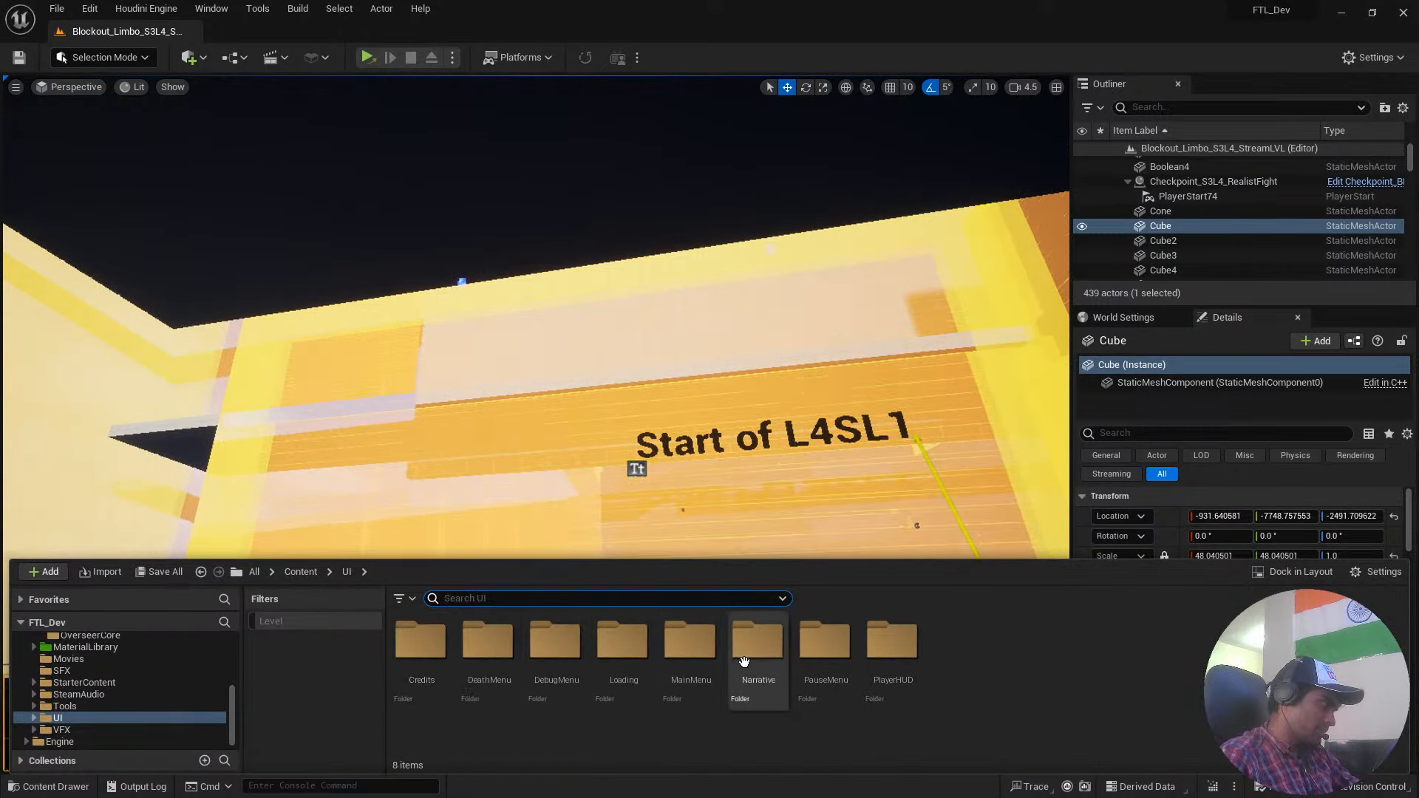
double_click(694, 655)
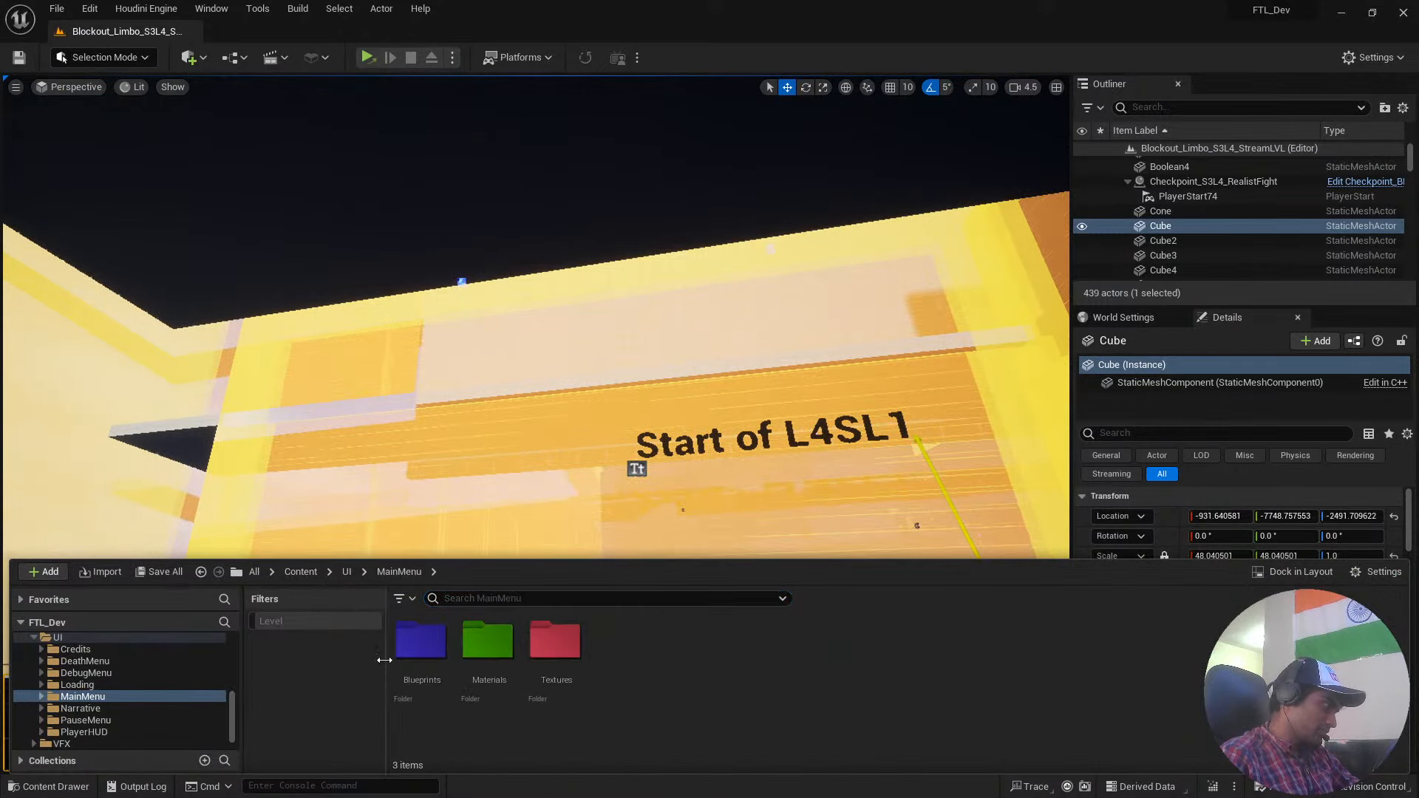
left_click(416, 650)
double_click(415, 649)
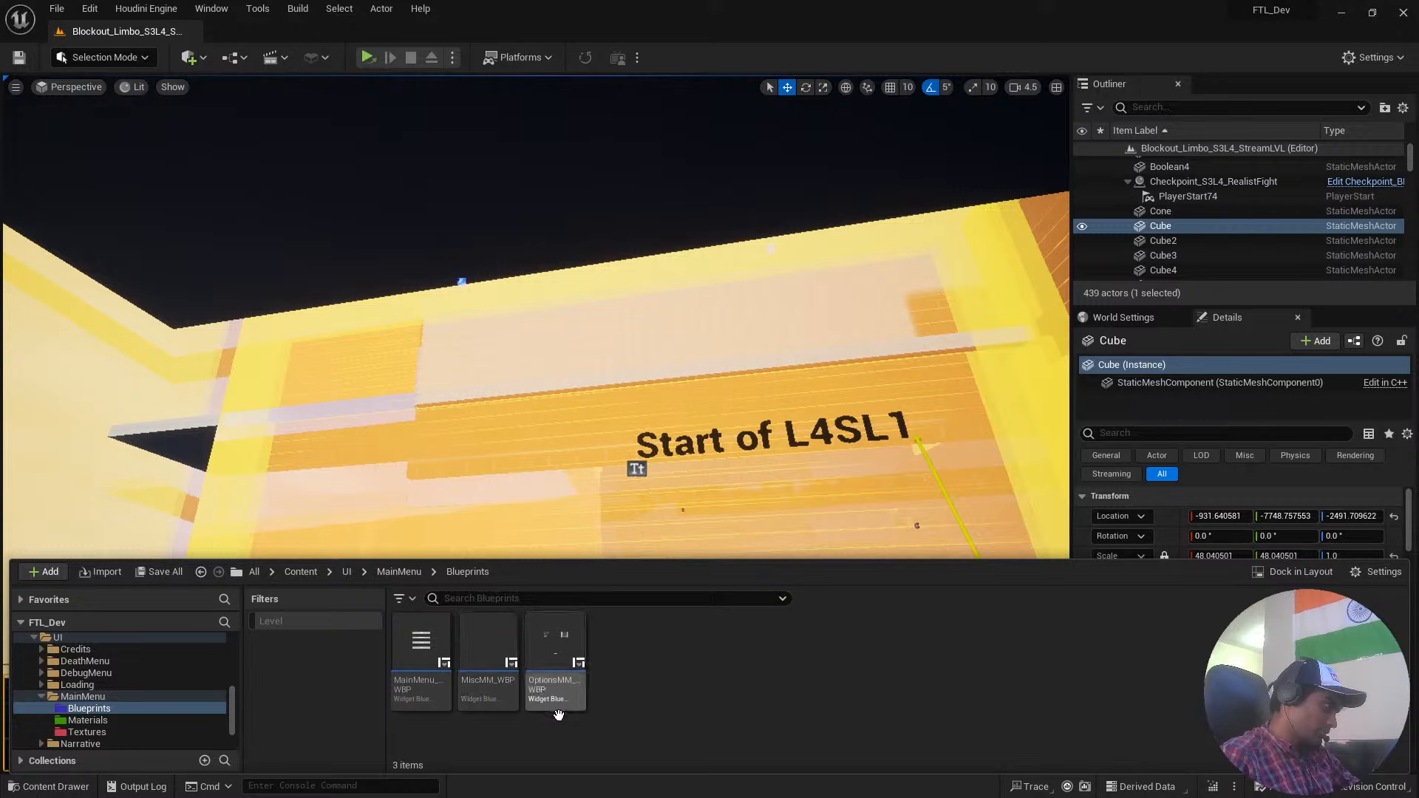
double_click(437, 658)
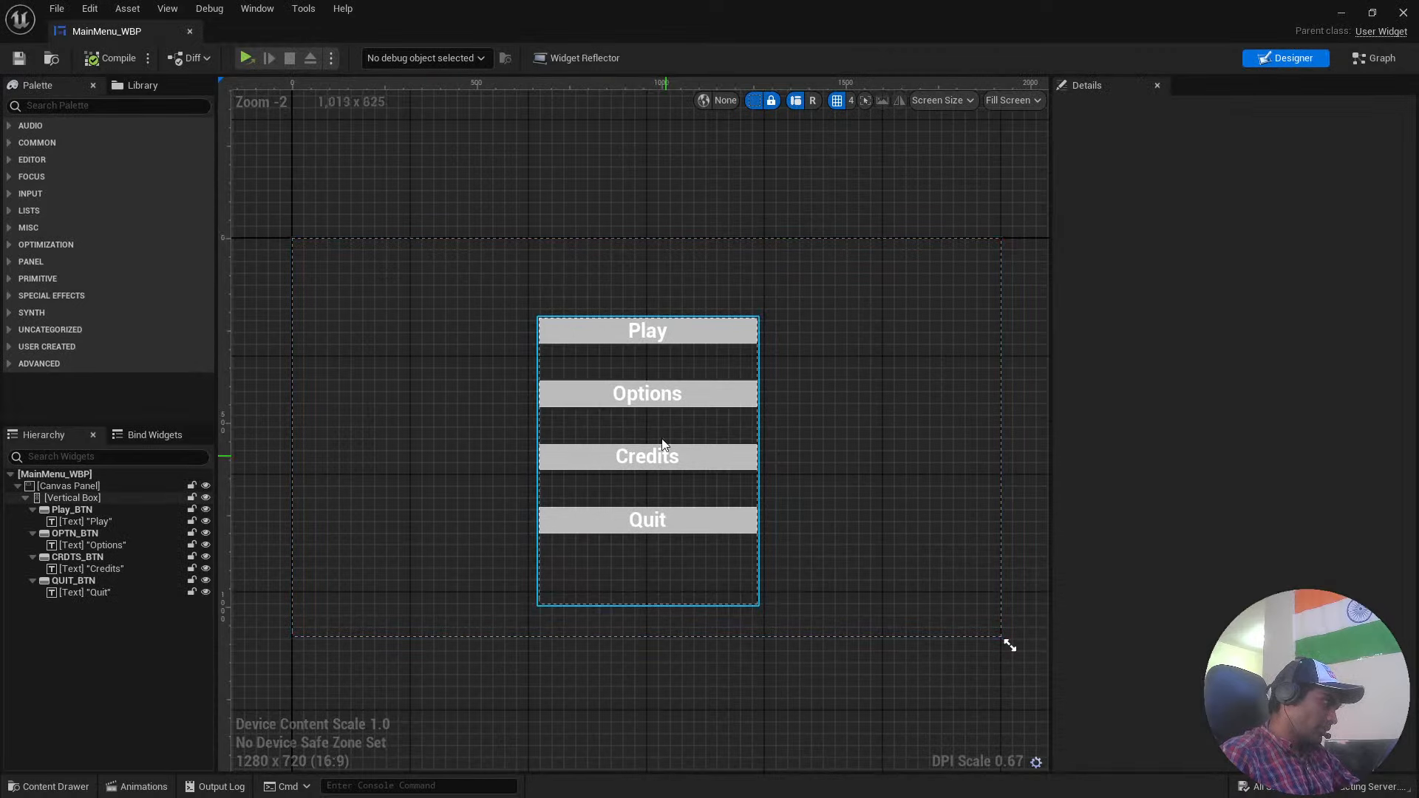
Inspect the Options button and its text block in the widget designer, and switch to the widget's Event Graph.
left_click(686, 396)
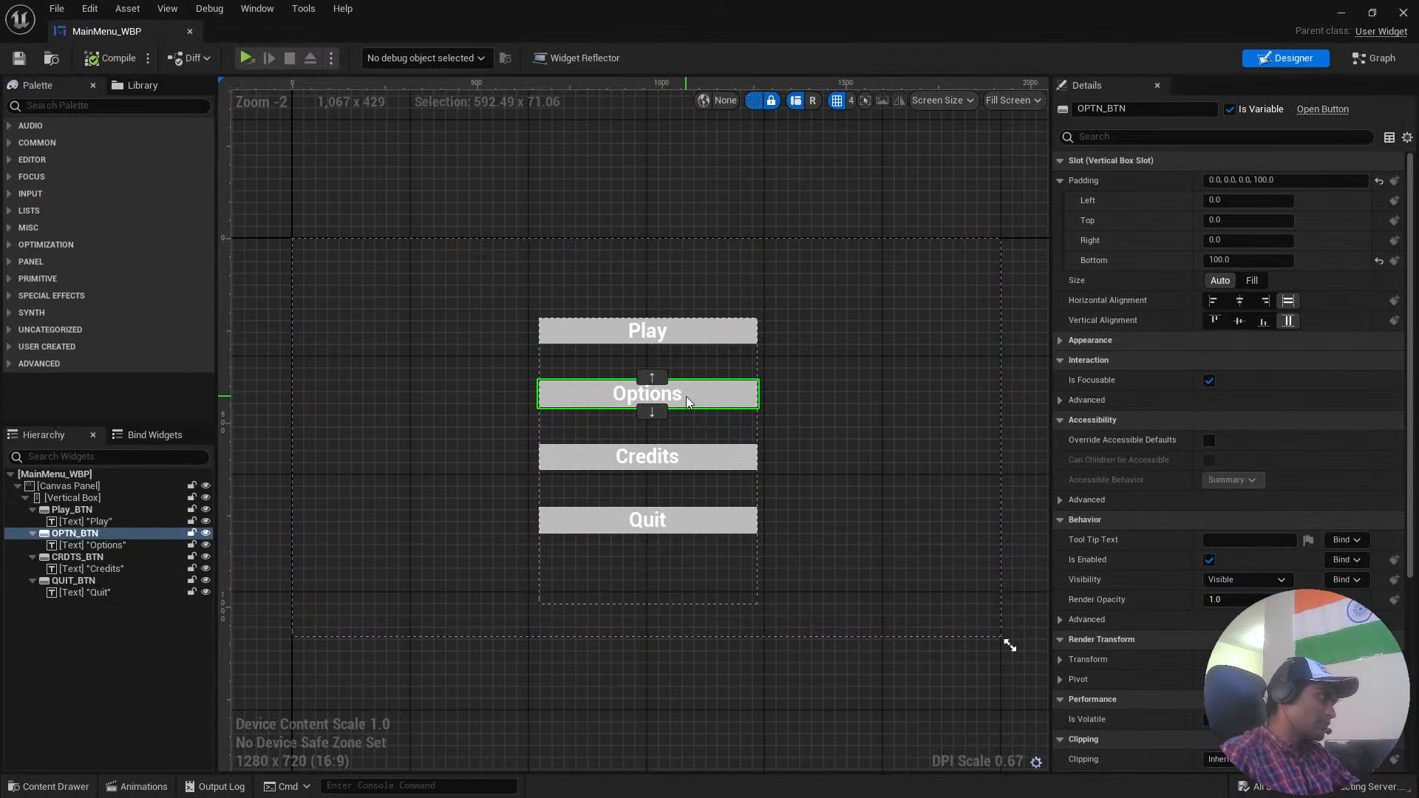
left_click(91, 547)
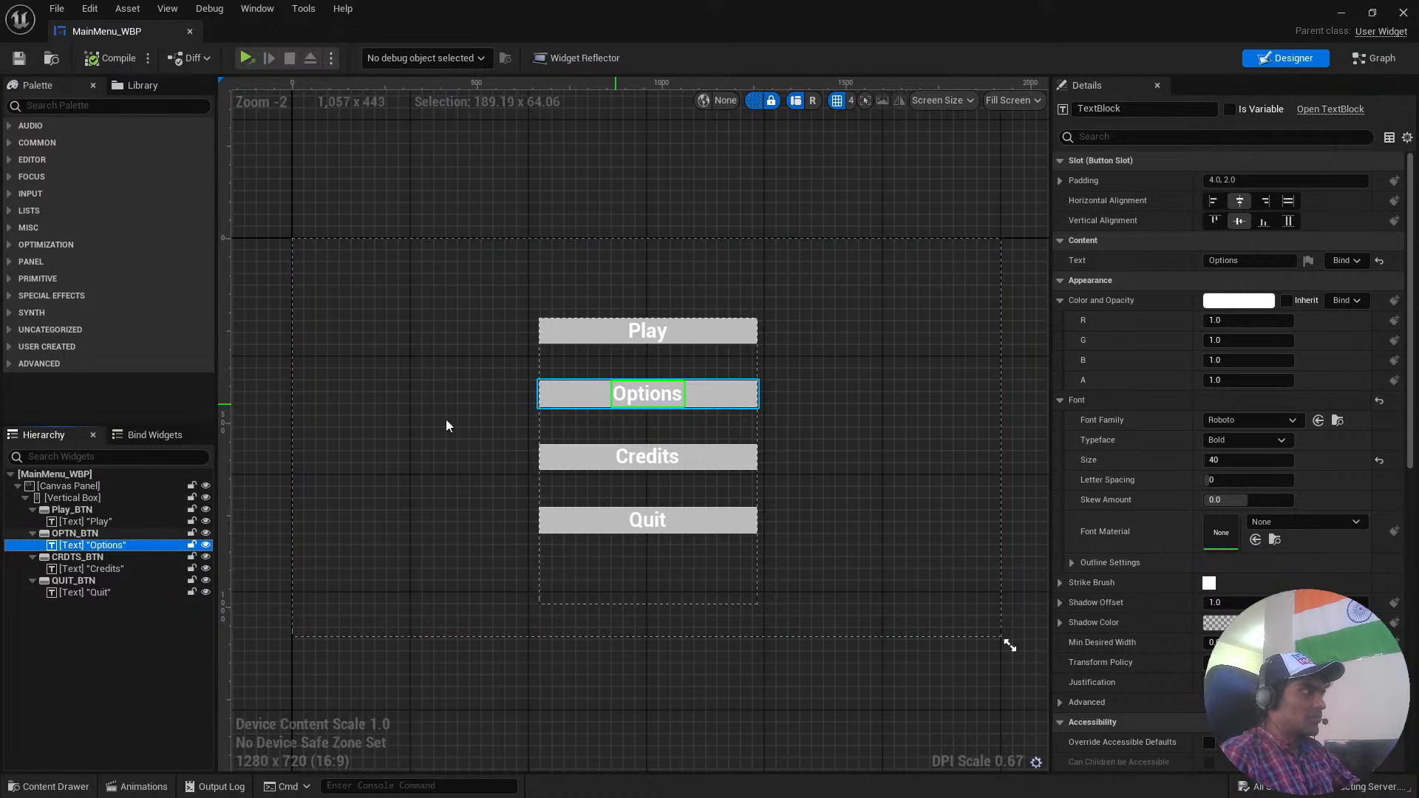
left_click(1377, 60)
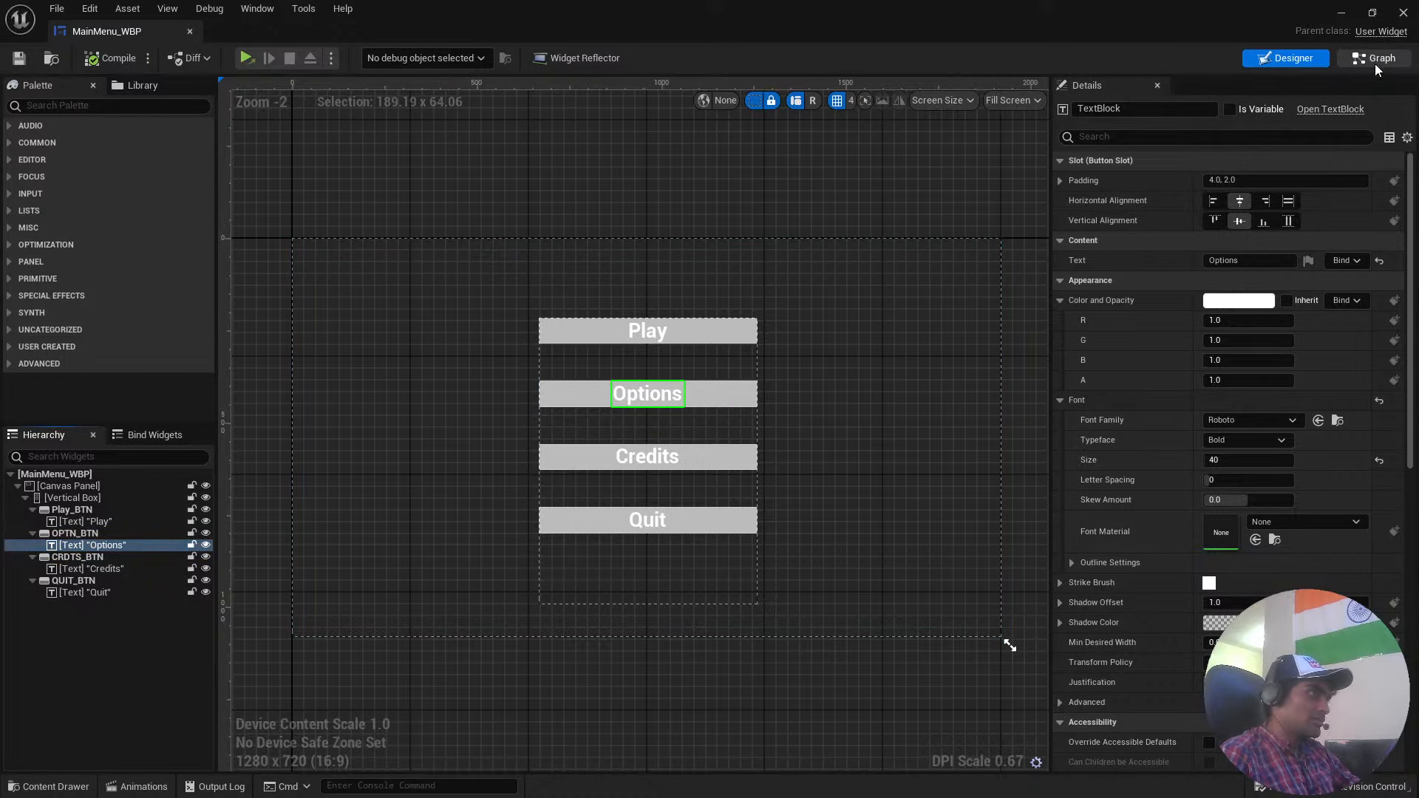
left_click(1347, 59)
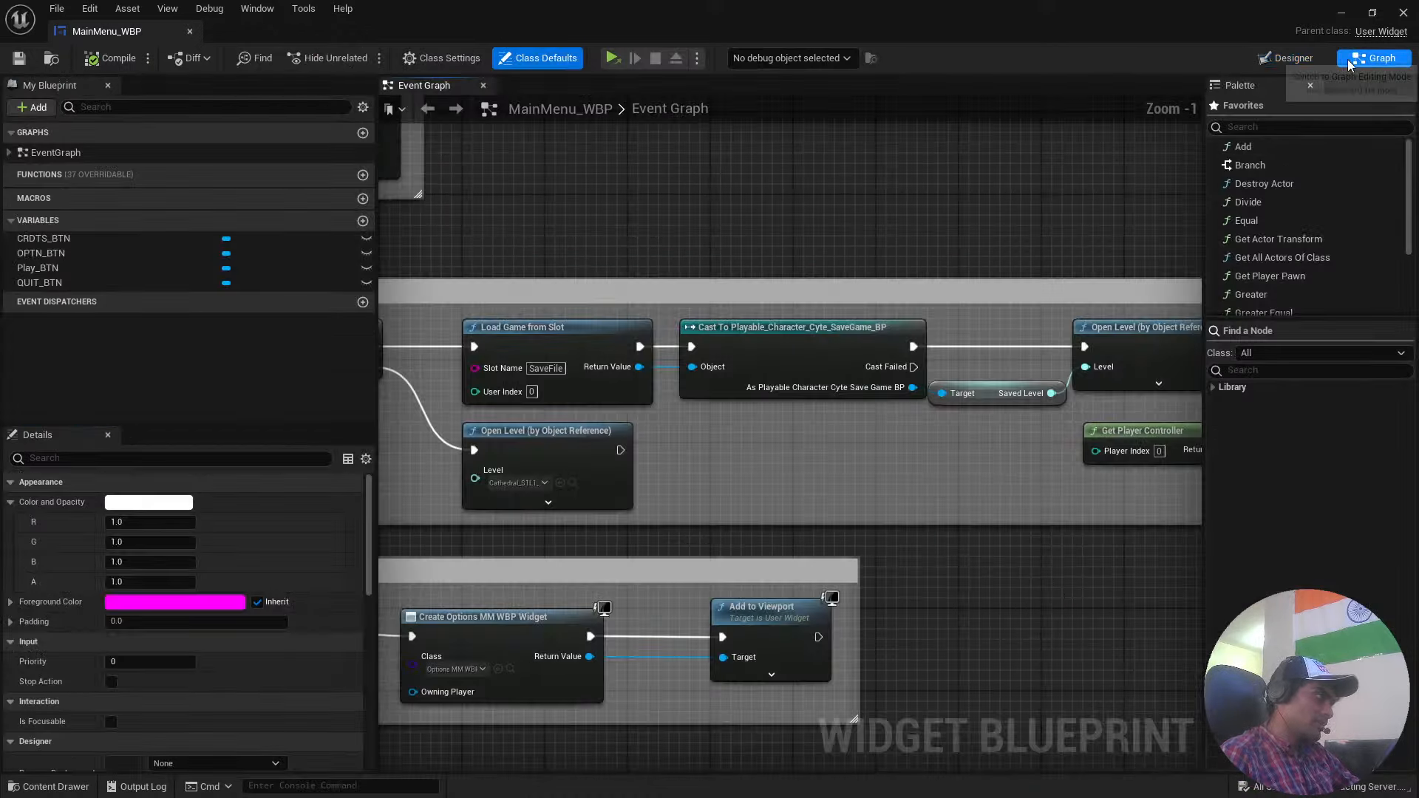
Examine the Event Graph's overall layout, the cursor visibility nodes and the Quit/Exit Button nodes up close.
scroll(753, 259, "down", 5)
right_click_drag(781, 244, 810, 451)
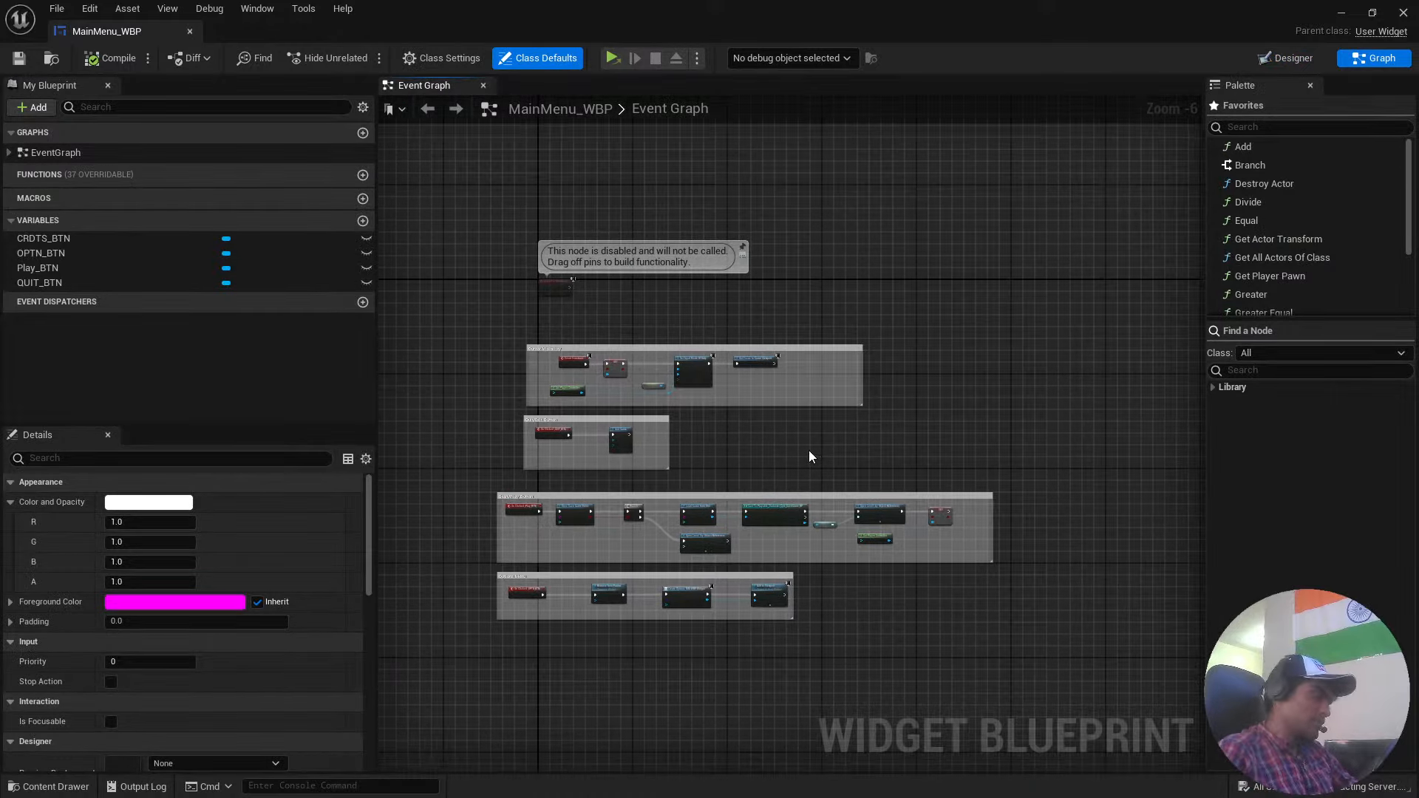
scroll(809, 450, "up", 4)
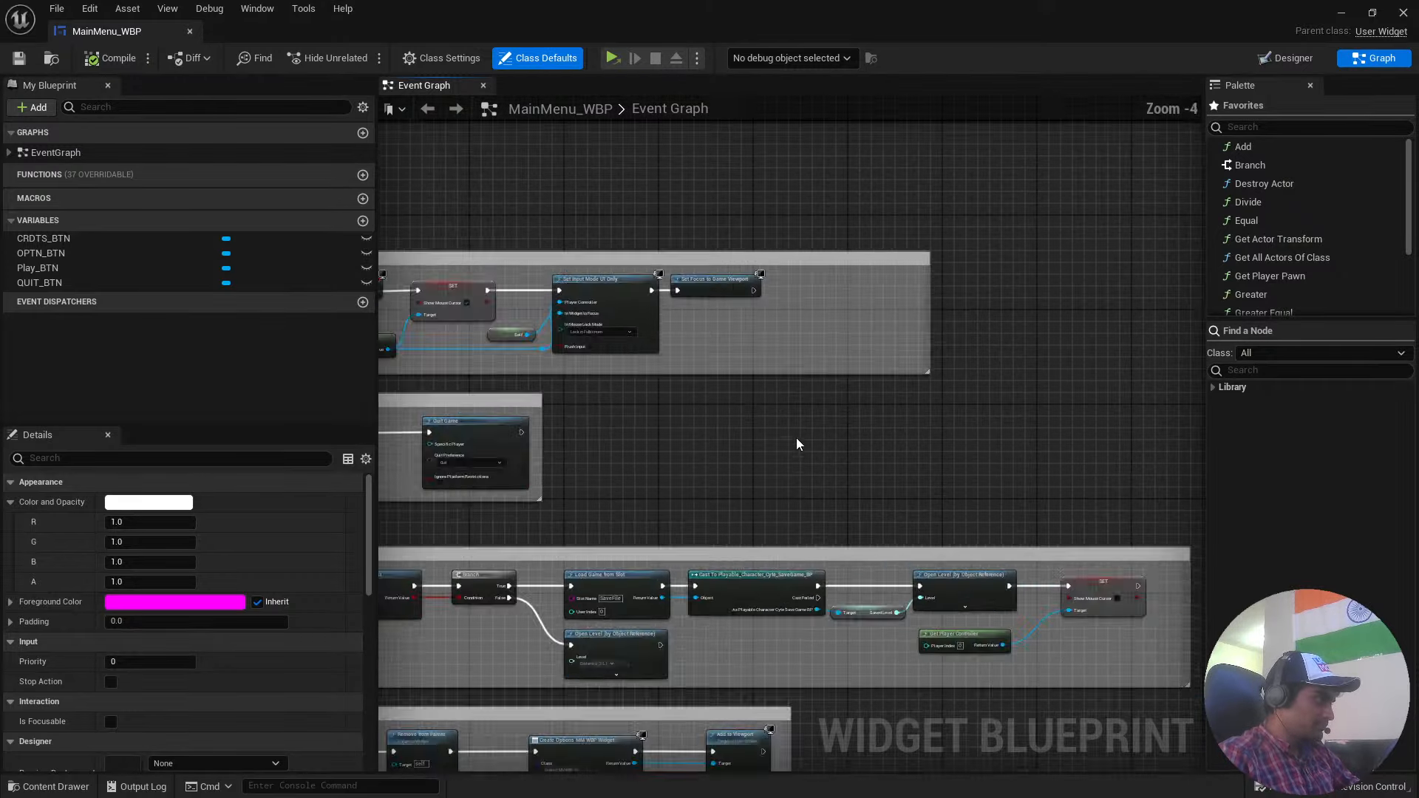
right_click_drag(799, 437, 1090, 513)
scroll(582, 222, "up", 2)
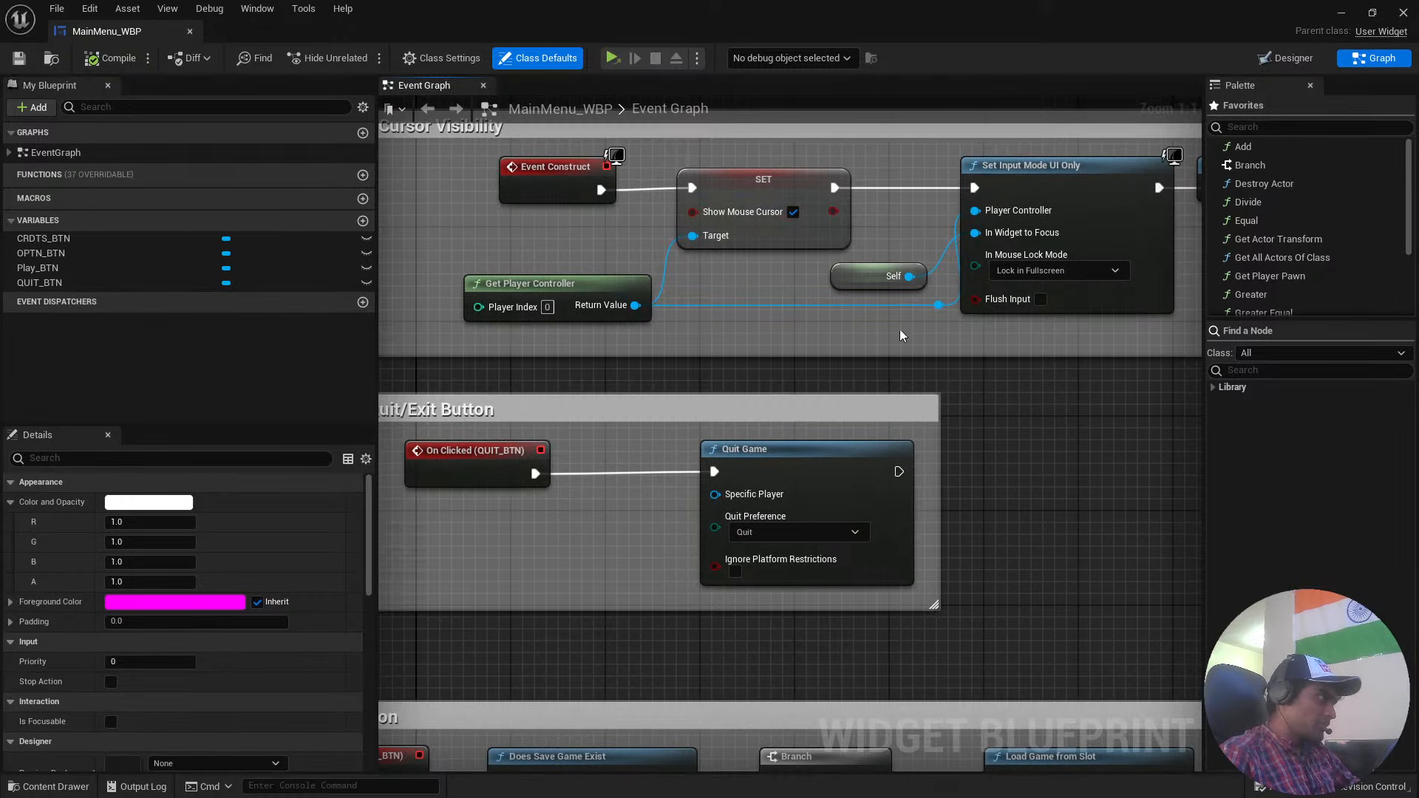
right_click_drag(1011, 466, 685, 514)
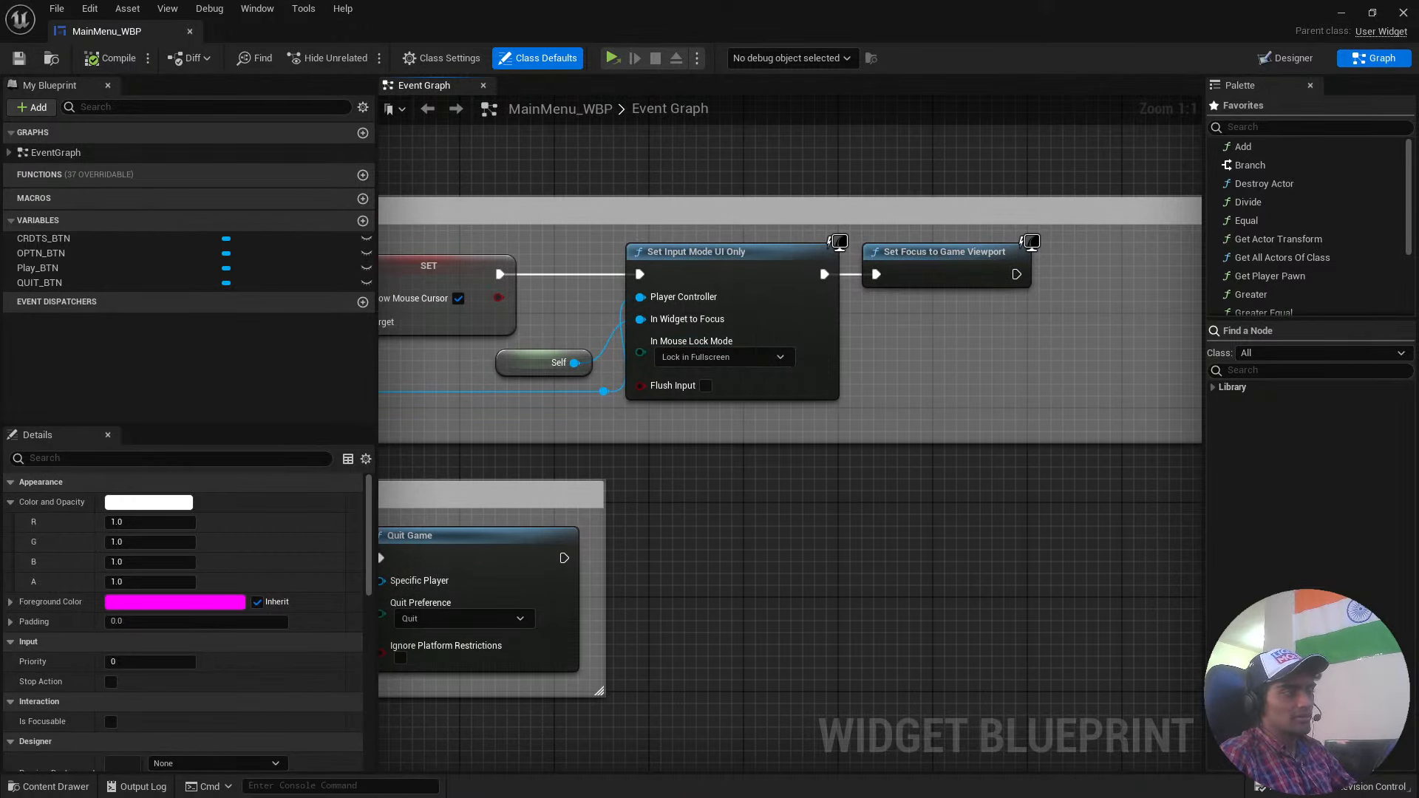
right_click_drag(744, 543, 947, 400)
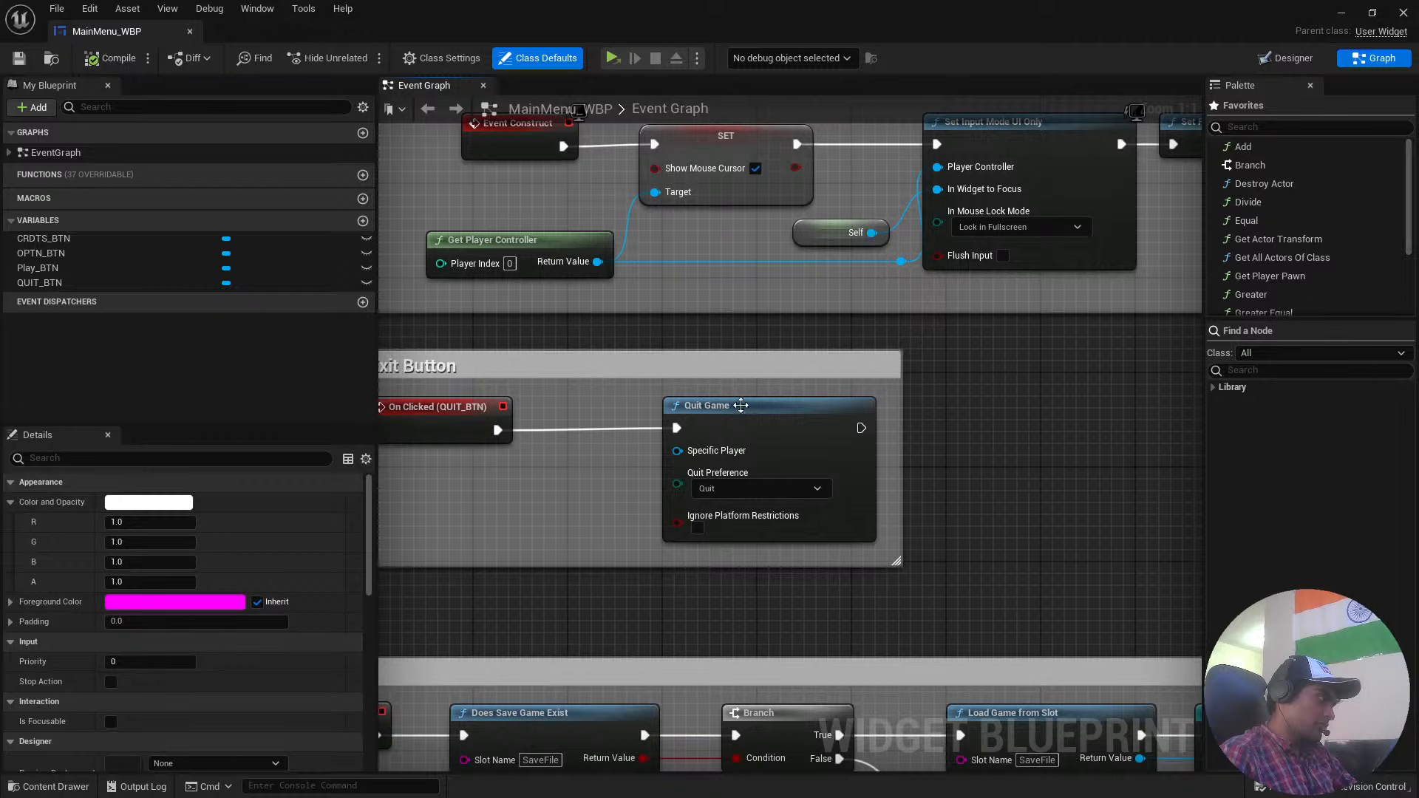
Follow the Start/Play Button logic from On Clicked (Play_BTN) through the save game check and level opening to the final Show Mouse Cursor node.
right_click_drag(1015, 552, 1098, 343)
right_click_drag(863, 440, 1082, 326)
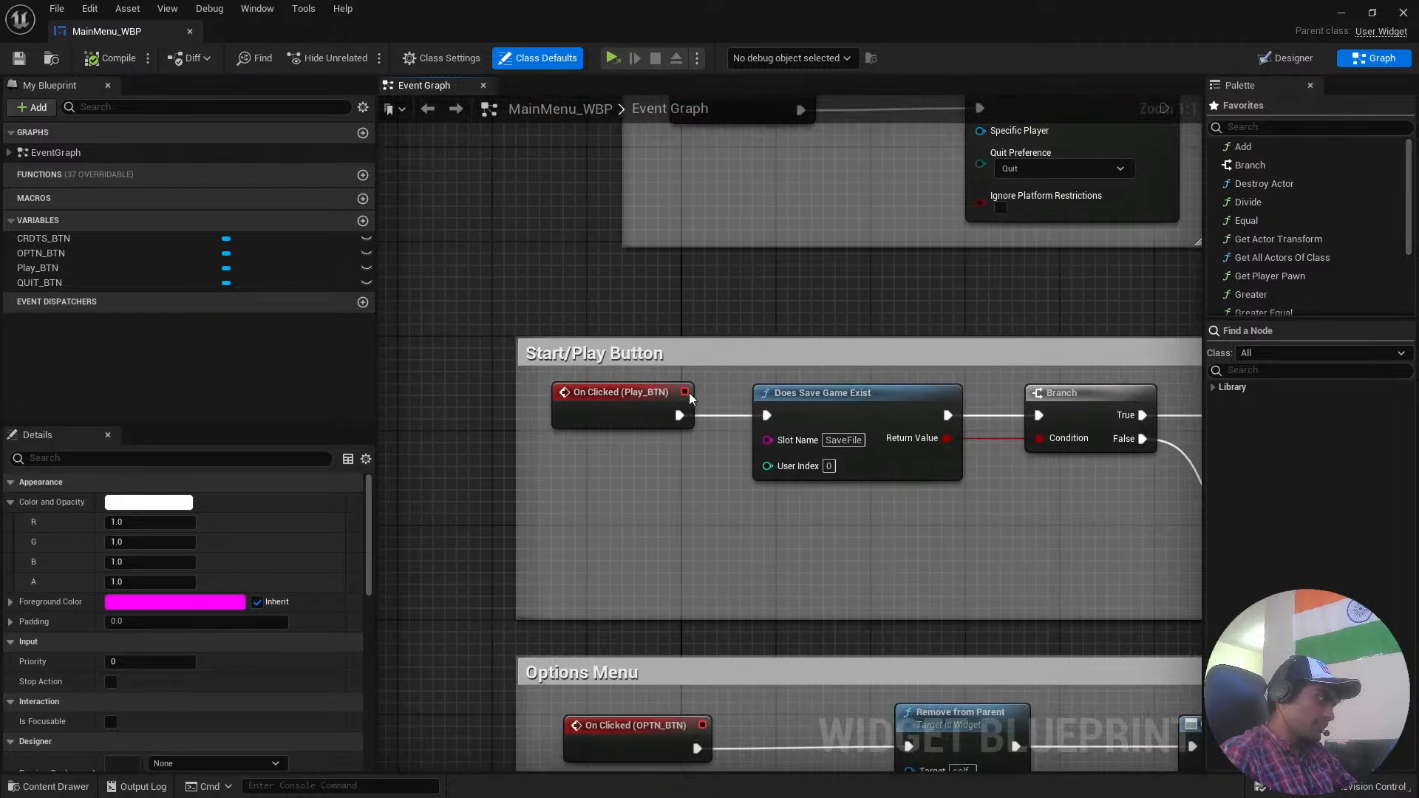
right_click_drag(808, 314, 704, 232)
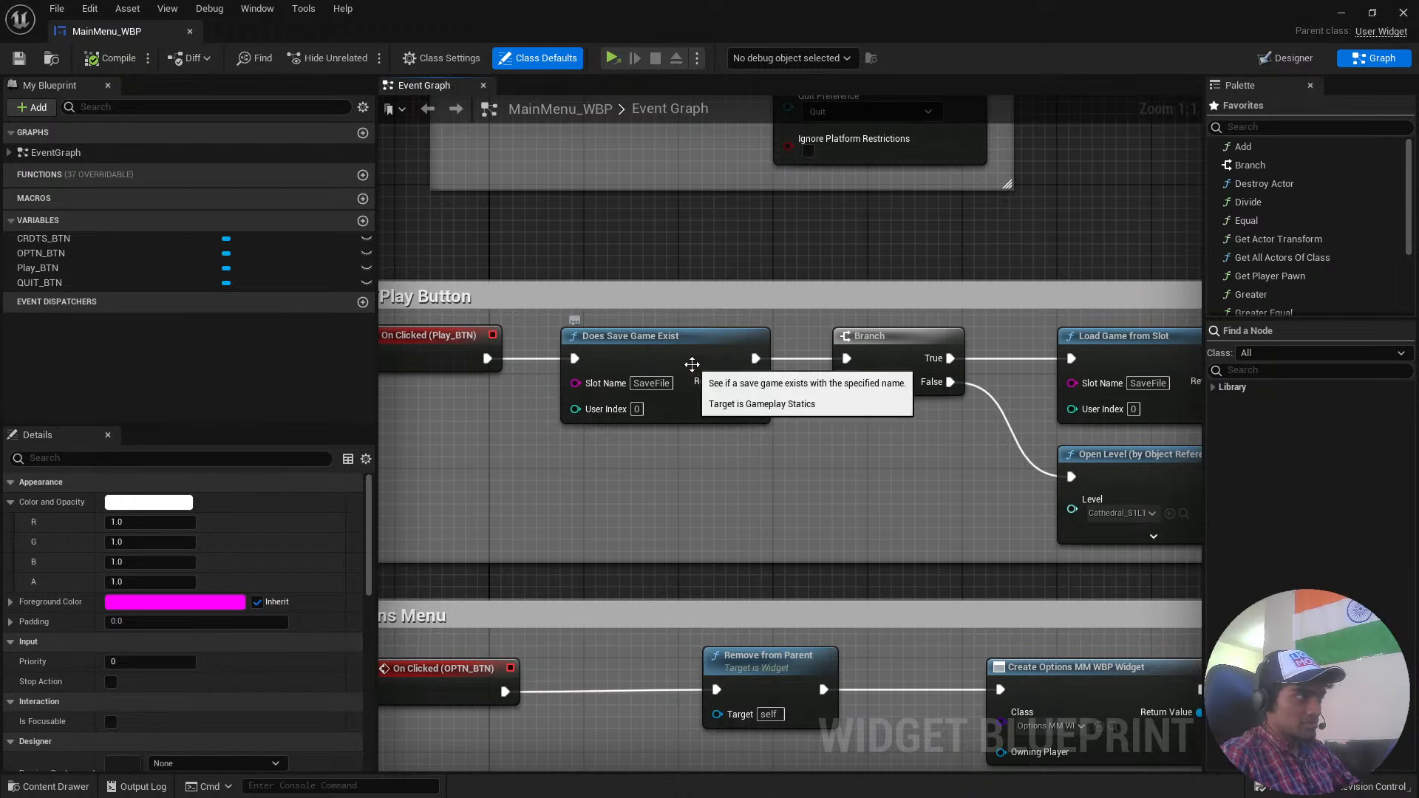
left_click(692, 365)
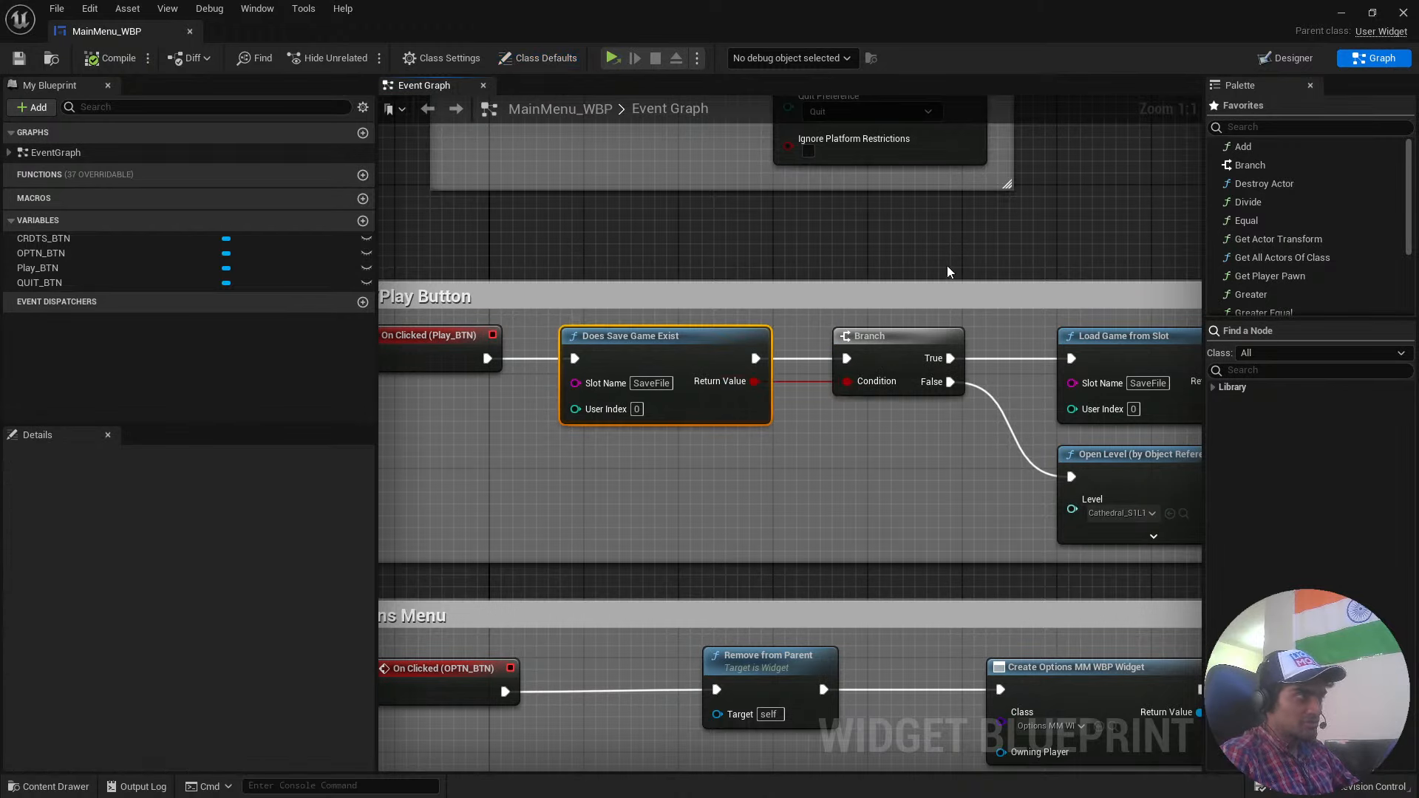
right_click_drag(958, 253, 800, 253)
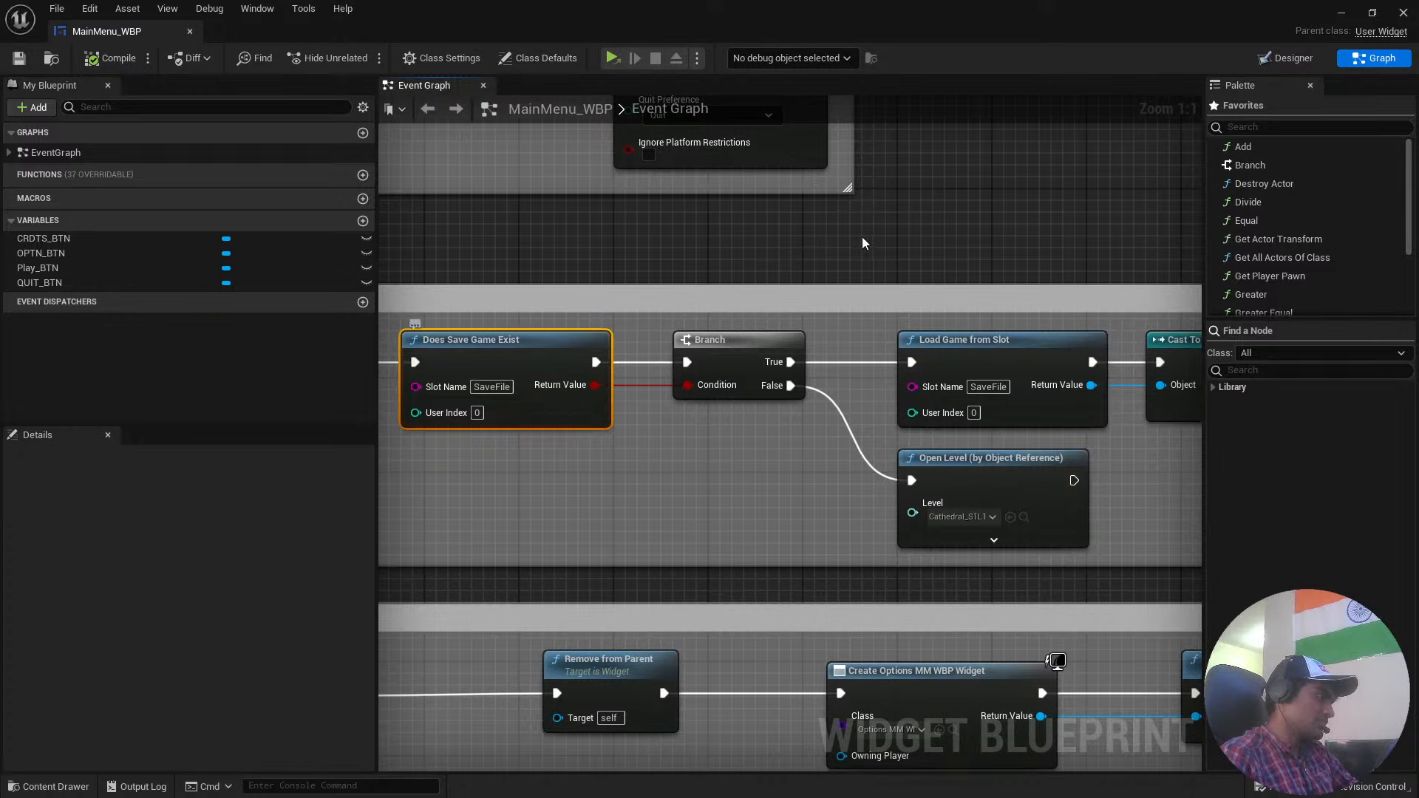
right_click_drag(862, 236, 620, 234)
right_click_drag(799, 228, 612, 210)
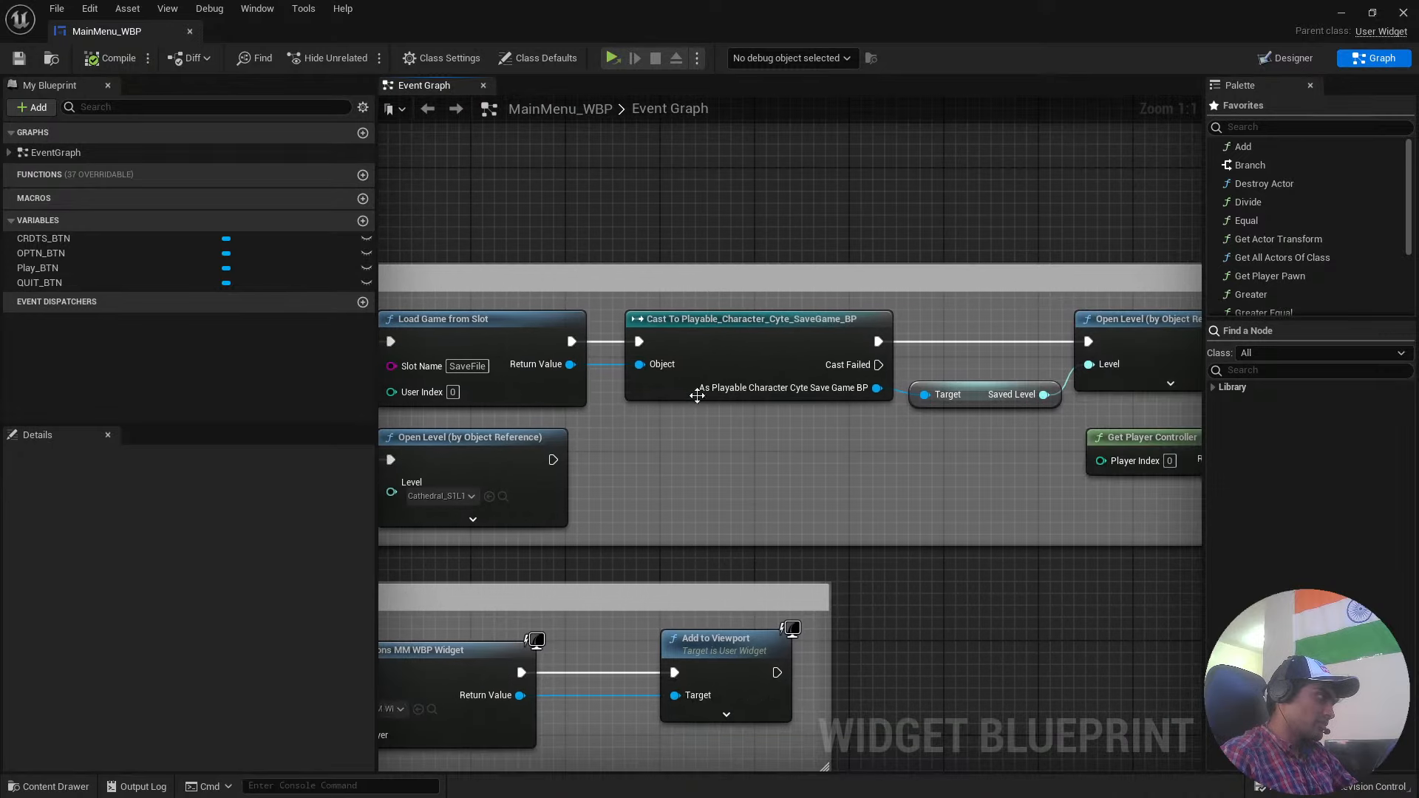
right_click_drag(861, 222, 533, 245)
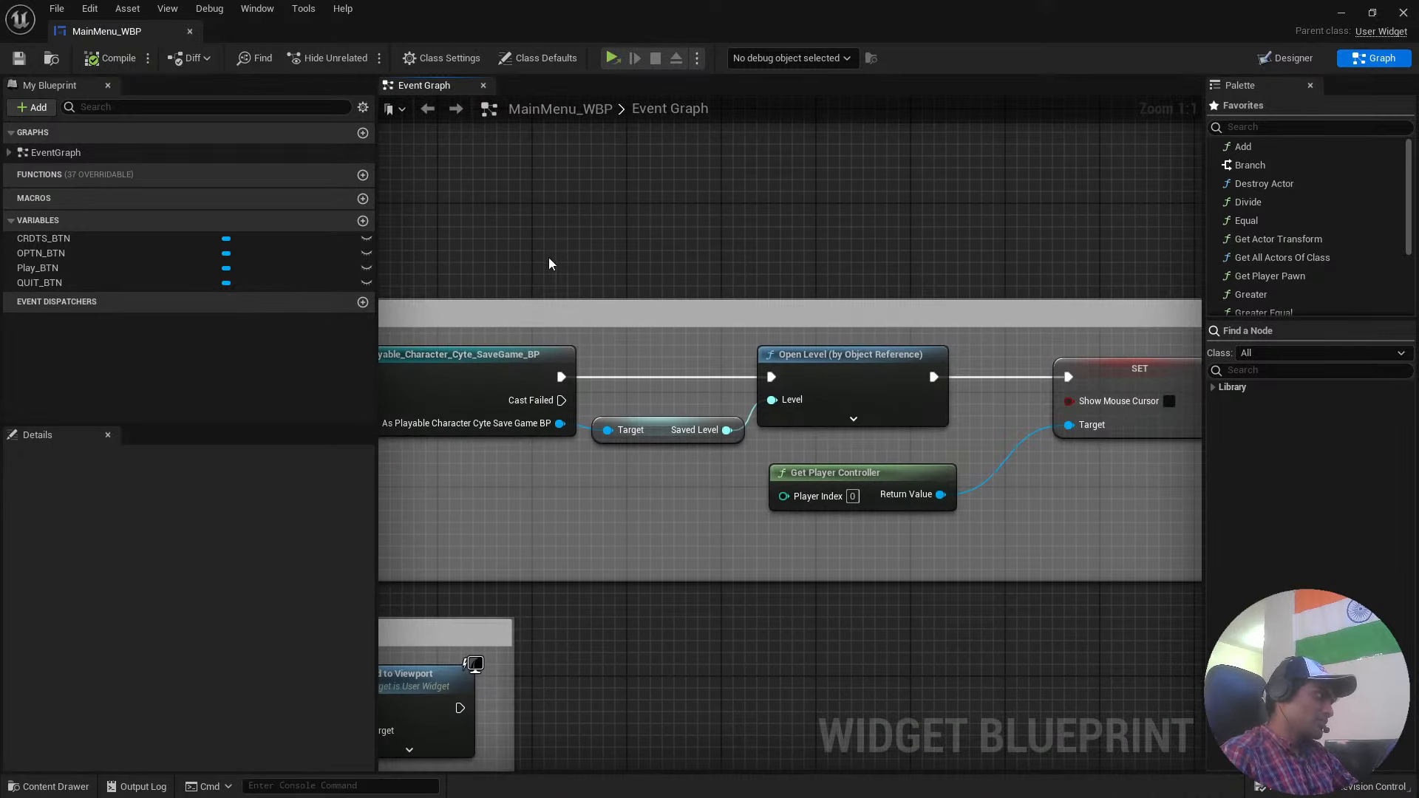
right_click_drag(638, 287, 617, 251)
right_click_drag(947, 230, 578, 234)
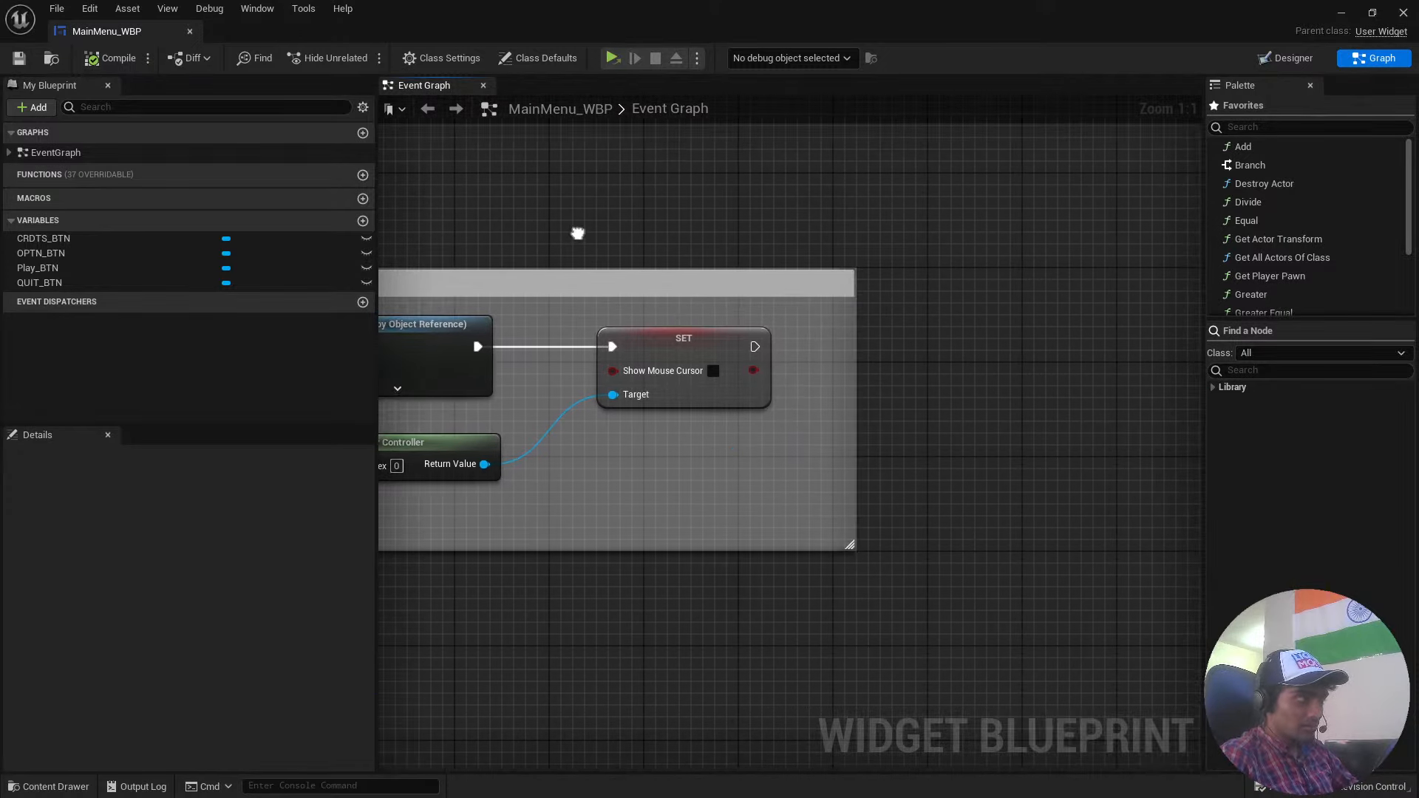
Return to the start of the button logic and examine the Options Menu nodes from On Clicked (OPTN_BTN) to Add to Viewport.
scroll(1005, 244, "down", 4)
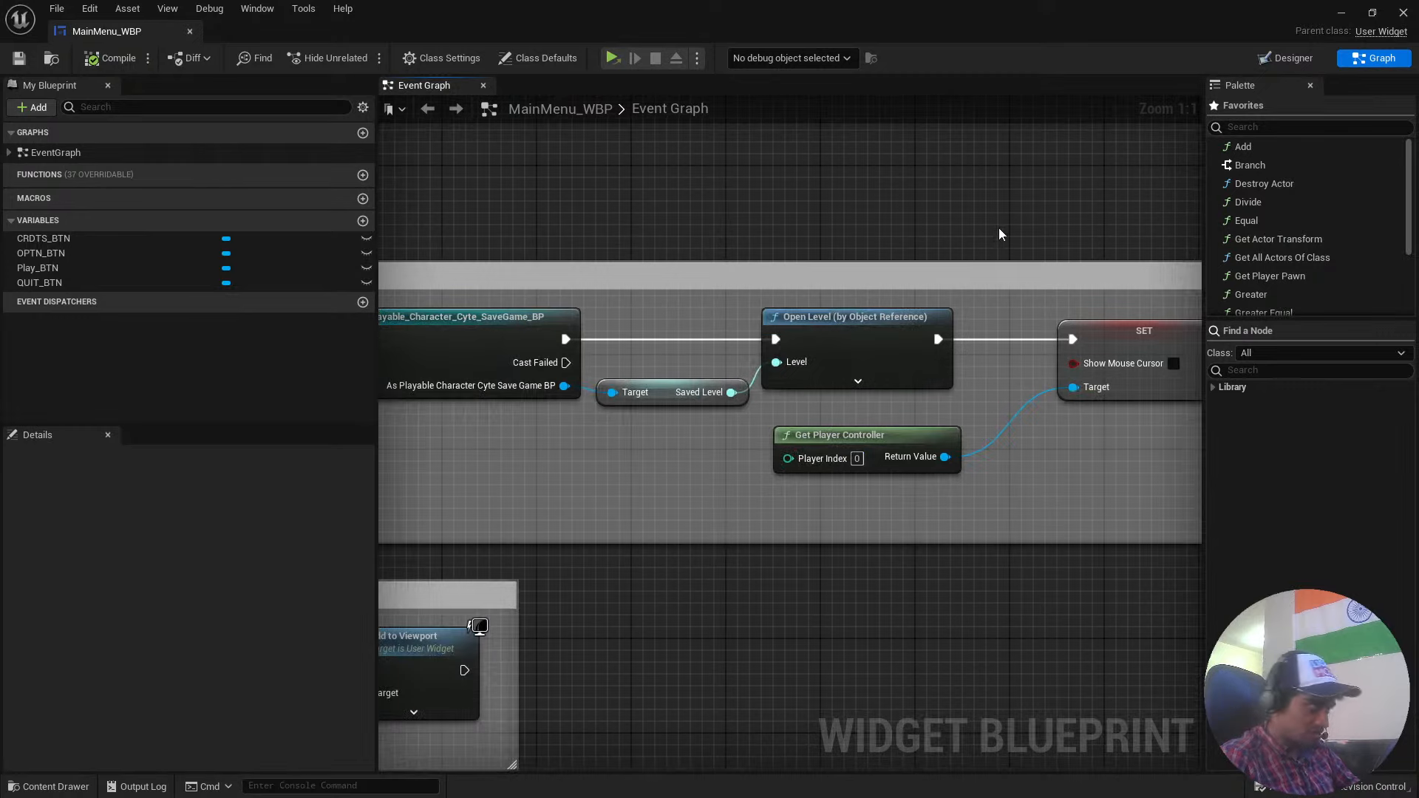
right_click_drag(763, 234, 1092, 222)
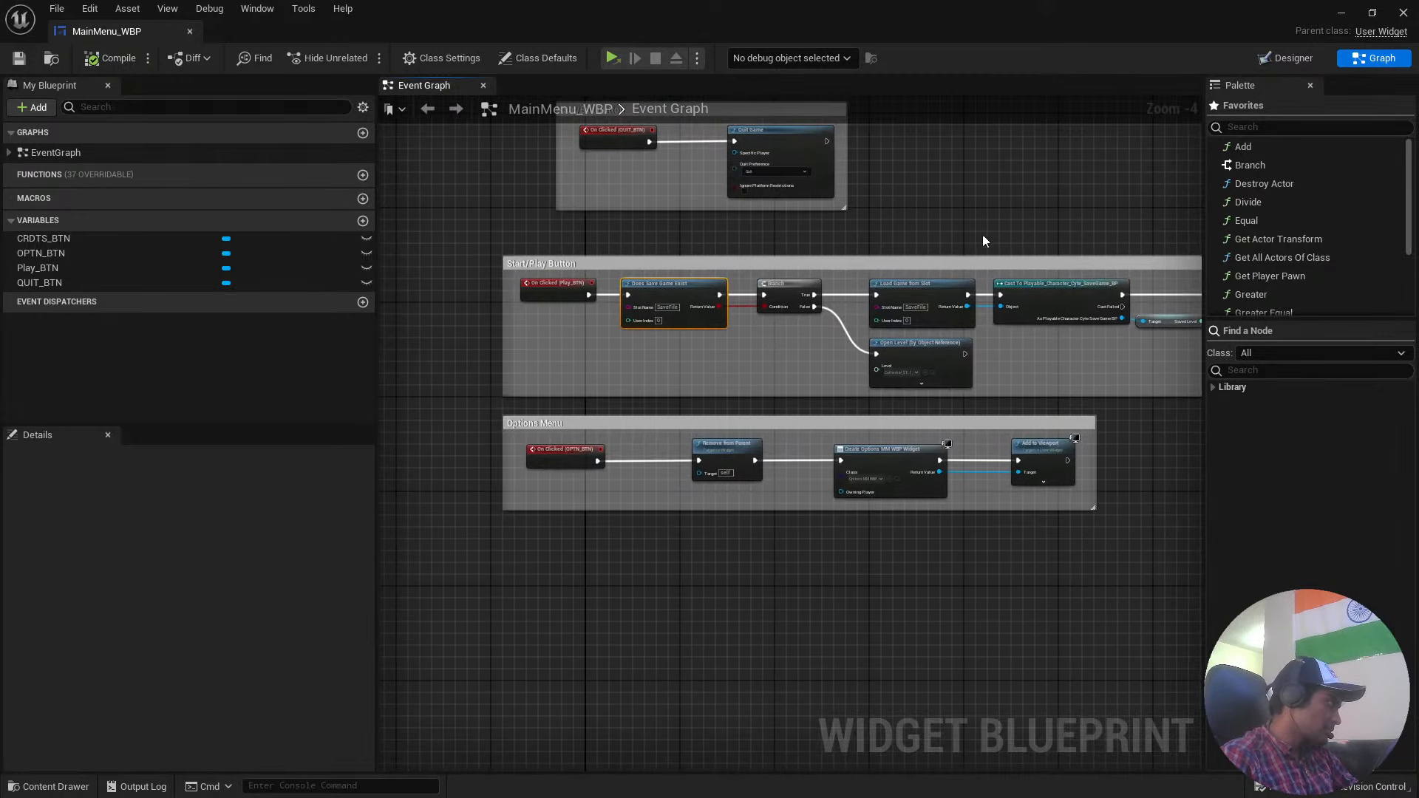
scroll(682, 378, "up", 4)
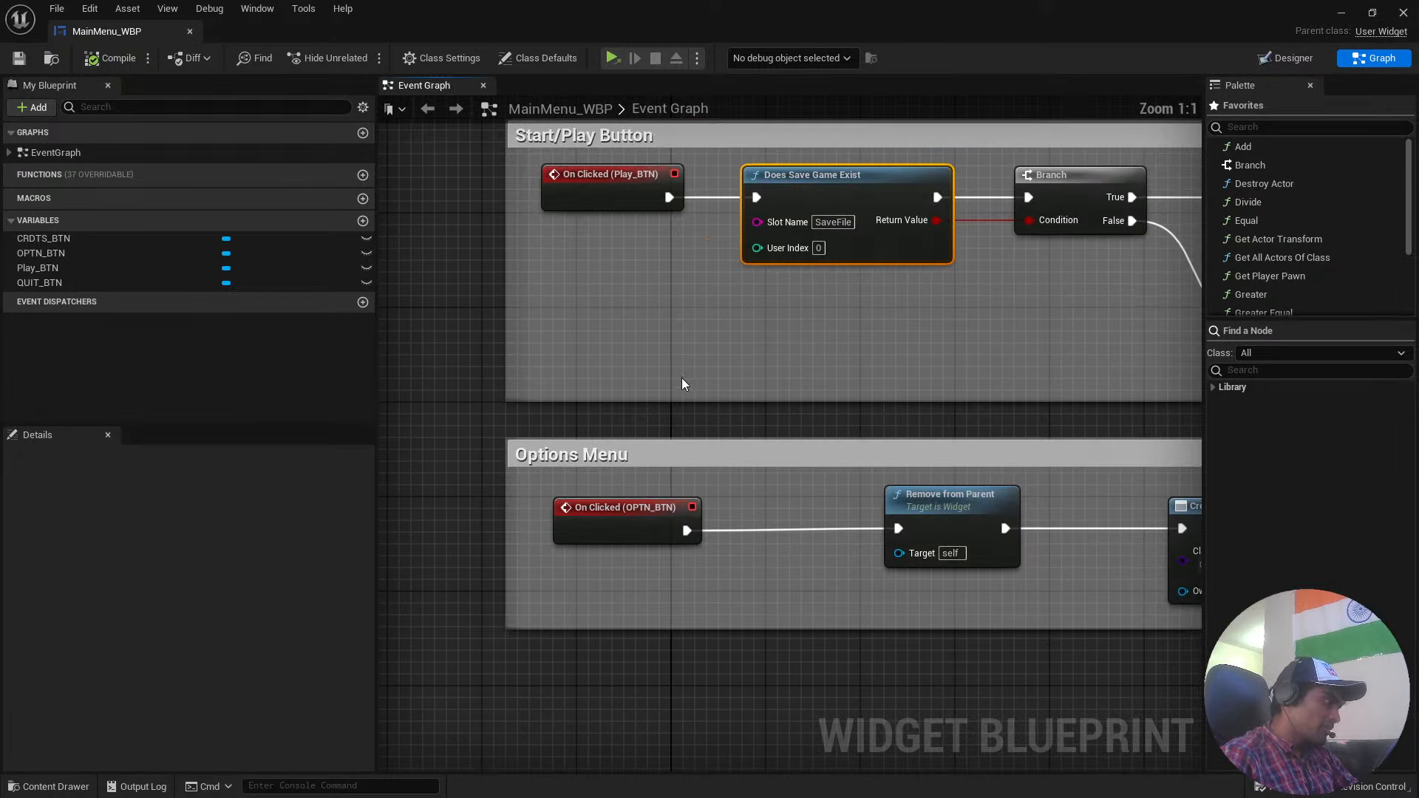
scroll(673, 435, "down", 4)
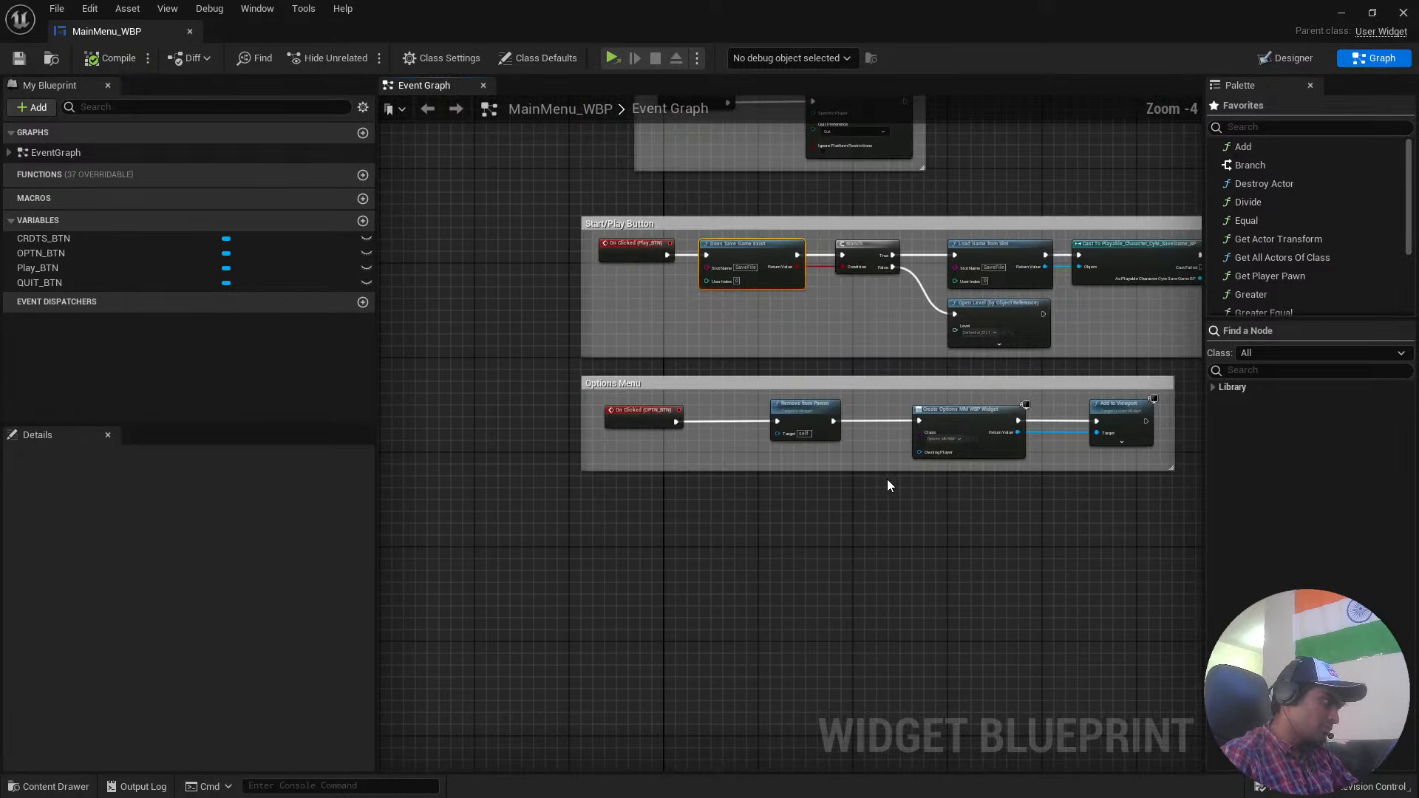
right_click_drag(887, 479, 861, 452)
scroll(961, 518, "up", 4)
right_click_drag(961, 517, 670, 511)
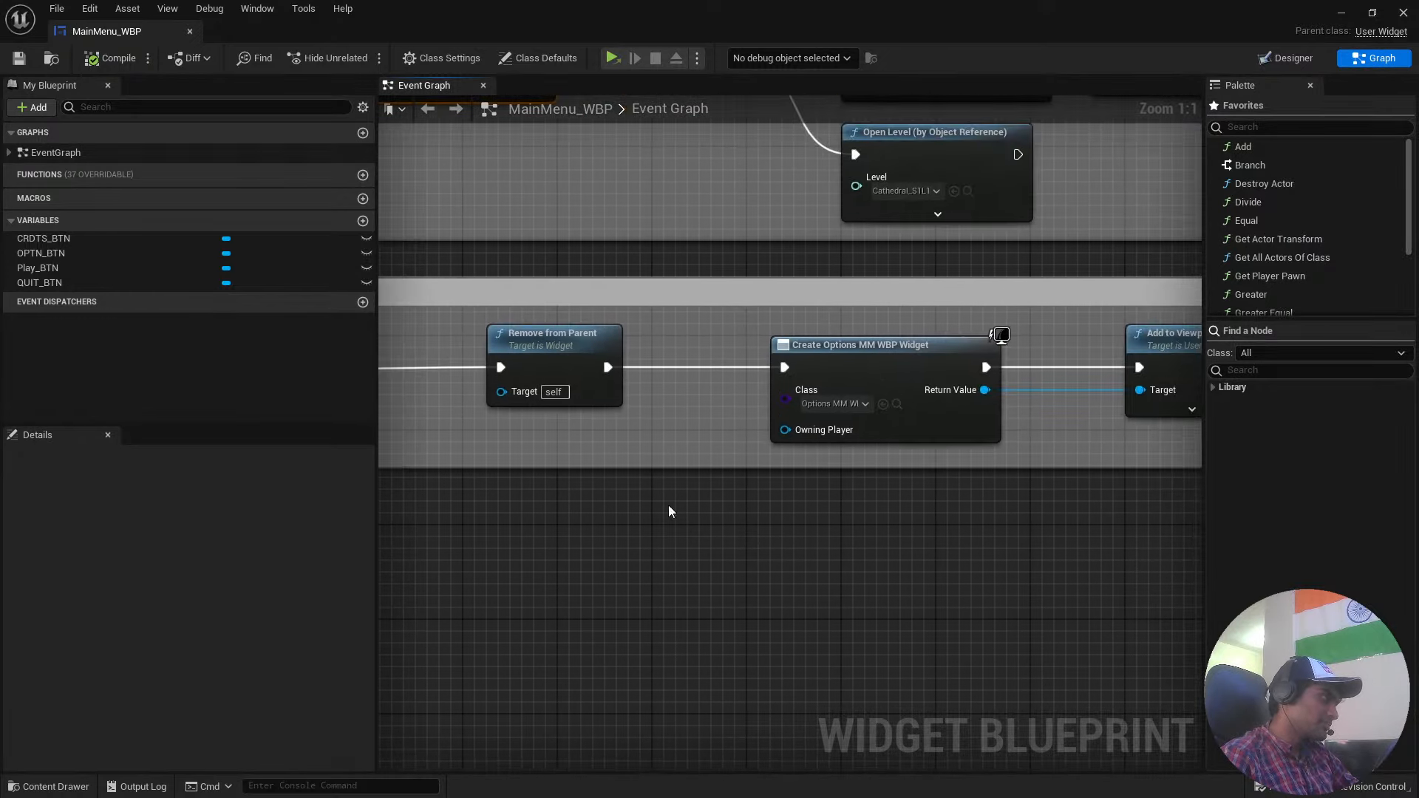
right_click_drag(601, 402, 573, 497)
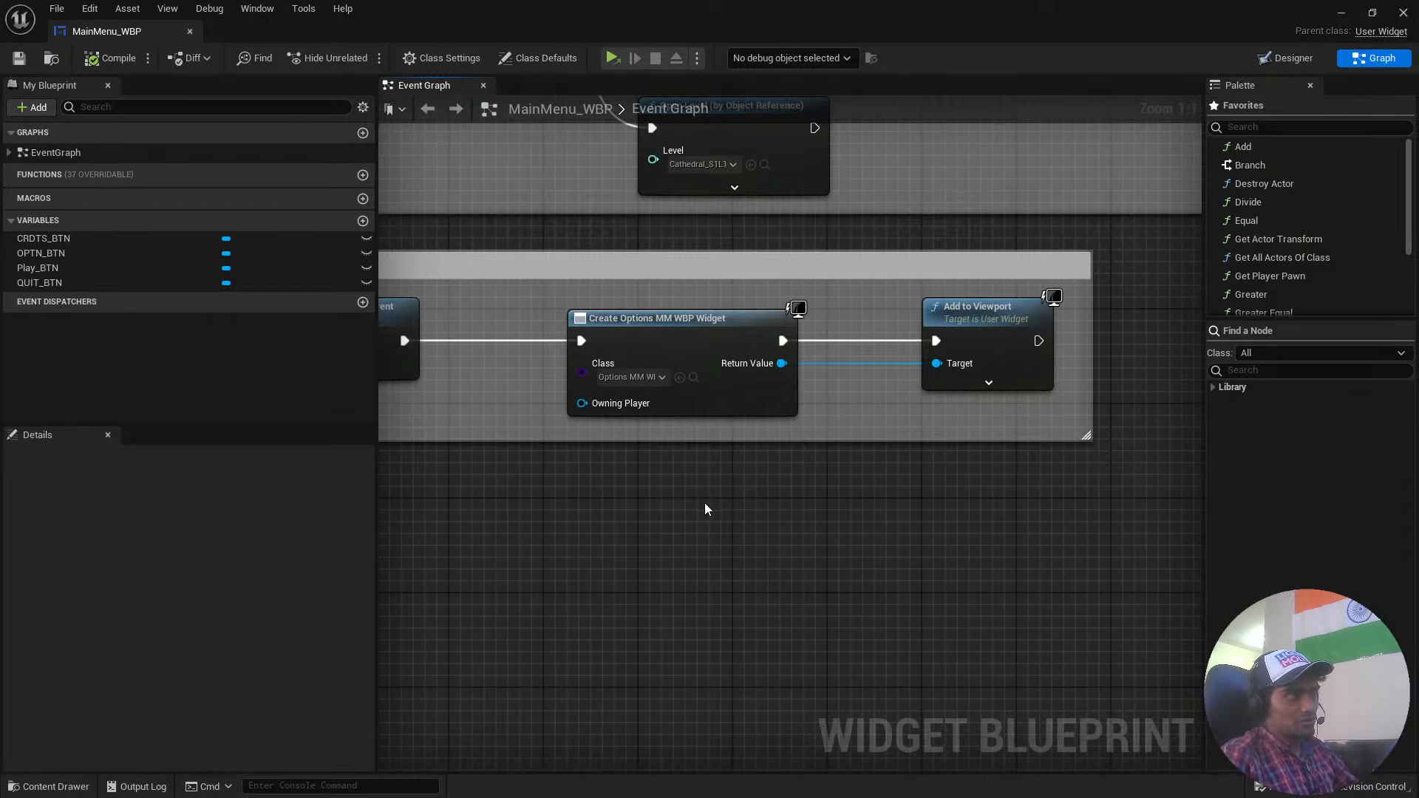
Close the MainMenu_WBP widget blueprint and go back to the project's root Content folder.
right_click_drag(838, 478, 732, 563)
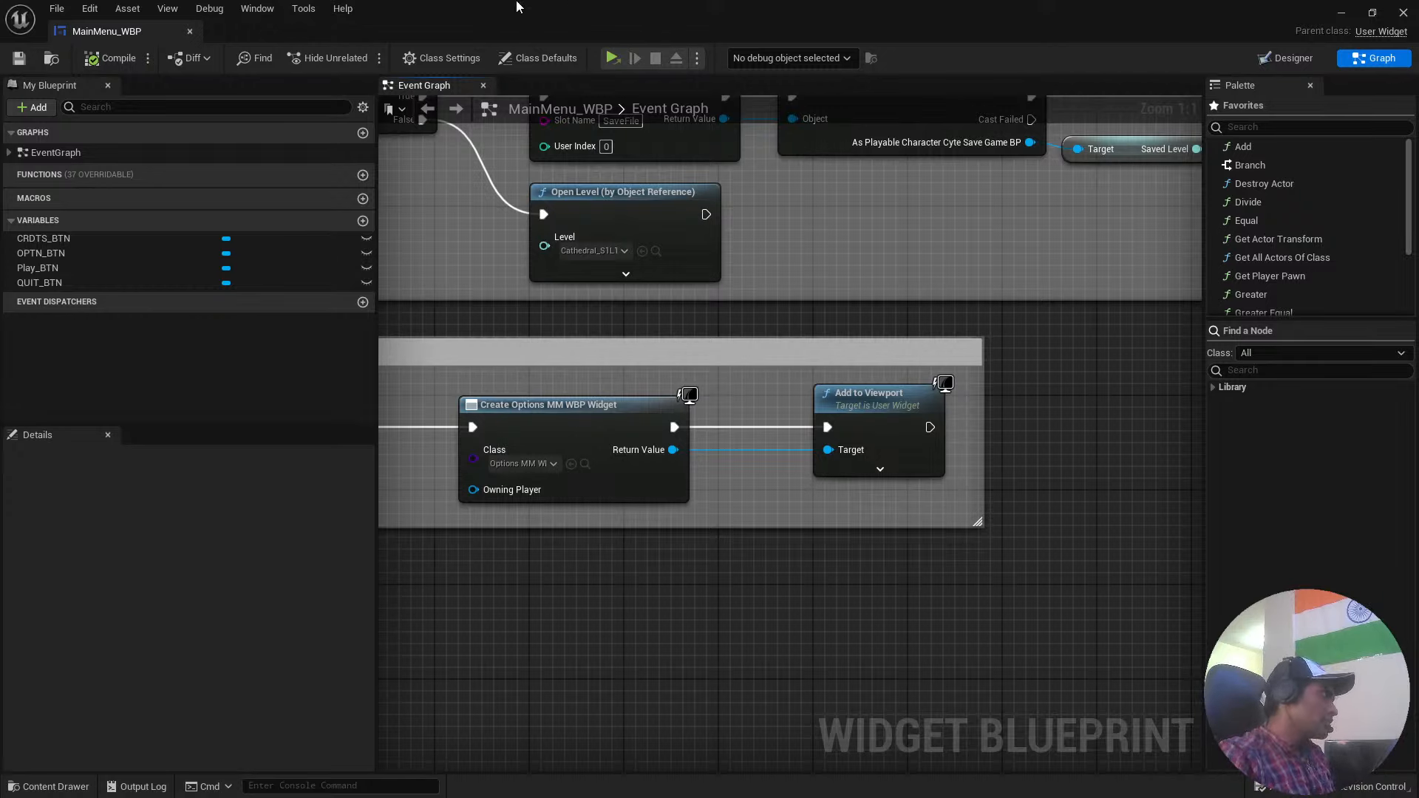
left_click(190, 31)
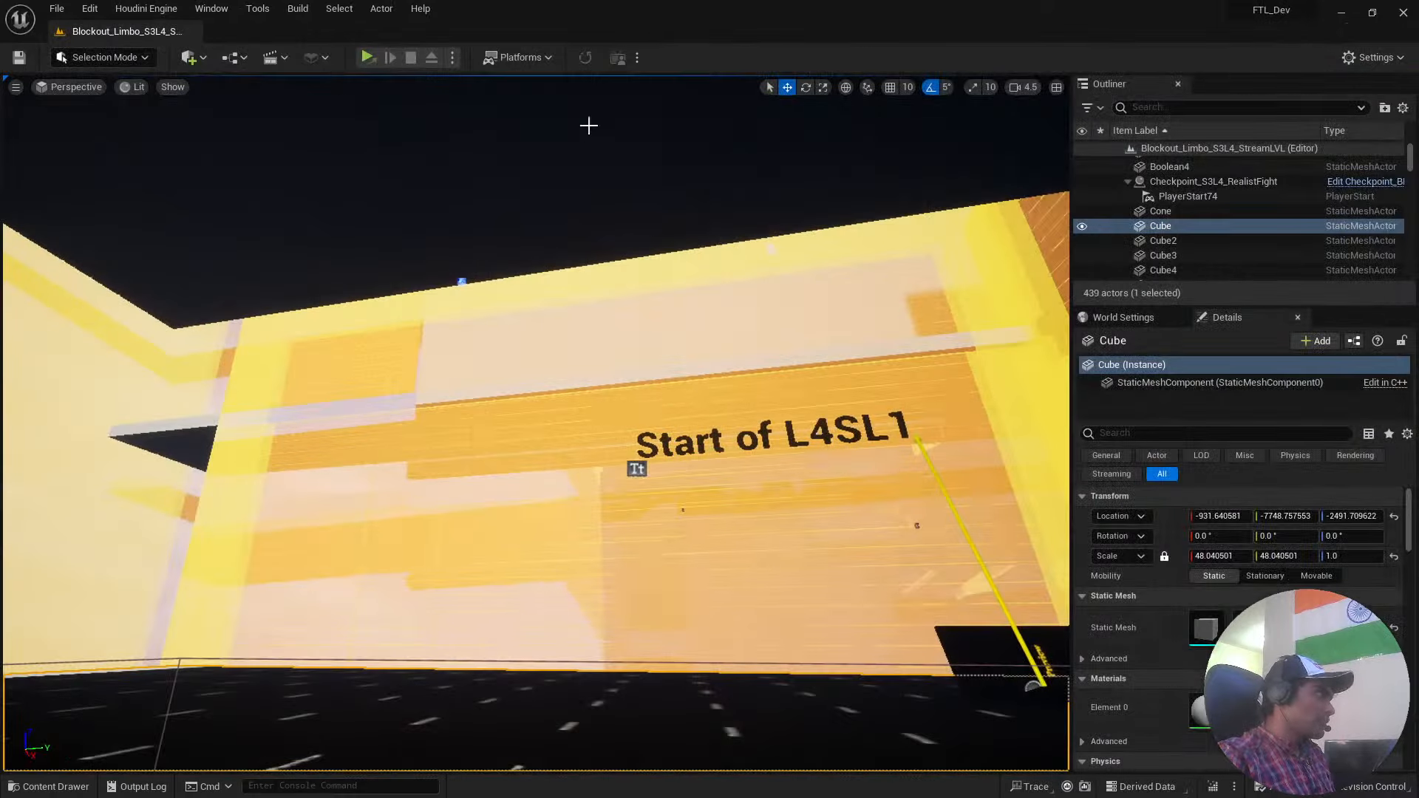
key("f")
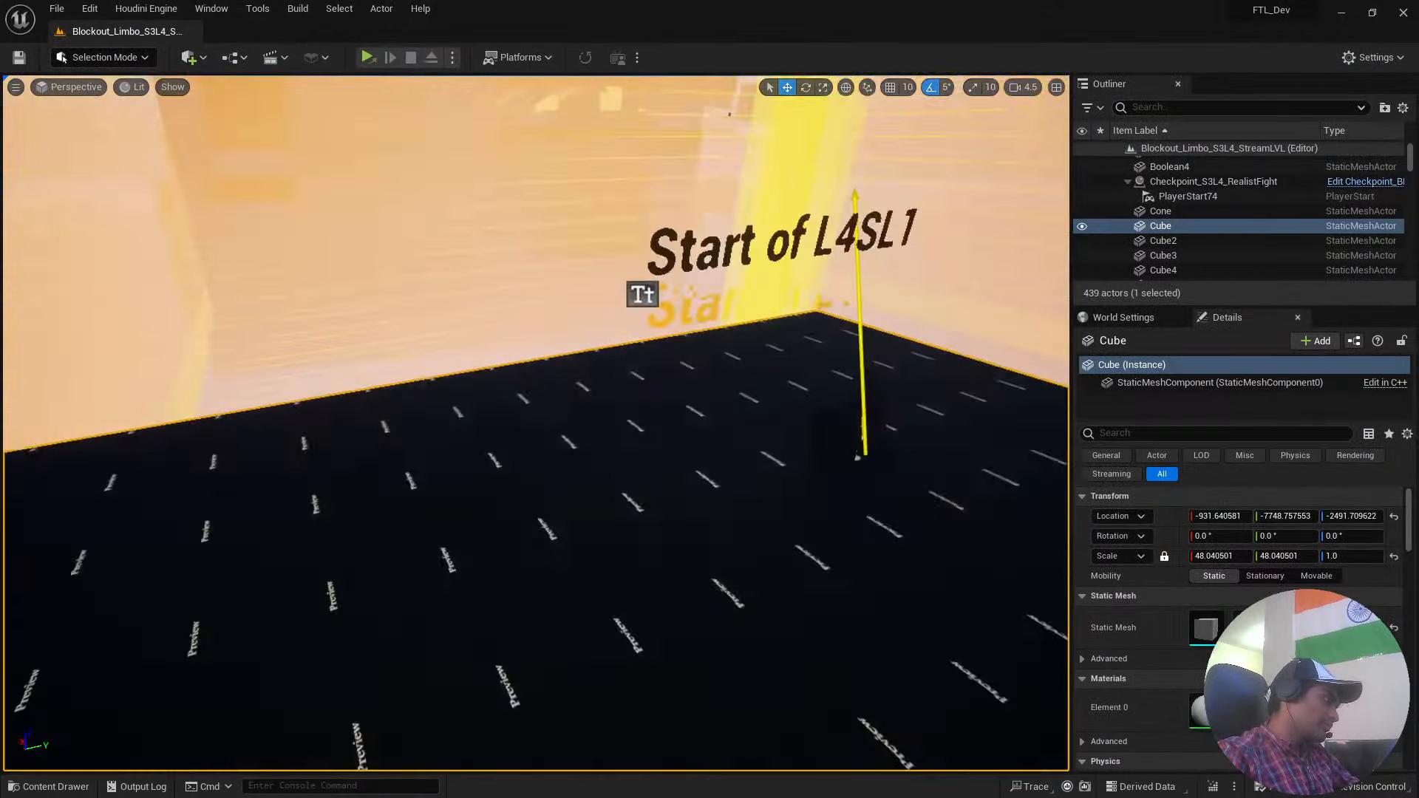
key("ctrl+space")
key("alt+Left")
key("alt+Left")
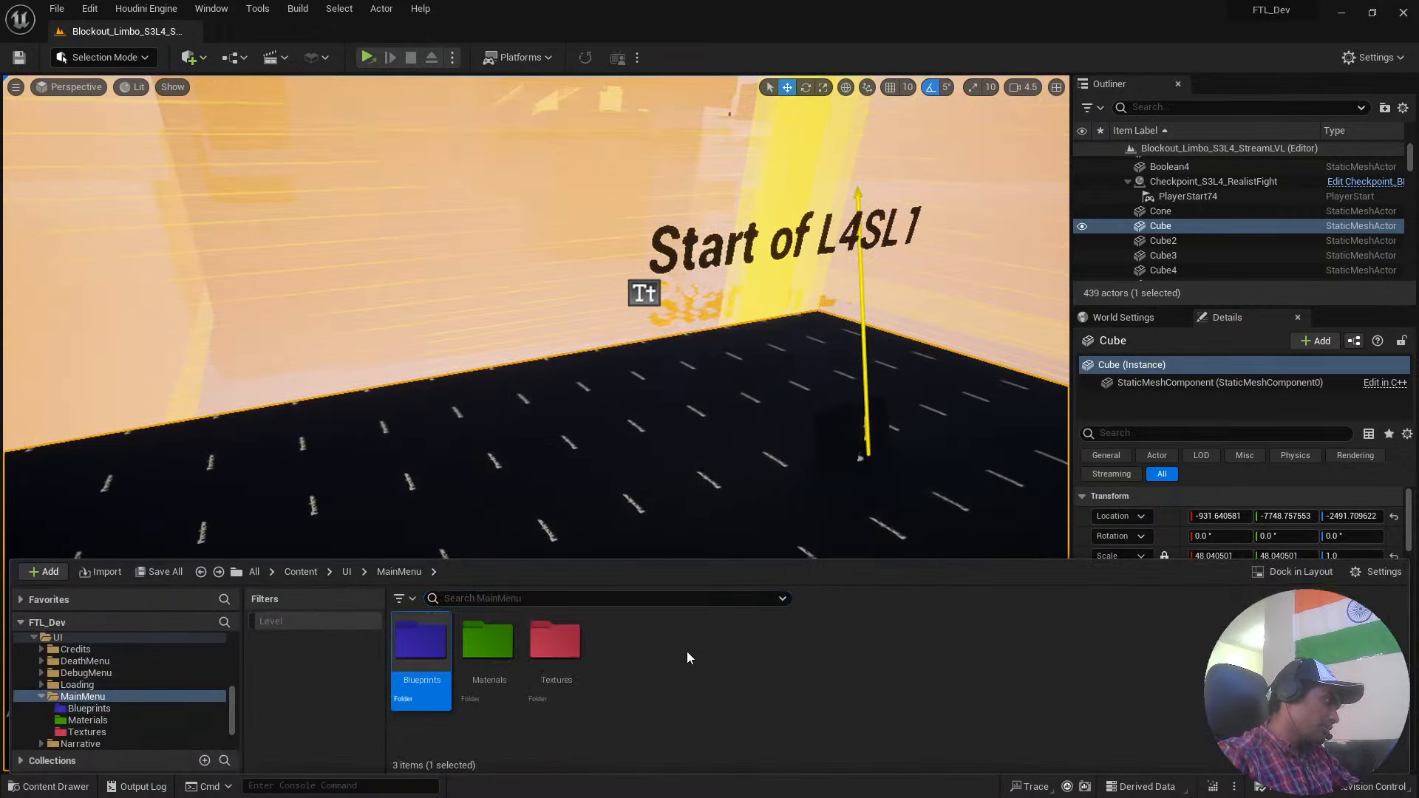
key("alt+Left")
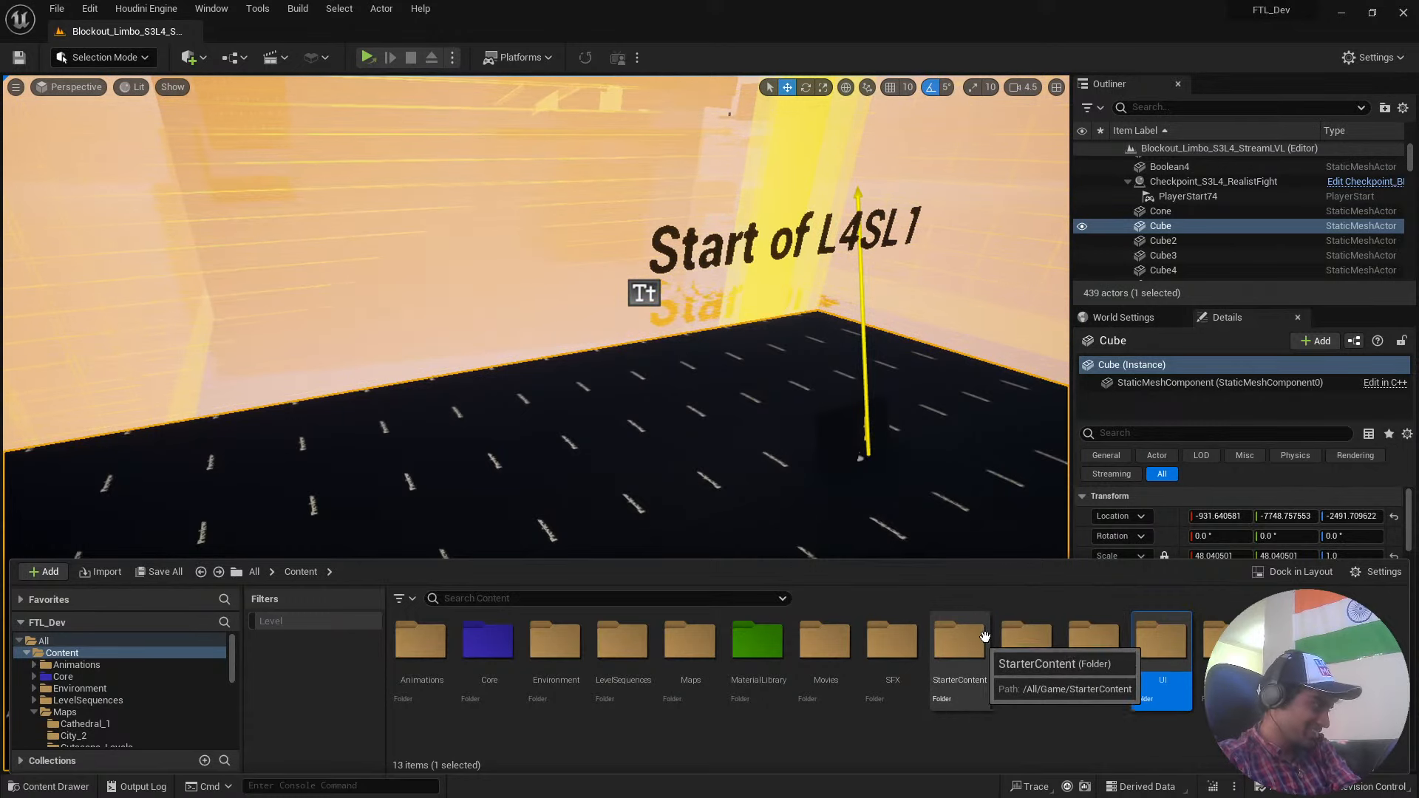
Look through the Core folder, viewing its Controls assets and the Blueprints folder inside LevelBlueprint.
double_click(471, 641)
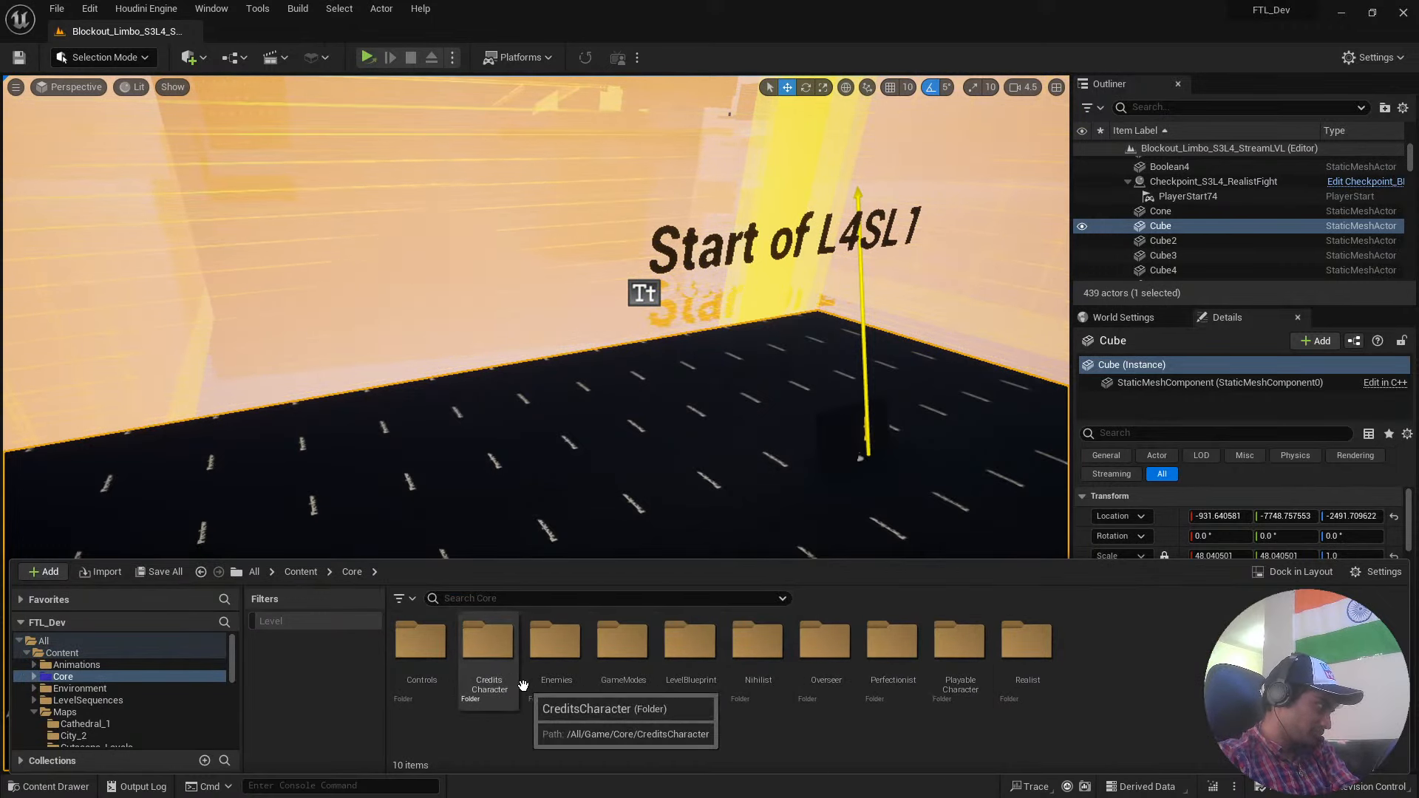
left_click(479, 661)
double_click(421, 643)
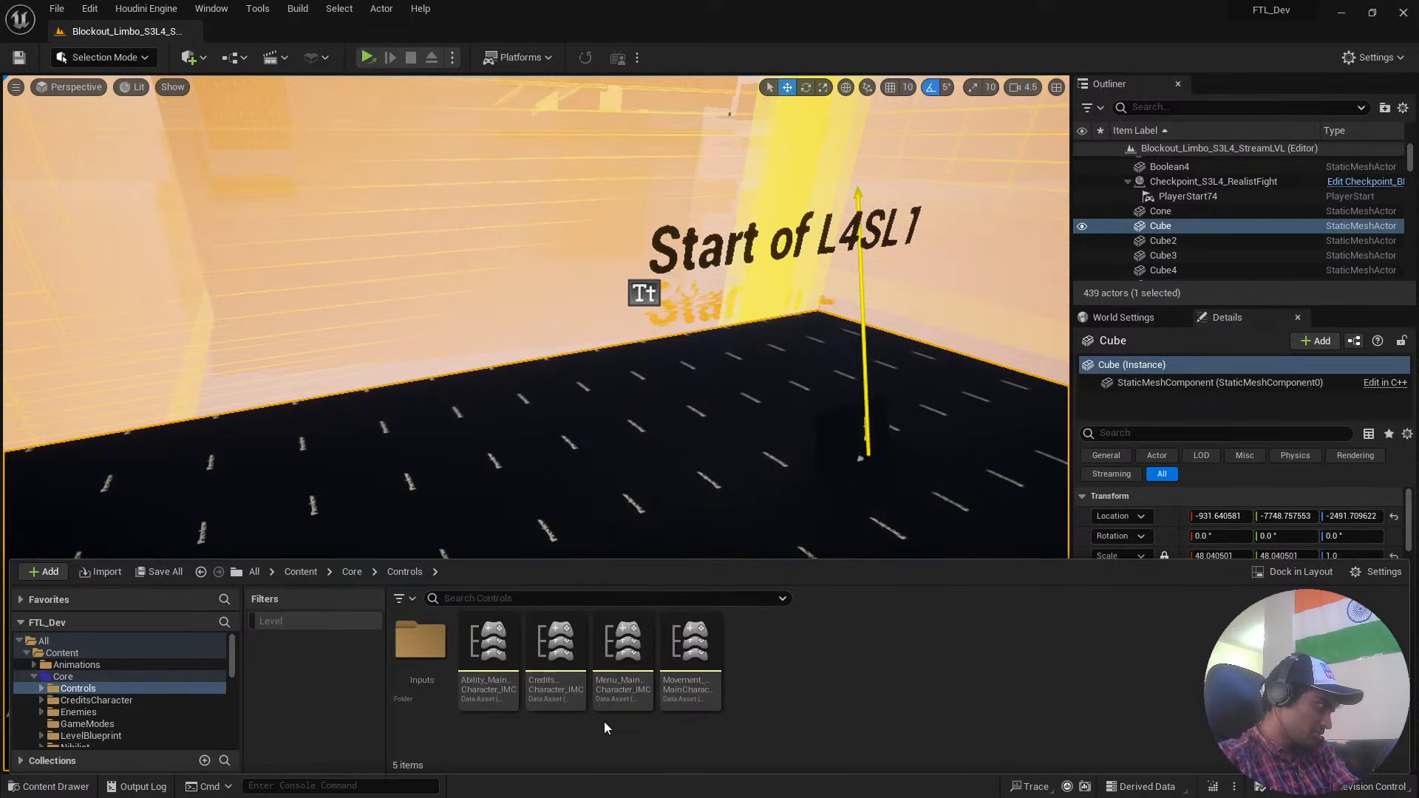
key("alt+Left")
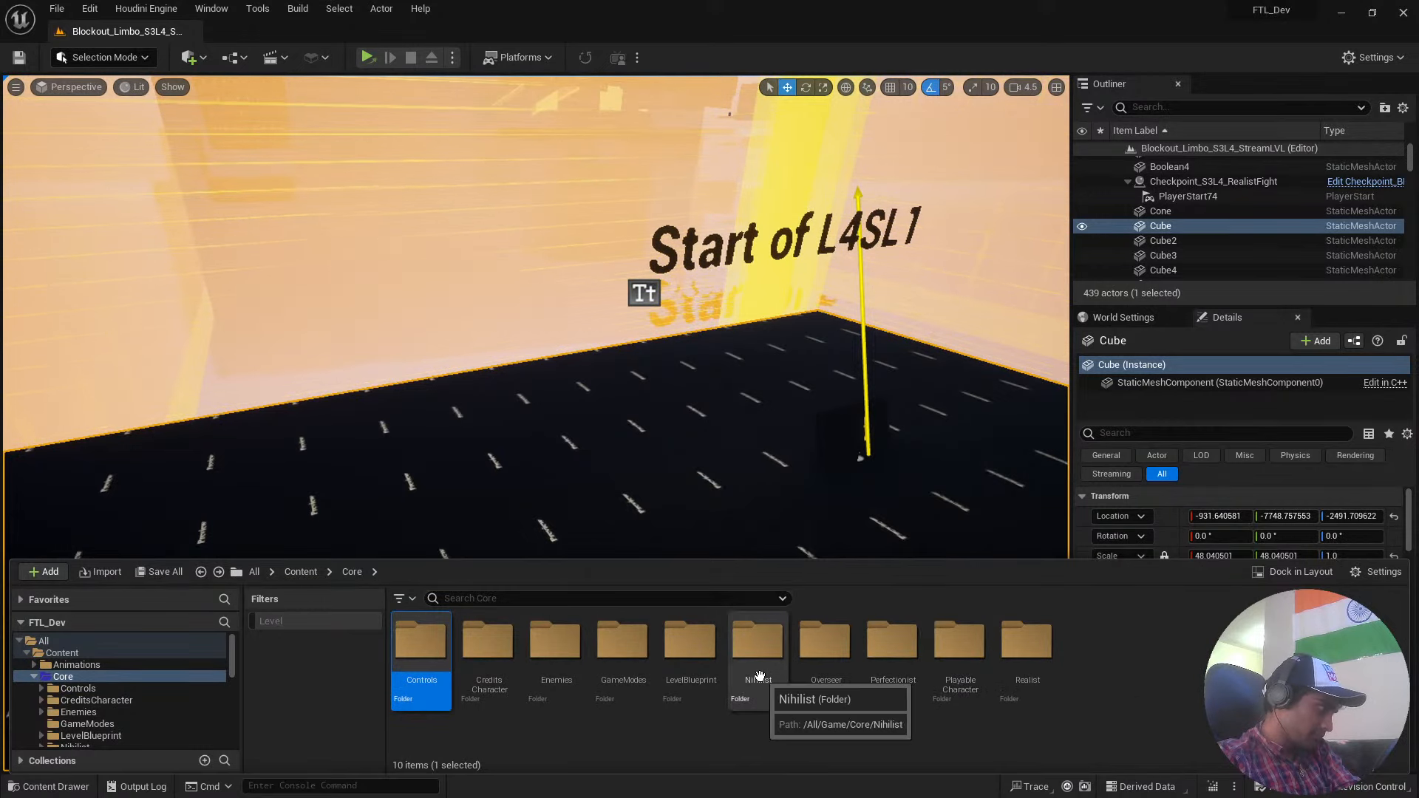
double_click(714, 657)
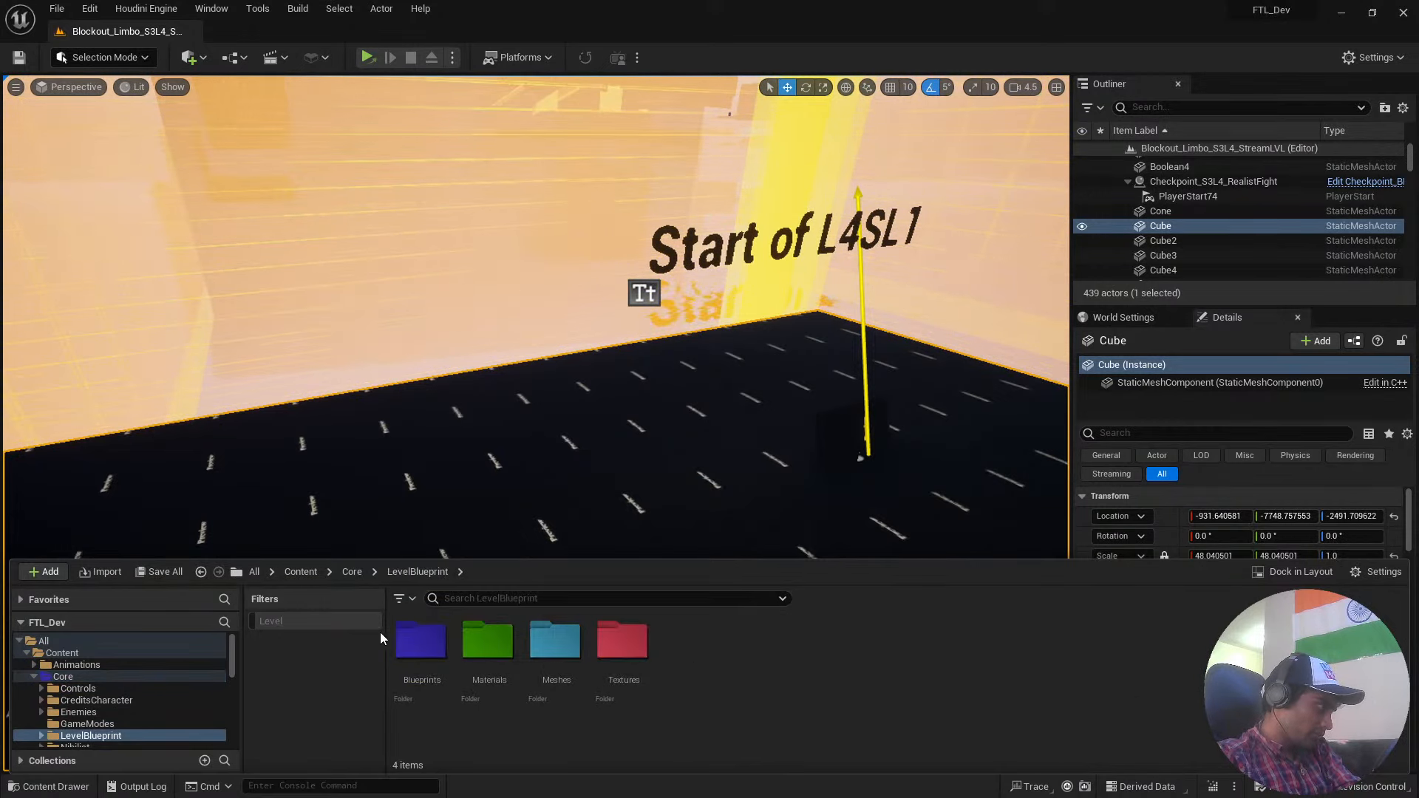
double_click(421, 641)
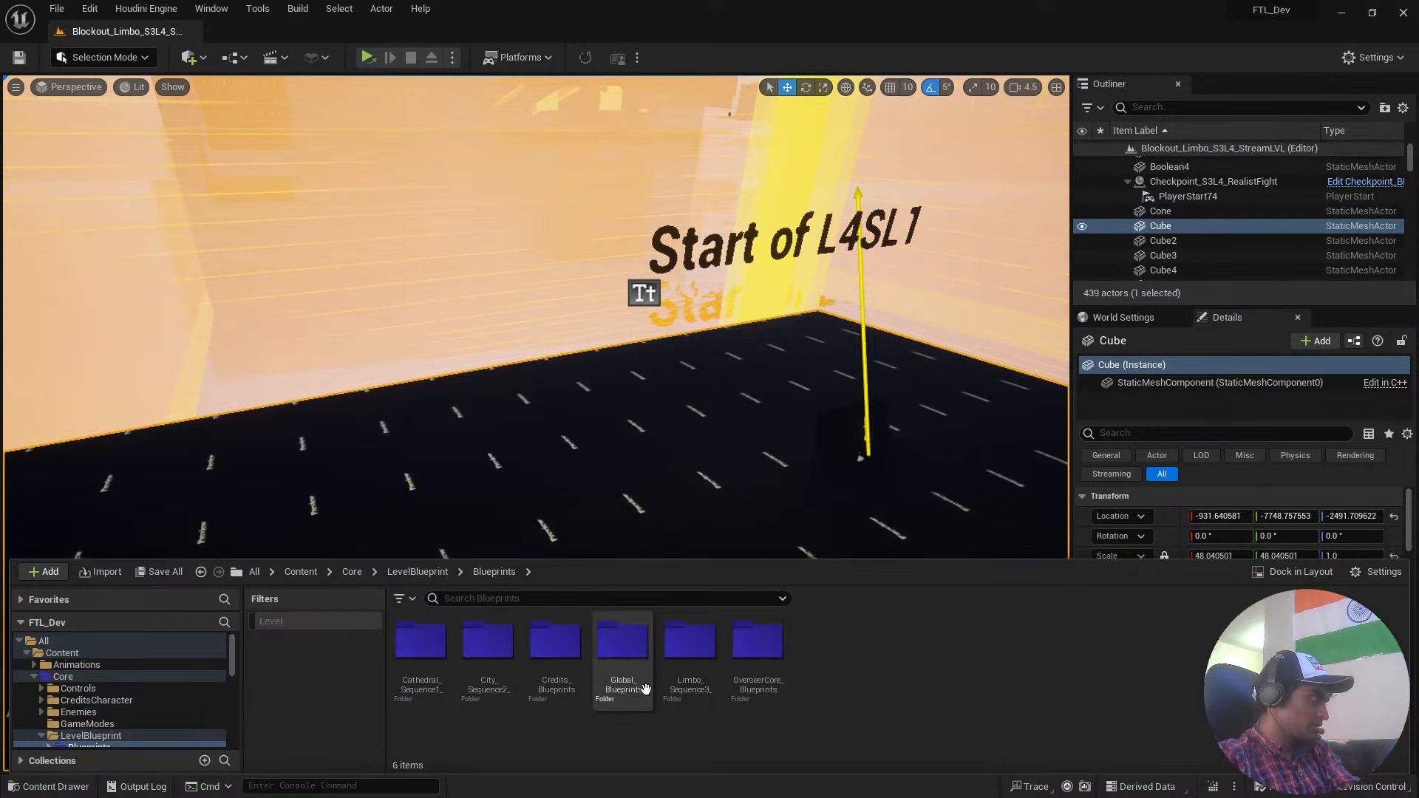
Return to the Content root and show the level assets in Maps > Limbo_3.
key("alt+Left")
key("alt+Left")
key("alt+Left")
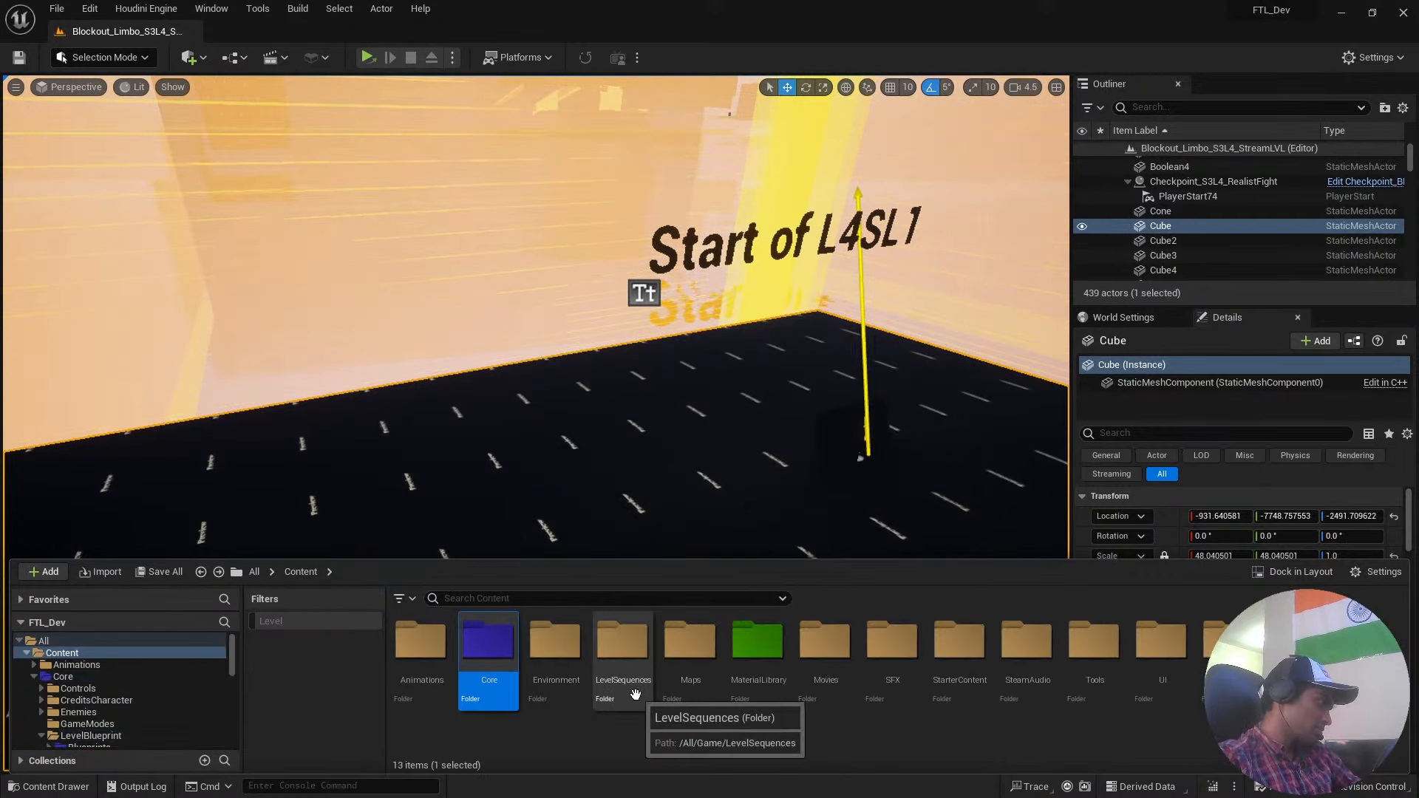
double_click(680, 675)
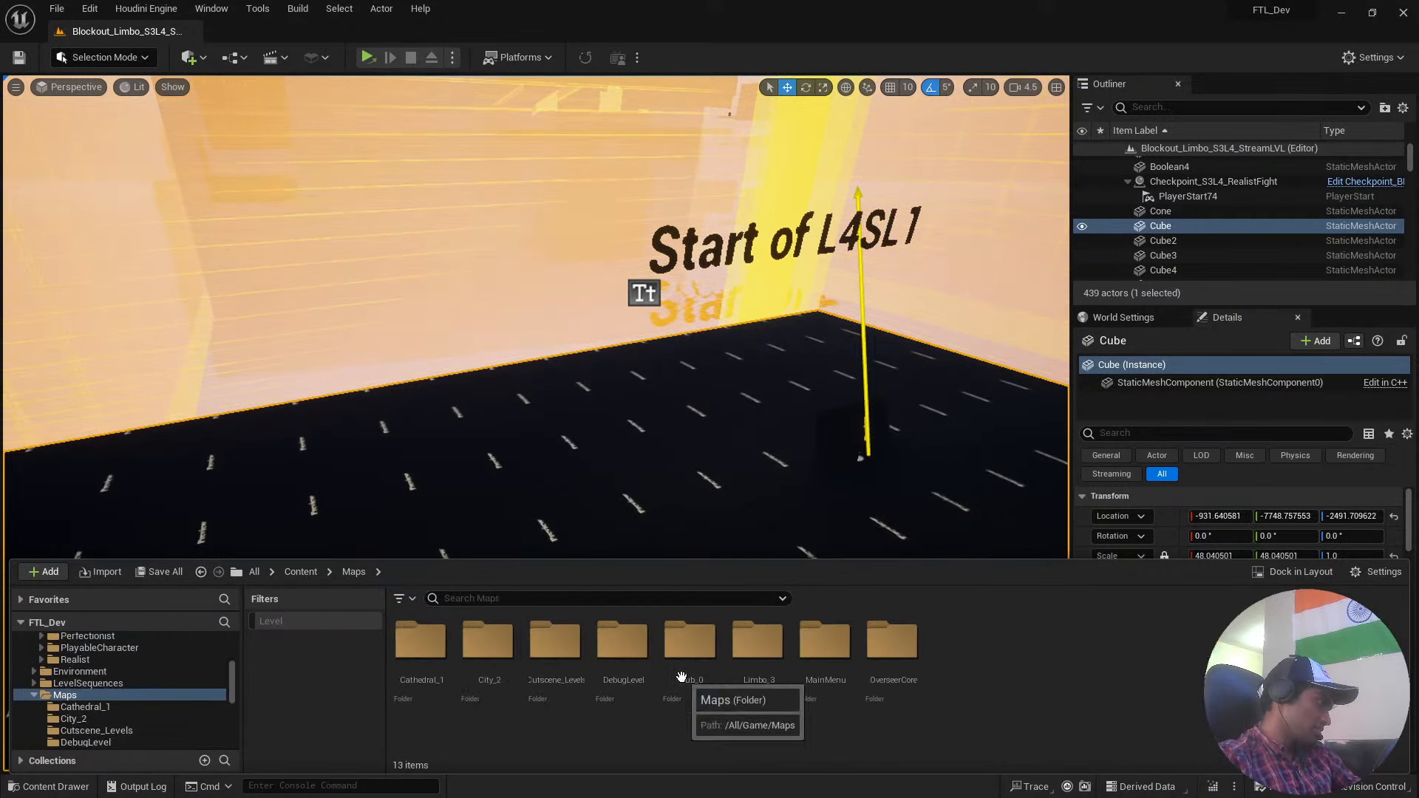
double_click(776, 676)
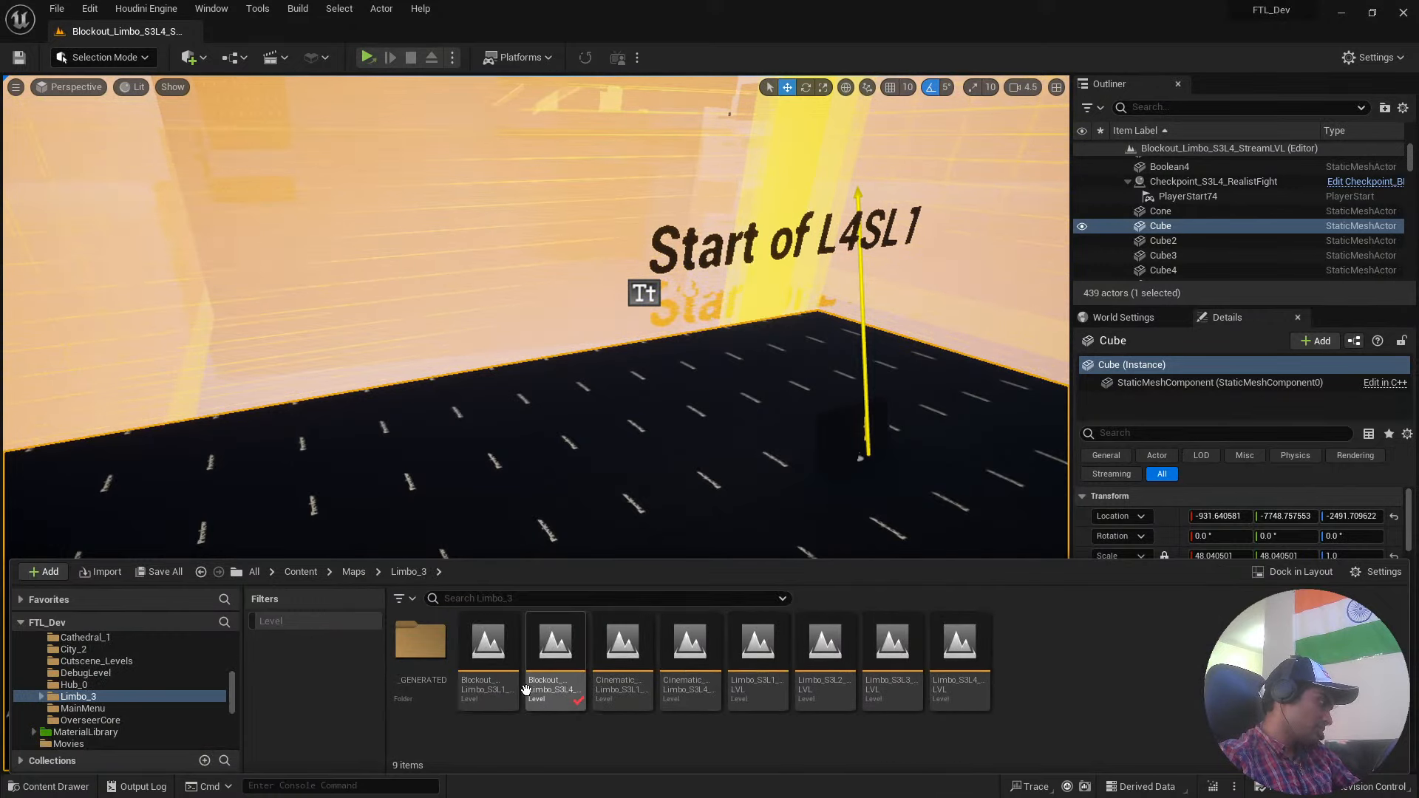
Fly through the Blockout_Limbo_S3L4 level for a wider look at it and show the Limbo_3 level assets again.
key("s")
right_click_drag(856, 392, 939, 380)
scroll(855, 392, "up", 4)
key("w")
key("w")
mouse_move(516, 619)
right_mouse_down()
mouse_move(533, 607)
mouse_move(516, 619)
right_mouse_up()
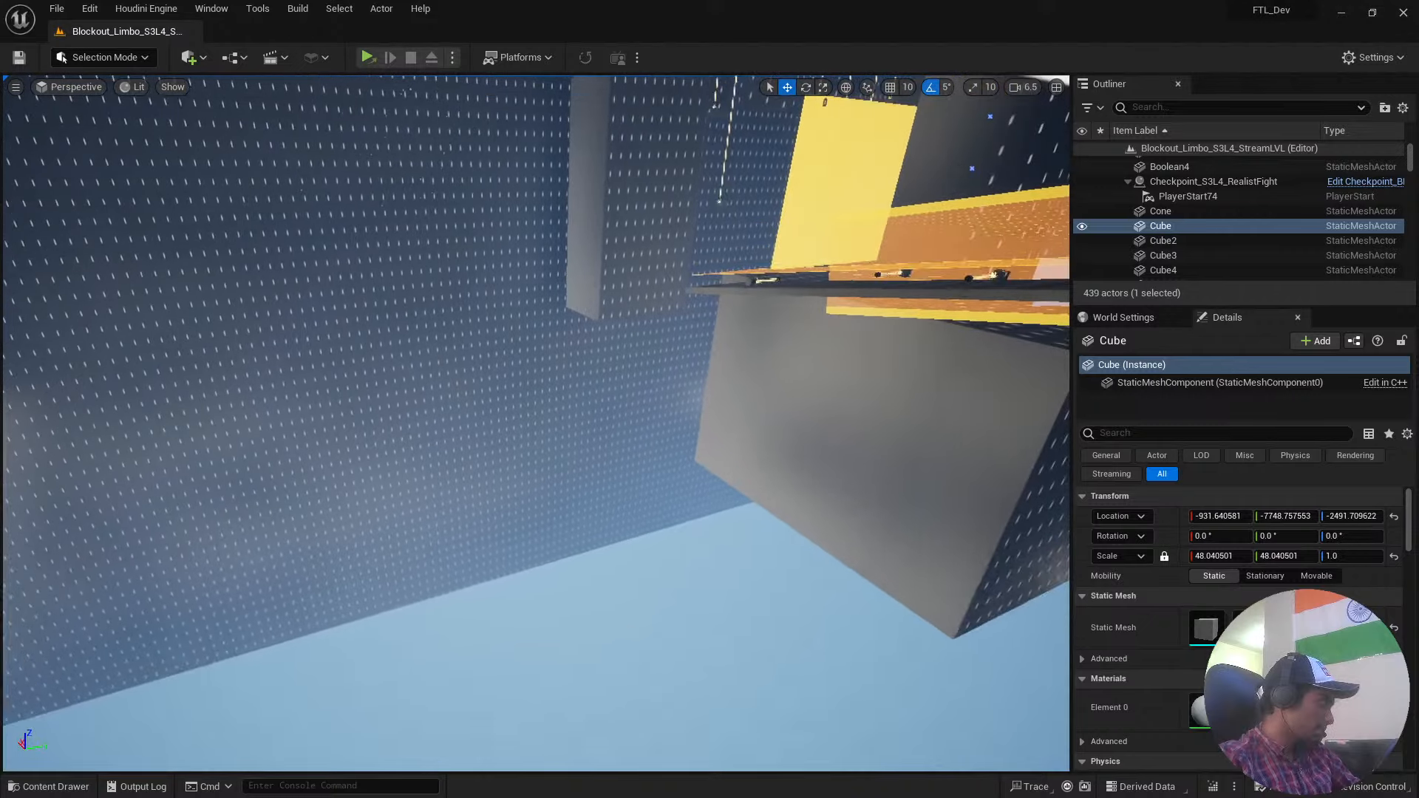
key("ctrl+space")
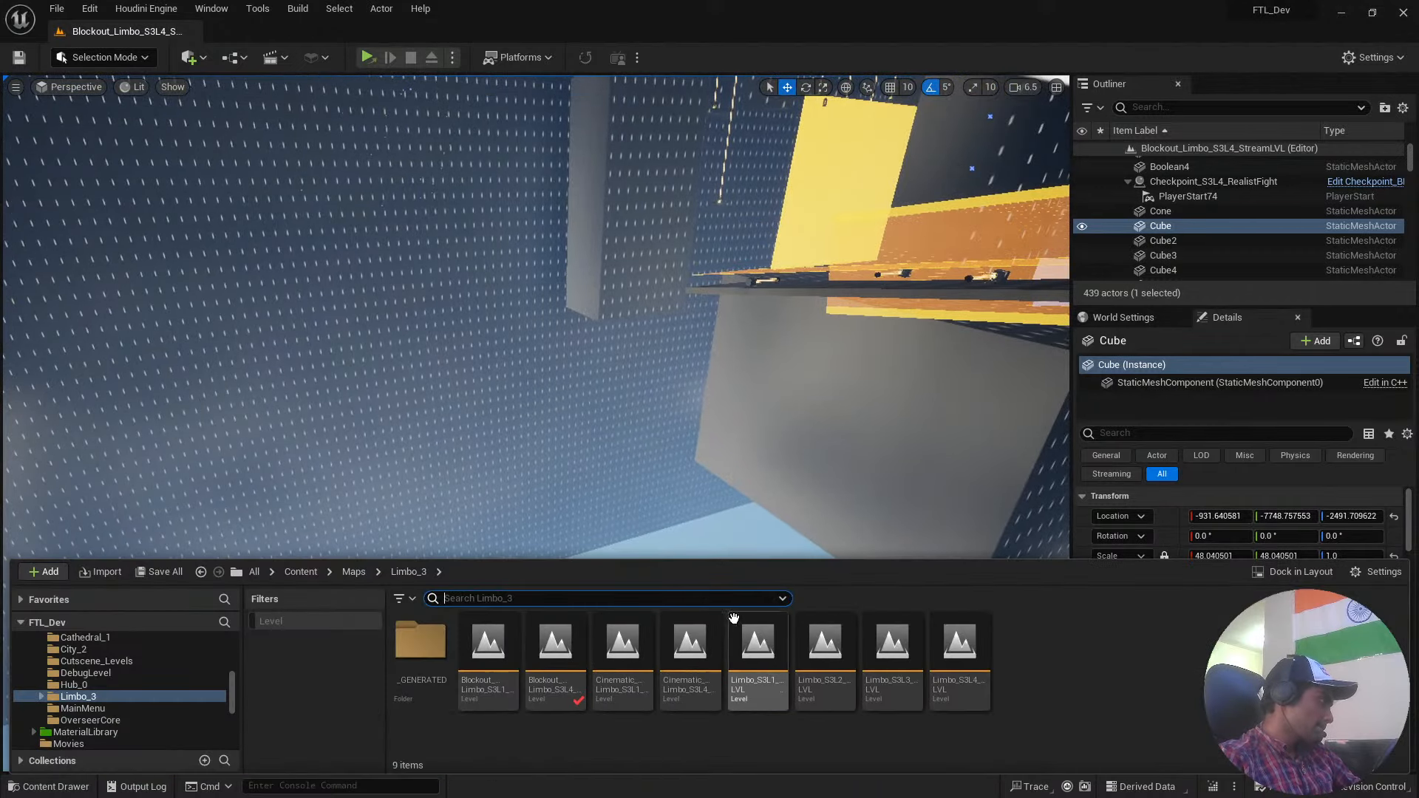
Review the commands offered by the Houdini Engine plugin, including its session, baking and refining options.
left_click(90, 8)
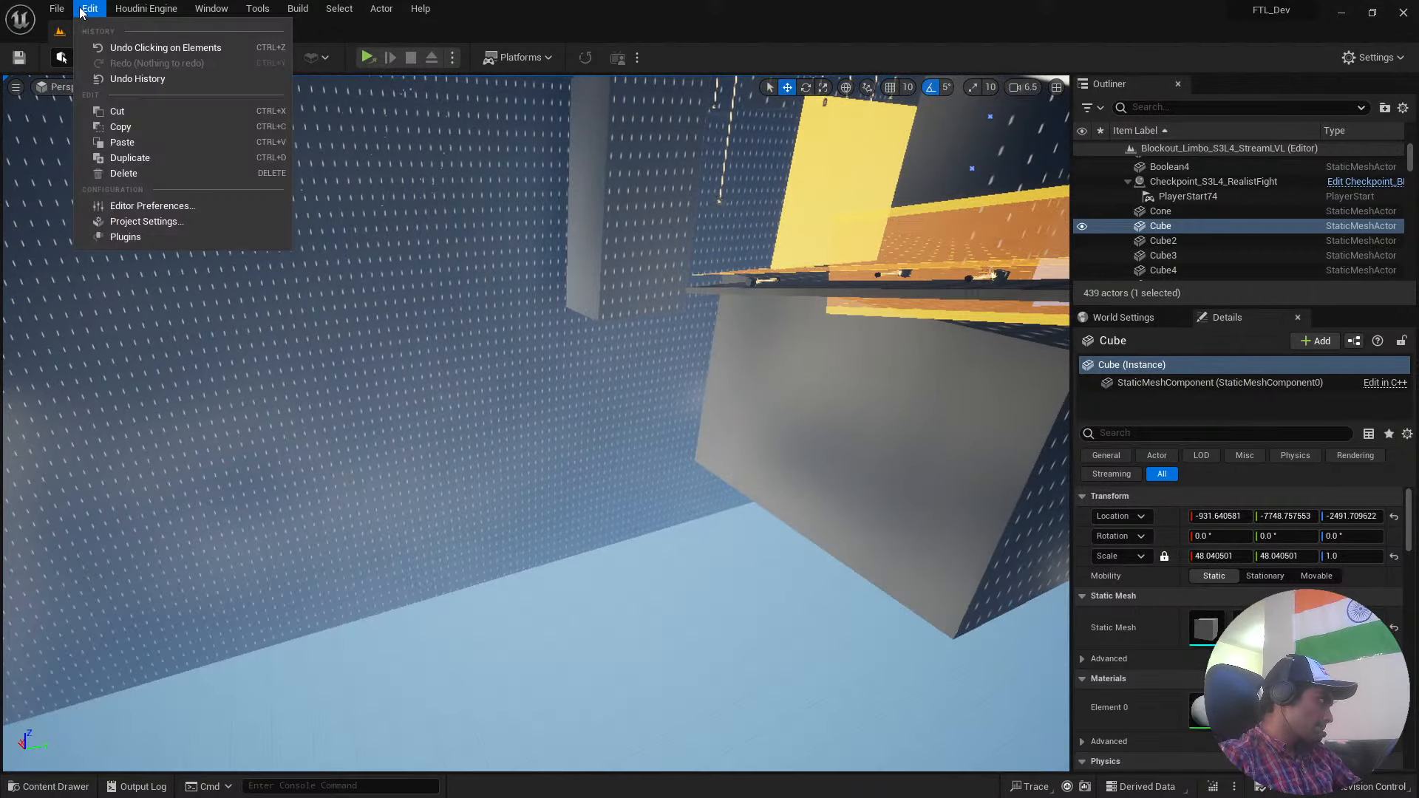
left_click(152, 9)
left_click(161, 13)
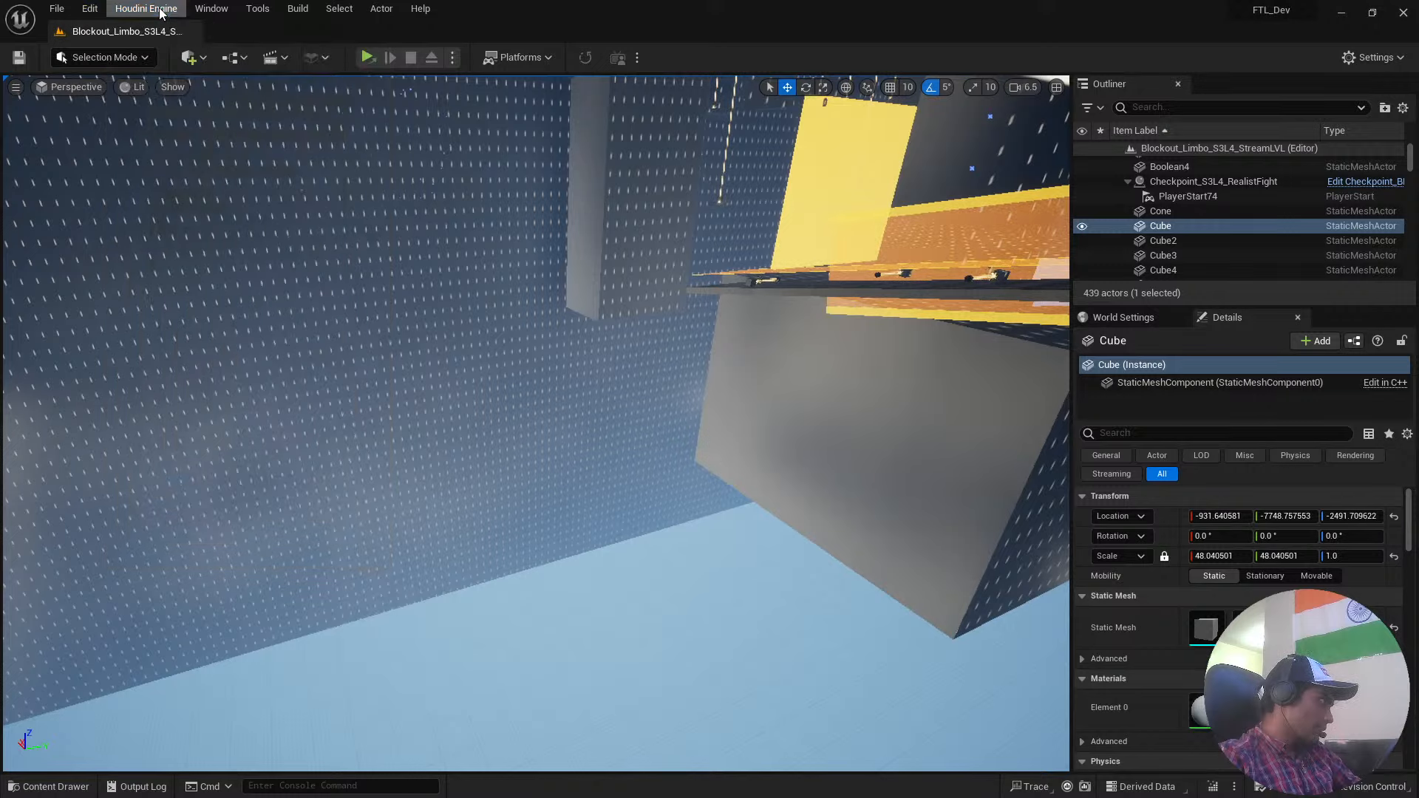
left_click(161, 14)
left_click(258, 8)
mouse_move(158, 8)
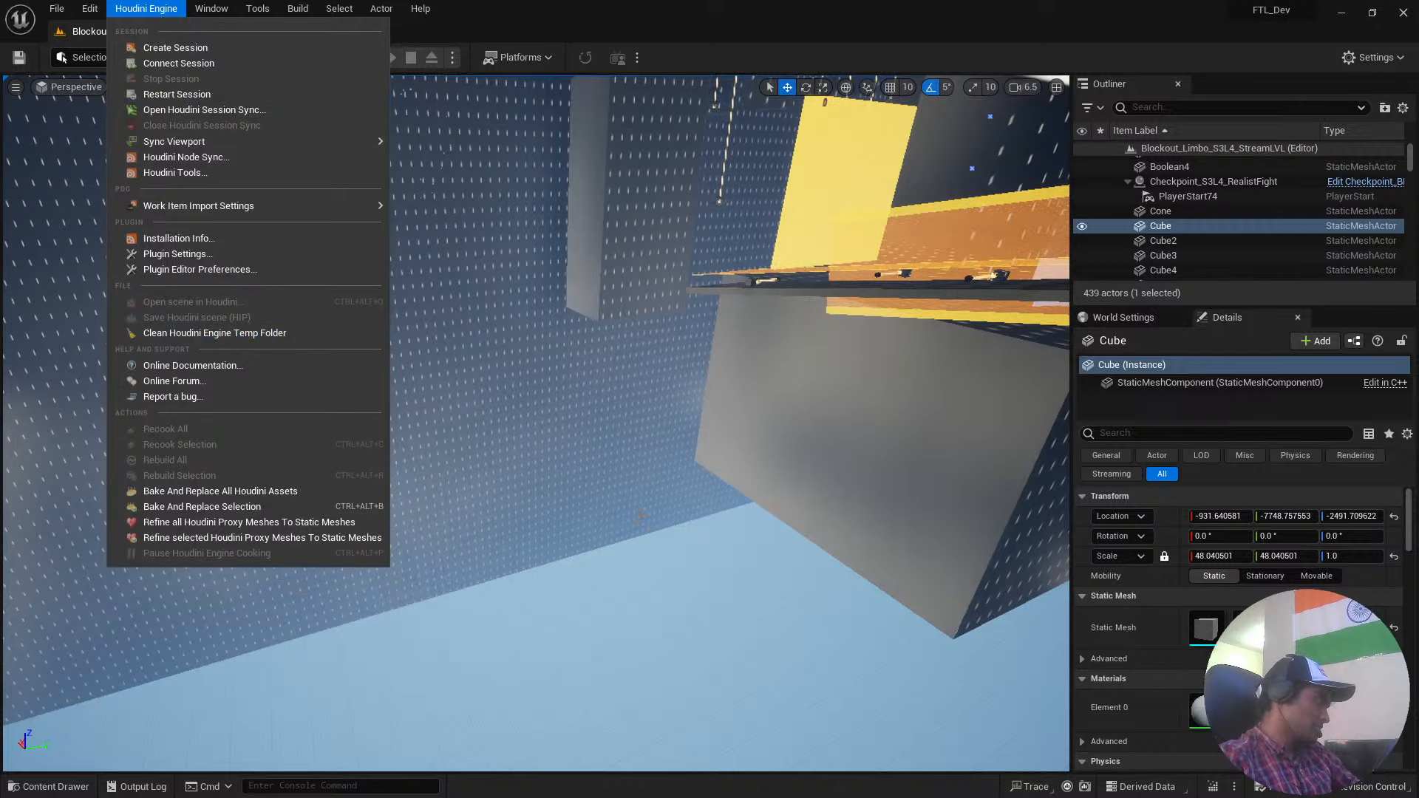
left_click(532, 124)
Jump from the Limbo_3 assets to the root Content folder to show the project's folder structure.
right_click_drag(536, 477, 536, 443)
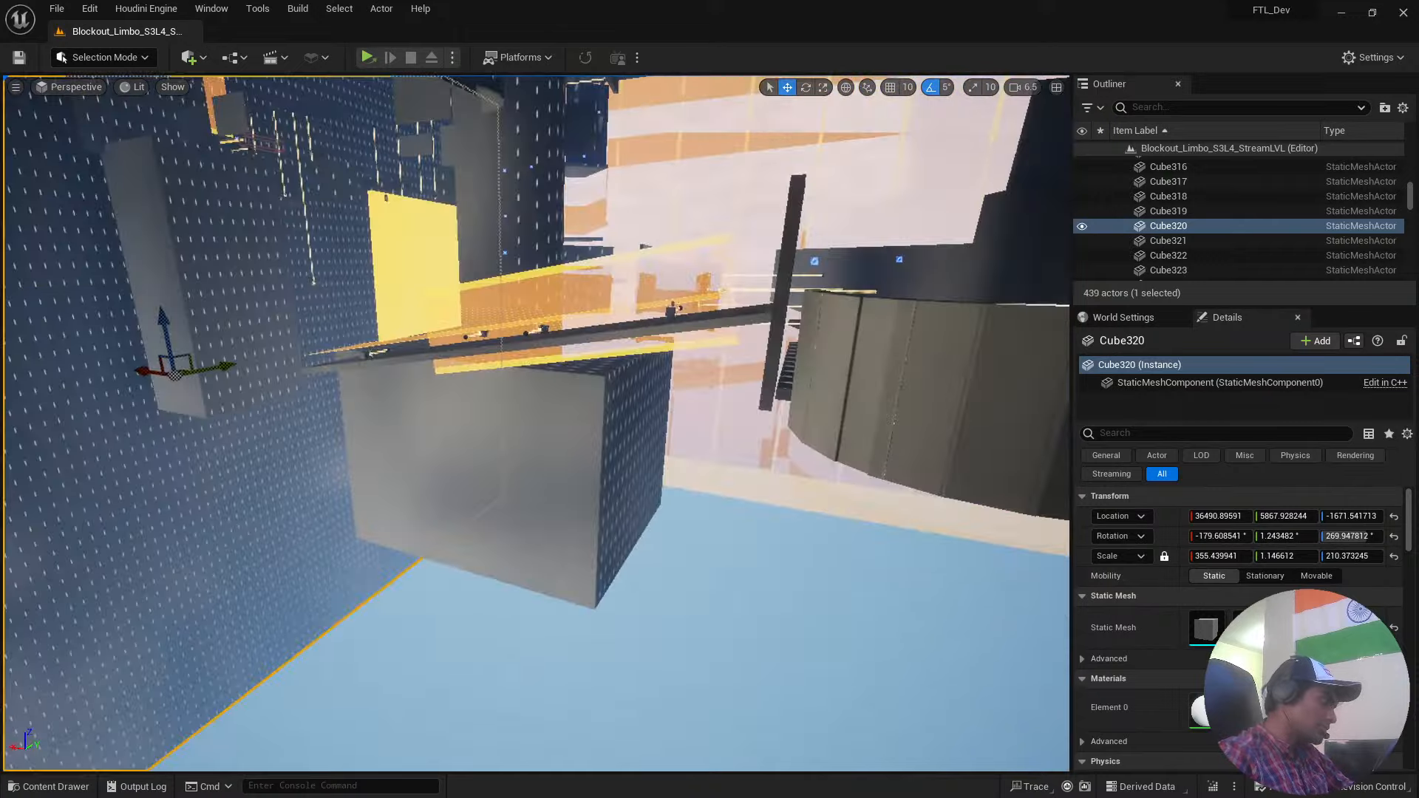
key("ctrl+space")
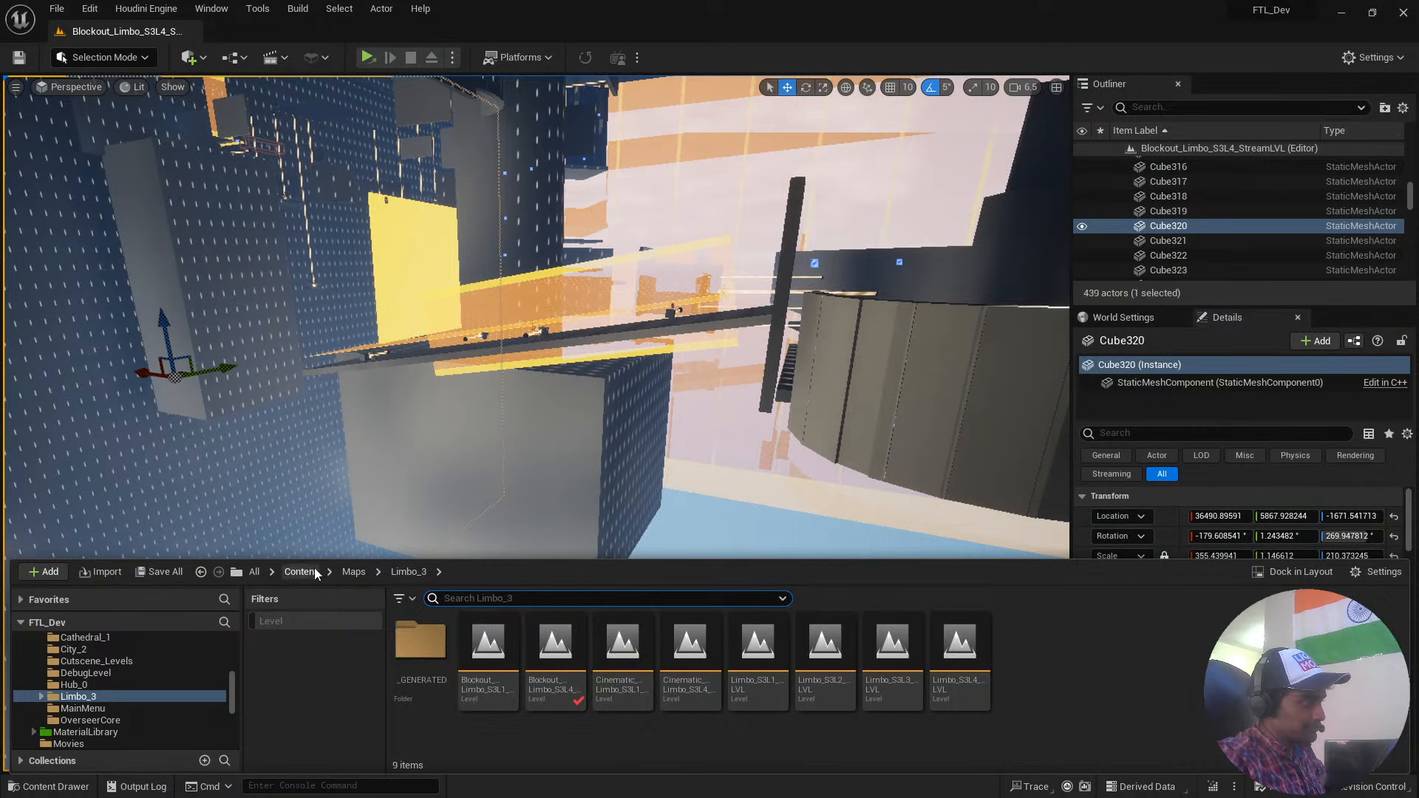
left_click(296, 574)
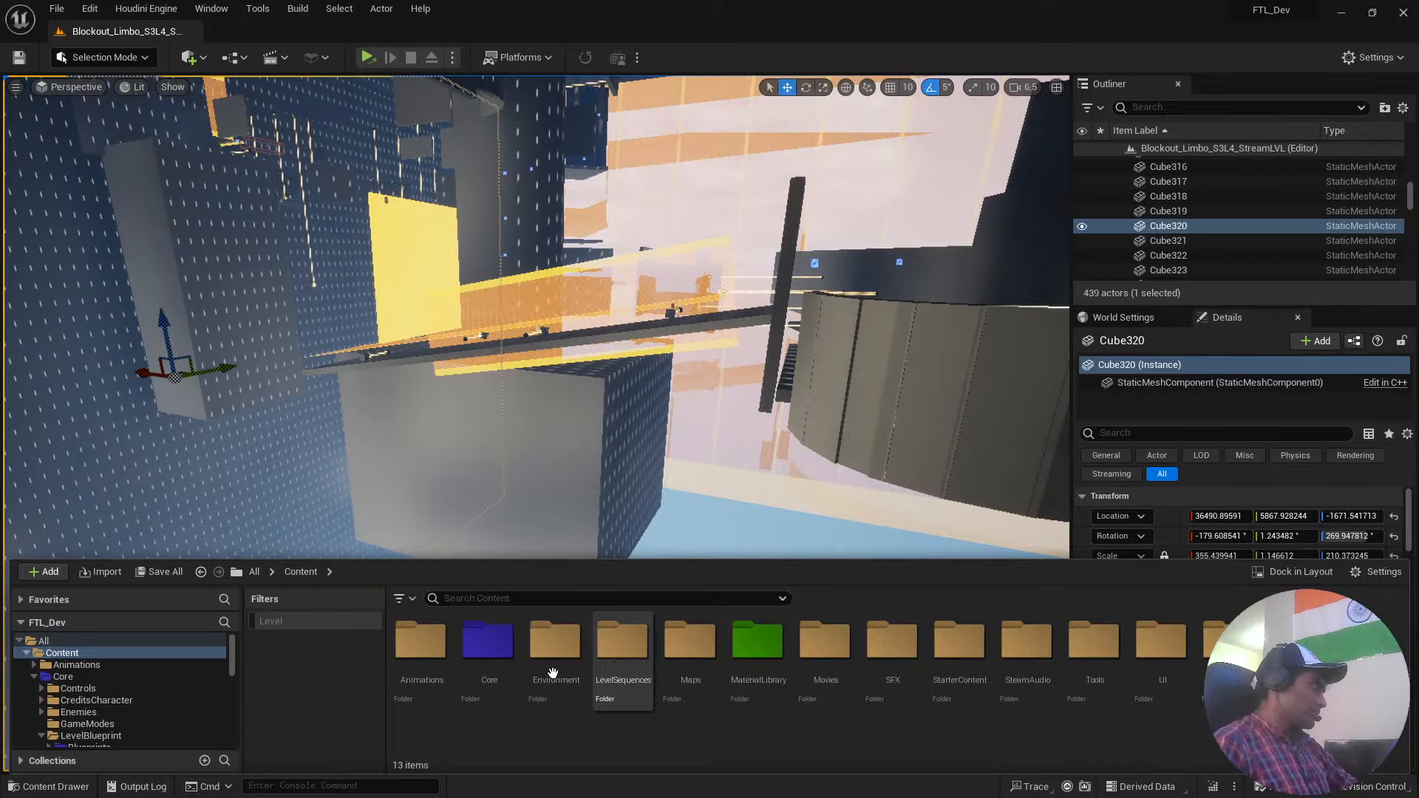
left_click(1344, 11)
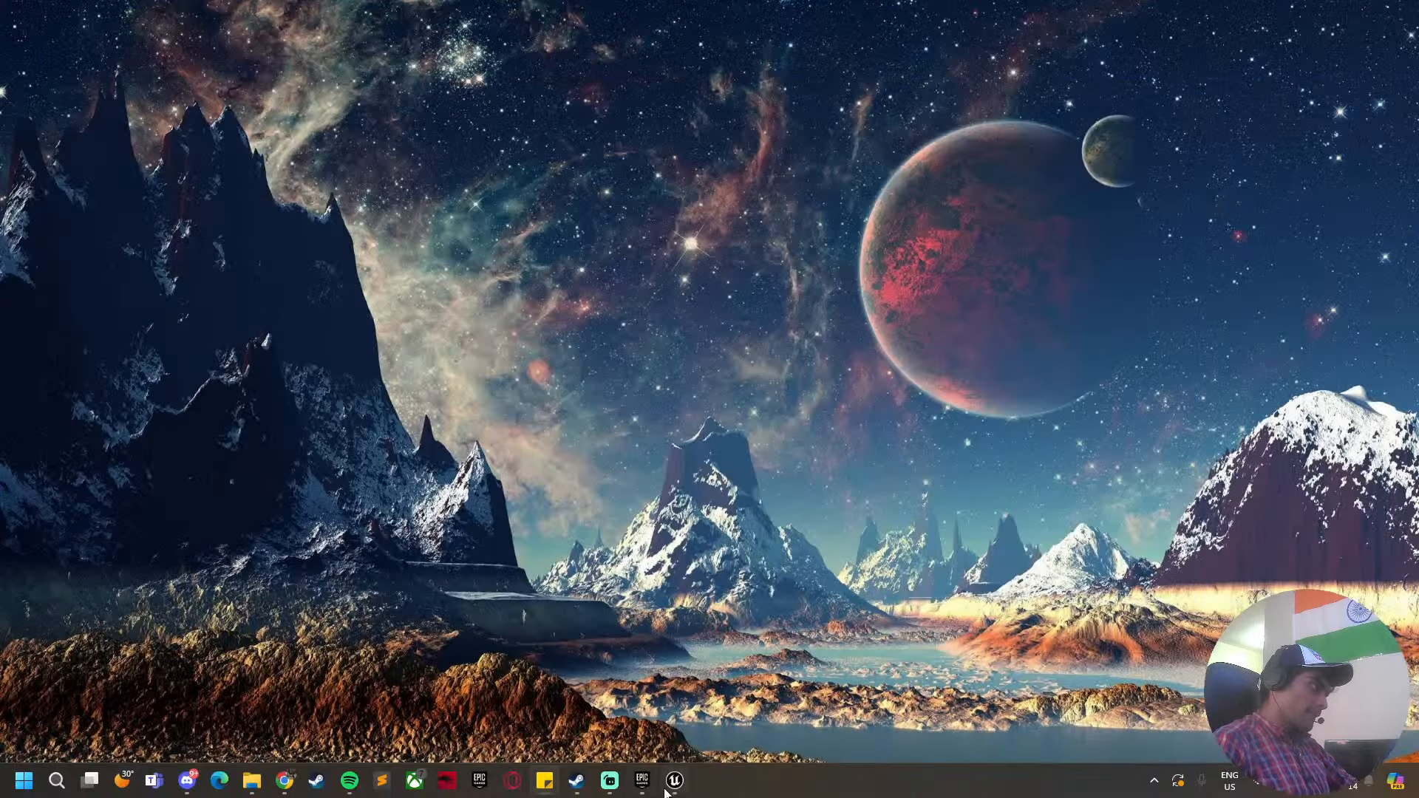
left_click(670, 786)
right_click_drag(772, 405, 744, 453)
key("super")
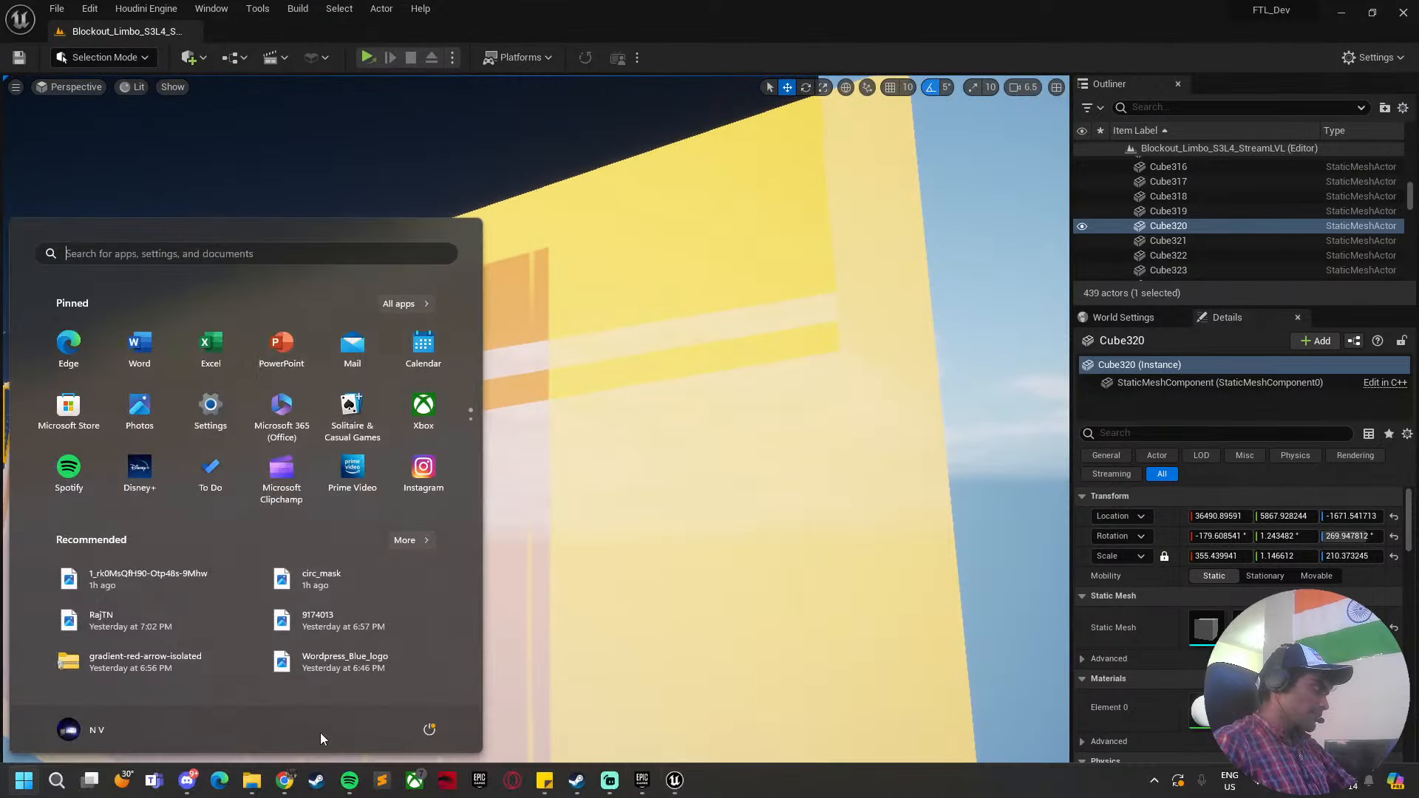
left_click(350, 783)
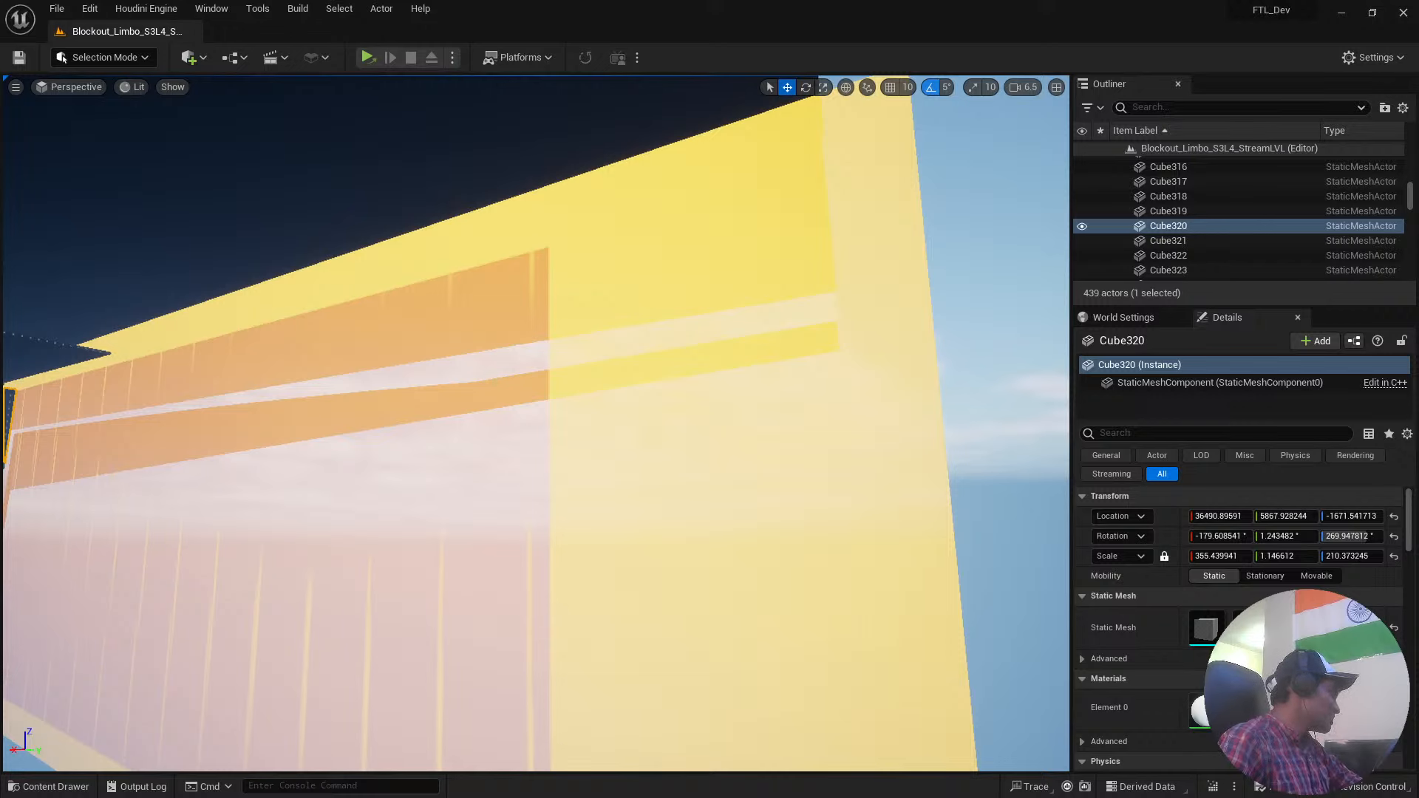
Select the large yellow boundary wall and examine the blockout platforms, pillars and walls across the level.
left_click(517, 380)
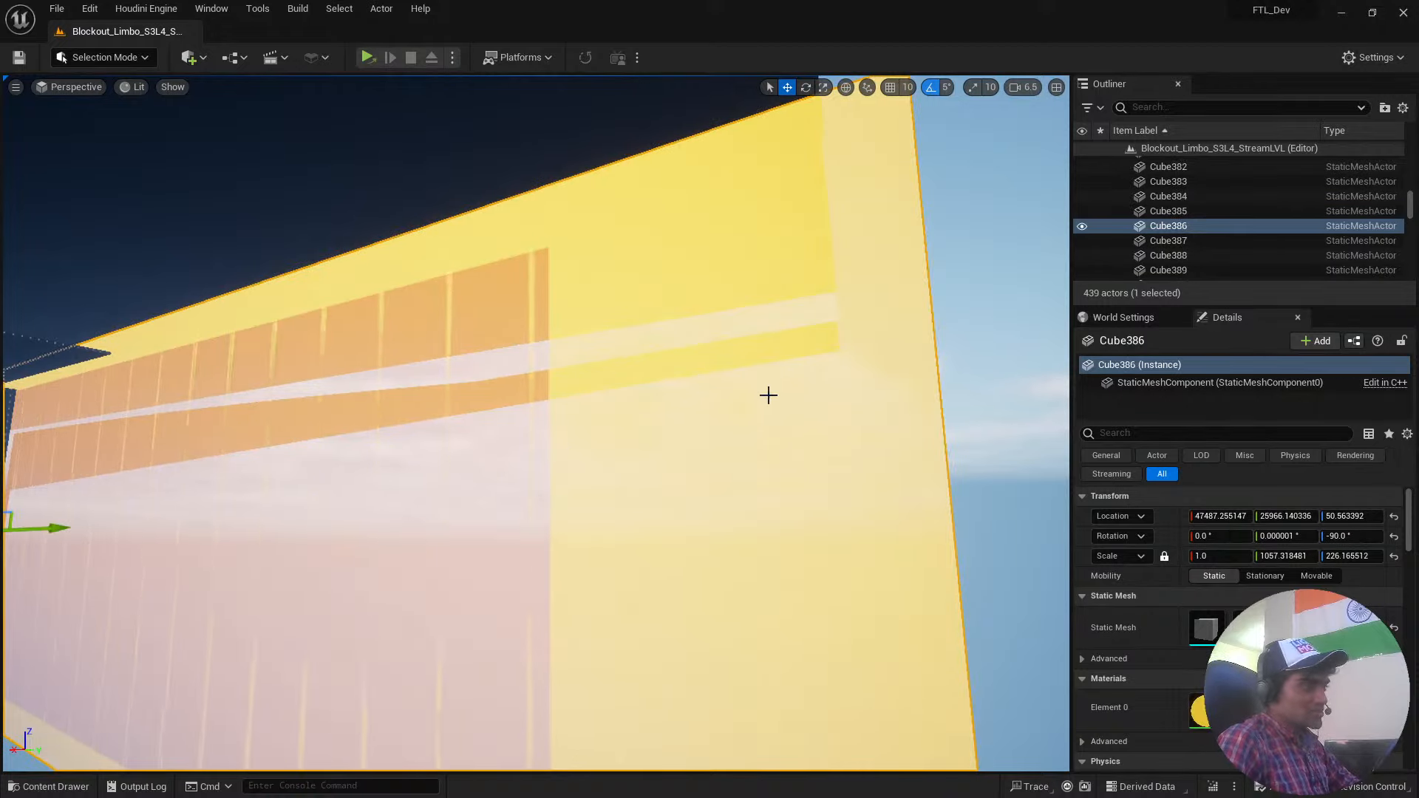
right_click_drag(871, 362, 358, 317)
scroll(469, 355, "down", 5)
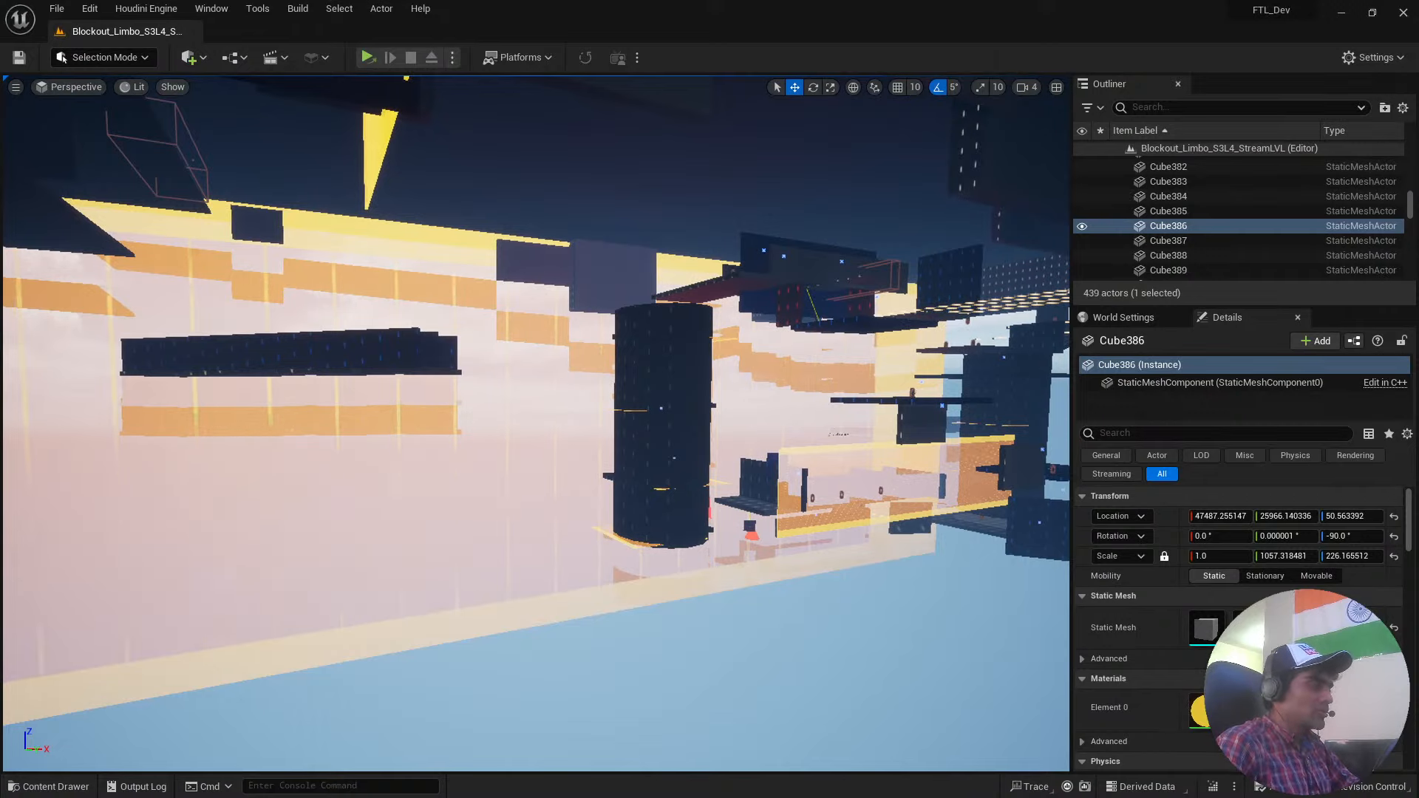
right_click_drag(358, 317, 403, 326)
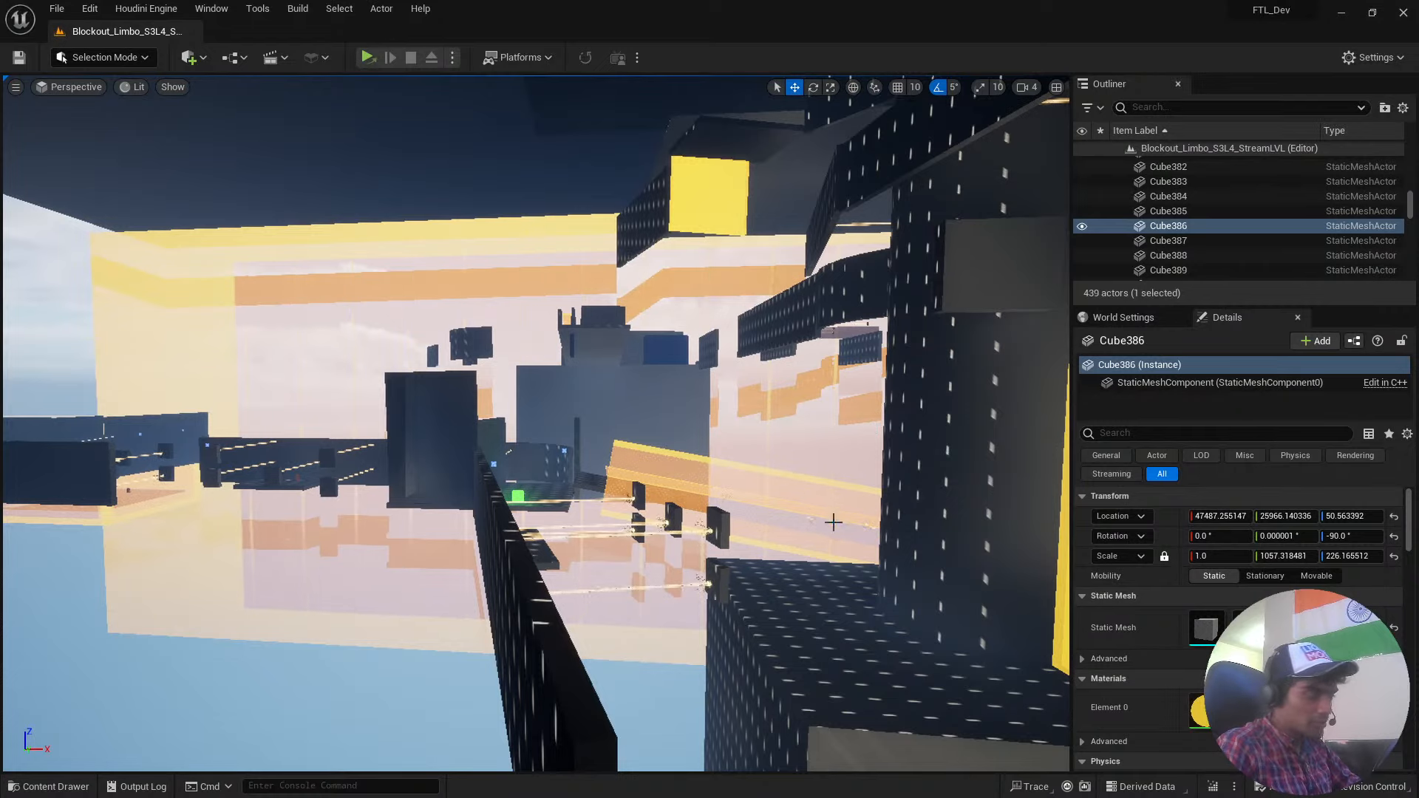
right_click_drag(714, 421, 836, 423)
Look through the UI, Tools, Movies and MaterialLibrary folders in turn, and return to the root Content folder.
key("ctrl+space")
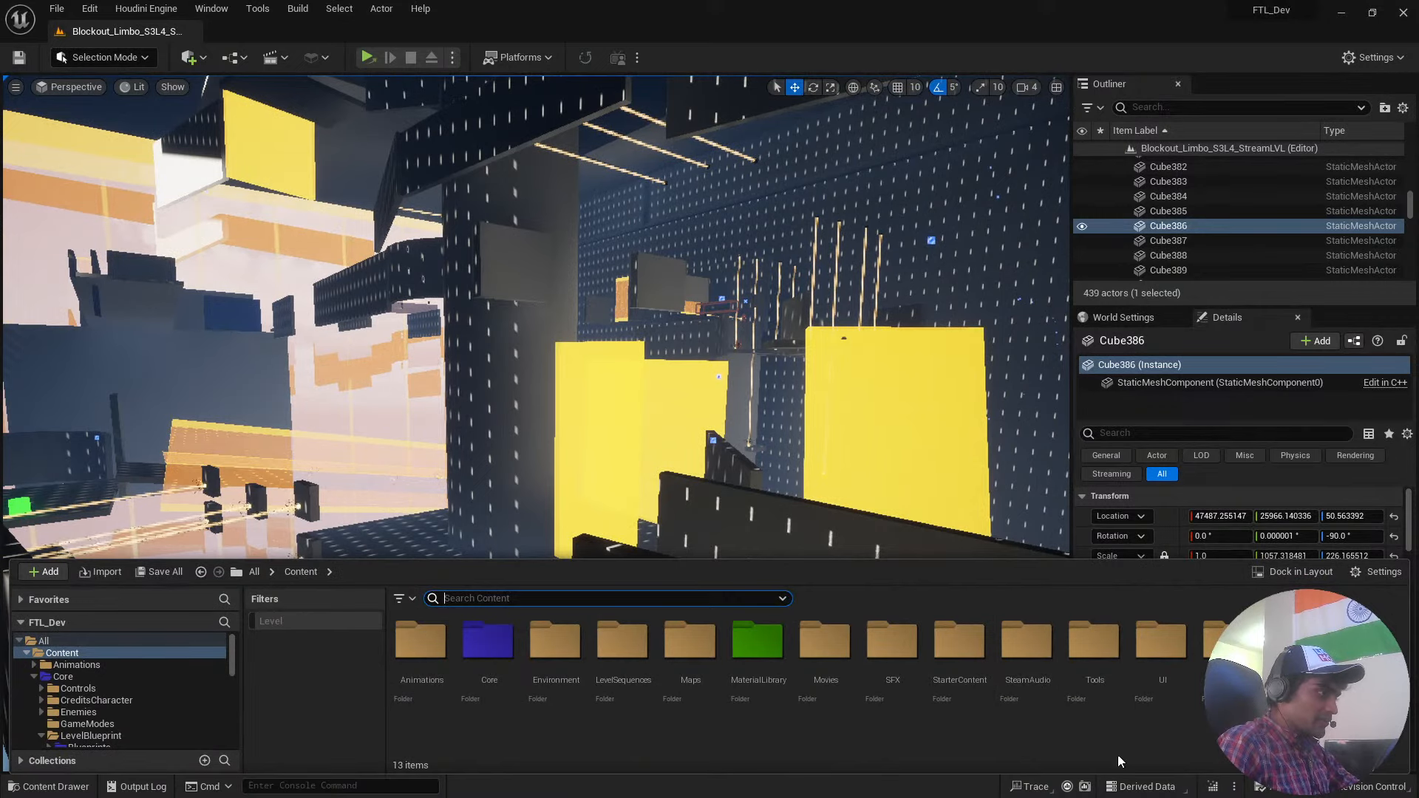
double_click(1154, 687)
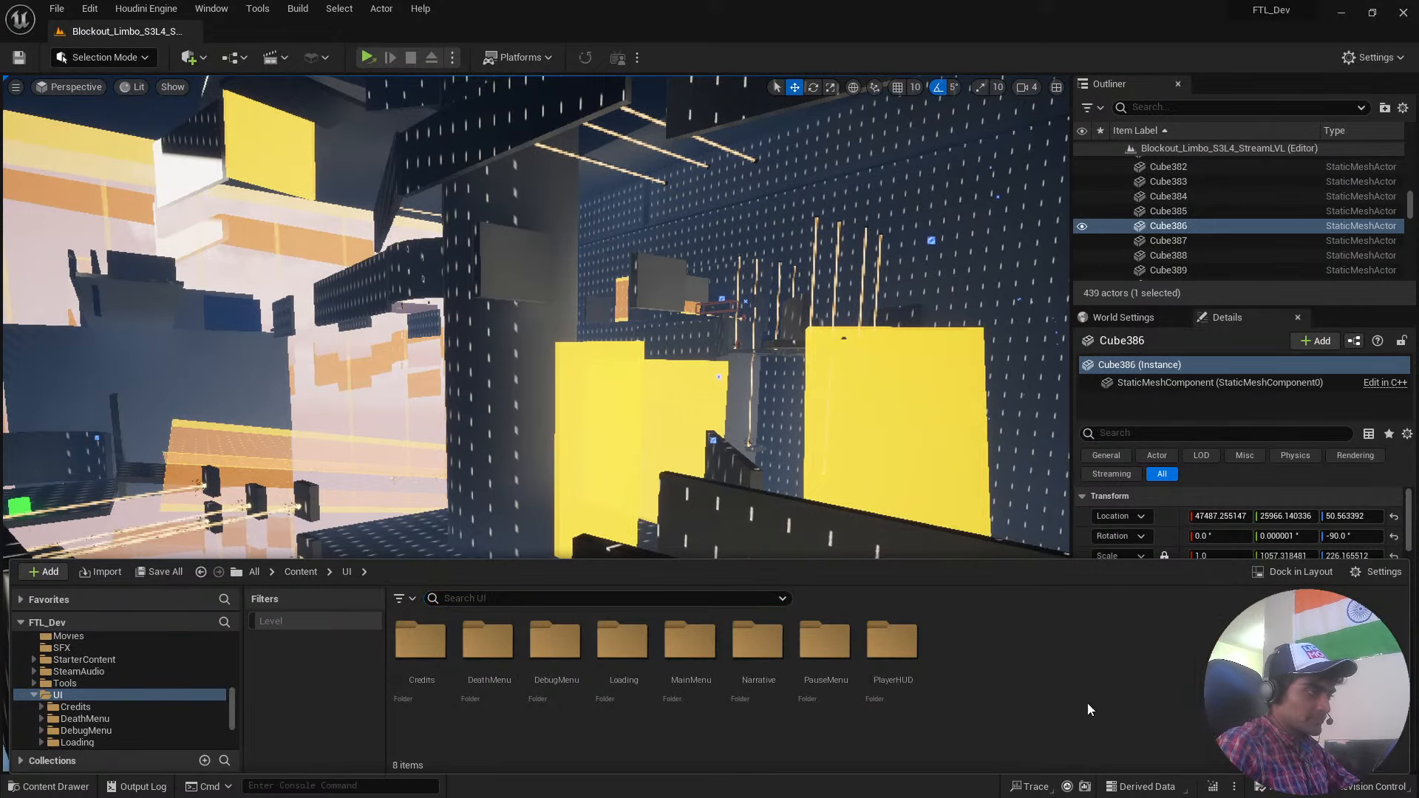
key("alt+Left")
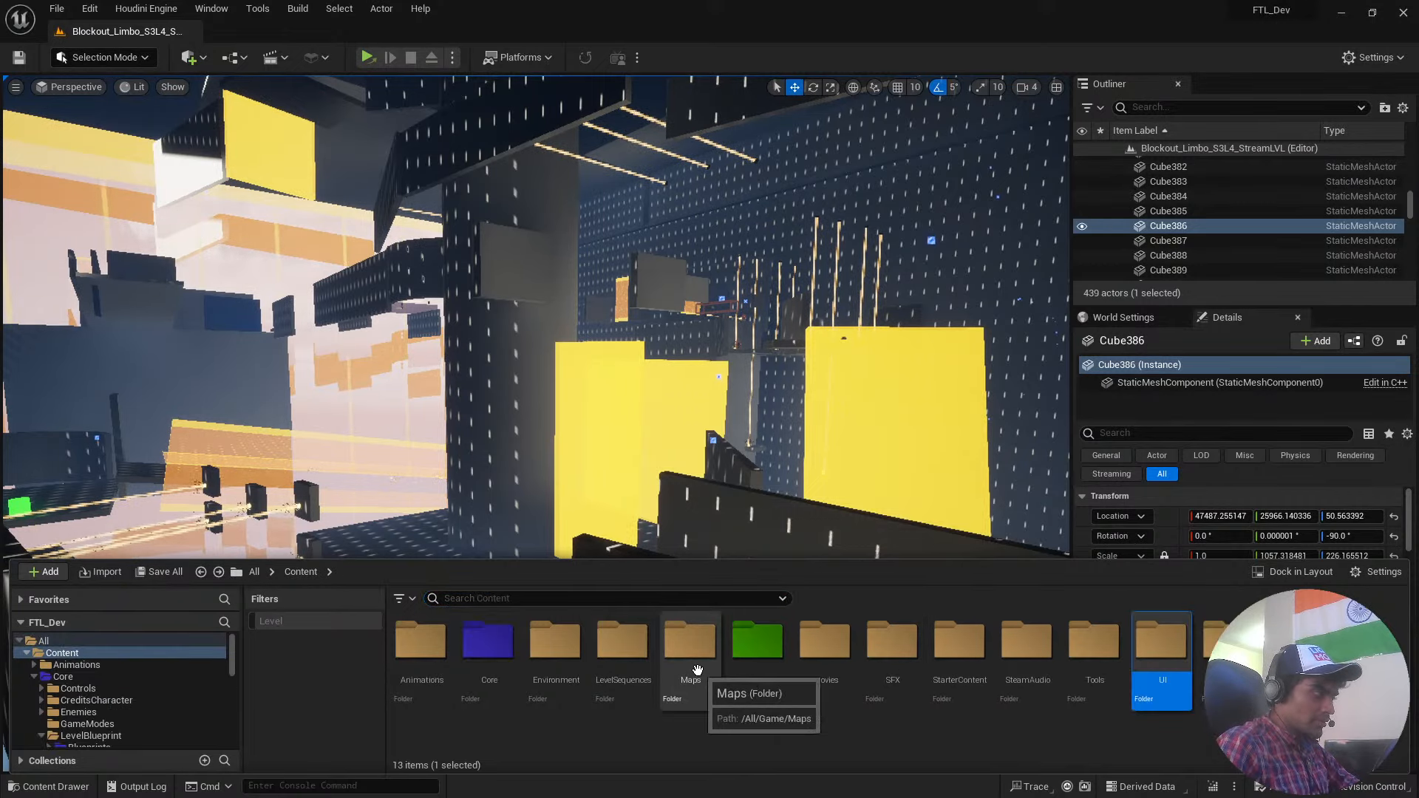
double_click(1093, 645)
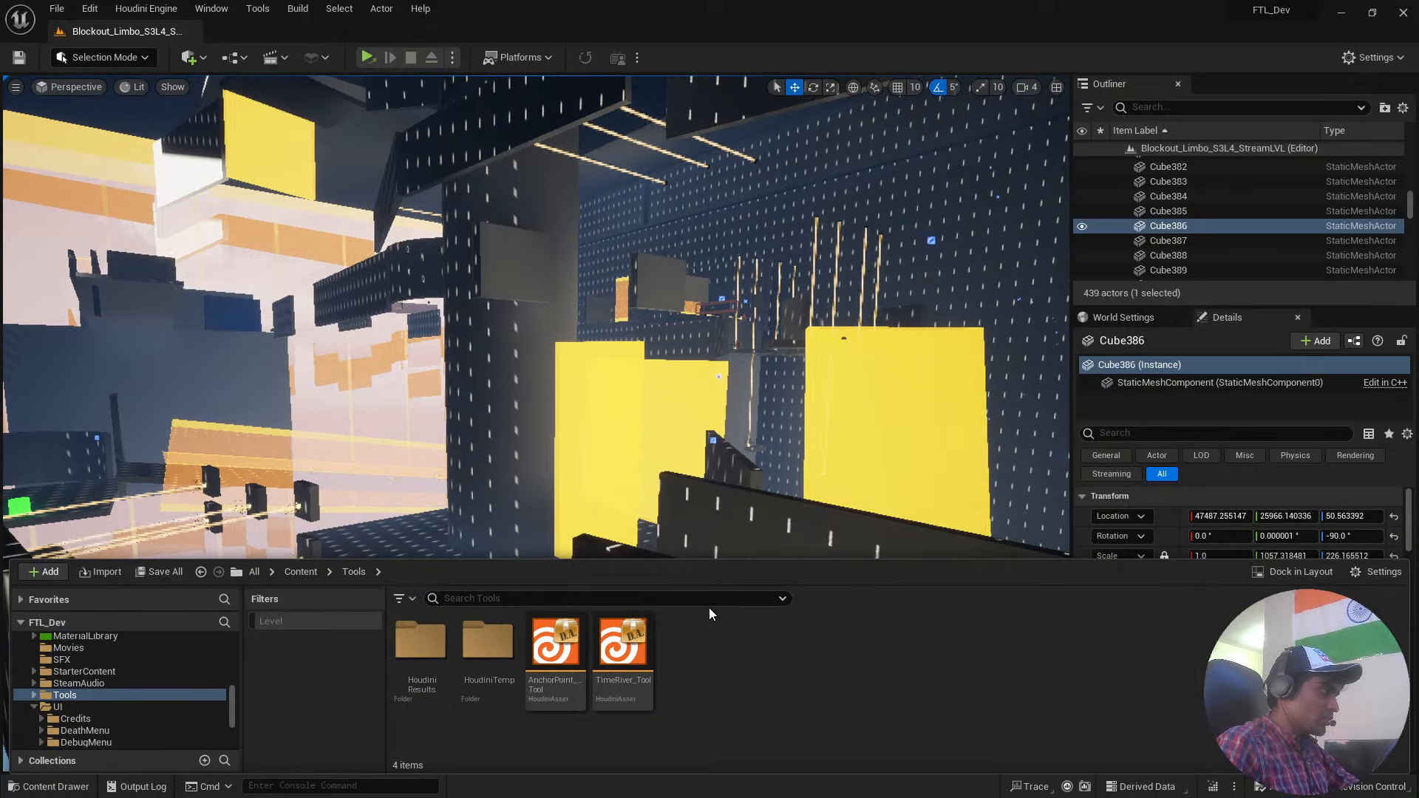
key("alt+Left")
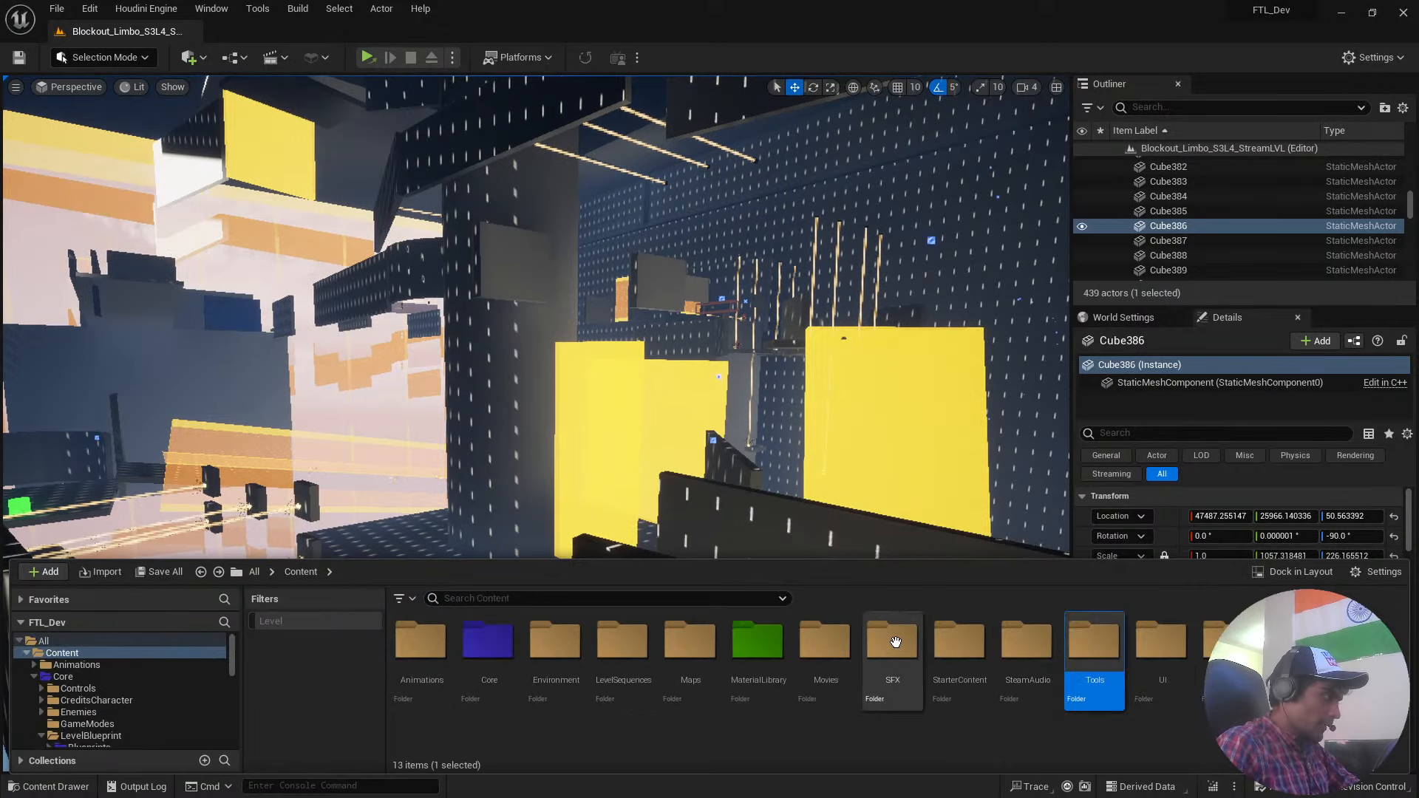
double_click(840, 660)
key("alt+Left")
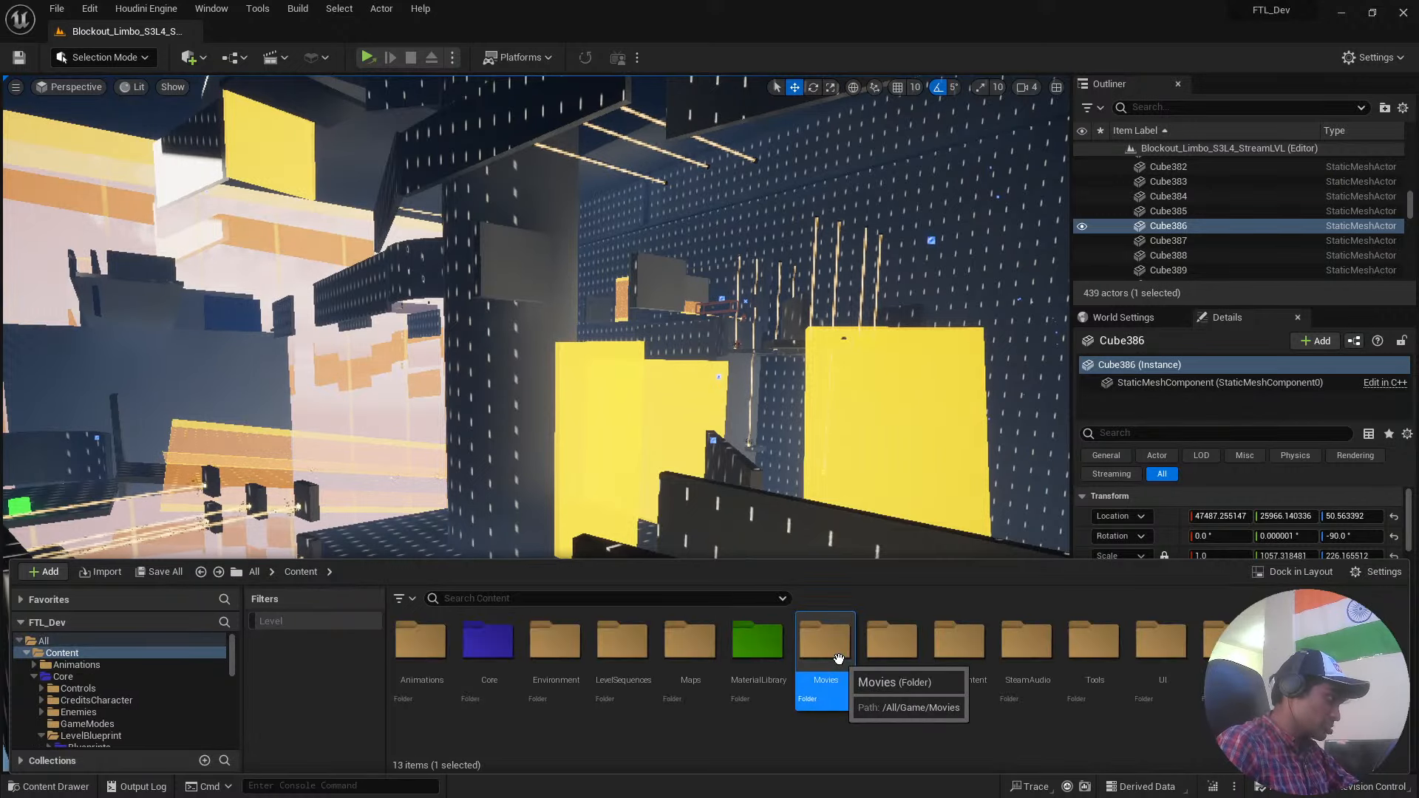
double_click(761, 654)
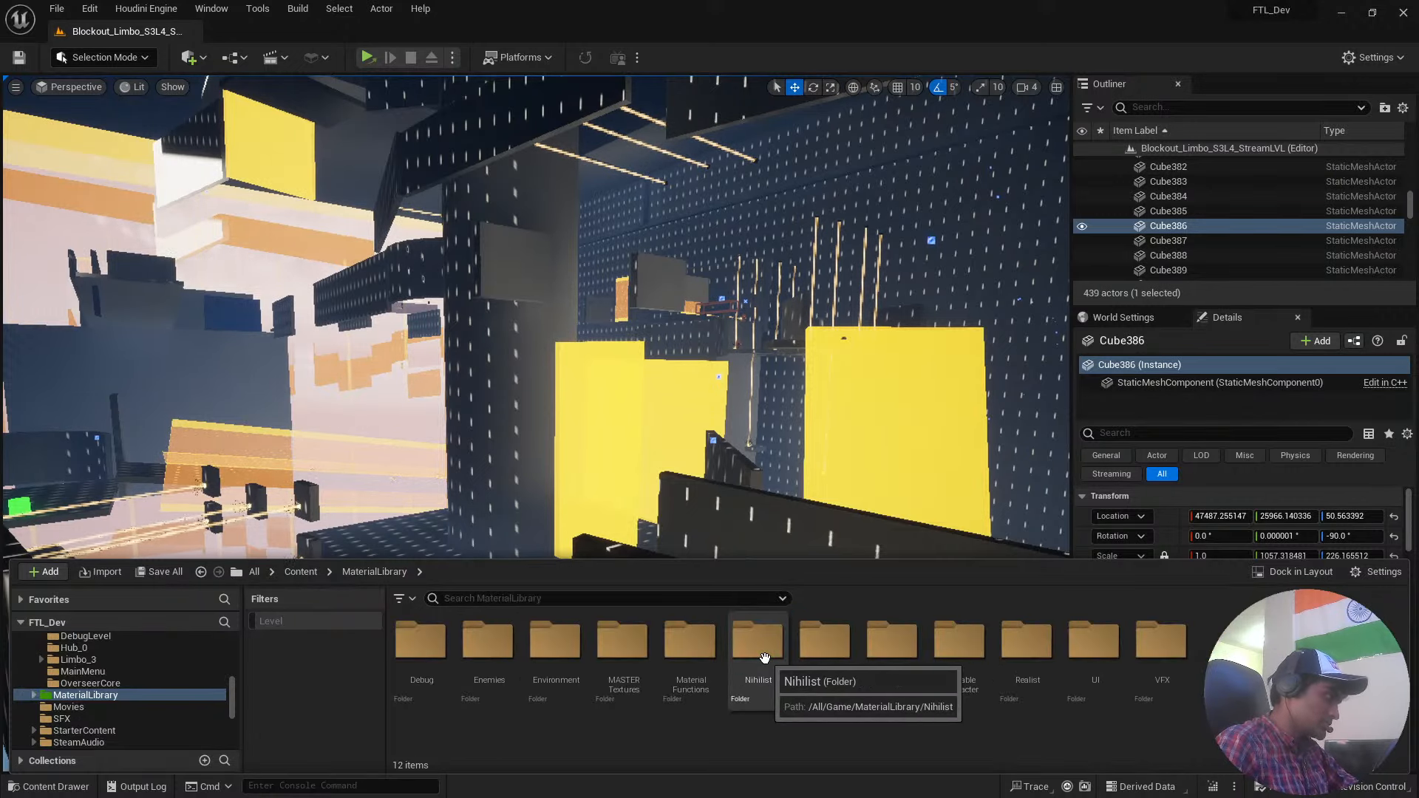
key("BackSpace")
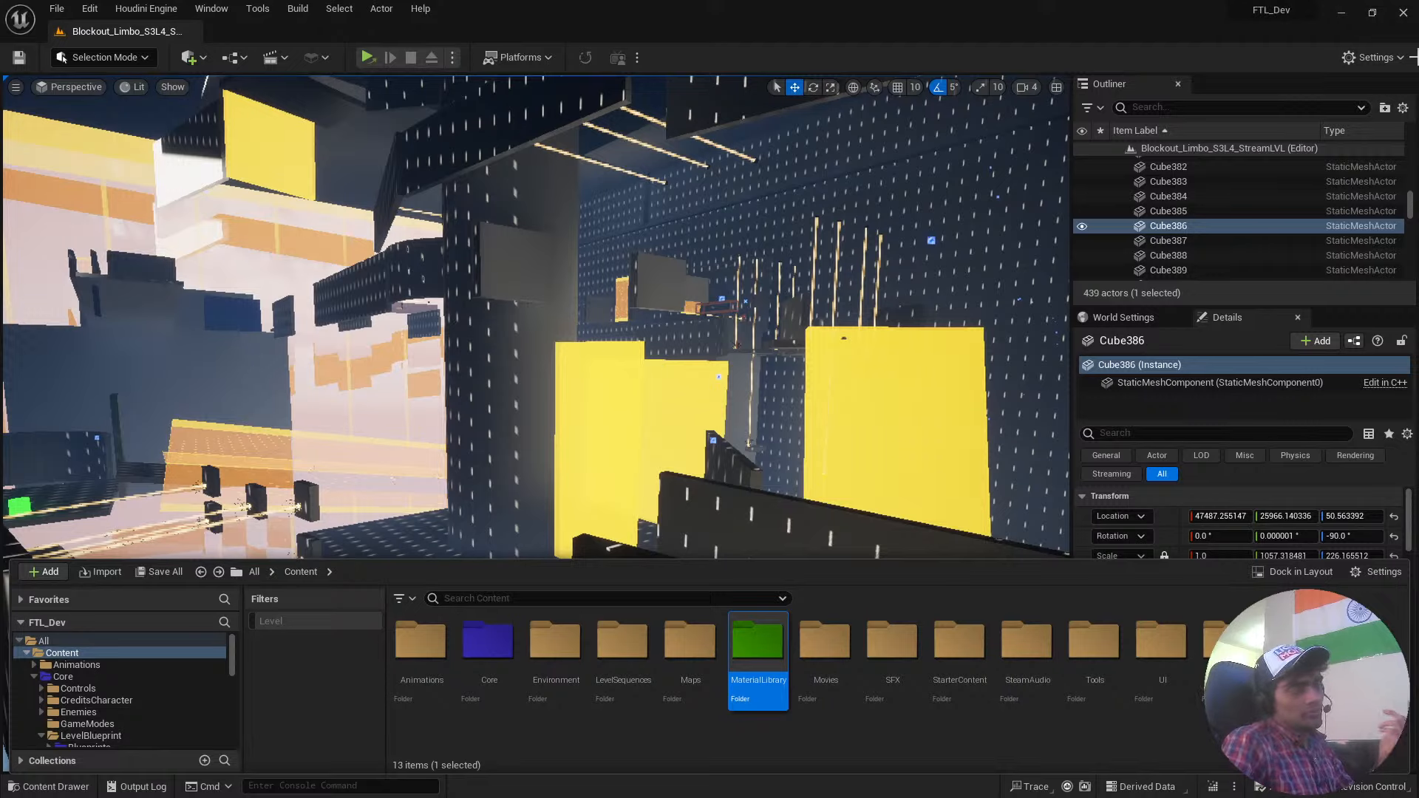
Leave the Unreal Editor, switch to Chrome, and search YouTube for "unreal engine tutorials".
left_click(1404, 13)
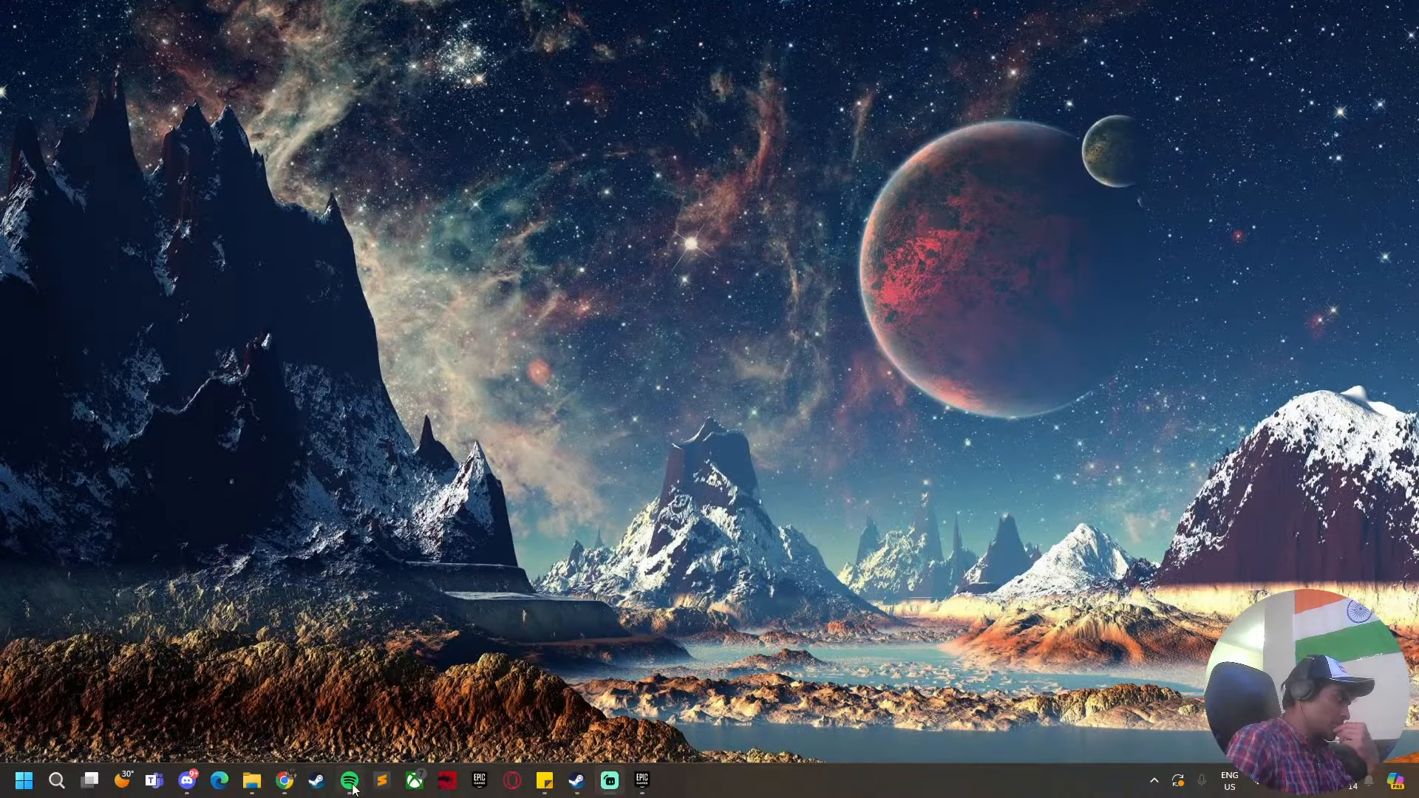
left_click(277, 783)
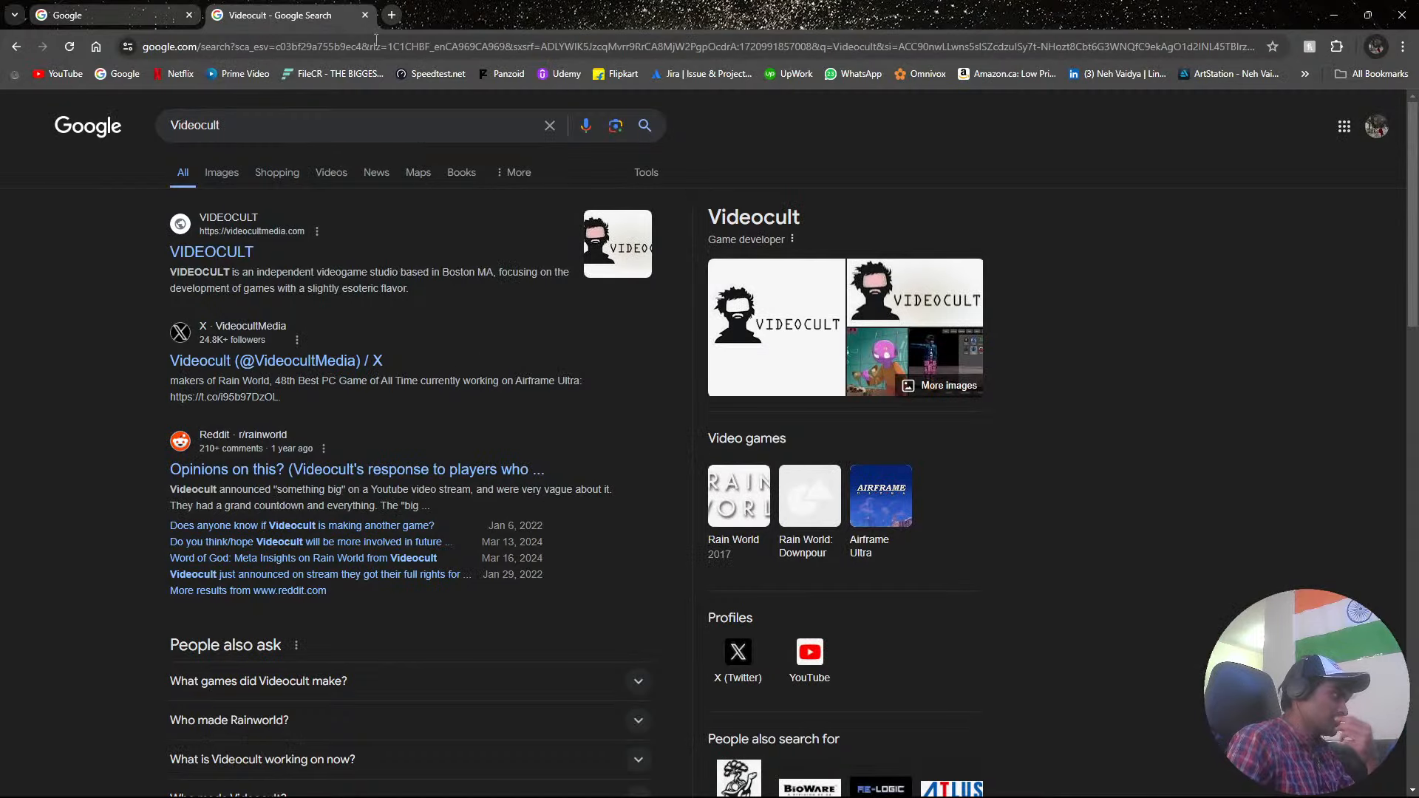
left_click(76, 71)
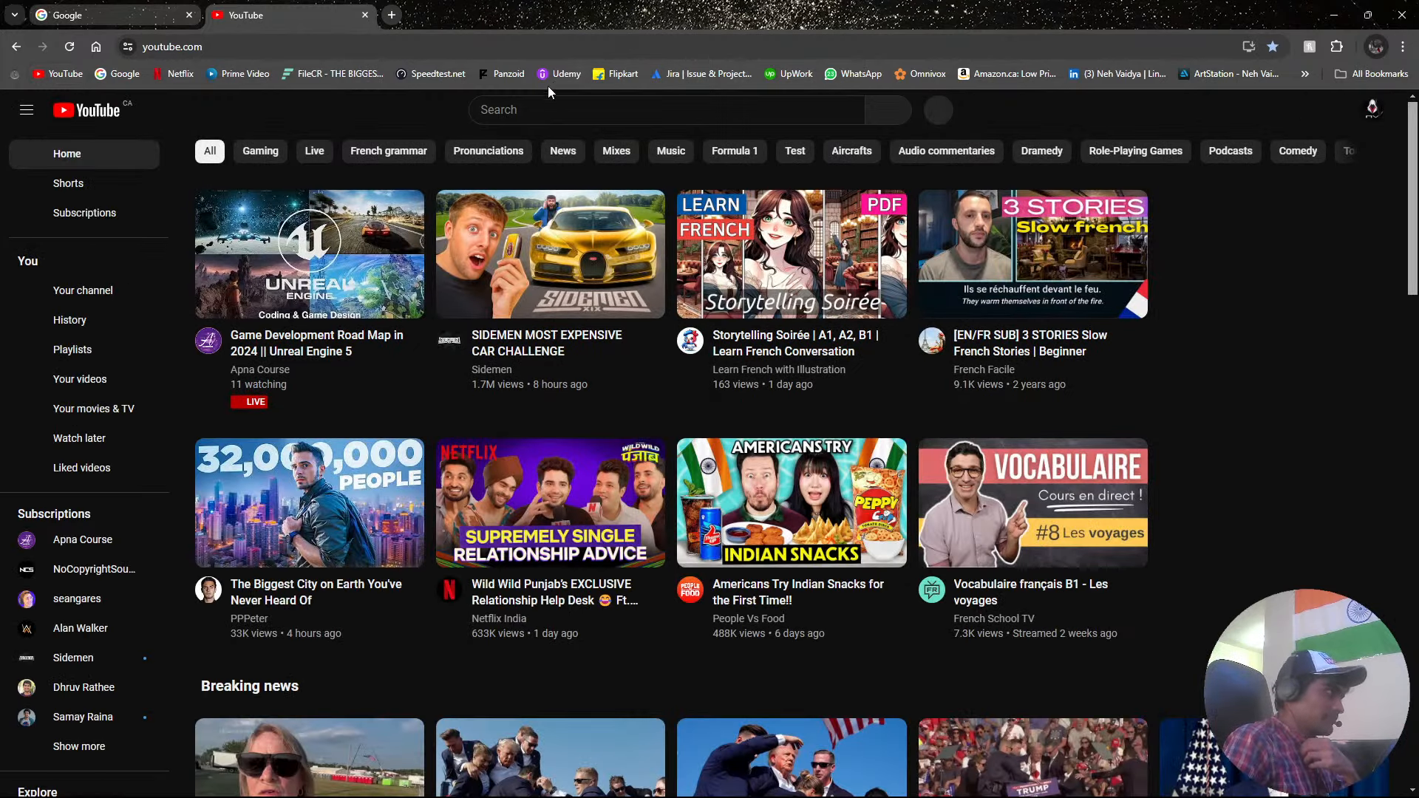
left_click(550, 108)
type("unrea")
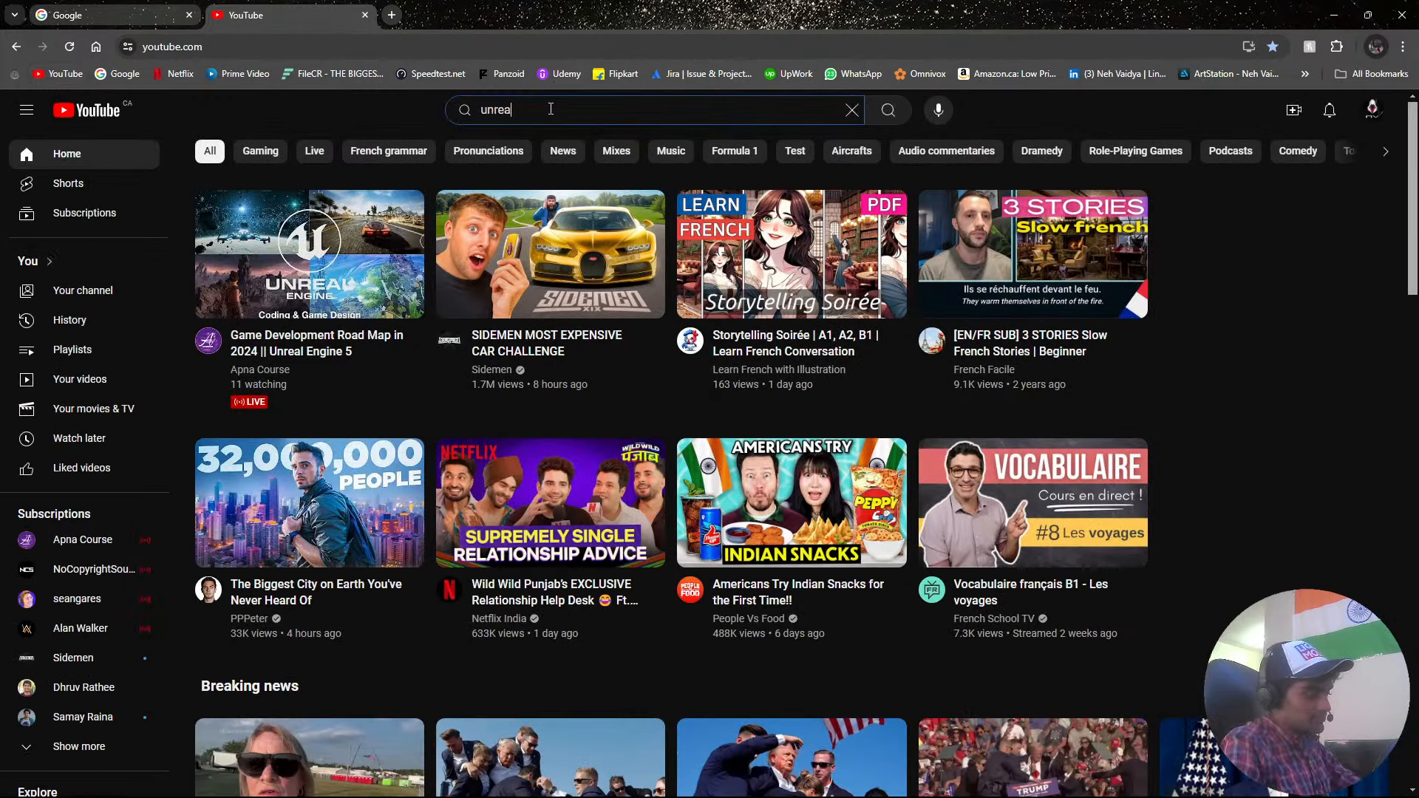
type("l engine tutorials")
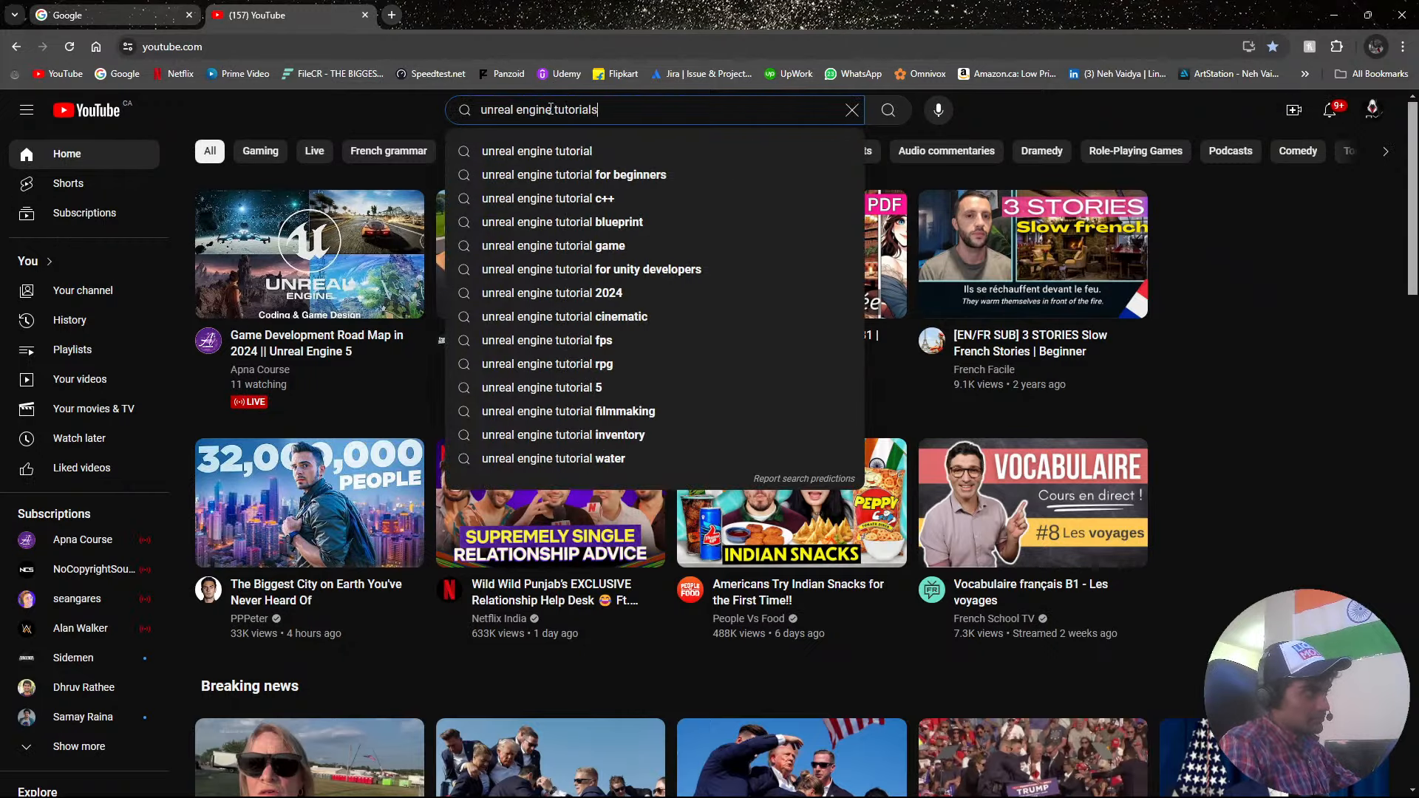
key("Return")
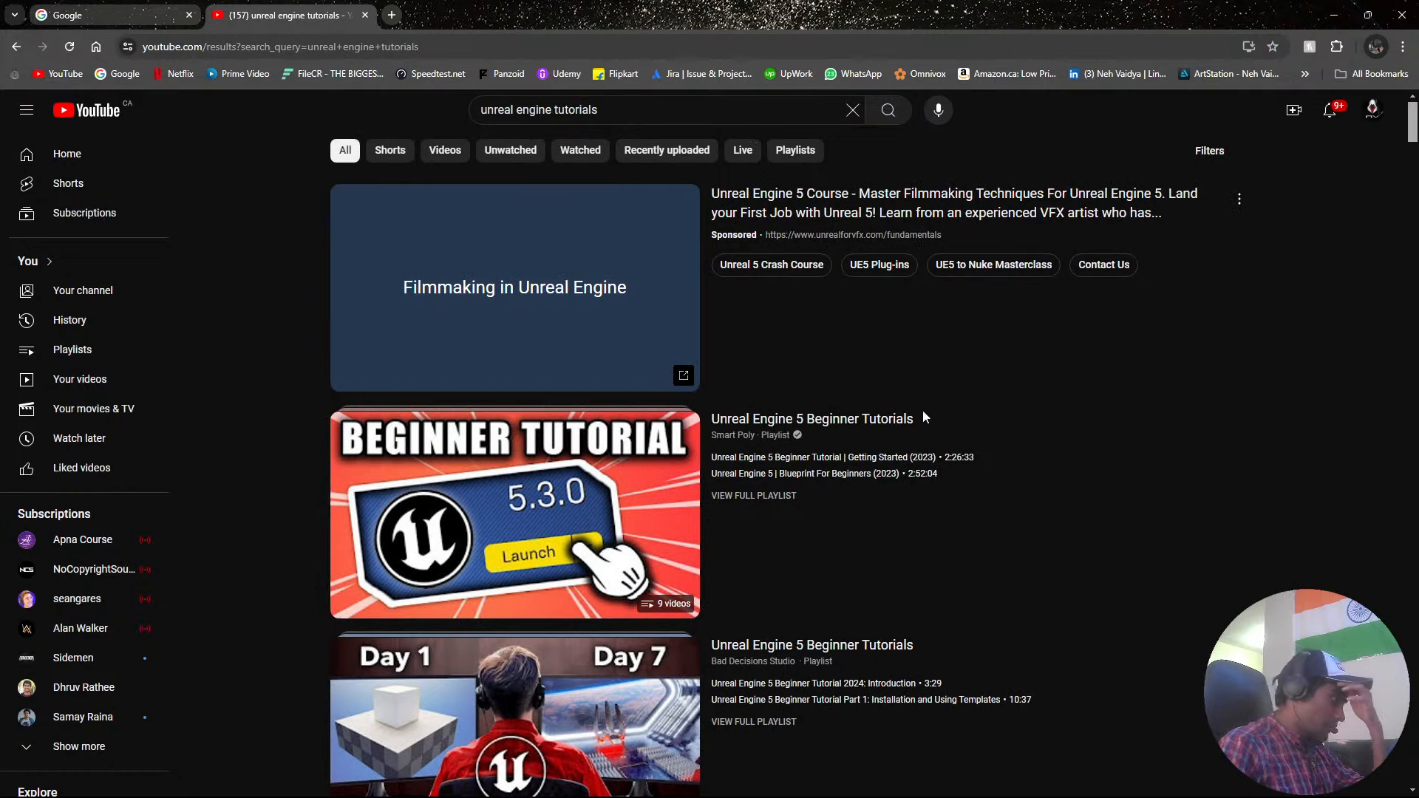
Look through the YouTube search results for Unreal Engine beginner courses and the channels that publish them.
scroll(891, 425, "down", 6)
scroll(863, 434, "down", 10)
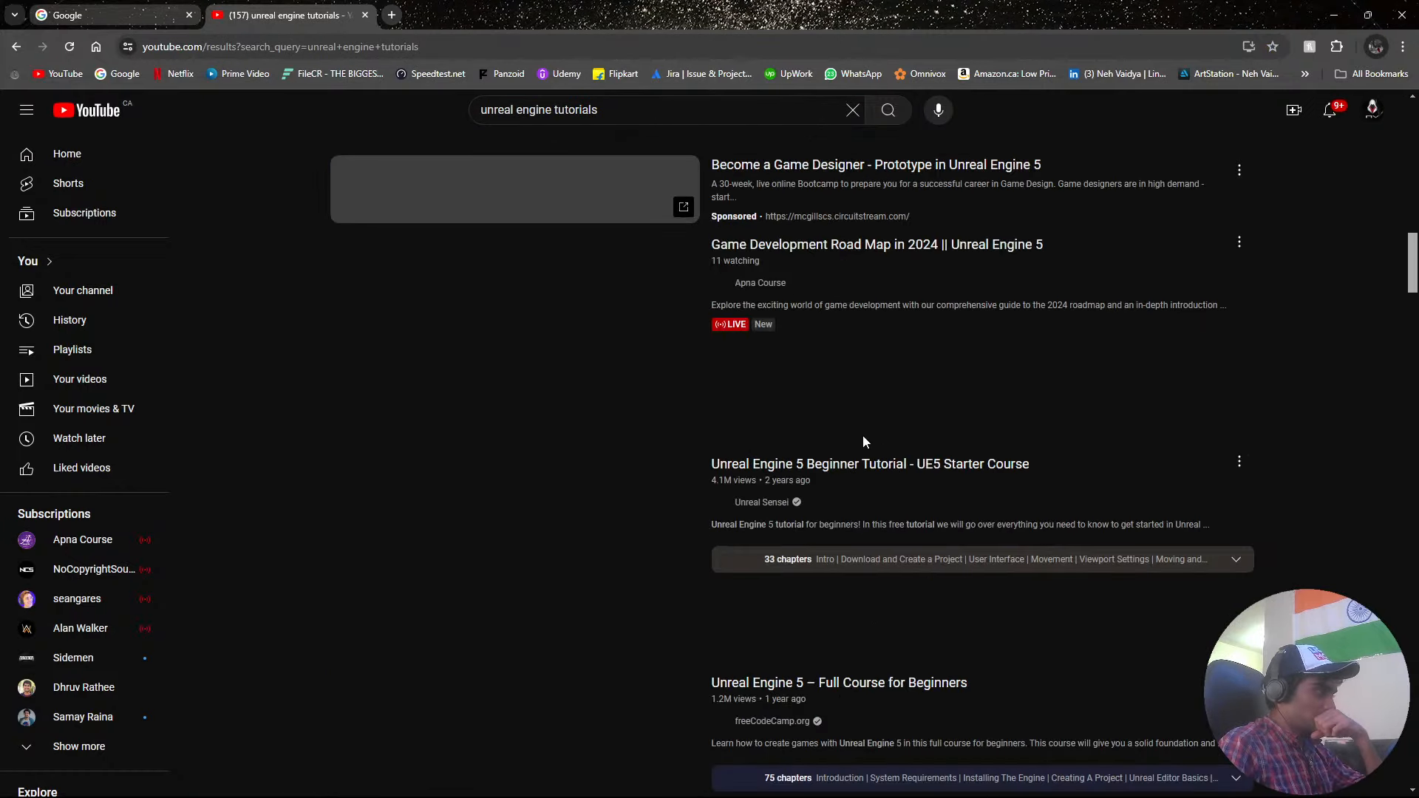
scroll(858, 451, "down", 17)
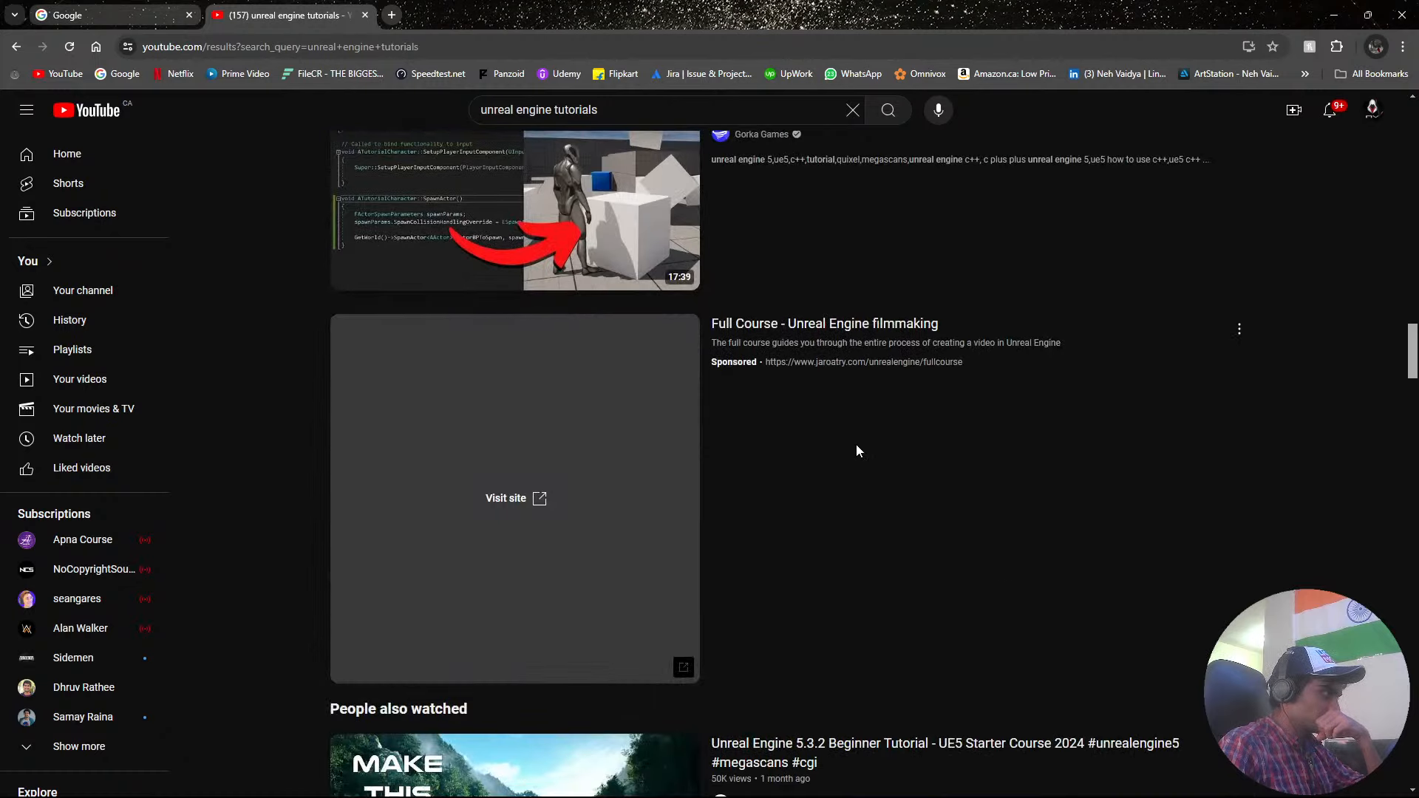
scroll(858, 450, "up", 2)
scroll(857, 450, "down", 9)
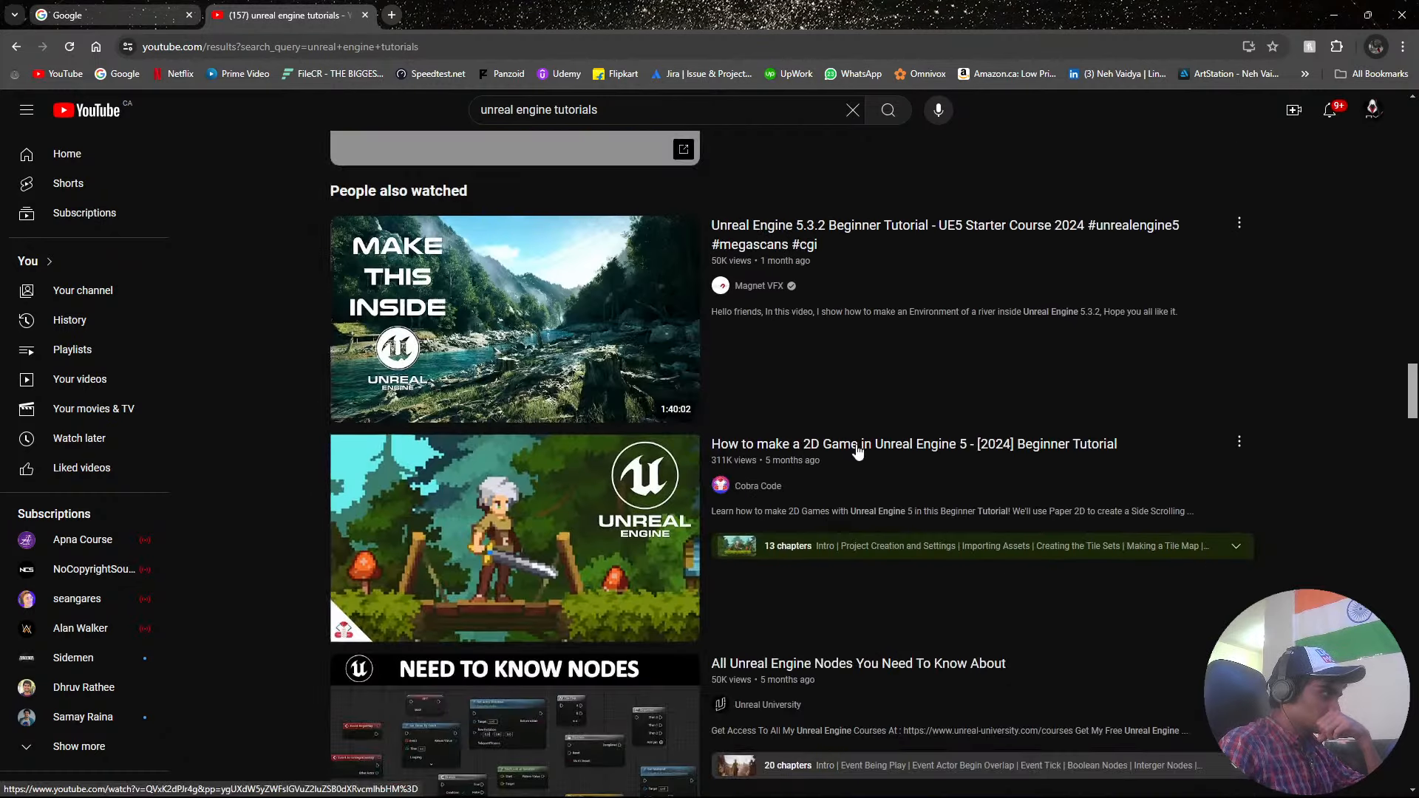
scroll(857, 451, "down", 8)
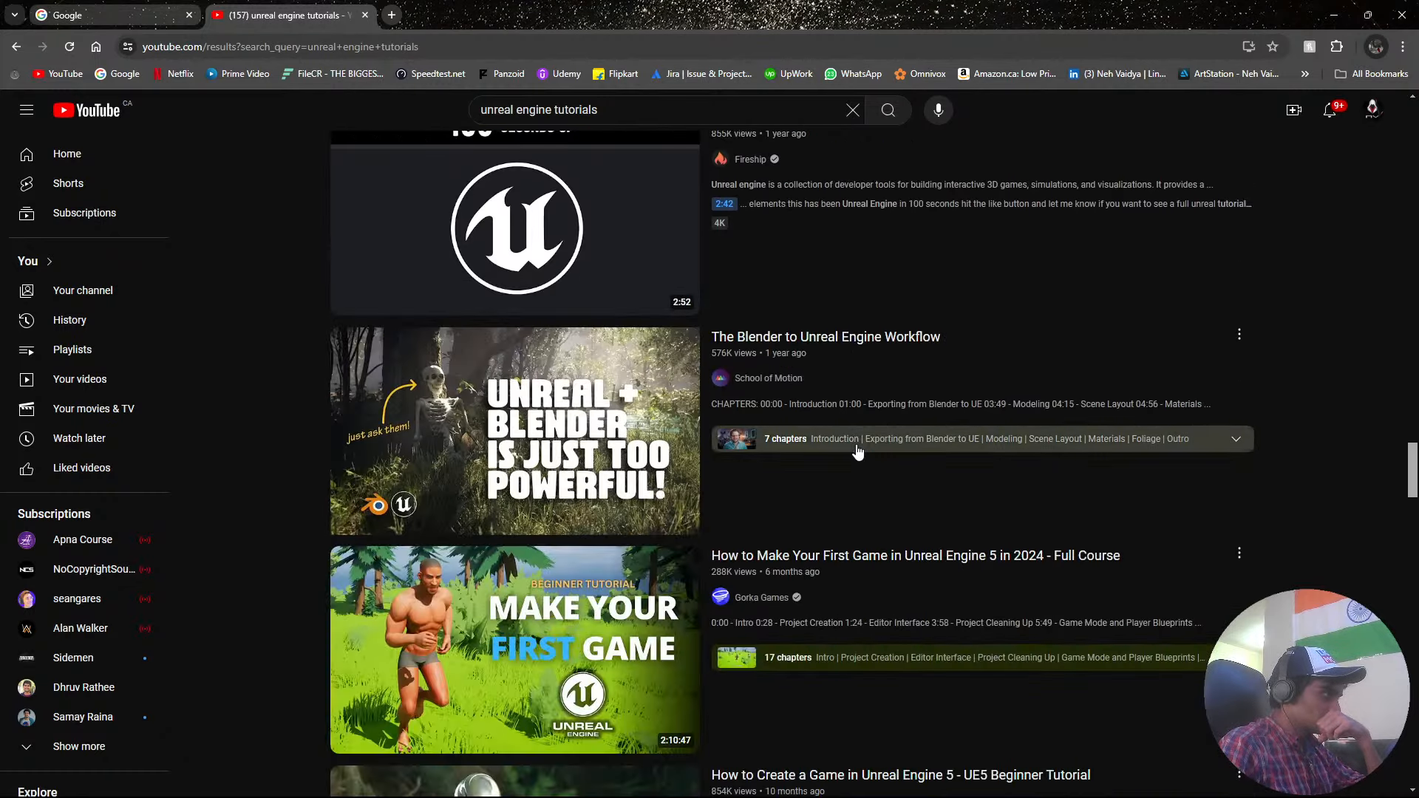
scroll(858, 451, "down", 6)
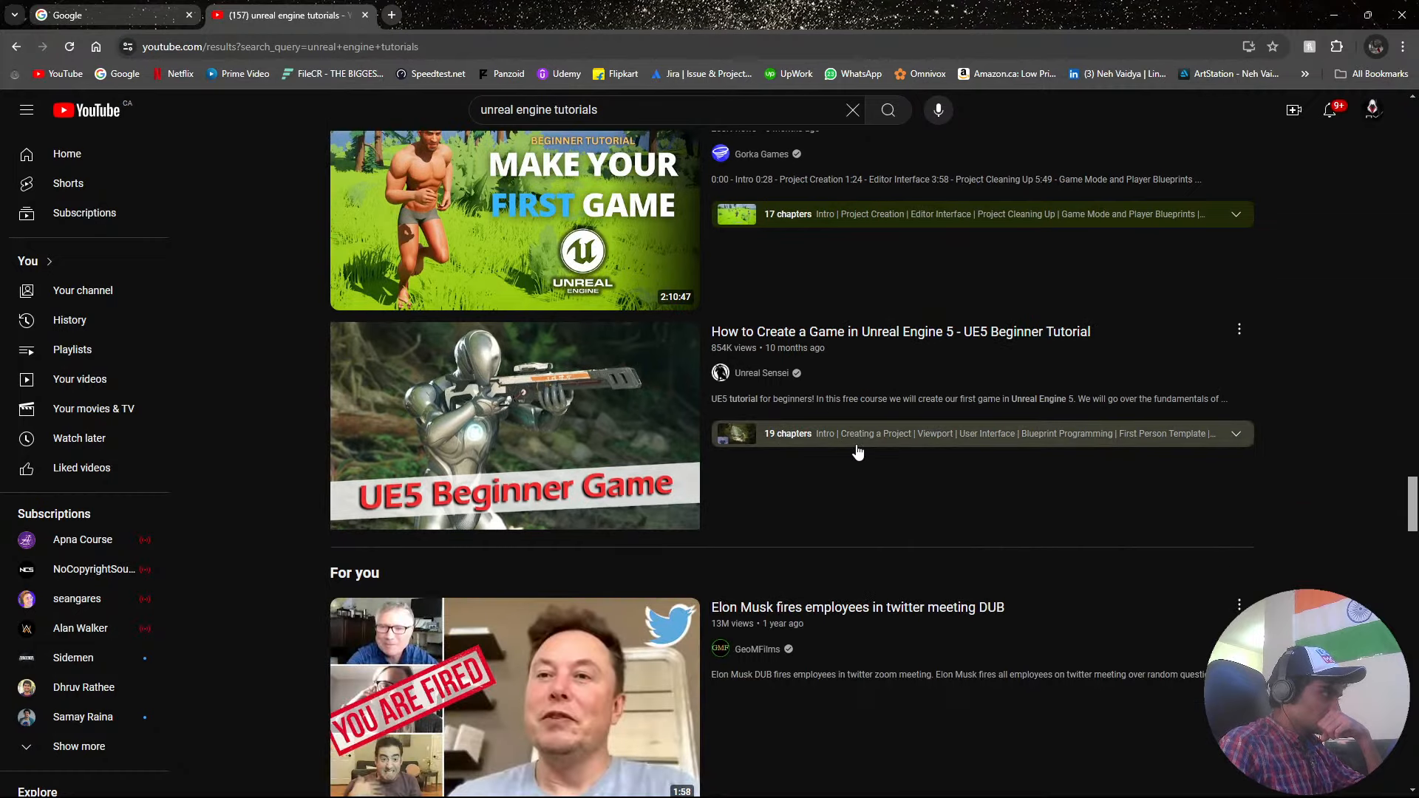
left_click(392, 15)
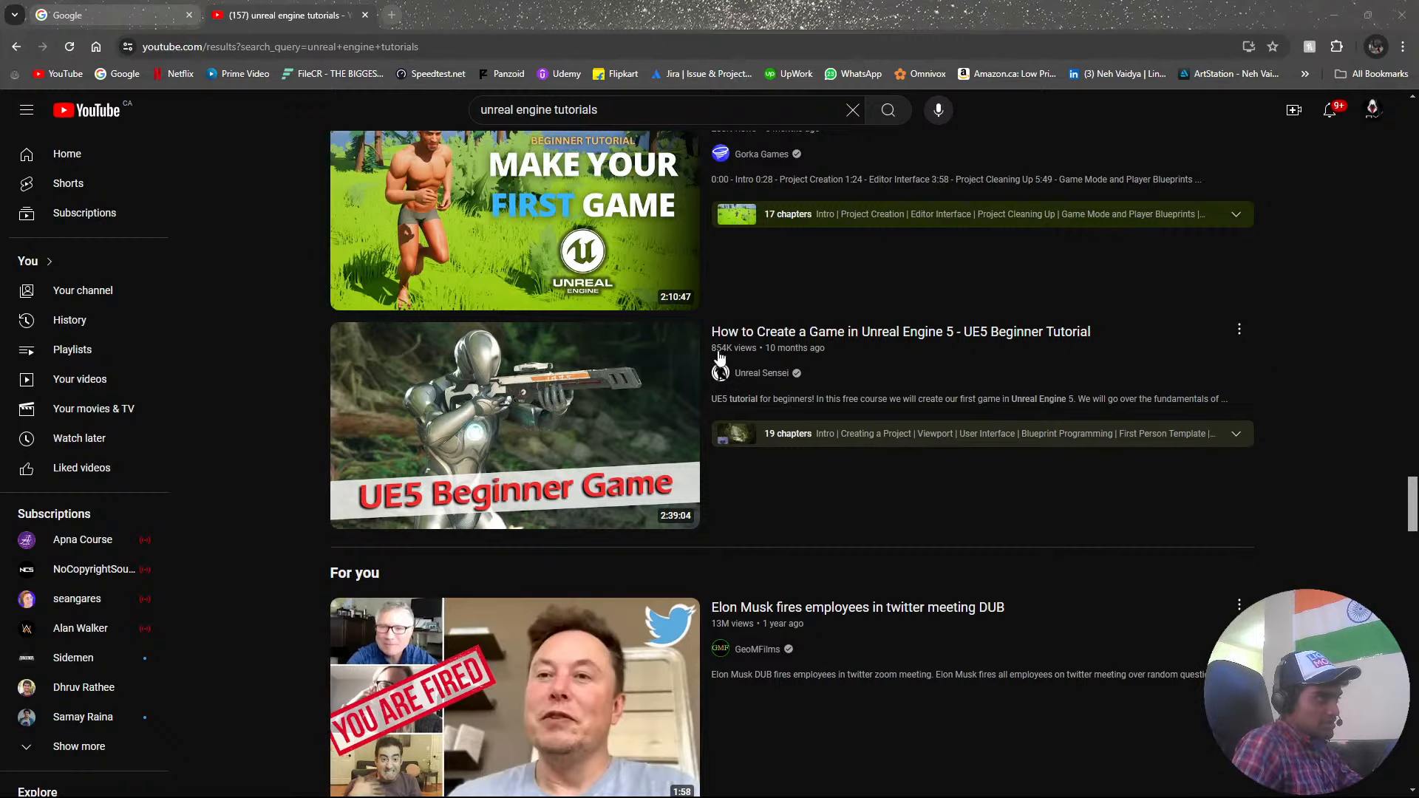
mouse_move(760, 377)
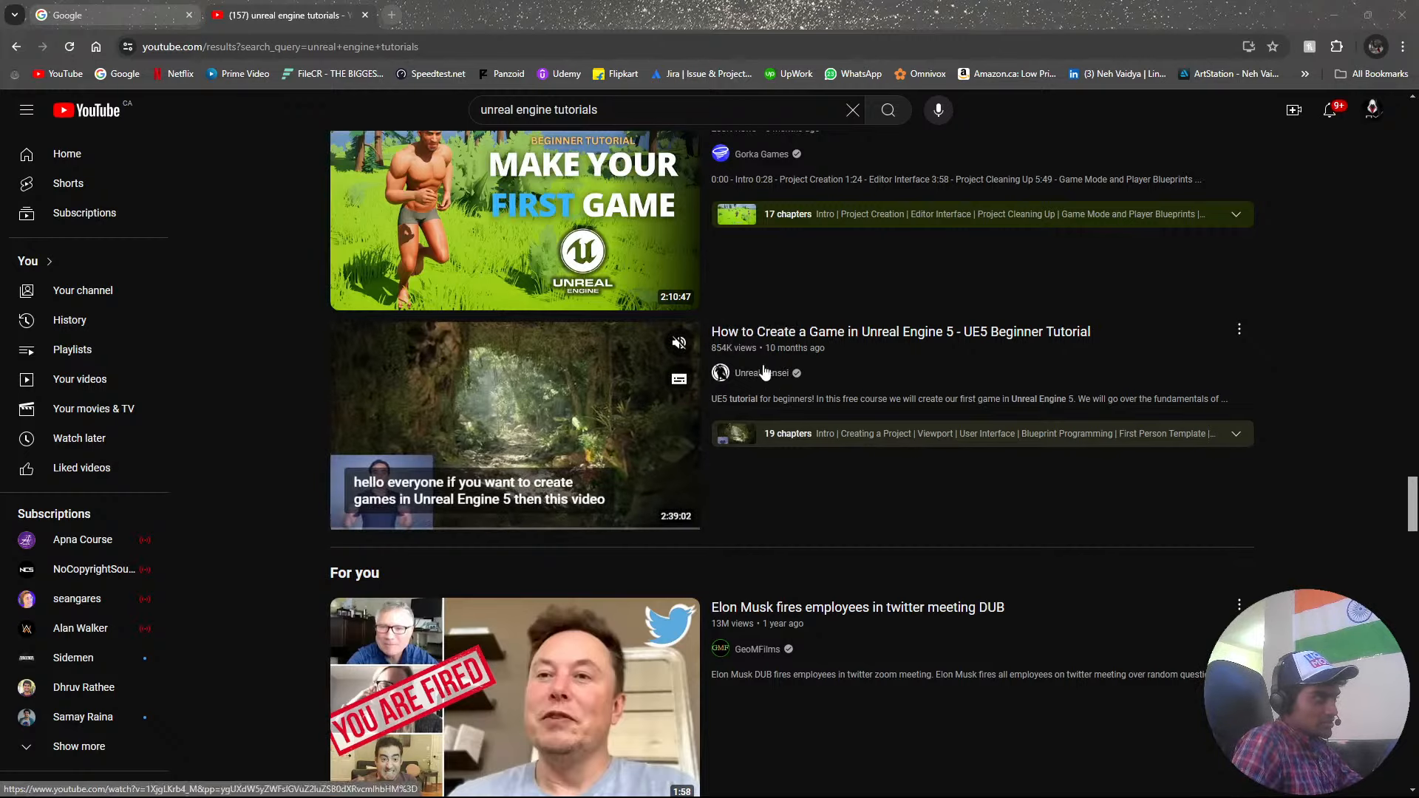
scroll(728, 407, "down", 10)
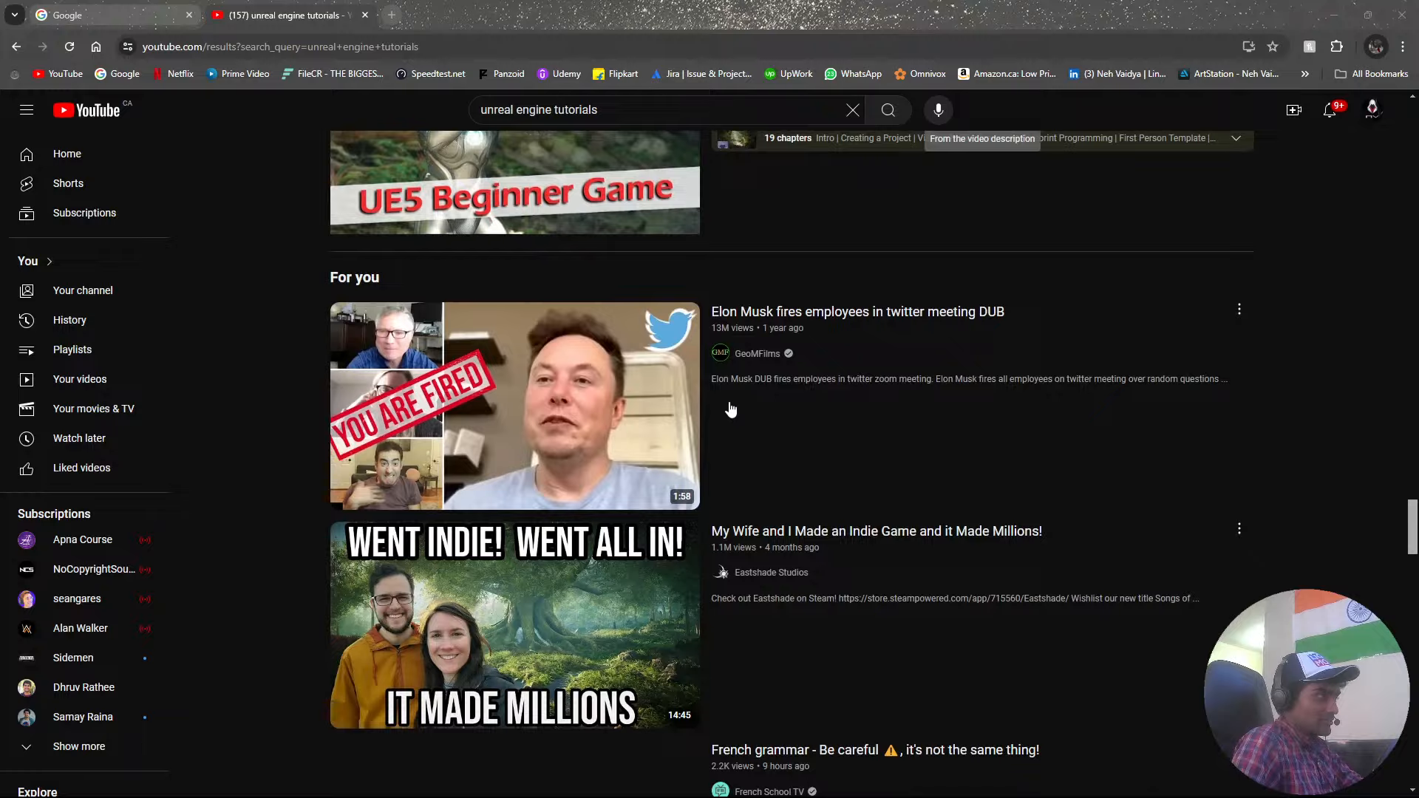
scroll(837, 430, "up", 5)
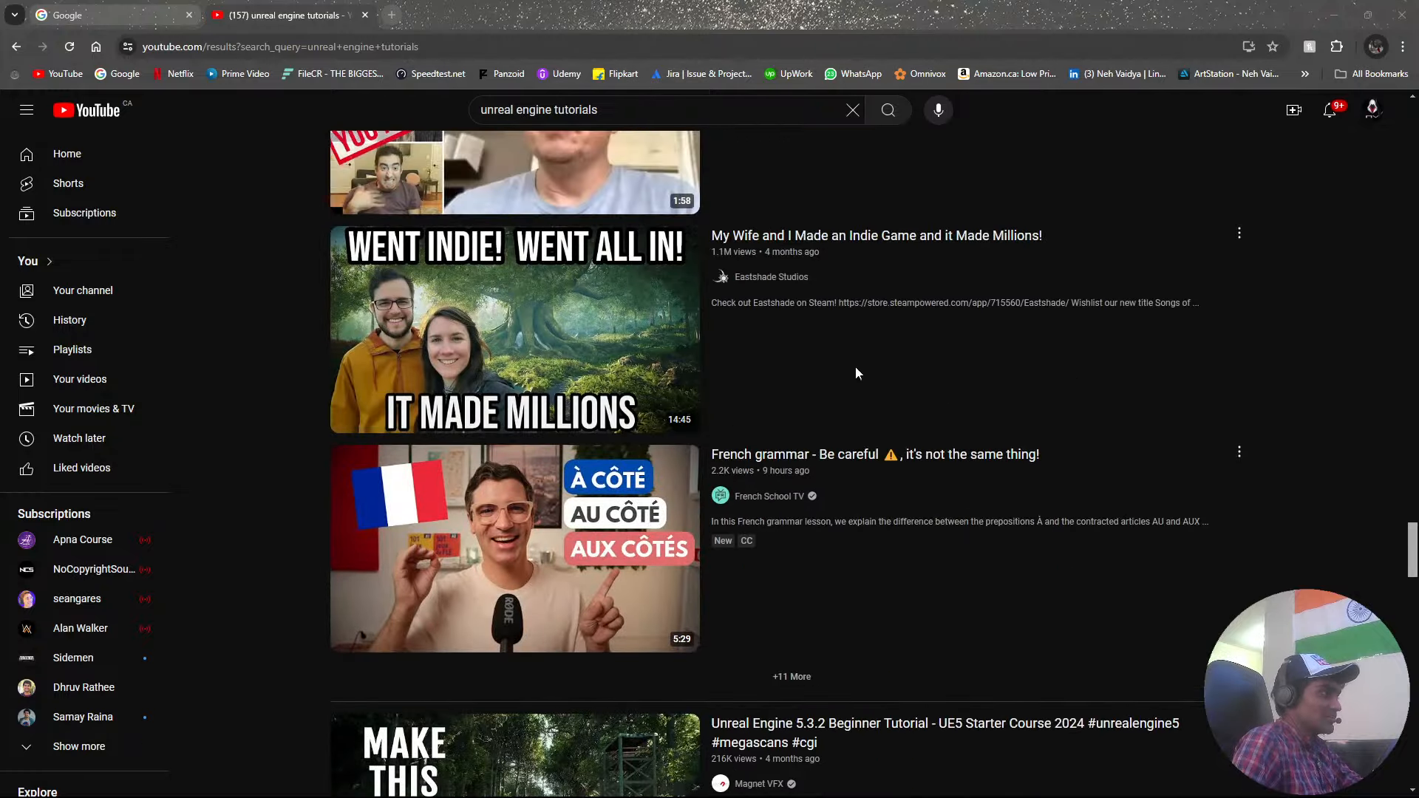
scroll(701, 316, "down", 5)
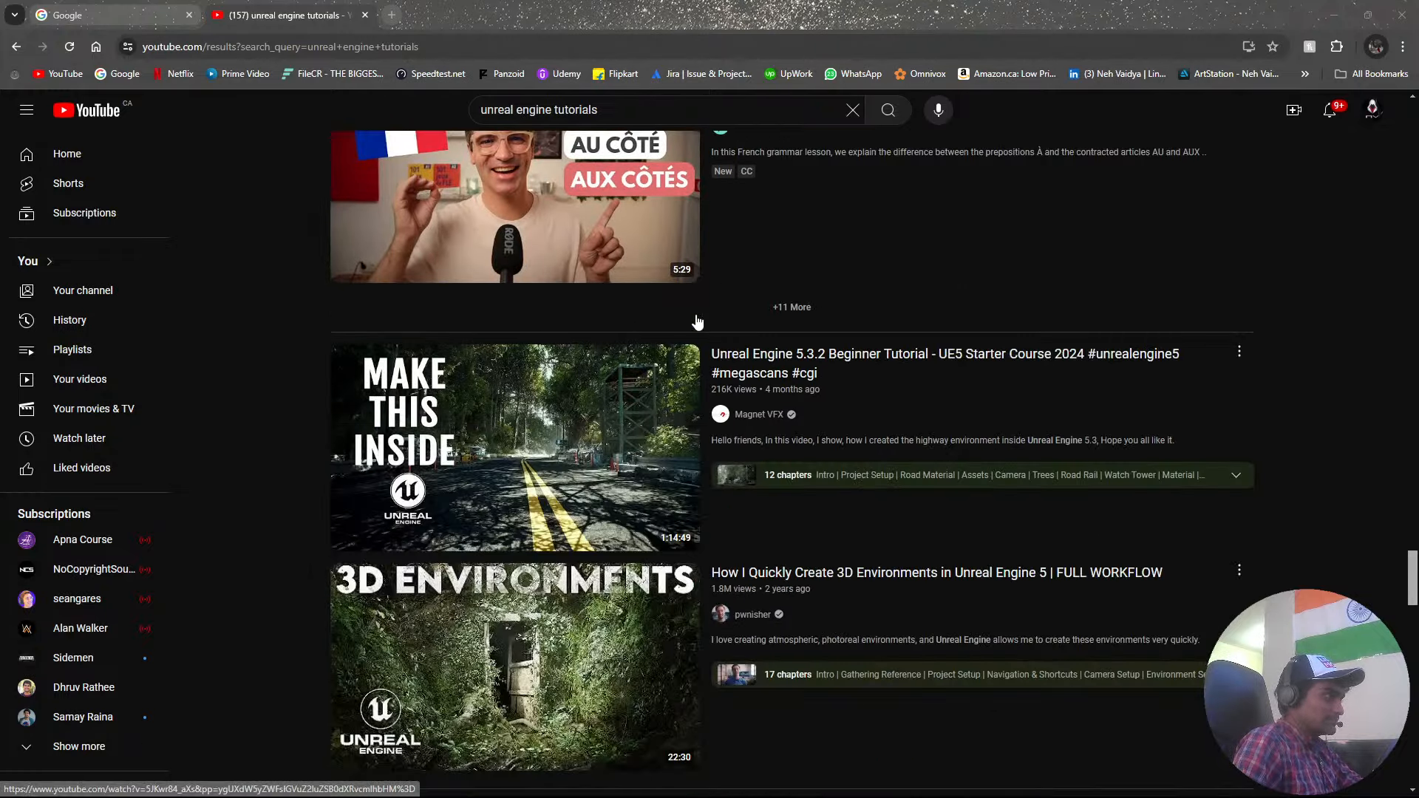
scroll(697, 321, "down", 4)
scroll(697, 321, "down", 3)
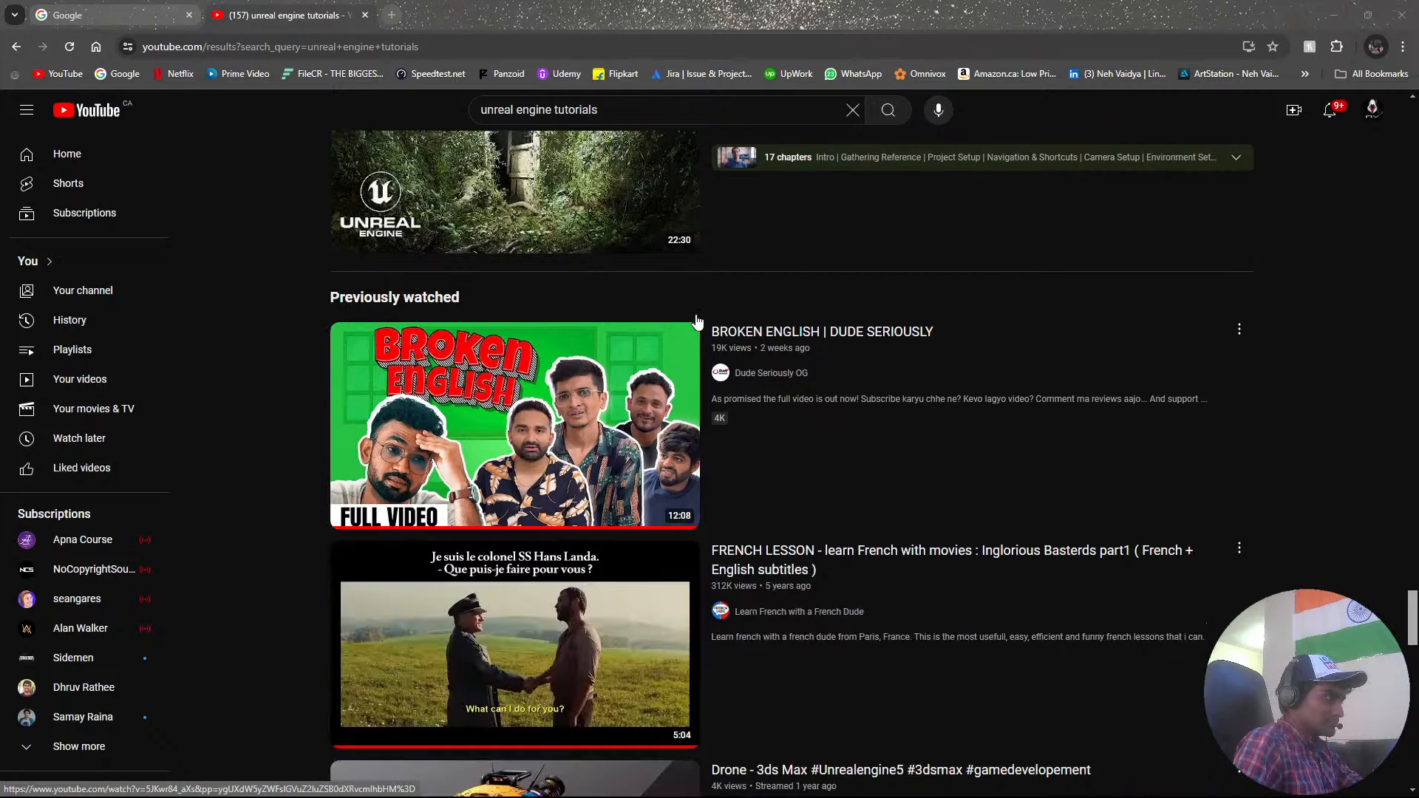
scroll(698, 321, "down", 6)
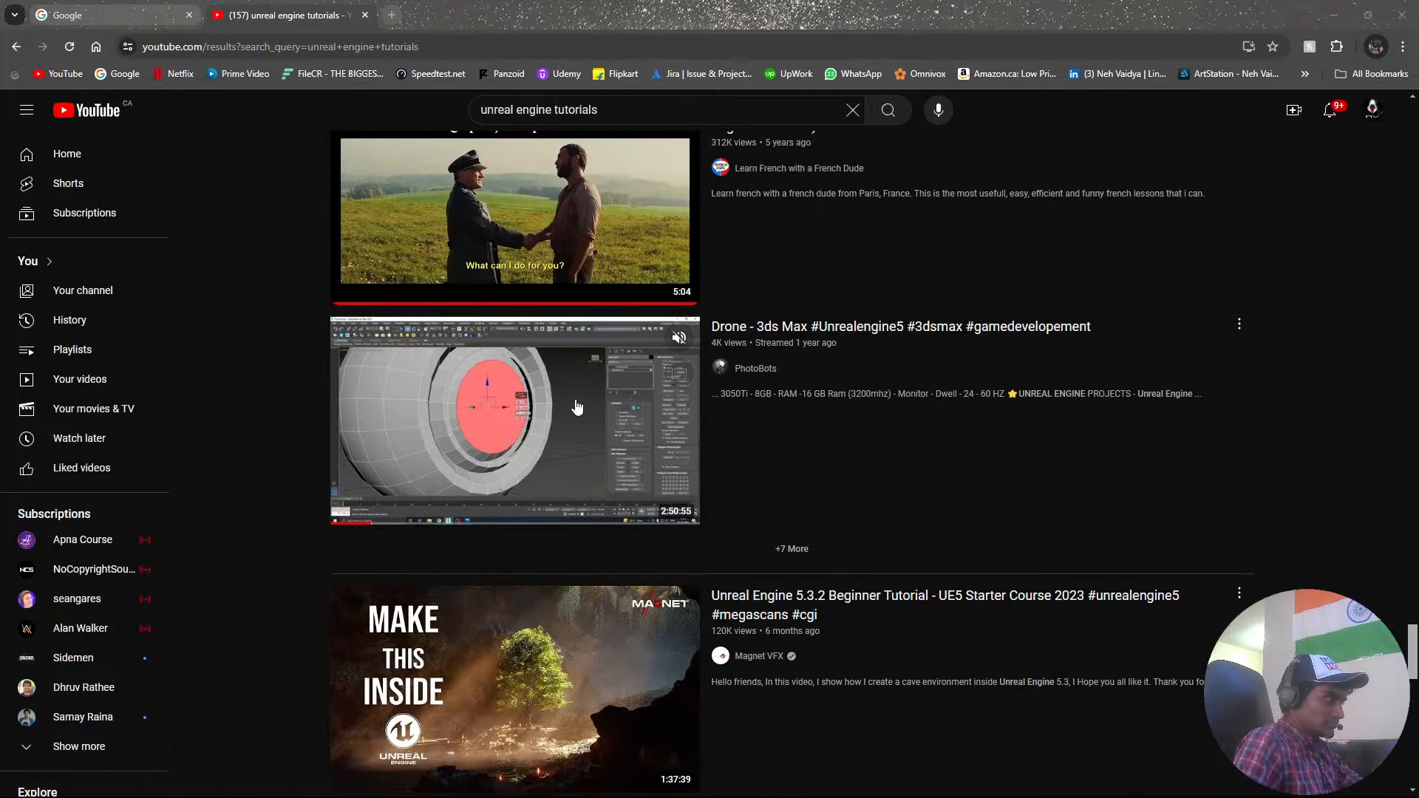
Visit the PhotoBots channel from the Drone - 3ds Max result, look through its uploaded videos, and return to its home page.
left_click(747, 370)
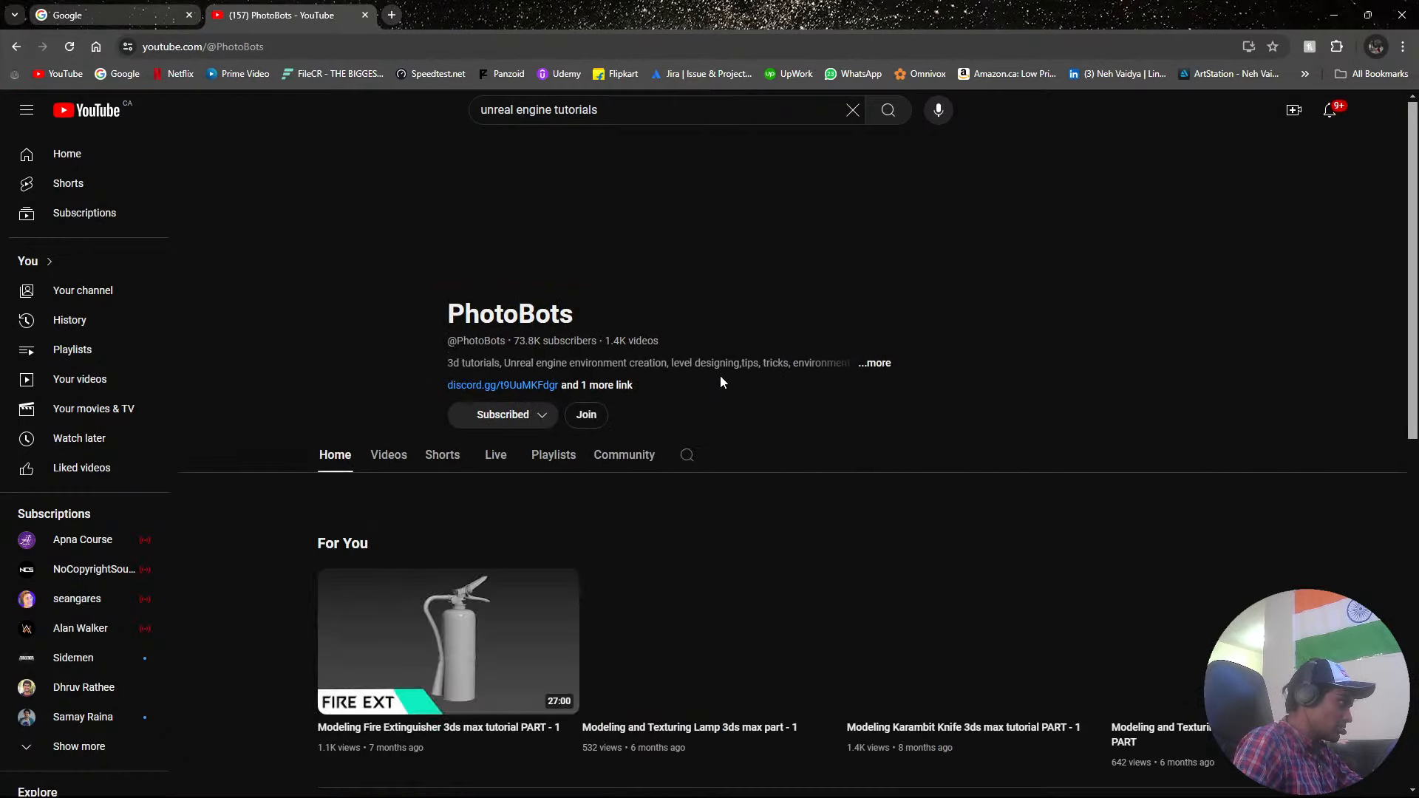
scroll(865, 387, "down", 2)
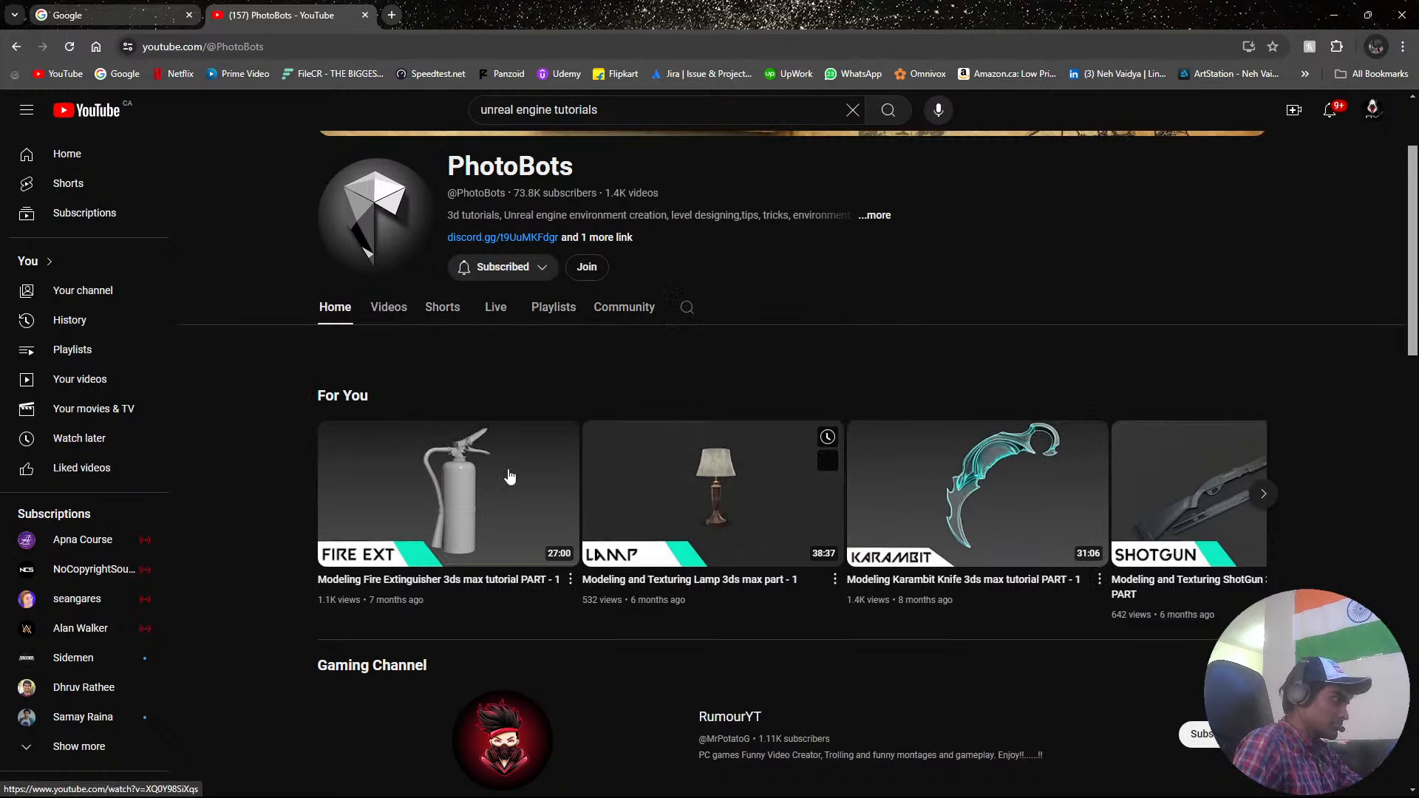
left_click(389, 307)
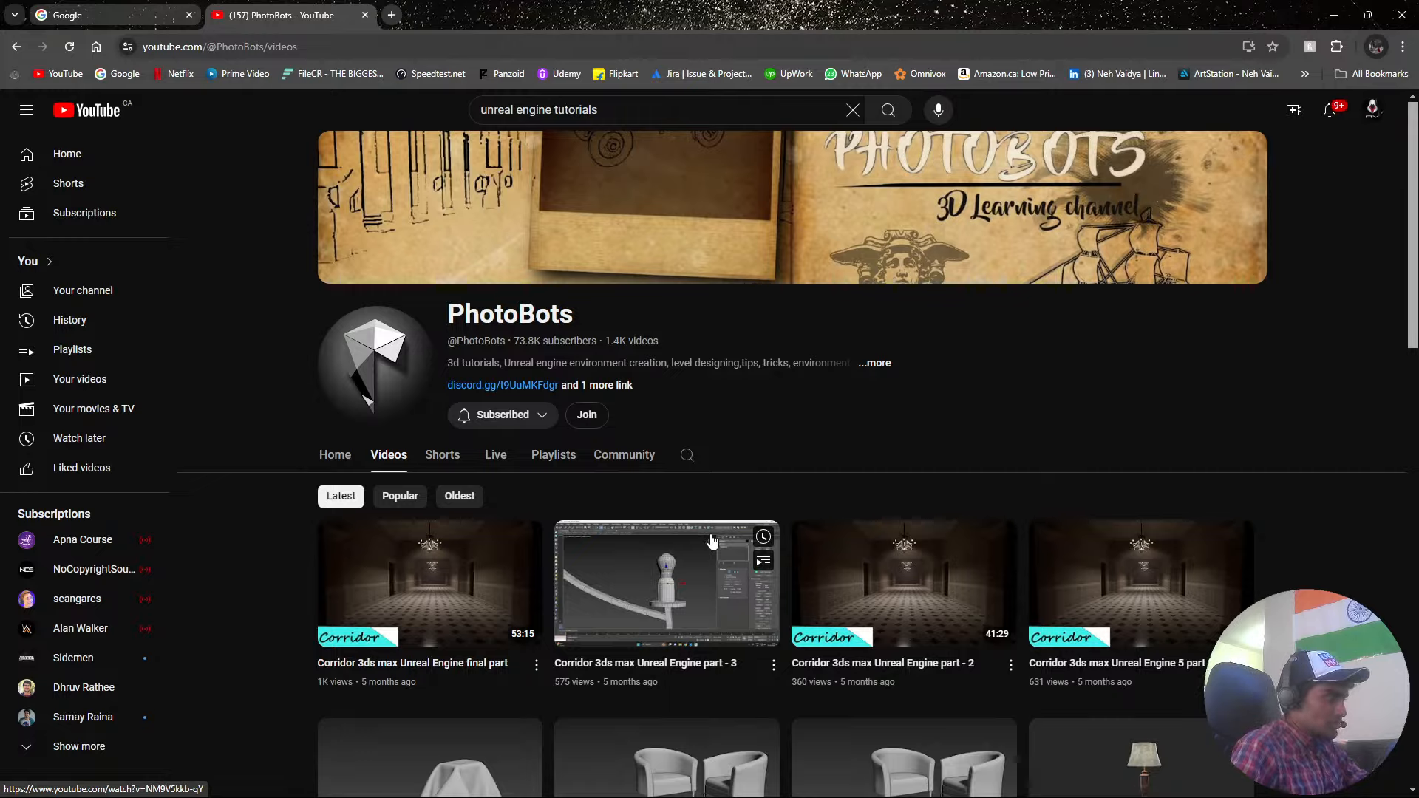
scroll(721, 543, "down", 6)
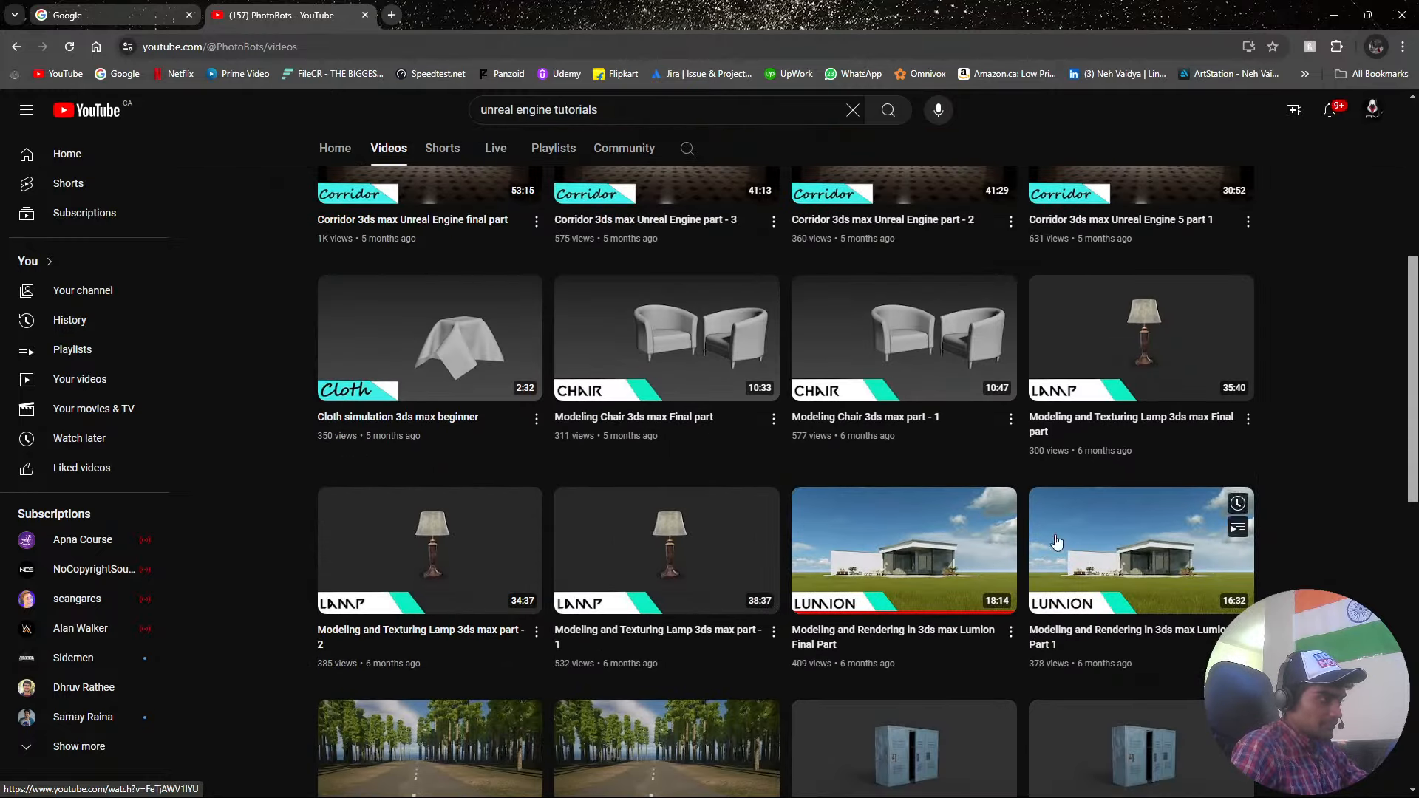
scroll(924, 566, "up", 6)
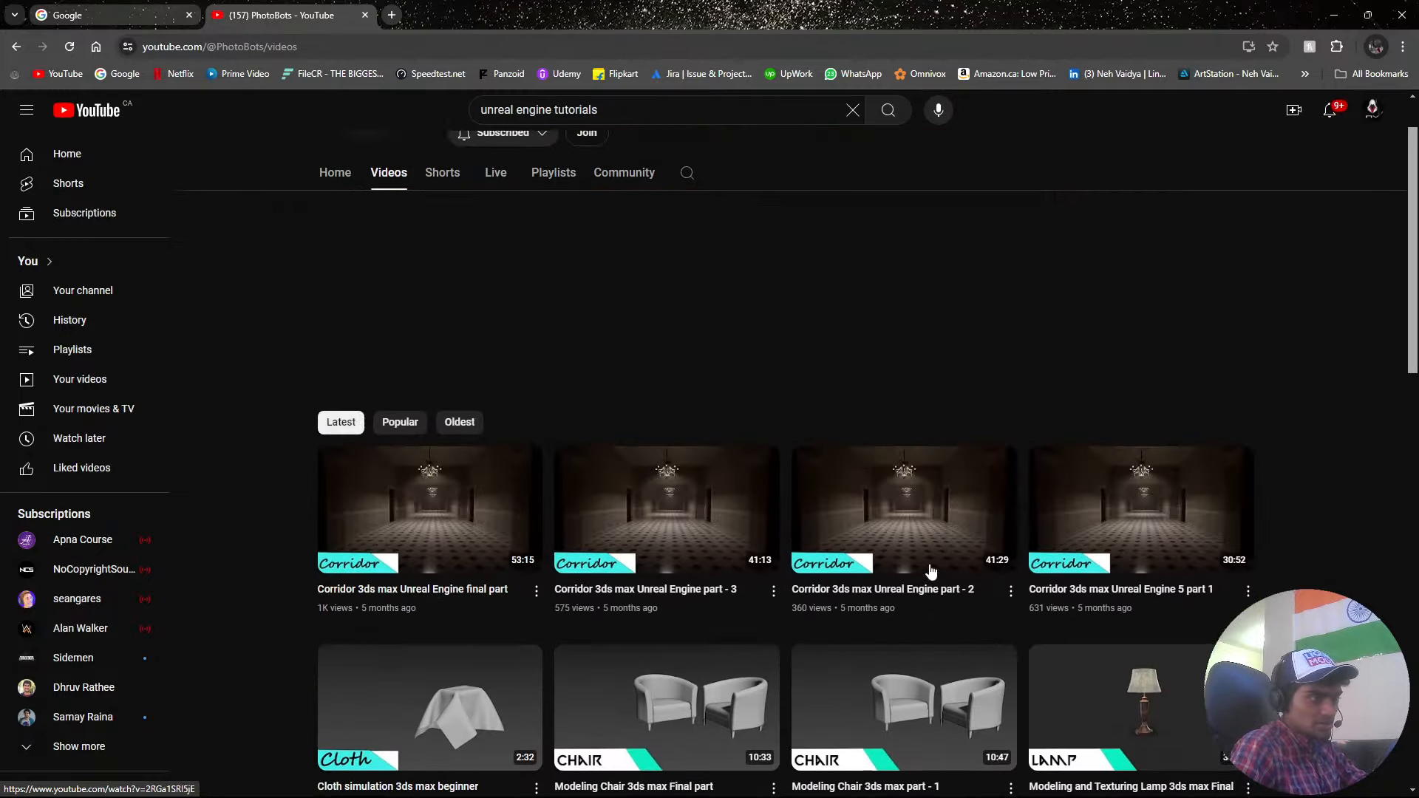
key("alt+Left")
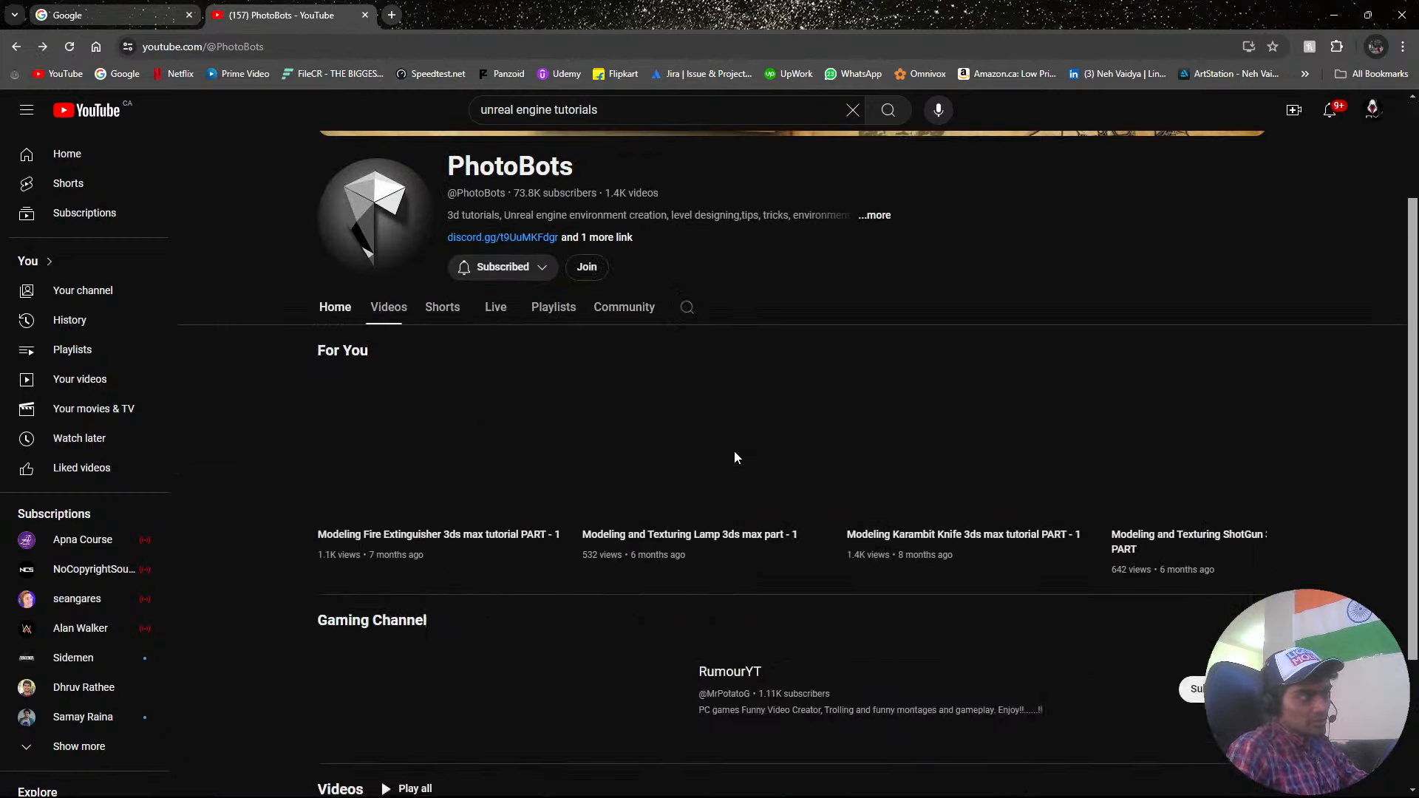
scroll(739, 464, "up", 2)
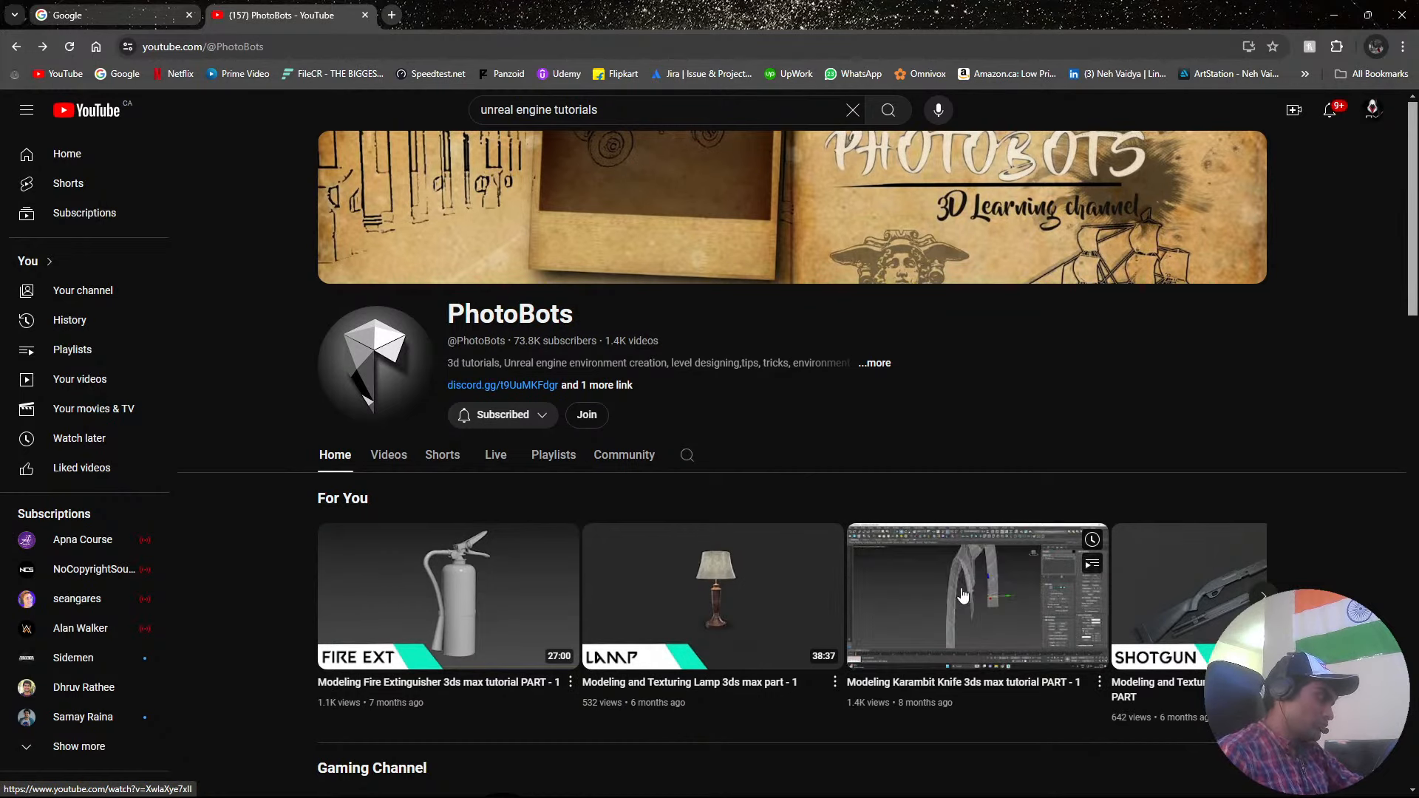
Return to the "unreal engine tutorials" results and look through further beginner tutorials.
key("alt+Left")
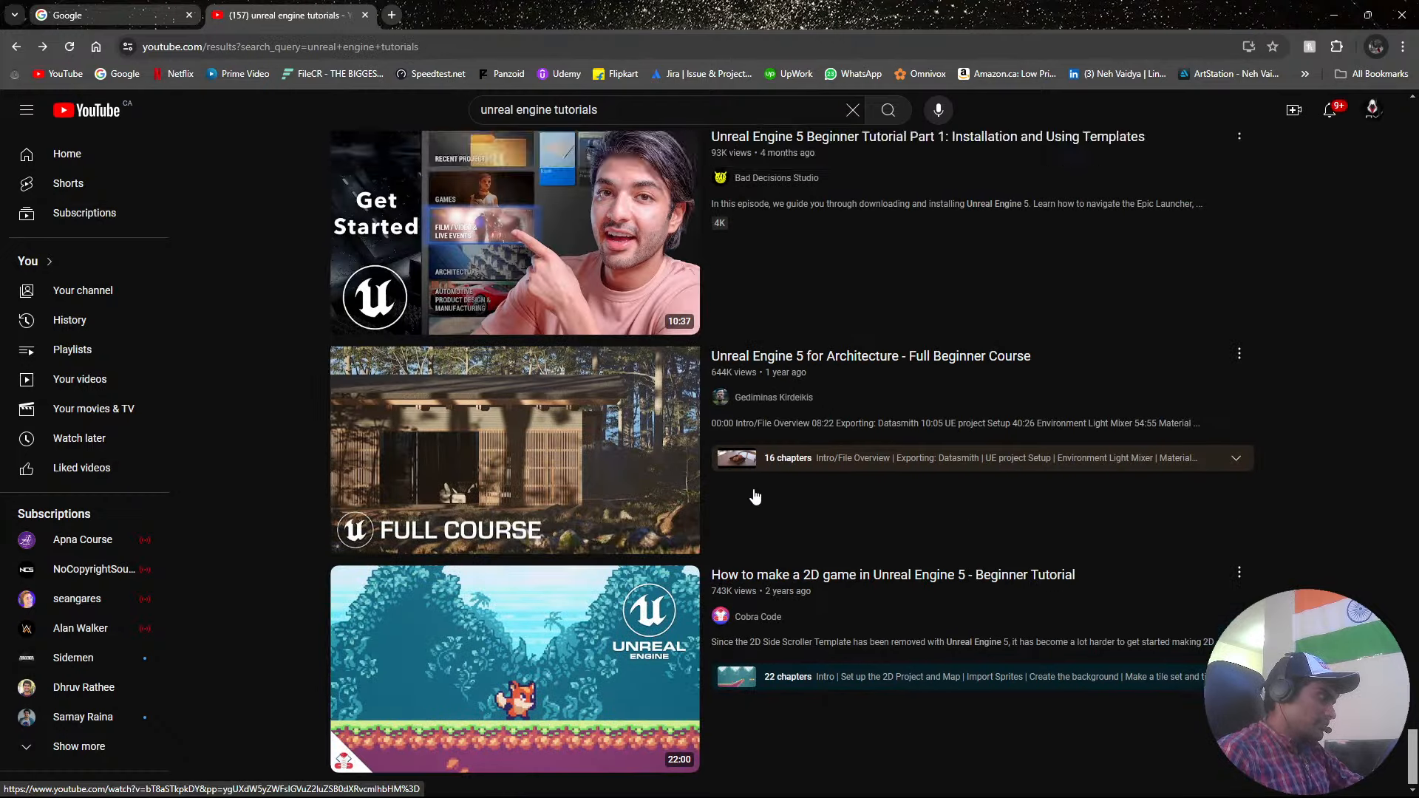
scroll(779, 485, "down", 15)
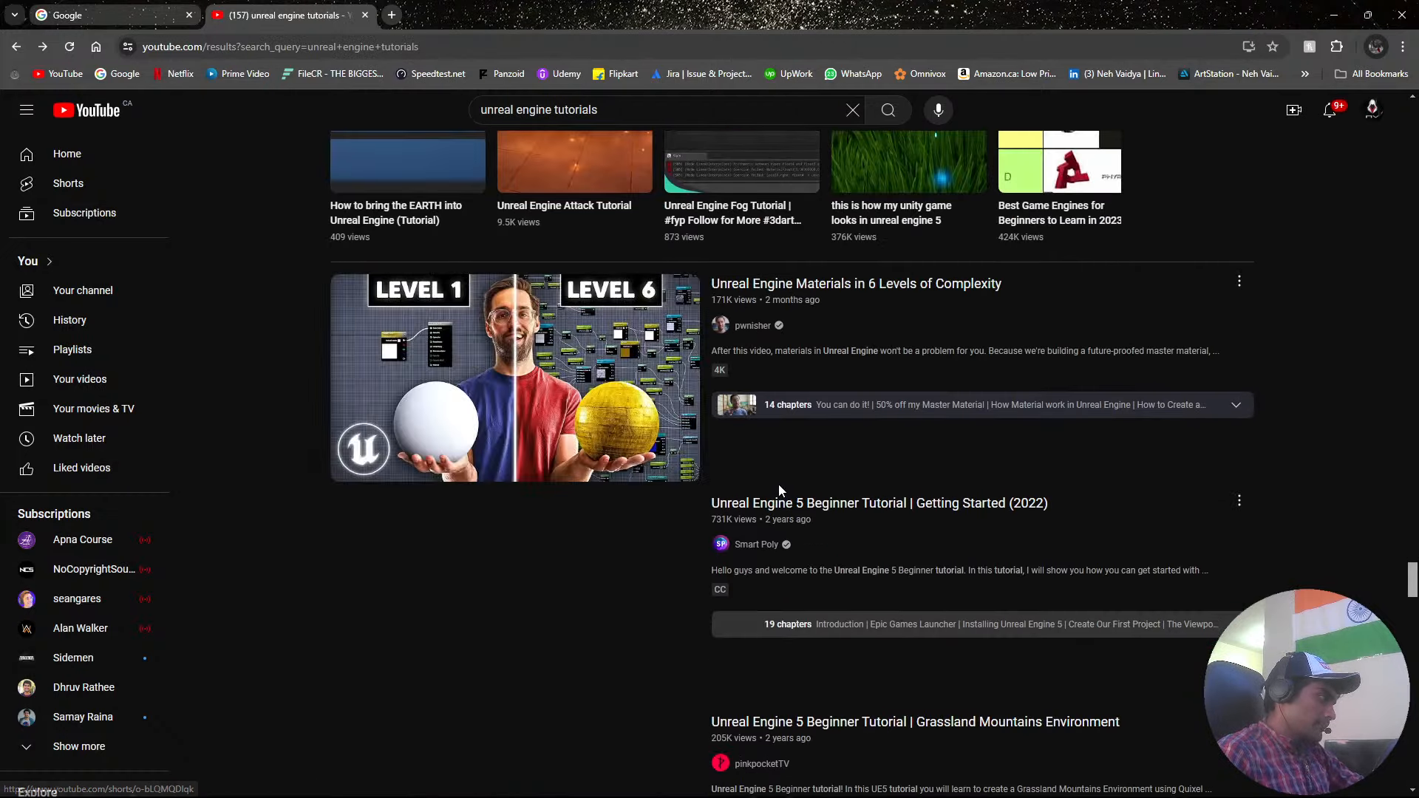
scroll(778, 485, "down", 6)
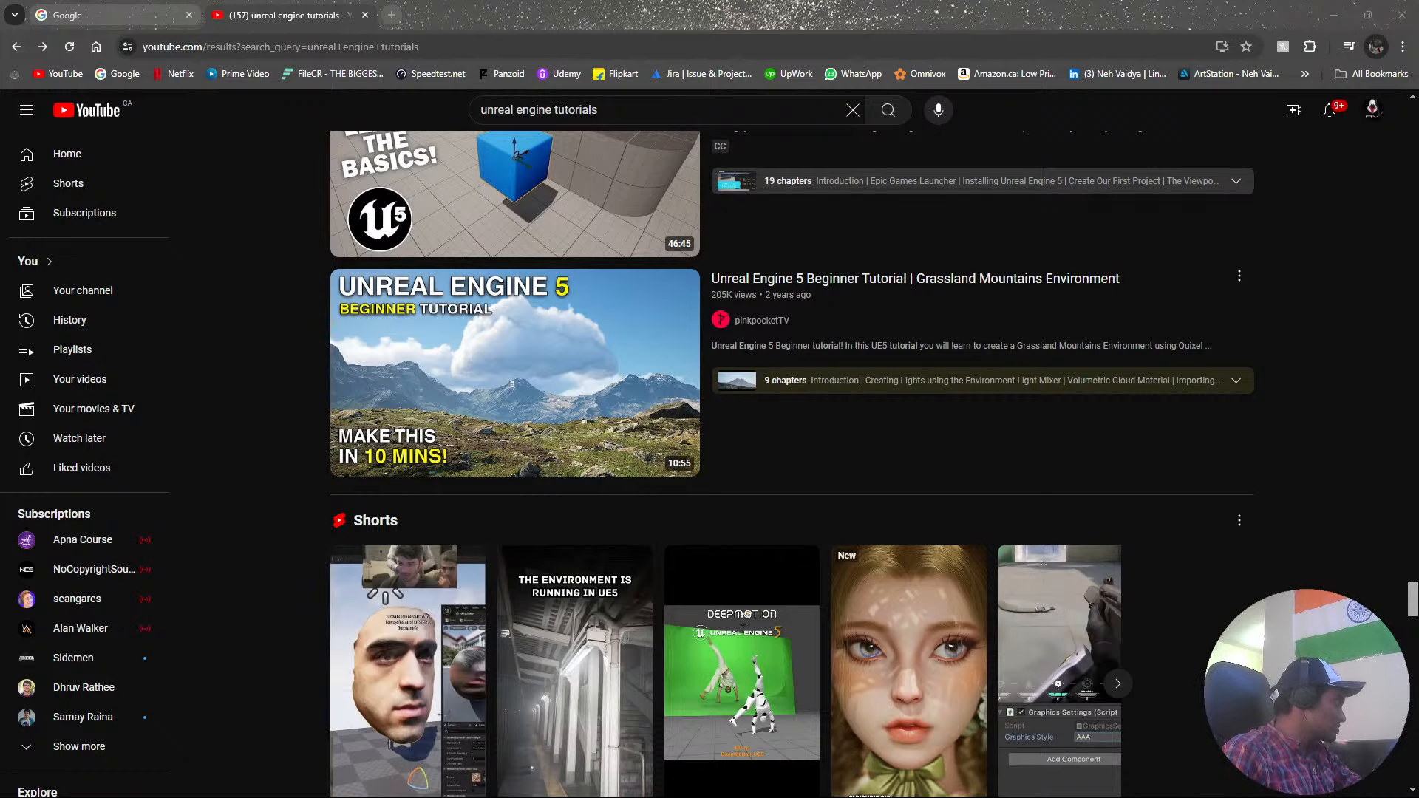
Look over the Ryan Laley Games channel's home page and subscribe to the channel.
left_click_drag(0, 371, 1003, 0)
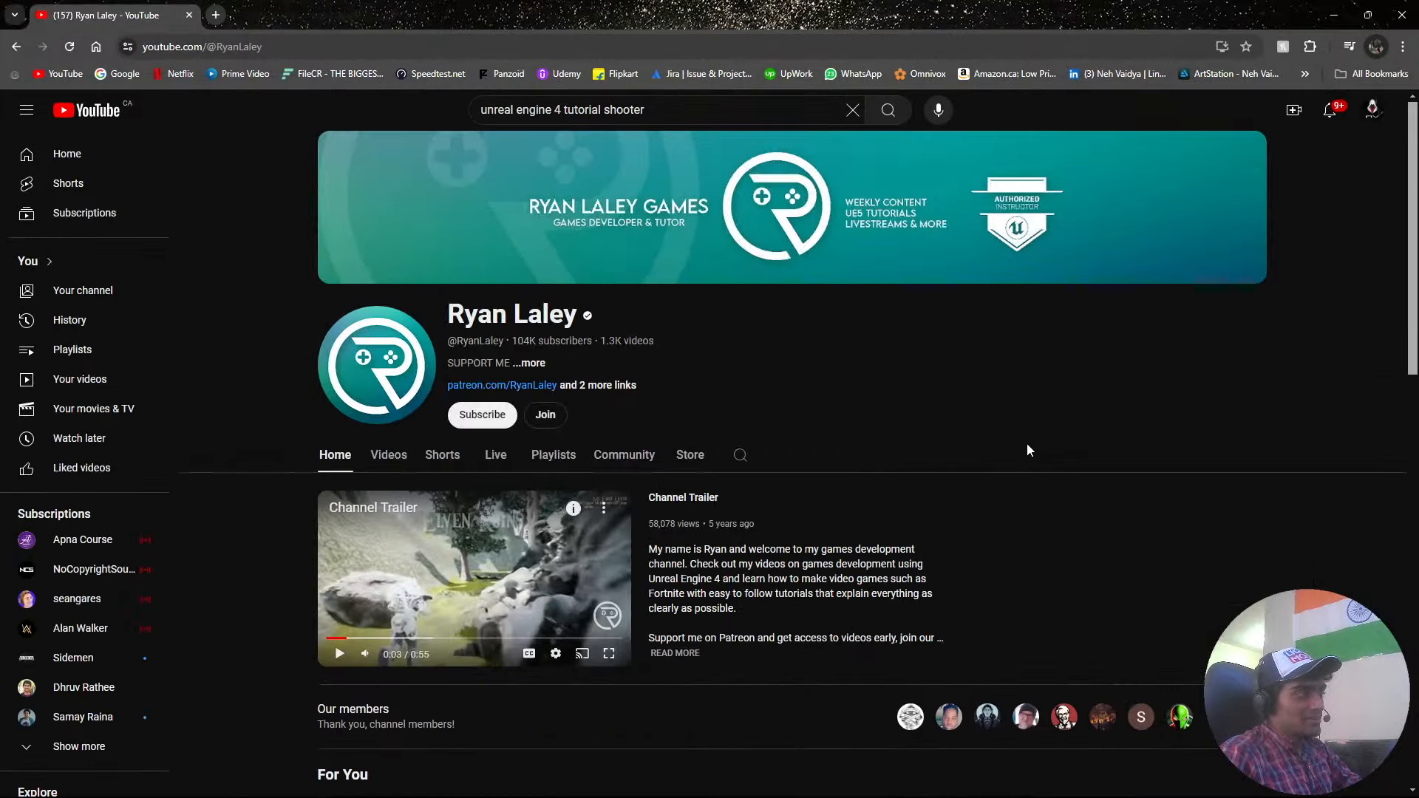
scroll(592, 375, "down", 3)
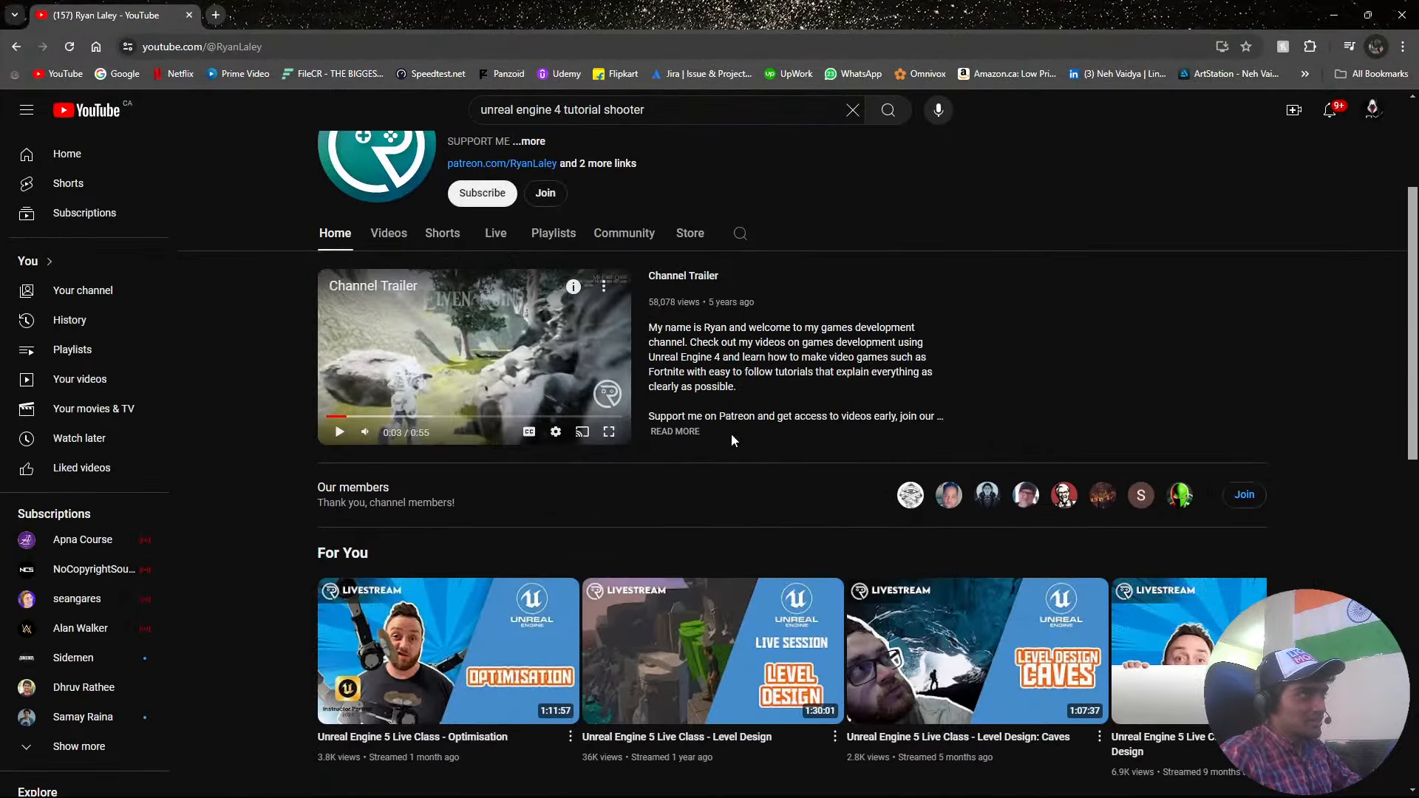
scroll(730, 434, "up", 3)
left_click(507, 424)
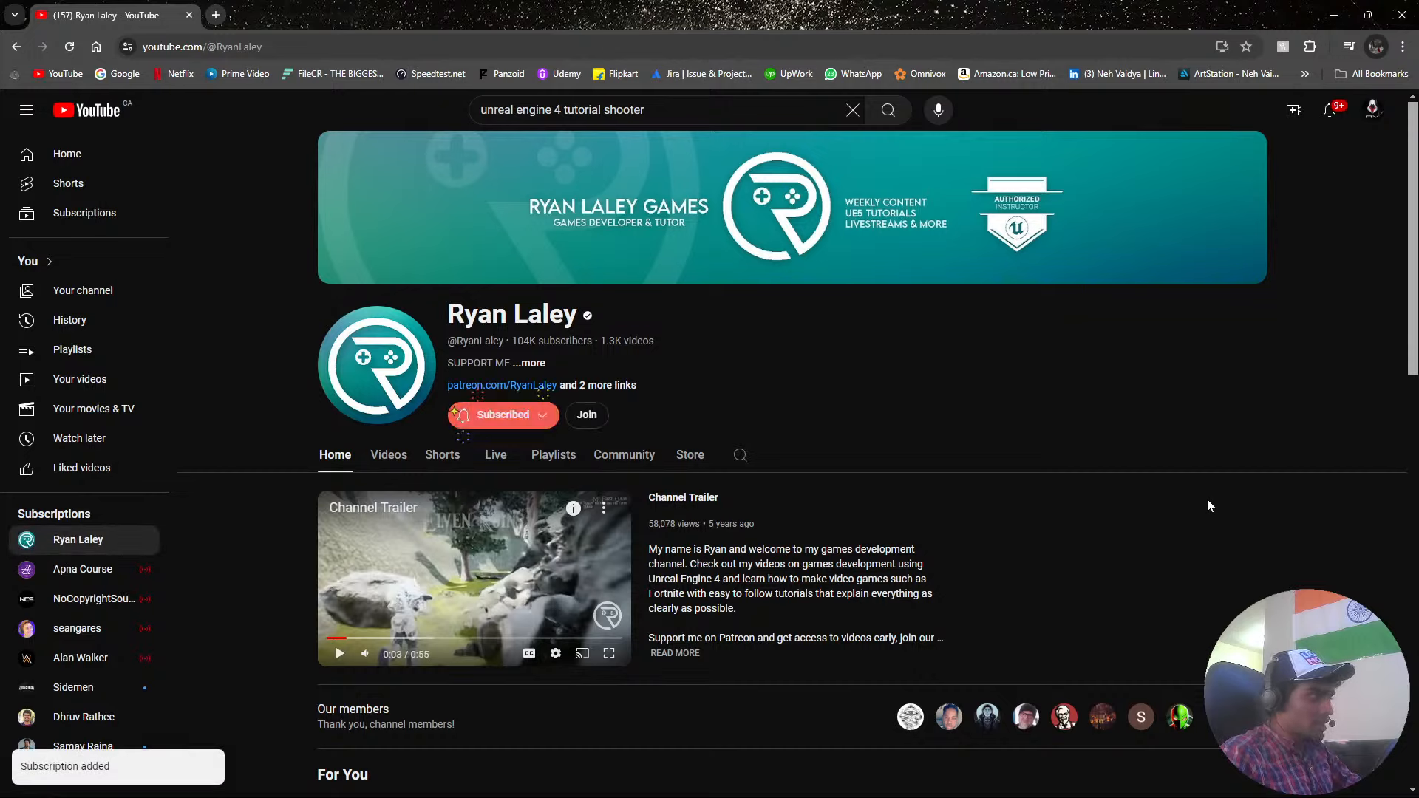
Browse the Ryan Laley Games channel's latest videos and open "Unreal Engine 5 Tutorial - Chaos: Removal".
scroll(1208, 521, "down", 7)
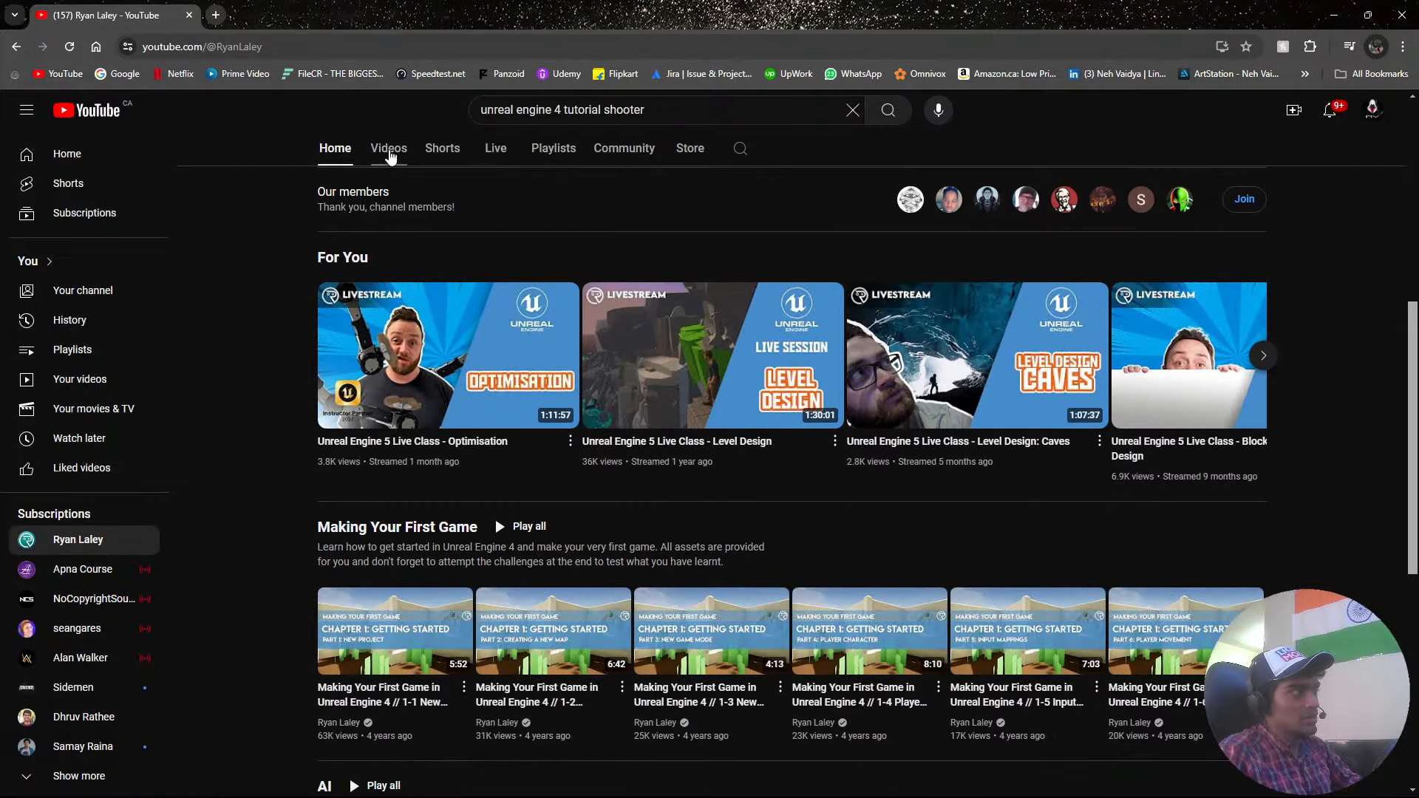
left_click(393, 152)
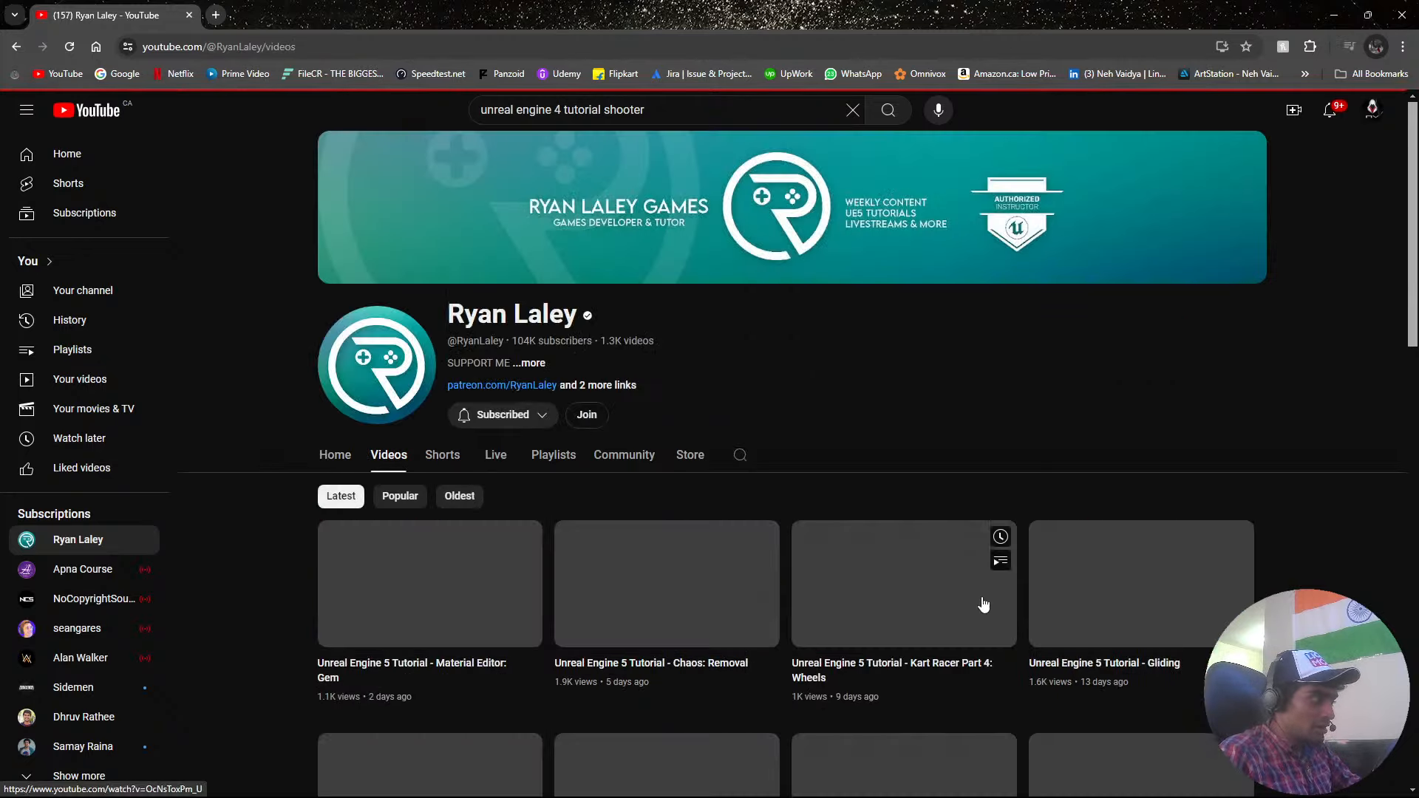
scroll(961, 584, "down", 3)
scroll(1013, 606, "up", 3)
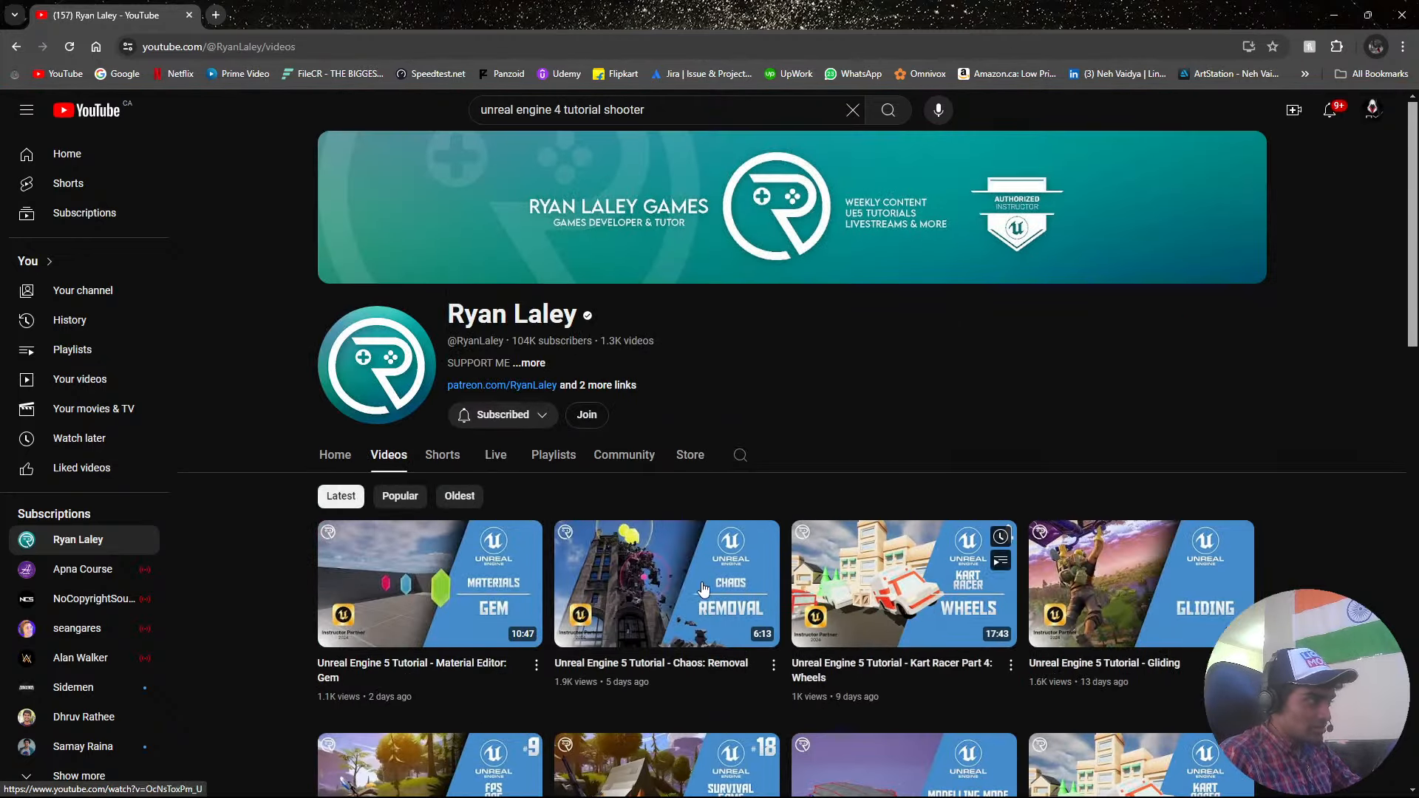
left_click(684, 569)
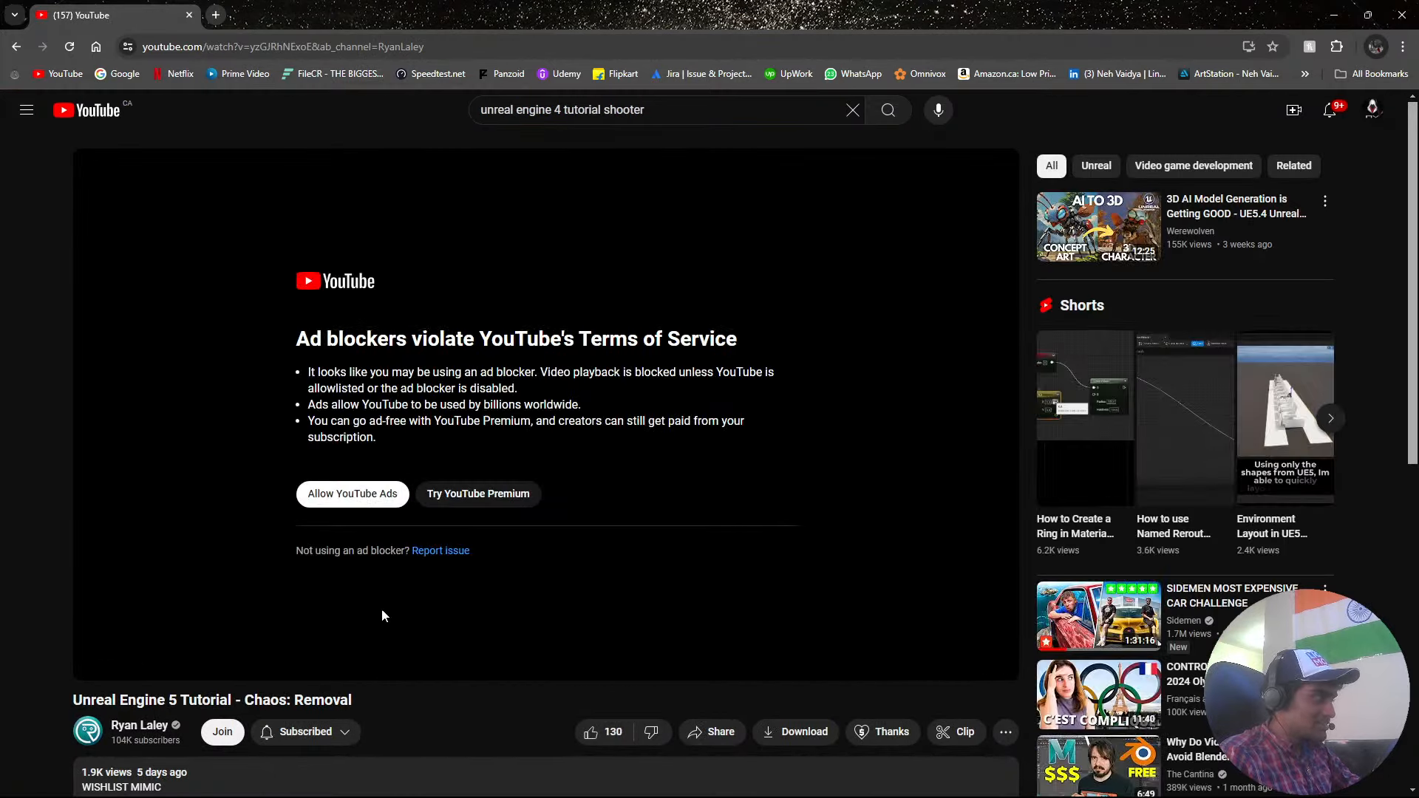
Return to the Ryan Laley channel's video list and look through its latest Unreal Engine 5 tutorials.
key("alt+Left")
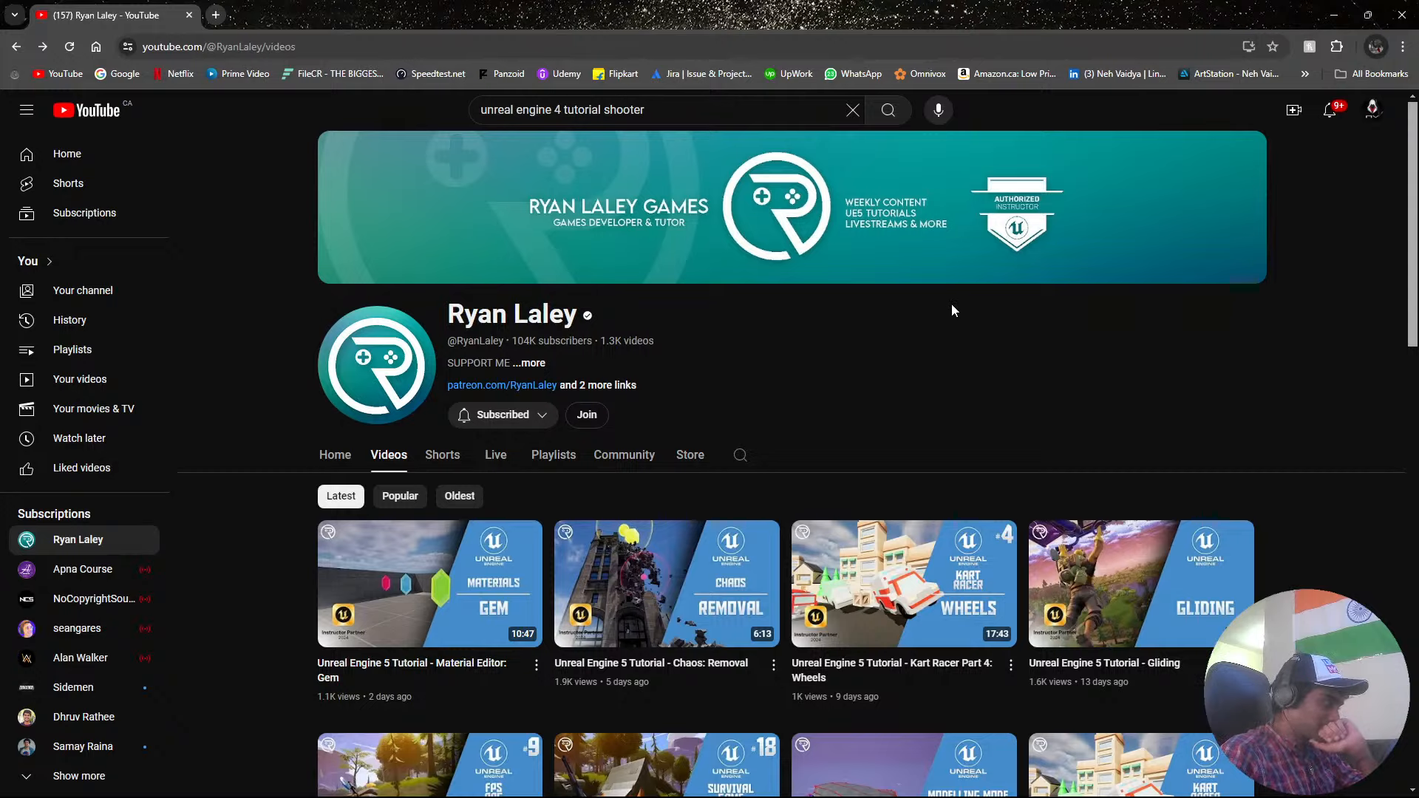
scroll(1044, 372, "down", 10)
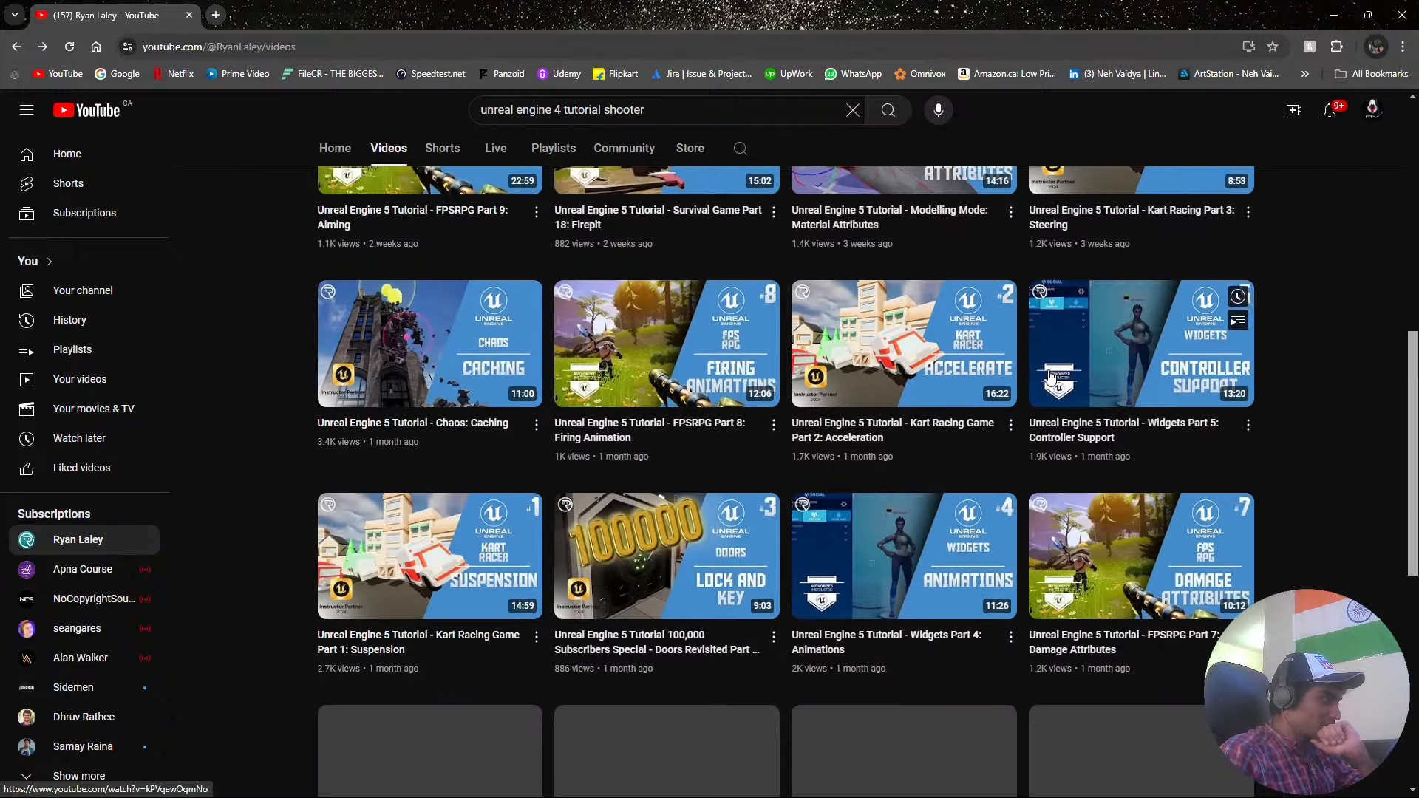
scroll(1050, 375, "down", 2)
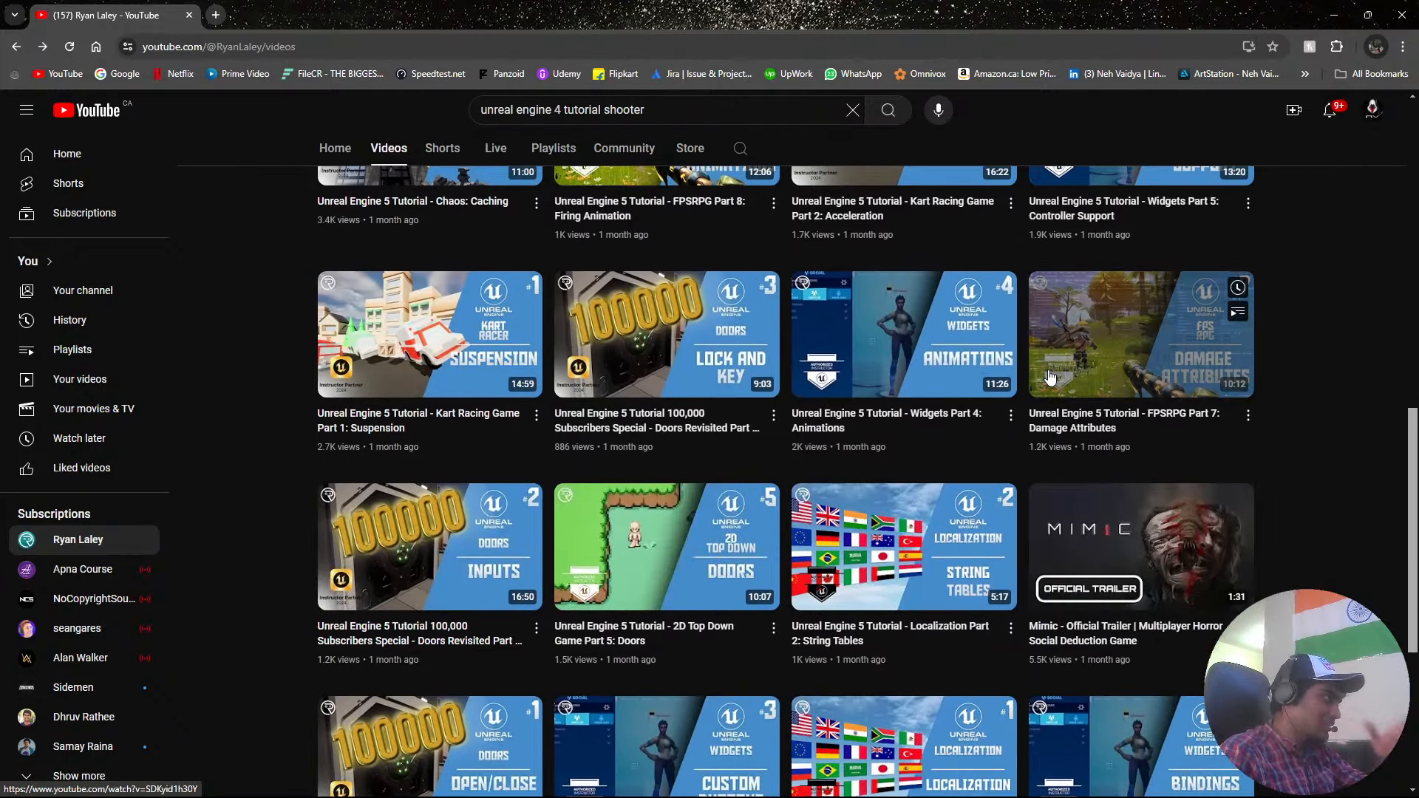
scroll(1049, 375, "down", 2)
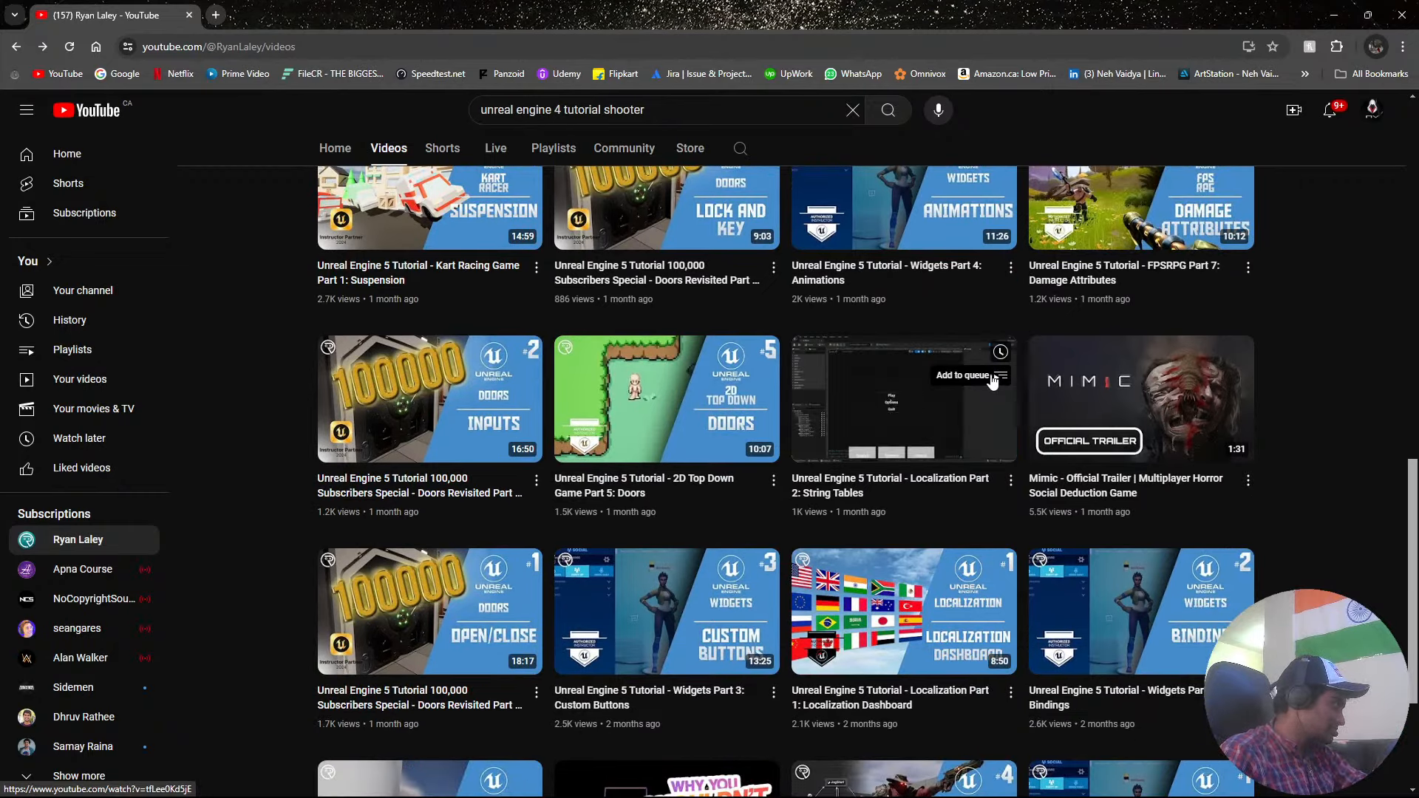
scroll(992, 381, "down", 2)
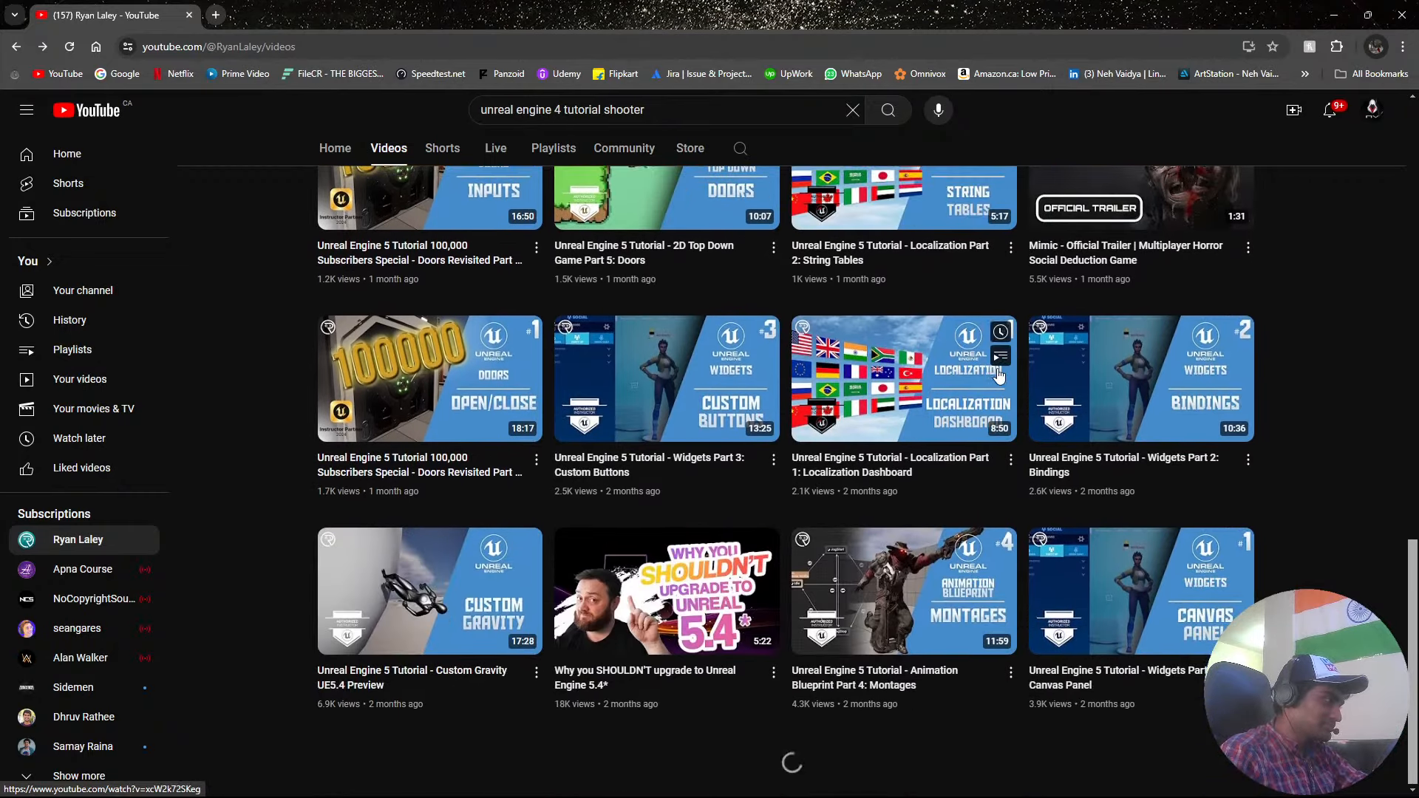
scroll(998, 377, "down", 9)
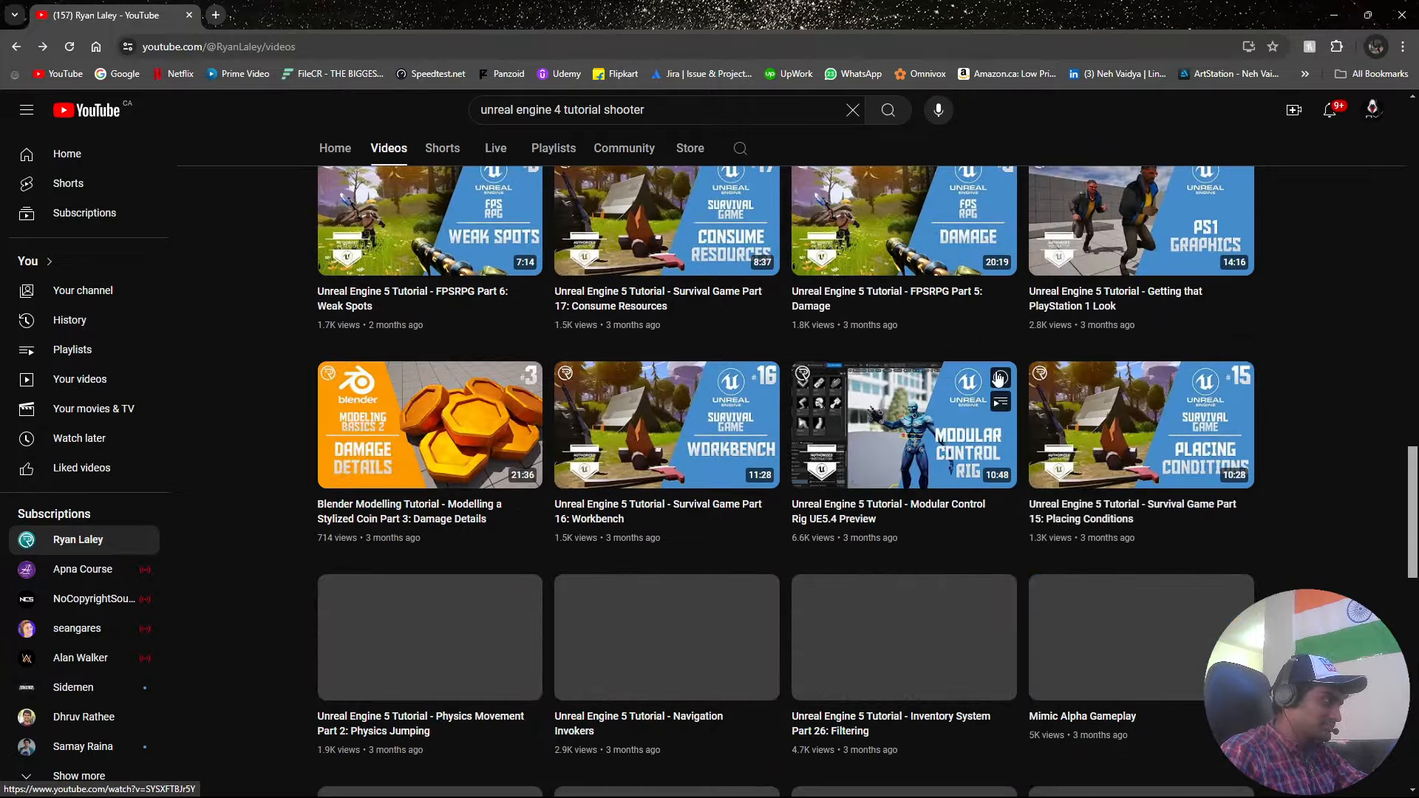
scroll(998, 378, "up", 7)
scroll(996, 378, "up", 15)
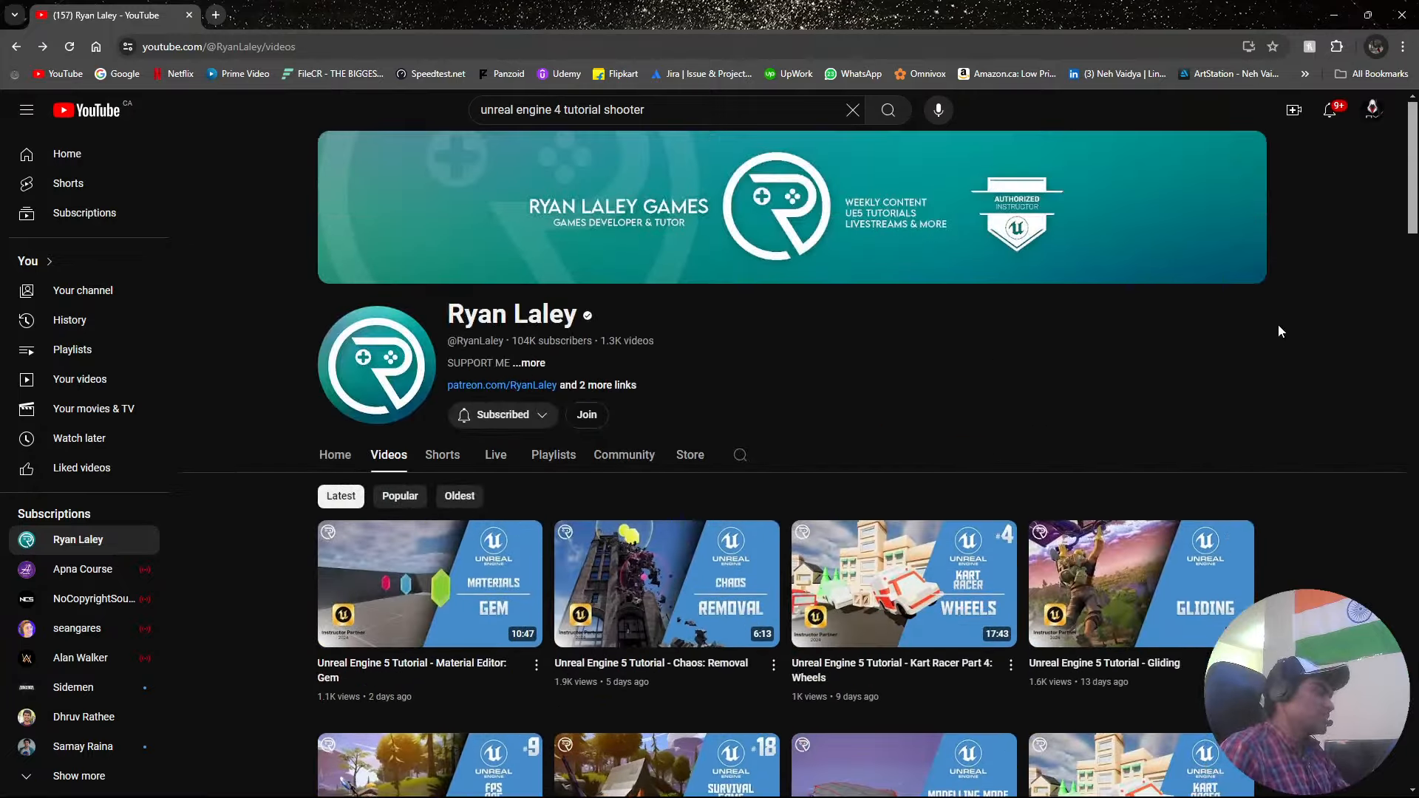
mouse_move(1141, 554)
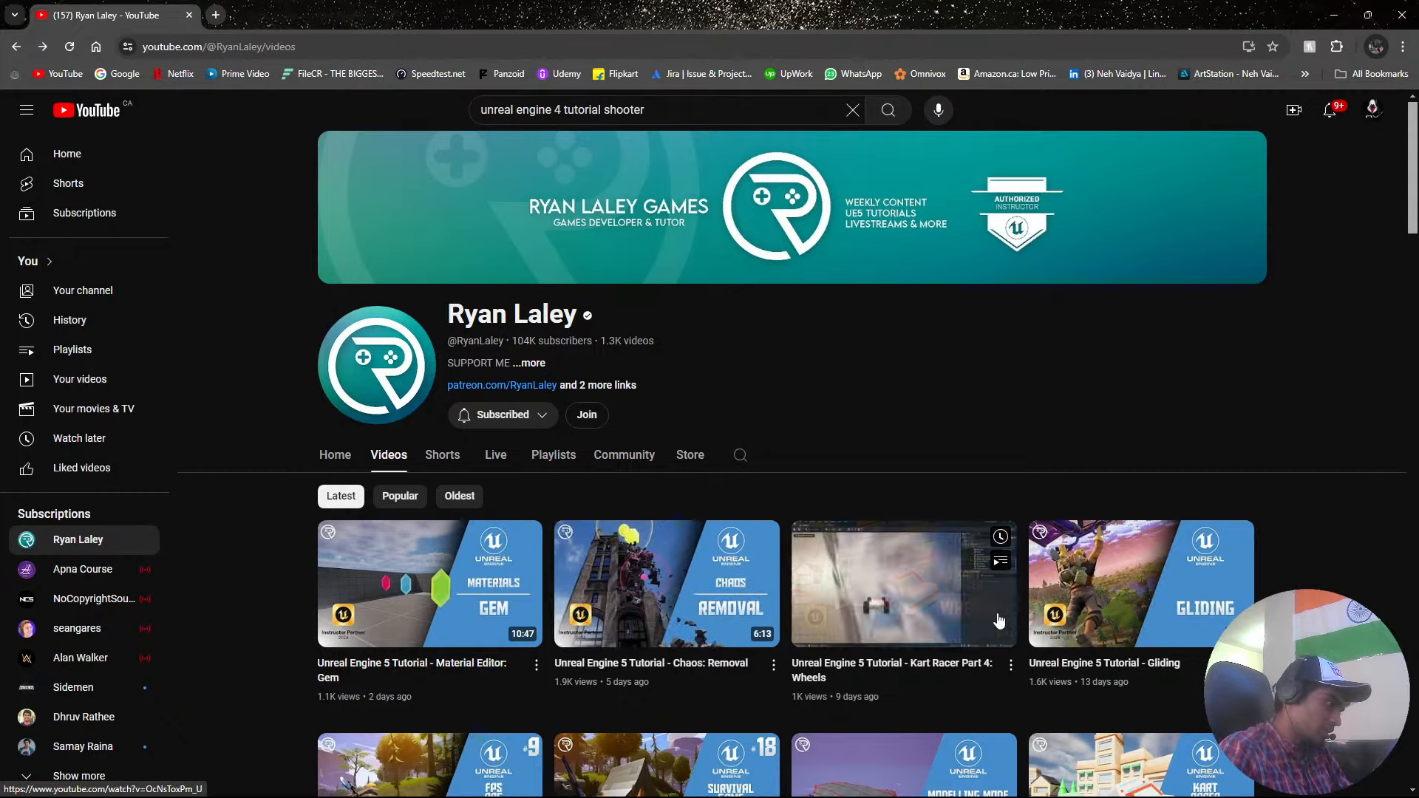
scroll(943, 623, "down", 15)
scroll(1009, 617, "down", 4)
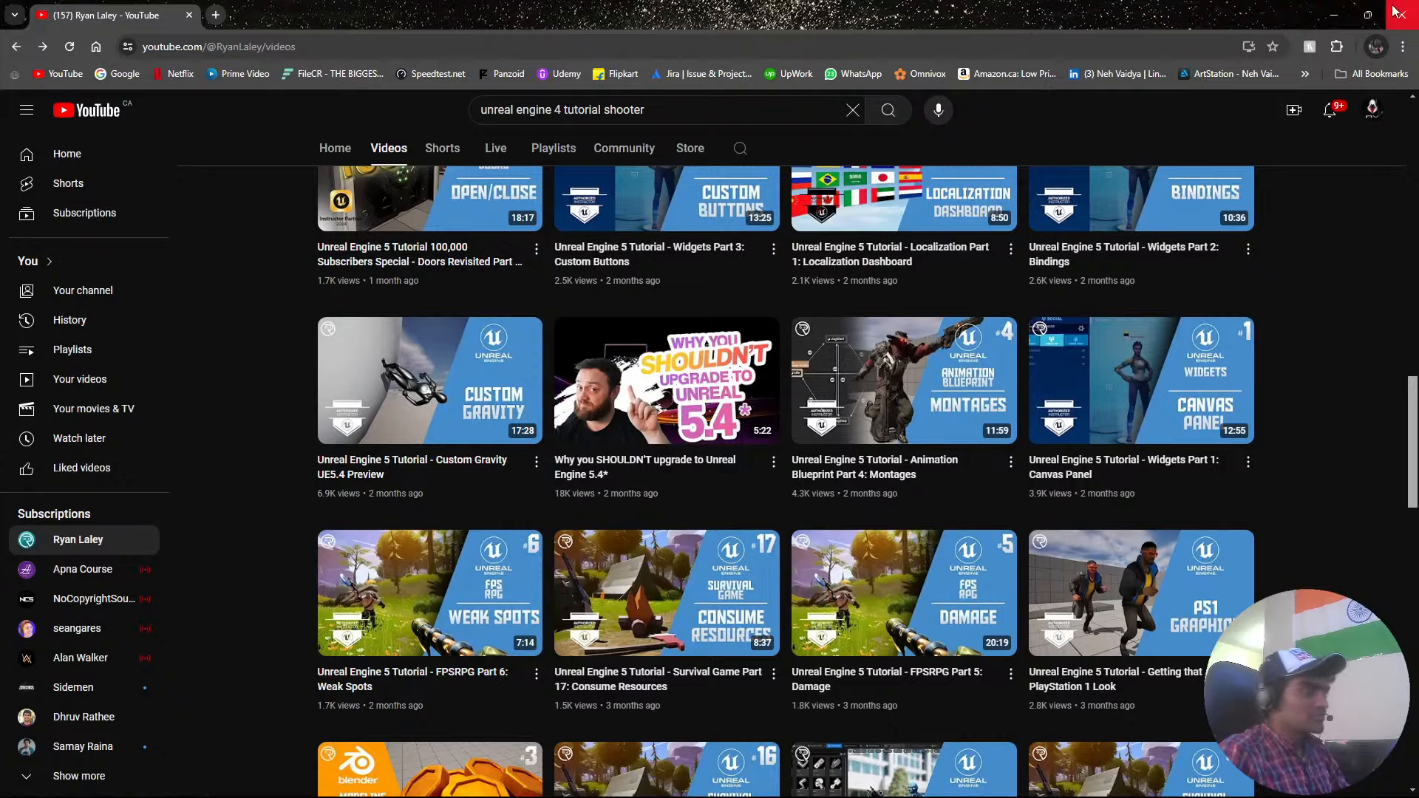
scroll(993, 500, "up", 9)
scroll(992, 500, "up", 10)
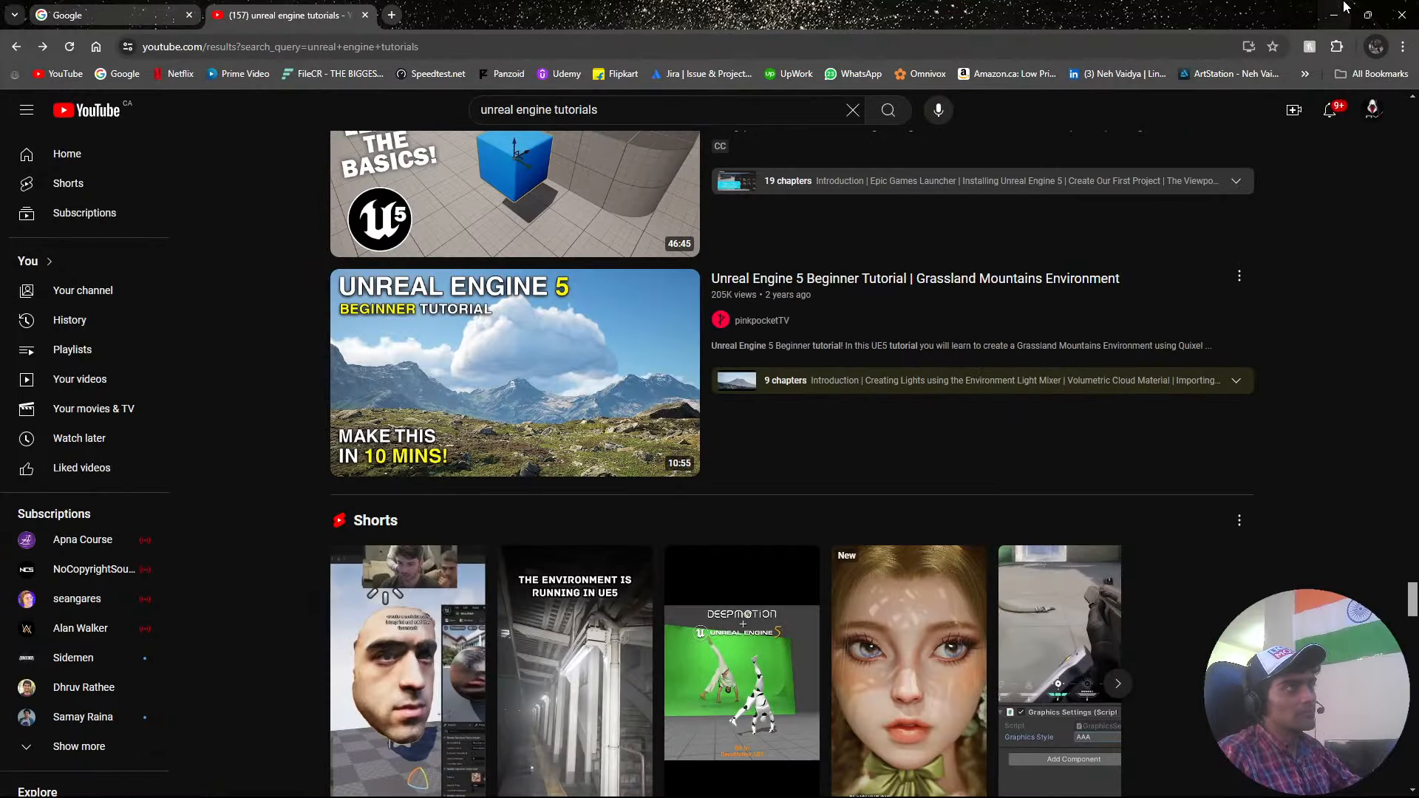
Close the browser window with the "unreal engine tutorials" results and bring back the window showing the Ryan Laley channel.
left_click(1408, 14)
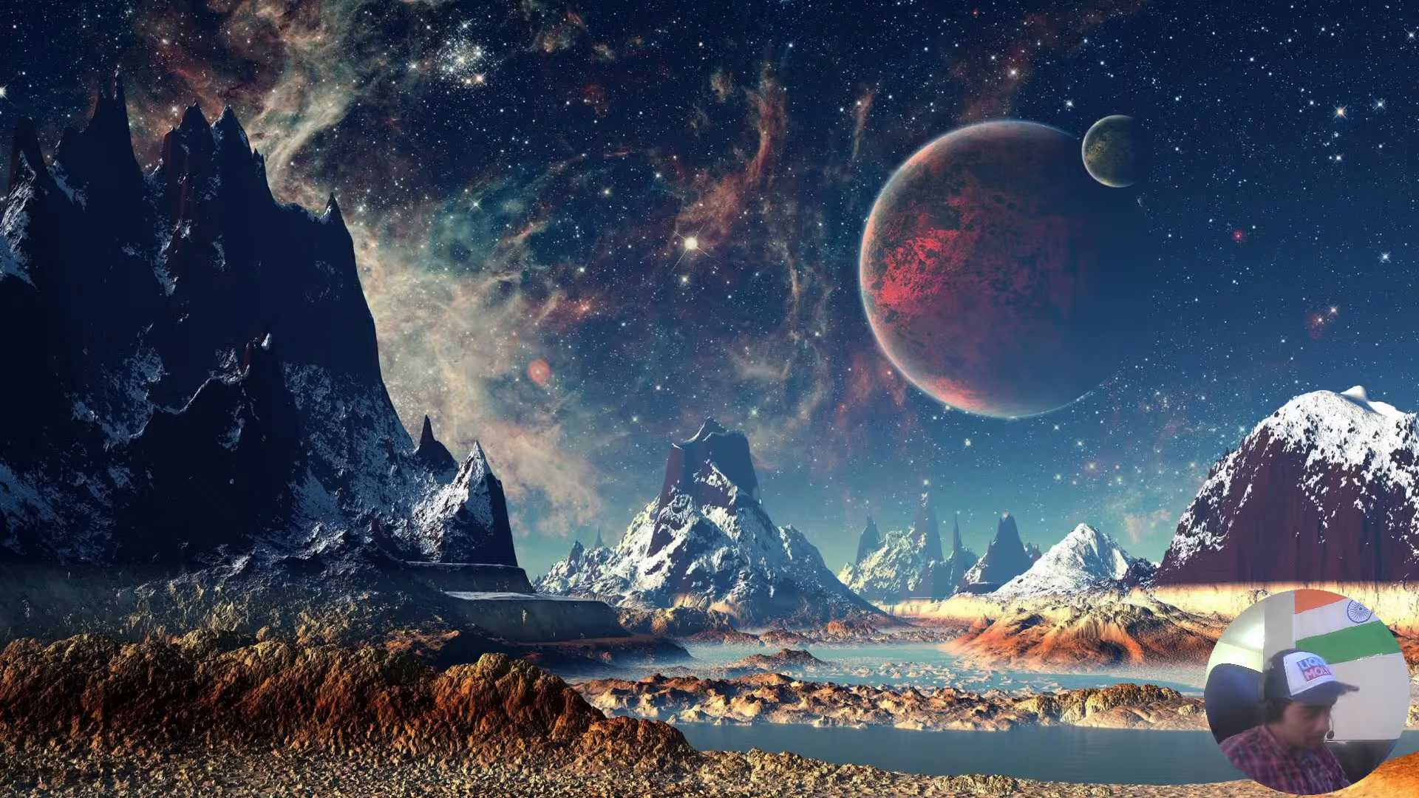
mouse_move(352, 795)
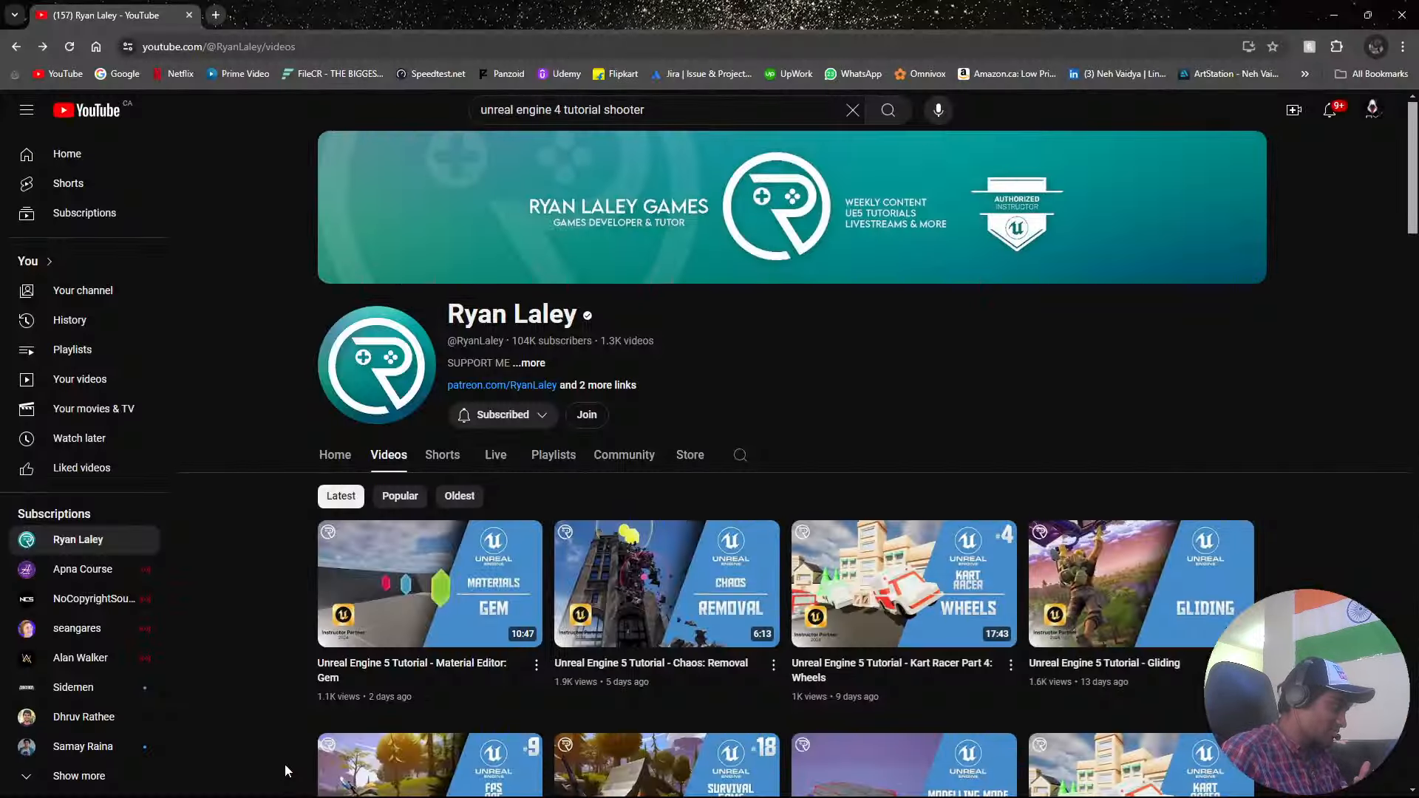
left_click(285, 777)
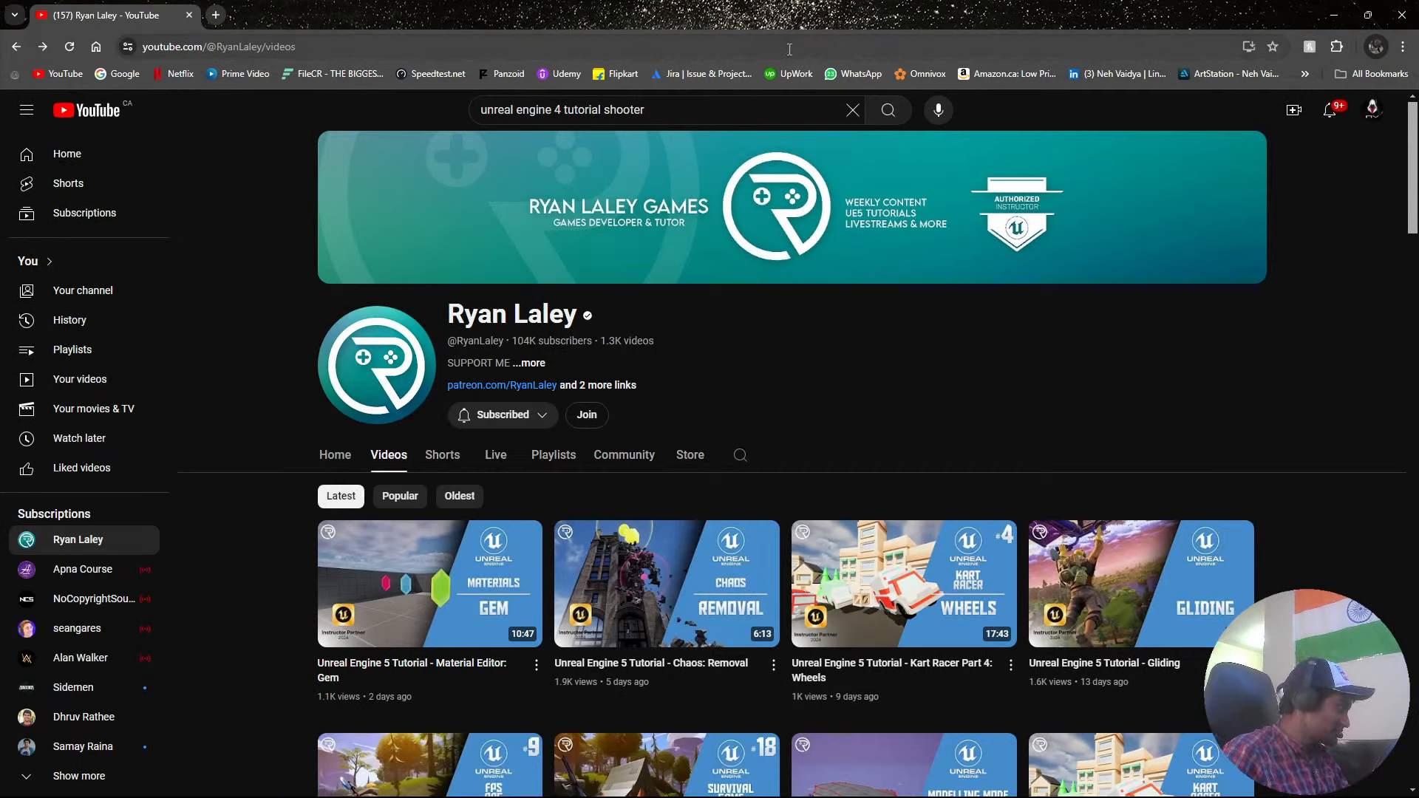
Search YouTube for "matt aspland", open the Matt Aspland channel and subscribe to it.
triple_click(487, 112)
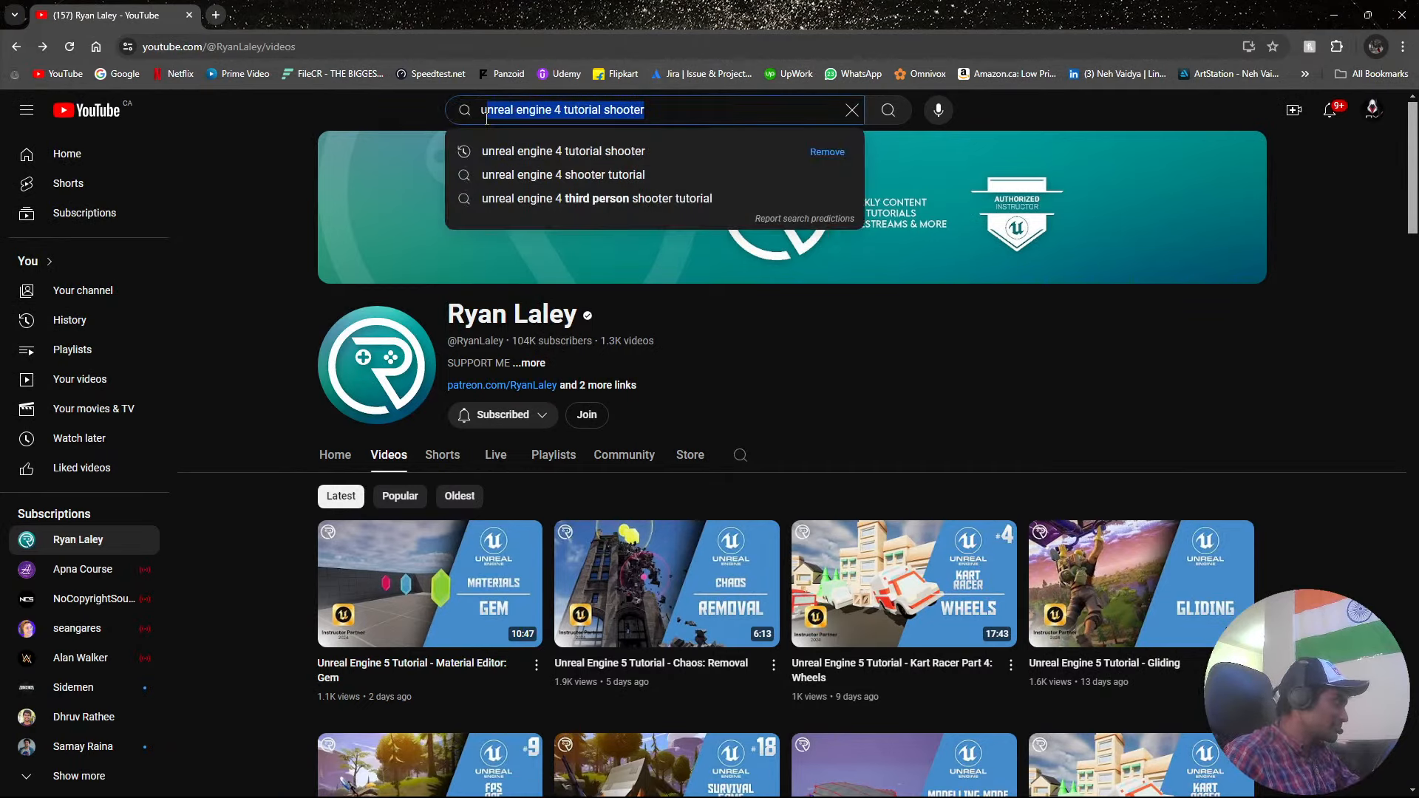
type("ma")
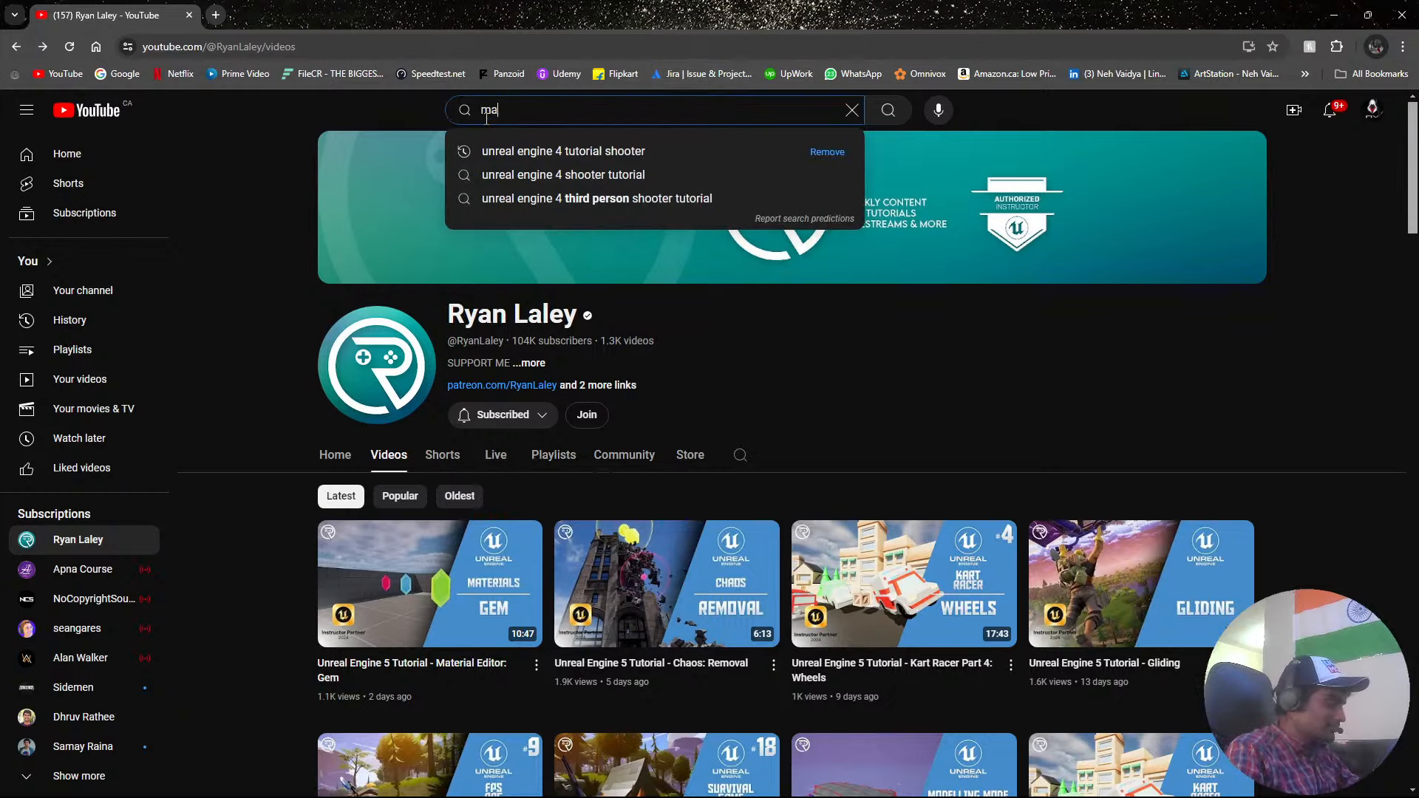
type("tt asplan")
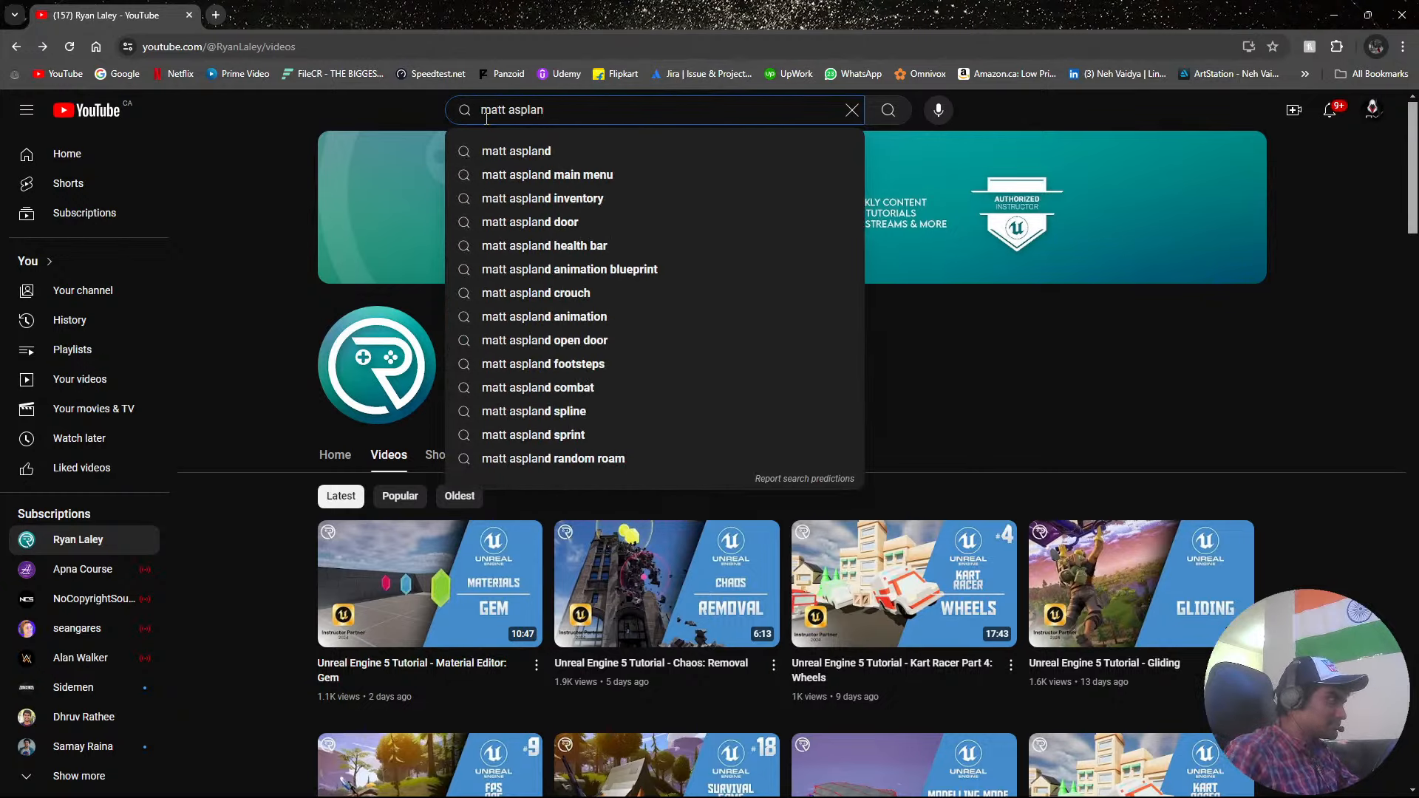
left_click(517, 151)
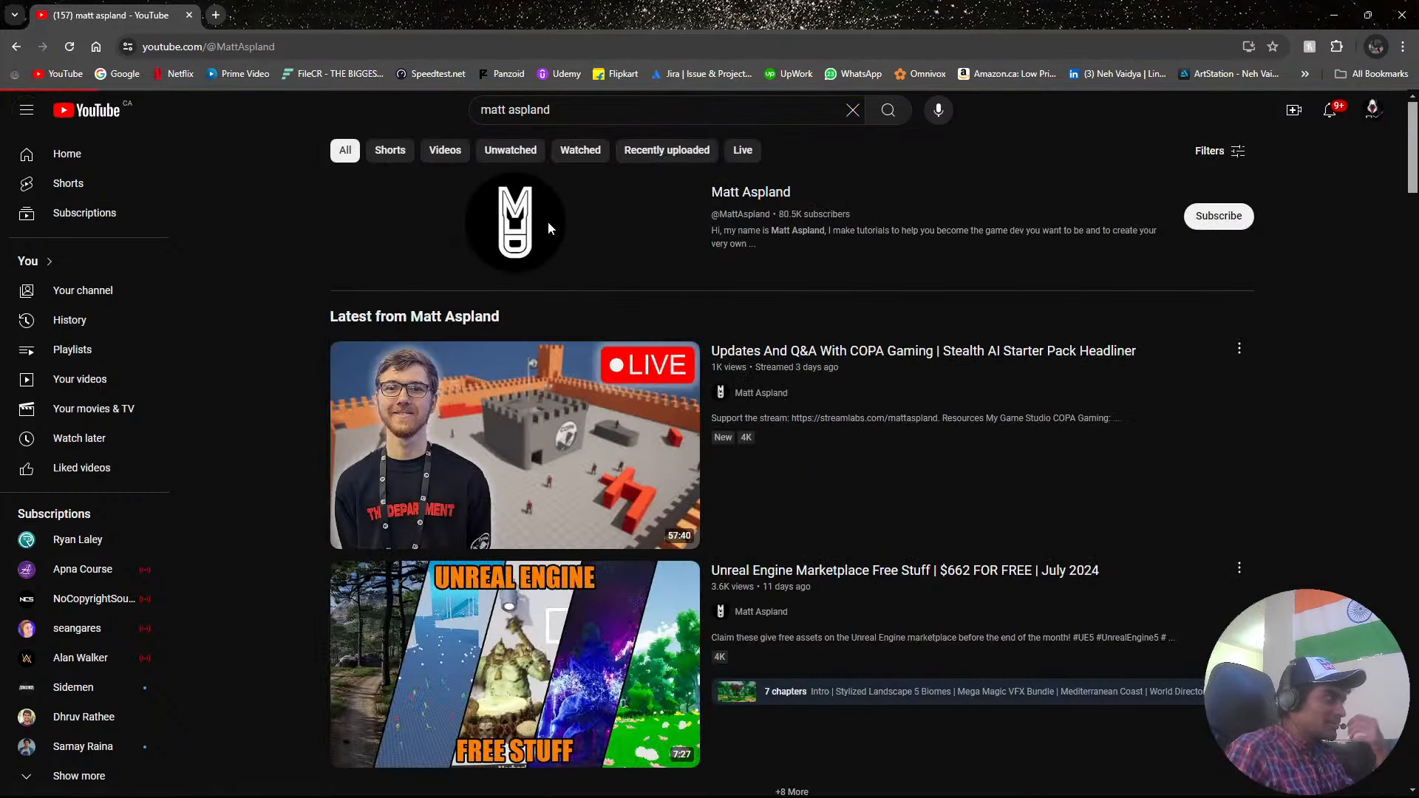
left_click(548, 220)
left_click(468, 418)
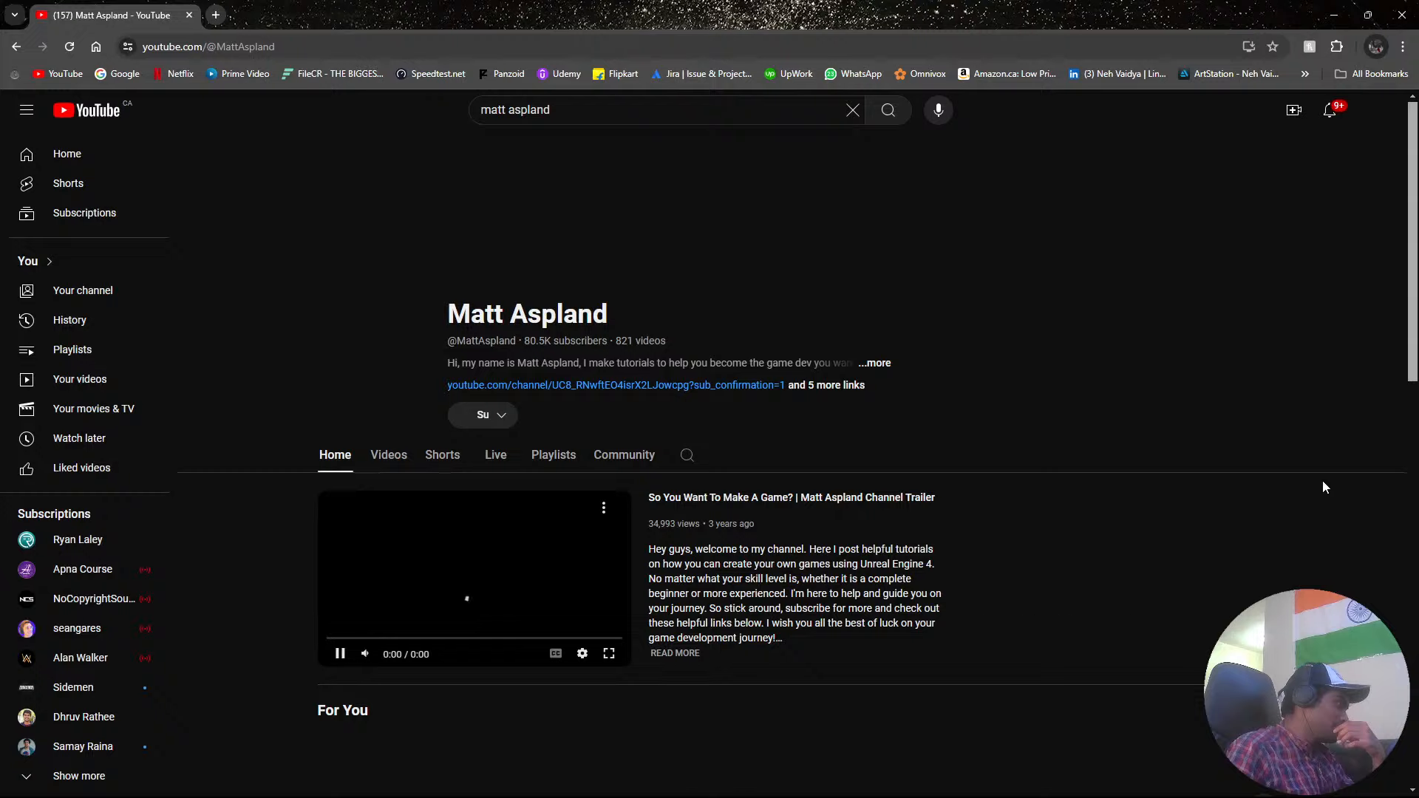
Look over the Matt Aspland channel's home page and pause the channel trailer.
scroll(1004, 431, "down", 5)
scroll(923, 450, "down", 7)
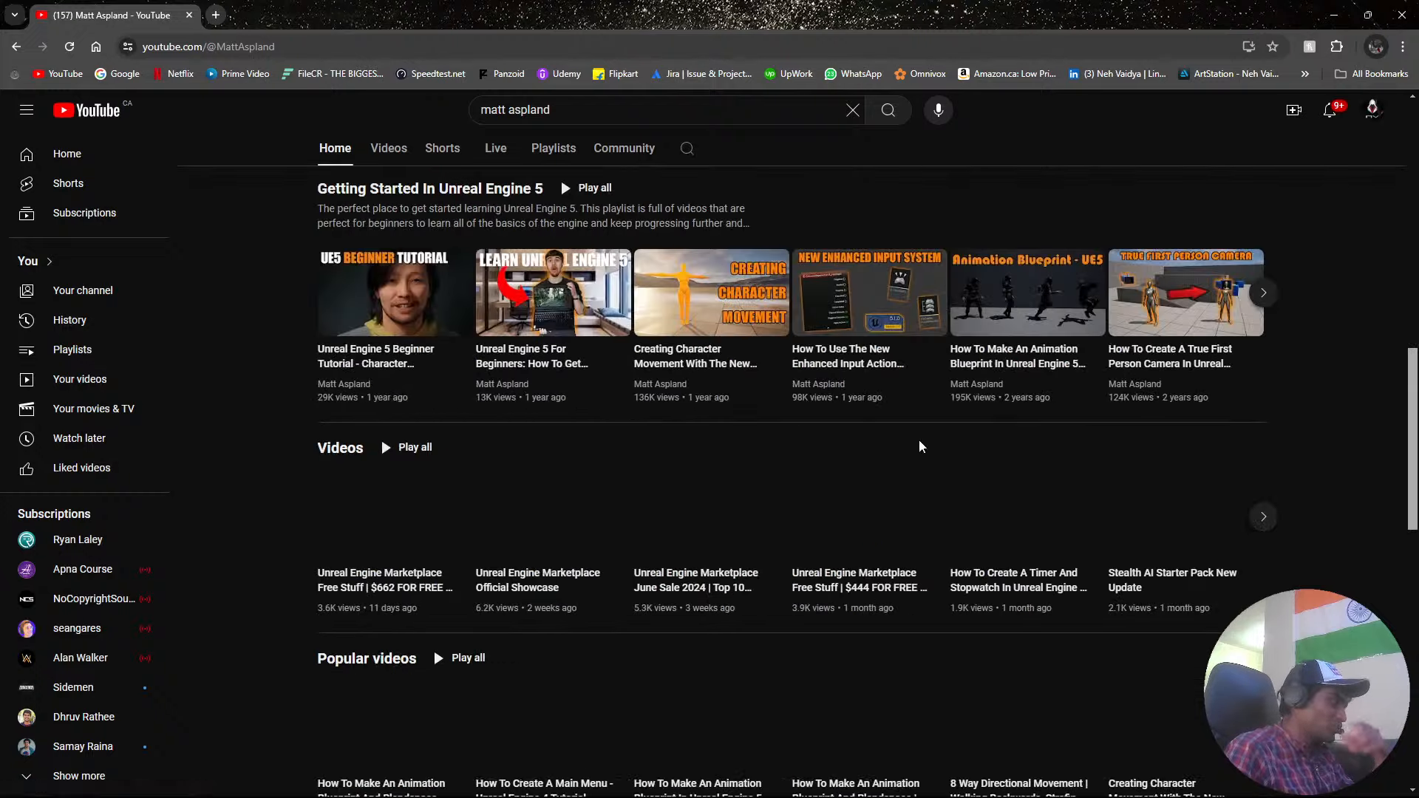
scroll(839, 438, "up", 5)
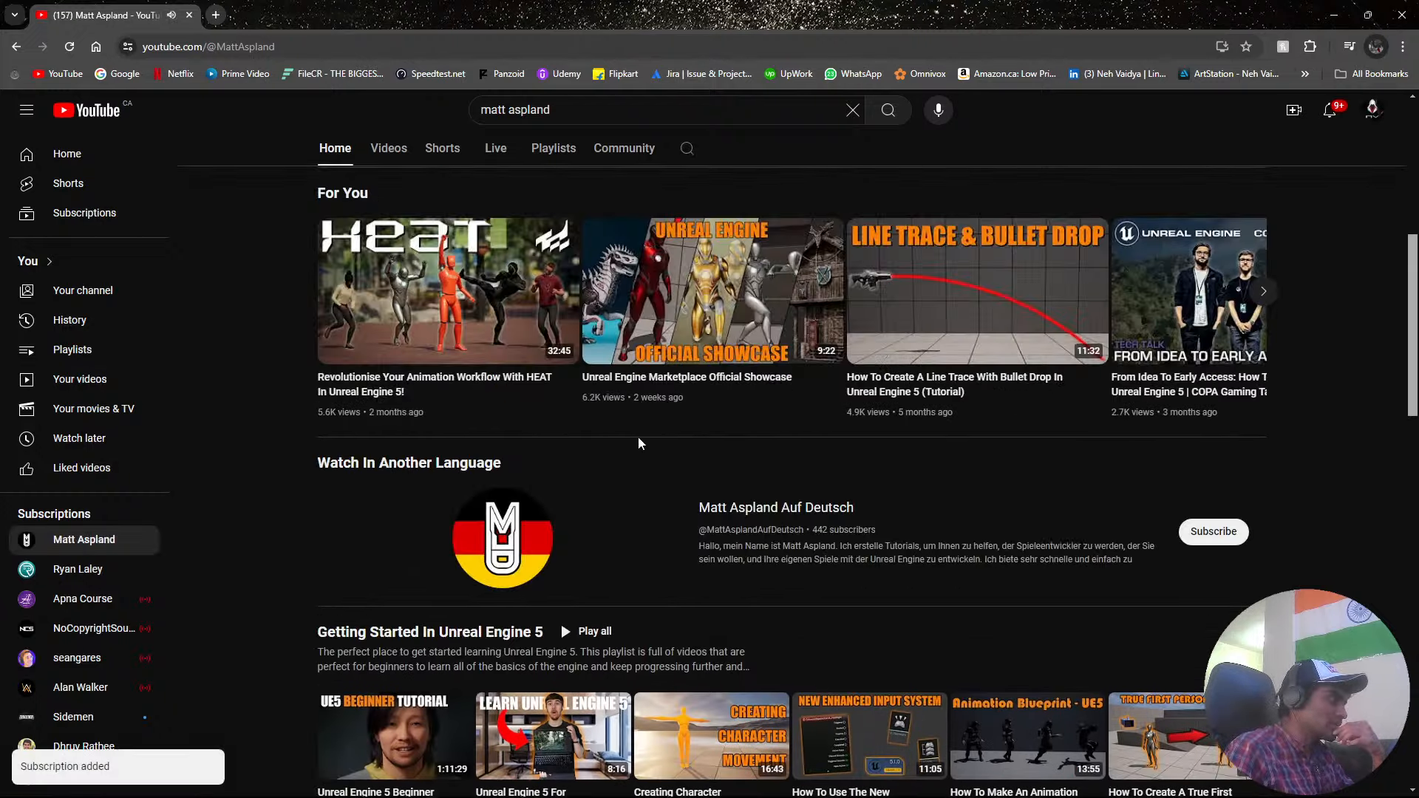
scroll(821, 530, "down", 3)
scroll(464, 568, "up", 10)
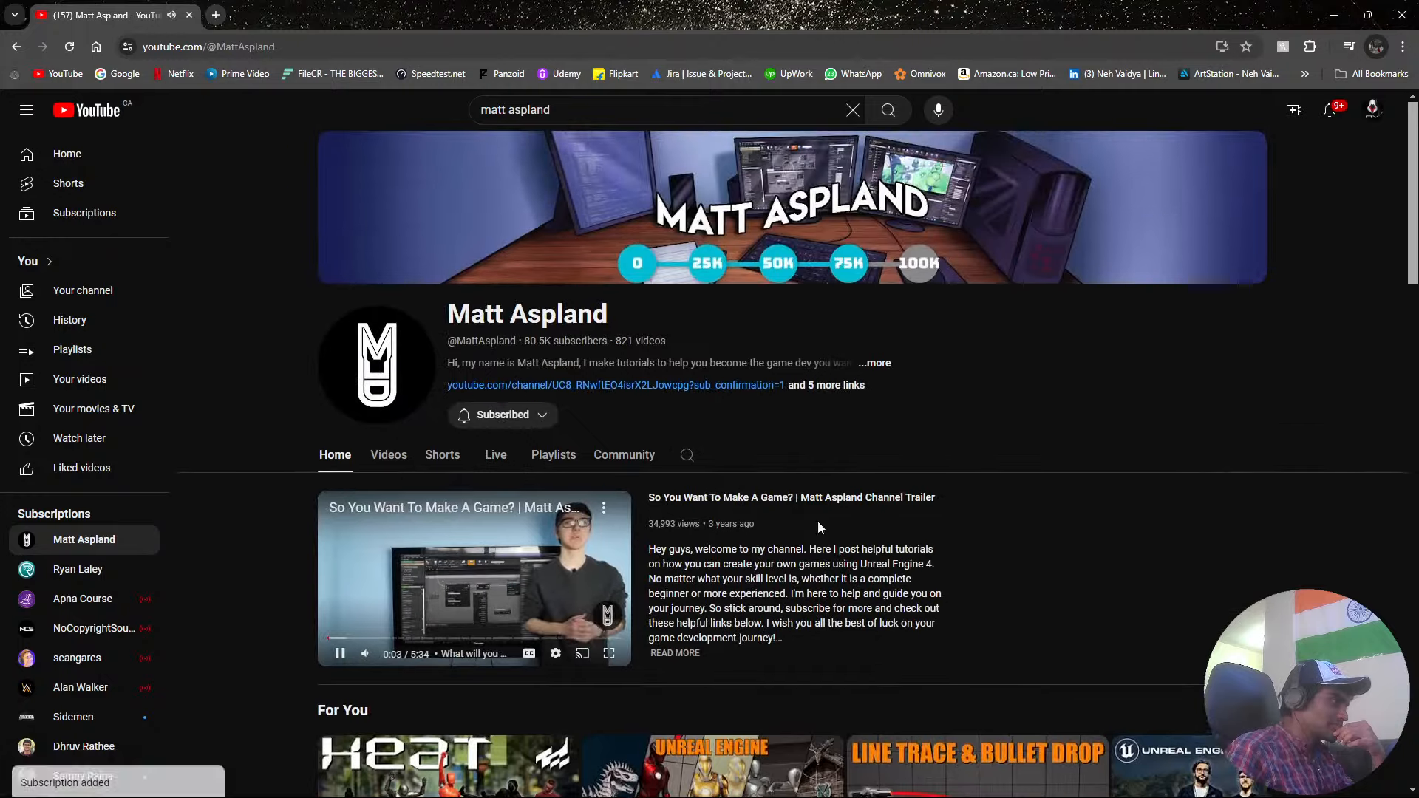
left_click(464, 562)
scroll(464, 562, "down", 4)
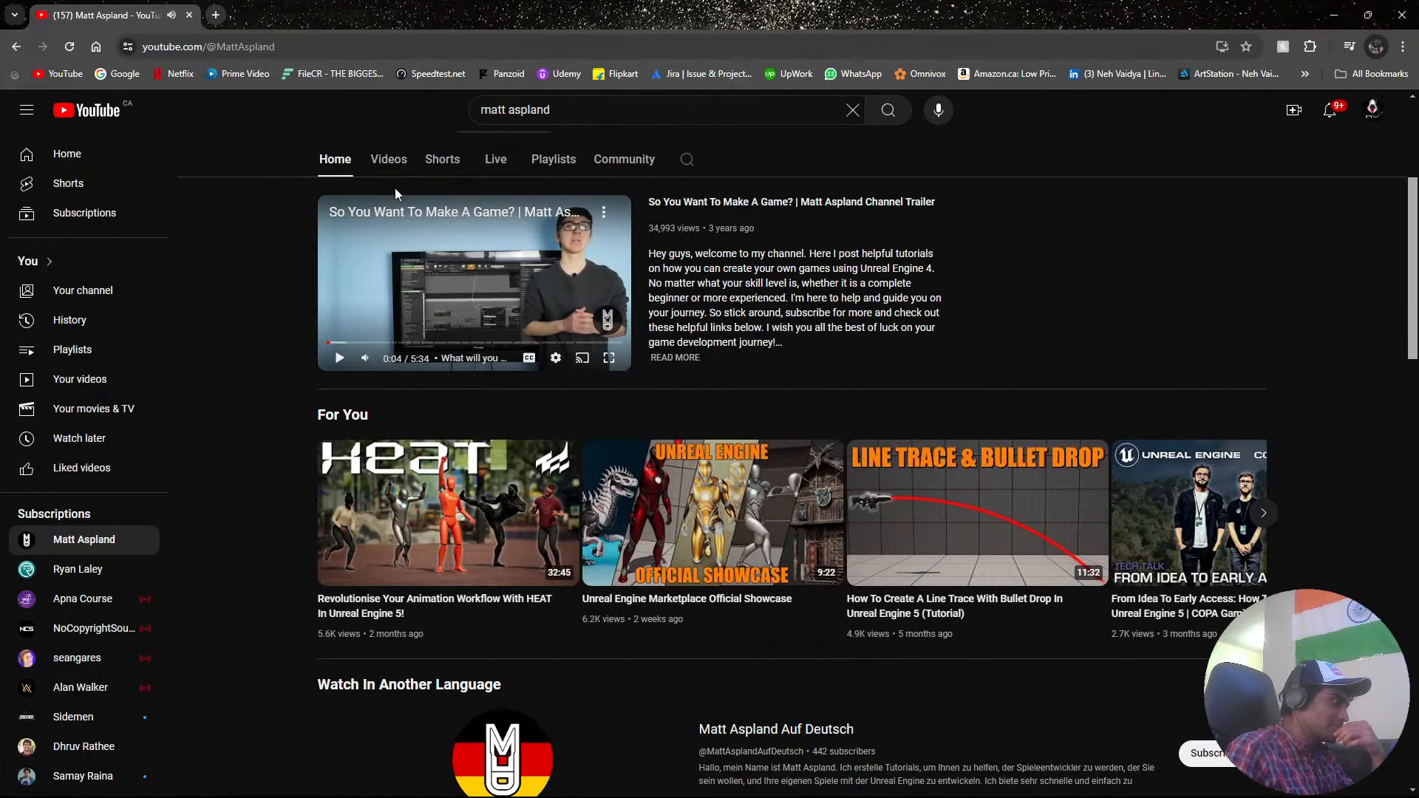
Look through the Matt Aspland channel's latest uploaded videos.
left_click(393, 158)
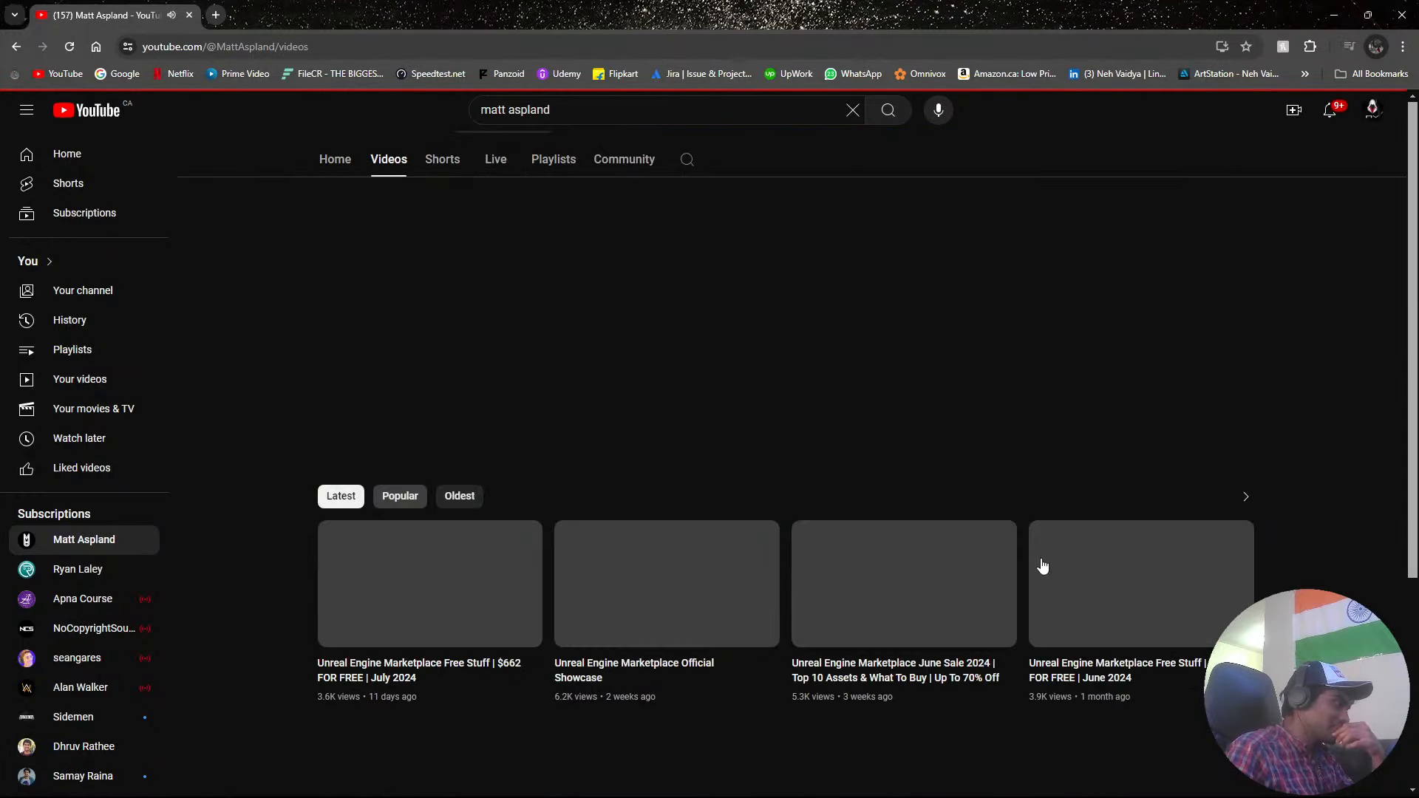
scroll(1042, 566, "down", 4)
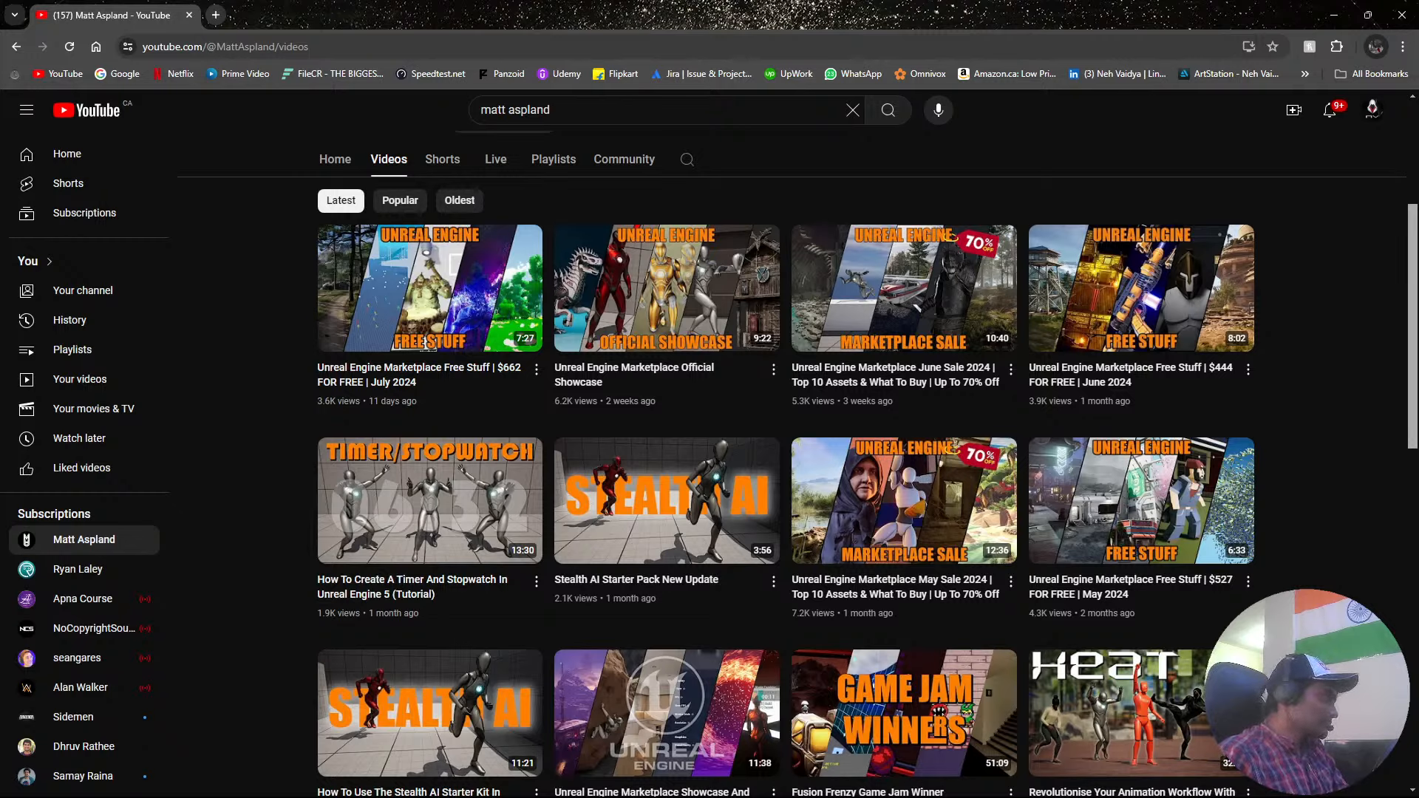
scroll(787, 444, "up", 4)
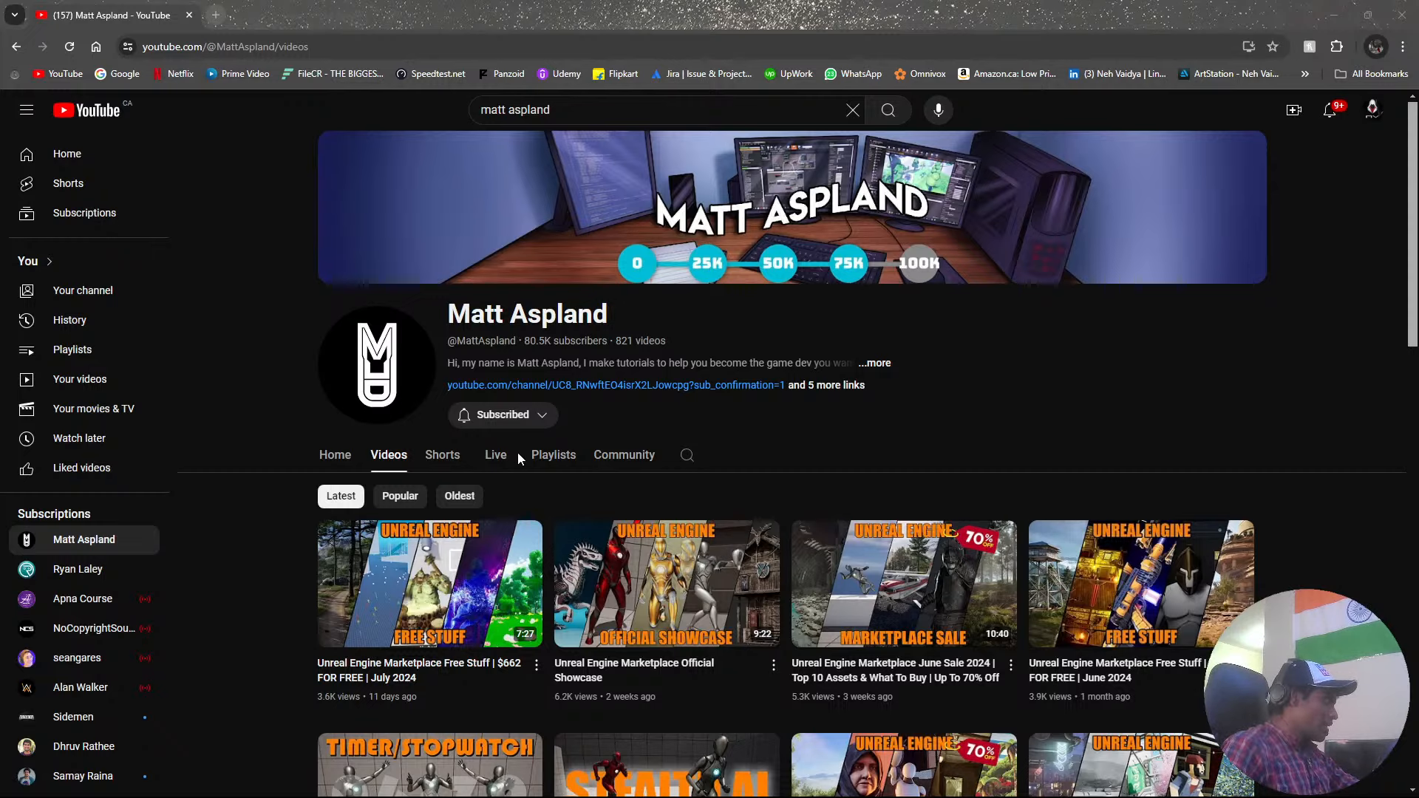
Search YouTube for "making thief and police game vercion games" and open the Vercion Games channel.
left_click(689, 100)
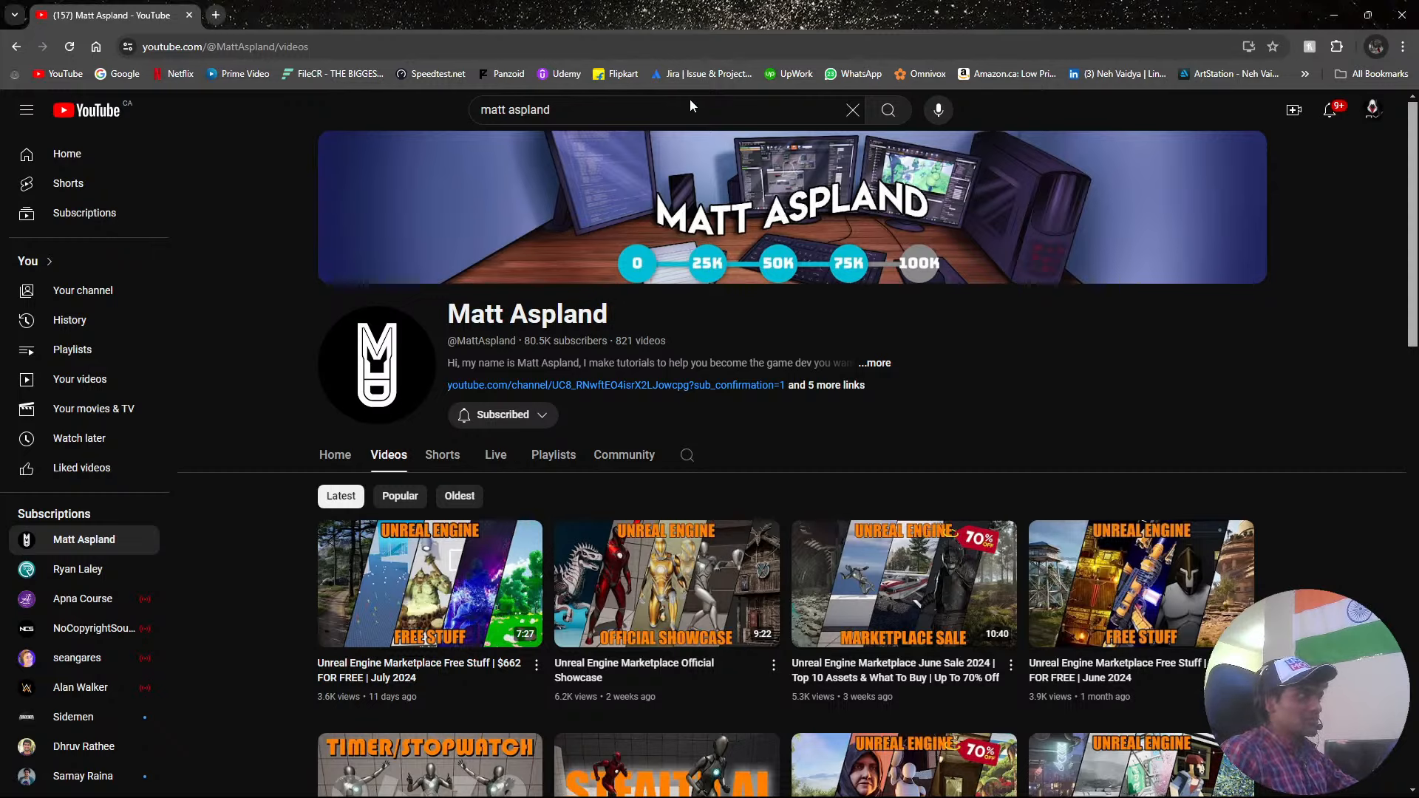
left_click(476, 109)
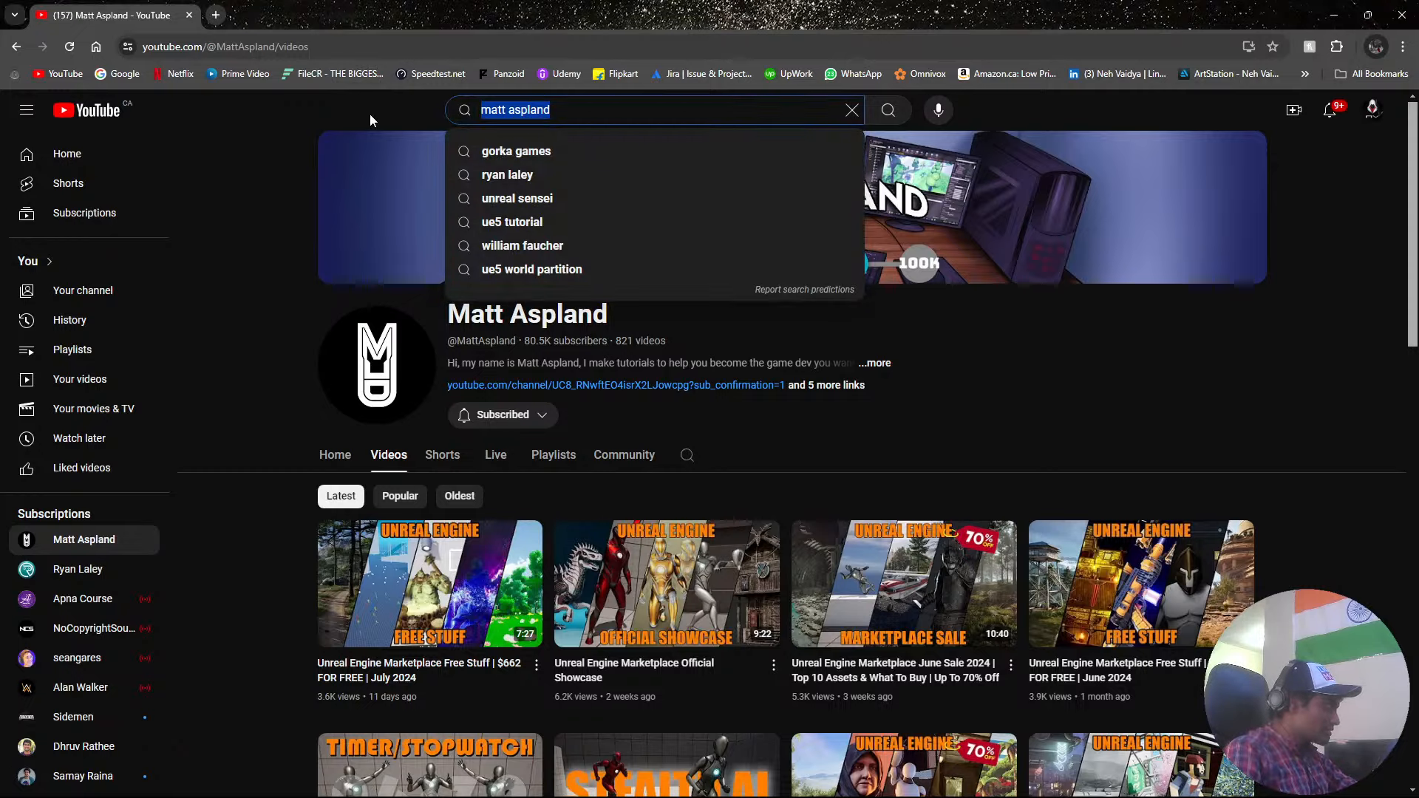
left_click_drag(580, 16, 0, 296)
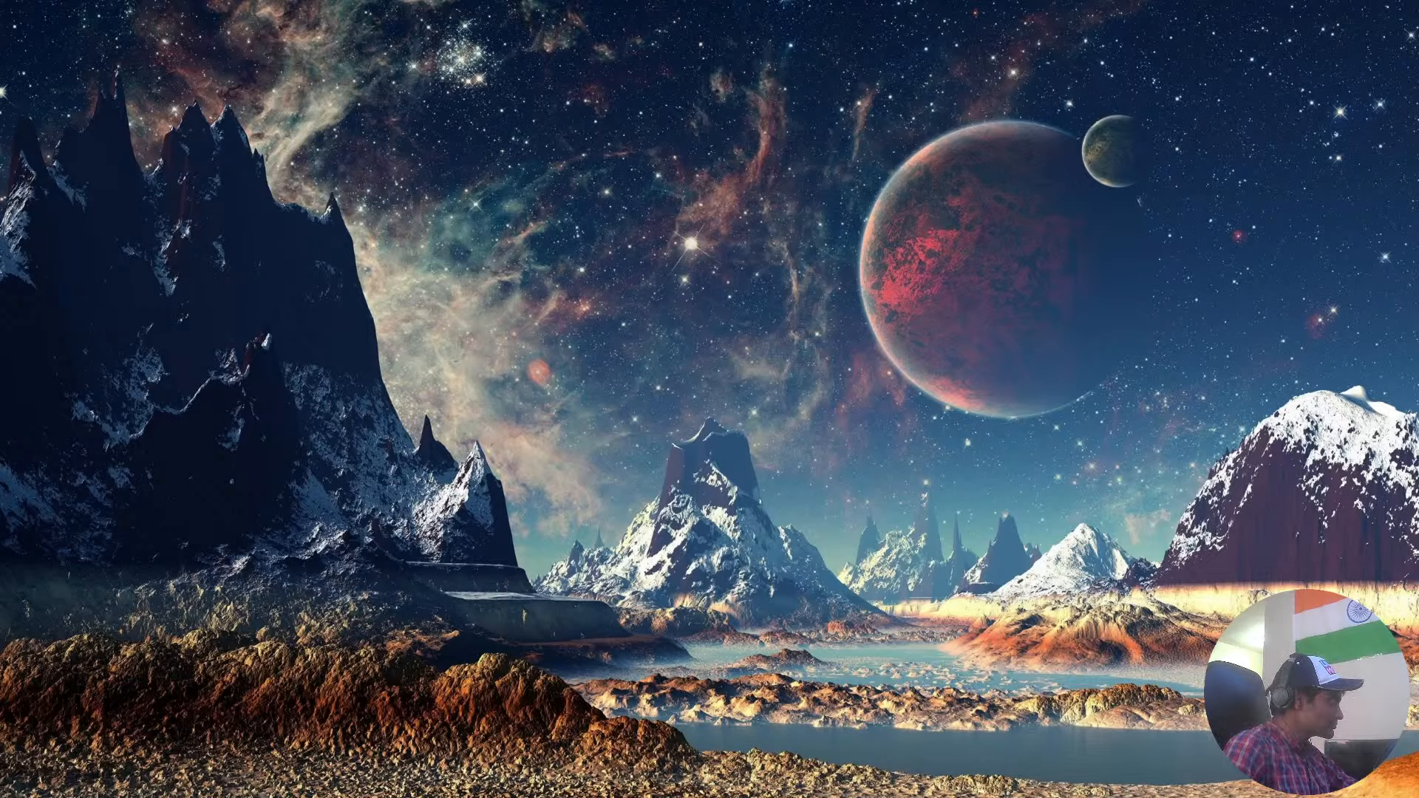
left_click_drag(0, 424, 808, 2)
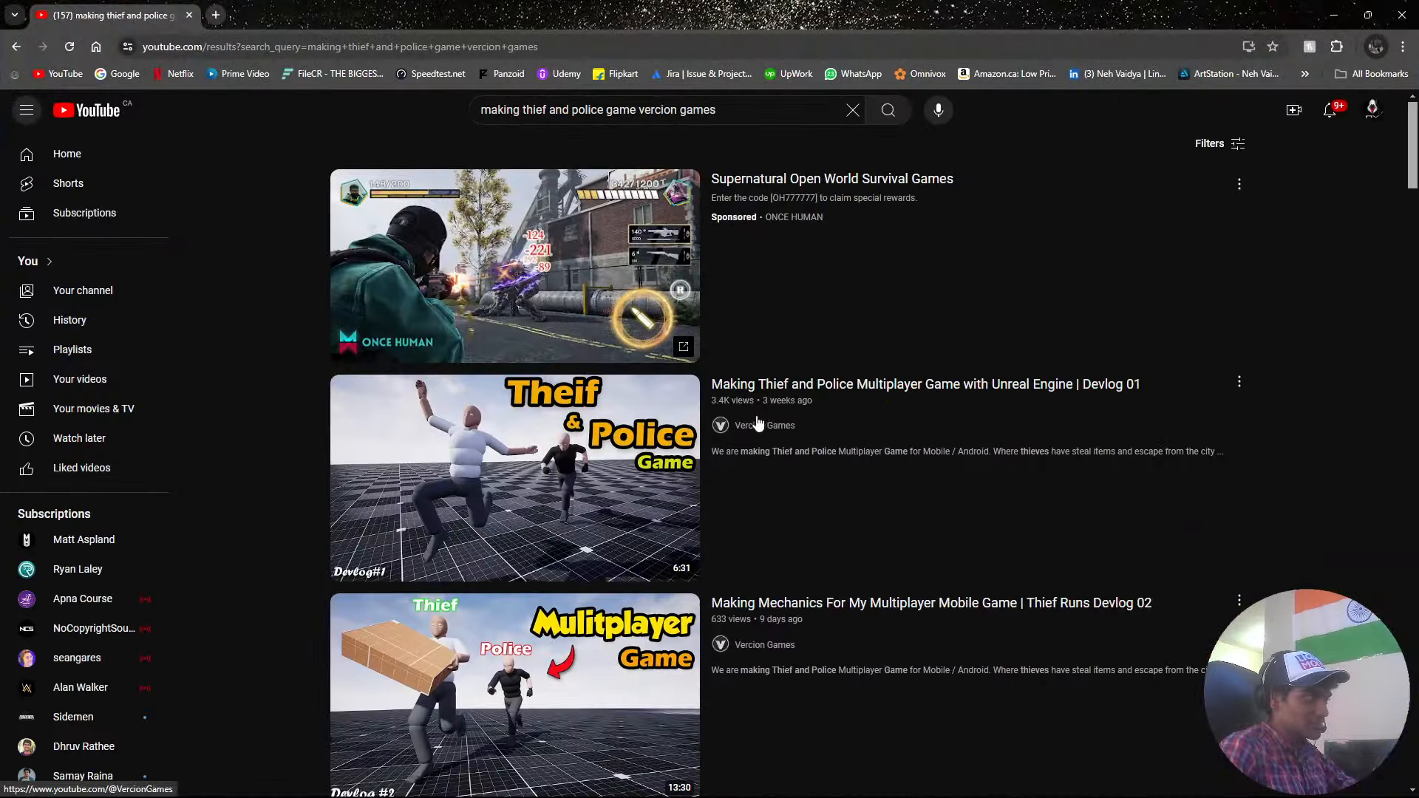
left_click(761, 425)
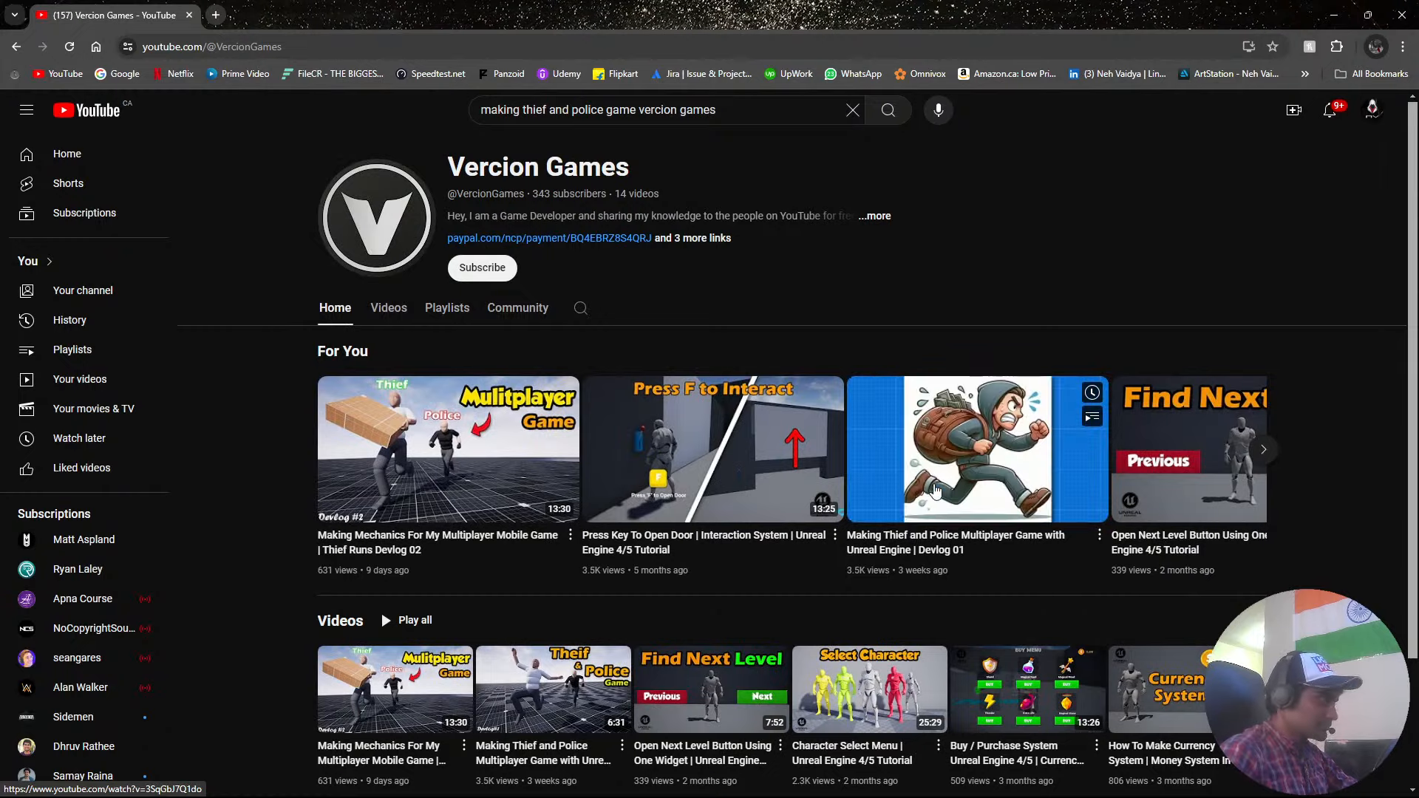
Play "Making Mechanics For My Multiplayer Mobile Game | Thief Runs Devlog 02" and check the AdBlock options for the channel.
left_click(526, 481)
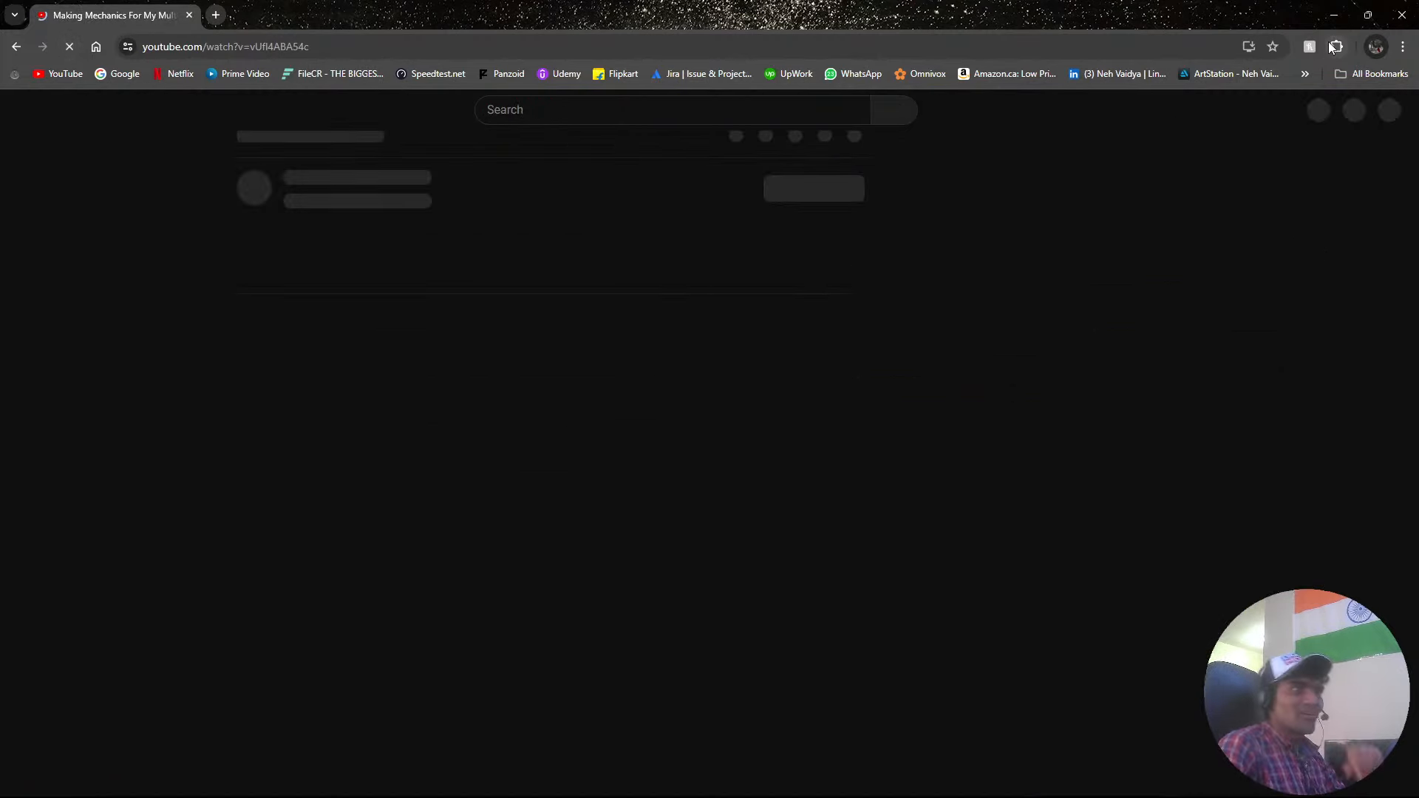
left_click(1335, 46)
left_click(1176, 164)
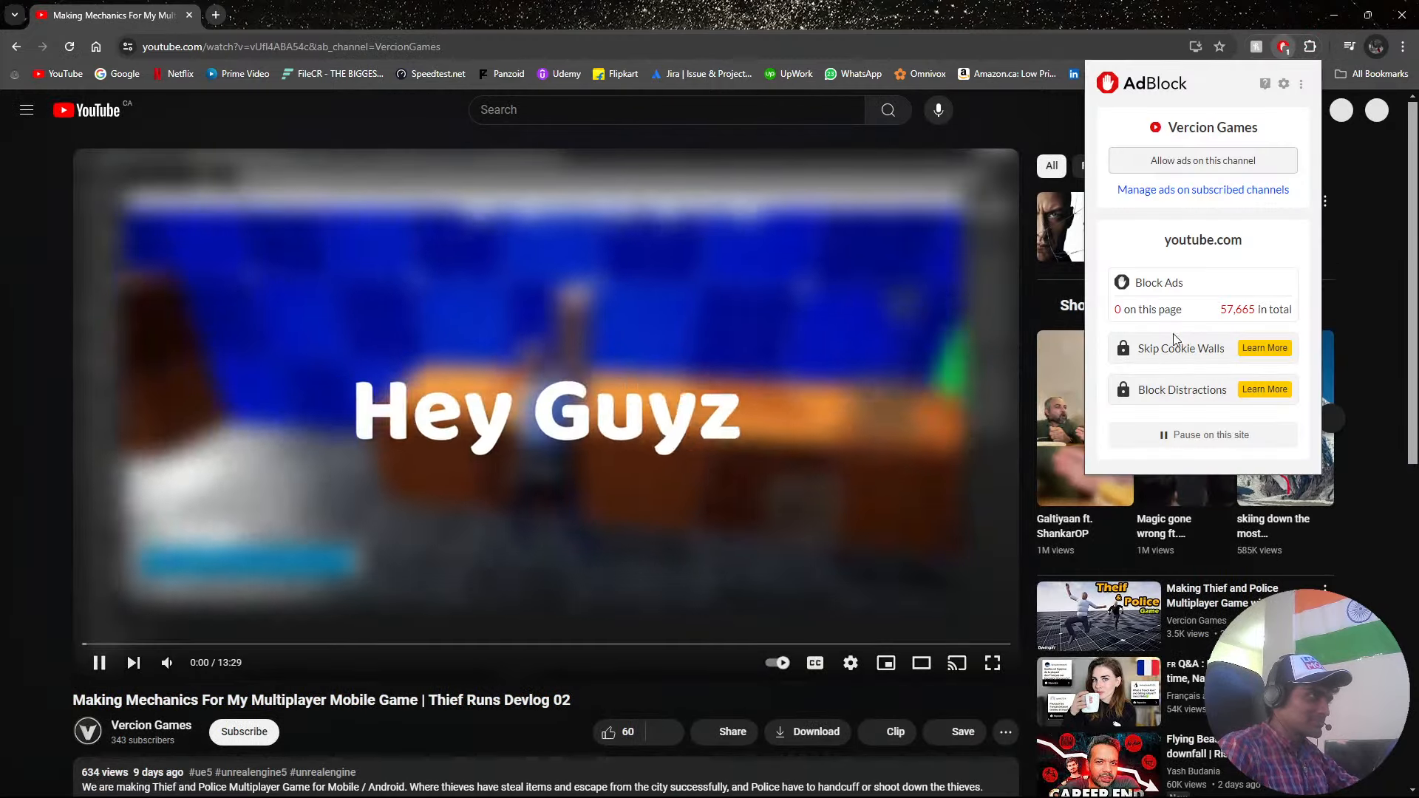
left_click(654, 703)
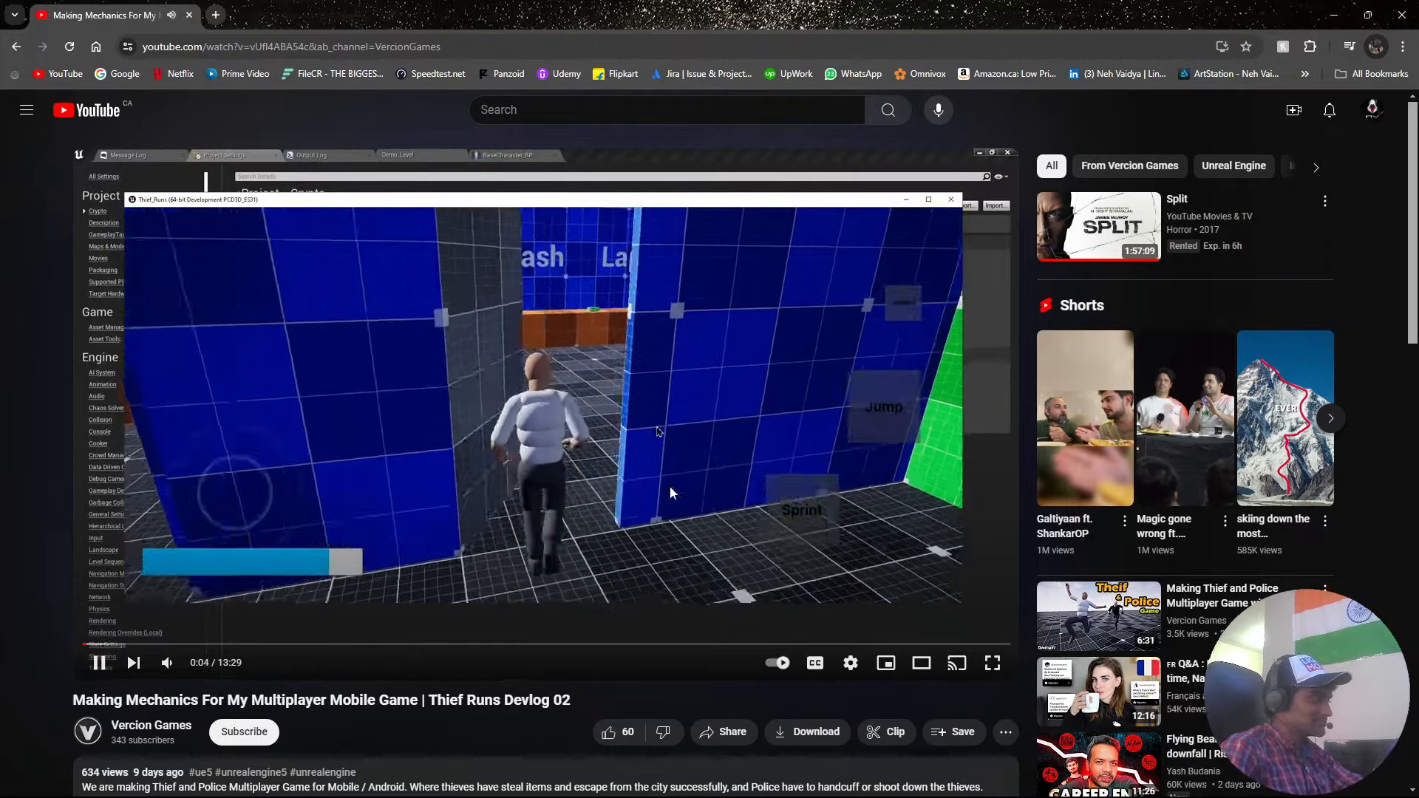
key("super")
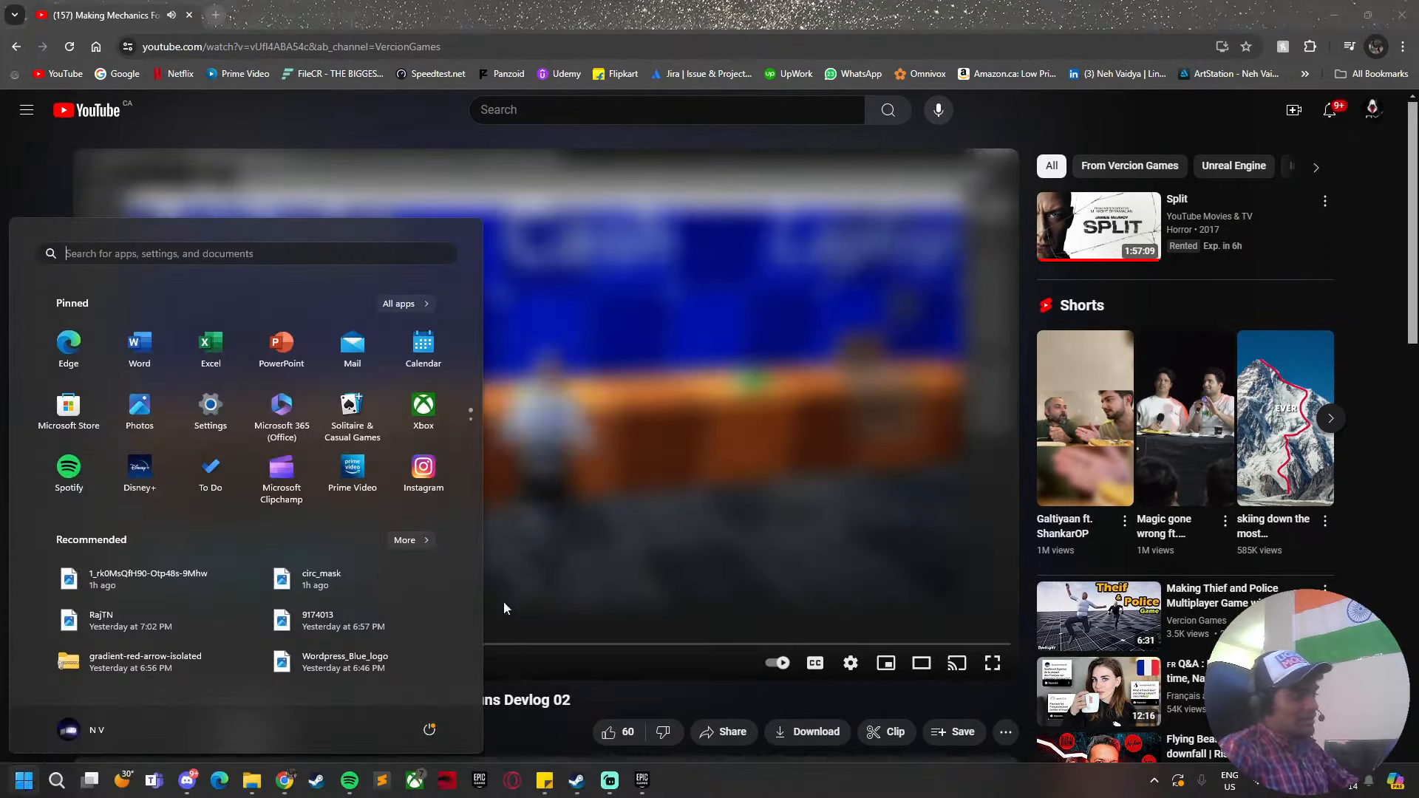
key("super")
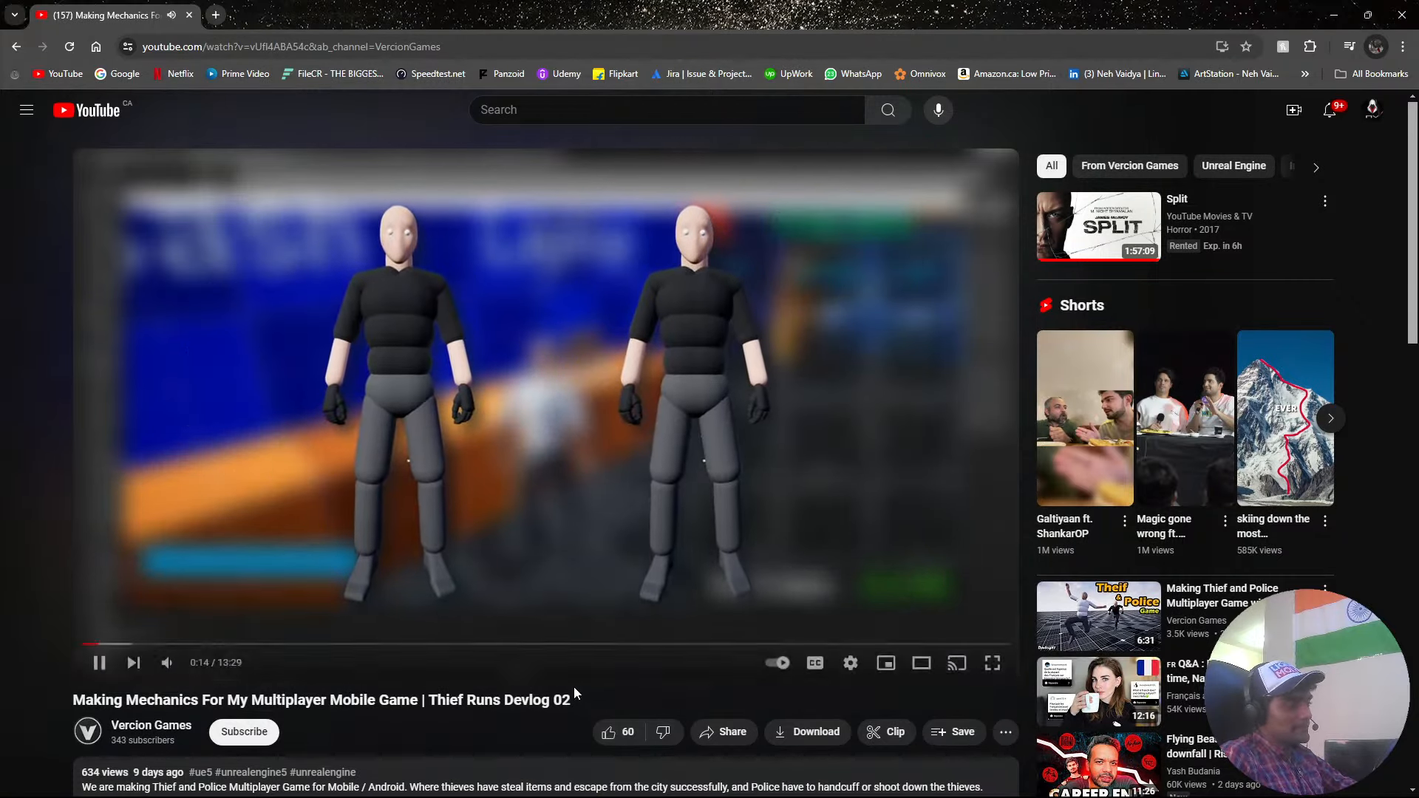
Skim the Thief Runs Devlog 02 video, jumping ahead to 3:44 and back to a part near the beginning.
left_click(316, 621)
left_click(340, 644)
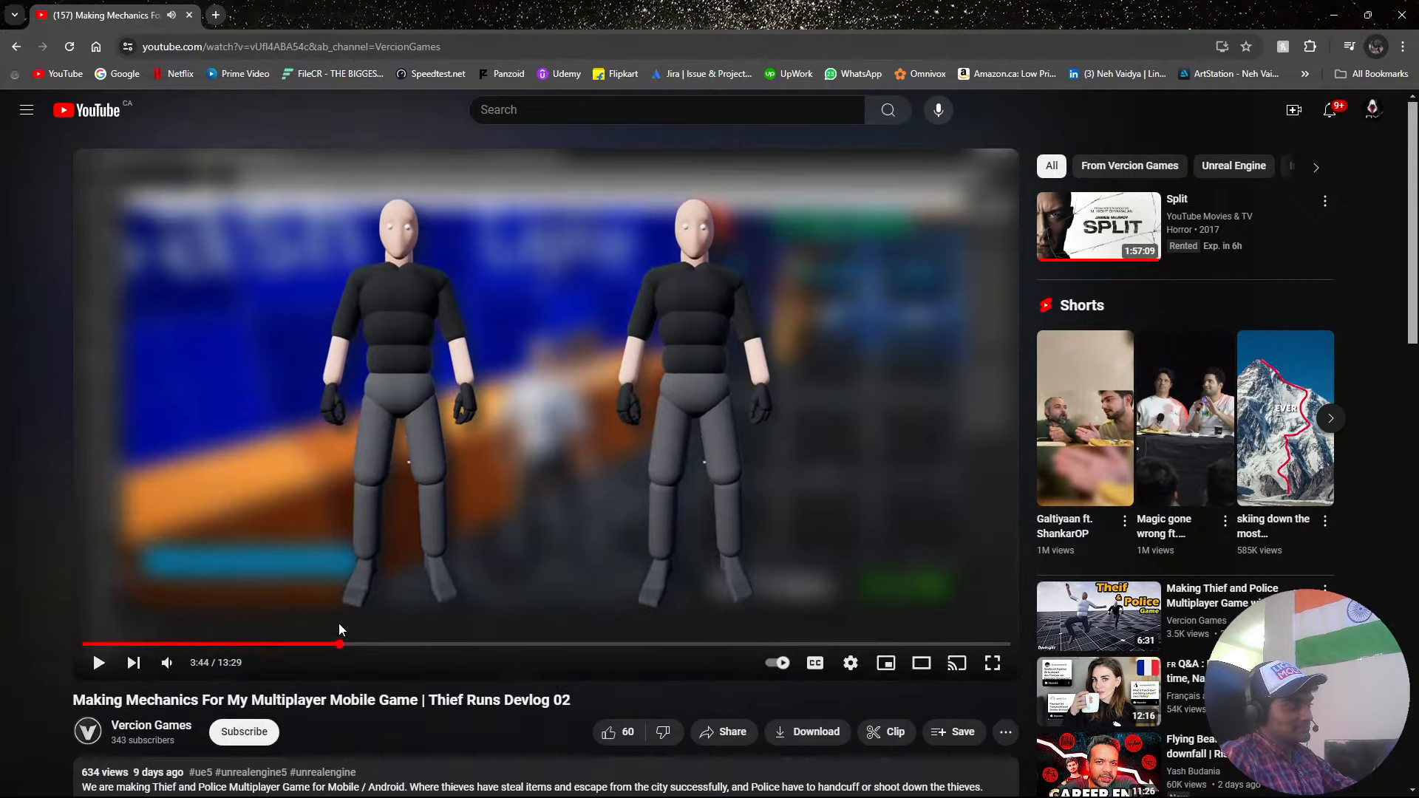
left_click(348, 570)
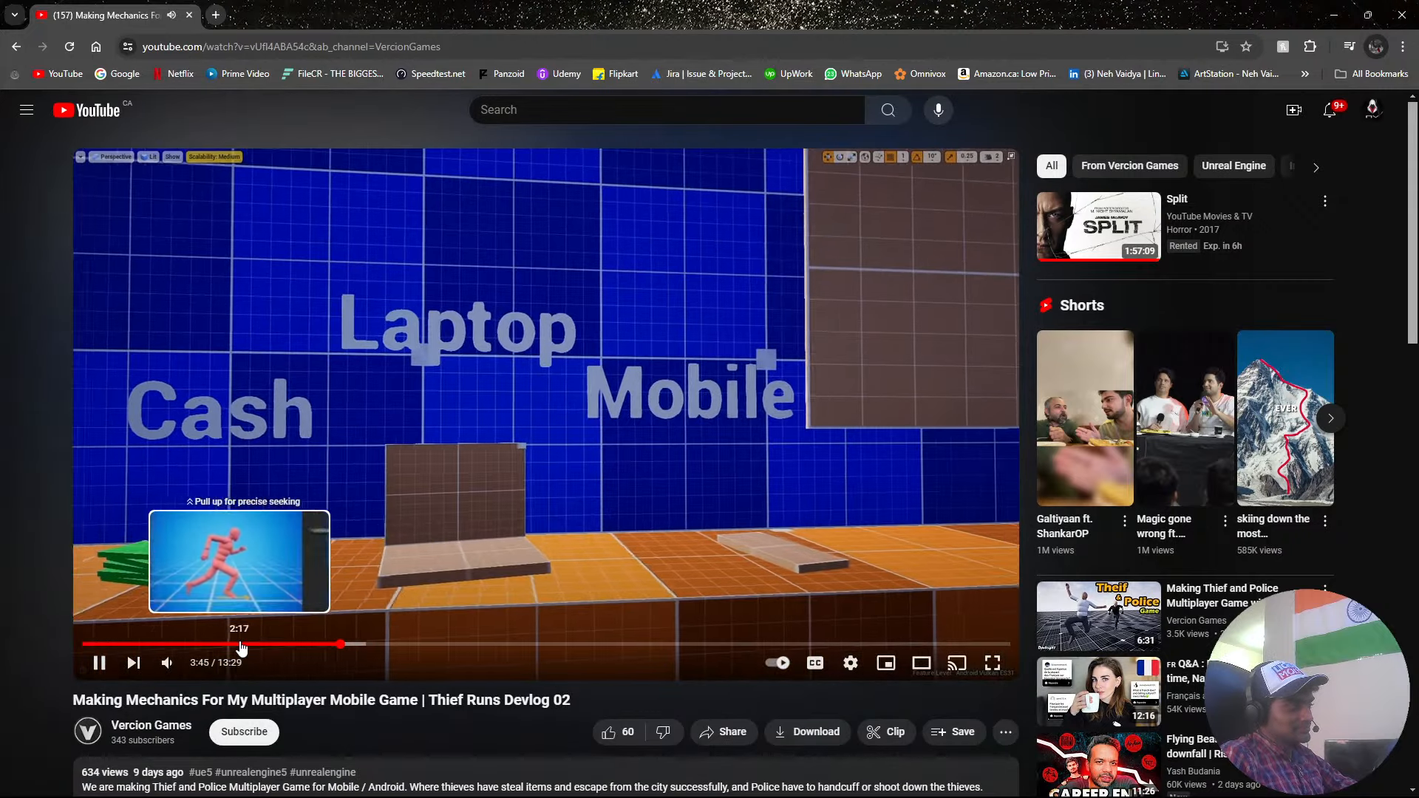
left_click(143, 644)
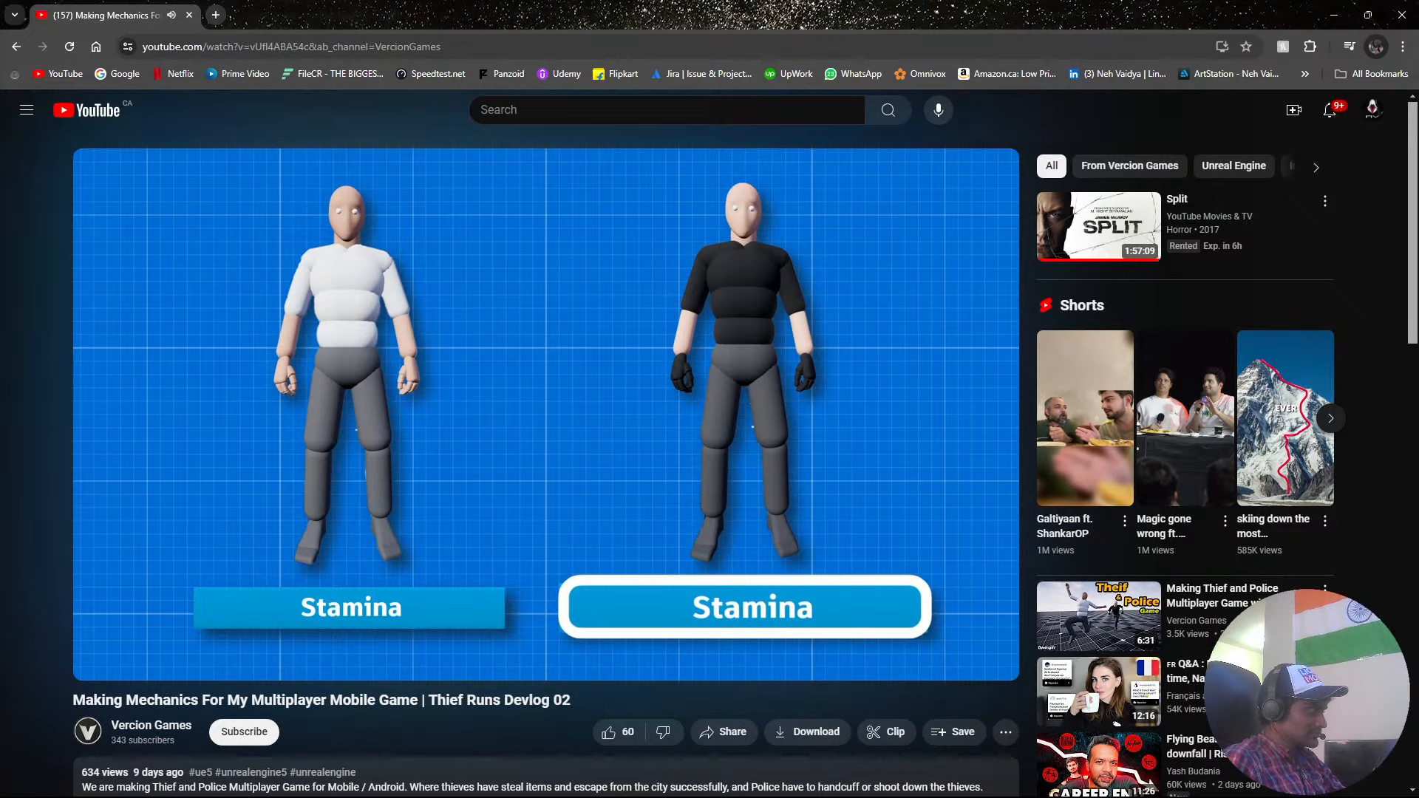
key("Right")
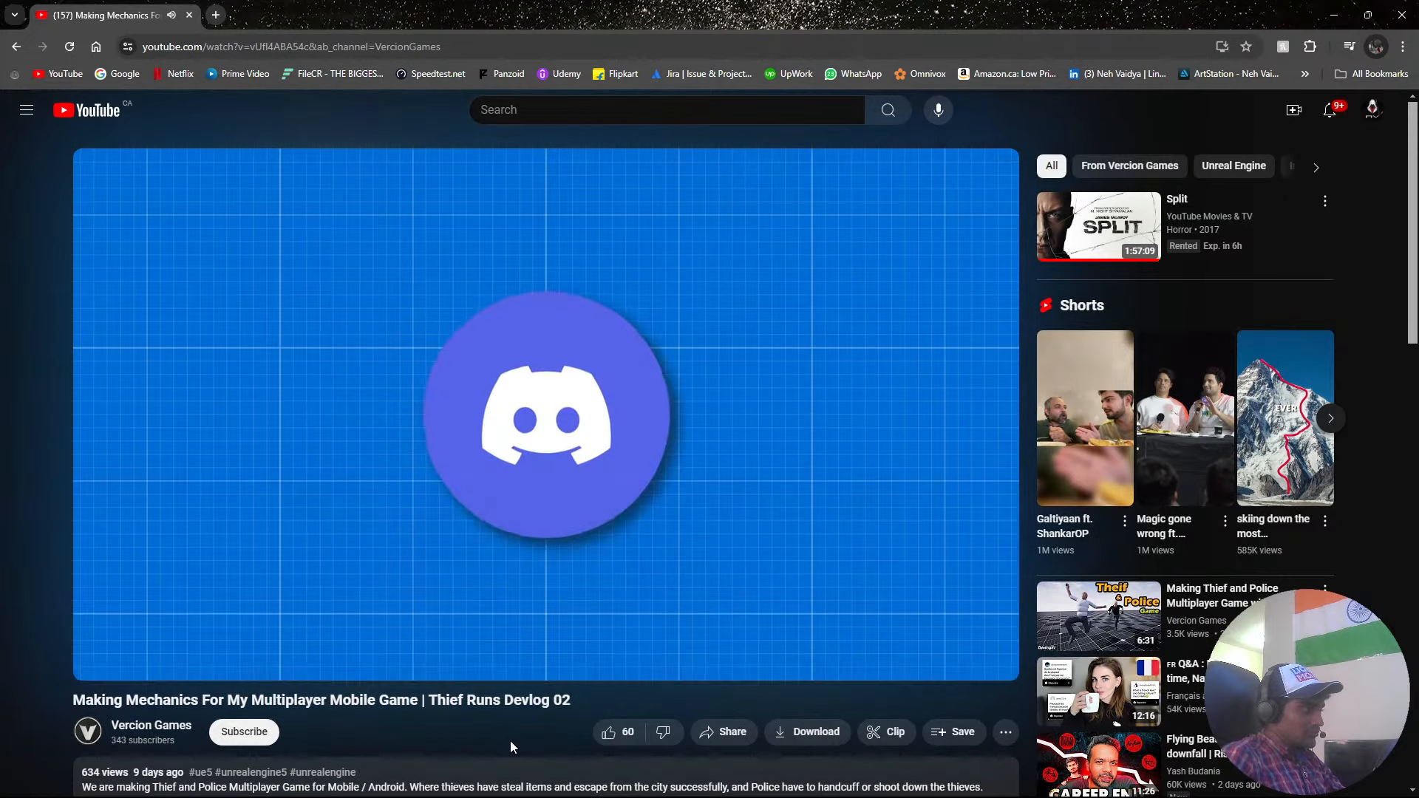
Go back to the Vercion Games channel, open the Thief and Police Devlog 01 video and subscribe to the channel.
key("alt+Left")
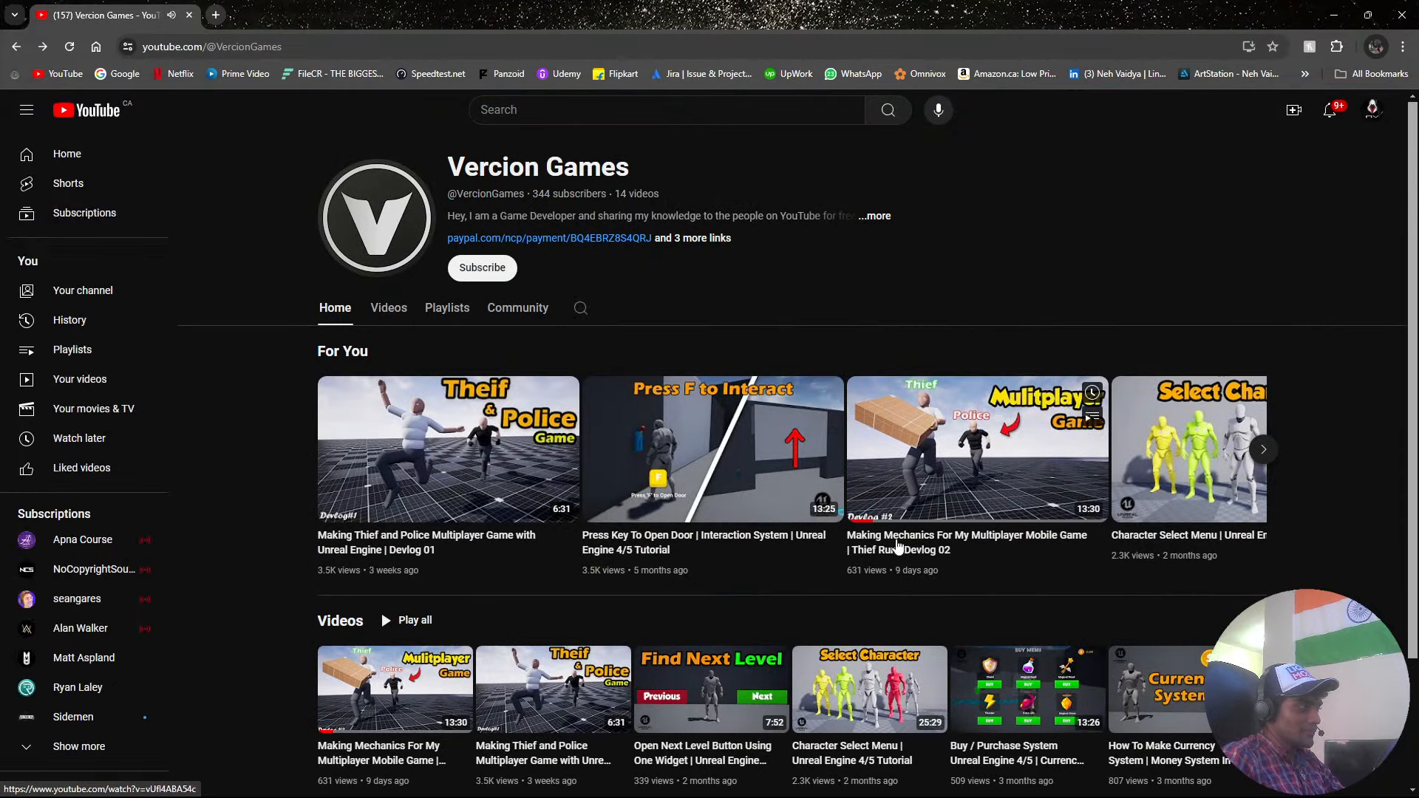
left_click(537, 471)
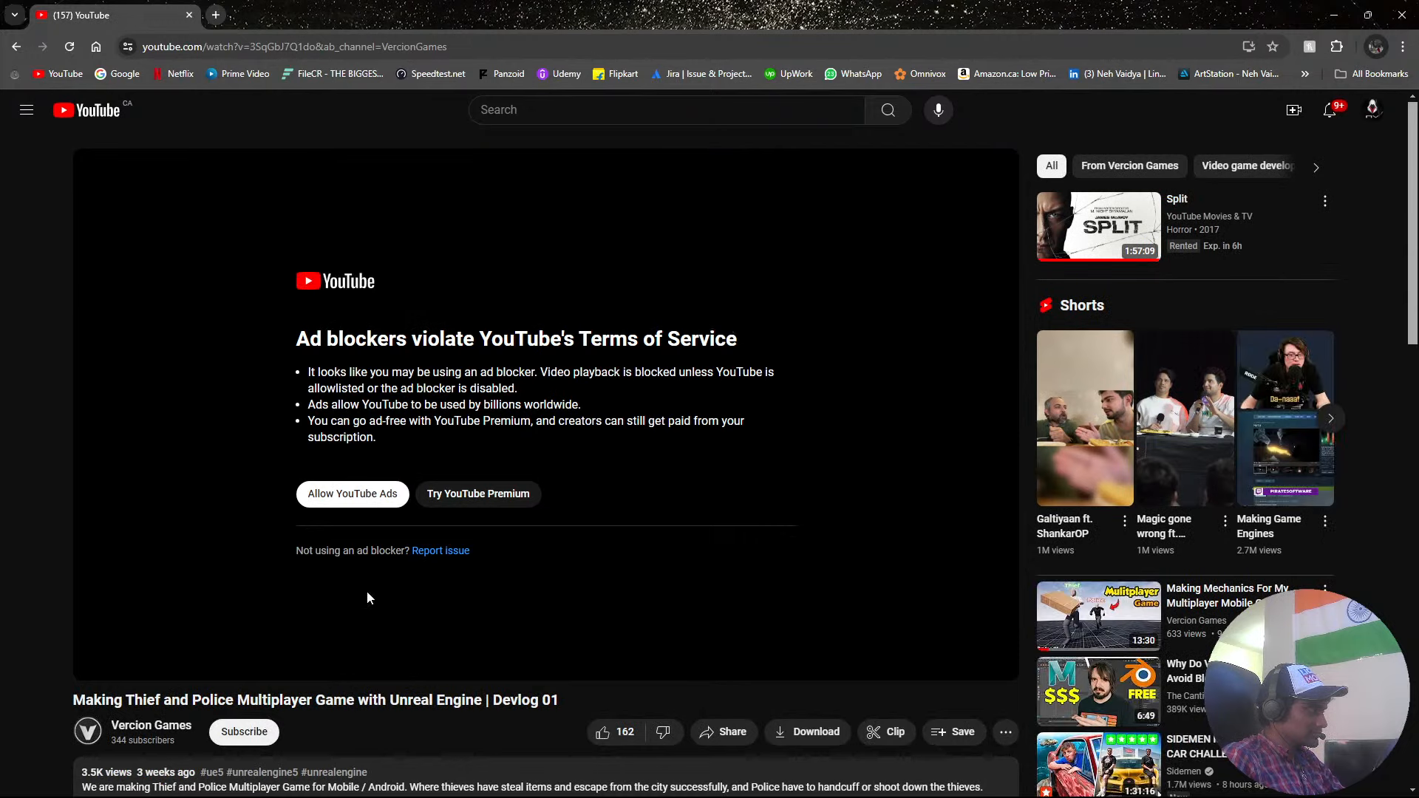
left_click(244, 732)
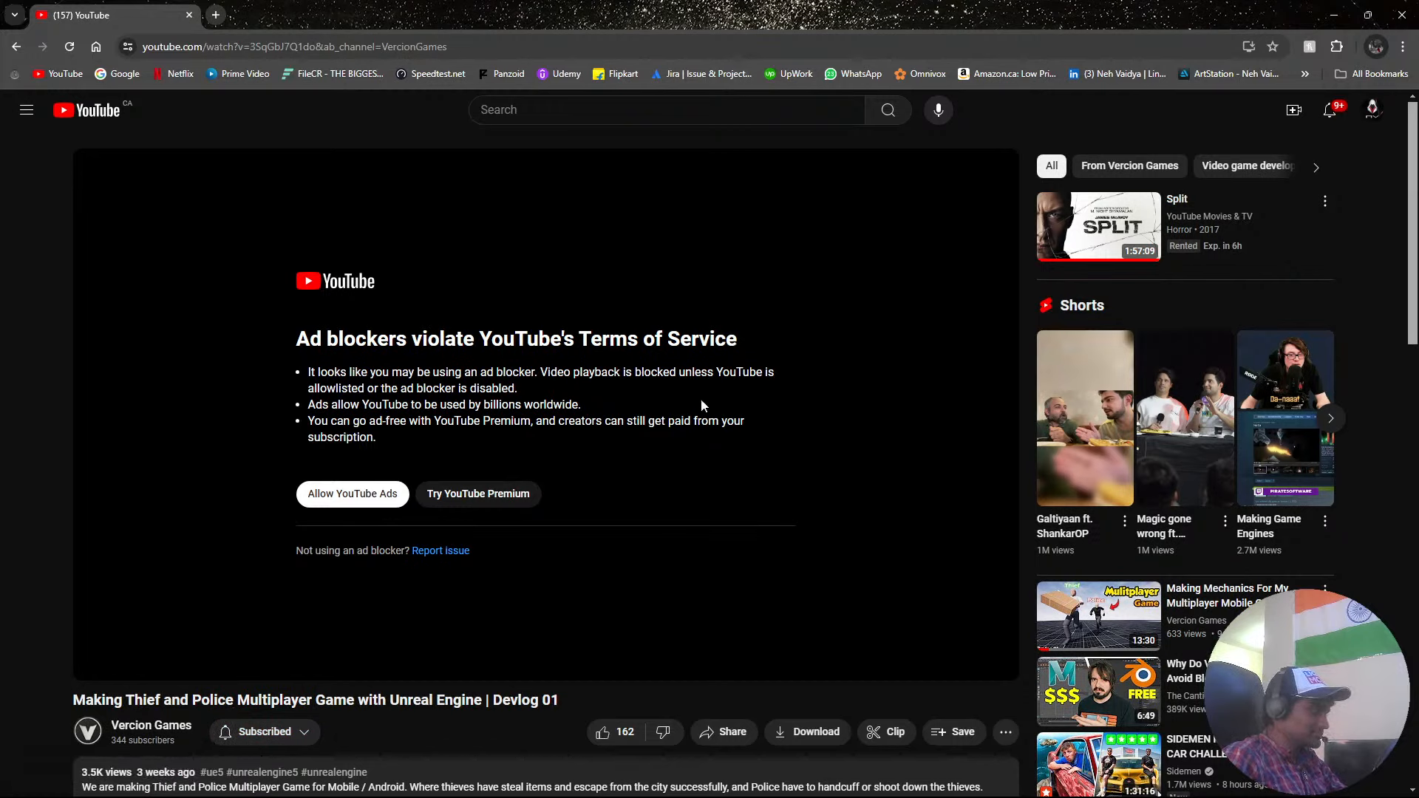
Pause AdBlock for this visit to YouTube and reload the Devlog 01 video page.
left_click(1337, 48)
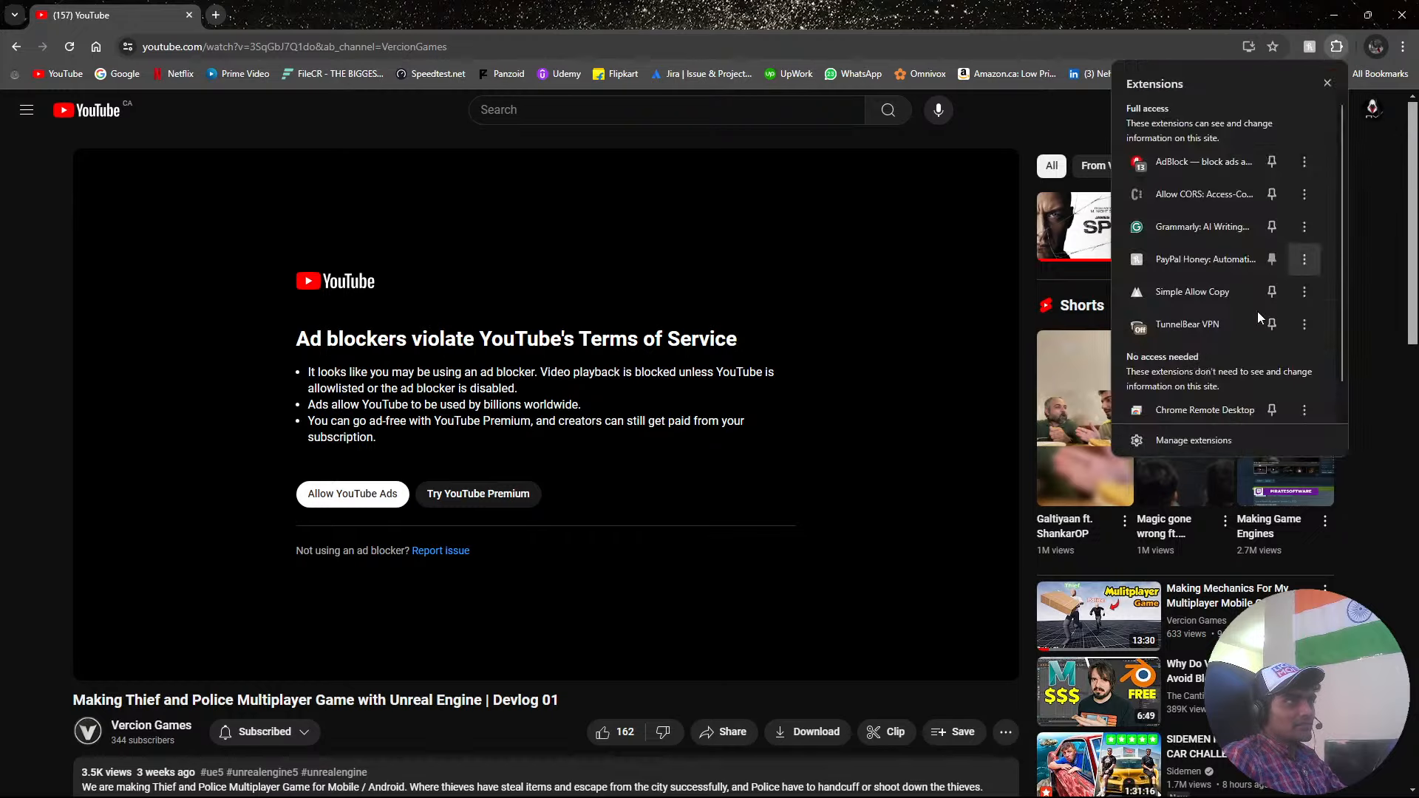
left_click(1187, 162)
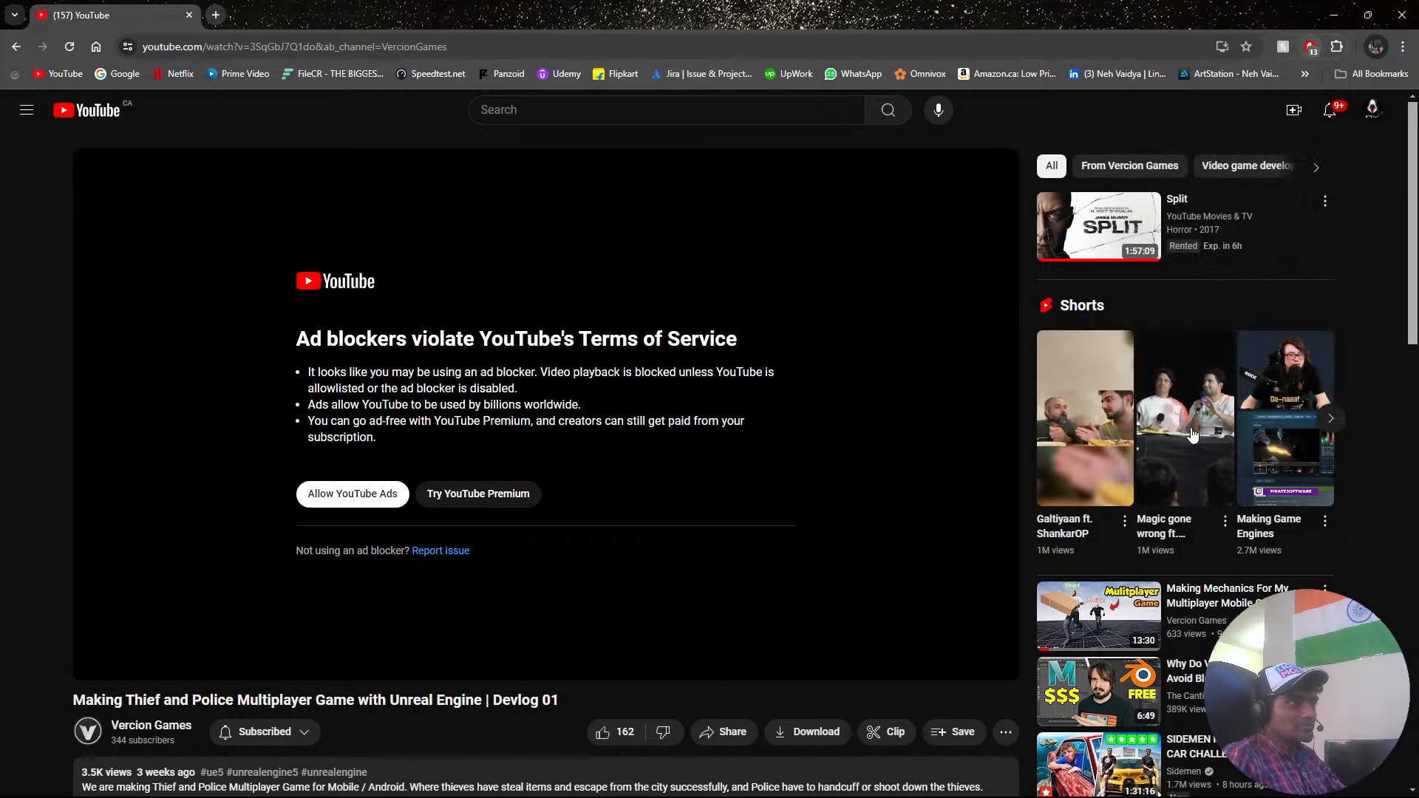
left_click(1186, 437)
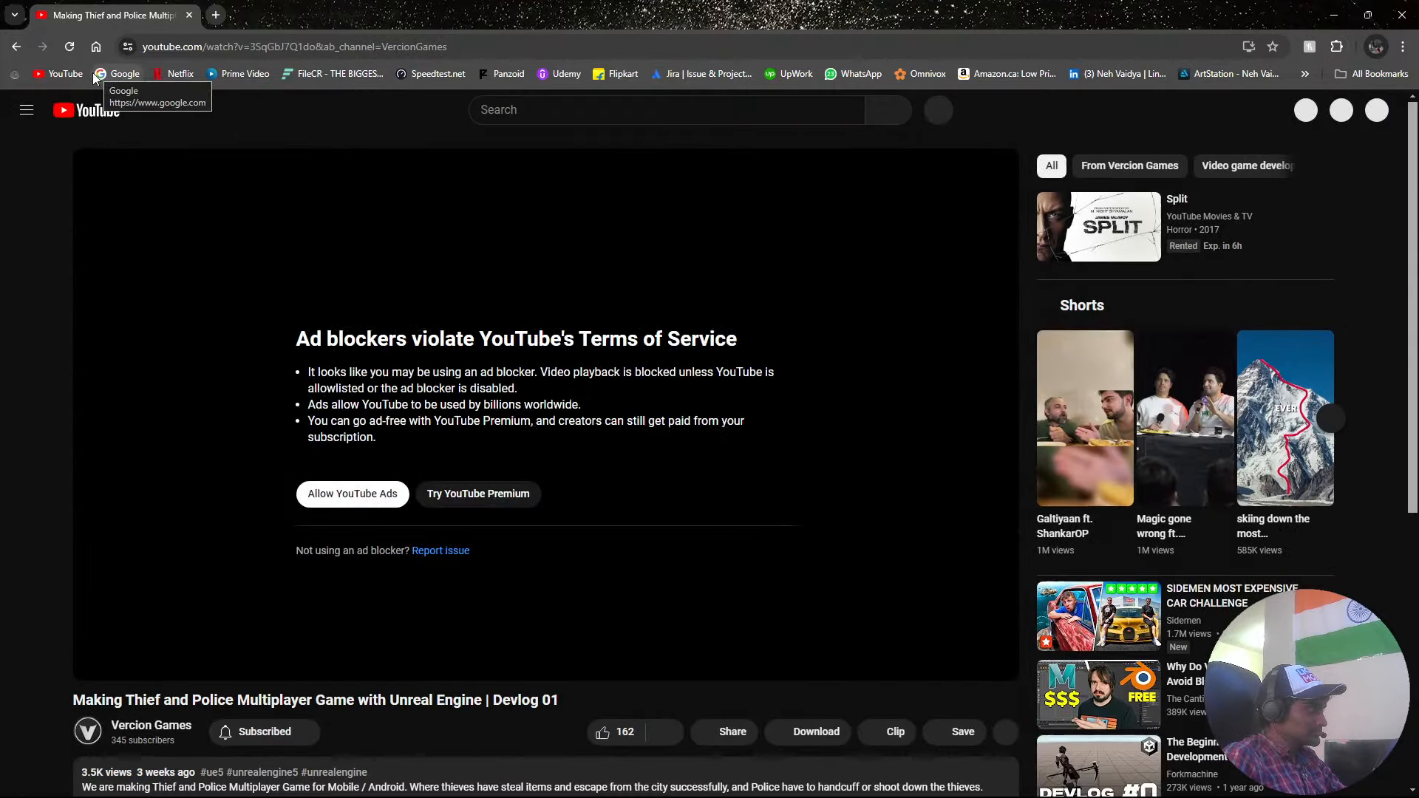
left_click(70, 48)
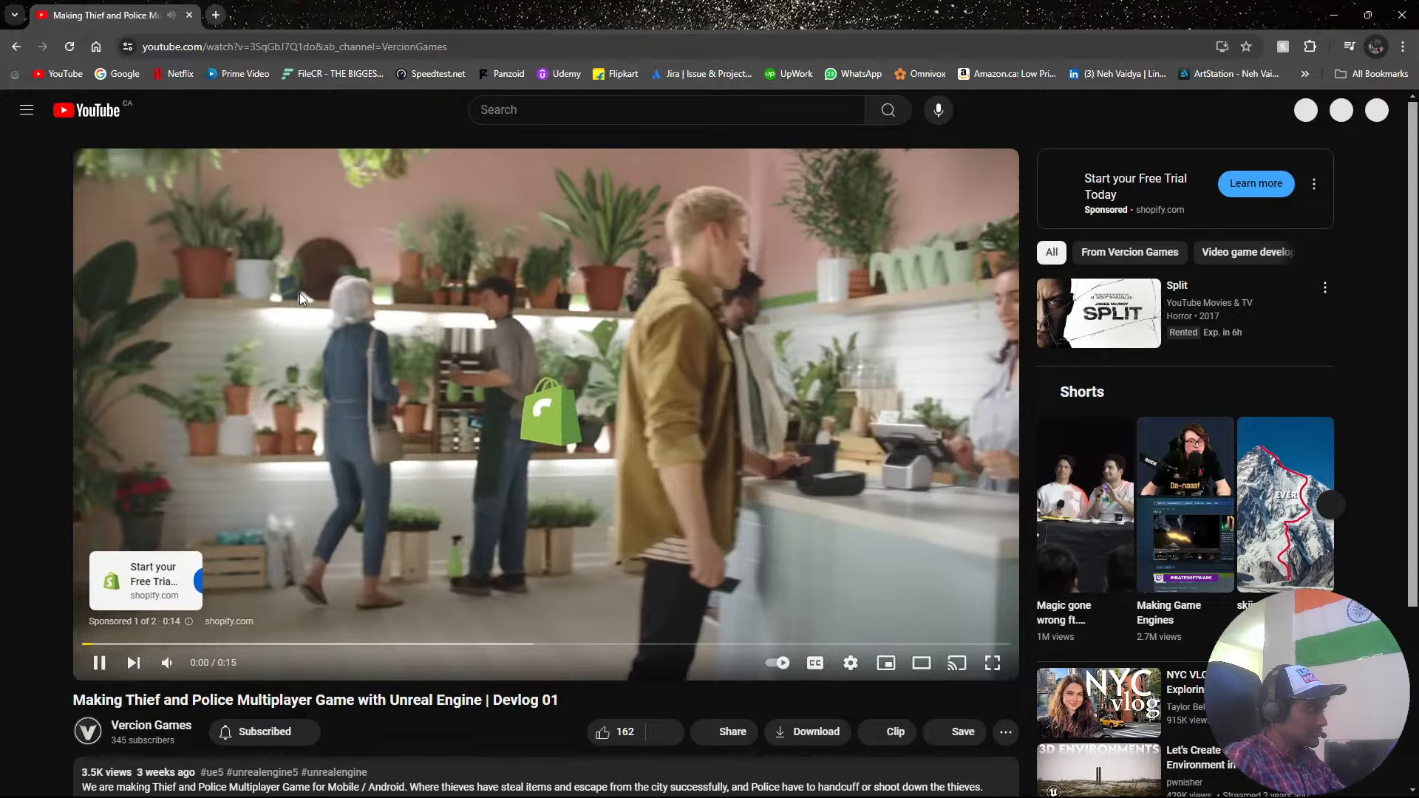
Skip the ad, watch the opening of Devlog 01 partly in full screen, and pause the video.
scroll(876, 556, "down", 6)
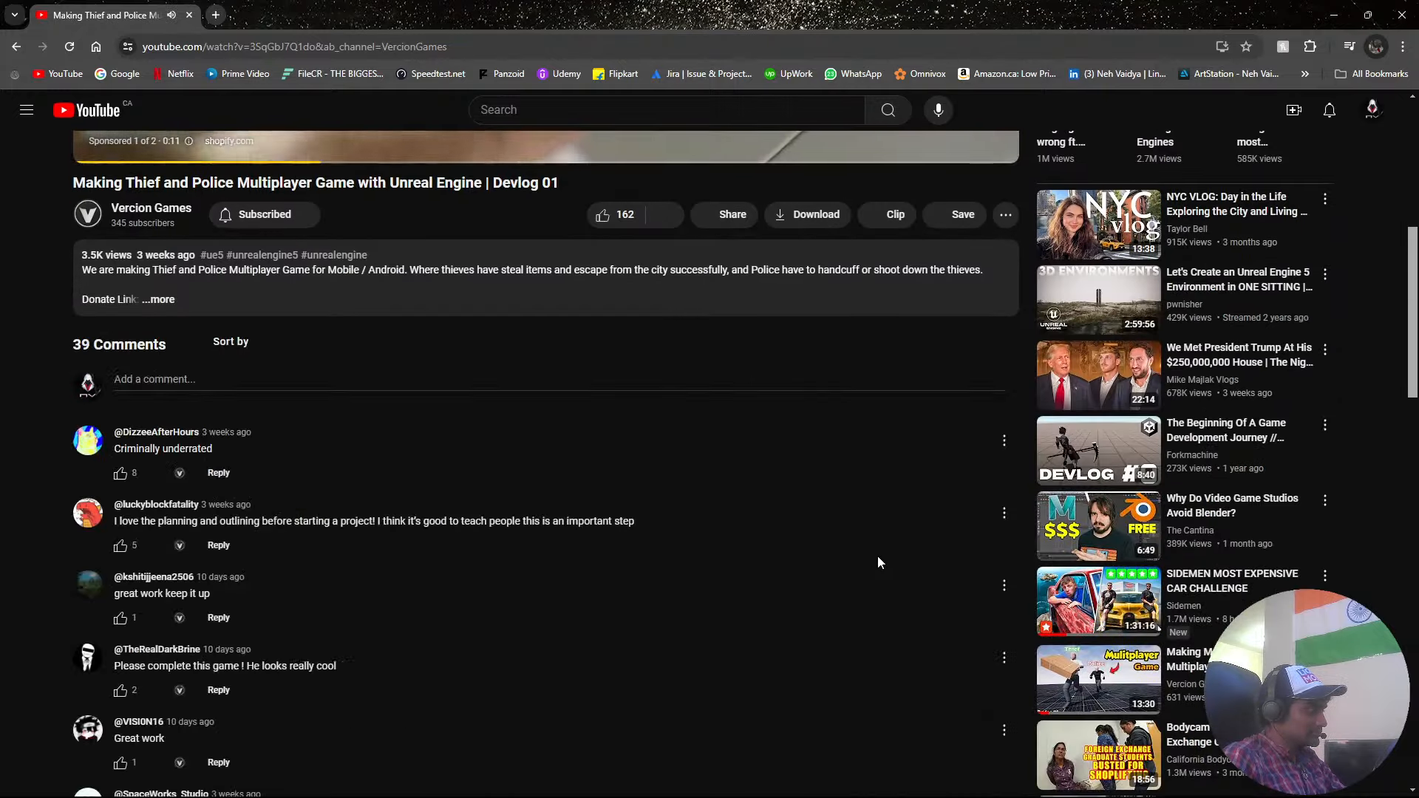
scroll(877, 556, "up", 6)
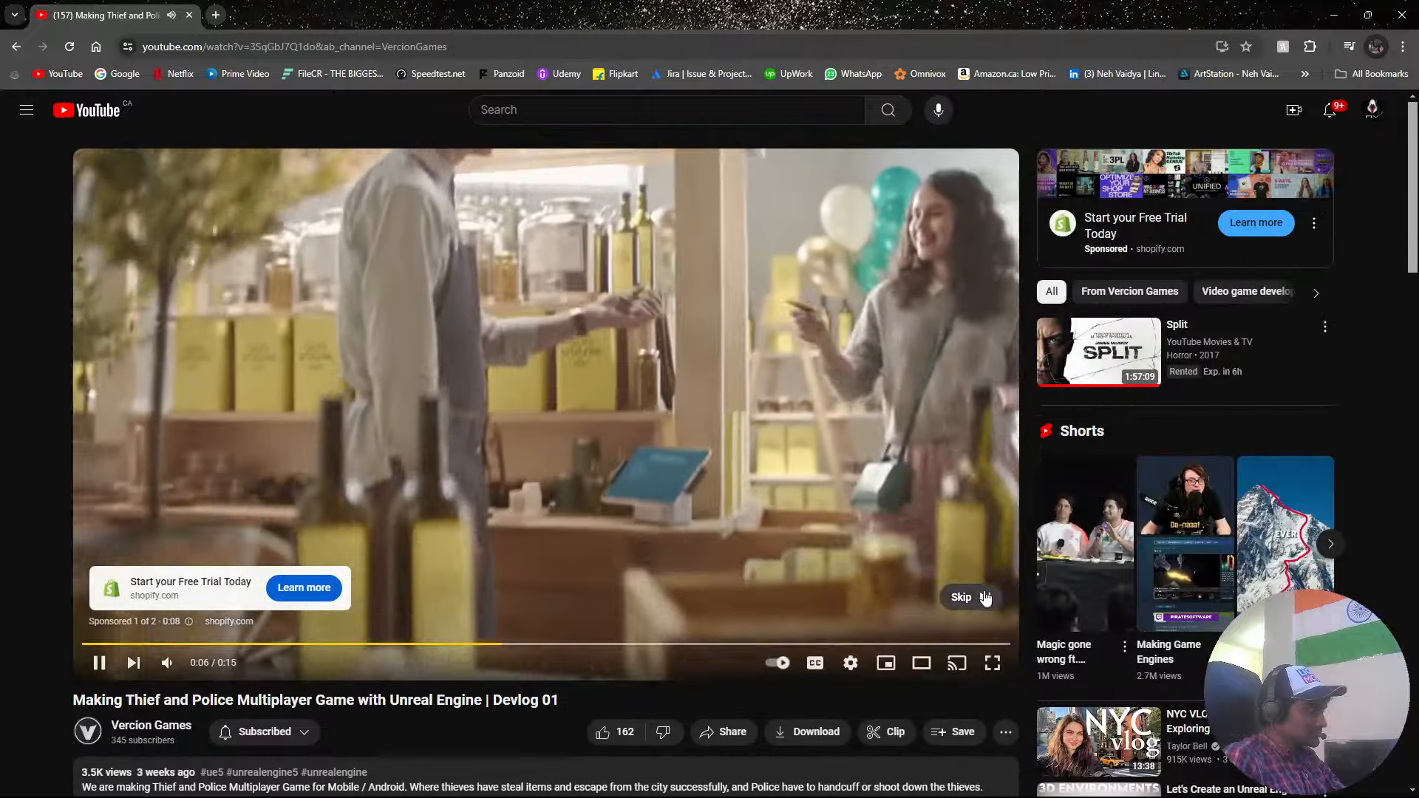
left_click(983, 596)
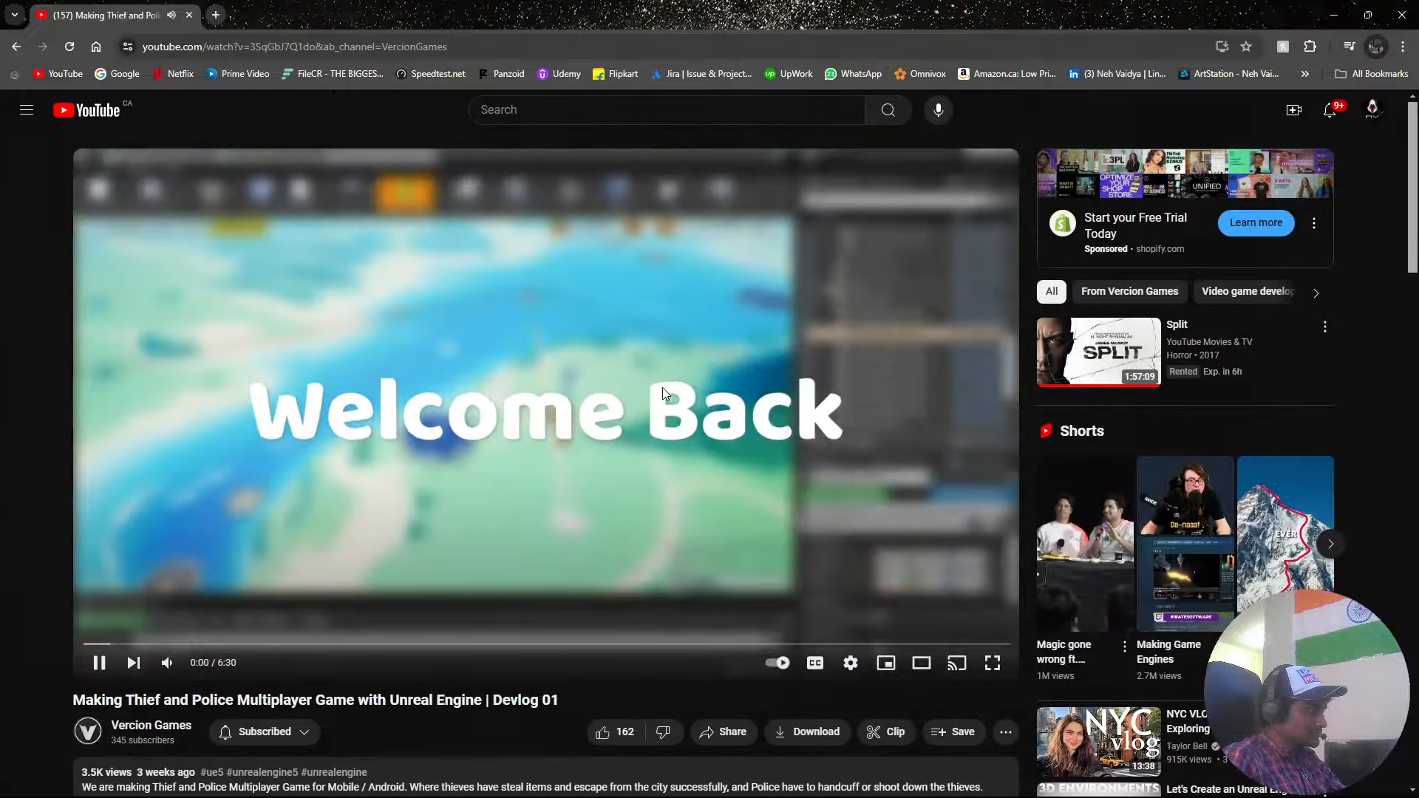
key("f")
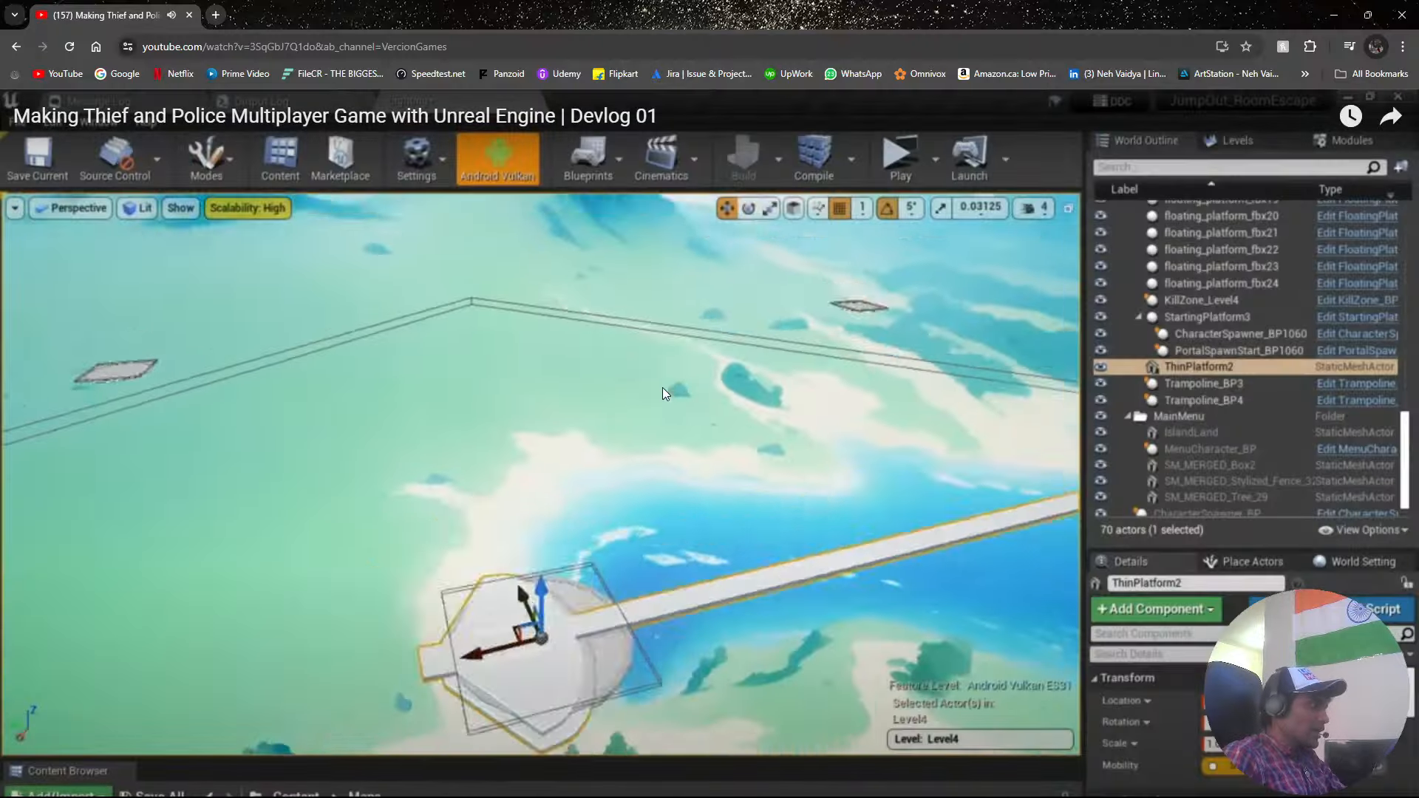
key("f")
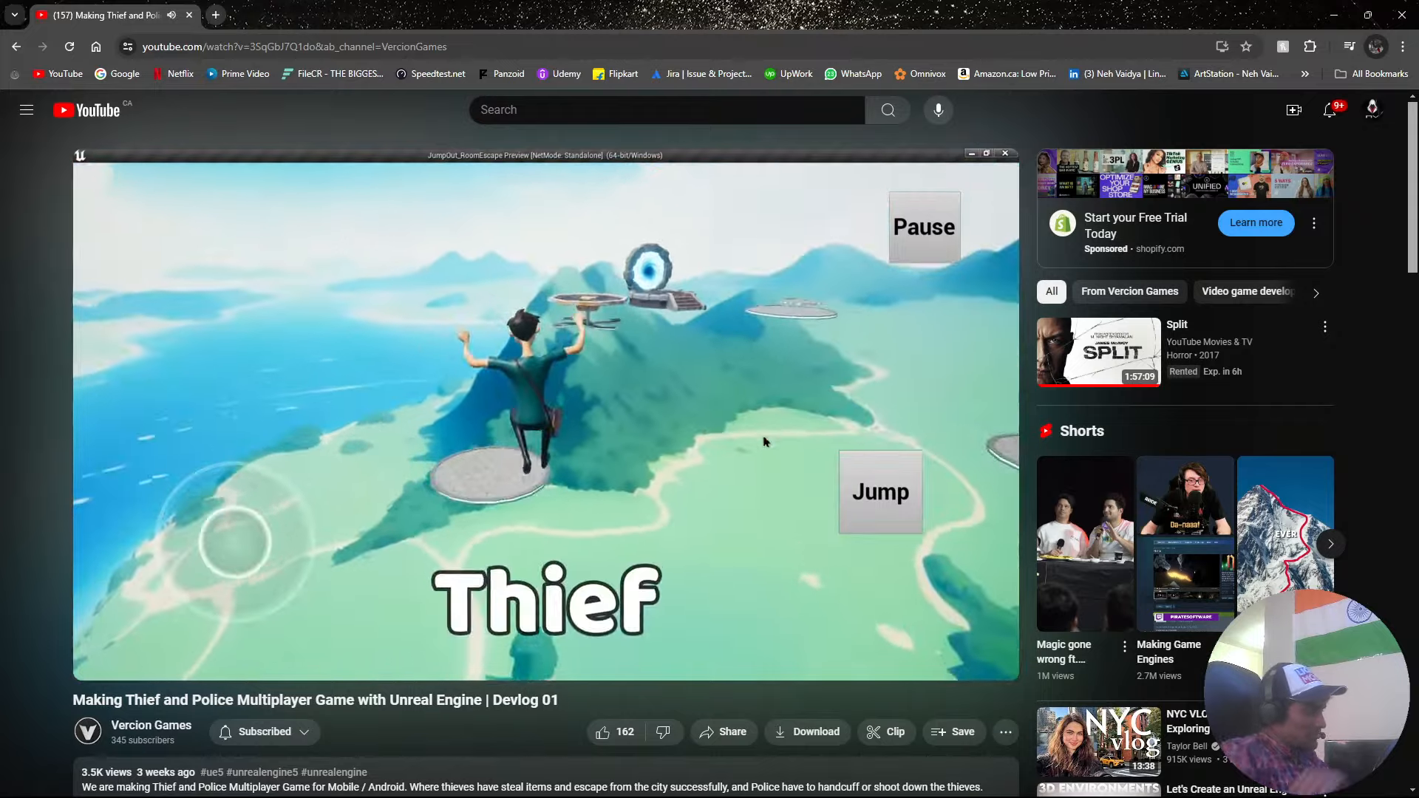
left_click(588, 490)
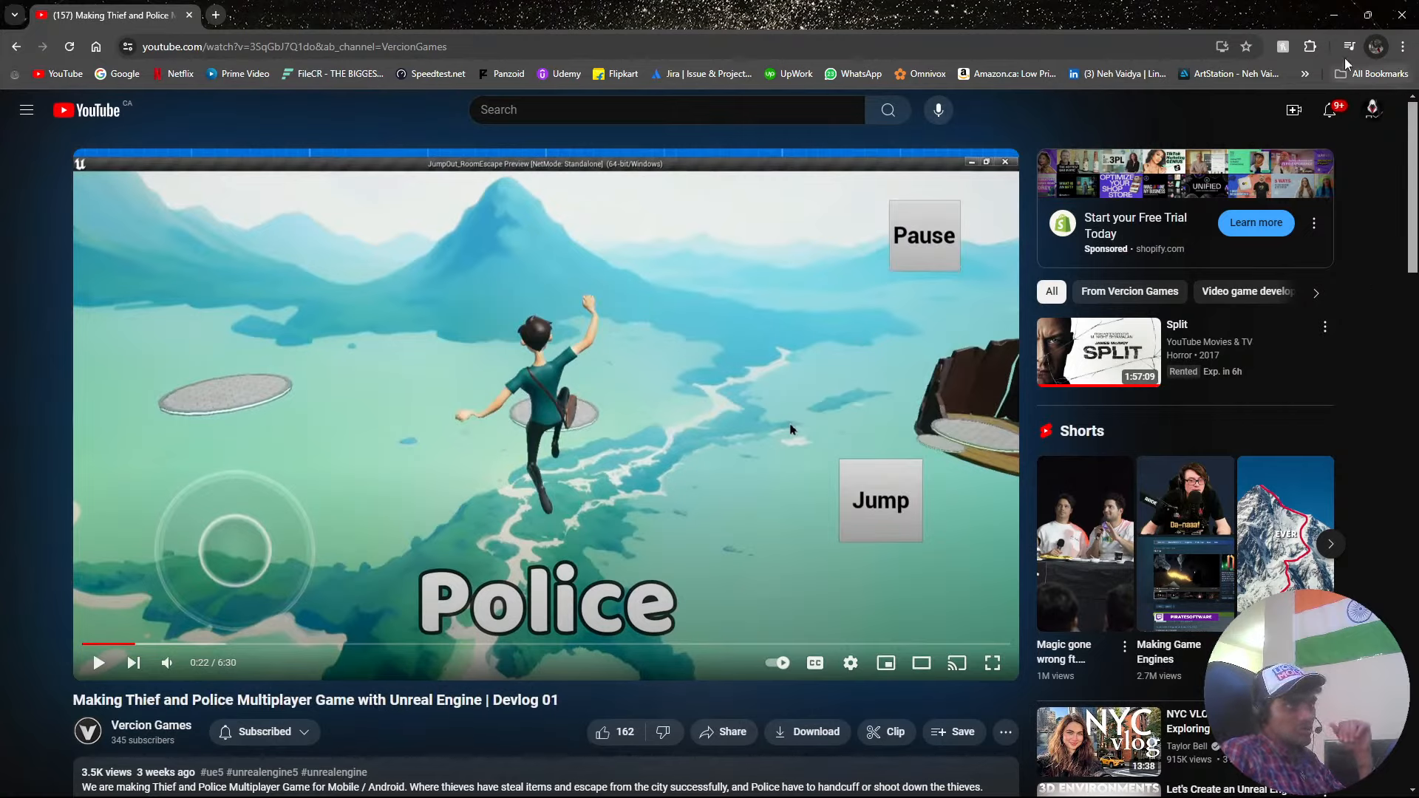
Check AdBlock's status for youtube.com among the browser extensions and close the extension list.
left_click(1310, 47)
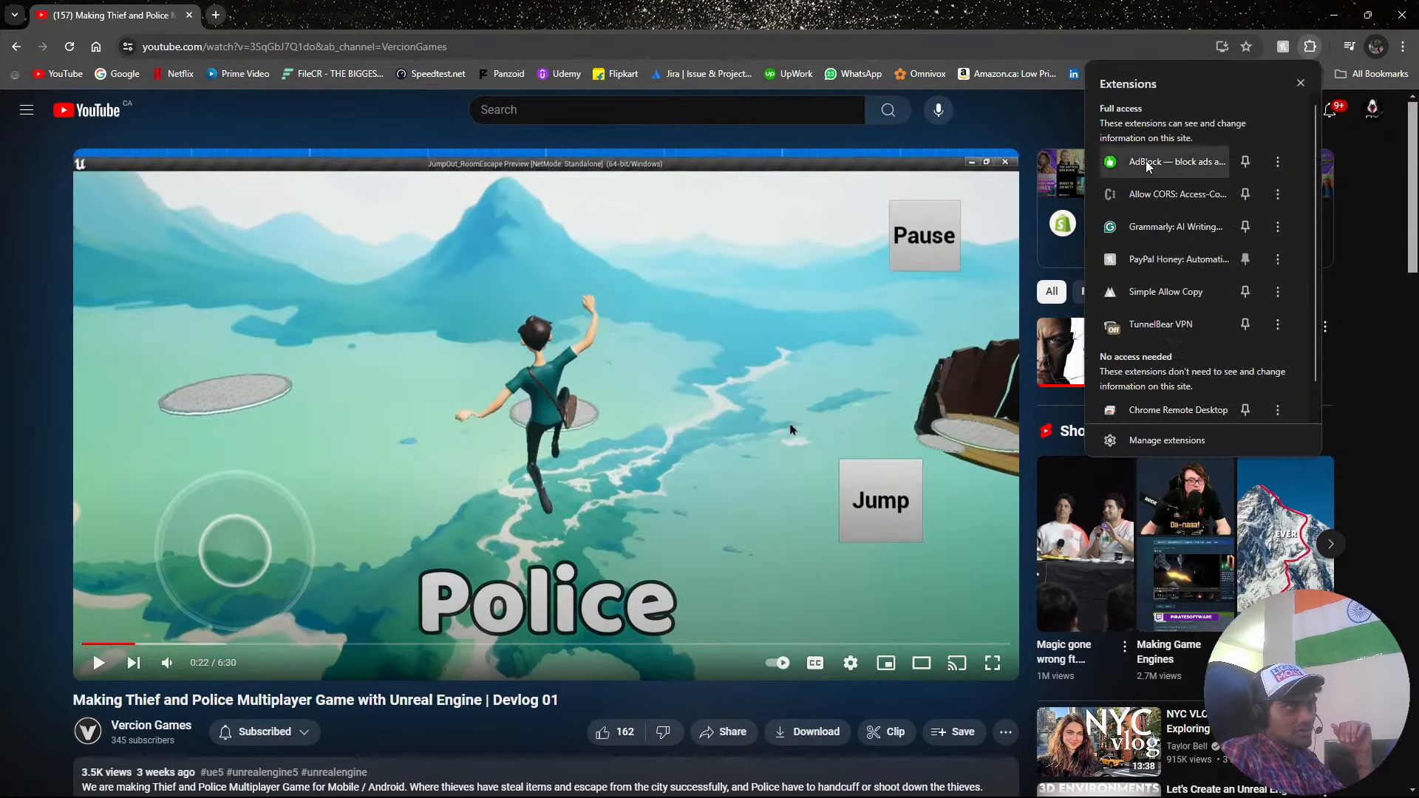
left_click(1170, 167)
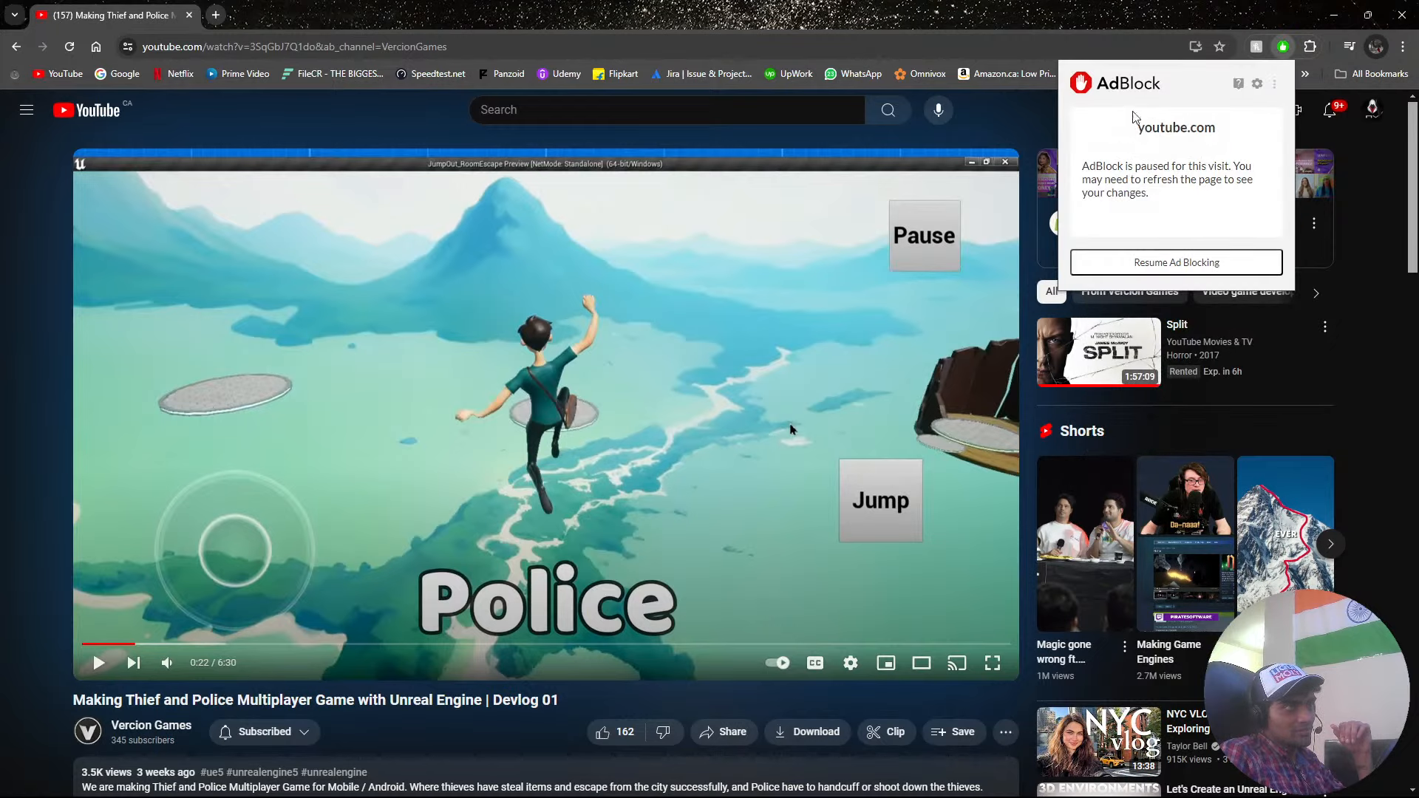
left_click(1310, 47)
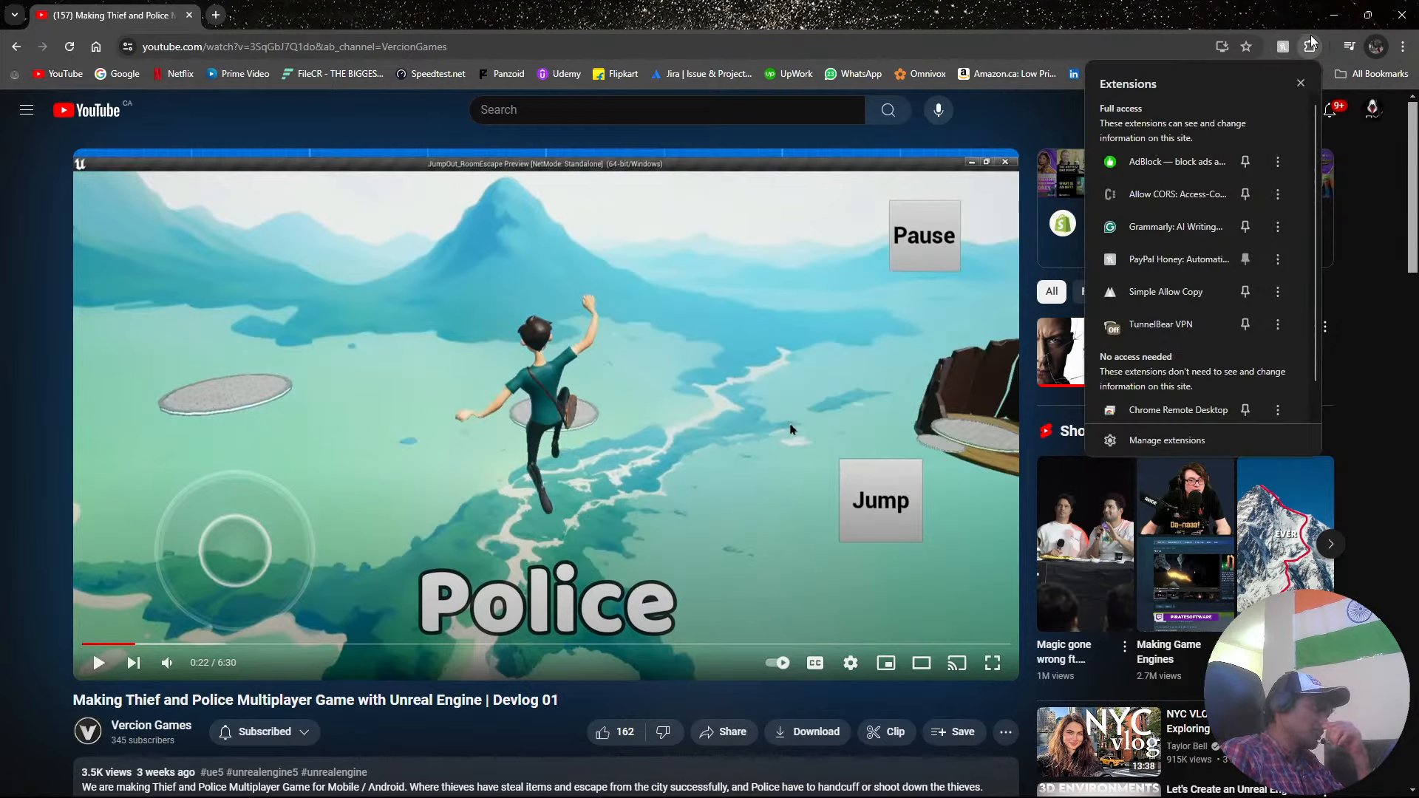
left_click(1310, 44)
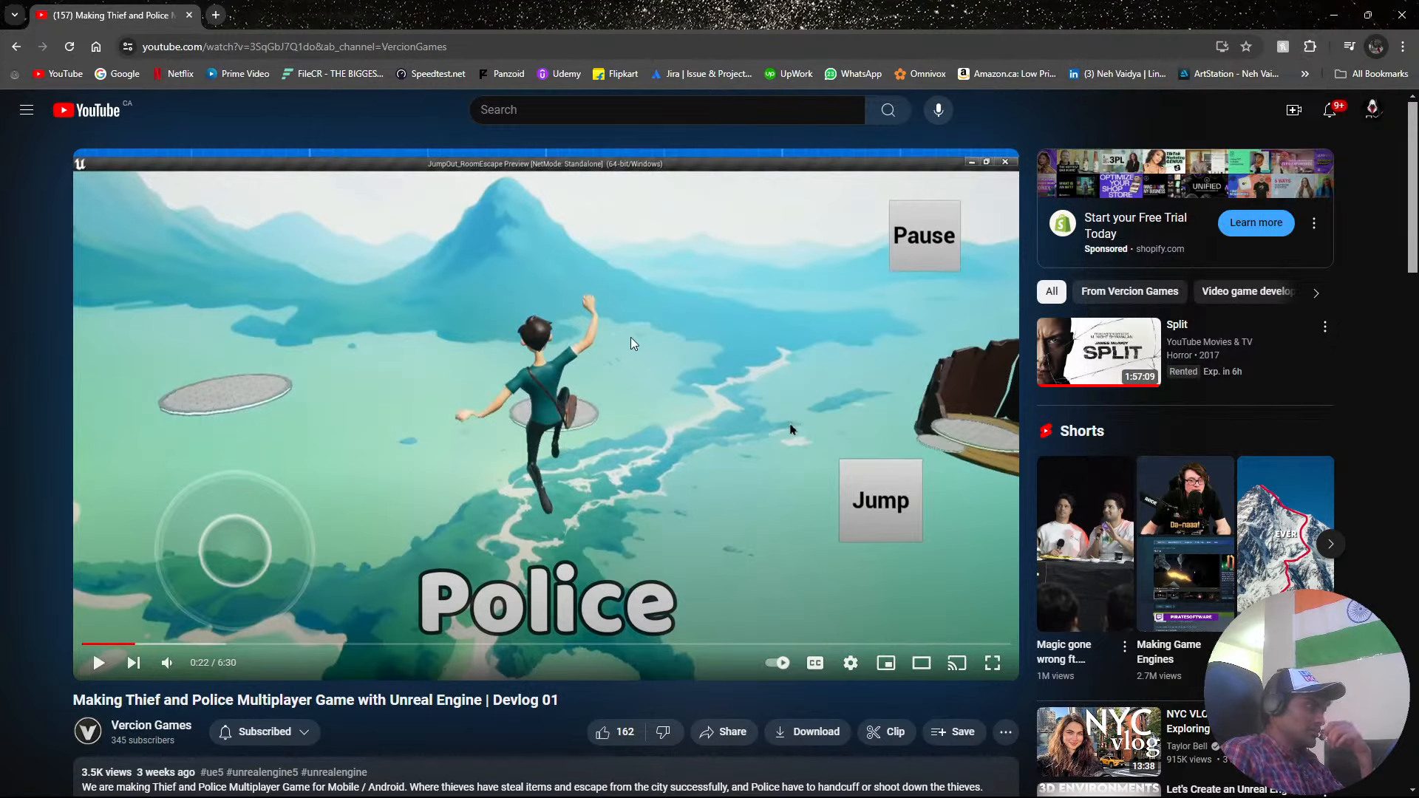
Resume Devlog 01 and skim through it by jumping ahead in several stages to its closing part.
left_click(640, 418)
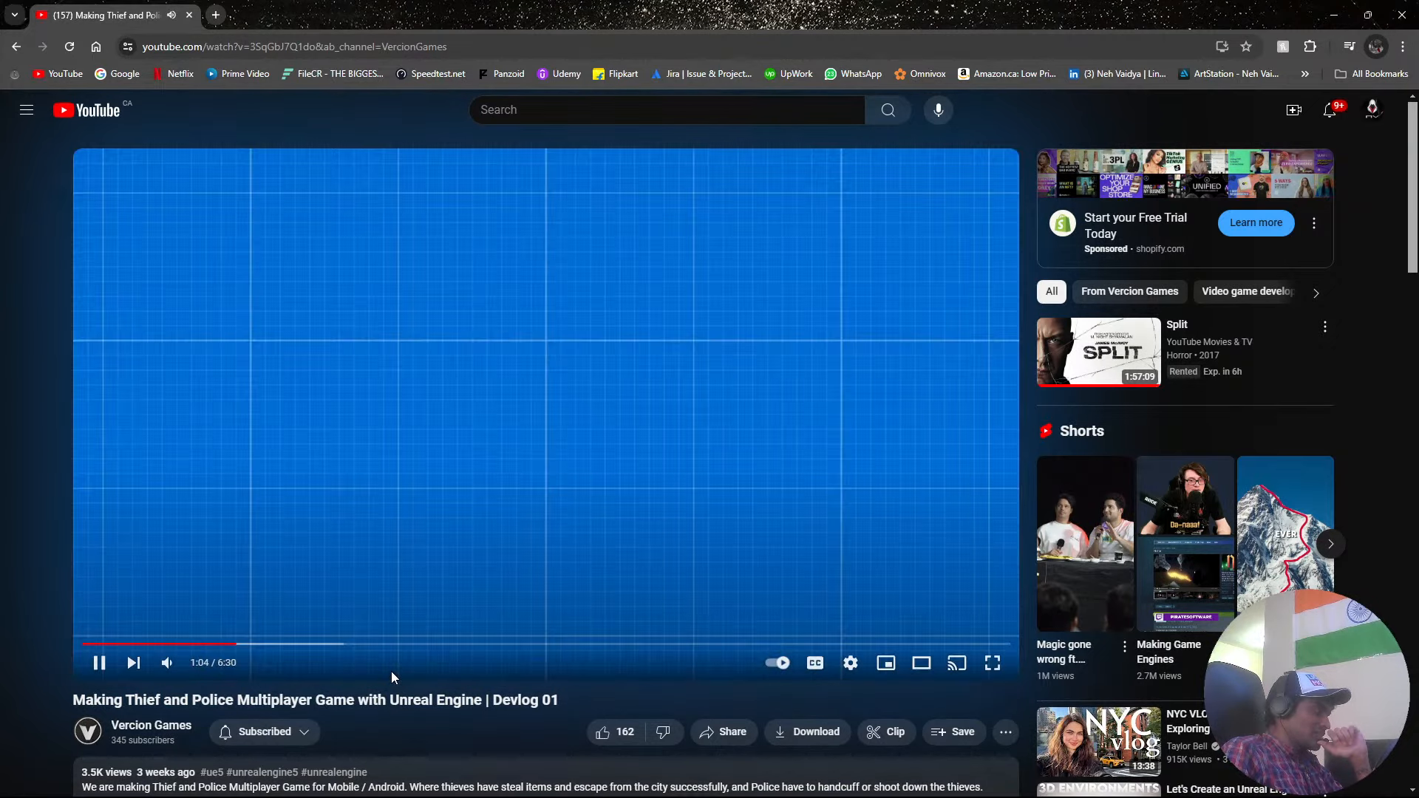
left_click(386, 645)
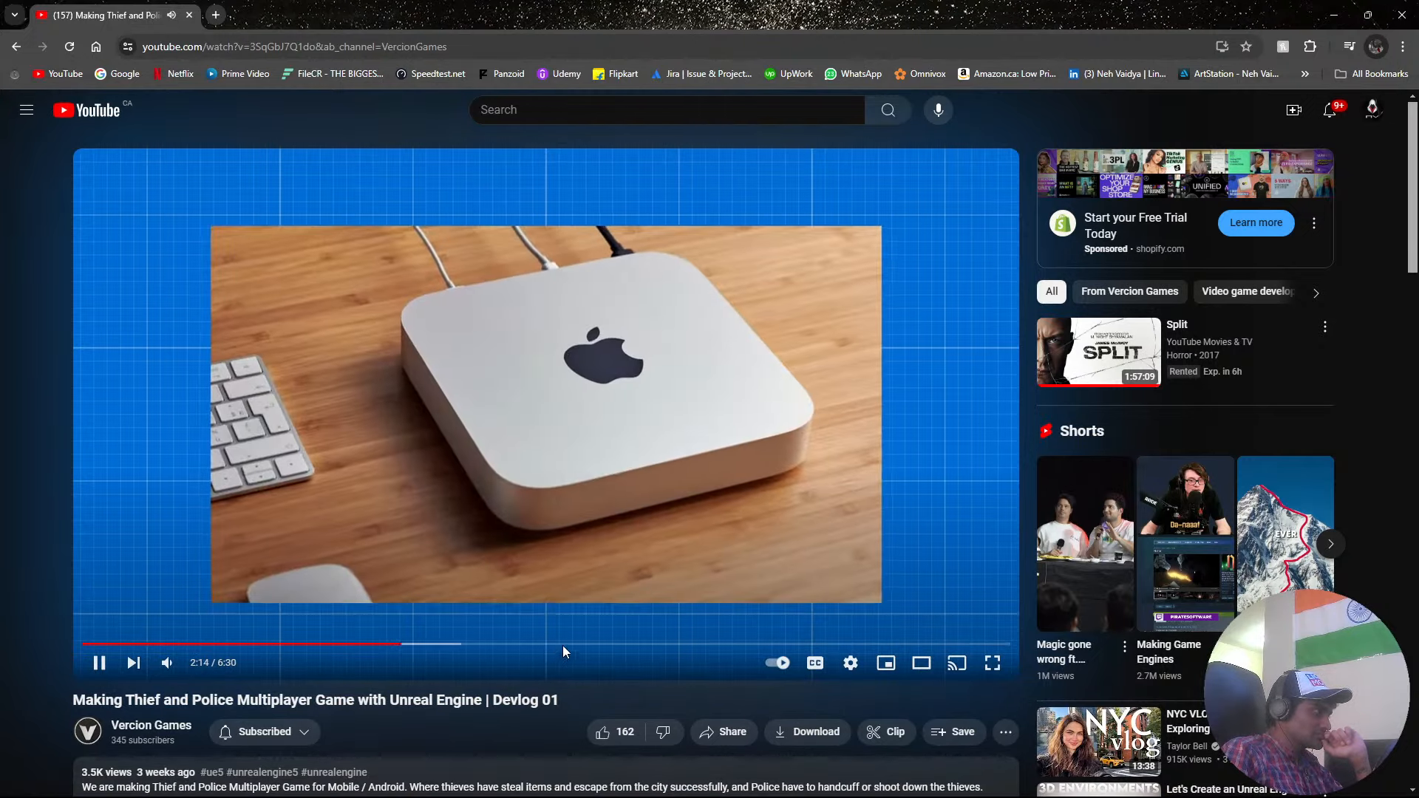
left_click(545, 644)
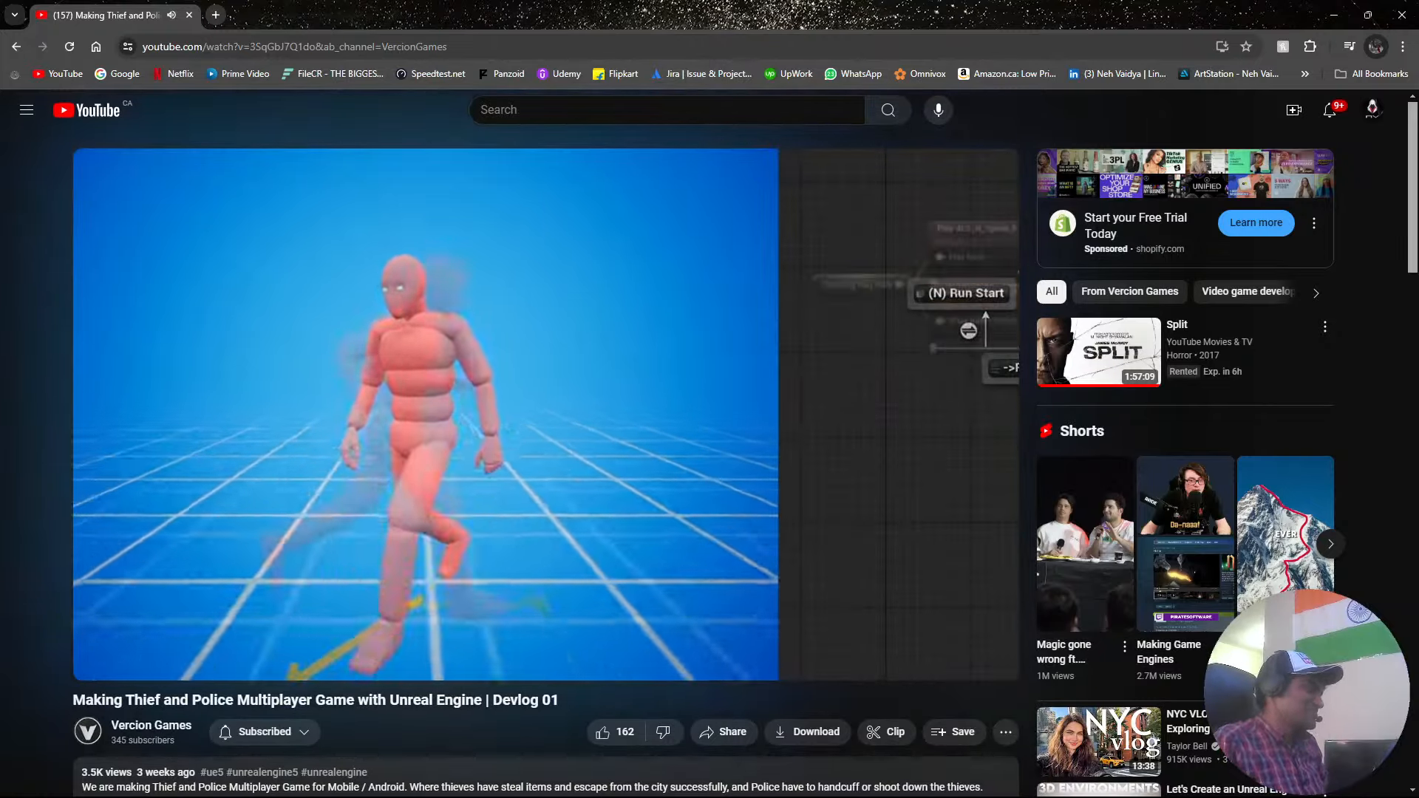
left_click(886, 646)
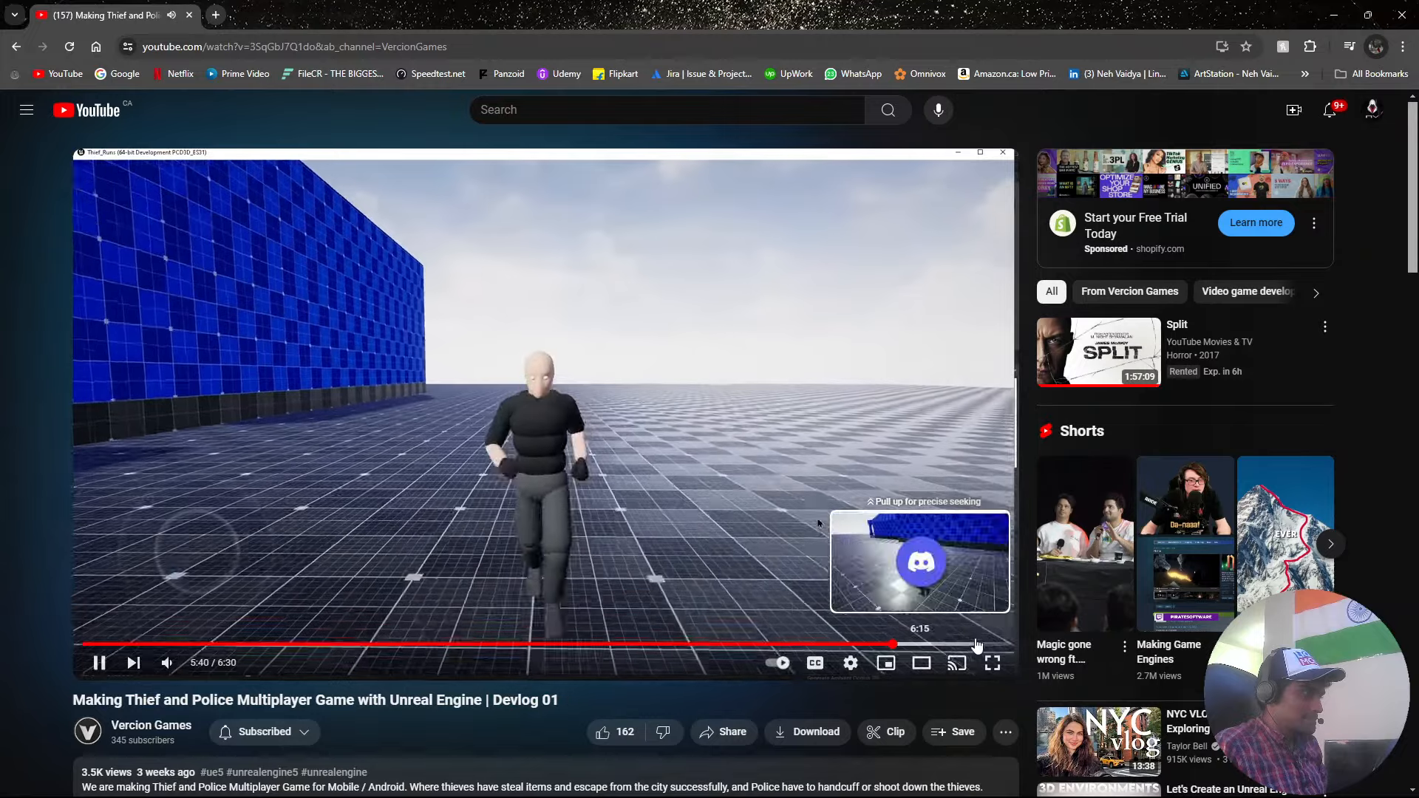
left_click(977, 645)
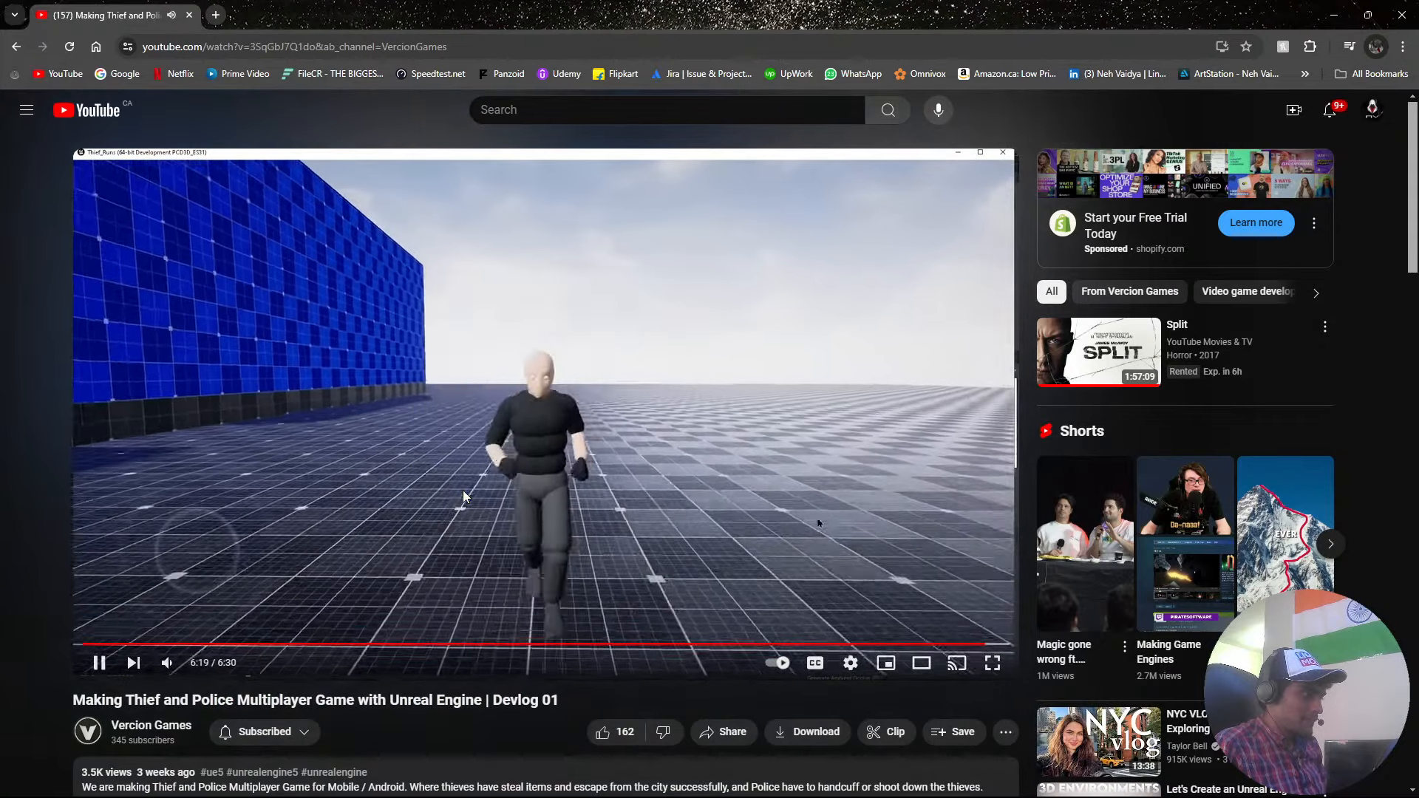
Open the Thief Runs Devlog Episodes playlist from the Vercion Games channel, pause playback and return to the YouTube home page.
key("alt+Left")
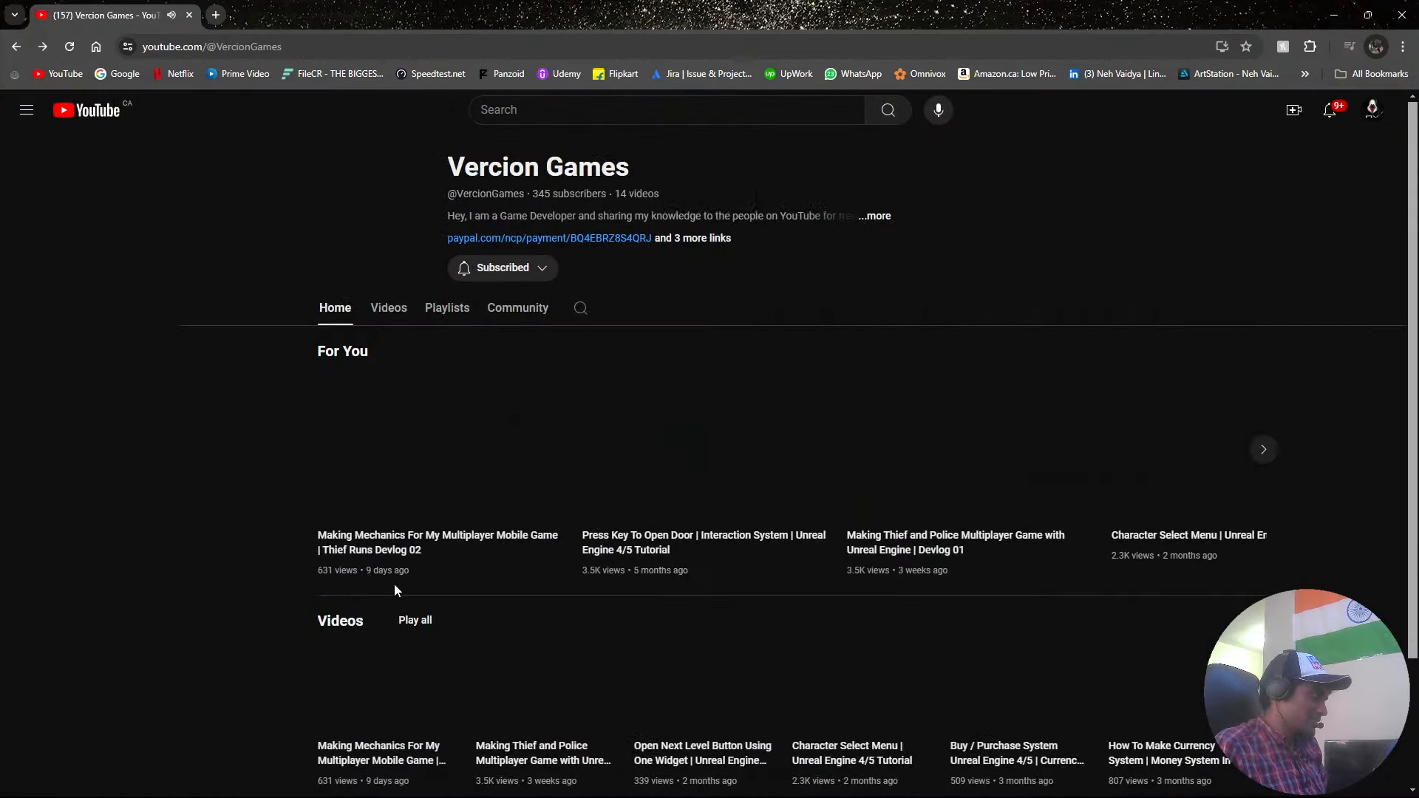
left_click(462, 310)
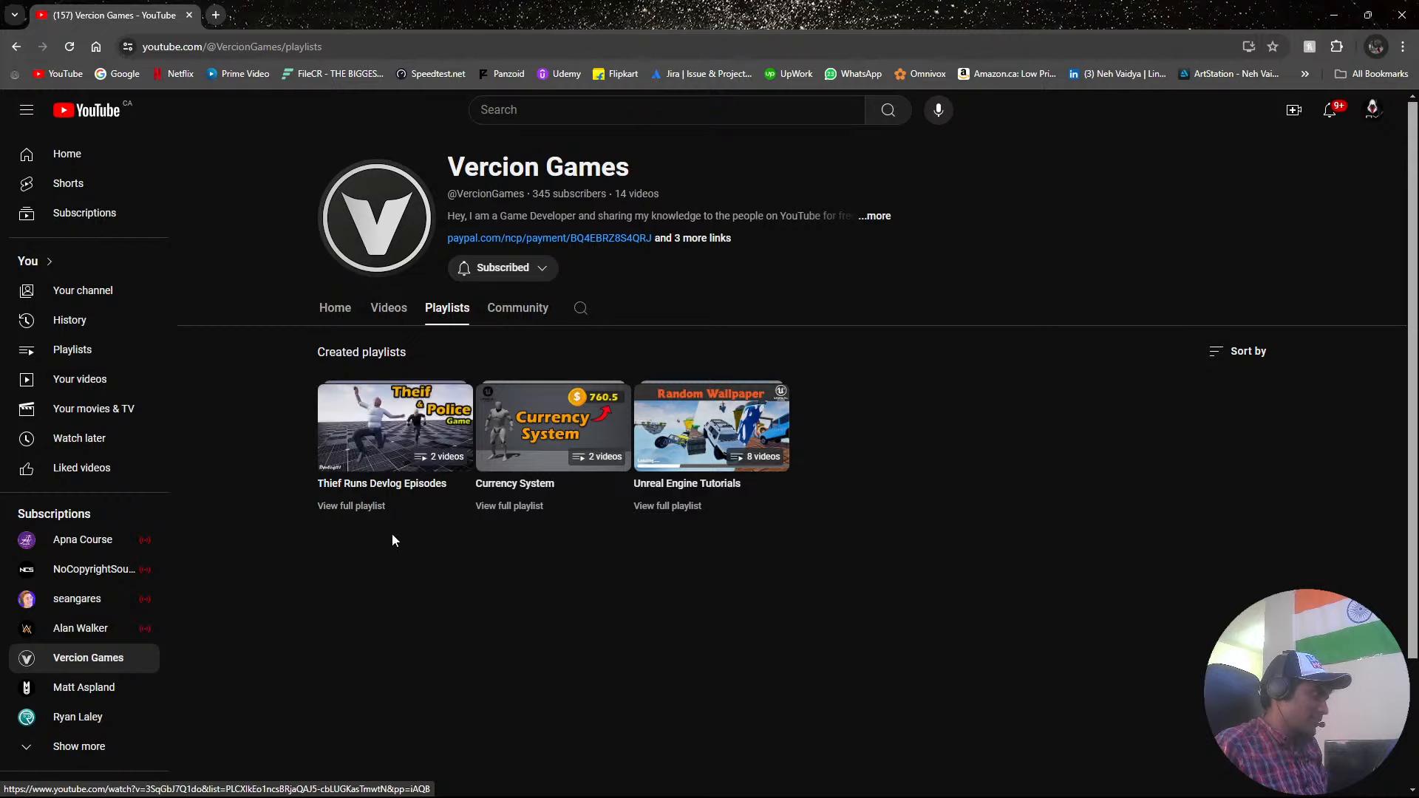
left_click(400, 430)
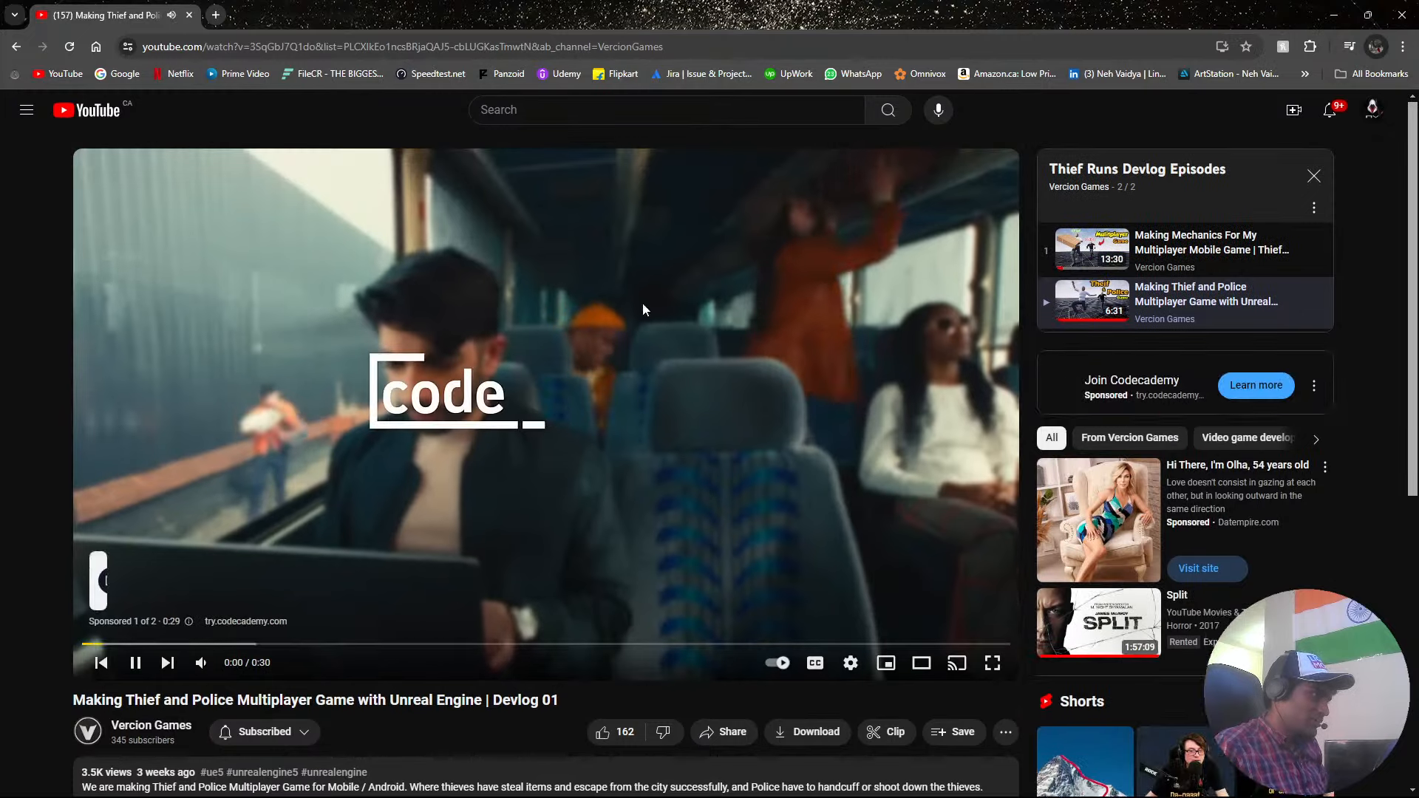
left_click(718, 317)
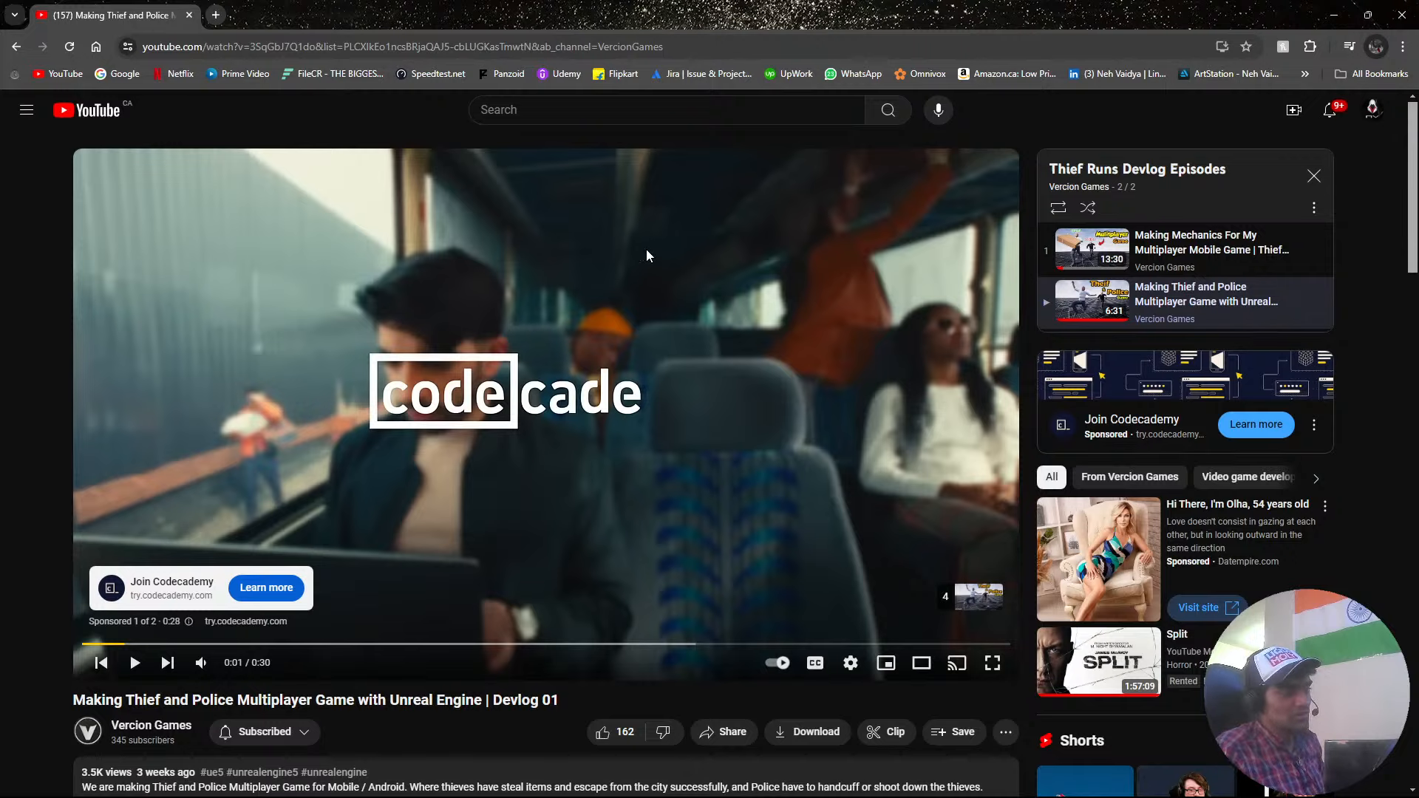
left_click(90, 119)
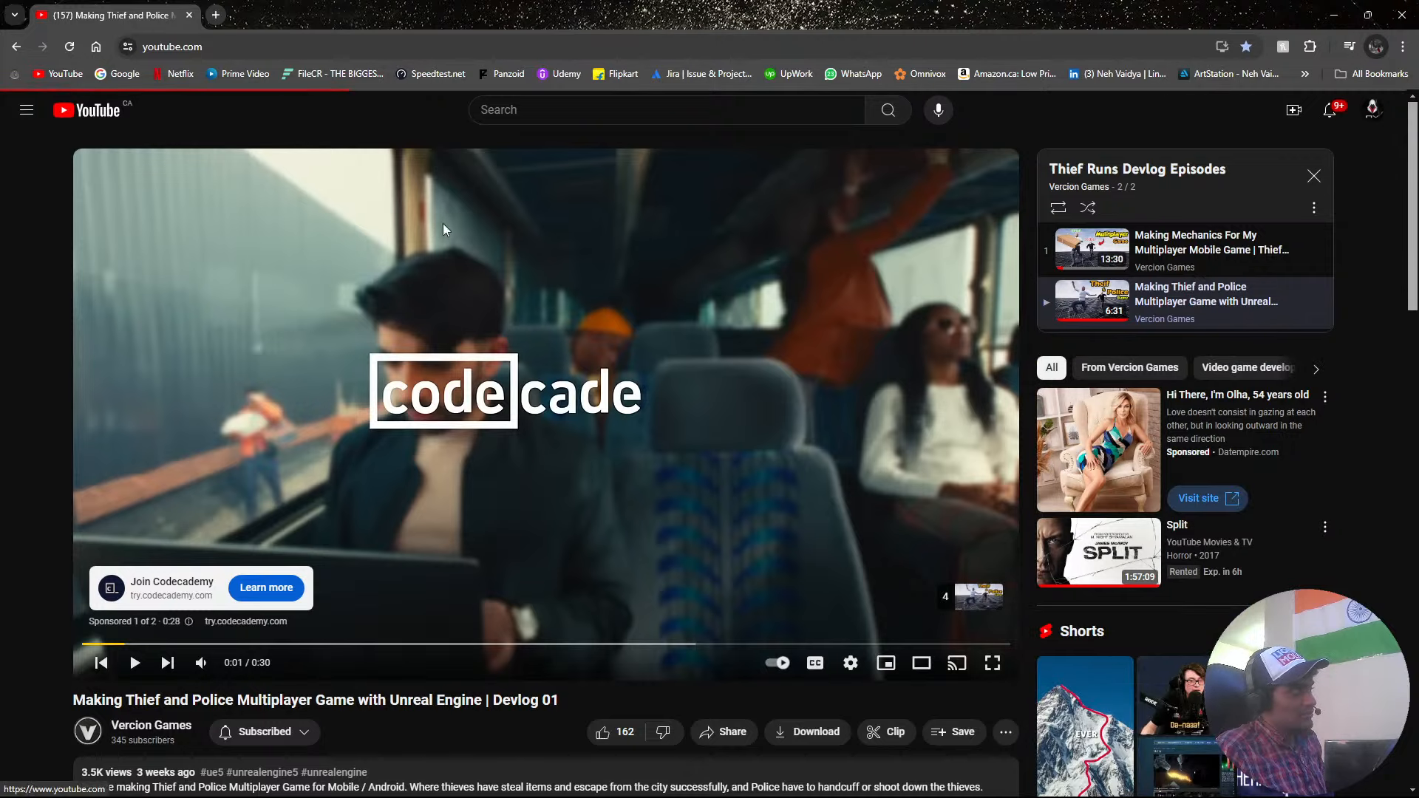